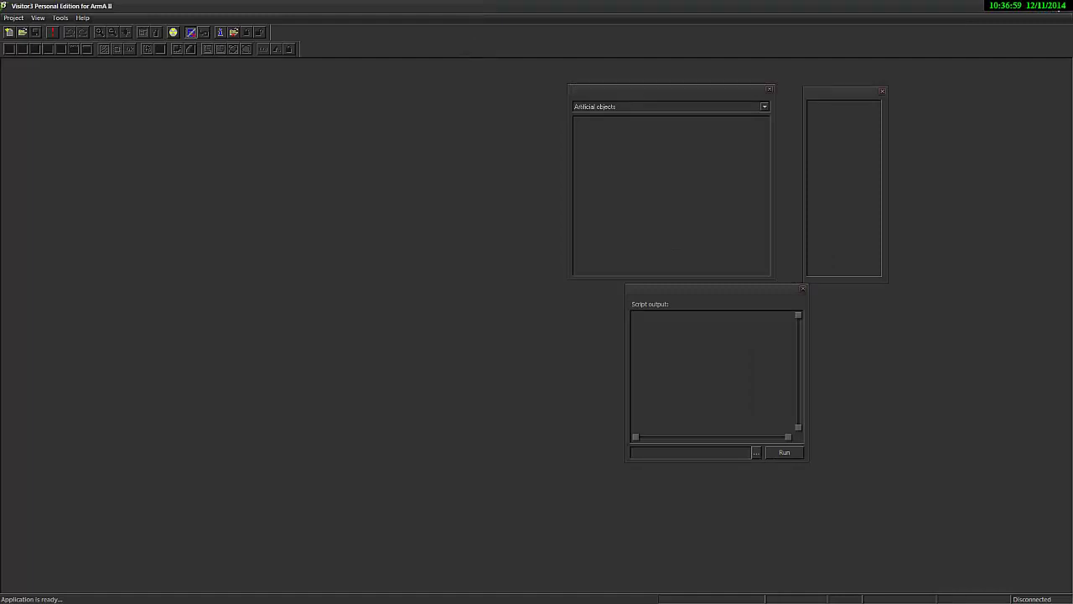
Minimise all open windows to show the desktop.
key(super+d)
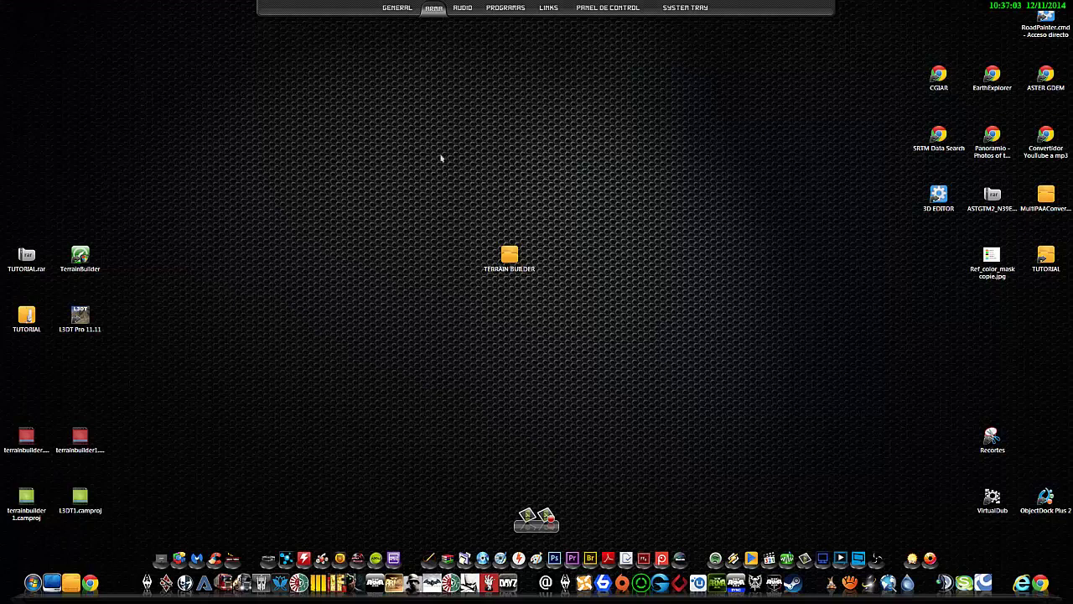
drag(441, 158, 588, 308)
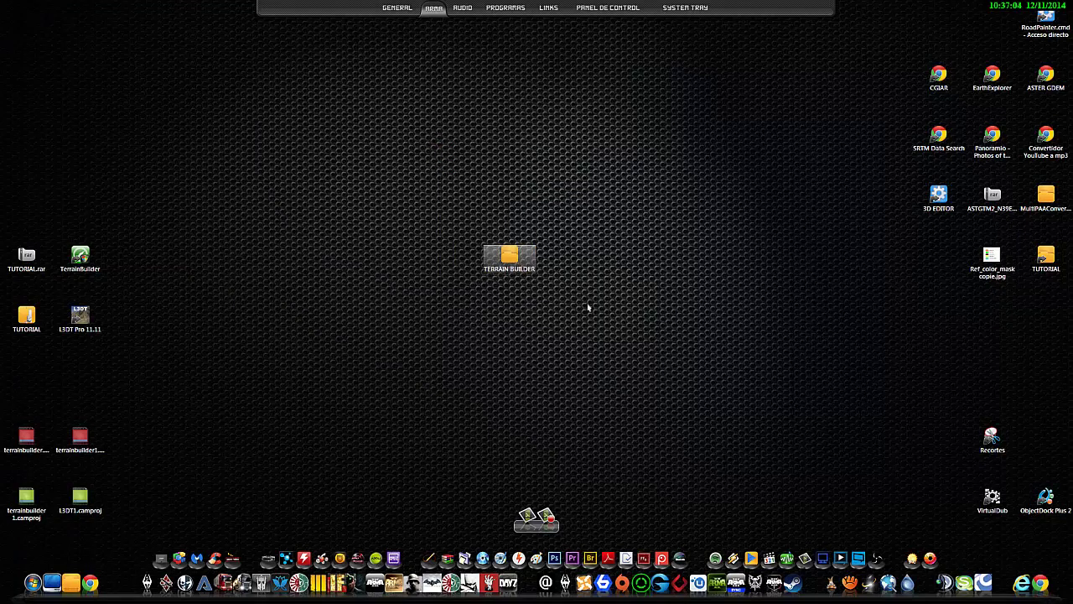
drag(447, 178, 577, 309)
click(454, 184)
drag(449, 173, 613, 347)
drag(438, 149, 635, 342)
click(396, 151)
drag(407, 135, 621, 334)
drag(435, 182, 619, 323)
click(463, 207)
drag(414, 190, 594, 331)
click(451, 208)
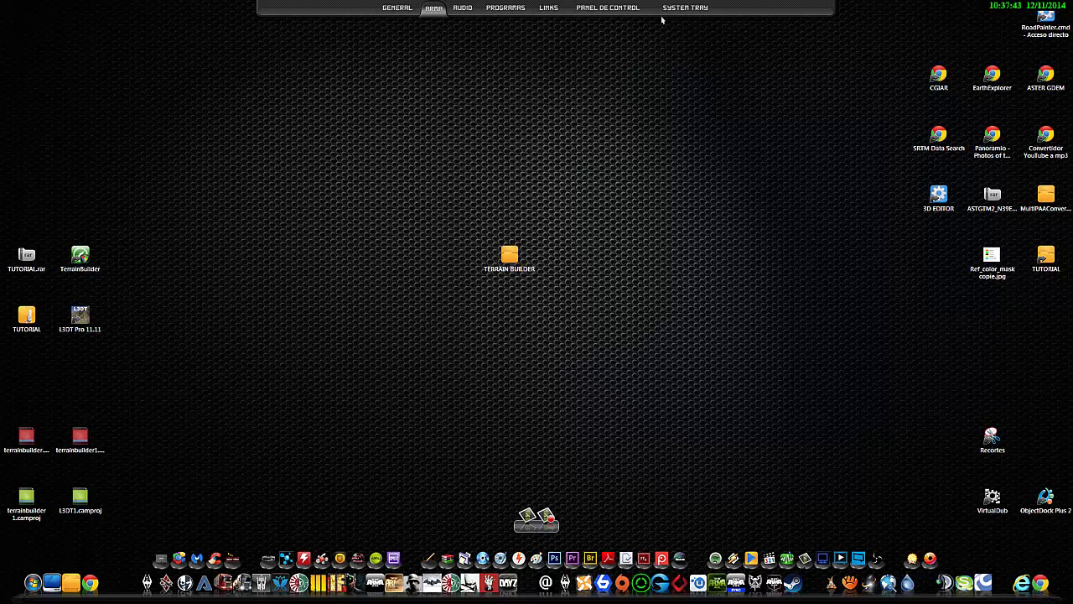
mouse_move(749, 18)
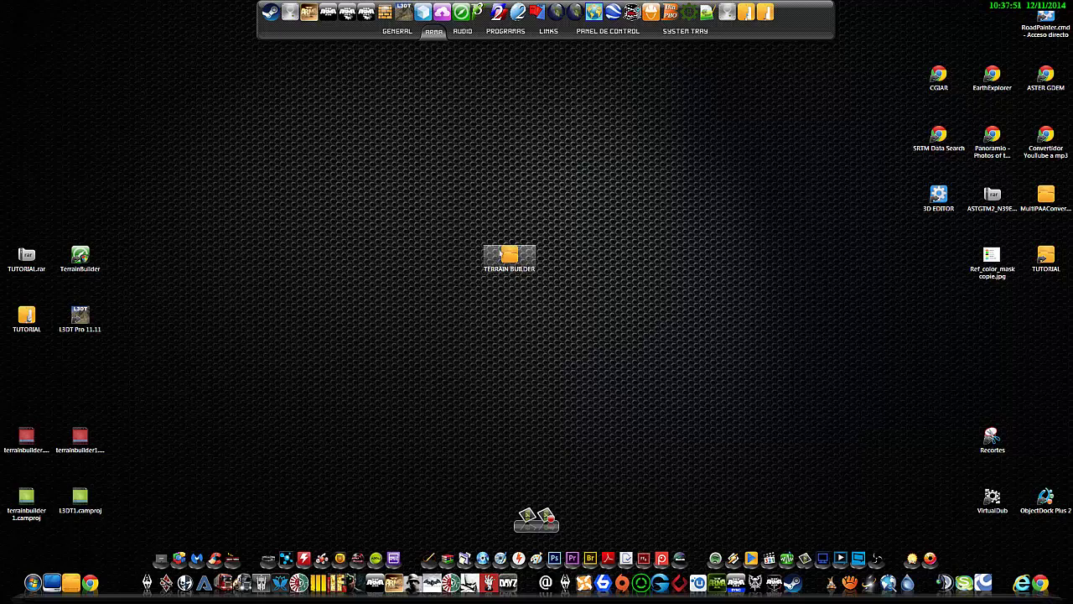
Open the TERRAIN BUILDER folder on the desktop, review the contents of its source and data subfolders, and close it.
double_click(510, 258)
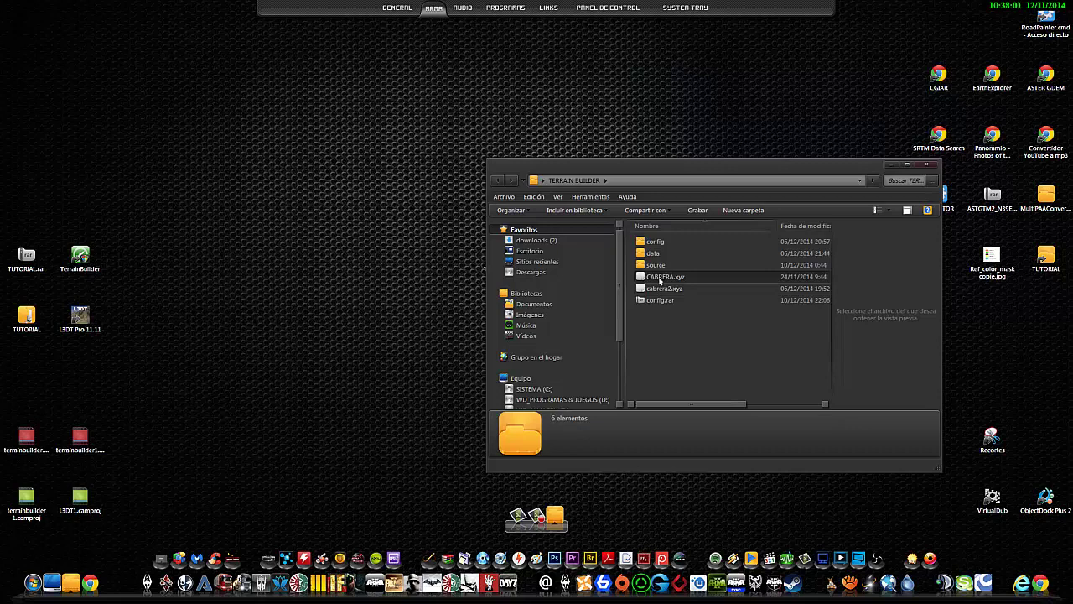
mouse_move(577, 19)
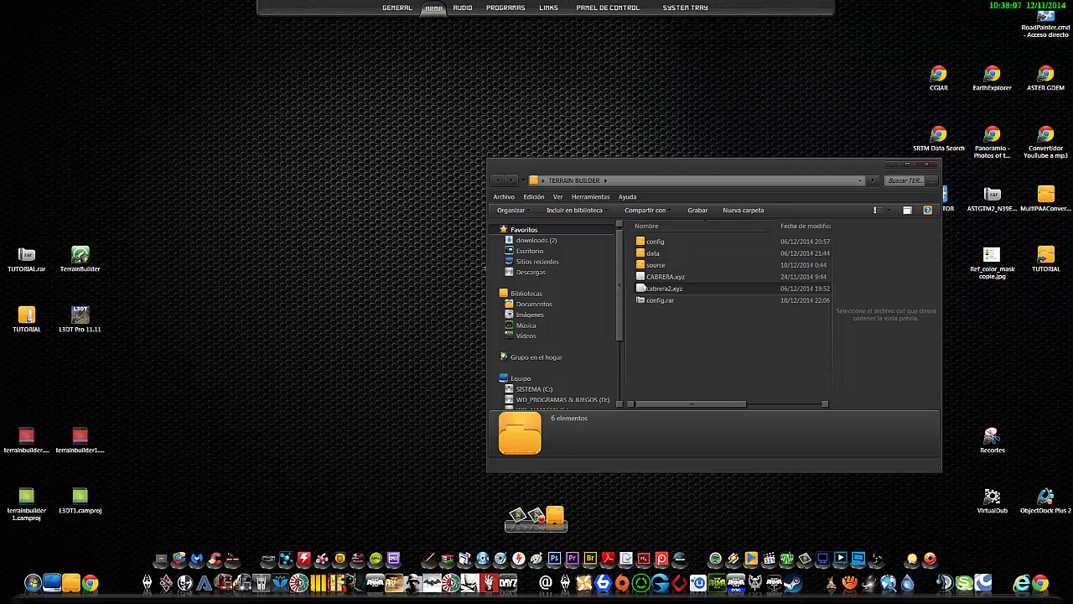
mouse_move(461, 12)
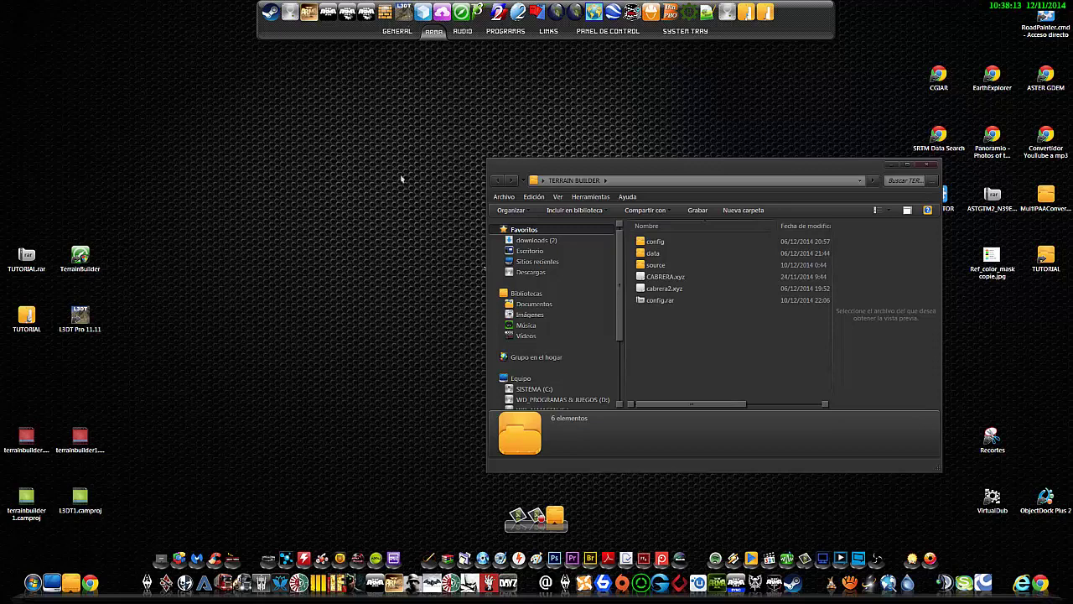
double_click(657, 267)
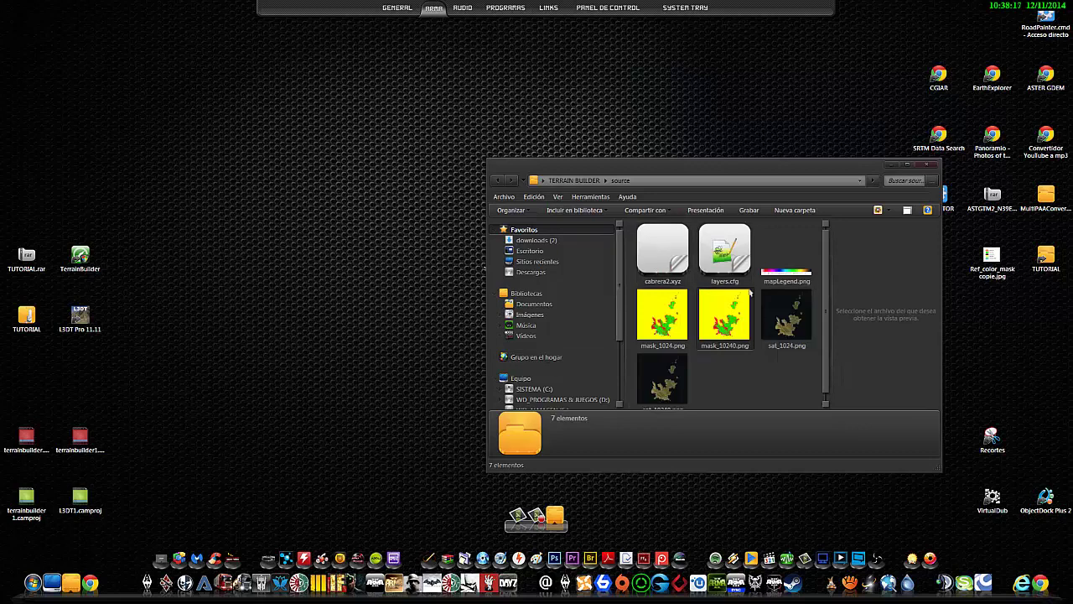
key(BackSpace)
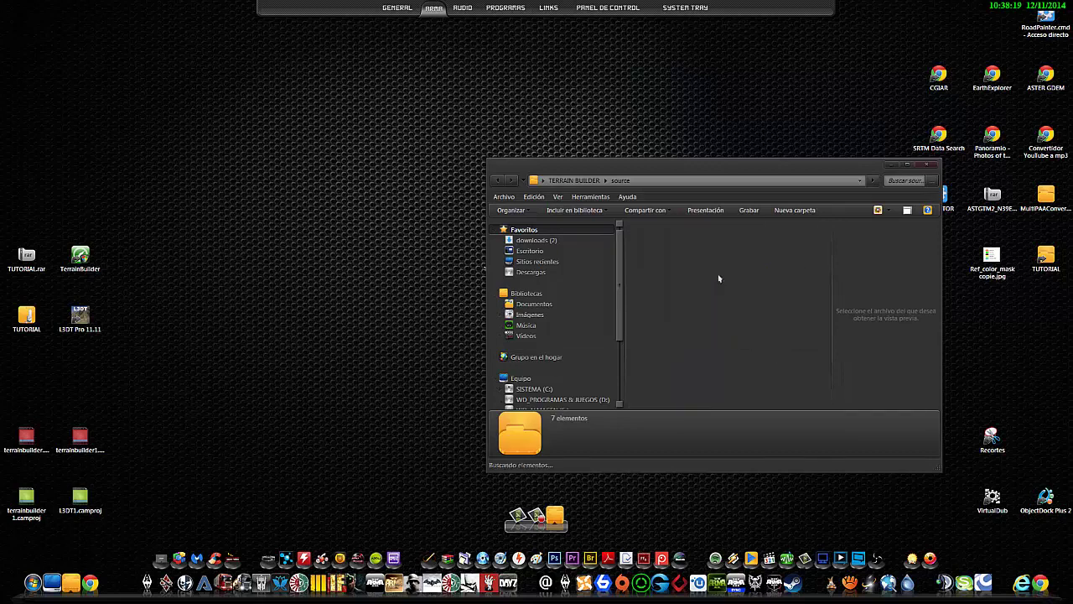
double_click(646, 252)
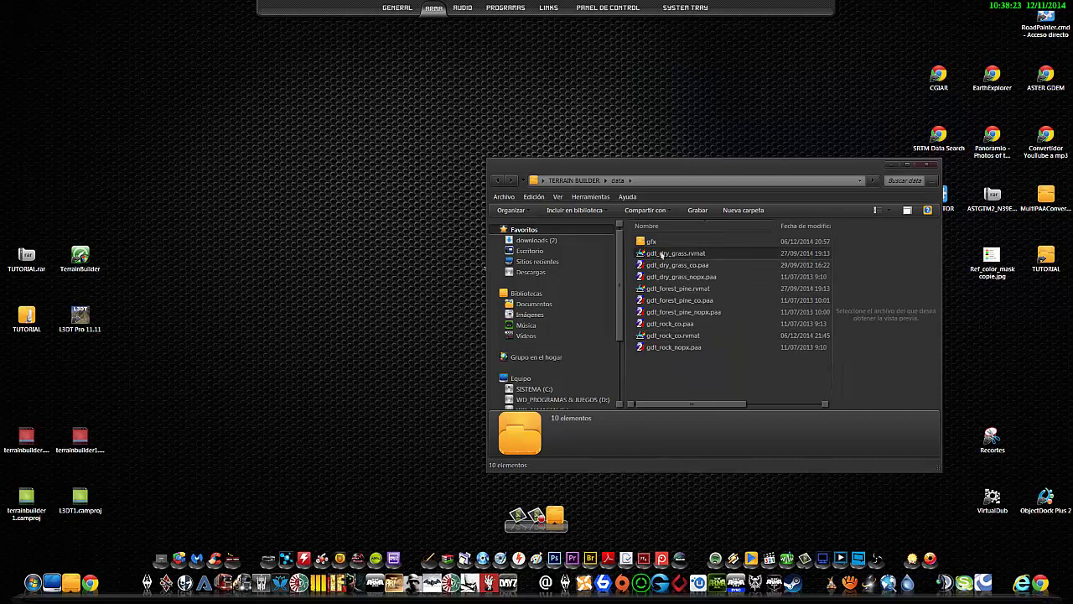
key(BackSpace)
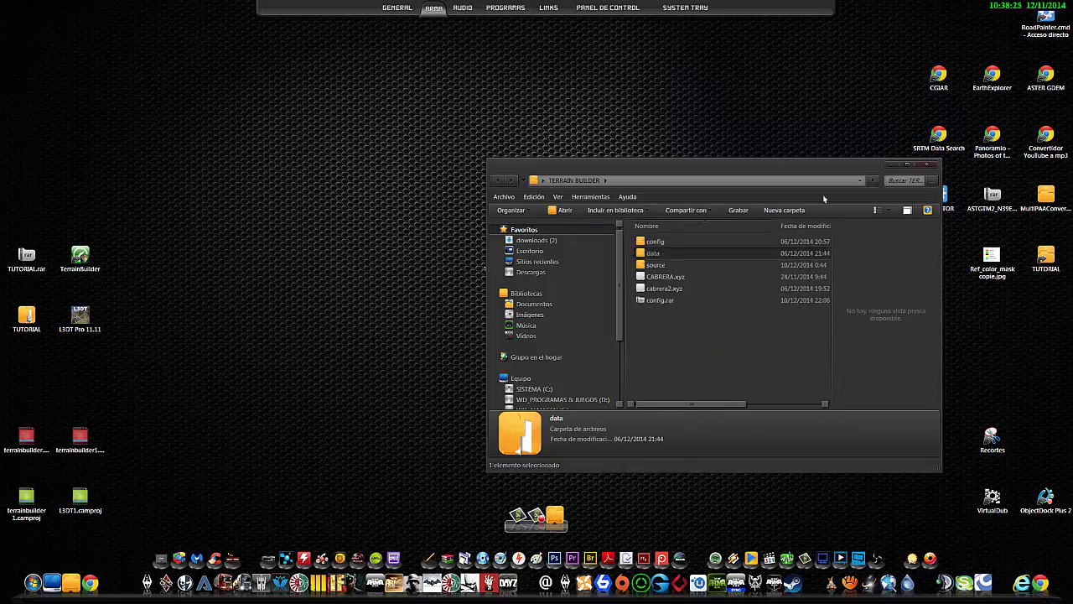
click(926, 166)
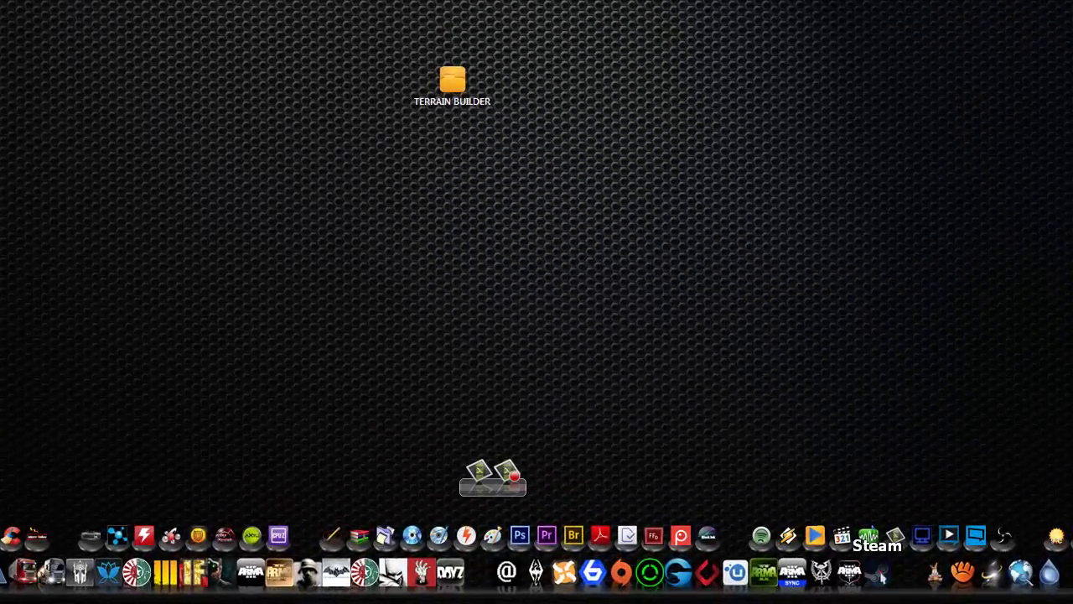
Switch to Steam and show the tools list of the game library.
click(878, 572)
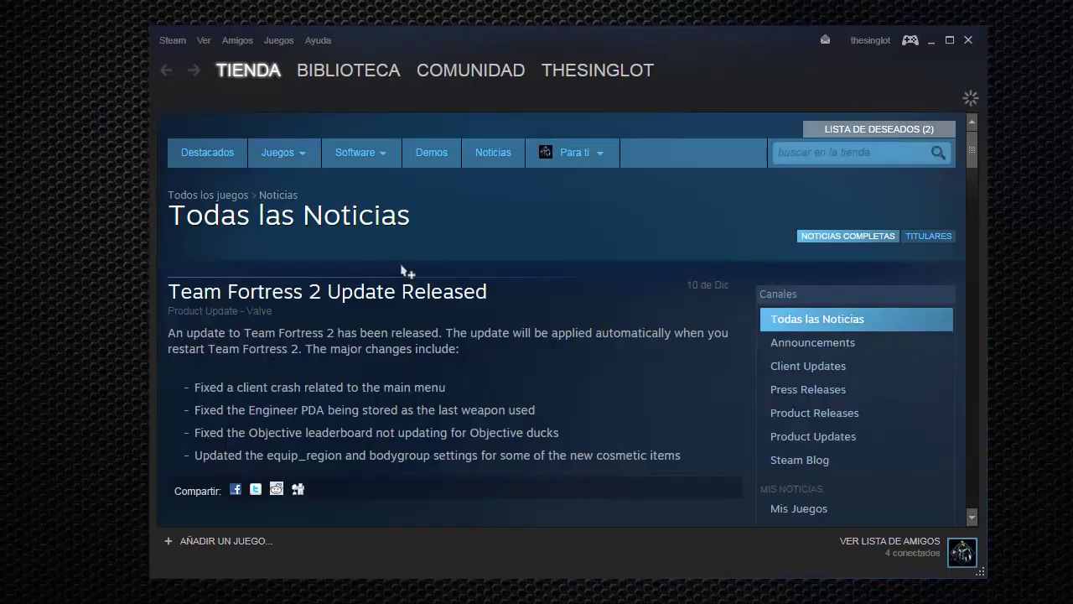
mouse_move(267, 73)
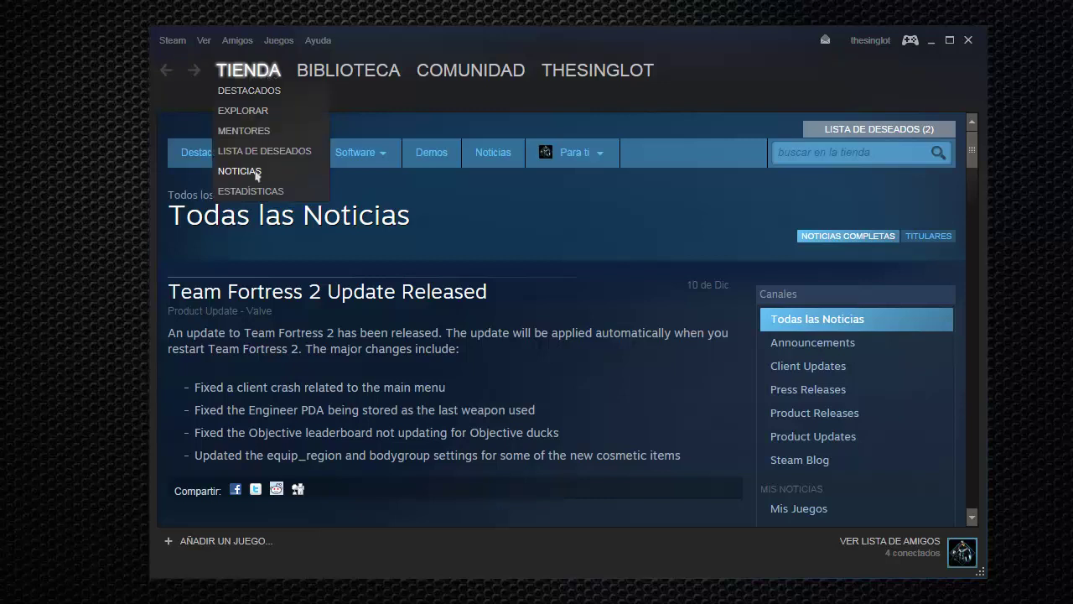
click(277, 42)
mouse_move(239, 42)
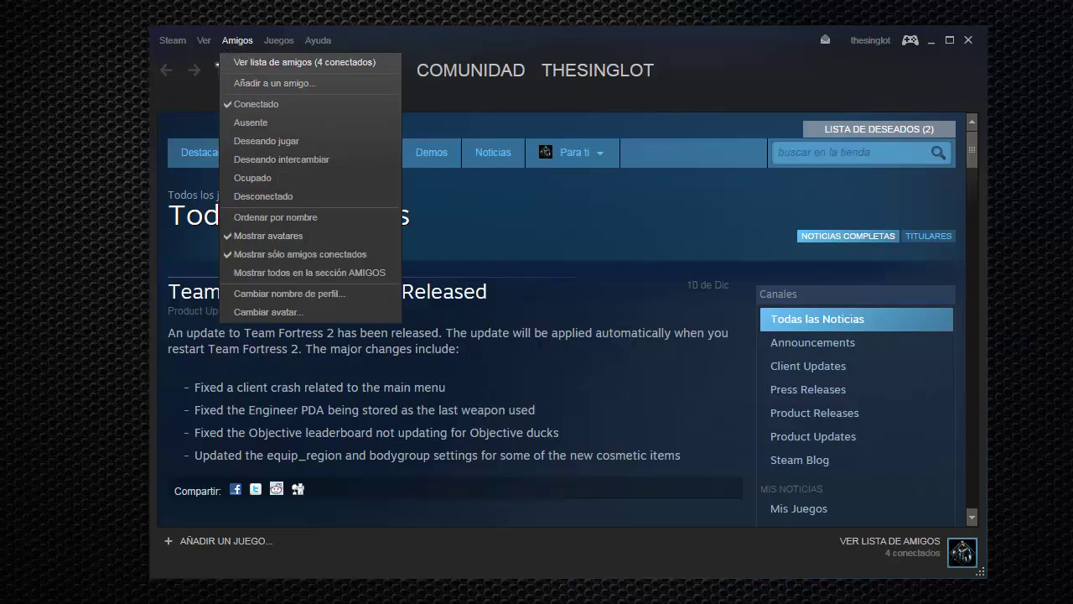
mouse_move(278, 41)
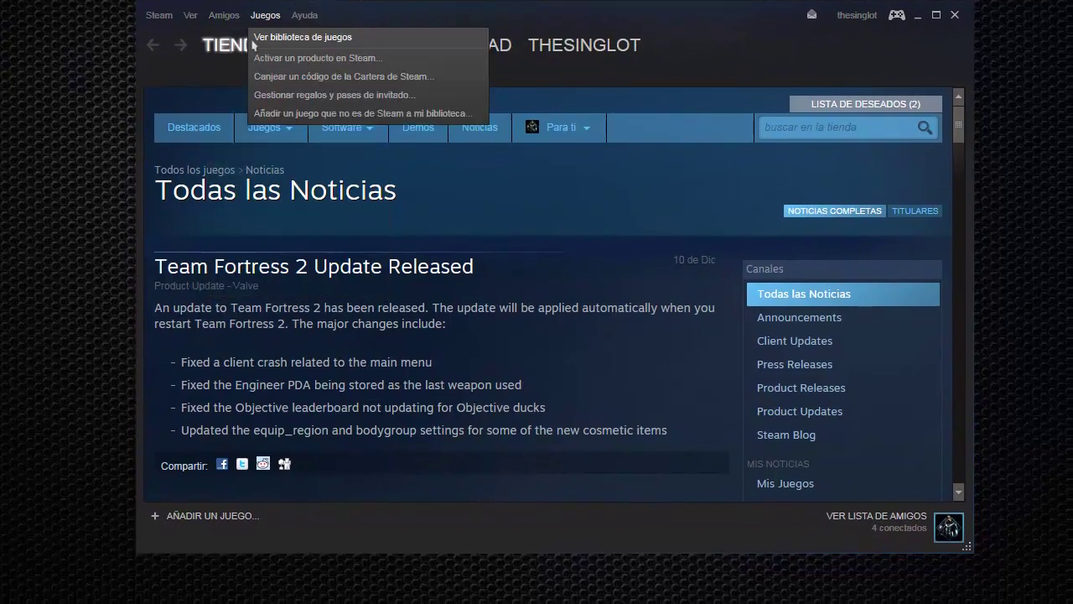
click(344, 43)
click(318, 46)
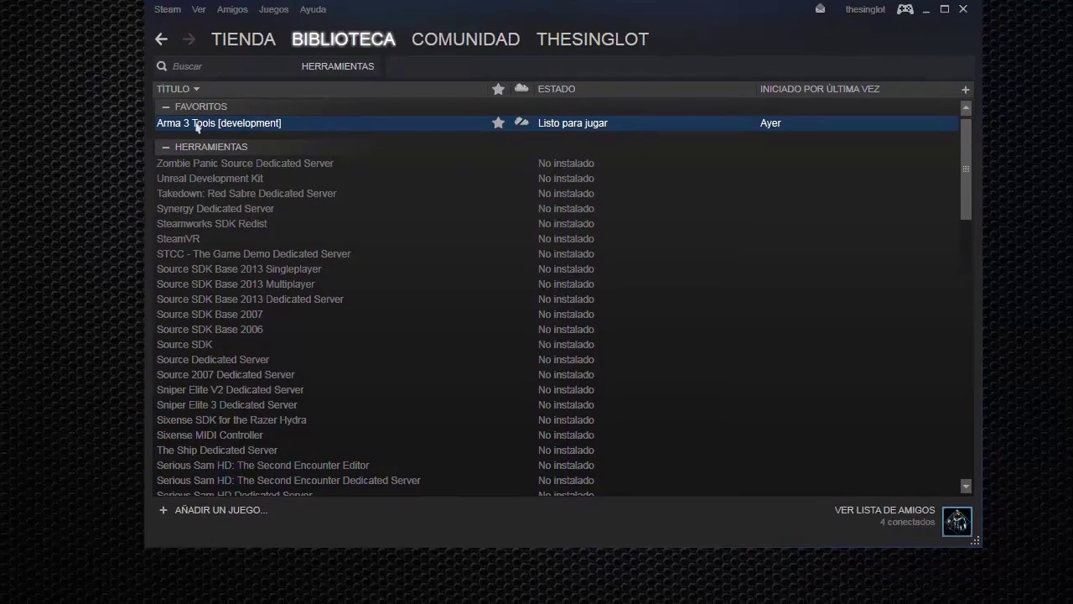
Launch Arma 3 Tools from the tools library with the "Jugar a Arma 3 Tools" option.
double_click(198, 126)
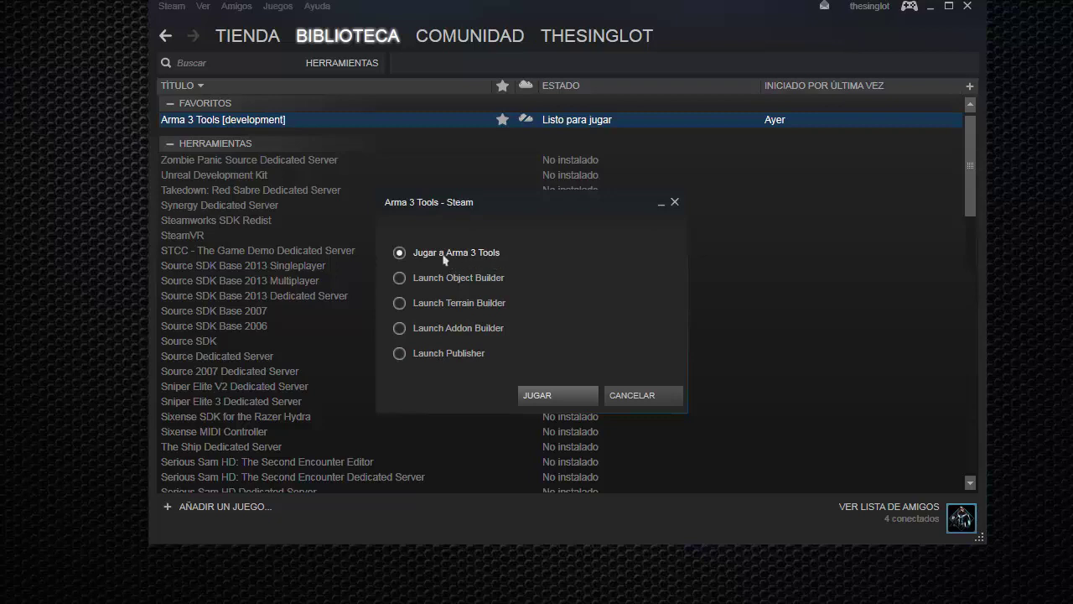
click(399, 279)
click(400, 253)
click(560, 398)
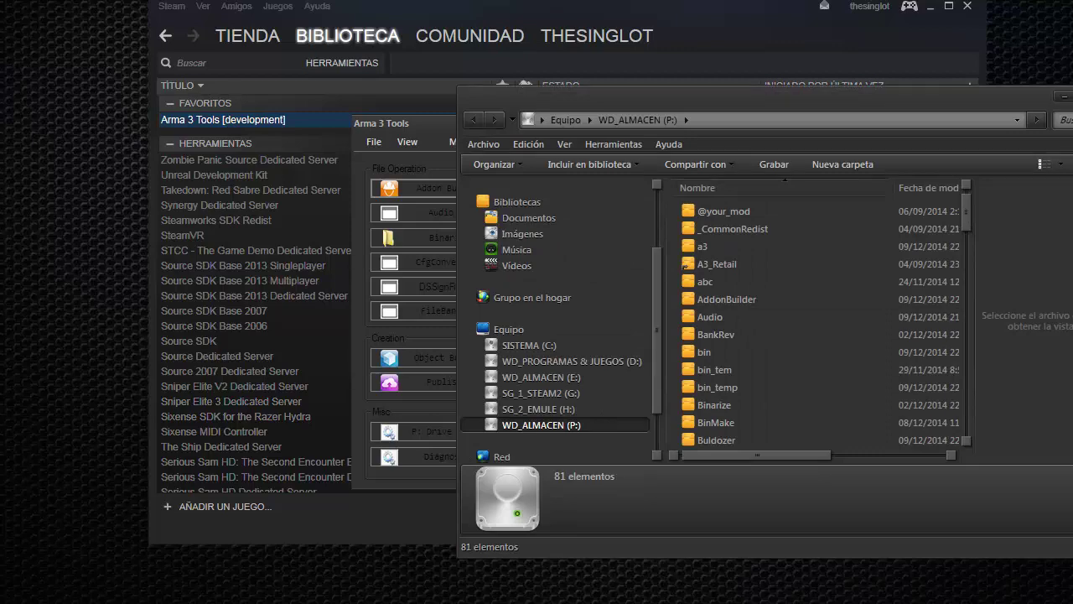
Run mapdisk.bat from the root of the P: drive, then close the file window and the leftover launch dialog.
drag(967, 203, 976, 365)
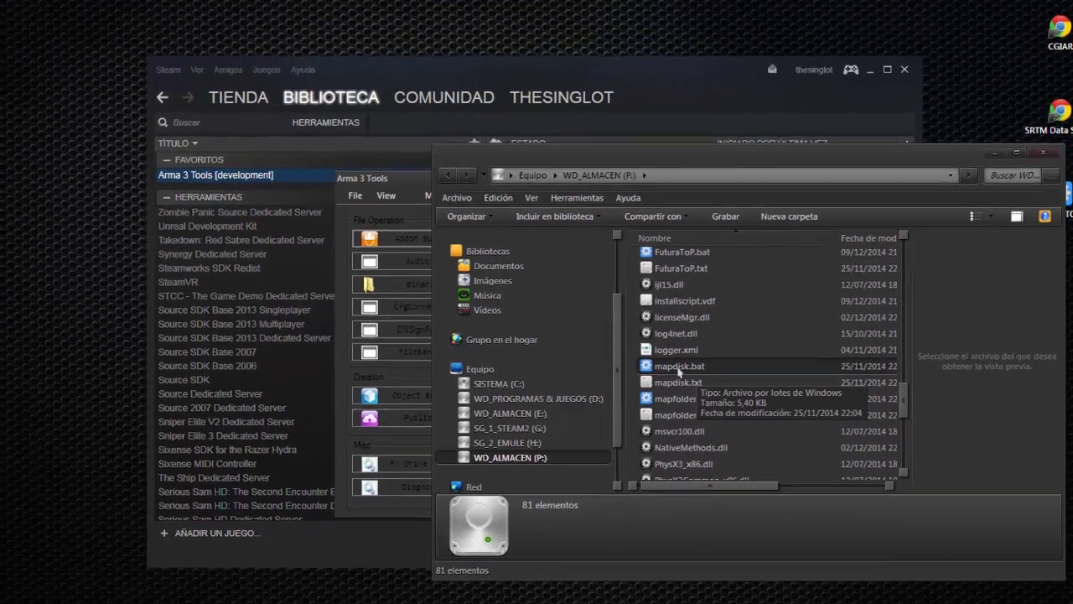
double_click(679, 366)
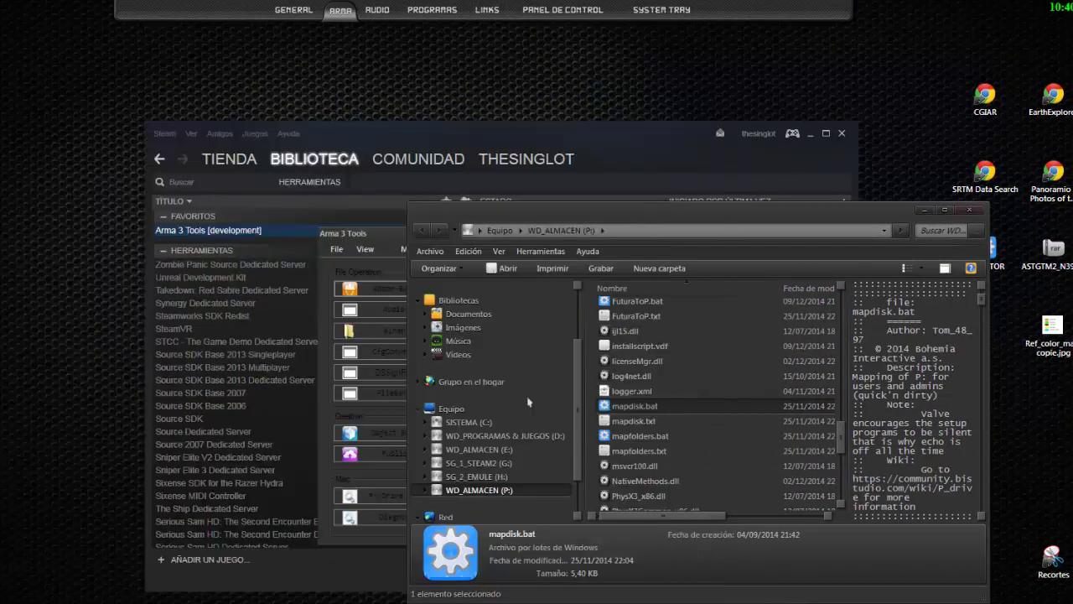
click(970, 210)
mouse_move(307, 7)
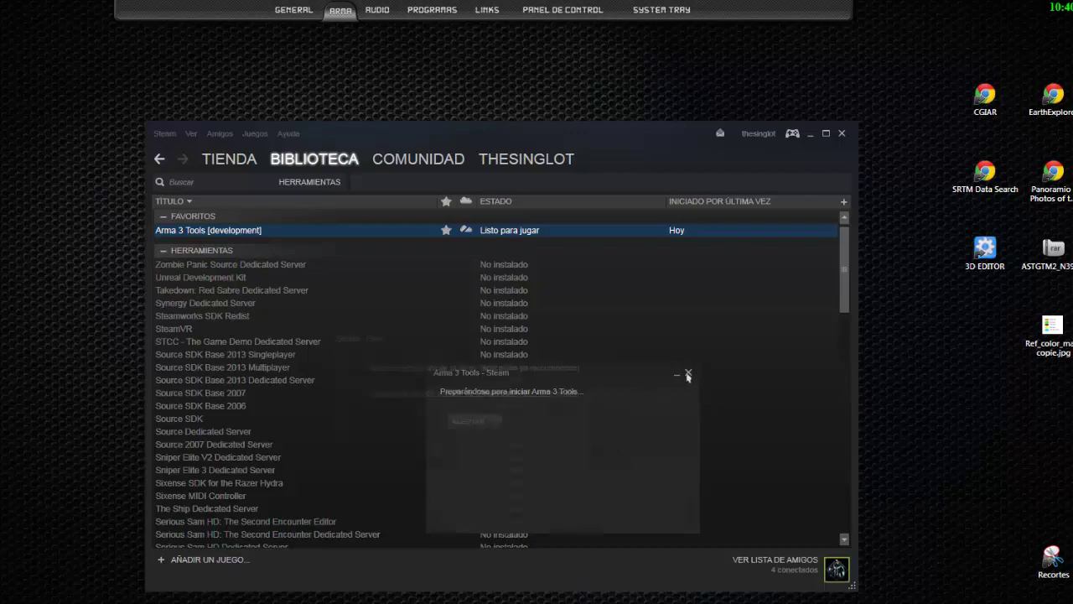
click(475, 421)
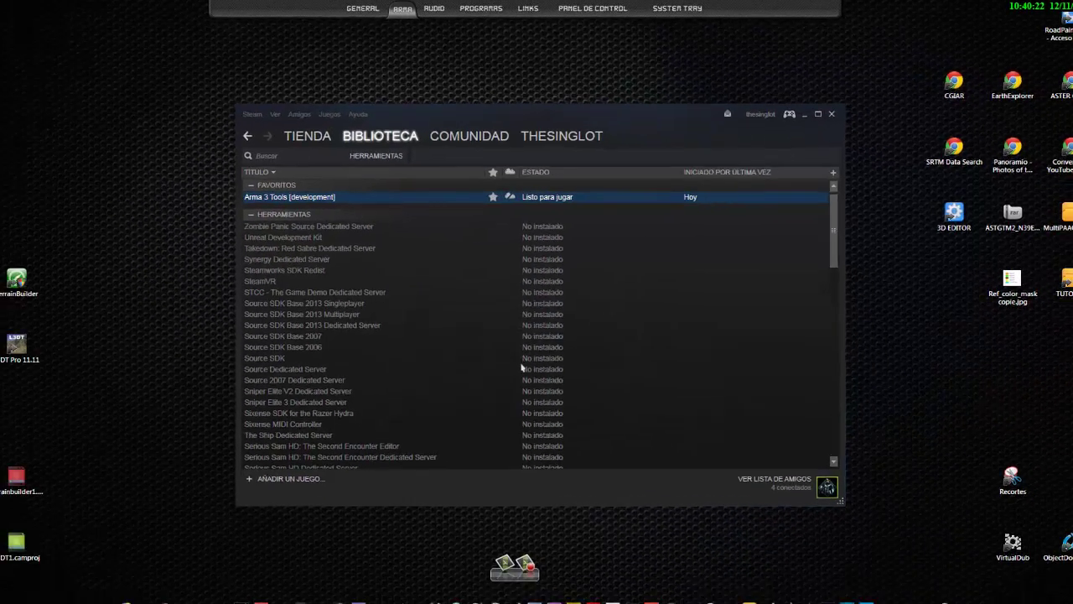
Bring the Arma 3 Tools window to the front and close it.
key(super+Tab)
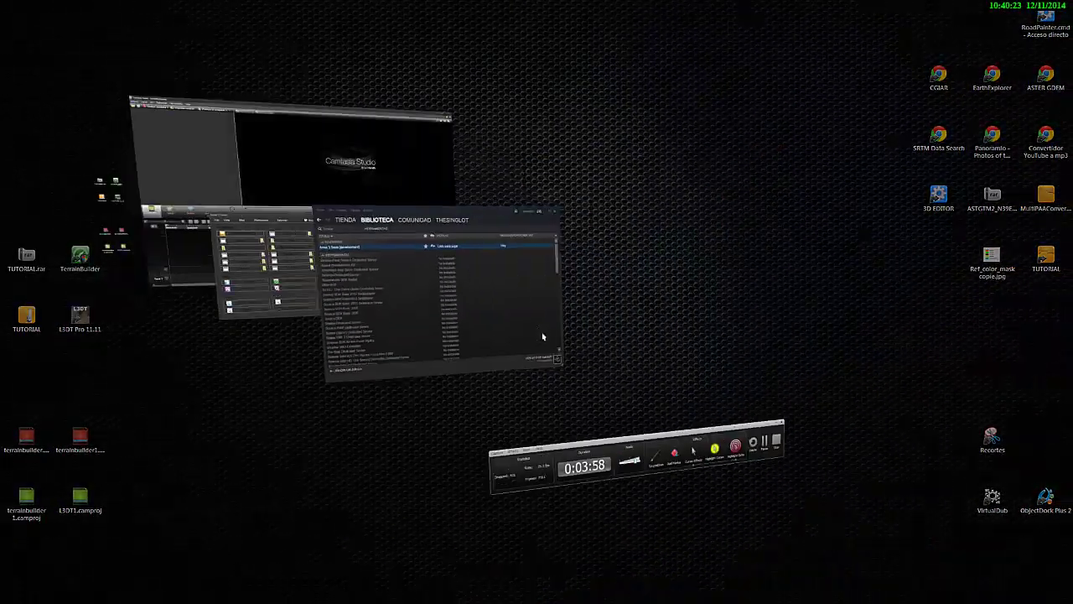
key(super+Tab)
key(super+Tab)
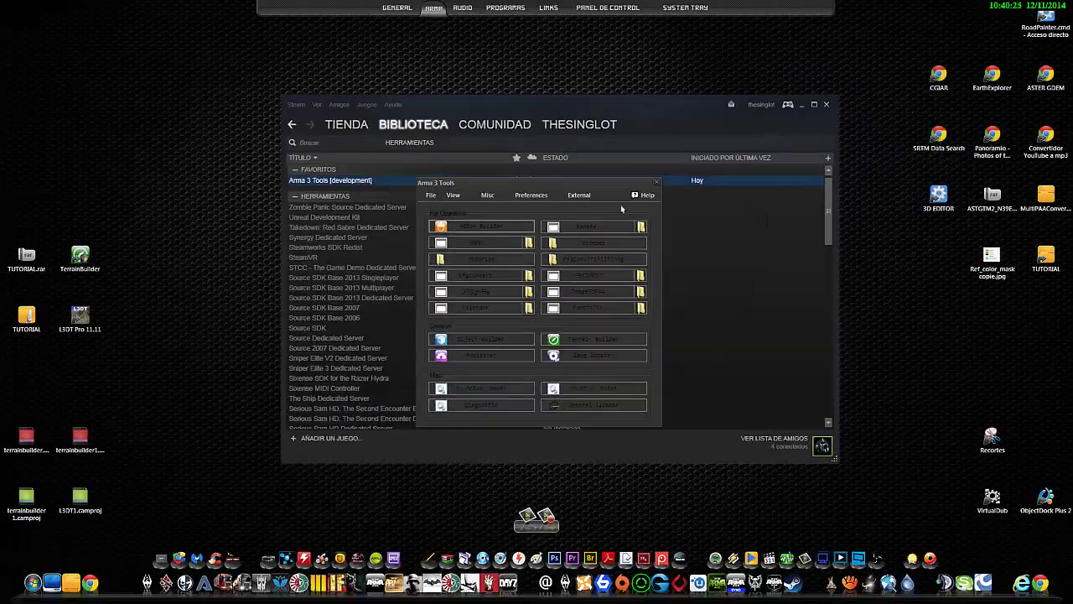
click(656, 182)
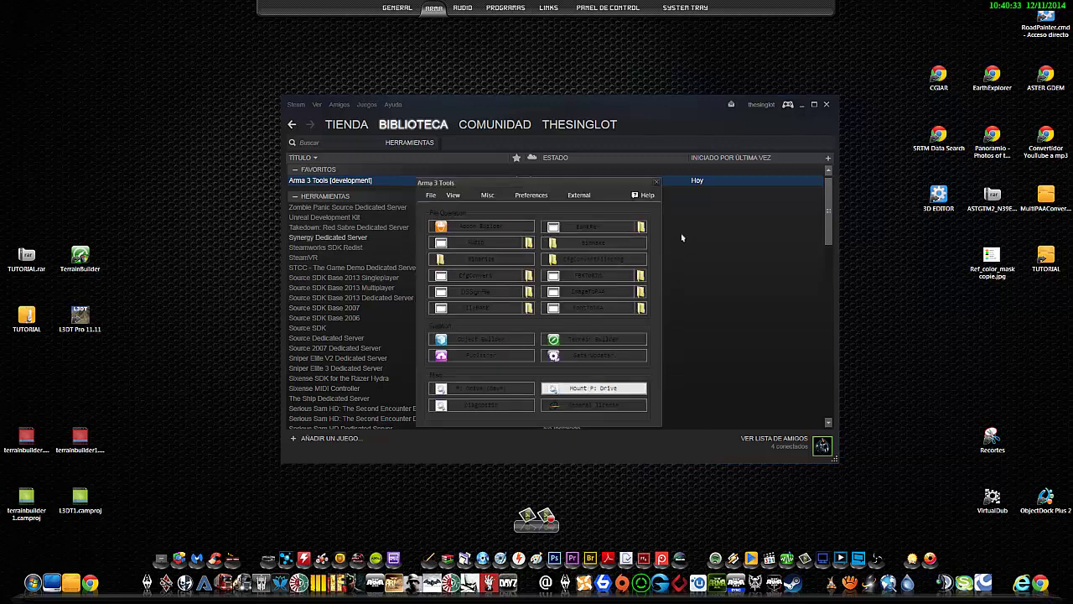
click(657, 183)
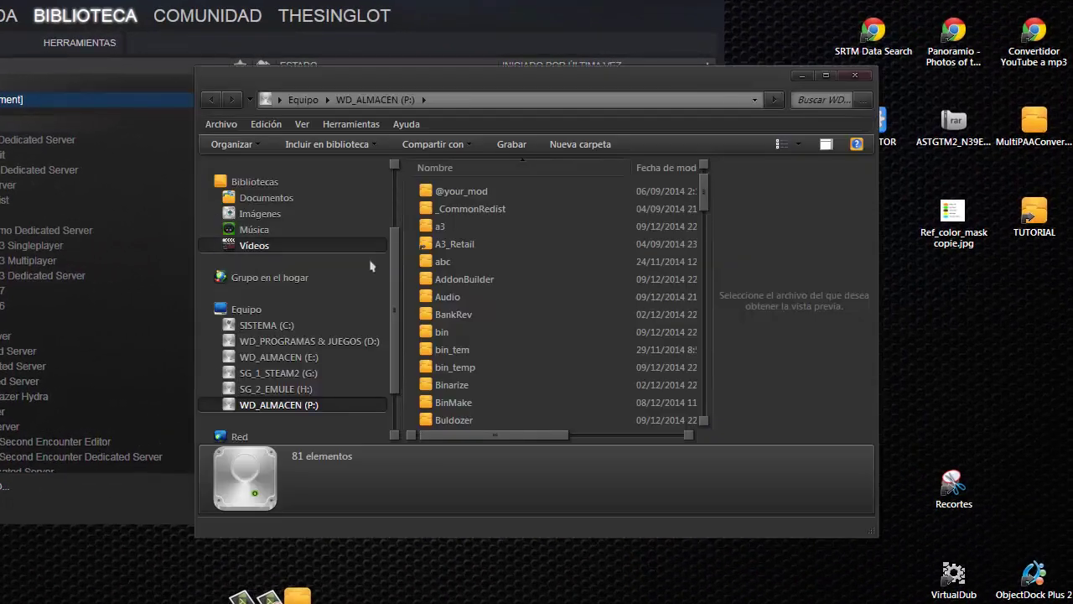
Run mapfolders.bat from the root of the P: drive and close the file window.
drag(703, 190, 719, 333)
scroll(503, 335, down, 3)
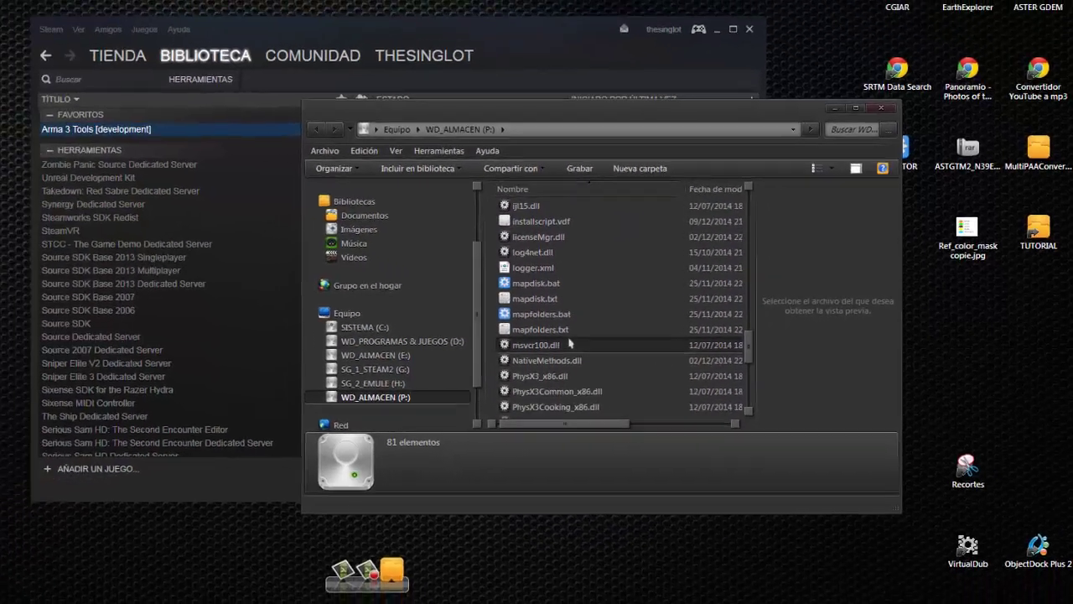
double_click(530, 315)
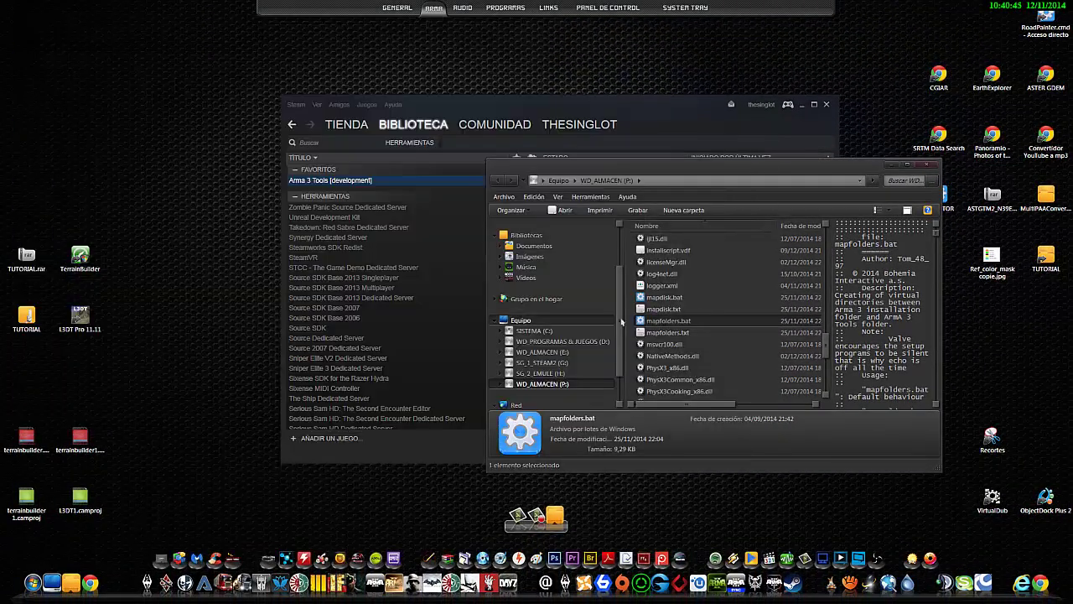
click(933, 167)
mouse_move(444, 25)
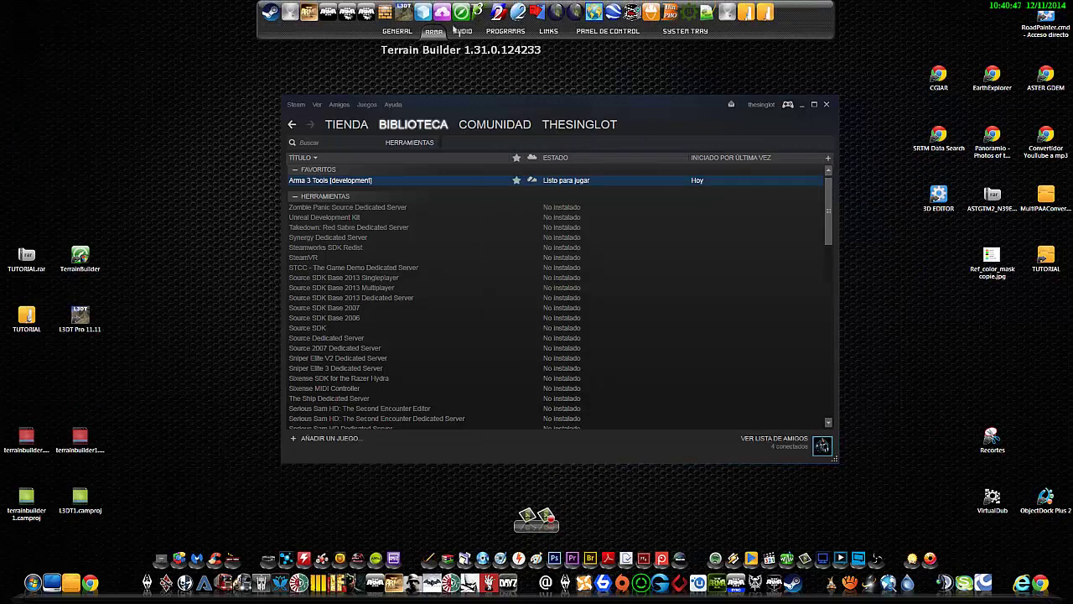
key(super+Tab)
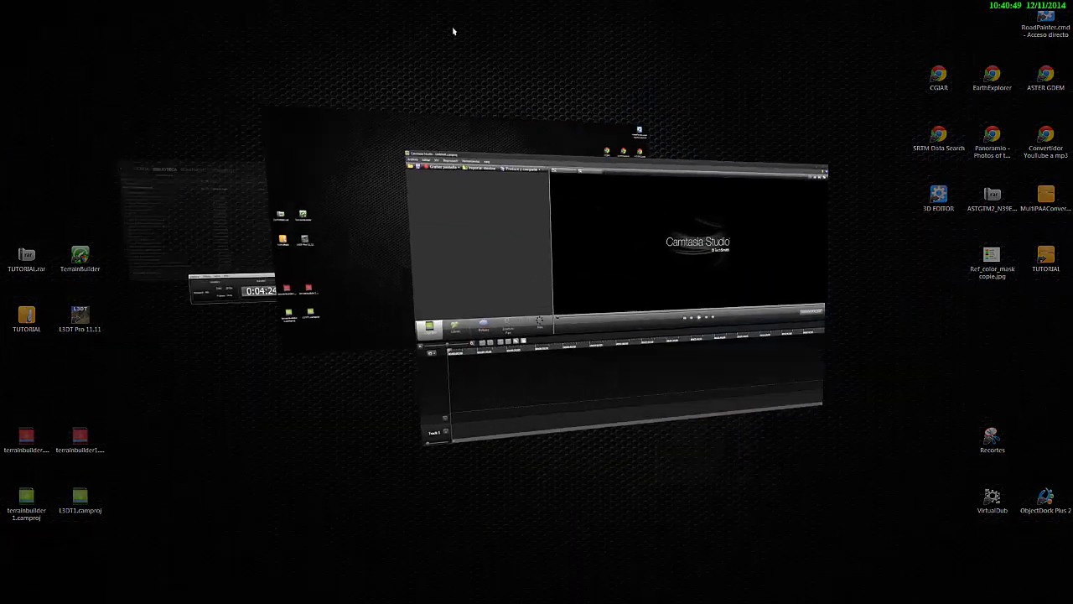
key(super+Tab)
key(super+Tab)
key(super+Tab)
key(super+Tab)
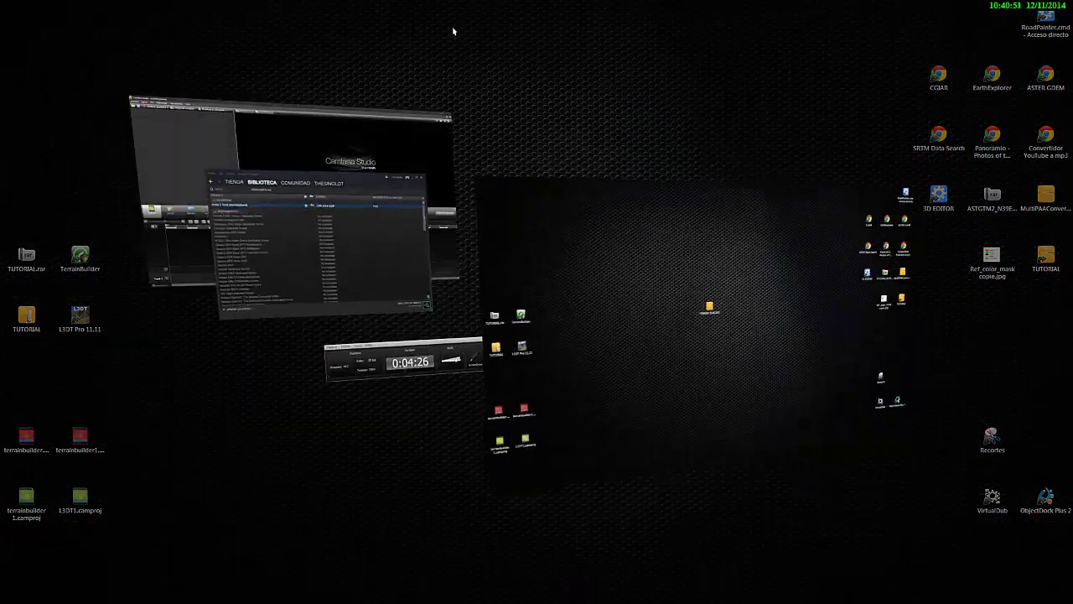
key(super+Tab)
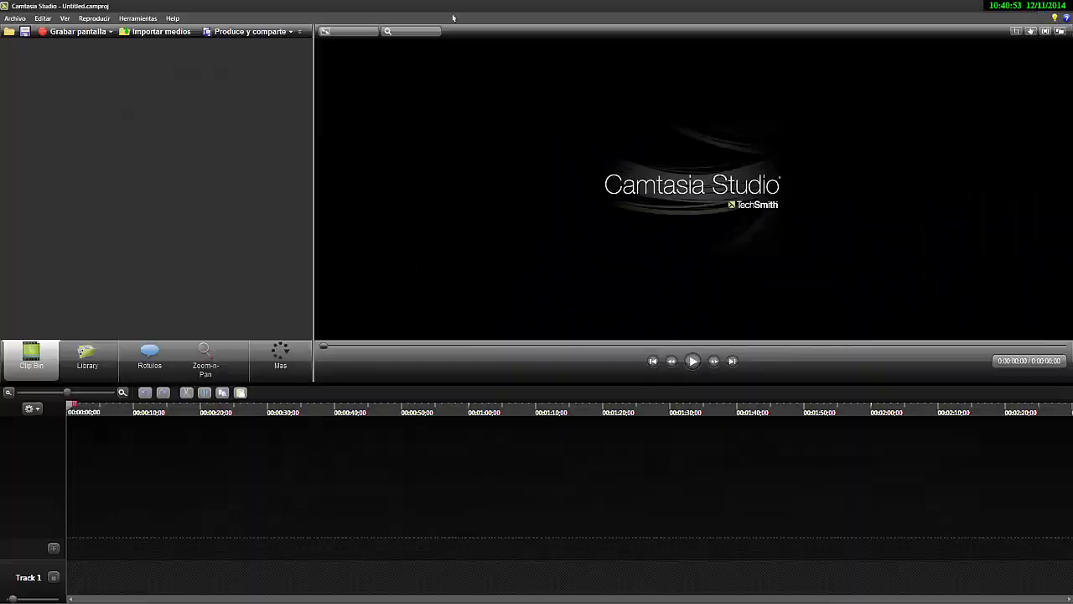
key(super+Tab)
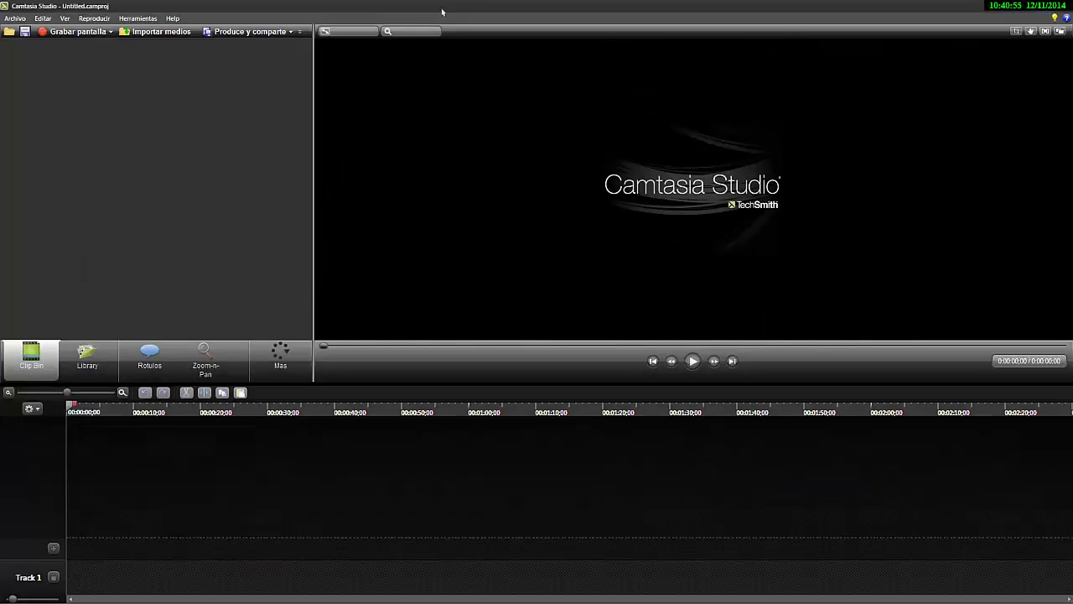
key(super+Tab)
key(super+Tab)
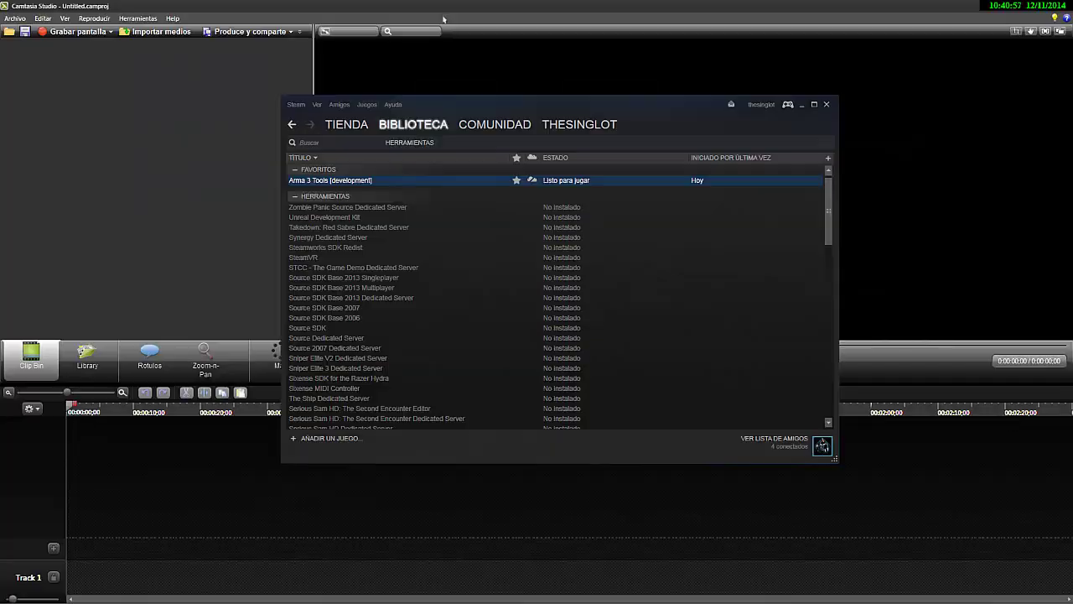
Launch Arma 3 Tools from the library with the "Jugar a Arma 3 Tools" option, close it, and minimize the open windows.
mouse_move(422, 124)
click(411, 221)
double_click(356, 181)
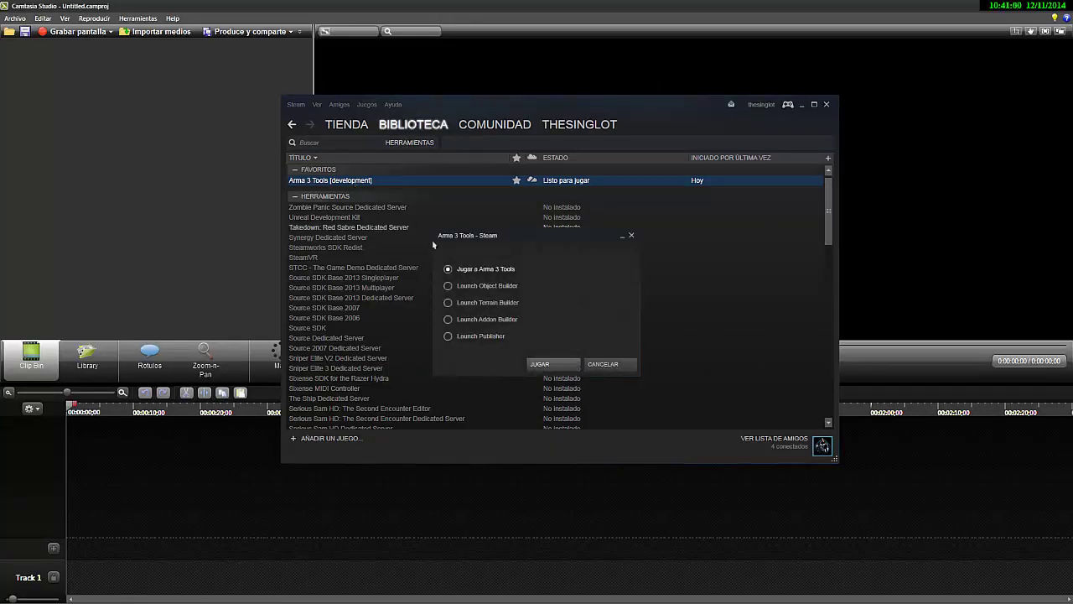
click(550, 362)
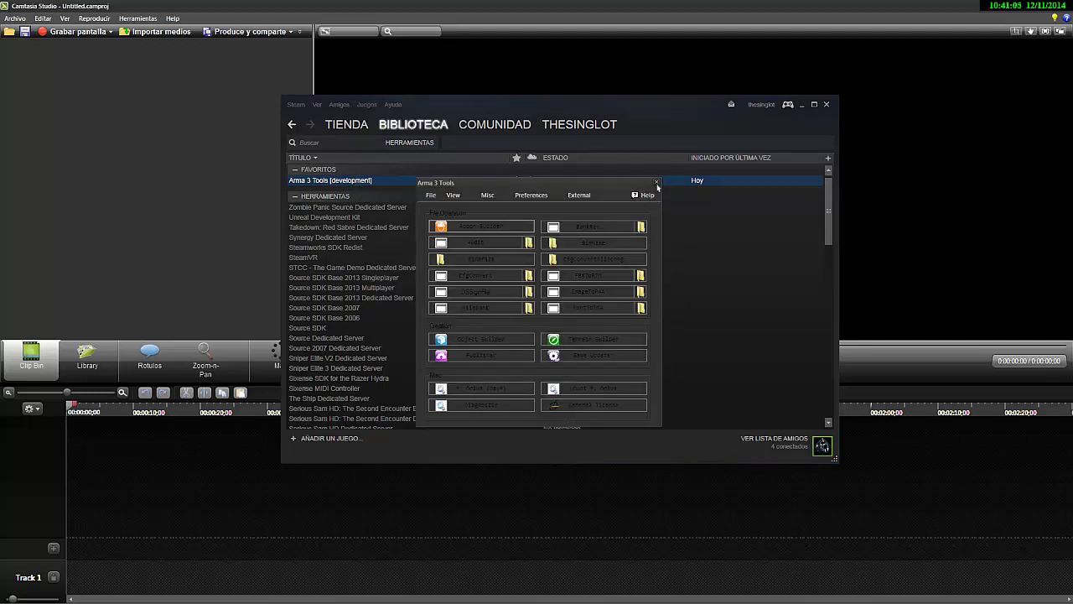
click(657, 182)
click(805, 106)
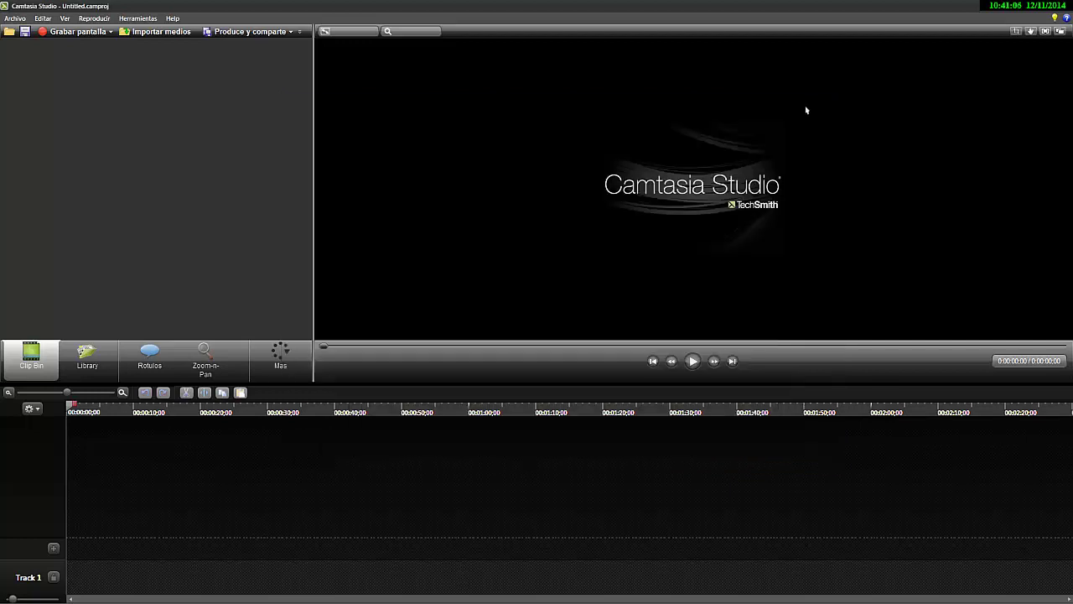
click(1023, 10)
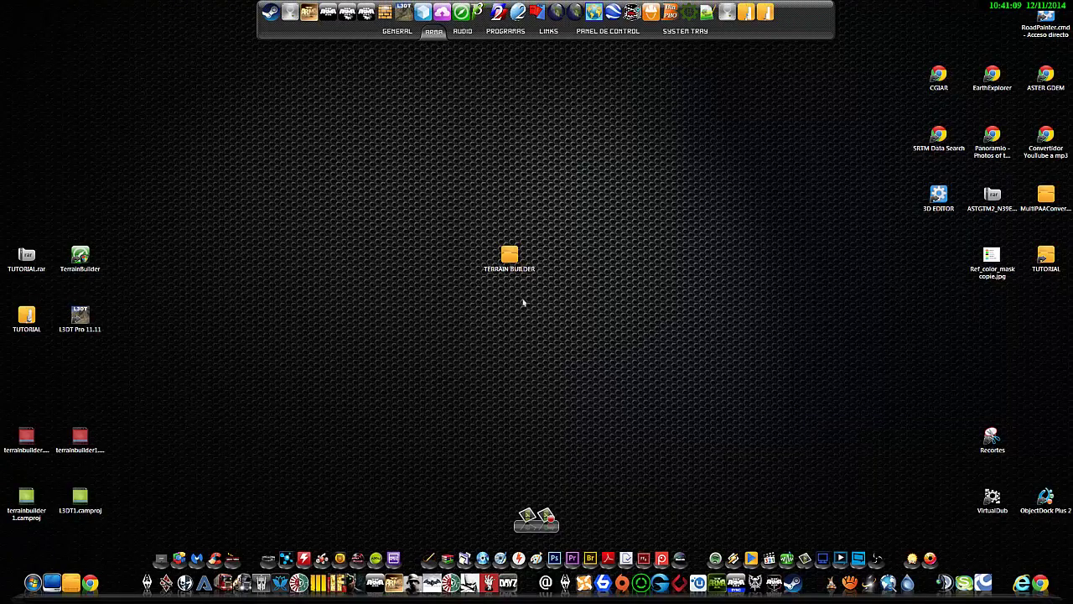
Open the P: drive in a resized file window, look inside its sing folder and return to the root.
mouse_move(390, 28)
click(290, 12)
drag(681, 173, 516, 134)
drag(775, 434, 861, 563)
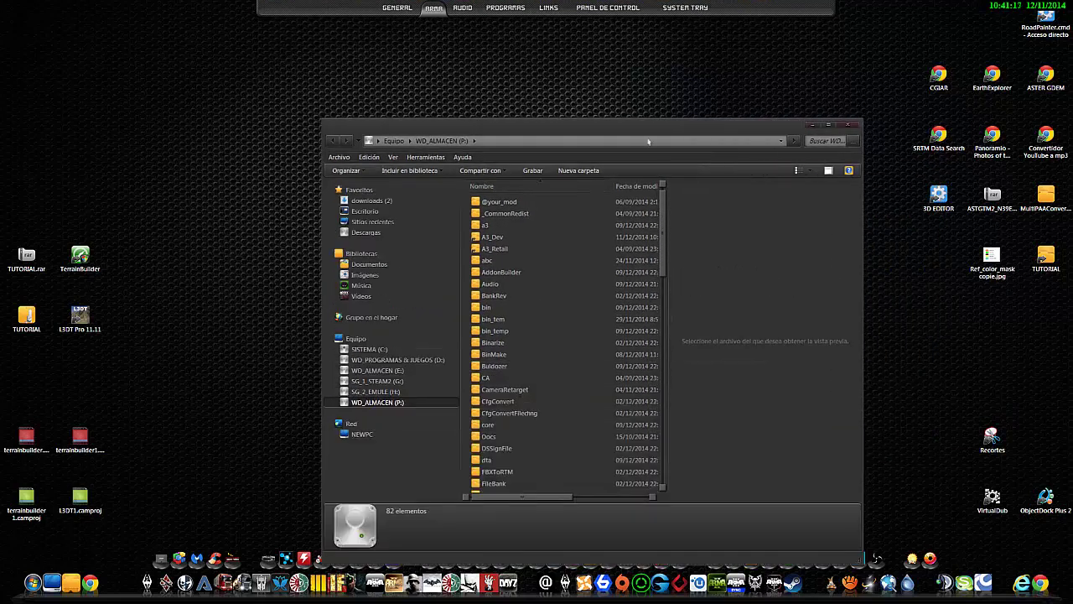
drag(648, 141, 639, 75)
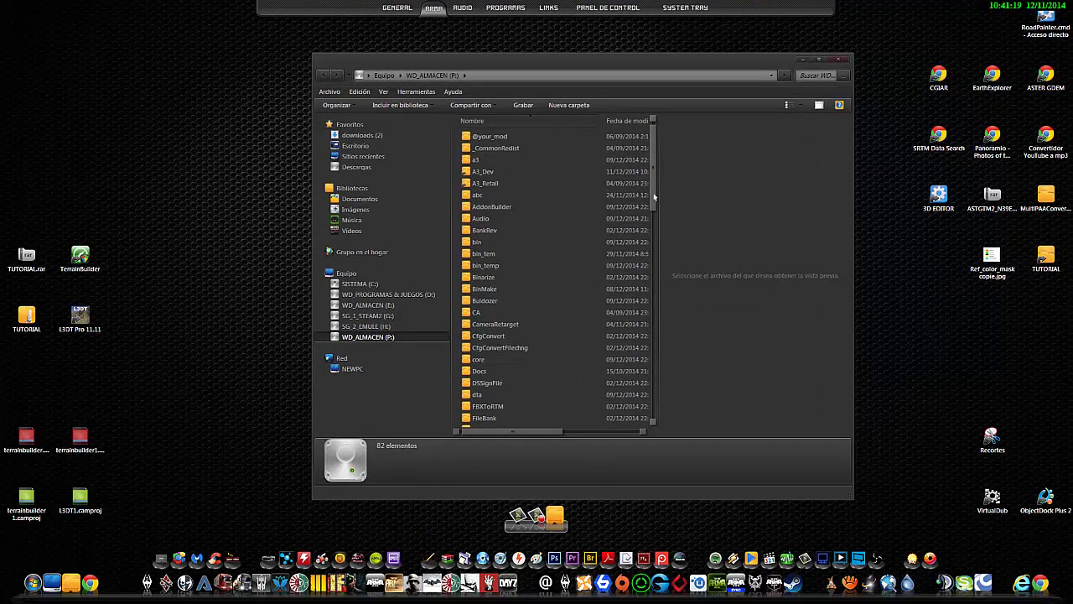
scroll(654, 196, down, 7)
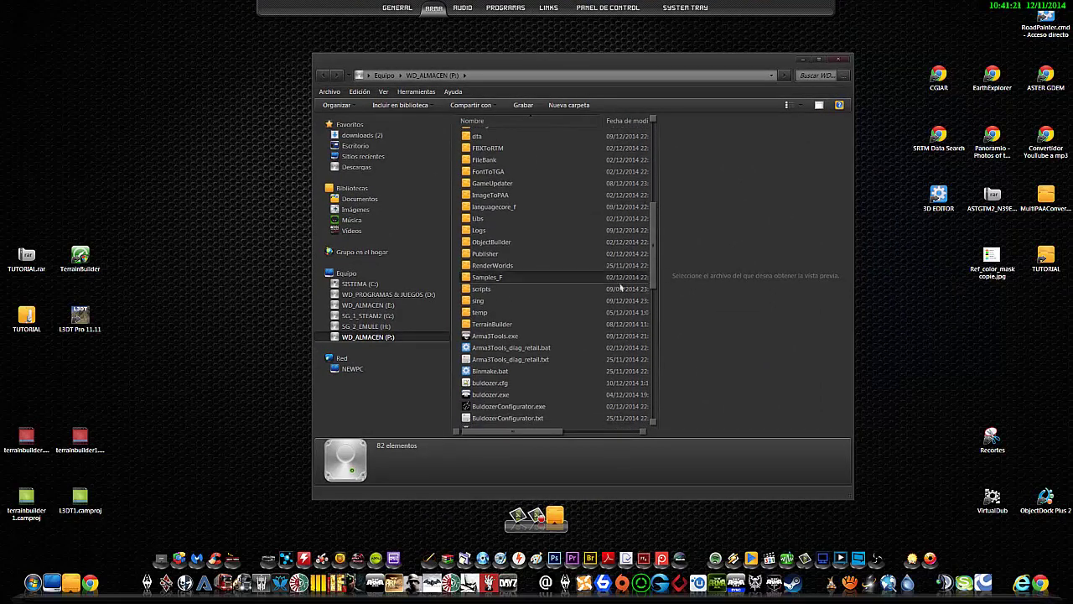
double_click(474, 301)
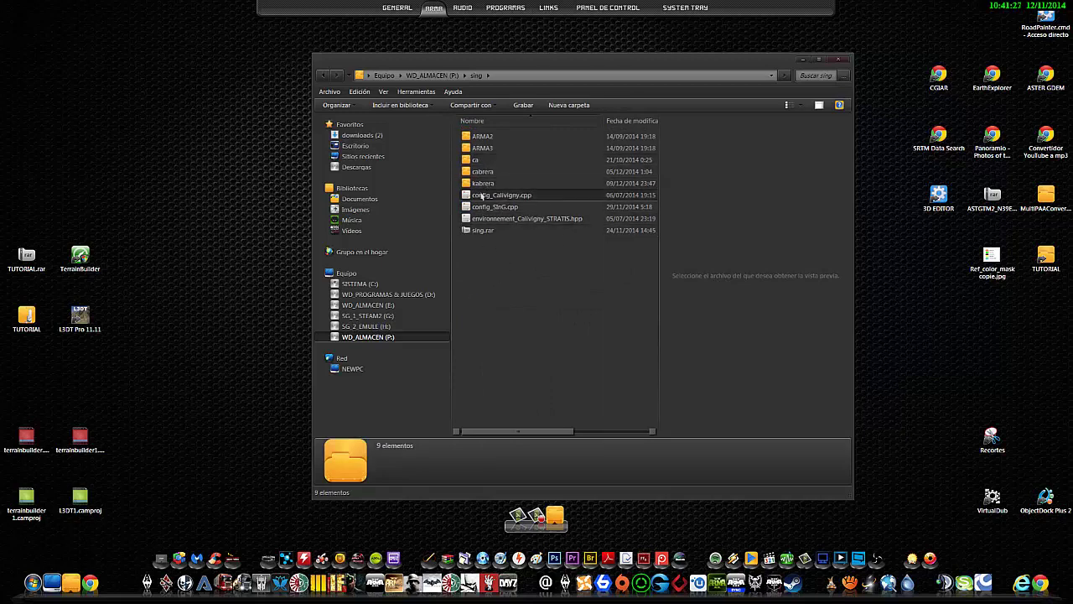
key(BackSpace)
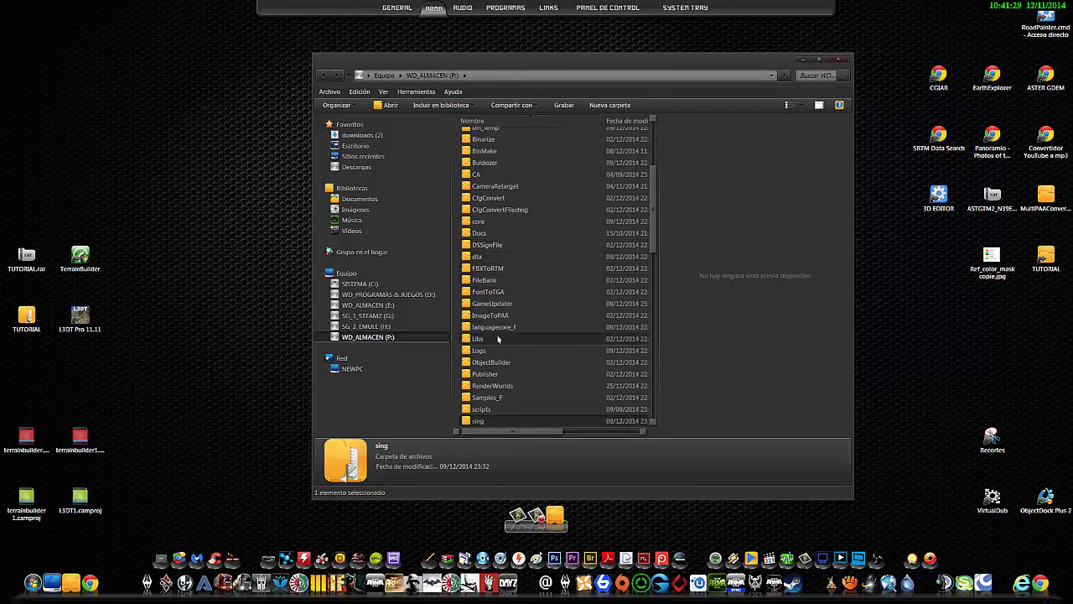
Create a desktop shortcut to TerrainBuilder.exe from the TerrainBuilder folder on the P: drive.
scroll(490, 371, down, 2)
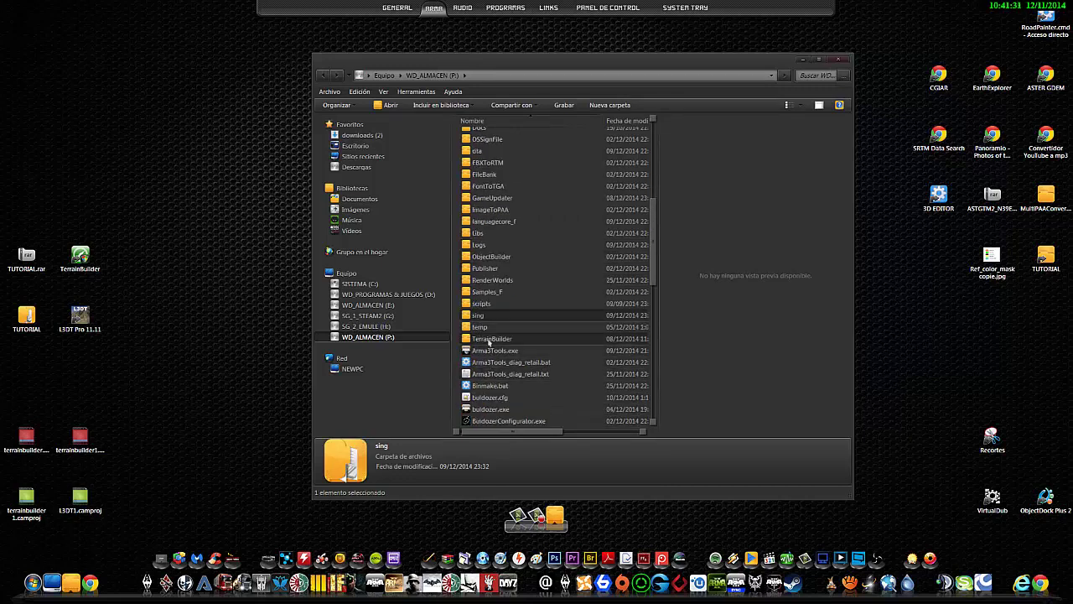
double_click(491, 343)
drag(654, 307, 657, 356)
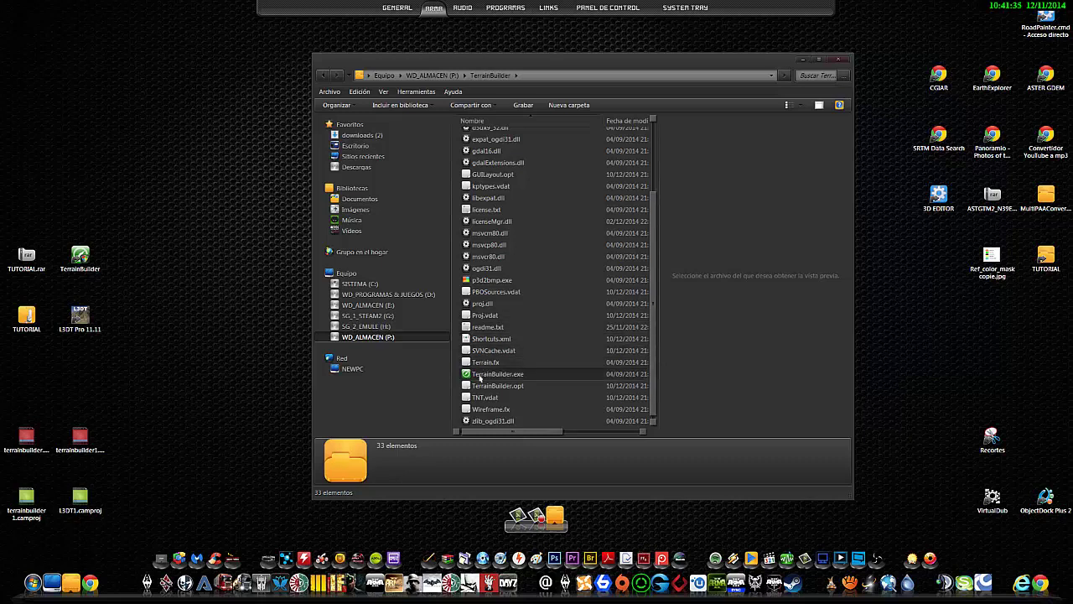
drag(479, 377, 196, 219)
right_drag(196, 219, 195, 220)
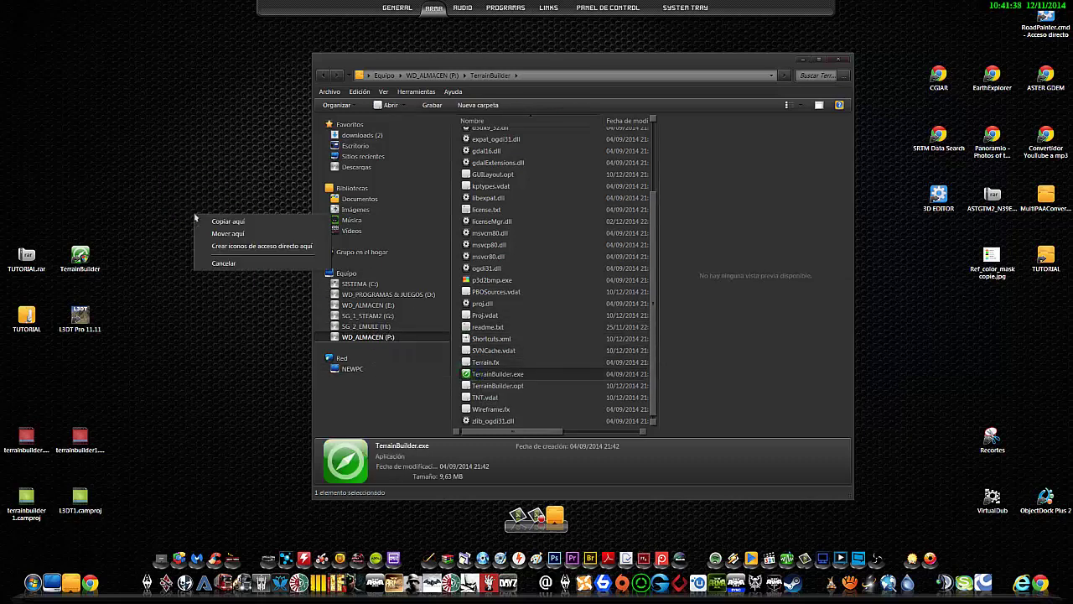
click(228, 253)
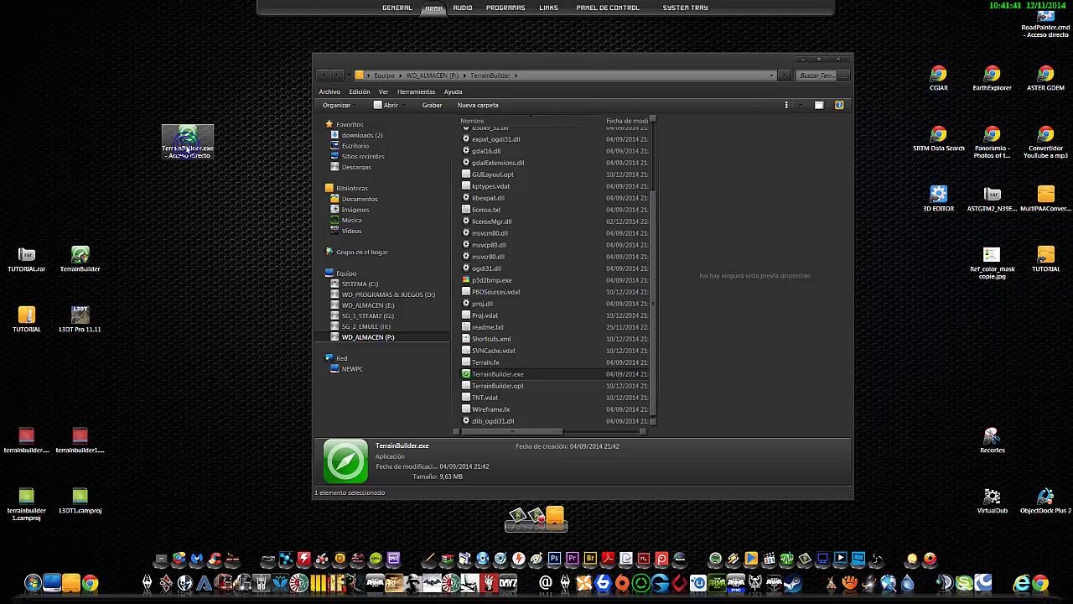
Check the run-as-administrator option in the compatibility properties of the new TerrainBuilder.exe shortcut and accept the dialog.
right_click(186, 148)
click(230, 409)
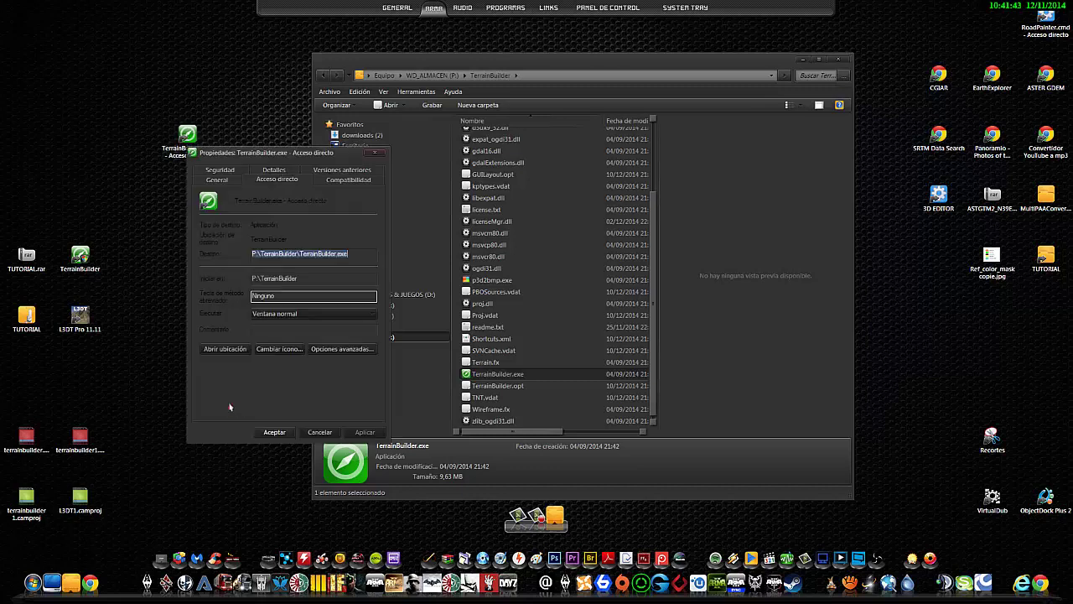
click(346, 180)
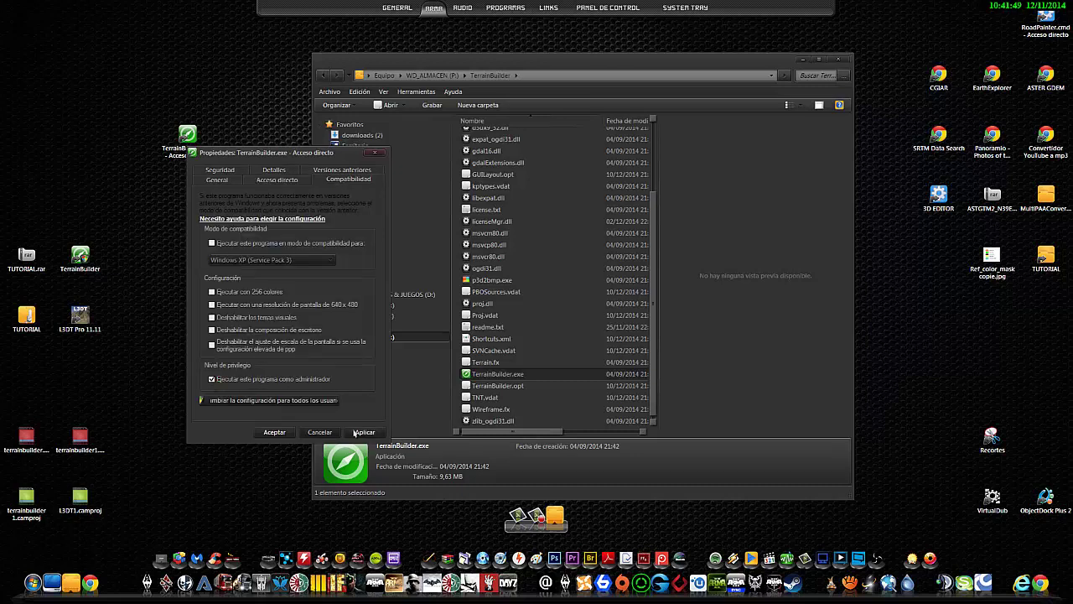
click(274, 432)
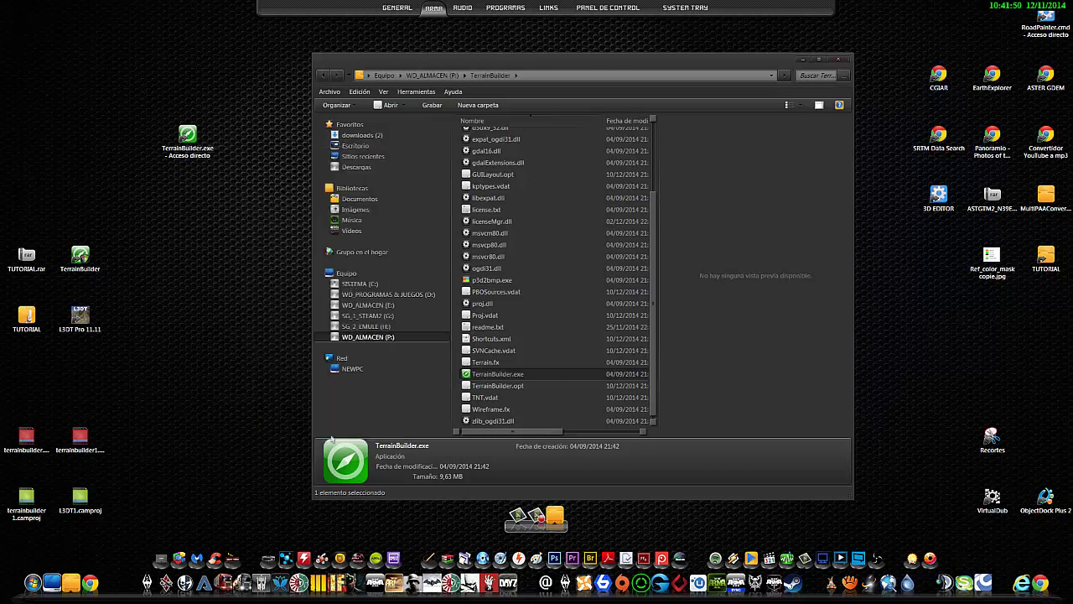
Check the run-as-administrator compatibility option of the original TerrainBuilder.exe, accept the dialog and close the file window.
right_click(480, 375)
click(505, 365)
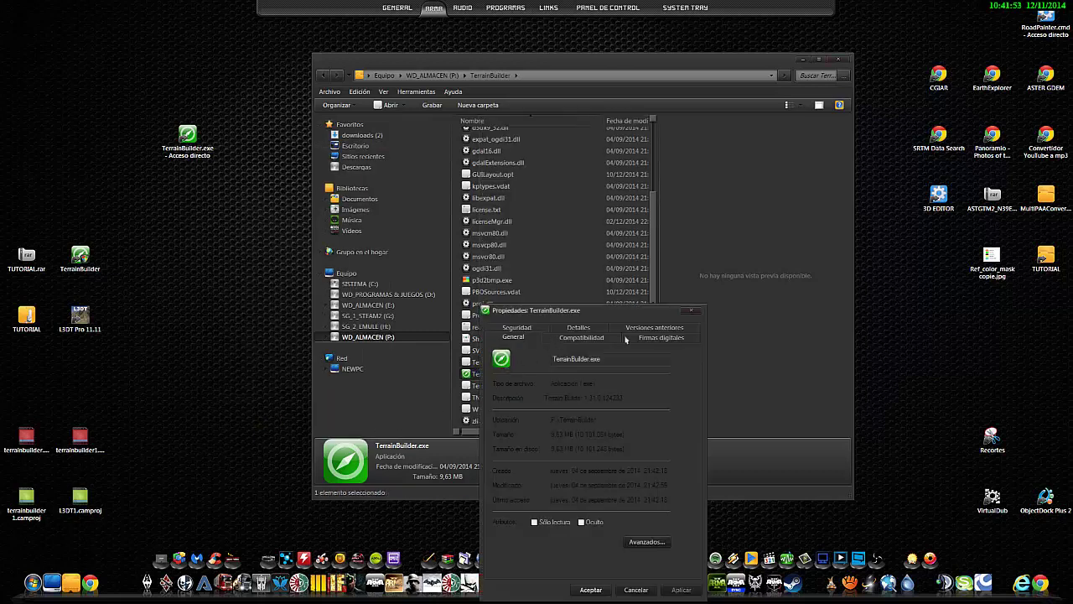
click(589, 336)
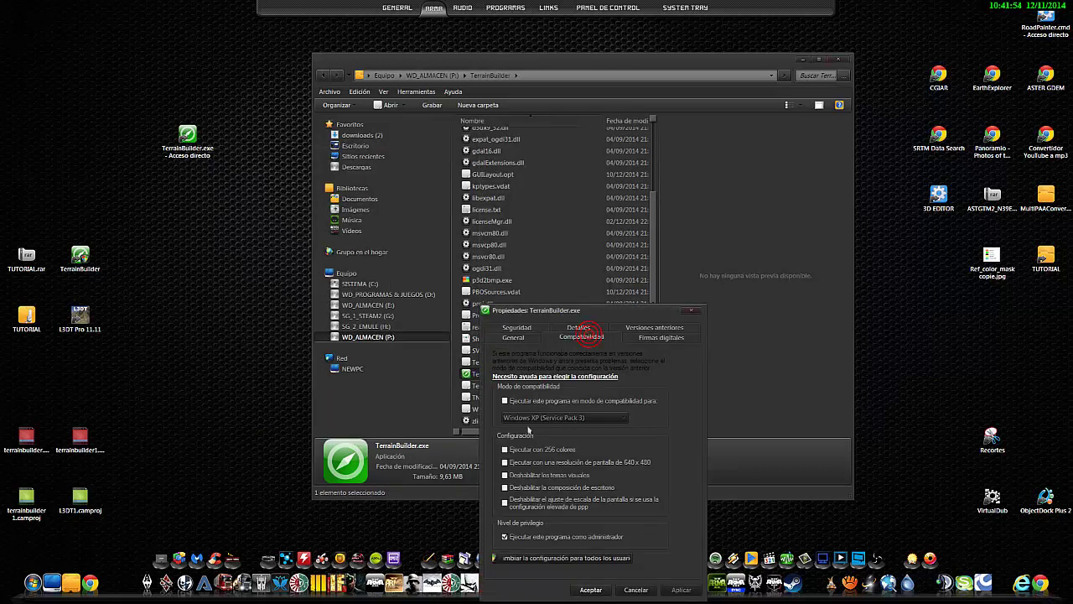
click(592, 590)
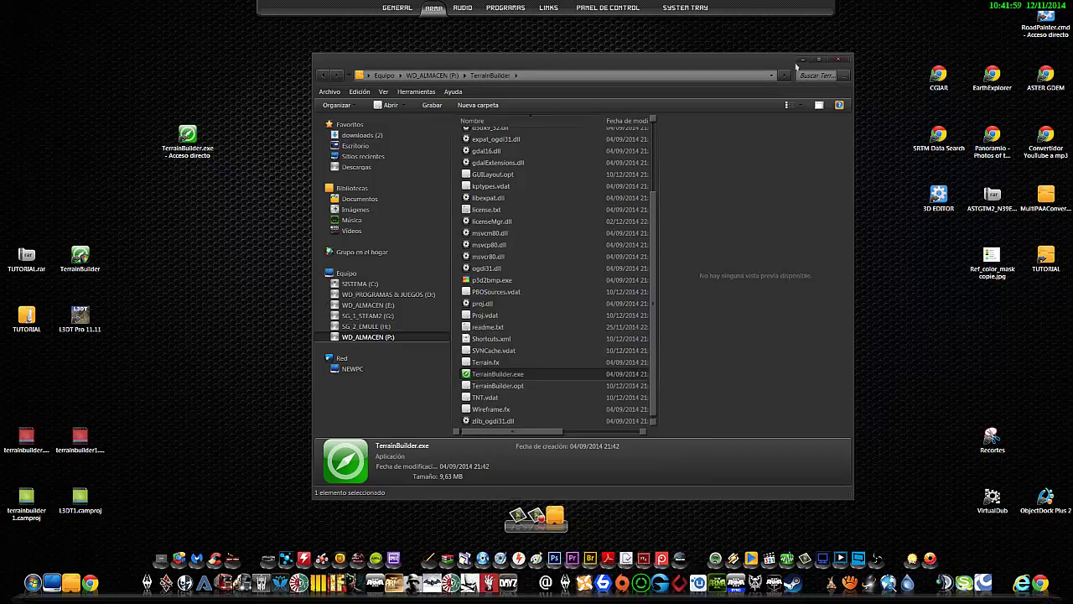
click(838, 59)
mouse_move(475, 17)
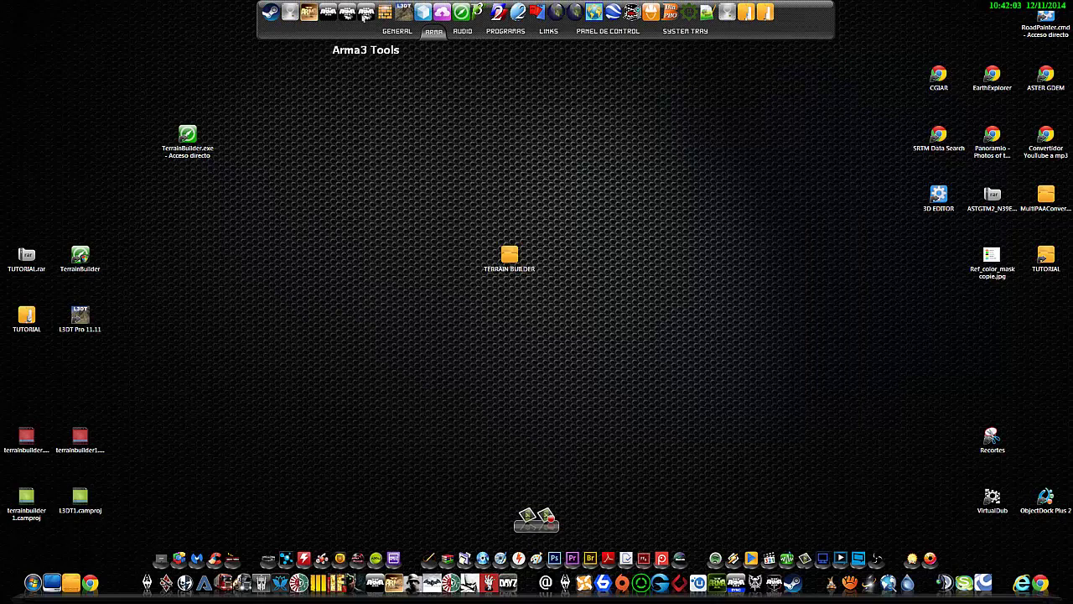
right_click(362, 17)
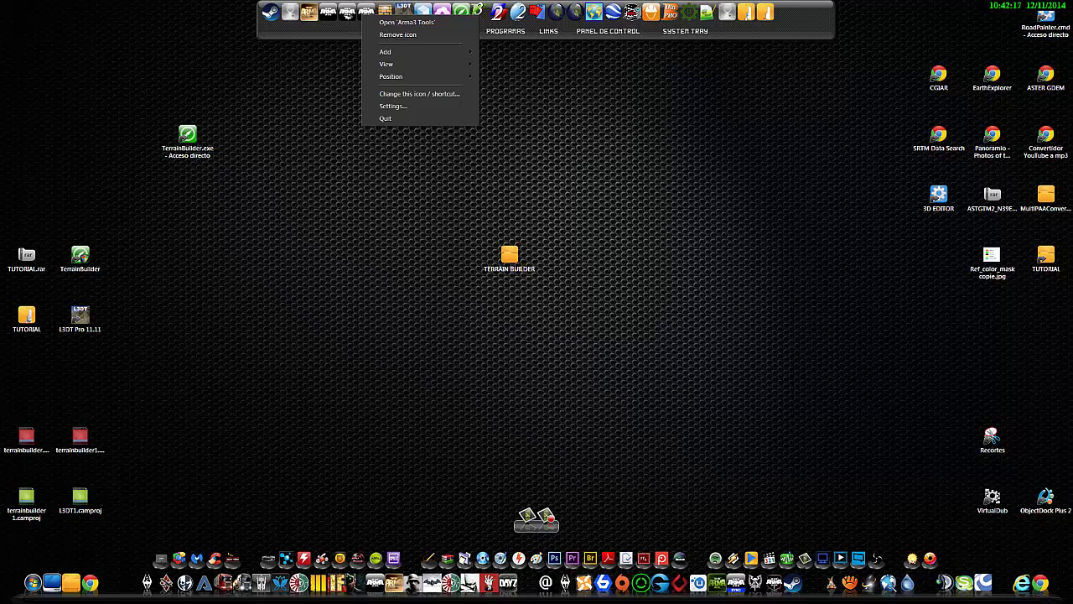
key(Escape)
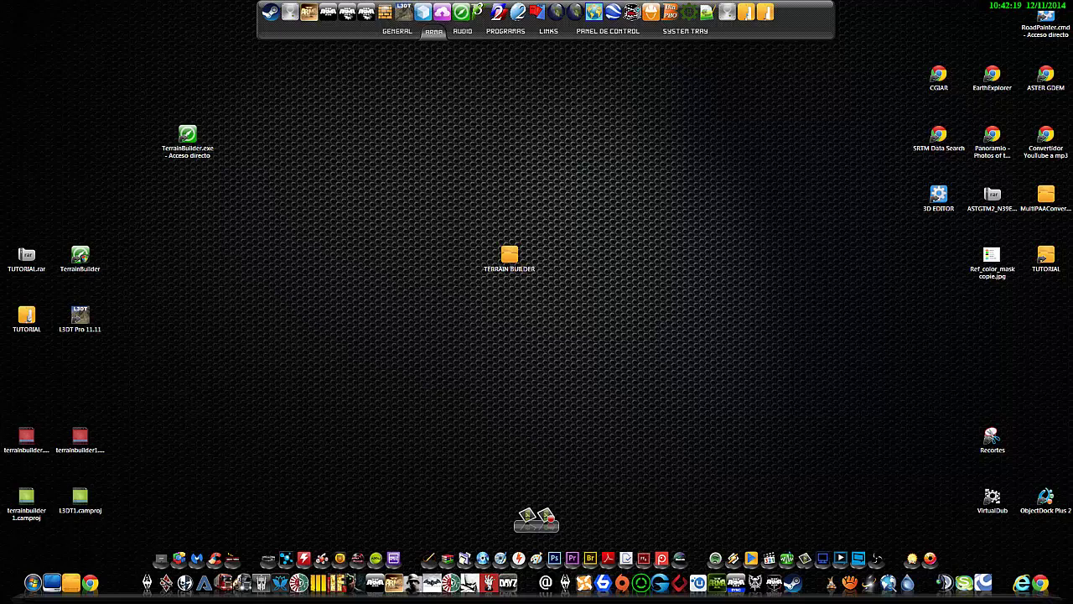
click(270, 12)
mouse_move(347, 124)
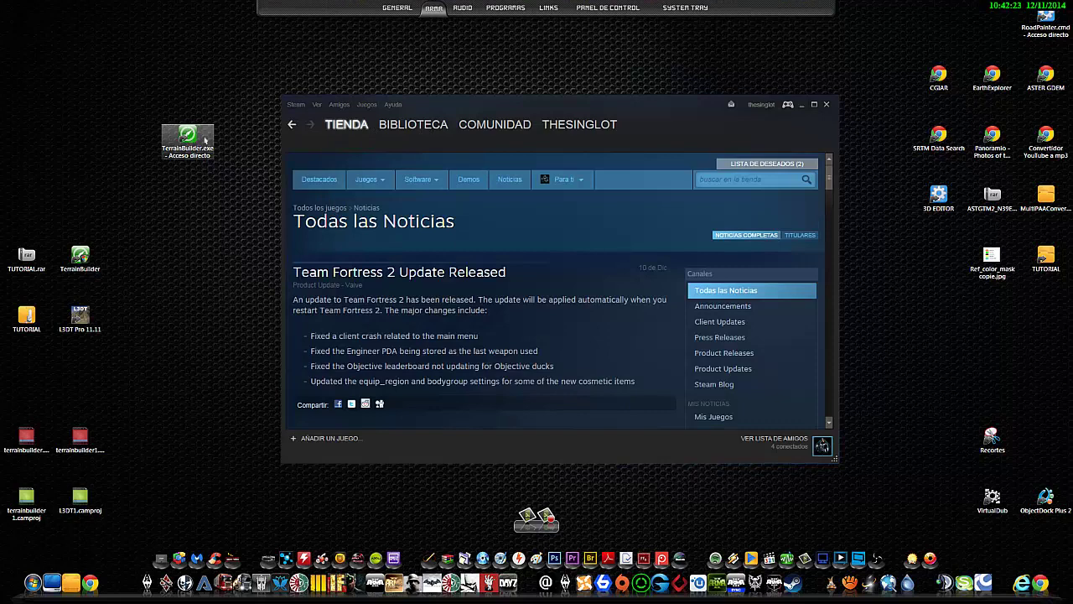
click(827, 105)
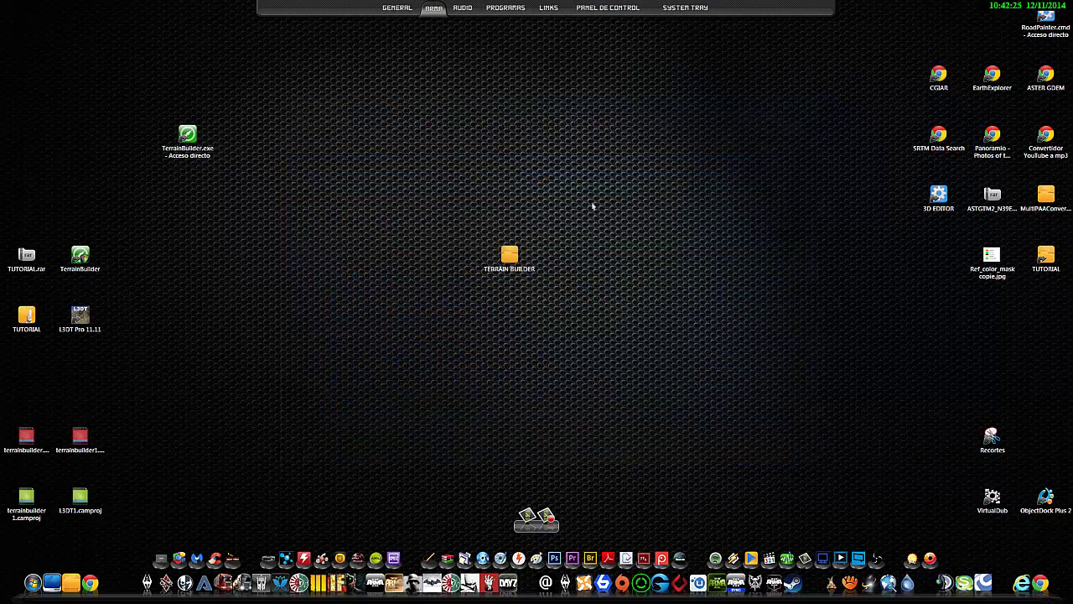
Delete the TerrainBuilder.exe shortcut from the desktop and place the existing TerrainBuilder icon beside the TERRAIN BUILDER folder.
right_click(190, 133)
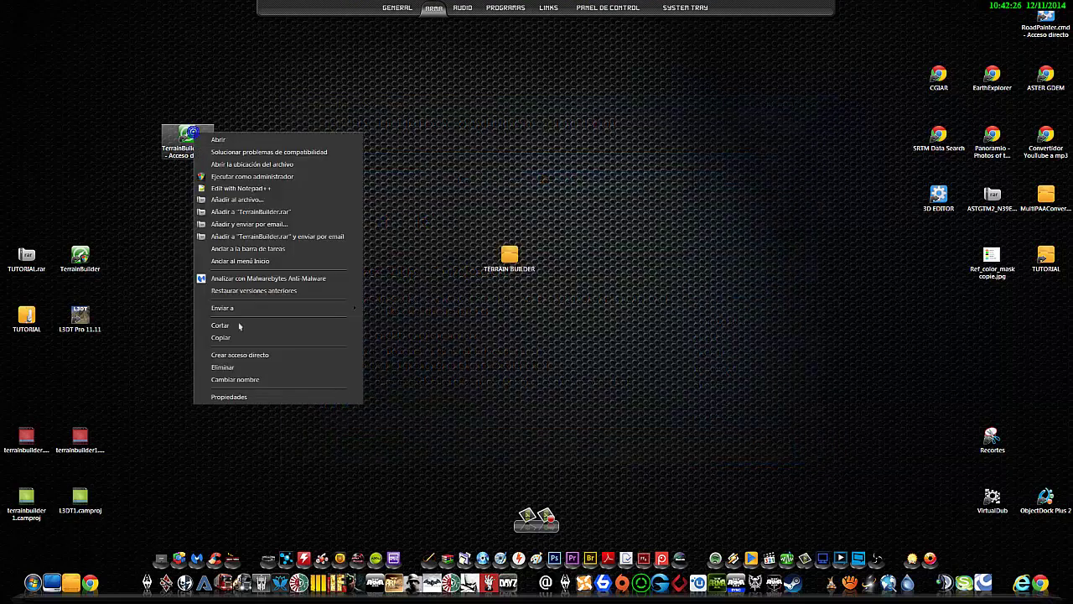
click(230, 373)
click(581, 352)
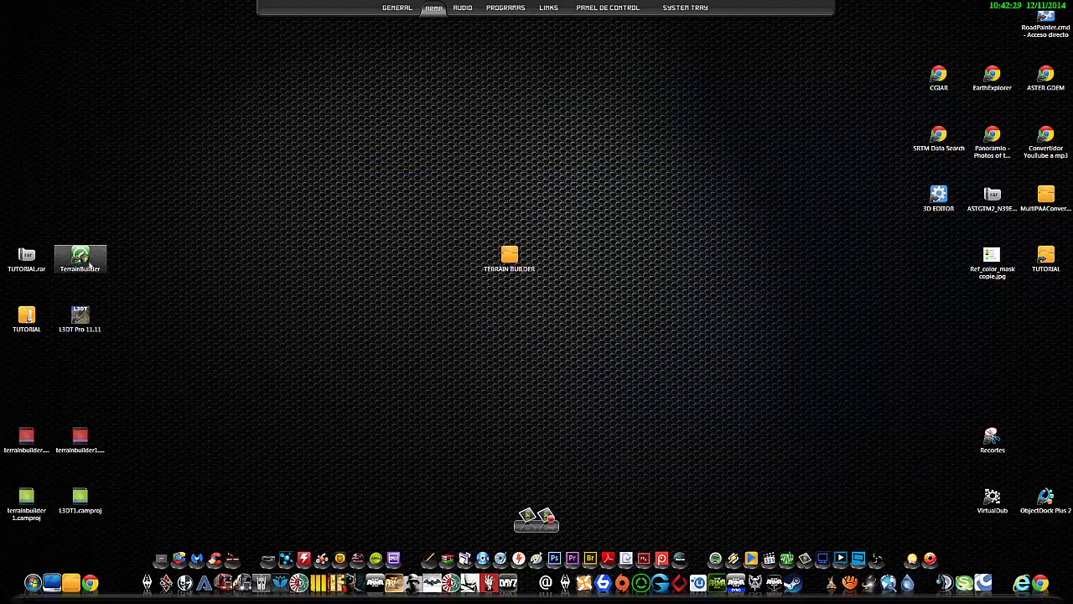
drag(329, 267, 465, 270)
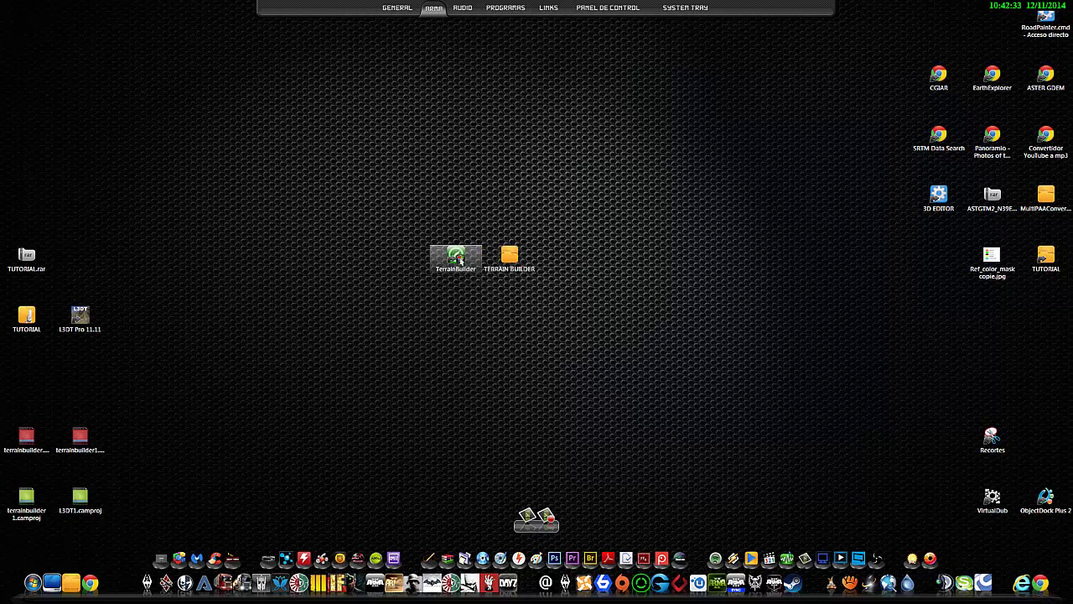
Open the P: drive and enter its sing folder.
mouse_move(378, 29)
click(290, 12)
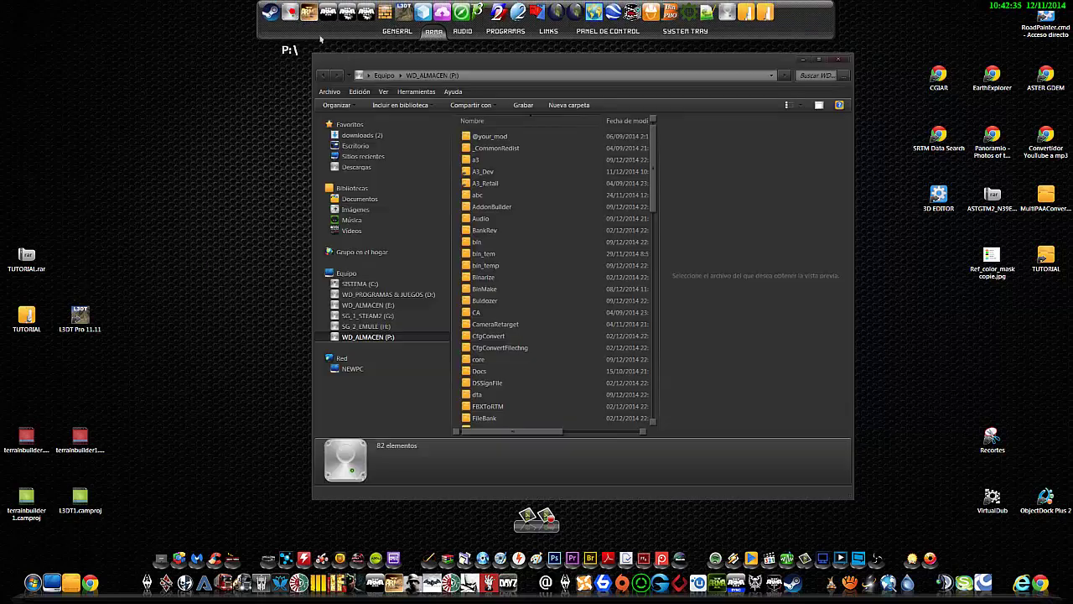
scroll(542, 202, down, 9)
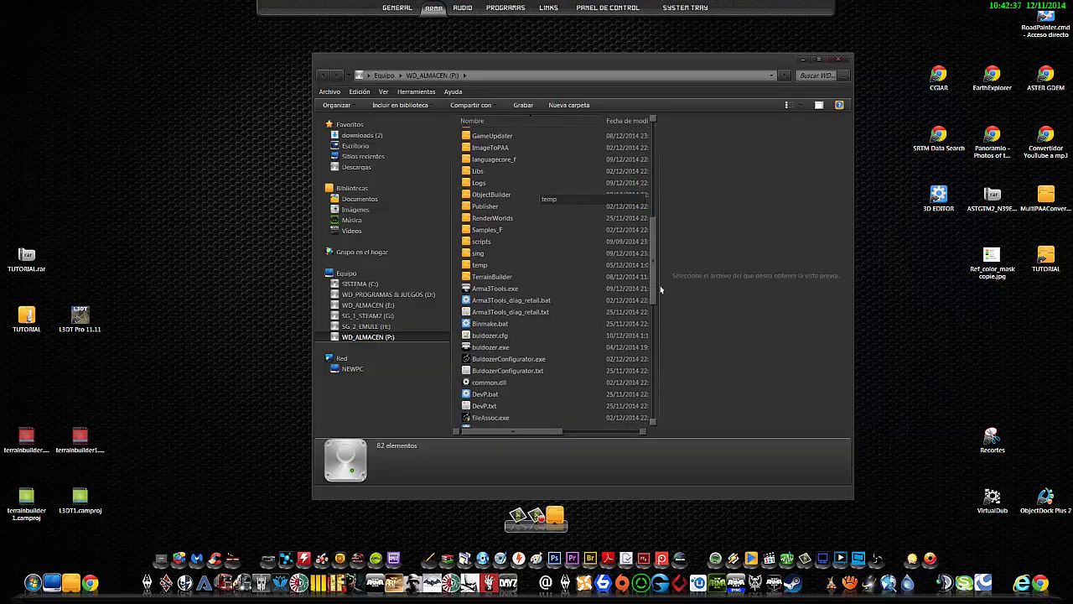
double_click(476, 253)
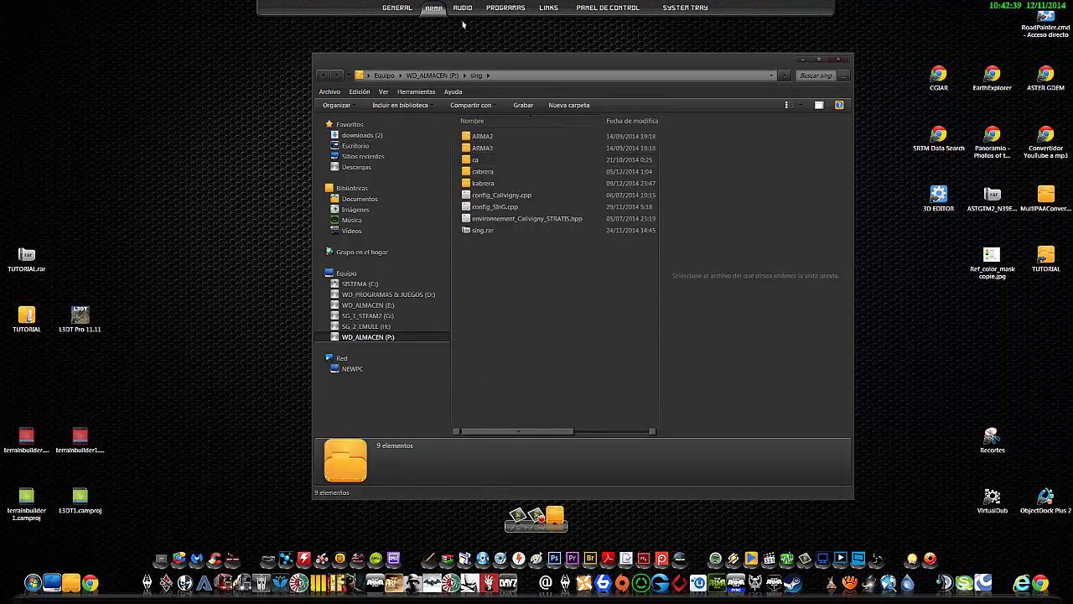
mouse_move(442, 7)
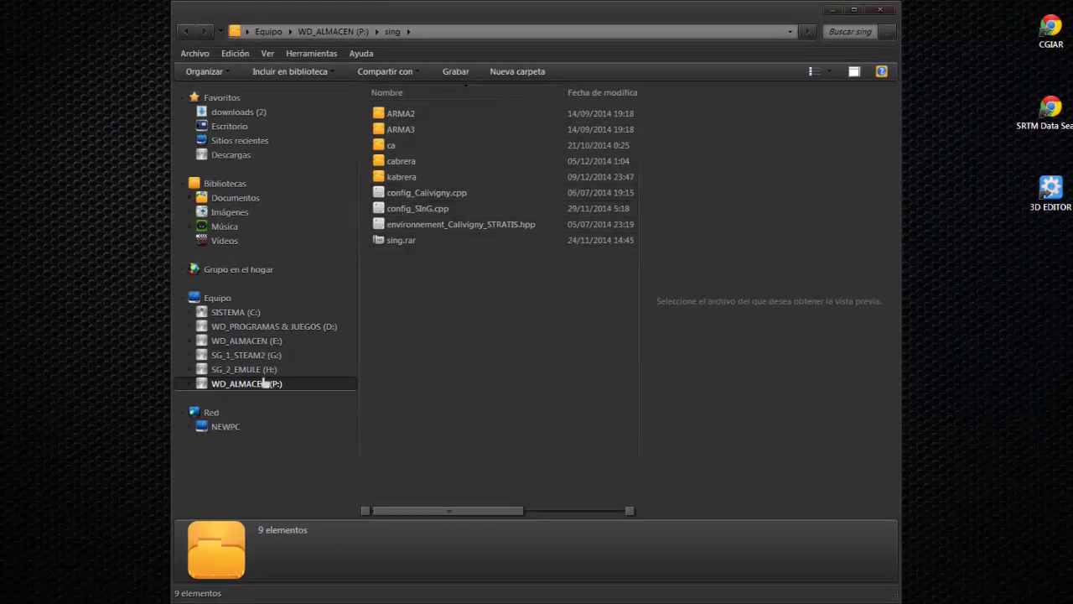
Return to the root of the P: drive, reopen the sing folder and look over the drive's folder tree.
click(265, 383)
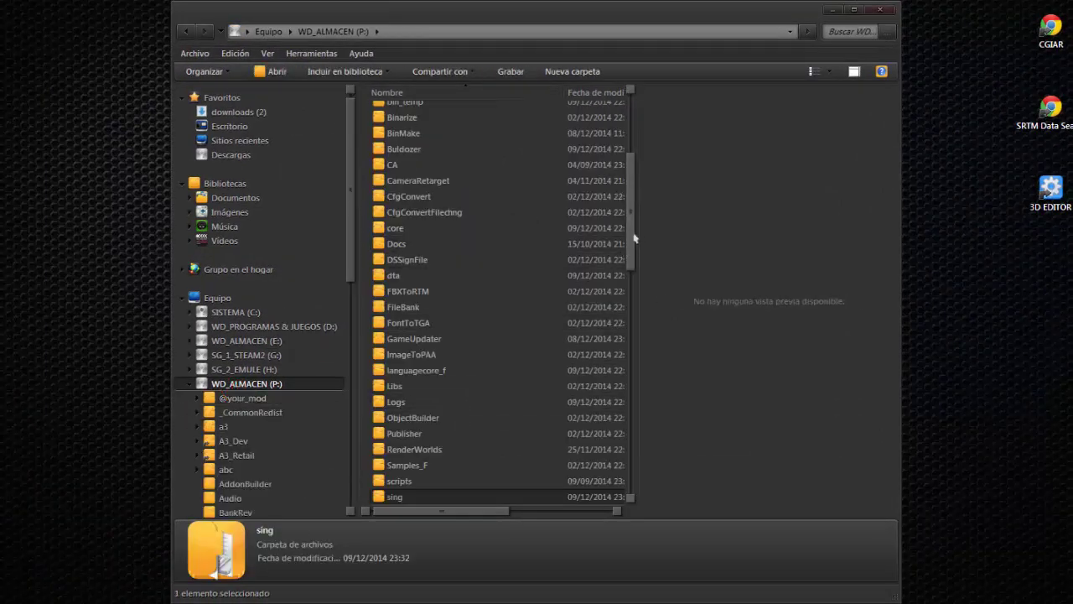
scroll(469, 235, down, 6)
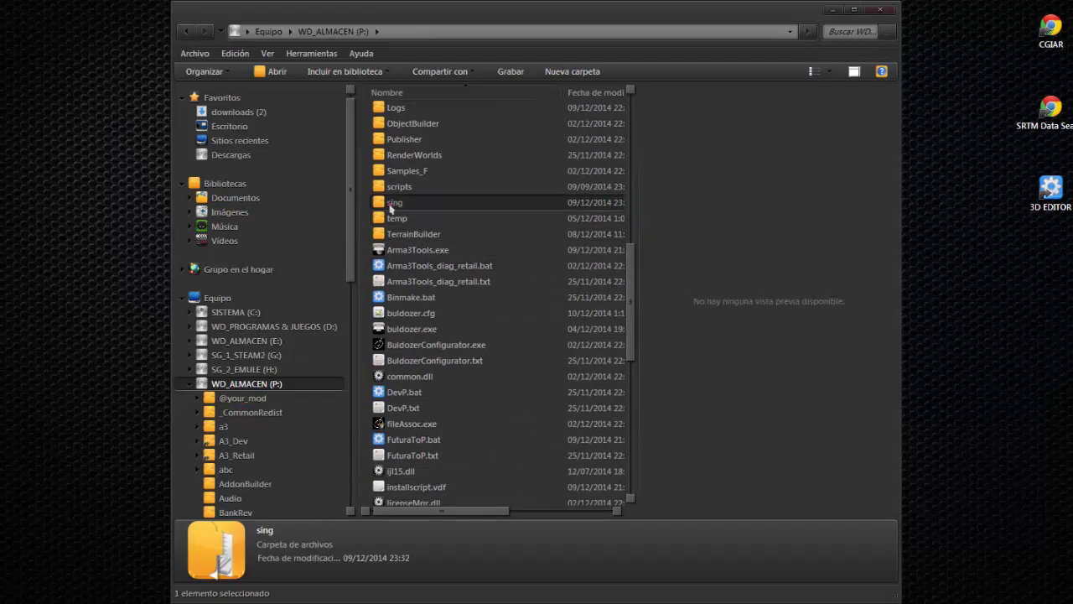
double_click(392, 203)
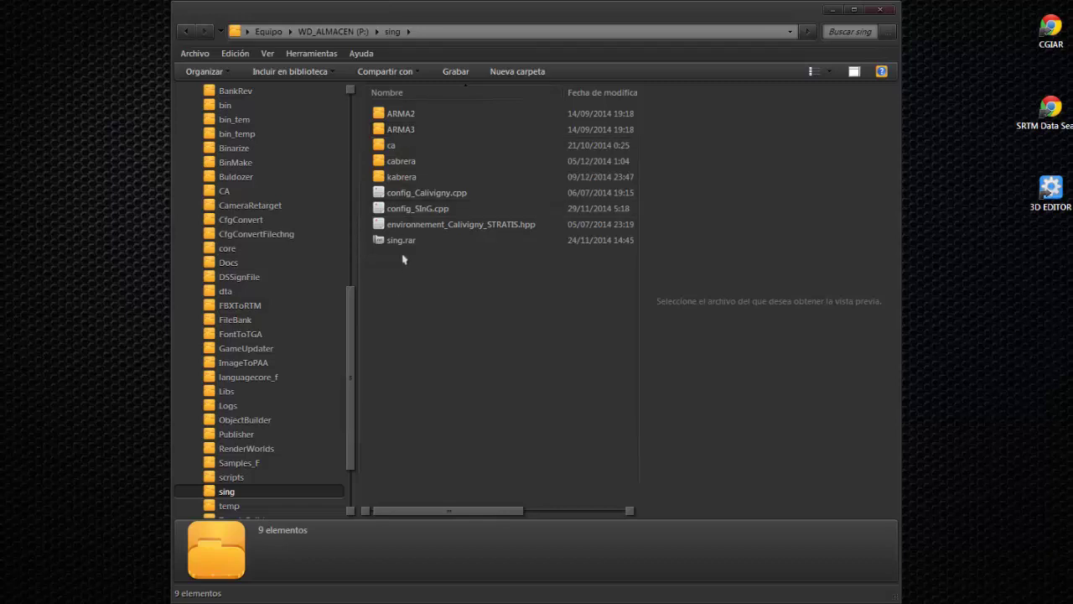
scroll(354, 335, up, 4)
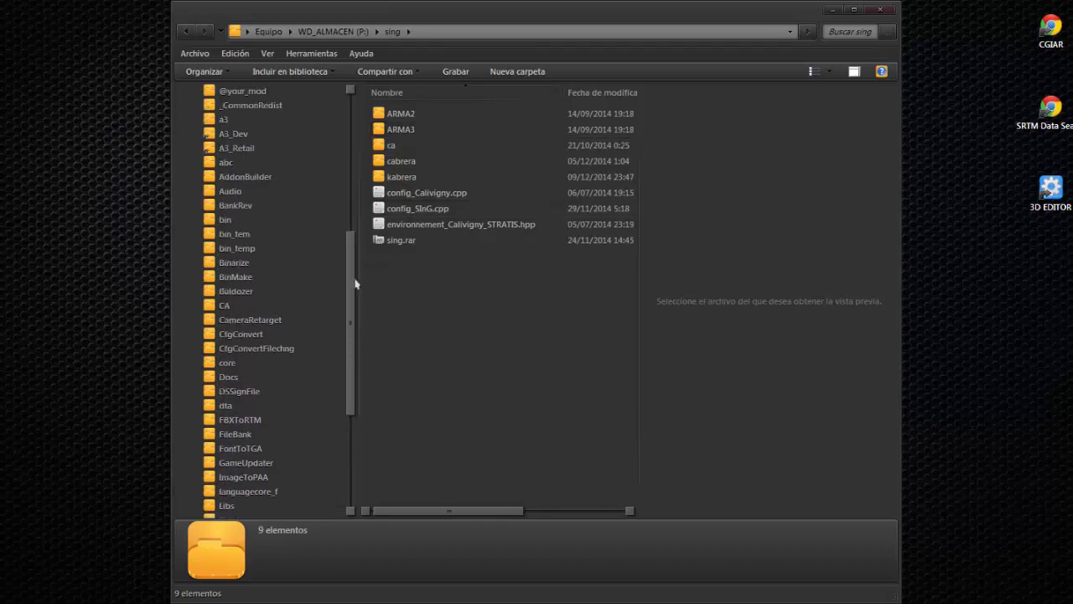
Return to the root of the P: drive and show its plain path in the address field.
click(310, 105)
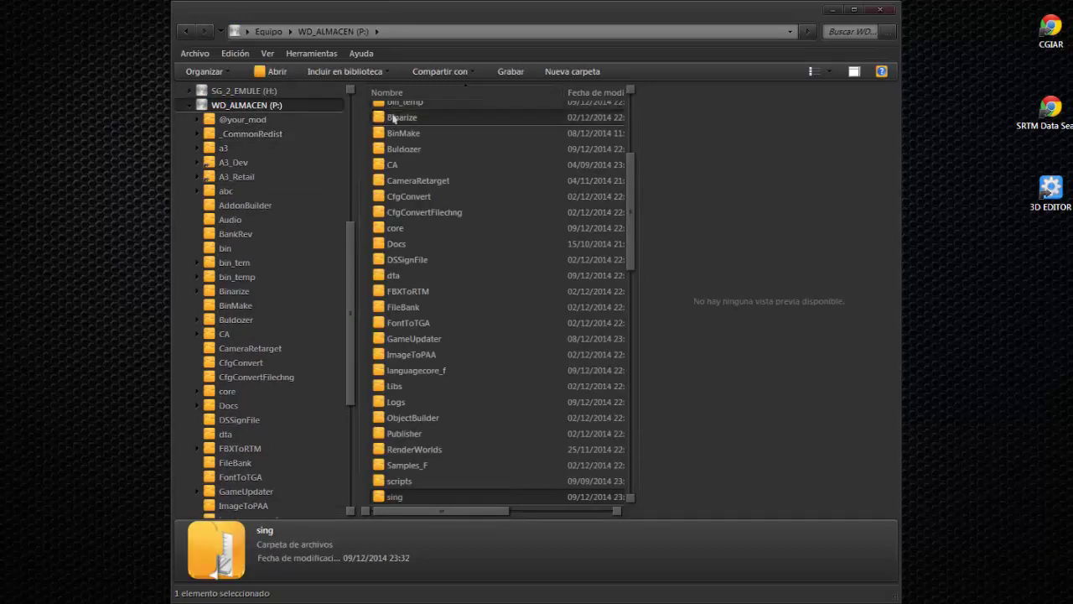
right_click(363, 224)
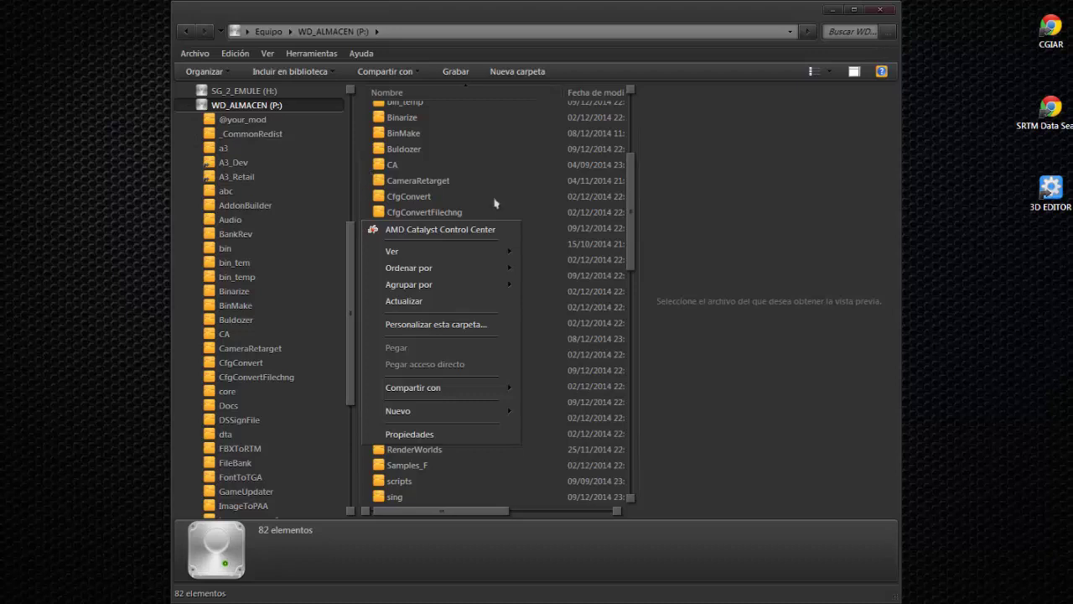
click(366, 192)
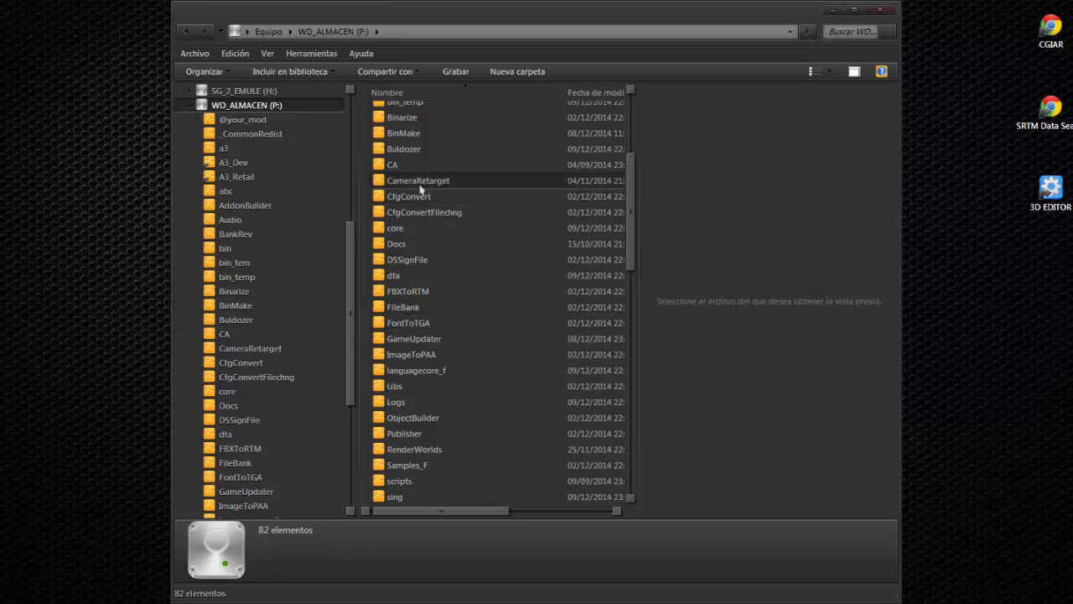
click(394, 34)
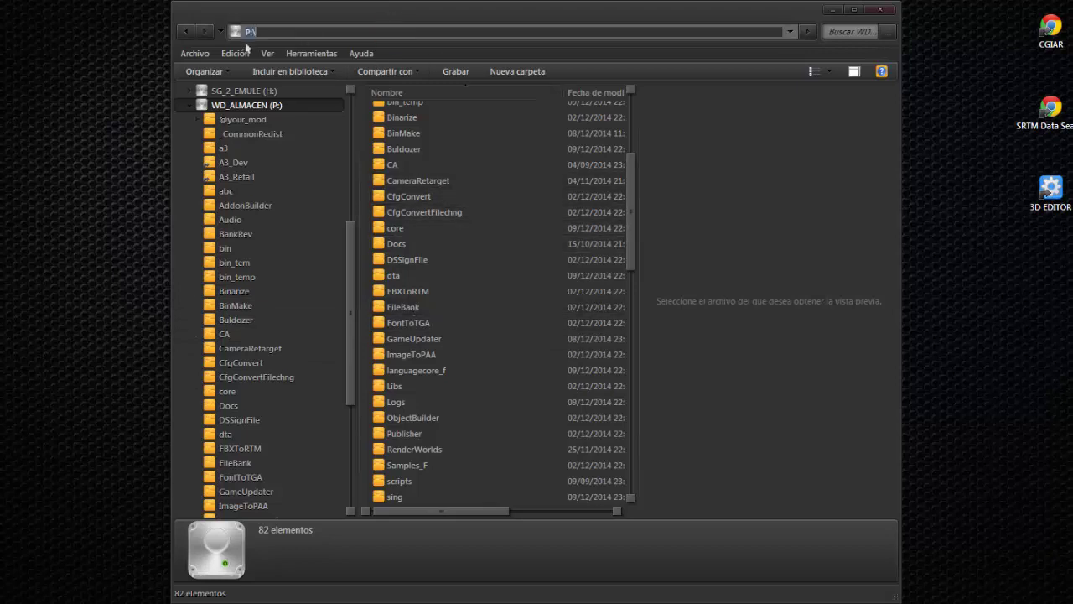
Open the sing folder and its kabrera subfolder to examine the project's data, source and config.cpp items.
double_click(394, 496)
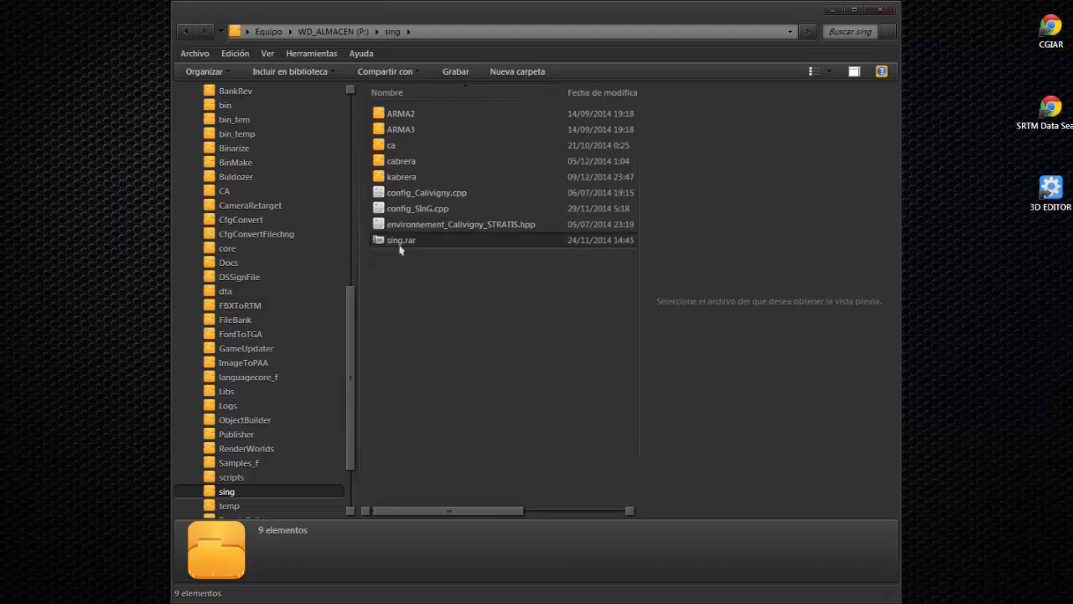
mouse_move(400, 249)
double_click(395, 177)
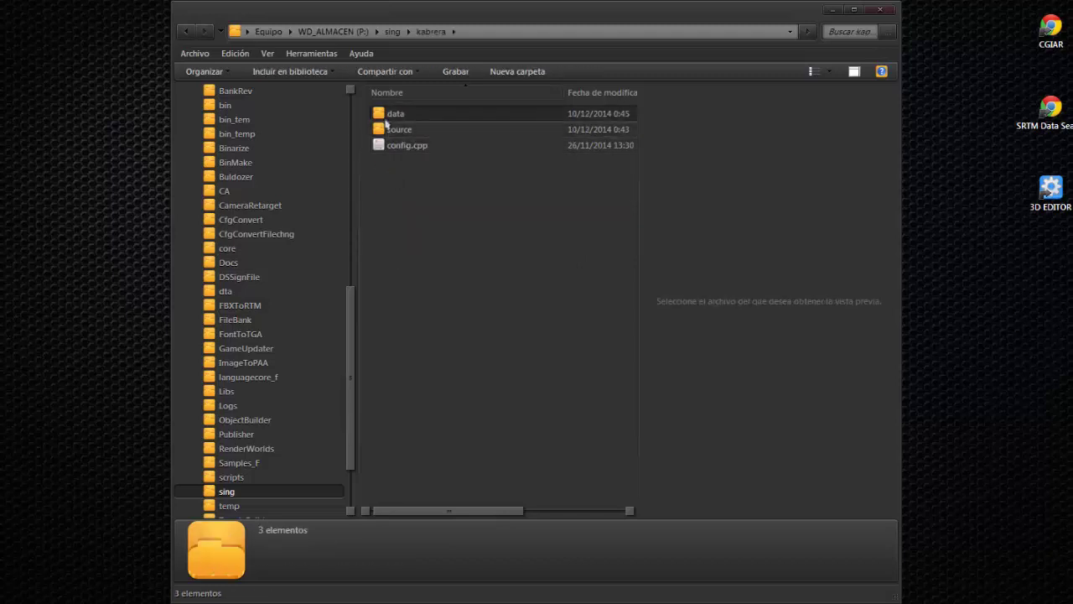
right_click(390, 176)
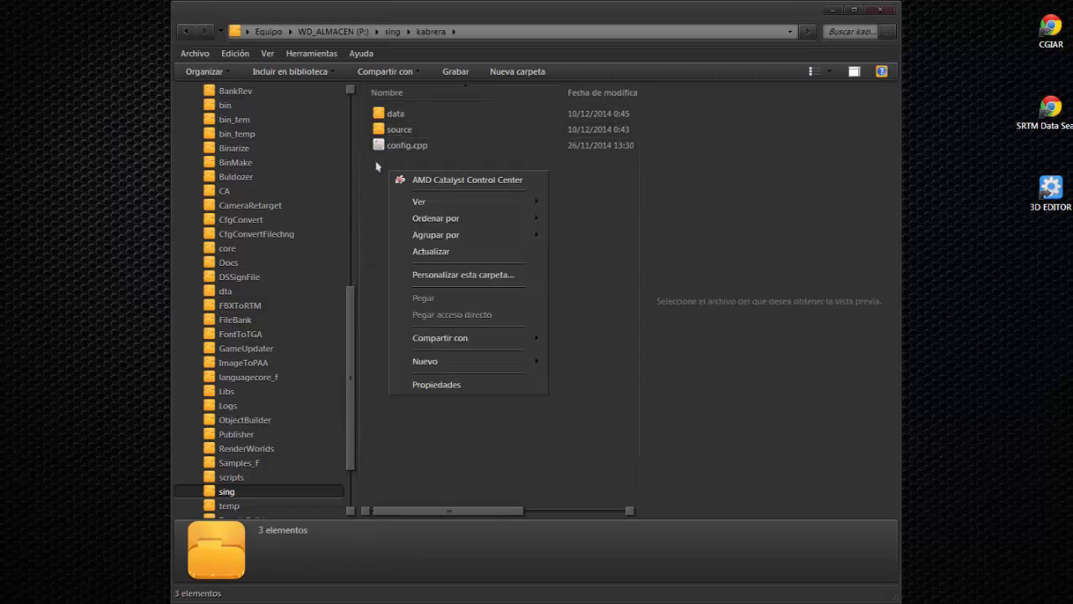
key(Escape)
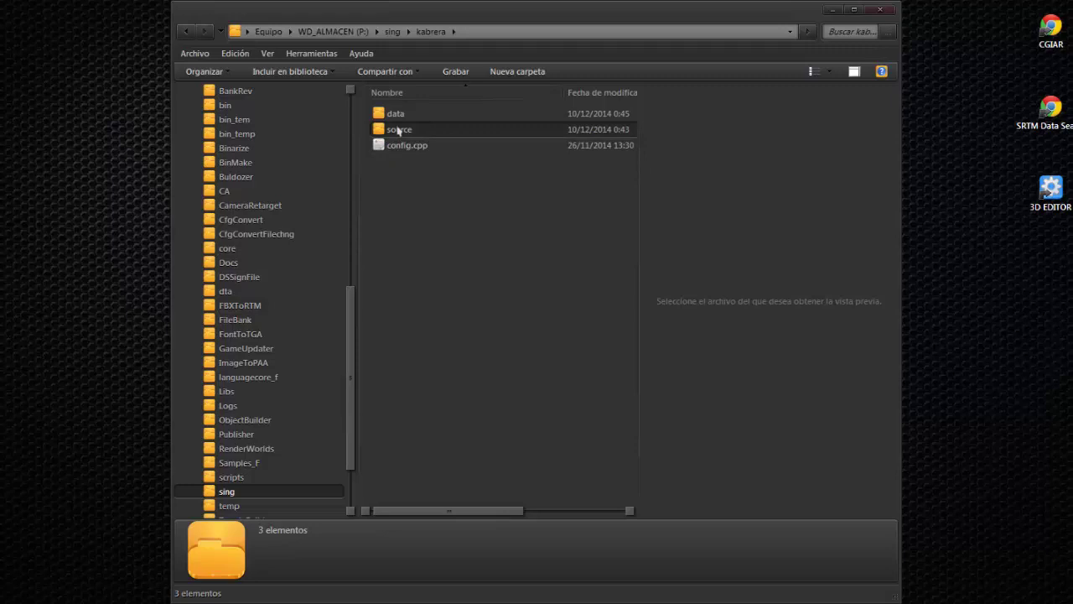
click(404, 174)
Go back to the sing folder, highlight the kabrera project folder and close the file window.
key(BackSpace)
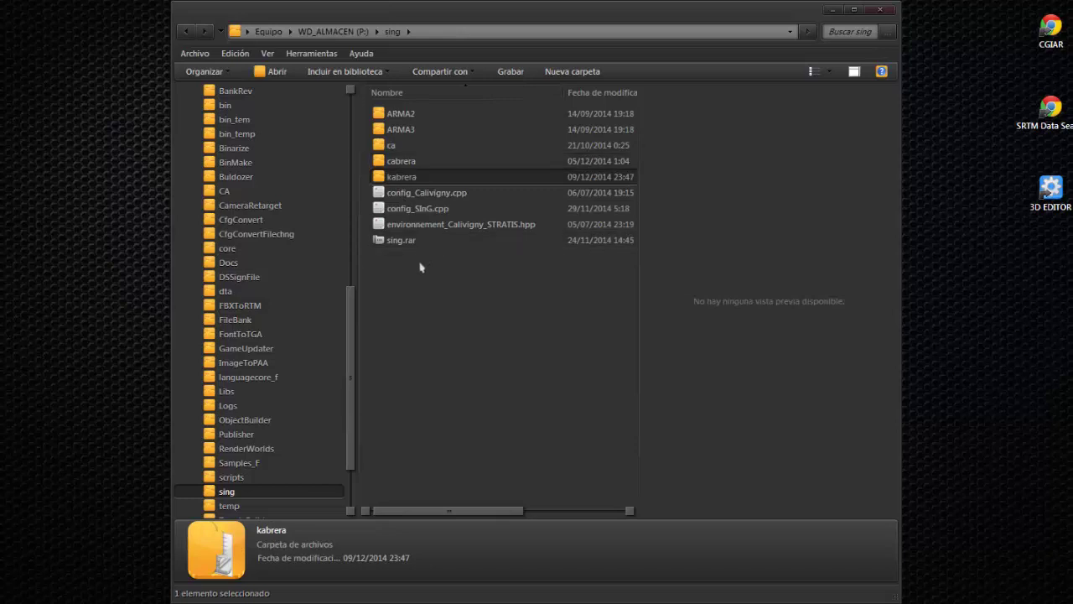
right_click(388, 261)
click(376, 260)
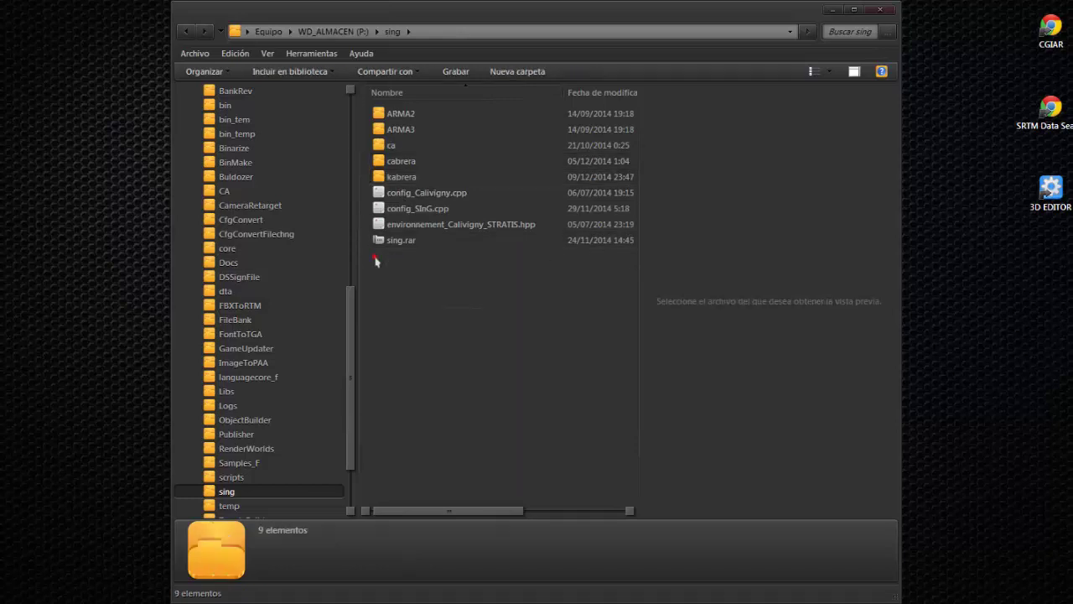
right_click(388, 262)
click(377, 262)
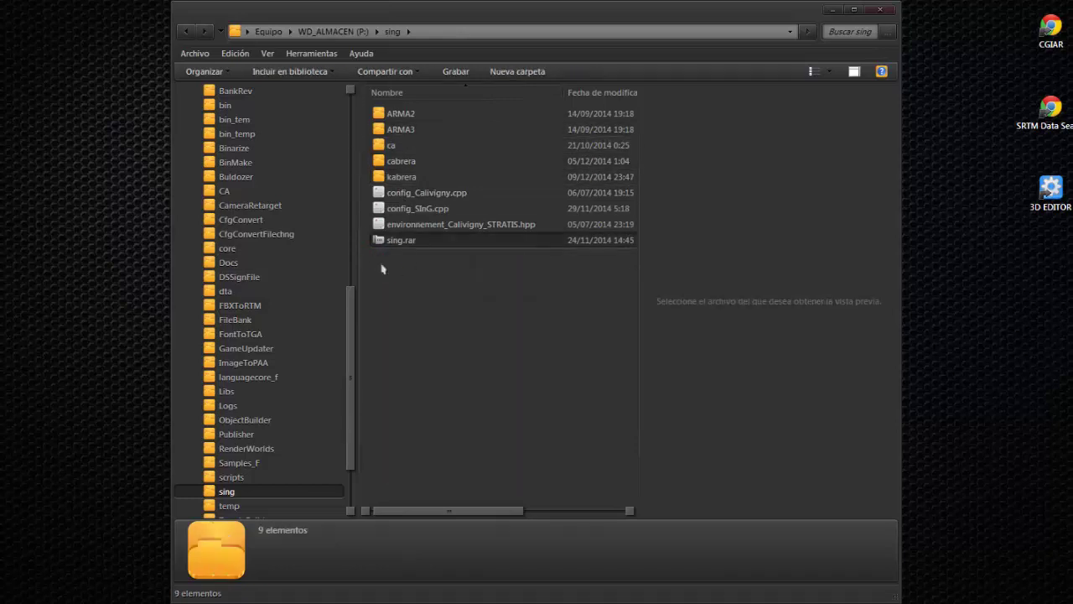
click(390, 179)
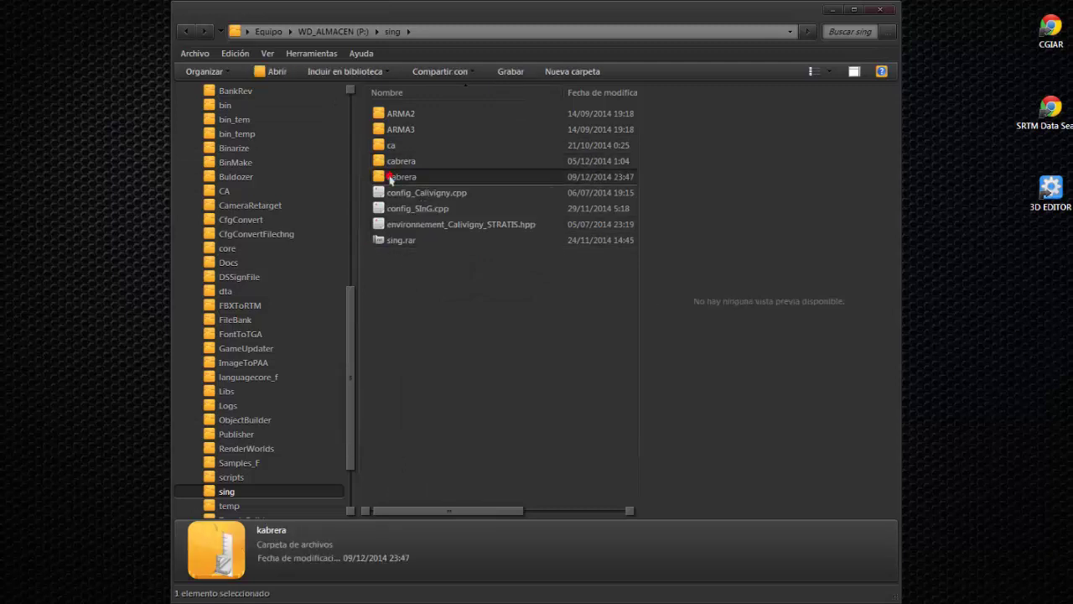
click(880, 11)
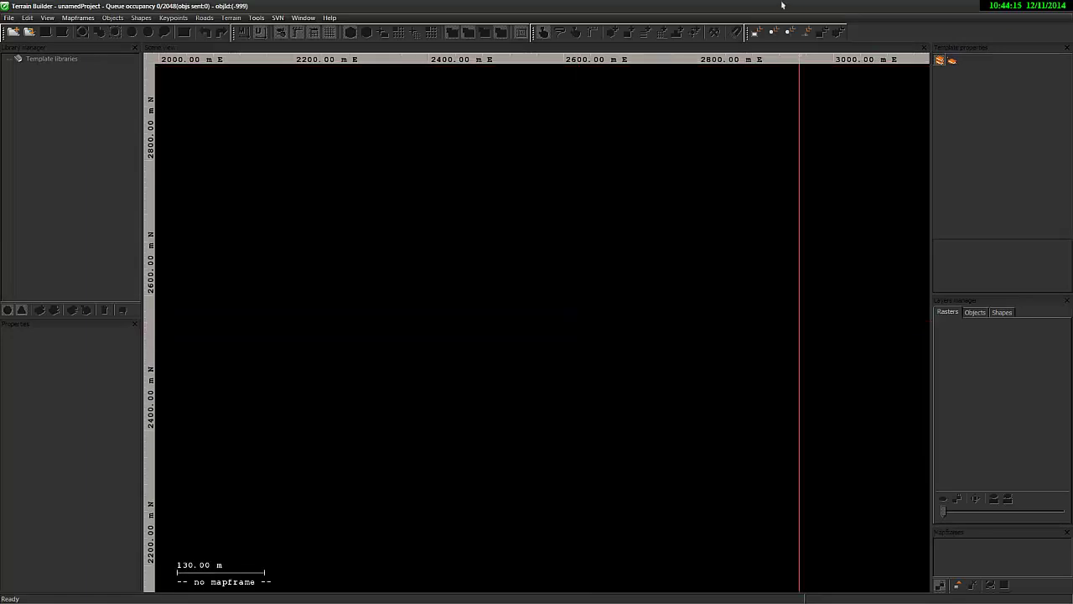
Restore the maximized Terrain Builder window to a floating size, reposition it near the screen's upper edge and widen it.
double_click(783, 5)
drag(398, 56, 588, 75)
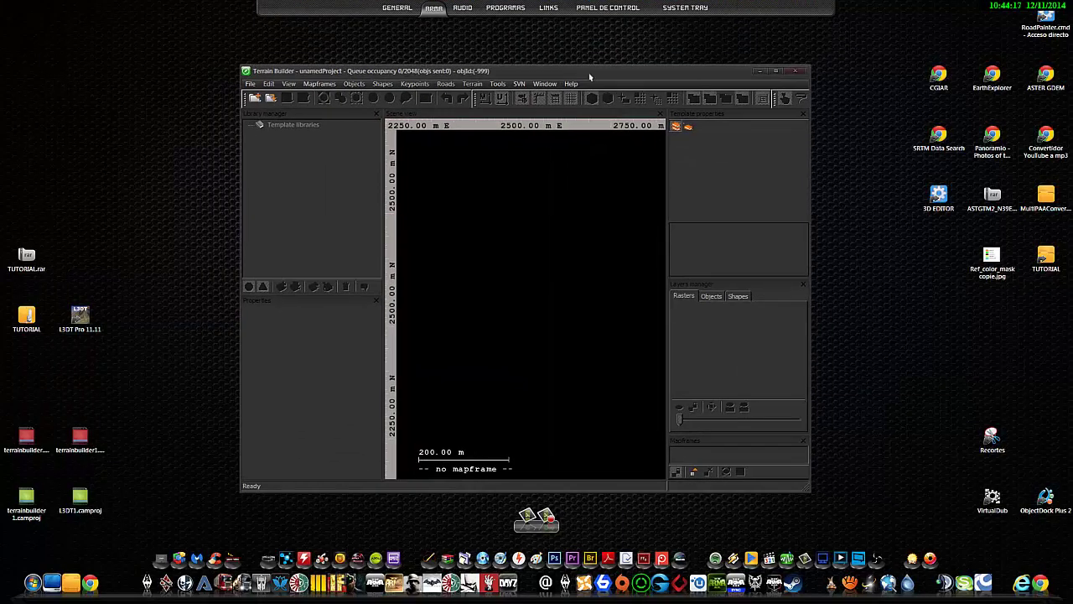
drag(801, 487, 892, 522)
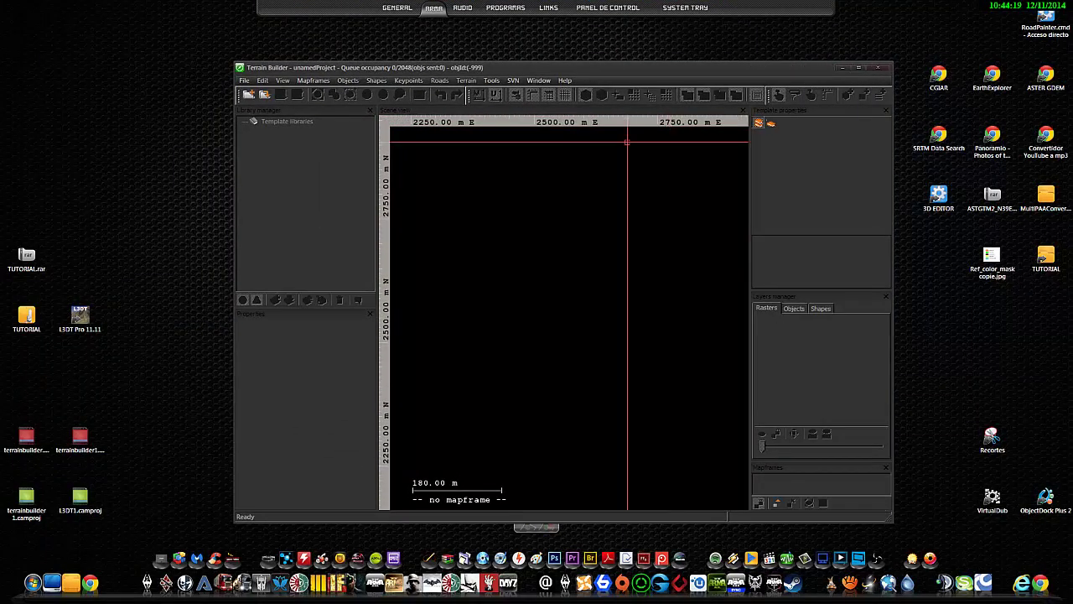
drag(603, 74, 563, 42)
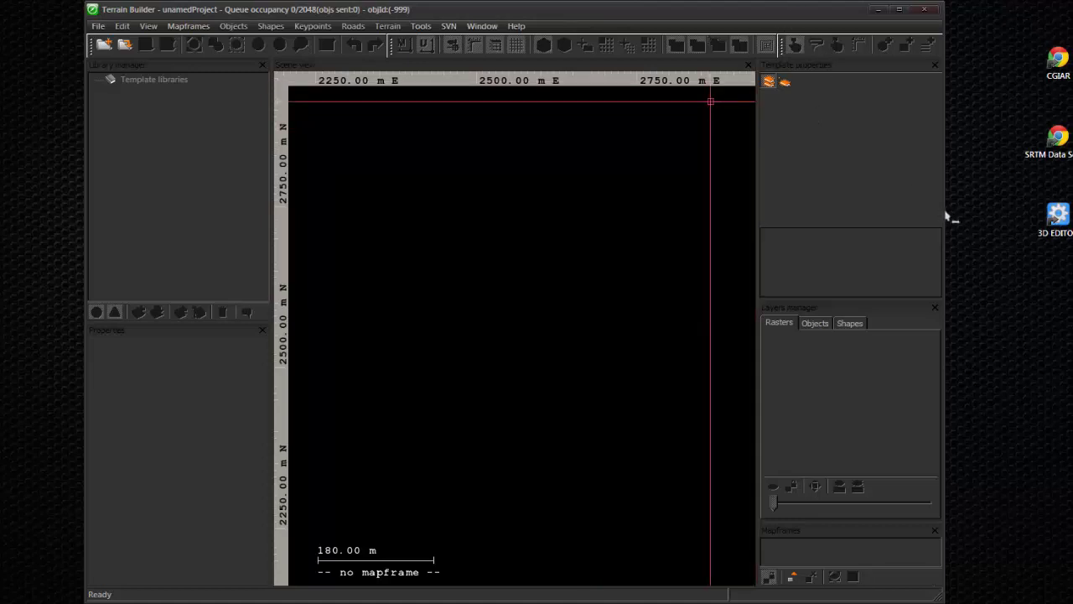
drag(949, 215, 989, 227)
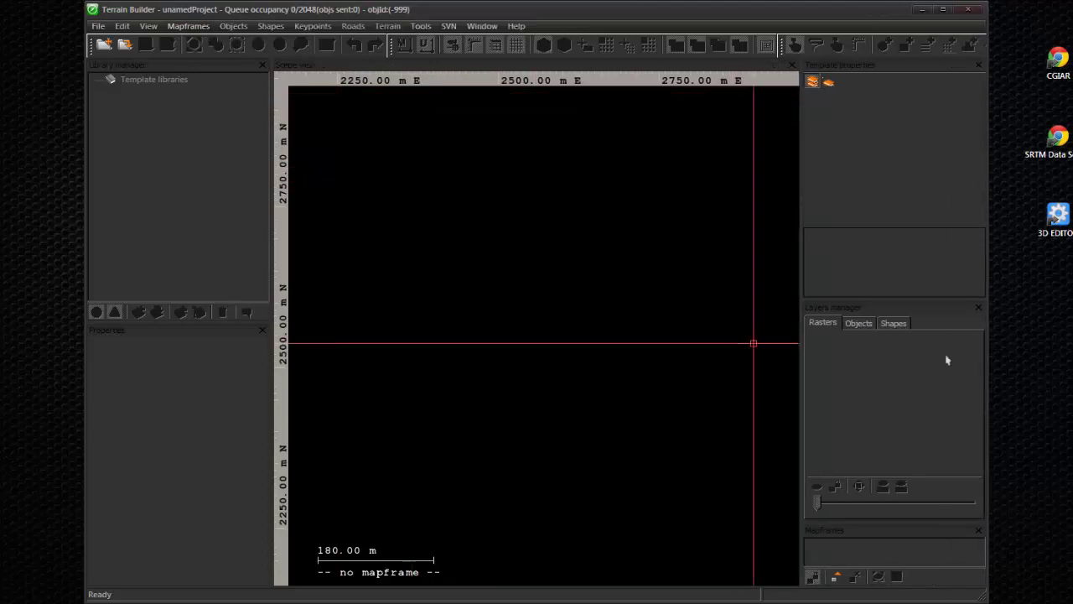
Add a mapframe in UTM zone 31 (0°E - 6°E), subzone N, and cancel its properties dialog.
click(191, 27)
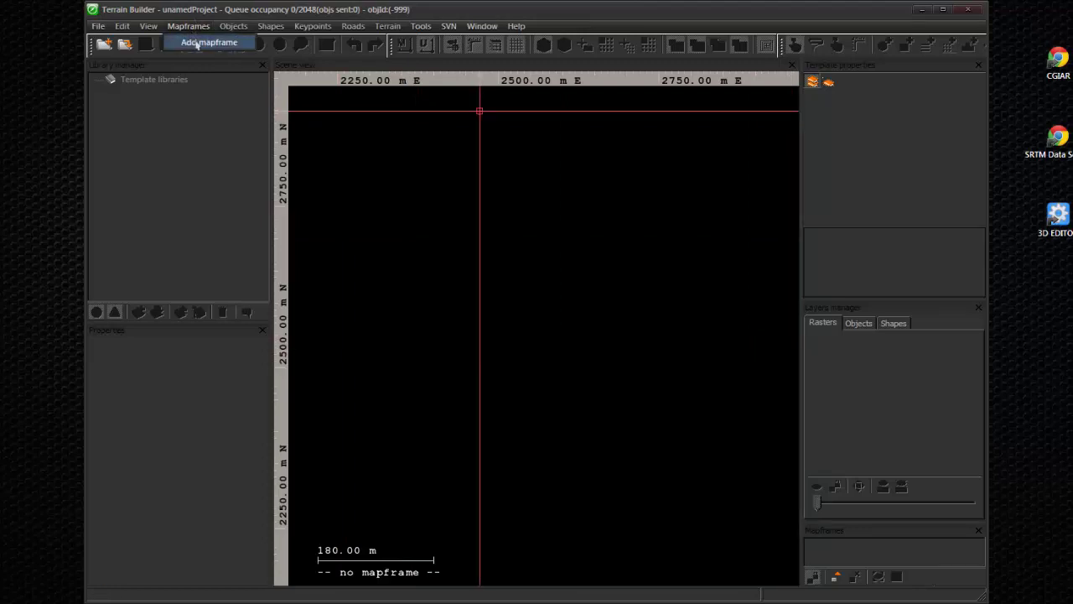
click(196, 43)
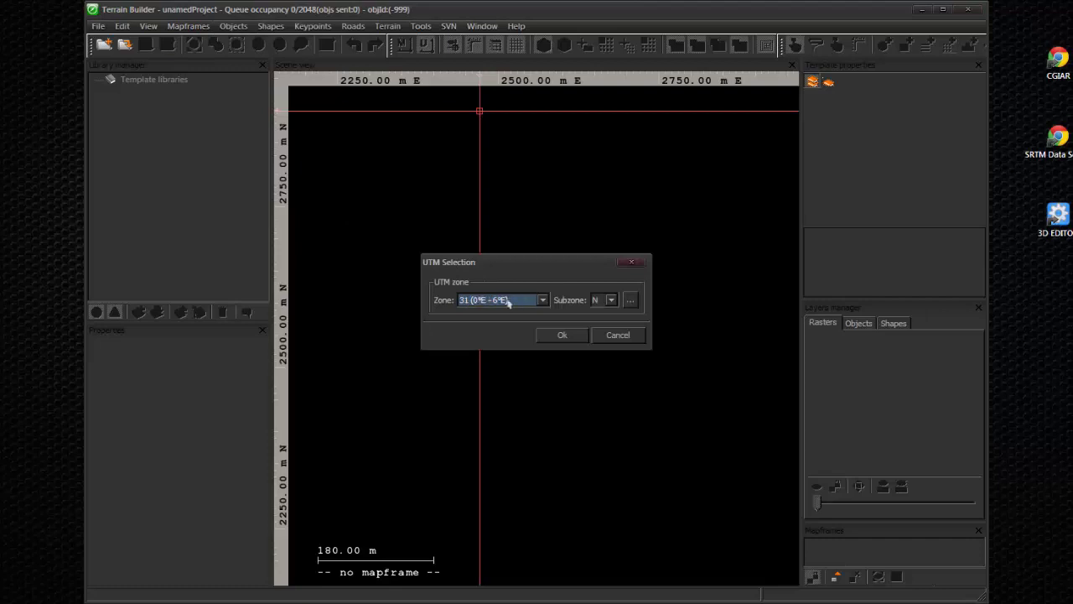
click(563, 336)
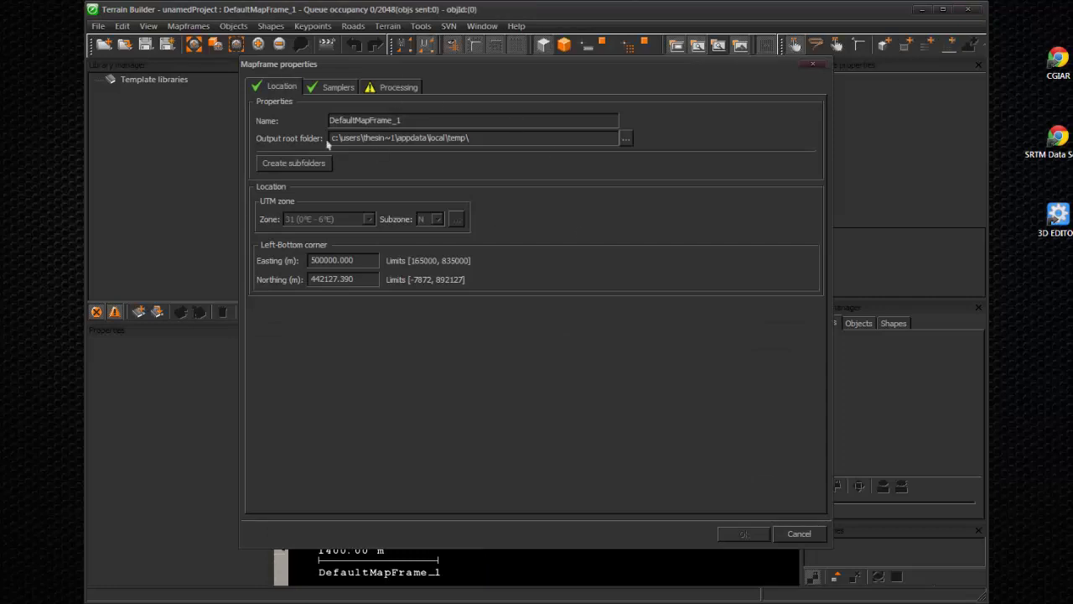
click(796, 536)
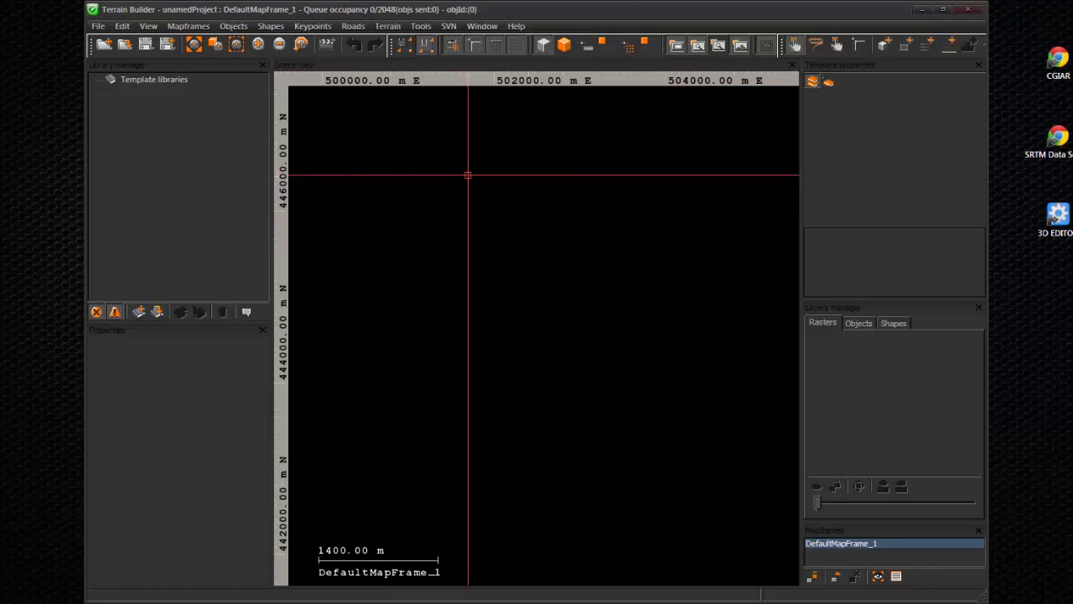
Move the Terrain Builder window aside to view the TERRAIN BUILDER folder on the desktop, and put the window back.
drag(587, 9, 570, 489)
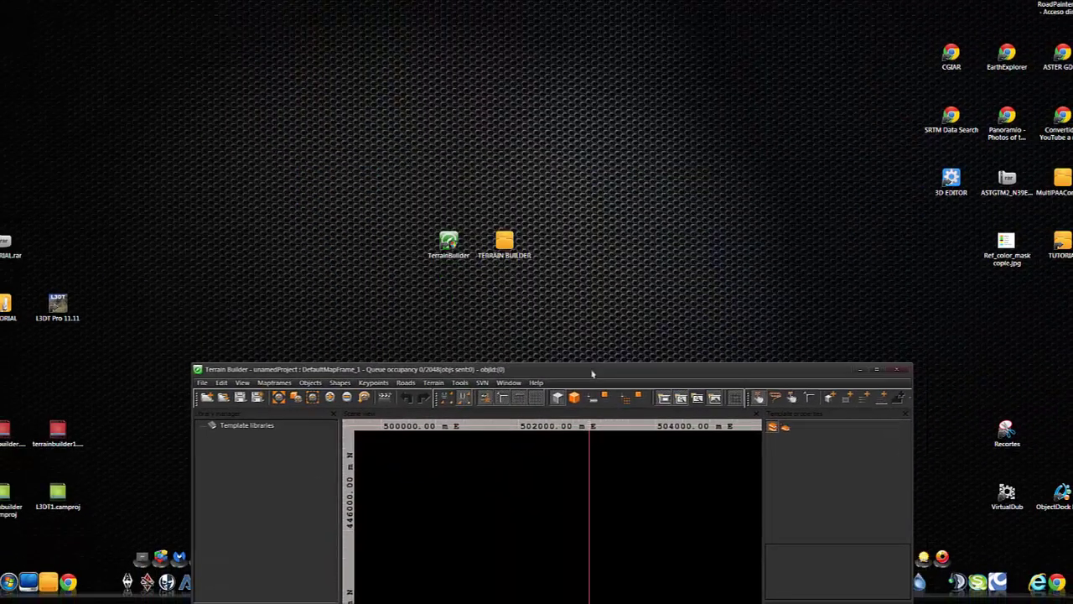
drag(592, 373, 590, 353)
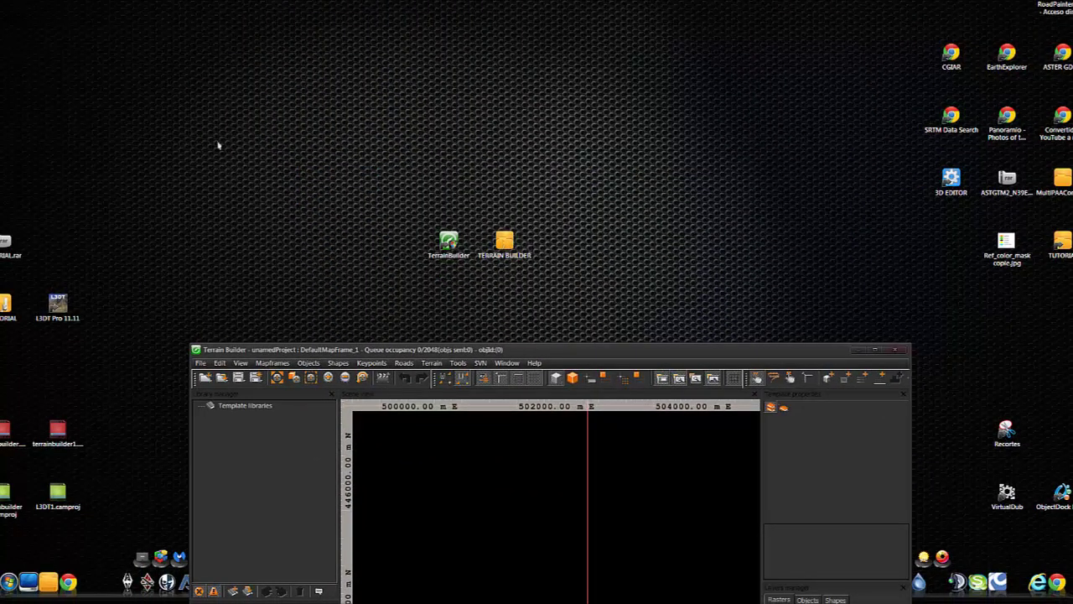
drag(524, 352, 495, 10)
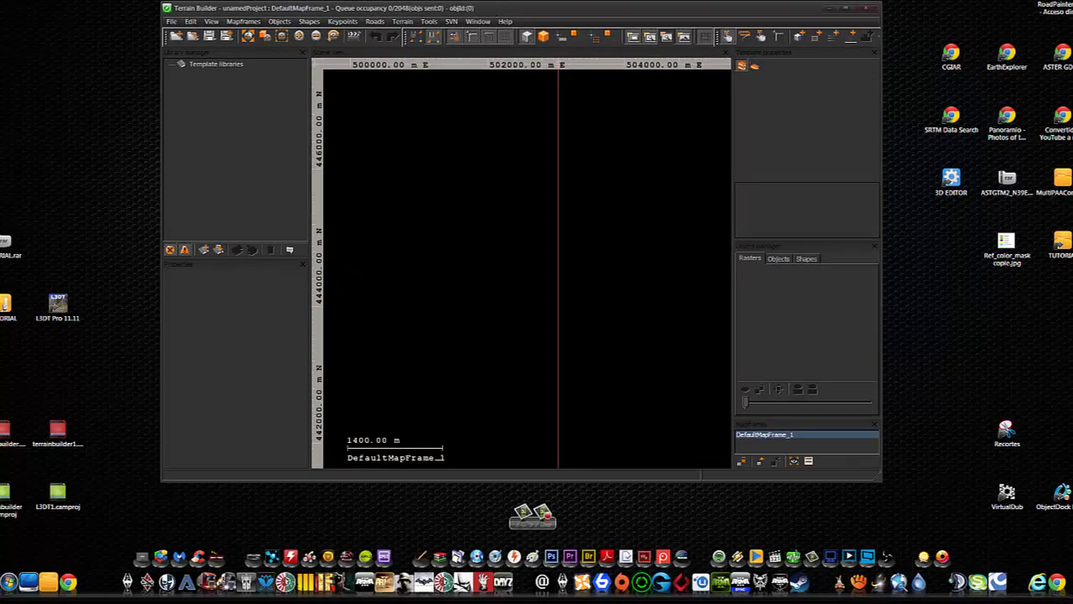
Import cabrera2.xyz as the terrain heightmap from the TERRAIN BUILDER folder on the desktop.
click(172, 21)
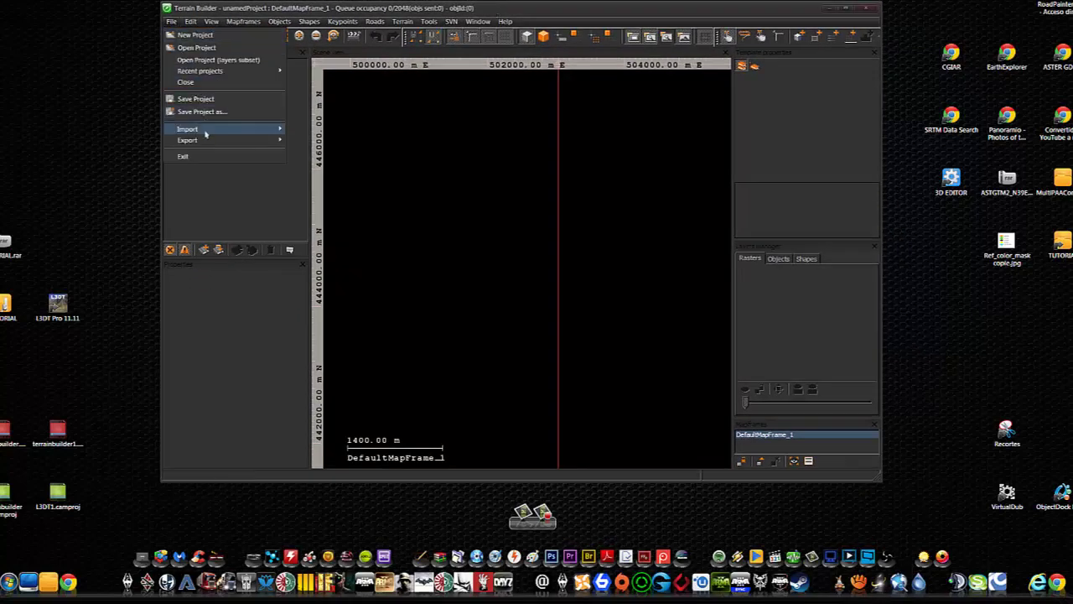
mouse_move(205, 131)
click(310, 141)
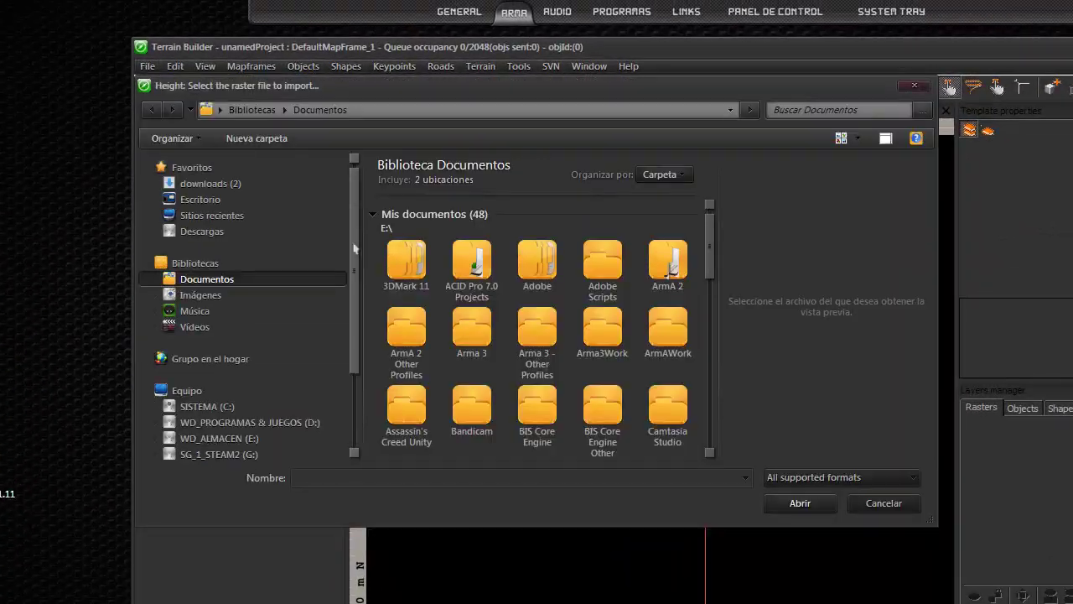
click(205, 200)
drag(710, 210, 662, 299)
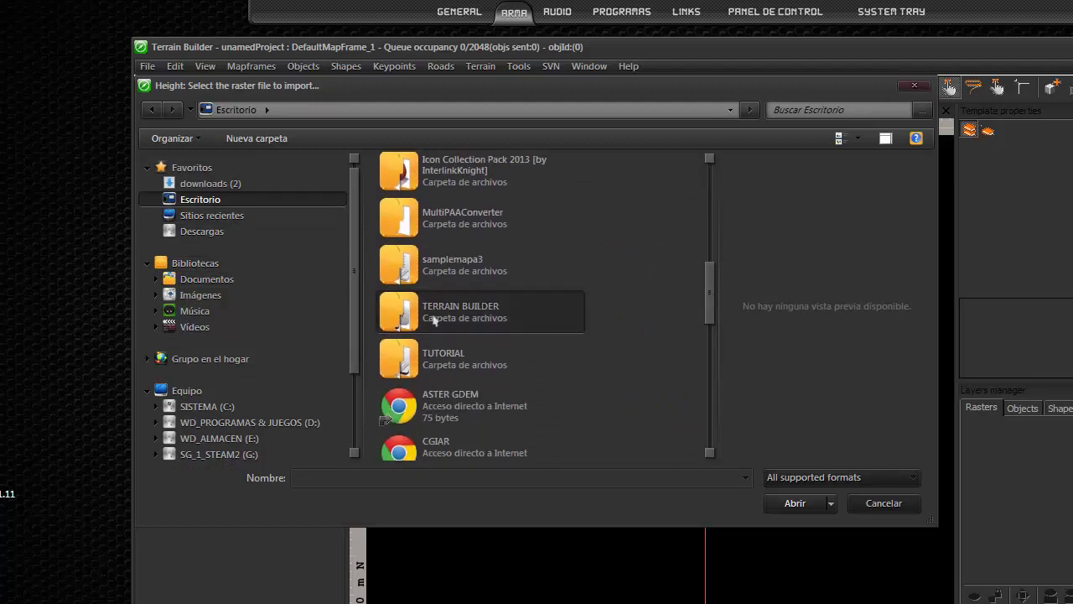
double_click(434, 320)
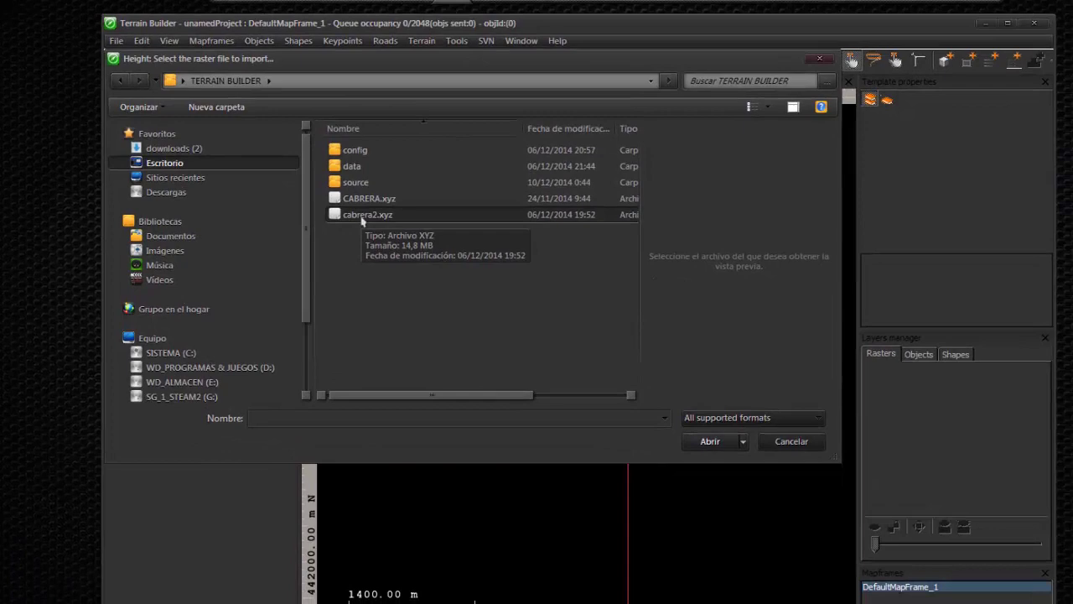
double_click(417, 255)
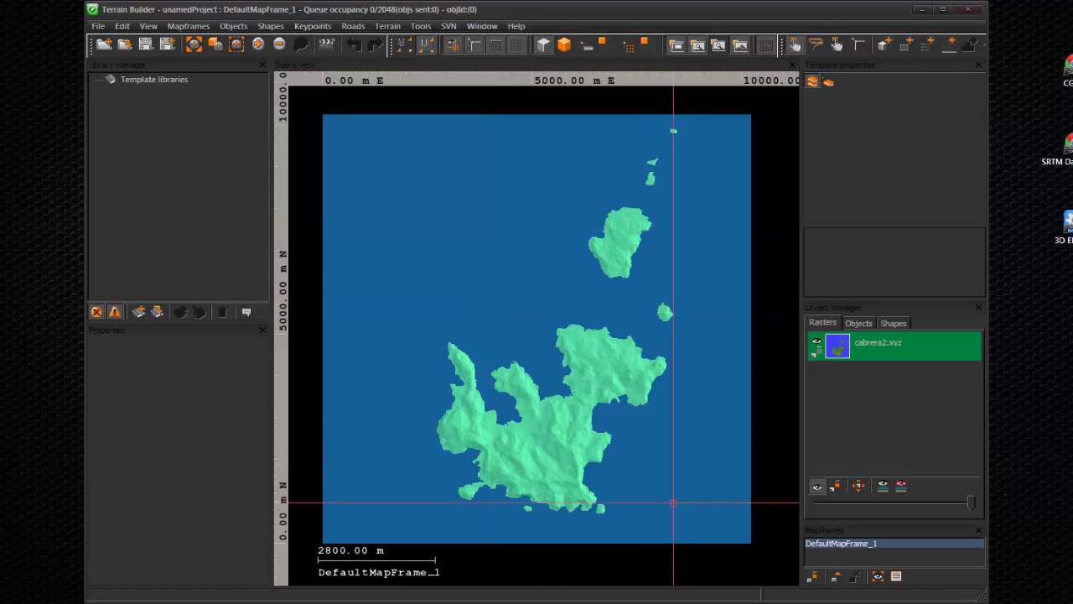
Import sat_1024.png as the satellite image from the source folder inside TERRAIN BUILDER on the desktop.
click(100, 27)
mouse_move(130, 161)
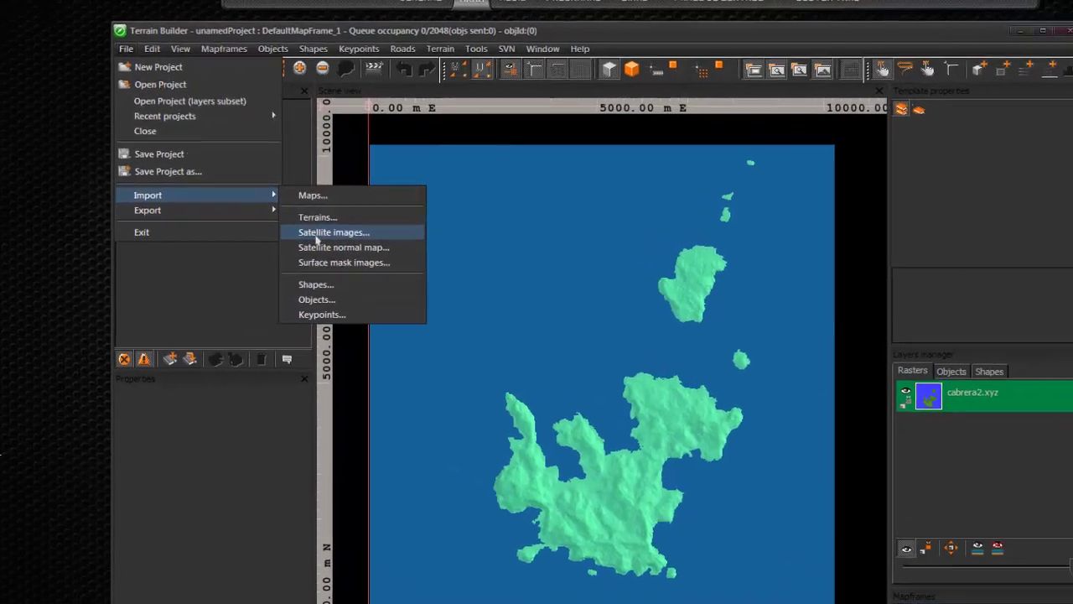
click(319, 234)
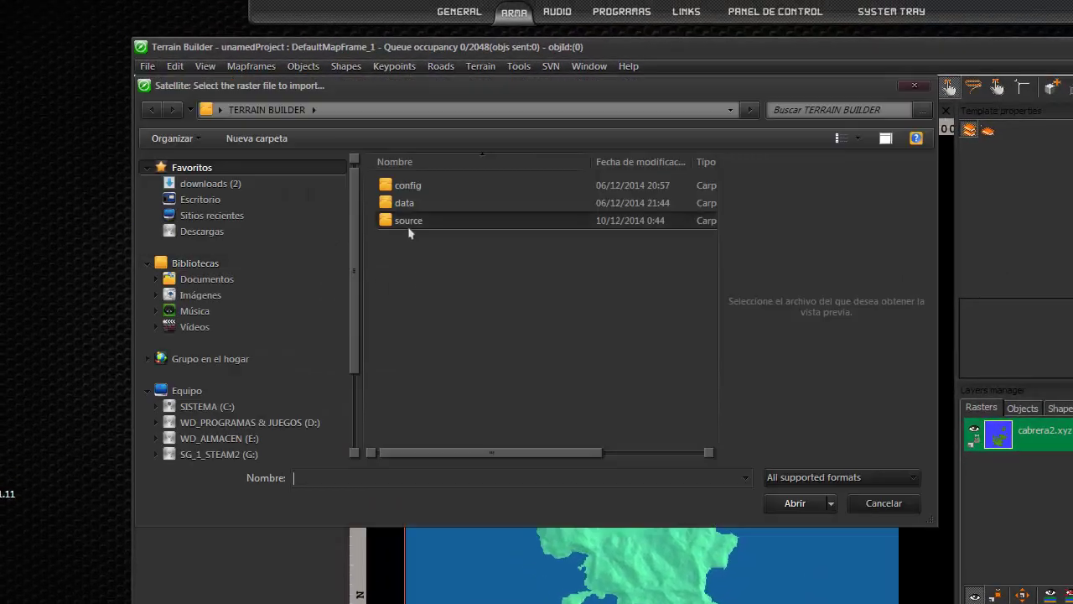
click(200, 201)
double_click(448, 421)
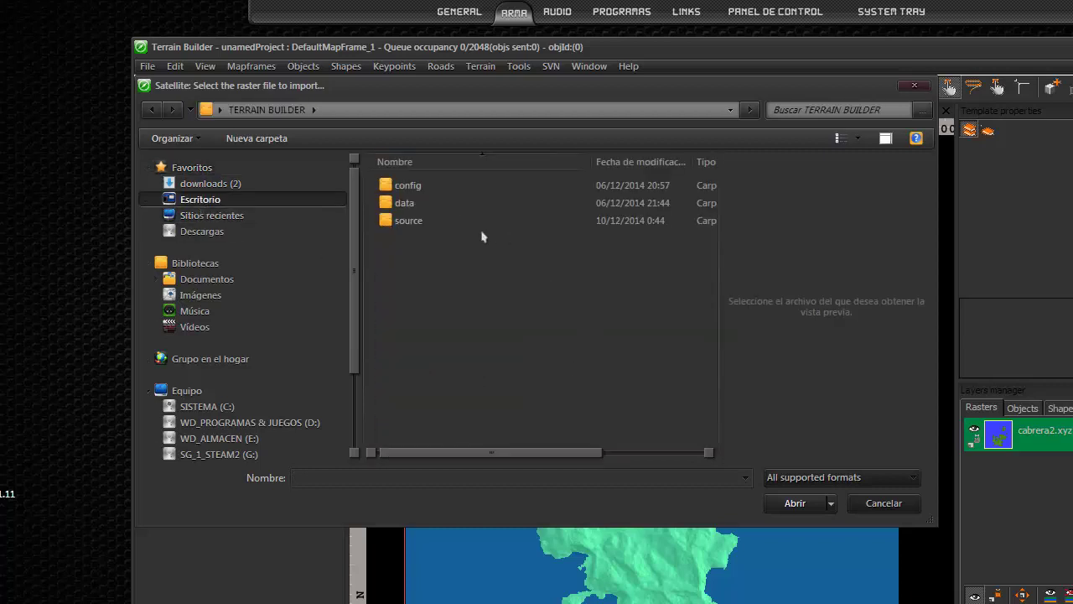
double_click(406, 221)
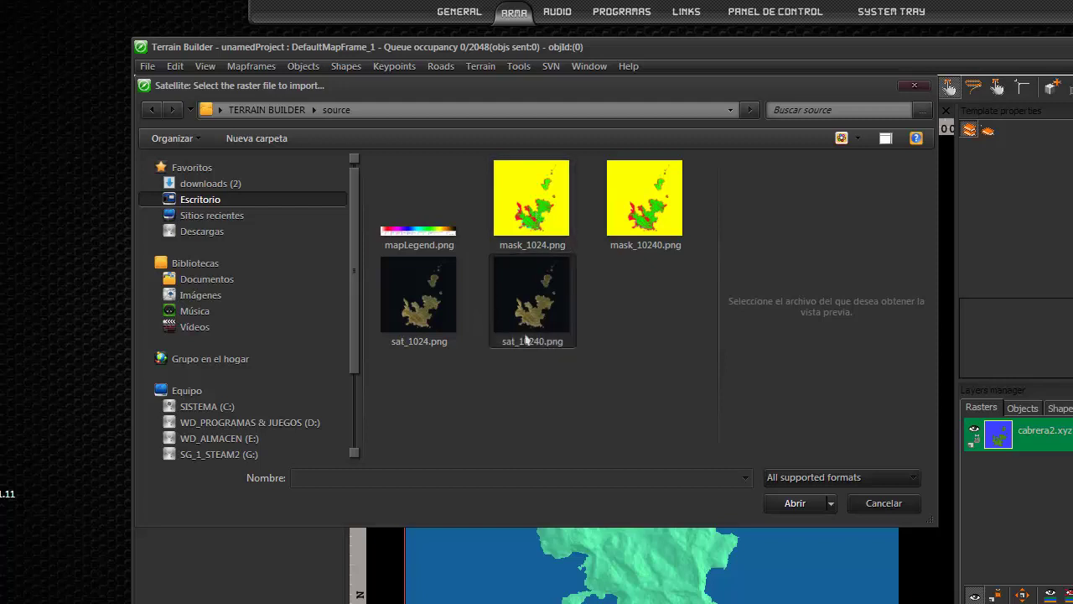
mouse_move(424, 317)
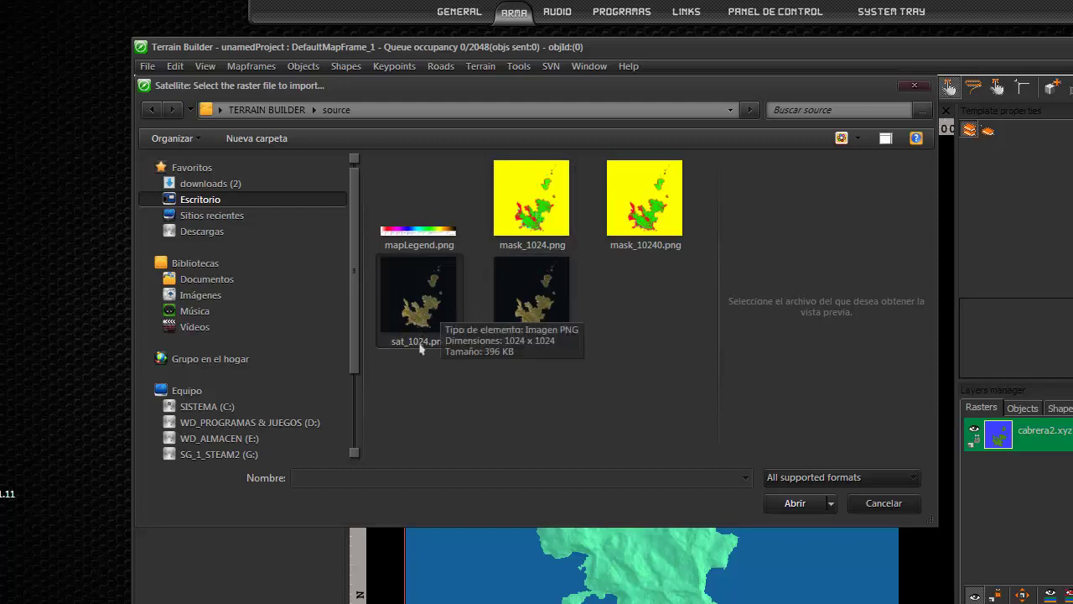
click(426, 312)
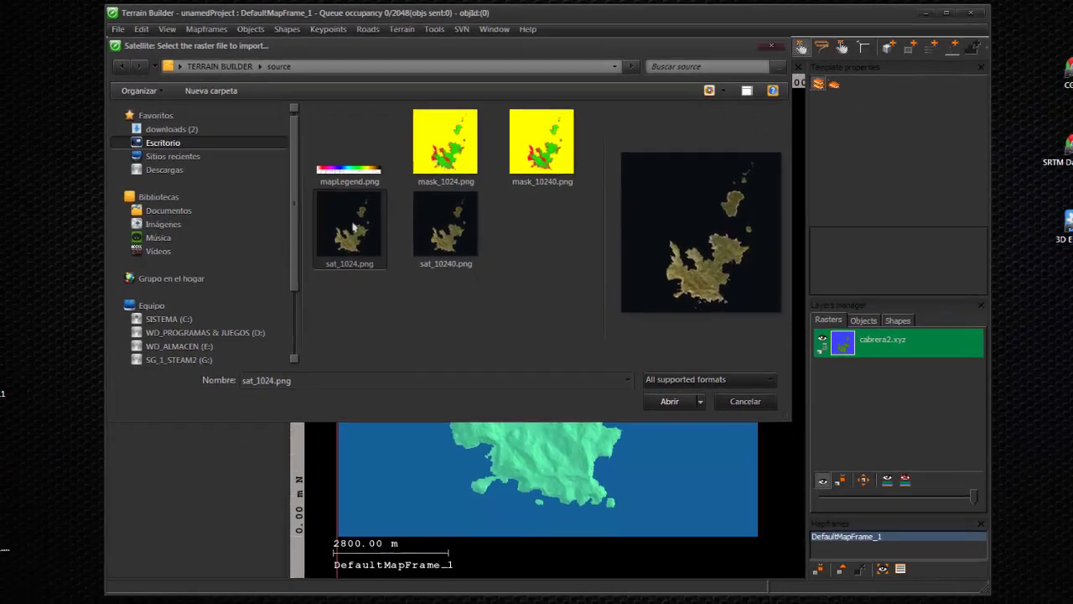
double_click(423, 298)
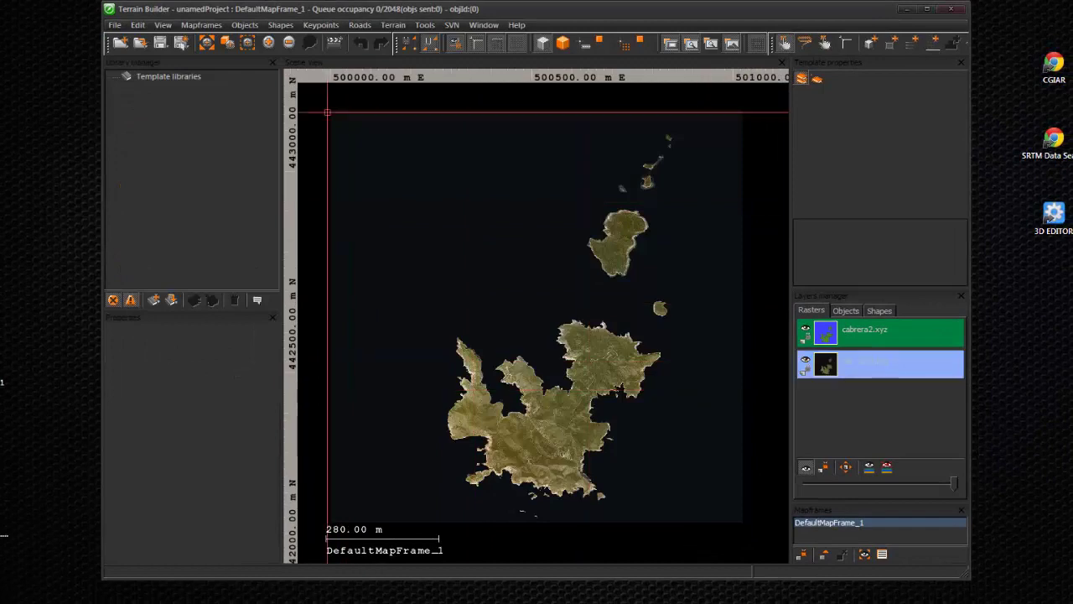
Import mask_1024.png from the source folder as the surface mask image.
click(119, 26)
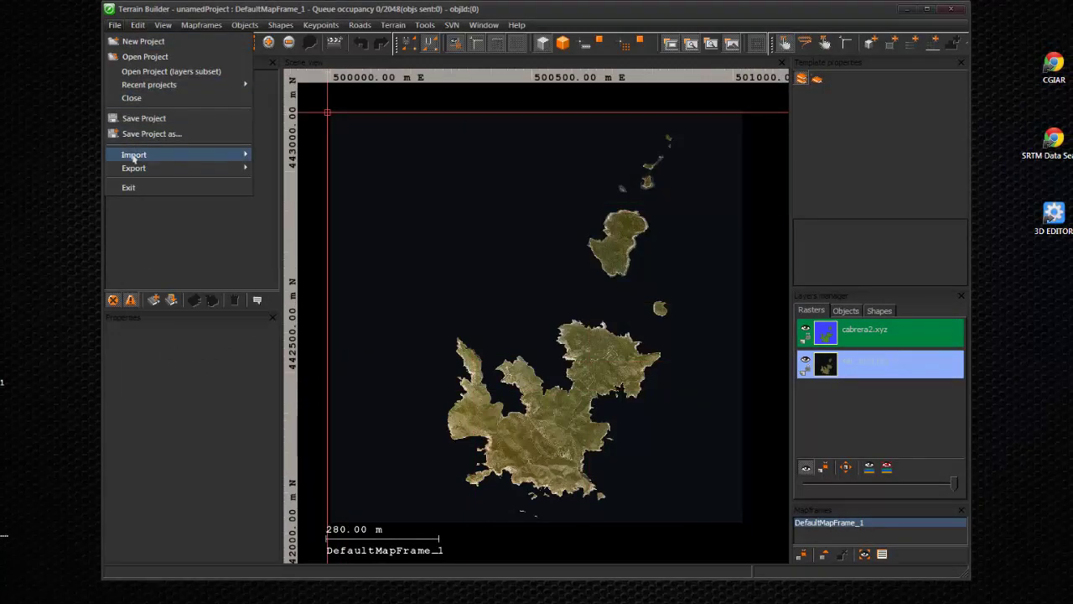
mouse_move(133, 156)
click(282, 215)
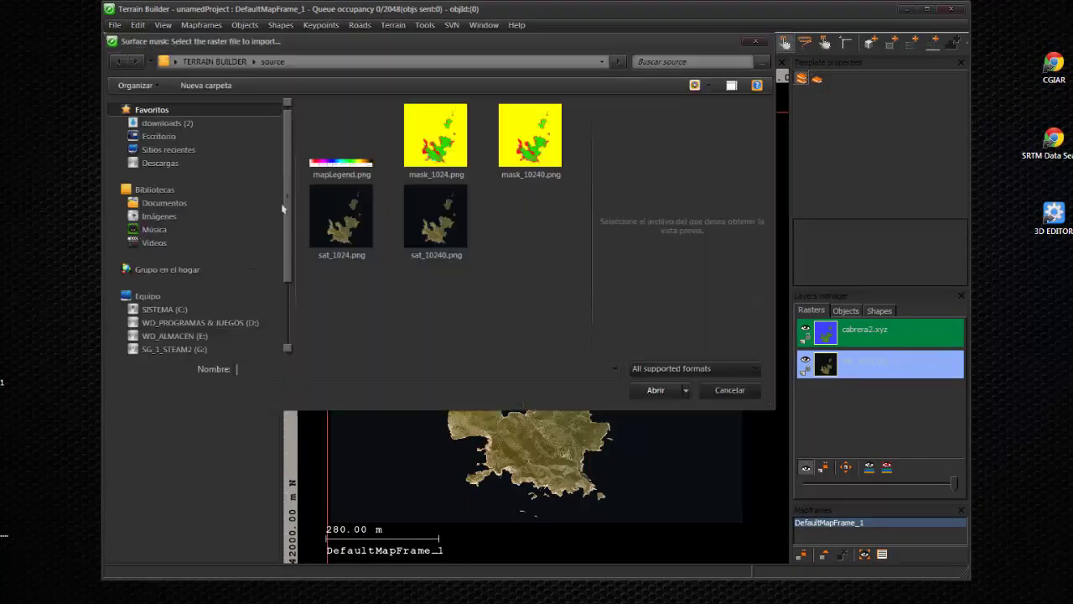
click(447, 148)
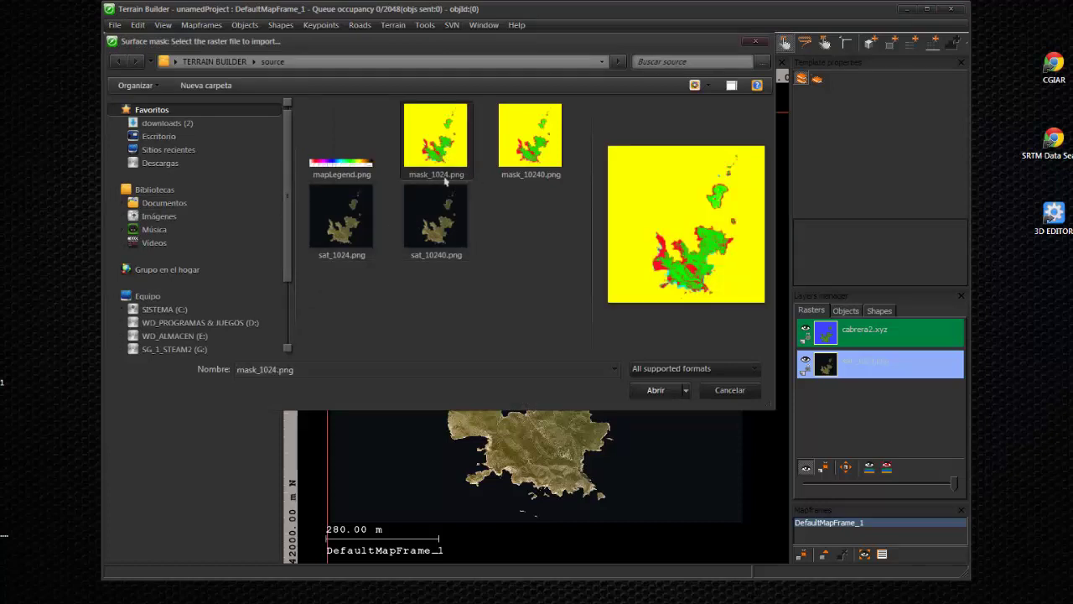
double_click(454, 158)
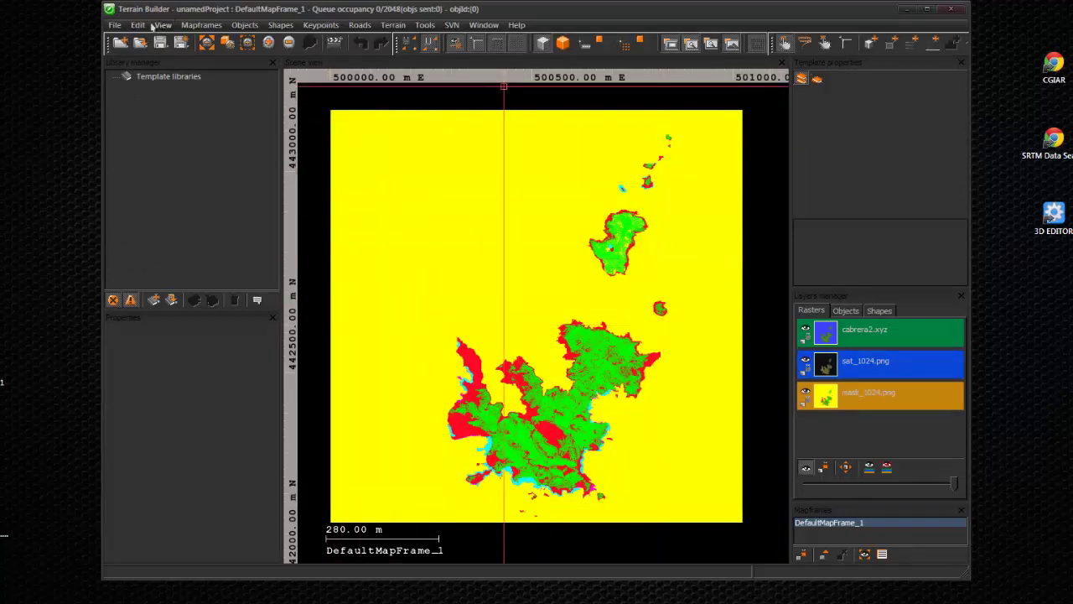
click(115, 25)
mouse_move(139, 158)
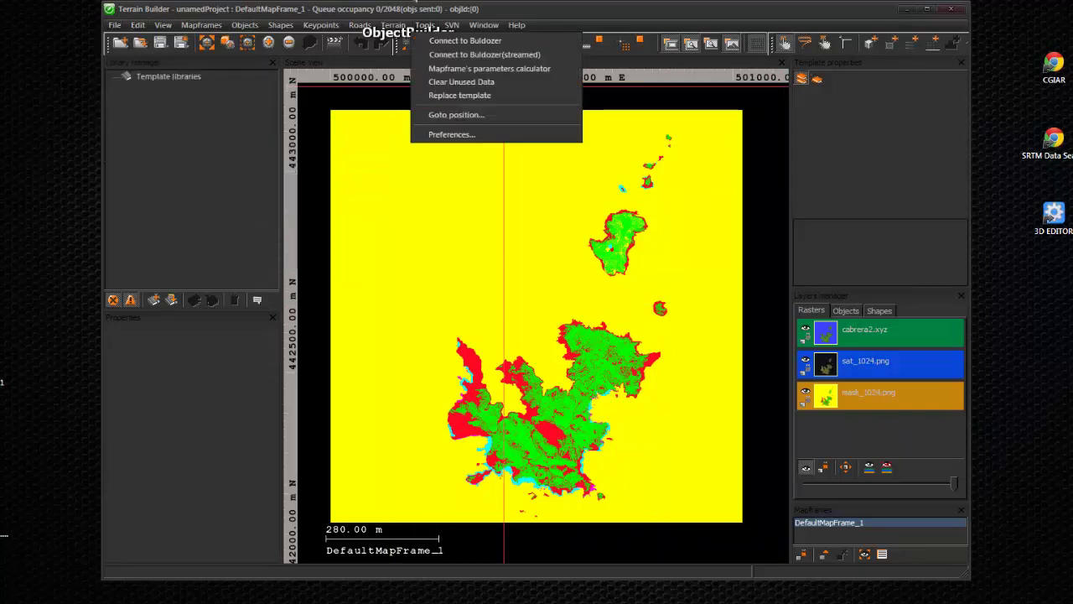
mouse_move(151, 26)
mouse_move(115, 25)
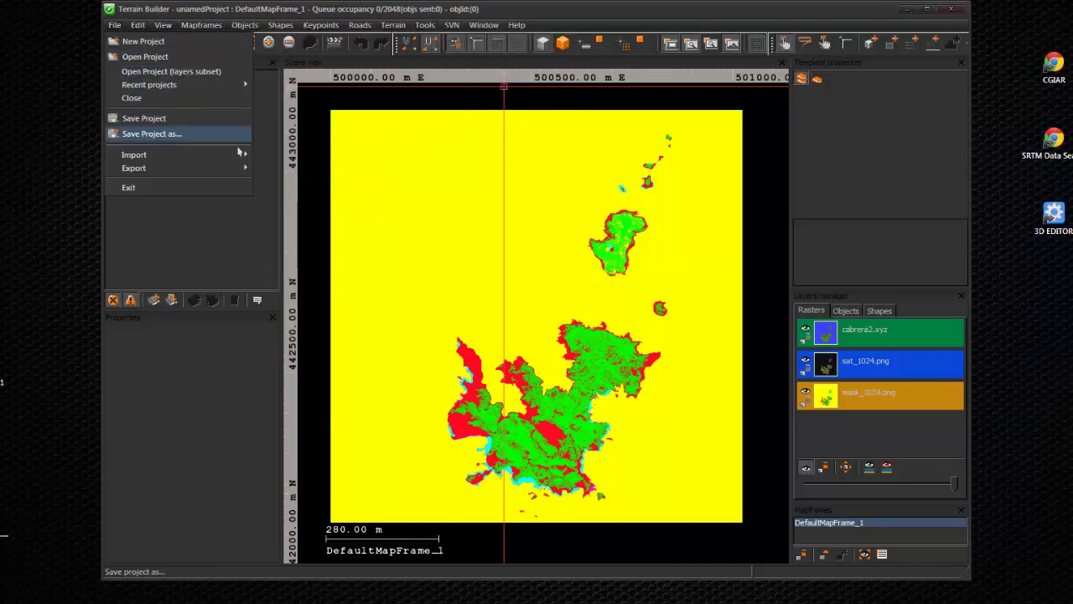
click(177, 229)
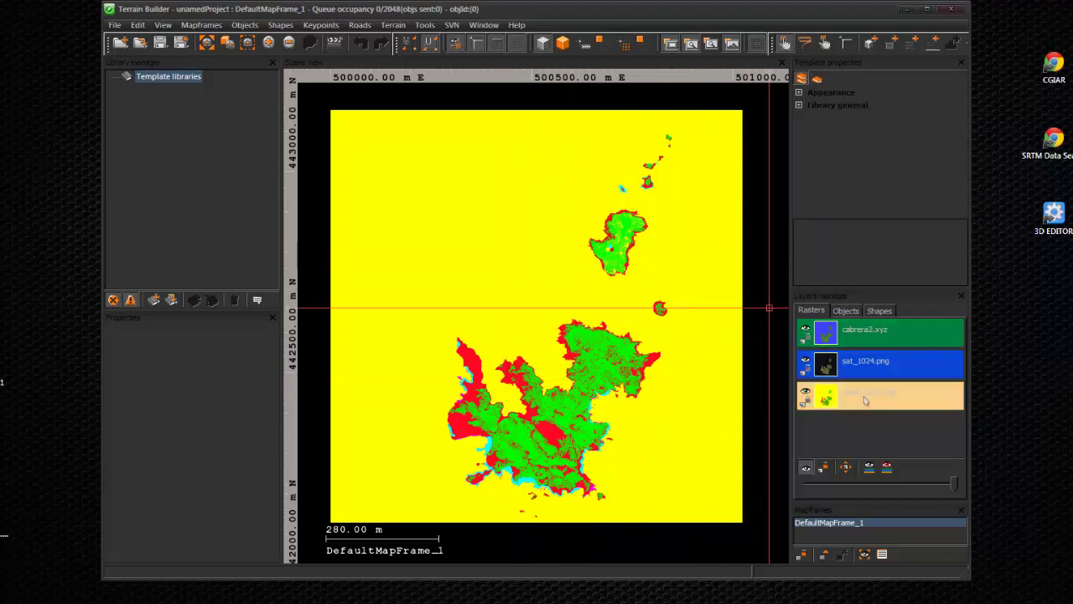
Set the left-bottom corner of the cabrera2.xyz terrain layer to easting 200000 and northing 0.
right_click(860, 333)
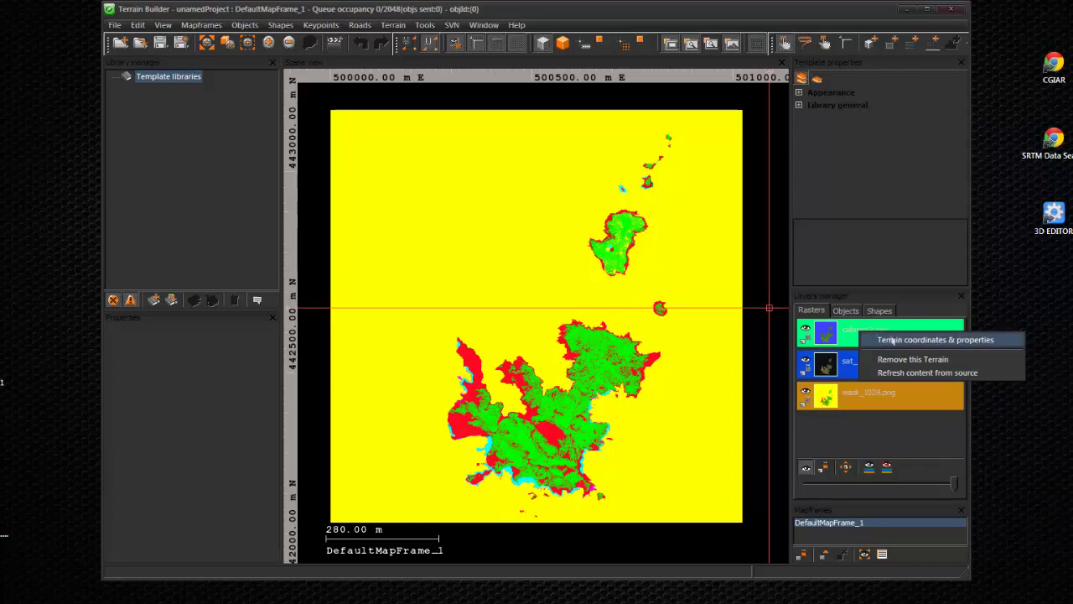
click(934, 340)
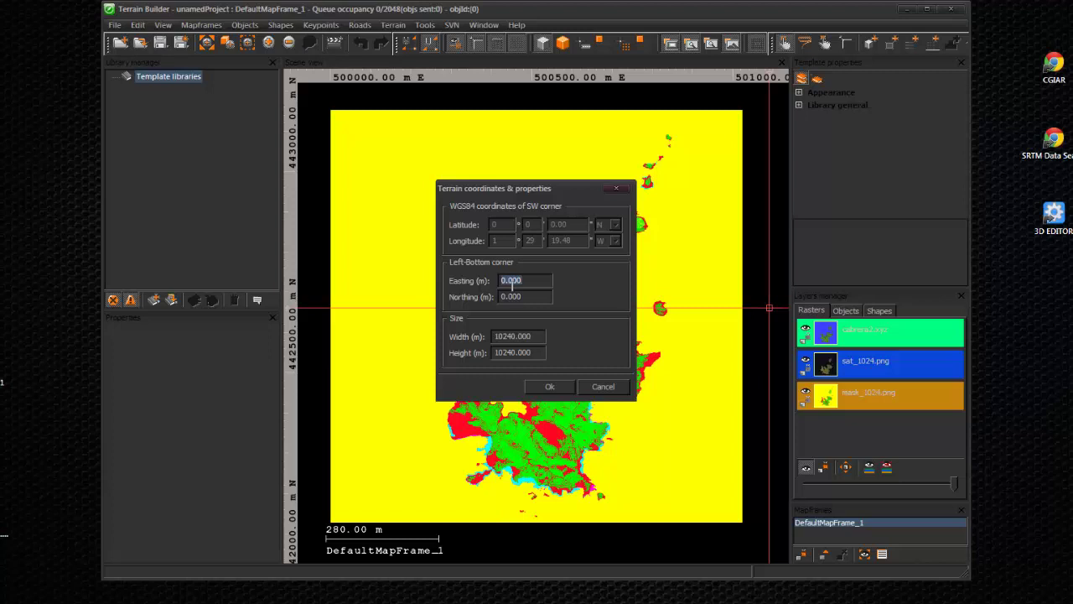
text(200)
key(Tab)
text(0)
key(Tab)
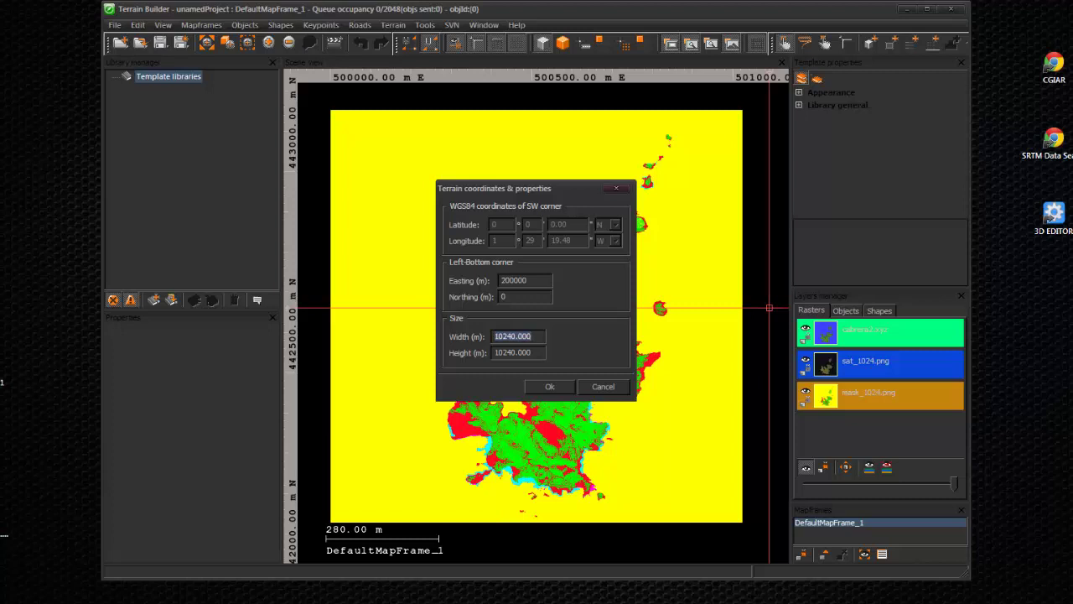
key(Tab)
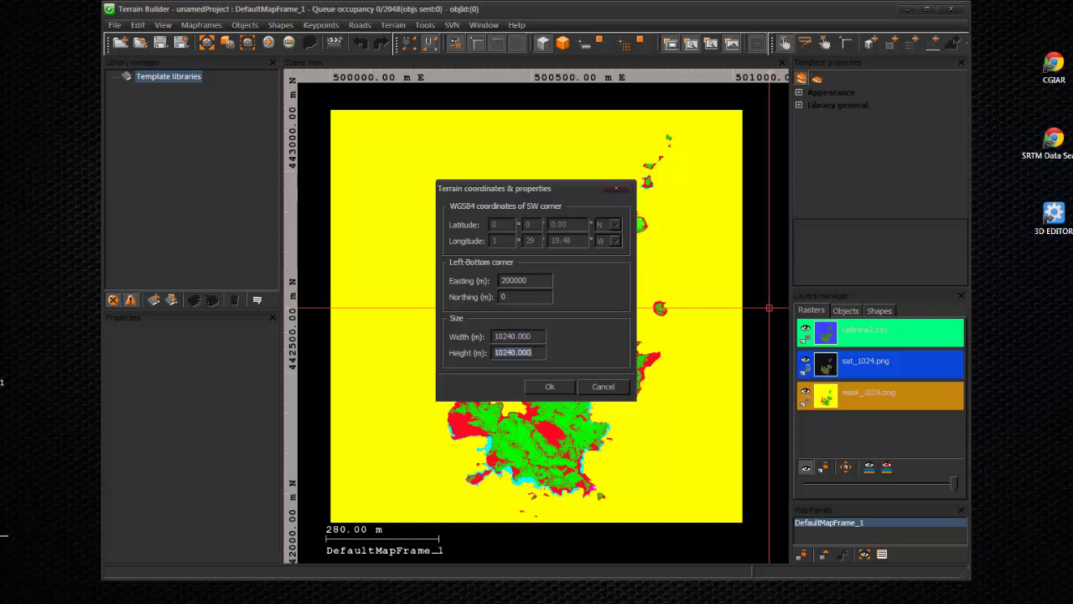
key(Tab)
click(549, 386)
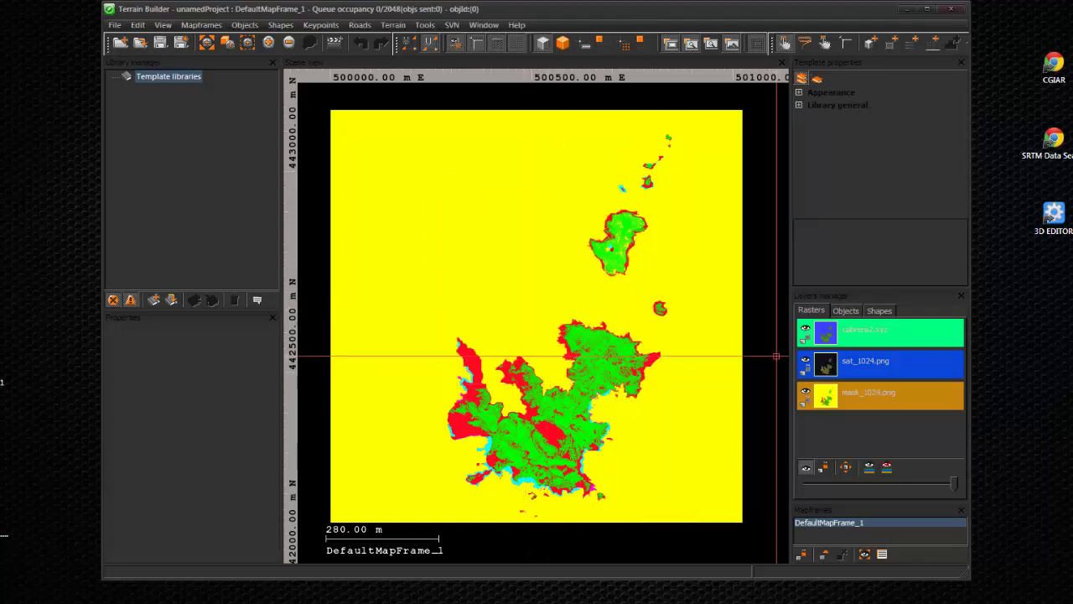
Set the left-bottom corner of the sat_1024.png layer to easting 200000 and northing 0.
click(868, 363)
right_click(867, 363)
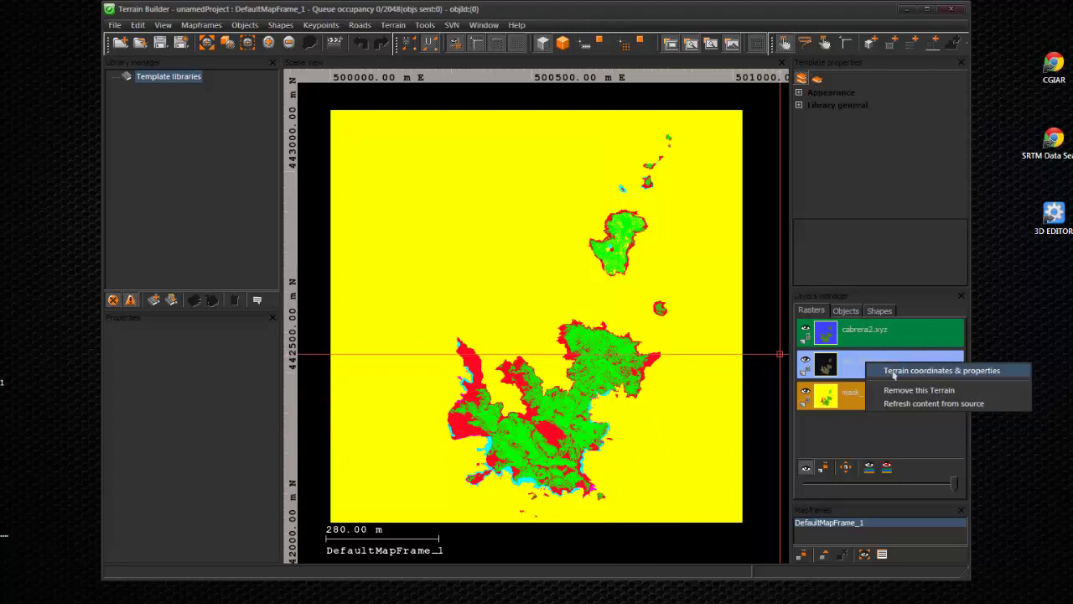
click(848, 366)
right_click(848, 367)
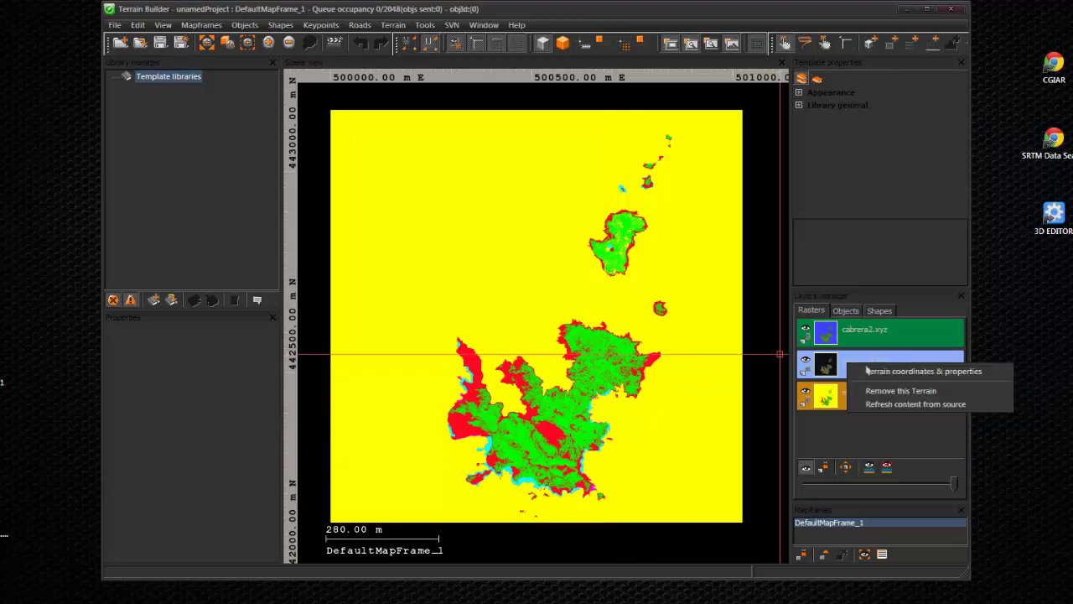
click(901, 374)
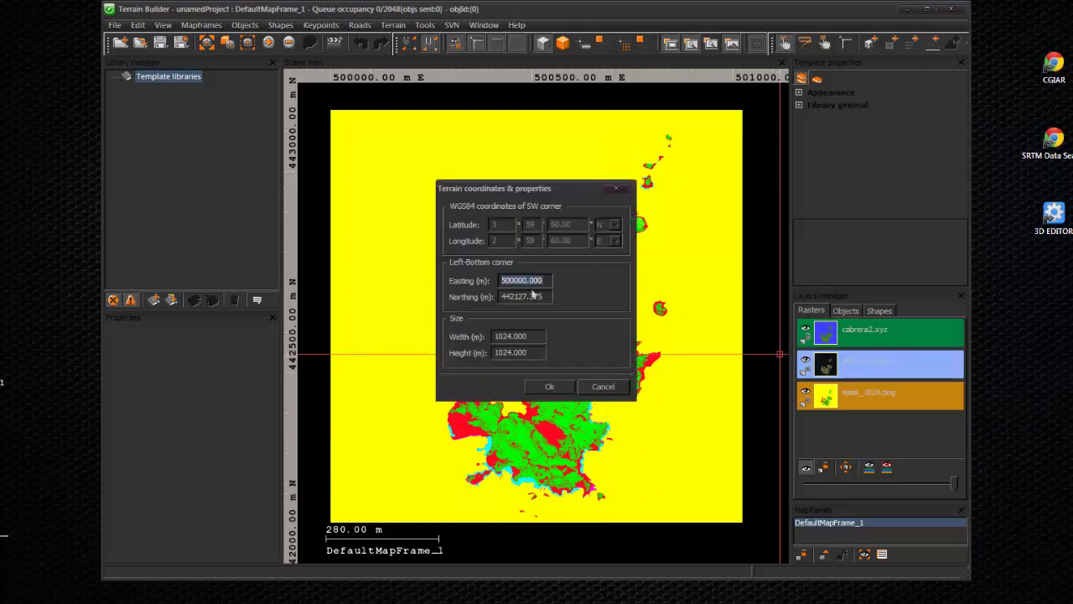
text(20)
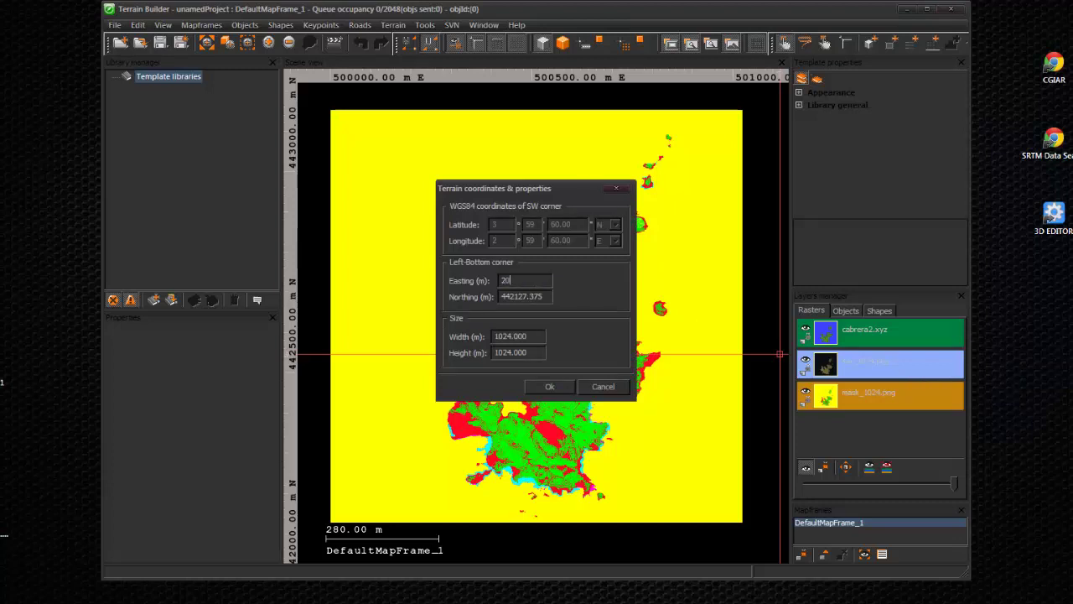
text(0000)
key(Tab)
text(0)
key(Tab)
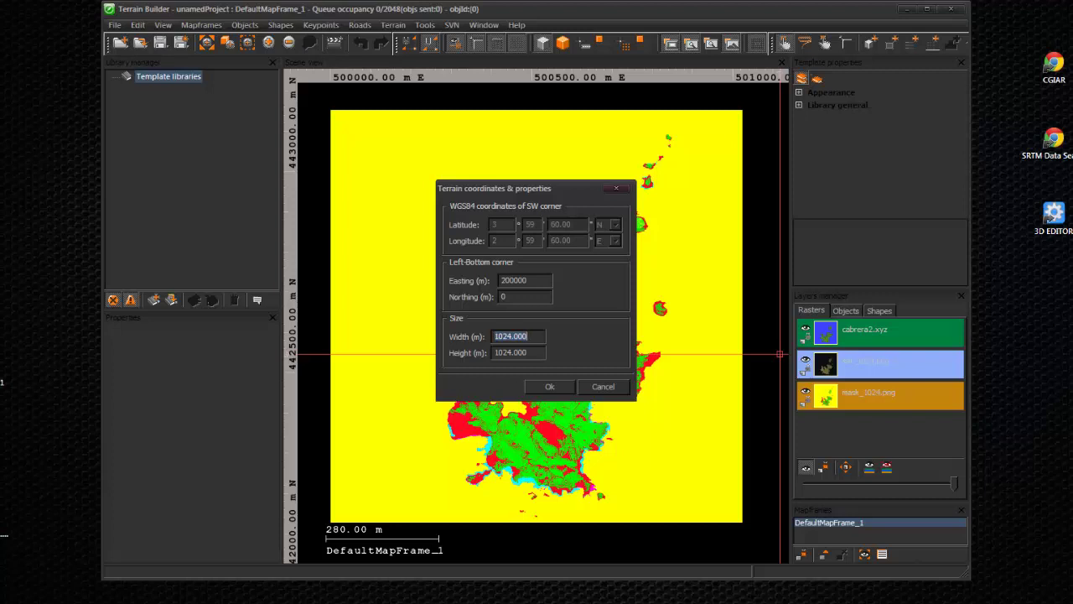
Set the sat_1024.png layer's width and height to 10240 m and apply its coordinates and properties.
text(1)
key(Tab)
text(102)
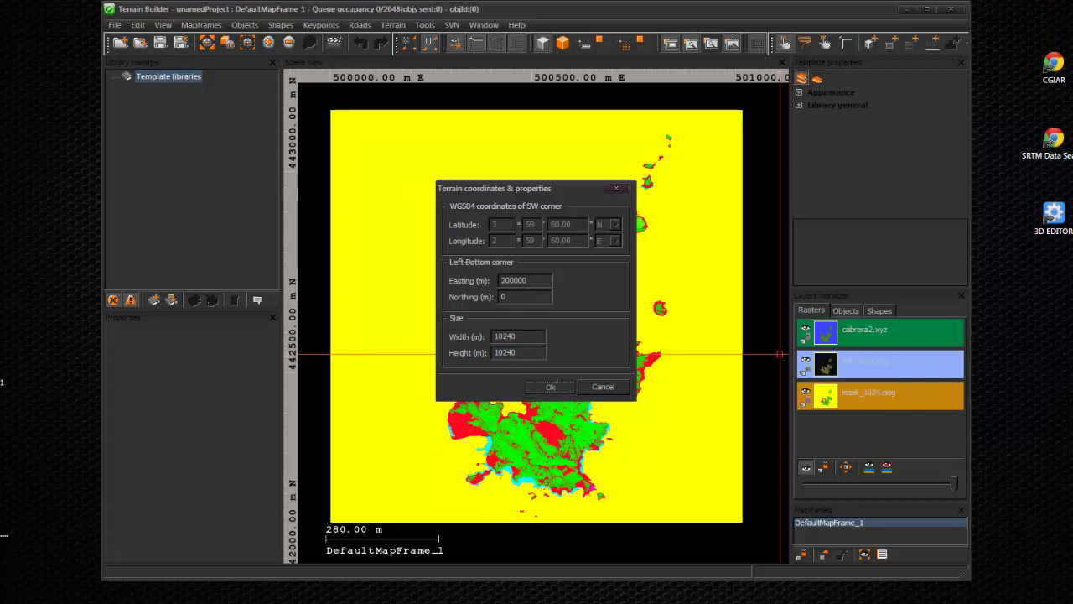
click(549, 387)
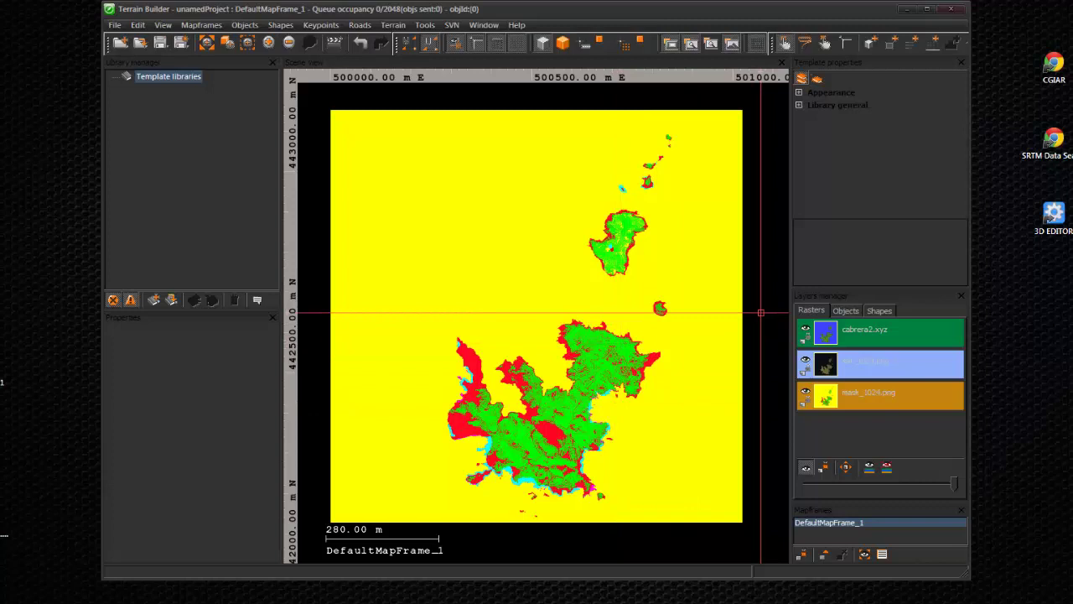
Zoom out to look over the whole mapframe and fit the view to the repositioned sat_1024.png layer.
scroll(761, 316, down, 5)
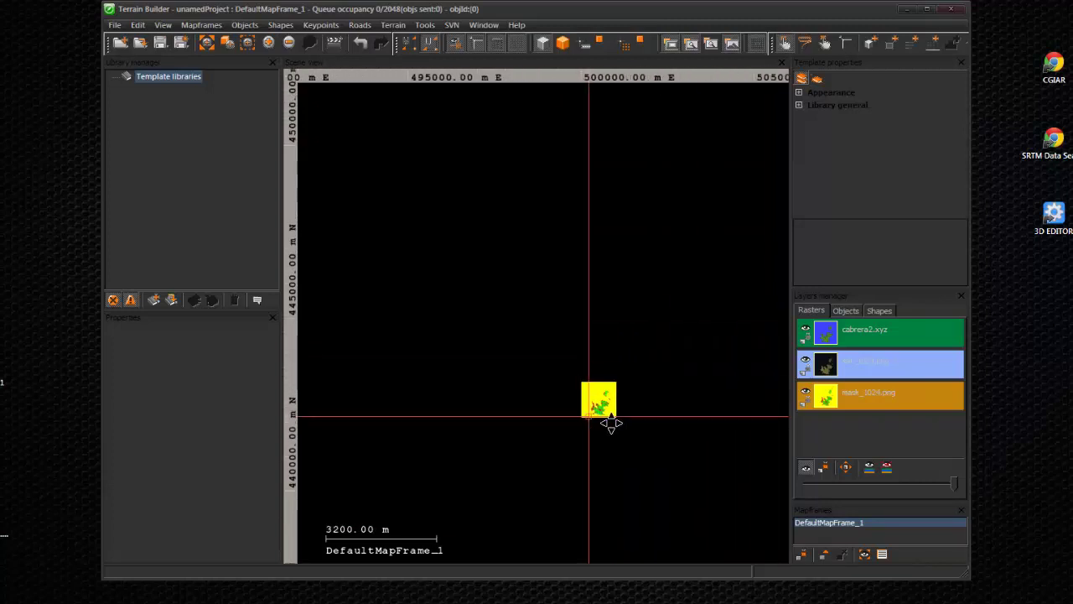
scroll(589, 403, down, 7)
scroll(602, 390, down, 3)
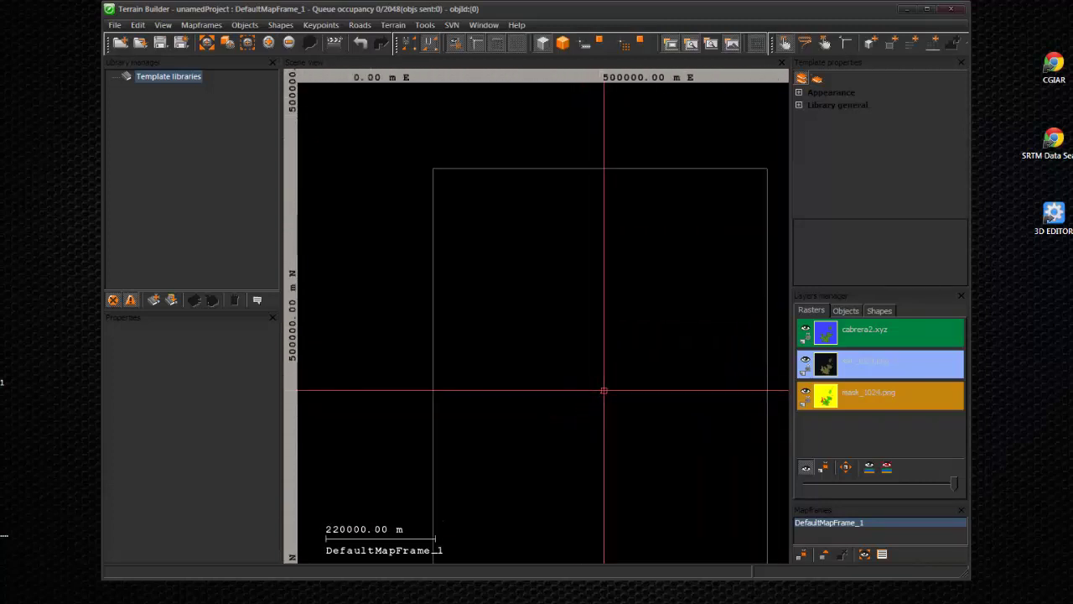
scroll(623, 252, up, 4)
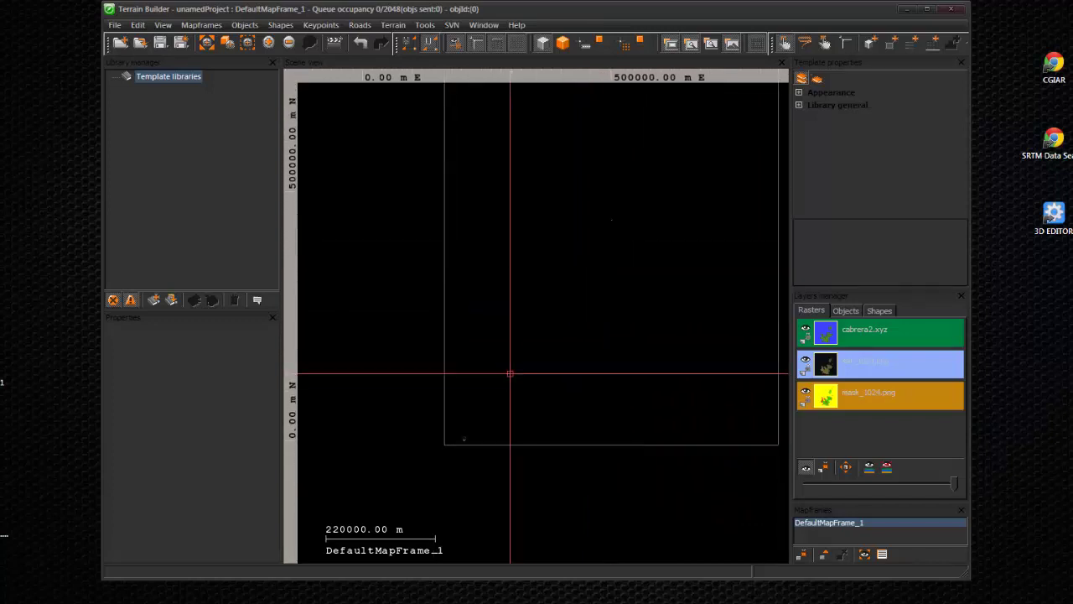
scroll(553, 360, up, 5)
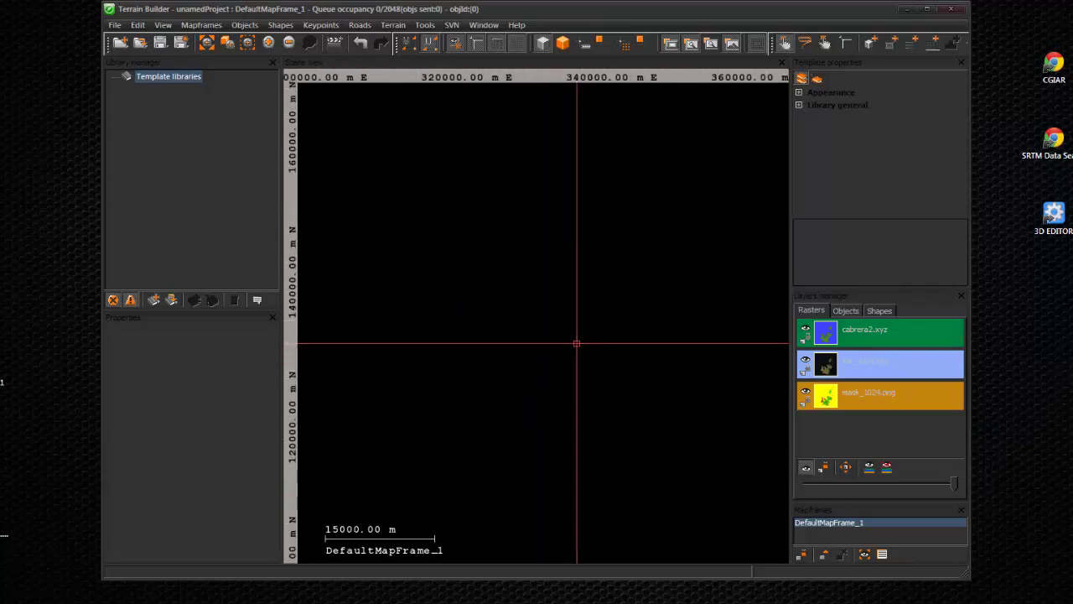
click(845, 468)
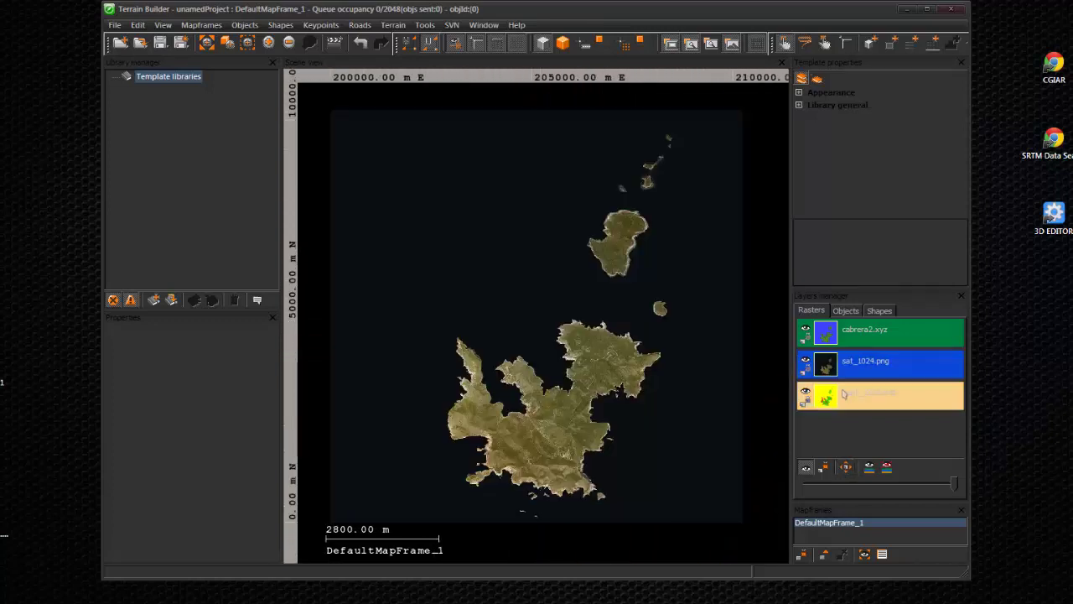
Check the coordinates and size of the cabrera2.xyz and sat_1024.png layers in their terrain properties.
right_click(845, 394)
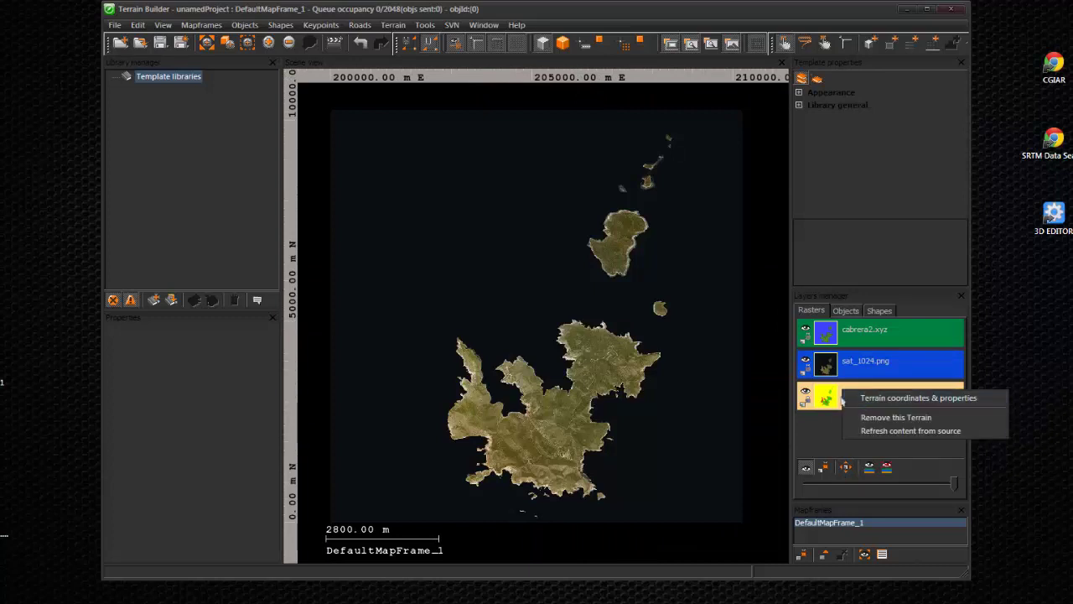
key(Escape)
right_click(864, 342)
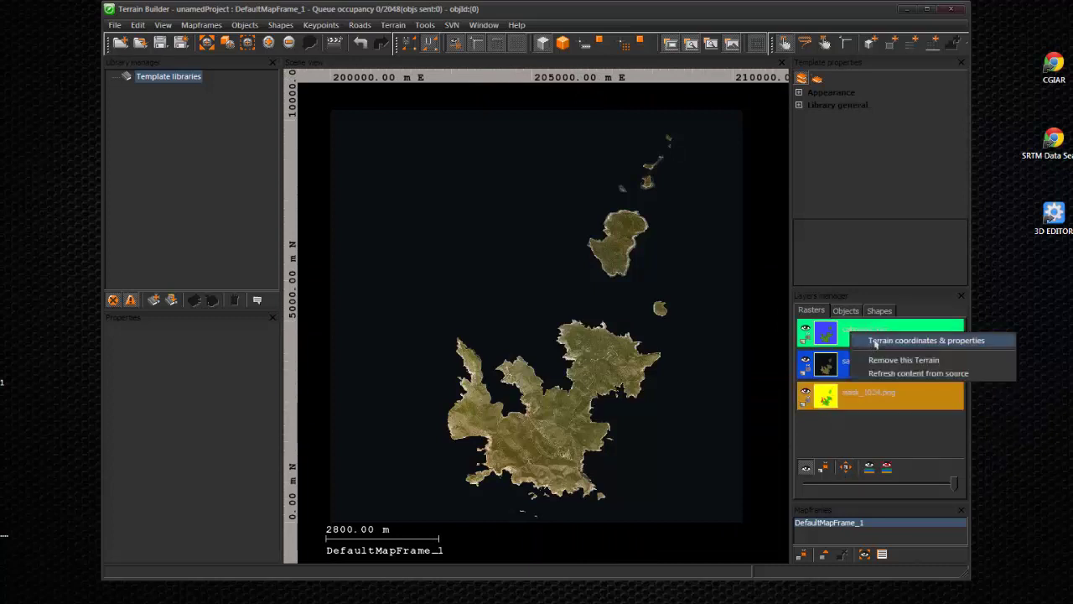
click(876, 341)
click(550, 386)
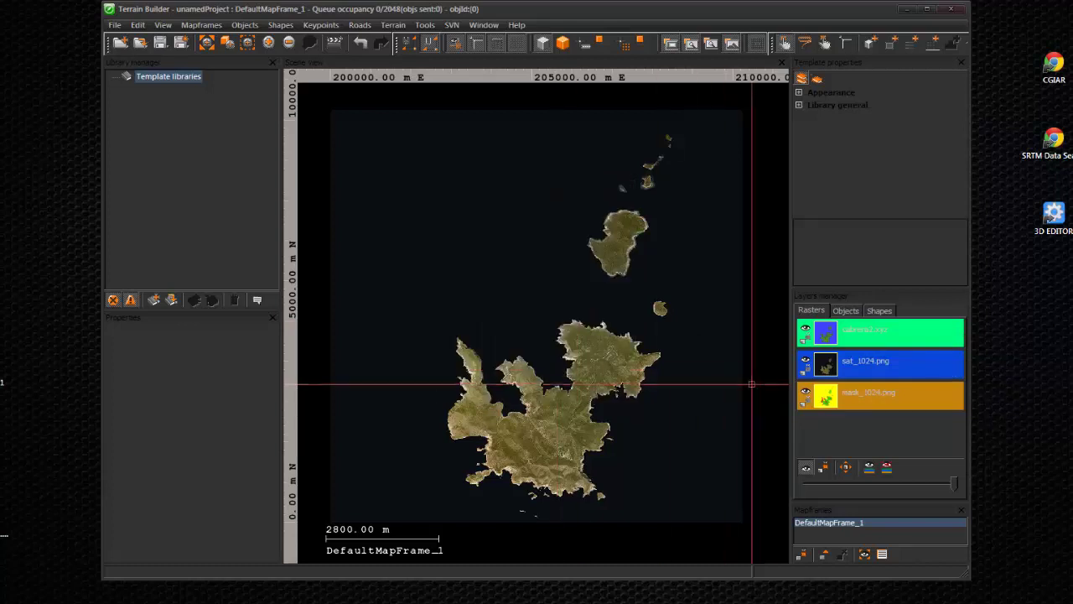
right_click(834, 367)
click(841, 377)
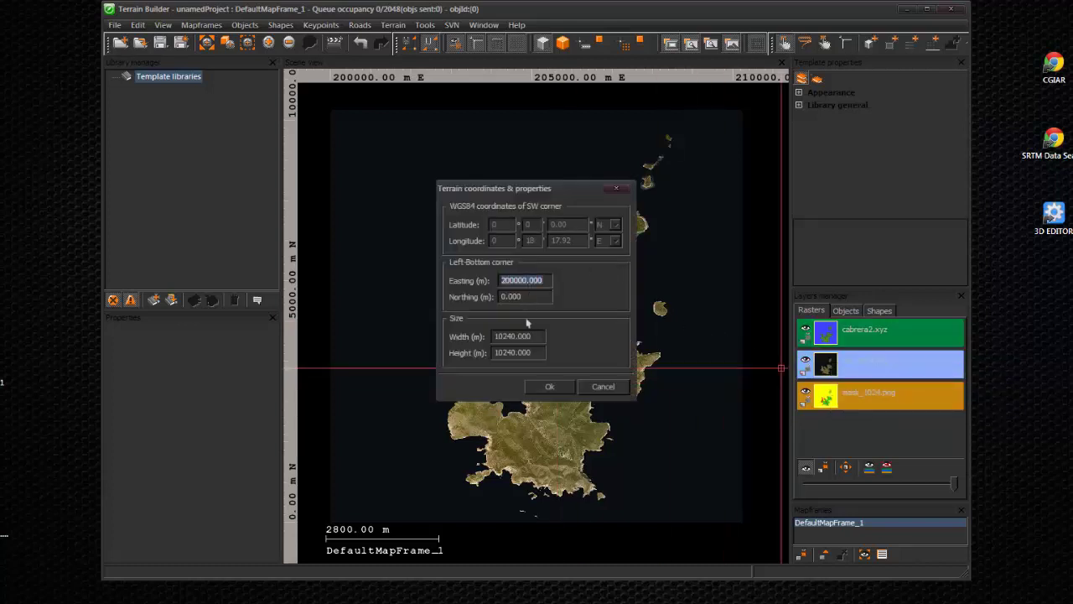
click(547, 385)
Set the left-bottom corner of the mask_1024.png layer to easting 200000 and northing 0.
right_click(845, 394)
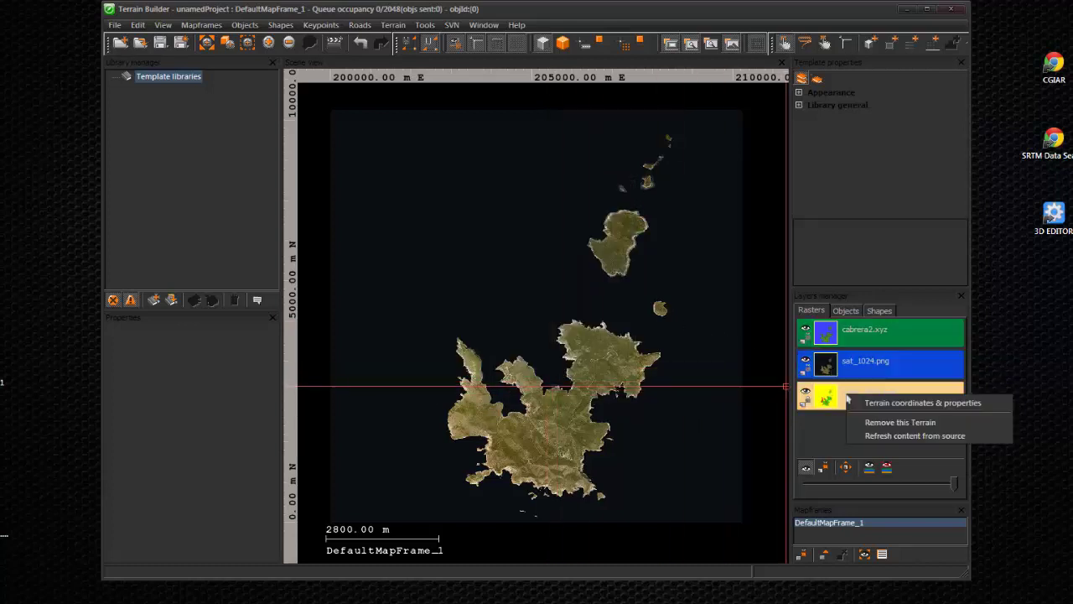
click(870, 405)
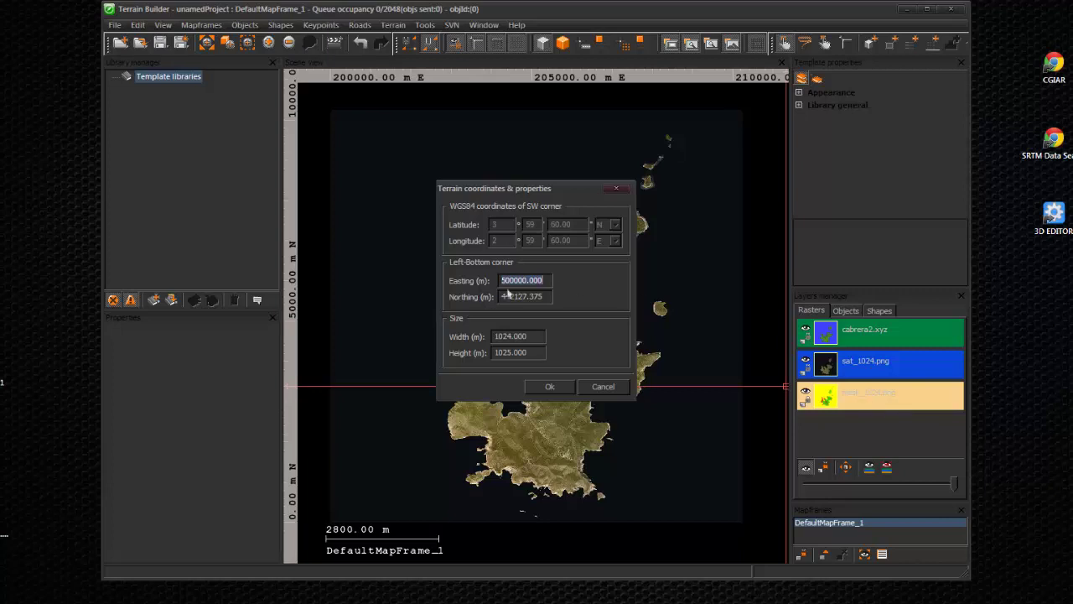
text(20)
key(Tab)
text(0)
key(Tab)
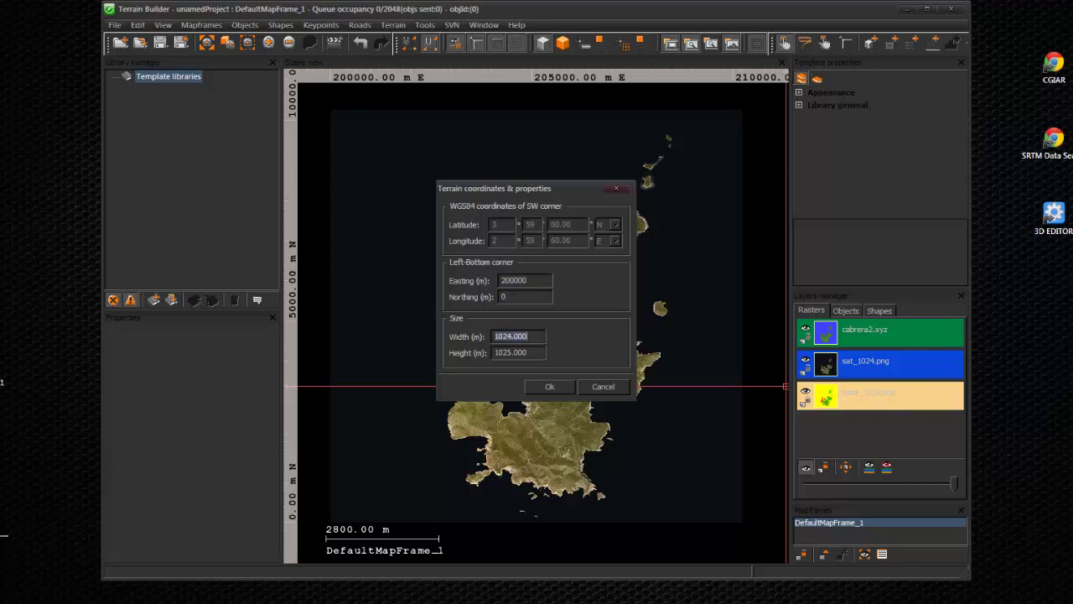
Set the mask_1024.png layer's width and height to 10240 m and apply its coordinates and properties.
text(10)
key(Tab)
text(1)
click(548, 387)
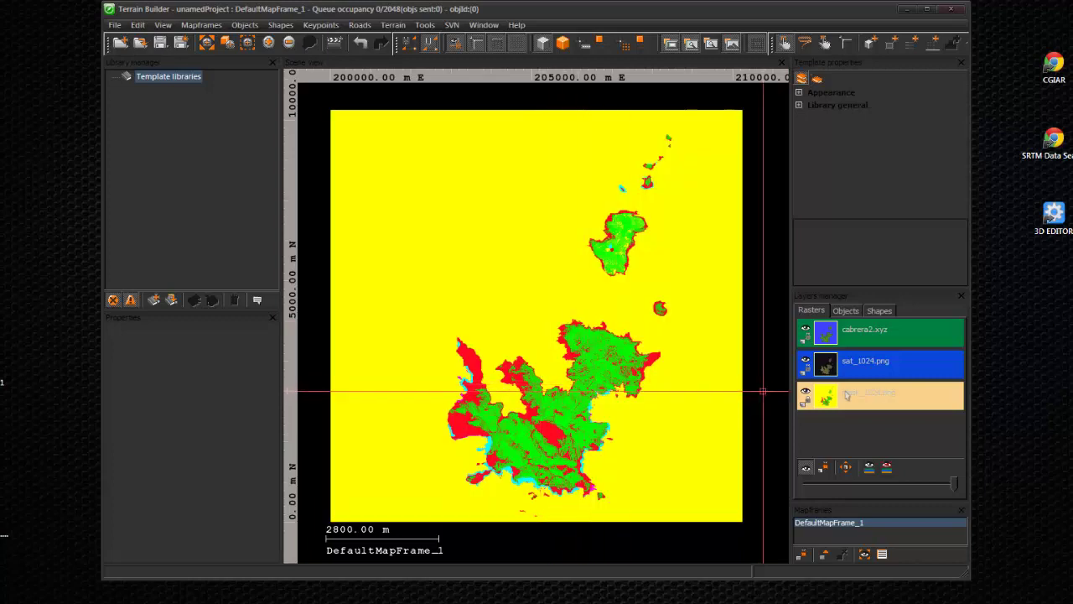
Fit the view to the mask_1024.png layer and toggle the surface mask image off and on to compare it with the satellite image.
middle_drag(654, 371, 507, 338)
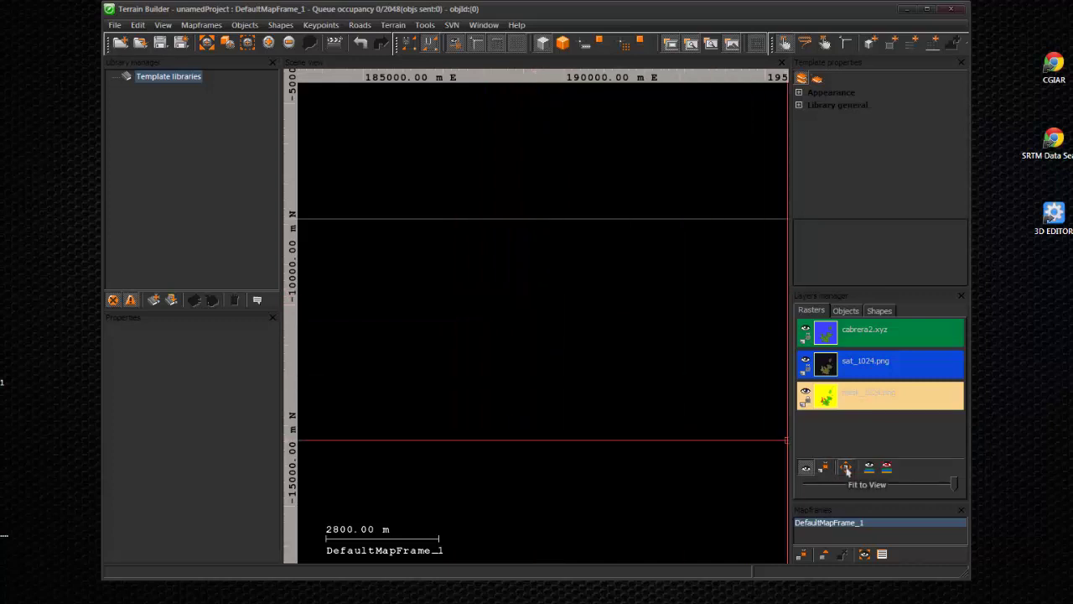
click(847, 471)
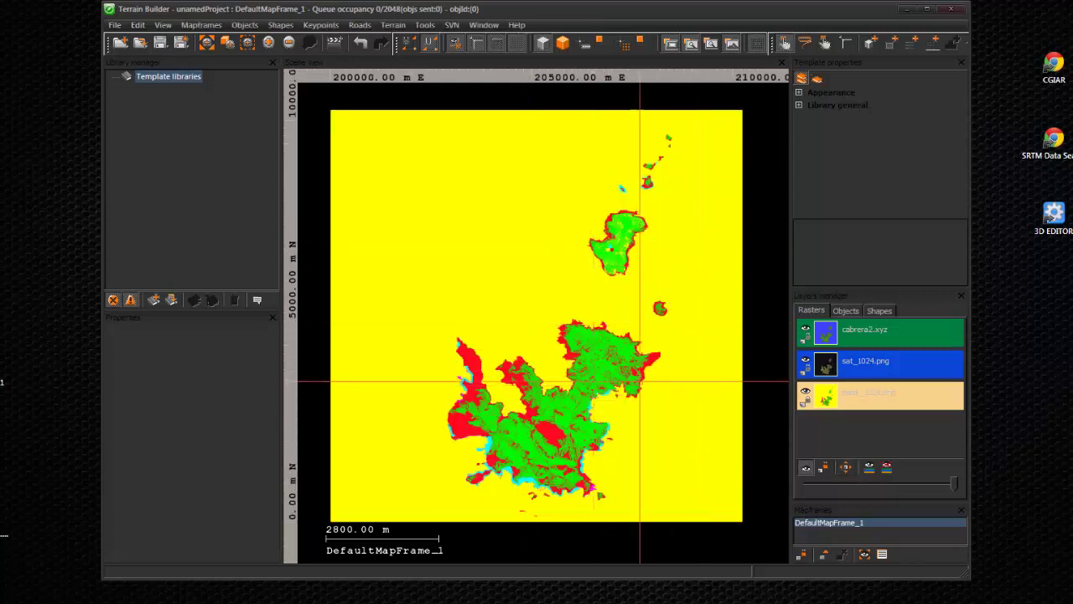
click(163, 26)
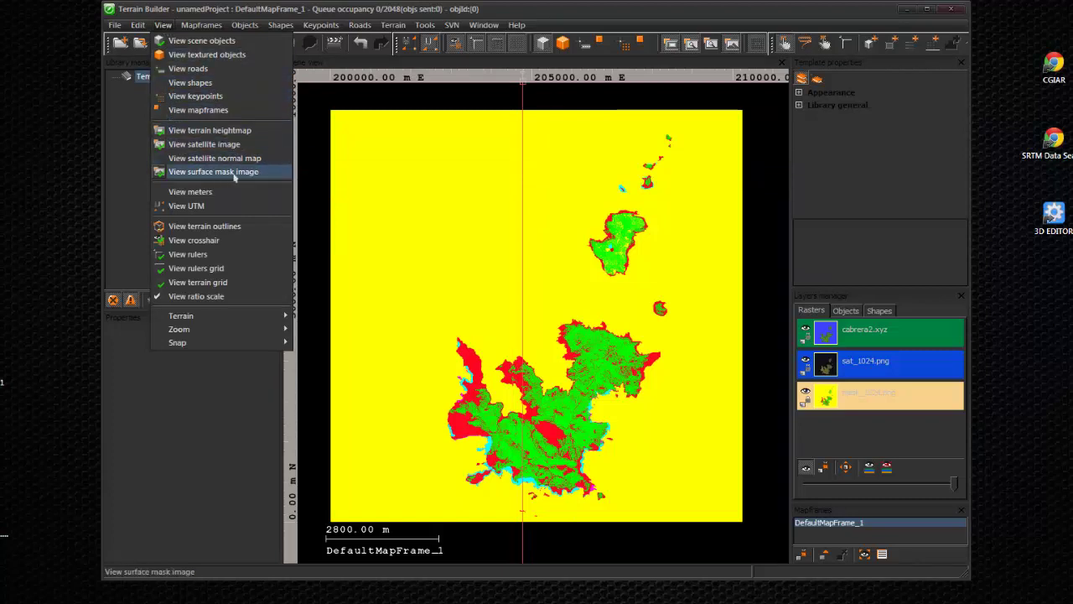
click(163, 172)
click(163, 25)
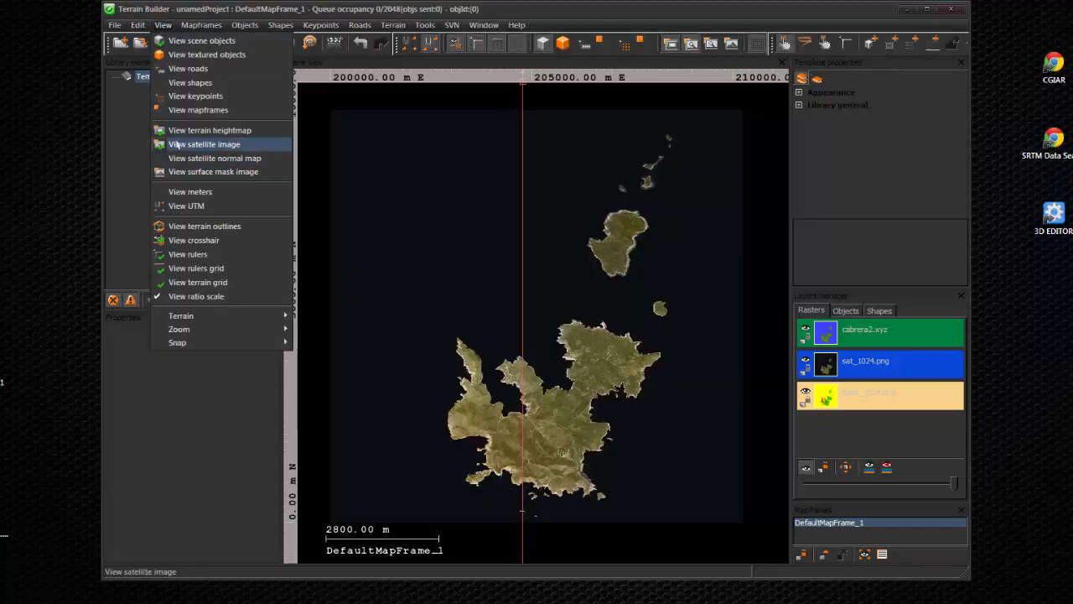
click(170, 172)
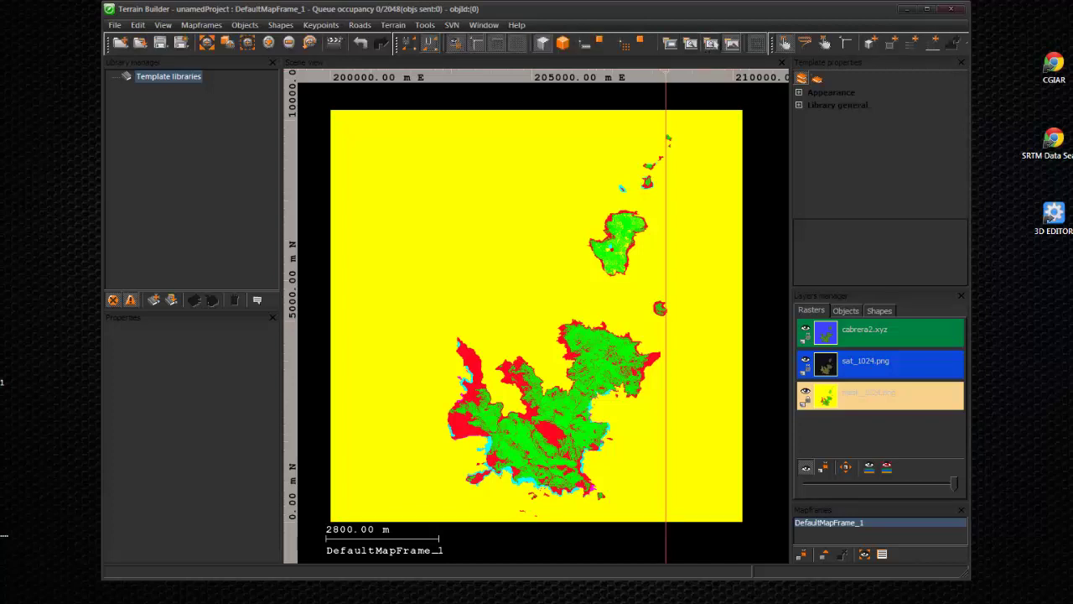
Hide the surface mask image and look over the scene, fitting the view to the raster layers.
click(731, 46)
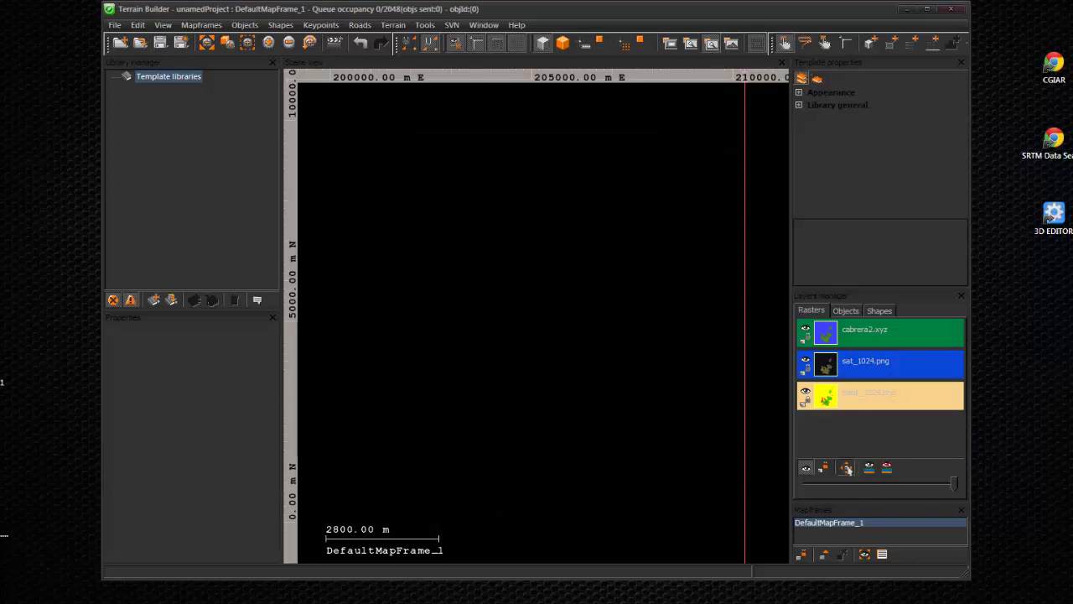
click(847, 467)
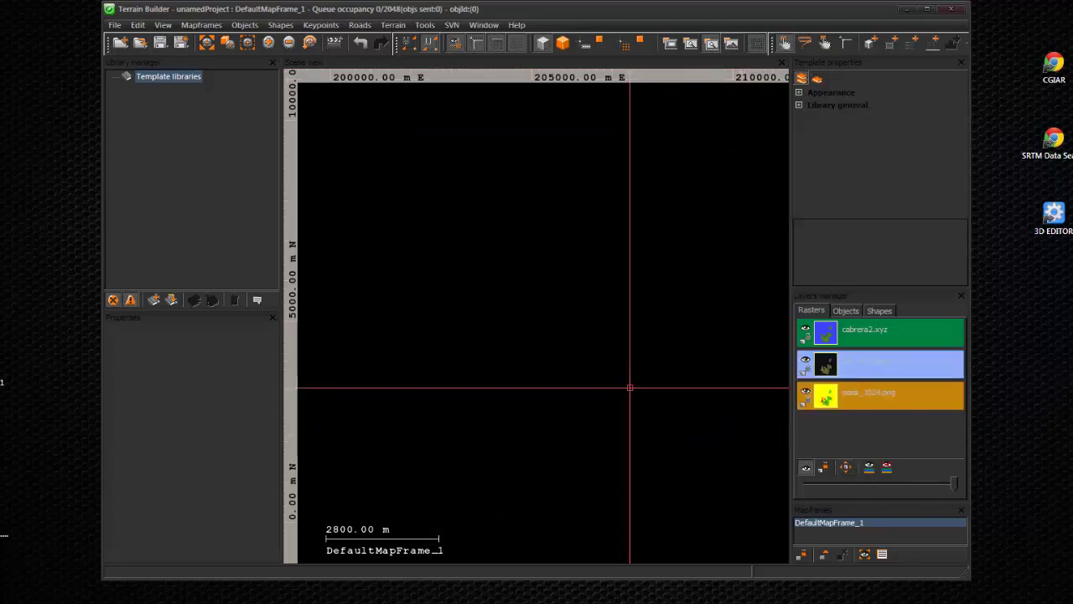
scroll(596, 416, down, 6)
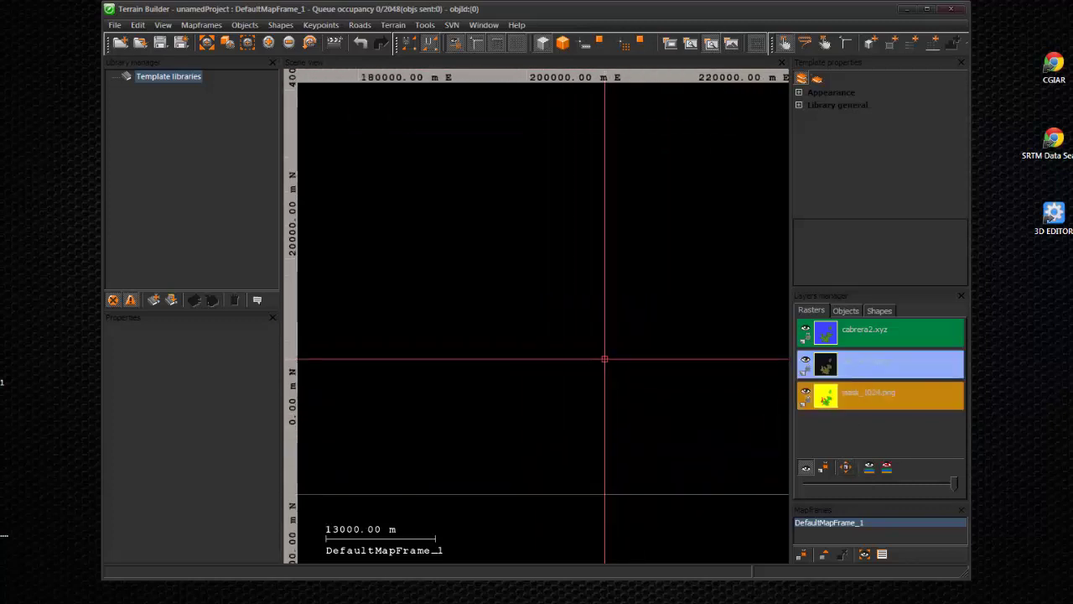
middle_drag(651, 268, 502, 506)
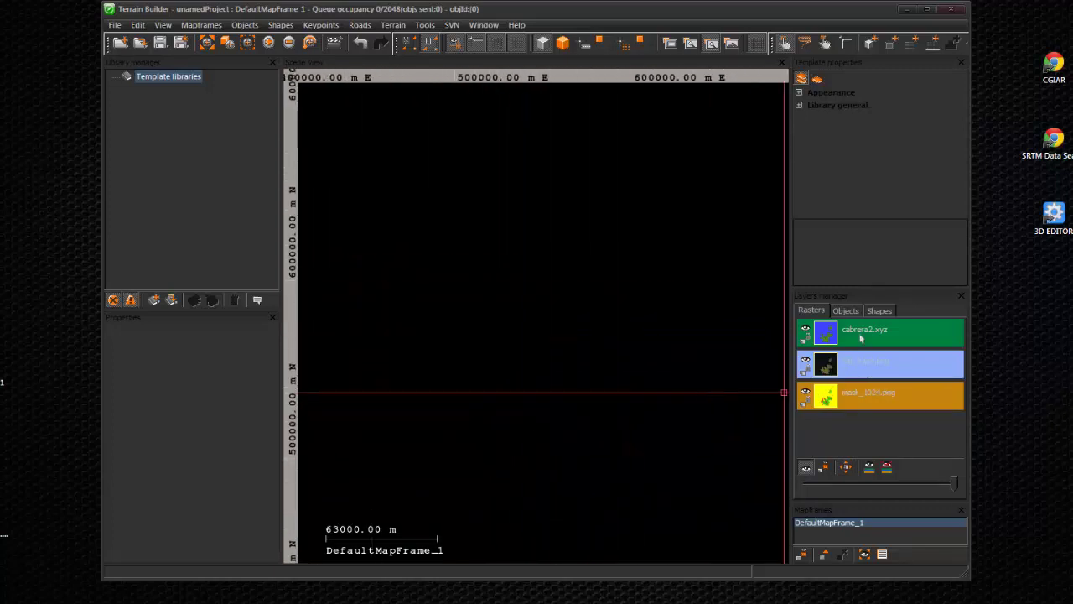
click(860, 337)
click(846, 467)
click(872, 395)
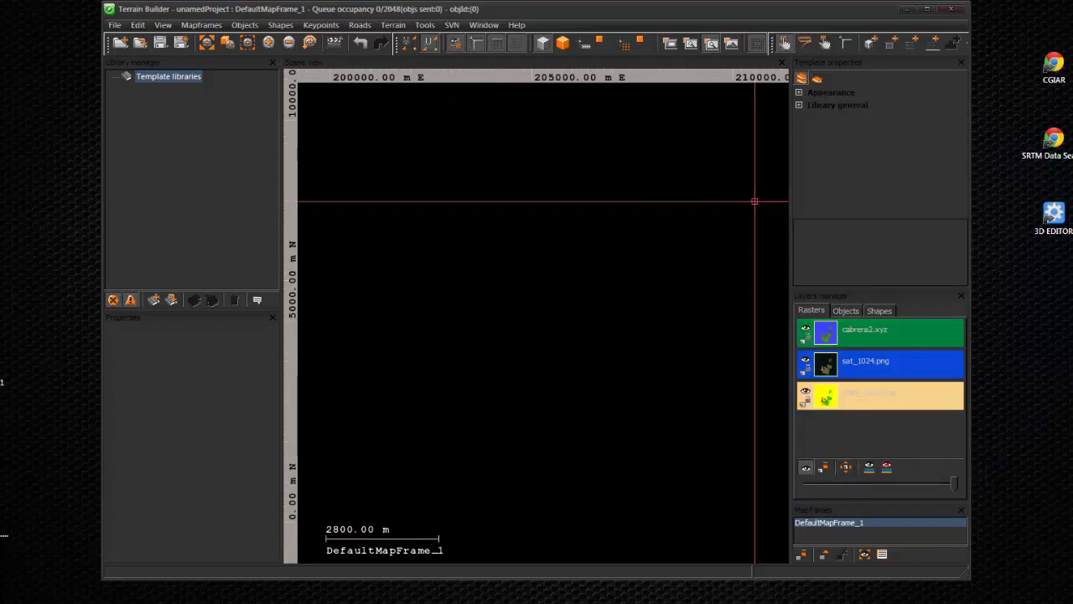
Toggle the terrain heightmap, satellite image and surface mask displays in turn to compare how the three layers align.
click(670, 43)
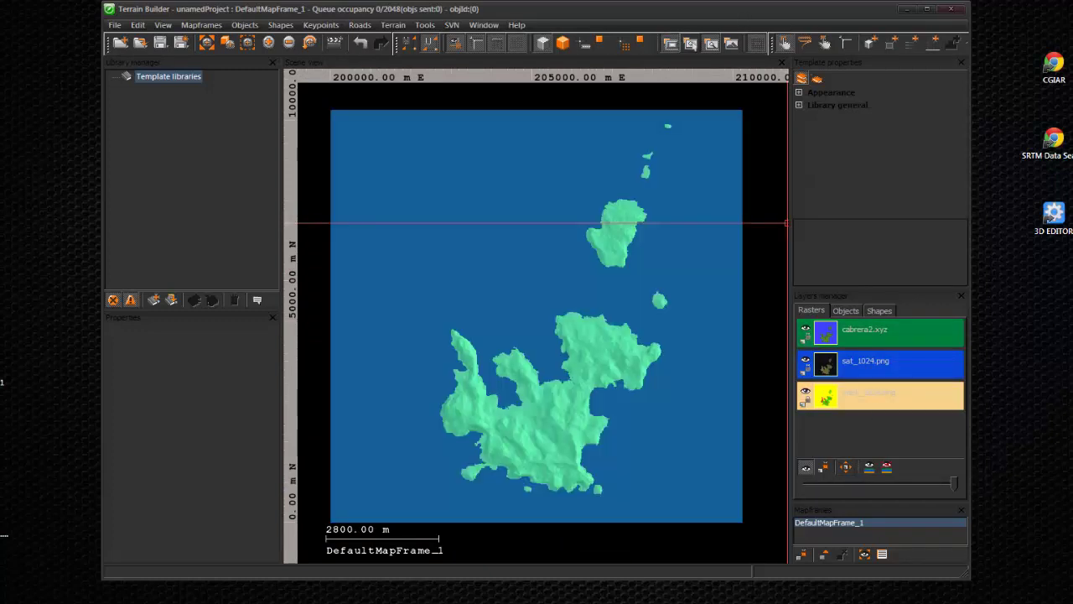
click(691, 43)
click(731, 43)
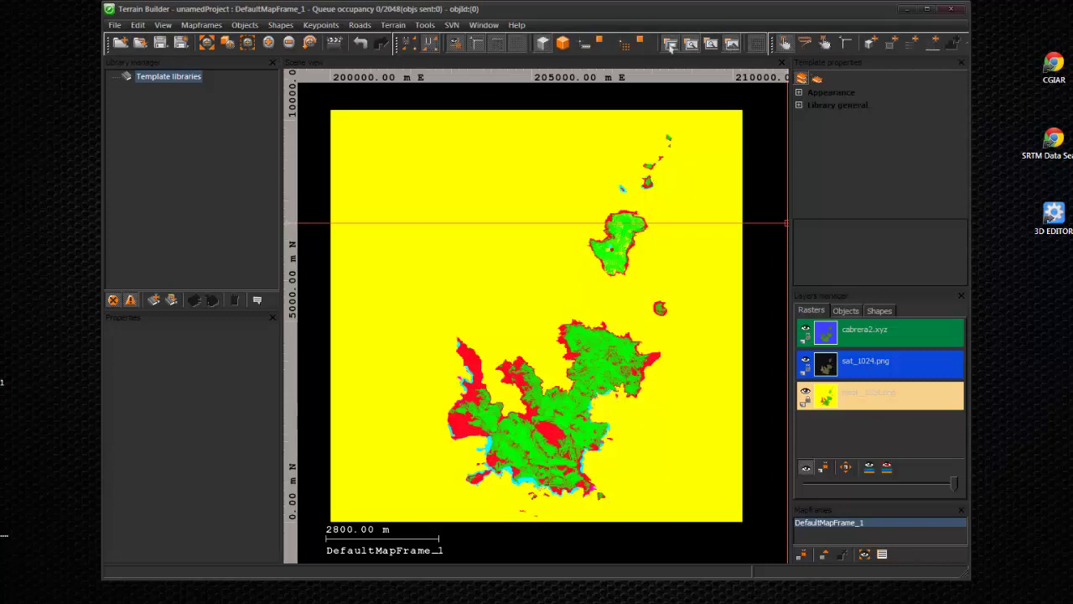
click(731, 43)
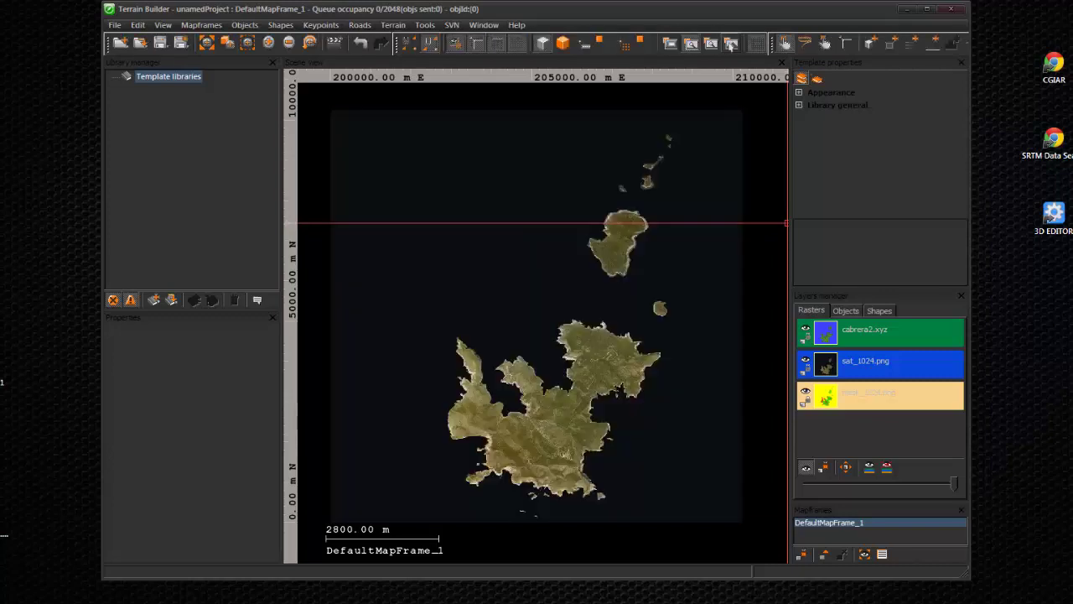
click(731, 43)
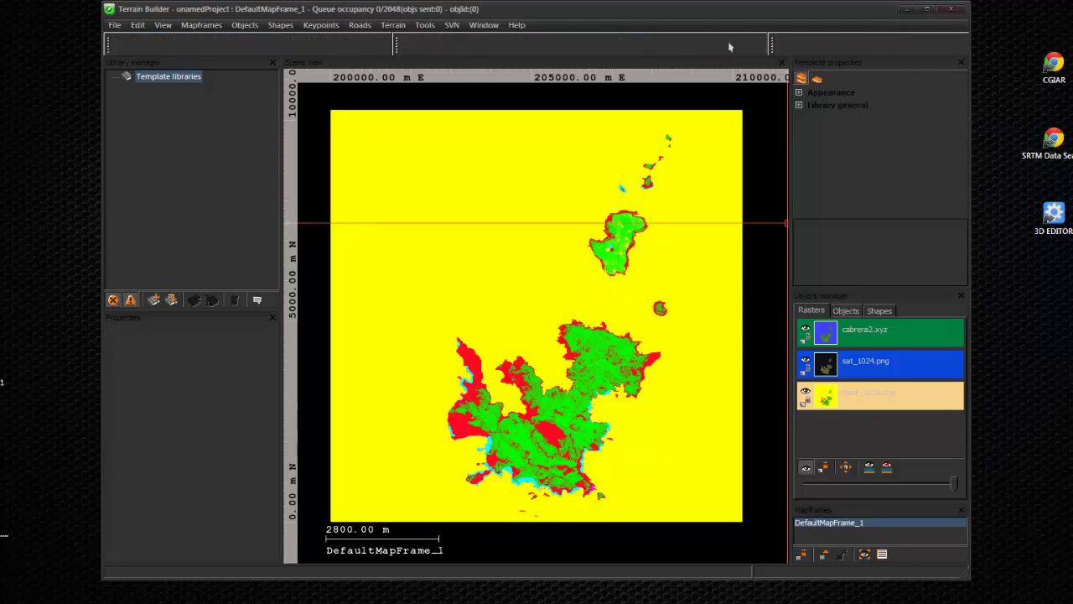
click(691, 42)
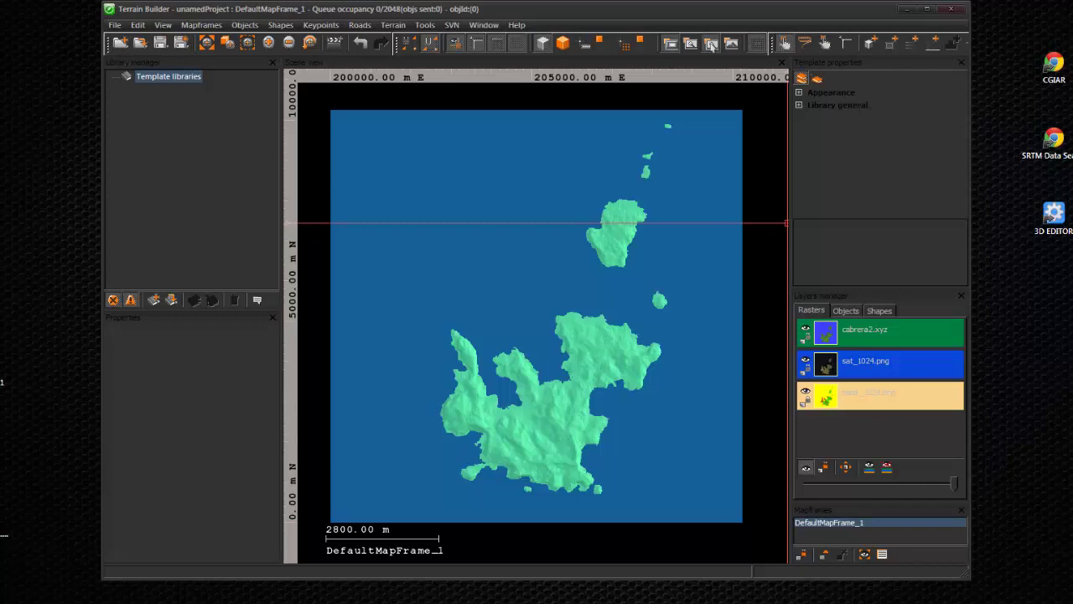
click(691, 44)
click(691, 44)
click(731, 43)
click(731, 44)
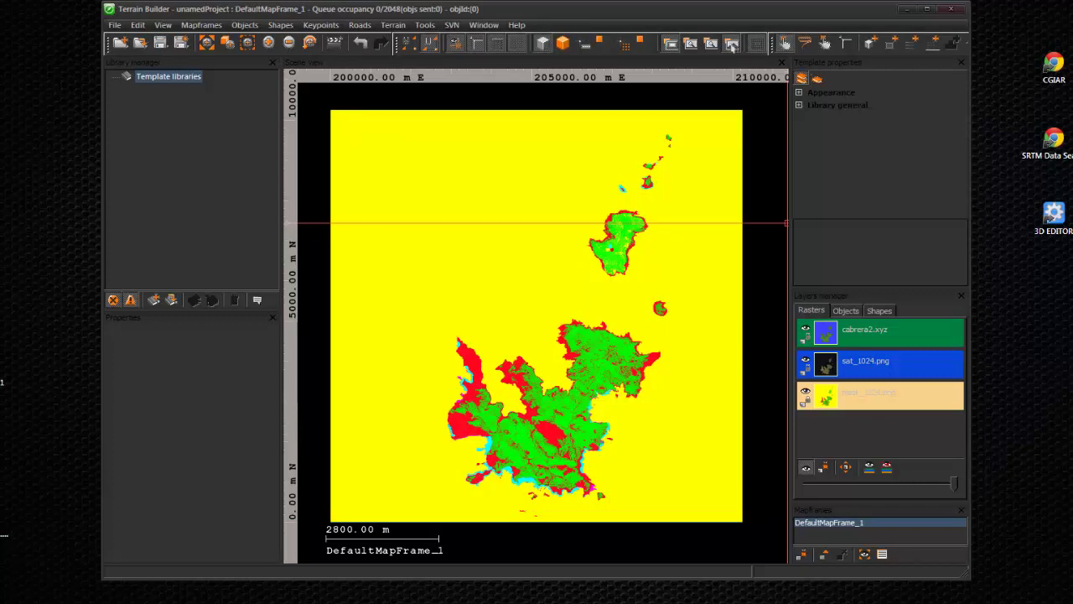
click(729, 48)
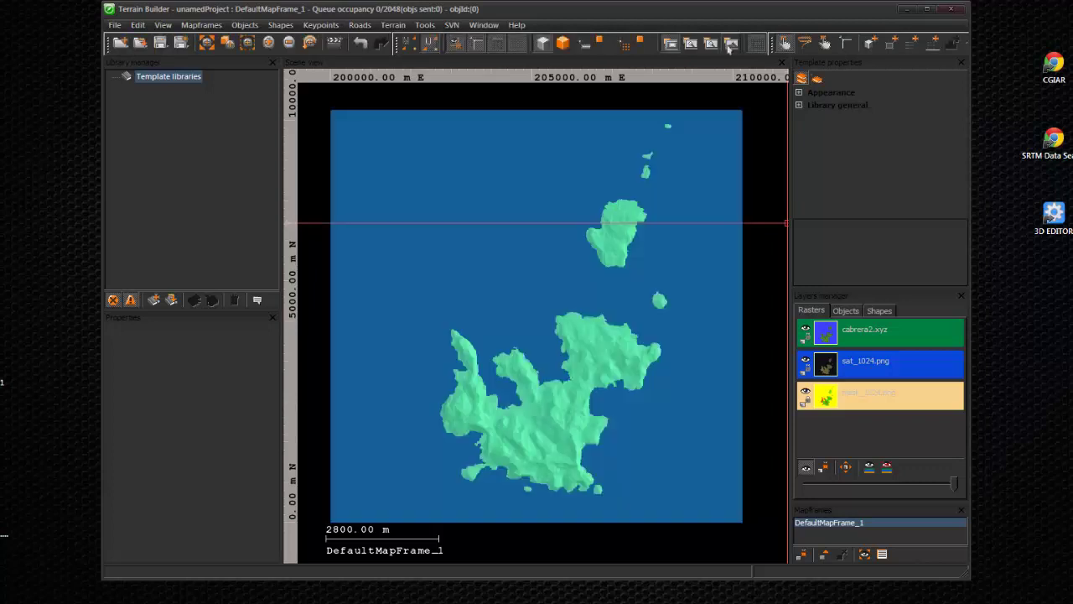
click(688, 45)
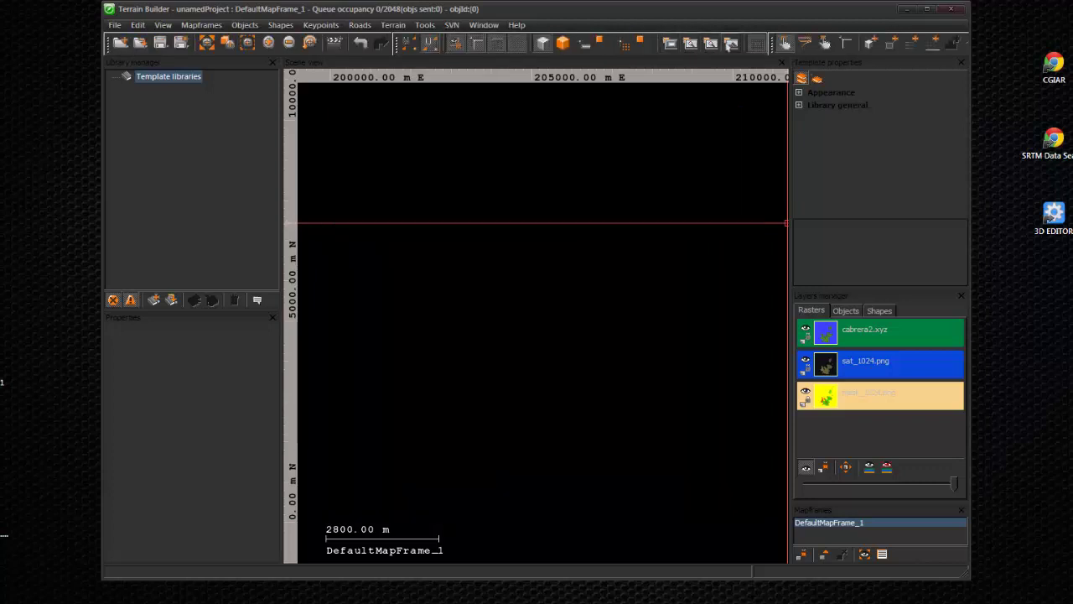
click(729, 44)
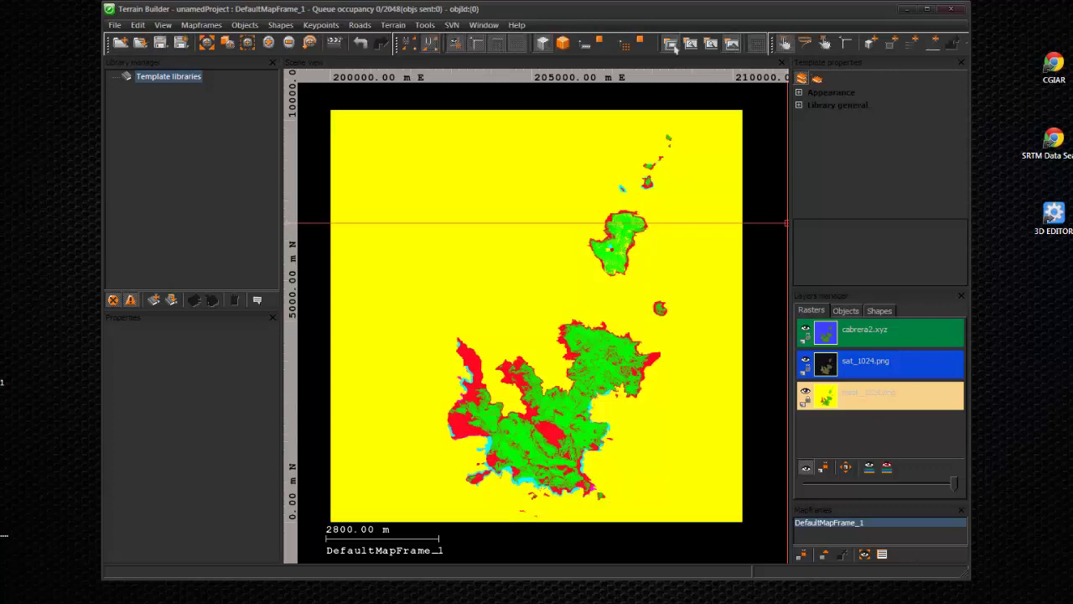
Turn on the display of the terrain heightmap and the satellite image.
click(162, 24)
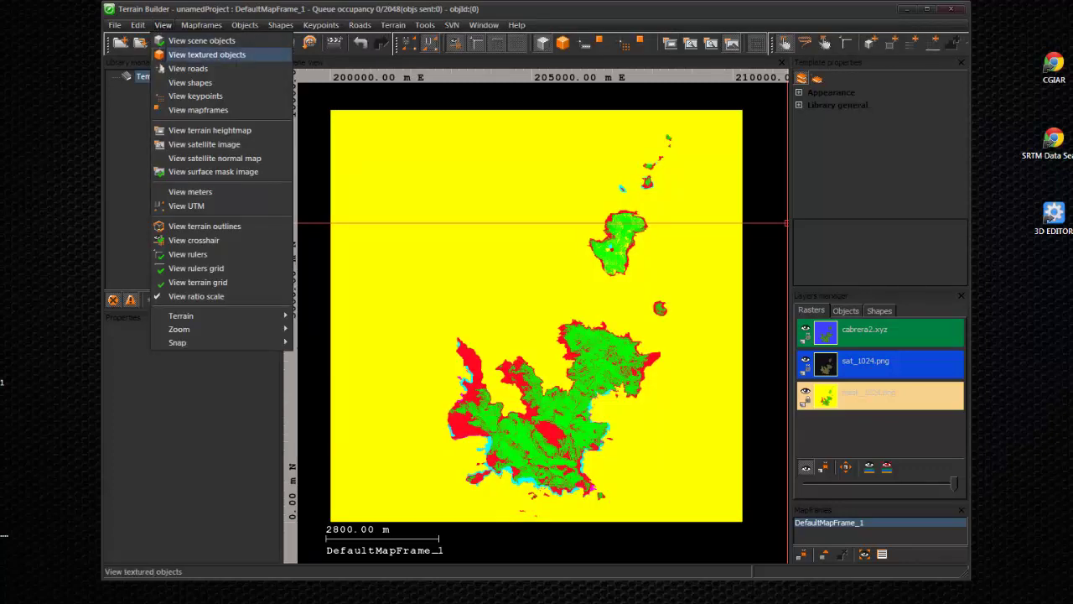
click(176, 130)
click(163, 24)
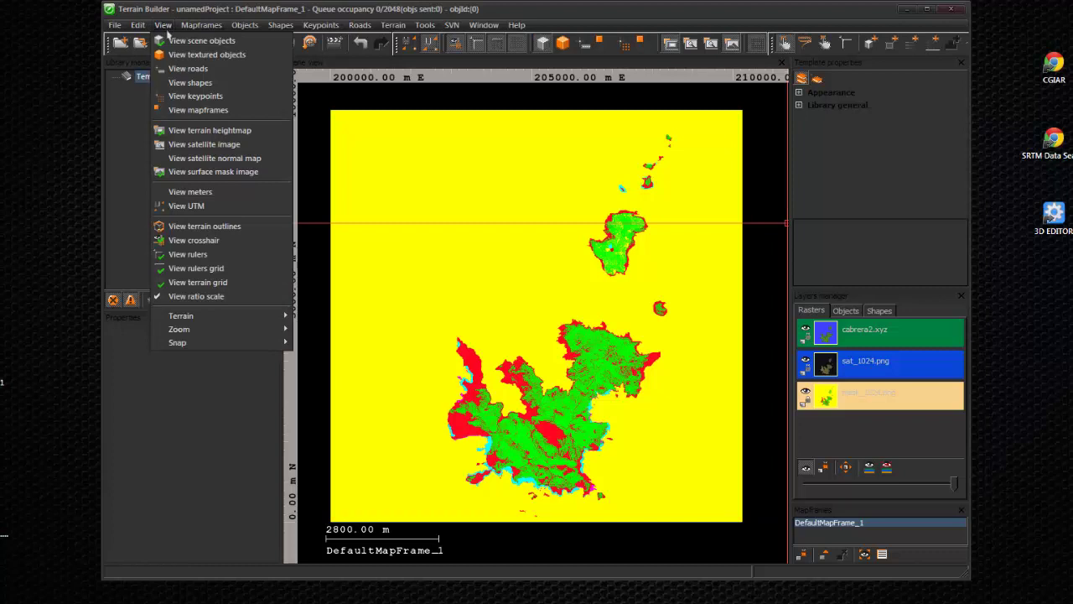
click(176, 143)
Move sat_1024.png below mask_1024.png in the raster order to view the satellite image, and restore the original order with mask_1024.png last.
drag(842, 378, 843, 392)
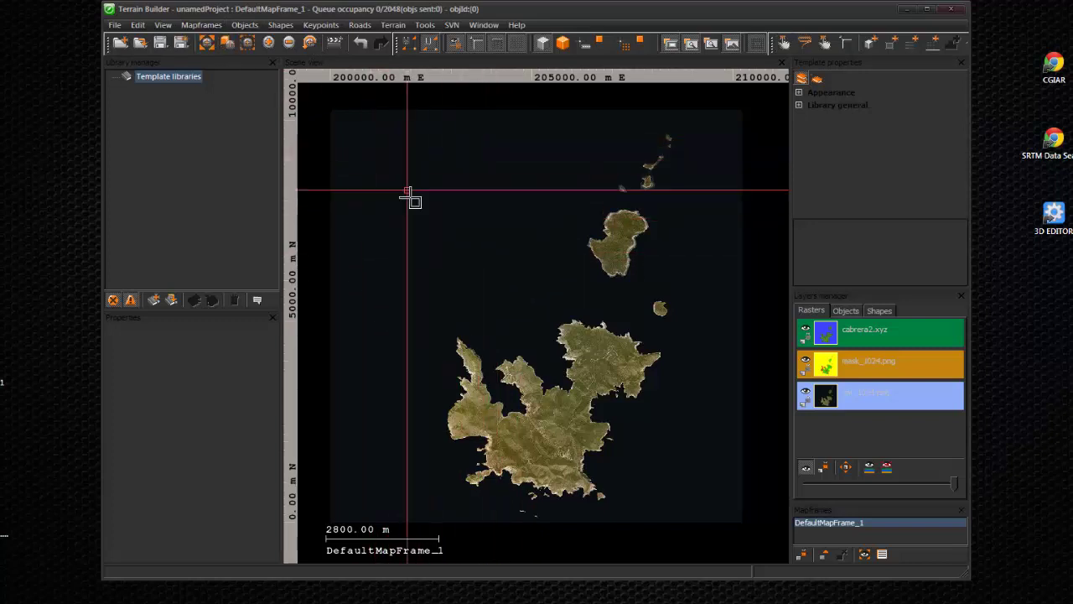
scroll(409, 198, up, 1)
scroll(408, 197, down, 2)
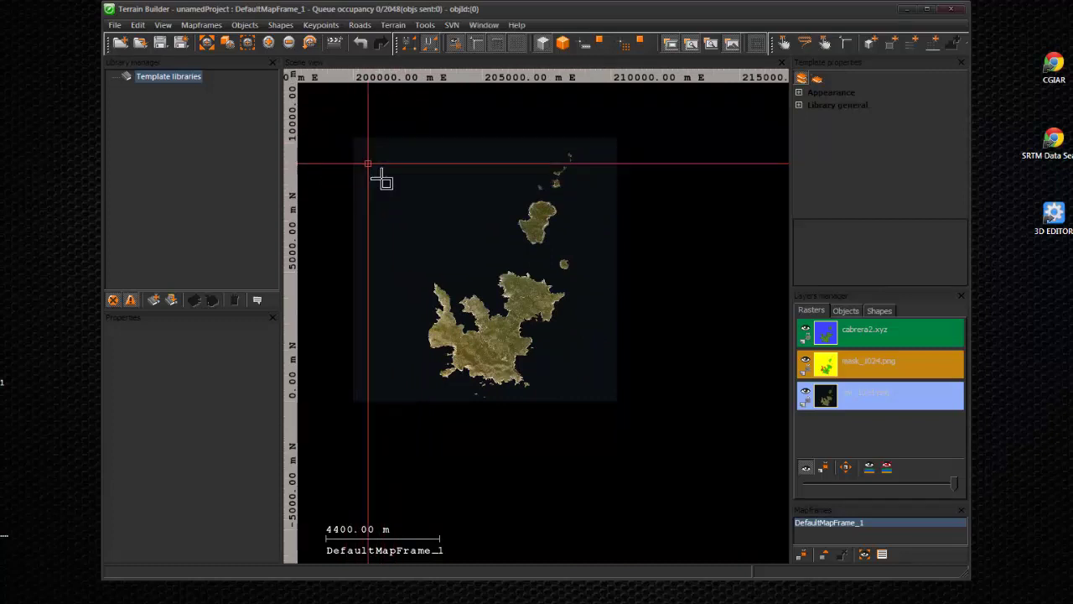
scroll(360, 149, up, 1)
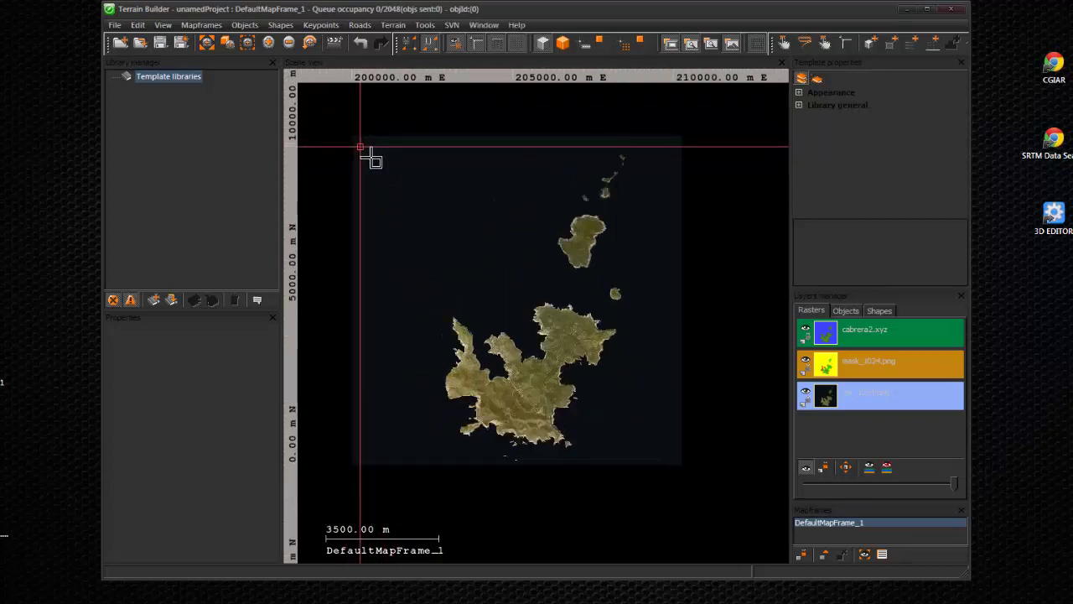
drag(847, 392, 849, 362)
click(855, 400)
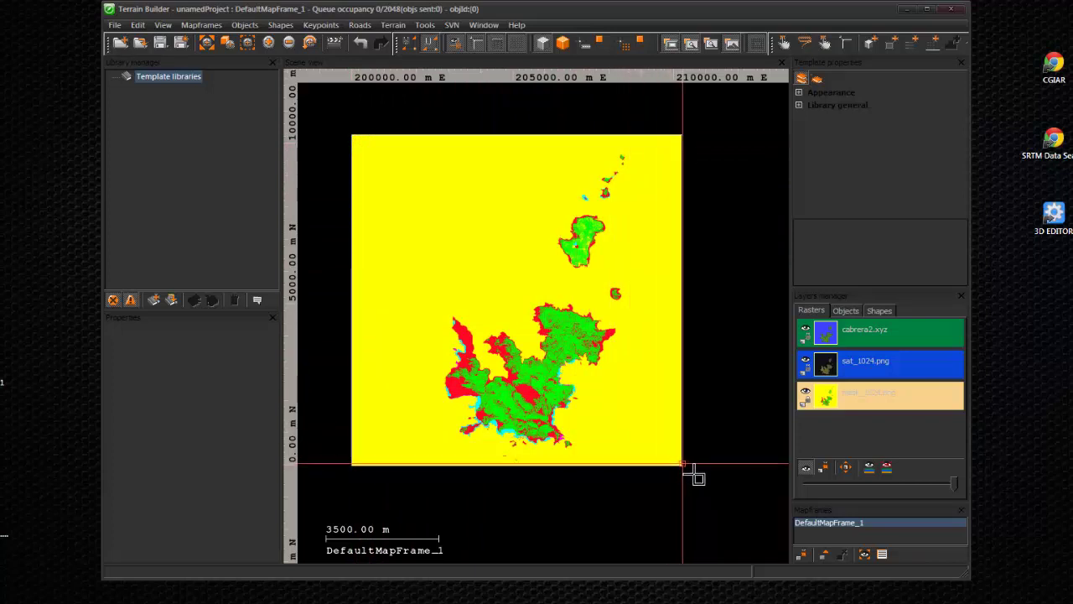
Finish drawing a new mapframe over the full extent of the raster images and name it kabrera.
drag(681, 462, 681, 465)
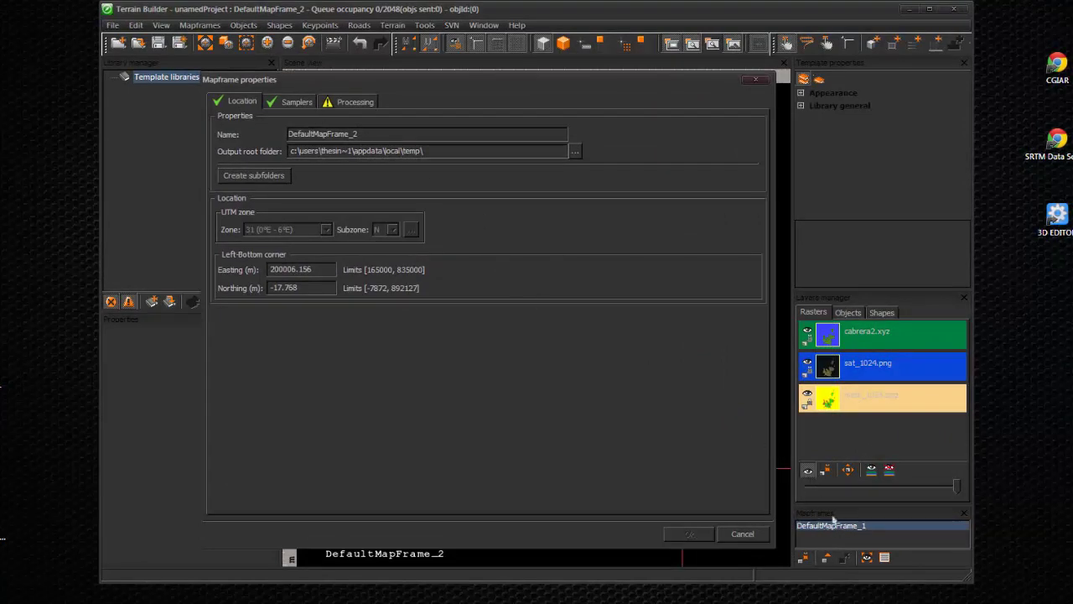
drag(376, 137, 256, 134)
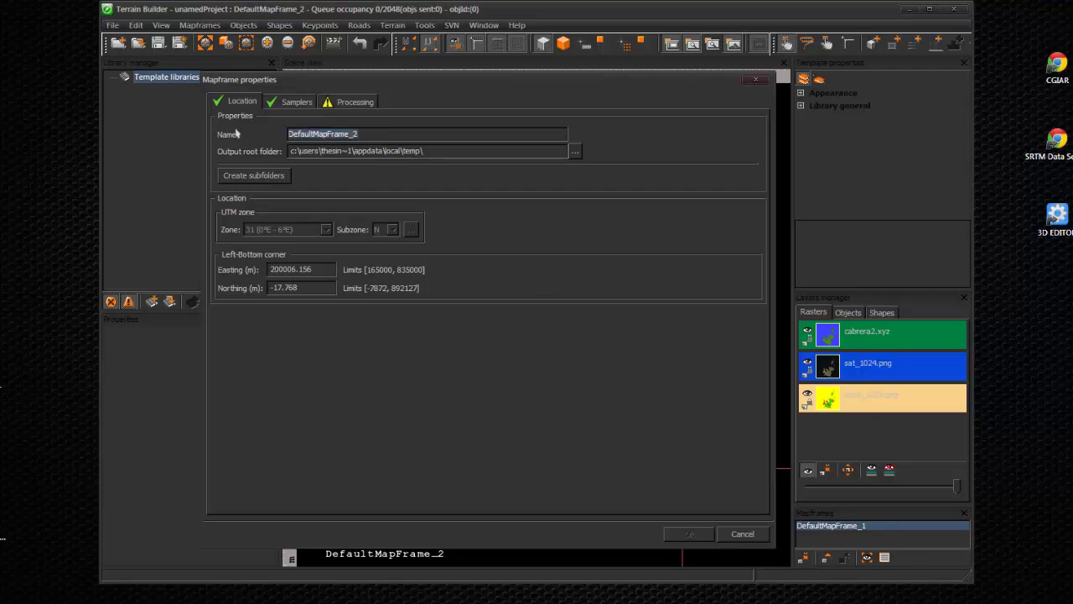
key(BackSpace)
text(kabrera)
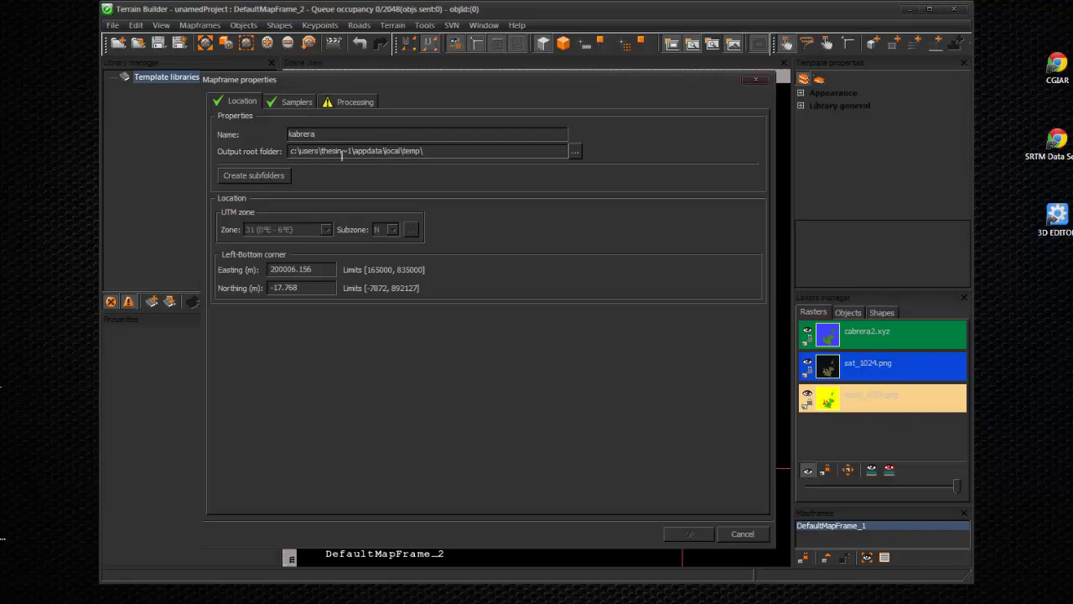
Browse for the mapframe's output root folder and expand the sing folder on drive P.
drag(299, 156, 438, 163)
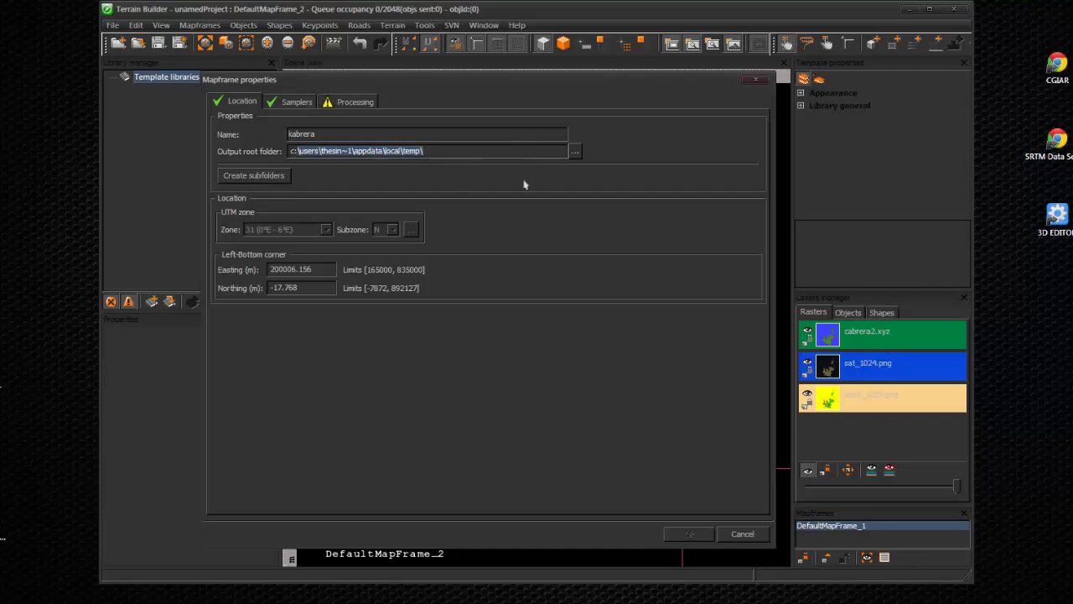
click(576, 156)
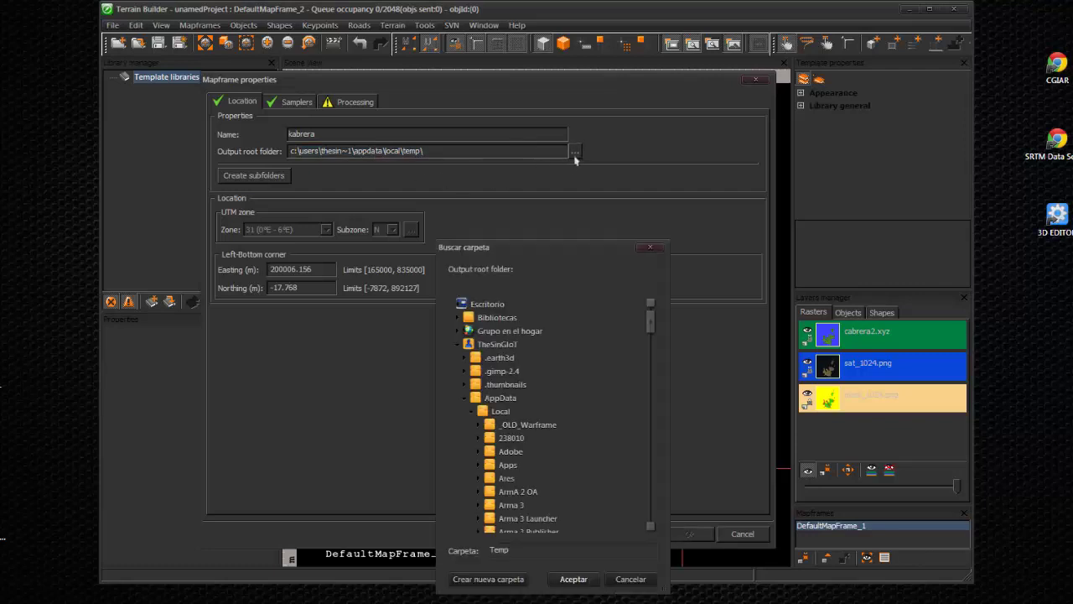
click(464, 398)
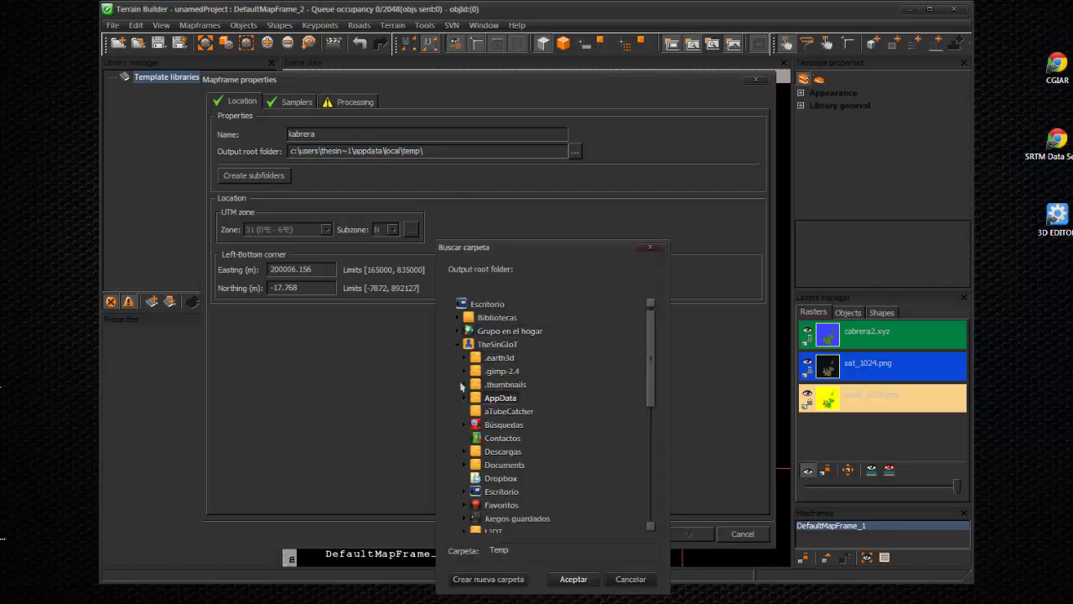
click(458, 345)
click(459, 357)
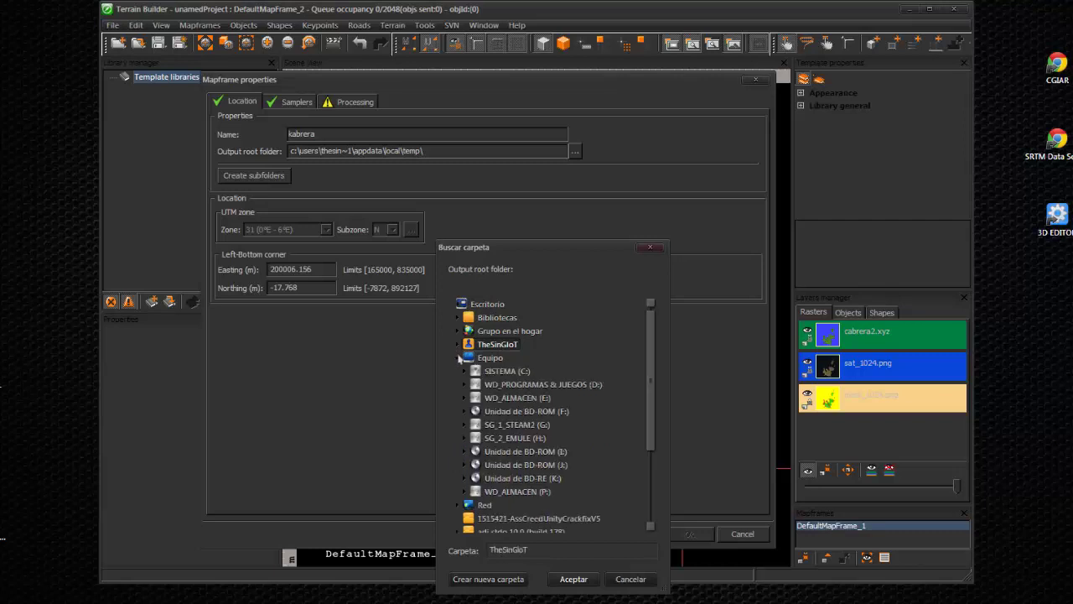
scroll(652, 411, down, 2)
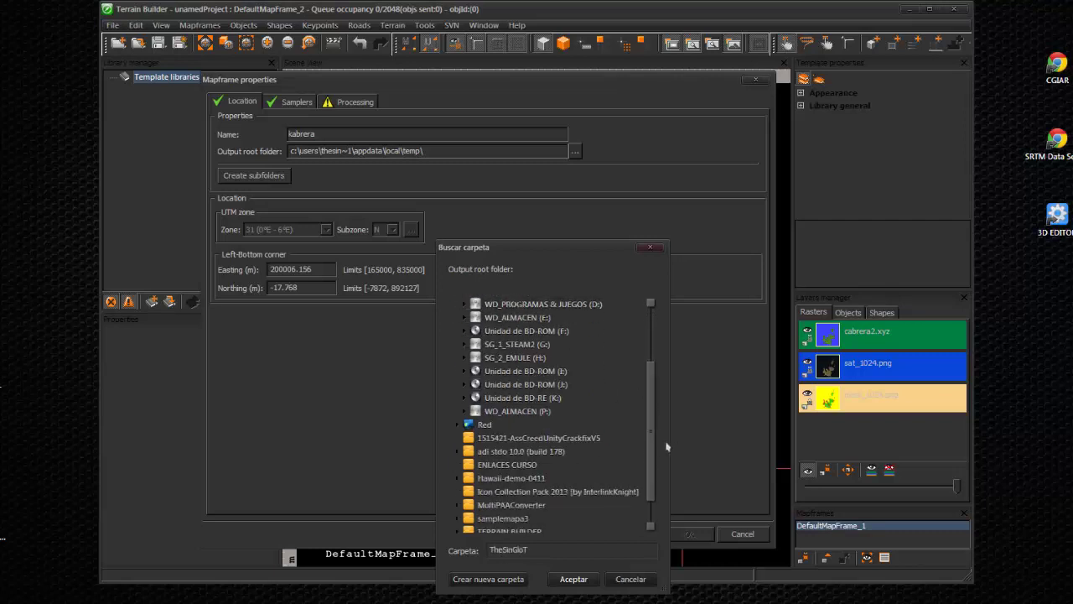
click(464, 410)
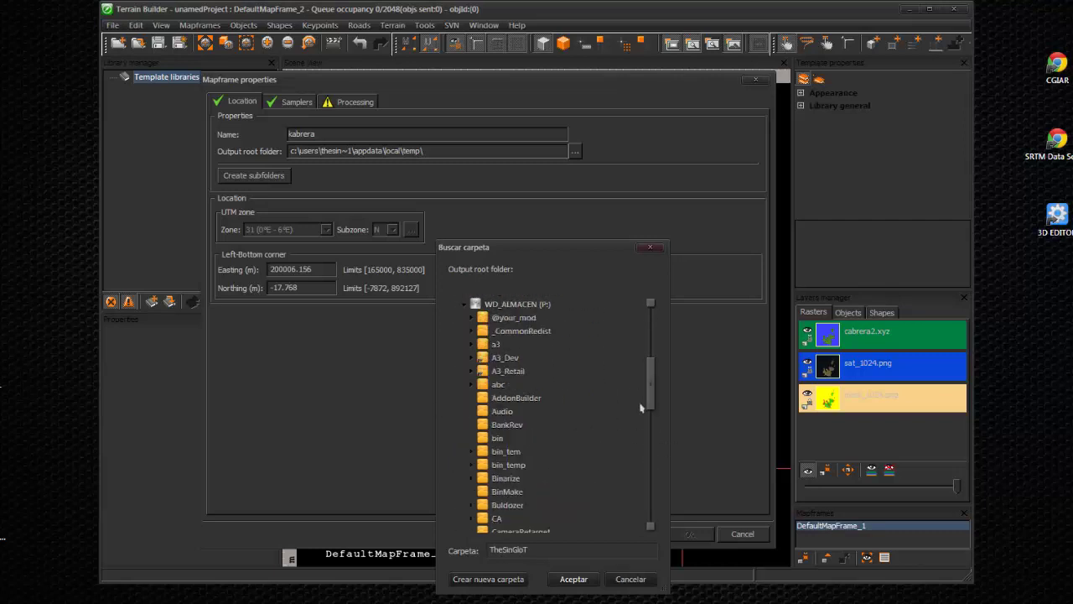
scroll(656, 414, down, 2)
drag(656, 413, 660, 485)
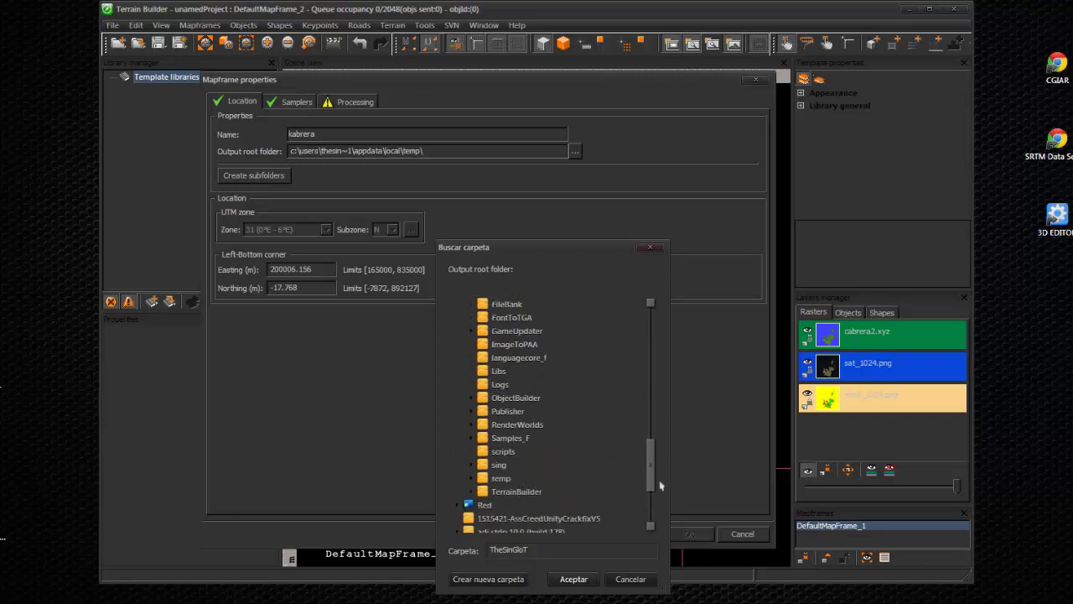
click(472, 466)
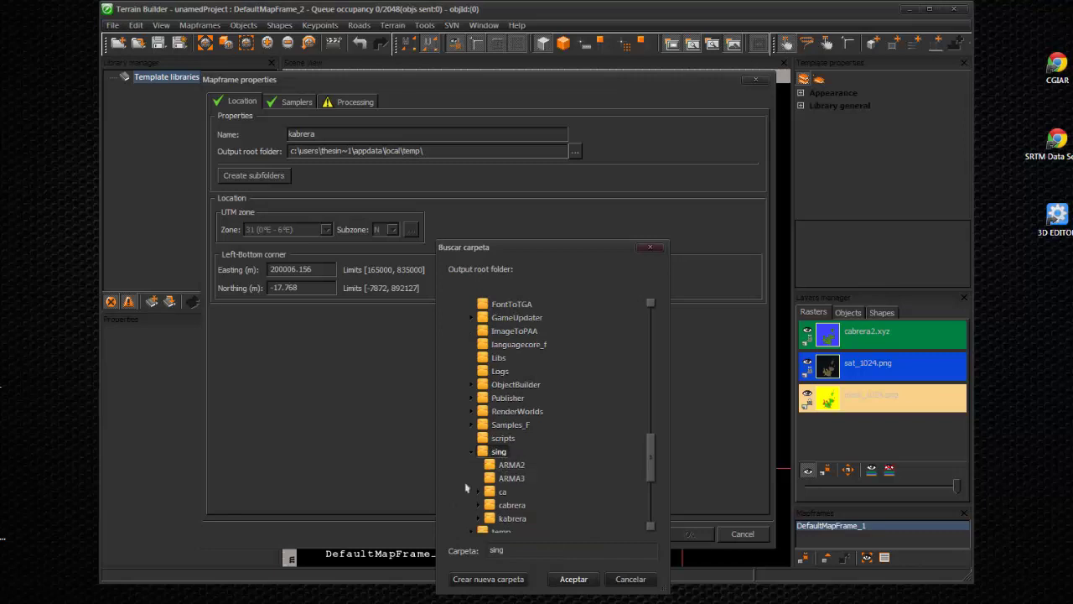
click(494, 579)
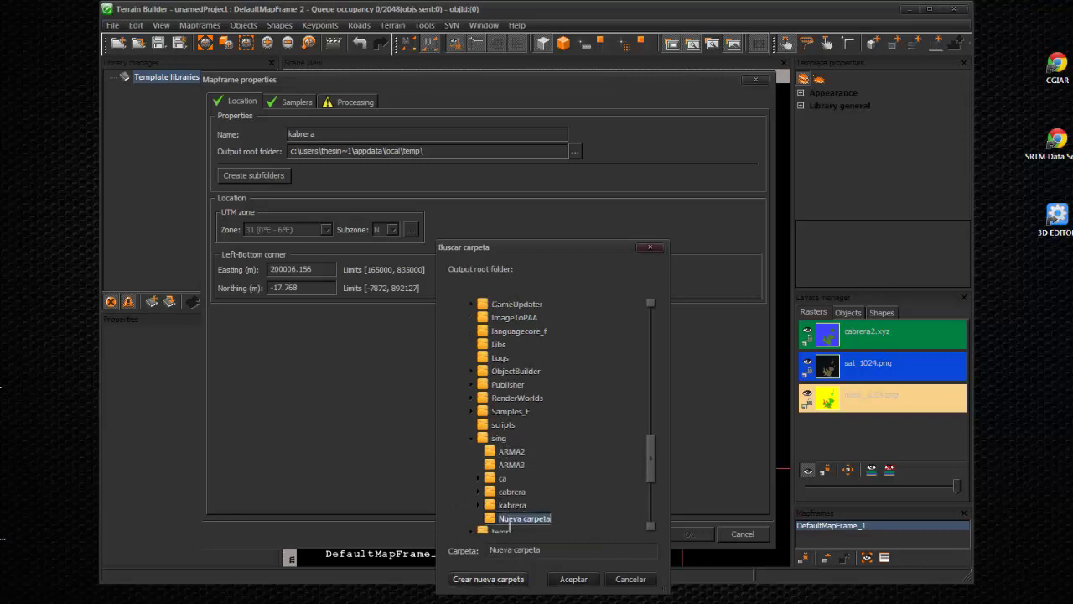
right_click(509, 525)
key(Escape)
right_click(532, 524)
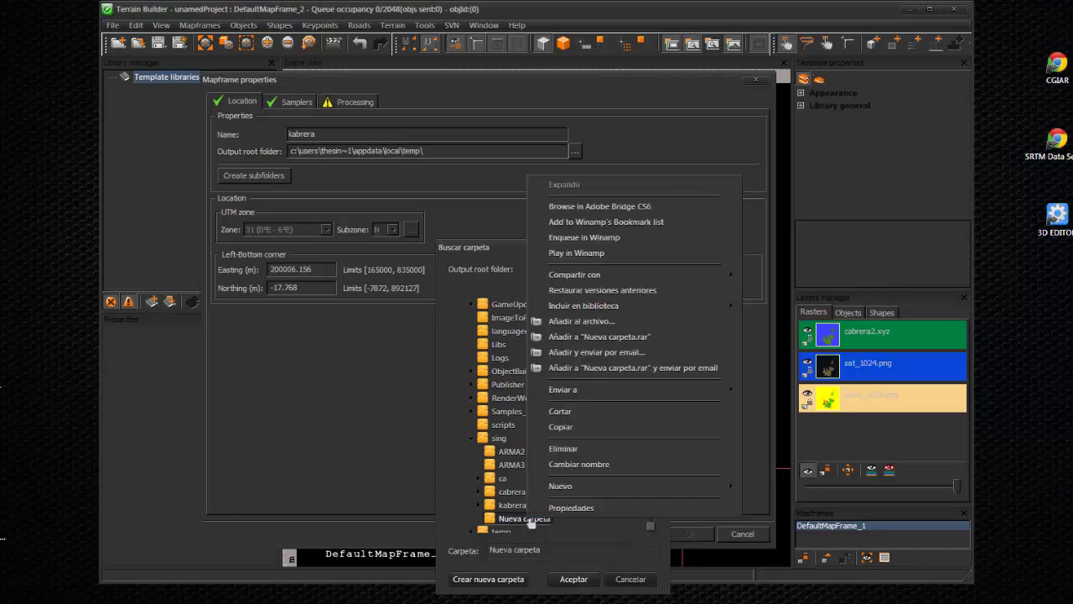
click(577, 453)
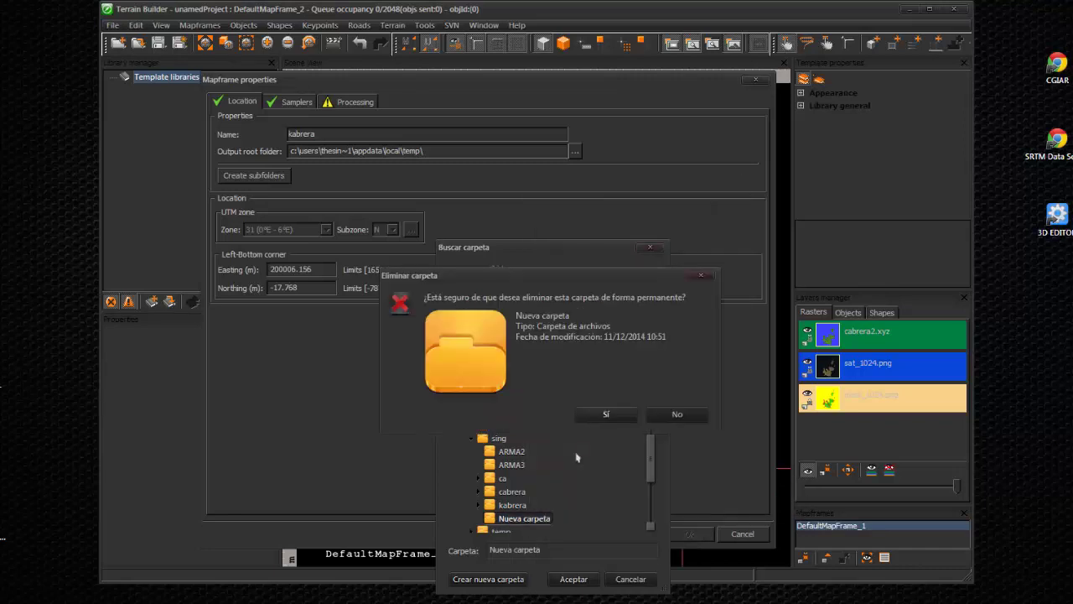
click(606, 416)
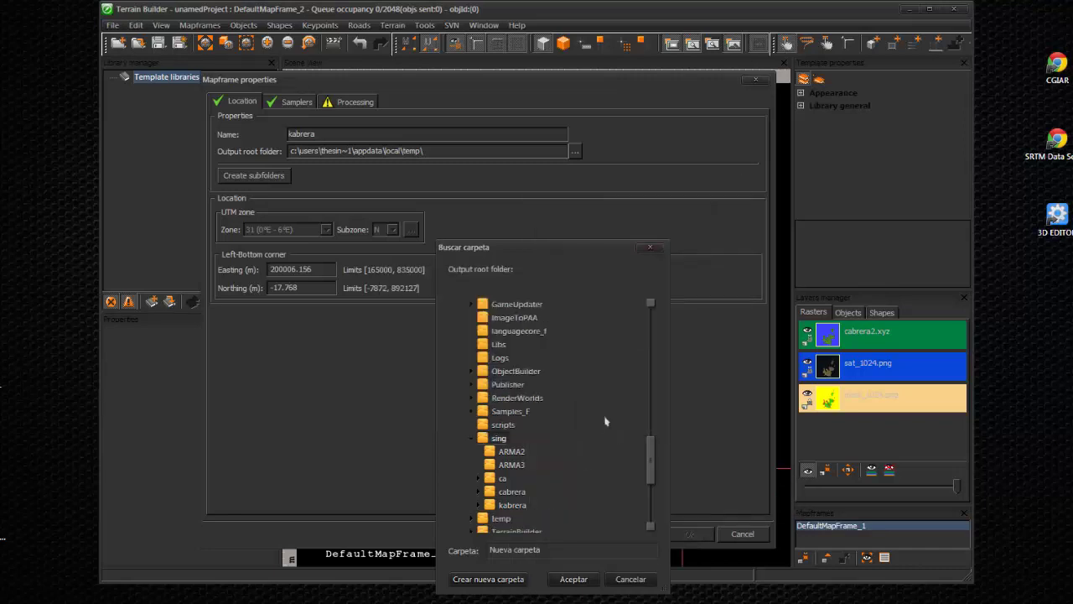
Choose the existing kabrera folder inside sing as the mapframe's output root folder.
double_click(511, 507)
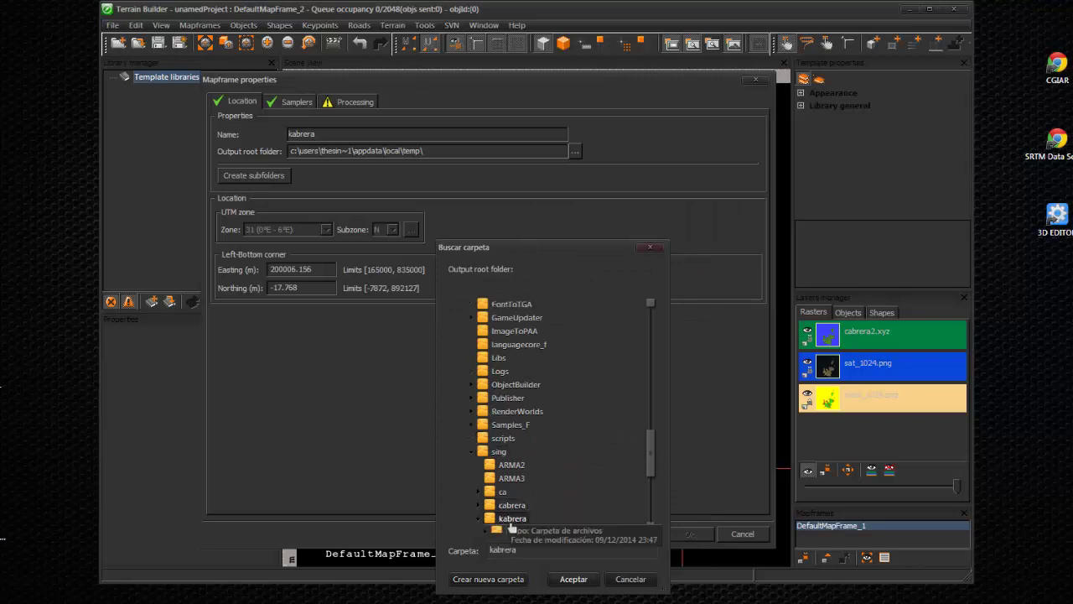
click(570, 580)
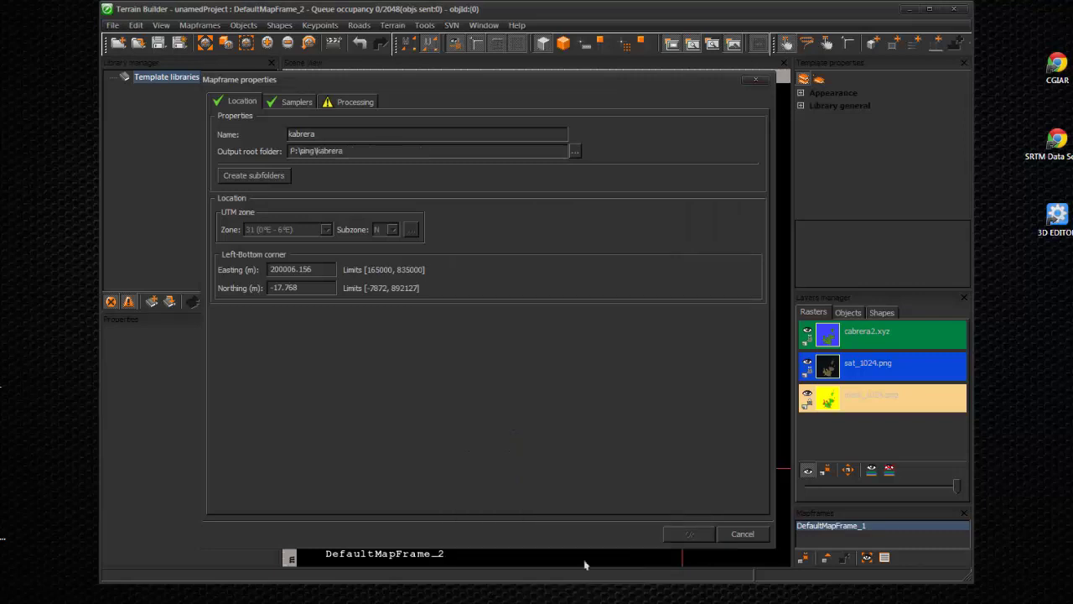
Set the mapframe's left-bottom corner to easting 200000 and northing 0, and create the subfolders in the output root folder.
click(292, 276)
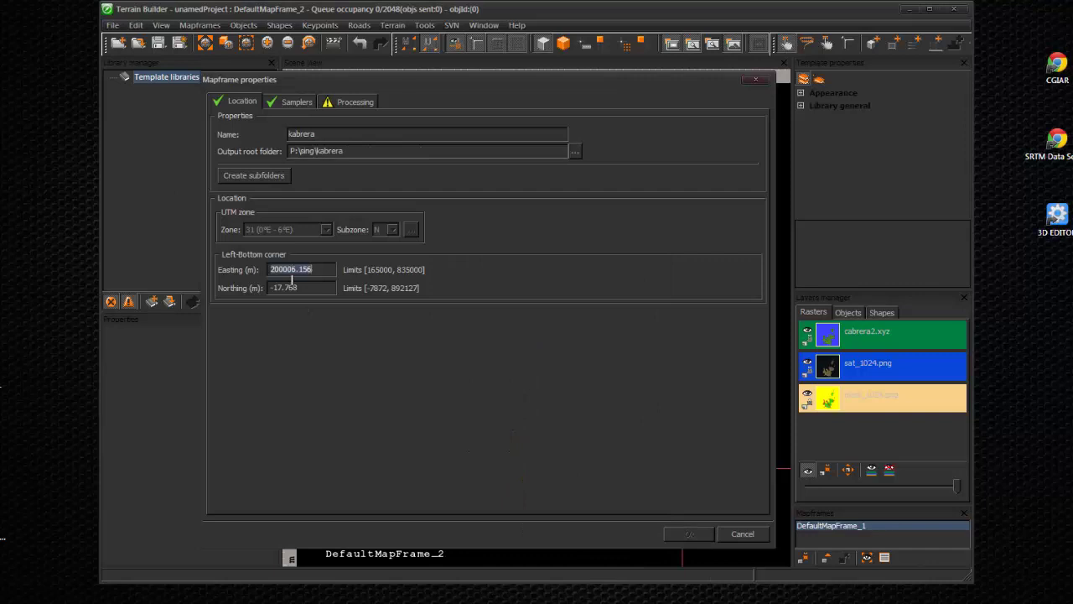
key(BackSpace)
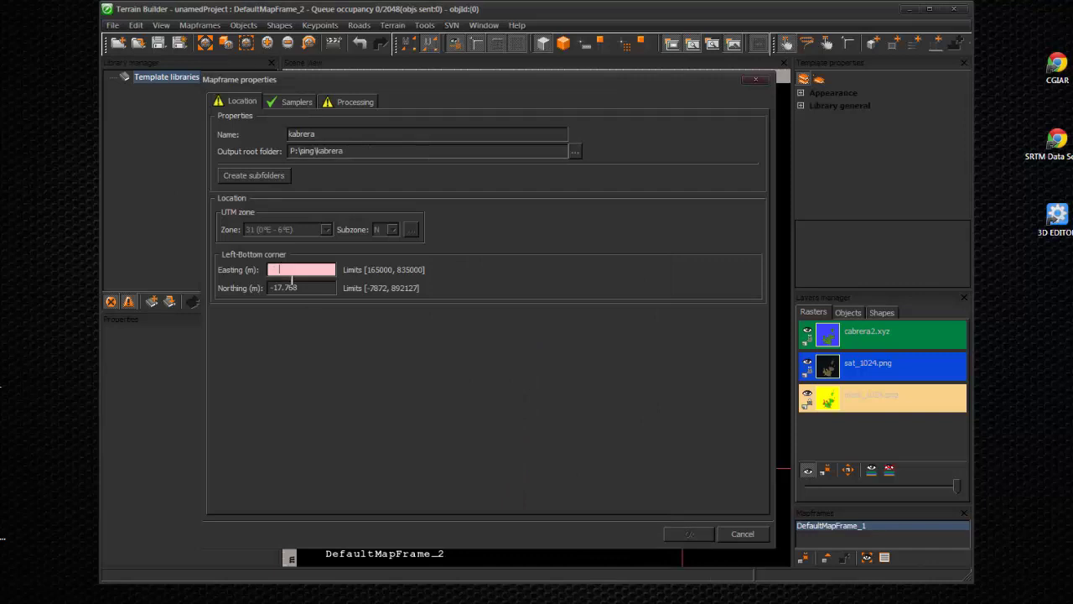
text(200000)
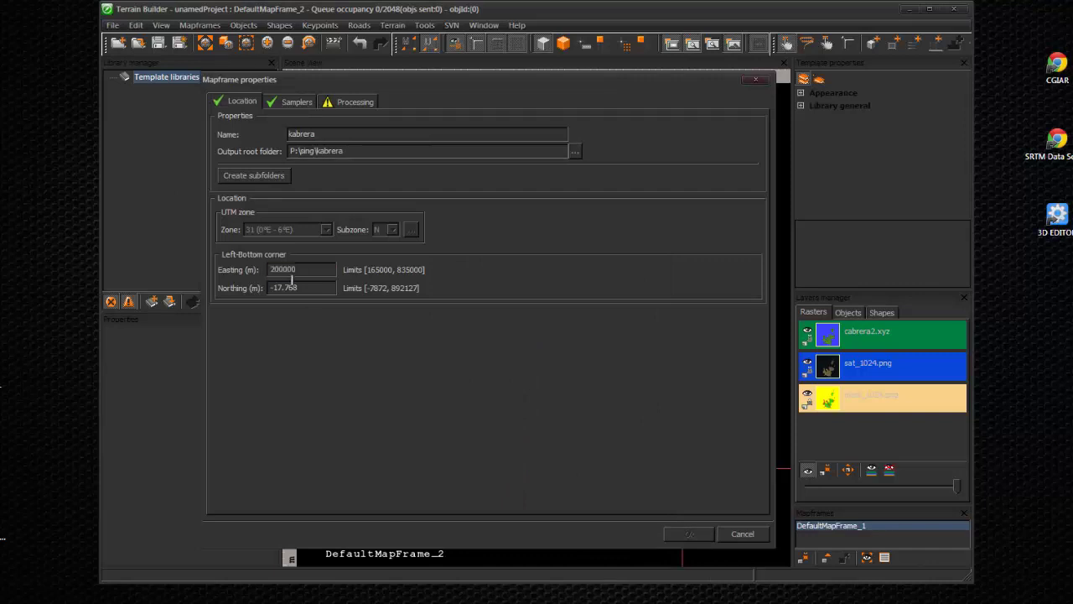
click(292, 283)
text(0)
click(261, 178)
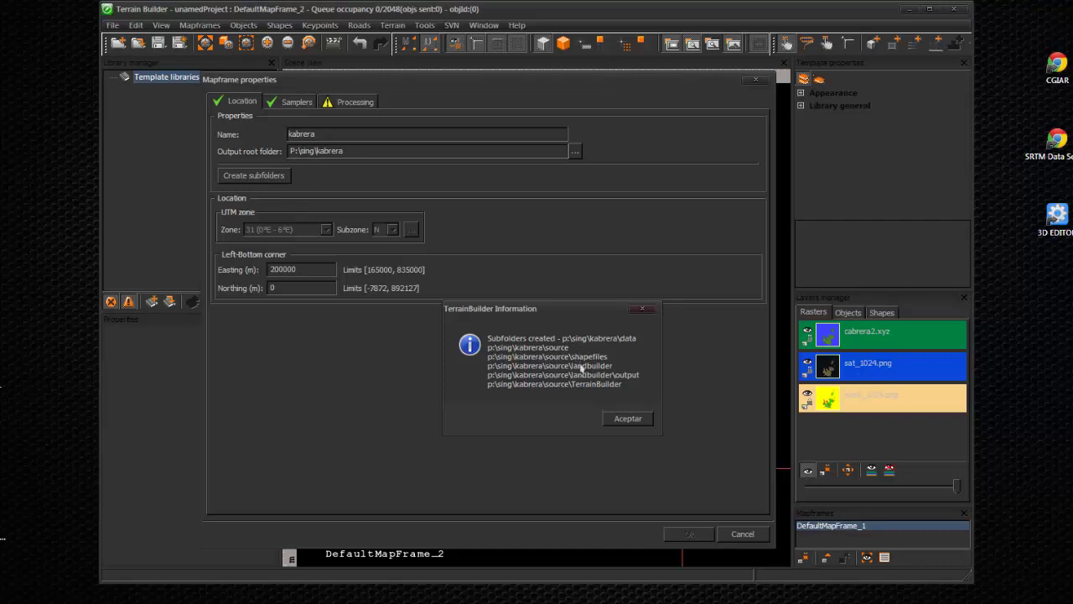
click(627, 419)
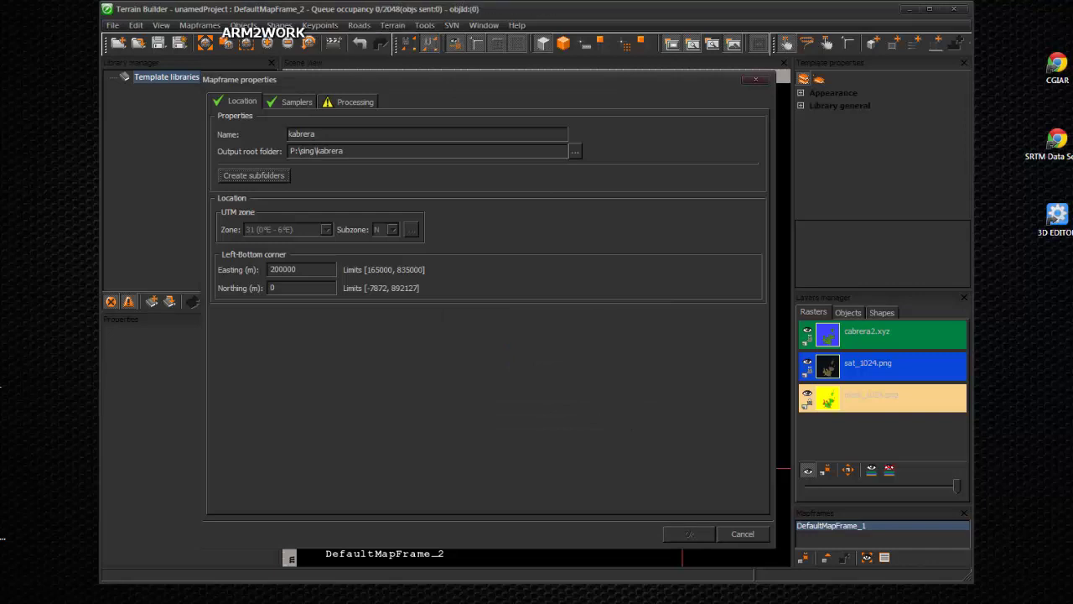
Switch to Windows Explorer and examine the contents of the data and source folders in P:\sing\kabrera.
click(242, 33)
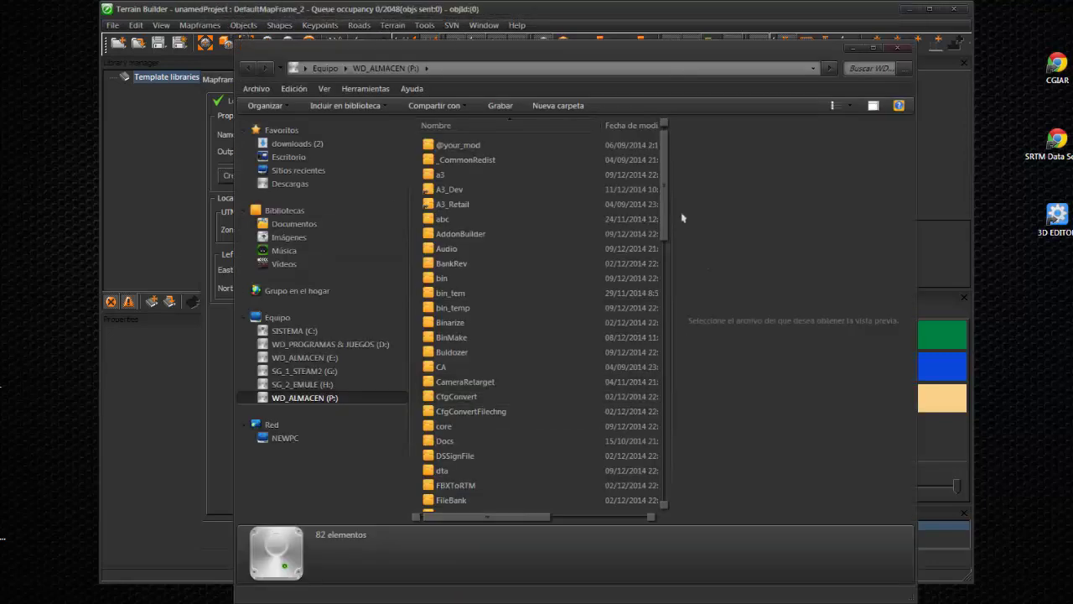
drag(666, 210, 654, 319)
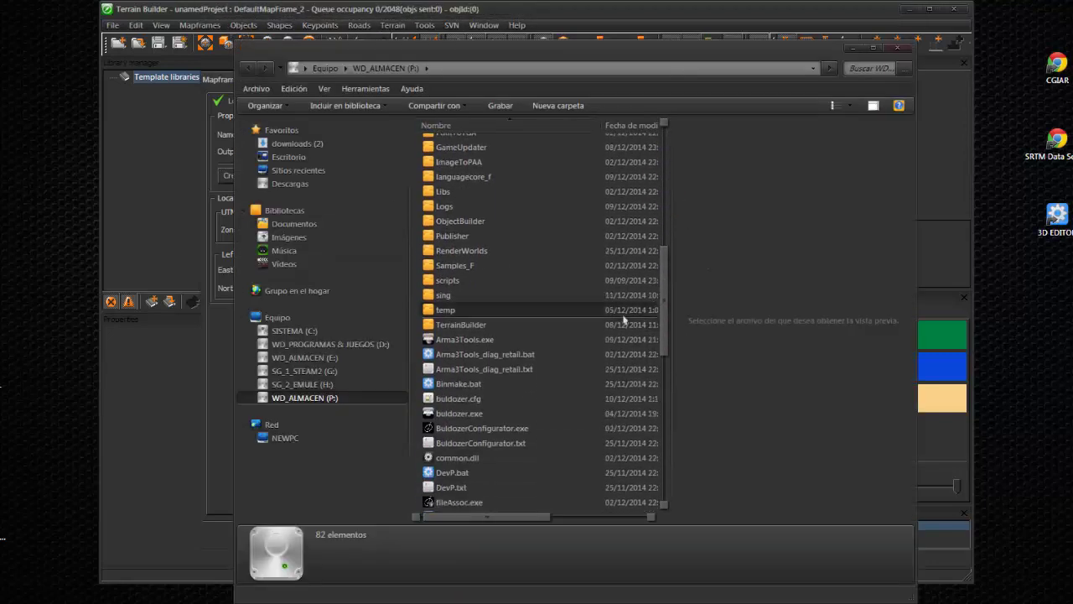
double_click(439, 298)
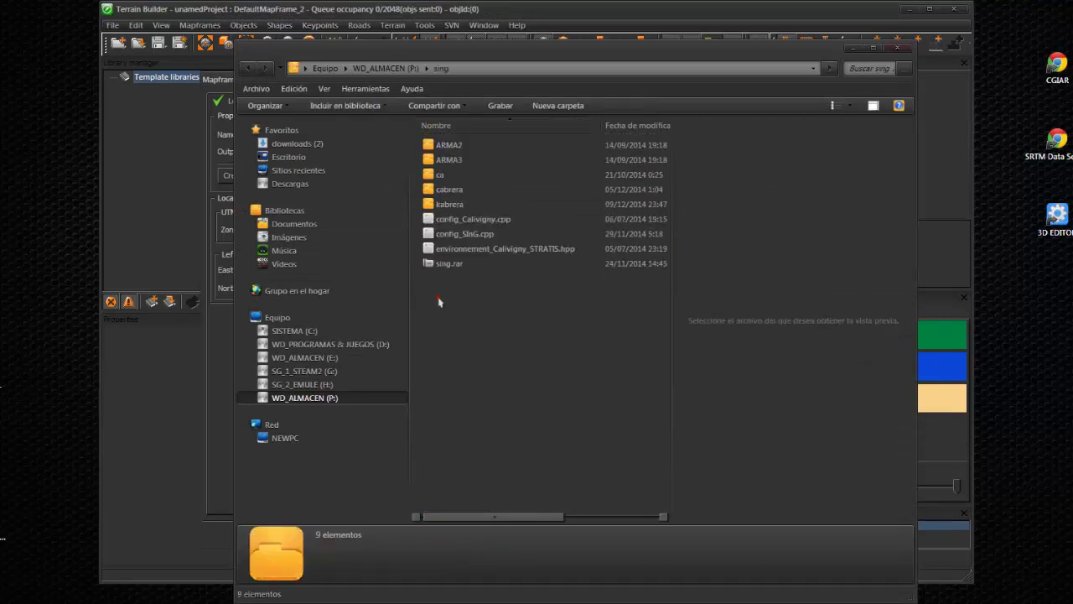
double_click(448, 204)
double_click(444, 146)
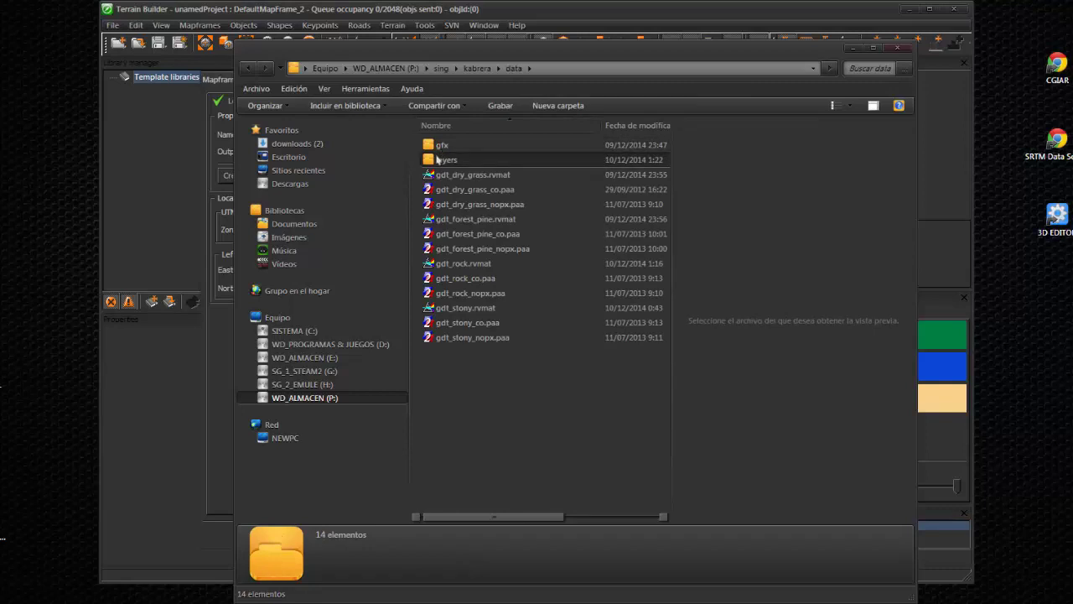
key(BackSpace)
click(434, 160)
double_click(434, 159)
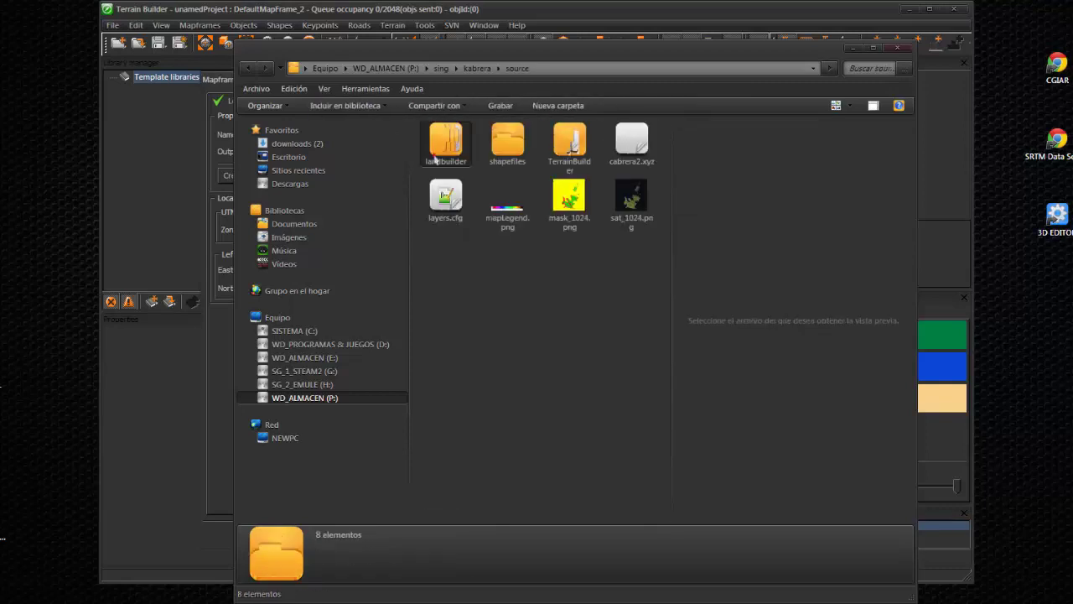
key(BackSpace)
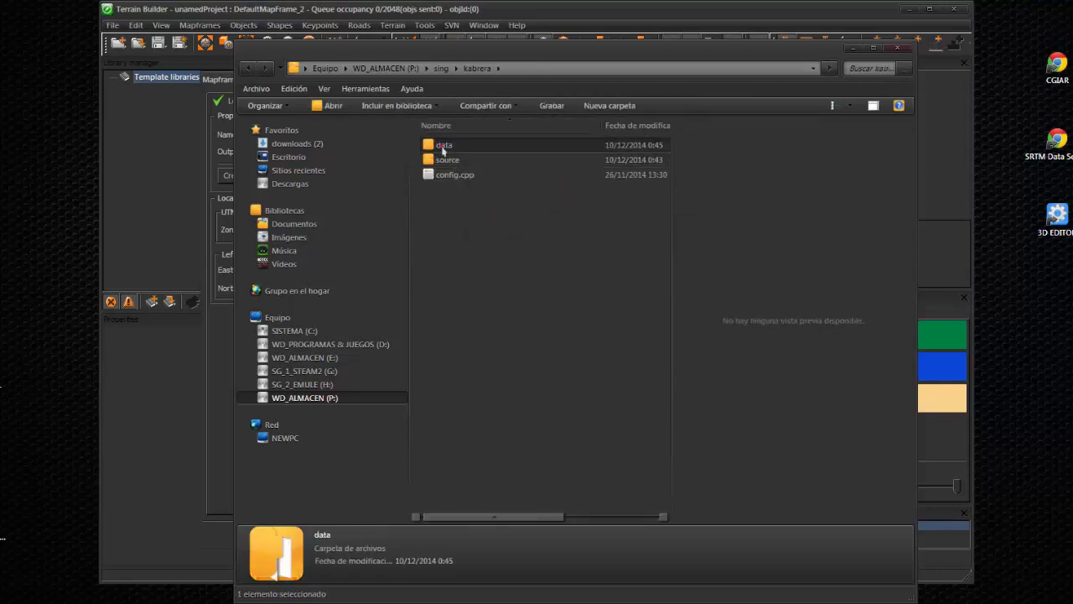
double_click(446, 145)
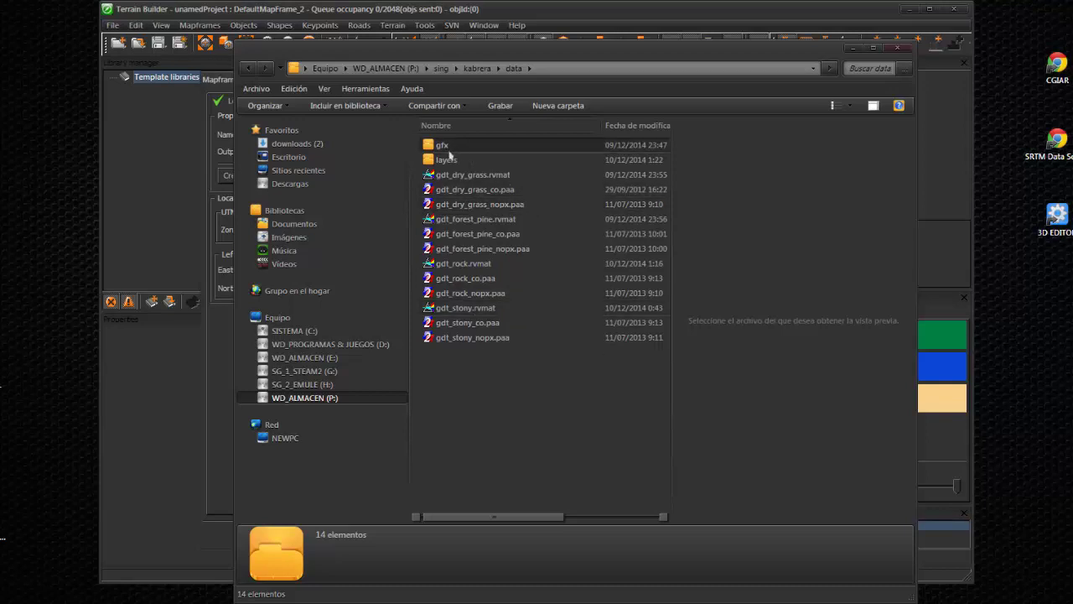
key(BackSpace)
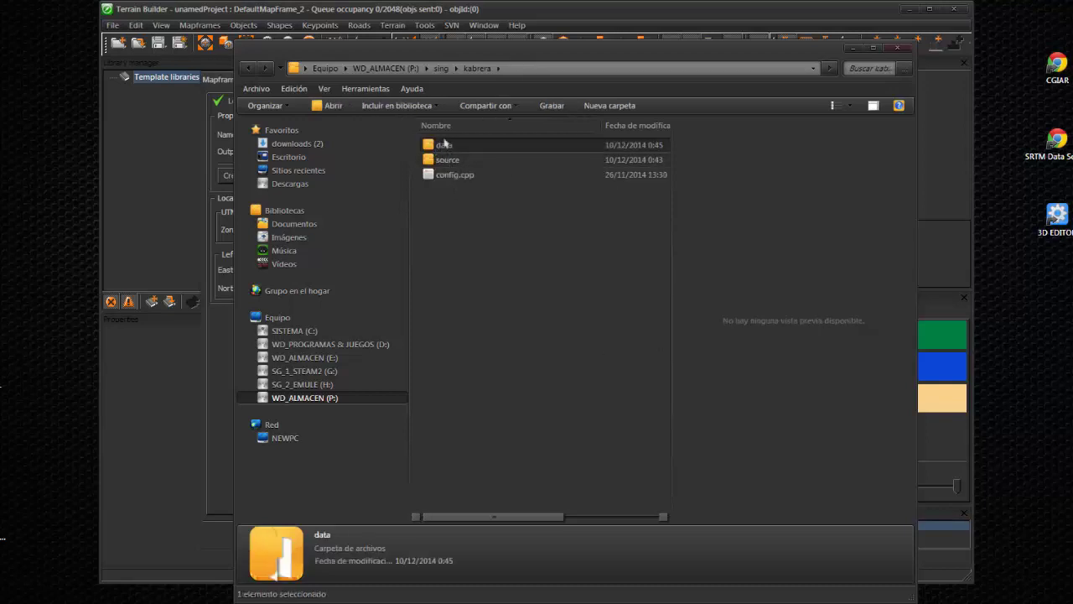
double_click(448, 160)
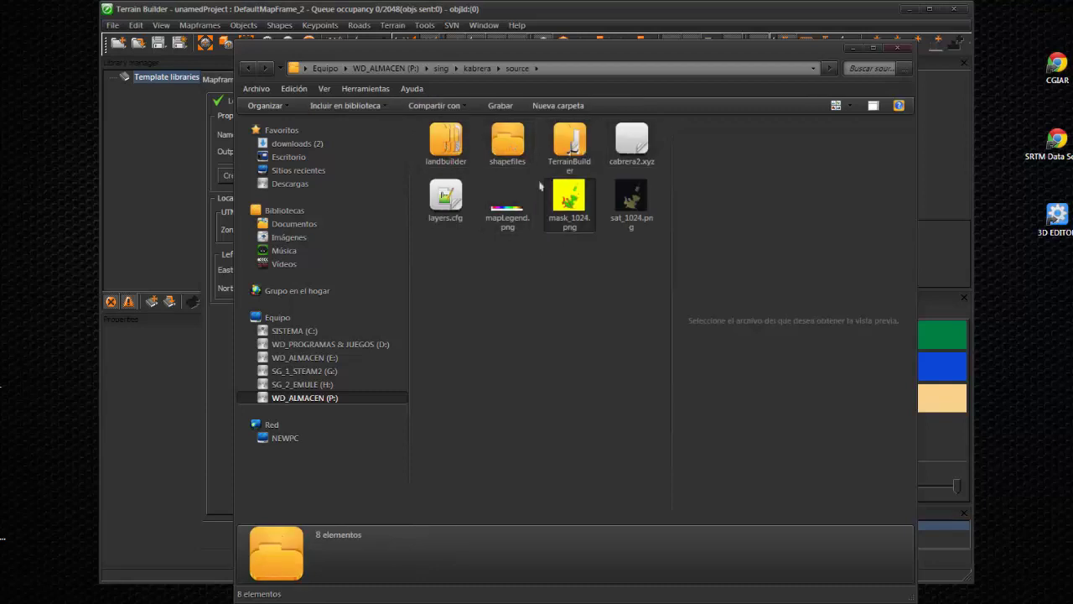
key(BackSpace)
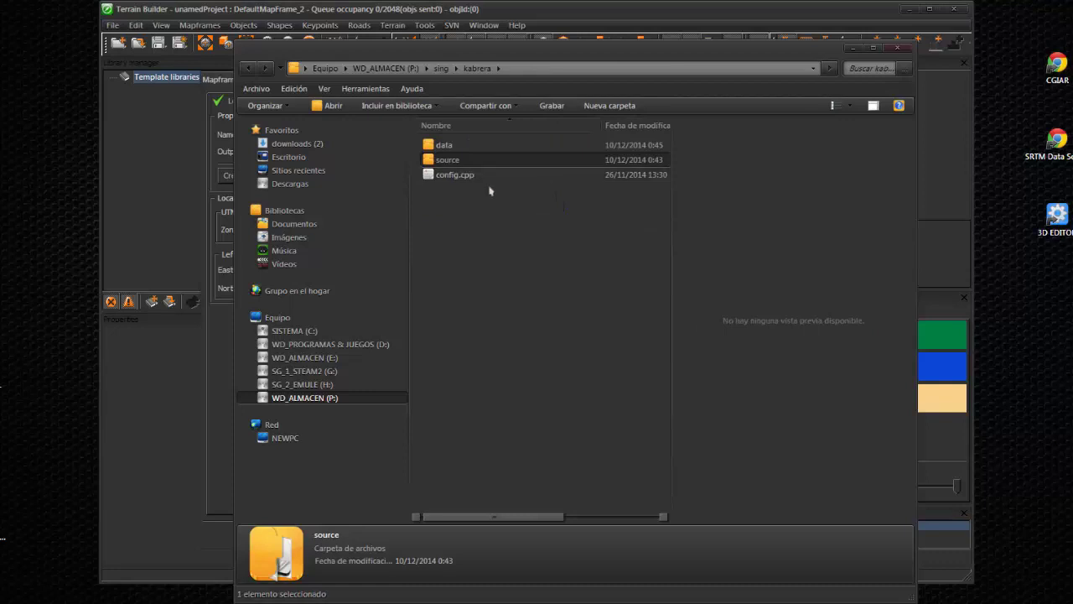
click(896, 48)
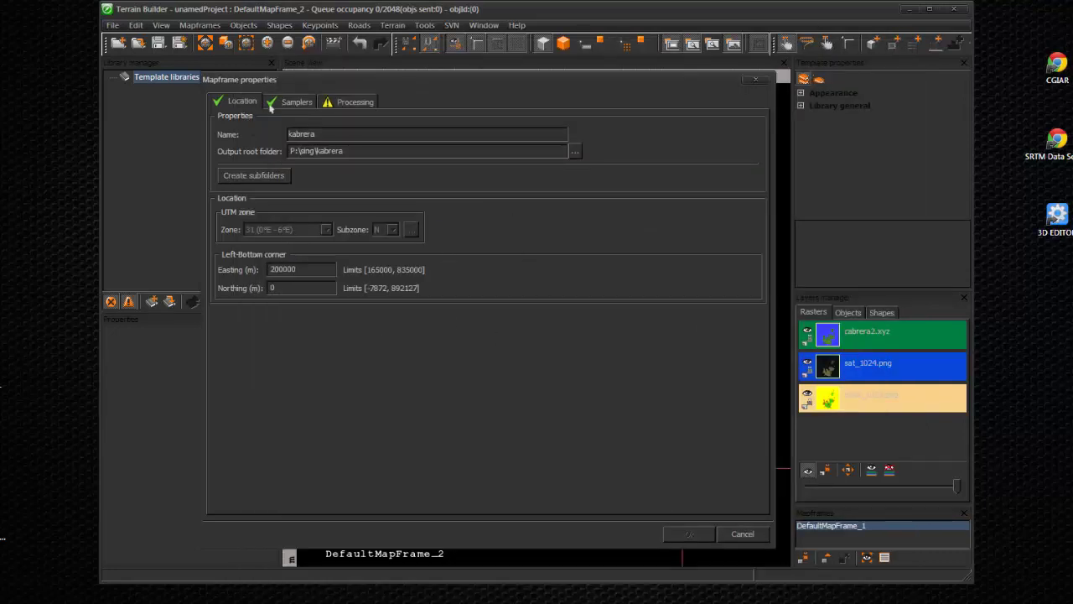
Set the terrain sampler to a 1024 x 1024 grid with 10 m cells, and the satellite/surface source image size to 10240 px.
click(290, 103)
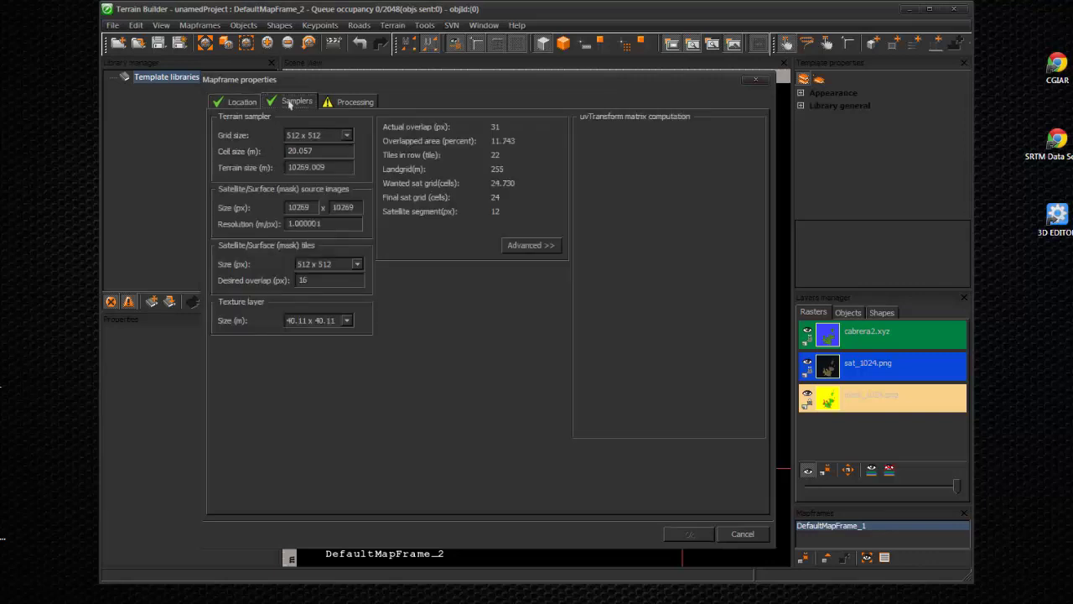
drag(424, 84, 464, 127)
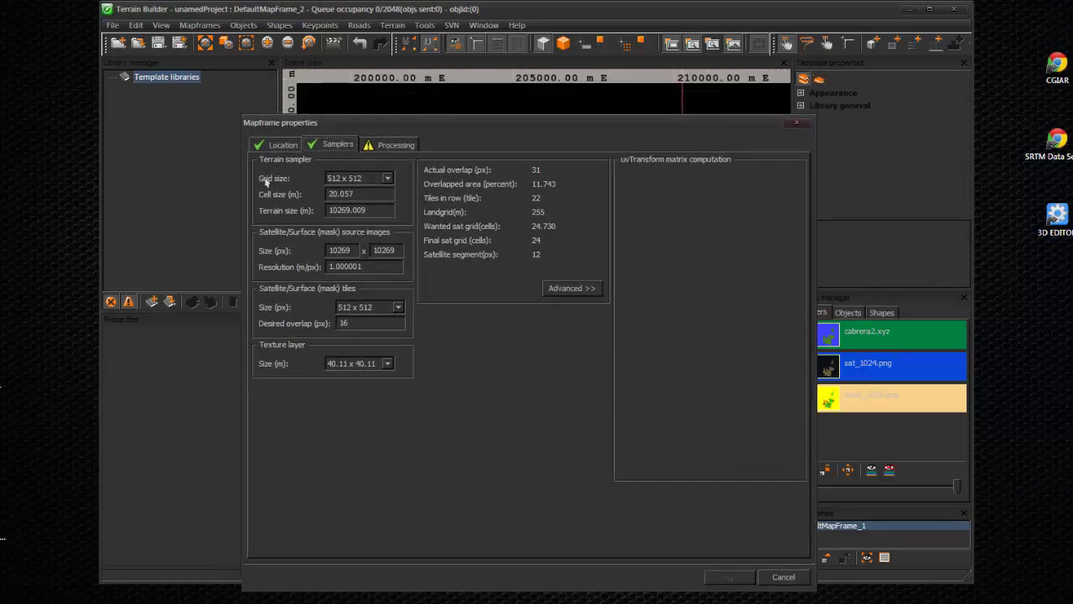
click(349, 180)
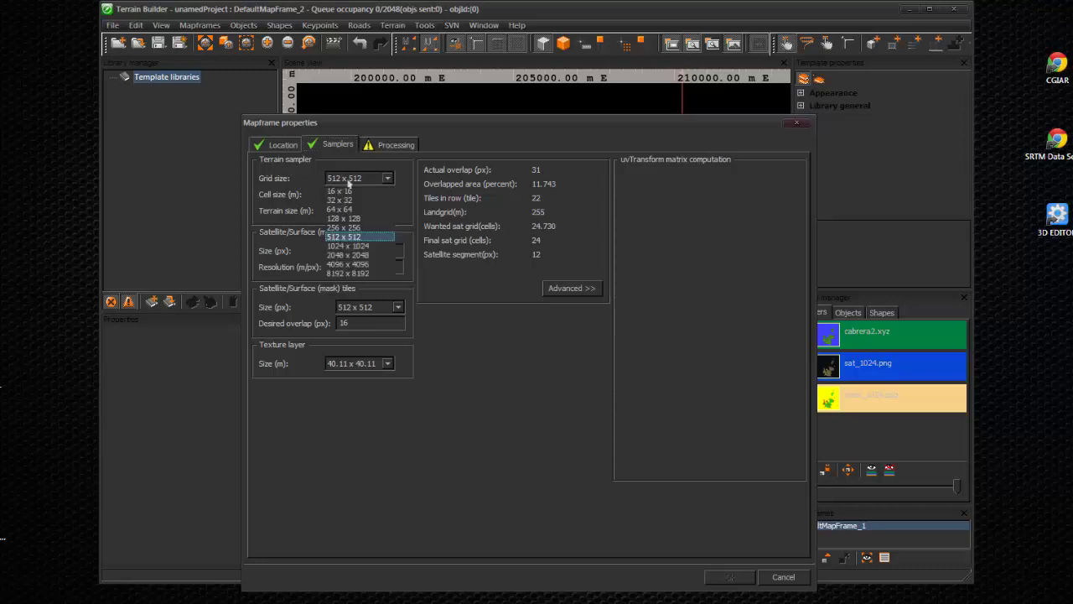
click(347, 246)
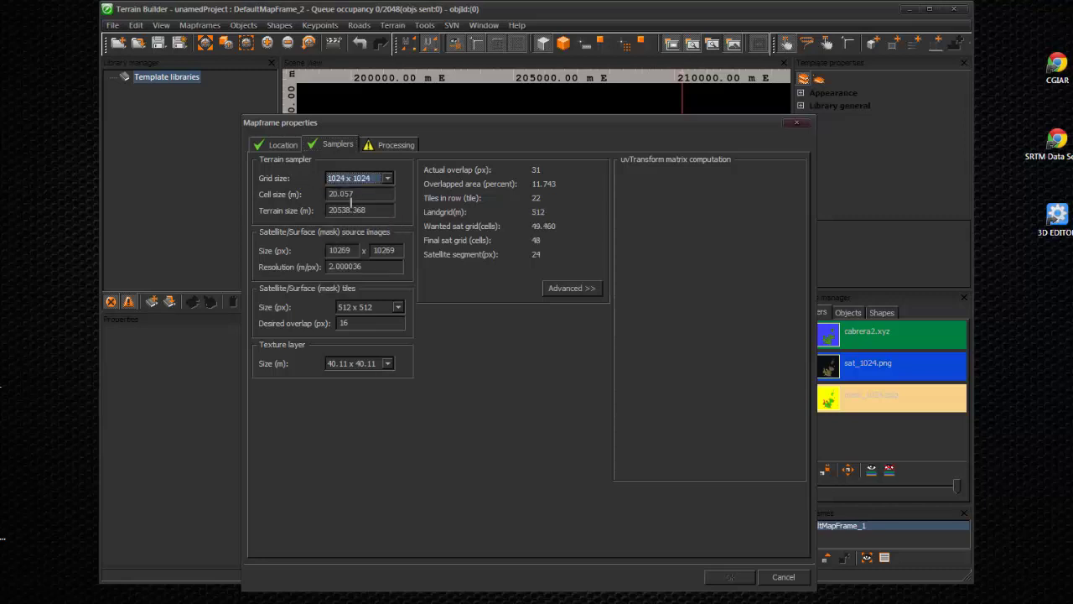
double_click(362, 197)
text(10)
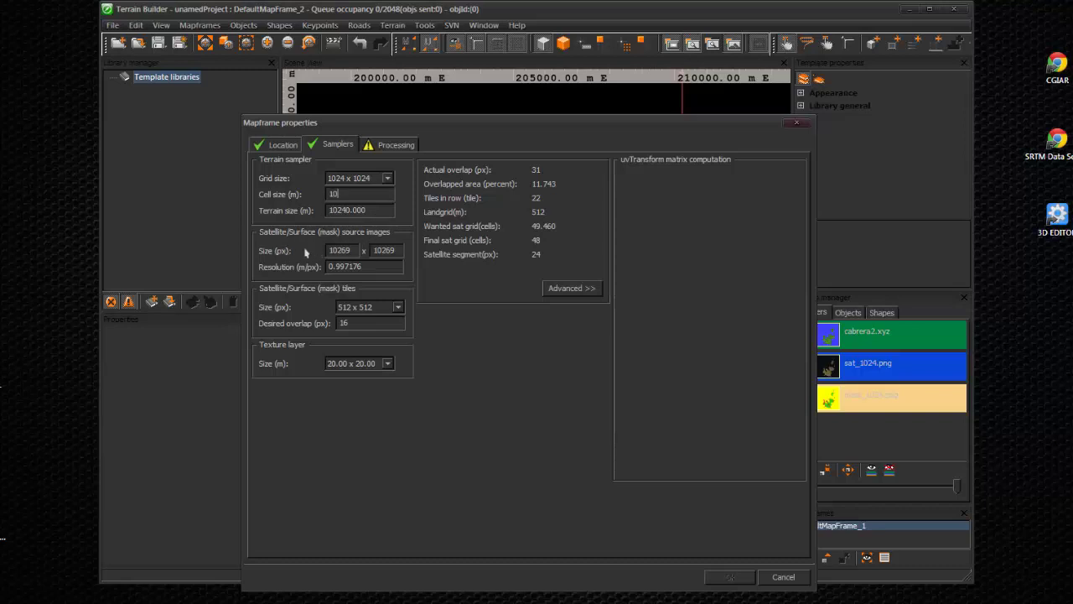
double_click(356, 256)
text(10240)
Try 256 x 256 px for the satellite/surface mask tiles and return the tile size to 512 x 512 px.
click(362, 309)
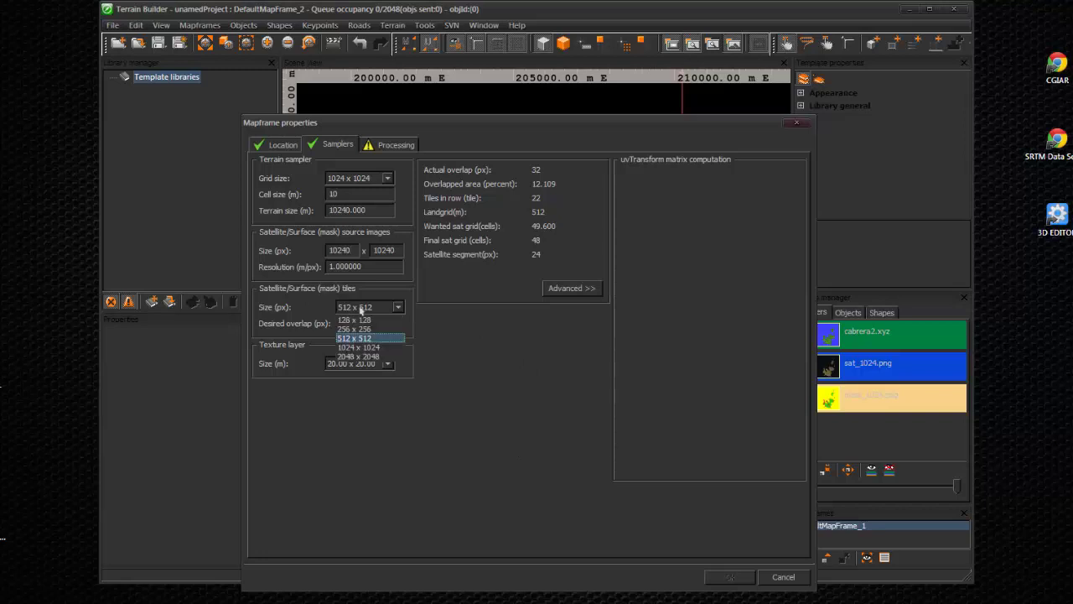
click(357, 332)
key(Tab)
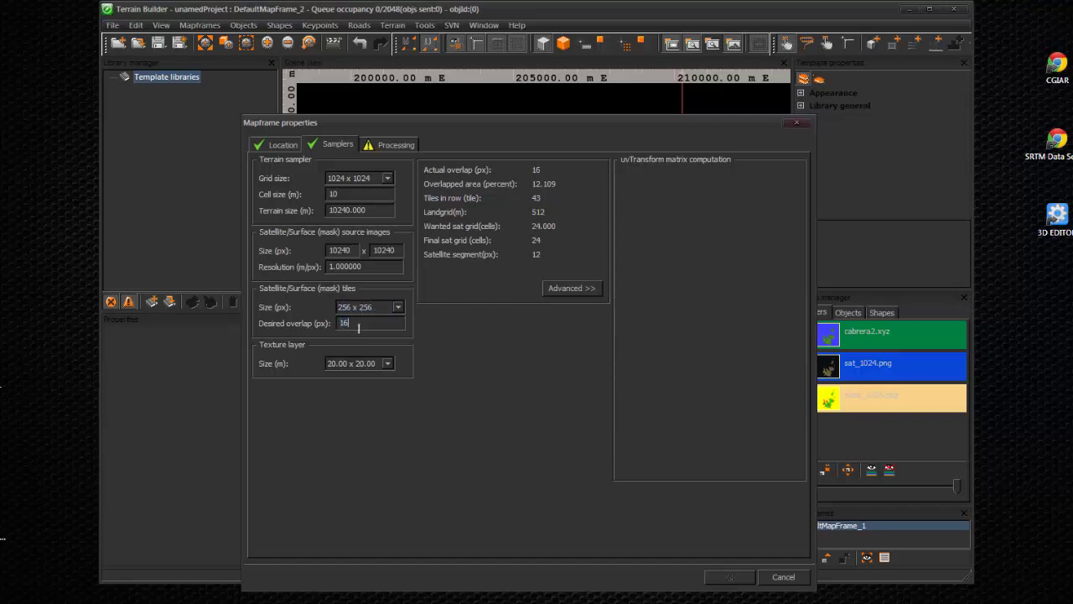
click(371, 308)
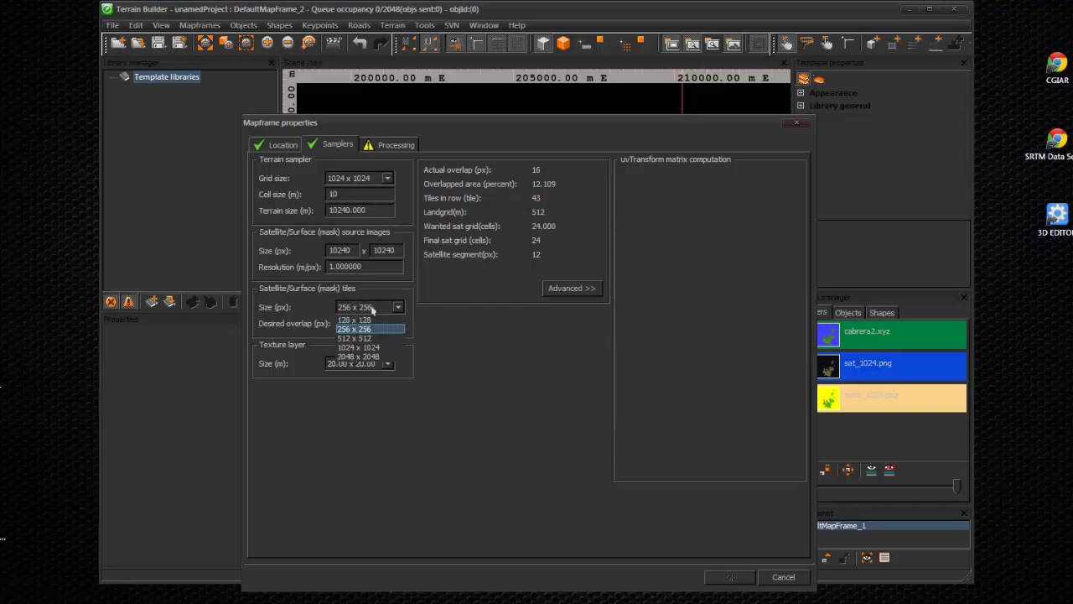
click(359, 338)
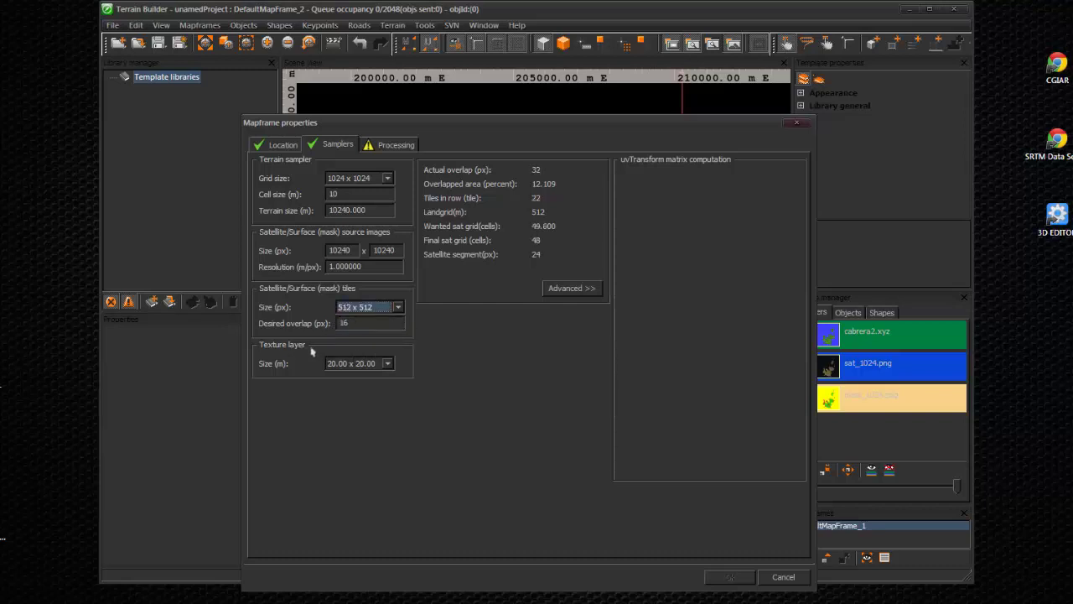
Try texture layer sizes of 80, 40, 20 and 10 m, and return the size to 20.00 x 20.00 m.
click(346, 364)
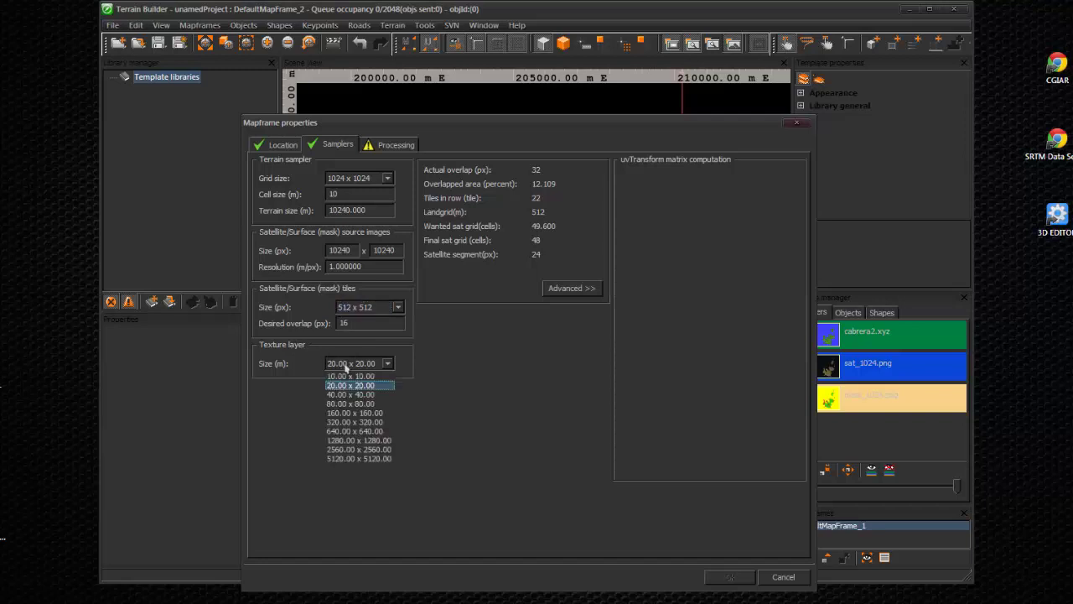
click(346, 366)
double_click(346, 367)
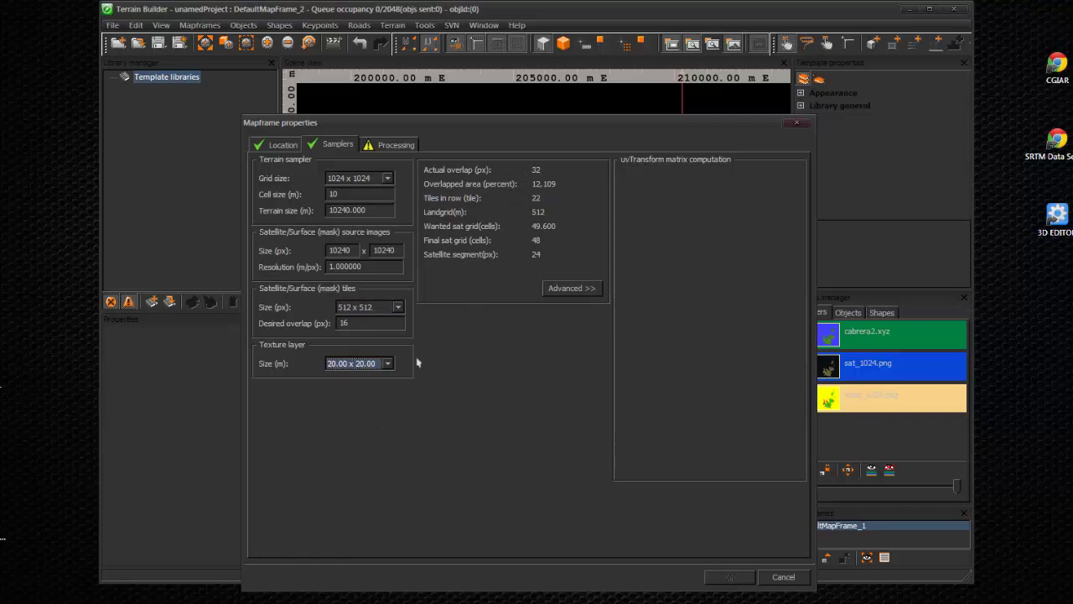
click(376, 364)
click(351, 404)
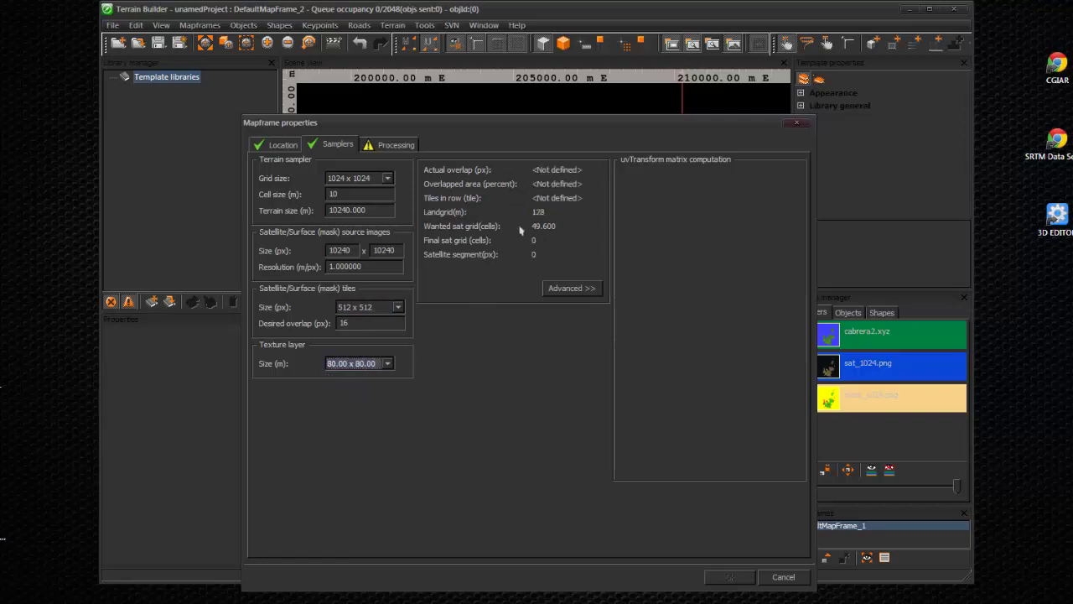
click(350, 365)
click(340, 395)
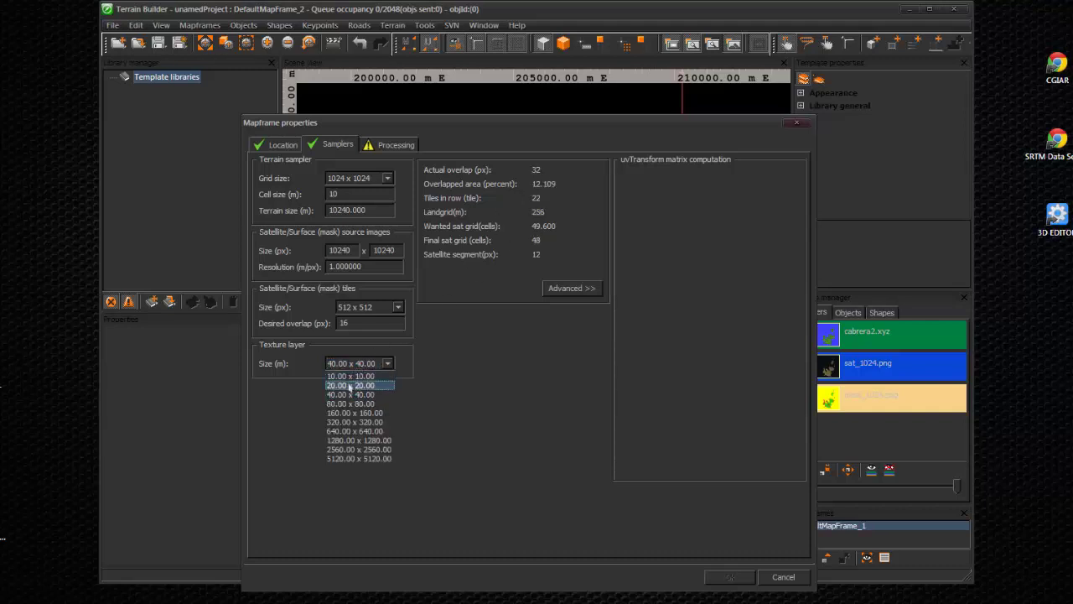
click(349, 386)
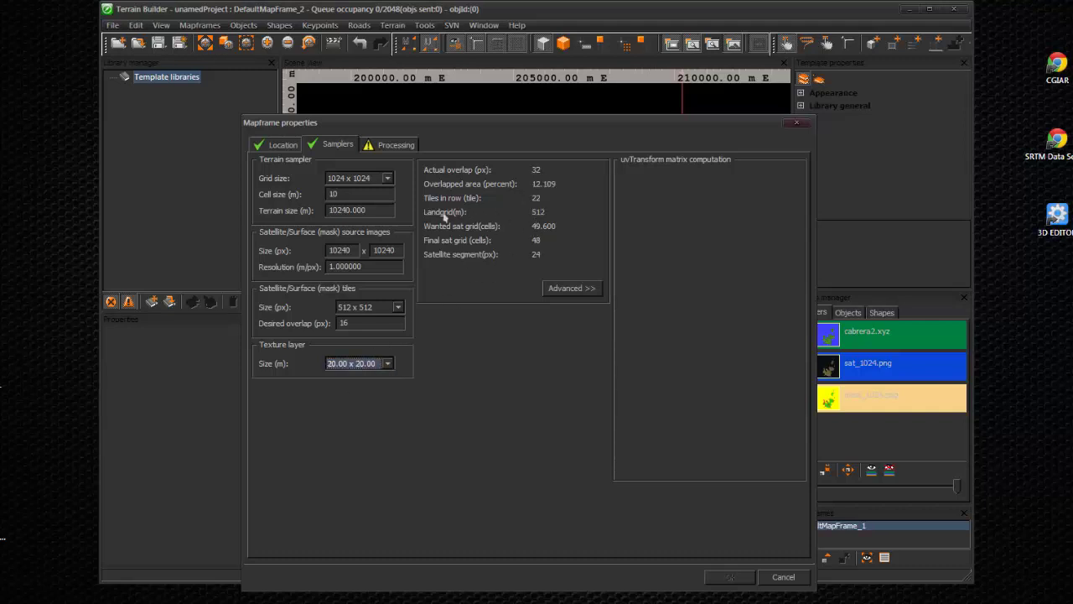
click(364, 365)
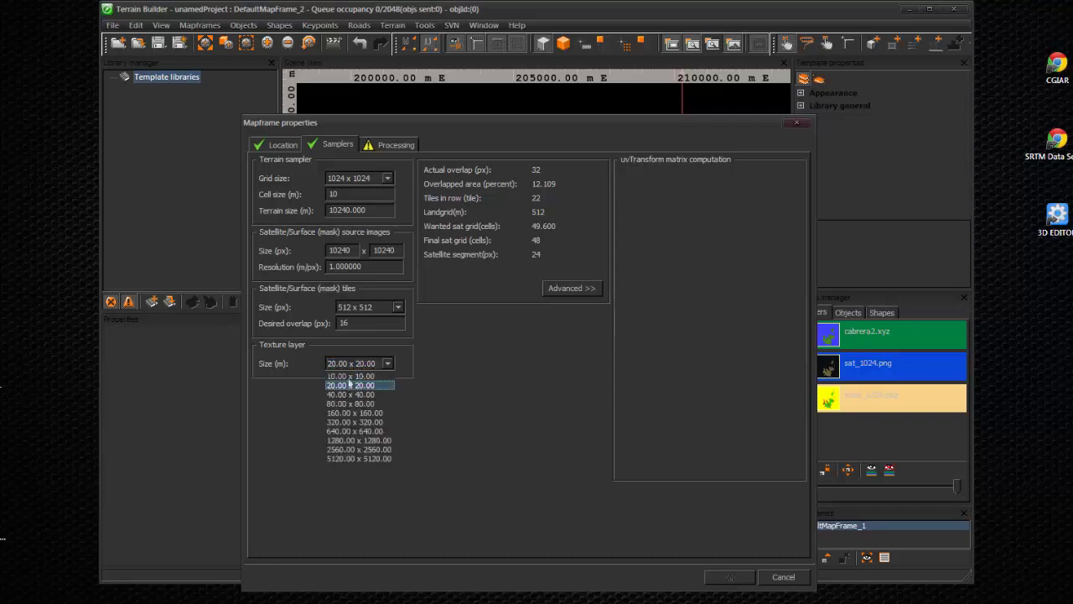
click(349, 375)
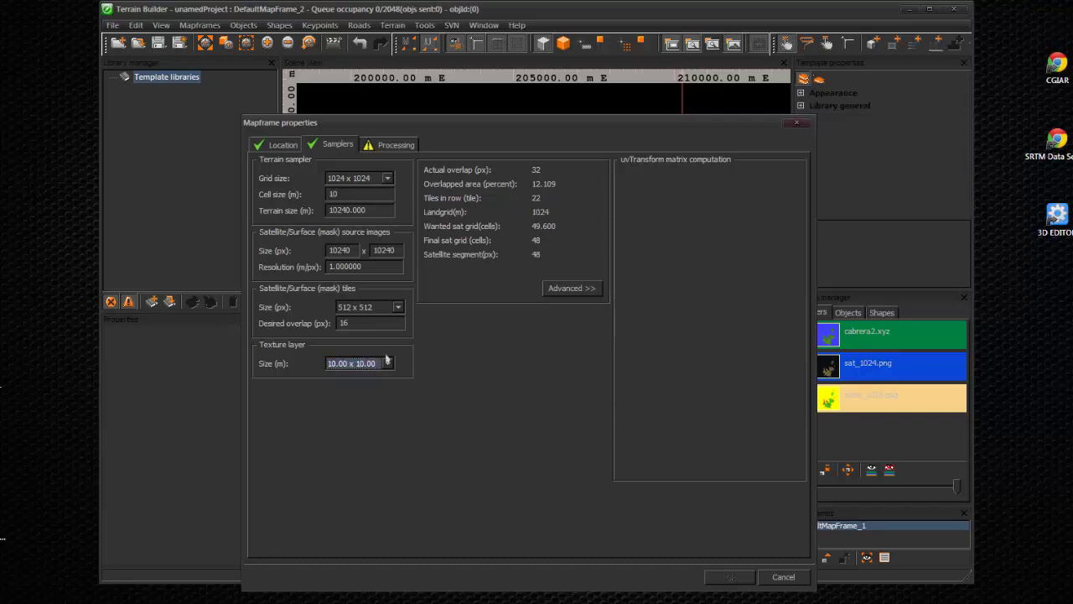
click(365, 369)
click(347, 386)
Rebuild the terrain from the heightmap in the mapframe's processing settings and accept the mapframe properties.
click(393, 147)
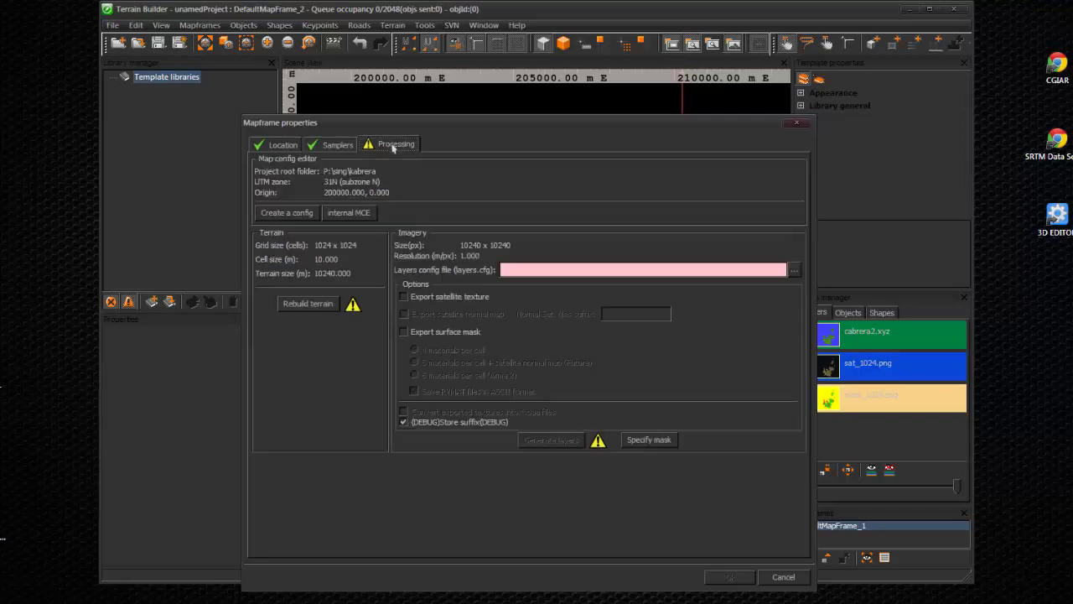
click(309, 305)
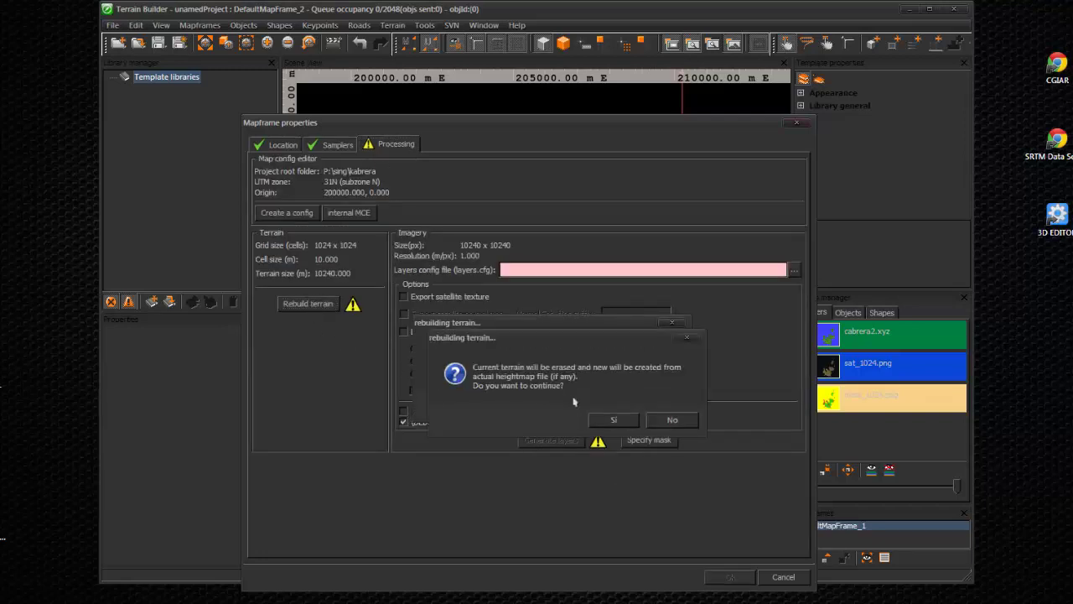
click(654, 419)
click(655, 406)
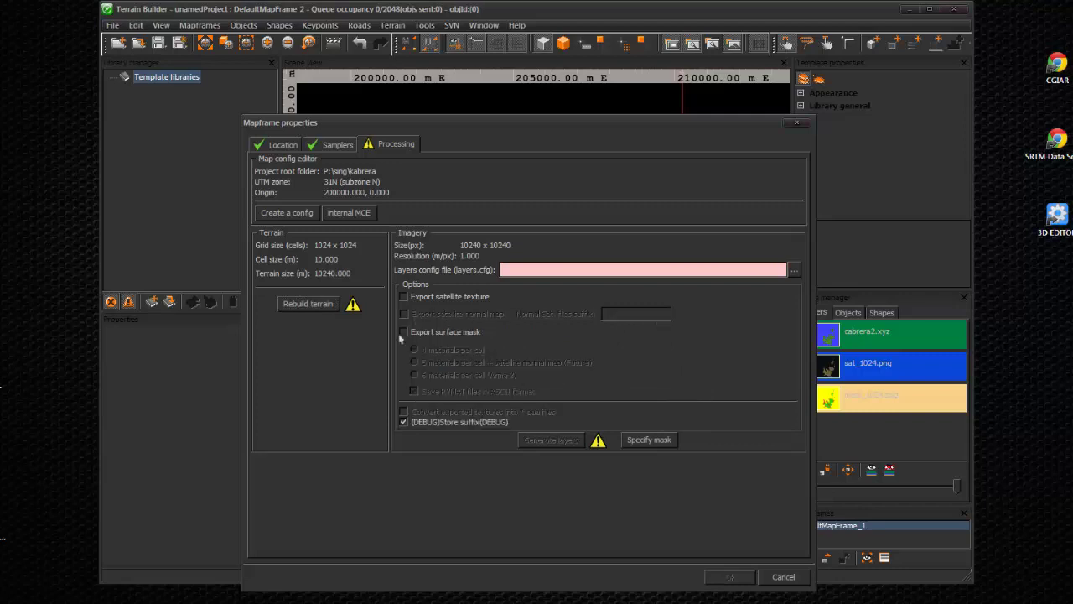
click(325, 305)
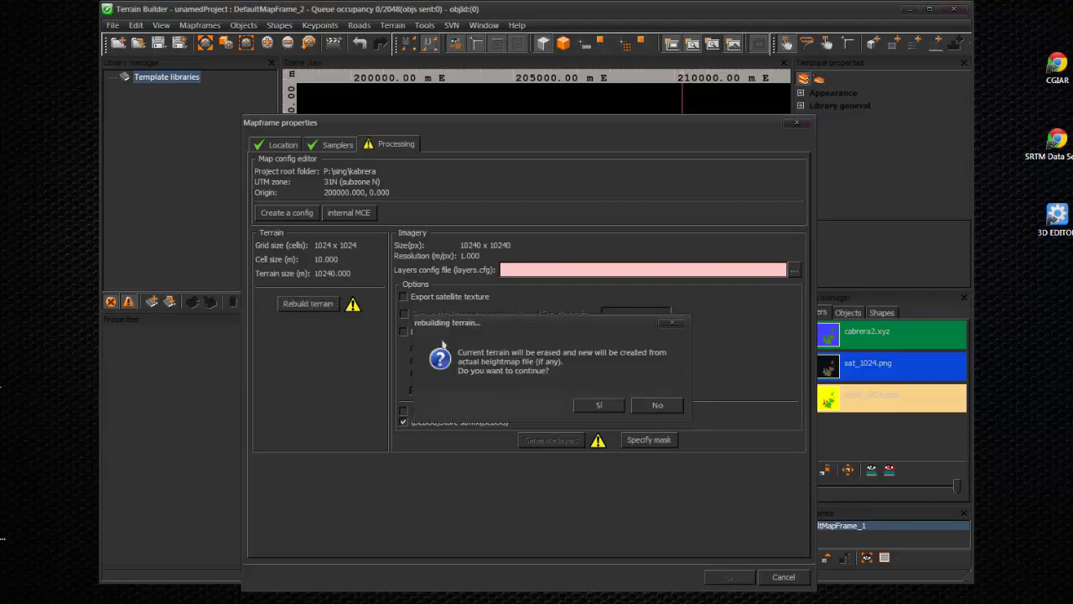
click(592, 406)
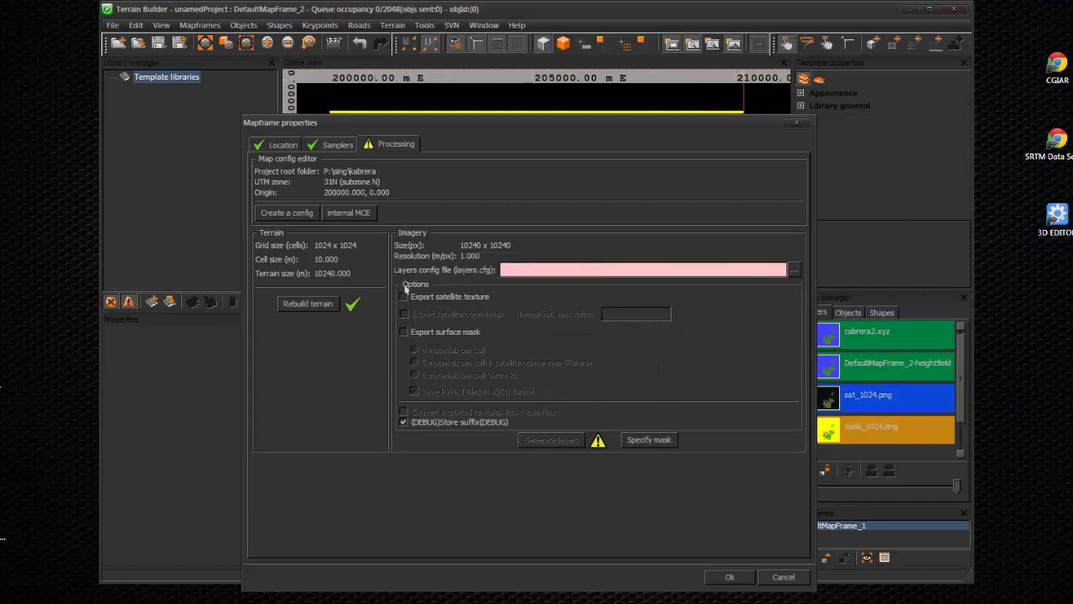
click(729, 577)
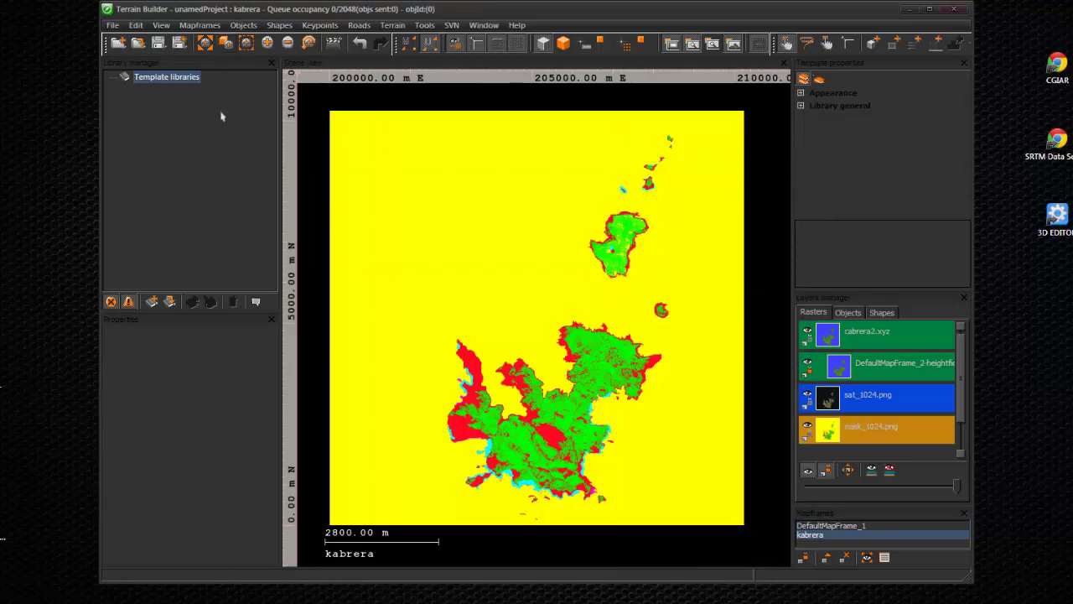
Select the DefaultMapFrame_2 heightfield raster layer and look over the commands available for it.
click(859, 369)
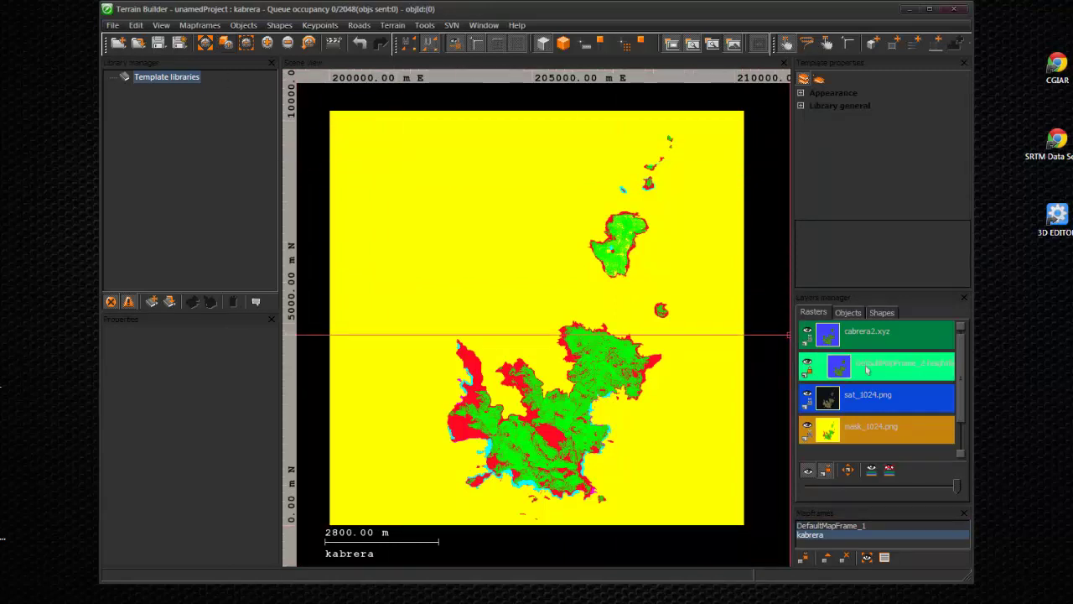
right_click(860, 370)
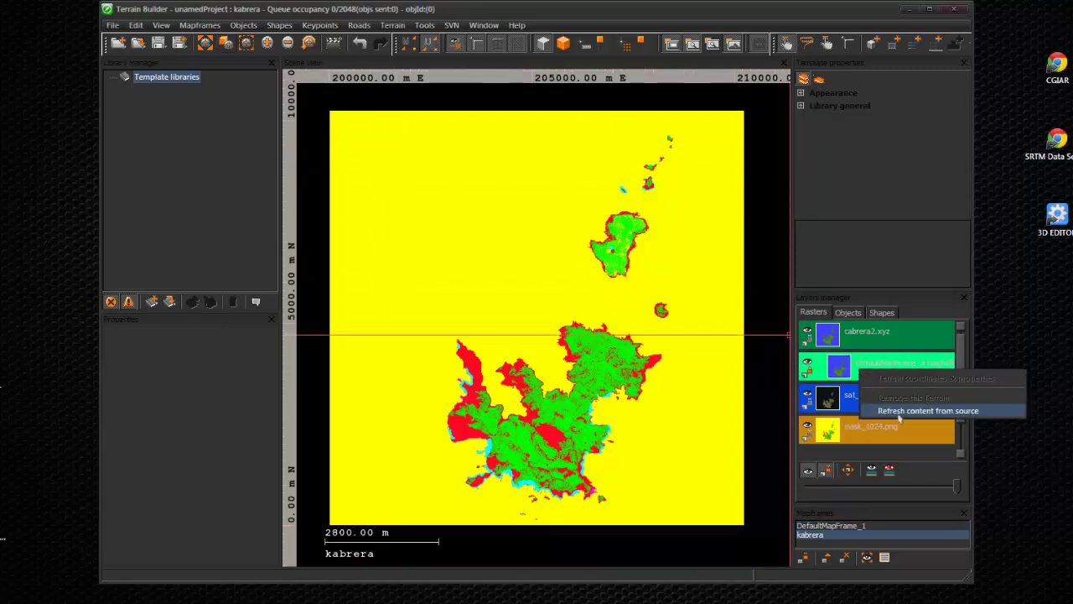
click(862, 362)
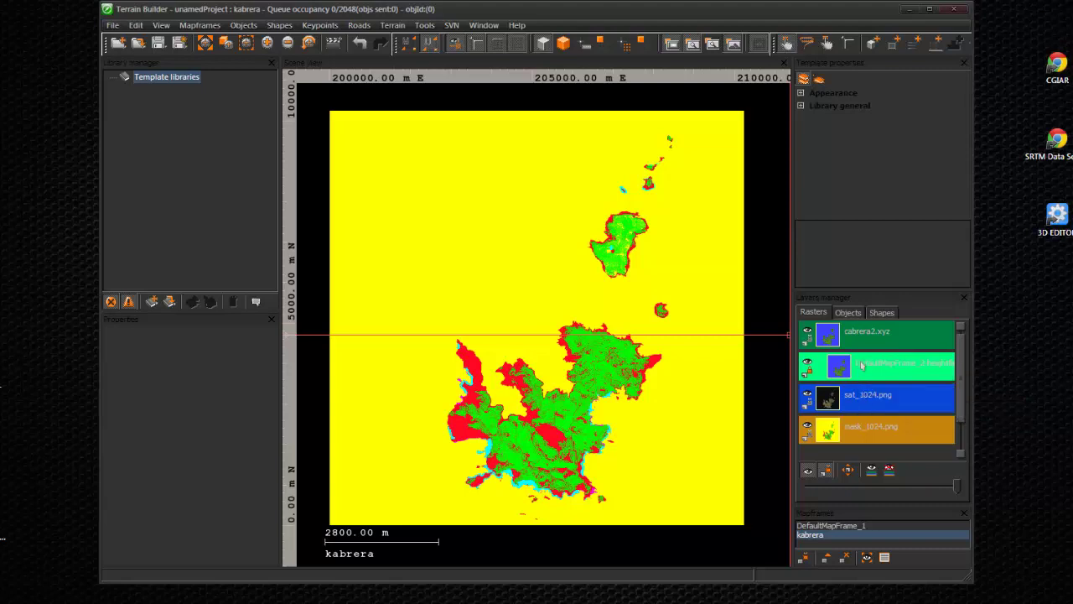
Start saving the project under a new name and open the sing folder on drive P as the location.
click(113, 26)
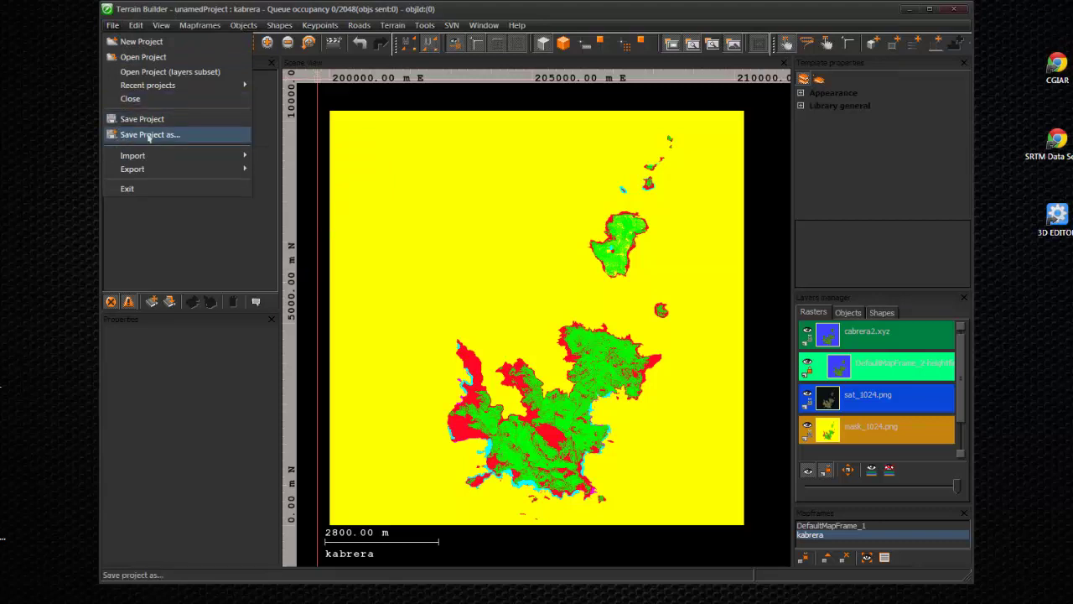
click(149, 12)
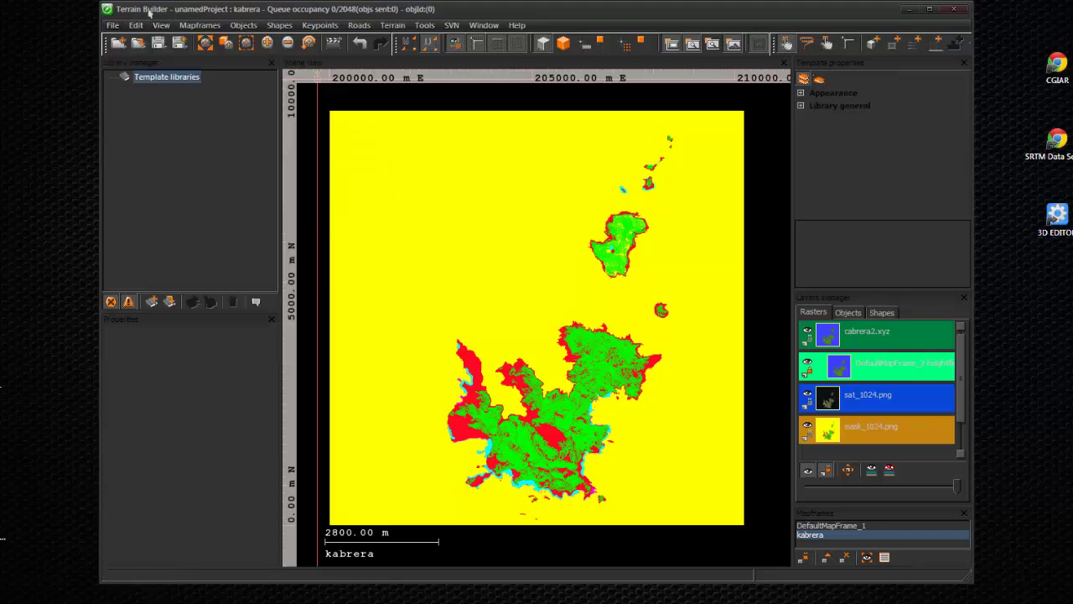
click(180, 46)
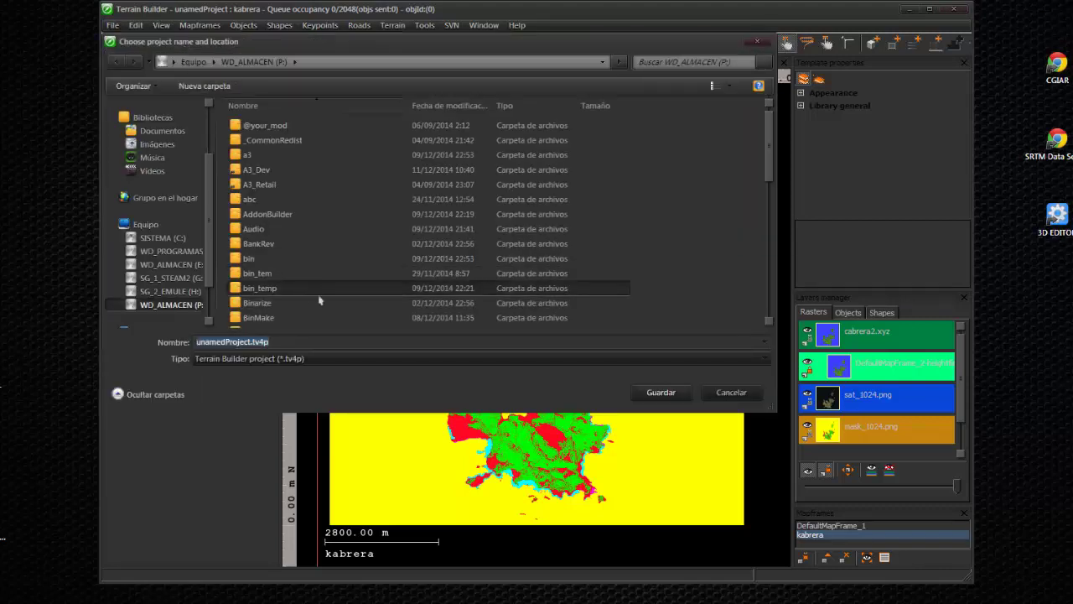
click(159, 306)
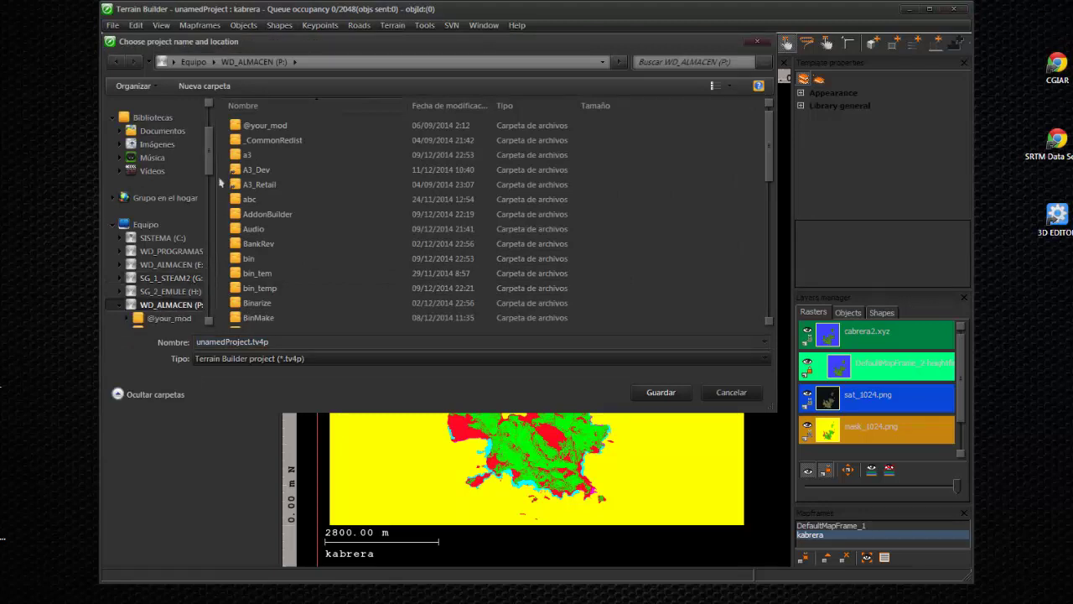
drag(766, 151, 781, 308)
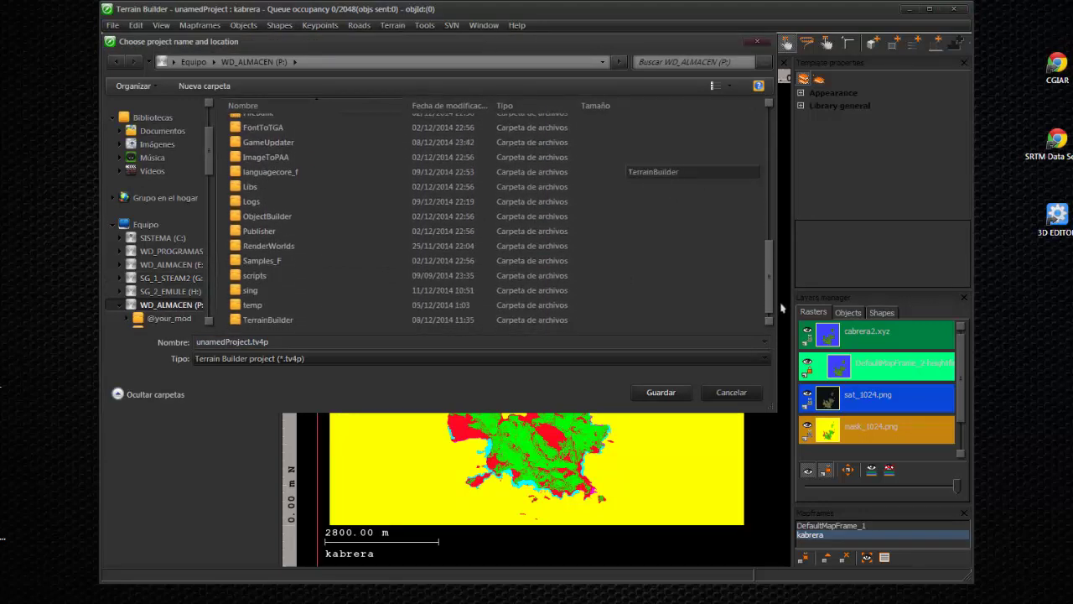
double_click(250, 290)
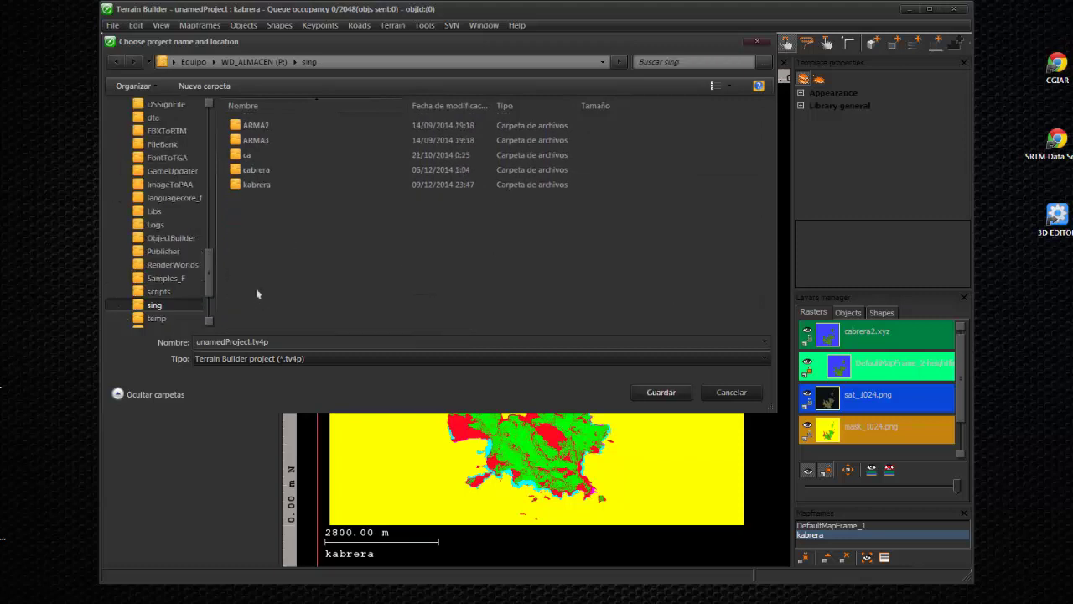
Save the project as kabrera.tv4p in the kabrera\source\TerrainBuilder folder, overwriting the existing project.
double_click(250, 185)
double_click(254, 140)
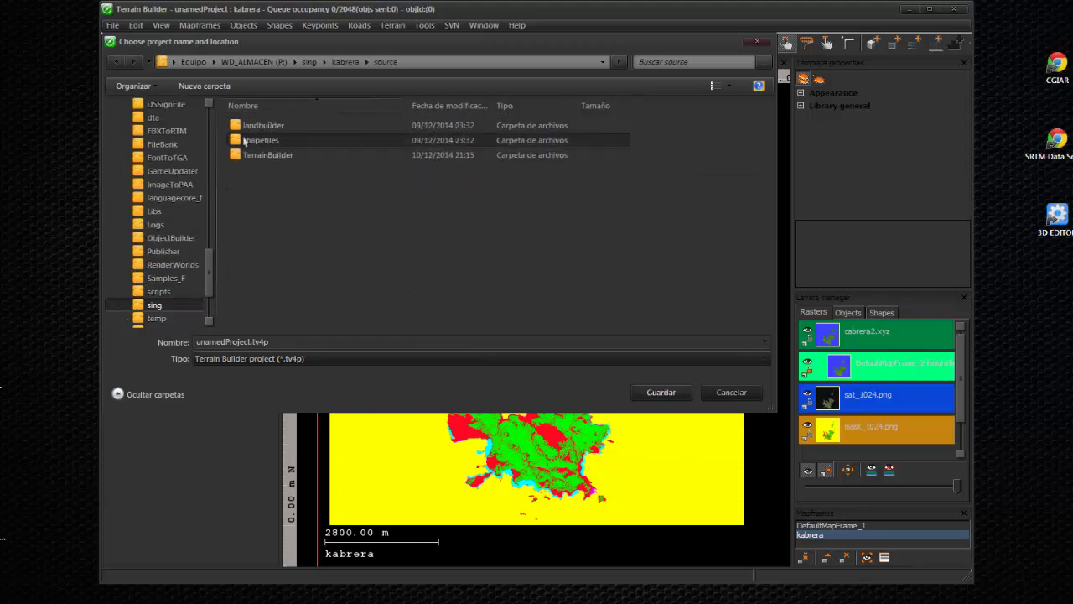
click(265, 156)
double_click(265, 156)
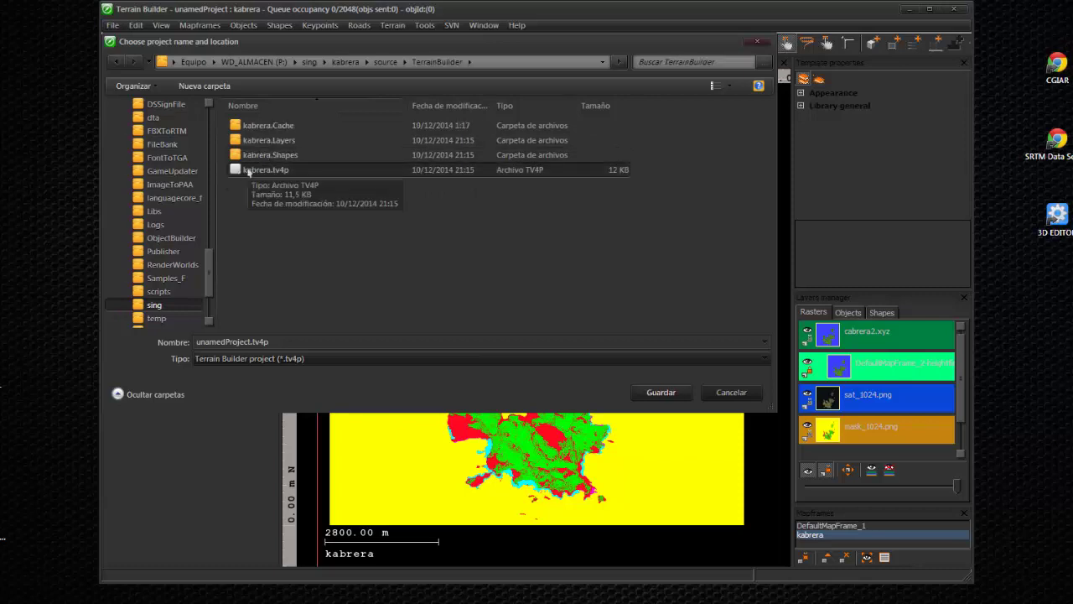
double_click(248, 170)
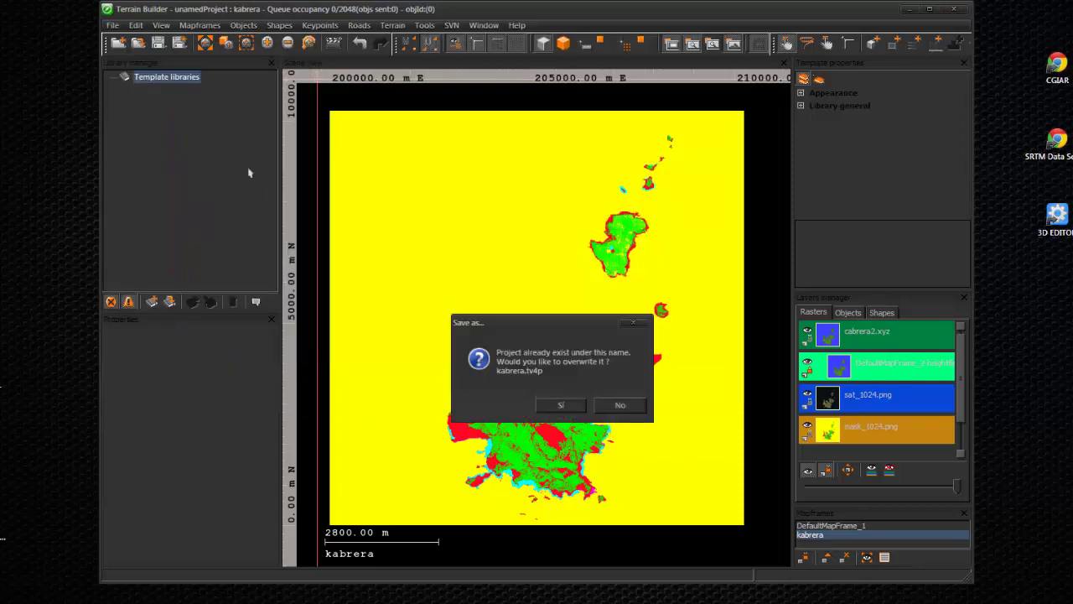
click(550, 407)
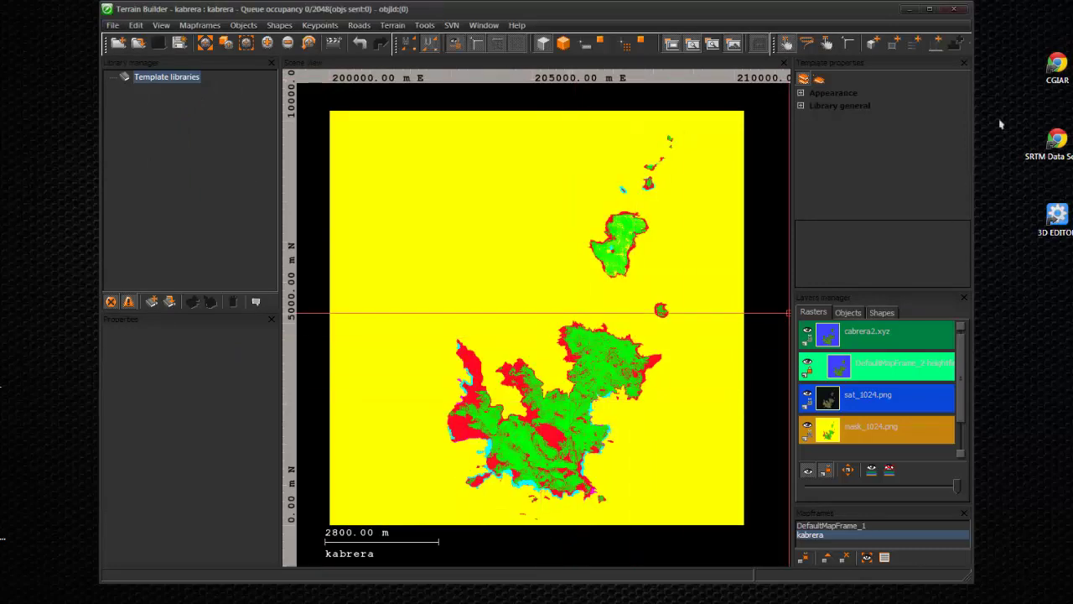
Close Terrain Builder and place the TerrainBuilder desktop shortcut above the L3DT Pro 11.11 icon.
click(961, 10)
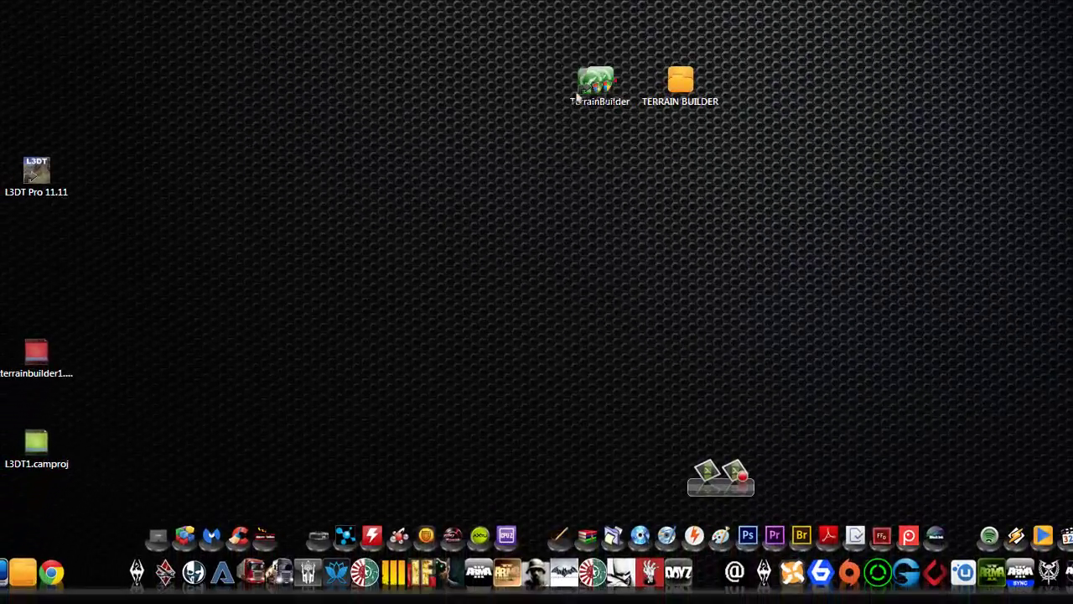
drag(453, 295, 30, 315)
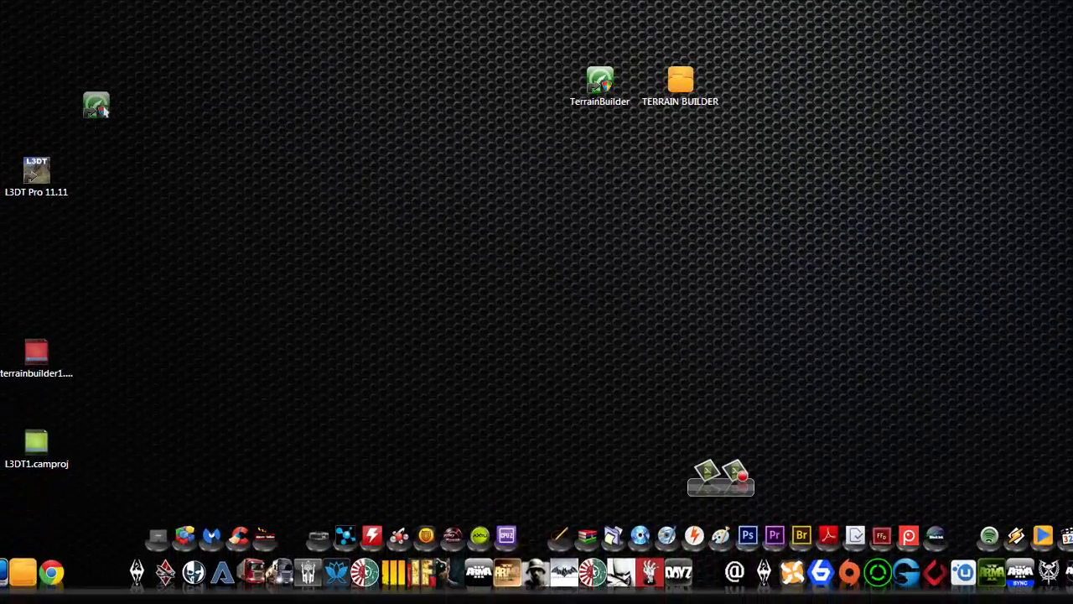
drag(103, 109, 43, 108)
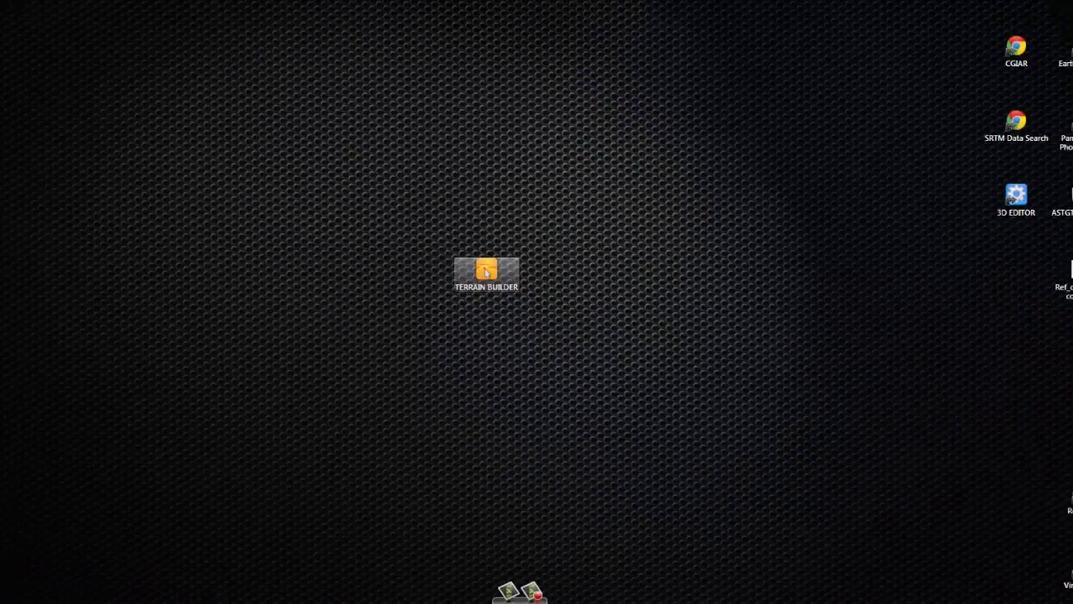
Open the TERRAIN BUILDER desktop folder and, in a second window, the sing folder on drive P.
double_click(486, 273)
drag(586, 38, 744, 27)
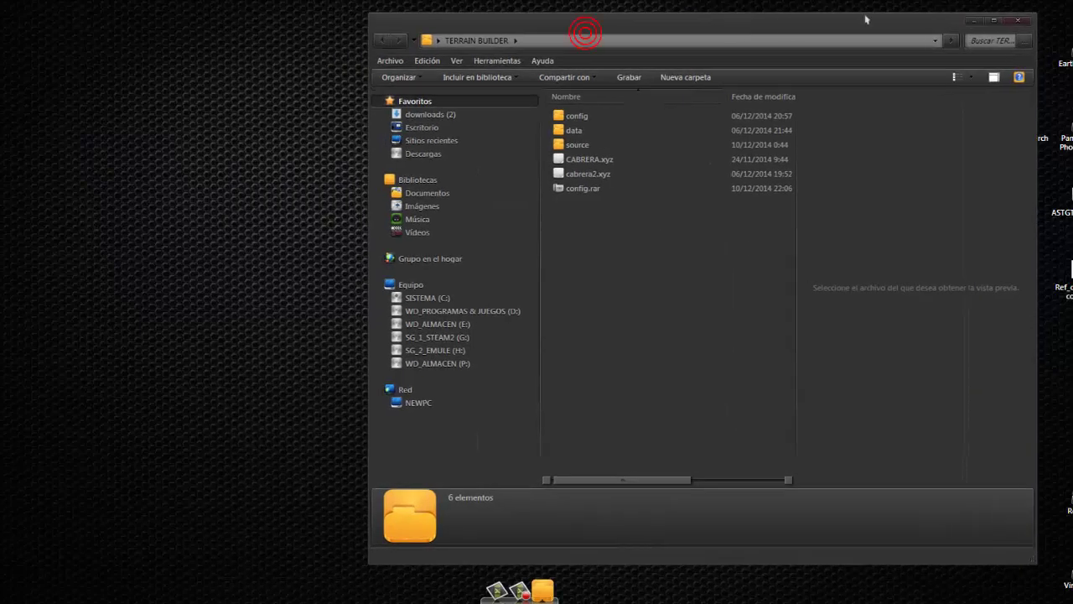
text(P:\)
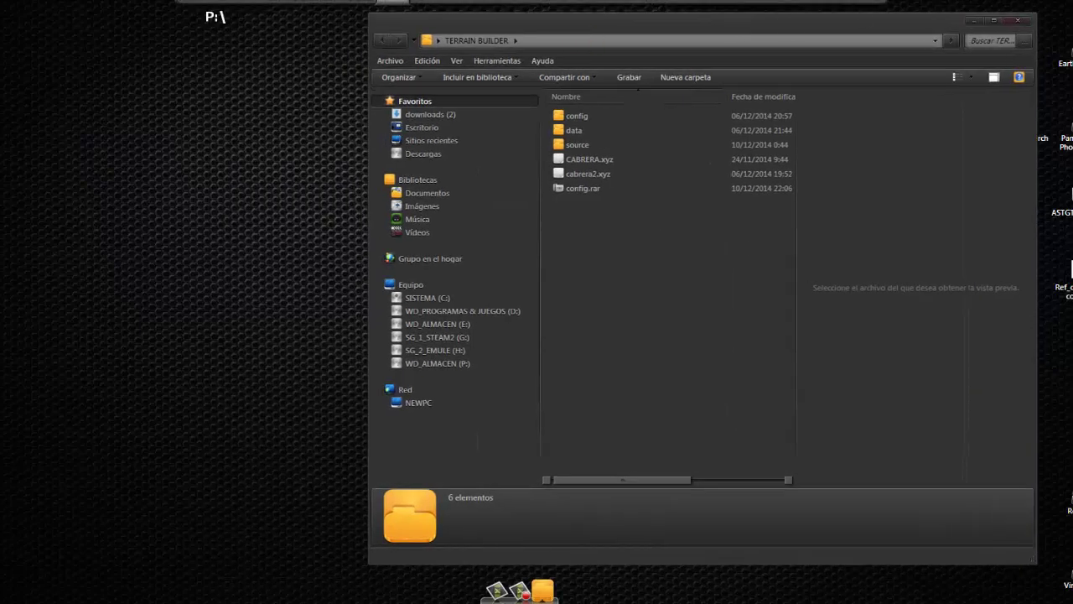
key(Return)
drag(760, 33, 355, 0)
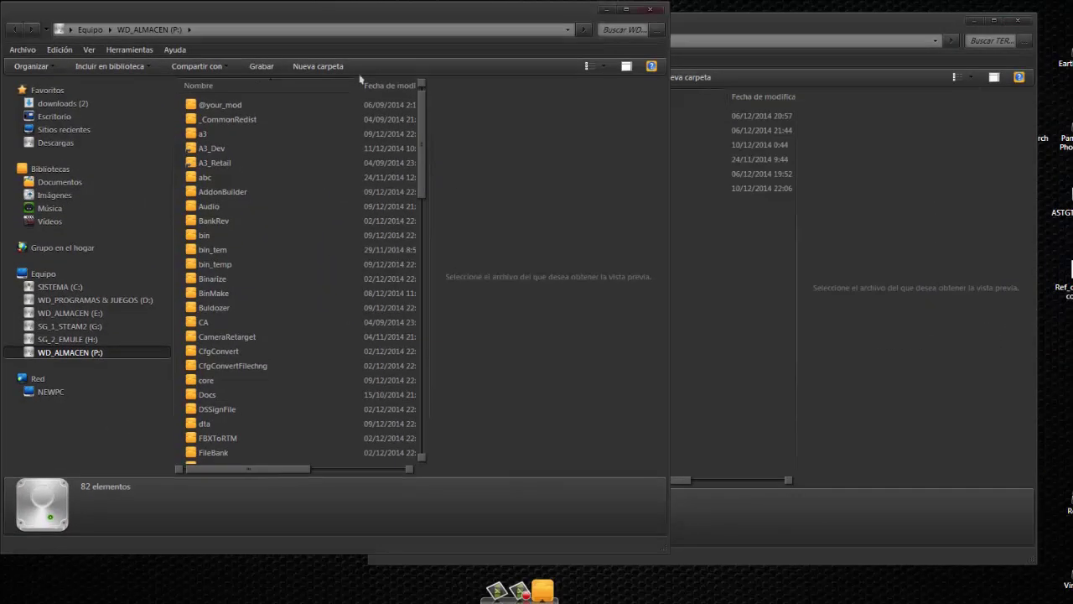
scroll(256, 402, down, 10)
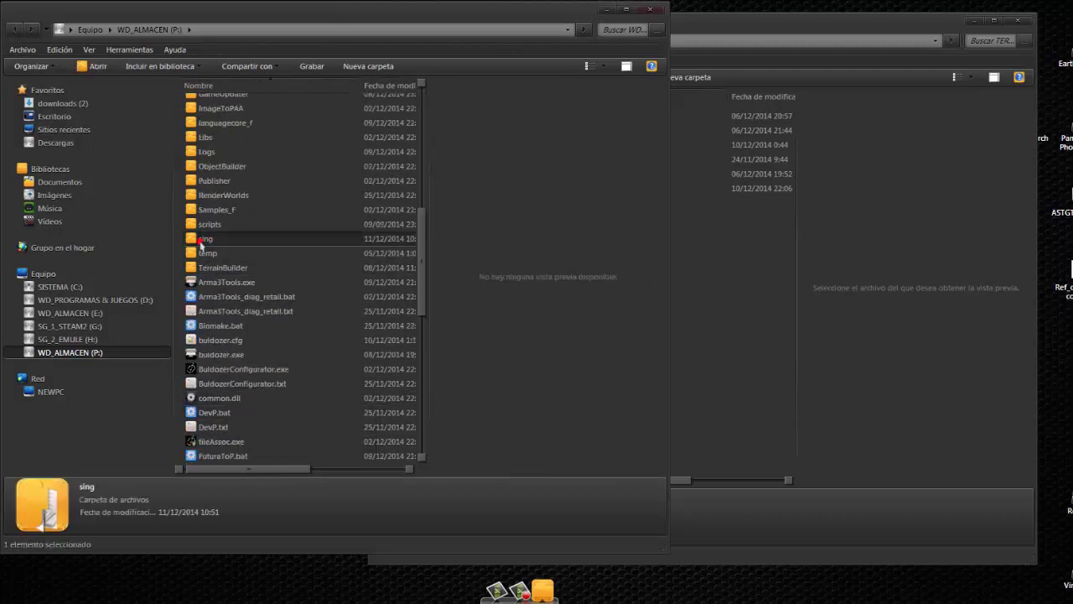
double_click(204, 239)
Resize the sing and TERRAIN BUILDER folder windows and arrange them side by side.
drag(666, 555, 457, 439)
click(834, 421)
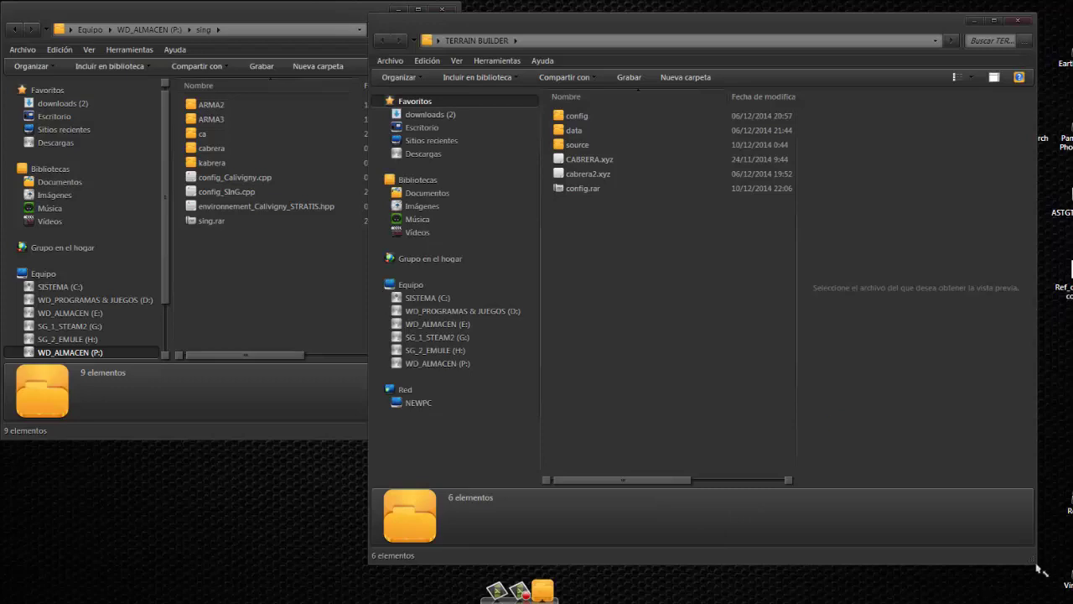
drag(1033, 567, 914, 411)
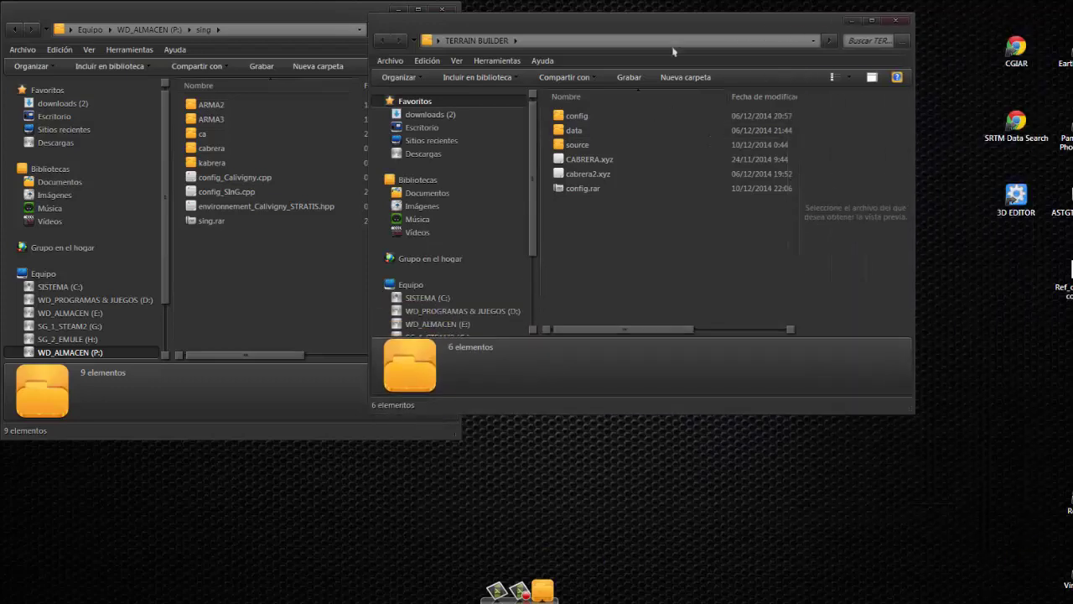
drag(676, 27, 771, 21)
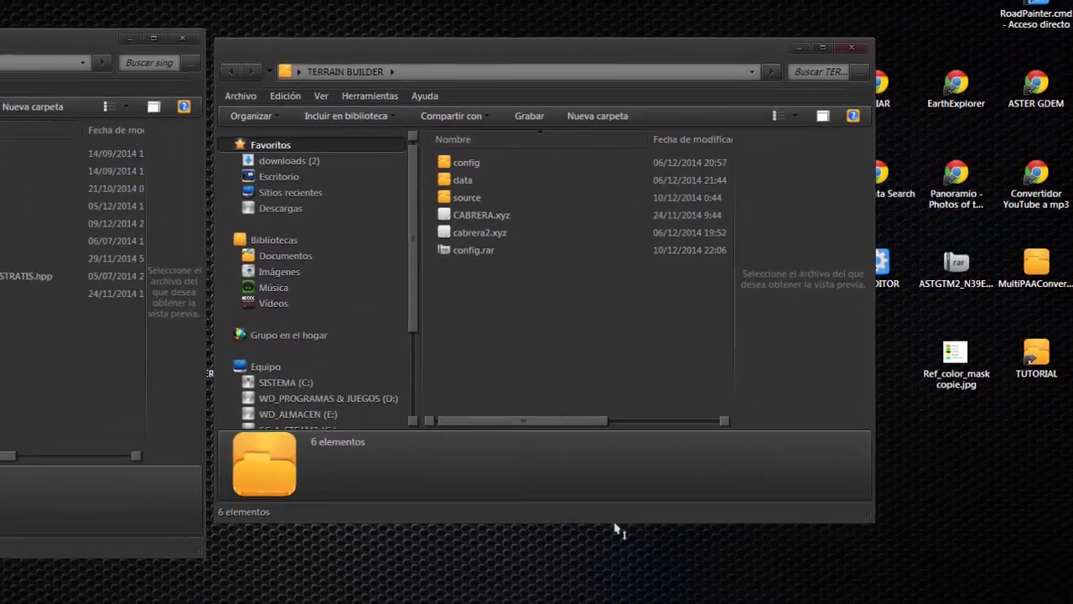
drag(711, 465, 701, 498)
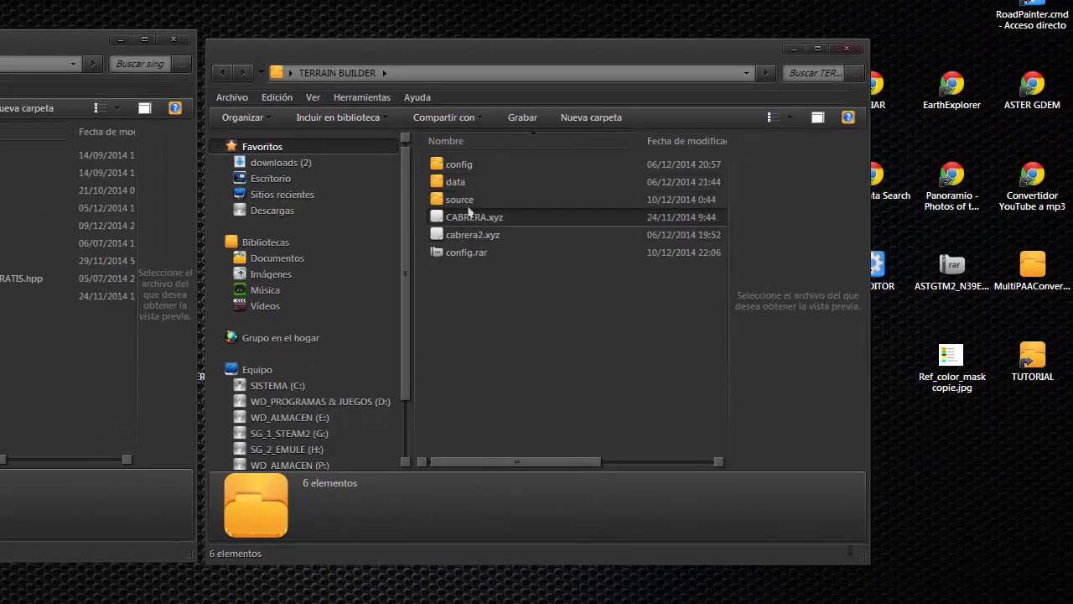
Check the details of cabrera2.xyz and CABRERA.xyz, and open the source folder inside TERRAIN BUILDER.
click(477, 235)
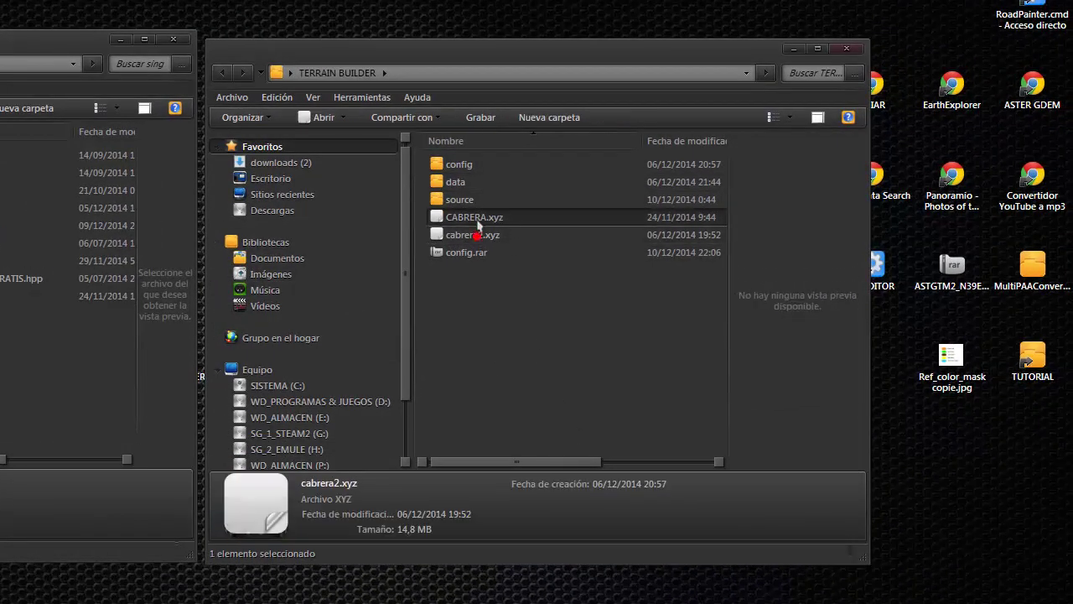
click(475, 217)
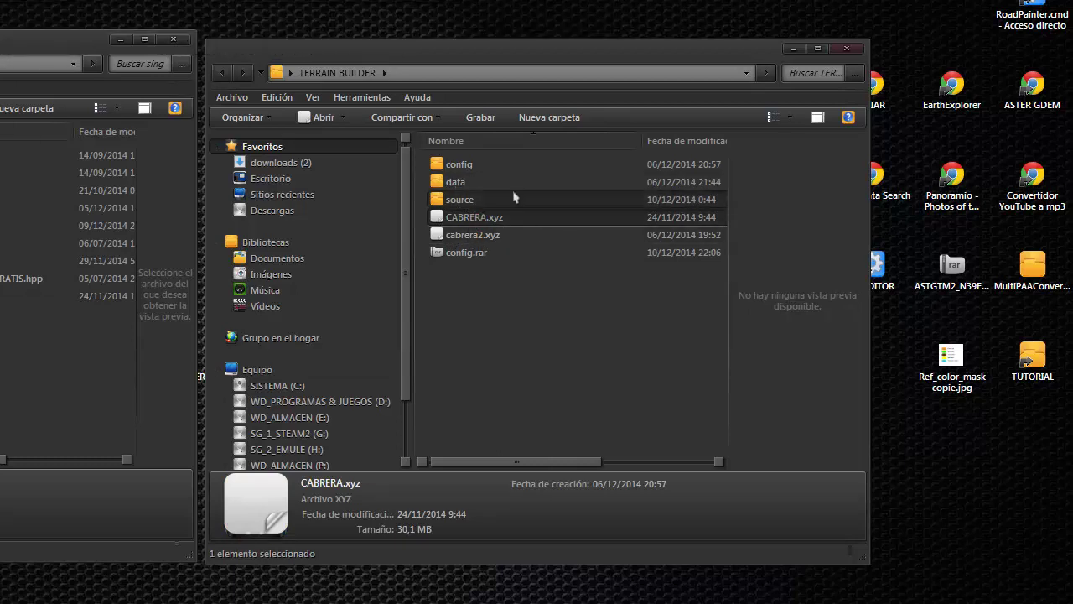
double_click(466, 198)
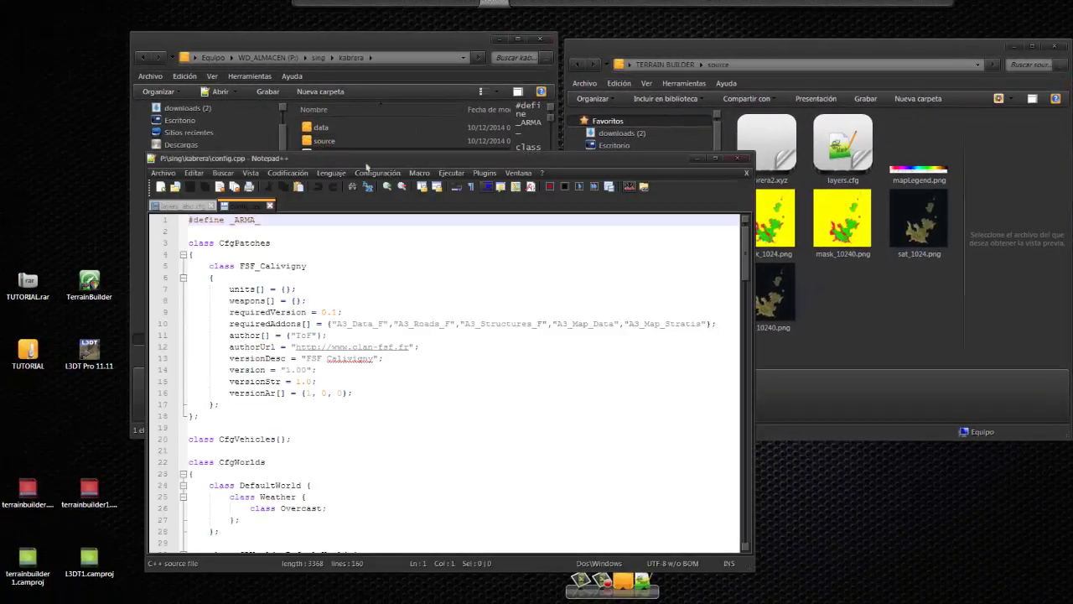
Close config.cpp and layers_abc.cfg and quit Notepad++.
click(747, 173)
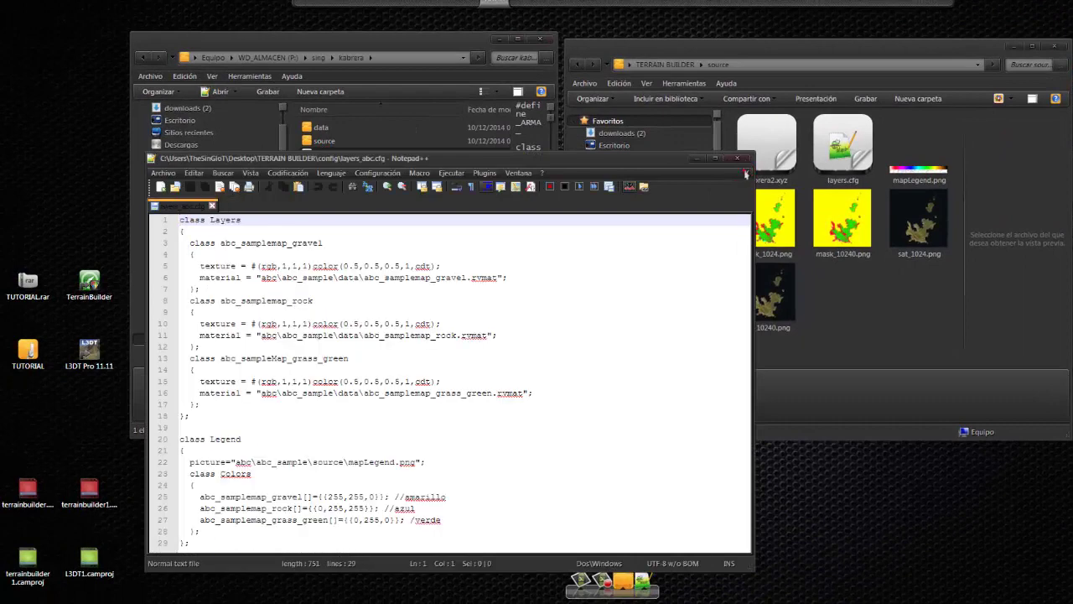
click(746, 173)
click(737, 158)
Copy cabrera2.xyz from the TERRAIN BUILDER source folder into sing\kabrera\source, replacing the existing file.
click(320, 142)
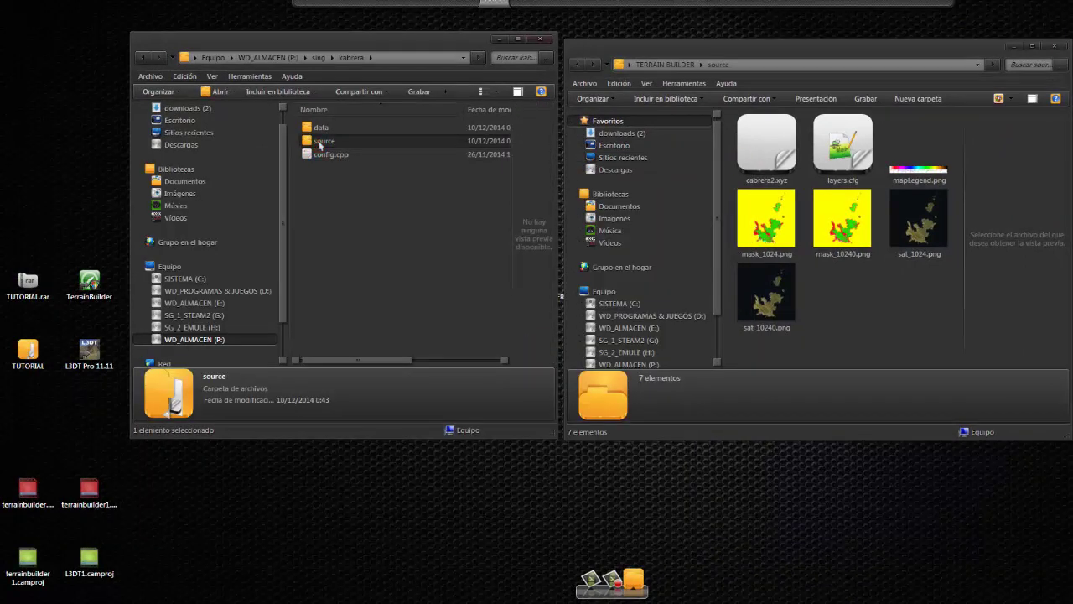
double_click(319, 143)
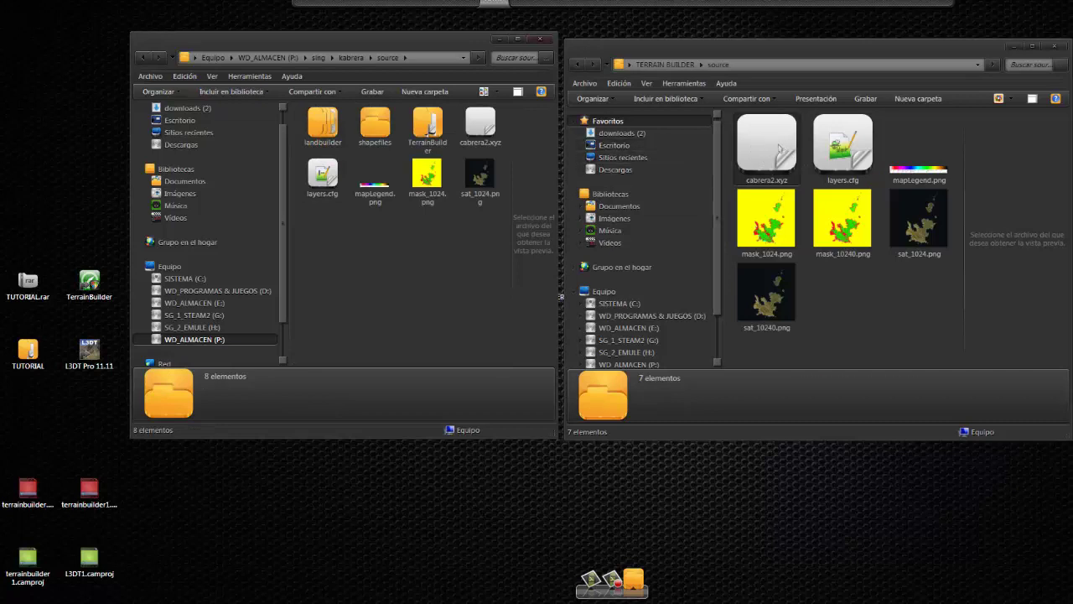
drag(779, 149, 417, 267)
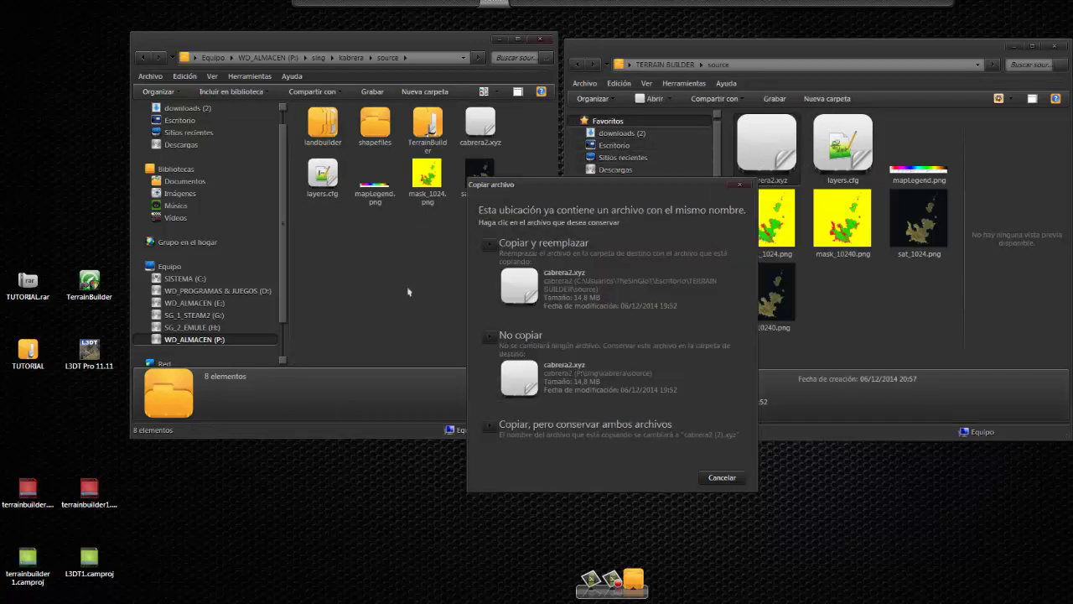
click(542, 284)
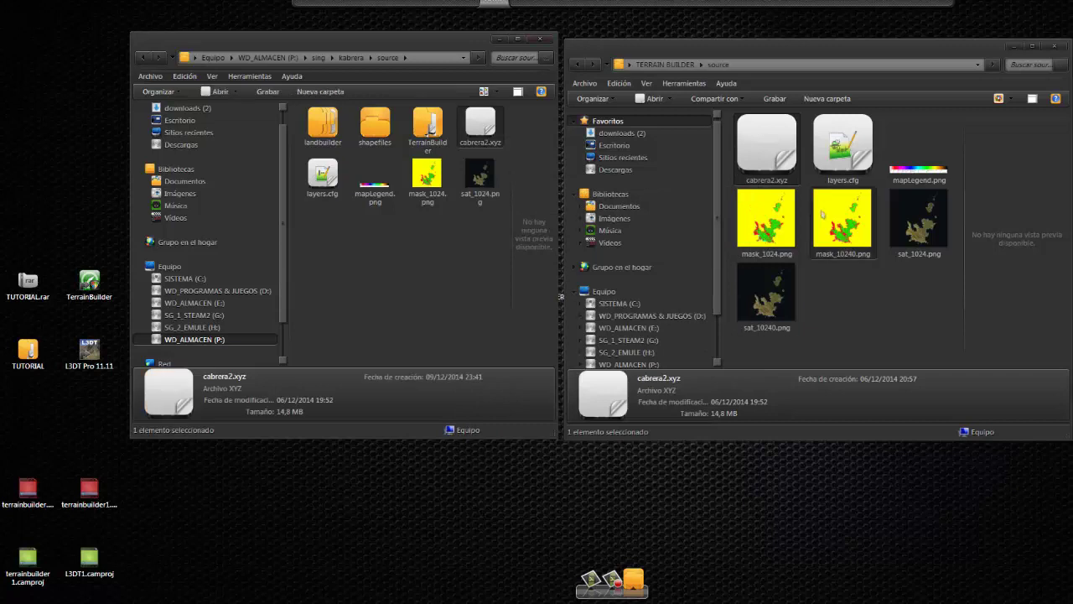
Copy layers.cfg from the TERRAIN BUILDER source folder into sing\kabrera\source, replacing the existing file.
click(868, 307)
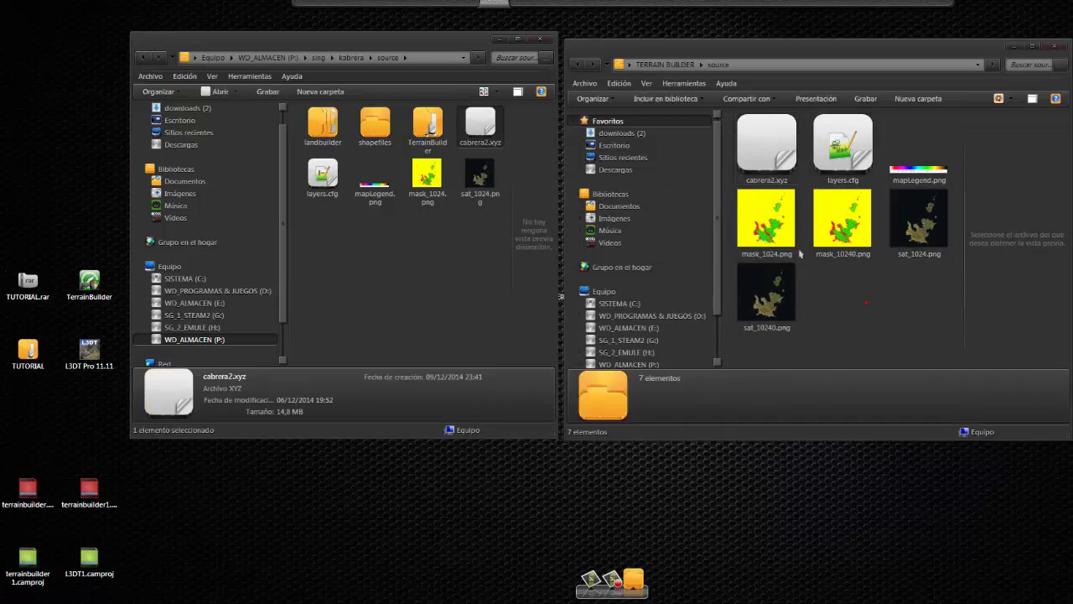
click(316, 275)
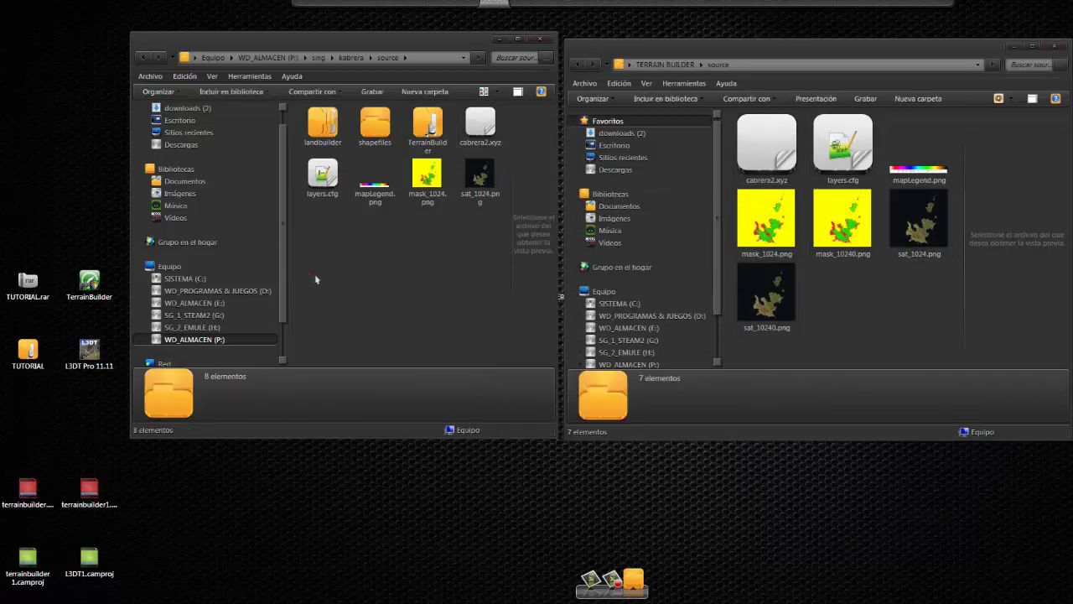
click(851, 164)
drag(843, 143, 400, 299)
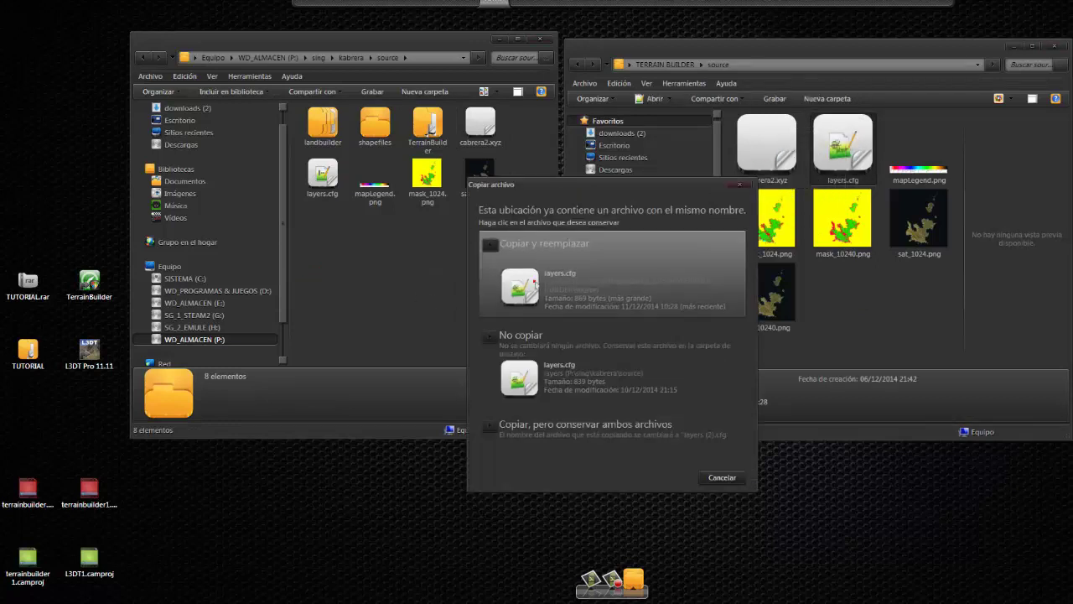
click(537, 286)
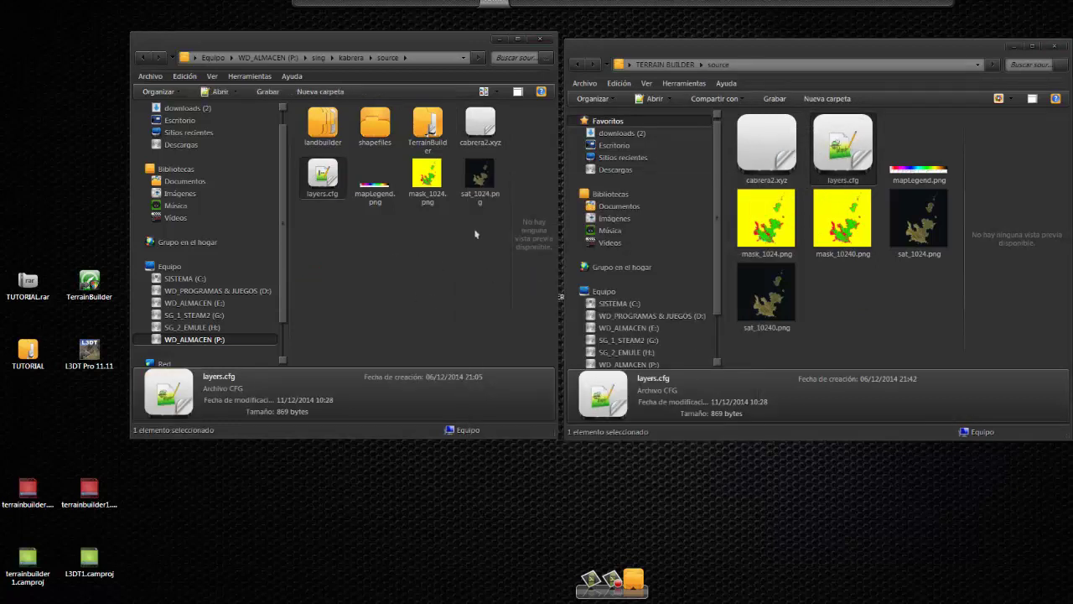
Open layers.cfg from the TERRAIN BUILDER source folder in Notepad++ and review its layer classes and material paths.
right_click(845, 146)
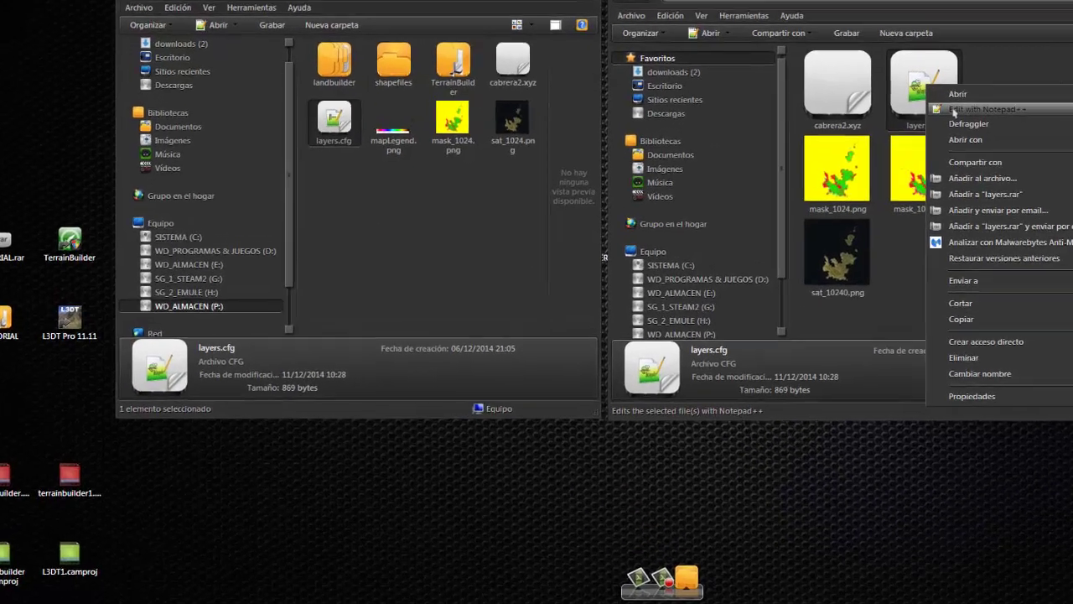
click(868, 166)
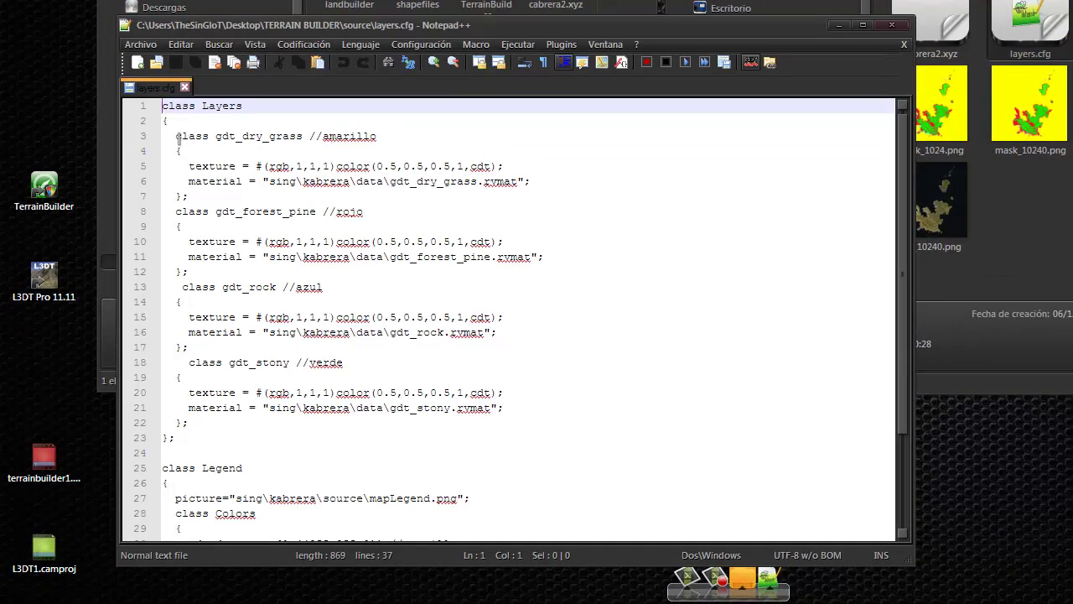
drag(177, 138, 551, 192)
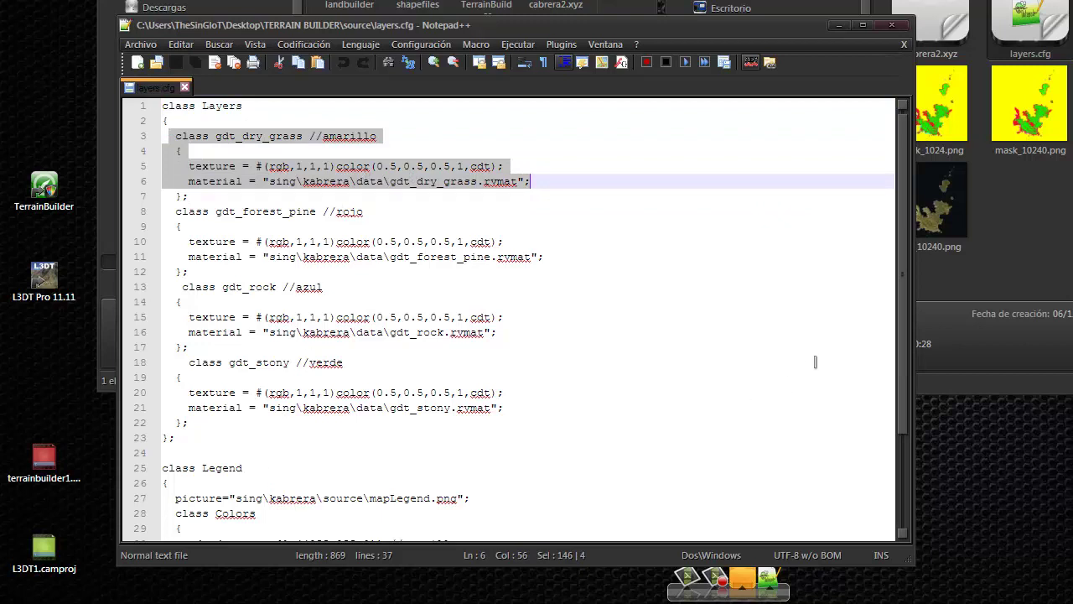
drag(901, 366, 904, 389)
scroll(570, 390, down, 3)
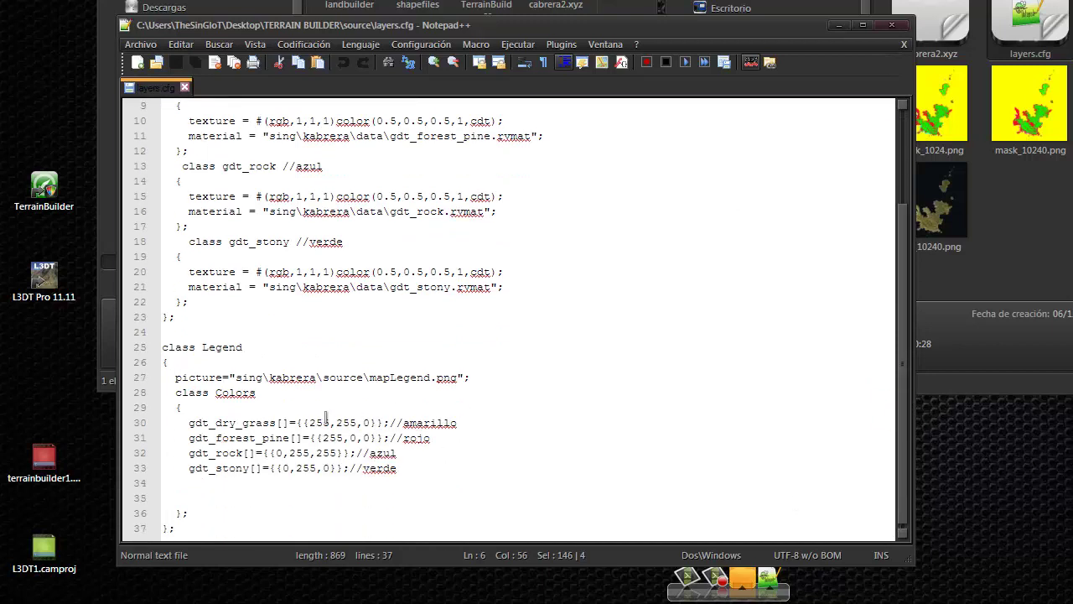
Compare the mask and satellite images in the source folder with the layer classes and legend colors defined in layers.cfg.
click(1033, 217)
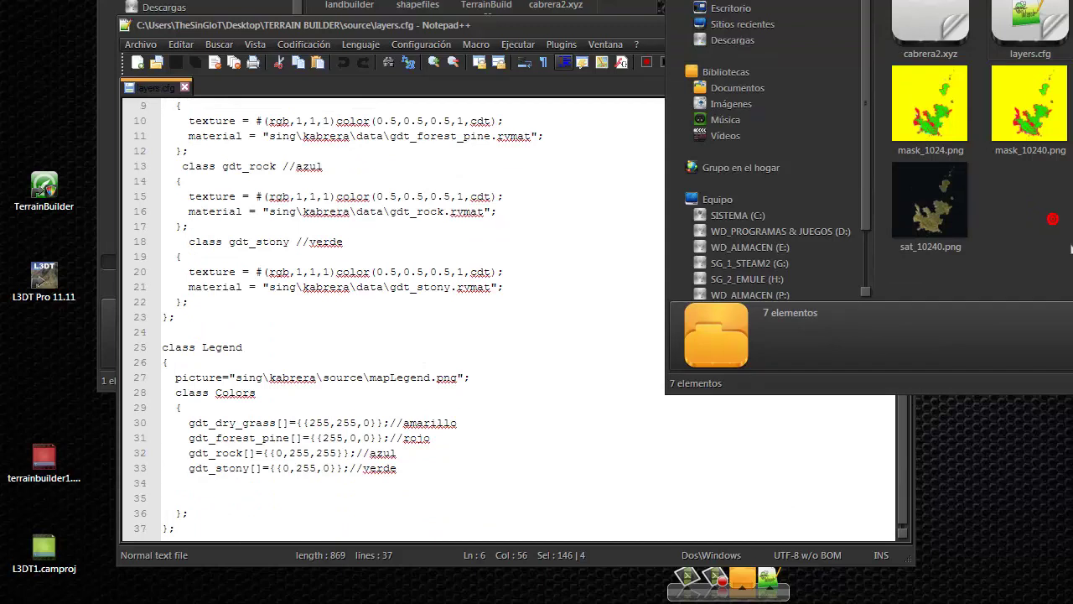
mouse_move(911, 218)
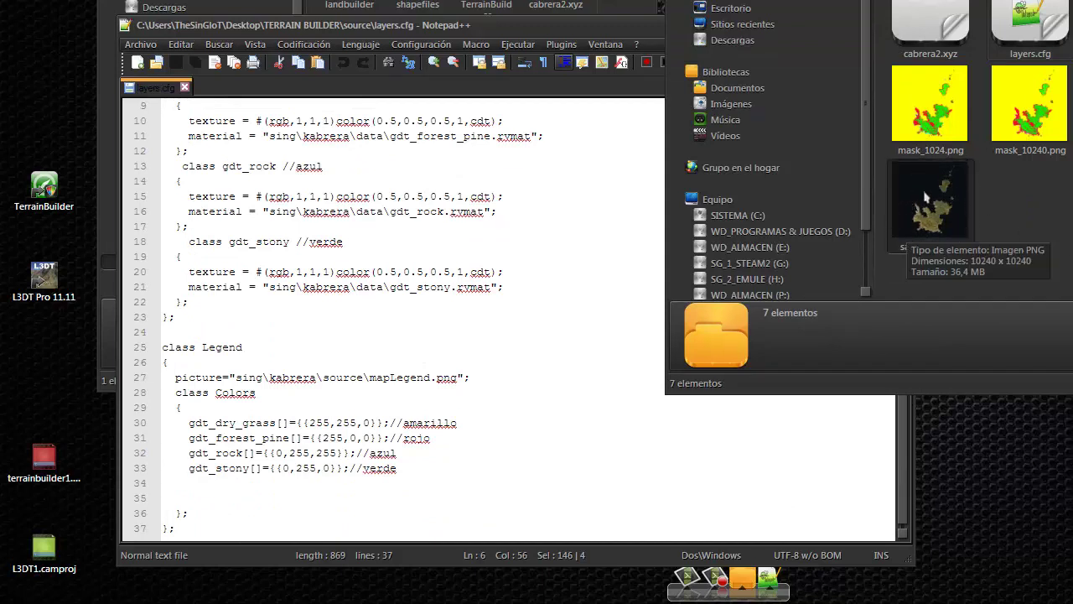
click(386, 180)
scroll(415, 186, up, 3)
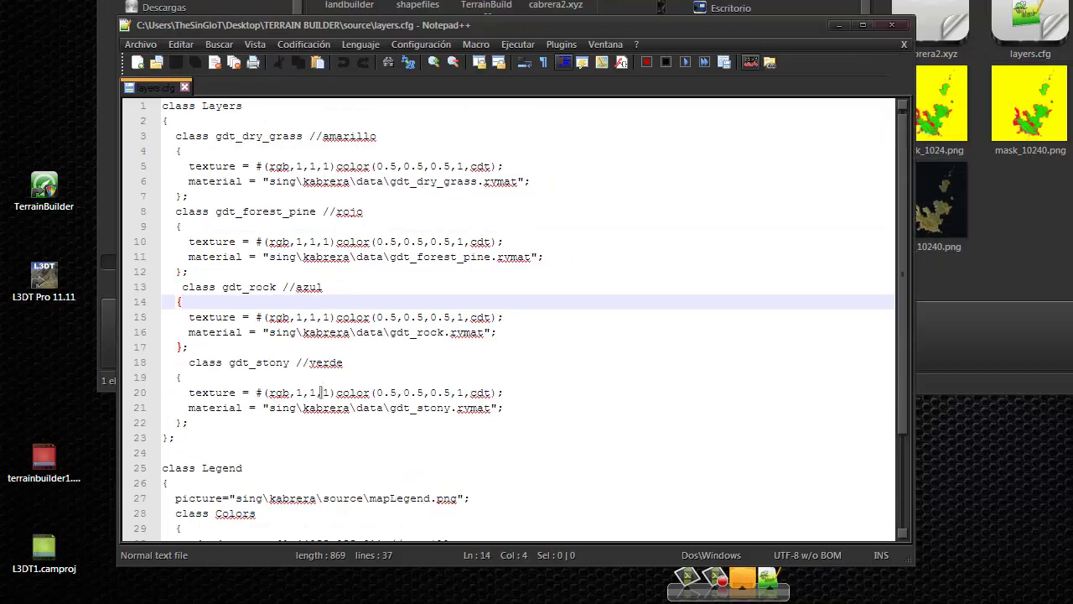
scroll(327, 419, down, 3)
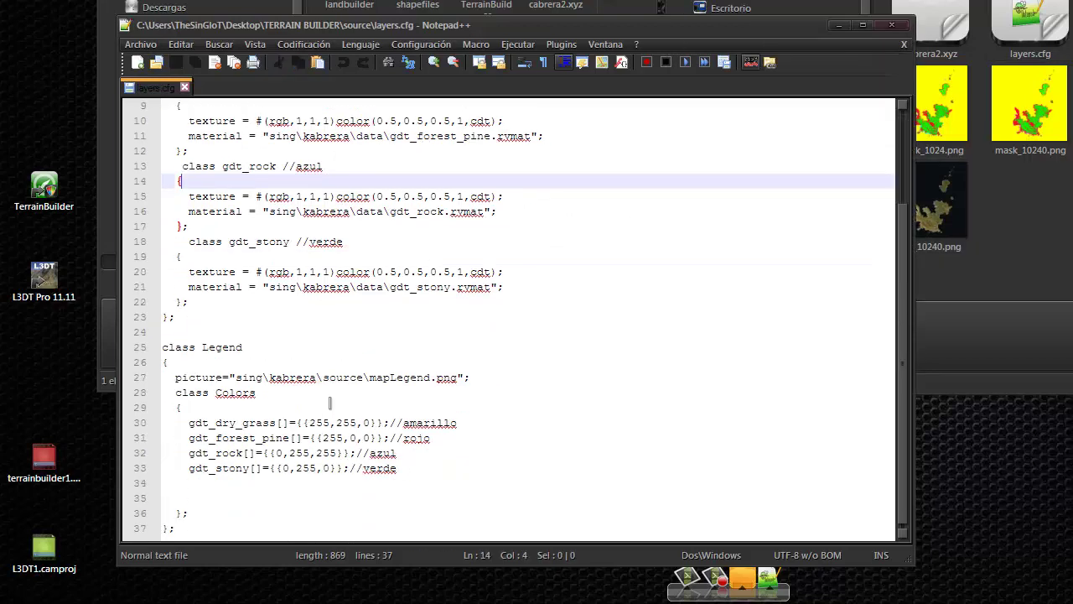
click(185, 422)
drag(184, 423, 422, 472)
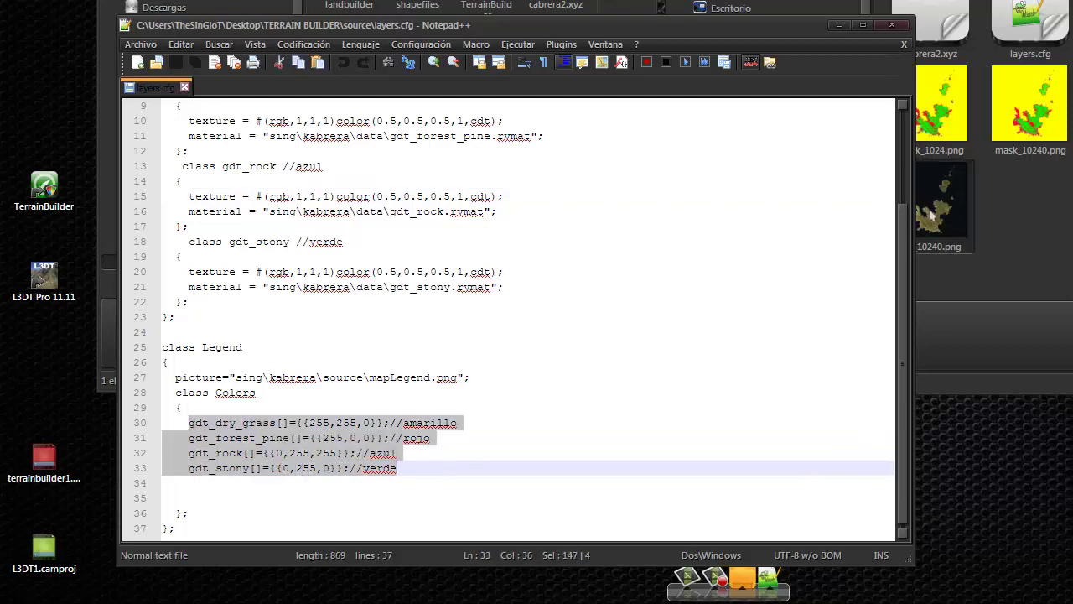
click(460, 453)
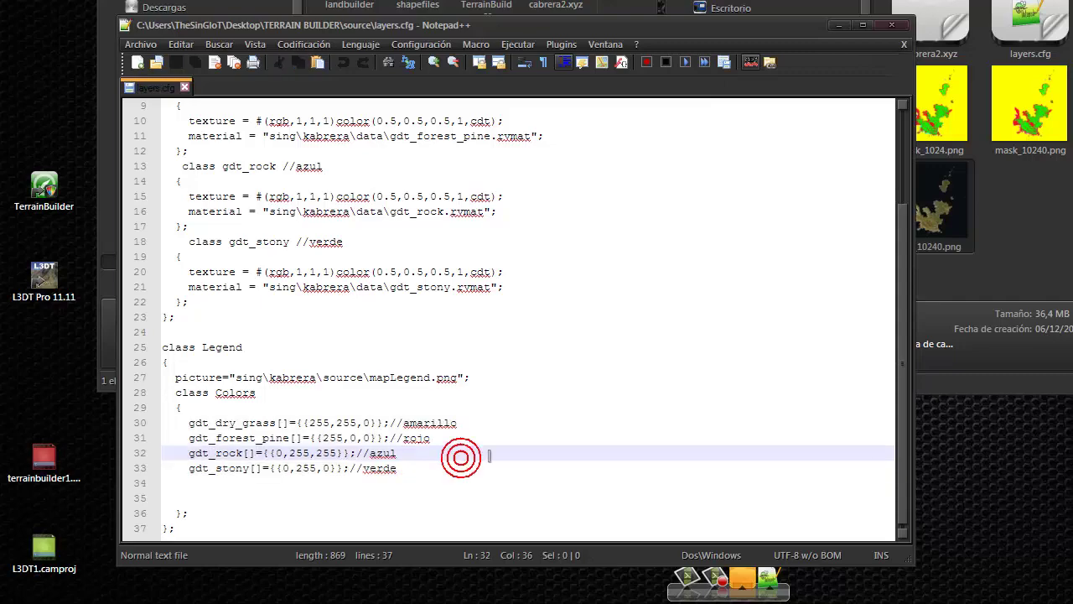
scroll(506, 431, up, 1)
scroll(411, 439, down, 1)
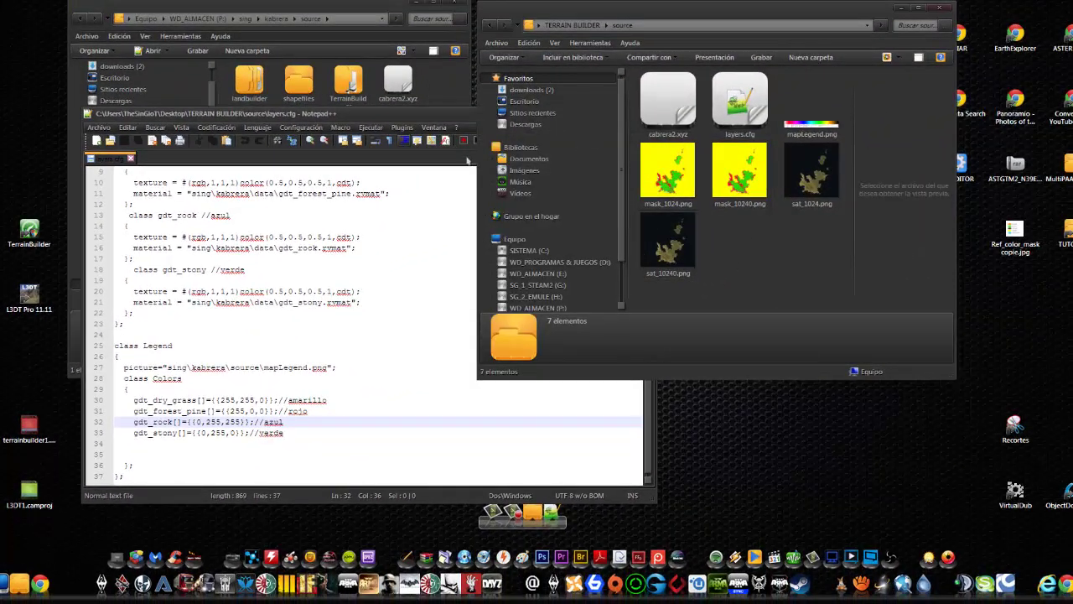
drag(608, 131, 610, 165)
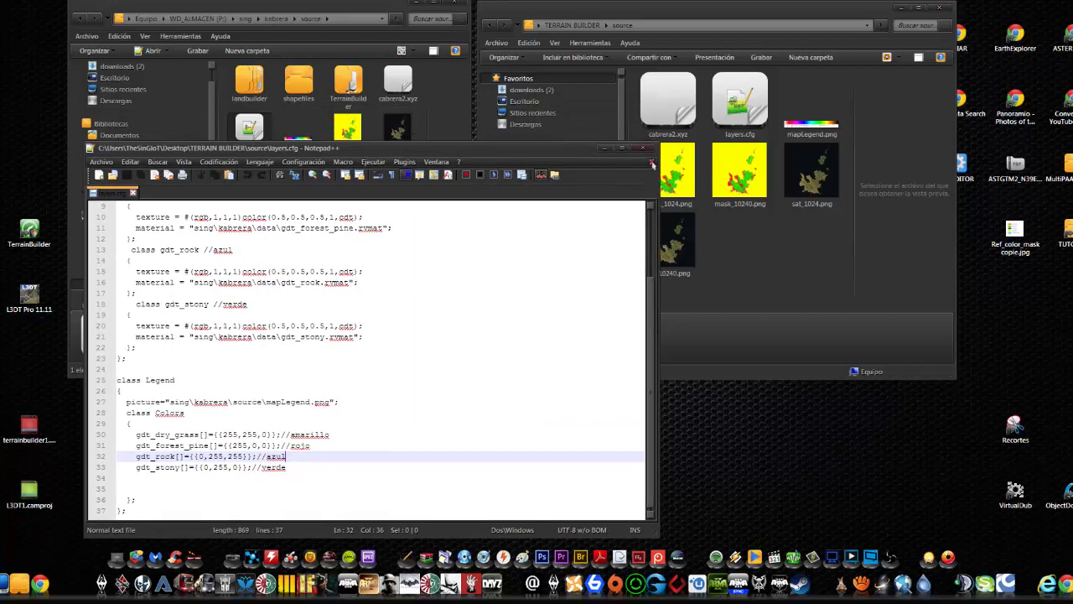
Close layers.cfg and examine the surface color scale in mapLegend.png from the TERRAIN BUILDER source folder.
click(644, 151)
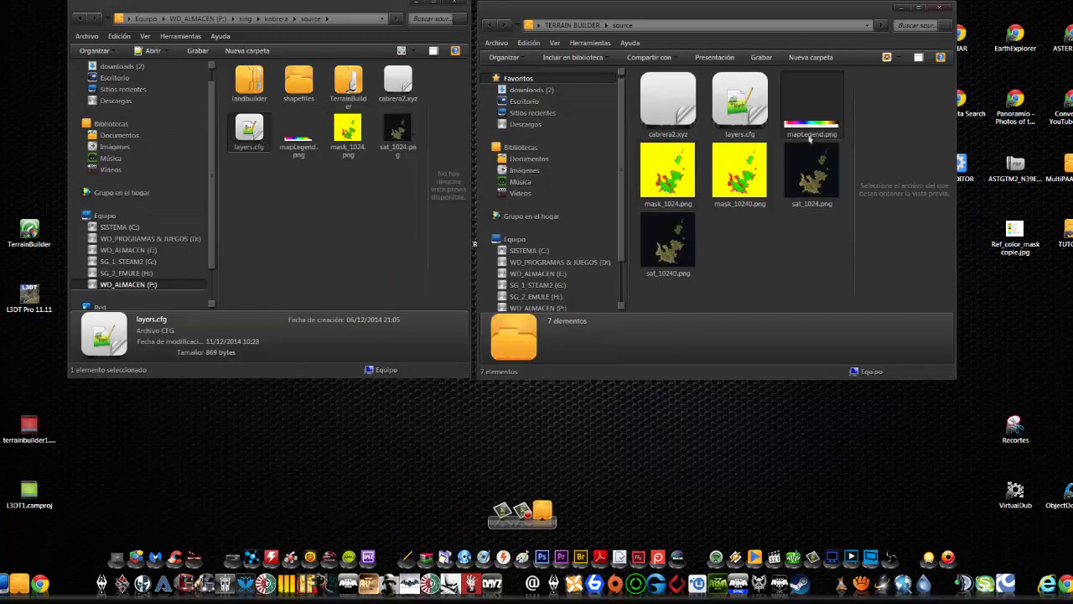
double_click(810, 136)
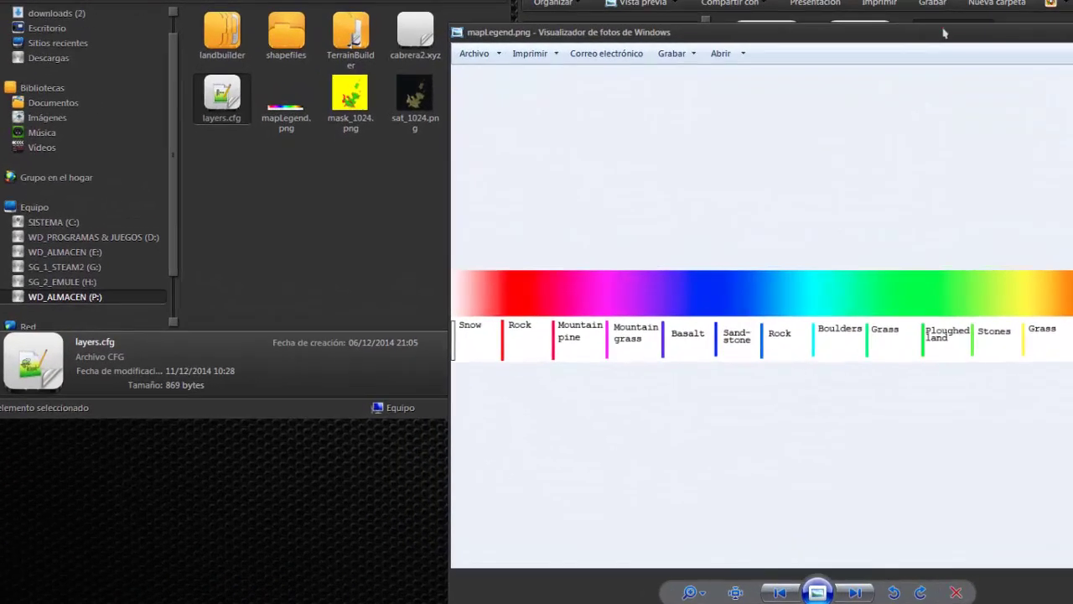
drag(943, 32, 671, 15)
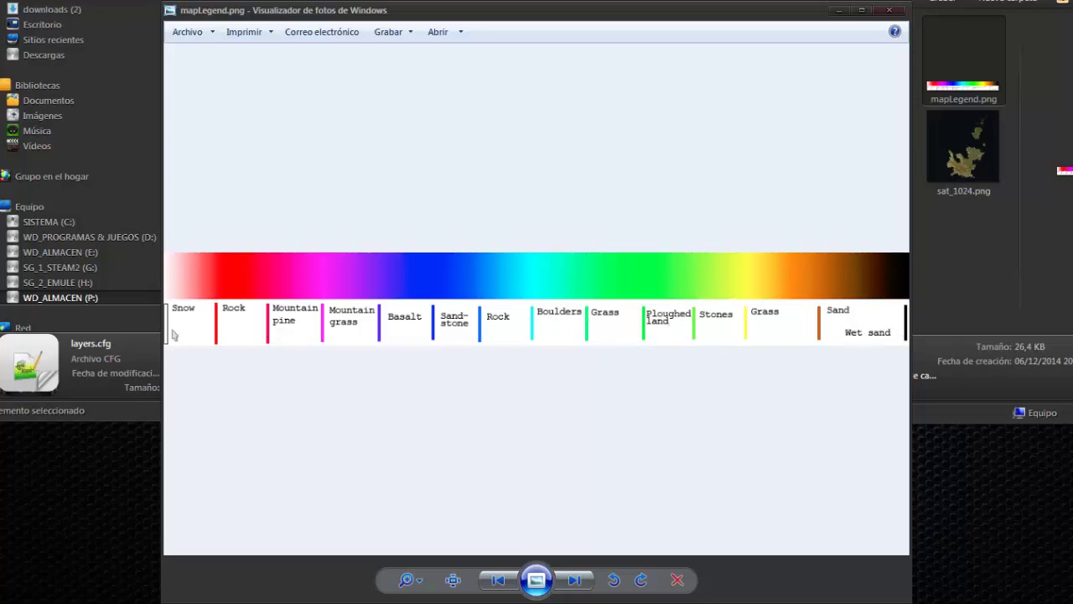
click(890, 11)
Copy mask_1024.png from the TERRAIN BUILDER source folder into sing\kabrera\source, replacing the existing file, and view the mask image.
click(774, 168)
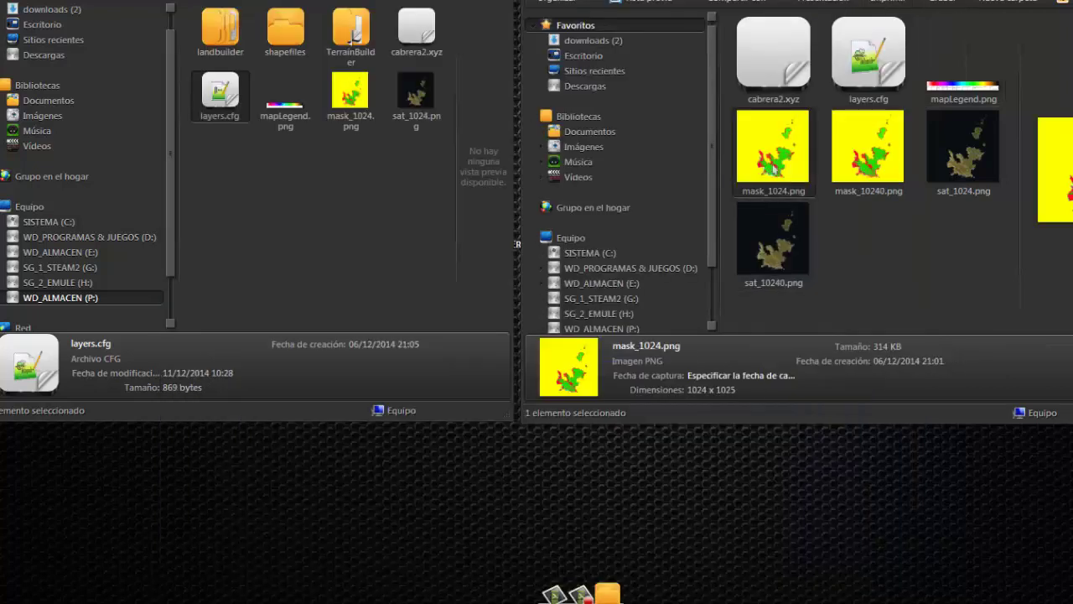
drag(780, 154, 336, 227)
click(427, 153)
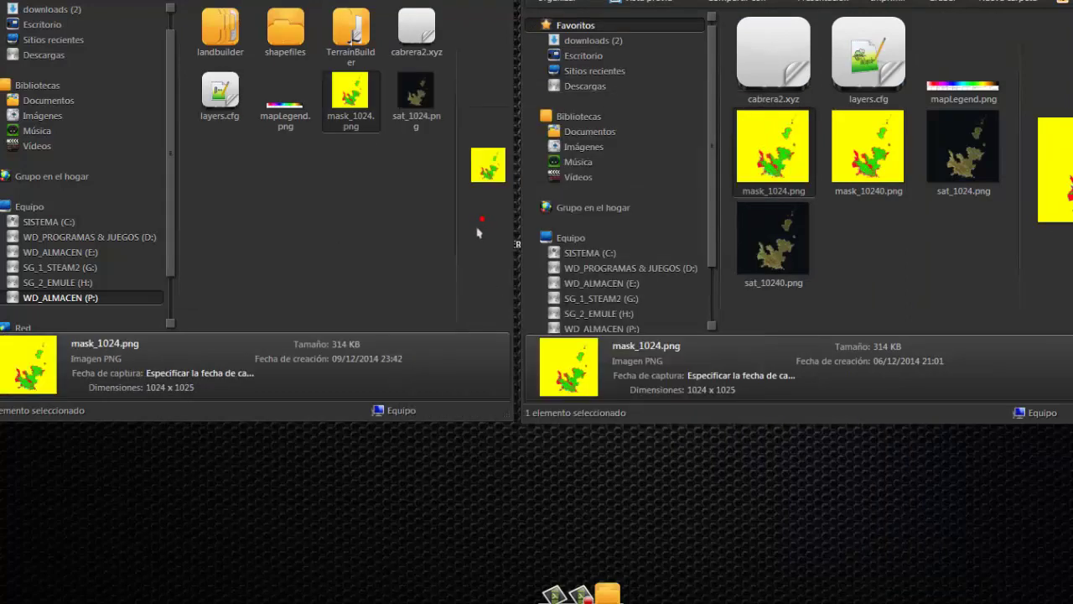
double_click(365, 101)
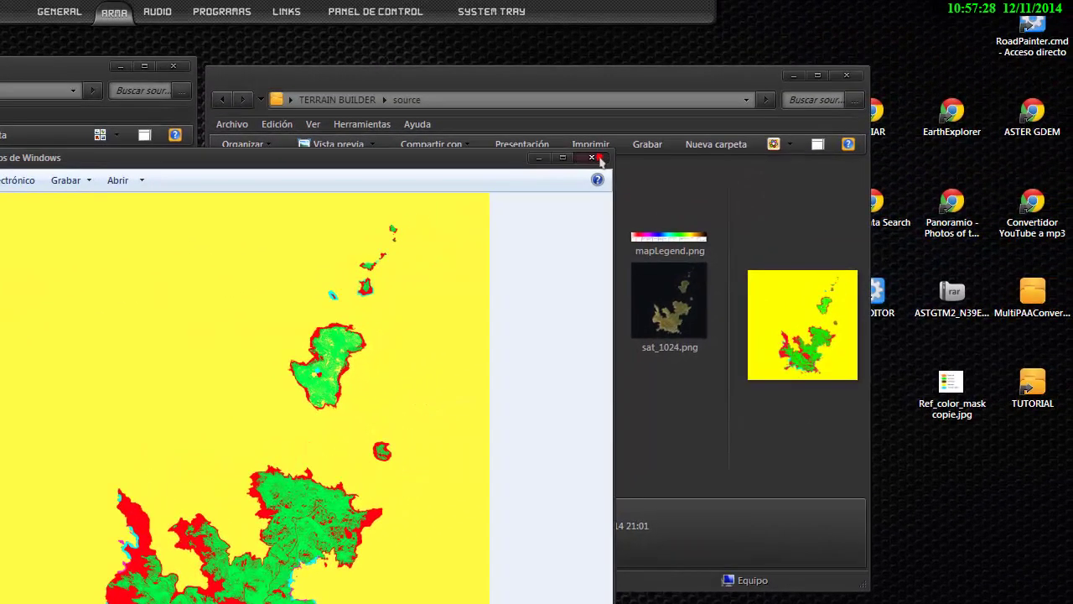
click(598, 159)
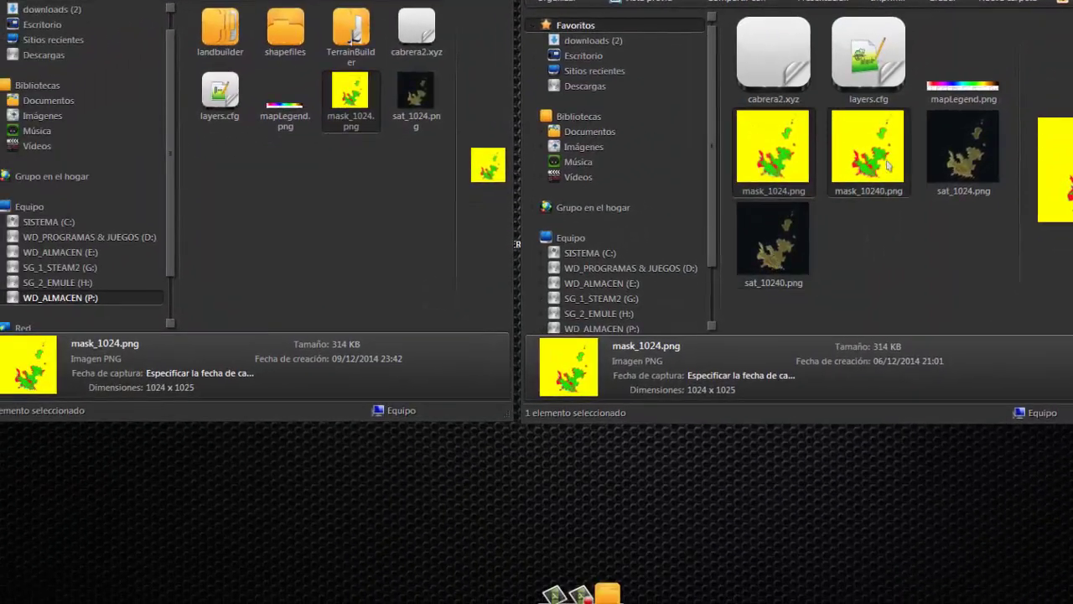
Examine the satellite image sat_1024.png from the TERRAIN BUILDER source folder, checking its coastline and road detail up close.
click(968, 152)
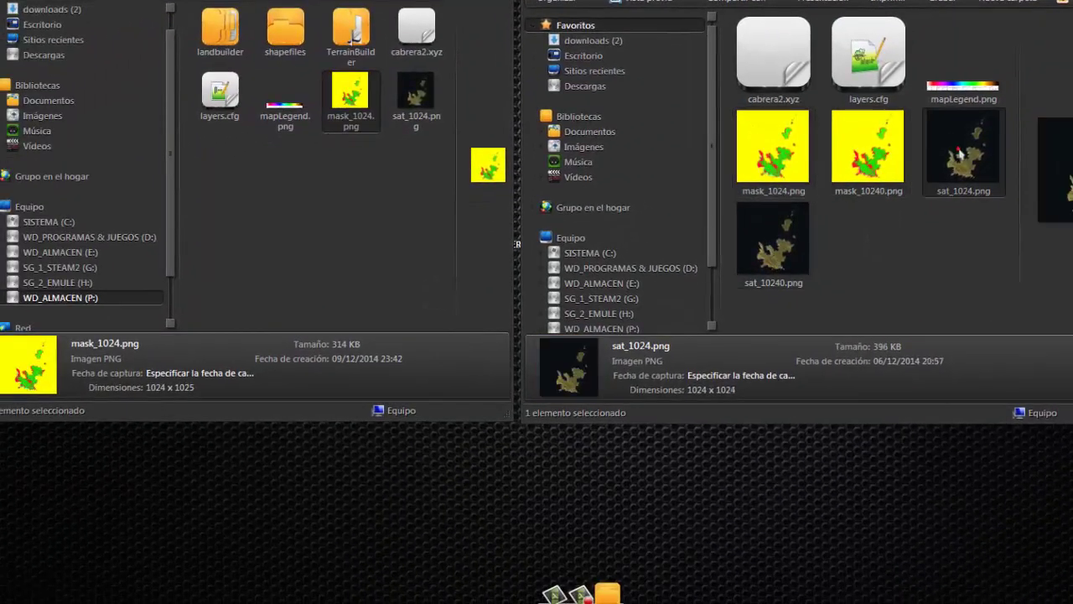
double_click(971, 153)
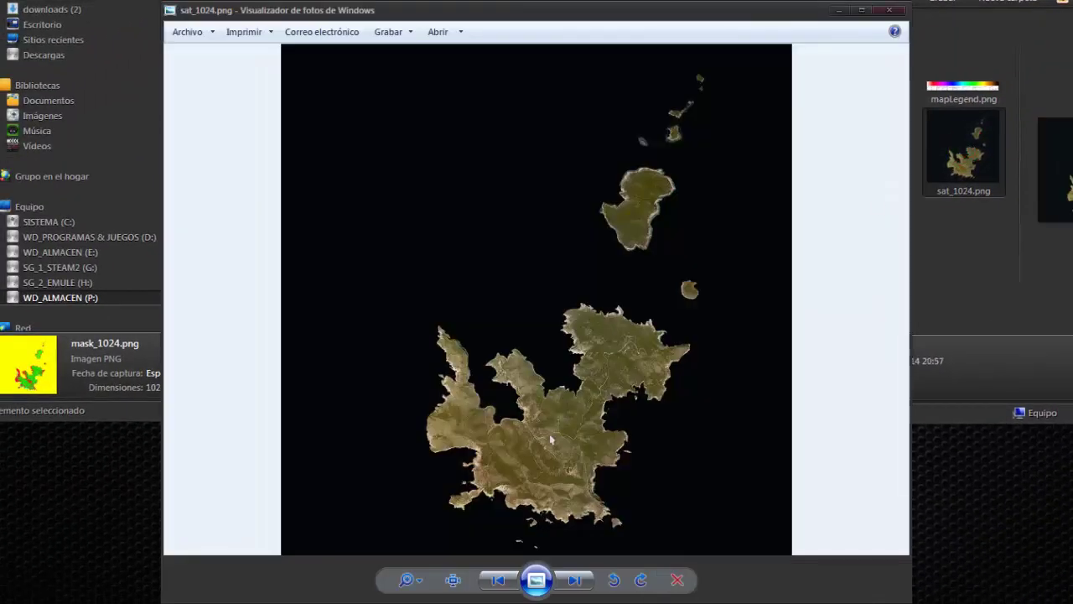
scroll(553, 443, up, 5)
scroll(559, 447, down, 4)
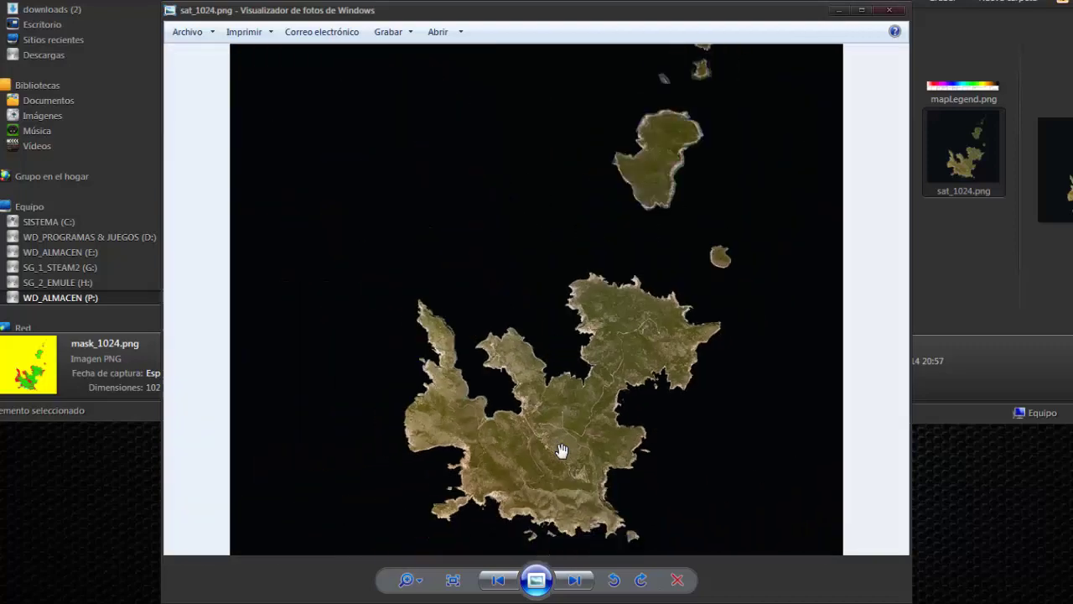
scroll(555, 433, up, 2)
scroll(645, 384, down, 3)
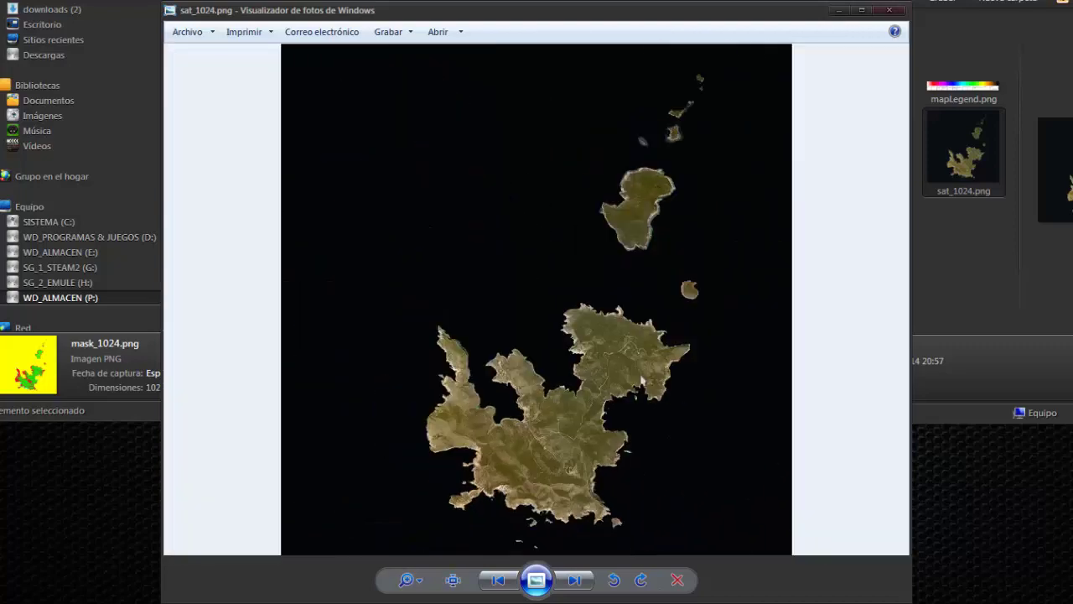
scroll(615, 419, up, 8)
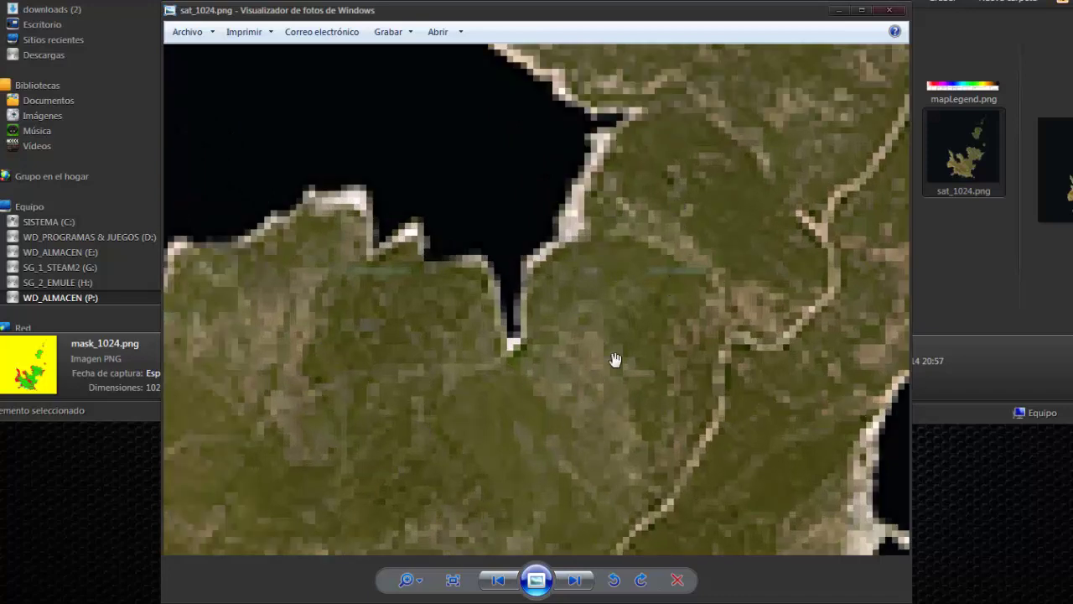
scroll(556, 333, down, 6)
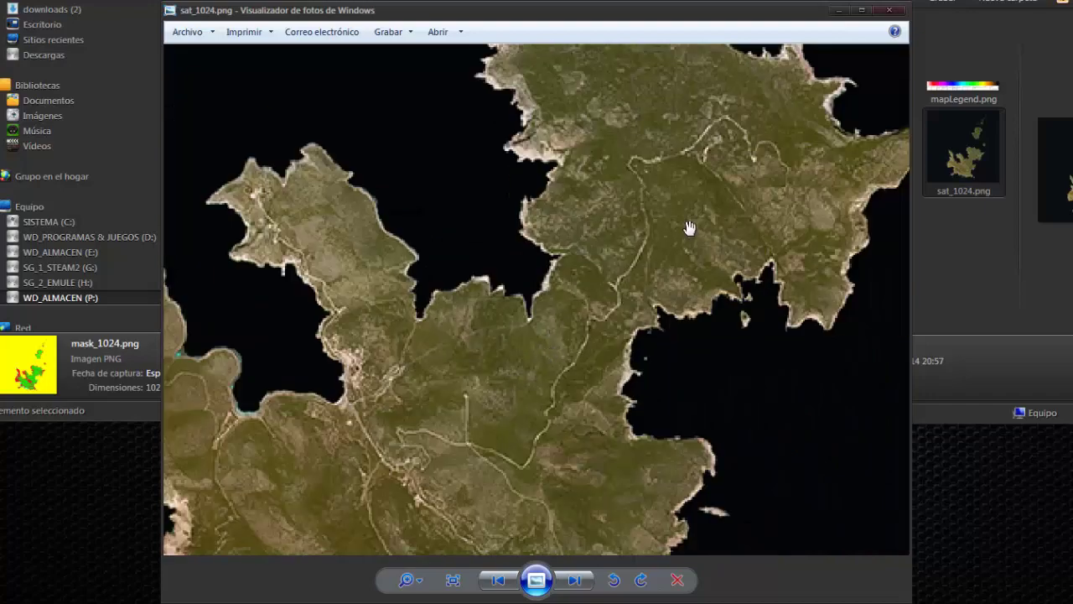
scroll(553, 362, up, 5)
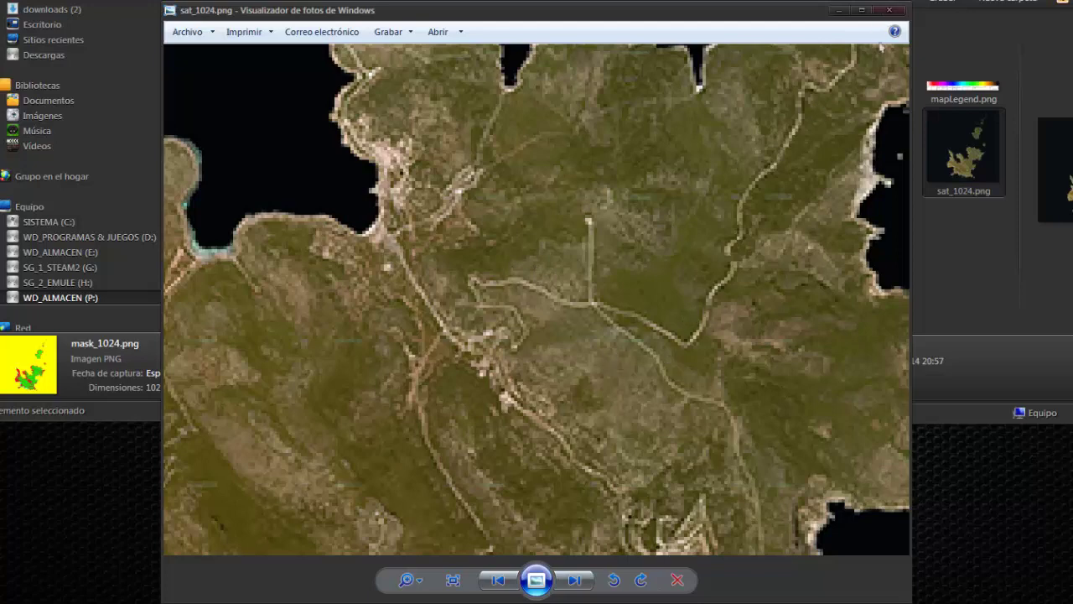
click(889, 10)
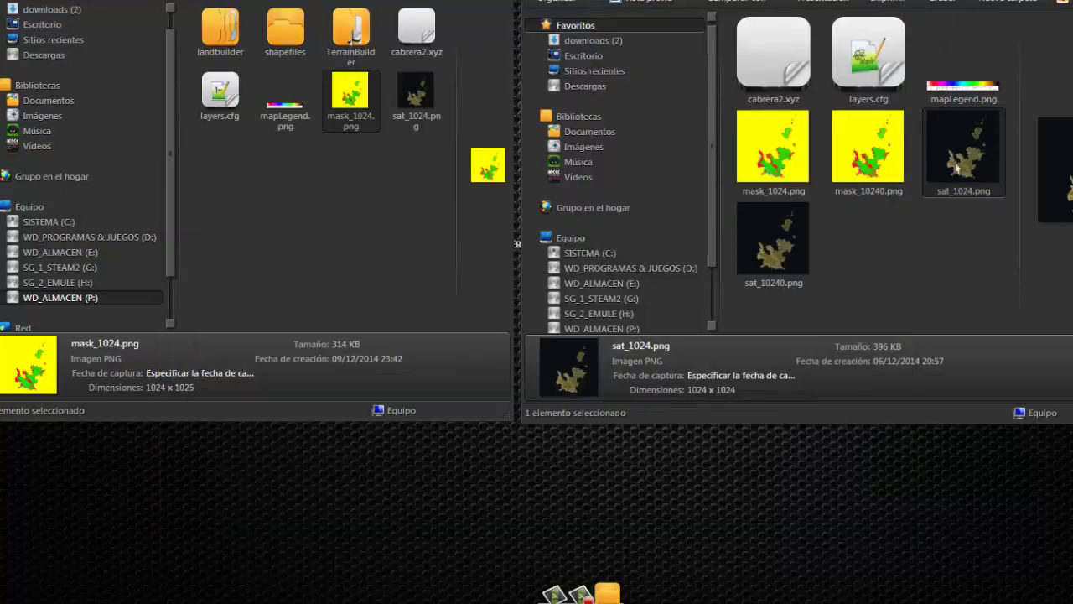
Open sat_10240.png from the TERRAIN BUILDER source folder and inspect its ground detail up close for comparison.
double_click(769, 252)
scroll(577, 433, up, 3)
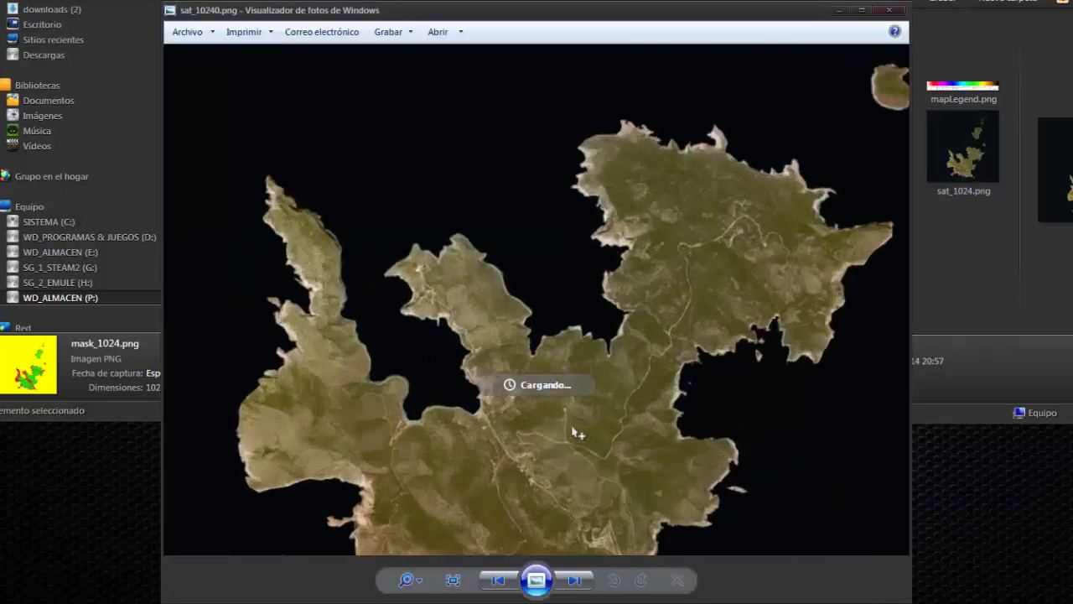
scroll(578, 434, up, 5)
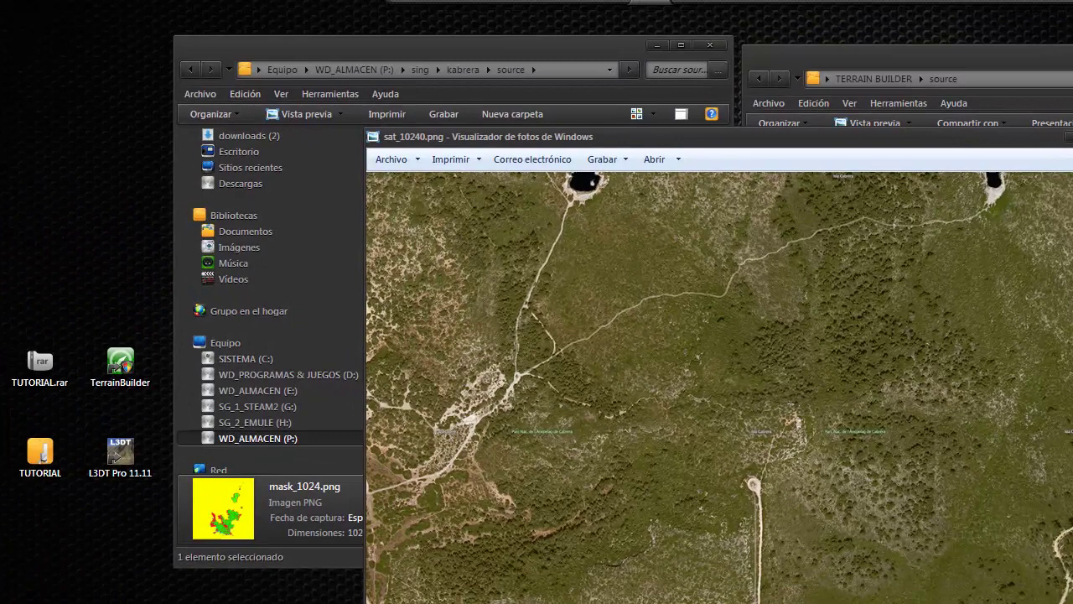
key(alt+F4)
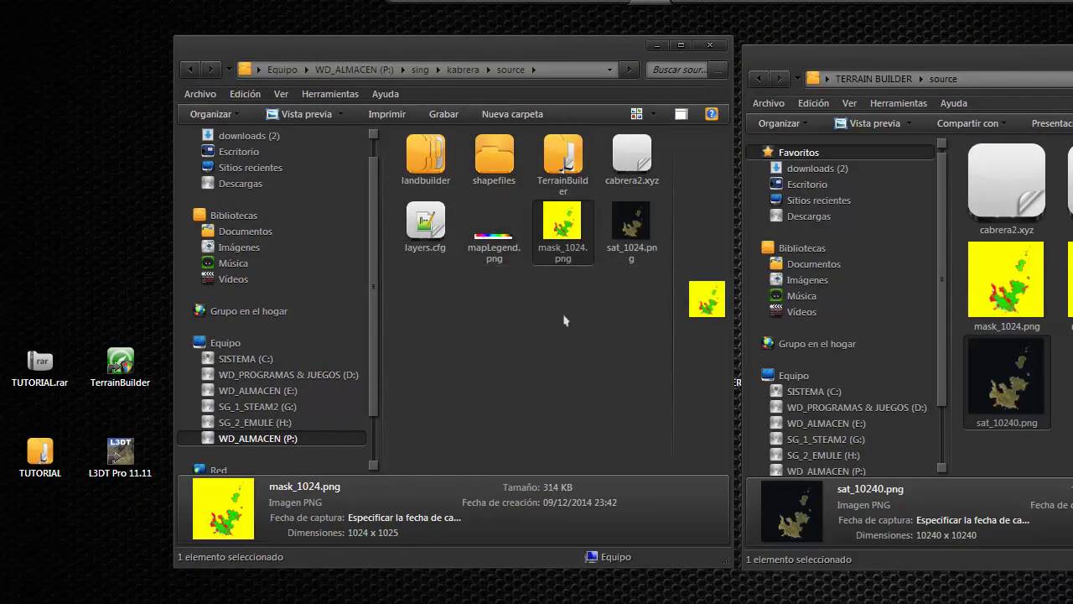
Show the sing\kabrera\data folder and the TERRAIN BUILDER data folder side by side.
key(BackSpace)
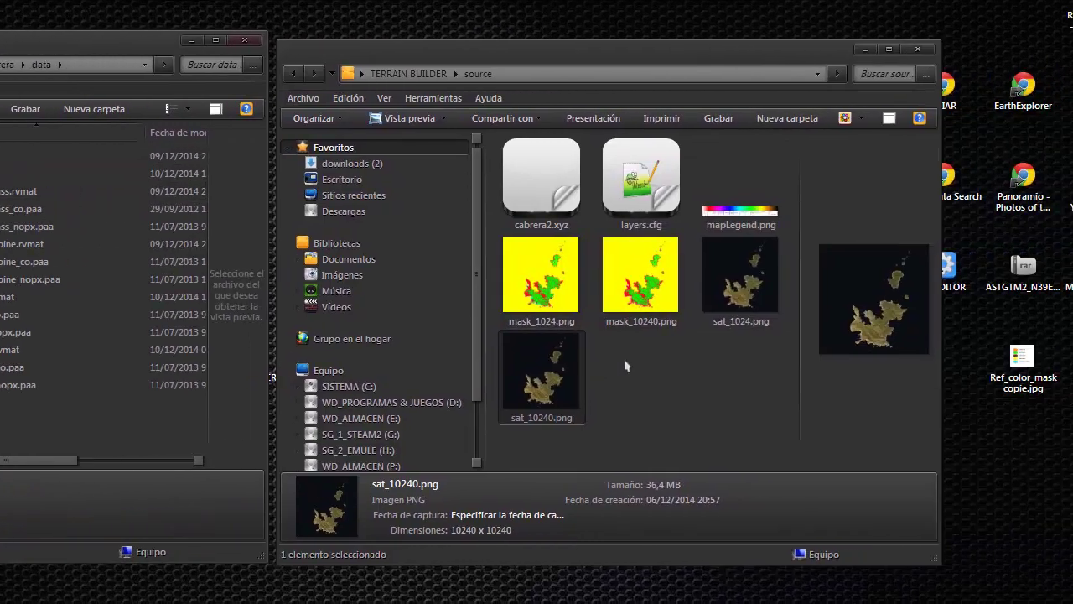
click(567, 360)
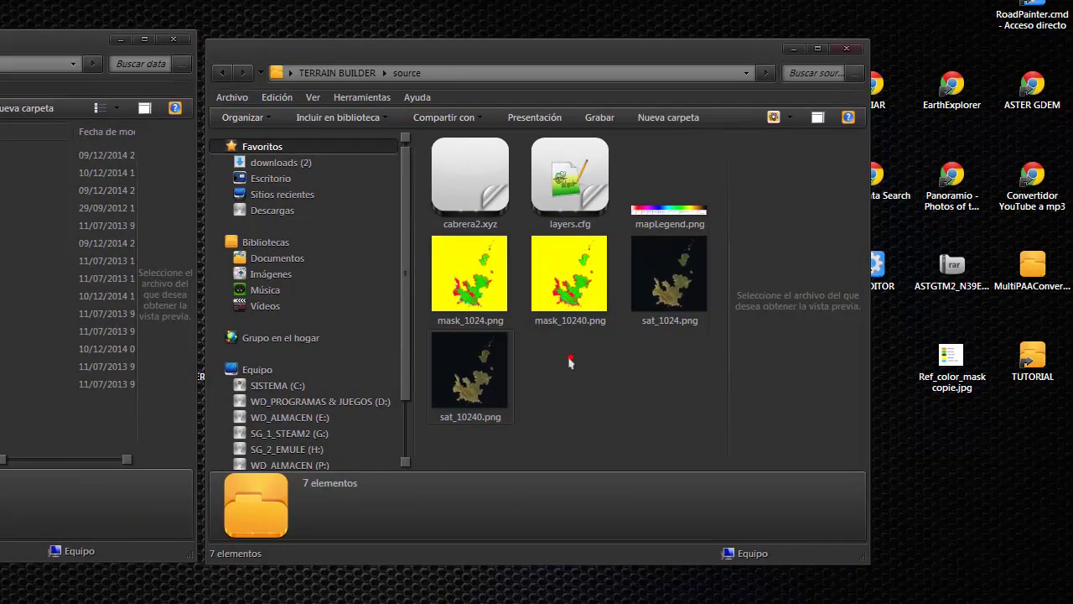
key(BackSpace)
double_click(457, 181)
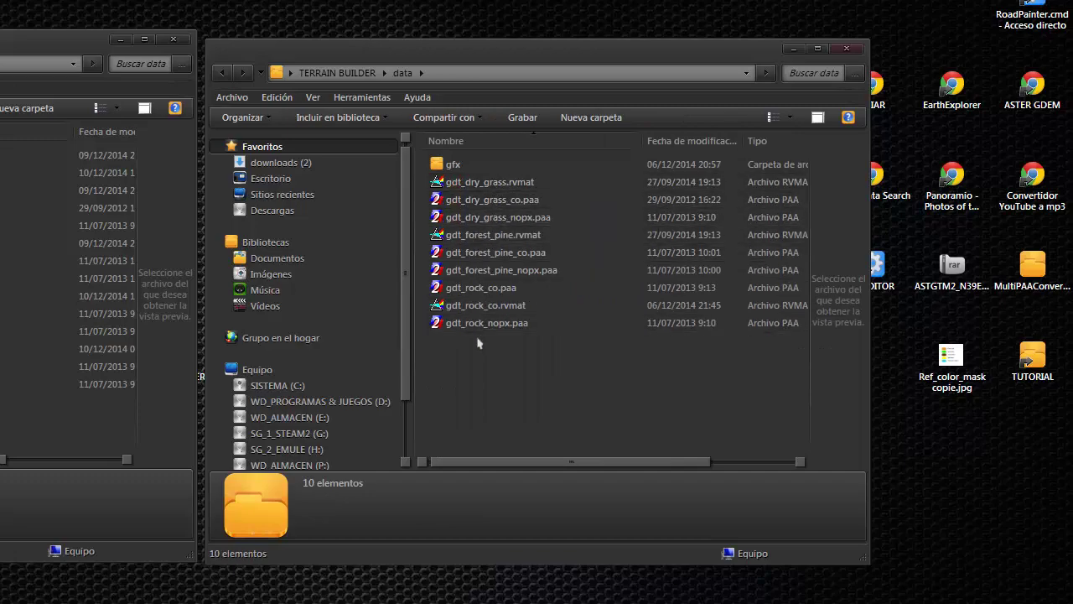
View the dry grass texture gdt_dry_grass_co.paa from the TERRAIN BUILDER data folder in Texture Viewer.
click(478, 201)
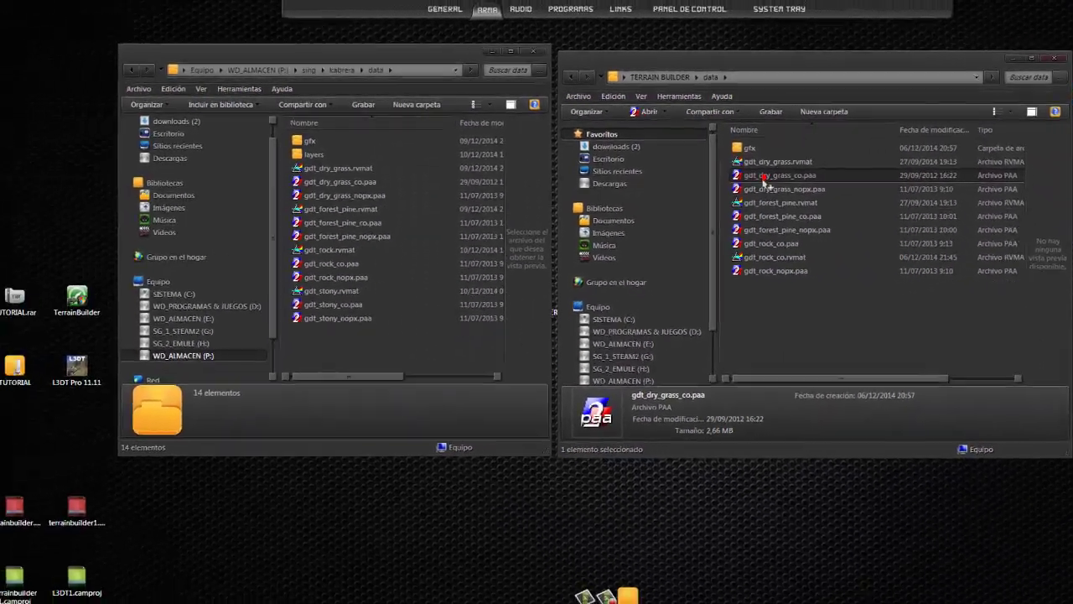
double_click(765, 182)
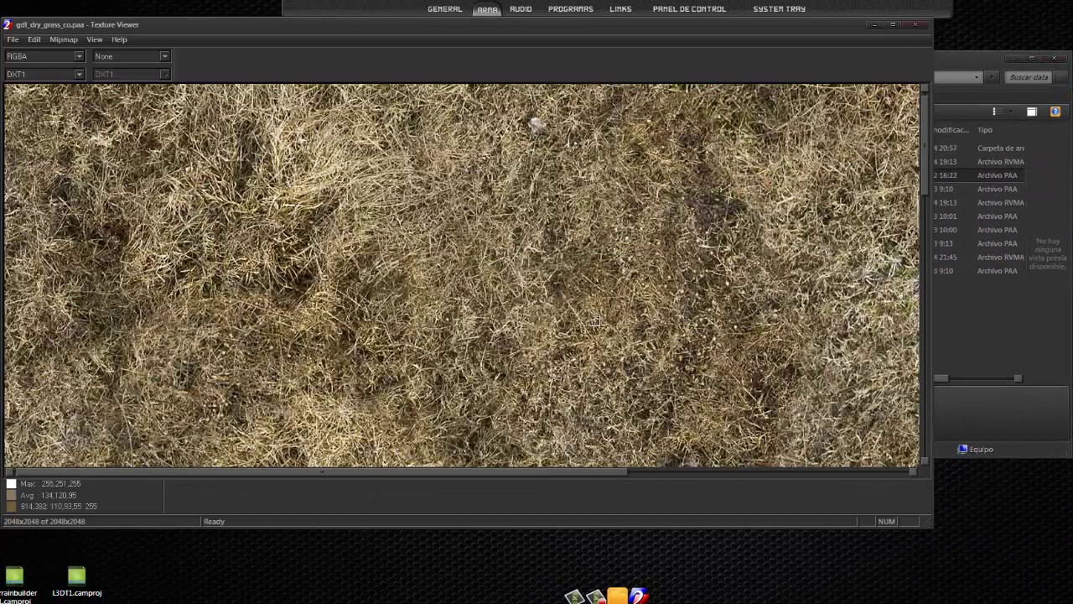
click(916, 30)
Briefly open gdt_forest_pine.rvmat, and view the pine forest texture gdt_forest_pine_co.paa from the TERRAIN BUILDER data folder.
click(769, 203)
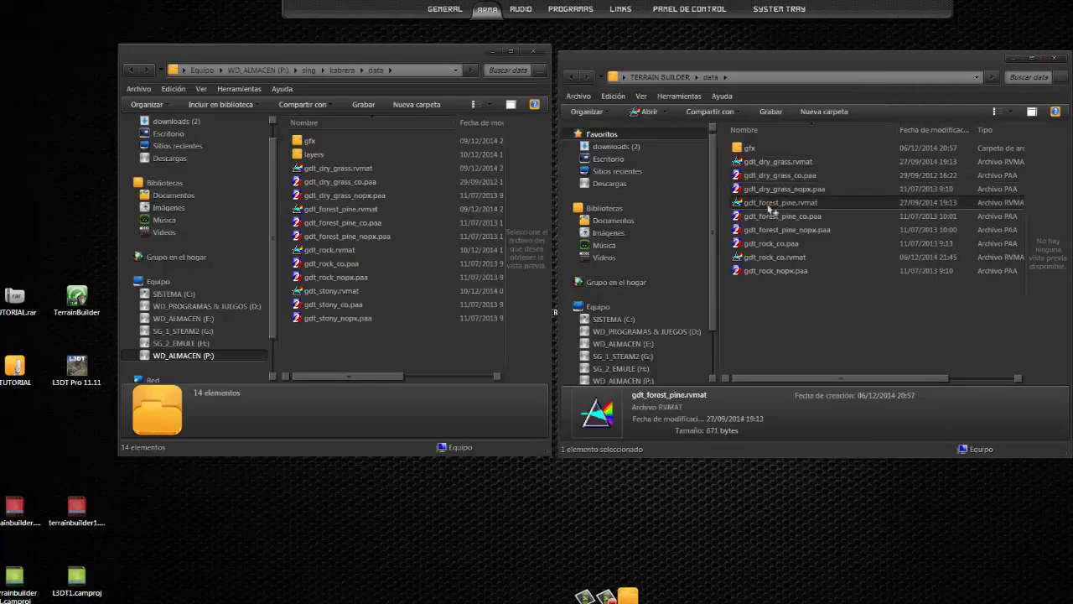
double_click(770, 208)
click(712, 47)
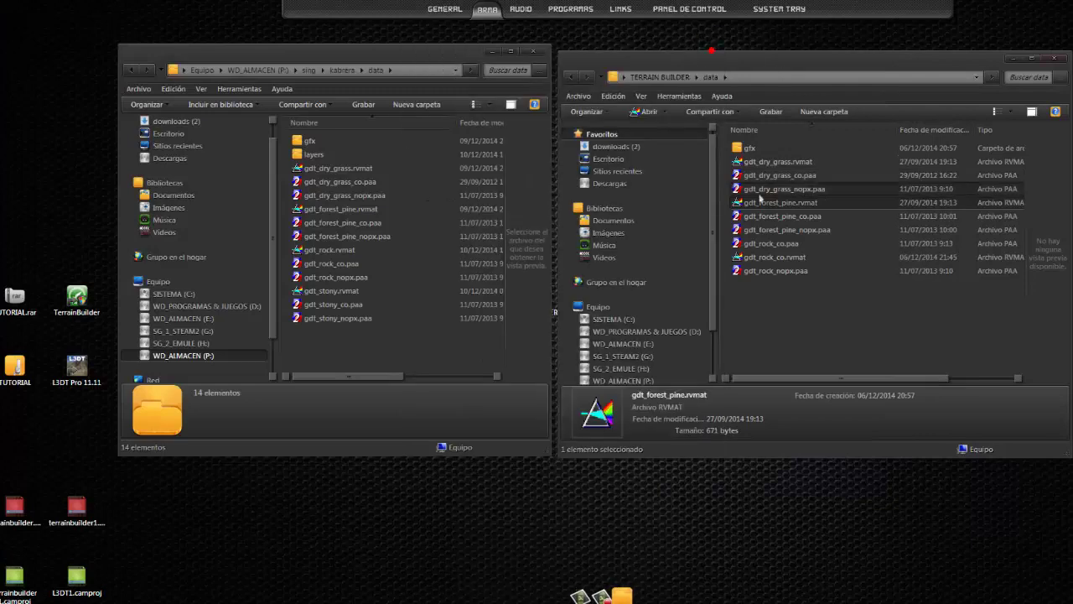
double_click(780, 217)
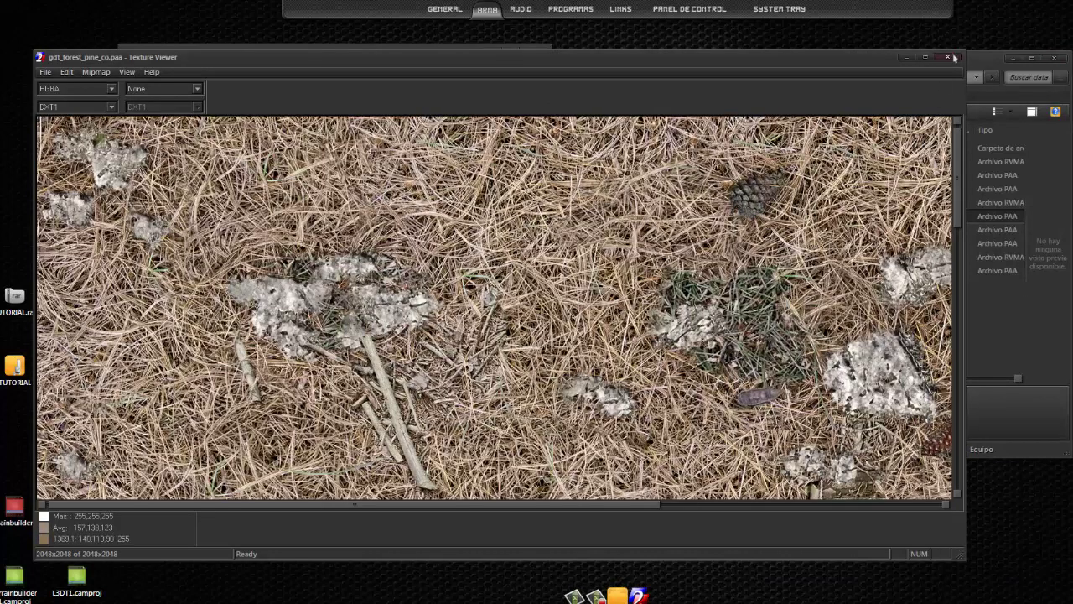
click(948, 58)
View gdt_rock_co.paa from the TERRAIN BUILDER data folder and gdt_stony_co.paa from sing\kabrera\data in Texture Viewer.
click(763, 244)
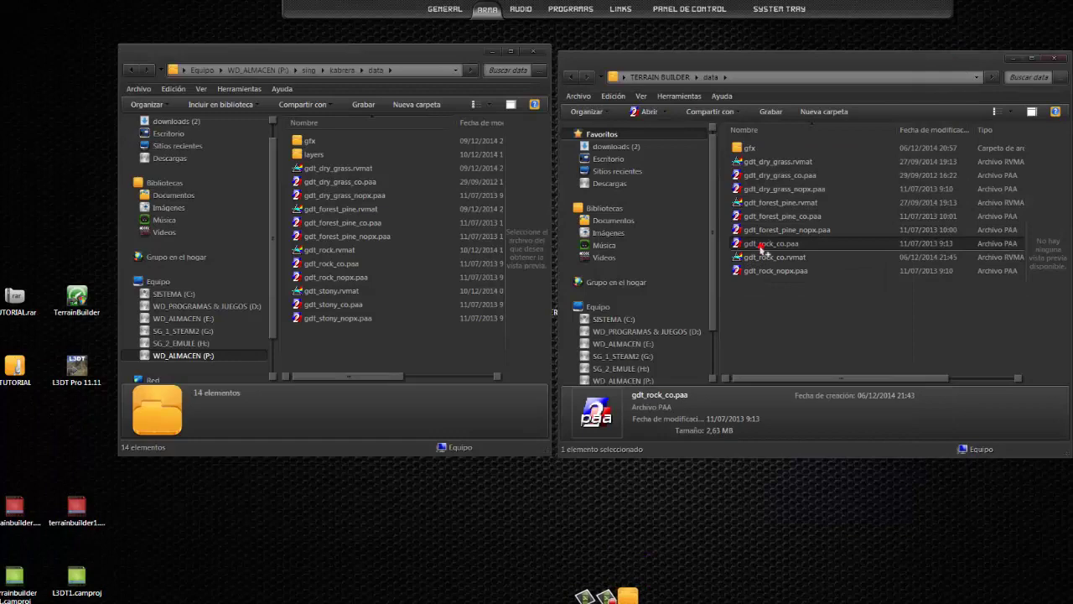
double_click(762, 245)
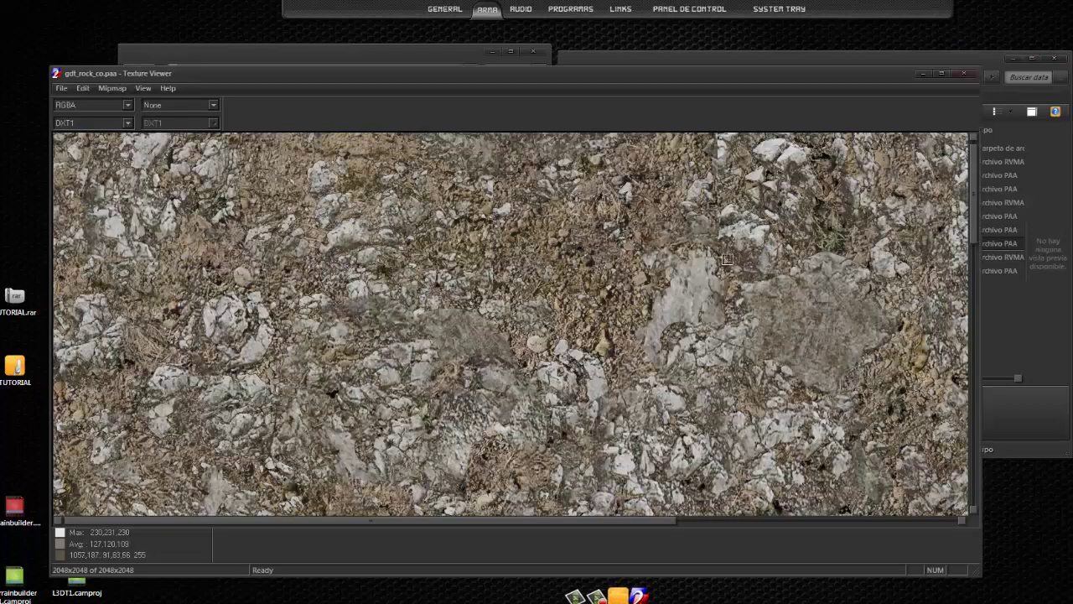
click(965, 74)
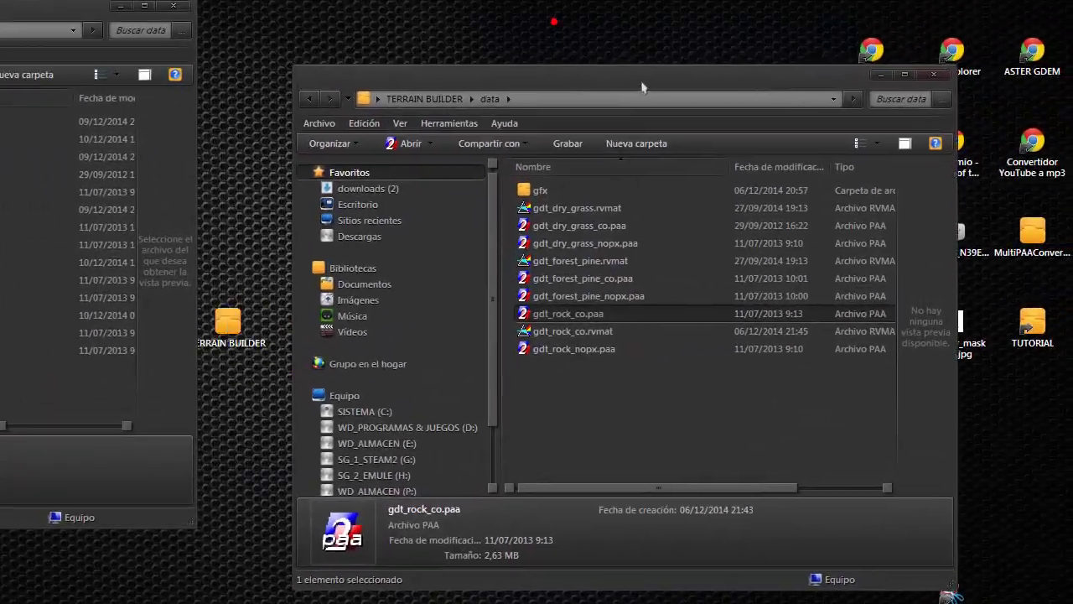
drag(643, 86, 643, 60)
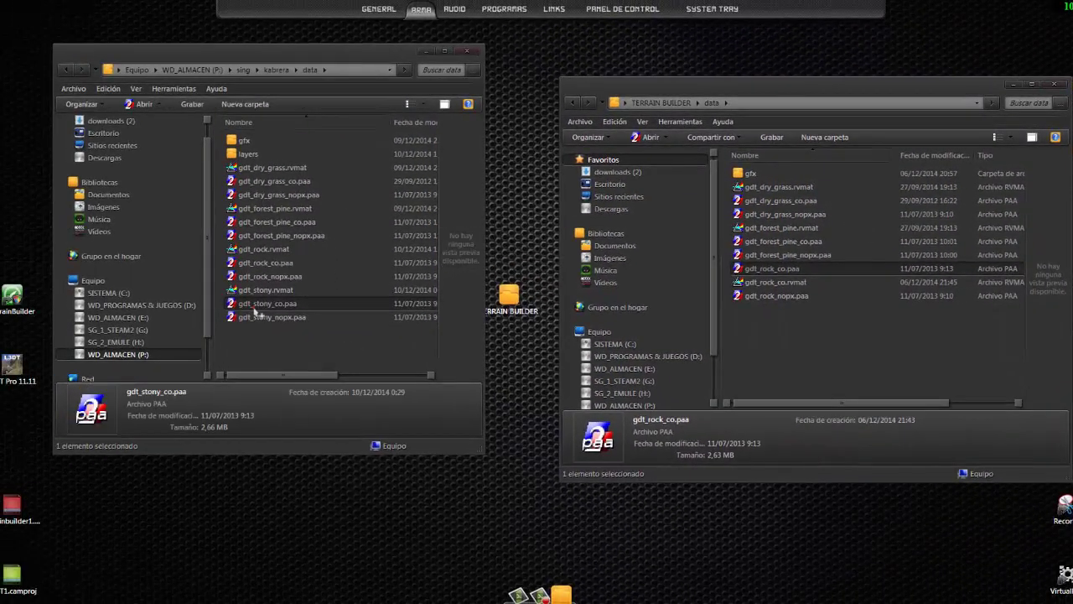
double_click(256, 307)
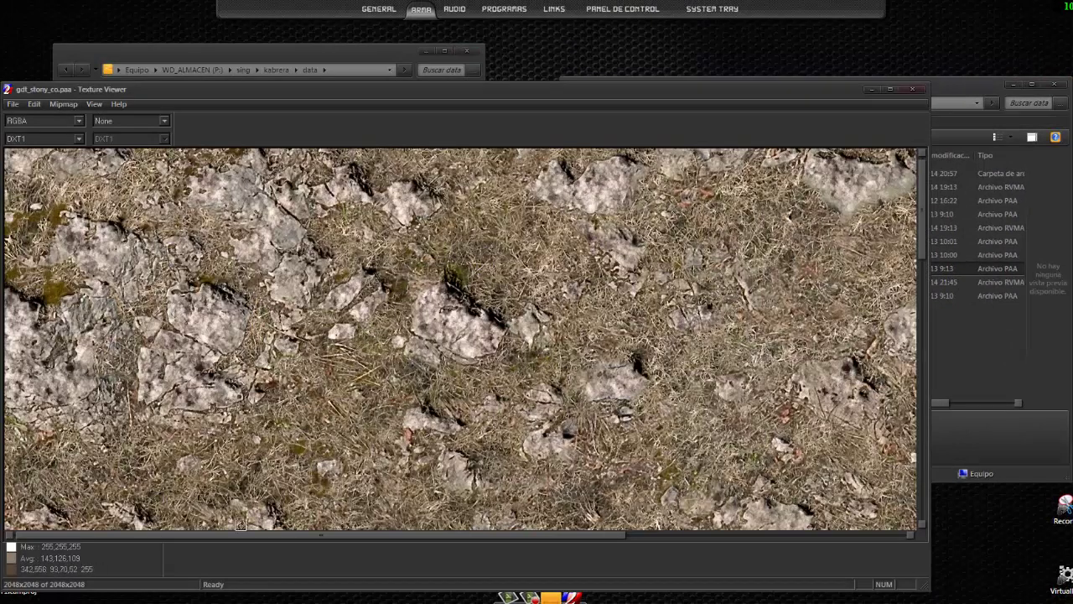
click(913, 90)
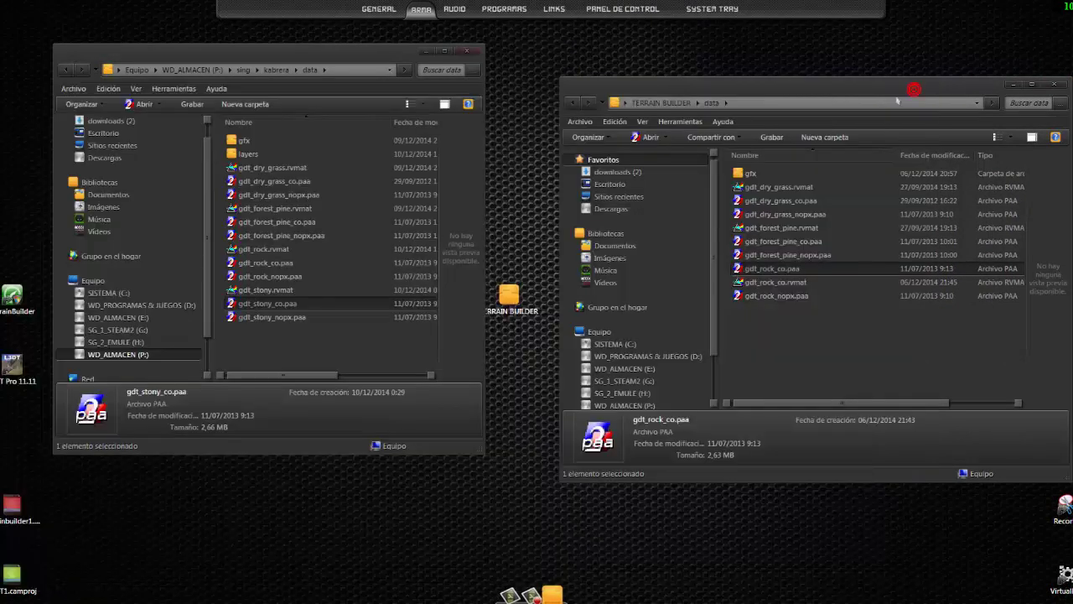
Rearrange the two data folder windows and open the root of the P: drive in an additional window.
drag(324, 57, 309, 99)
drag(623, 86, 583, 106)
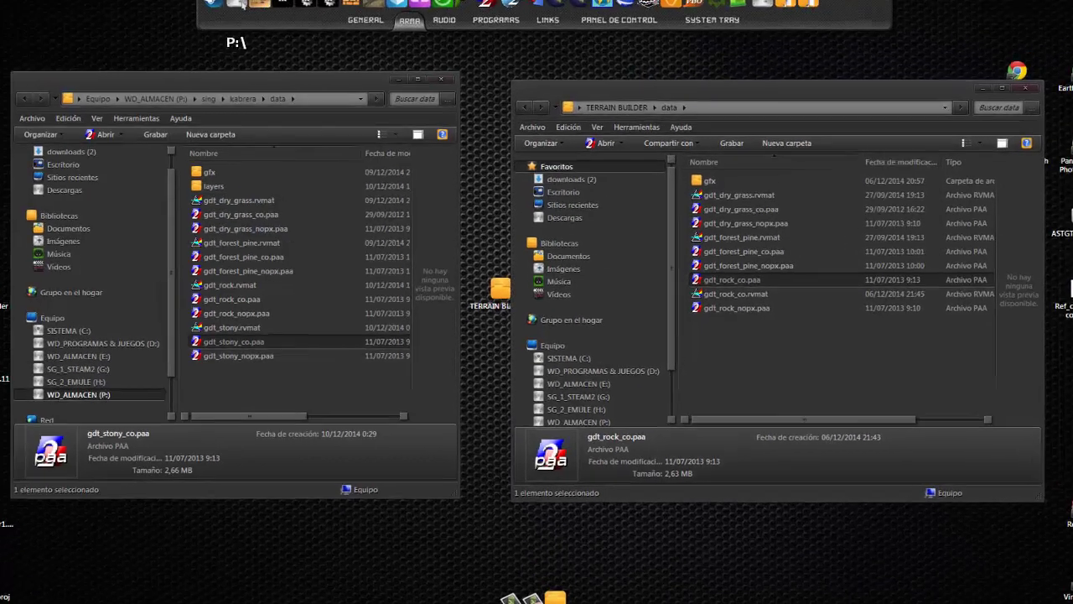
click(238, 5)
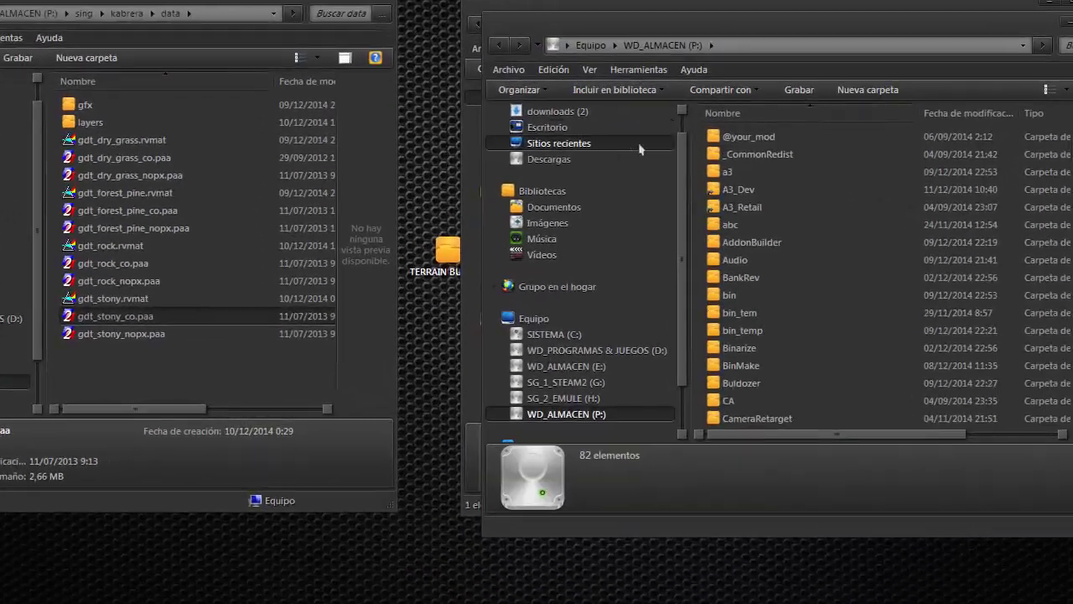
drag(677, 163, 549, 157)
drag(508, 86, 446, 56)
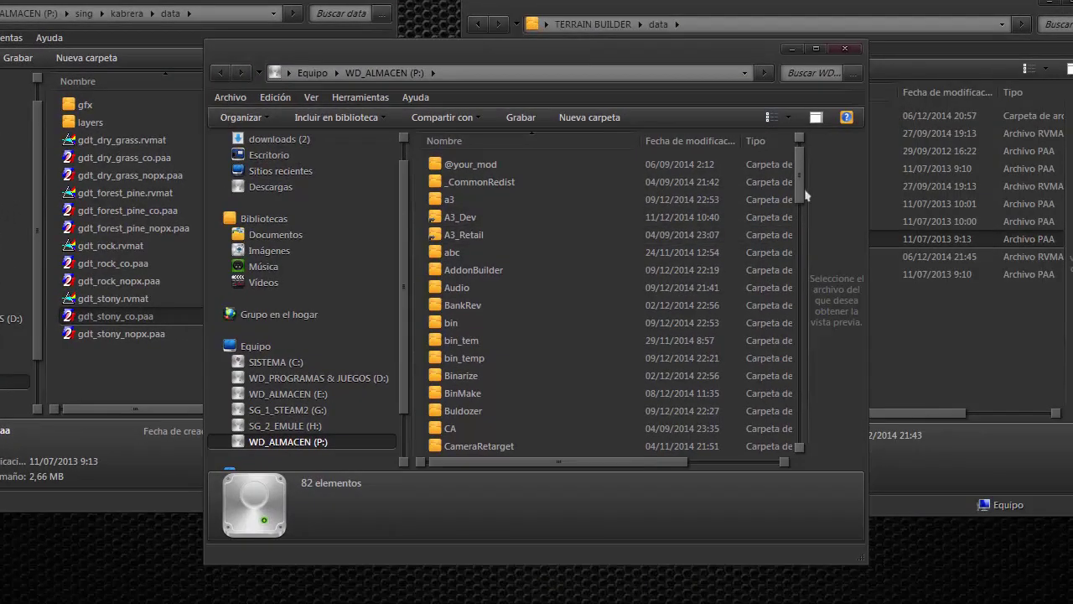
Open the a3 folder on the P: drive.
mouse_move(799, 191)
mouse_down()
mouse_move(792, 288)
mouse_move(788, 192)
mouse_up()
double_click(445, 201)
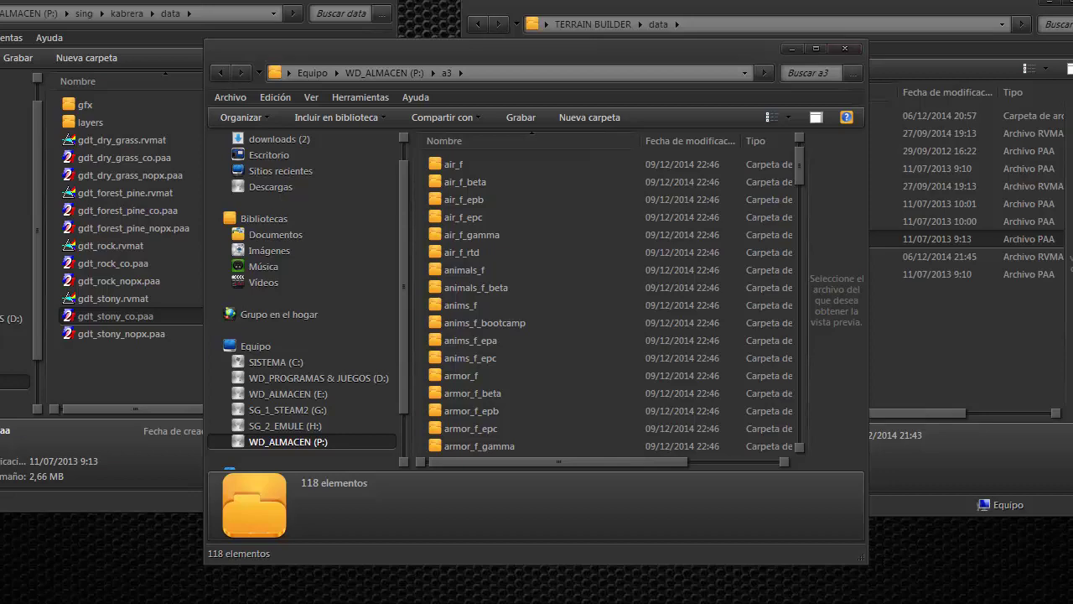
Launch ArmA3p from the DePboTools aa.dd folder, then close its console without answering and close that folder window.
key(alt+Tab)
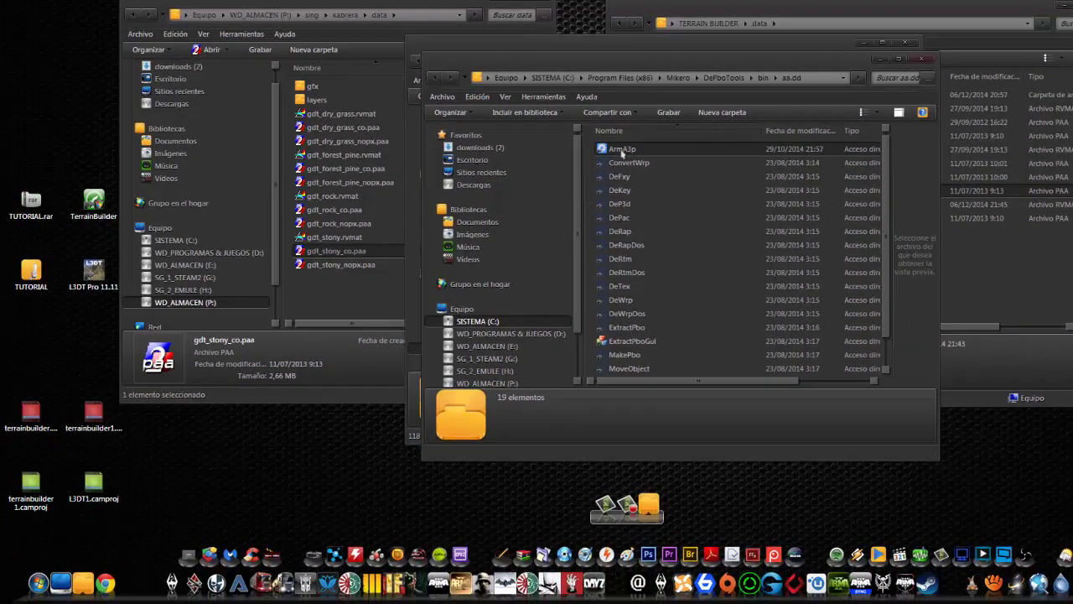
click(487, 187)
double_click(600, 149)
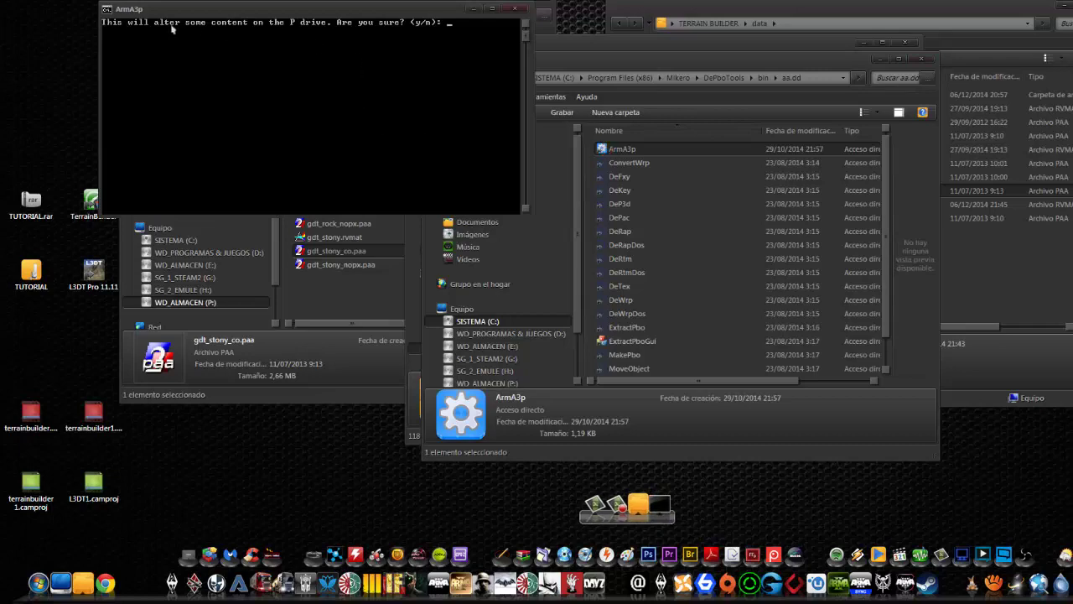
click(514, 10)
drag(714, 63, 727, 191)
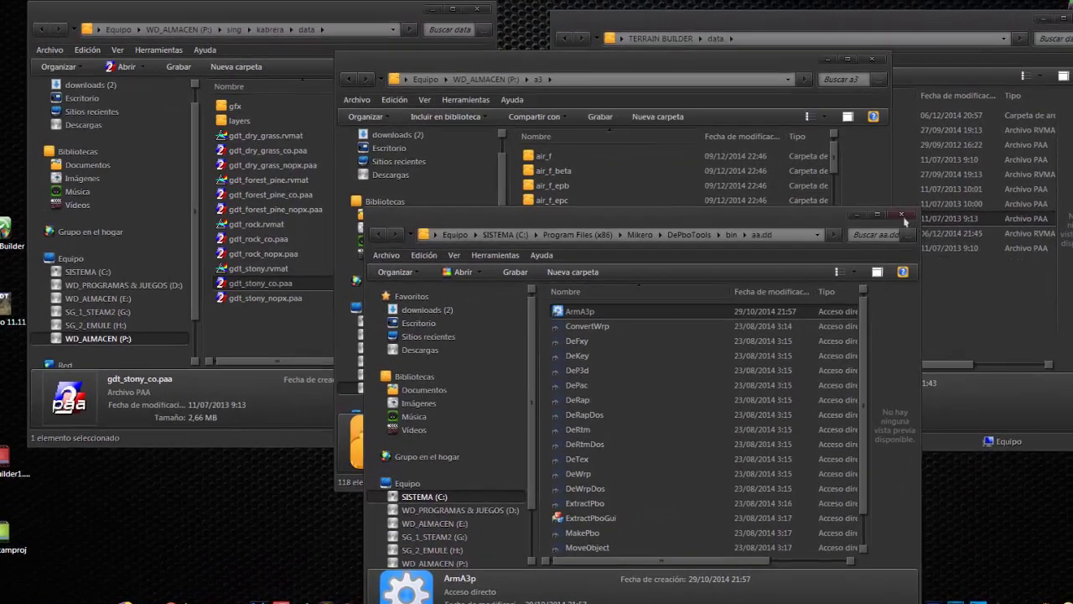
click(908, 208)
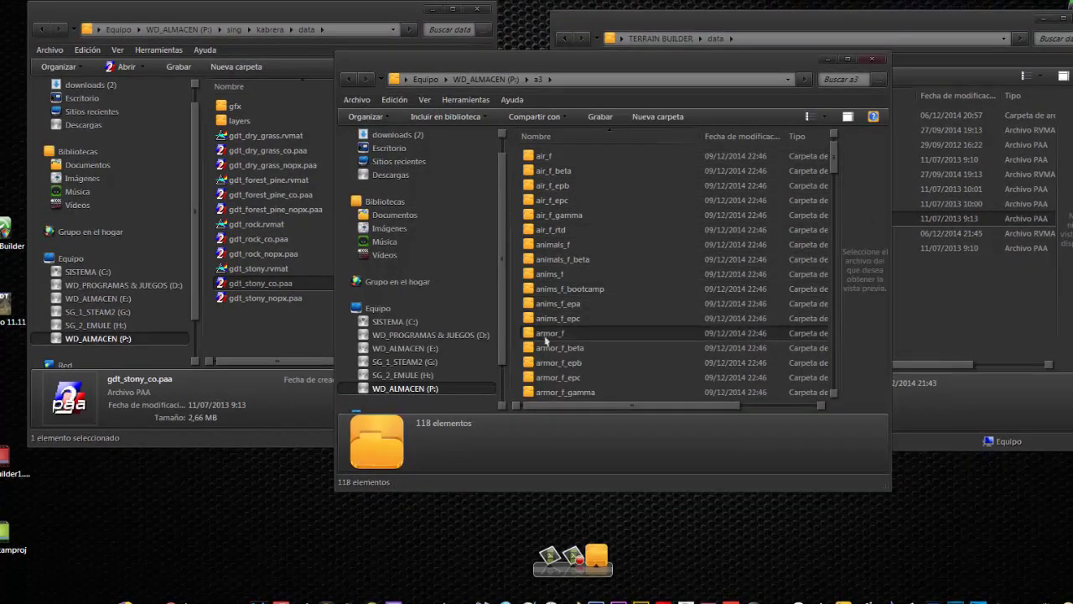
Open the map_data subfolder of P:\a3.
mouse_move(833, 165)
mouse_down()
mouse_move(833, 197)
mouse_move(833, 160)
mouse_up()
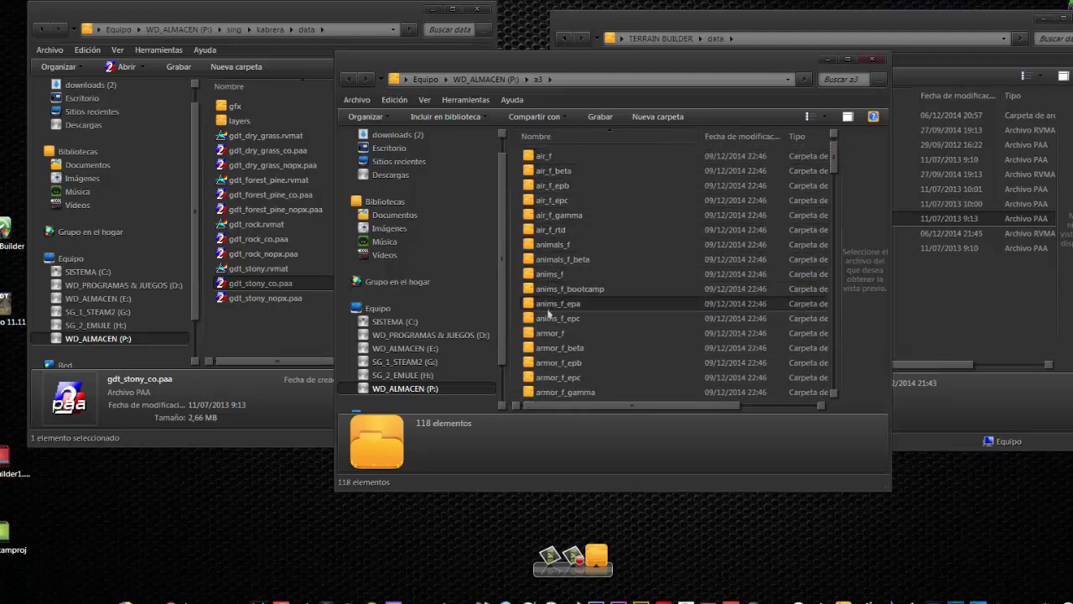
drag(831, 168, 839, 291)
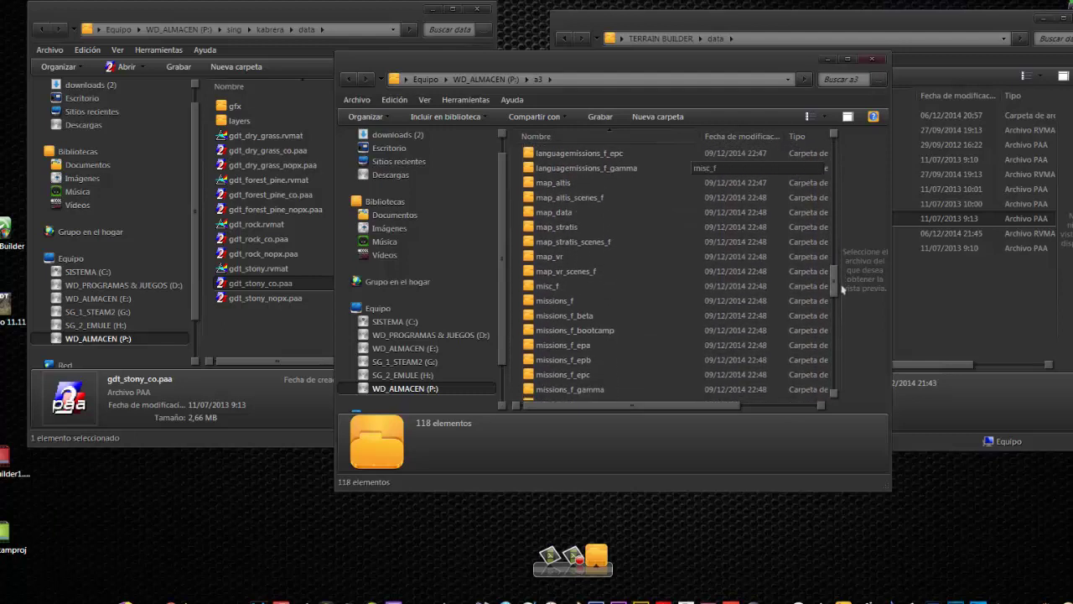
double_click(558, 210)
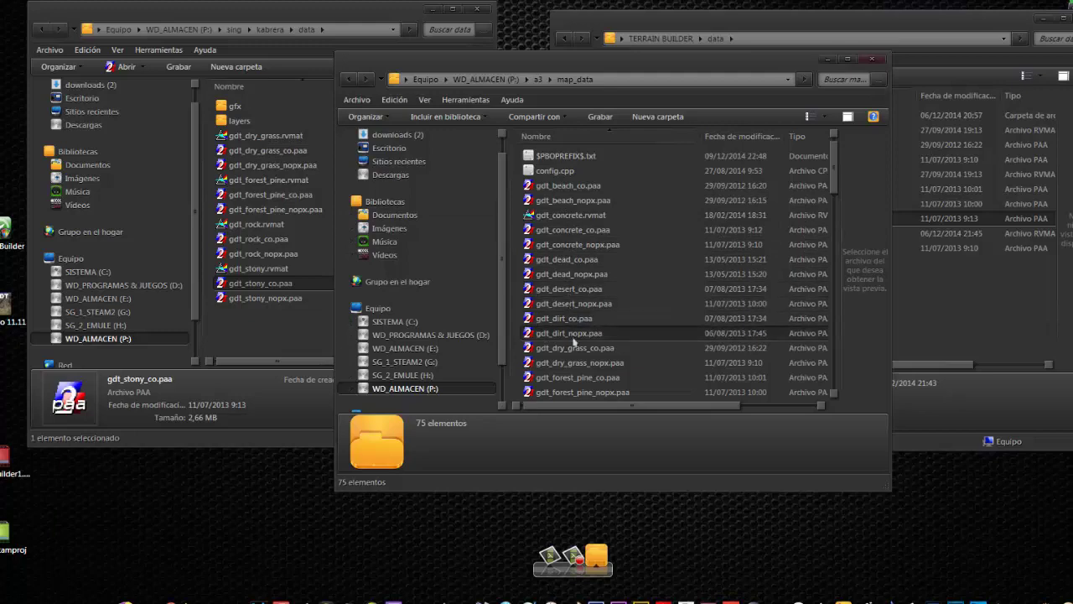
View the dry grass texture gdt_dry_grass_co.paa from a3\map_data and its counterpart from sing\kabrera\data in Texture Viewer.
double_click(572, 349)
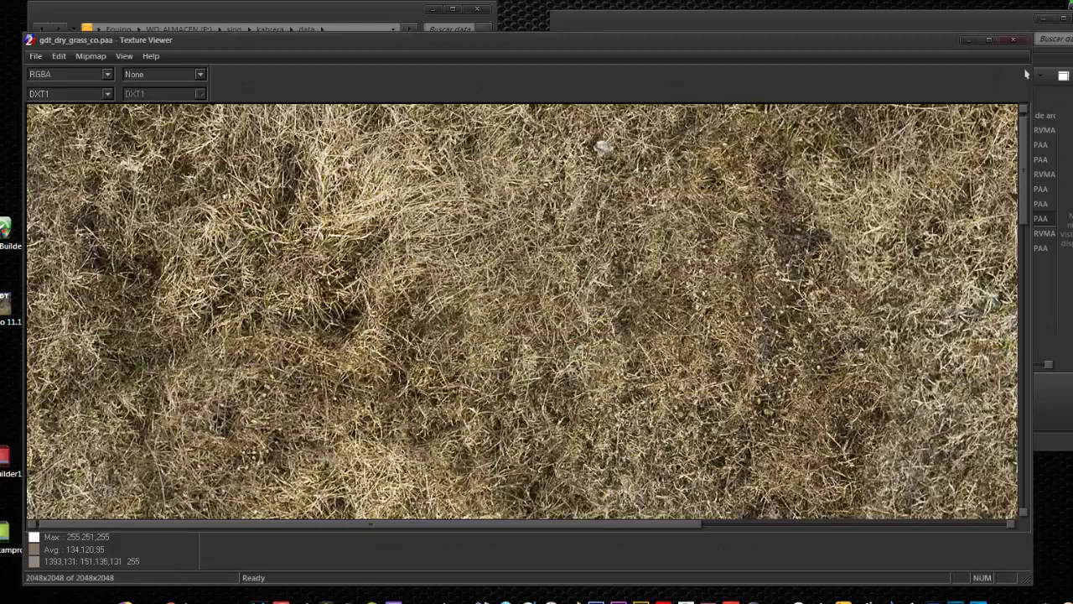
click(1014, 40)
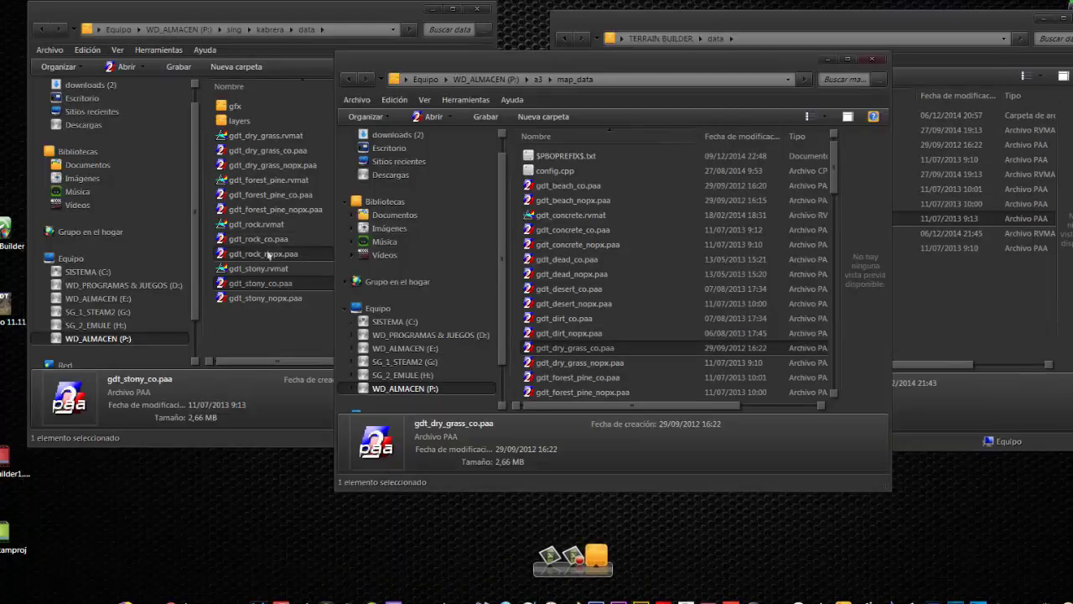
double_click(256, 151)
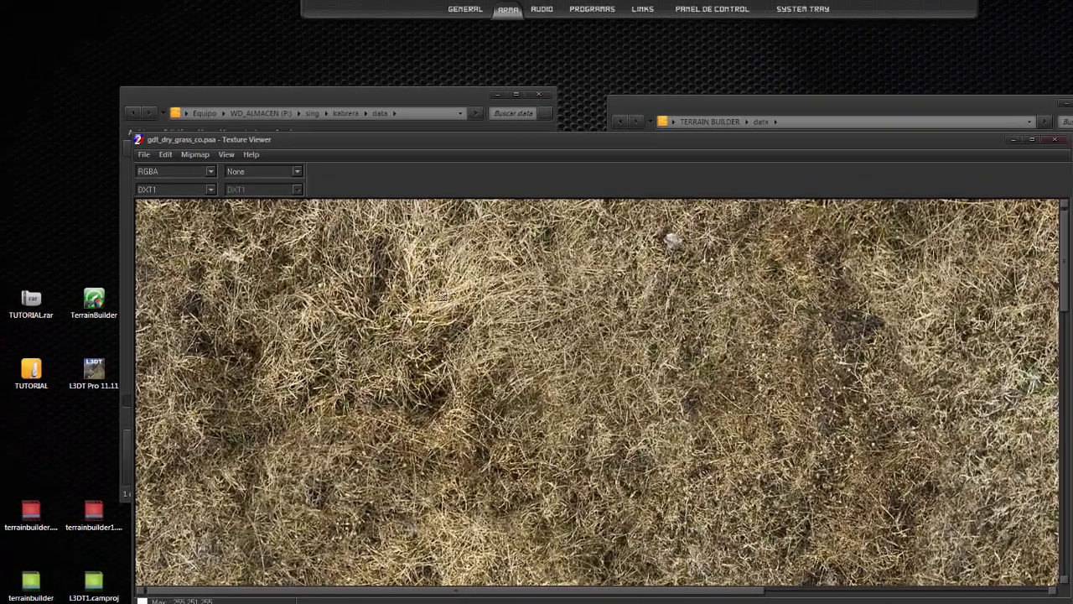
click(1057, 139)
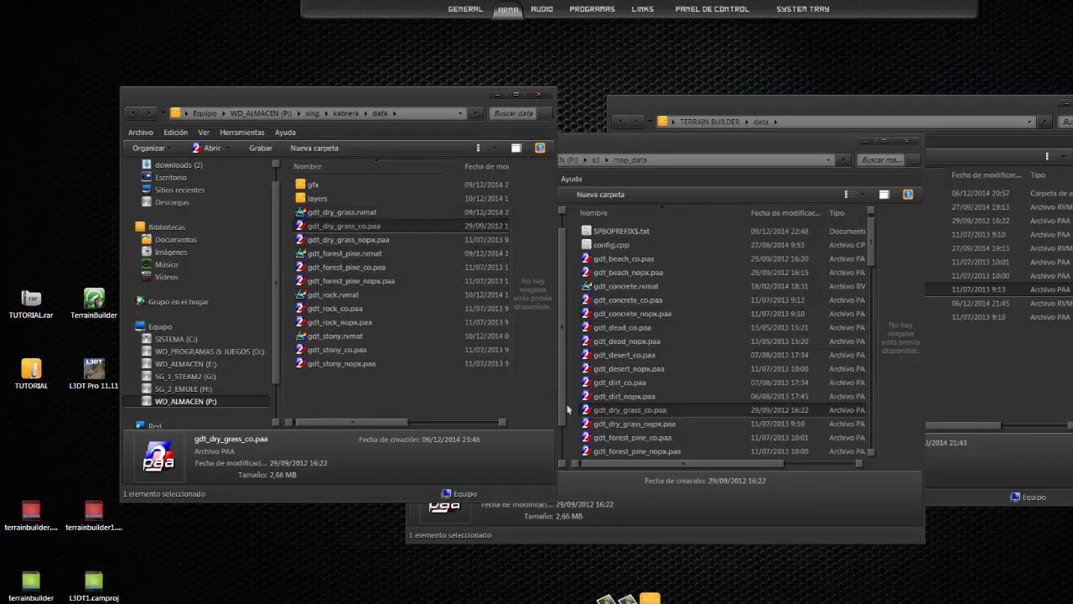
Open gdt_dry_grass.rvmat from sing\kabrera\data in Notepad++, examine its Stage1 and Stage2 texture paths, and uncover the folder's file list.
click(338, 213)
right_click(335, 213)
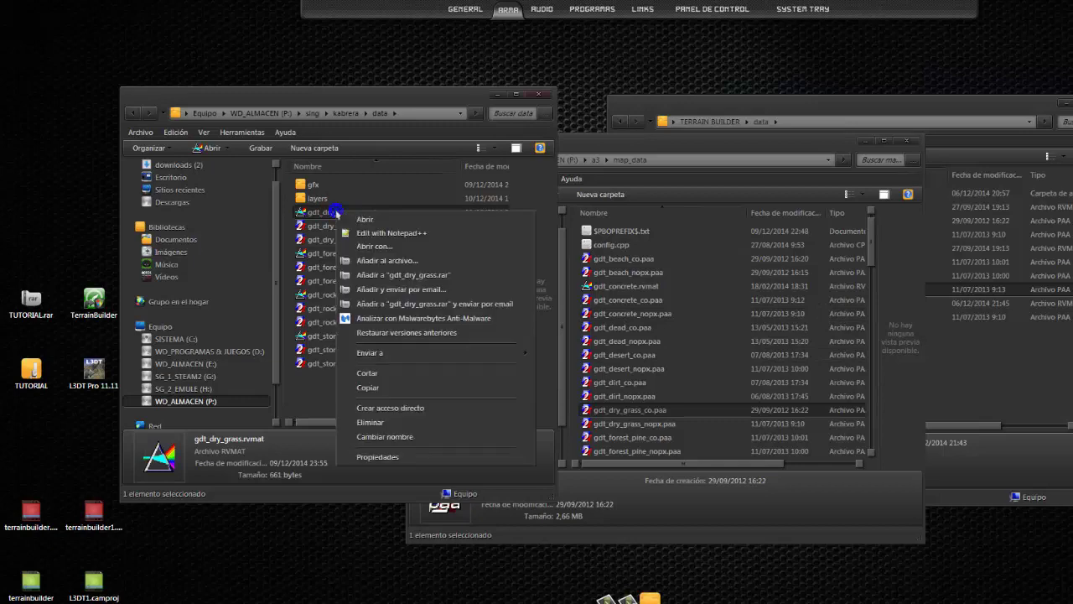
click(373, 241)
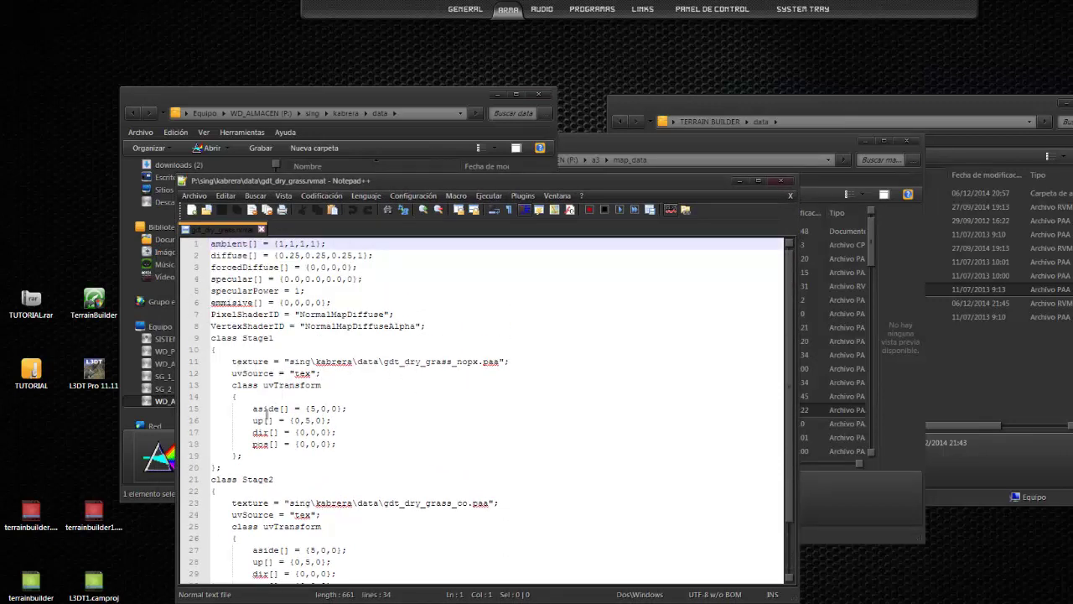
scroll(386, 469, down, 1)
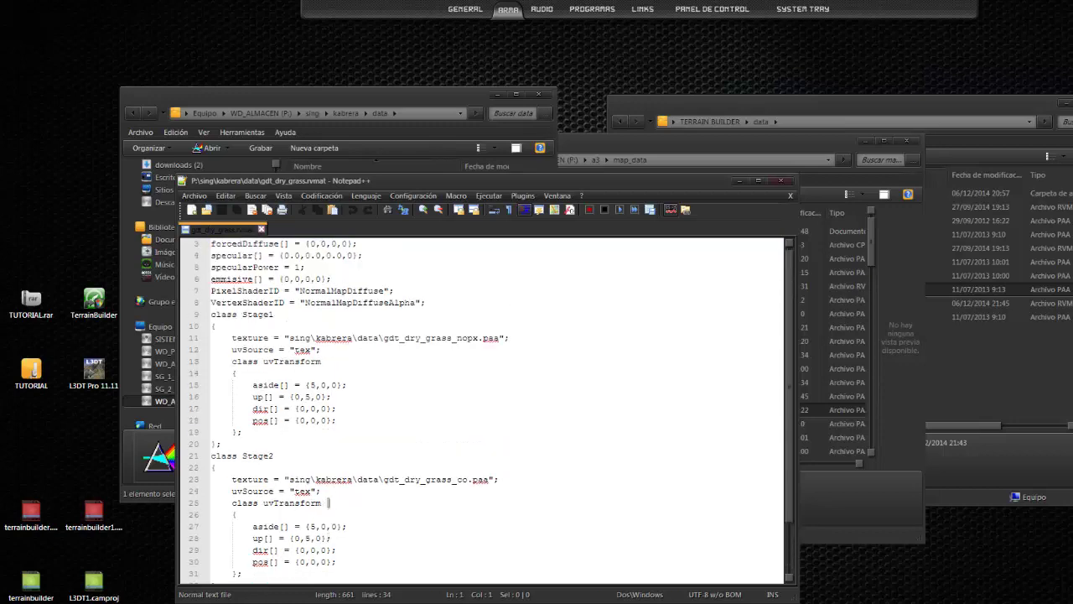
scroll(419, 436, up, 1)
scroll(453, 399, down, 1)
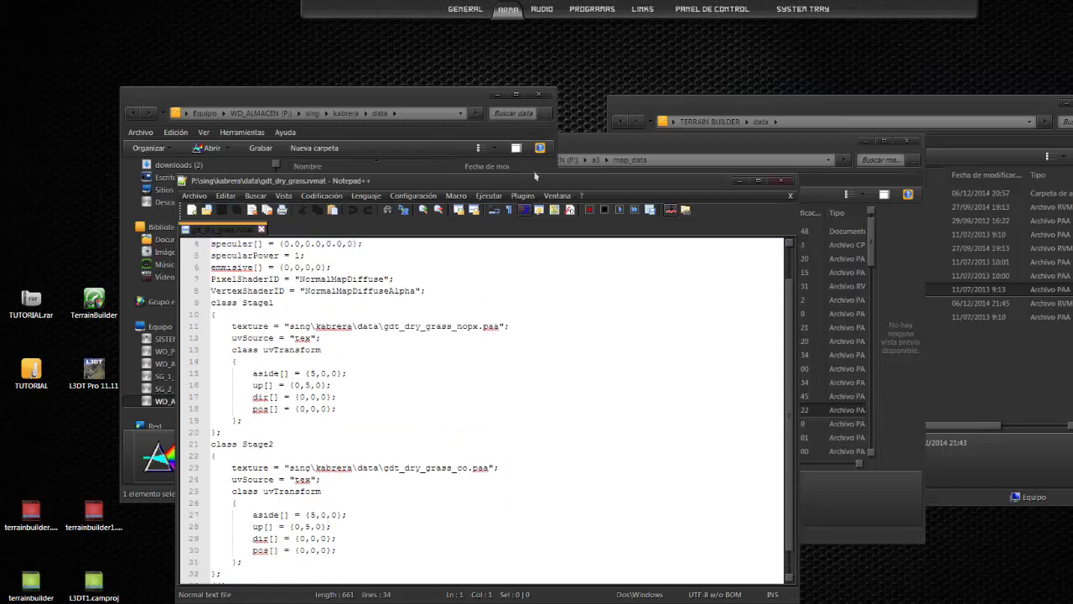
drag(537, 182, 782, 170)
View the dry grass normal map gdt_dry_grass_nopx.paa and the colour texture gdt_dry_grass_co.paa referenced by the material.
click(351, 241)
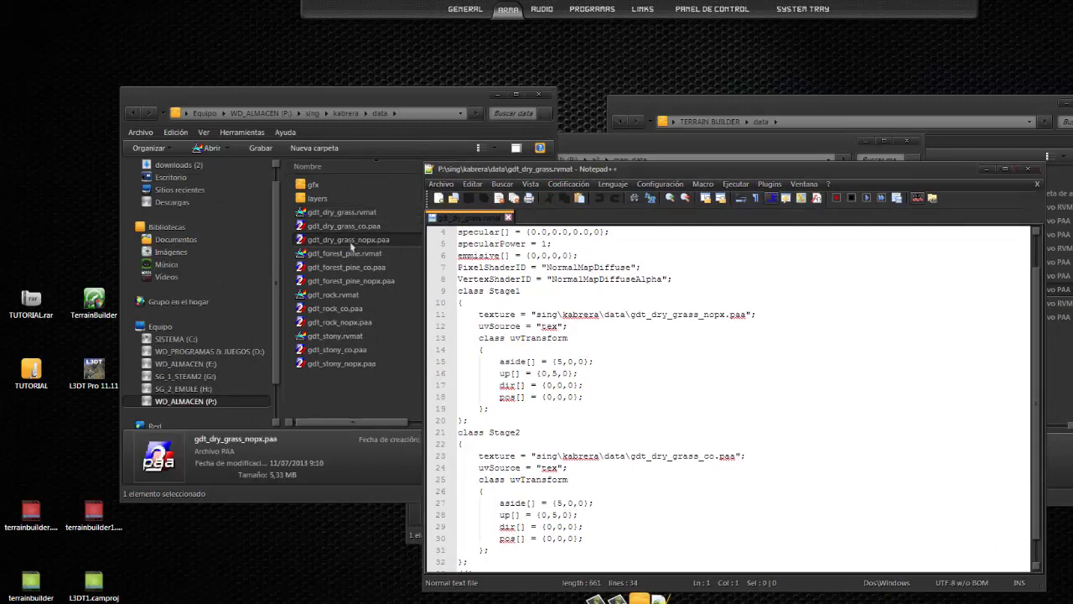
double_click(351, 241)
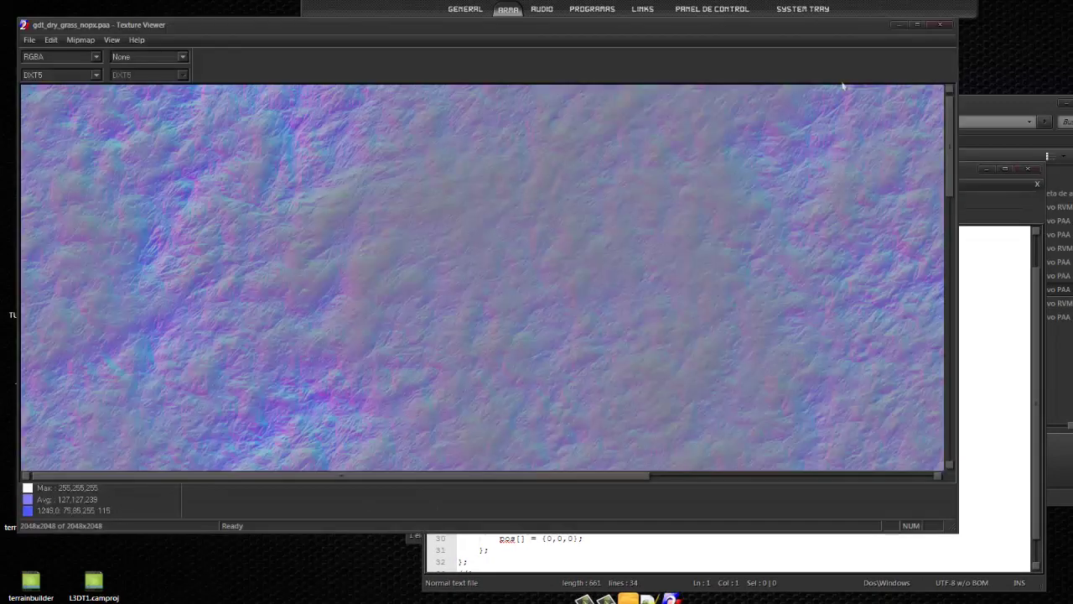
drag(826, 36, 826, 78)
click(939, 66)
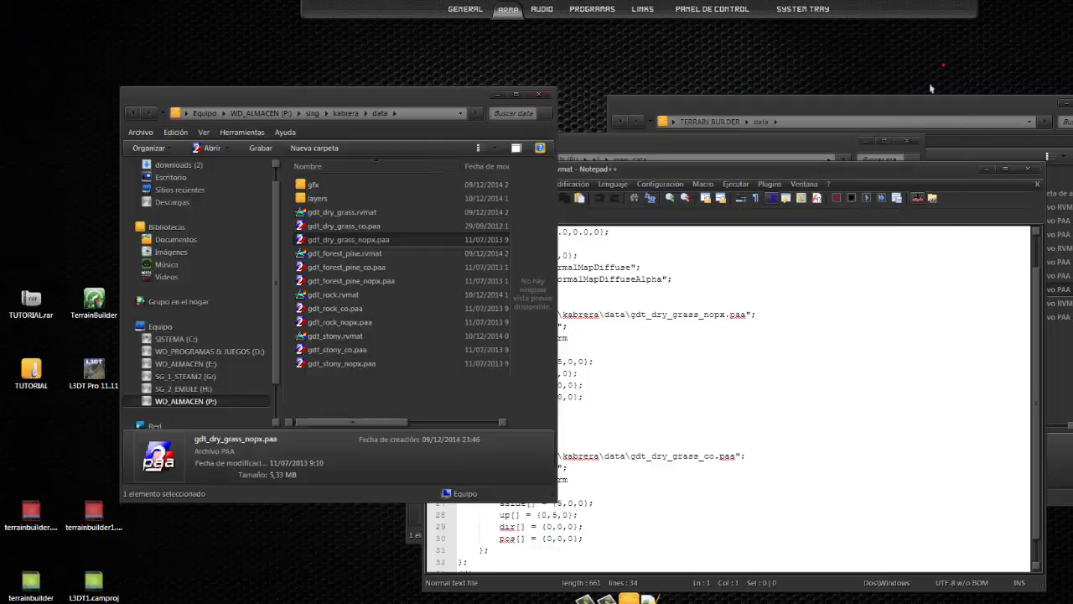
double_click(344, 226)
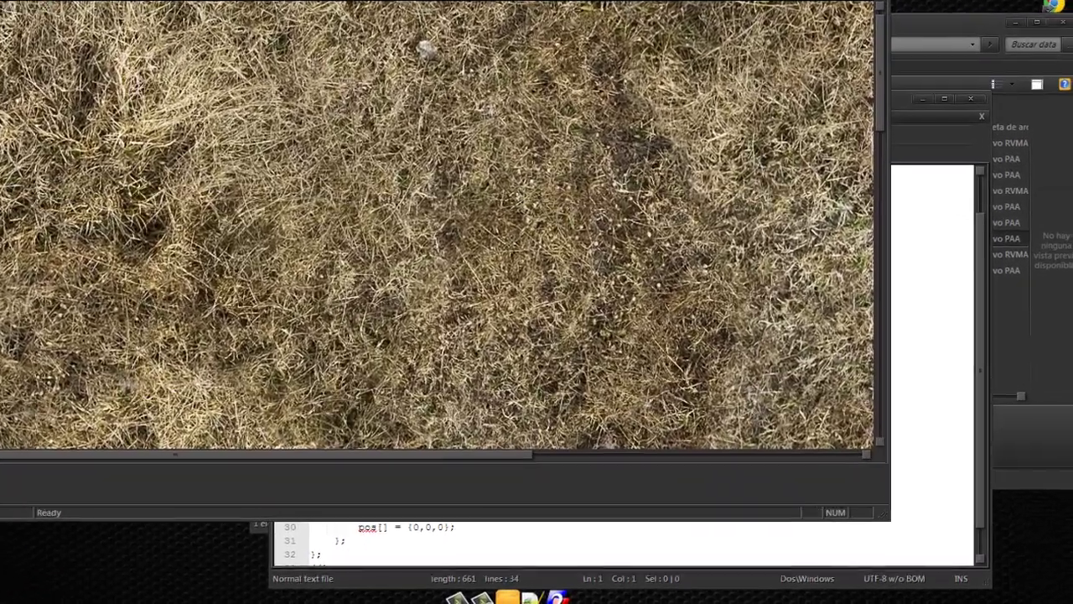
key(alt+F4)
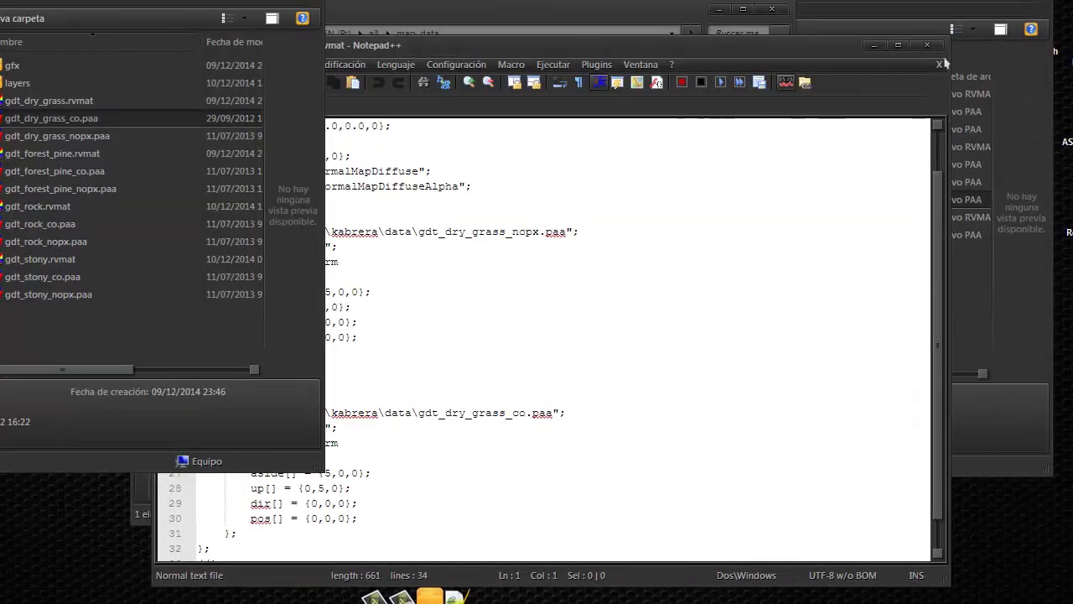
Review the material code against its texture file, and briefly open gdt_dry_grass.rvmat in Material Editor.
click(937, 49)
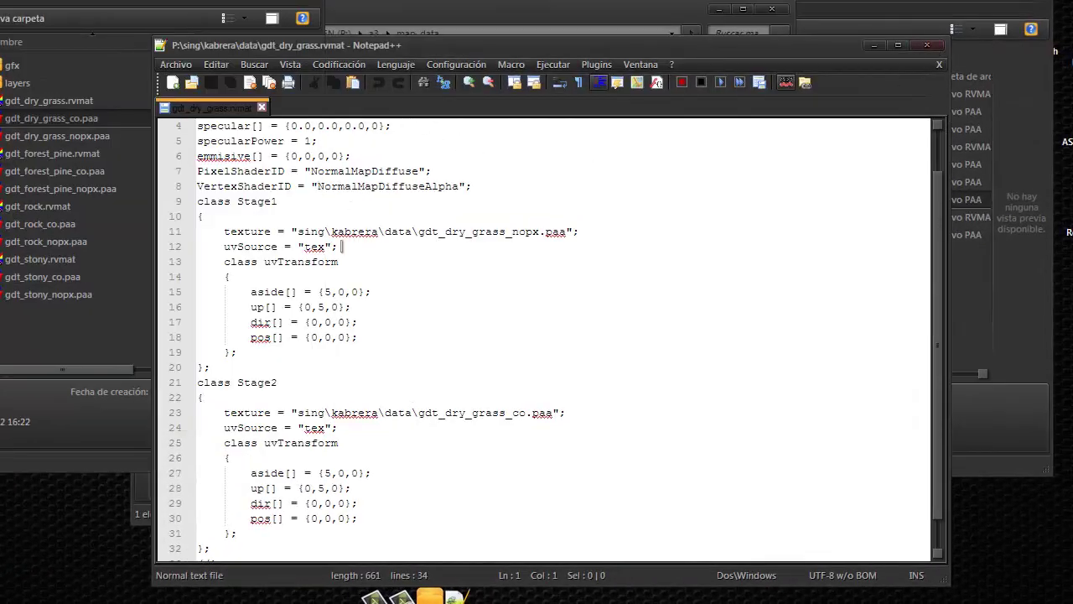
click(13, 121)
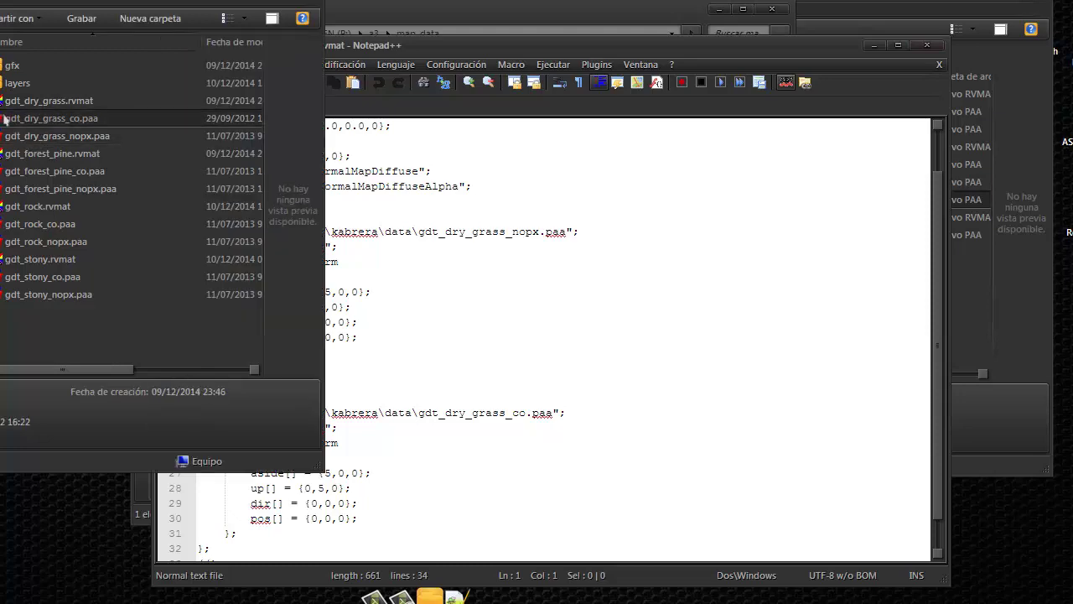
click(25, 100)
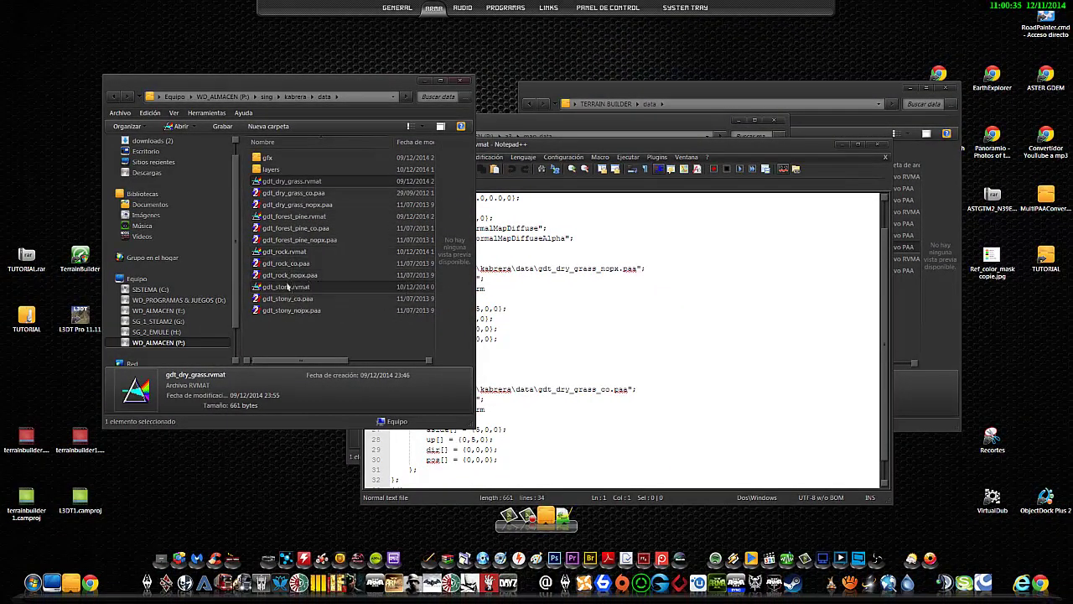
double_click(284, 184)
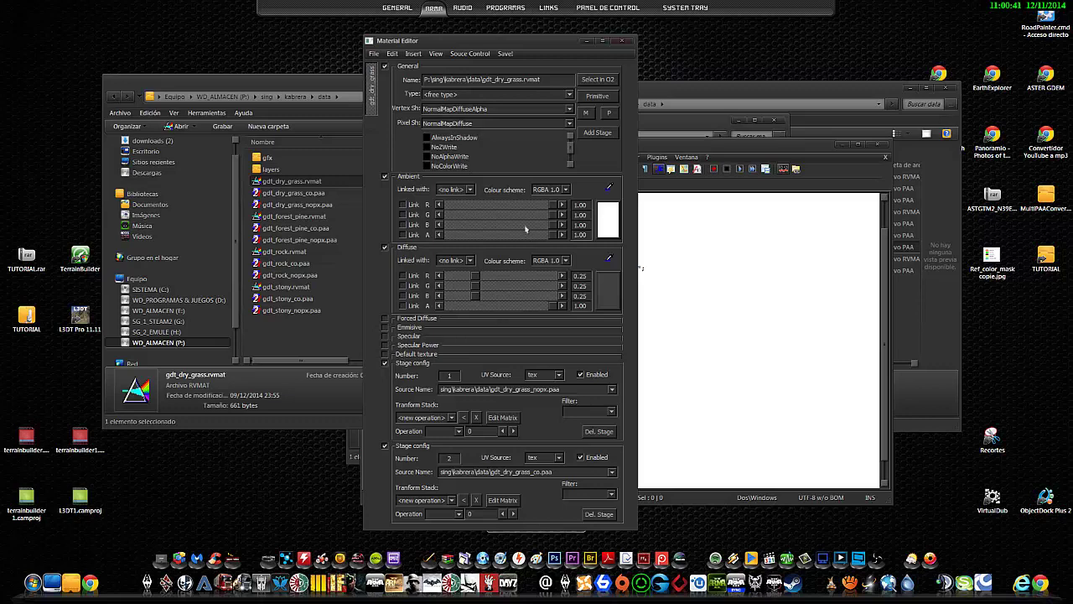
click(621, 40)
Reopen gdt_dry_grass.rvmat in Notepad++, highlight the lighting parameters from ambient to emmisive, and close the file and editor.
right_click(287, 184)
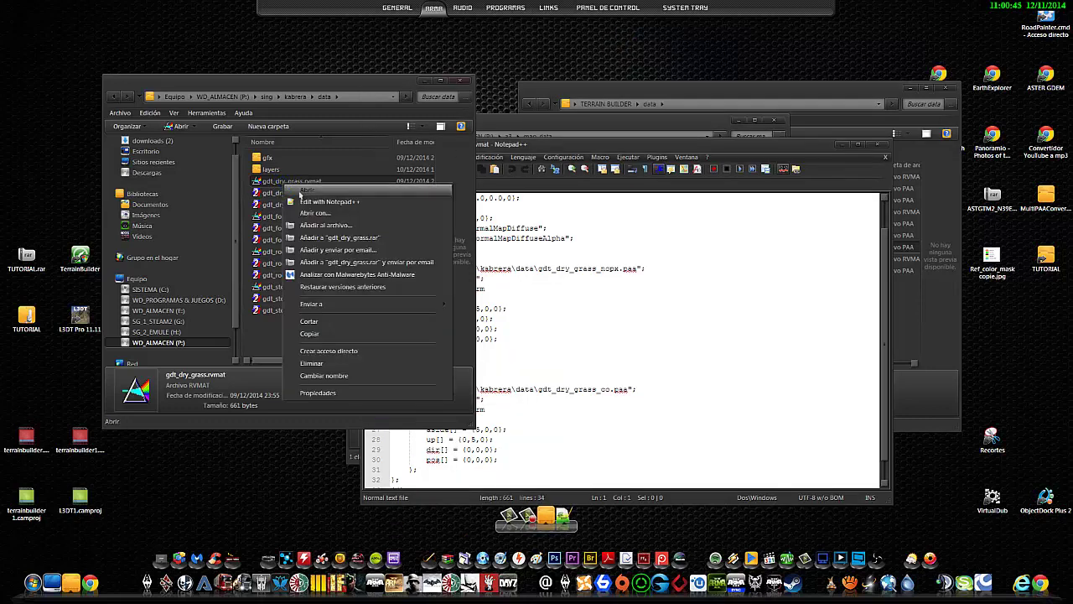
click(318, 202)
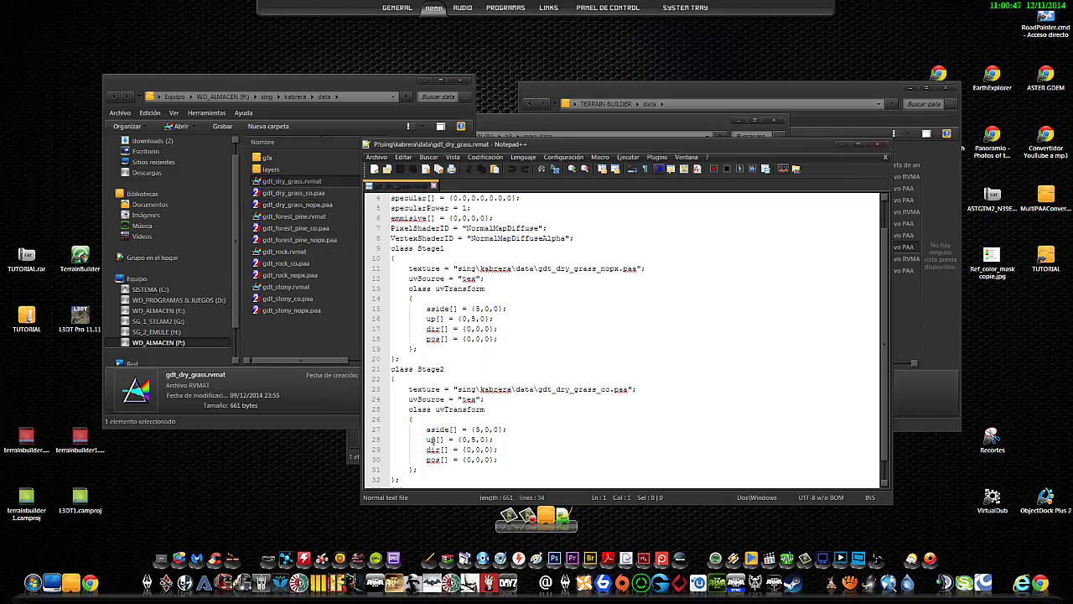
scroll(436, 444, down, 1)
scroll(587, 318, up, 2)
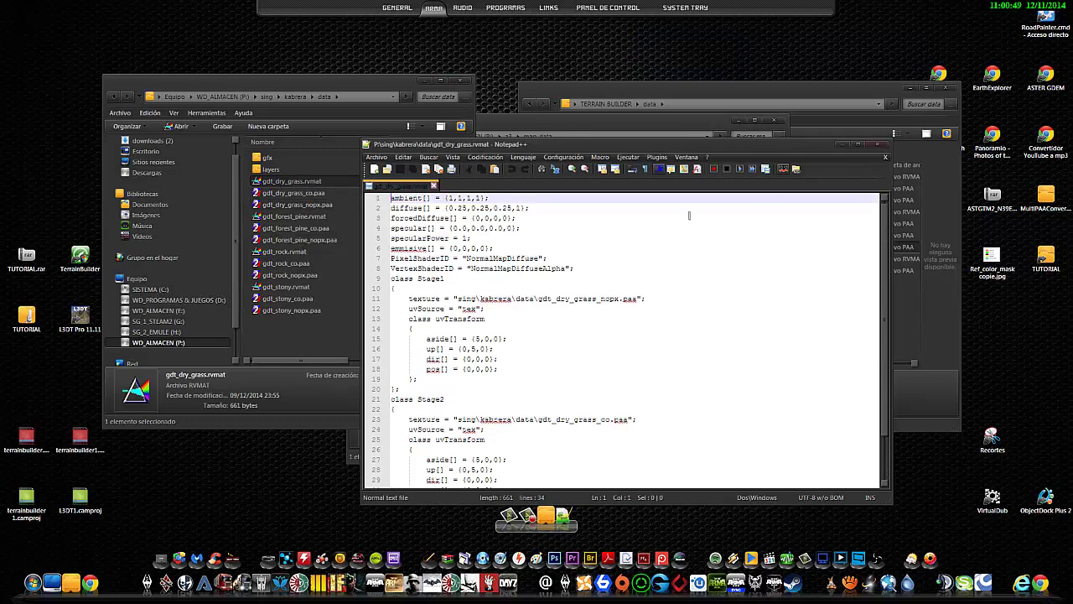
drag(391, 198, 584, 252)
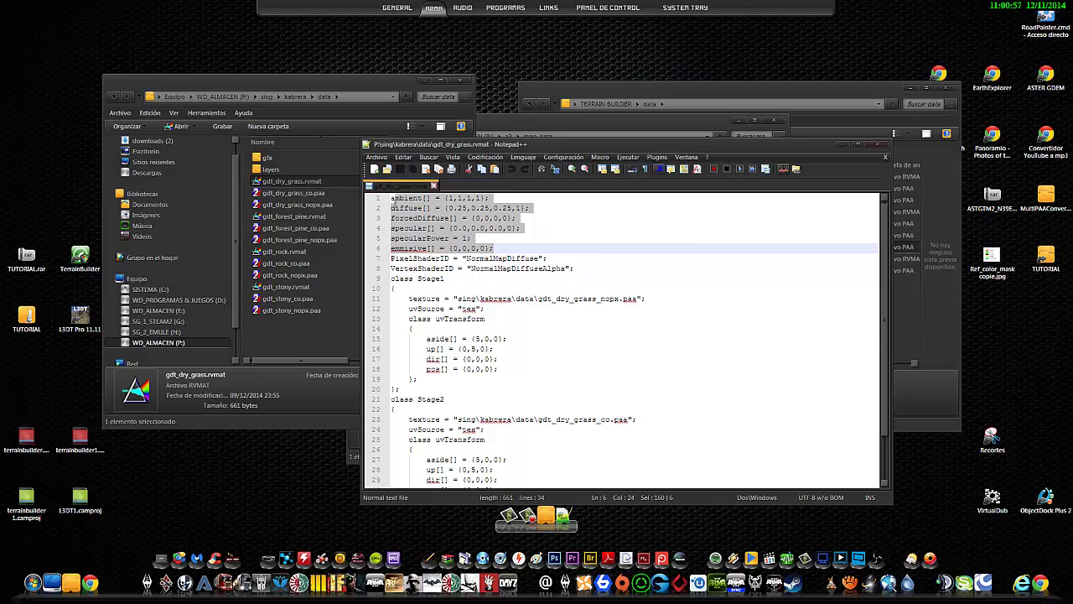
drag(584, 252, 509, 244)
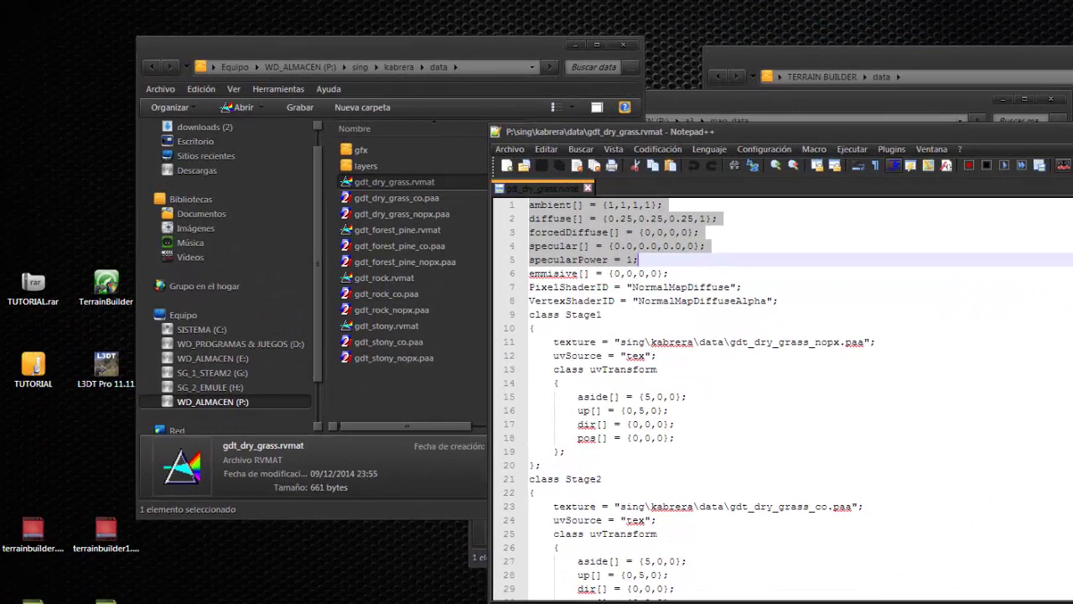
key(ctrl+w)
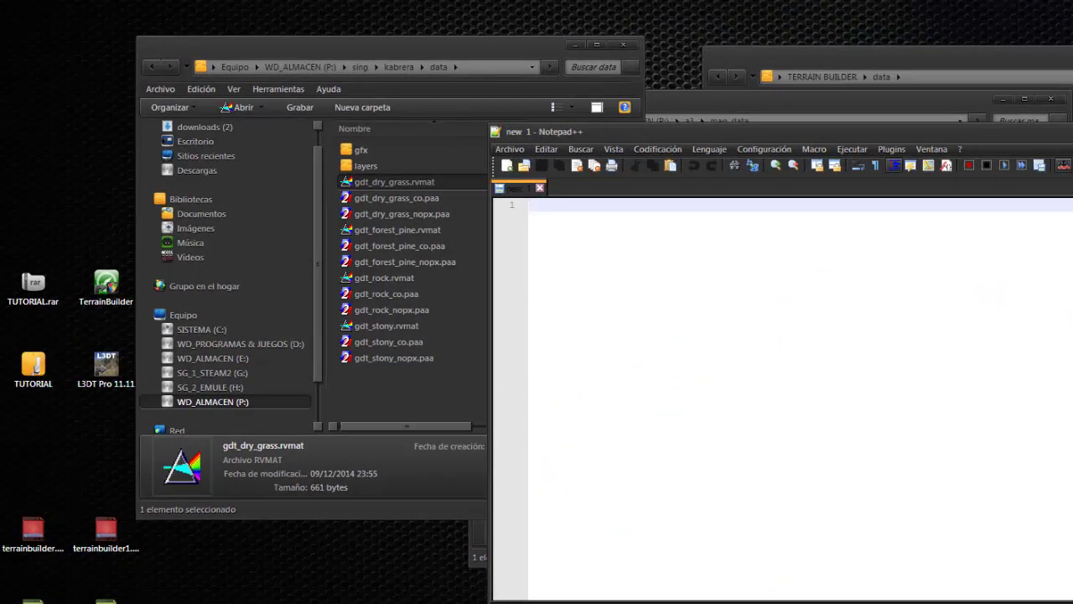
key(alt+F4)
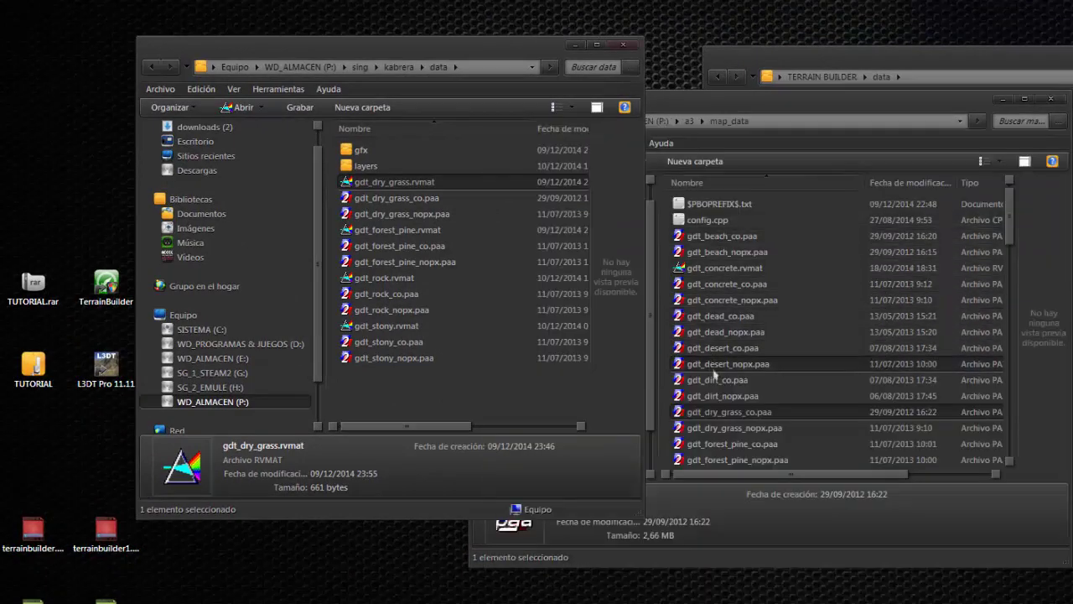
Go up to the sing\kabrera folder in one window, and open config.cpp from a3\map_data in Notepad++.
click(702, 221)
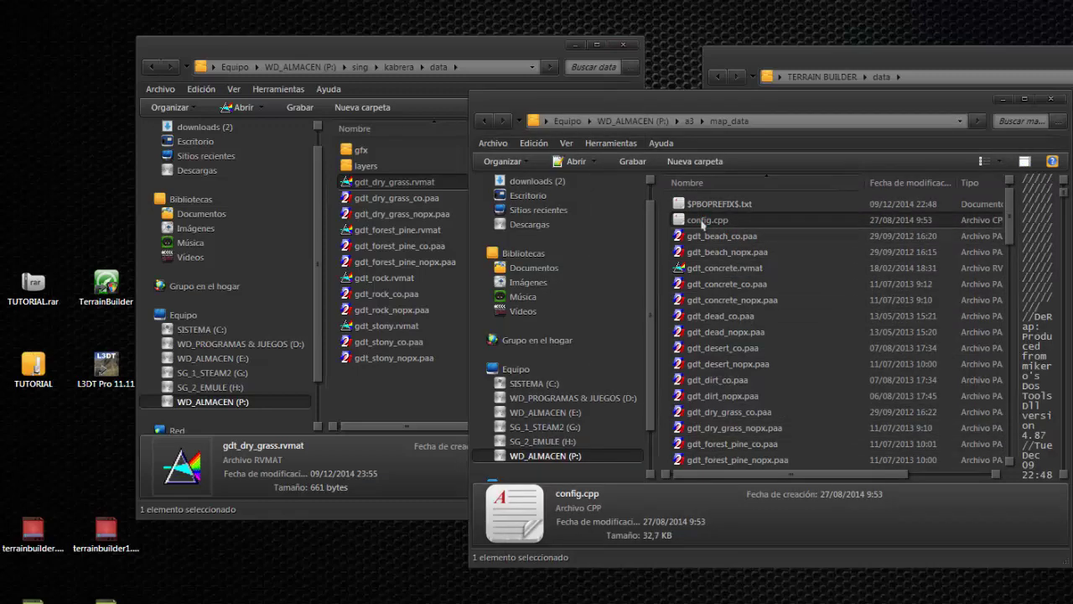
click(423, 211)
key(BackSpace)
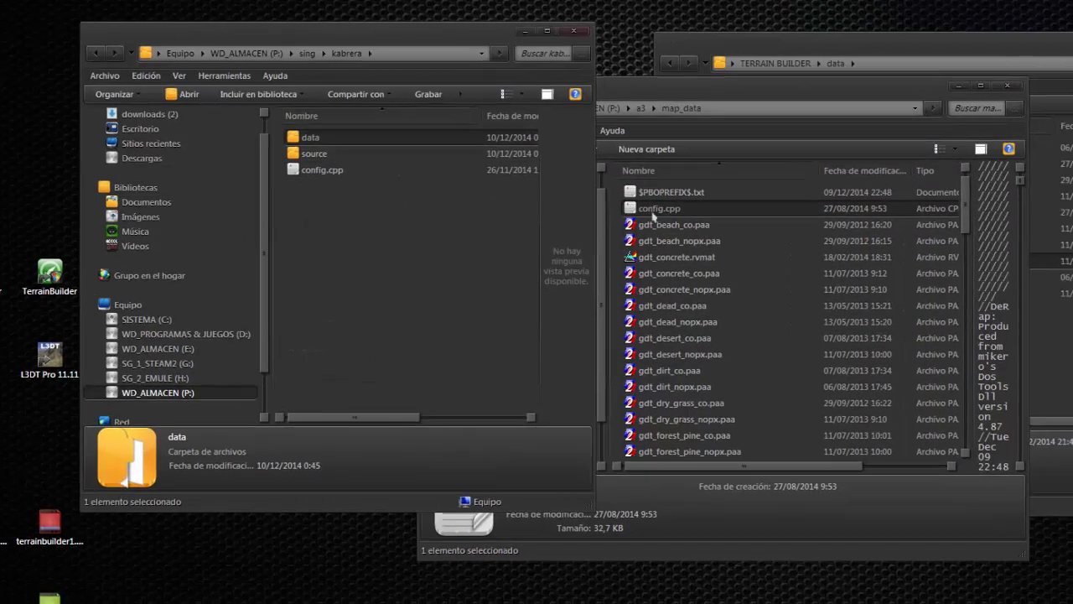
double_click(707, 220)
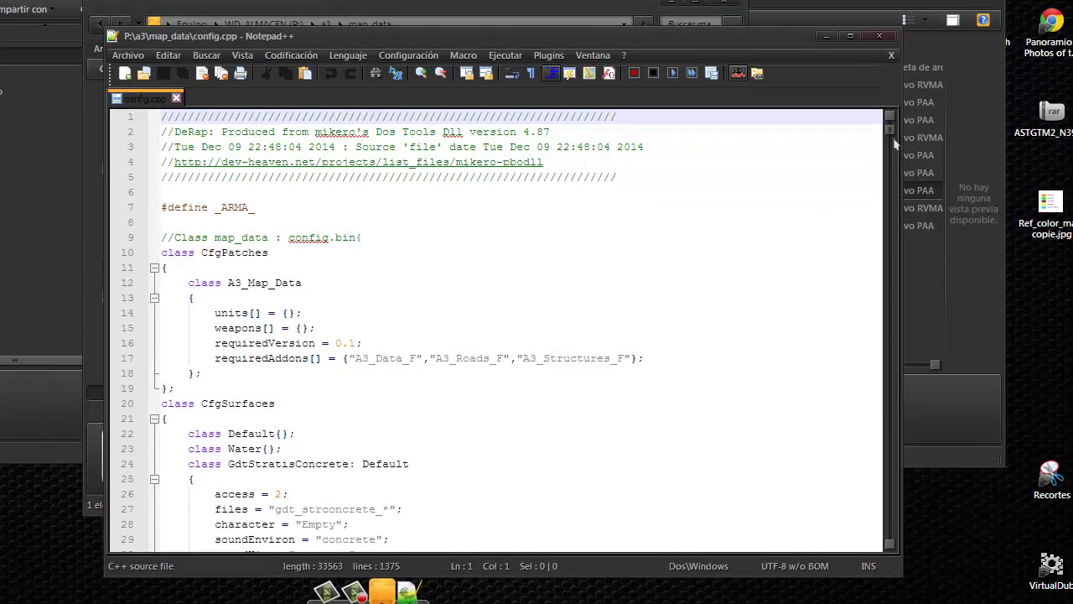
Close config.cpp and Notepad++, and look through the texture and material files in a3\map_data.
drag(895, 138, 896, 71)
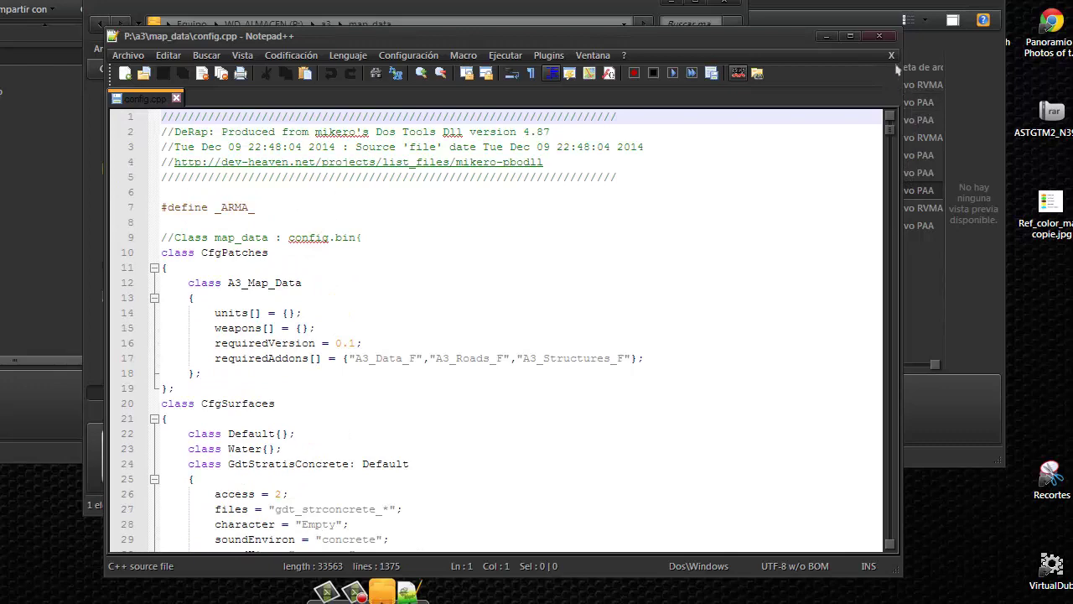
click(176, 98)
click(878, 36)
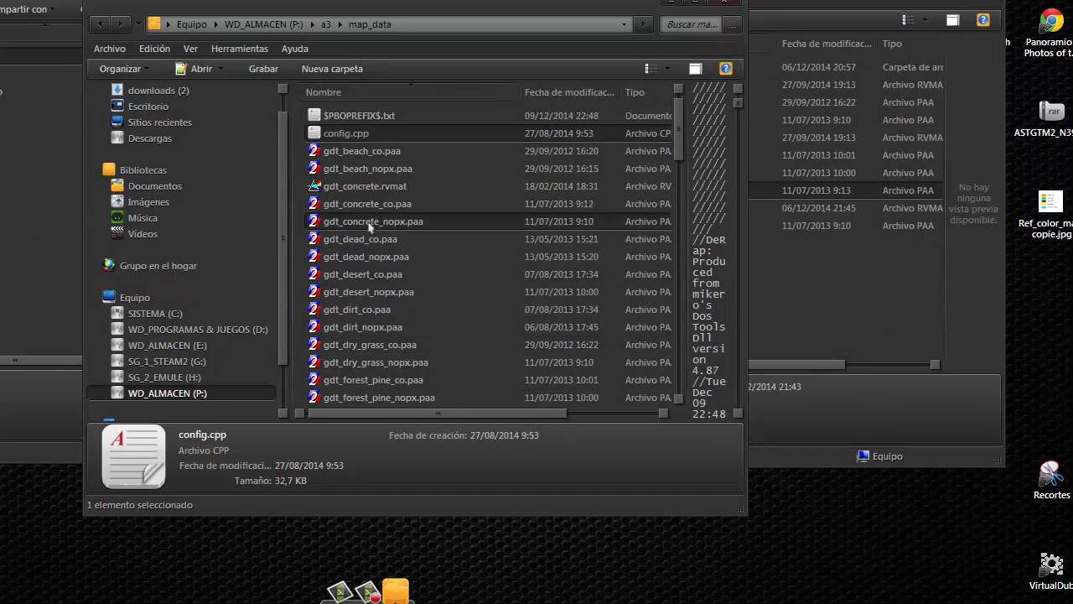
scroll(378, 268, down, 6)
scroll(377, 267, down, 7)
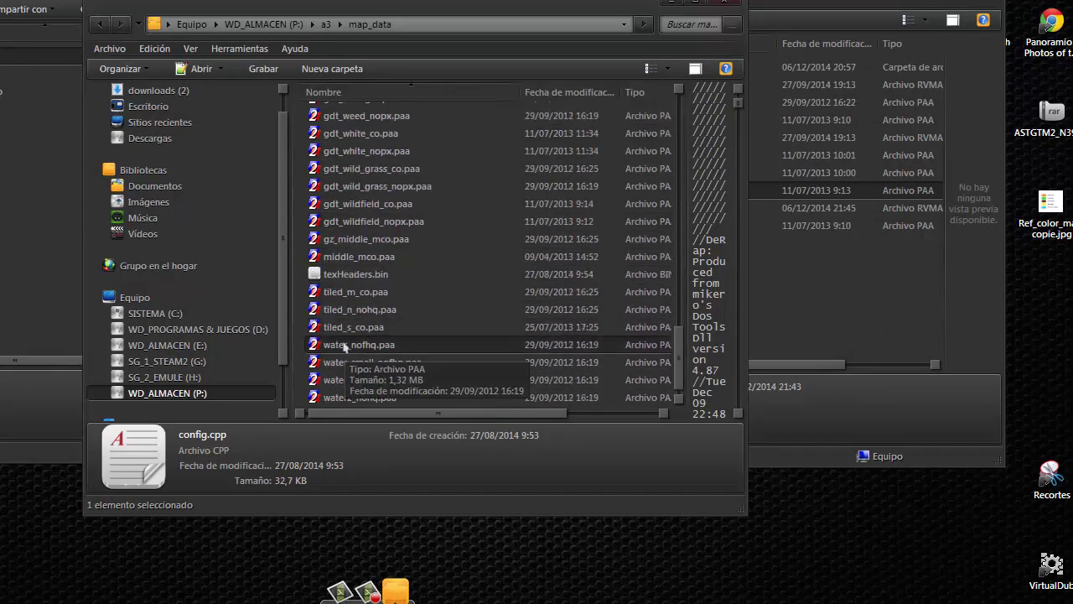
scroll(355, 324, down, 3)
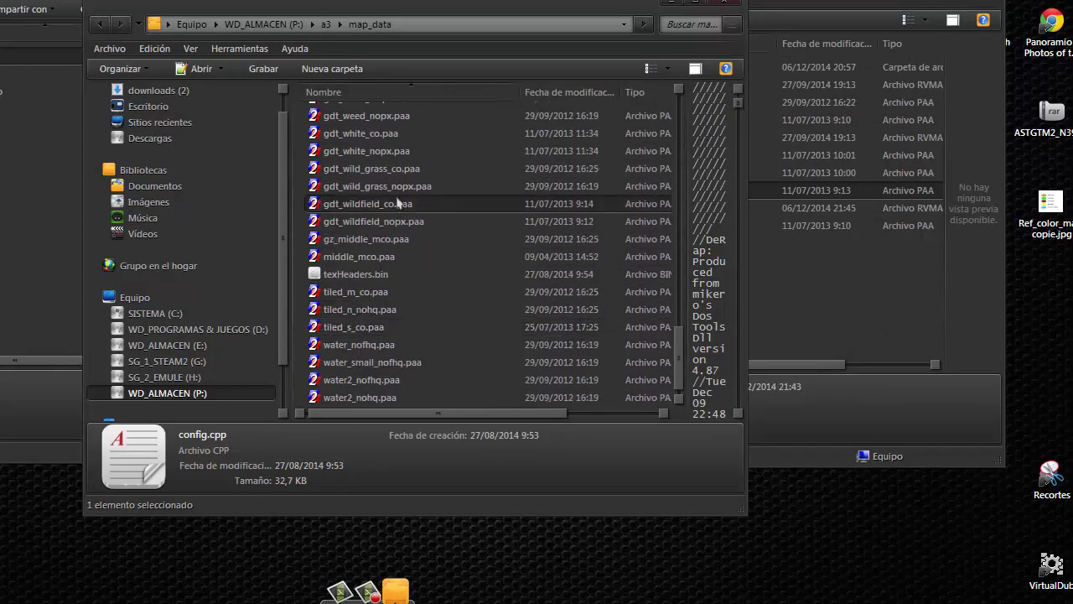
Browse the folders inside a3 and go into plants_f\Tree\data.
key(BackSpace)
scroll(379, 291, down, 10)
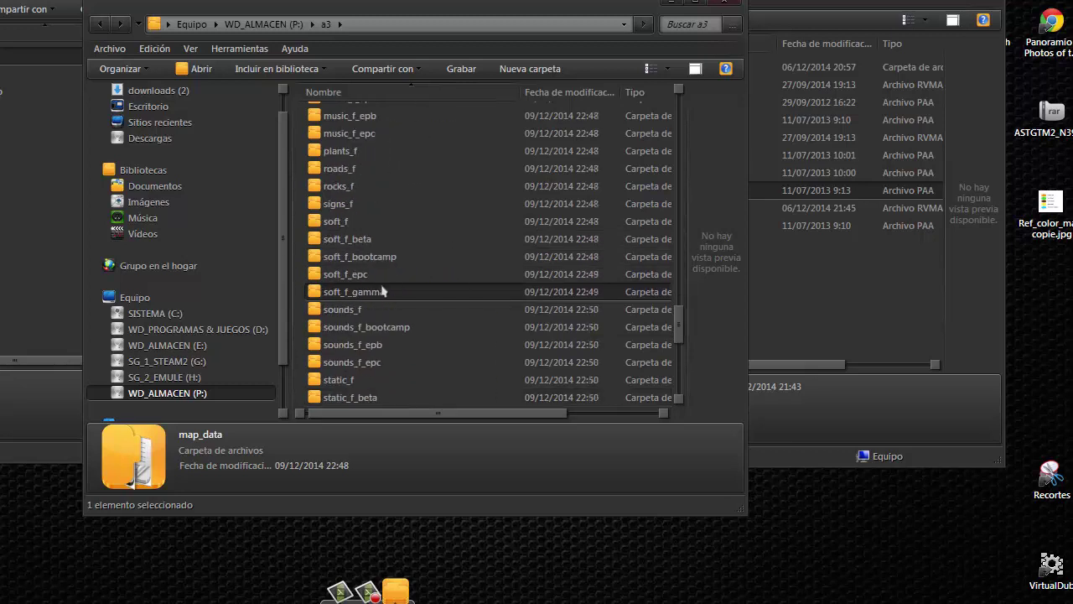
scroll(366, 253, down, 1)
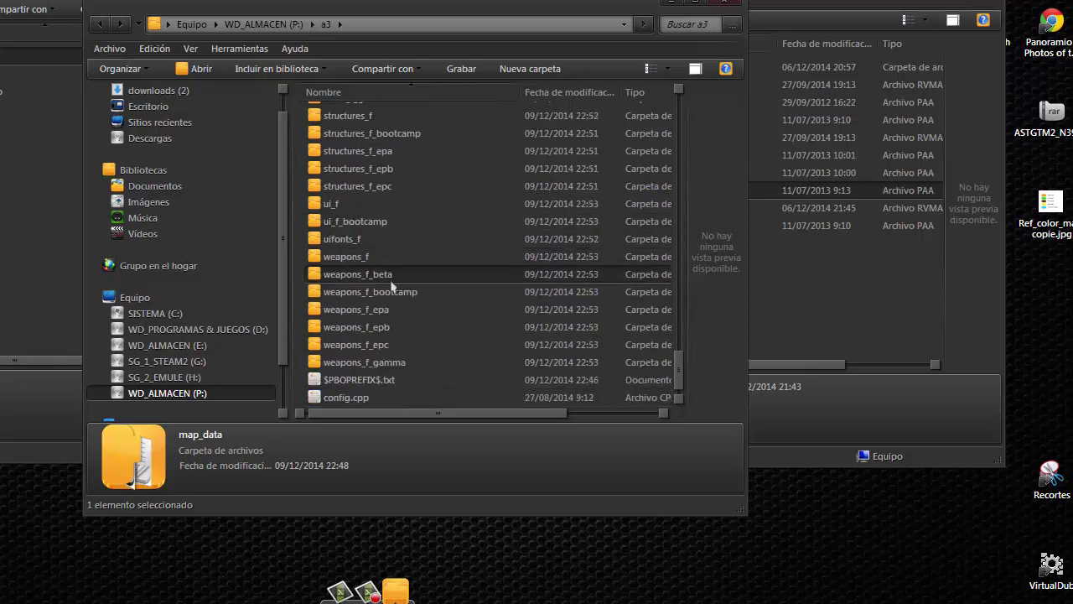
scroll(391, 286, up, 8)
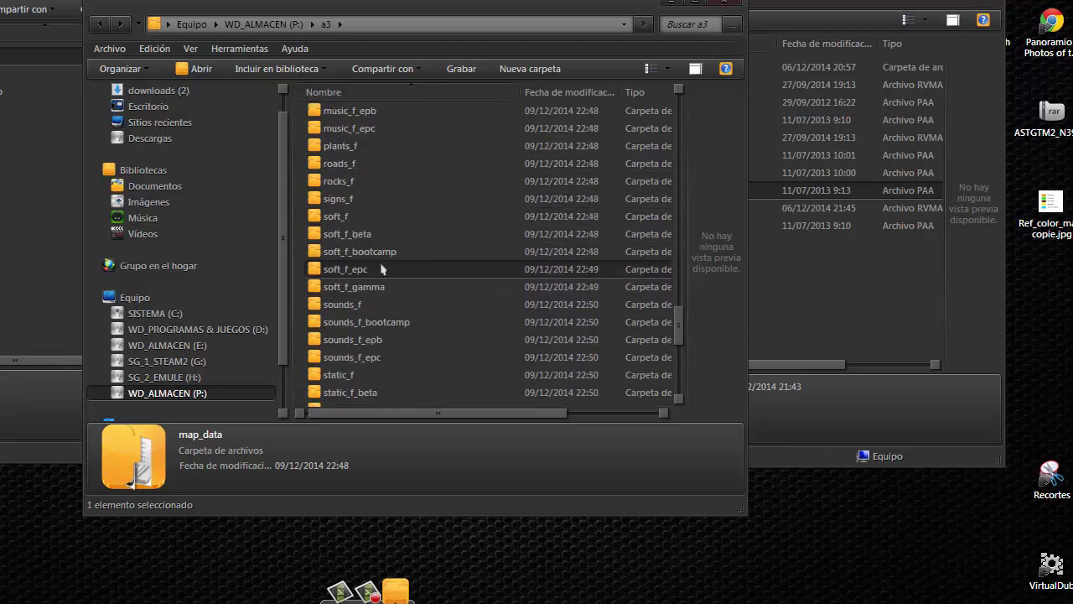
scroll(369, 260, up, 2)
double_click(347, 250)
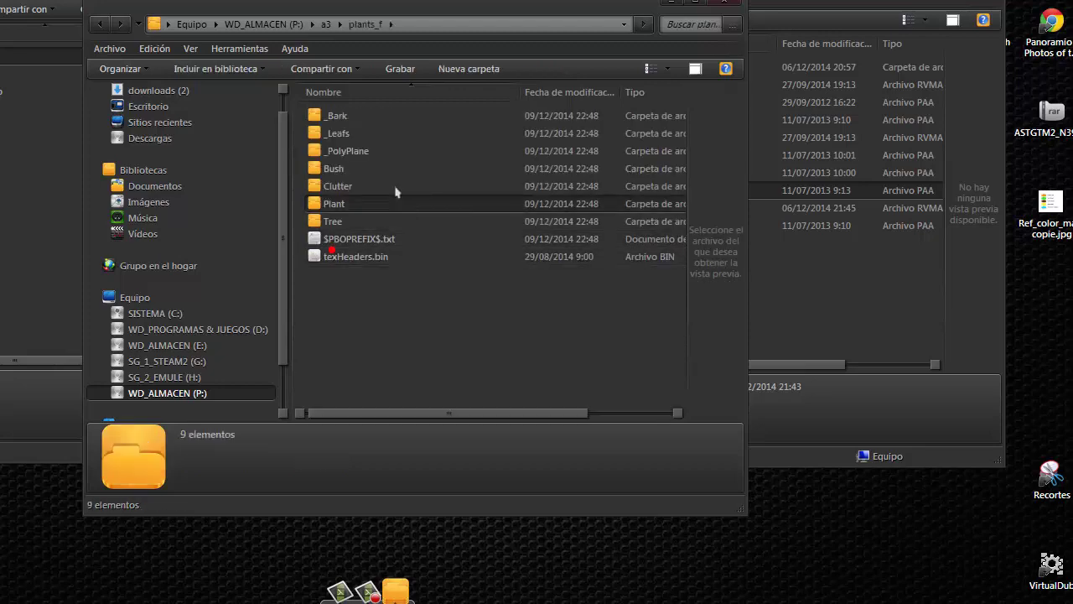
double_click(335, 222)
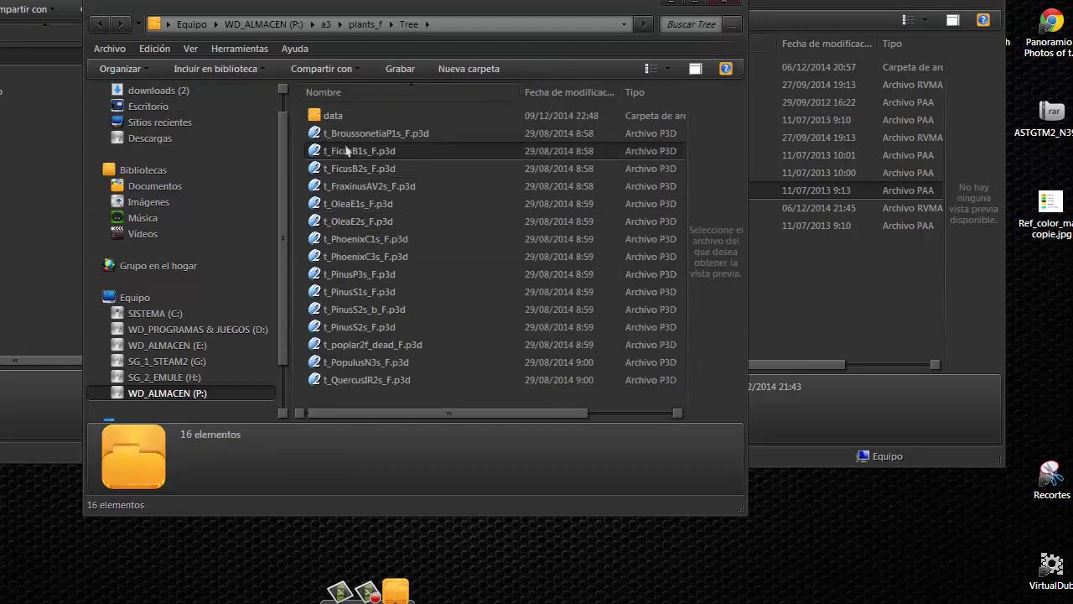
double_click(333, 115)
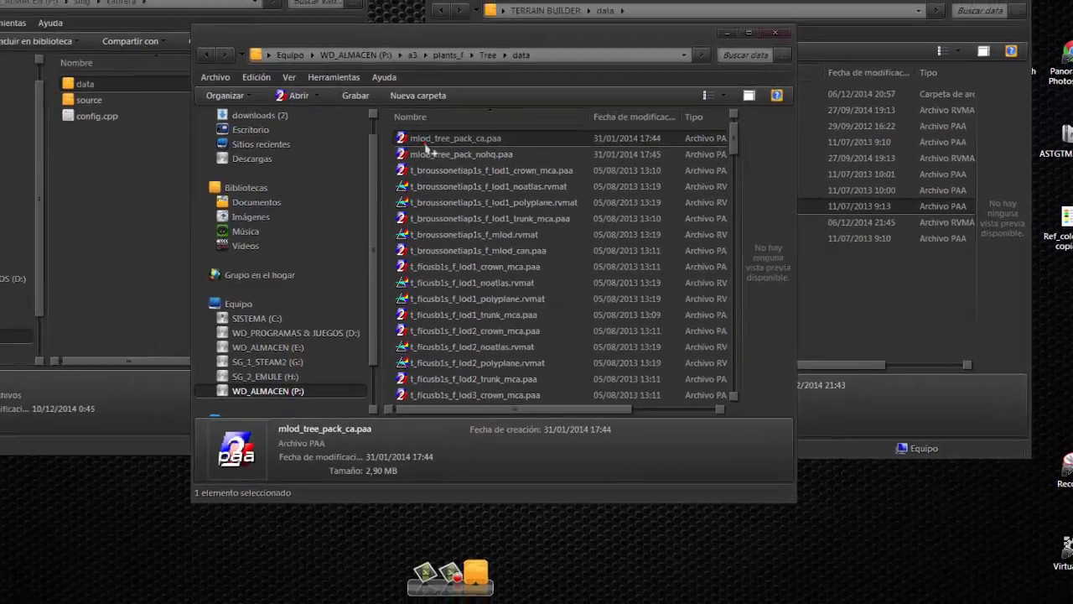
View mlod_tree_pack_ca.paa in Texture Viewer, inspect its tree images up close and as a whole, and close it.
double_click(426, 140)
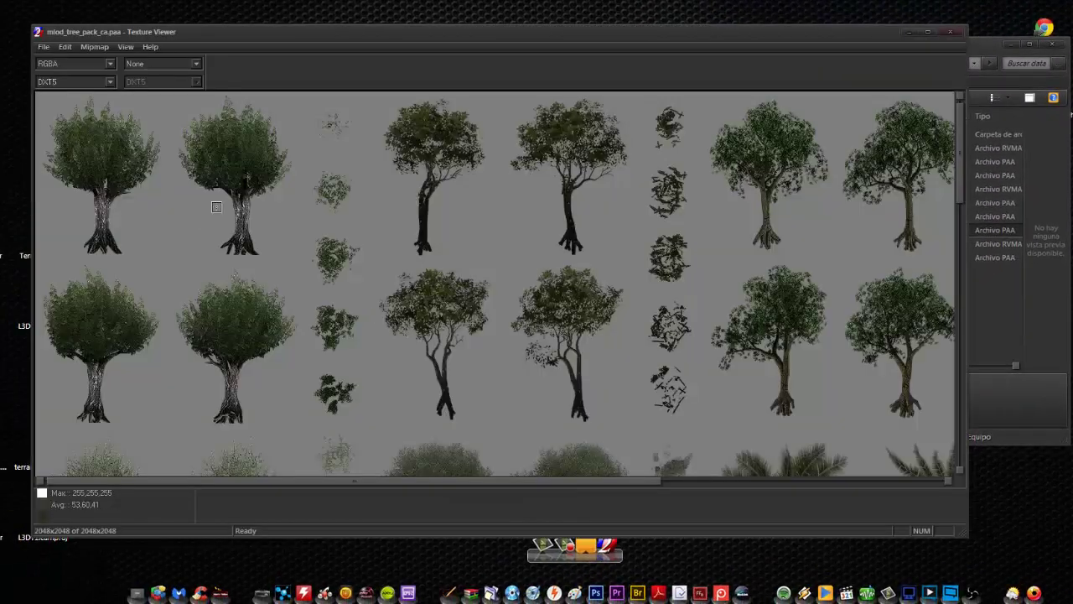
scroll(586, 229, up, 5)
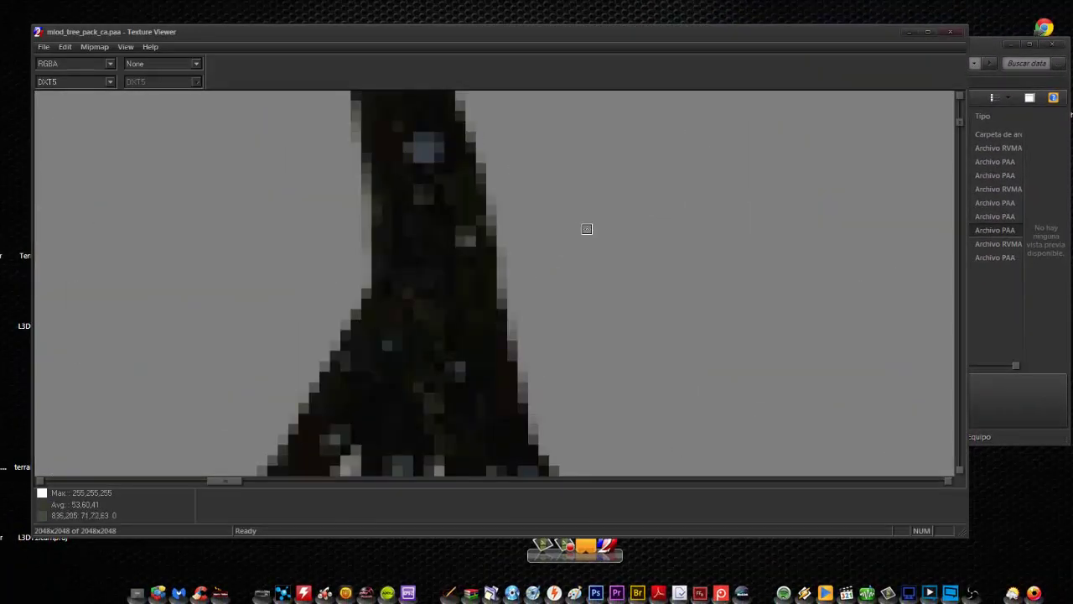
scroll(586, 229, down, 2)
scroll(586, 229, down, 3)
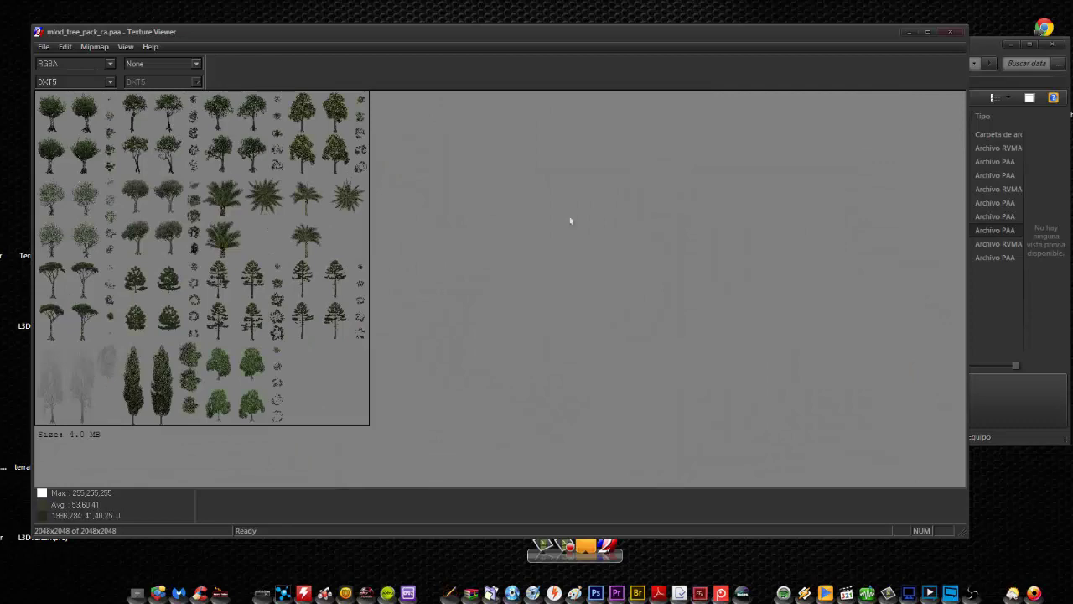
click(955, 35)
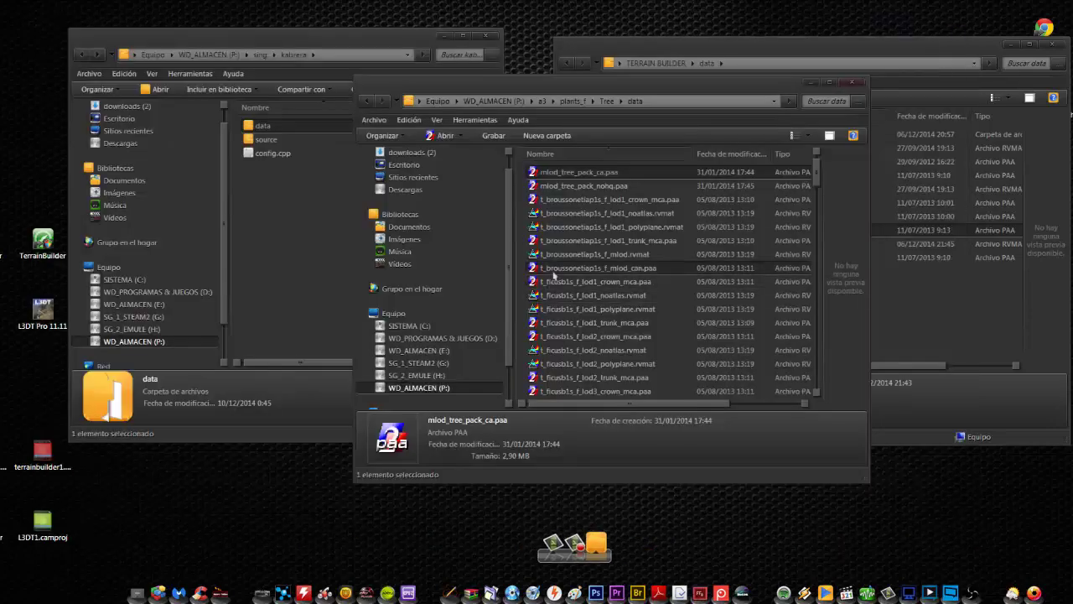
View the ficus crown texture t_ficusb1s_f_lod1_crown_mca.paa, and close the viewer and the Tree\data folder window.
double_click(564, 284)
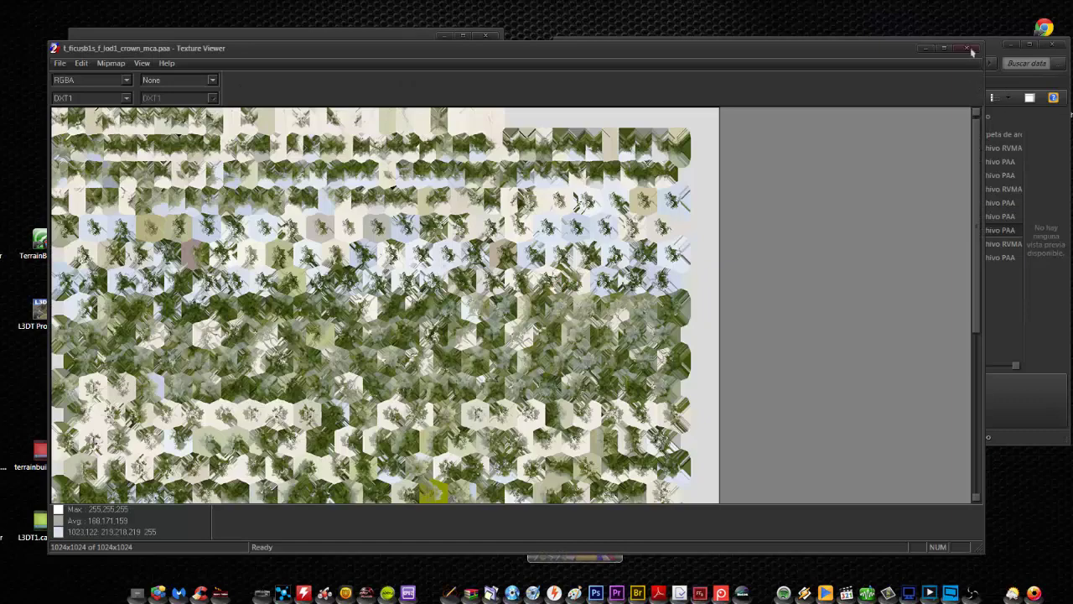
click(969, 49)
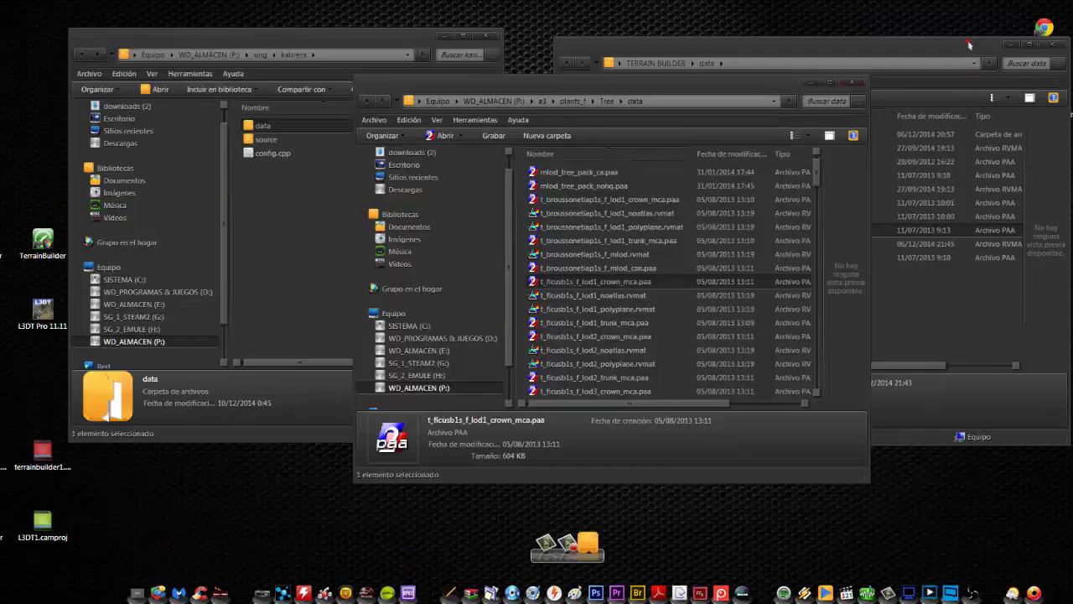
click(854, 84)
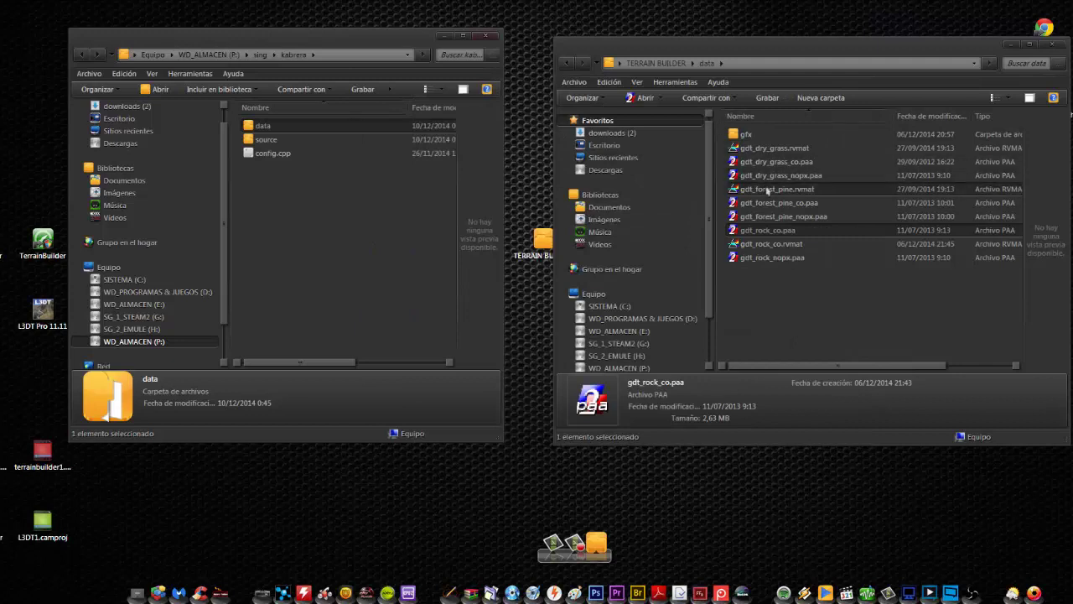
Open kabrera\data in one window and TERRAIN BUILDER\data\gfx in the other, and view icon.paa and picturemap.paa.
double_click(263, 125)
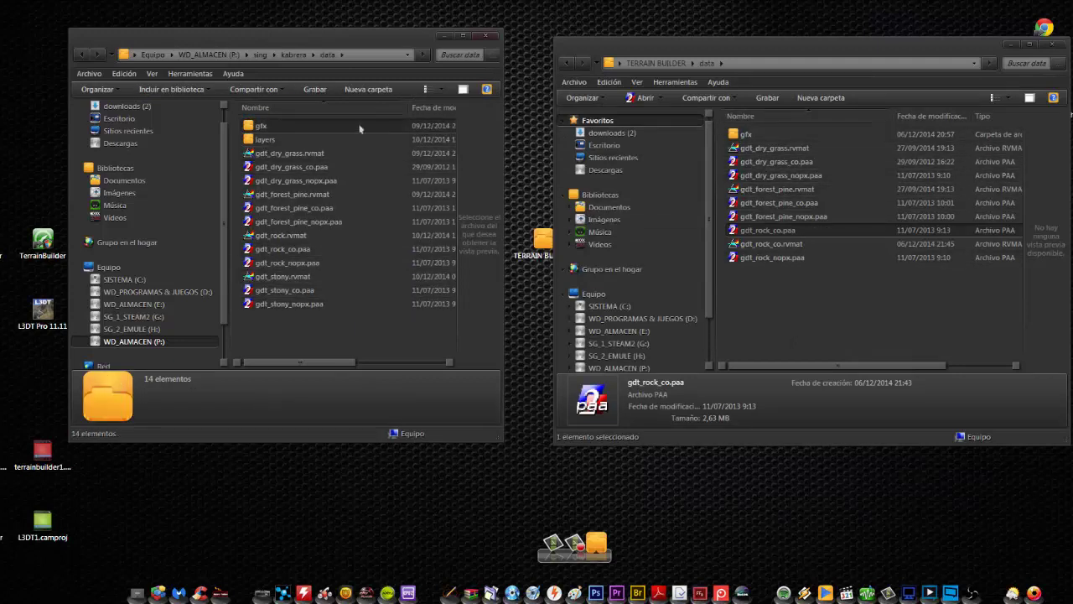
double_click(747, 134)
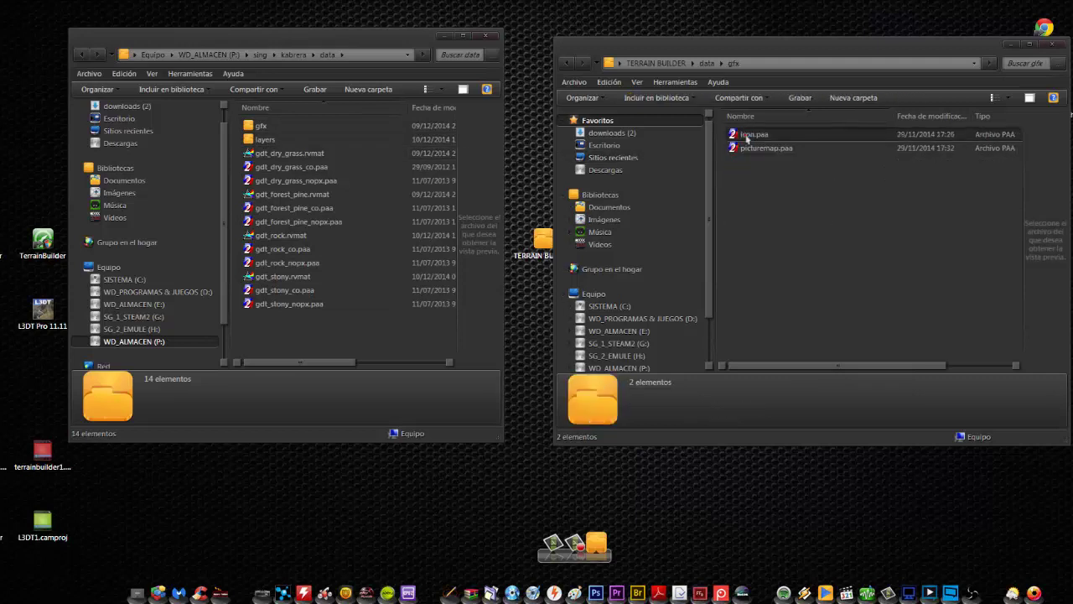
double_click(752, 139)
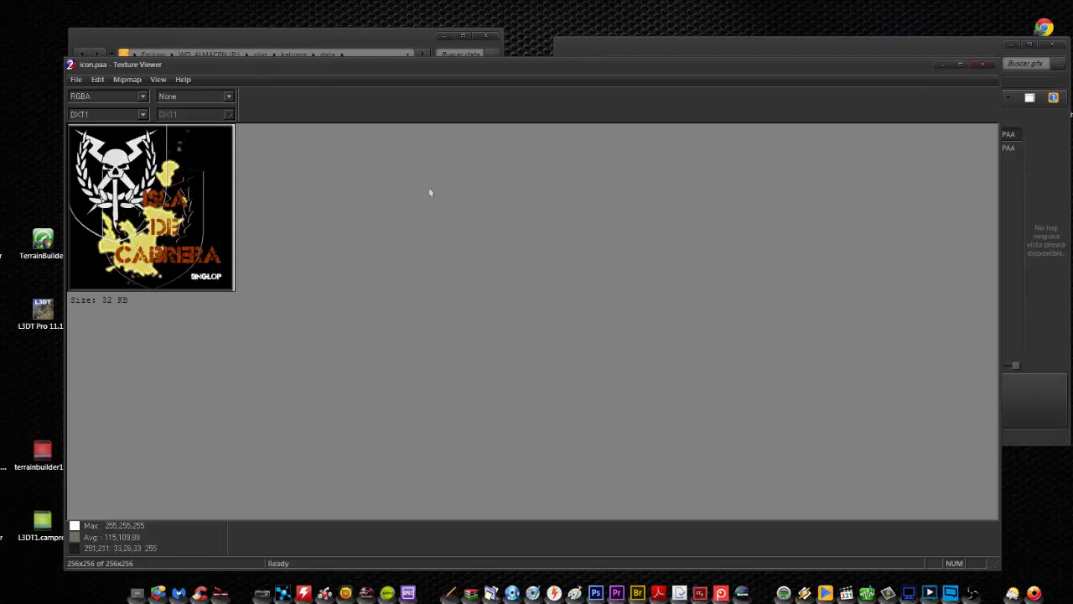
click(983, 65)
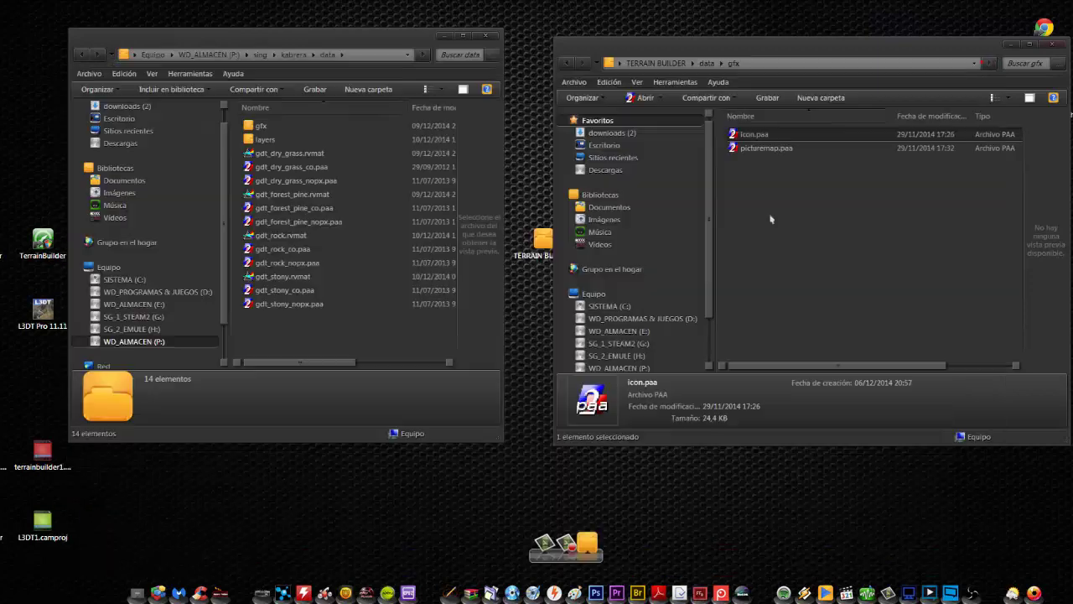
double_click(765, 152)
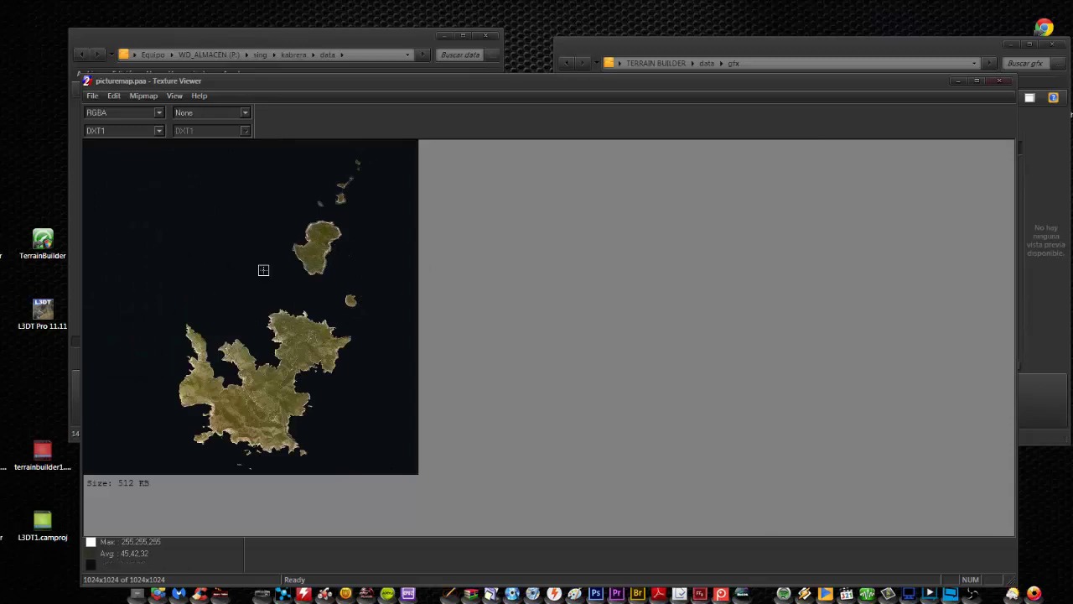
click(1001, 81)
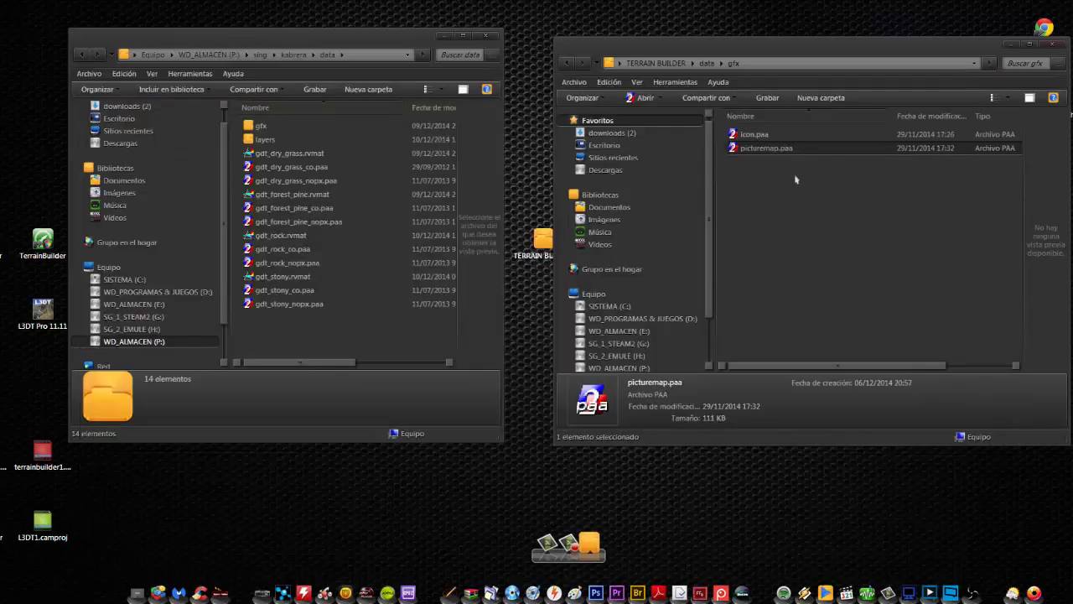
Reopen picturemap.paa, check the file types offered for saving a copy, cancel the save, and close the viewer.
double_click(757, 151)
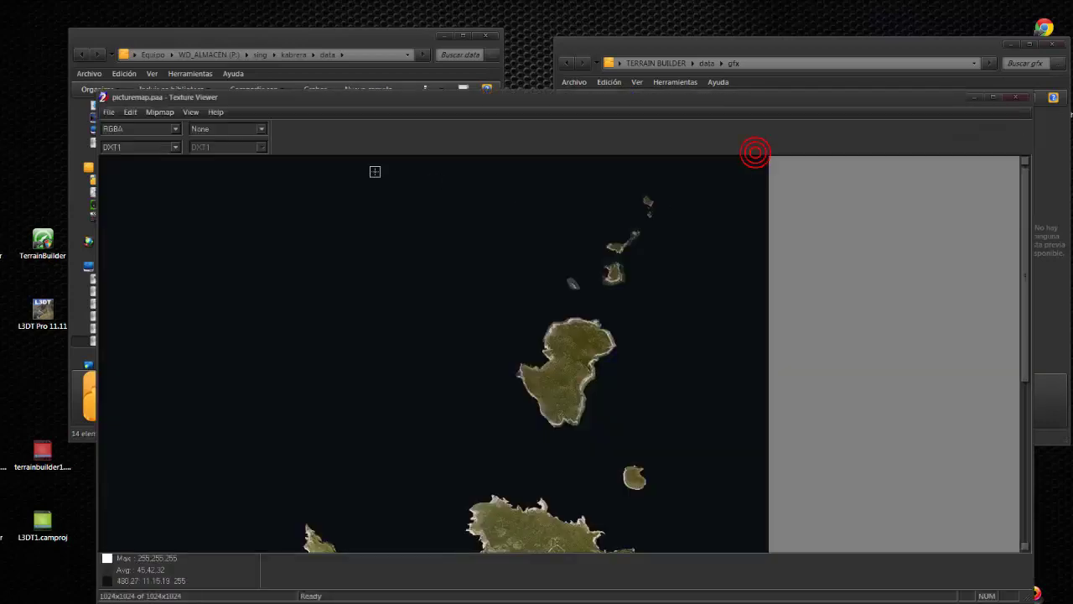
click(108, 112)
click(115, 160)
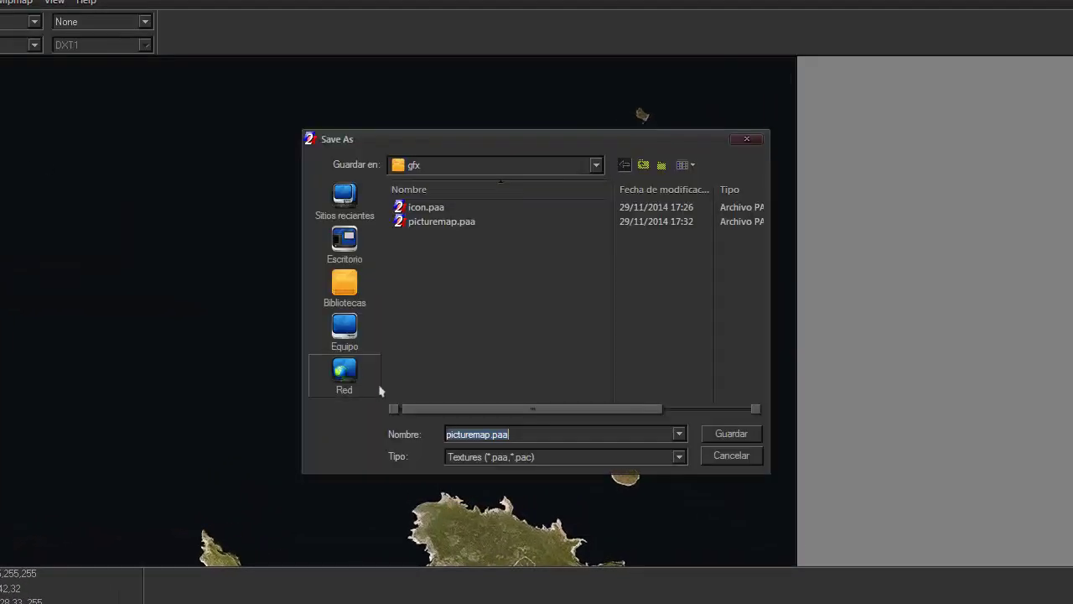
click(507, 457)
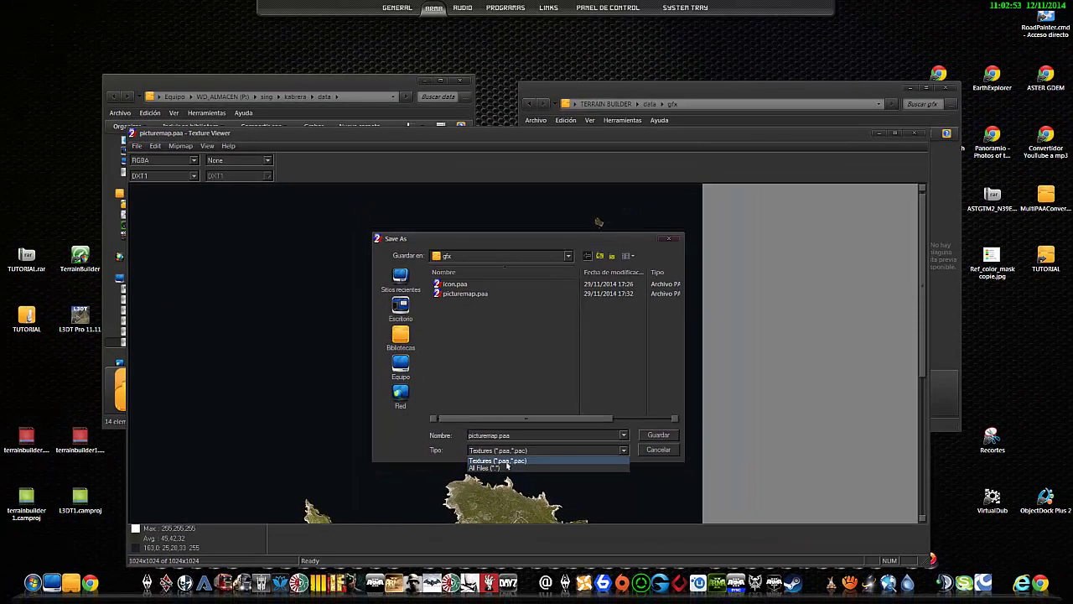
click(643, 458)
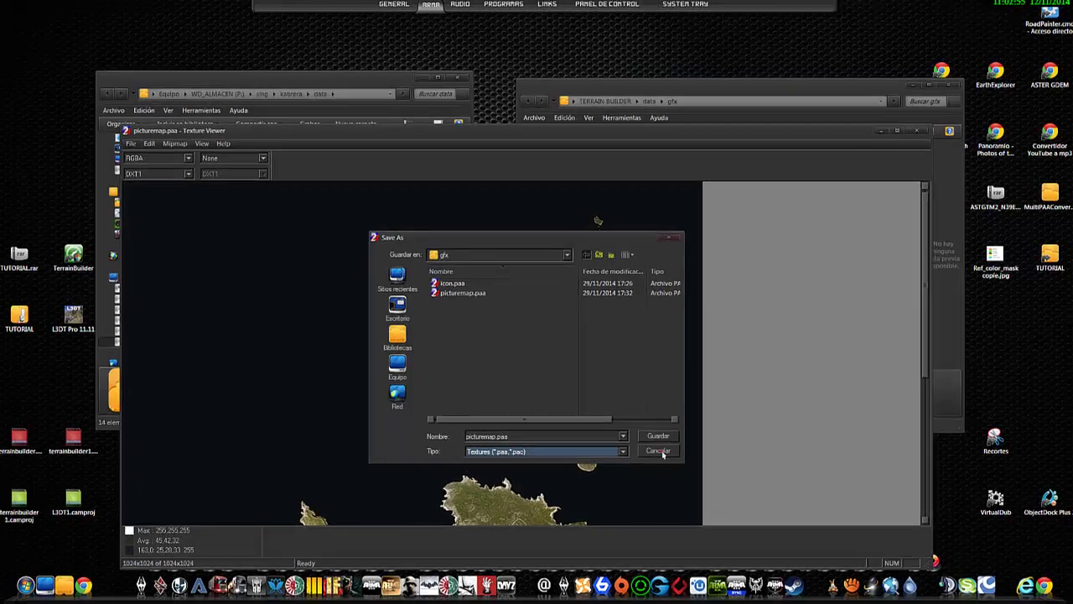
click(660, 451)
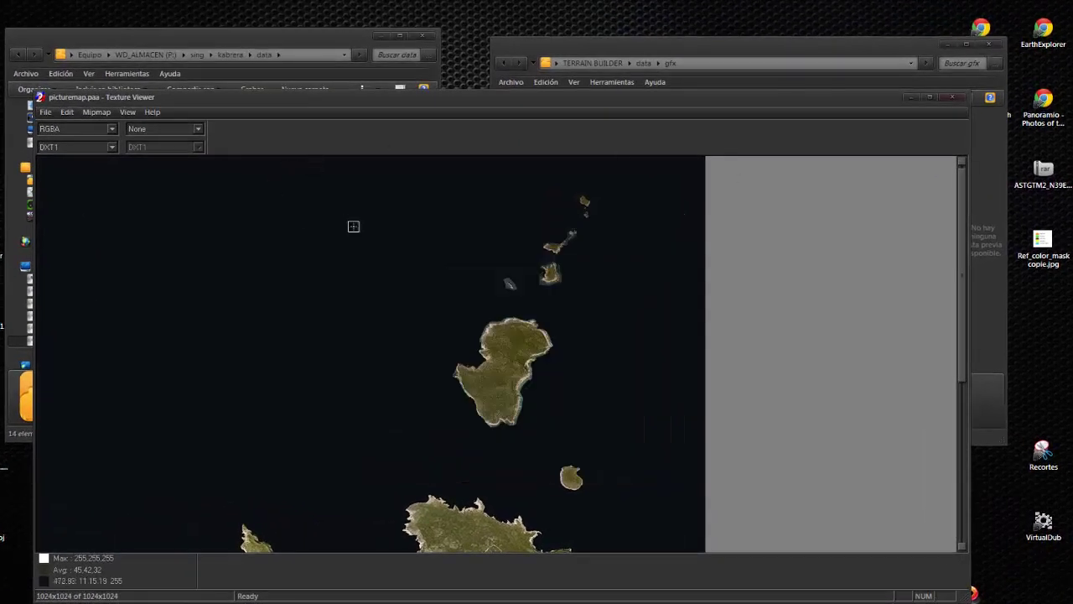
scroll(120, 177, down, 2)
scroll(119, 177, up, 1)
scroll(204, 197, down, 1)
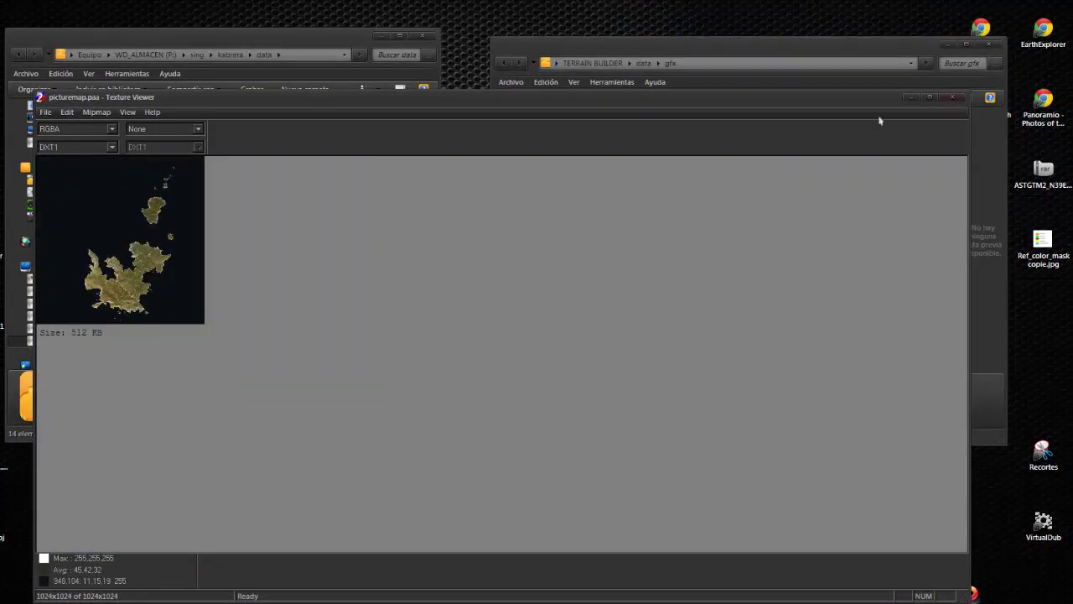
click(952, 98)
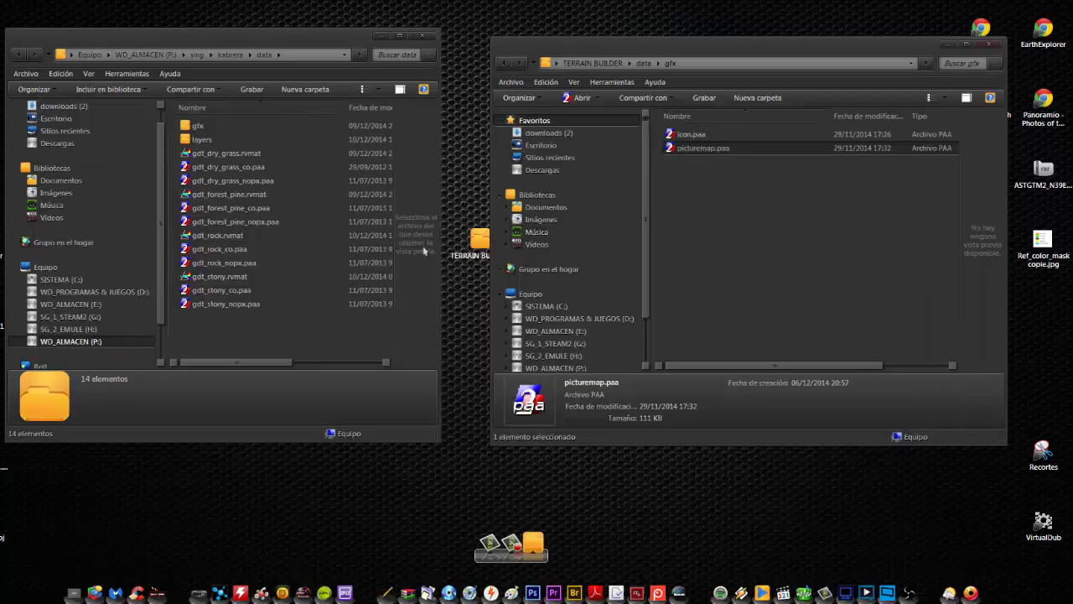
Close the TERRAIN BUILDER folder window and open layers.cfg from kabrera\source in Notepad++.
key(BackSpace)
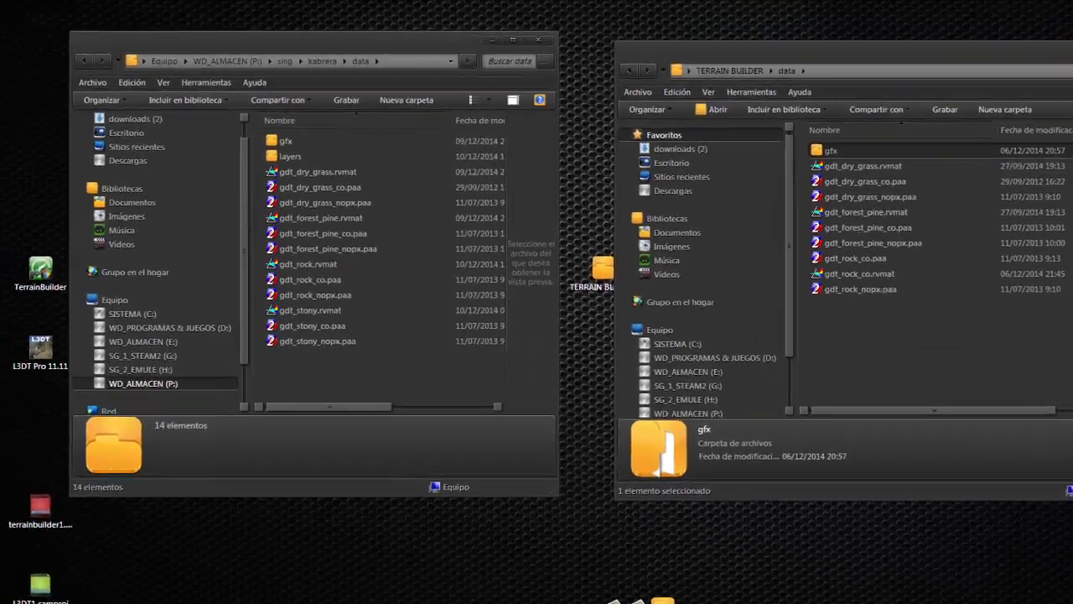
key(alt+F4)
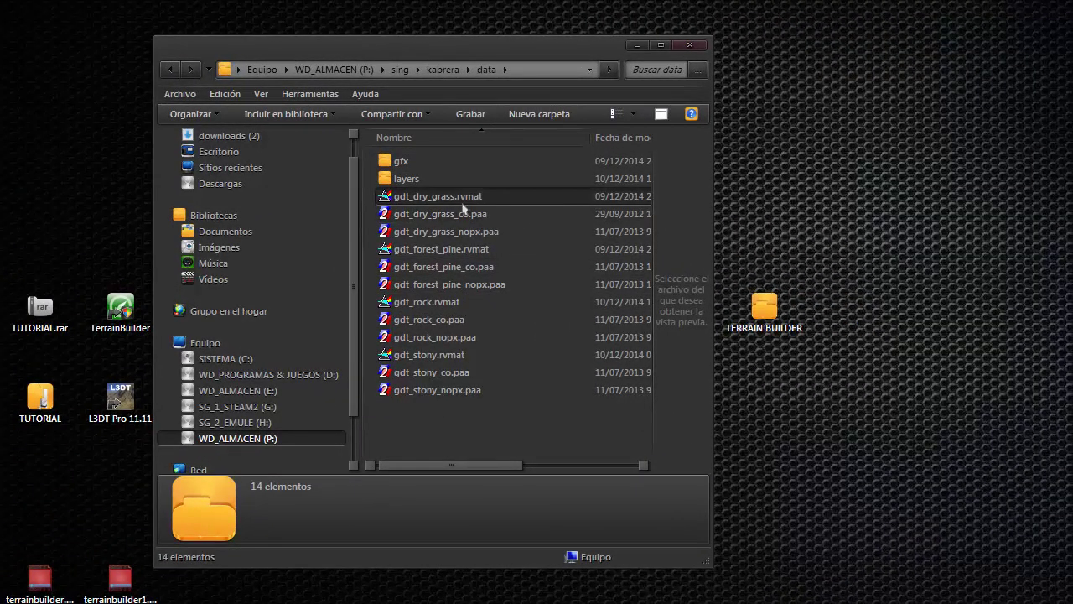
key(BackSpace)
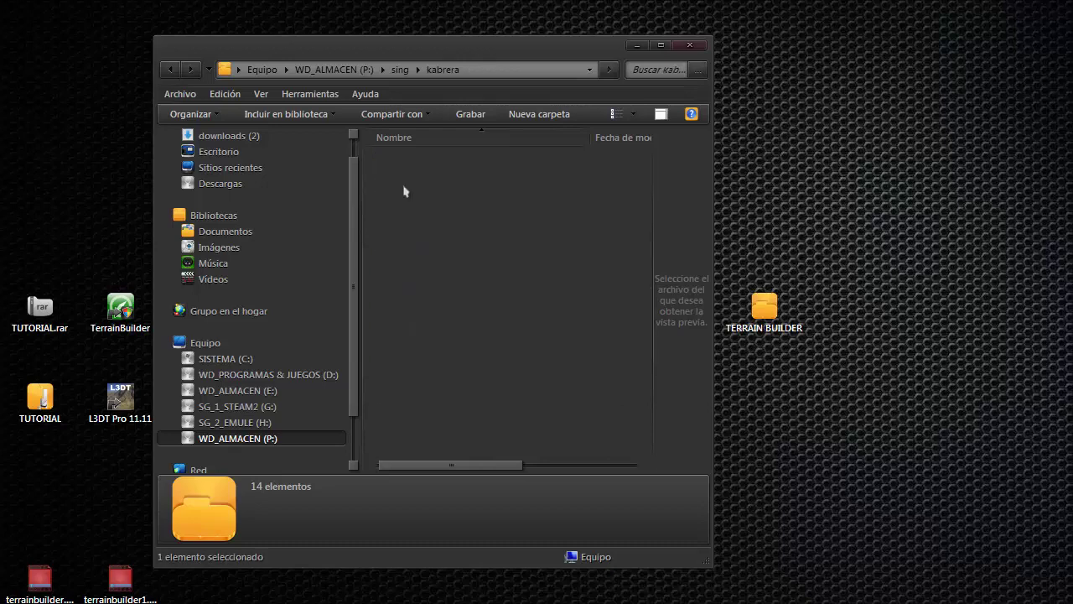
click(413, 183)
double_click(412, 183)
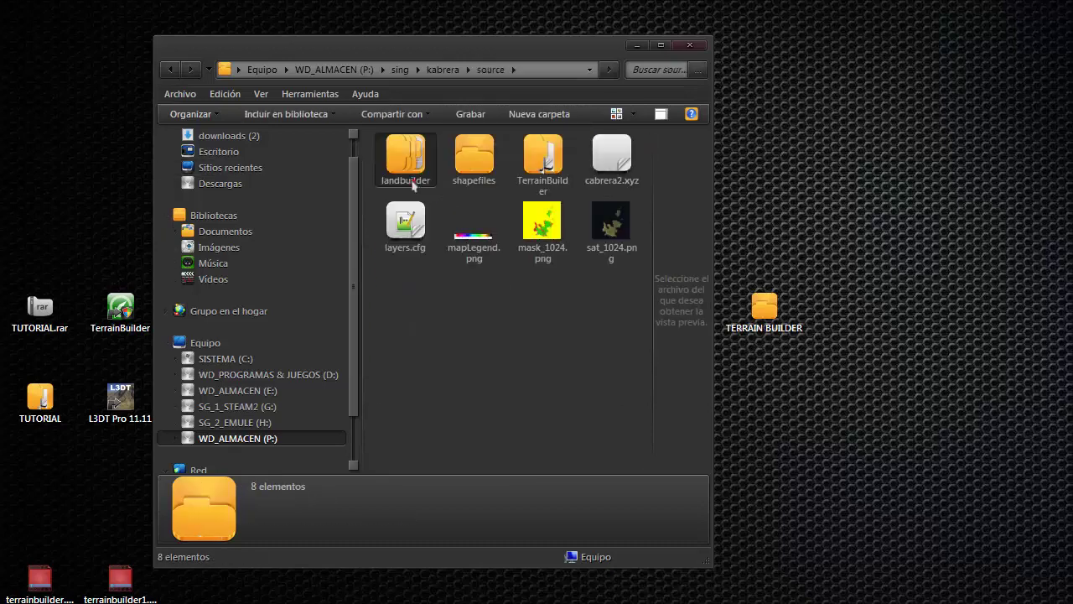
right_click(409, 219)
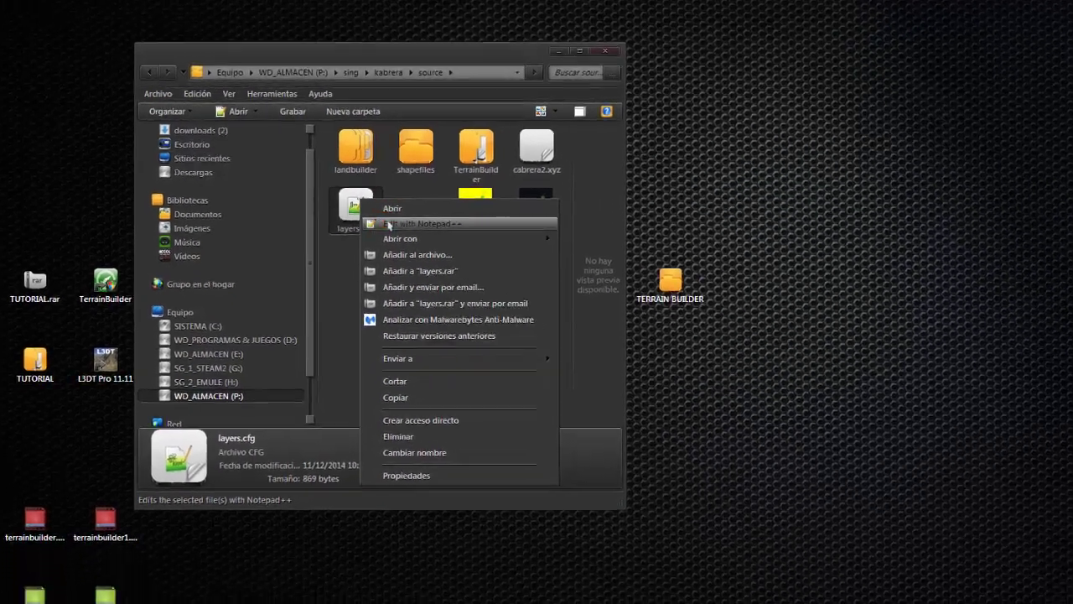
click(429, 242)
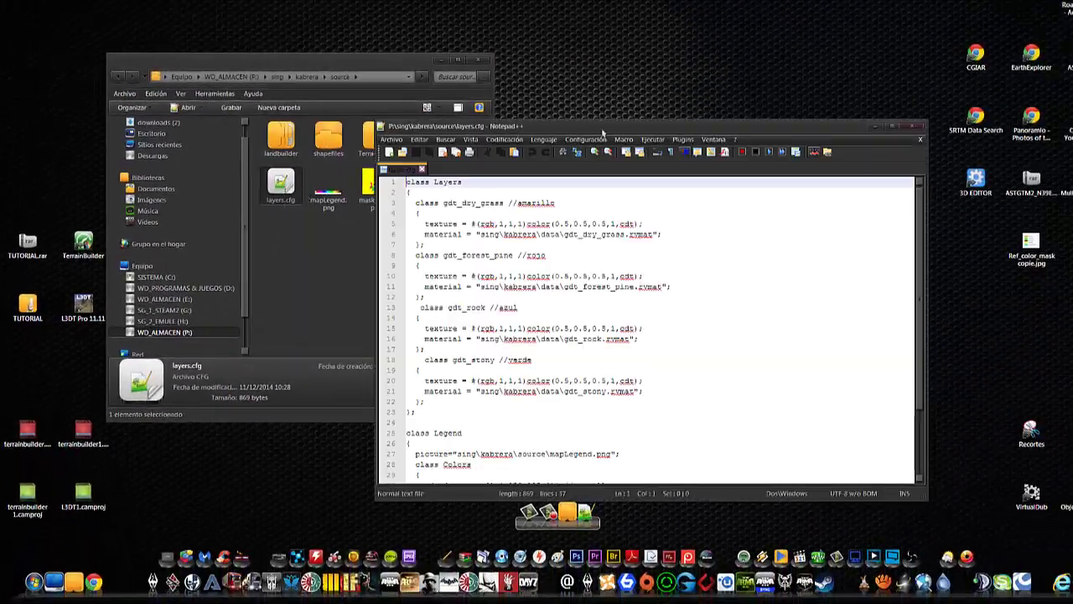
Show the kabrera\data folder beside layers.cfg and enlarge the Notepad++ window to fit the whole file.
click(273, 234)
key(BackSpace)
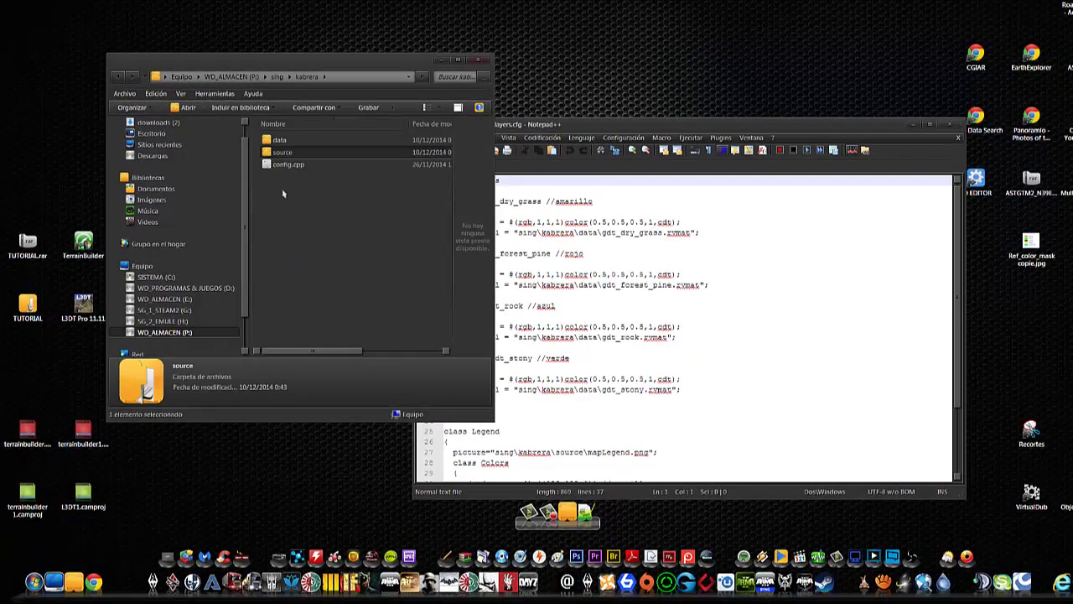
double_click(281, 139)
drag(328, 67, 253, 112)
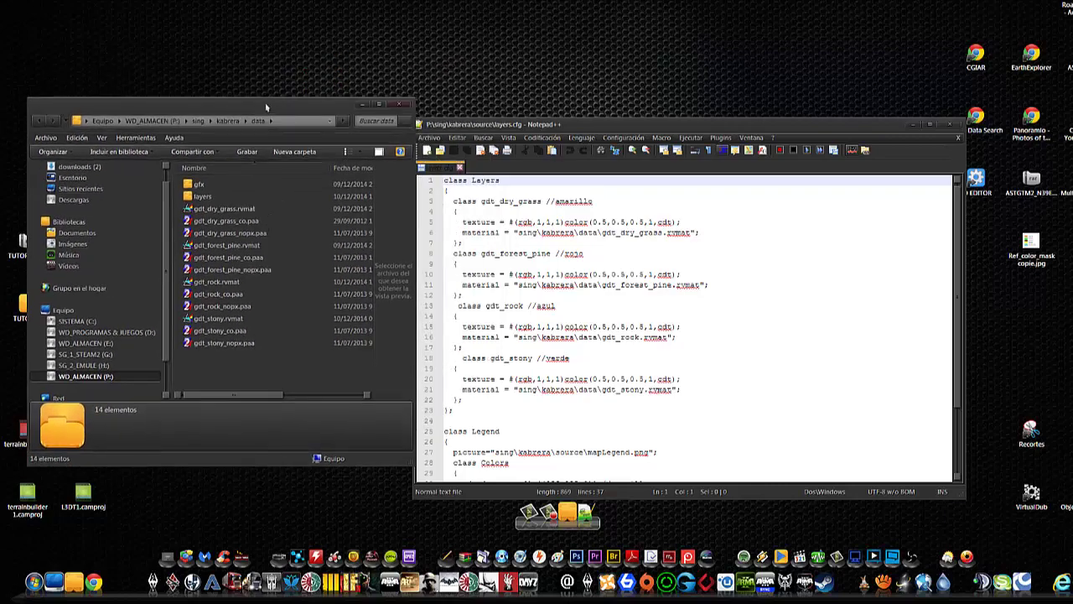
drag(581, 117, 596, 79)
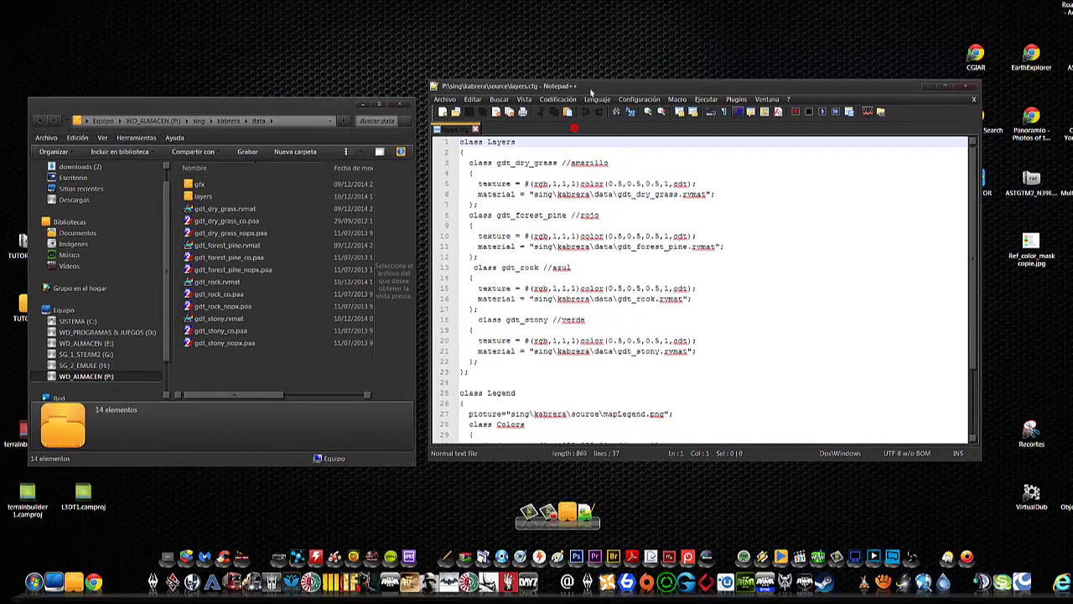
drag(788, 463, 789, 586)
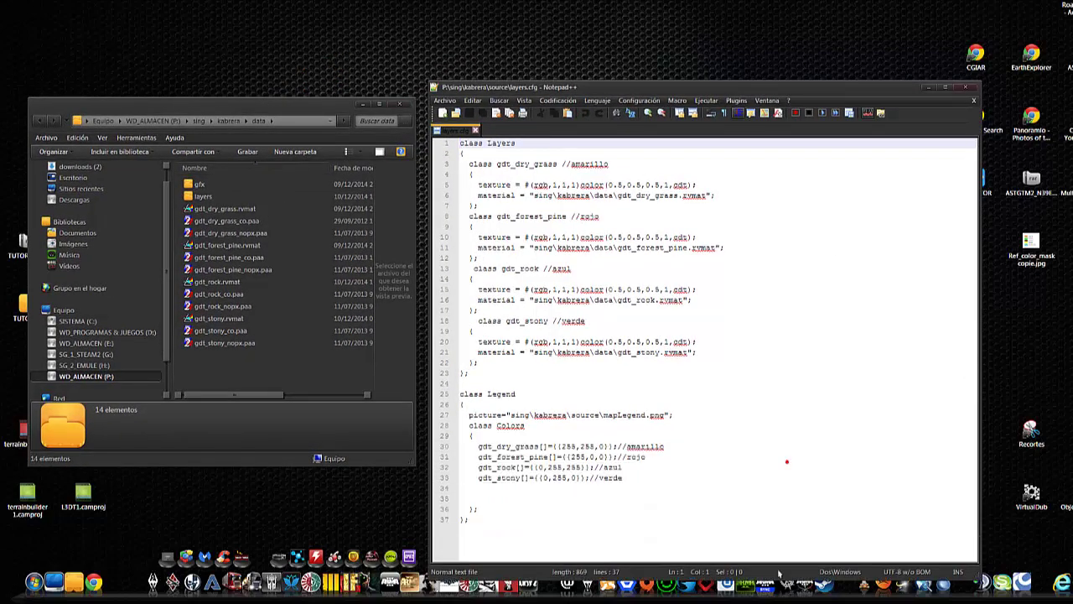
drag(761, 90, 761, 36)
drag(646, 14, 645, 12)
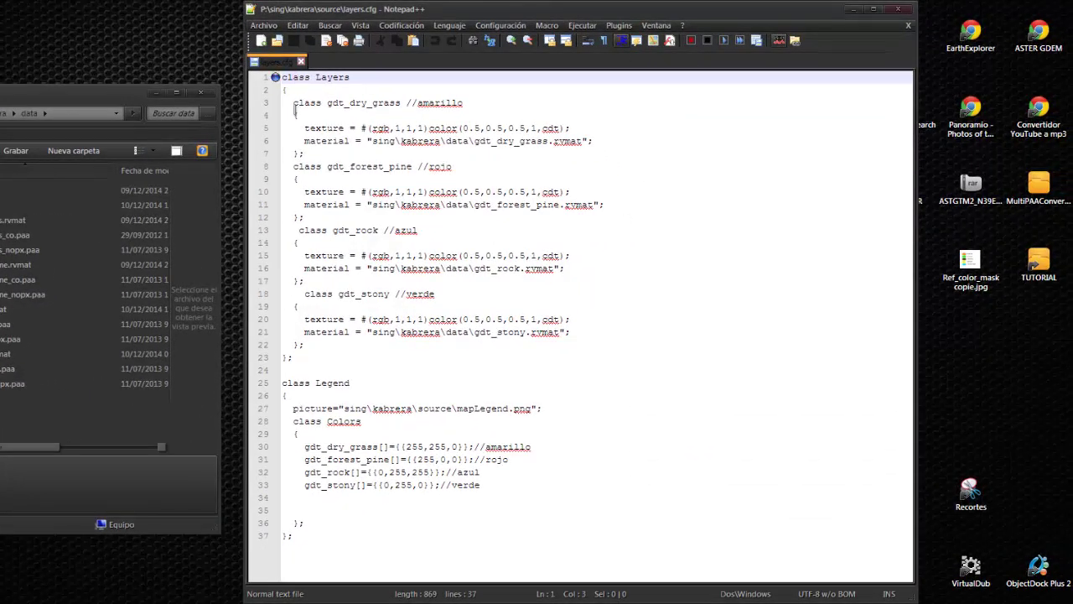
Examine the gdt_dry_grass class in layers.cfg, its //amarillo comment and its matching entry in class Colors.
click(295, 103)
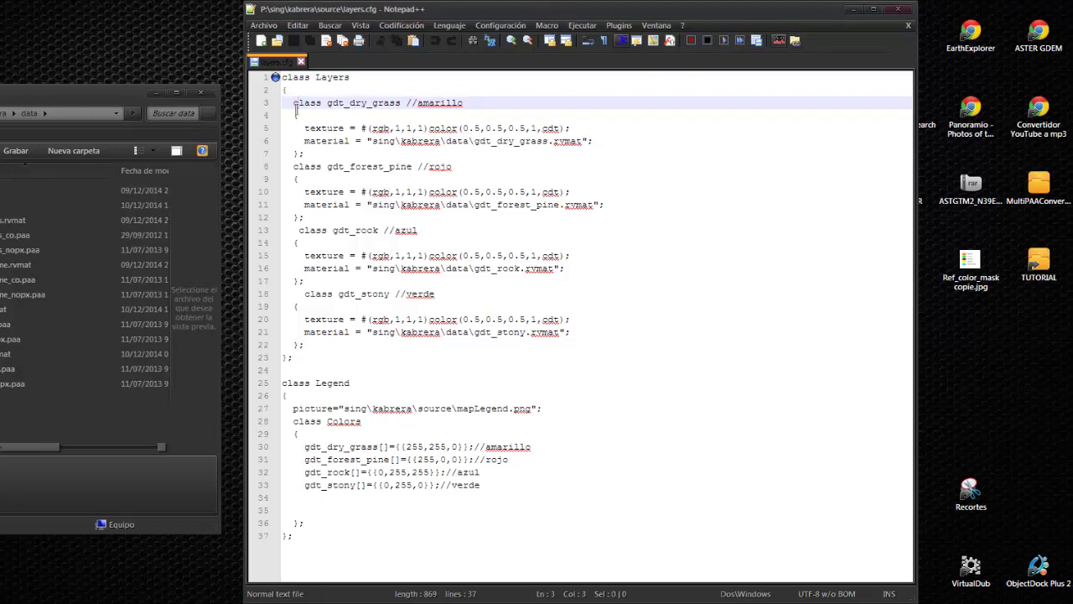
click(299, 167)
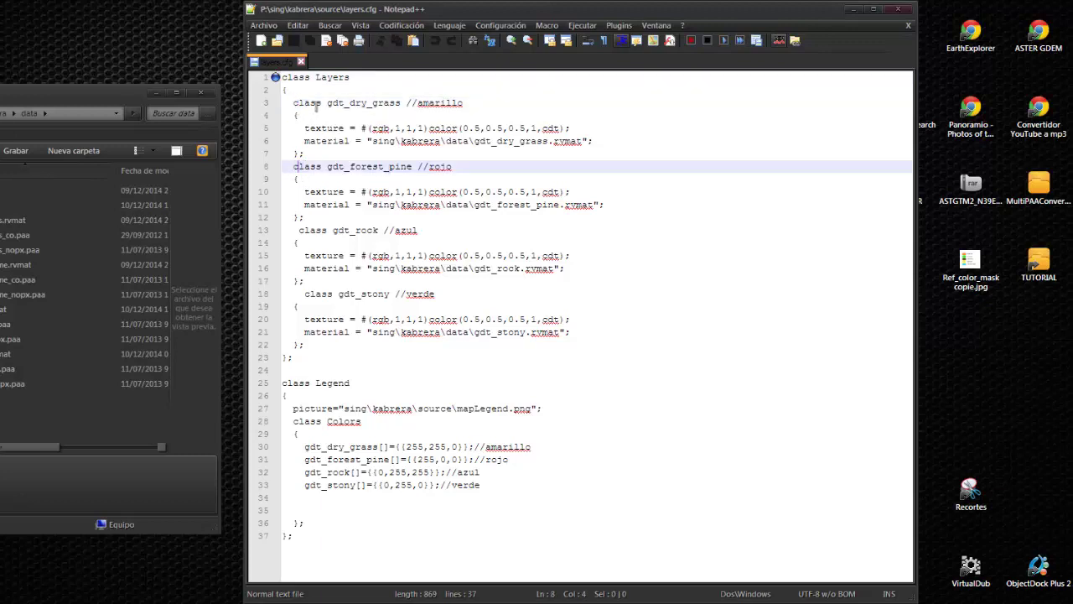
drag(294, 103, 314, 103)
drag(333, 149, 617, 154)
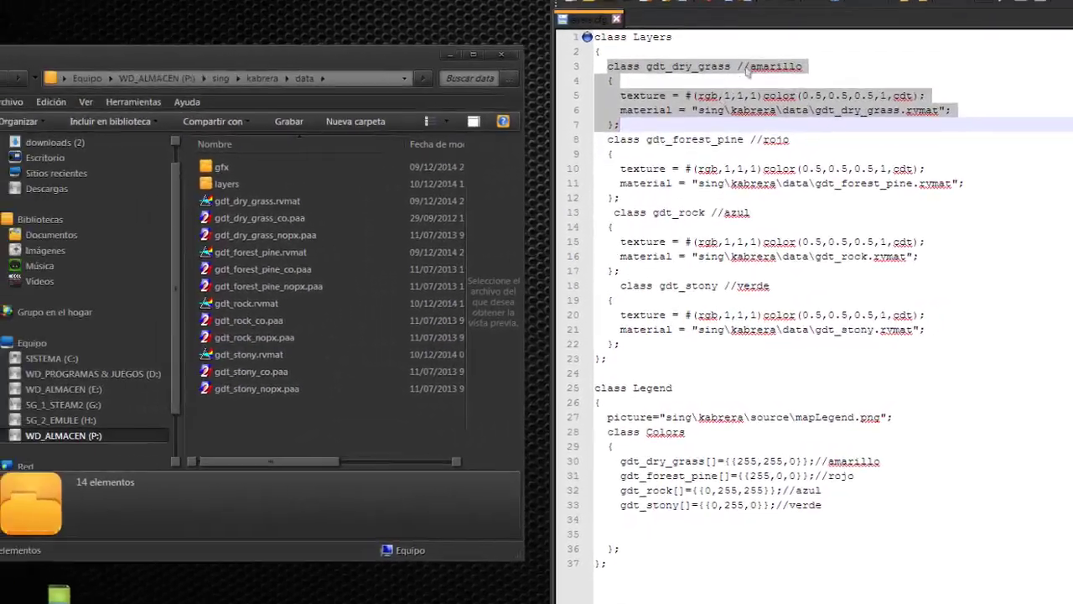
click(415, 103)
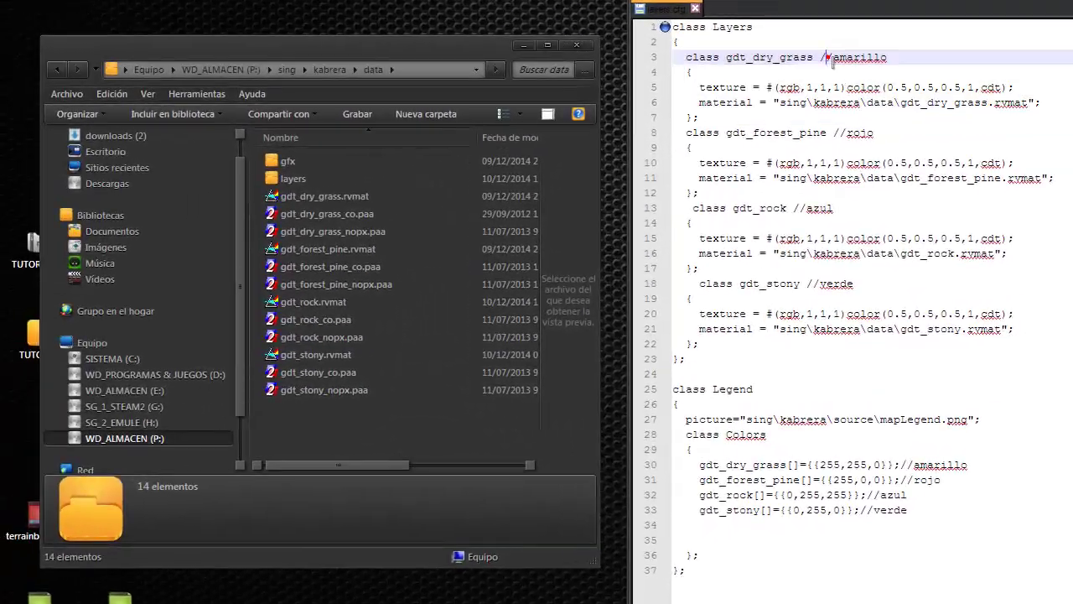
drag(821, 57, 937, 60)
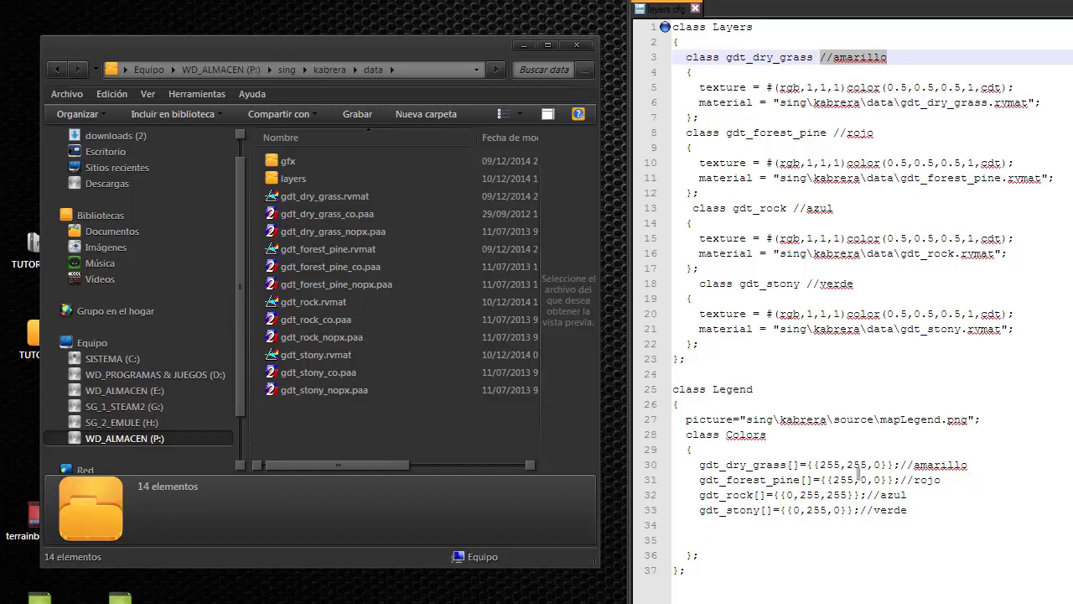
click(922, 465)
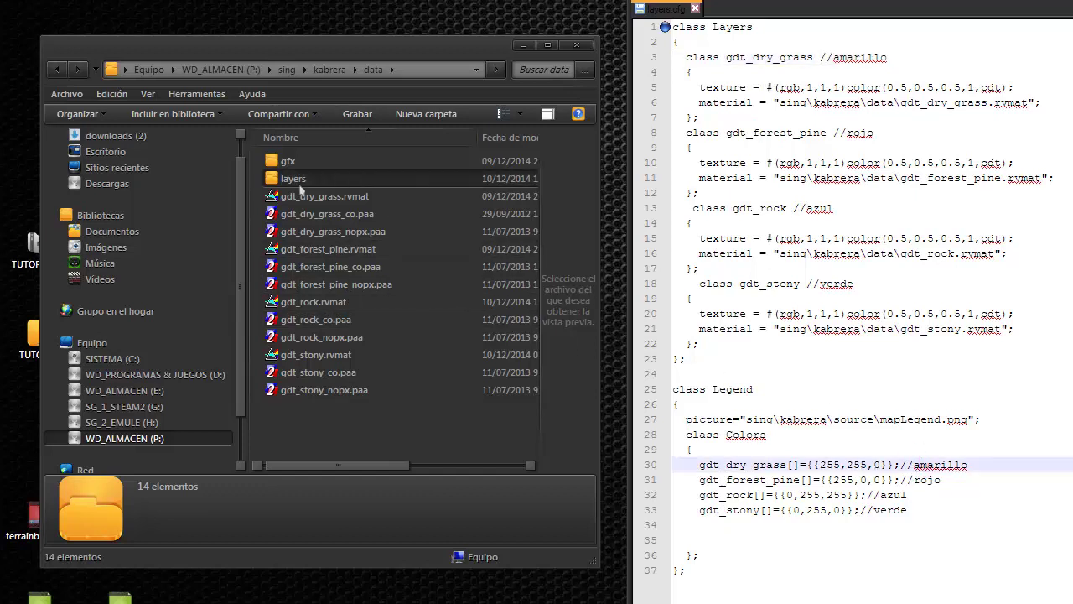
View mask_1024.png from kabrera\source beside layers.cfg and compare its colours with the gdt_rock and gdt_stony classes.
key(BackSpace)
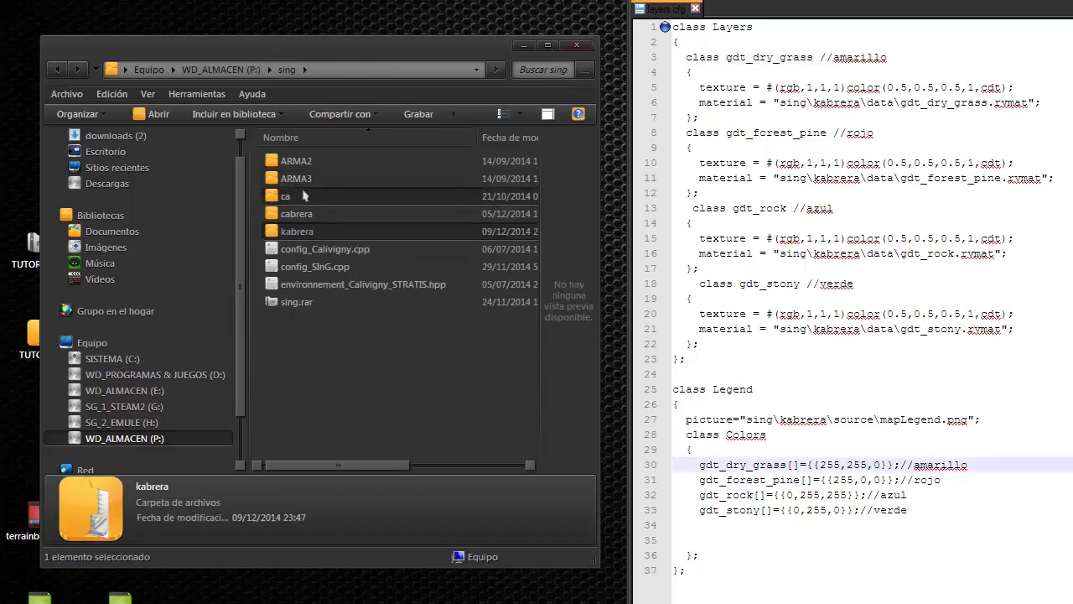
double_click(306, 192)
double_click(295, 179)
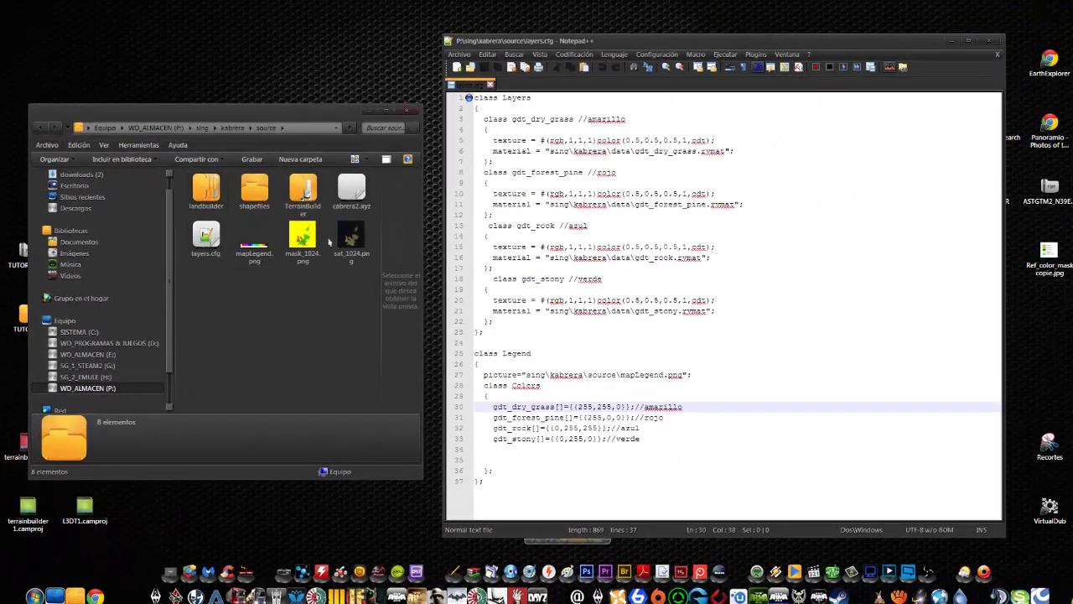
drag(429, 228, 572, 300)
double_click(307, 238)
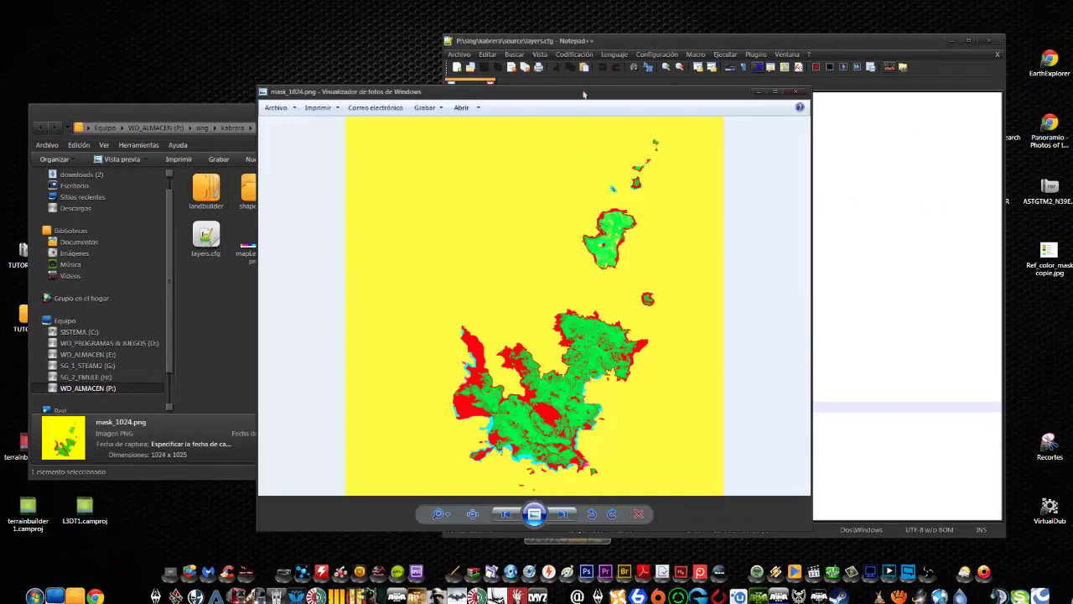
drag(585, 94, 301, 89)
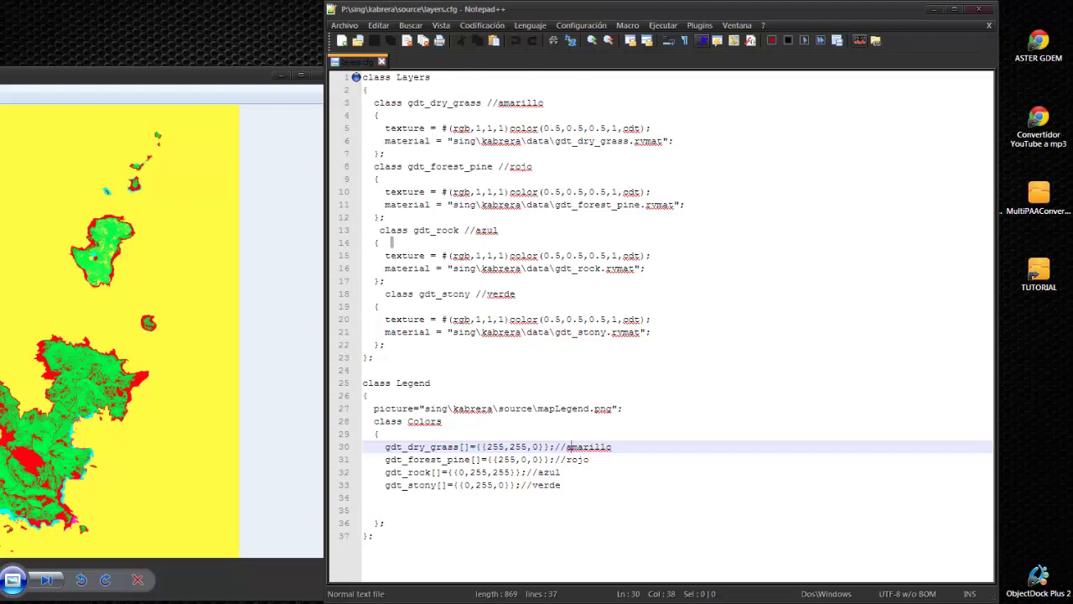
drag(380, 234, 464, 235)
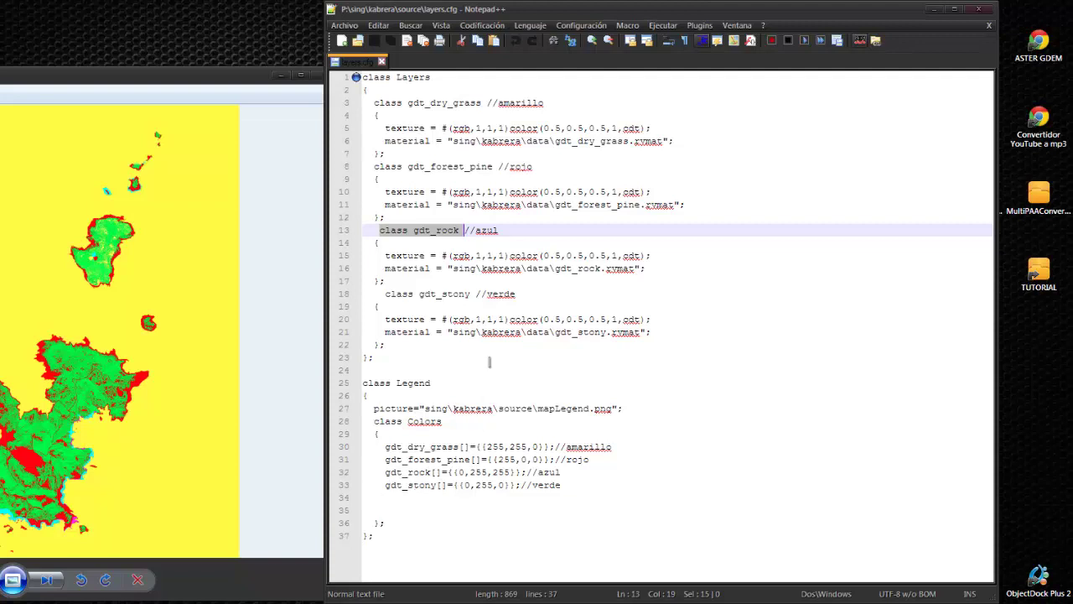
click(444, 295)
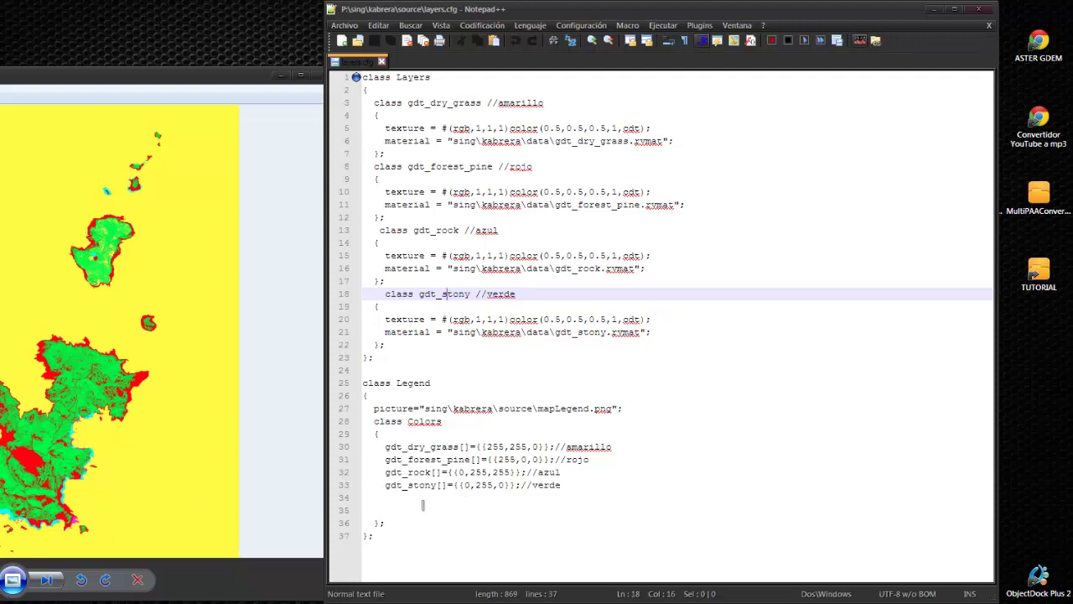
Remove the surplus blank line below the gdt_stony entry in class Colors of layers.cfg.
click(387, 510)
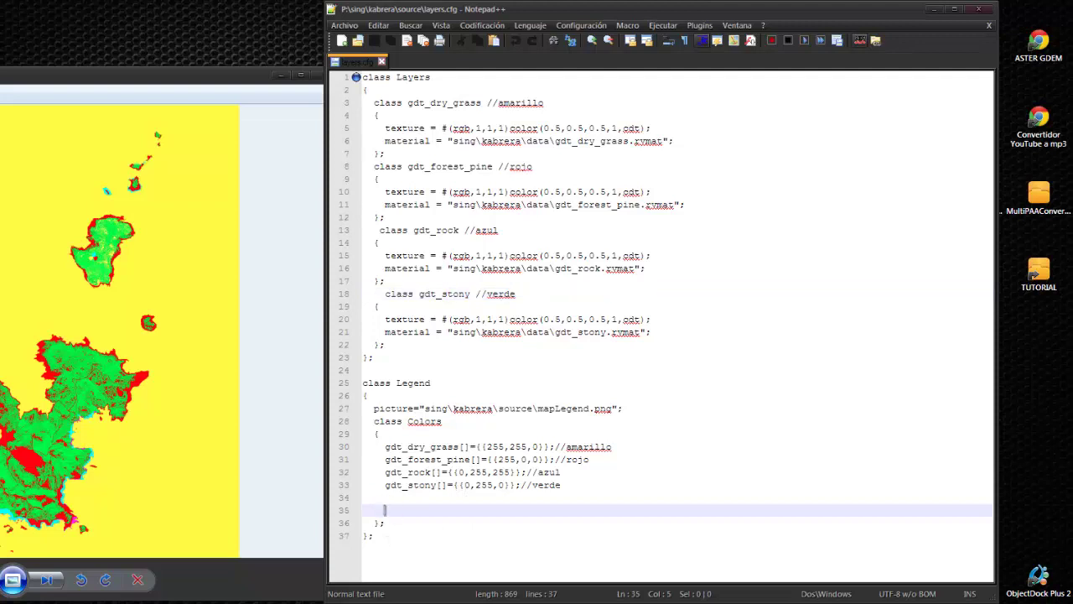
key(Delete)
click(389, 503)
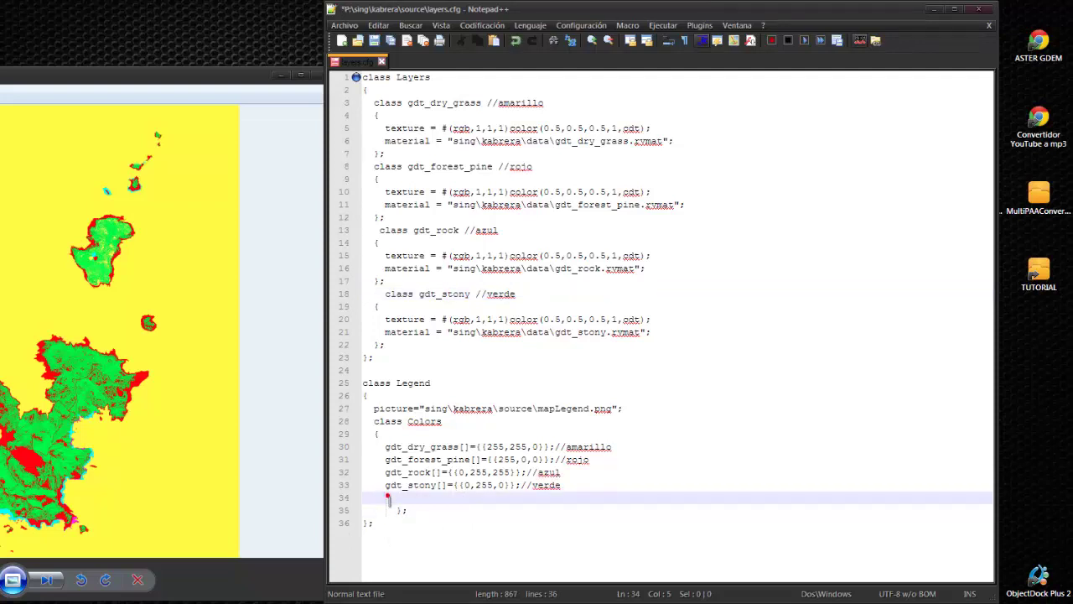
key(Delete)
key(Return)
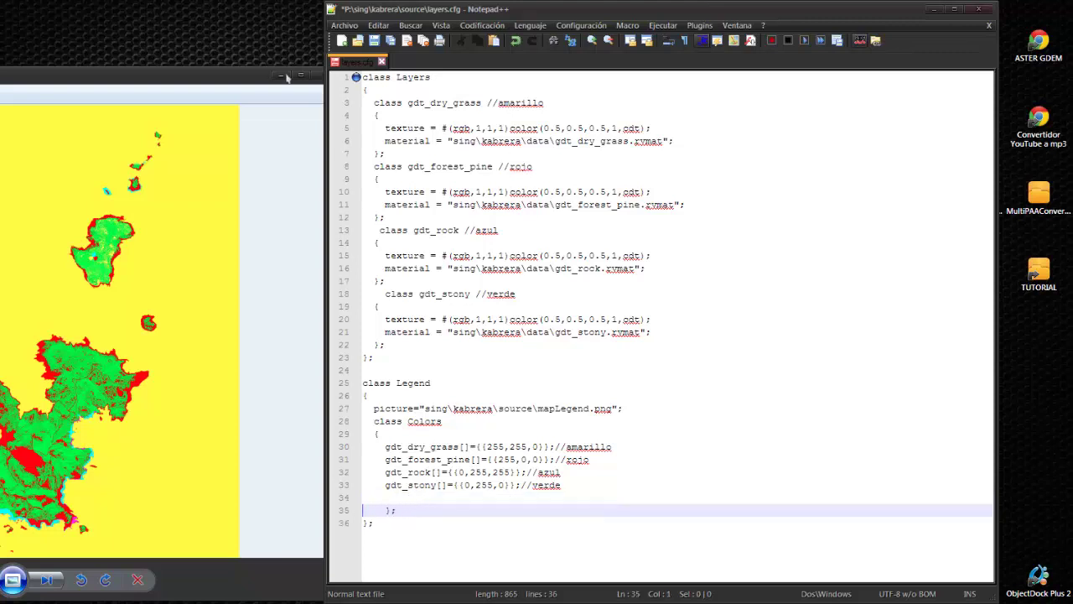
Close the mask image and compare the gdt_dry_grass material path in layers.cfg with the full path of the kabrera\data folder.
click(249, 79)
click(327, 75)
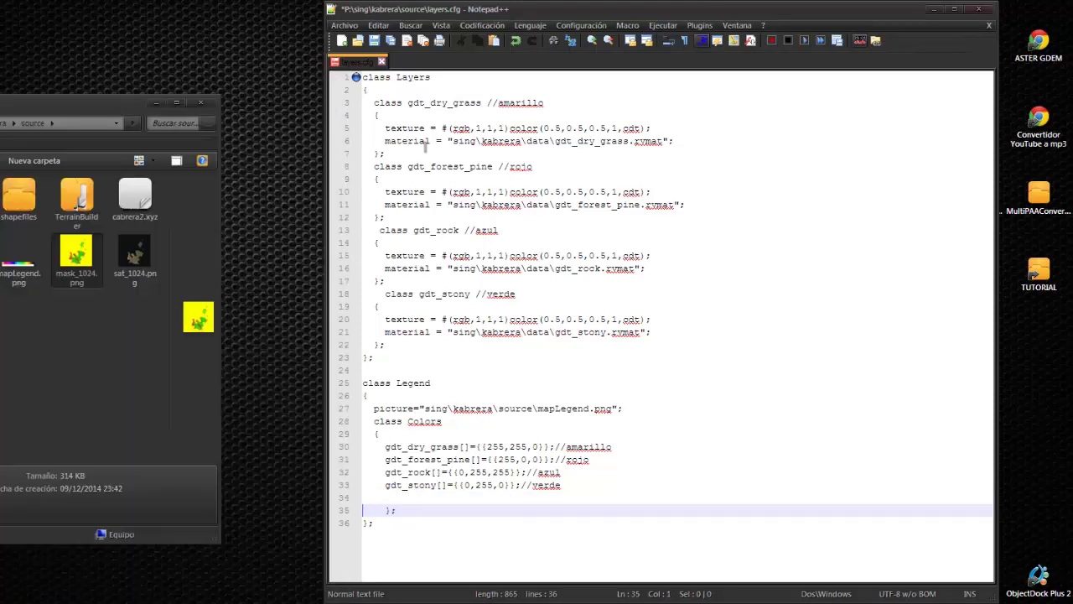
drag(454, 142, 663, 141)
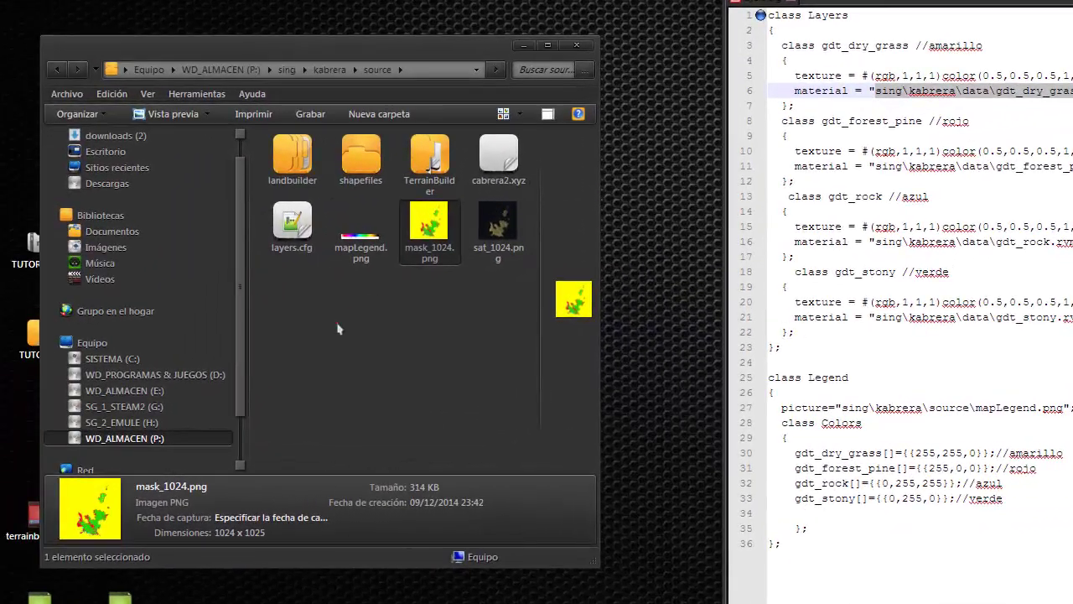
click(0, 334)
key(BackSpace)
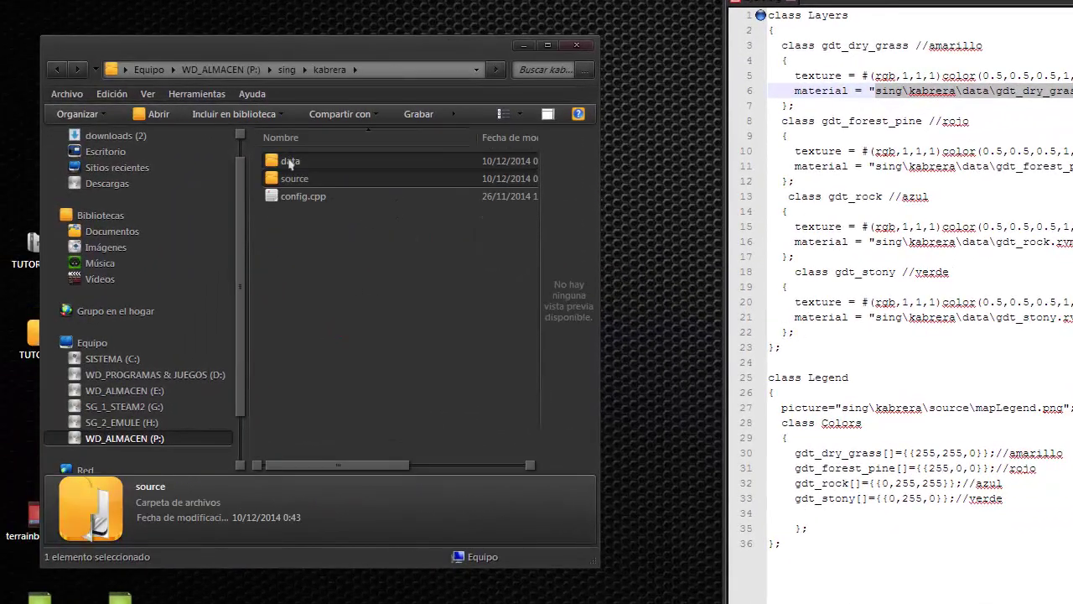
double_click(289, 160)
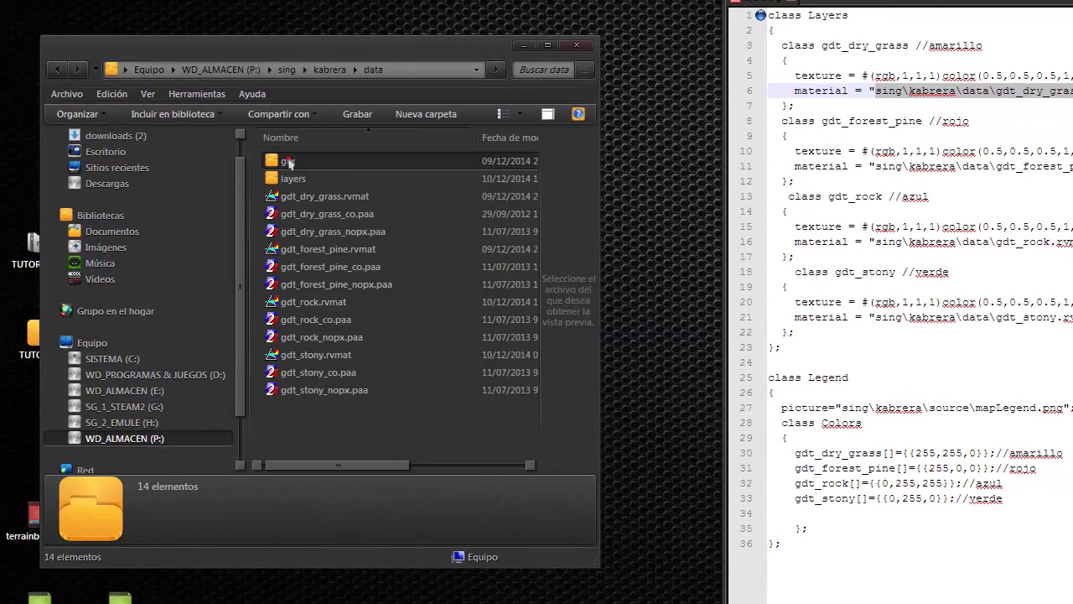
click(400, 69)
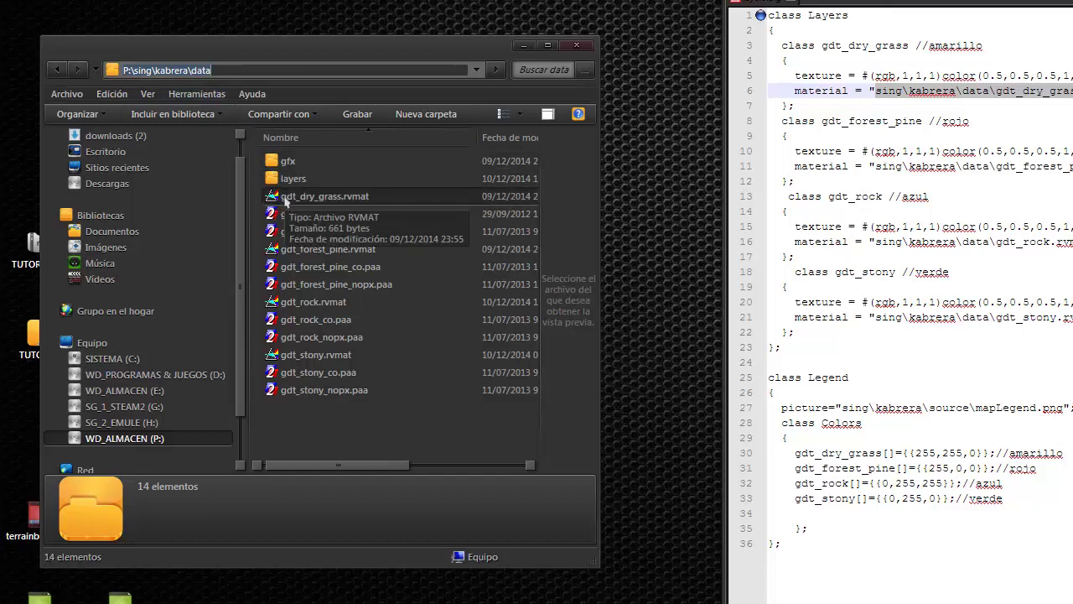
Open gdt_dry_grass.rvmat from the kabrera data folder in Notepad++.
click(356, 200)
right_click(356, 199)
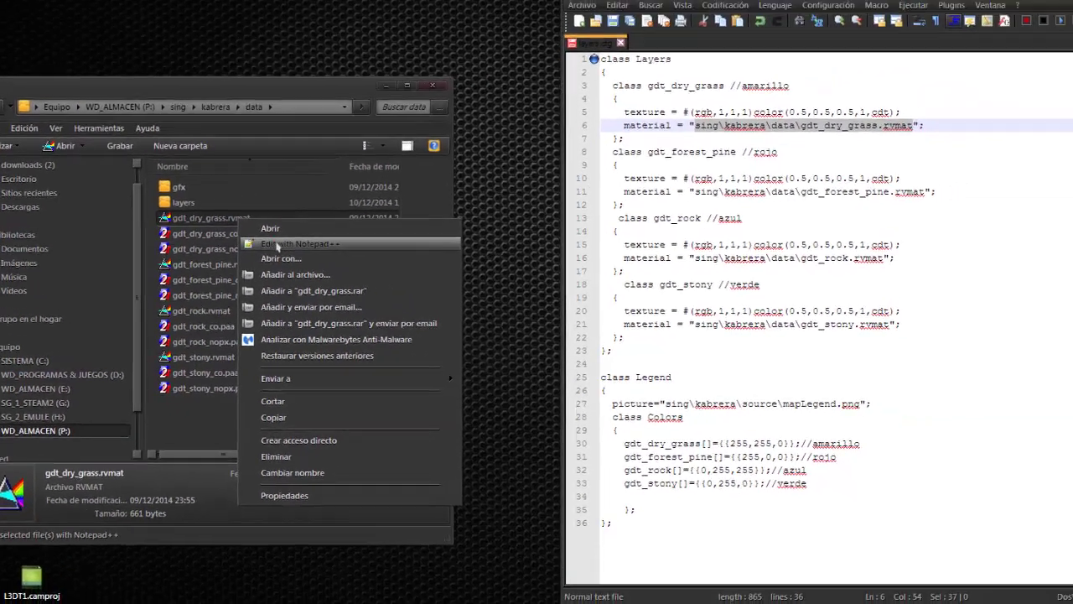
click(277, 244)
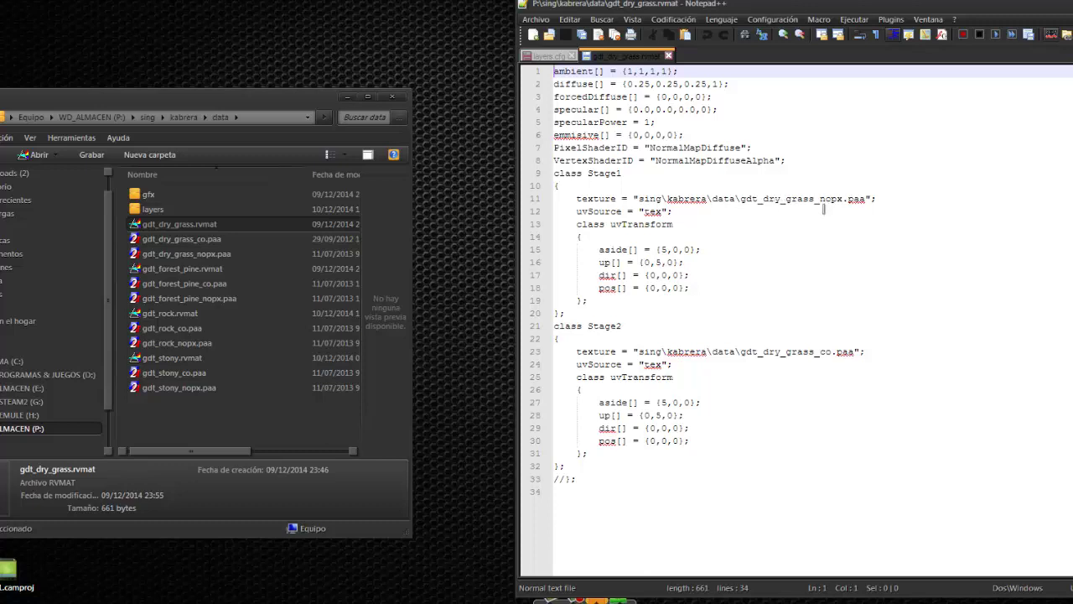
Compare the Stage1 and Stage2 texture paths with the folder path and .paa files, and examine the material's header parameters.
click(653, 201)
click(720, 201)
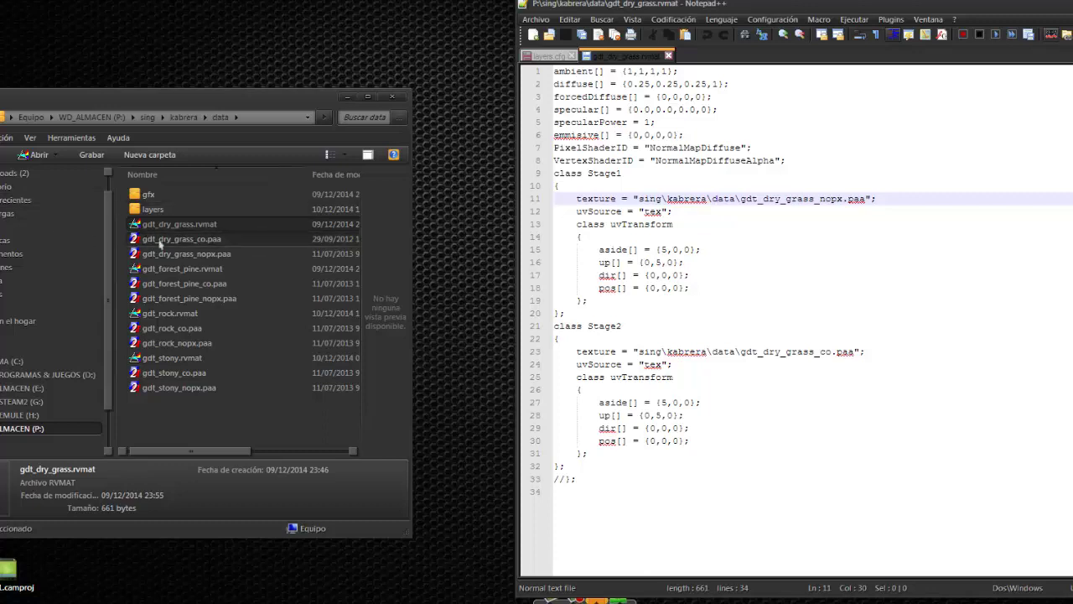
click(269, 118)
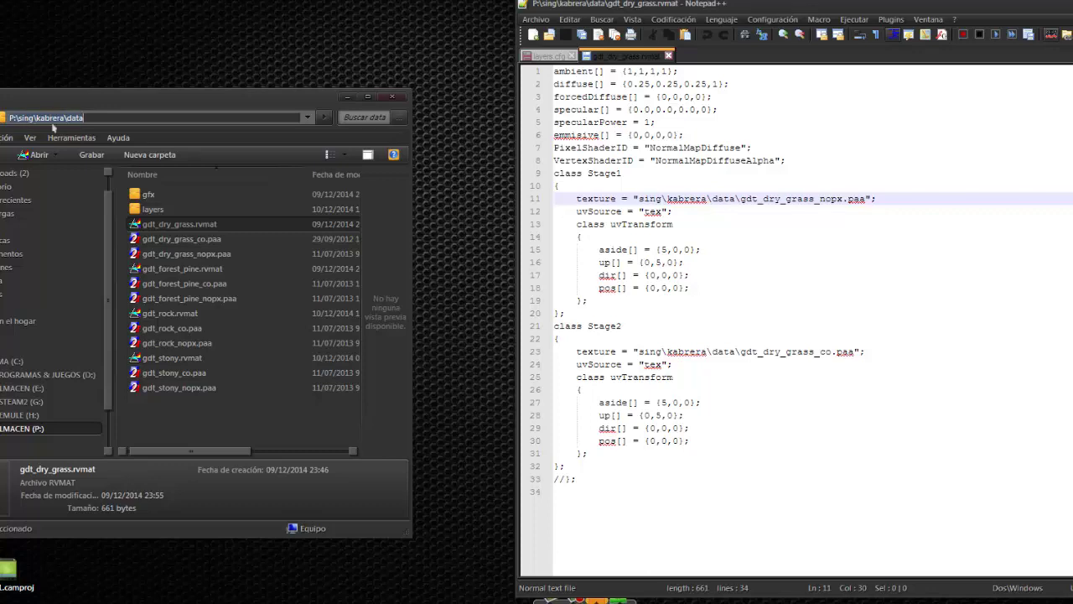
click(166, 253)
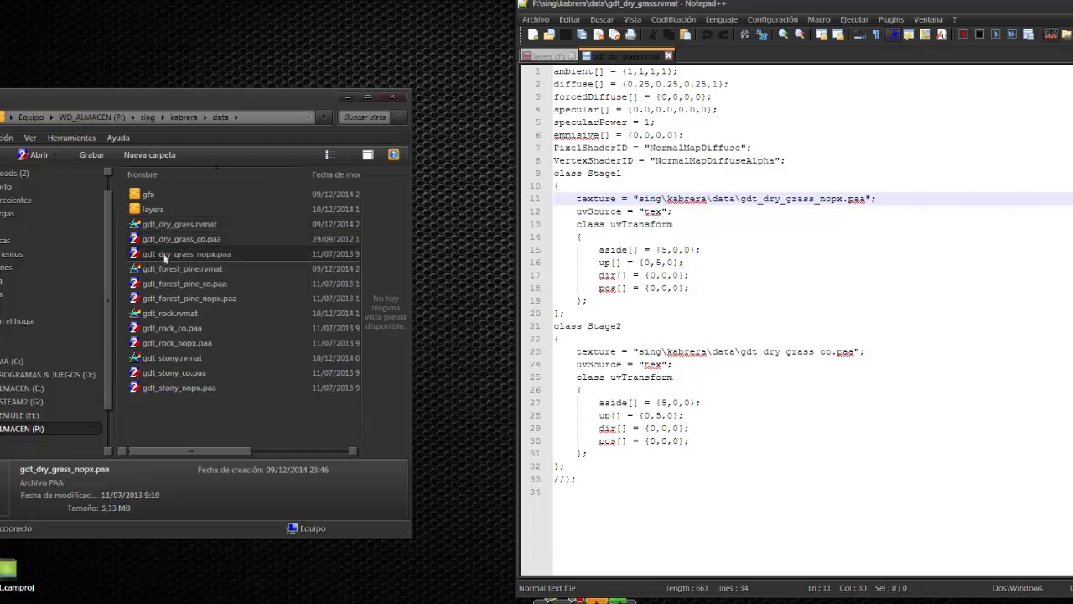
click(809, 353)
click(798, 199)
drag(554, 71, 785, 161)
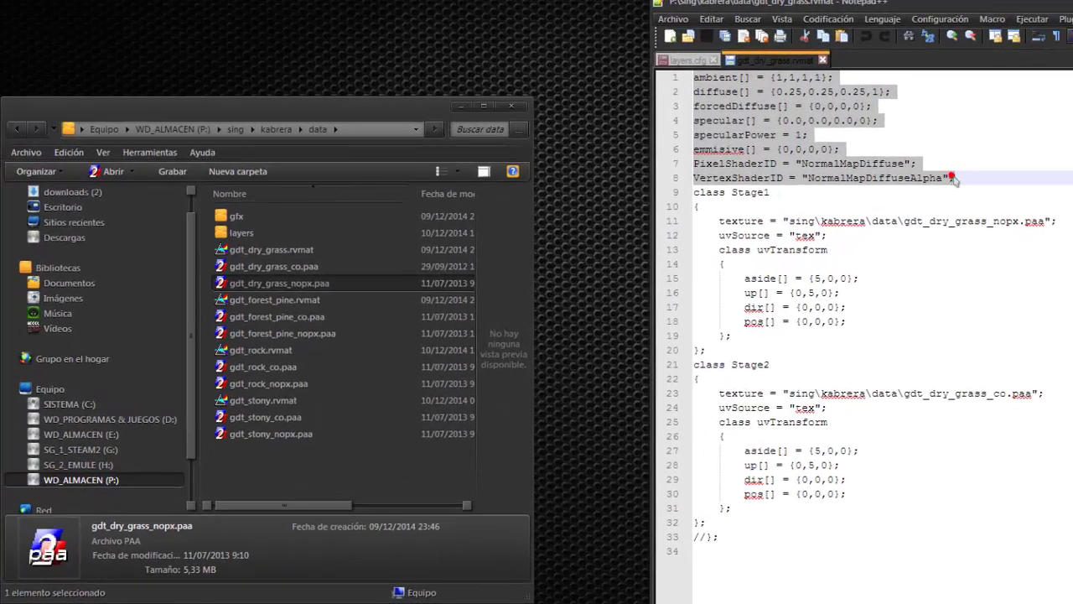
Compare the material paths in layers.cfg with the contents of gdt_dry_grass.rvmat.
click(692, 60)
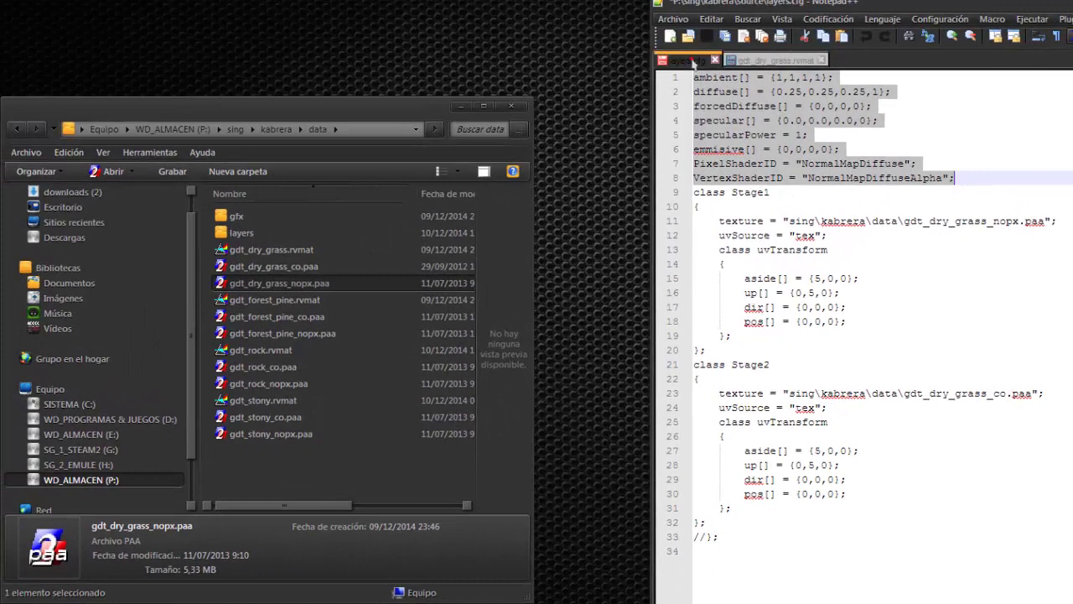
click(759, 61)
click(690, 60)
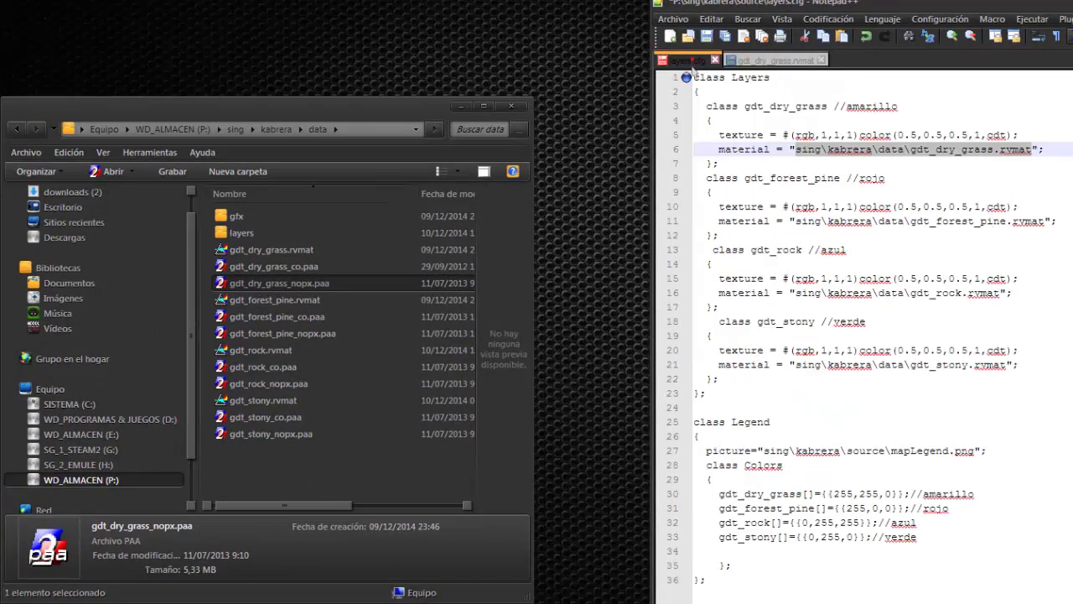
click(771, 60)
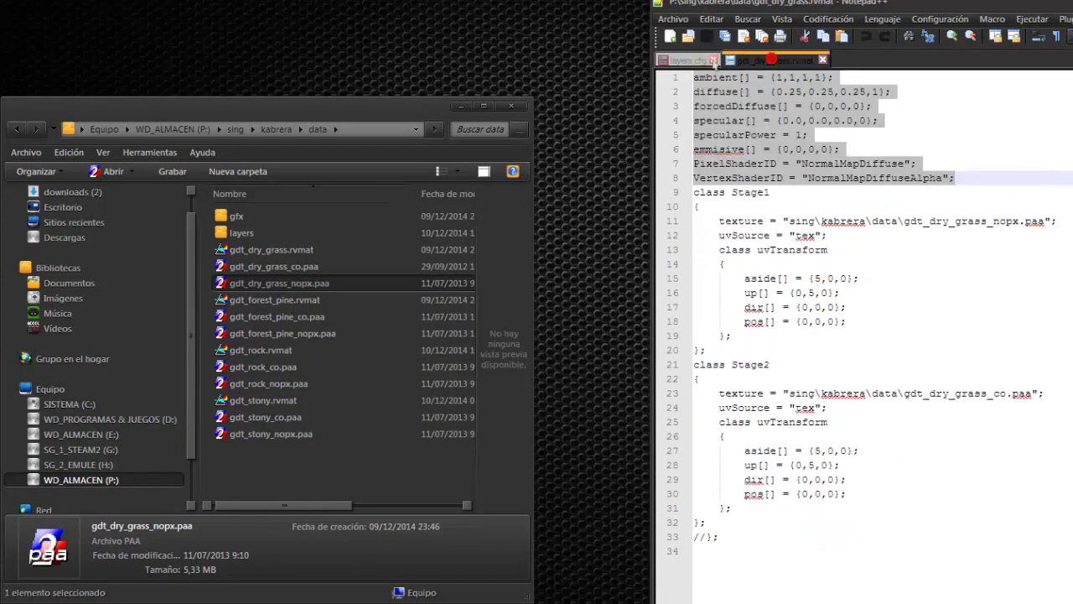
click(684, 61)
Duplicate gdt_dry_grass.rvmat within the data folder and open the copy in Notepad++.
click(270, 250)
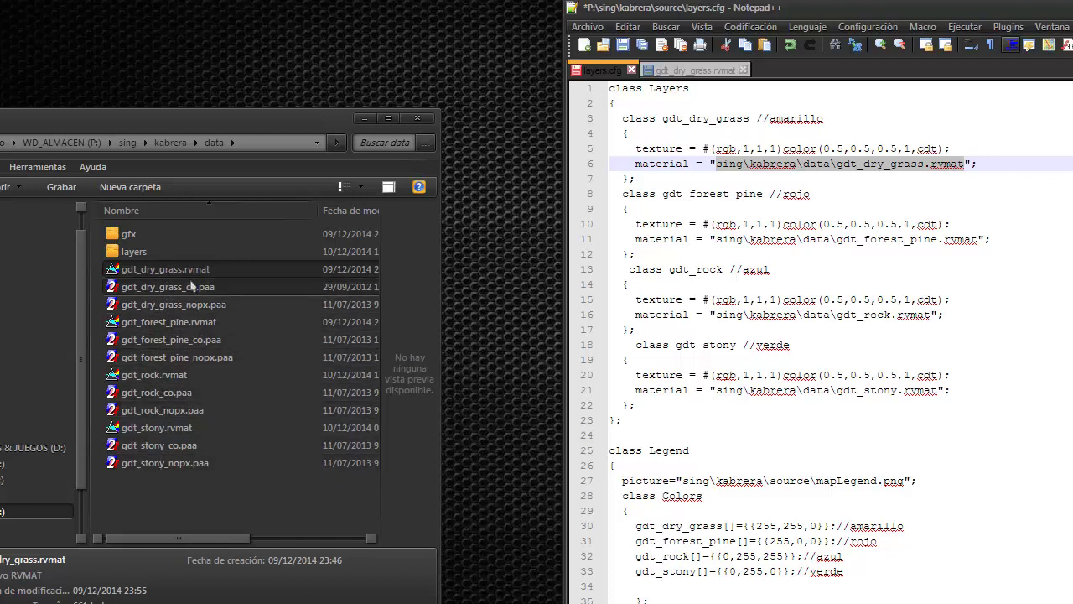
drag(192, 271, 155, 526)
right_drag(155, 526, 156, 509)
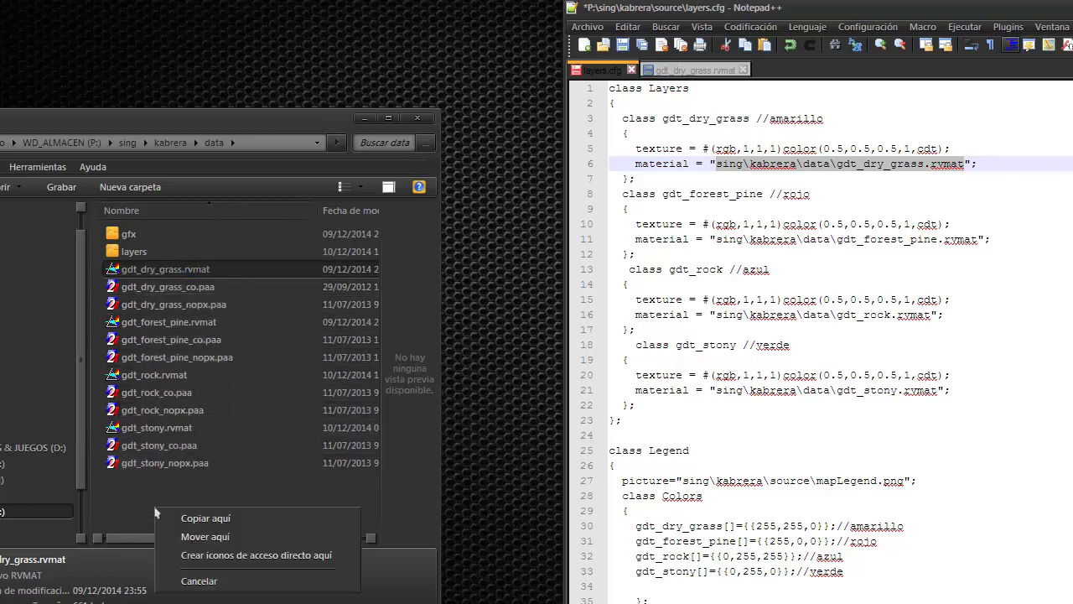
click(196, 518)
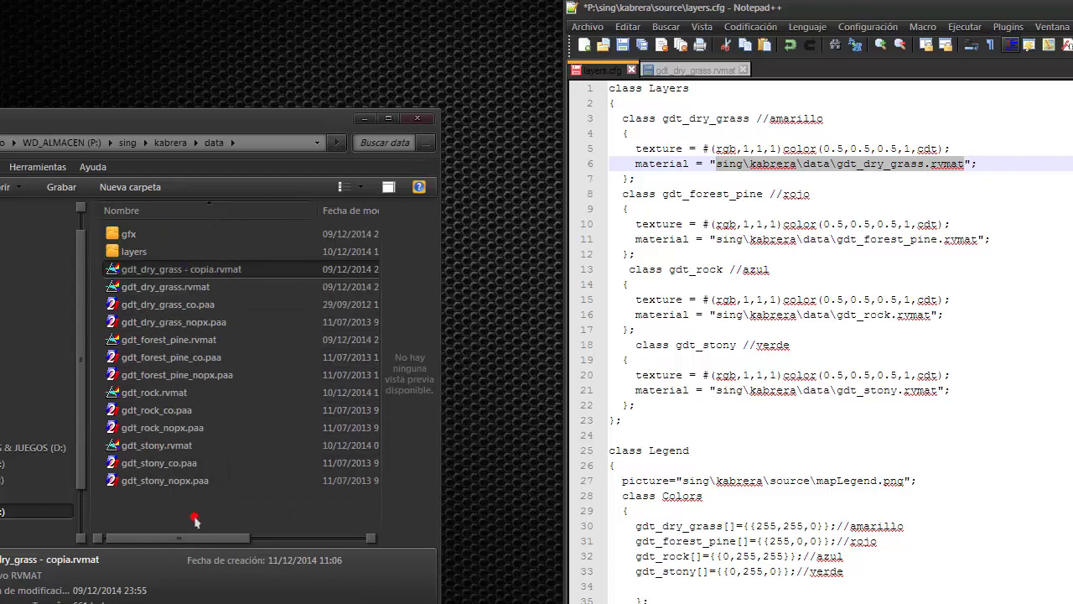
right_click(168, 278)
click(201, 301)
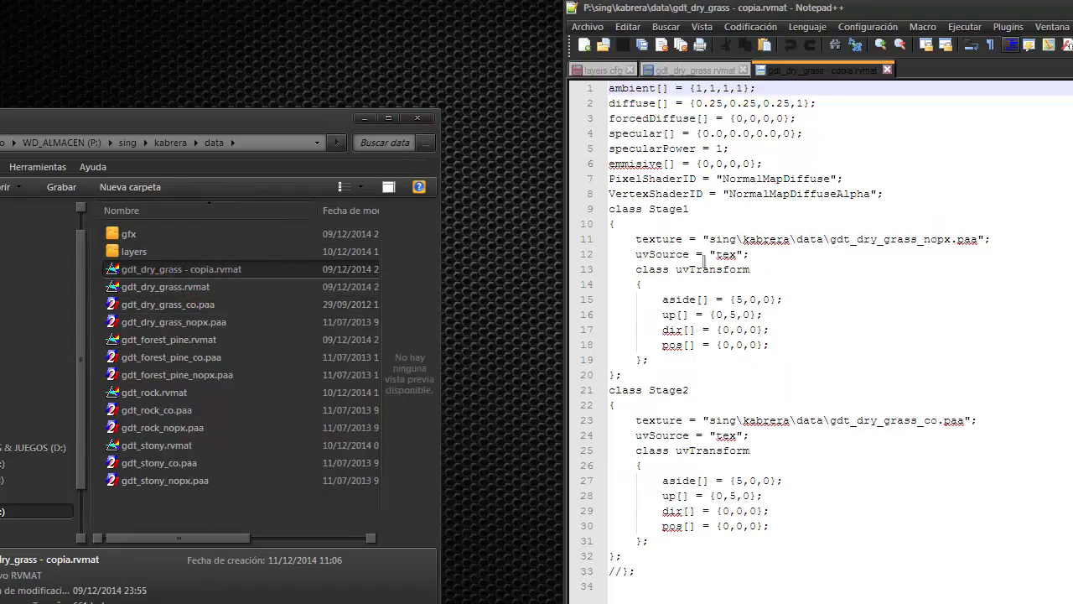
Select the Stage1 texture name in the copied material and open the P:\a3\map_data folder in a second Explorer window.
double_click(917, 238)
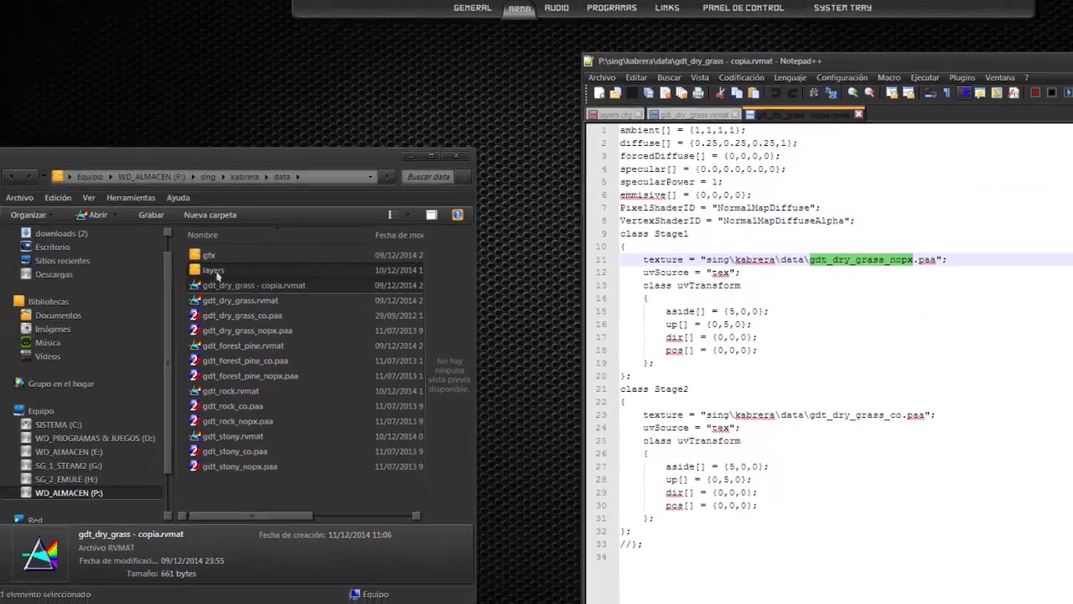
click(172, 260)
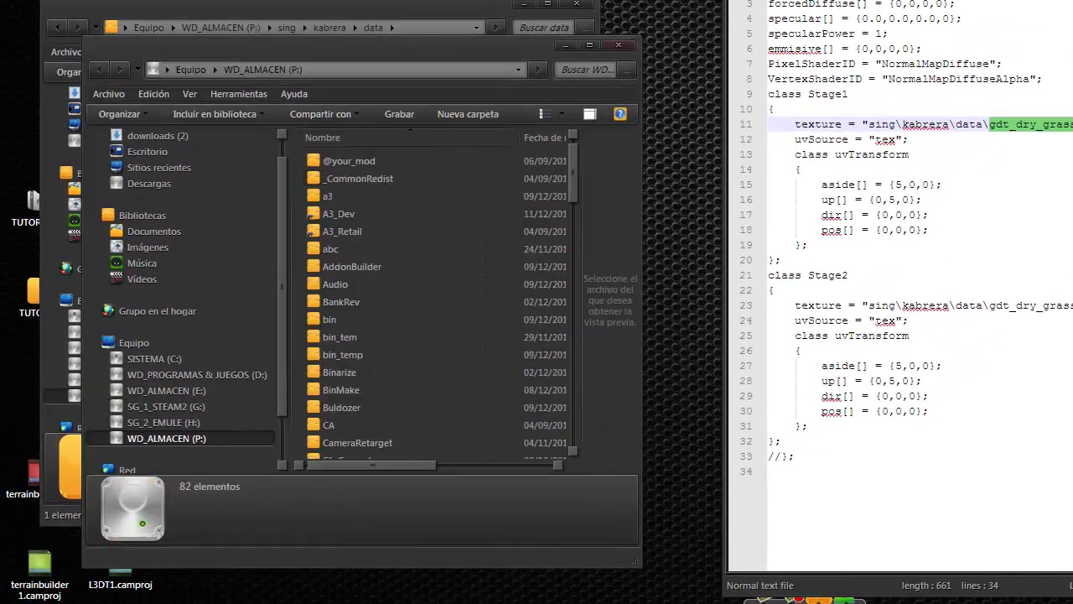
double_click(327, 196)
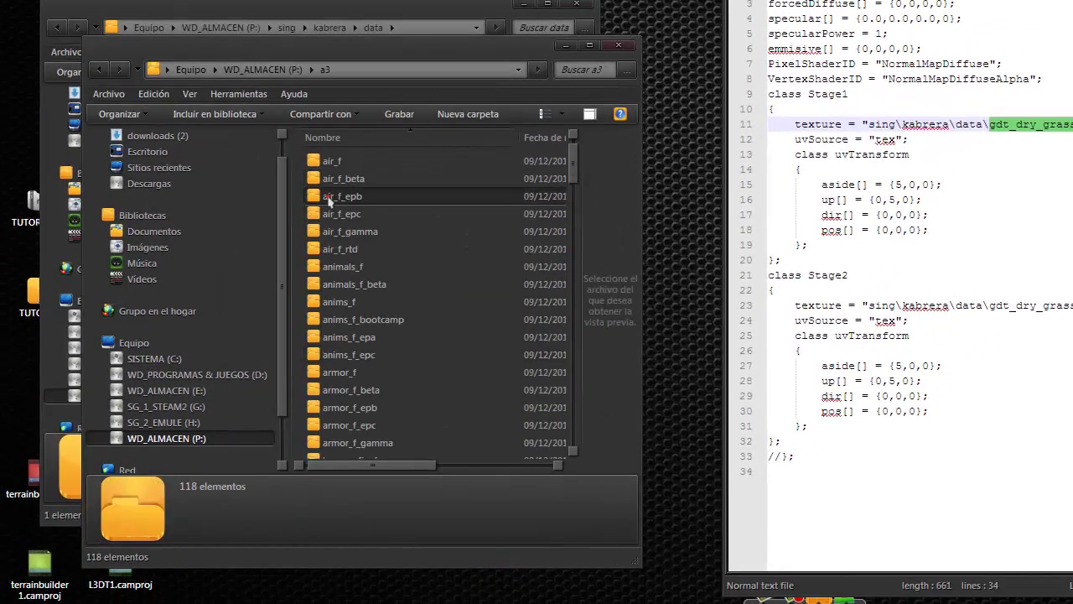
scroll(356, 390, down, 20)
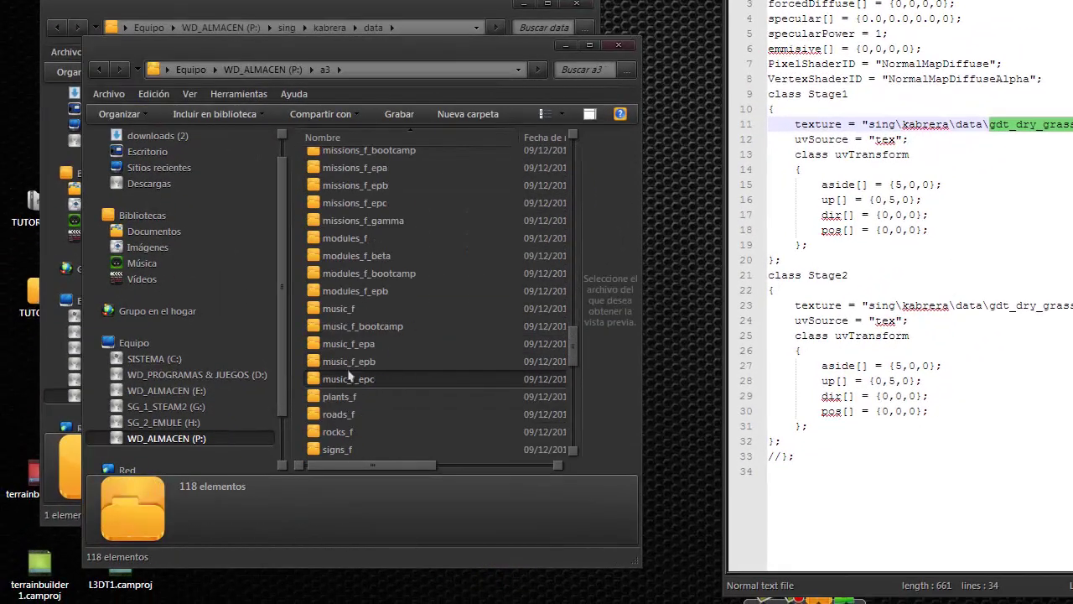
scroll(352, 314, up, 3)
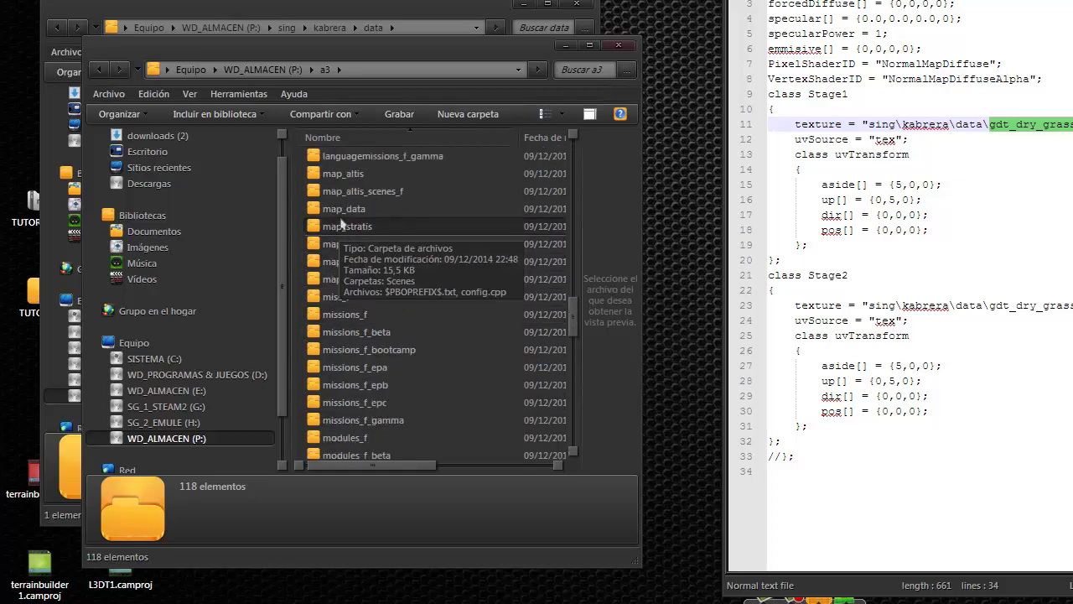
double_click(340, 210)
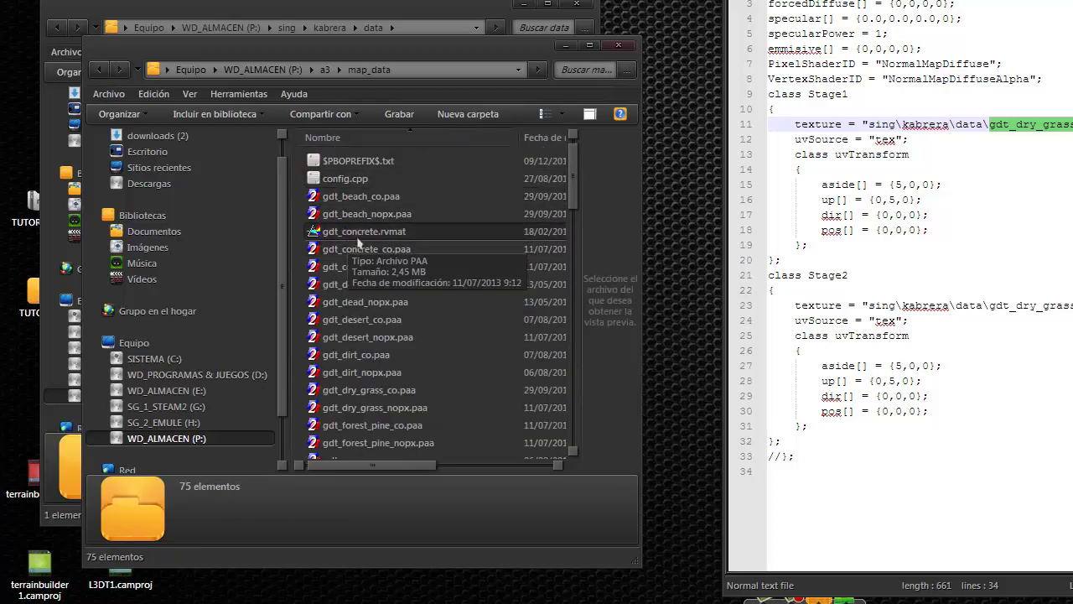
Copy gdt_beach from the gdt_beach_nopx.paa file name and replace gdt_dry_grass with it in the copied material's Stage1 texture path.
click(360, 215)
click(360, 215)
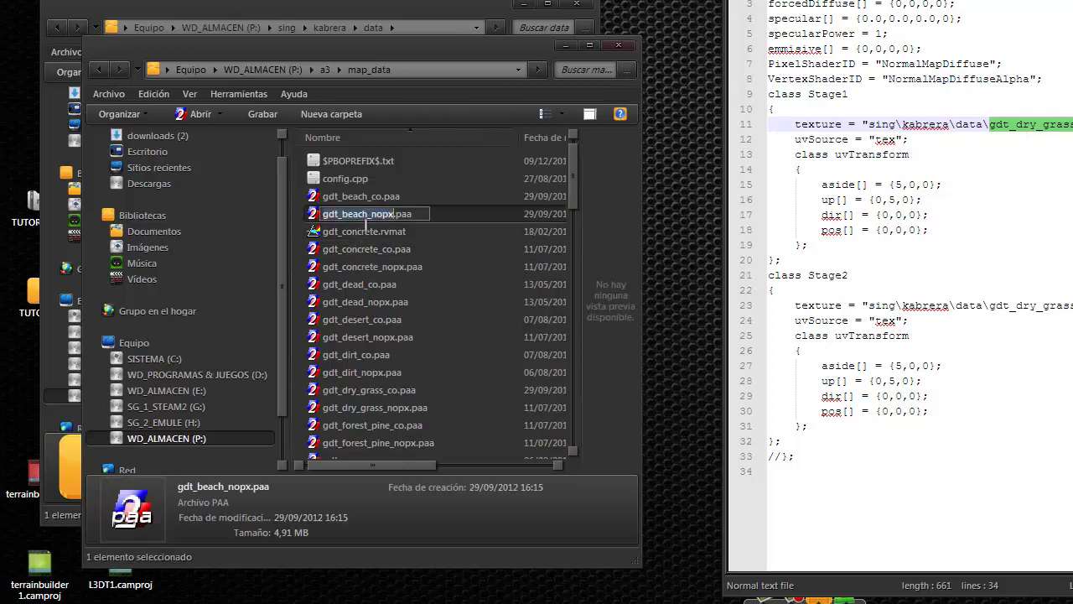
drag(369, 216, 317, 226)
key(ctrl+c)
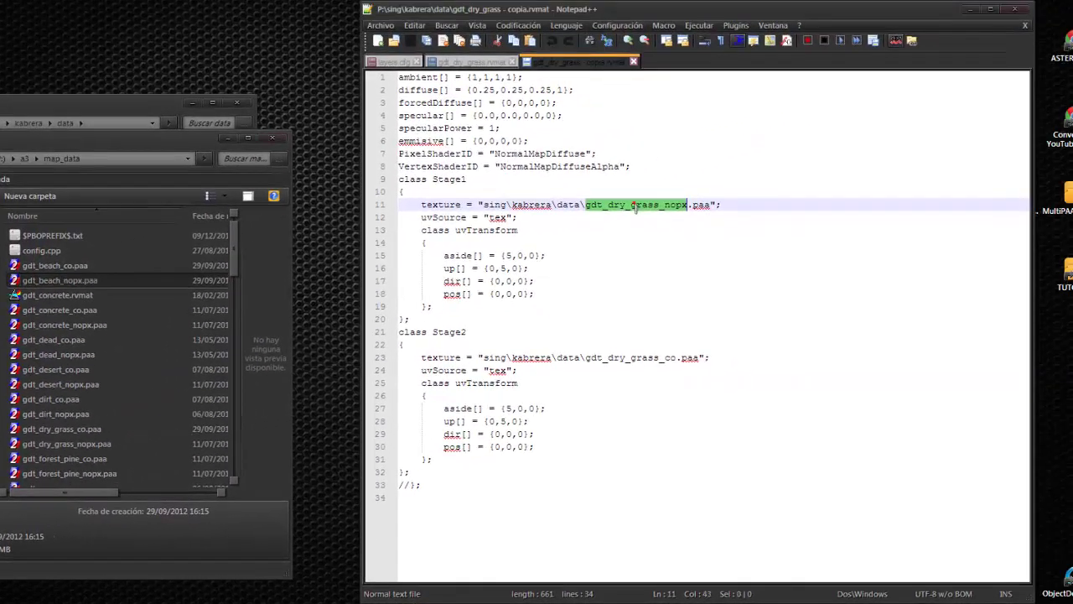
double_click(1050, 127)
click(635, 206)
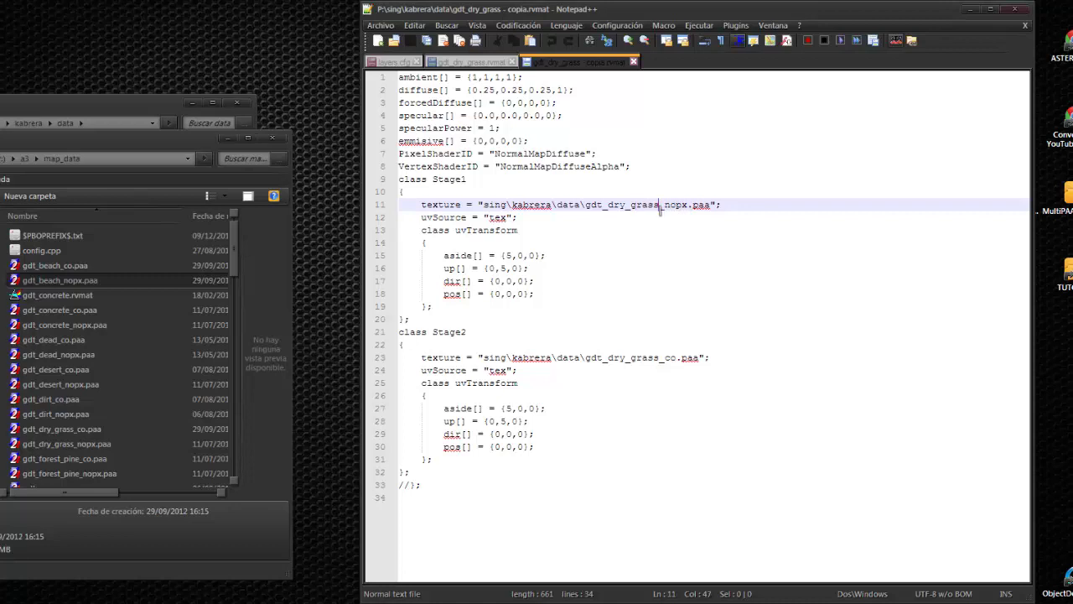
drag(660, 207, 588, 207)
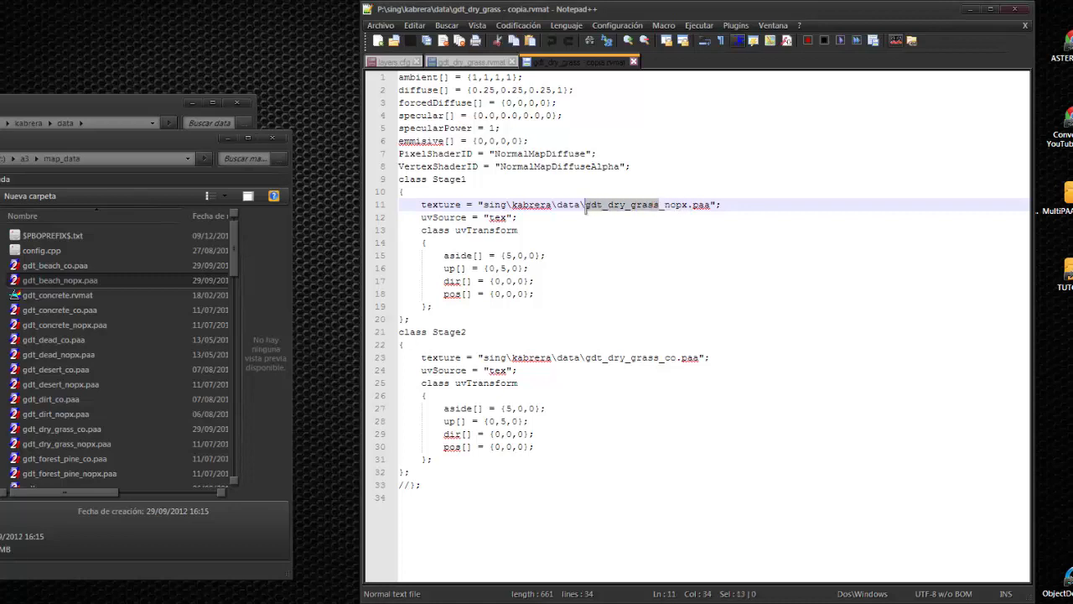
key(ctrl+v)
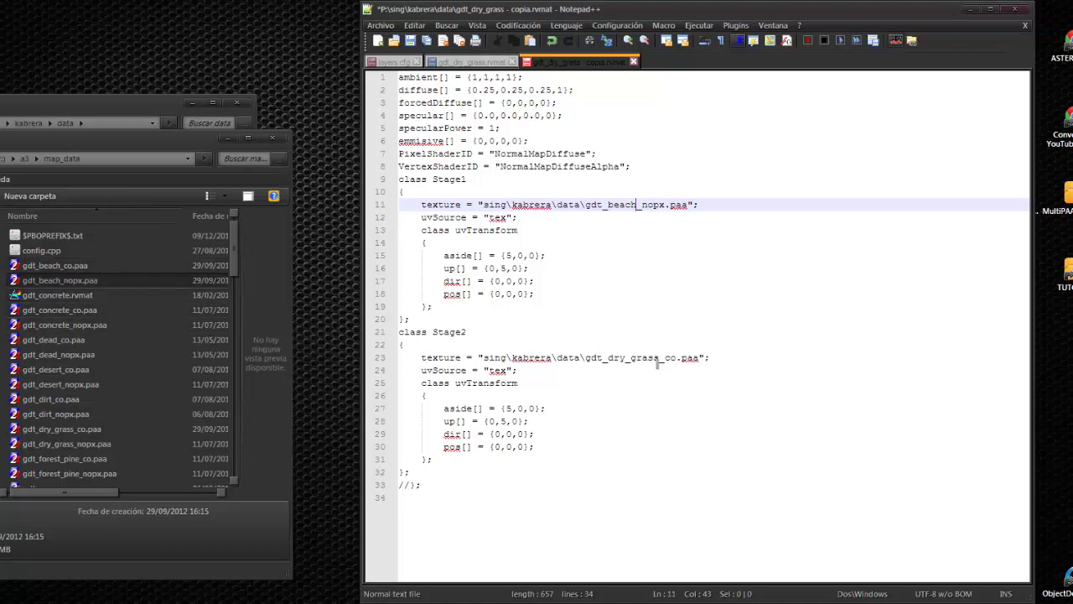
Replace the file name gdt_dry_grass_co in the Stage2 texture path with gdt_beach.
drag(658, 364, 593, 361)
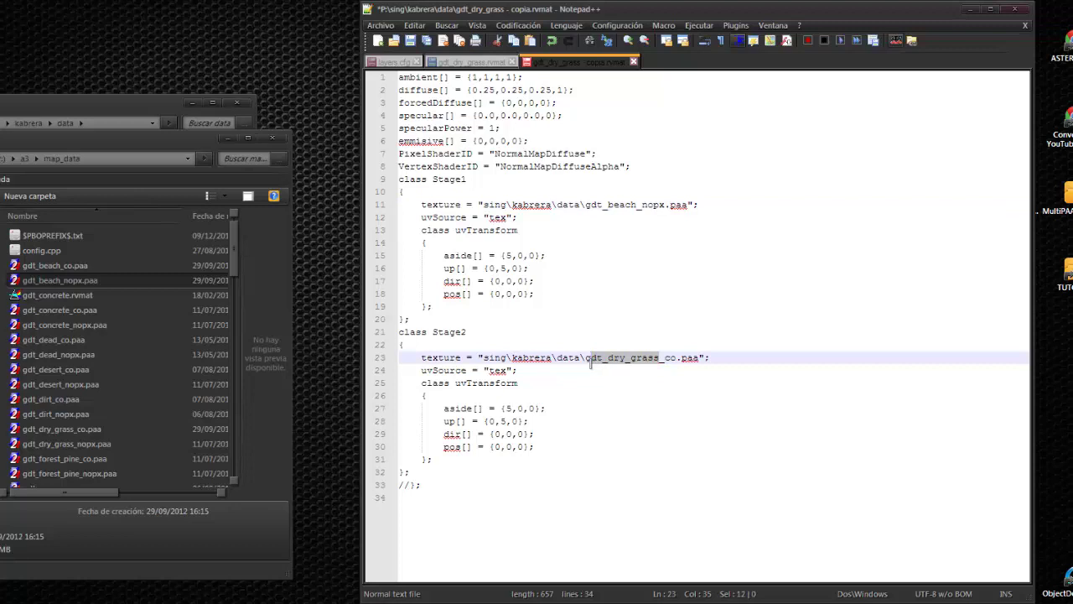
double_click(662, 361)
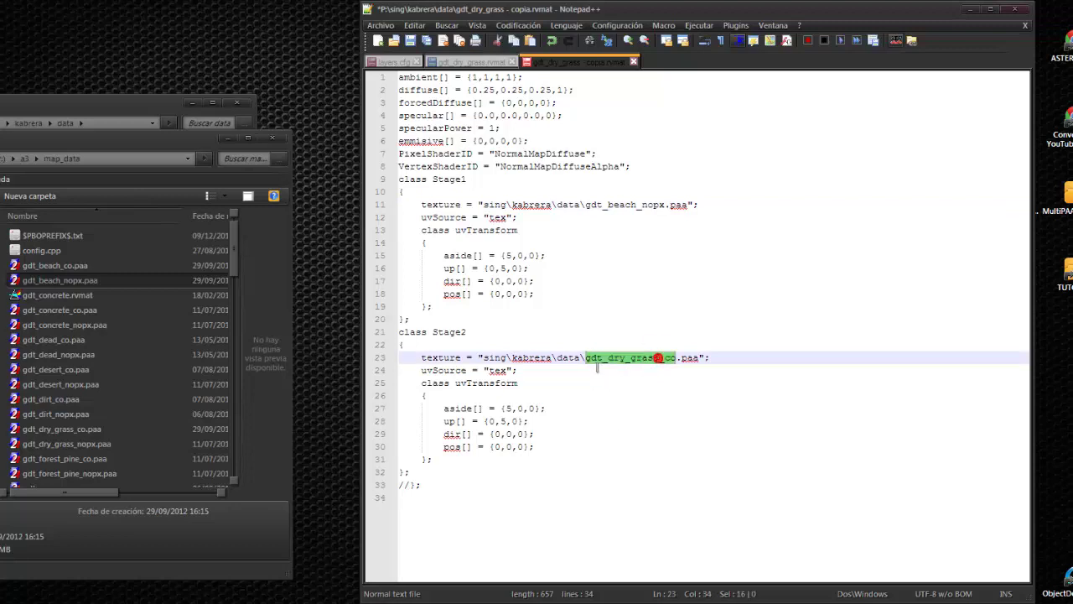
key(ctrl+v)
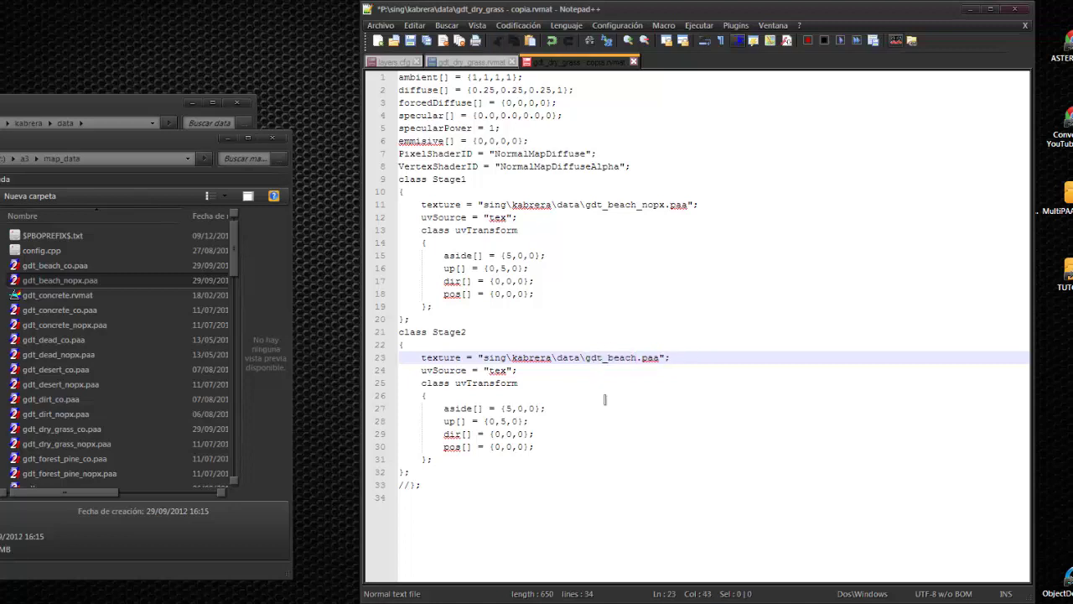
Check the Stage1 texture's folder path, move the map_data window away from the data folder, and select gdt_beach_co.paa and gdt_beach_nopx.paa.
click(506, 205)
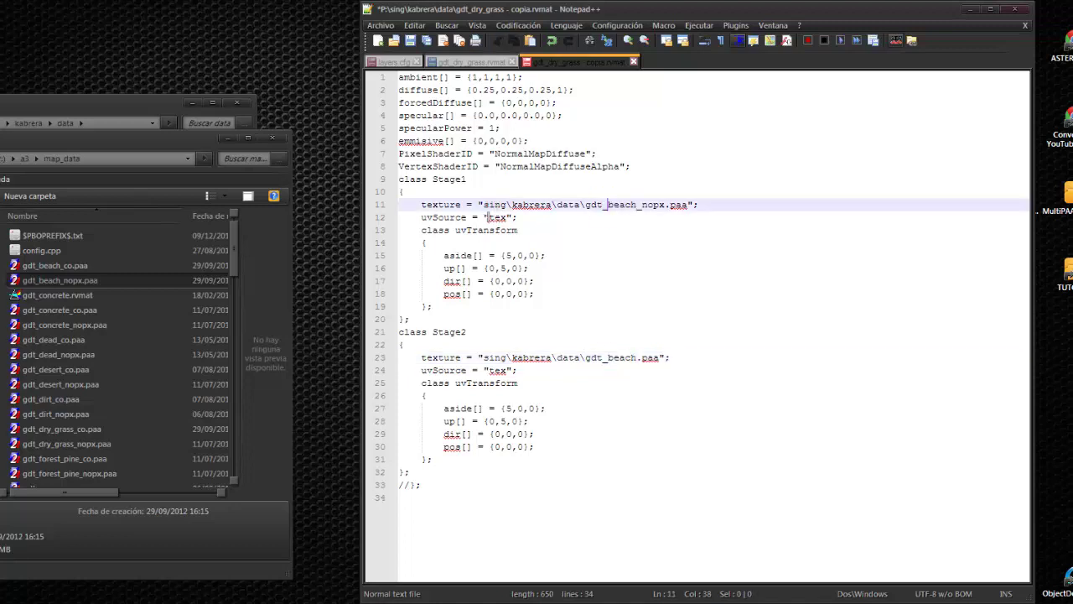
click(575, 206)
key(shift+Right)
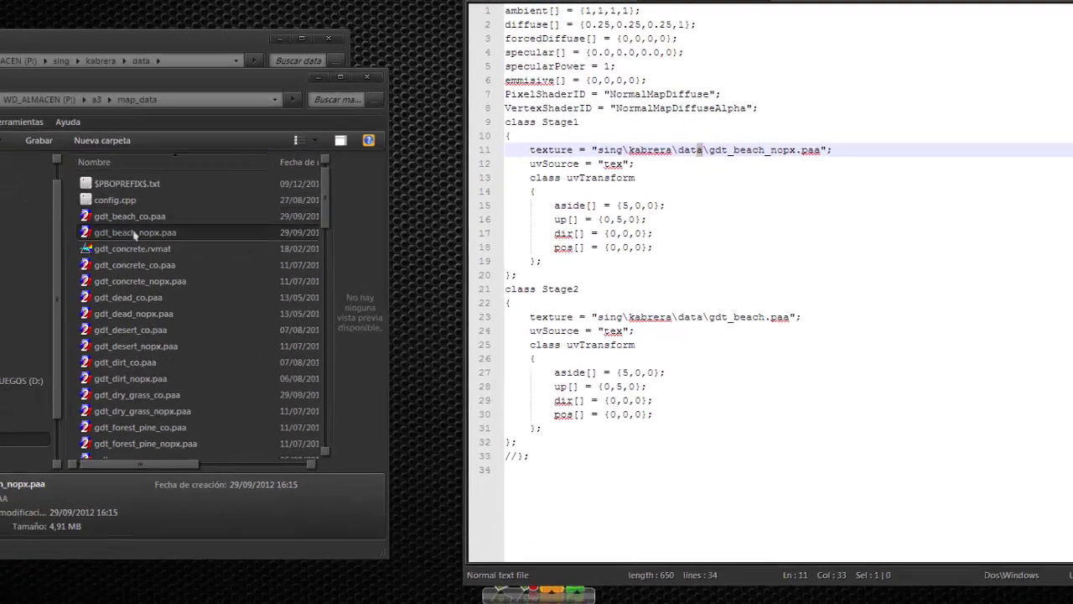
drag(209, 76, 854, 87)
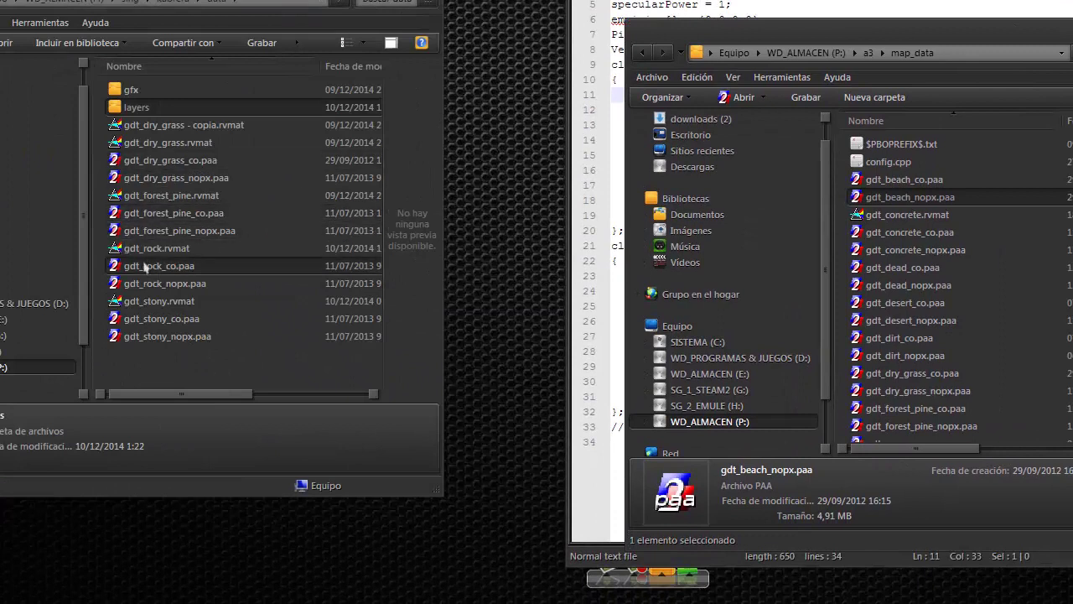
click(885, 183)
shift+click(888, 198)
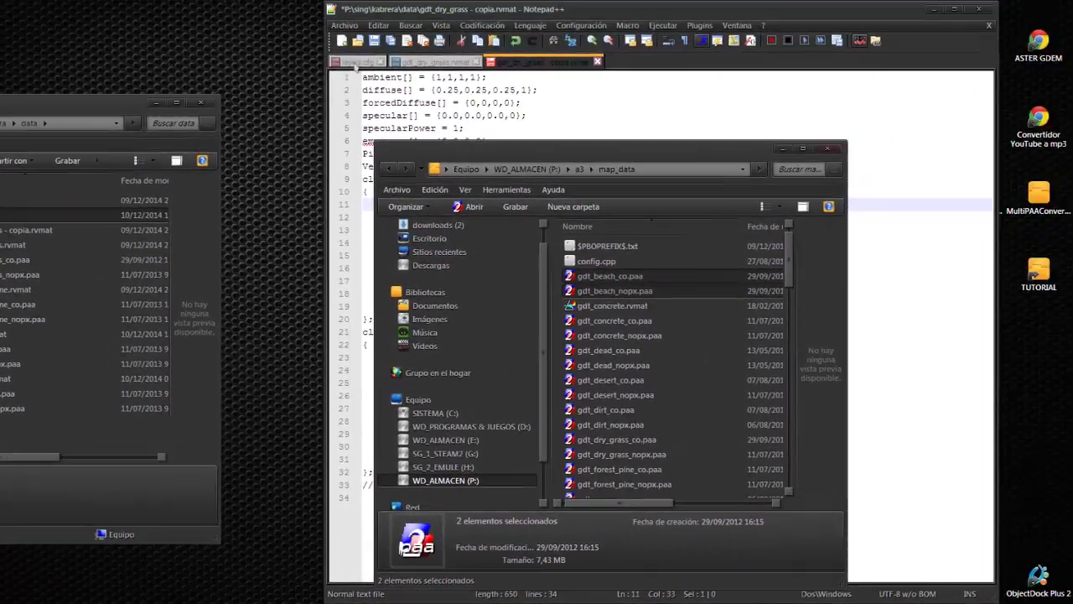
Examine the gdt_dry_grass class block in layers.cfg and the end of class Layers after the gdt_stony block.
click(356, 62)
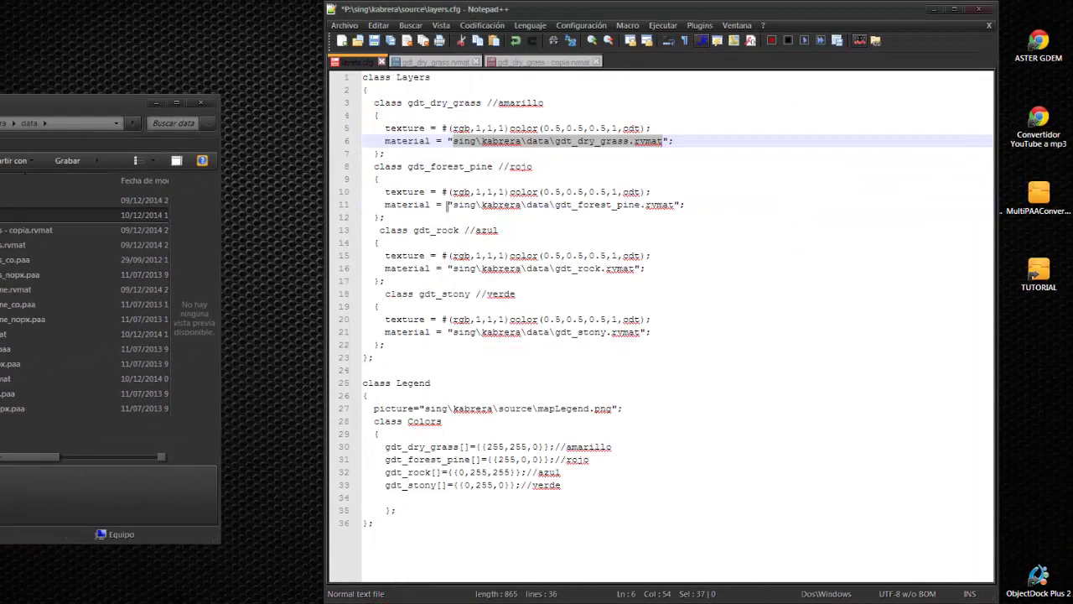
drag(374, 102, 720, 146)
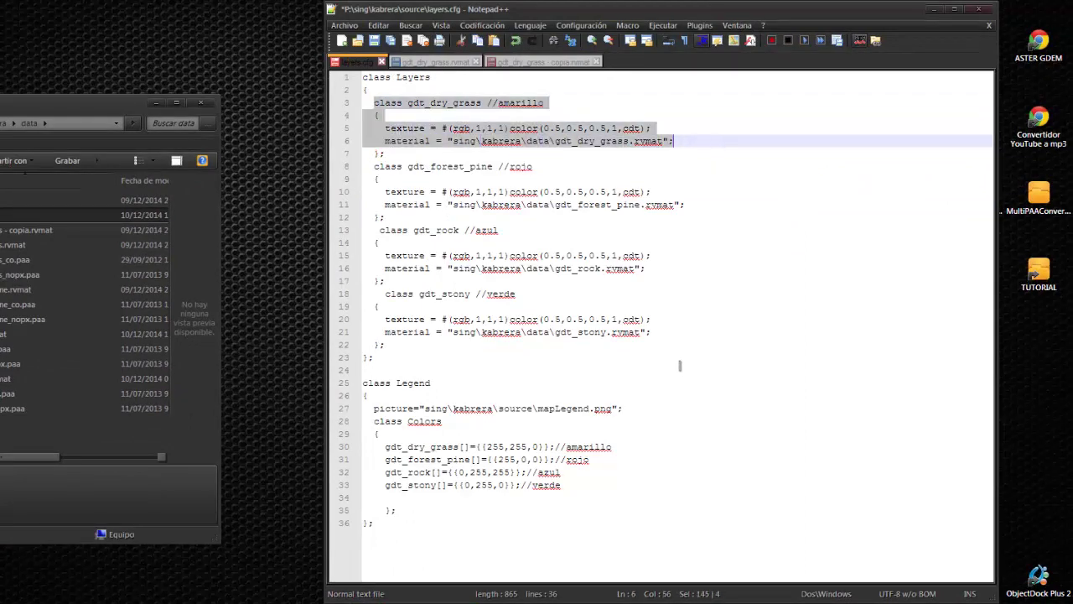
click(399, 349)
click(664, 333)
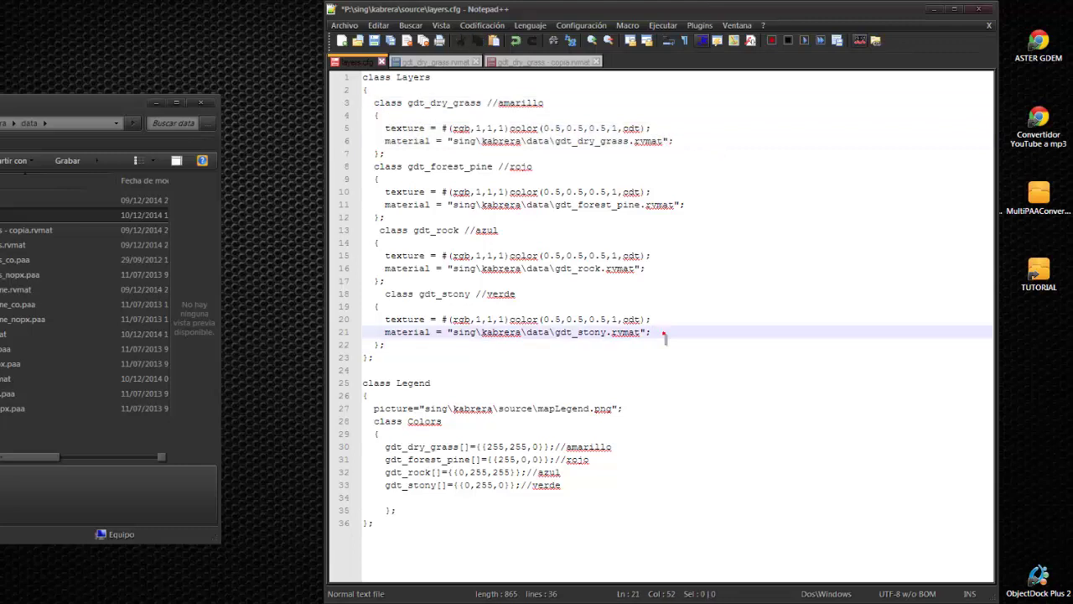
click(379, 358)
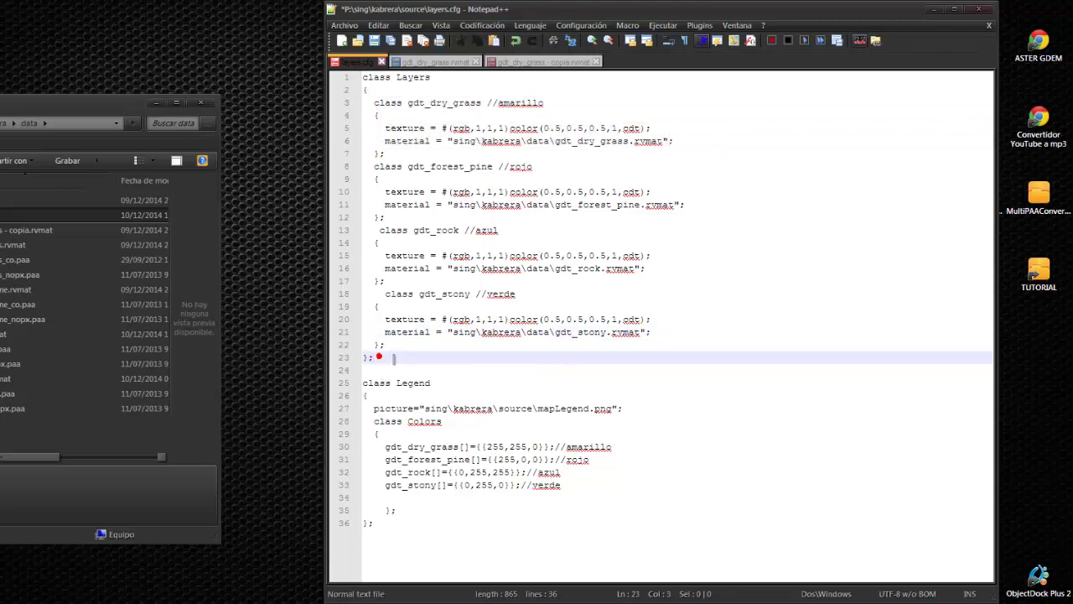
Add a copy of the gdt_dry_grass class block after the gdt_stony block in layers.cfg.
key(Up)
key(End)
key(Return)
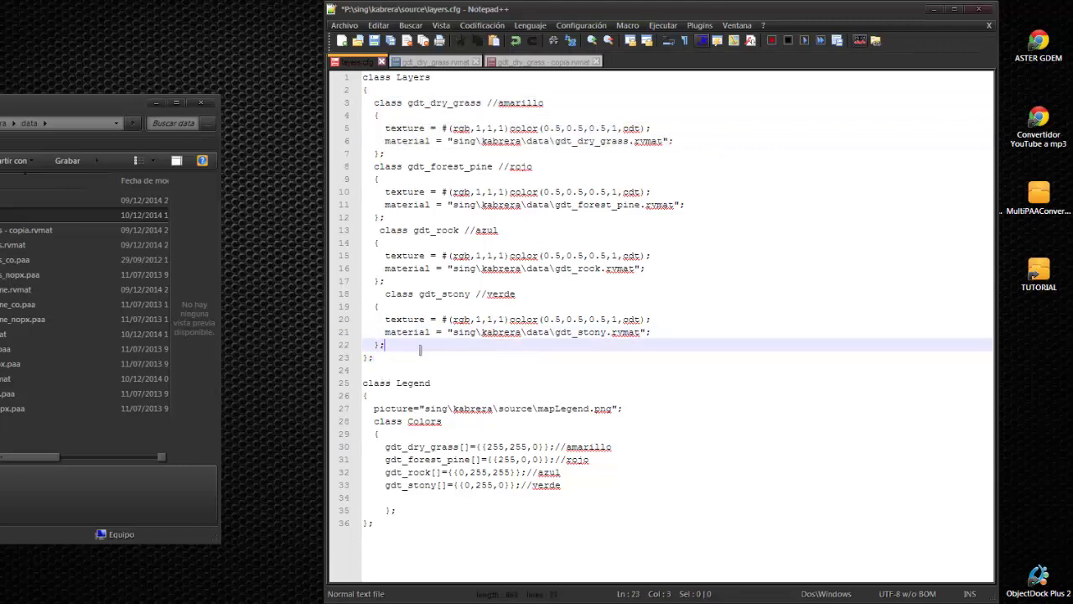
text(class gdt_dry_grass //amarillo   {     texture = #(rgb,1,1,1)color(0.5,0.5,0.5,1,cdt);     material = "sing\kabrera\data\gdt_dry_grass.rvmat";)
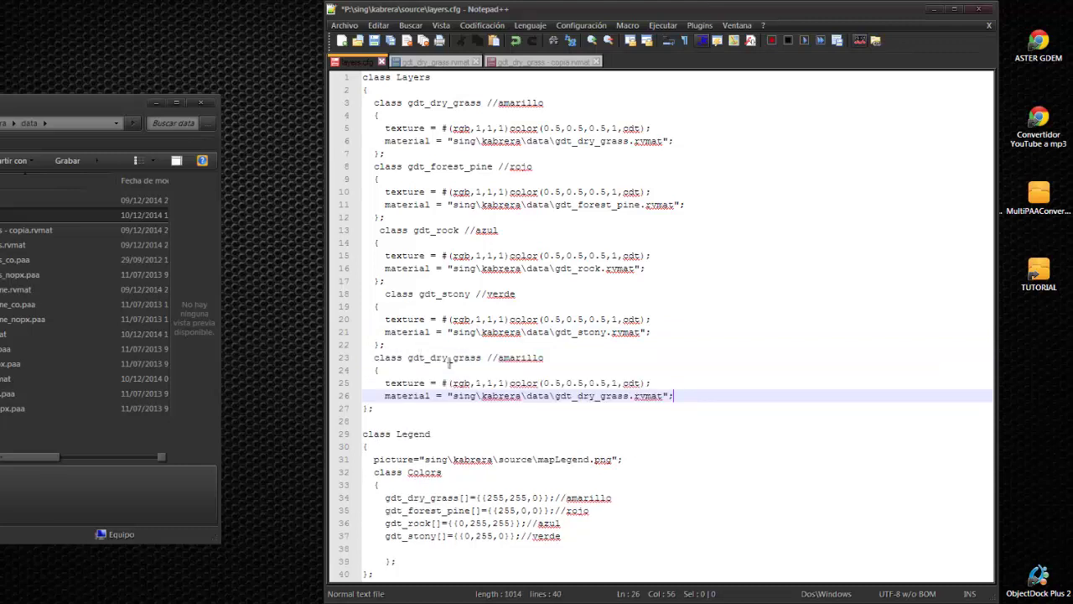
double_click(431, 358)
text(class gdt_dry_grass //amarillo   {     texture = #(rgb,1,1,1)color(0.5,0.5,0.5,1,cdt);     material = "sing\kabrera\data\gdt_dry_grass.rvmat";)
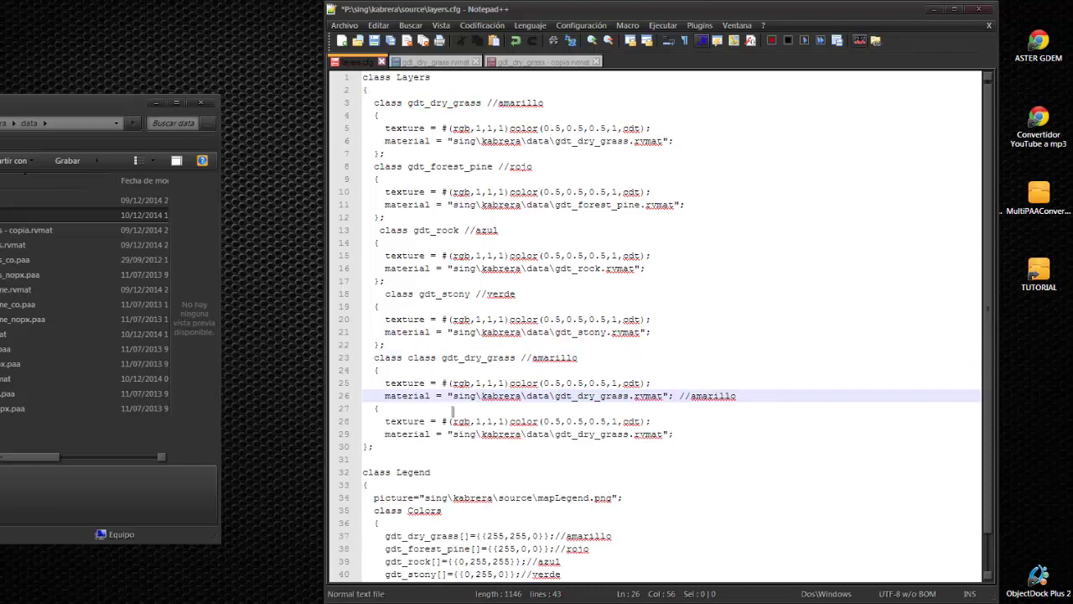
key(ctrl+z)
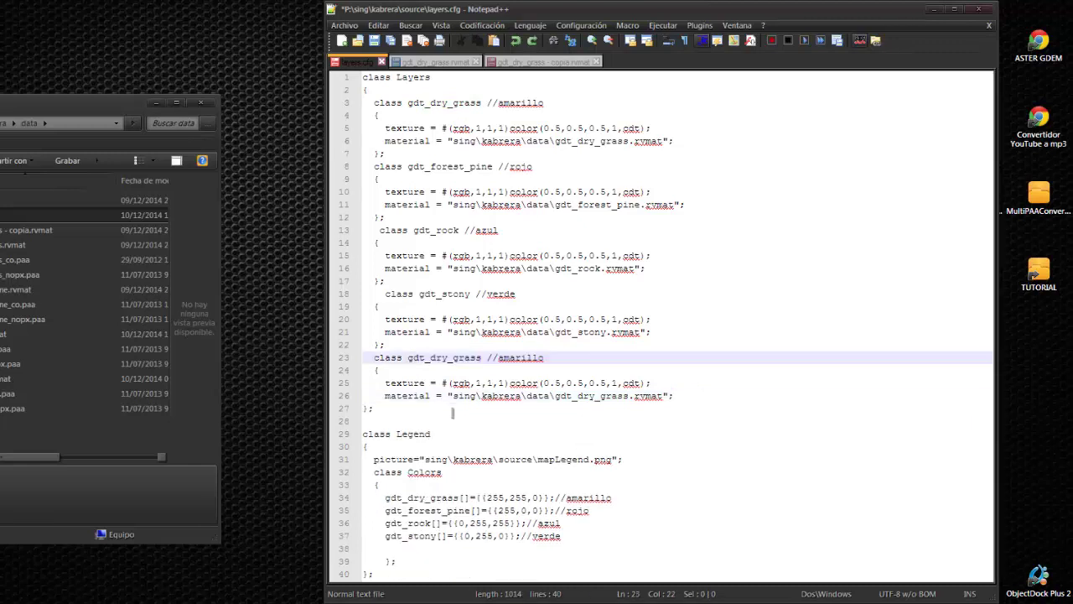
Check the texture paths in gdt_dry_grass.rvmat and copy gdt_beach from the Stage2 texture path of gdt_dry_grass - copia.rvmat.
click(435, 63)
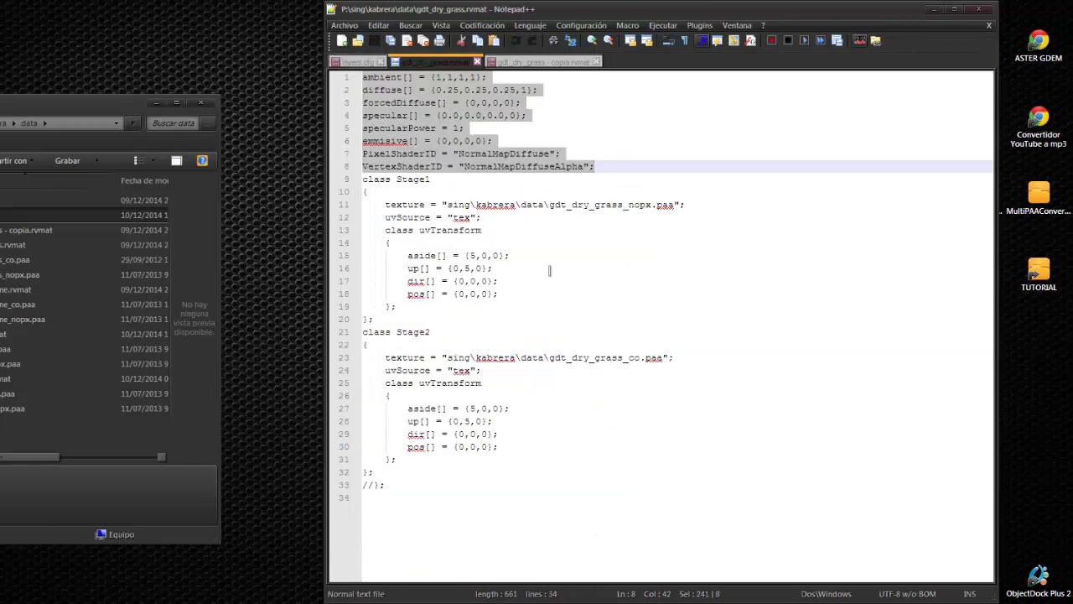
click(594, 208)
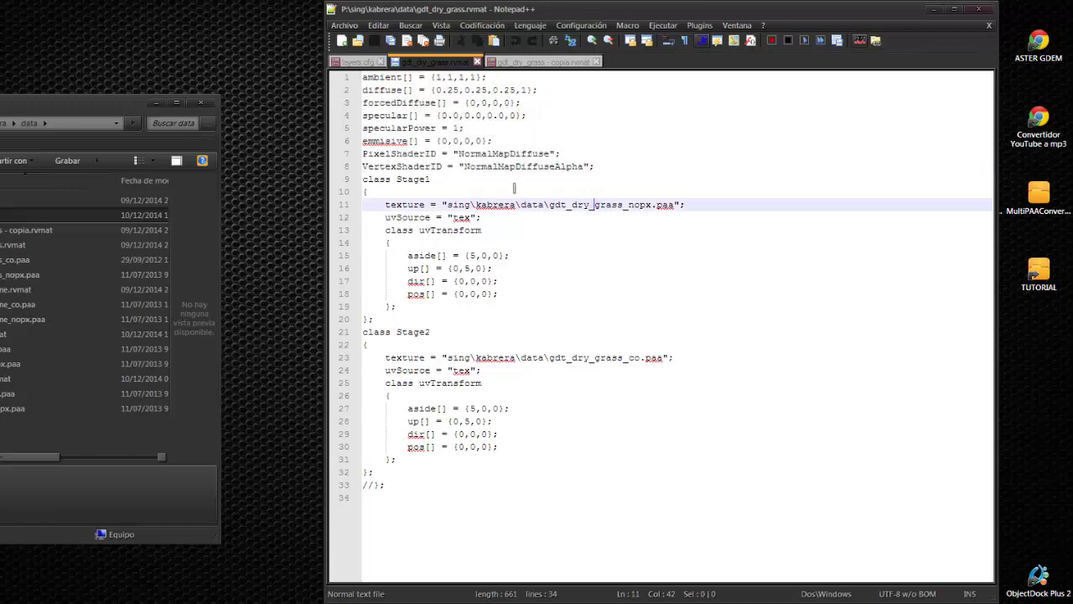
click(358, 62)
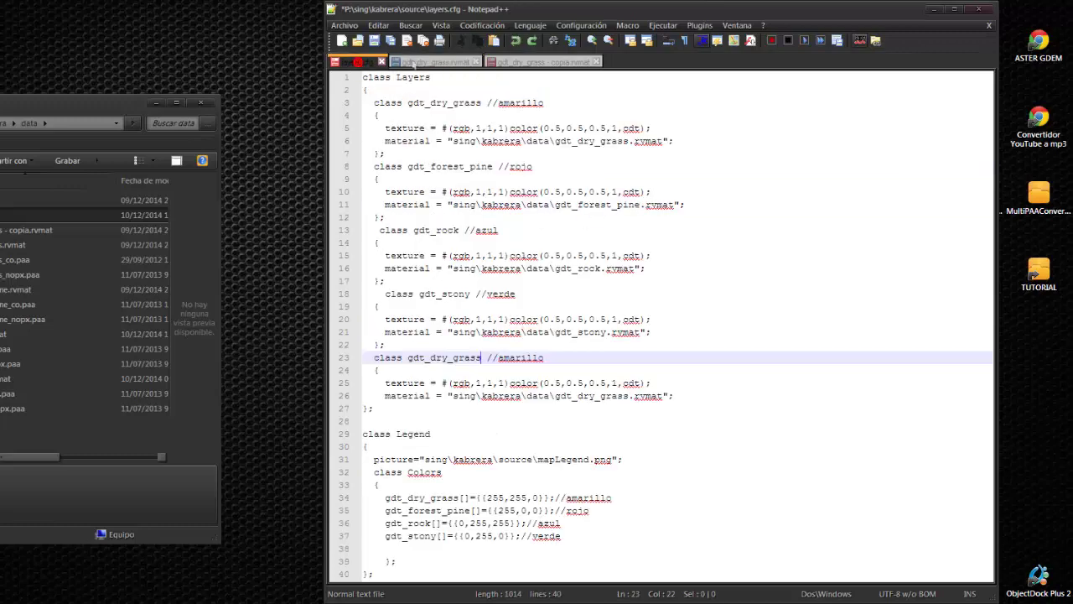
click(435, 62)
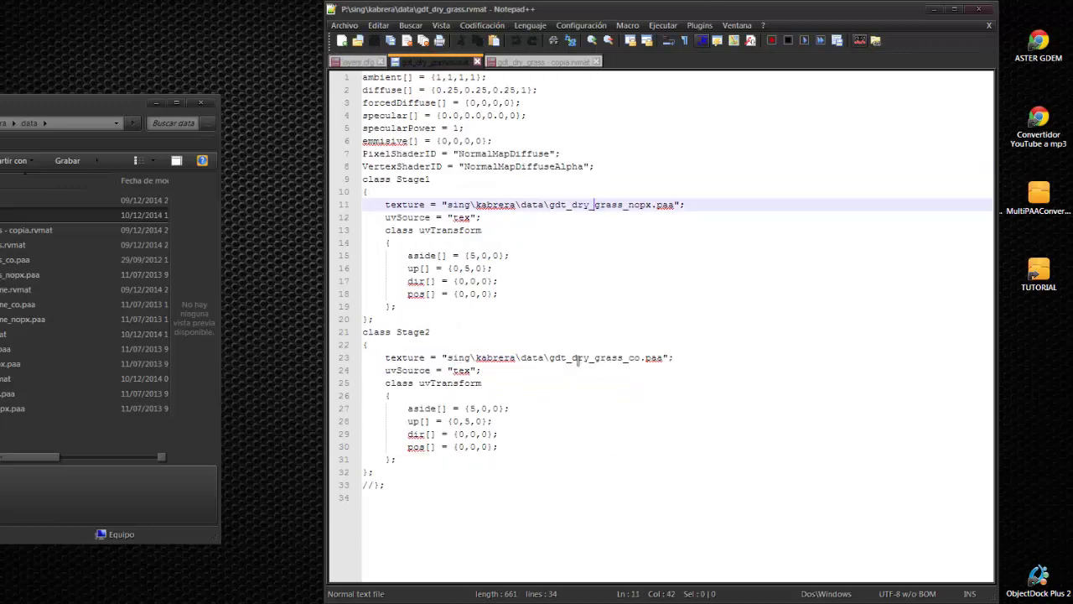
click(576, 358)
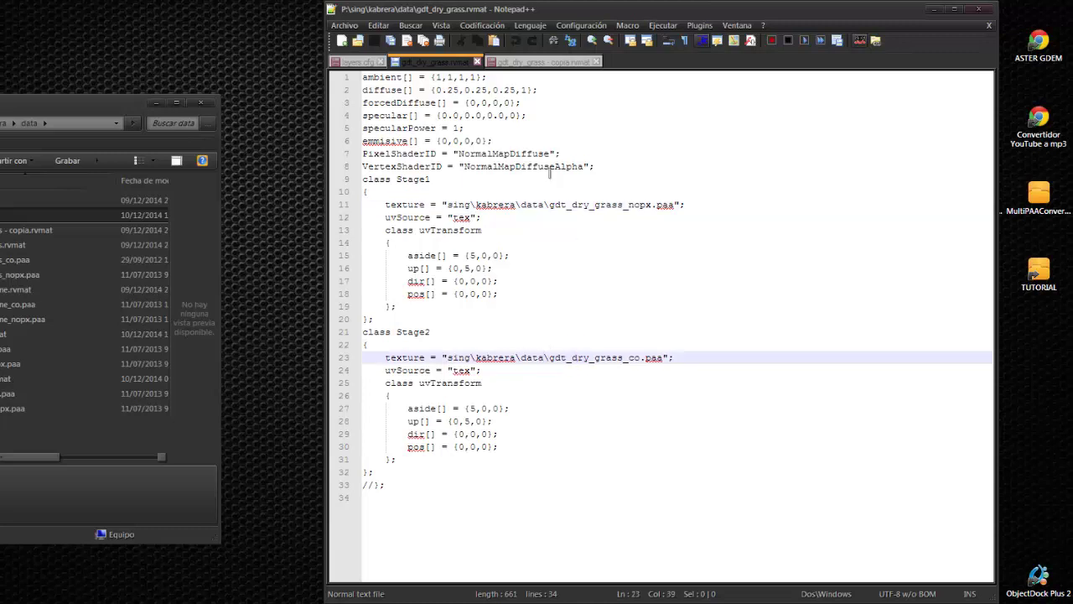
click(513, 62)
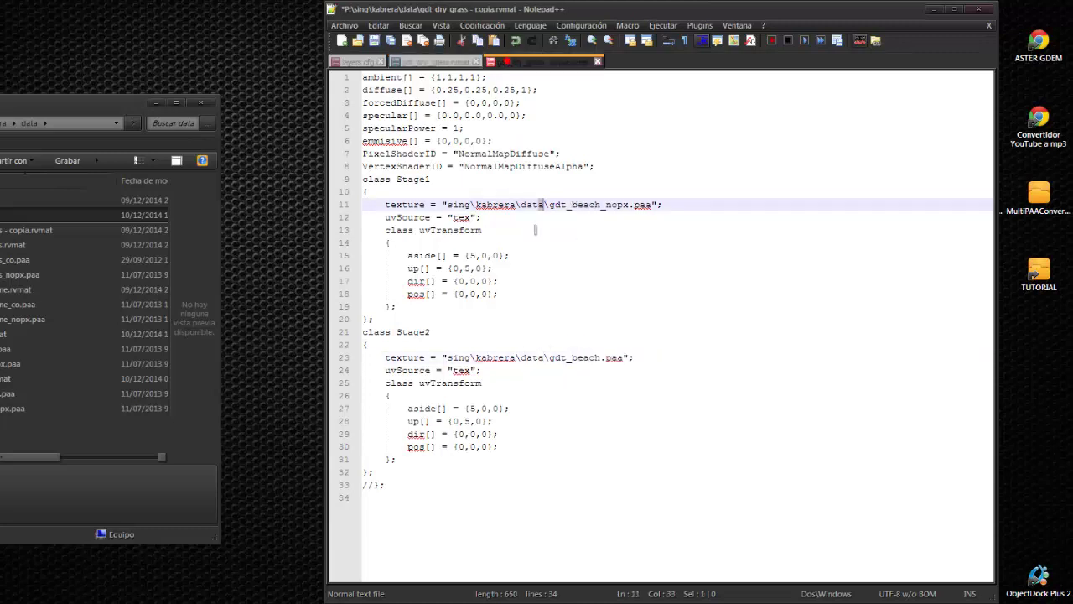
double_click(565, 360)
key(ctrl+c)
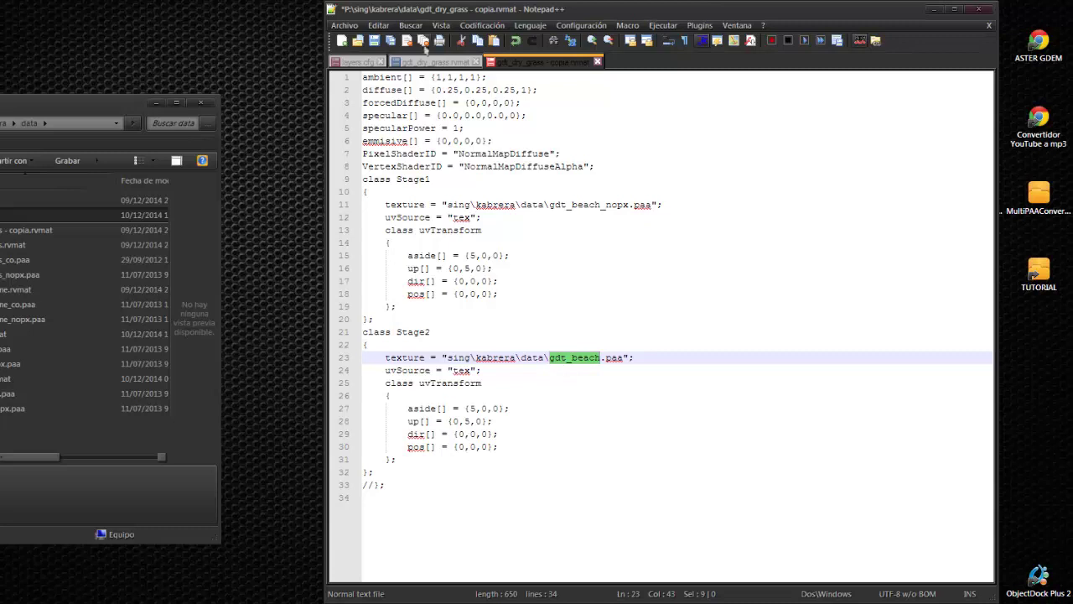
Replace gdt_dry_grass with gdt_beach in the material path and class name of the last block in layers.cfg's class Layers.
click(358, 62)
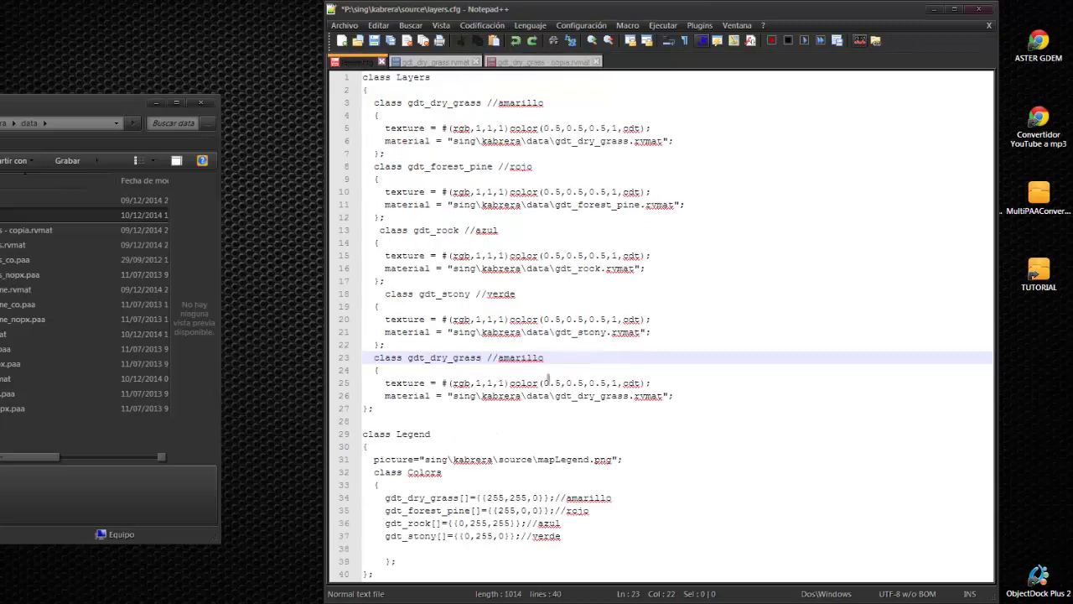
double_click(592, 396)
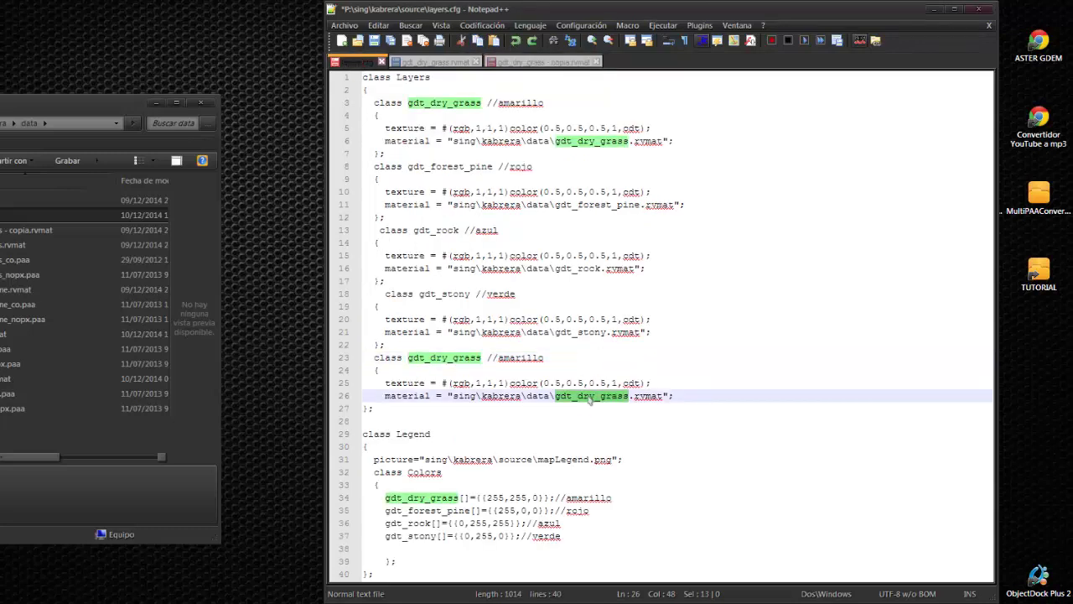
key(ctrl+v)
double_click(447, 359)
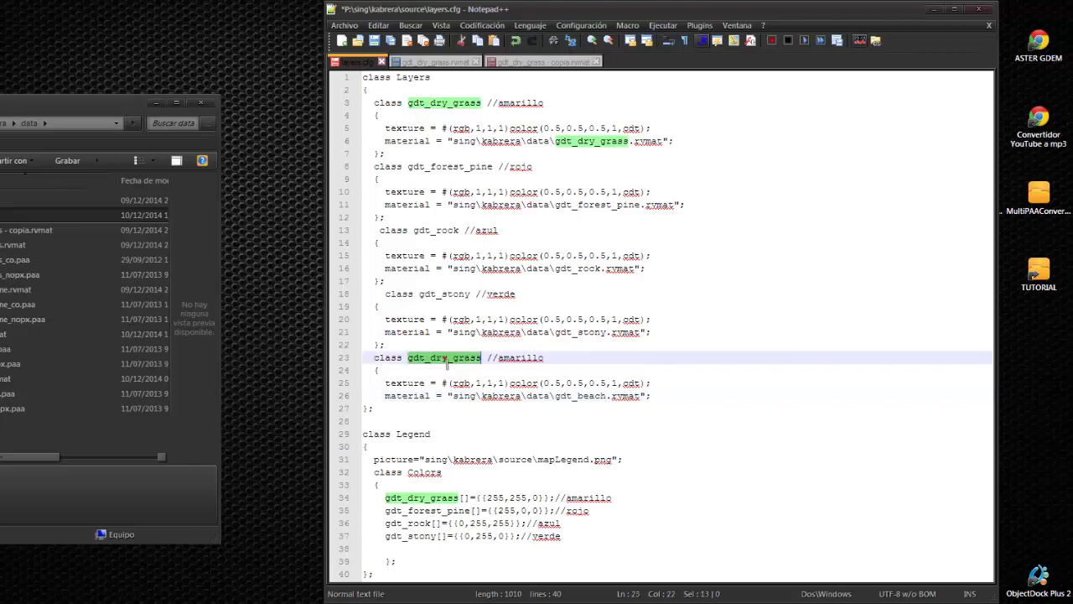
key(ctrl+v)
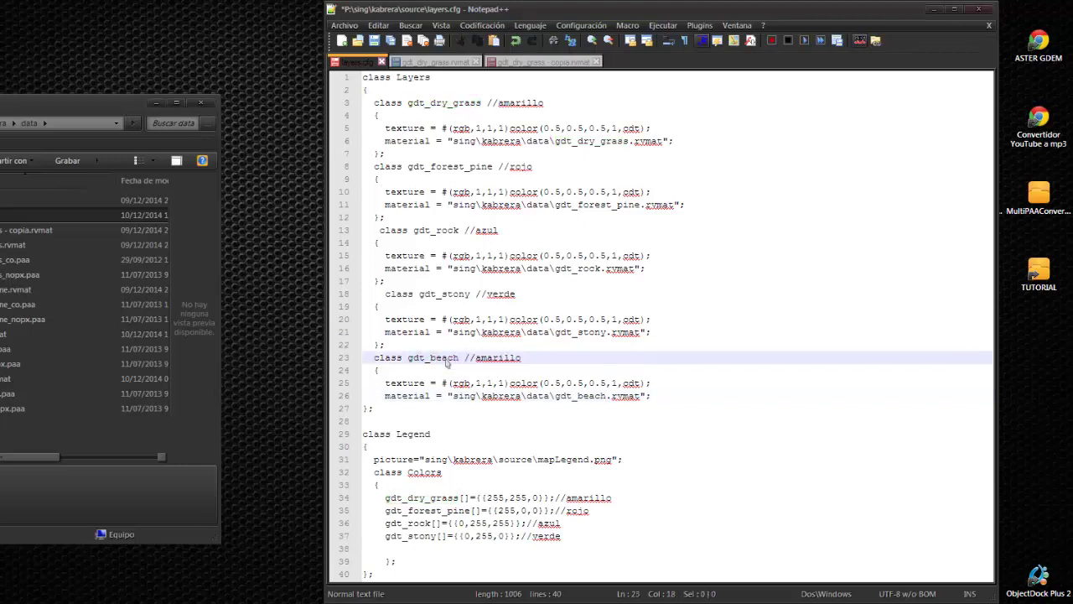
Review each class name in class Layers, from gdt_dry_grass to gdt_beach, and select the gdt_stony line in class Colors.
click(447, 104)
click(458, 166)
click(441, 228)
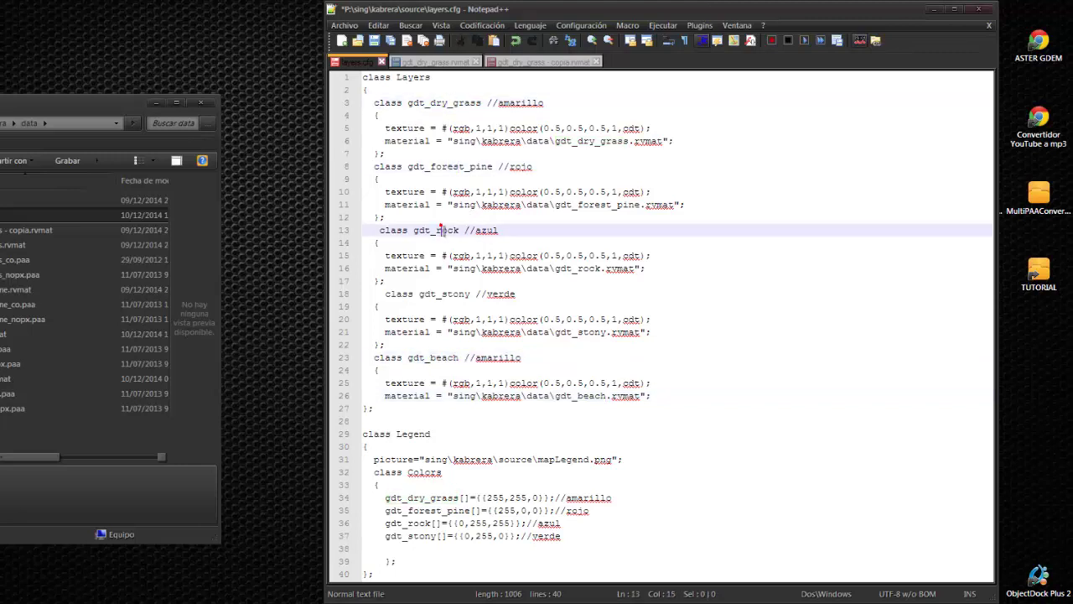
click(444, 294)
click(441, 357)
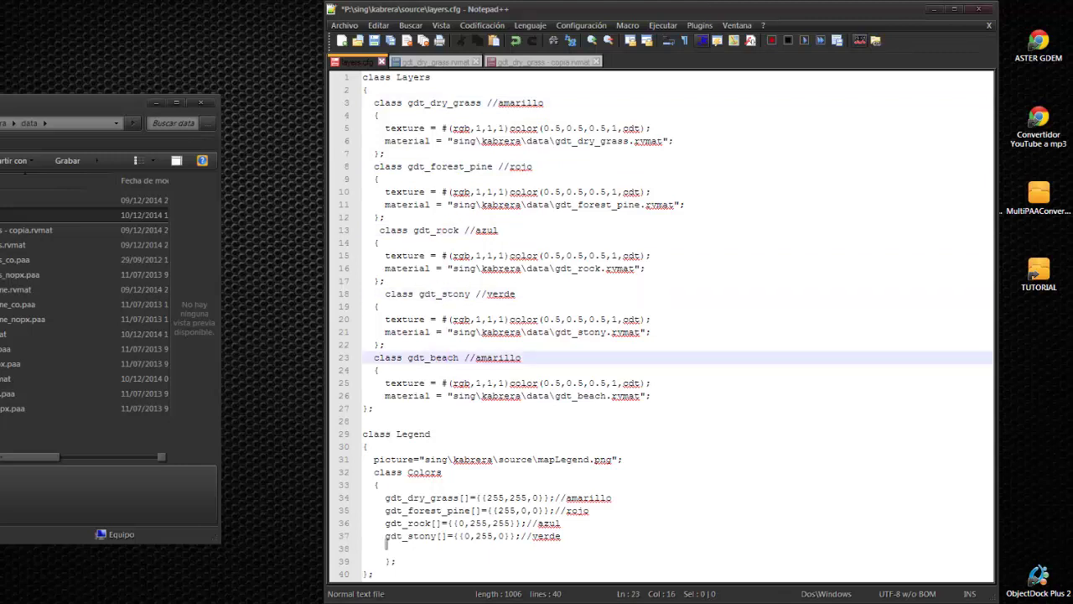
drag(387, 543, 565, 544)
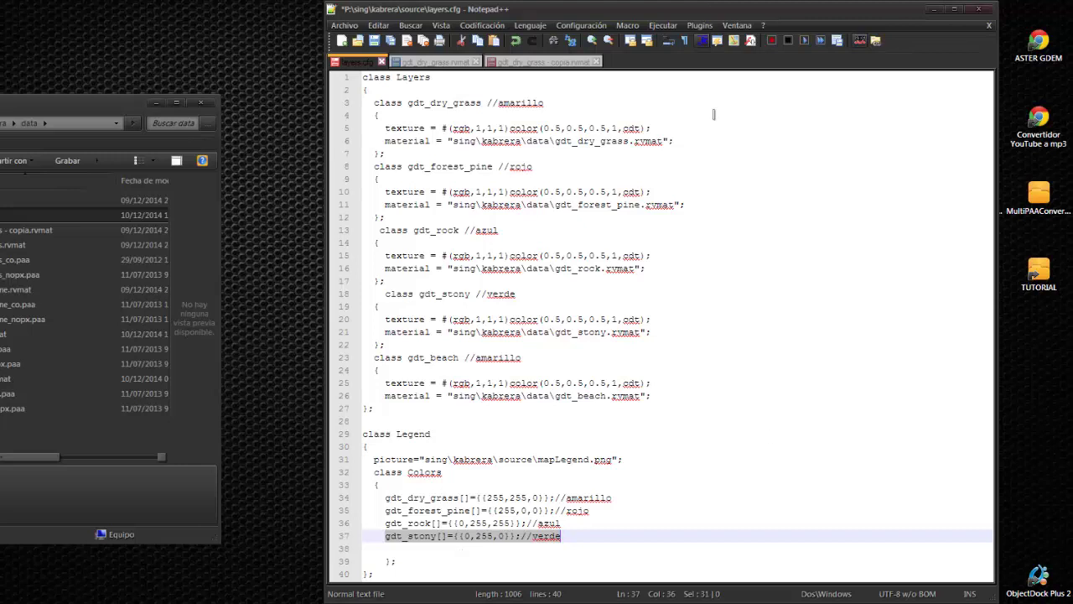
Close gdt_dry_grass - copia.rvmat in the editor without saving its changes.
click(541, 60)
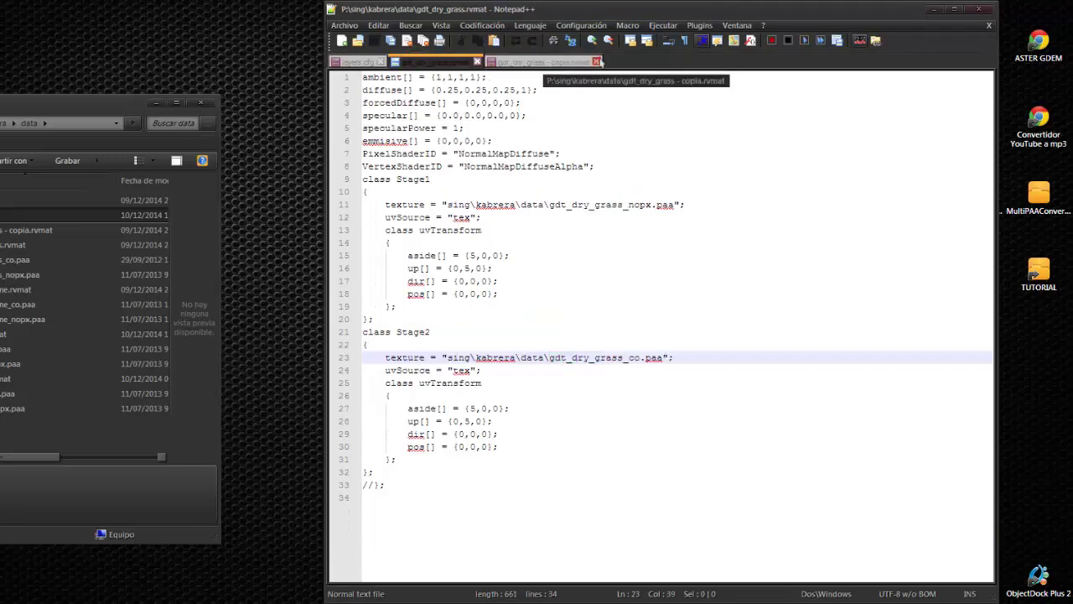
click(596, 61)
click(451, 383)
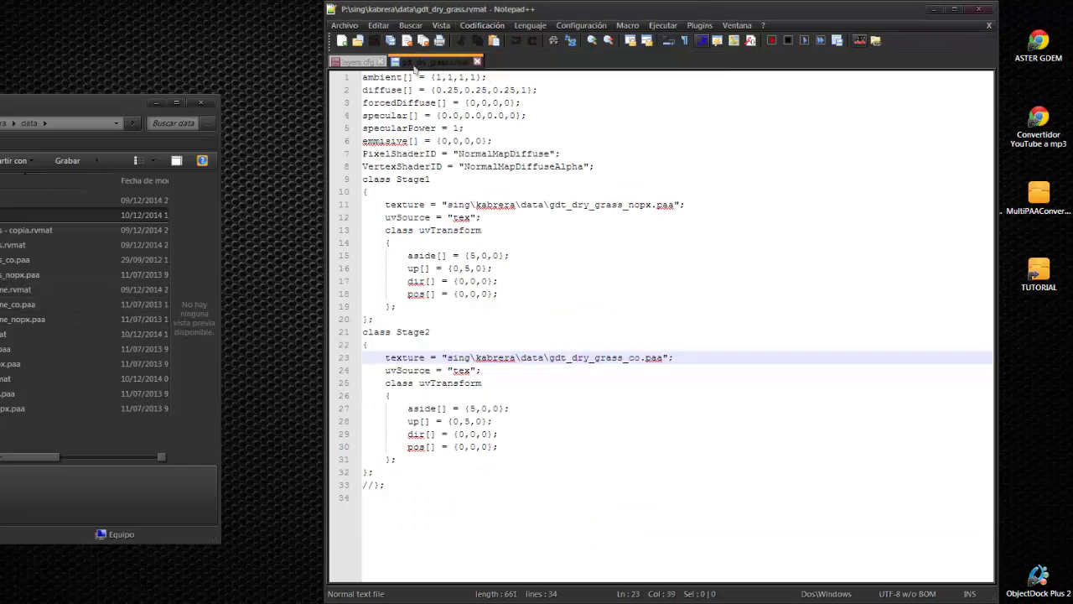
Undo the gdt_beach name replacements and the added class block in layers.cfg.
click(351, 64)
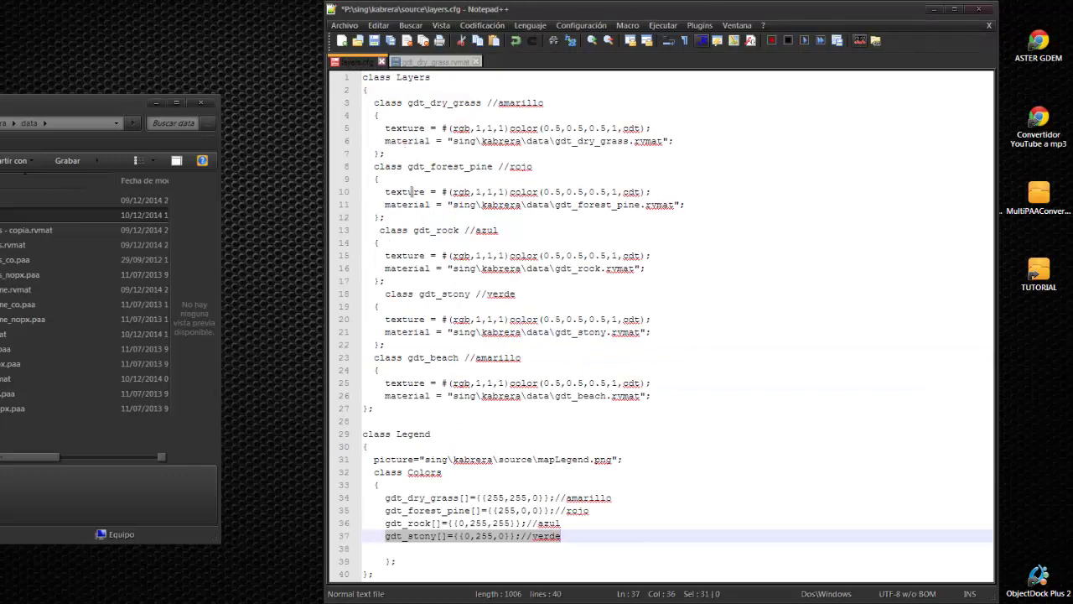
click(516, 42)
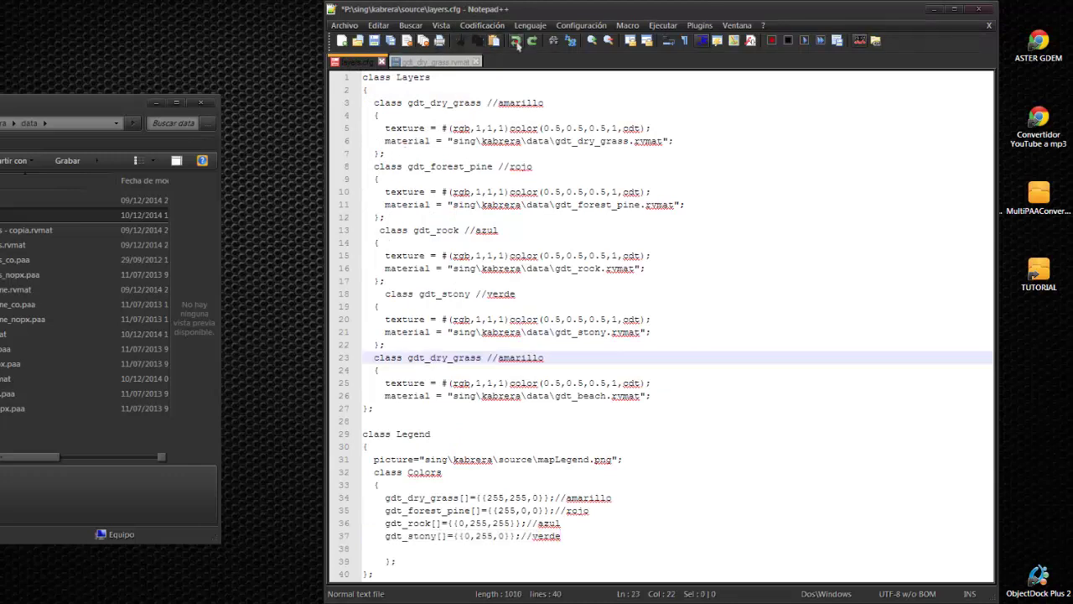
click(517, 42)
click(516, 42)
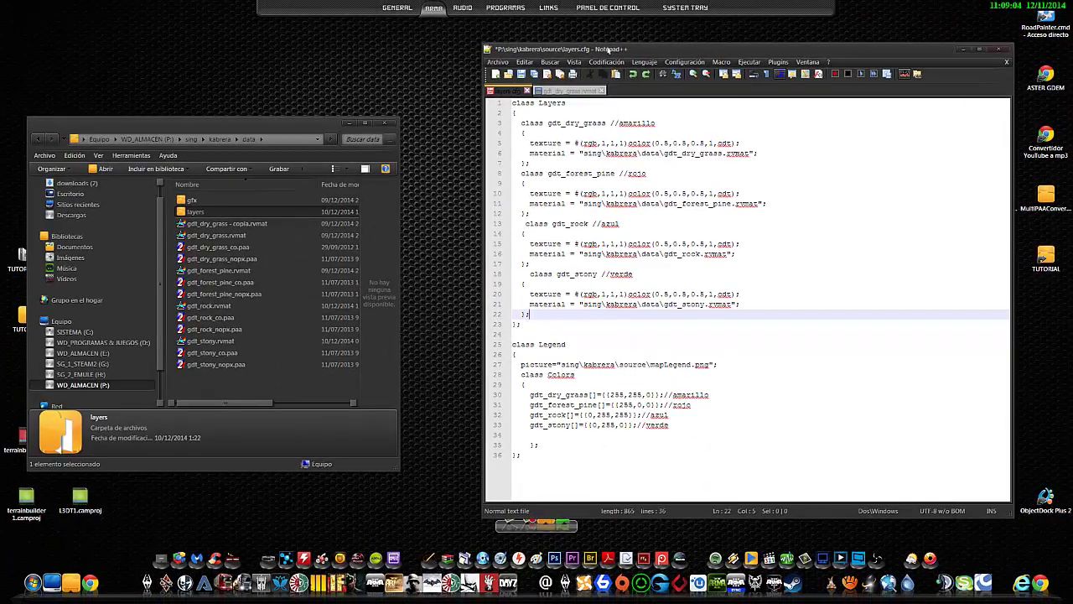
Move the editor and map_data windows apart and delete gdt_dry_grass - copia.rvmat from the kabrera data folder.
drag(610, 51, 668, 266)
drag(637, 167, 628, 73)
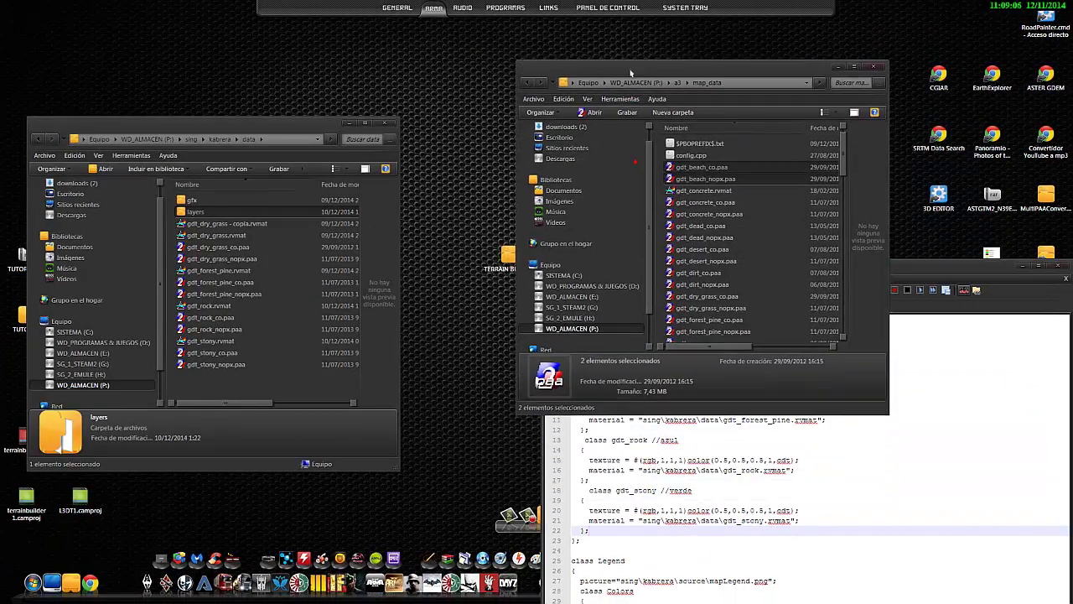
click(244, 223)
right_click(244, 225)
click(270, 406)
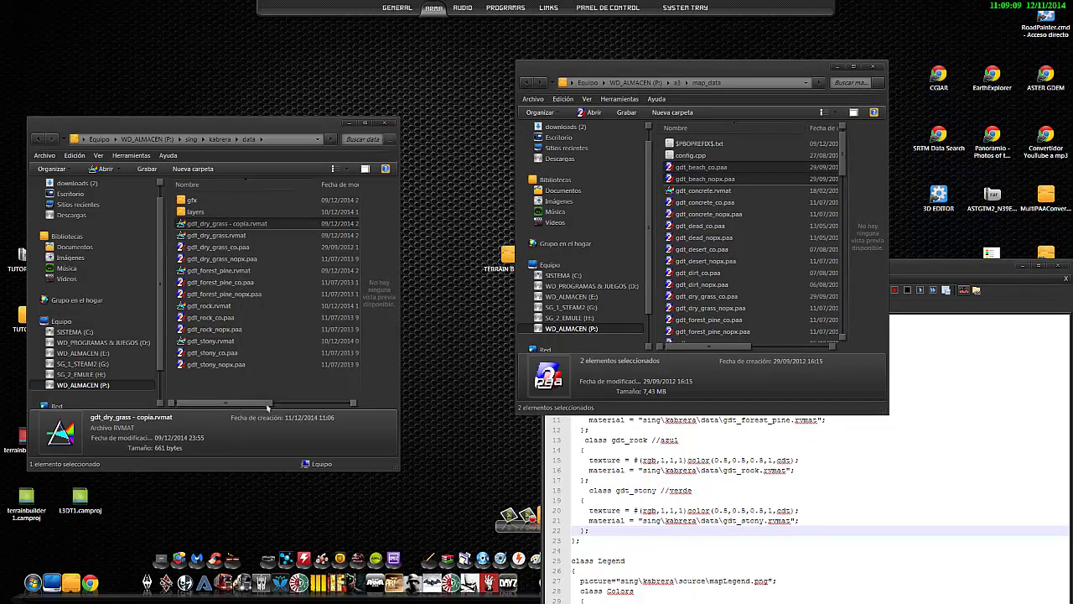
click(584, 353)
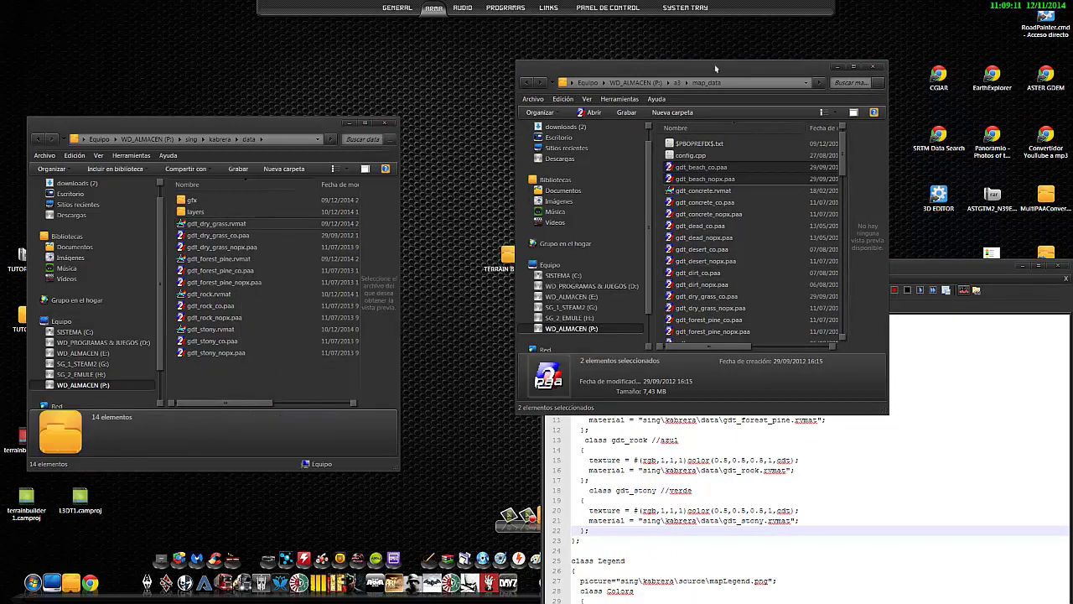
Close the map_data folder window and place the layers.cfg editor window beside the data folder window.
drag(738, 65, 601, 44)
drag(870, 268, 829, 91)
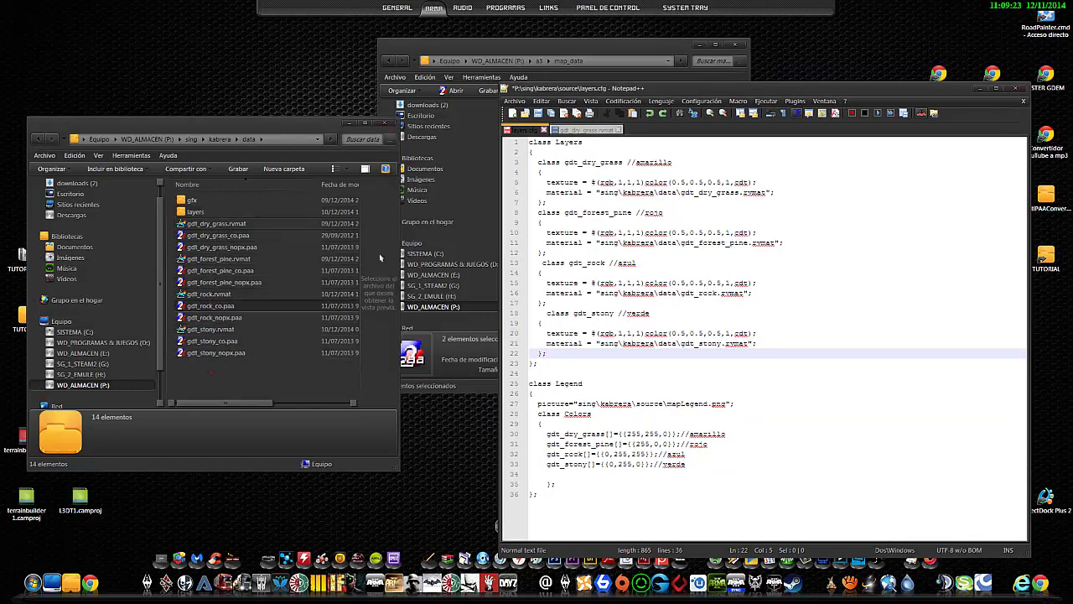
click(531, 47)
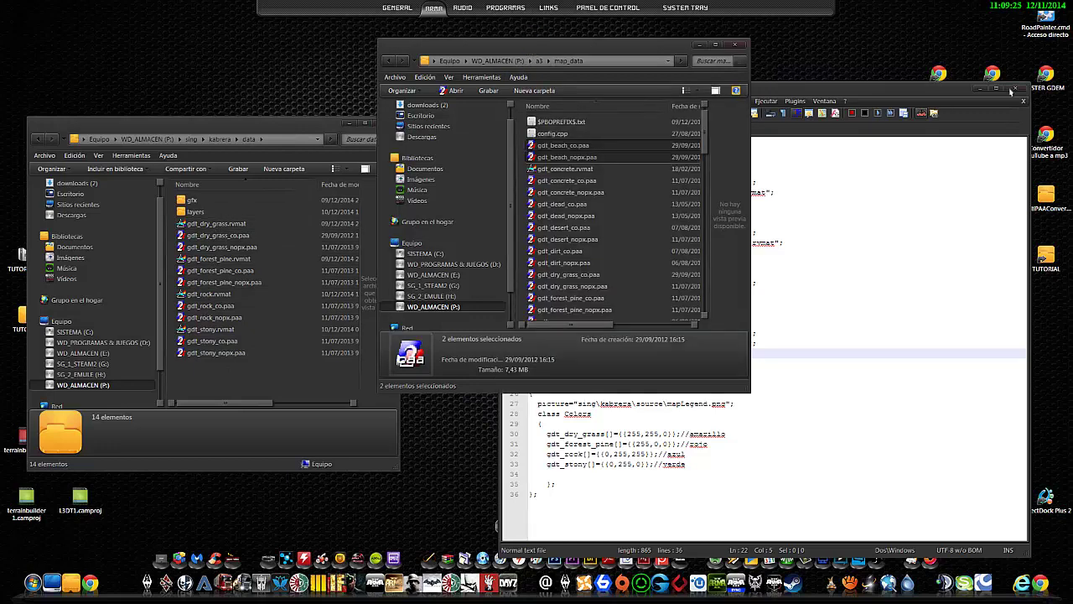
drag(590, 46, 692, 82)
click(838, 81)
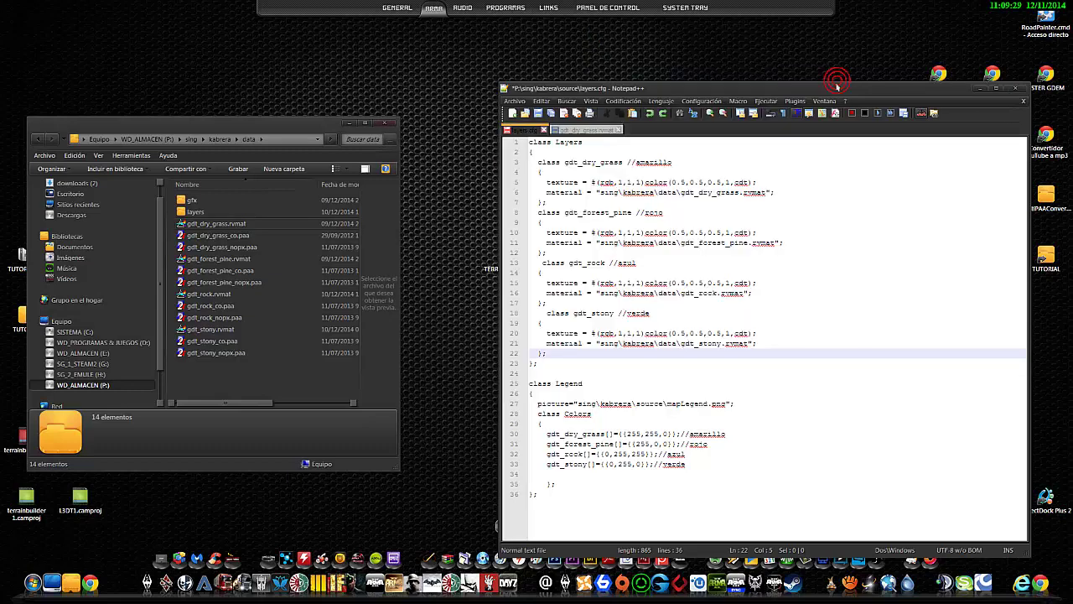
drag(838, 89, 768, 62)
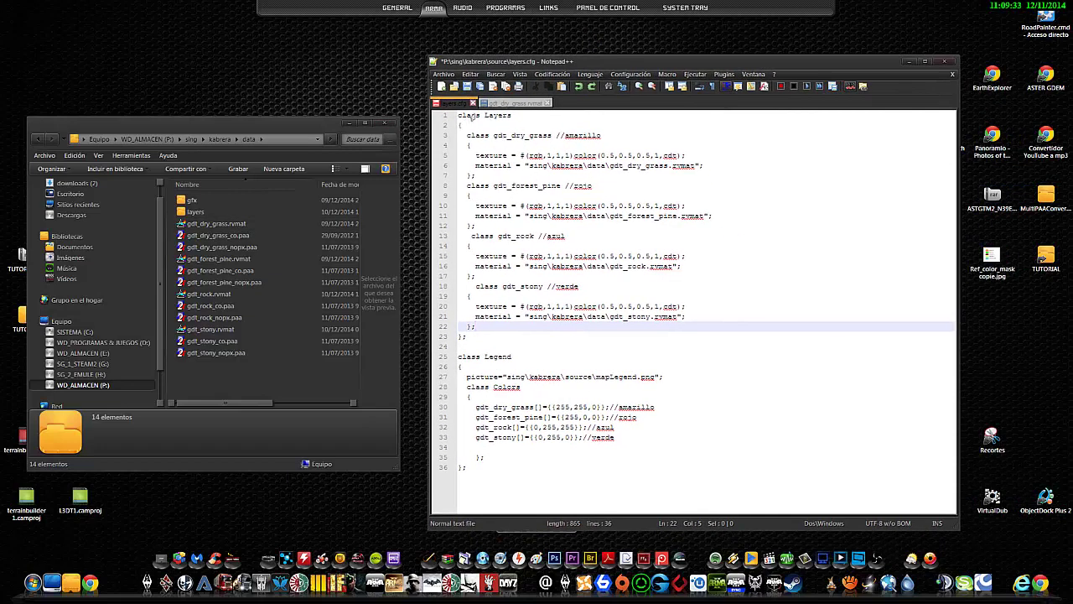
Review the gdt_dry_grass, gdt_forest_pine, gdt_rock and gdt_stony classes in layers.cfg.
click(529, 136)
click(532, 184)
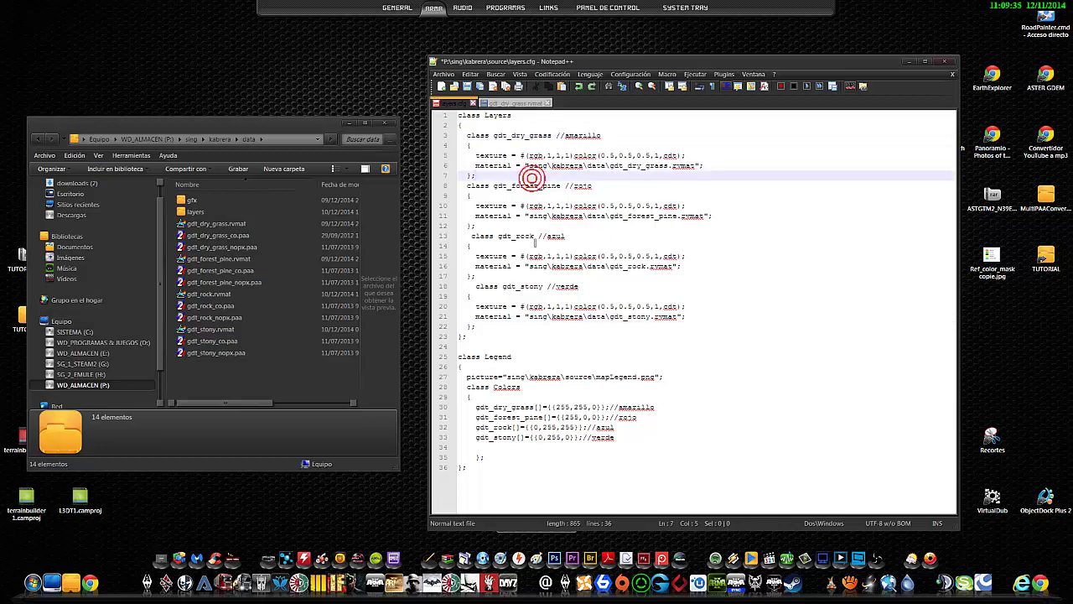
click(533, 236)
click(529, 286)
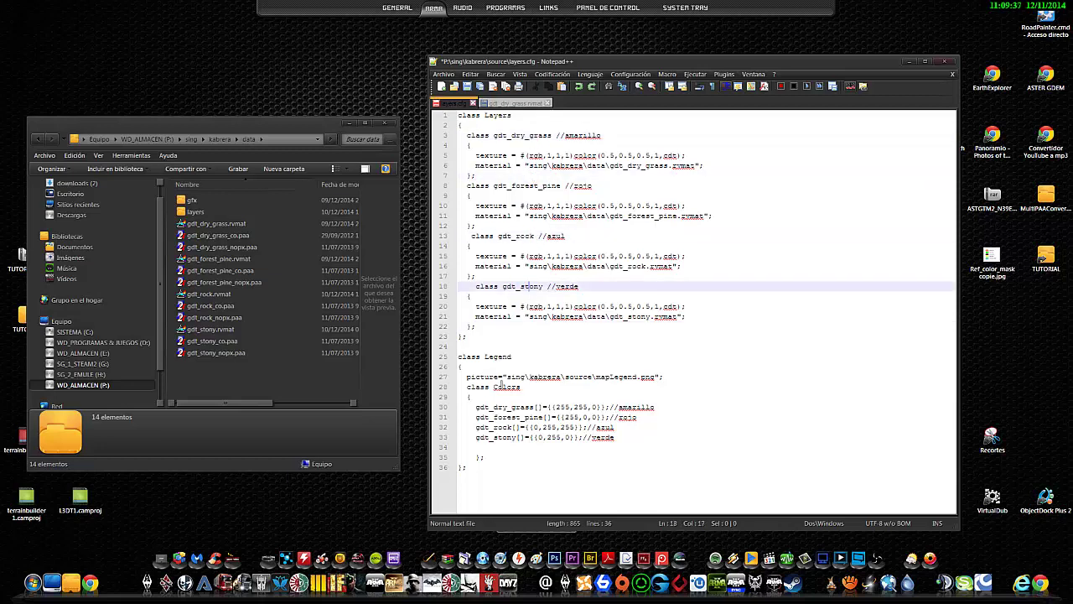
Open mapLegend.png from the kabrera source folder and view it beside the class Legend block in layers.cfg.
drag(660, 62, 680, 94)
key(alt+Left)
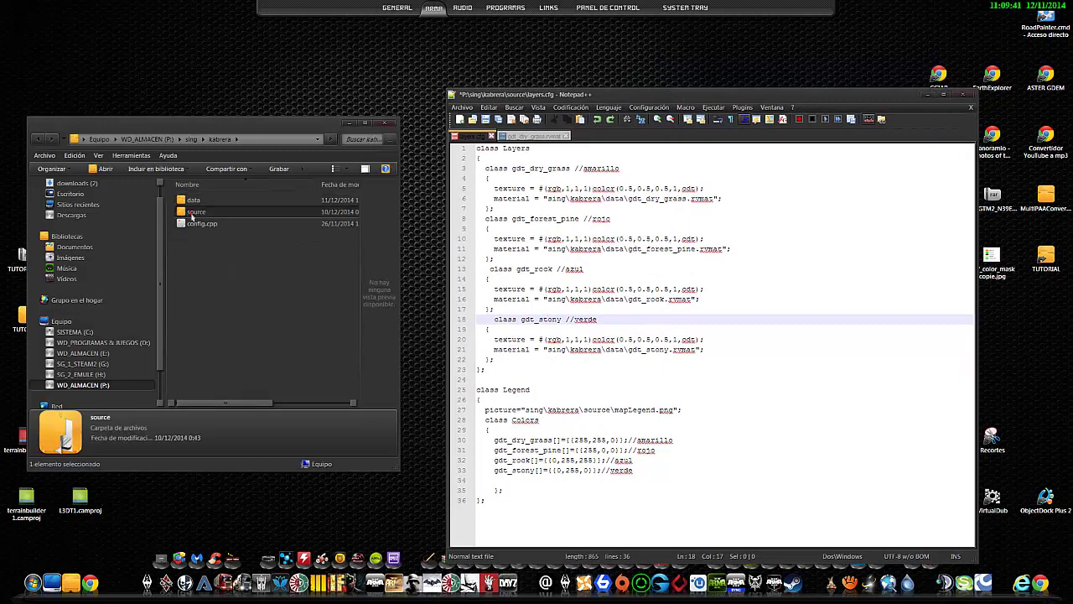
double_click(197, 212)
double_click(239, 245)
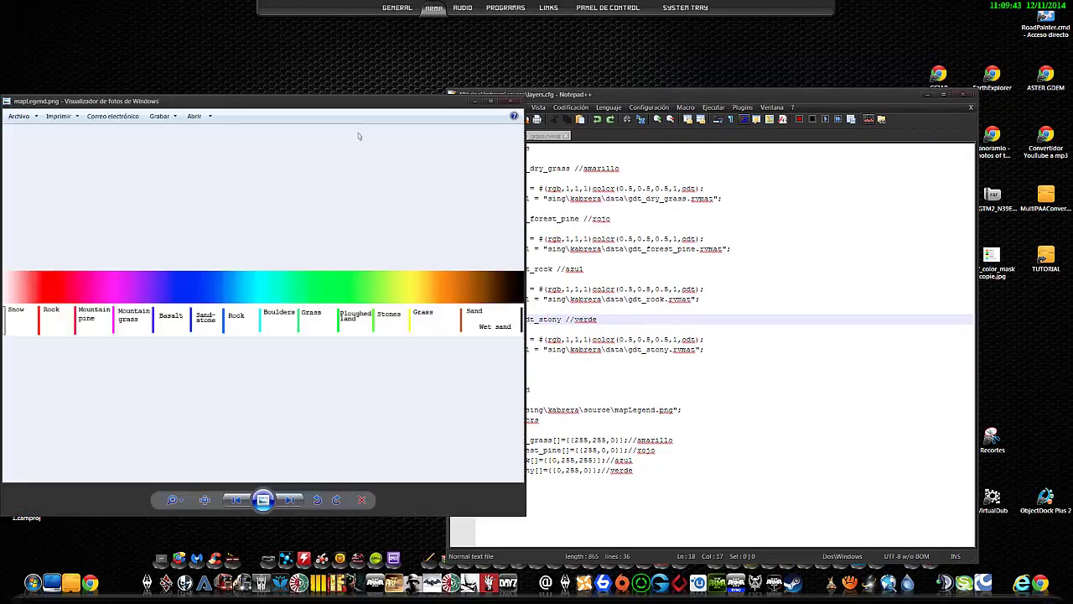
drag(361, 106, 407, 102)
click(642, 350)
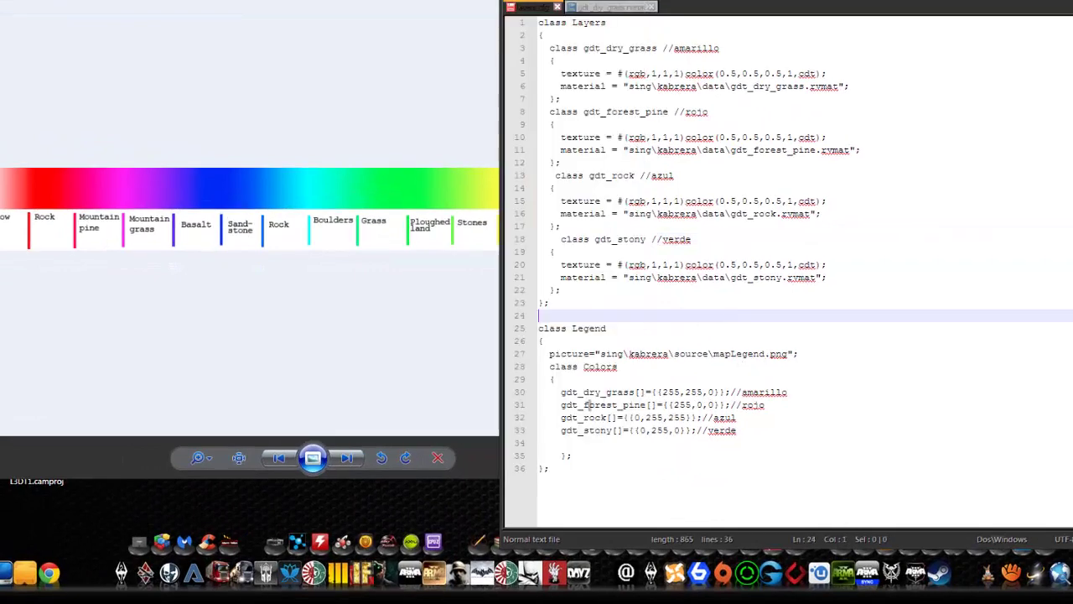
Review the RGB values assigned to gdt_dry_grass, gdt_forest_pine, gdt_rock and gdt_stony in the class Colors block of layers.cfg.
click(565, 392)
click(591, 404)
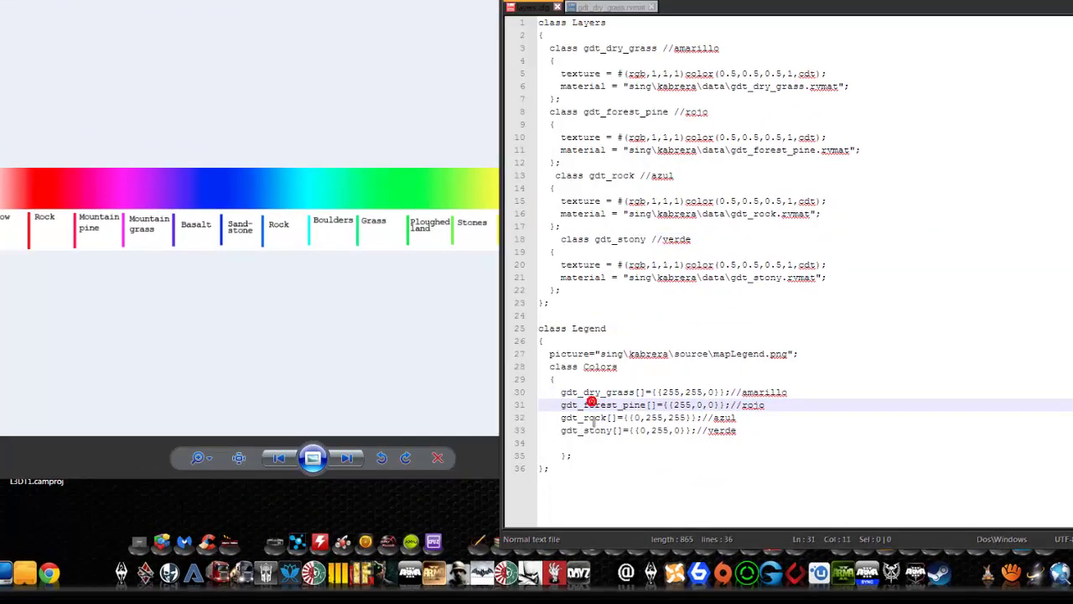
key(Down)
key(Down)
key(Up)
key(Up)
key(Up)
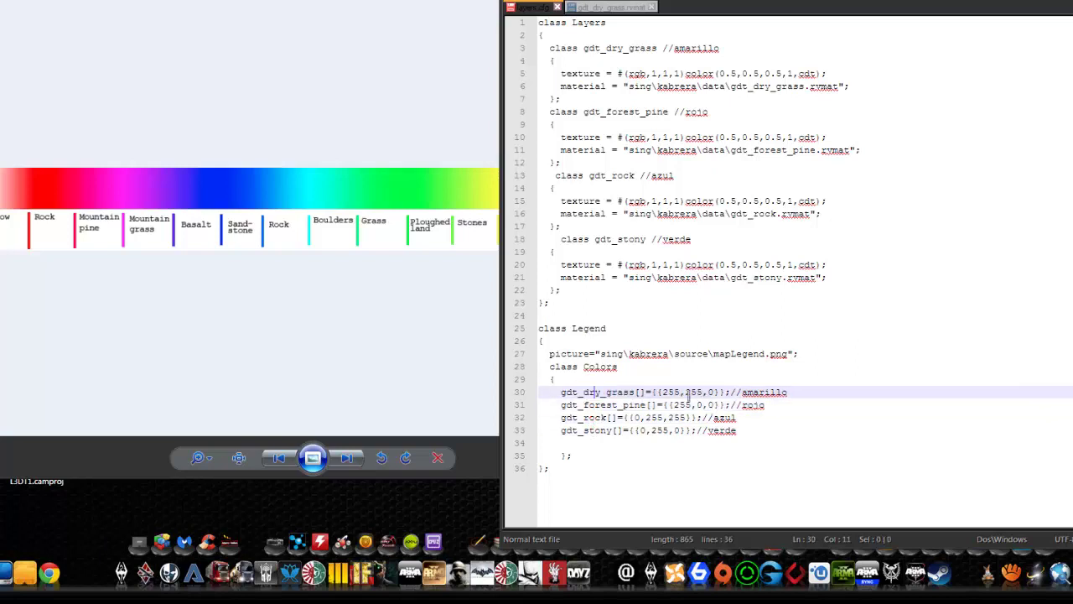
click(679, 404)
click(675, 417)
click(668, 430)
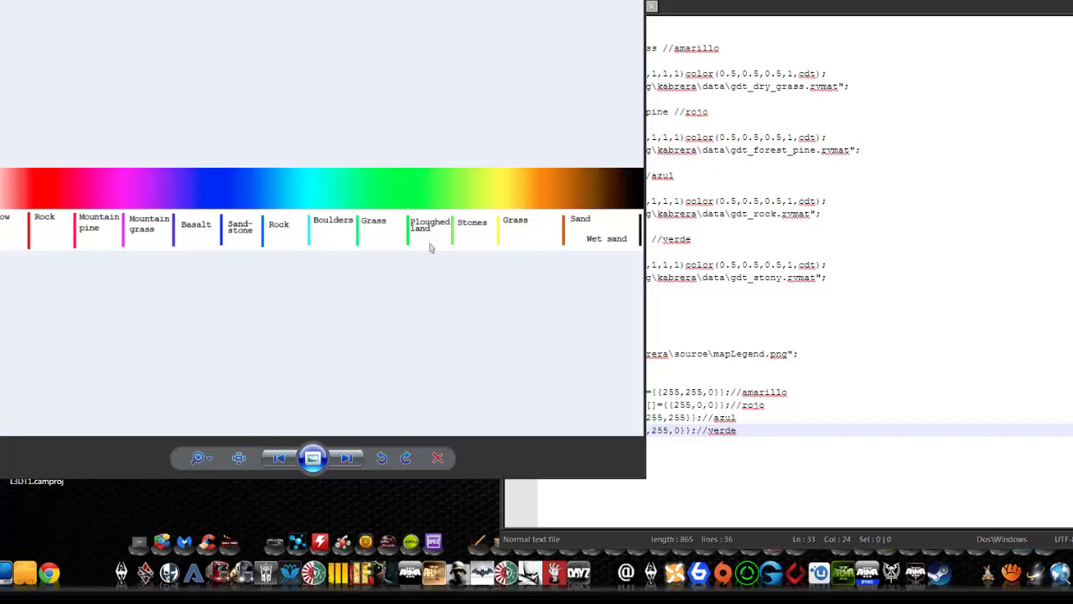
Compare the colour bands in mapLegend.png with the forest pine, rock and stony colour entries in layers.cfg.
click(679, 405)
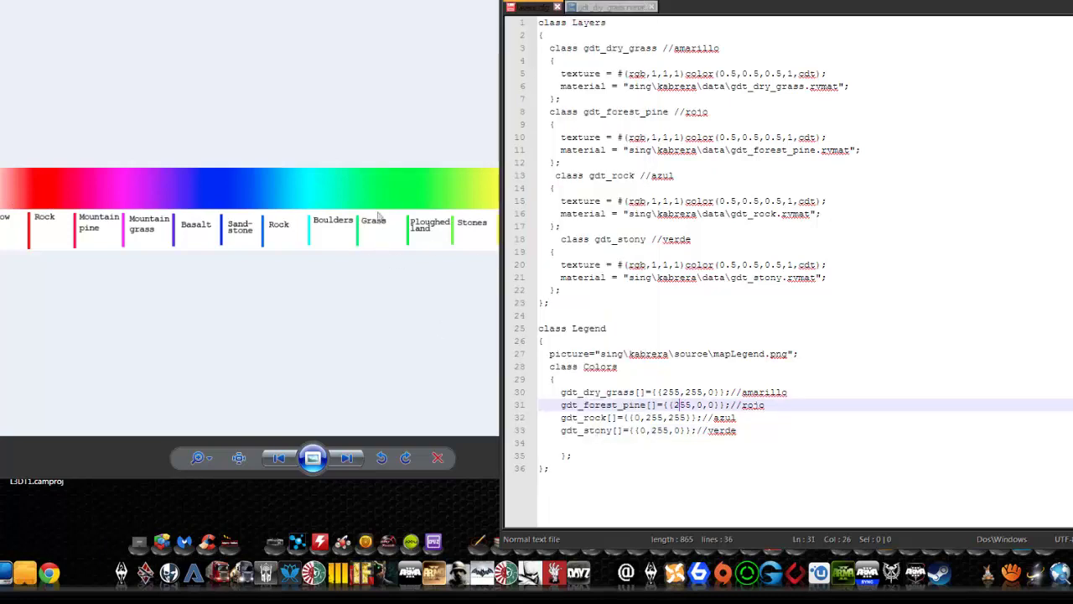
click(462, 214)
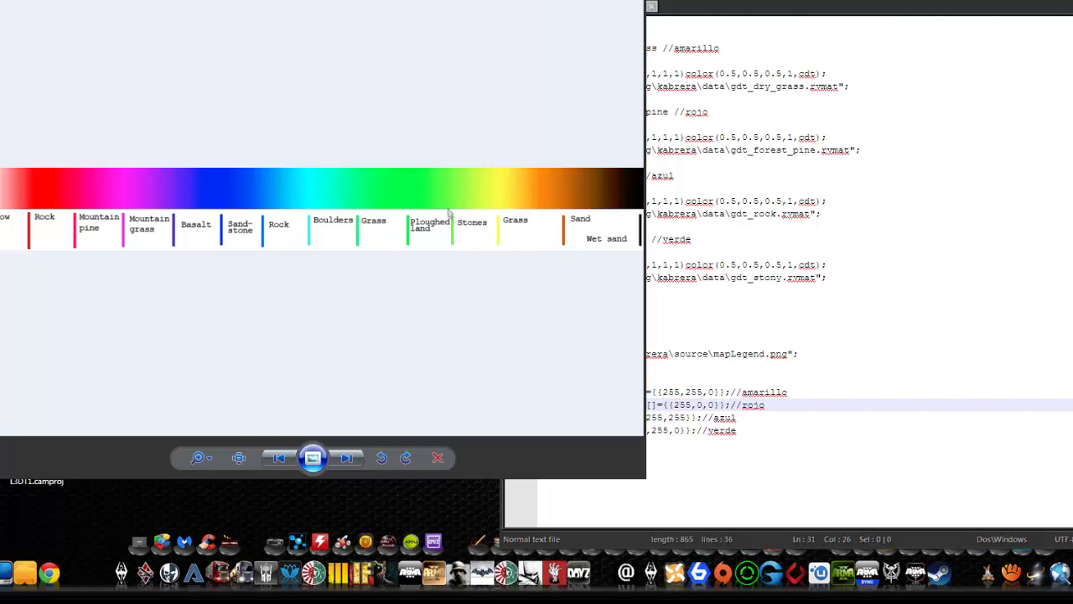
click(439, 209)
key(alt+Tab)
key(Down)
click(262, 201)
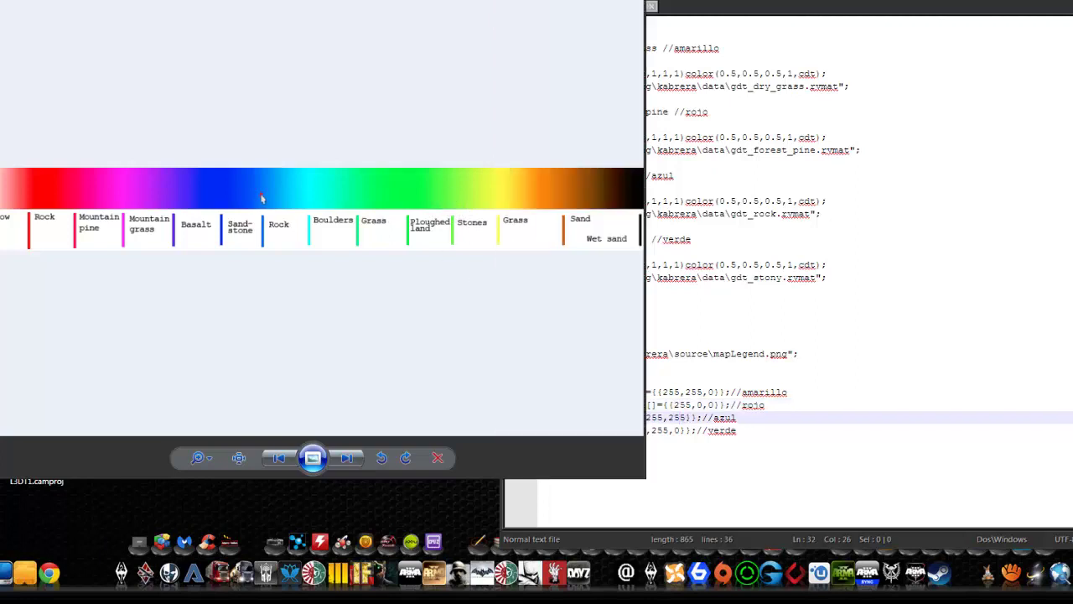
click(720, 431)
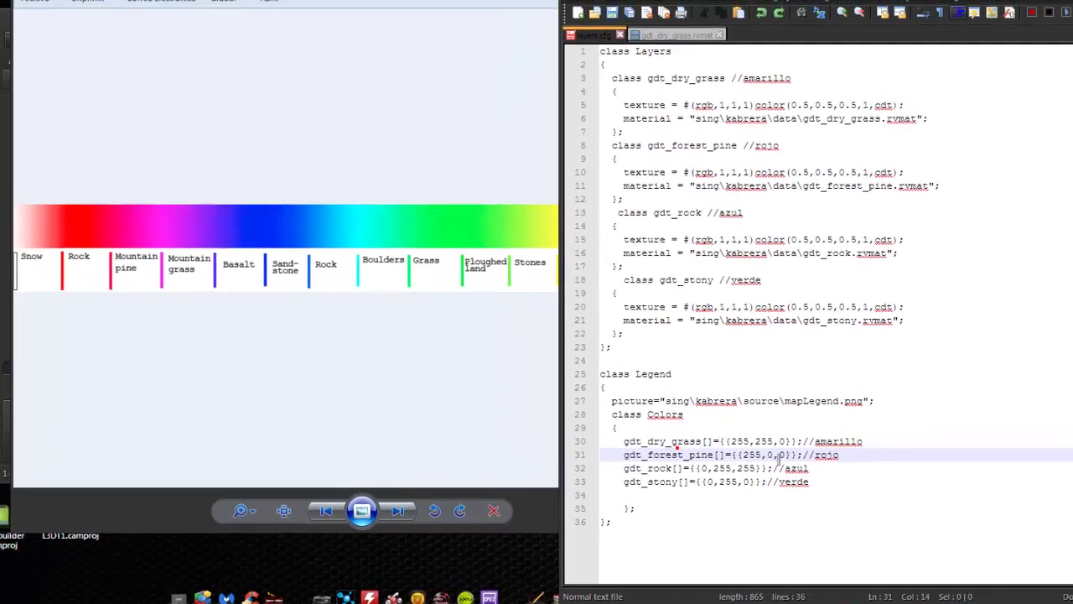
click(478, 197)
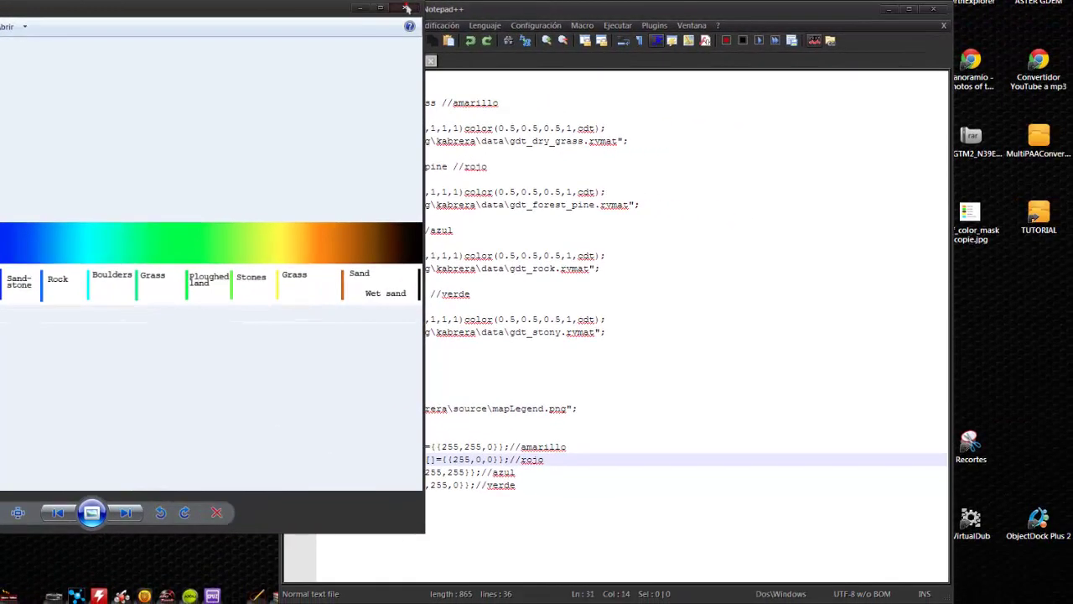
Close mapLegend.png, discard the unsaved changes to layers.cfg and reopen the saved file from the source folder.
click(516, 9)
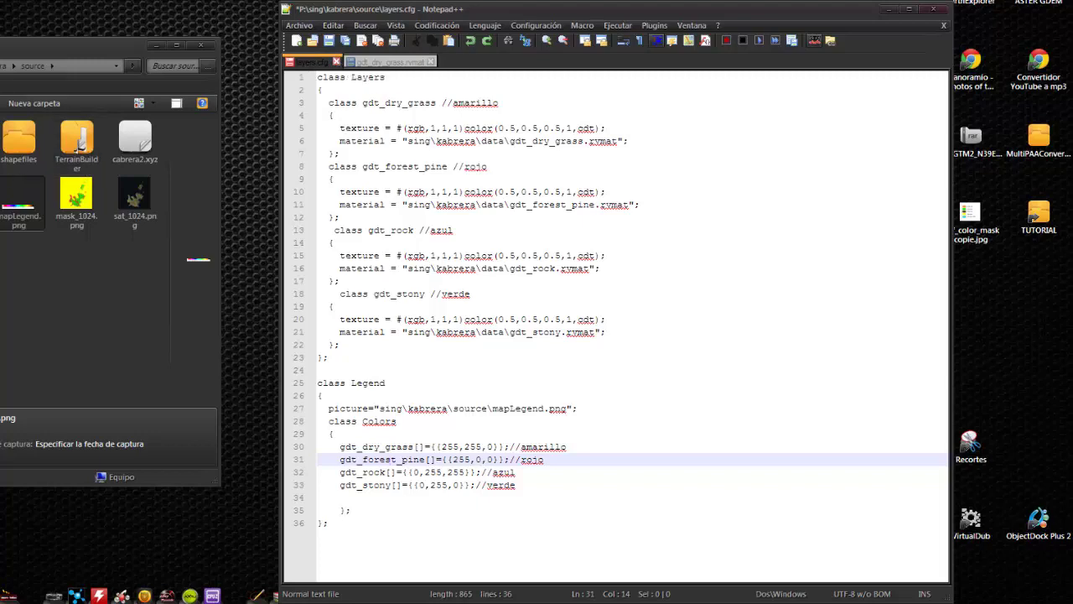
click(336, 61)
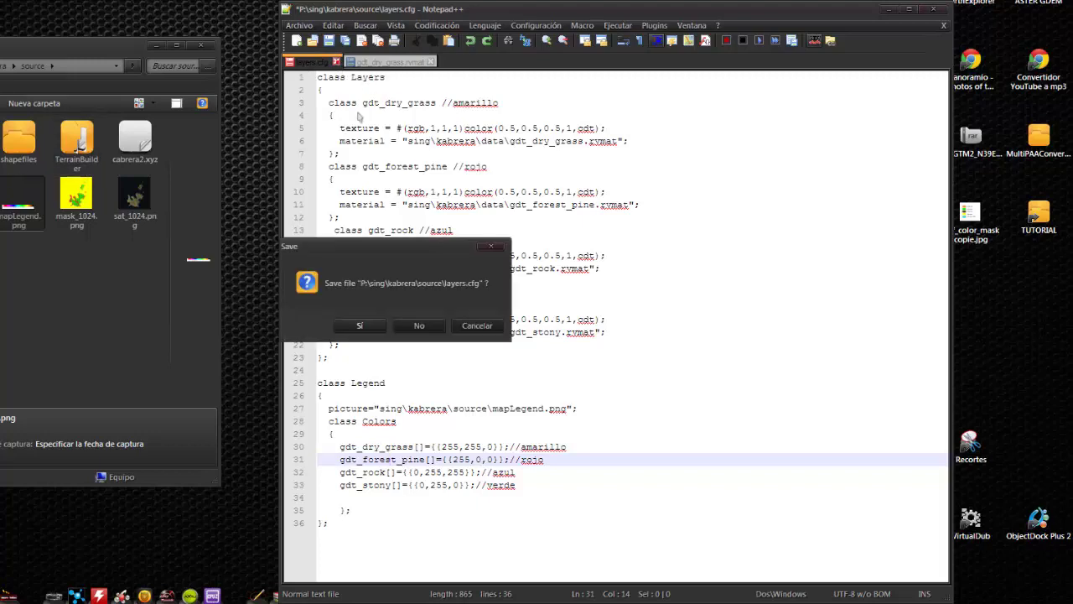
click(423, 324)
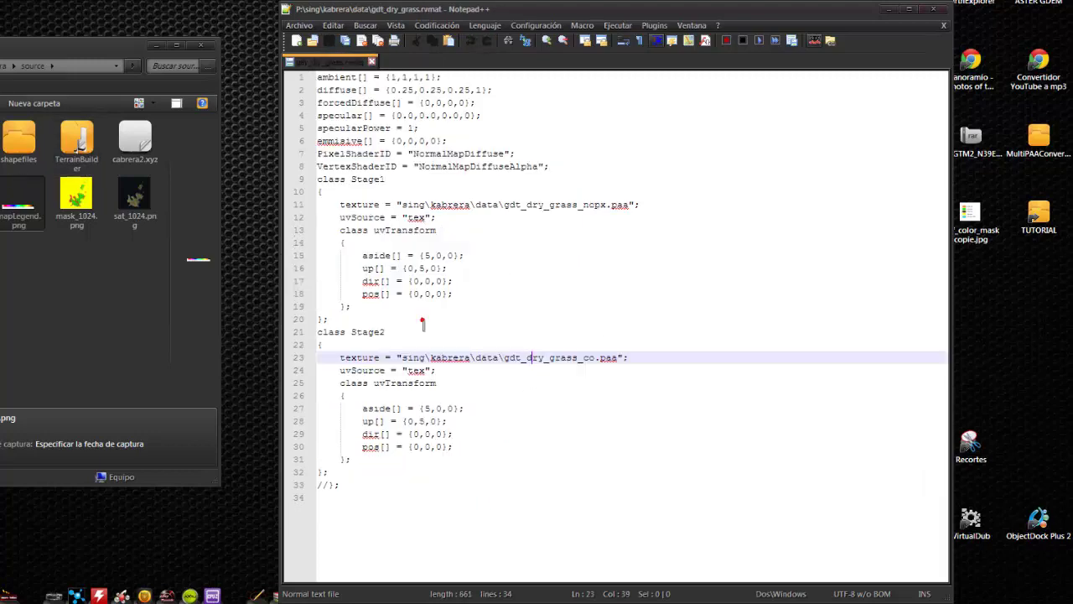
click(933, 10)
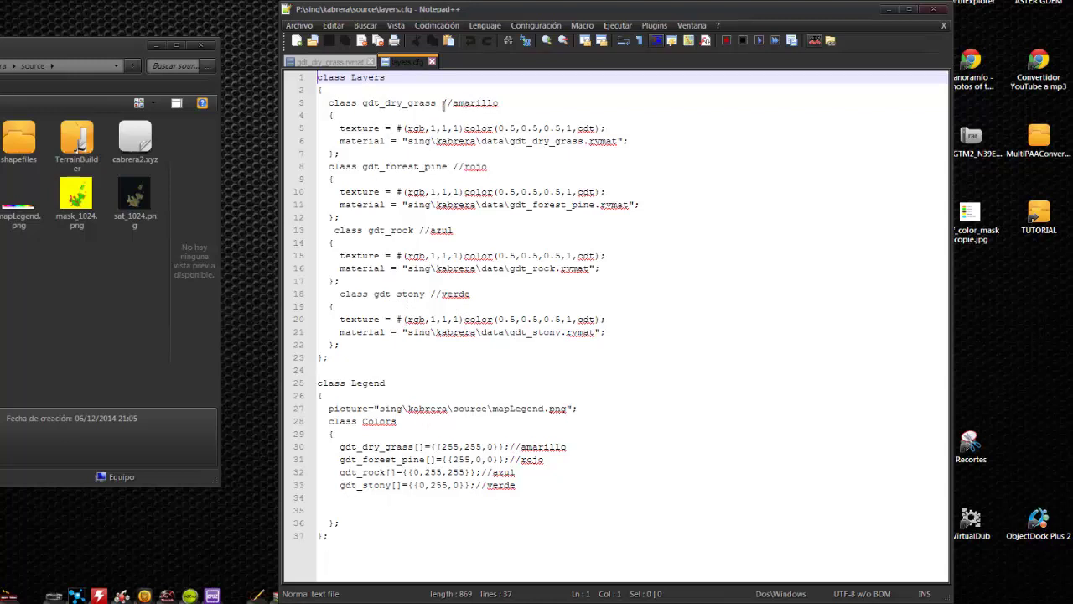
Delete the //amarillo and //rojo comments after the gdt_dry_grass and gdt_forest_pine class names in class Layers.
drag(443, 102, 543, 110)
key(Delete)
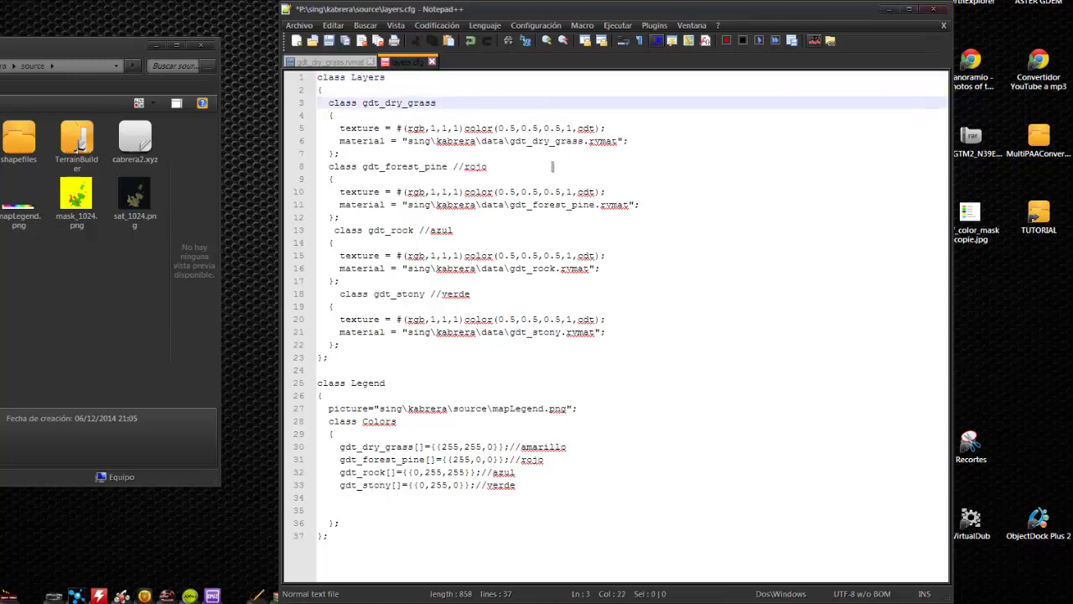
drag(453, 166, 488, 167)
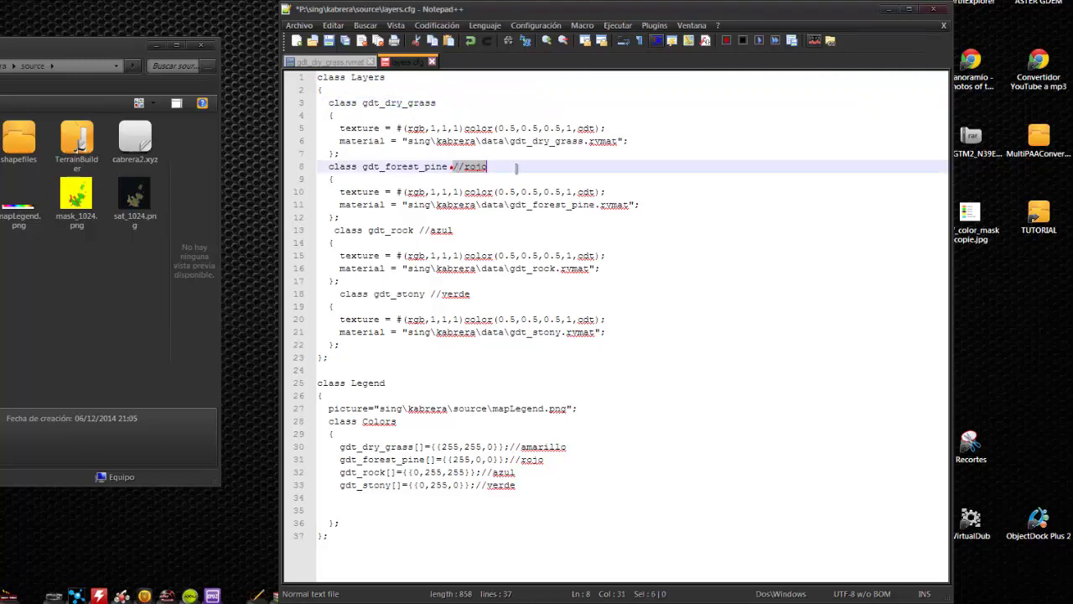
key(Delete)
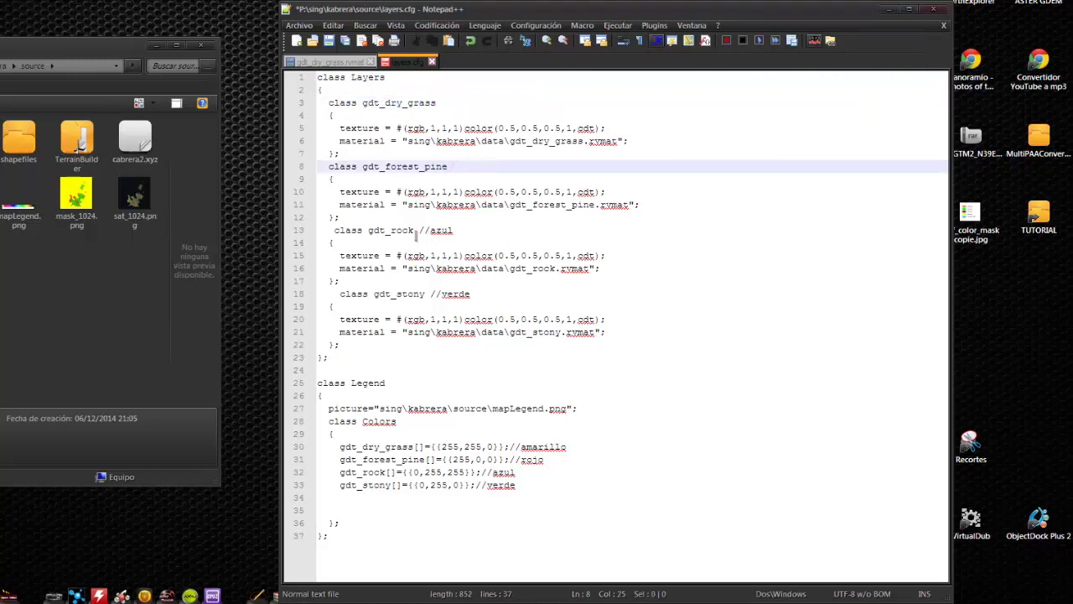
drag(416, 233, 453, 244)
key(Delete)
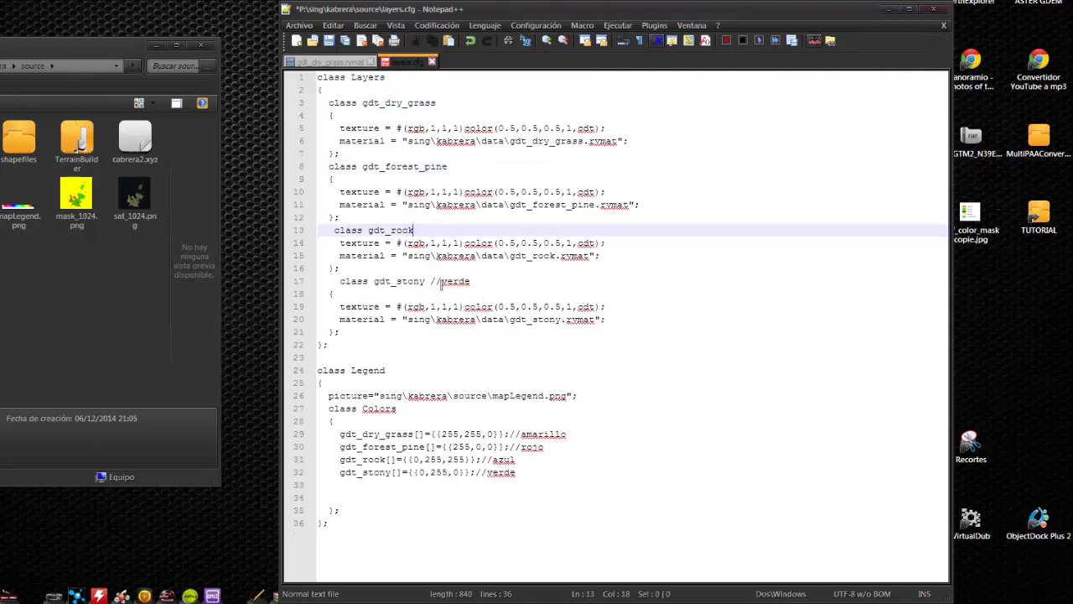
key(ctrl+z)
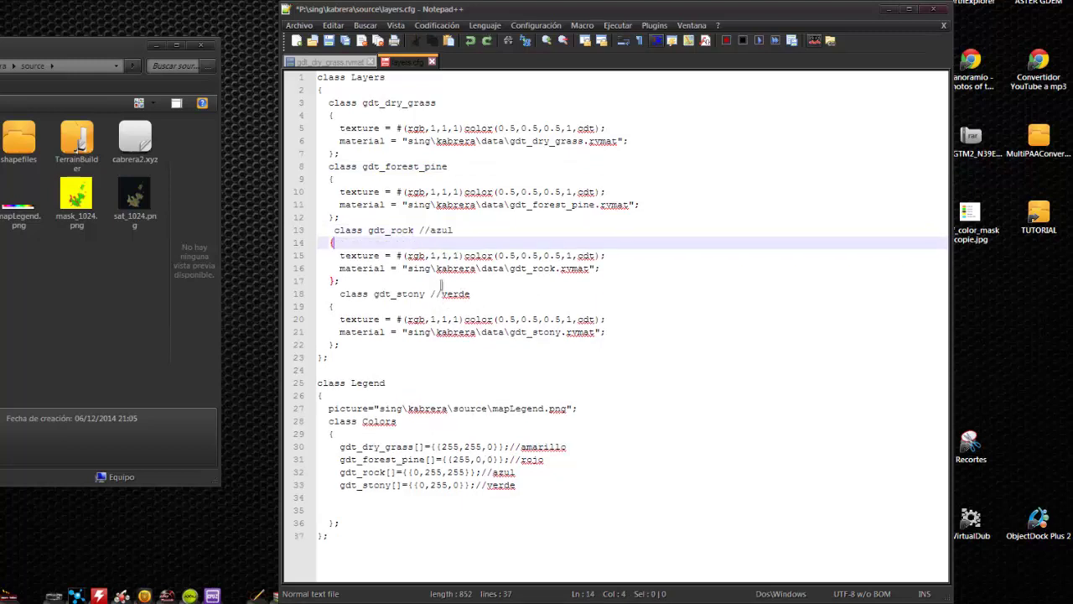
Delete the //azul and //verde comments after the gdt_rock and gdt_stony class names in class Layers.
click(439, 234)
click(419, 230)
drag(418, 230, 454, 231)
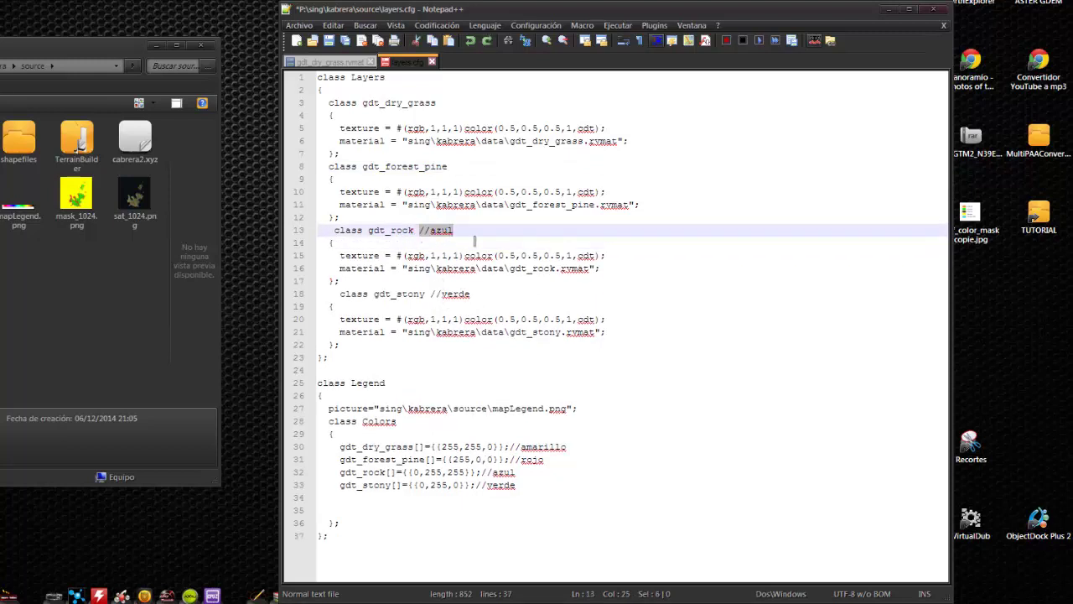
key(Delete)
drag(430, 293, 472, 294)
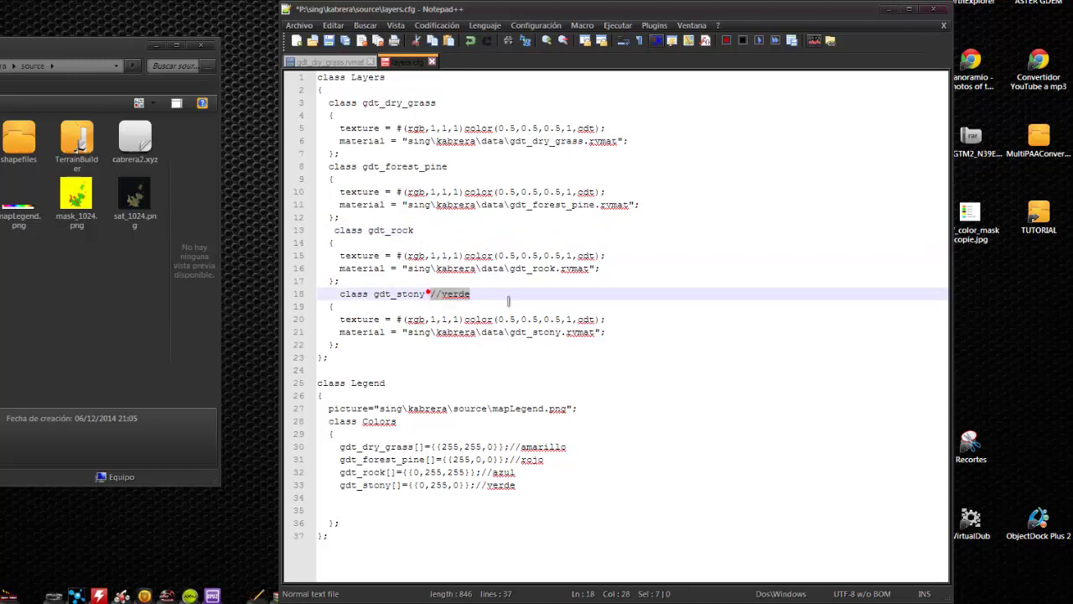
key(Delete)
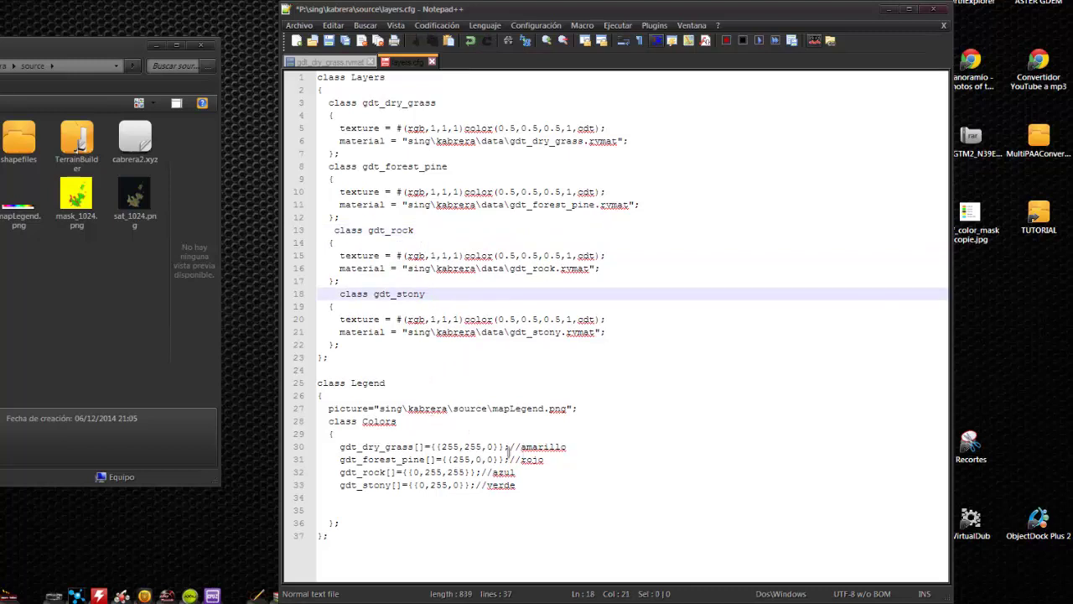
Delete the //amarillo, //rojo, //azul and //verde comments from the four colour entries in class Colors.
drag(509, 447, 582, 461)
click(576, 447)
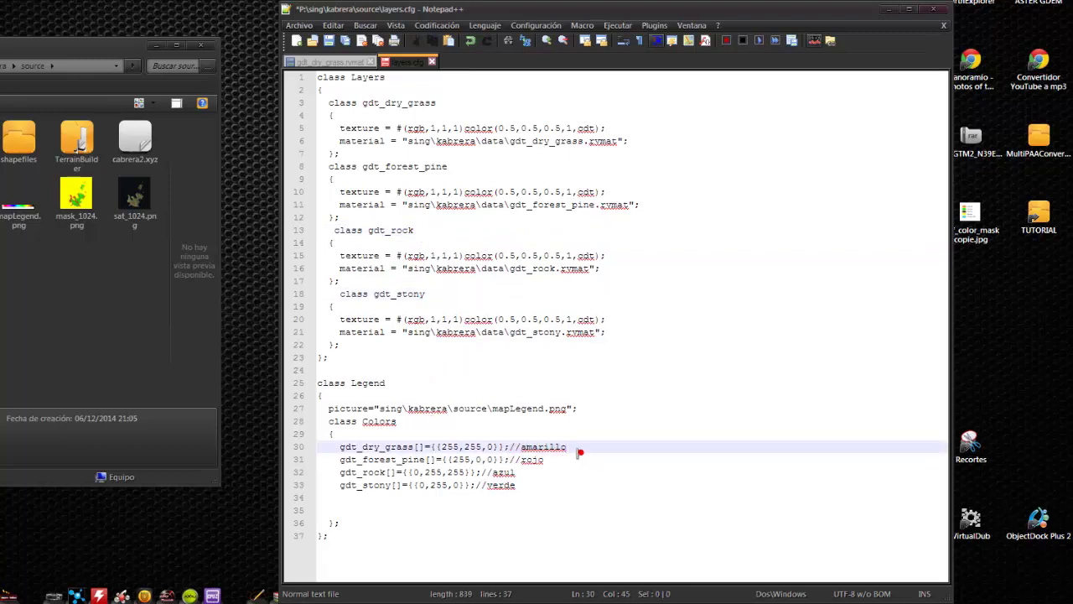
key(BackSpace)
key(BackSpace)
key(BackSpace)
key(BackSpace)
key(BackSpace)
key(BackSpace)
key(BackSpace)
key(BackSpace)
key(BackSpace)
key(BackSpace)
drag(508, 460, 481, 488)
key(BackSpace)
key(BackSpace)
key(ctrl+z)
key(BackSpace)
key(BackSpace)
key(BackSpace)
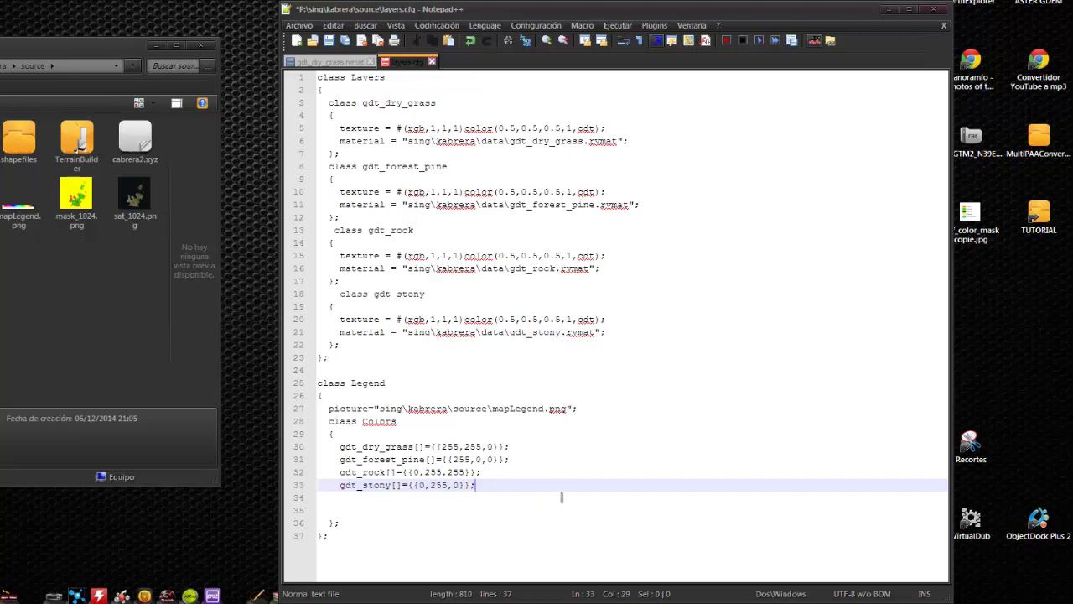
Remove the extra blank line at the end of the class Colors block and save layers.cfg.
click(324, 510)
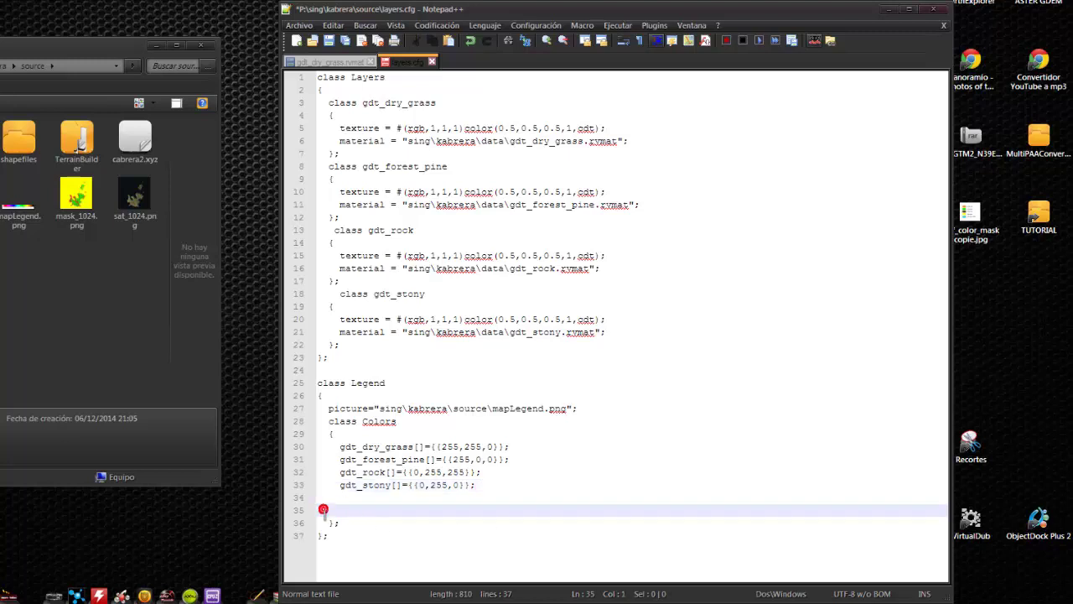
key(BackSpace)
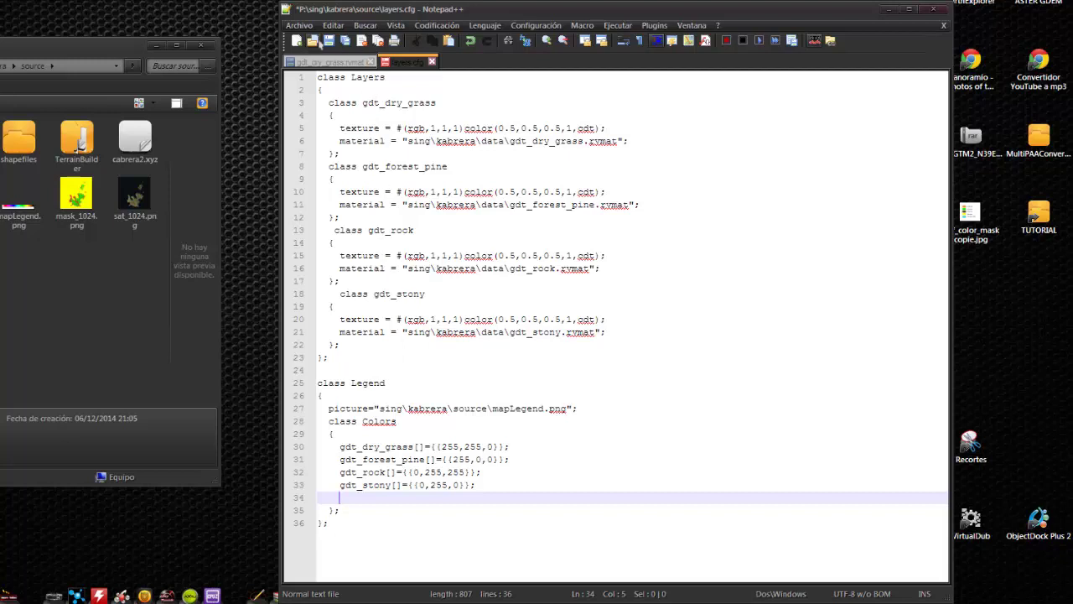
click(329, 41)
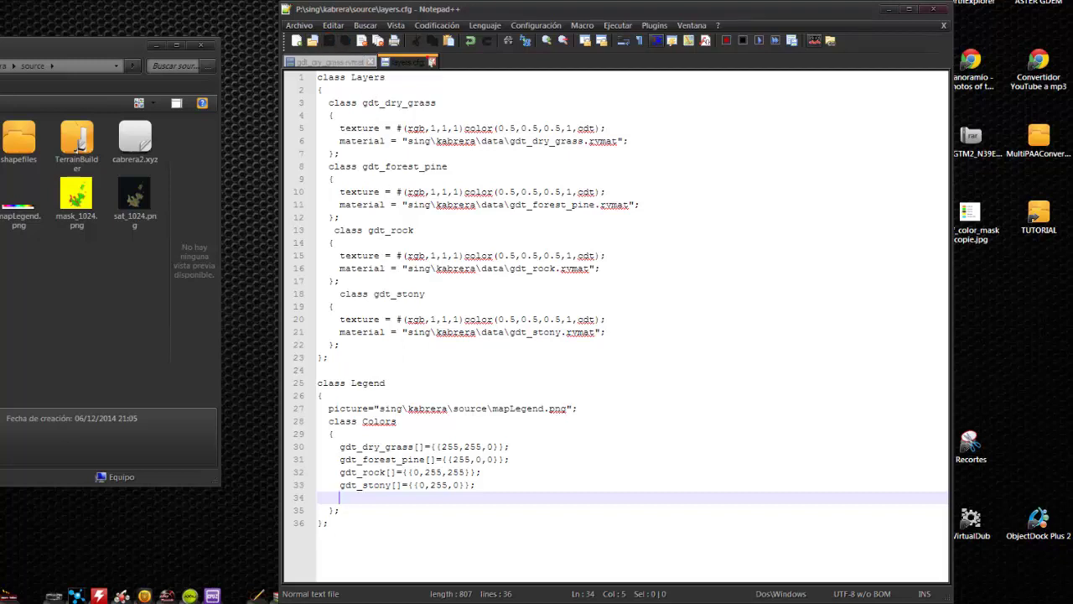
Close layers.cfg, reopen it from the source folder to check the saved content, and close it again.
click(432, 62)
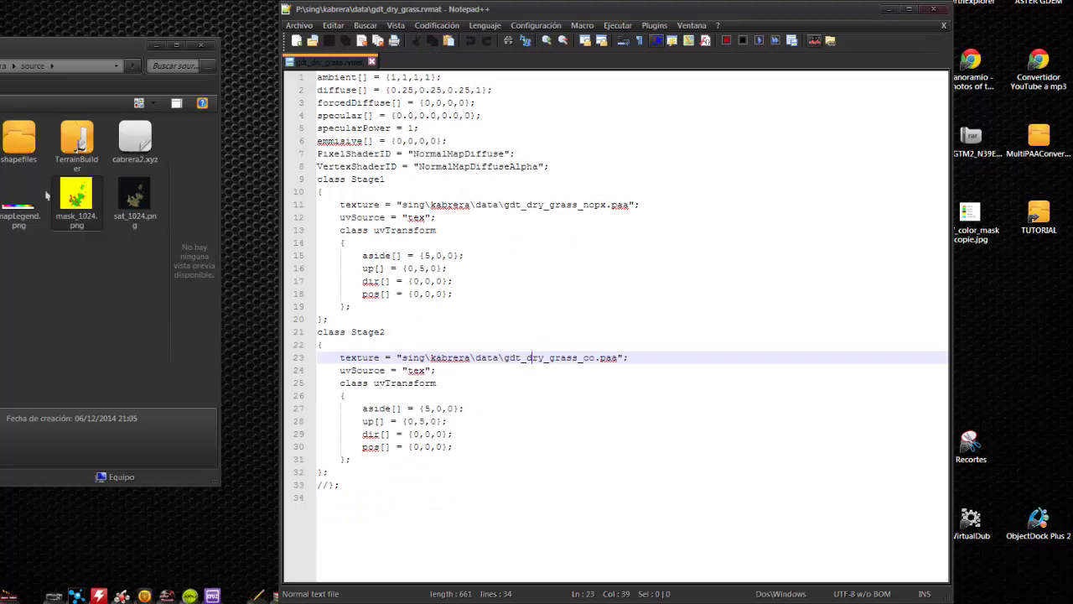
double_click(7, 201)
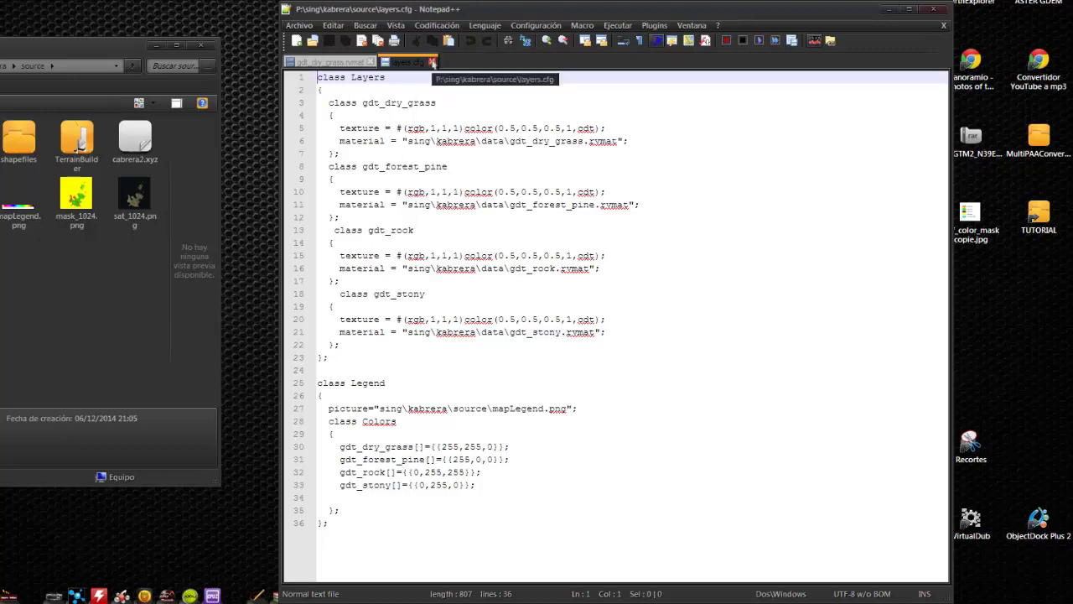
click(431, 62)
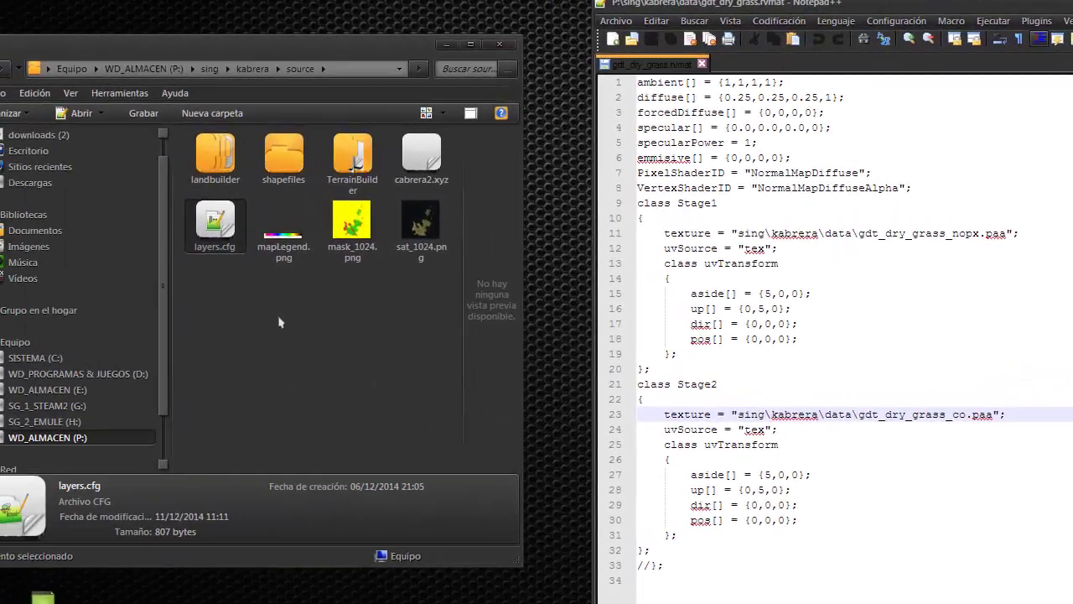
Go to the kabrera data folder and reopen gdt_dry_grass.rvmat in the text editor to examine its texture paths.
key(BackSpace)
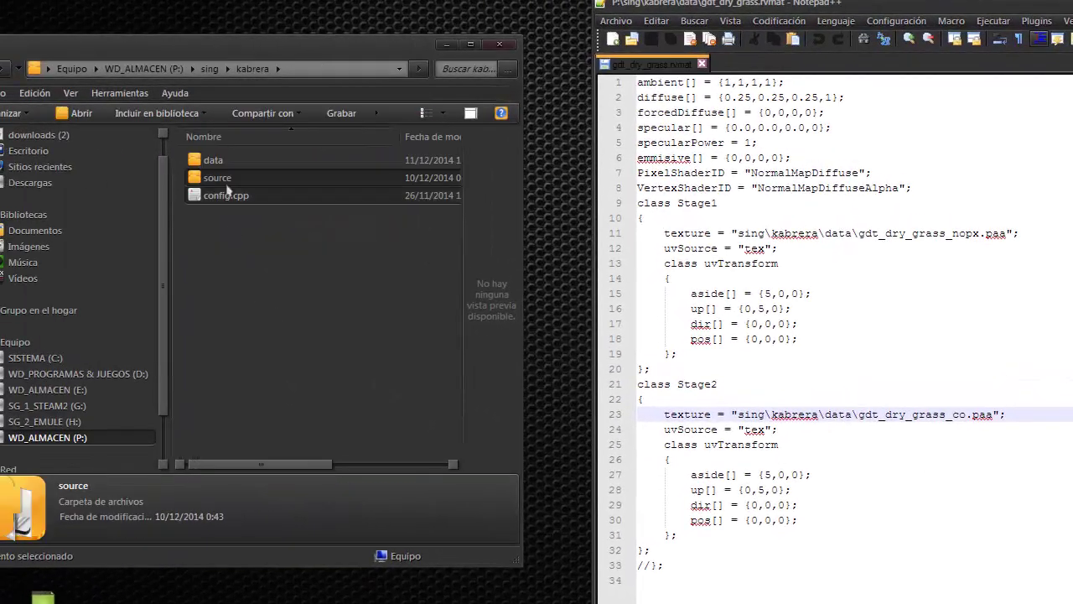
double_click(210, 157)
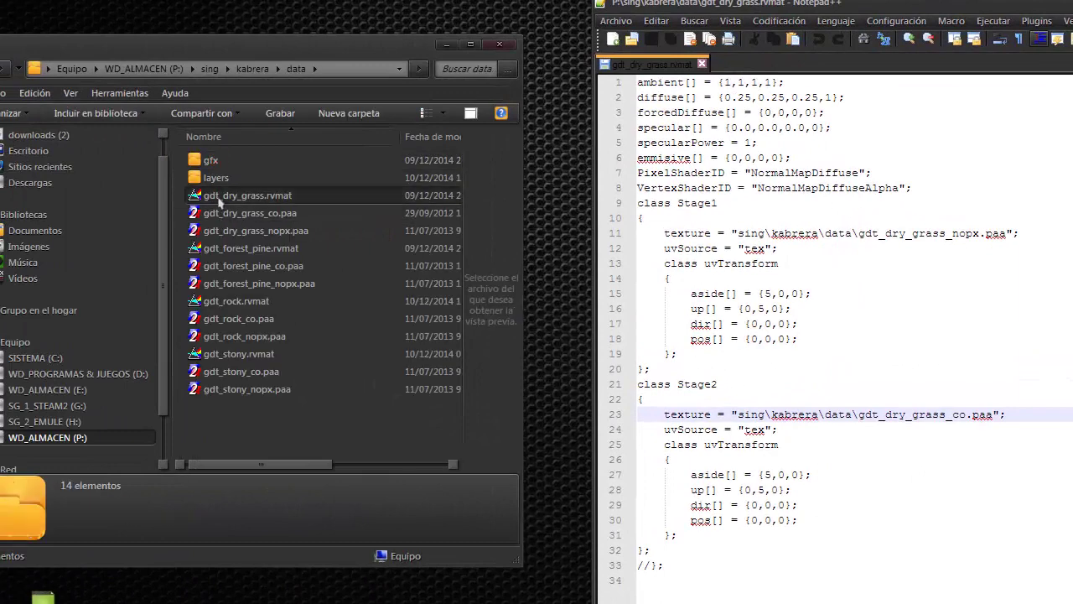
right_click(217, 195)
key(Escape)
key(ctrl+w)
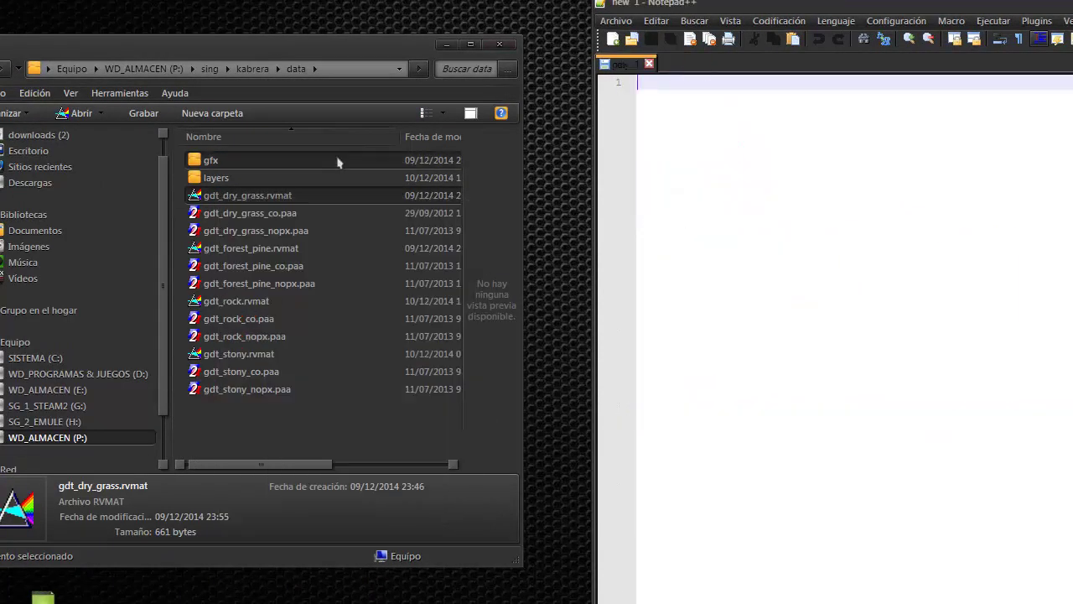
right_click(235, 197)
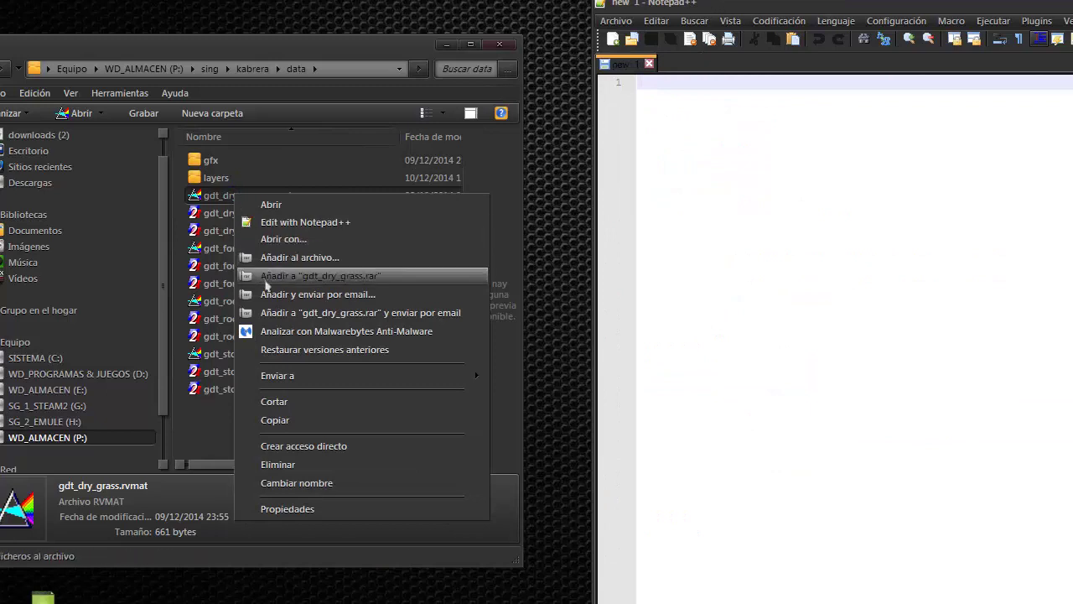
click(283, 225)
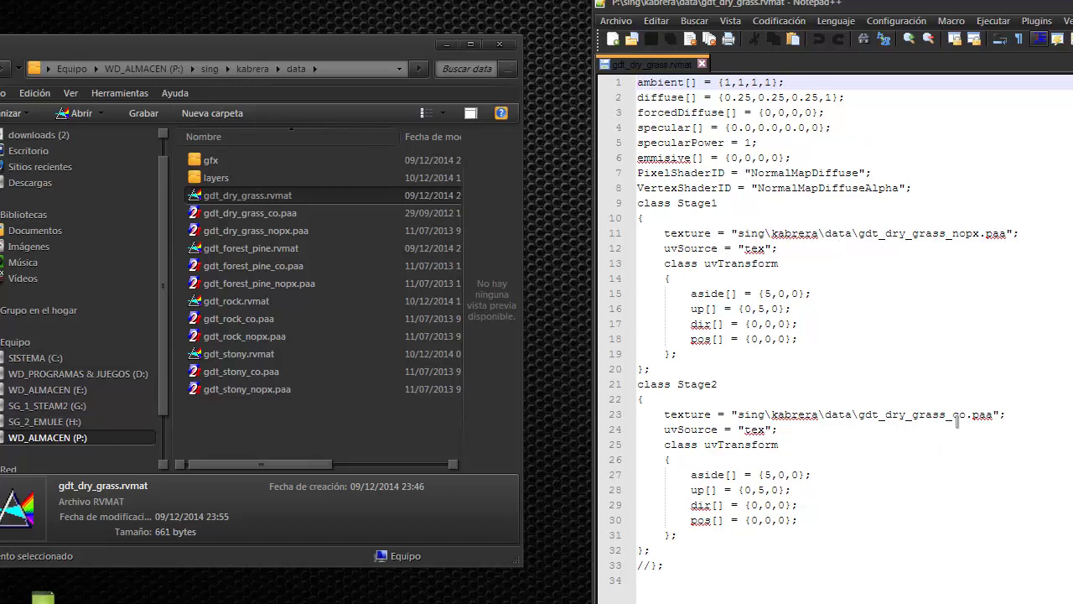
Open gdt_forest_pine.rvmat in the text editor to examine its Stage1 and Stage2 texture paths.
click(234, 252)
right_click(234, 251)
click(273, 256)
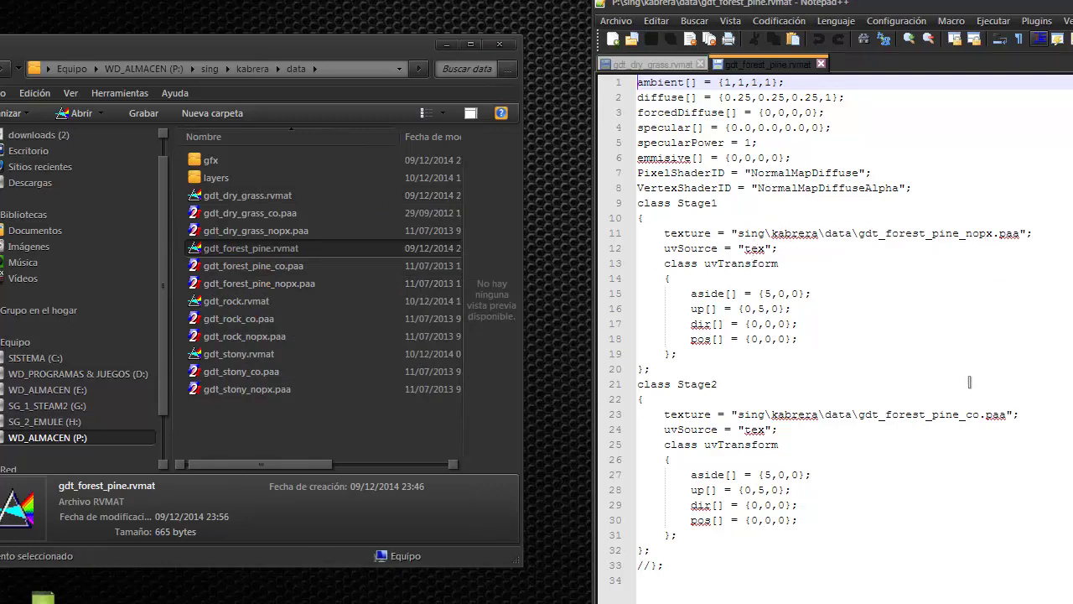
Open gdt_rock.rvmat in the text editor and change its Stage1 texture file name to gdt_rock_nopx.paa.
right_click(233, 300)
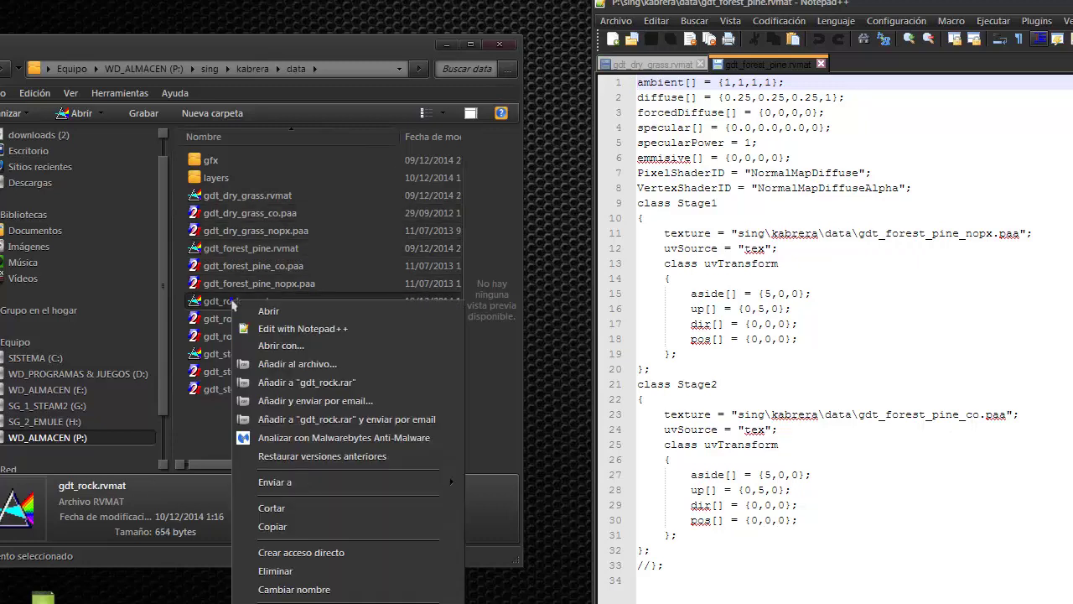
click(287, 330)
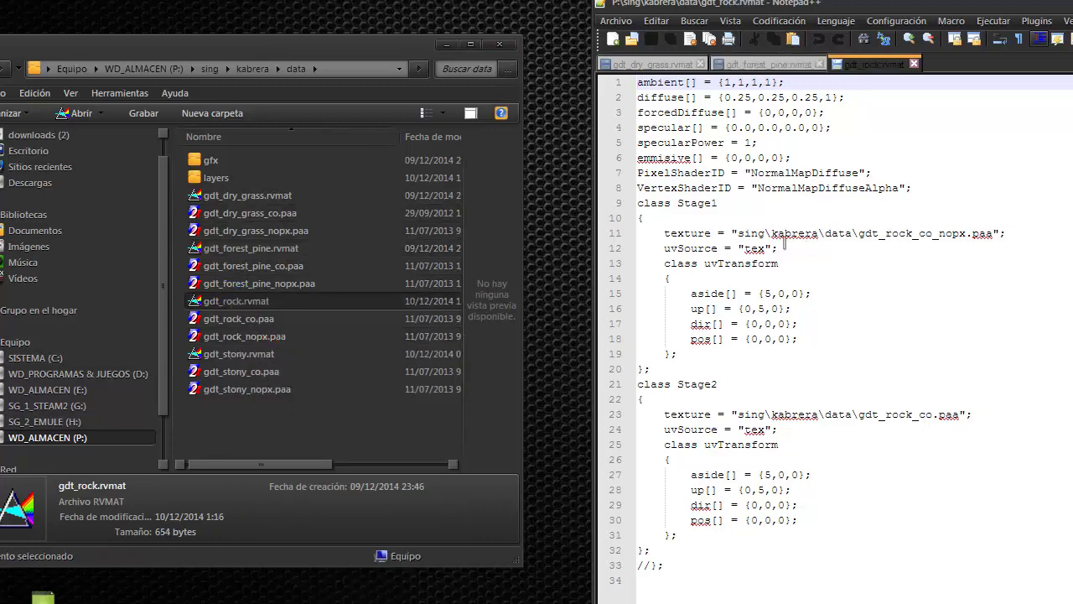
click(936, 234)
click(939, 234)
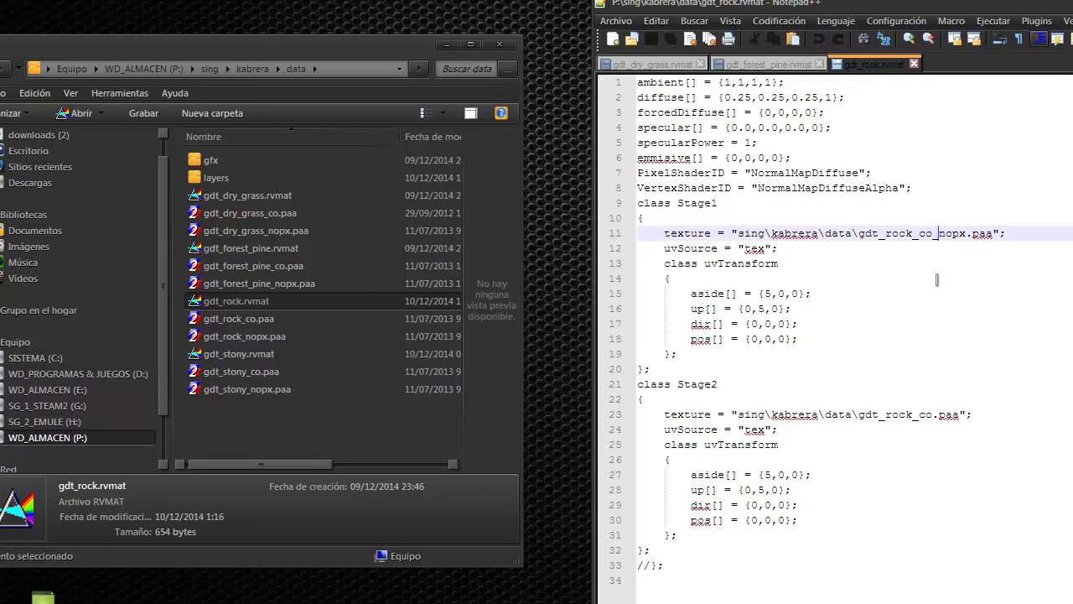
key(BackSpace)
key(BackSpace)
key(BackSpace)
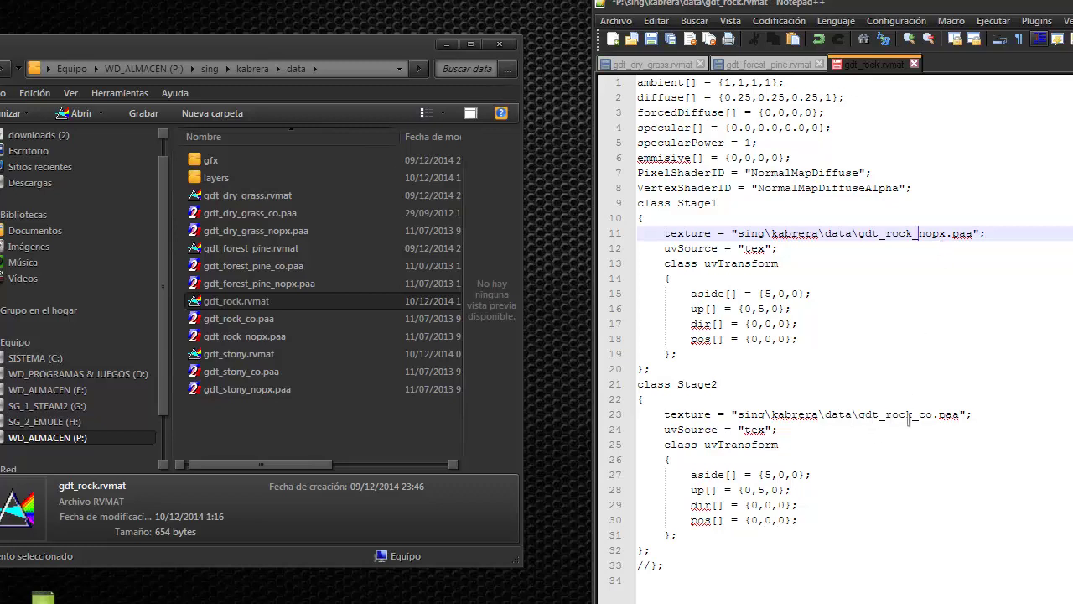
Compare the naming with the texture paths in gdt_forest_pine.rvmat, and save gdt_rock.rvmat.
click(777, 66)
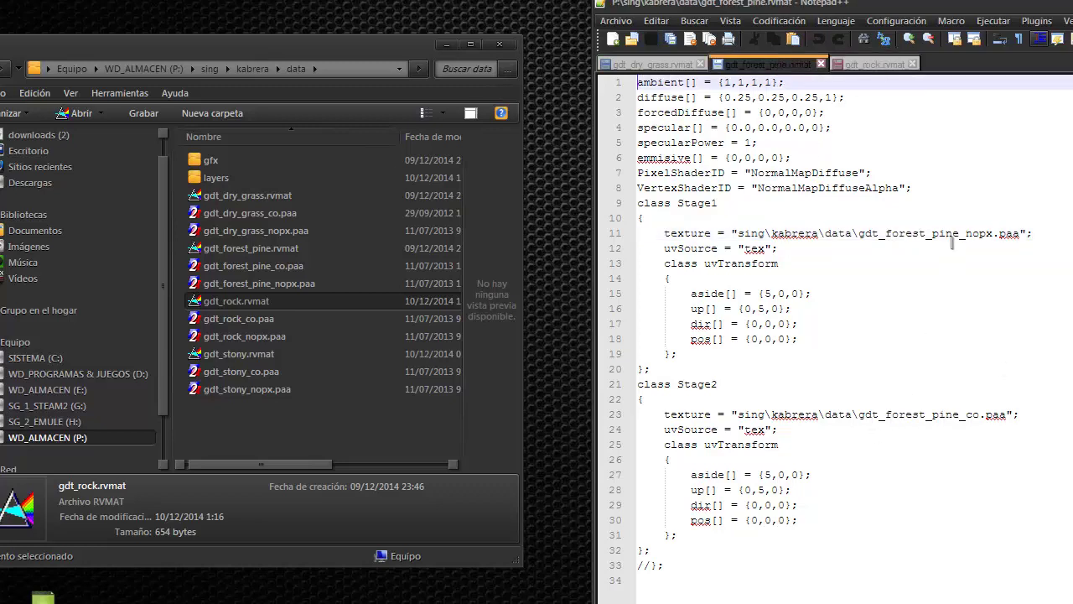
click(875, 64)
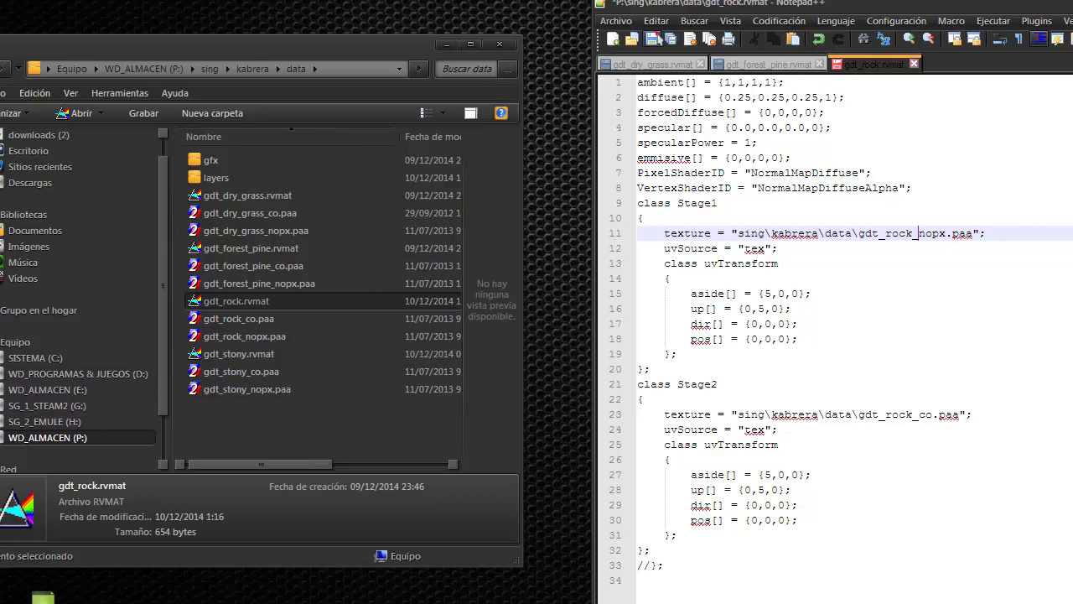
click(654, 39)
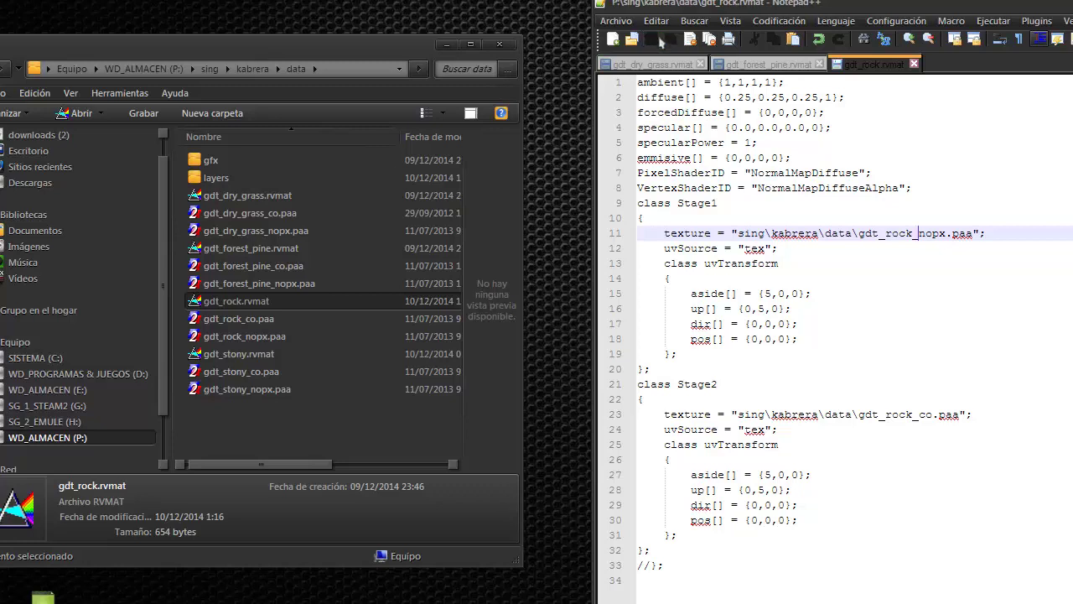
Open gdt_stony.rvmat in the text editor and change its Stage1 texture file name to gdt_stony_nopx.paa.
click(225, 357)
right_click(225, 357)
click(270, 383)
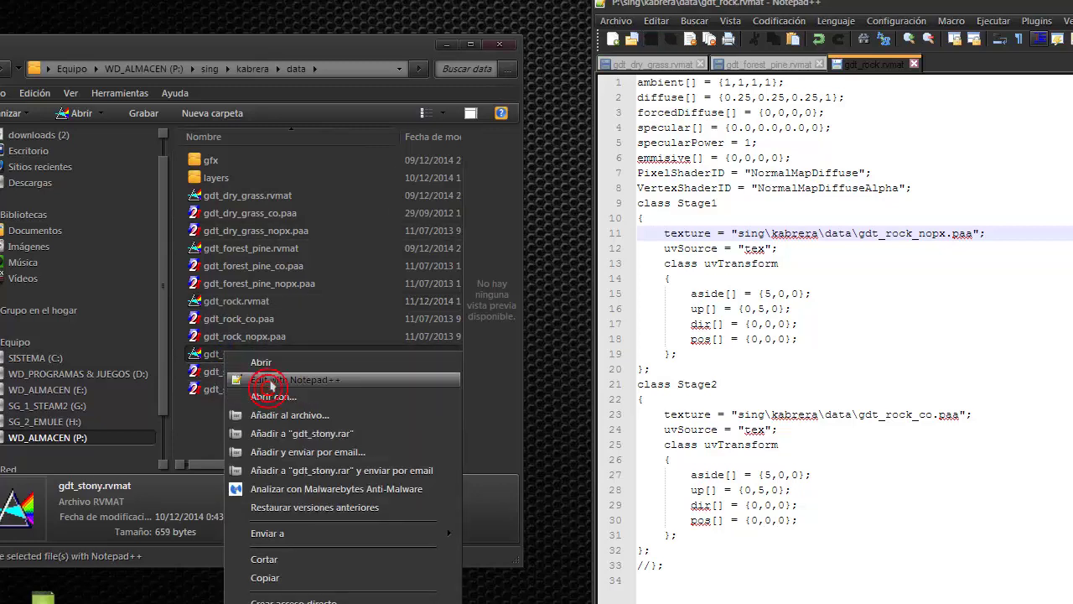
click(946, 234)
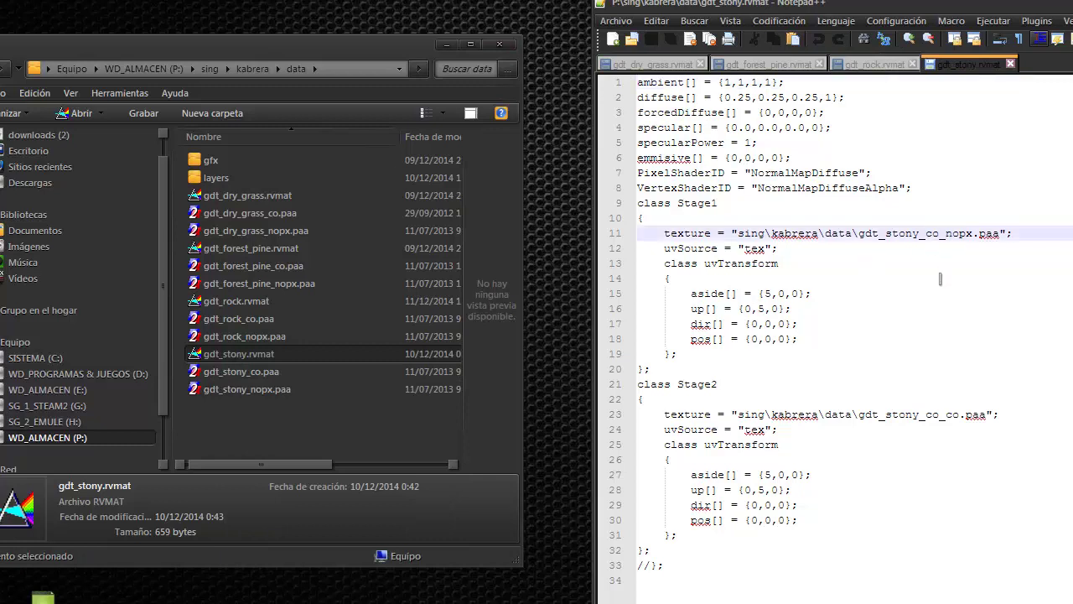
key(BackSpace)
key(BackSpace)
key(BackSpace)
key(BackSpace)
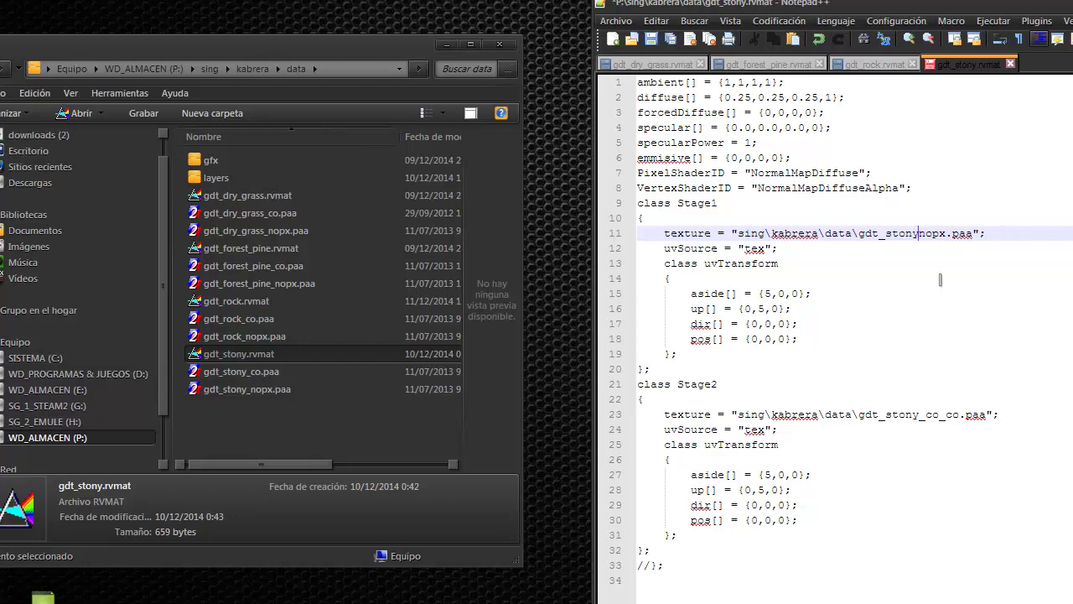
text(_)
click(975, 317)
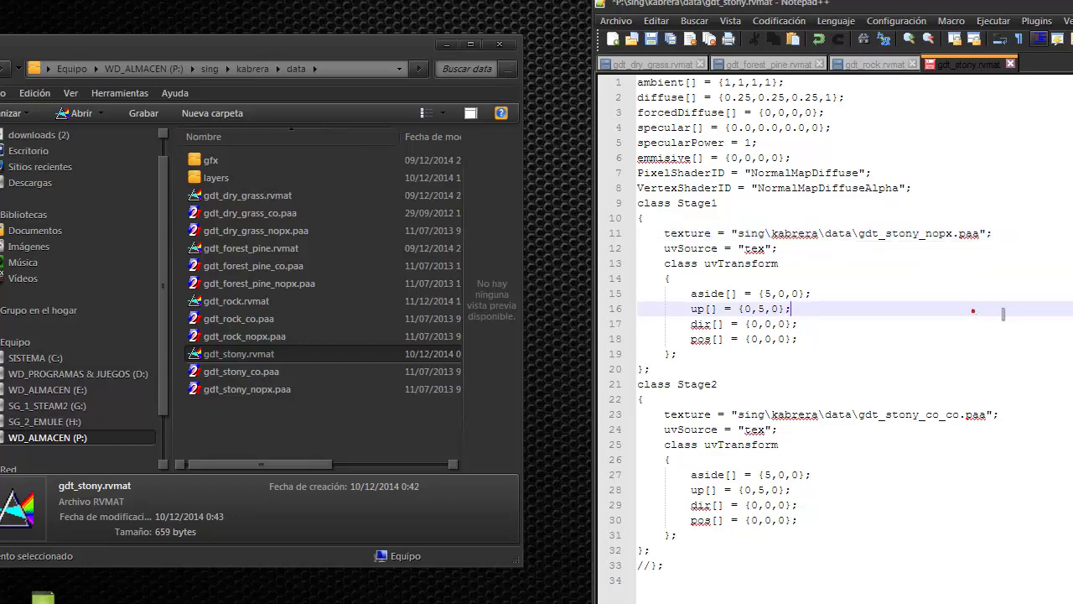
Change the Stage2 texture file name in gdt_stony.rvmat to gdt_stony_co.paa.
click(945, 414)
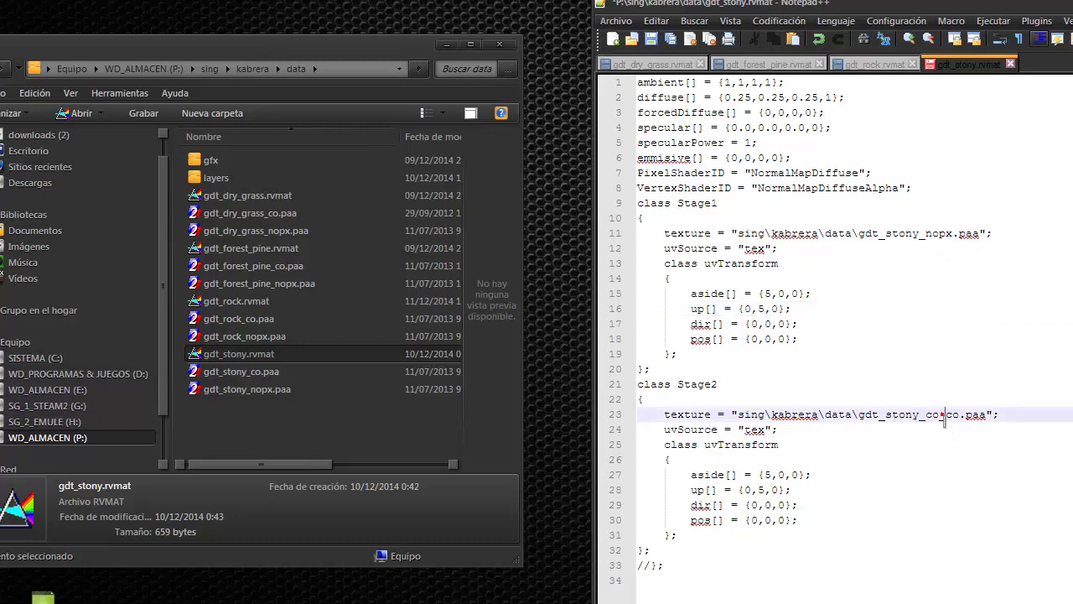
key(BackSpace)
key(BackSpace)
key(BackSpace)
Check the paths against the gdt_stony_co.paa and gdt_stony_nopx.paa files in the data folder, and save gdt_stony.rvmat.
click(242, 374)
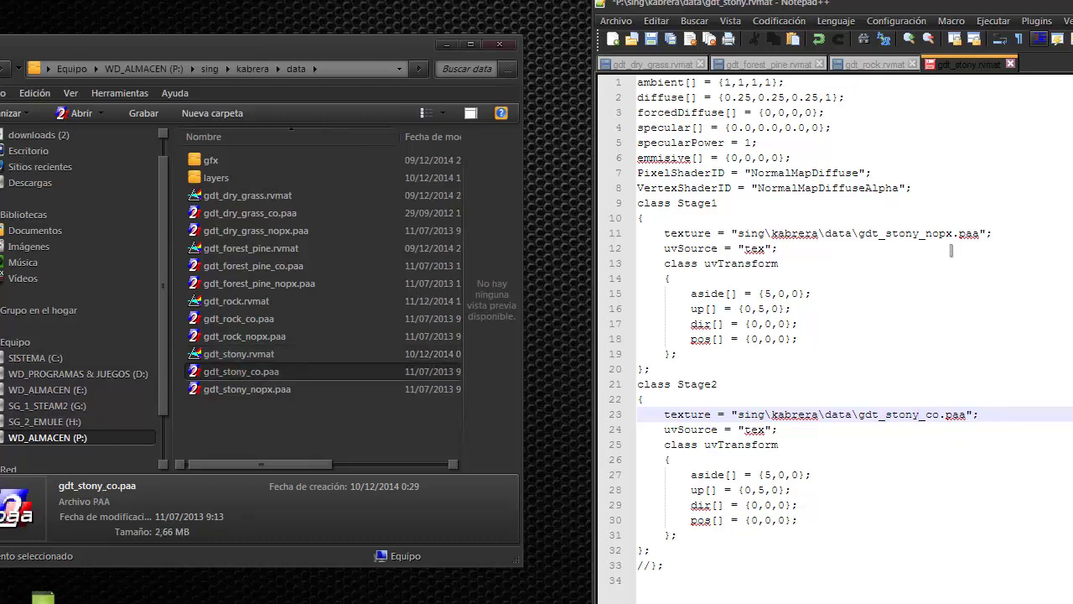
click(243, 390)
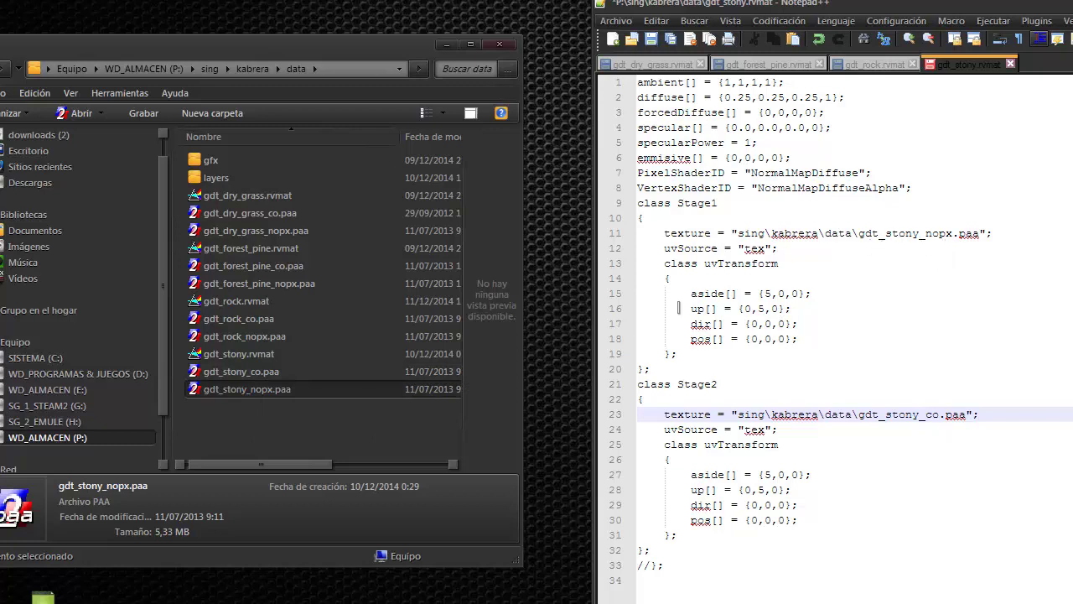
click(261, 371)
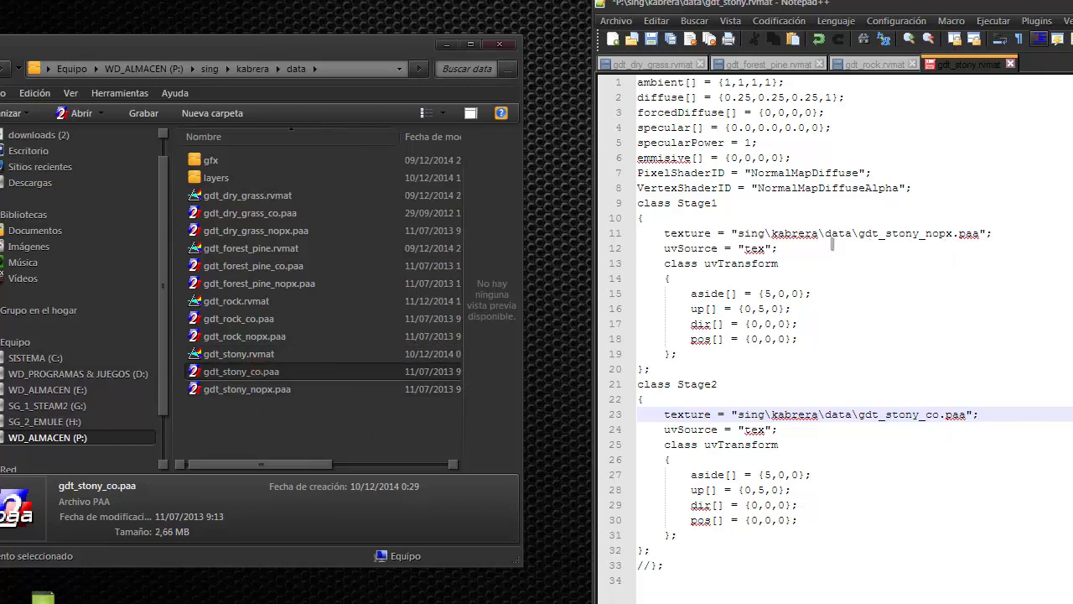
click(660, 39)
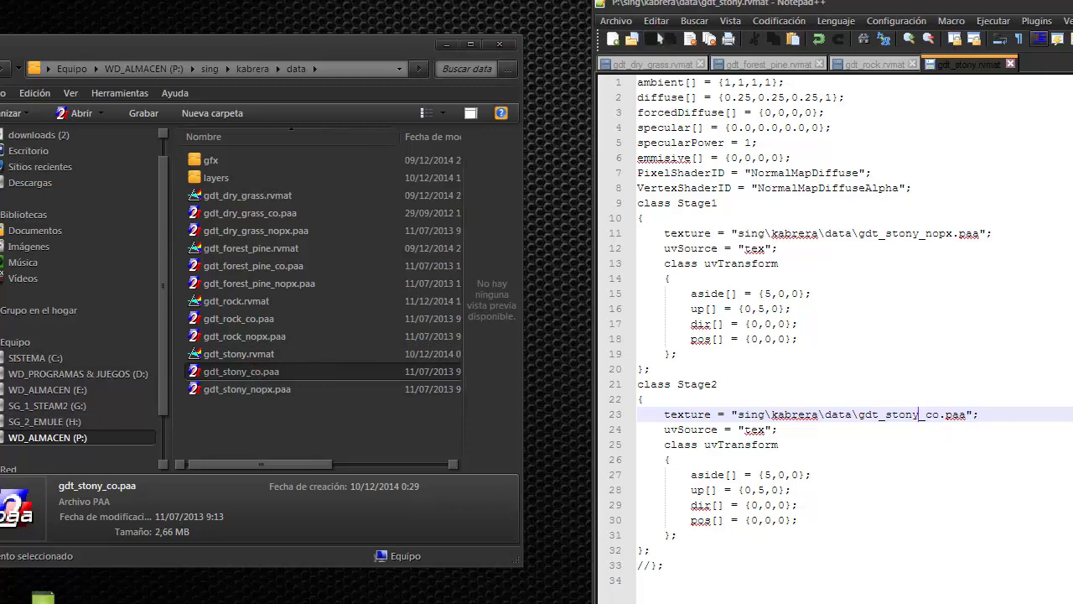
Review the texture paths in the dry grass, forest pine, rock and stony rvmat files and locate the four files in the data folder.
click(651, 65)
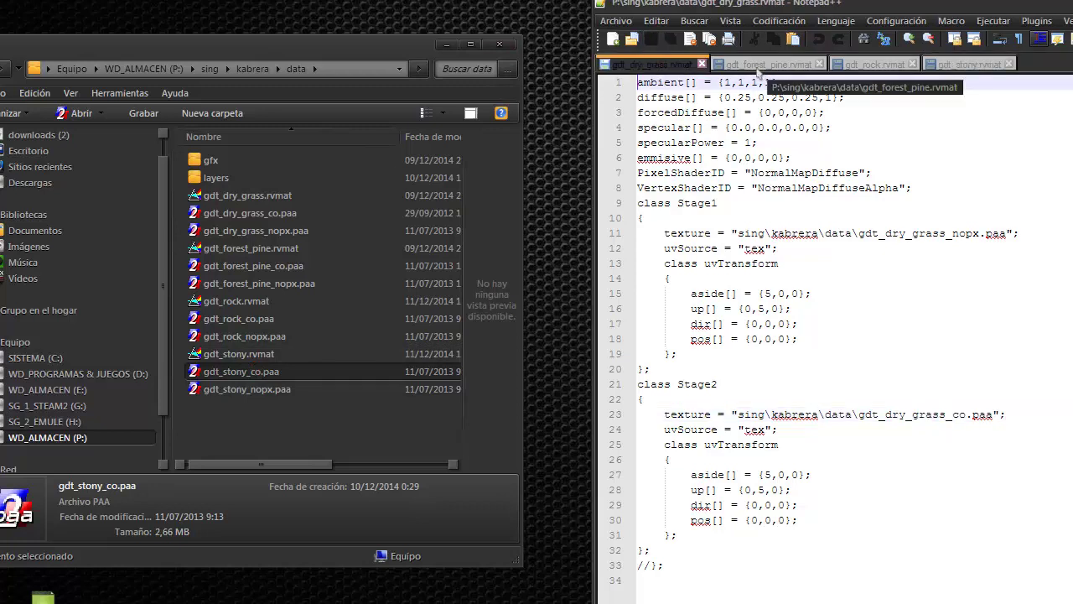
click(758, 66)
click(872, 67)
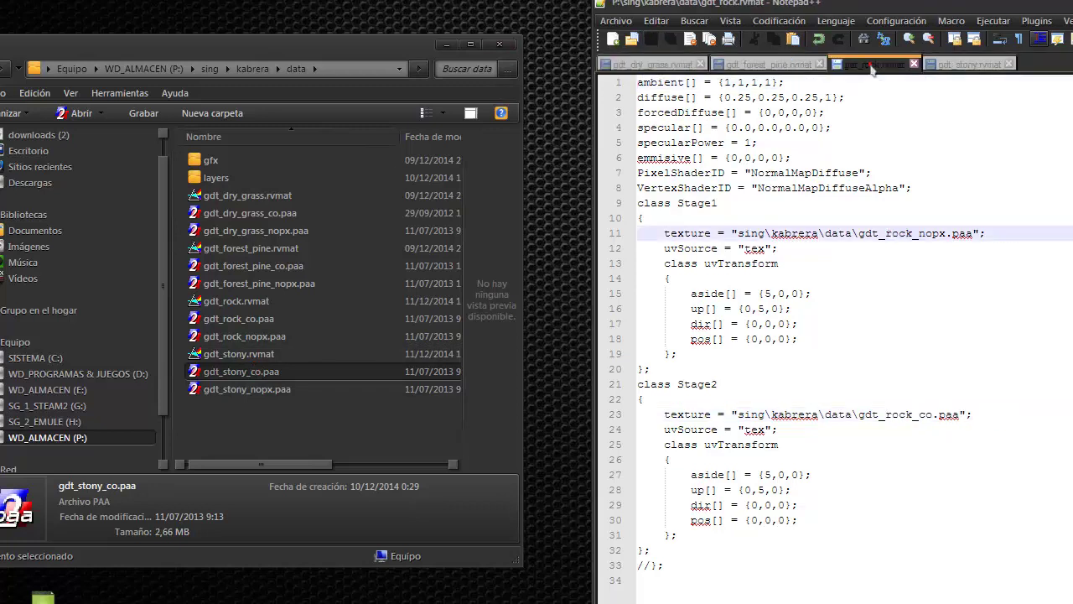
click(949, 66)
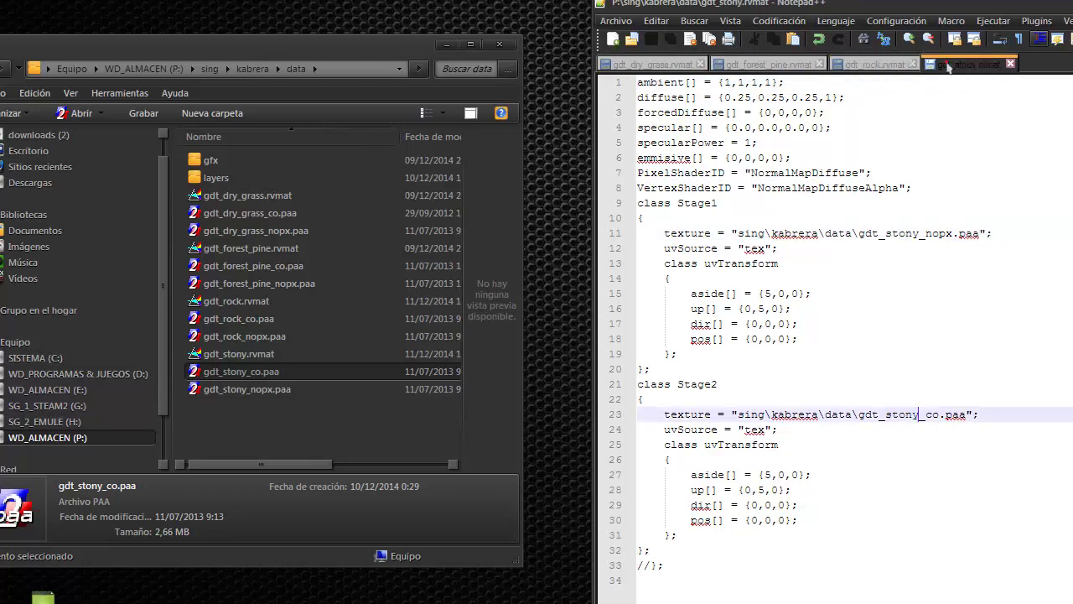
click(857, 67)
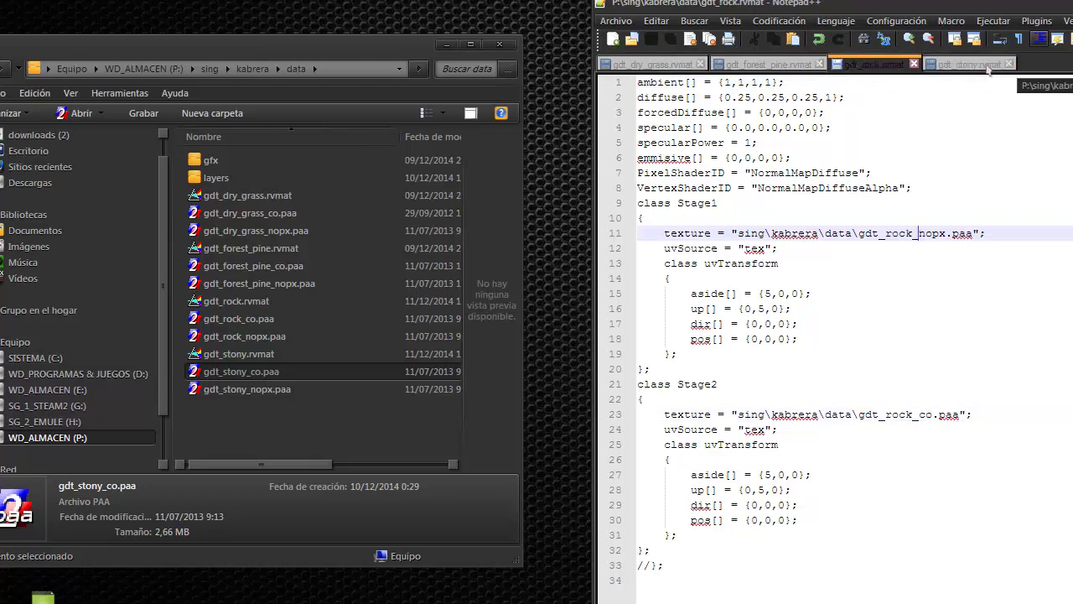
click(960, 68)
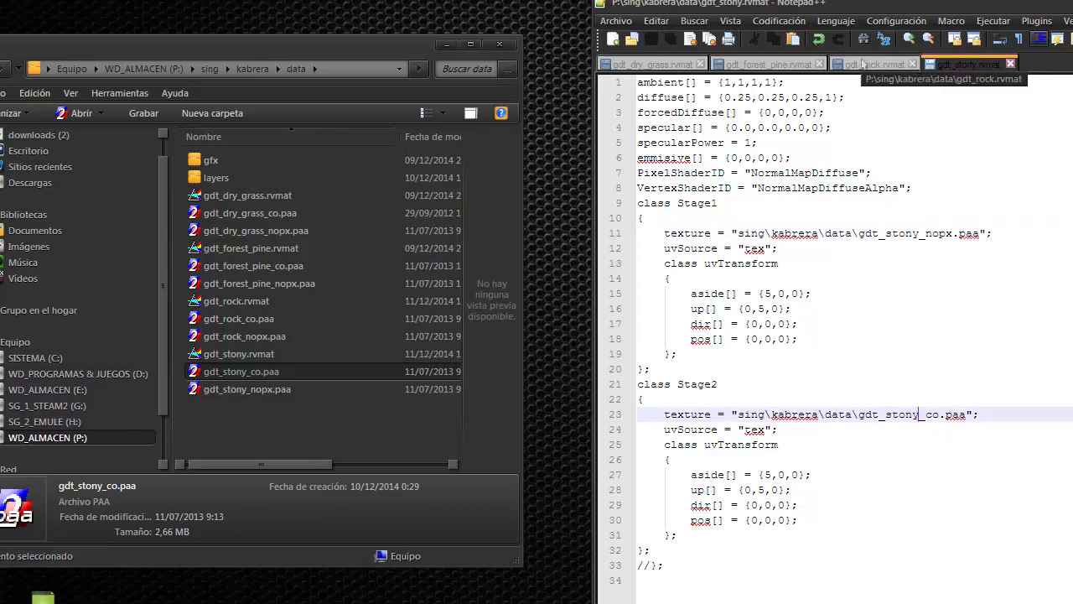
click(859, 65)
click(779, 64)
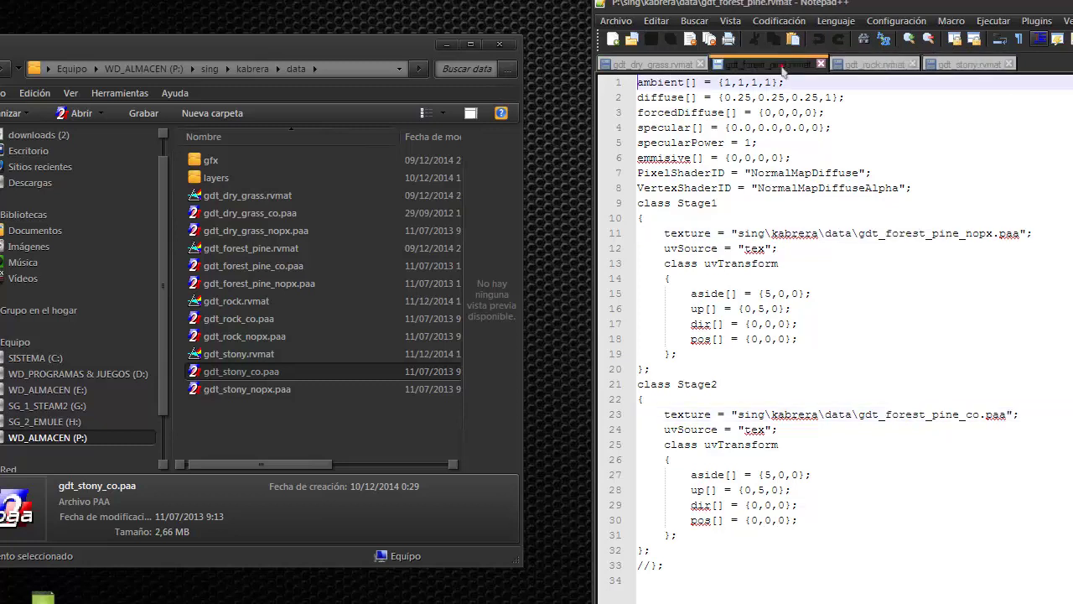
click(654, 64)
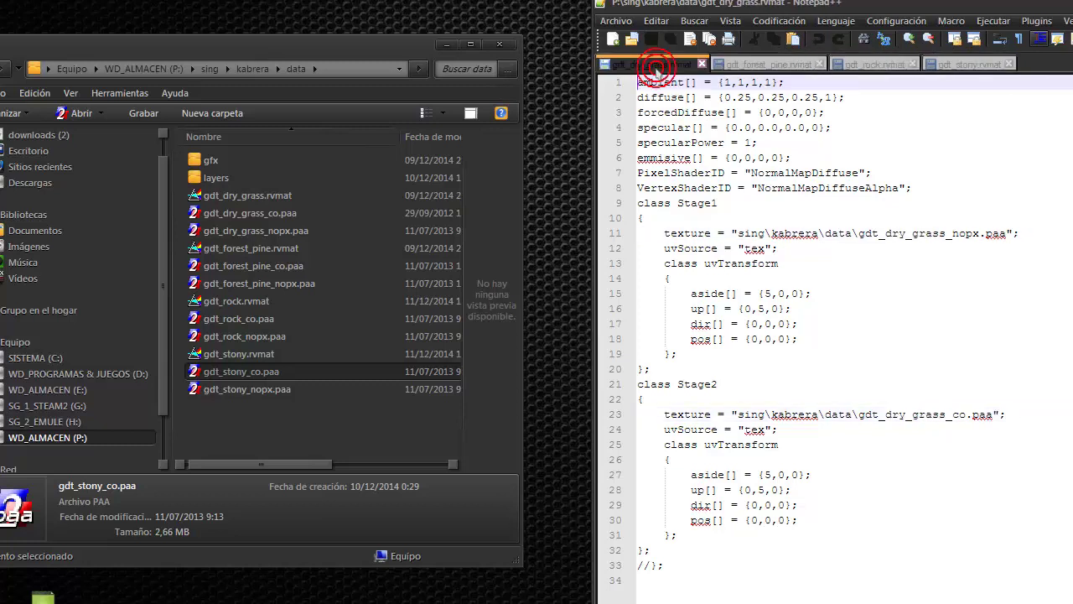
click(243, 353)
click(239, 301)
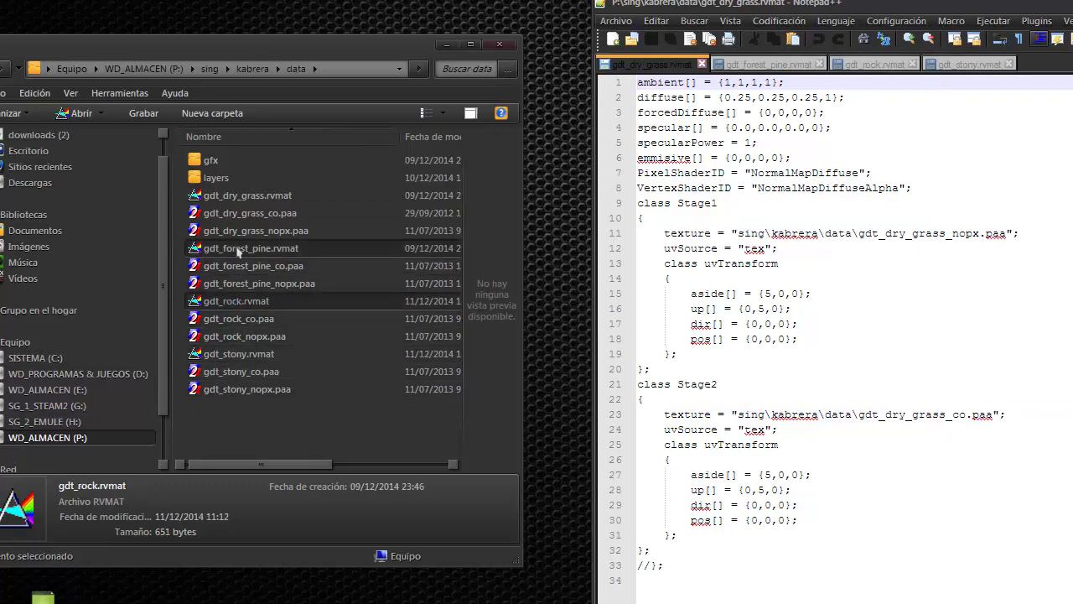
click(239, 248)
click(237, 196)
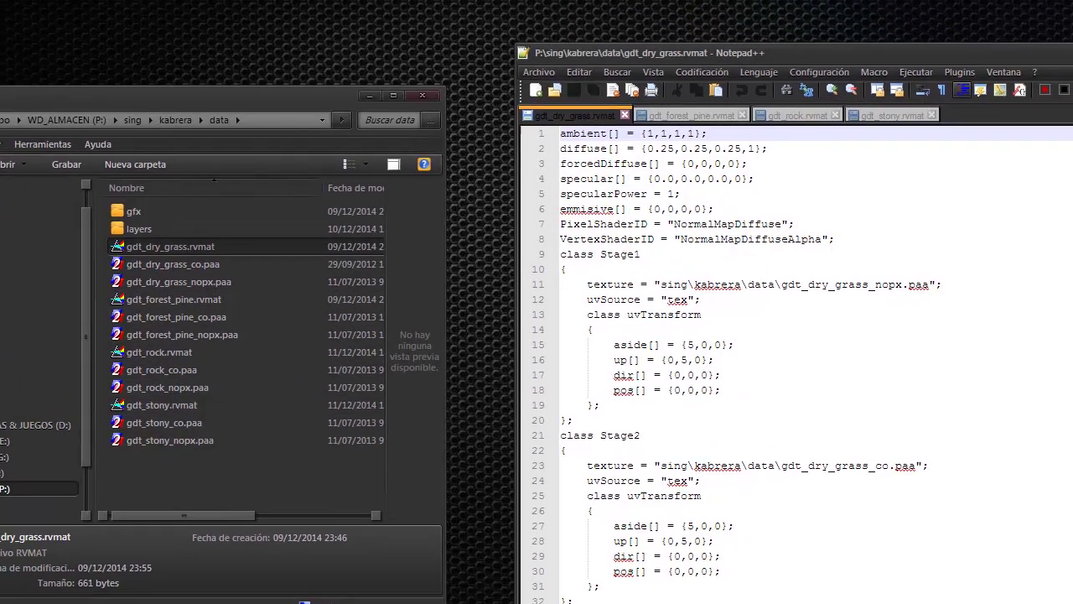
Close the text editor and the data folder, launch Terrain Builder and reduce it to a smaller window.
key(alt+F4)
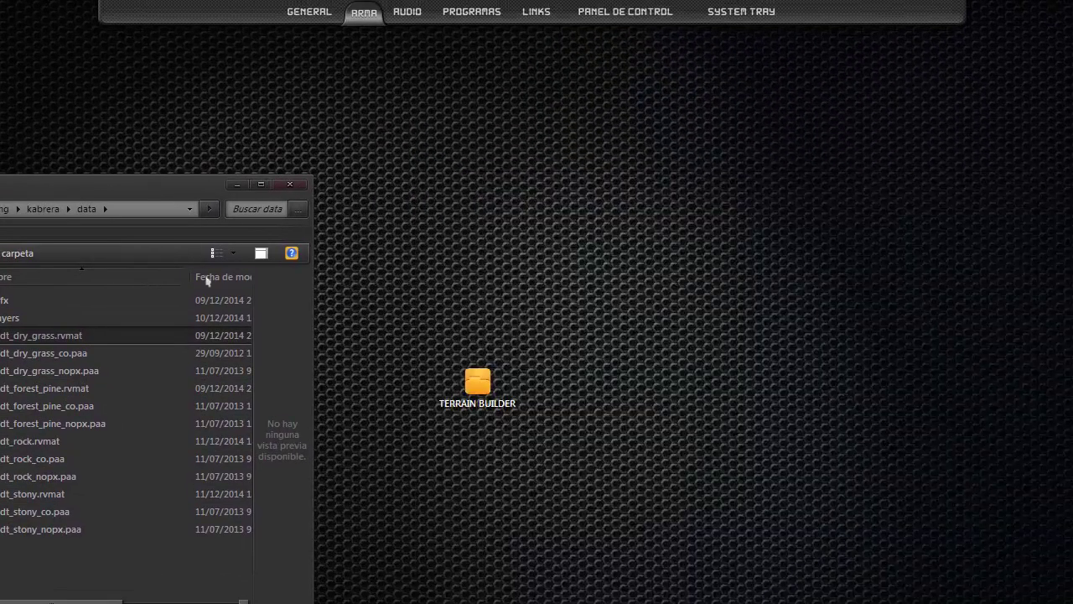
click(290, 184)
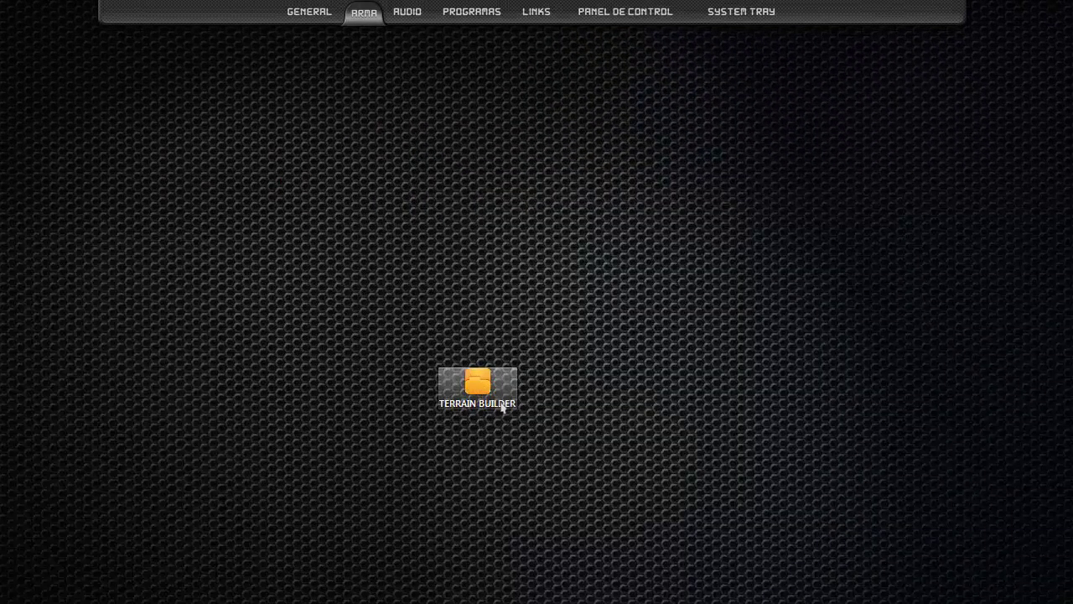
mouse_move(381, 6)
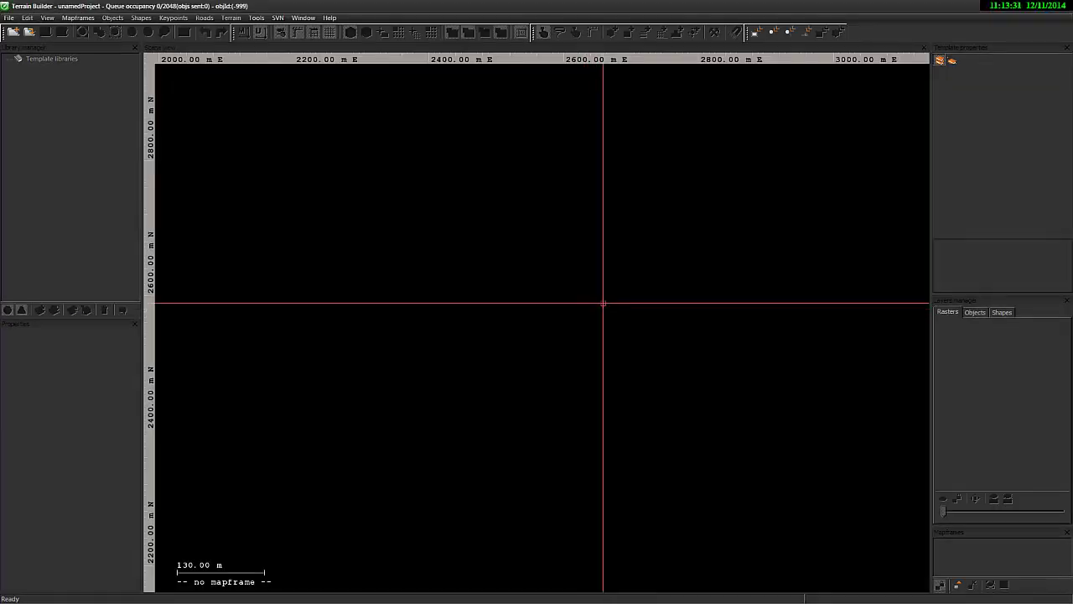
double_click(579, 5)
drag(488, 37, 664, 52)
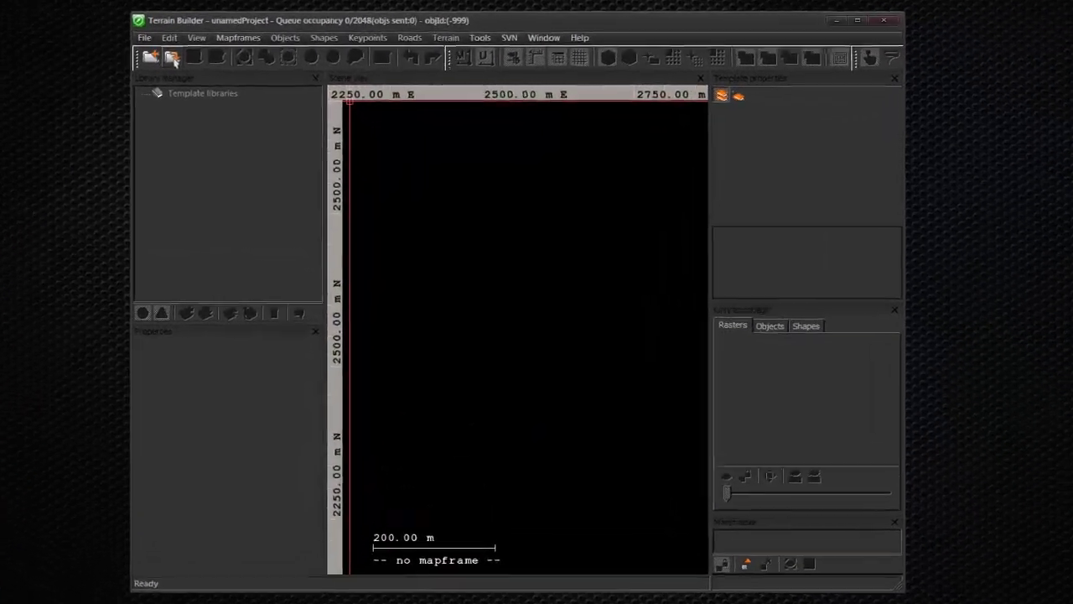
Open the kabrera.tv4p project from the kabrera\source\TerrainBuilder folder.
click(172, 57)
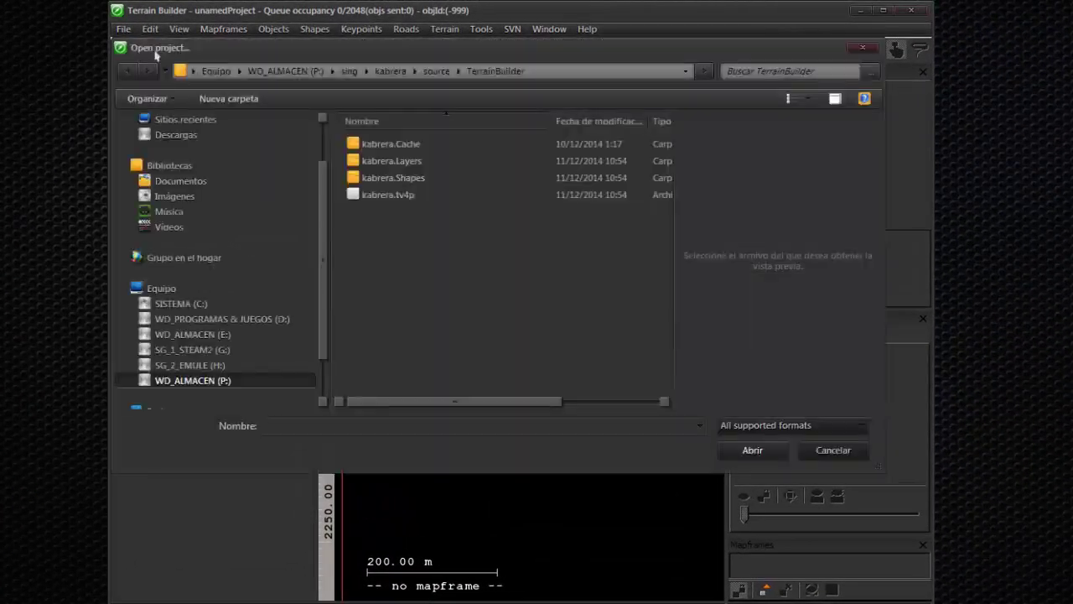
double_click(369, 195)
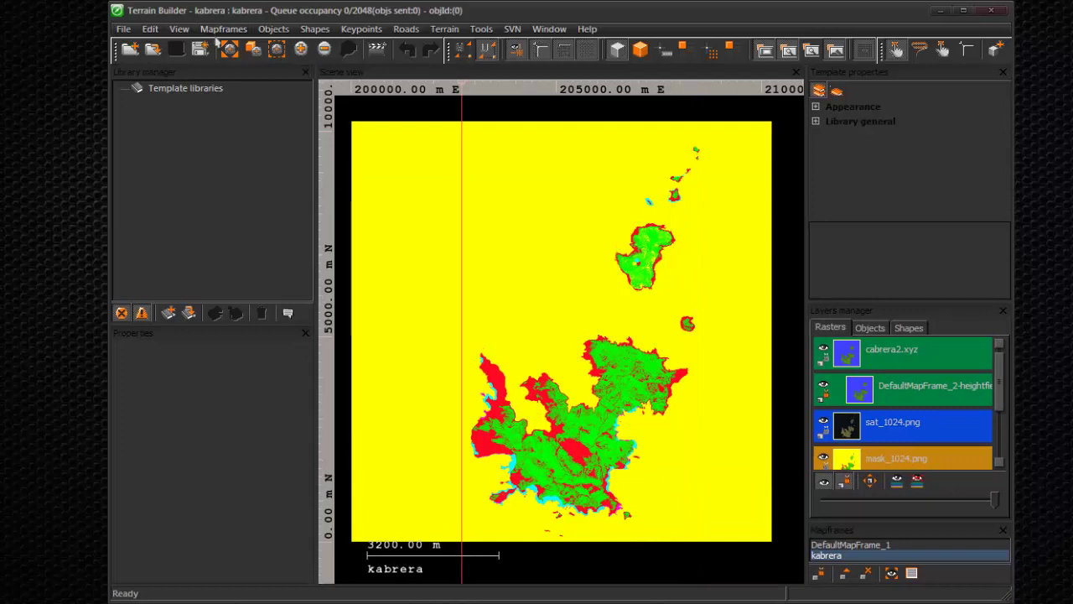
click(913, 392)
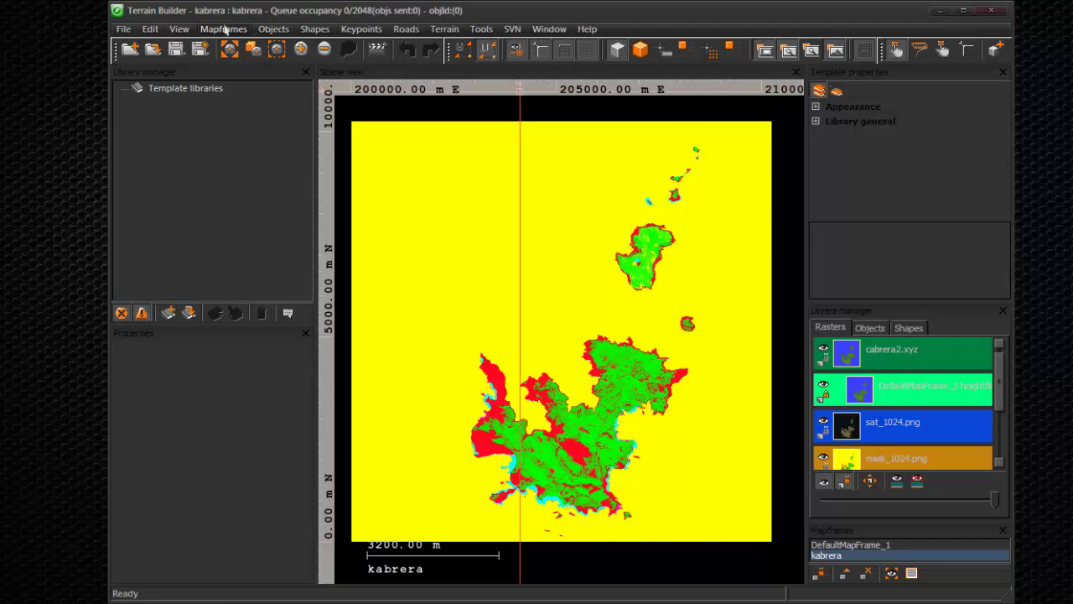
Check the kabrera mapframe's name, output root folder and location in its properties, and leave them without changes.
right_click(818, 555)
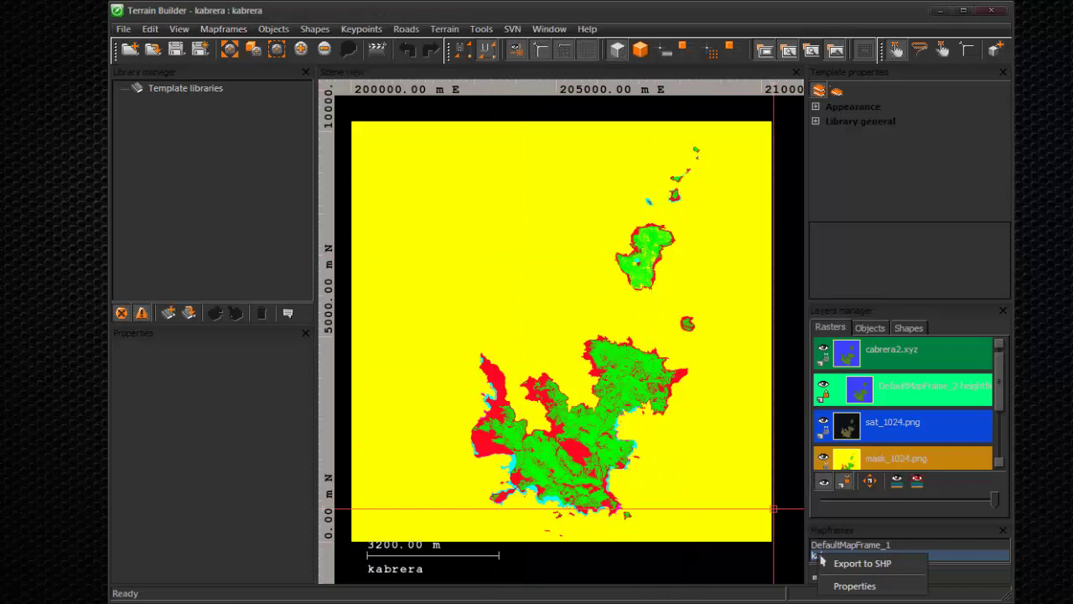
click(819, 556)
right_click(815, 555)
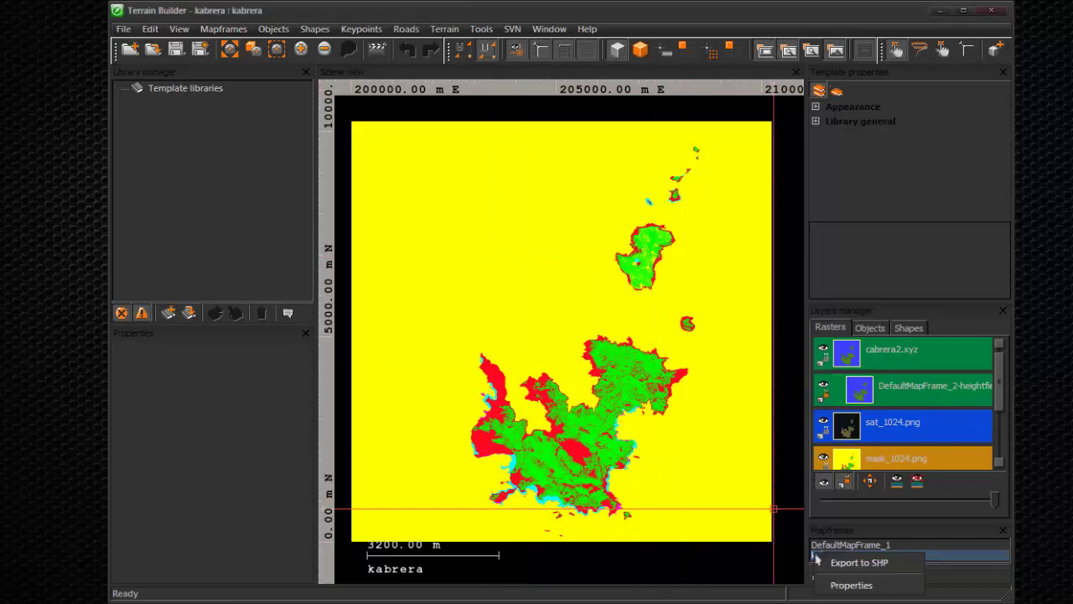
click(850, 585)
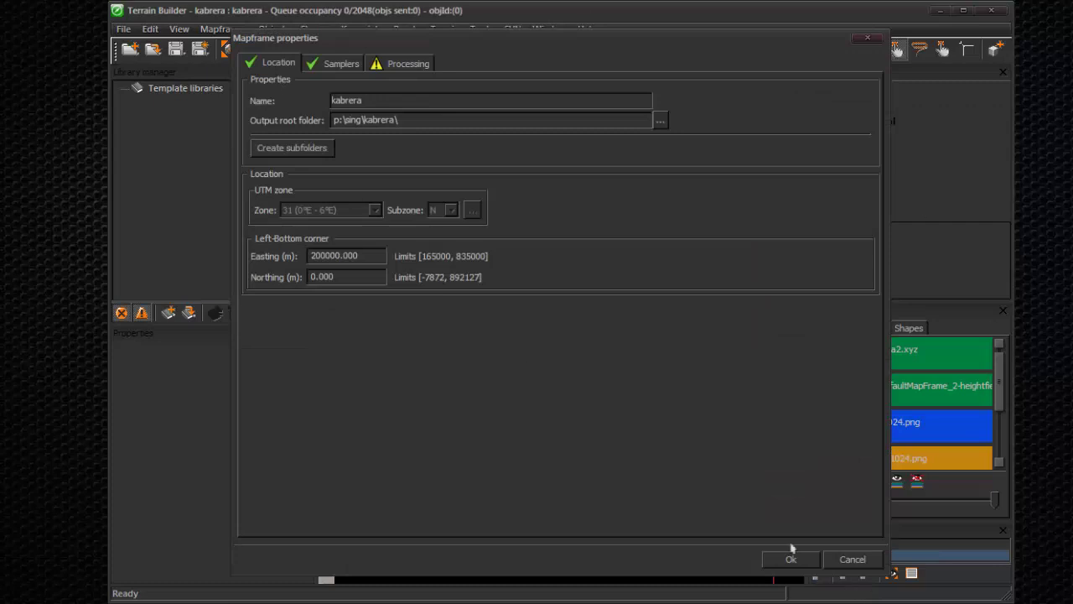
click(845, 560)
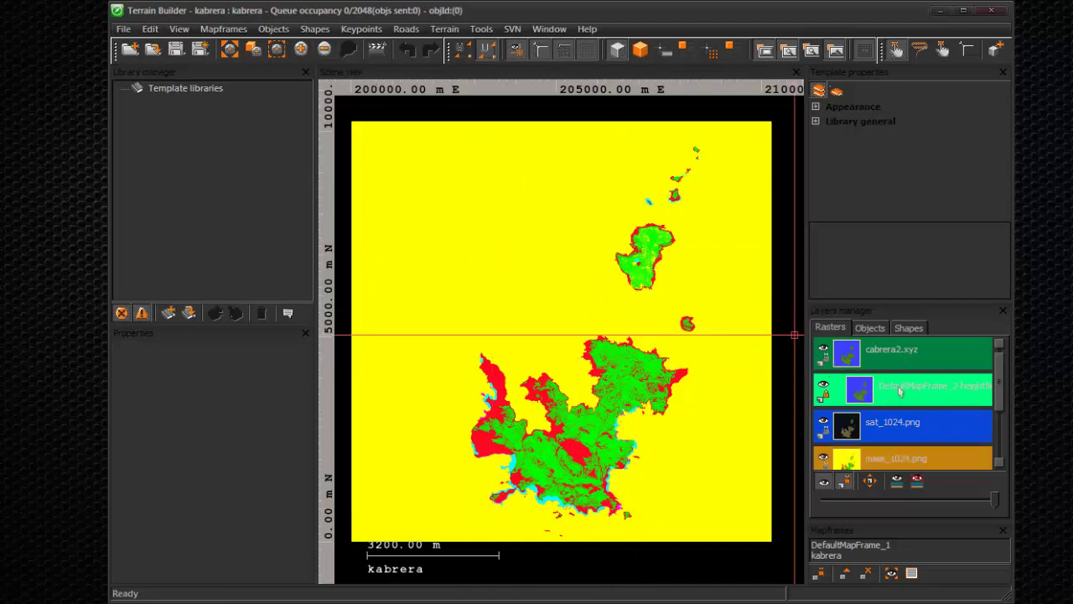
Launch the Buldozer 3D preview of the kabrera terrain and move its window higher so the whole view fits on screen.
click(375, 51)
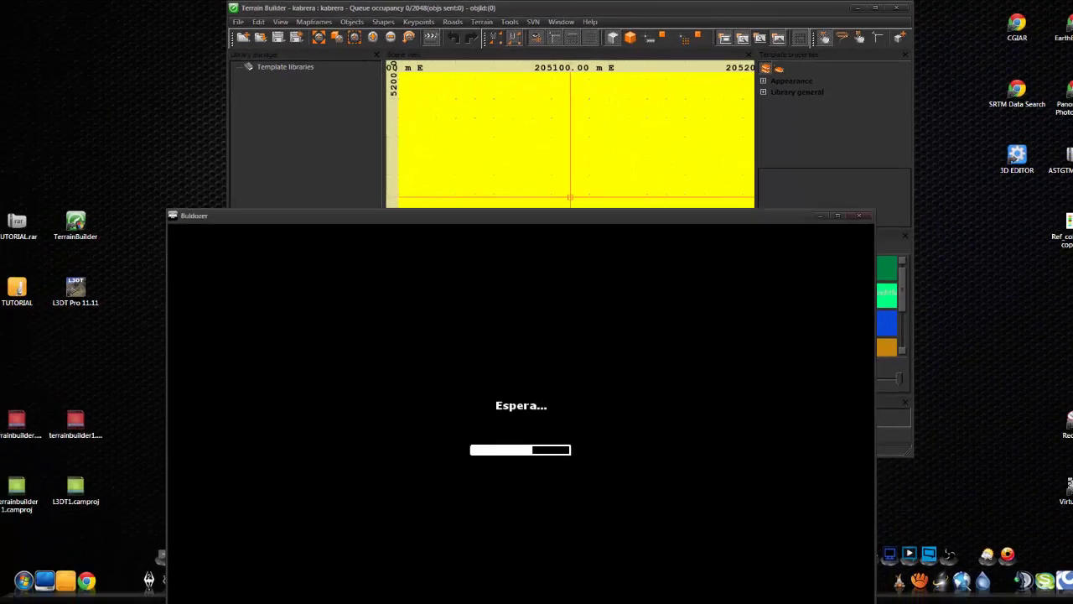
key(alt+Tab)
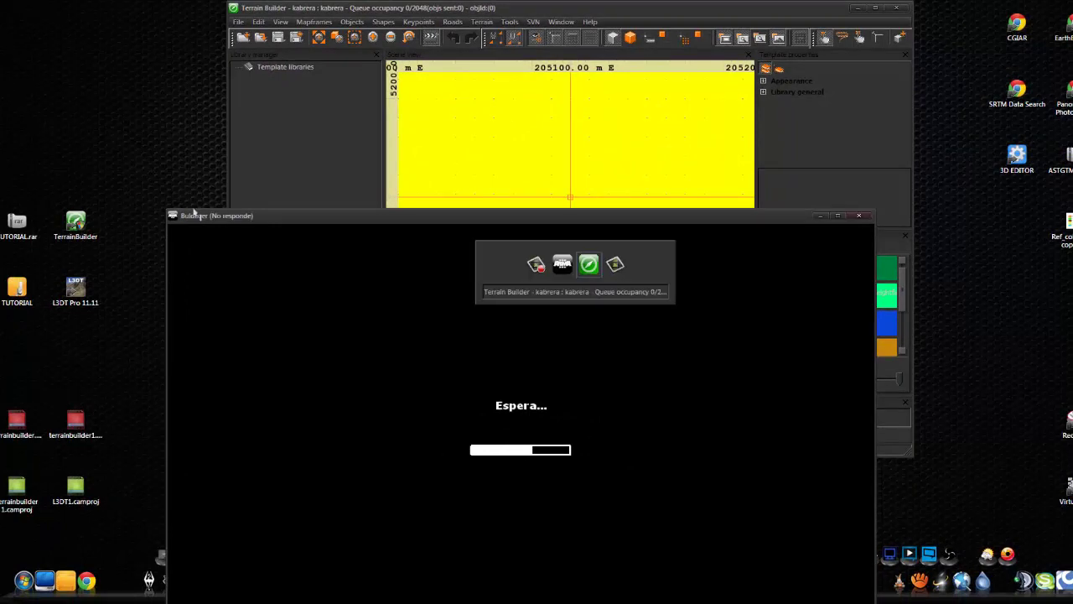
drag(192, 216, 186, 132)
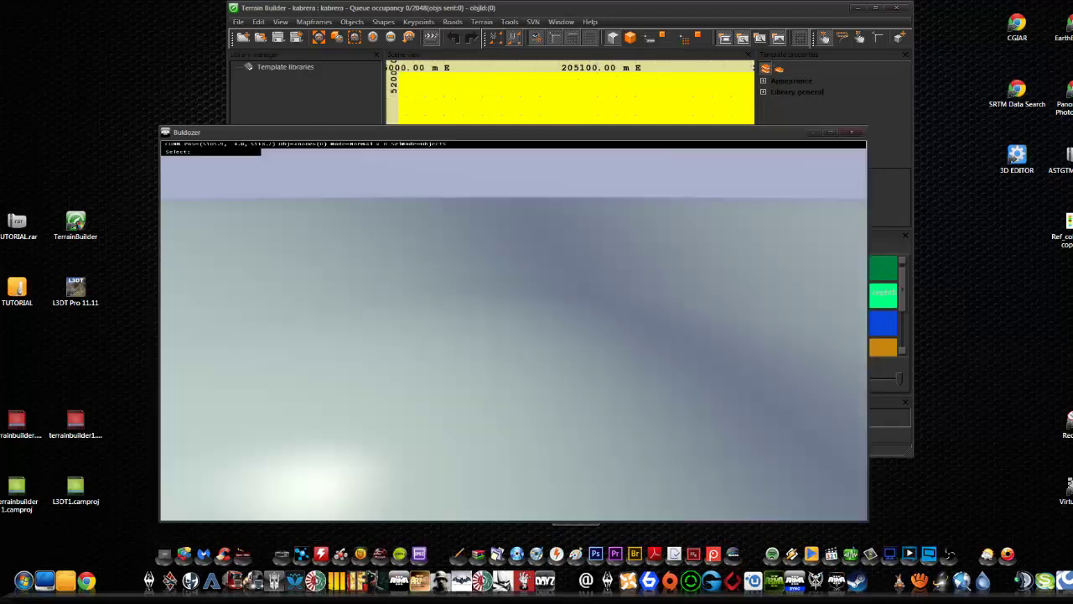
Fly the Buldozer camera across the sea towards the island's coast and examine the shoreline at different heights and tilts.
key(Left)
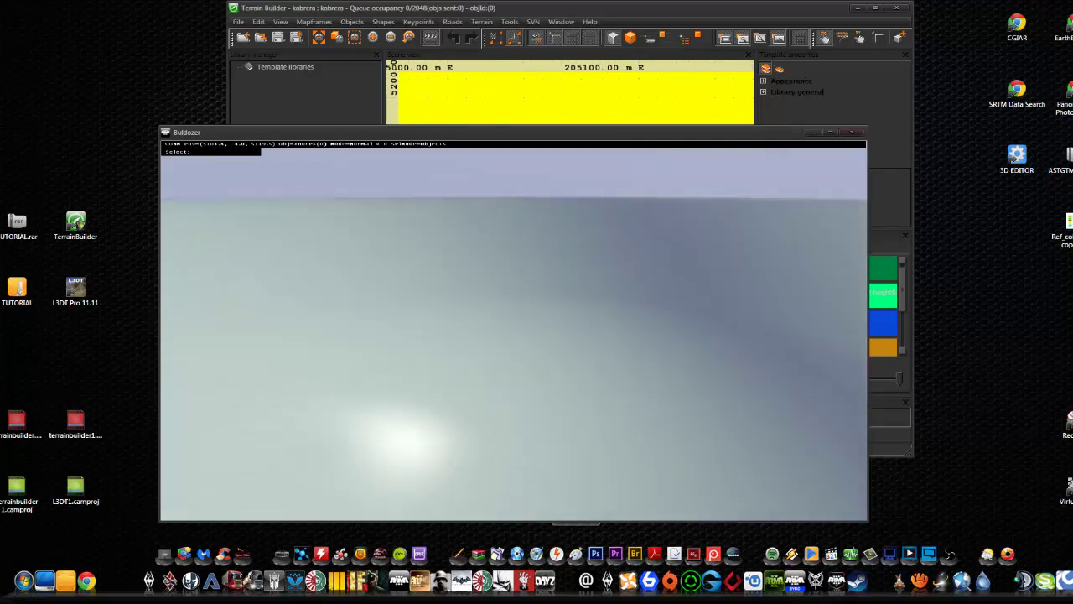
key(Left)
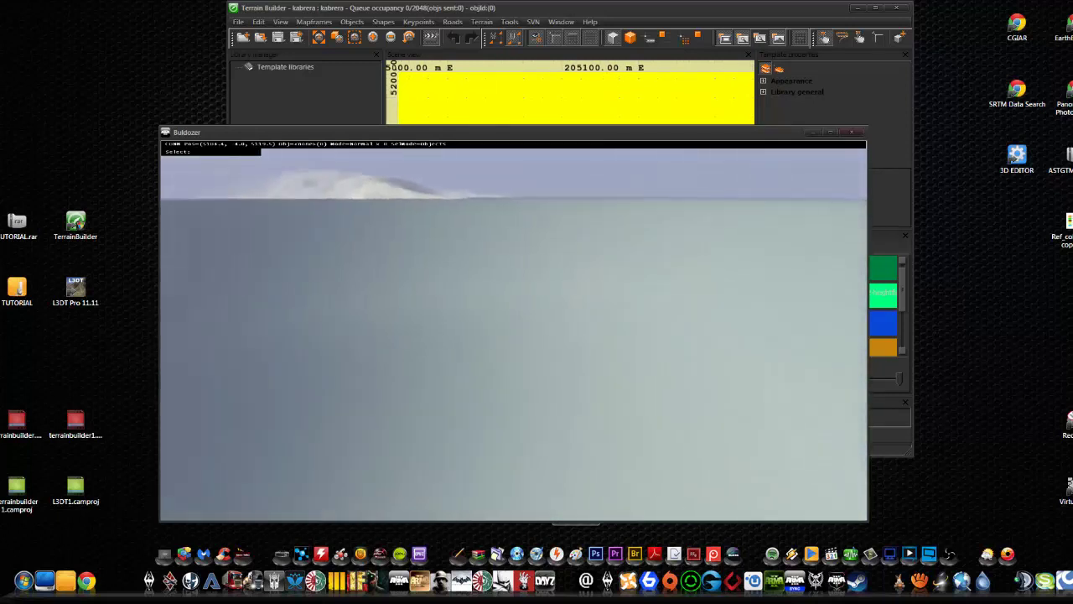
key(Up)
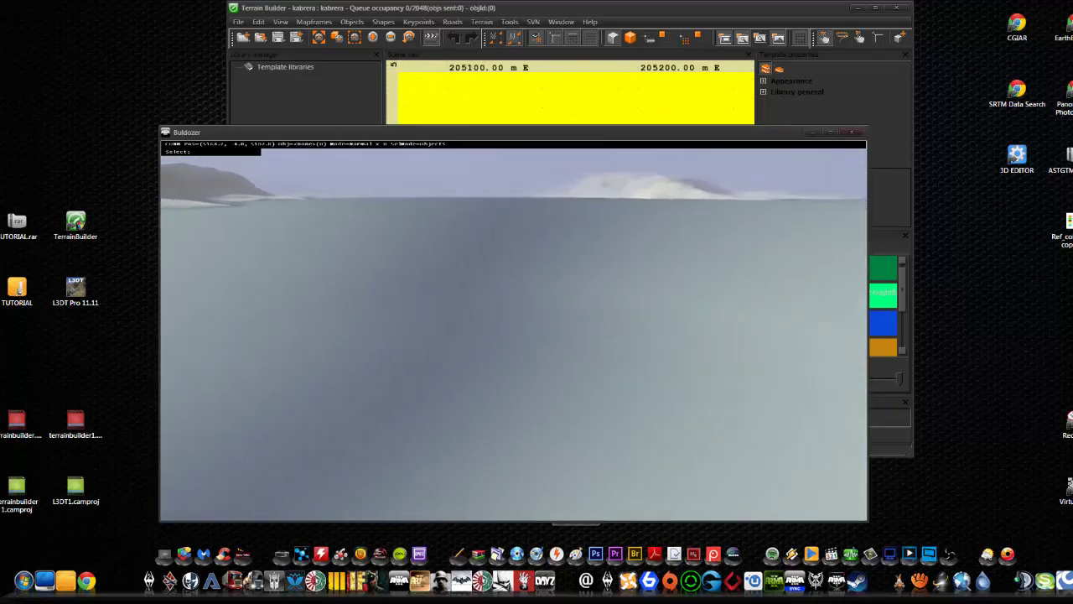
key(Up)
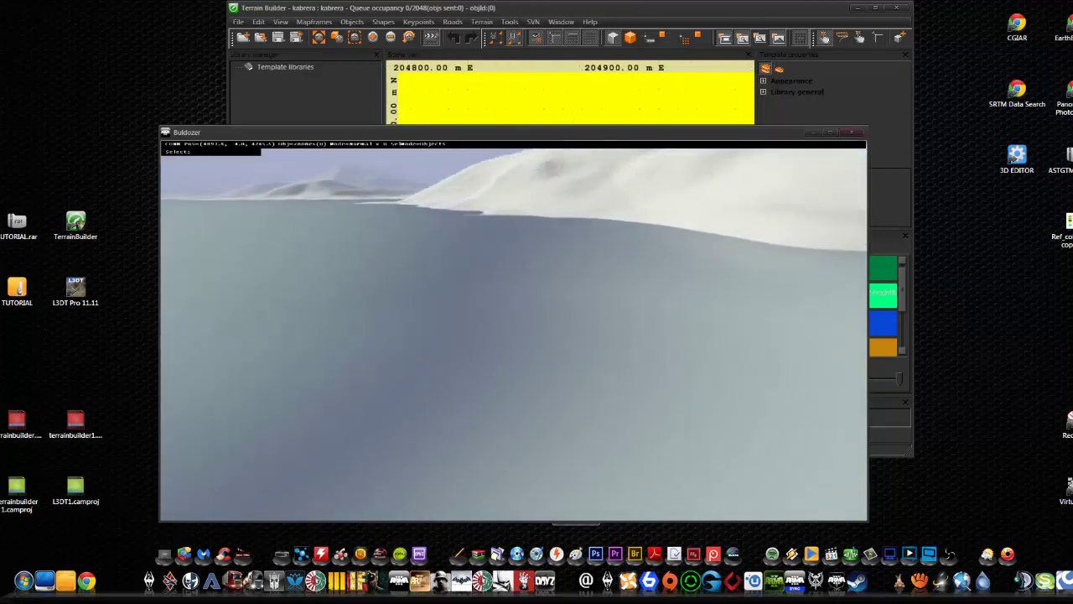
key(Up)
key(Up)
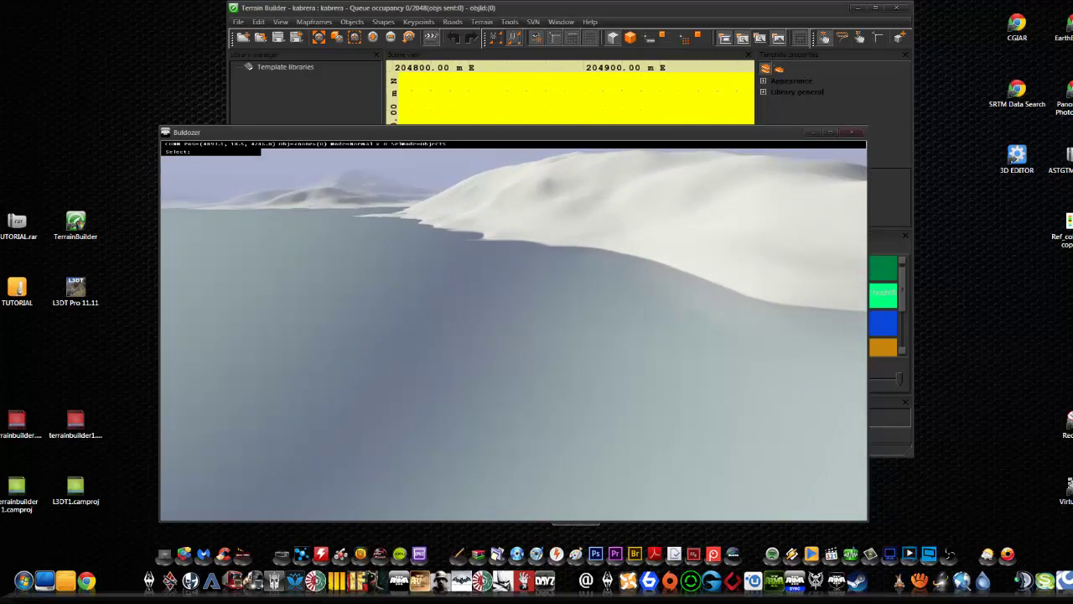
key(Up)
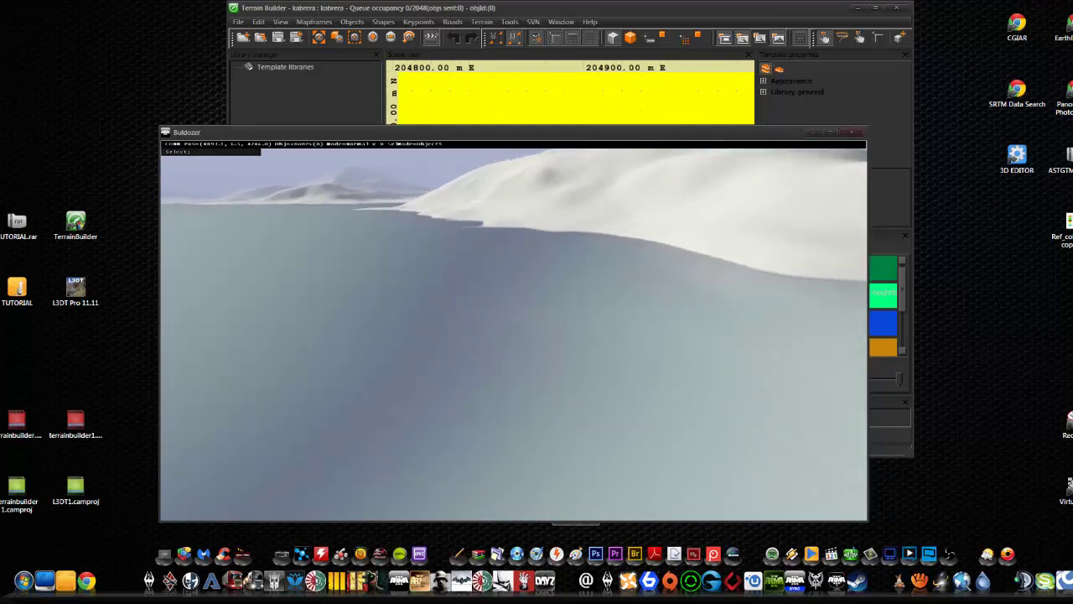
key(Up)
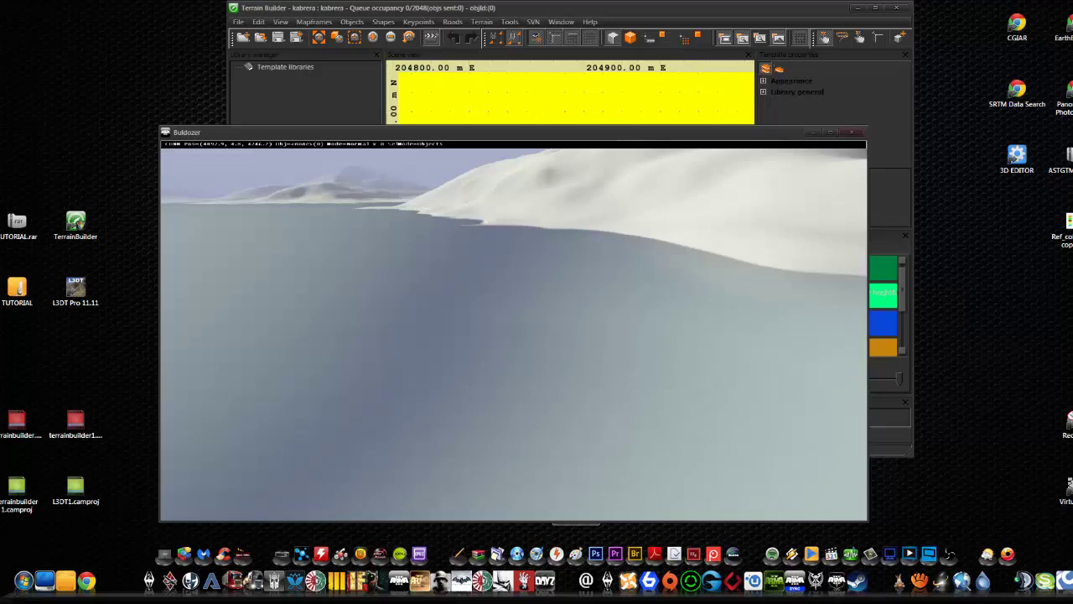
key(Up)
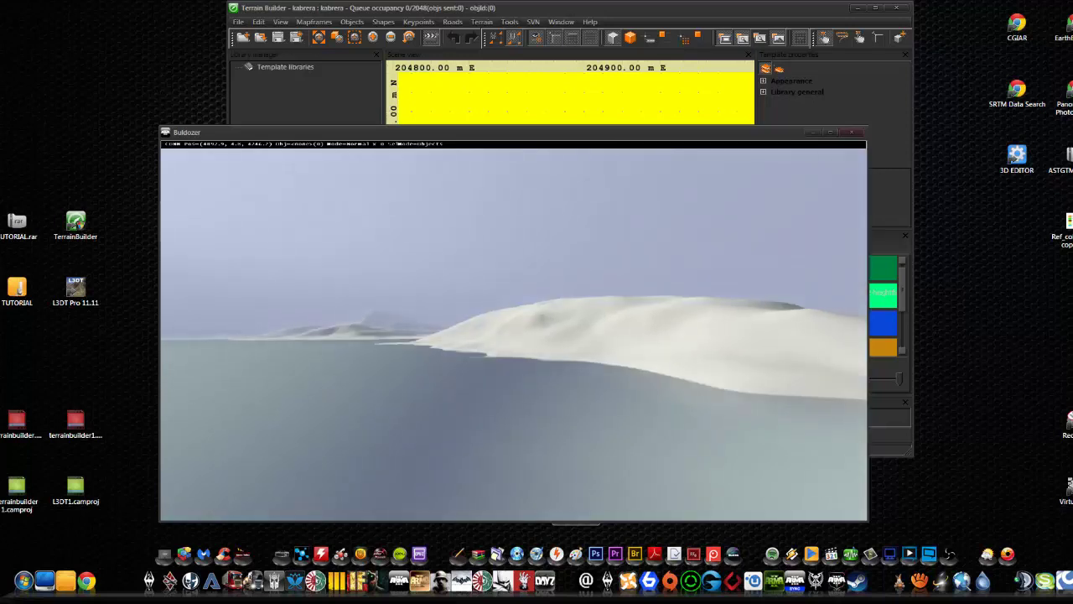
key(Up)
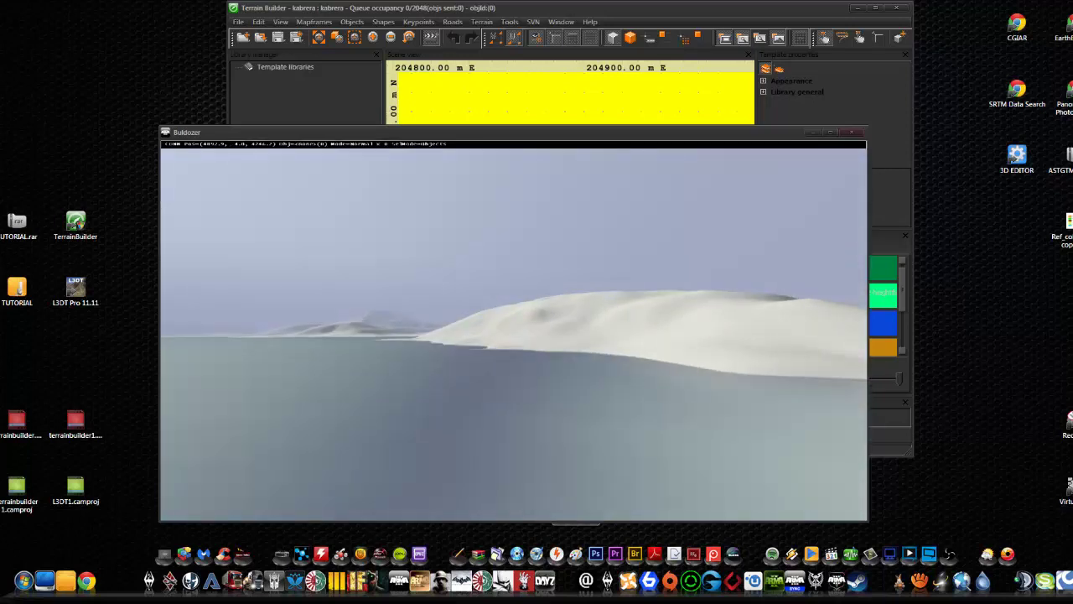
key(Up)
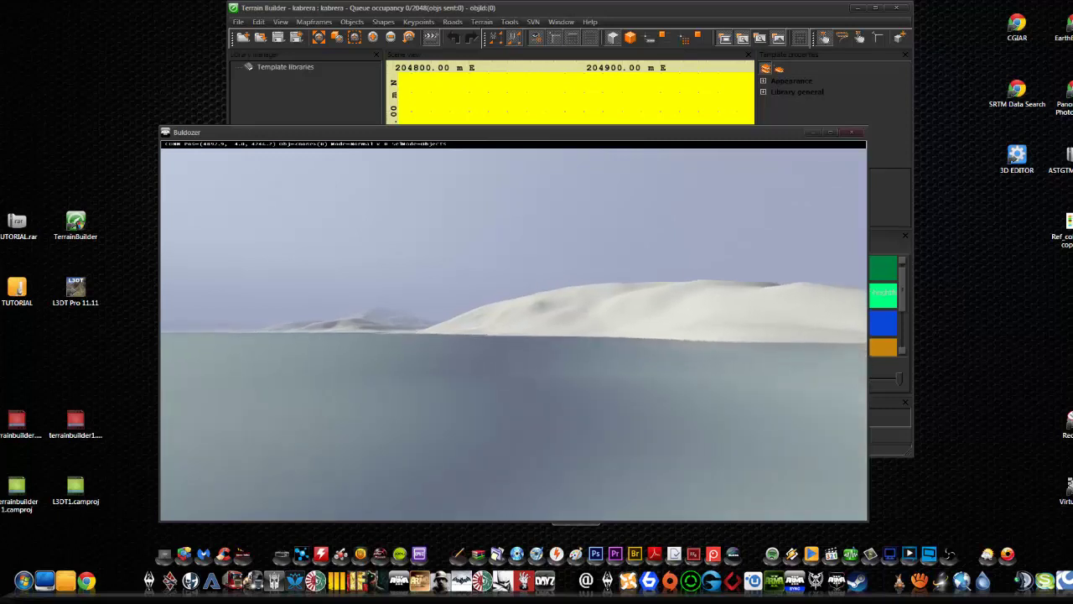
key(Down)
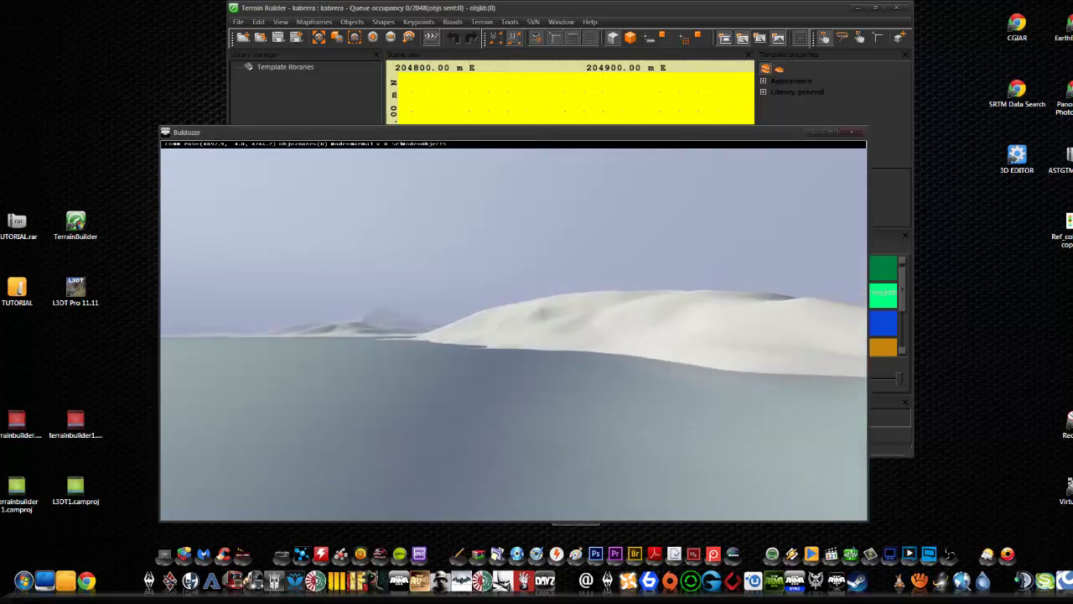
Turn the Buldozer camera around from the water to inspect the surrounding coasts and sea surface.
key(Left)
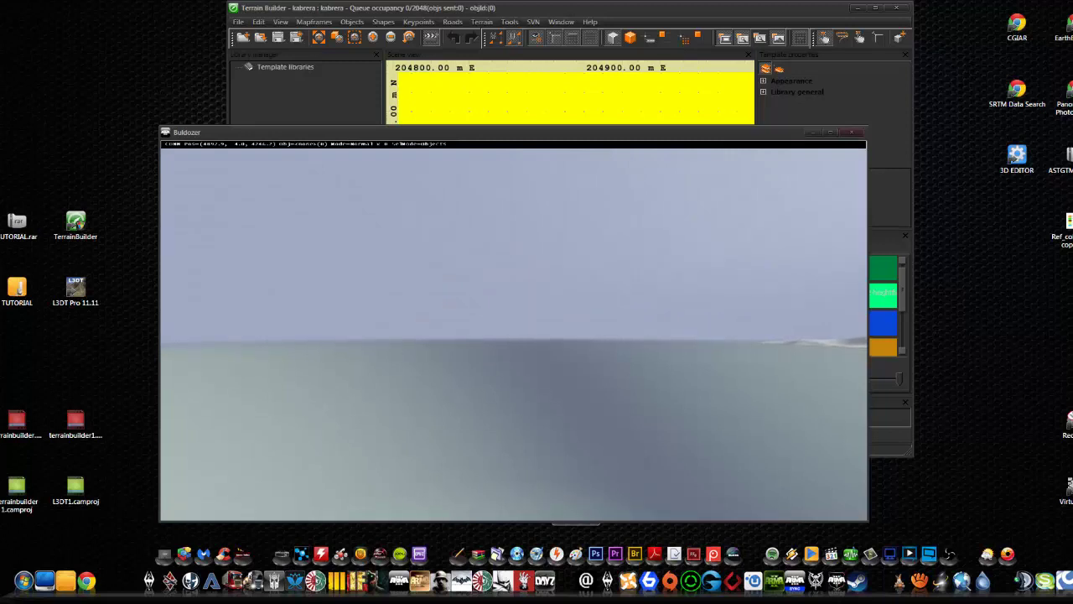
key(Left)
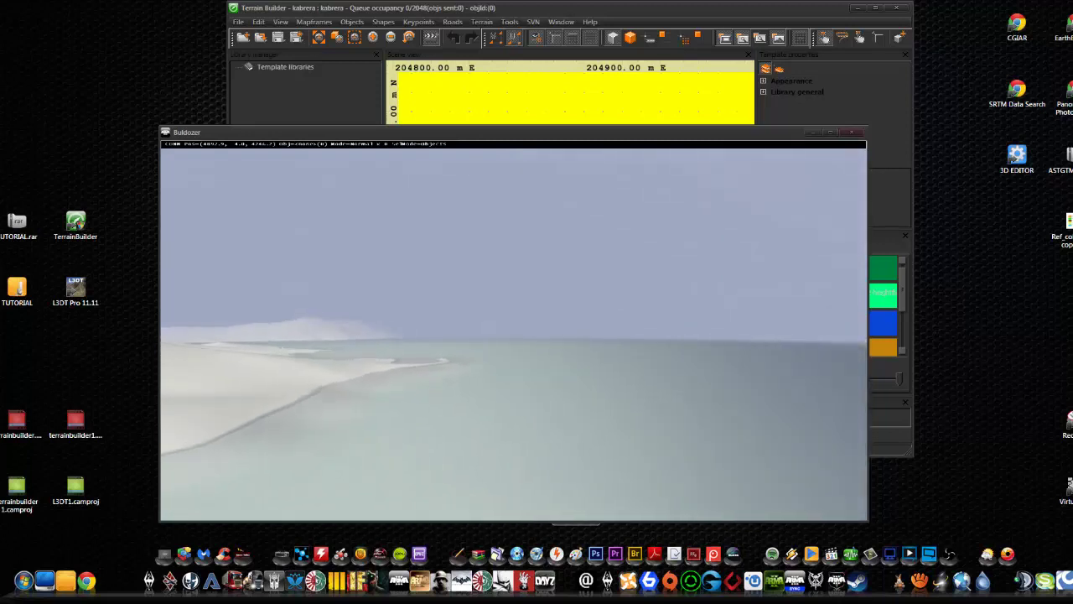
key(Right)
key(Right)
key(Right)
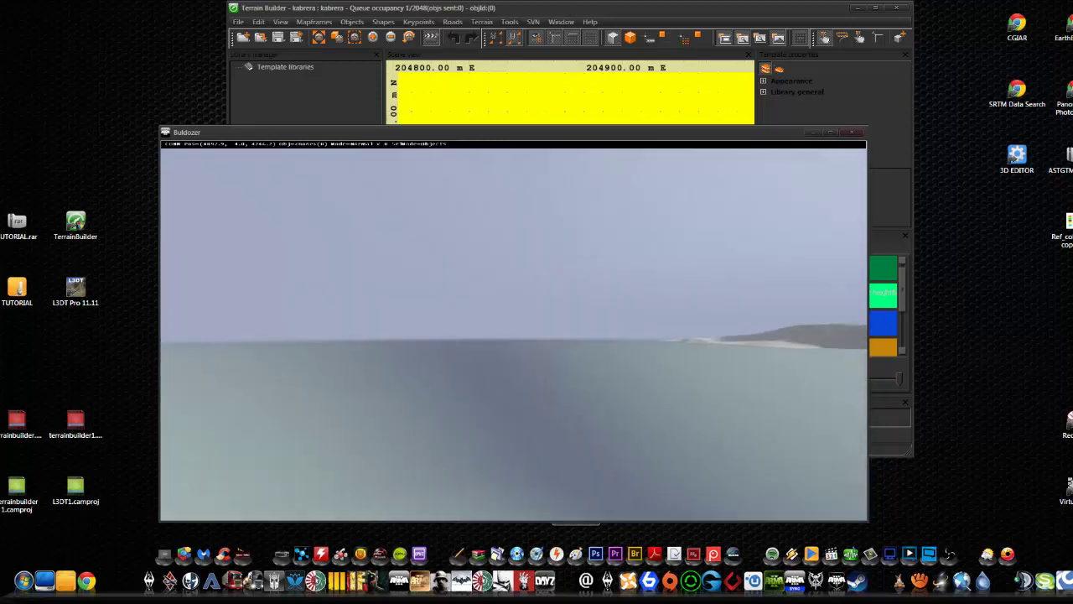
key(Left)
key(Left)
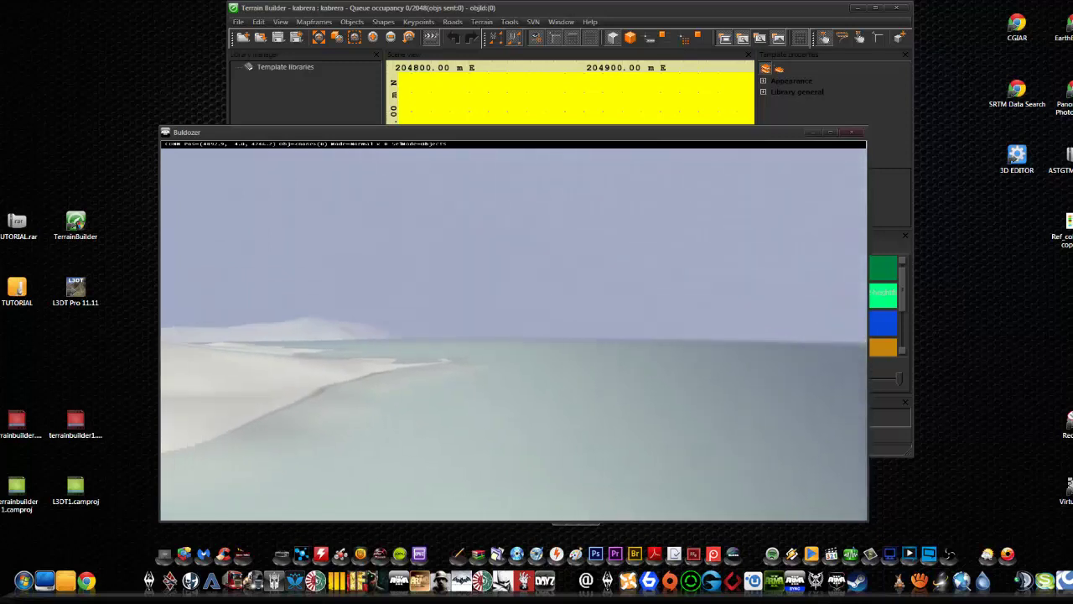
key(Right)
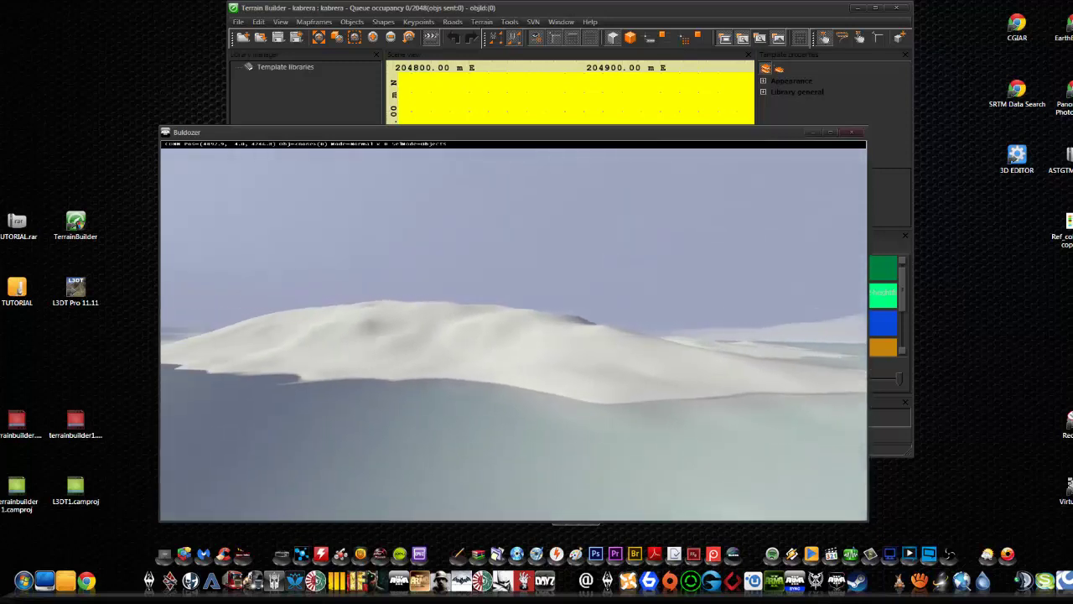
key(Left)
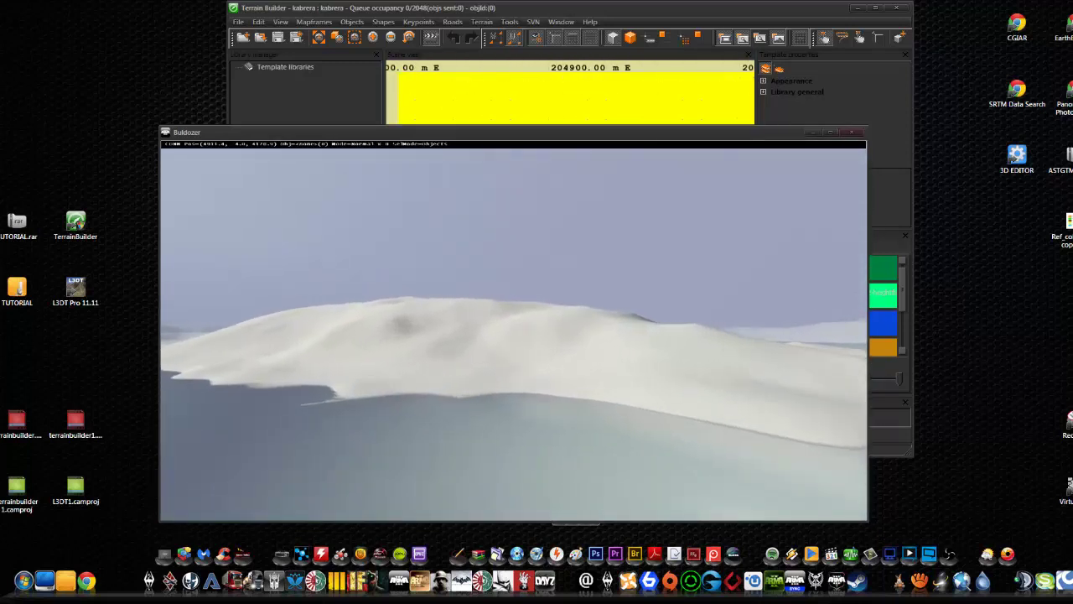
Fly the Buldozer camera inland over the main island and inspect the relief of its hills, bays and ridges from above.
key(Up)
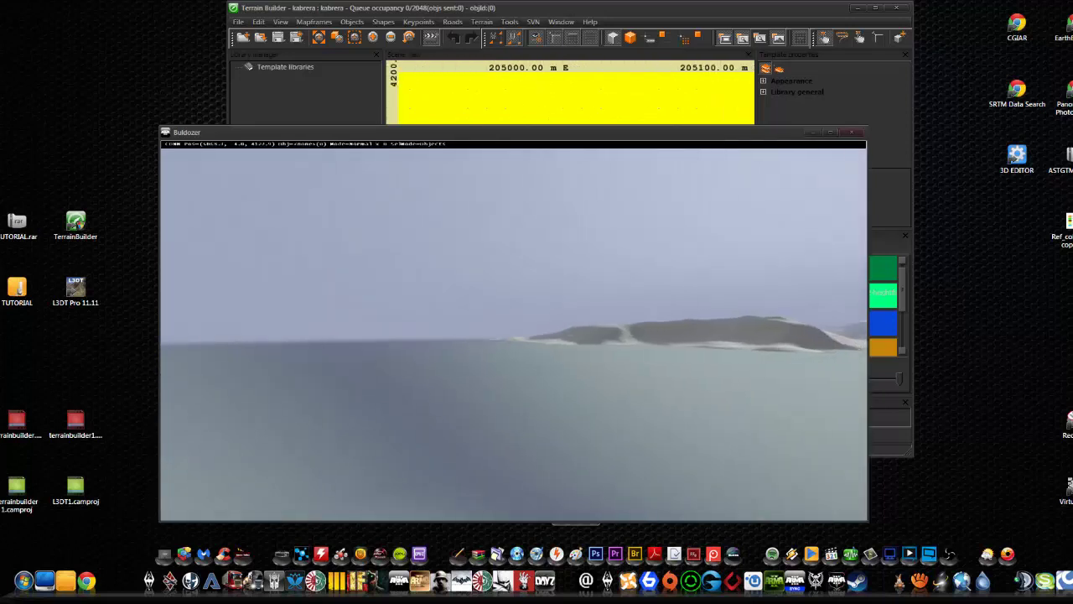
key(Up)
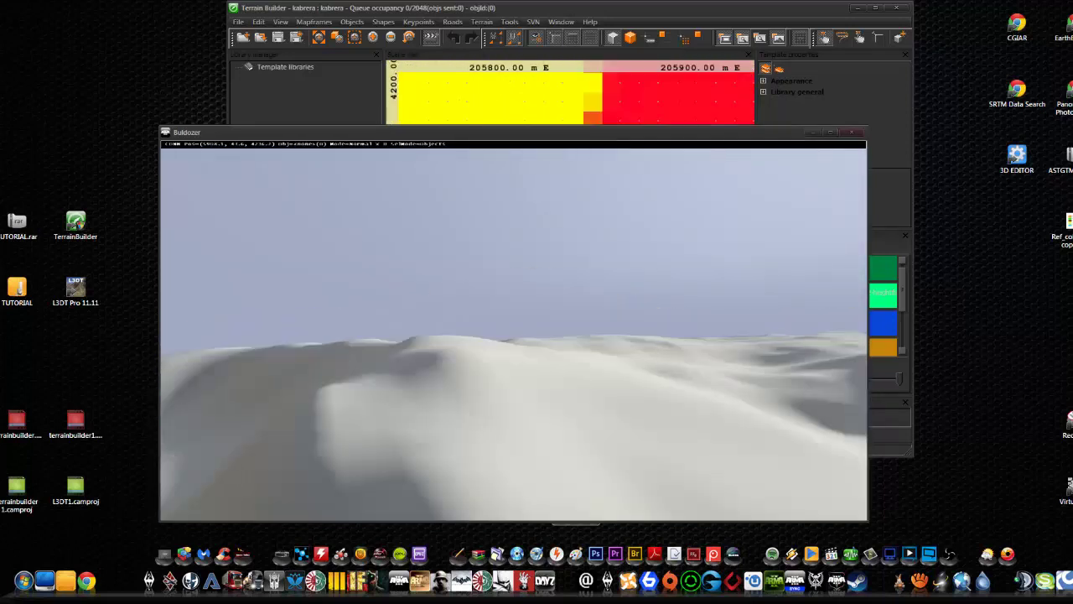
key(Up)
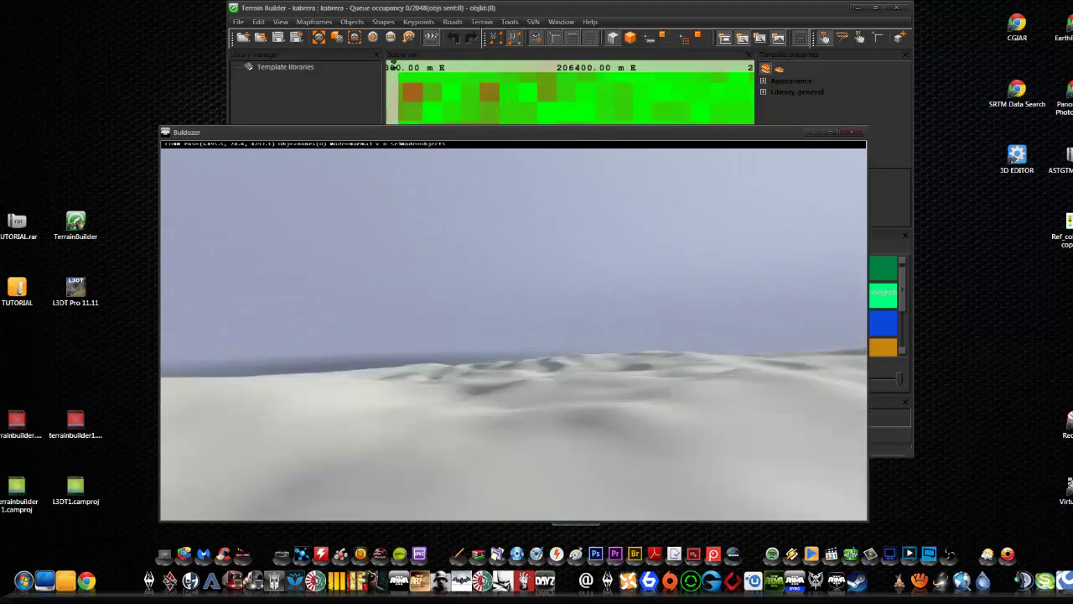
key(Up)
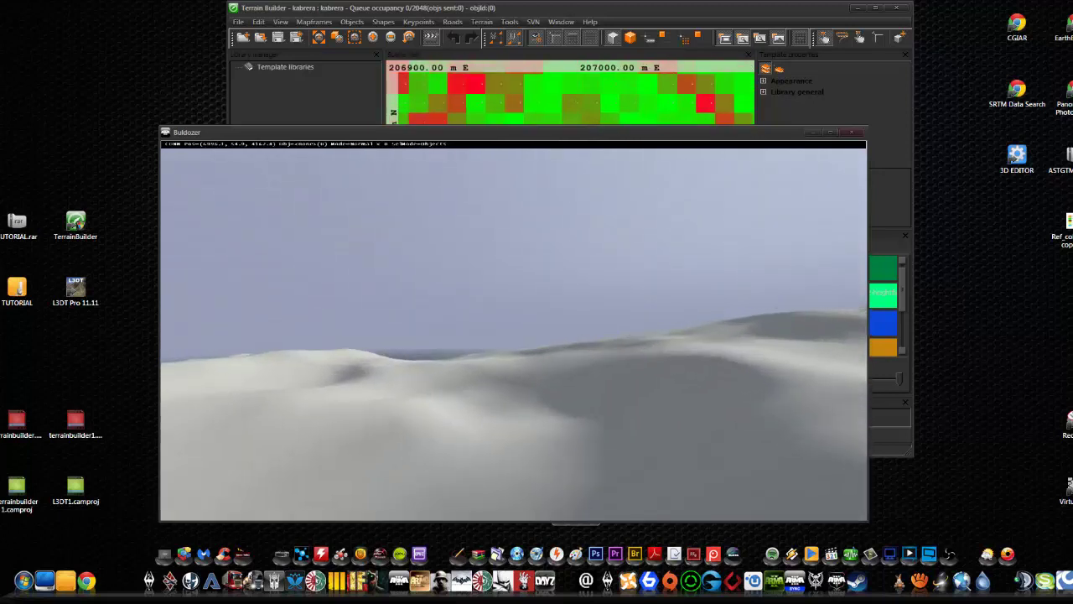
key(Up)
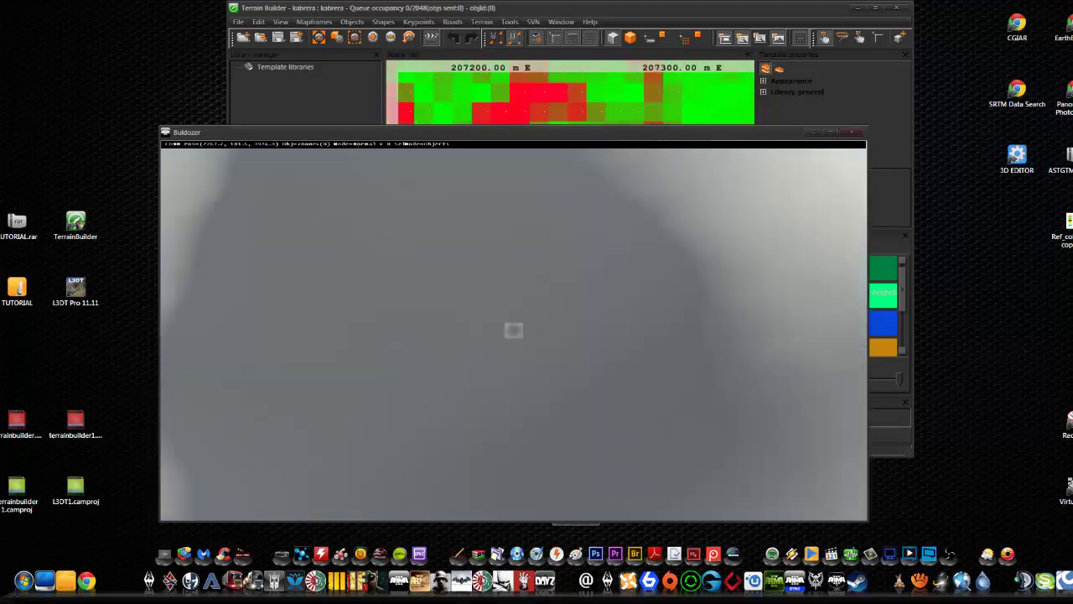
key(Up)
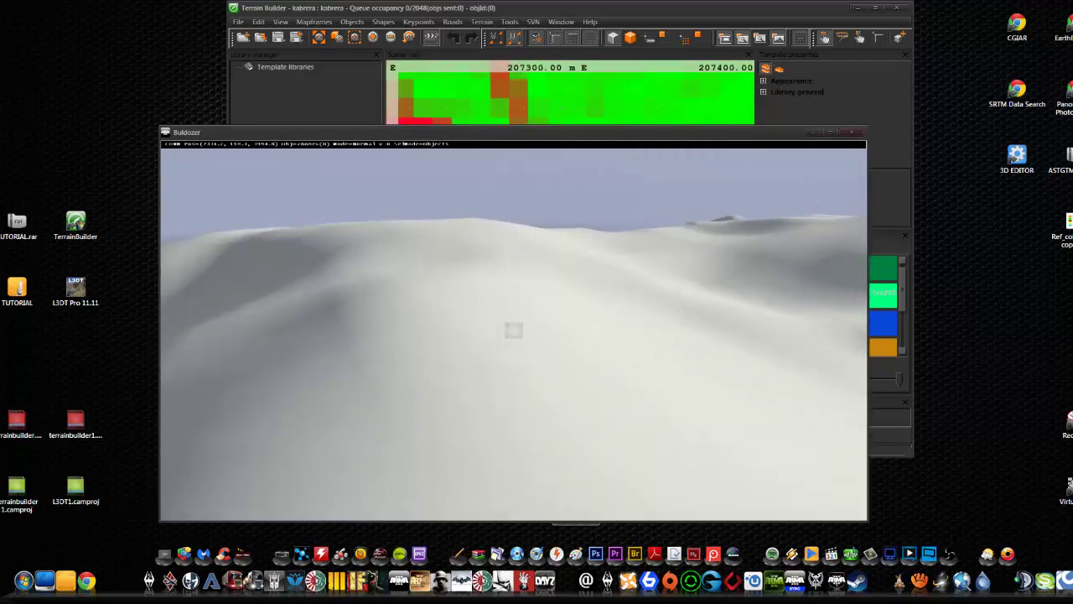
key(Up)
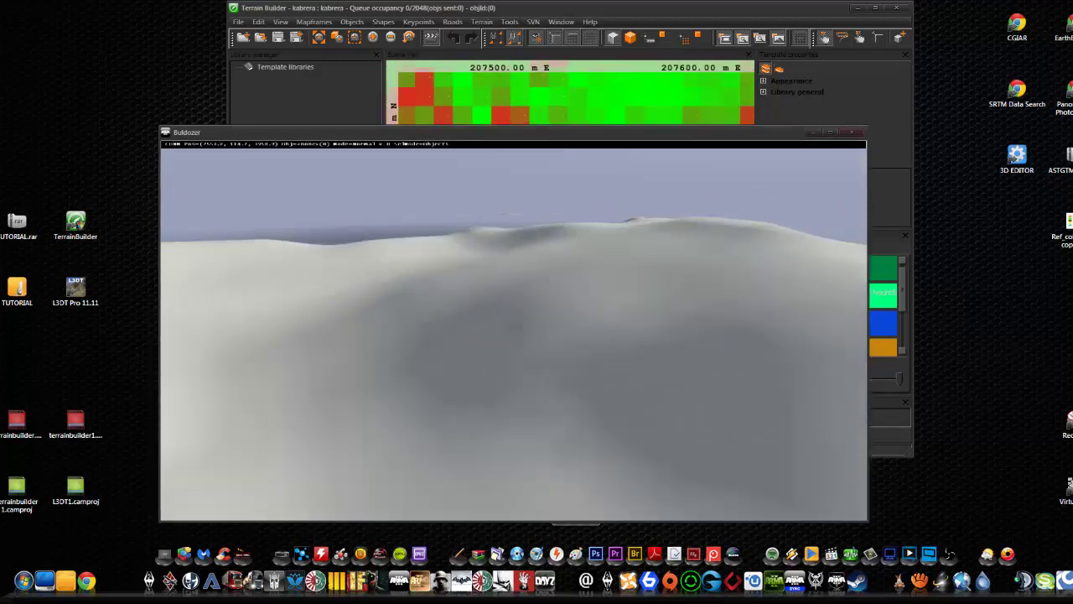
key(Up)
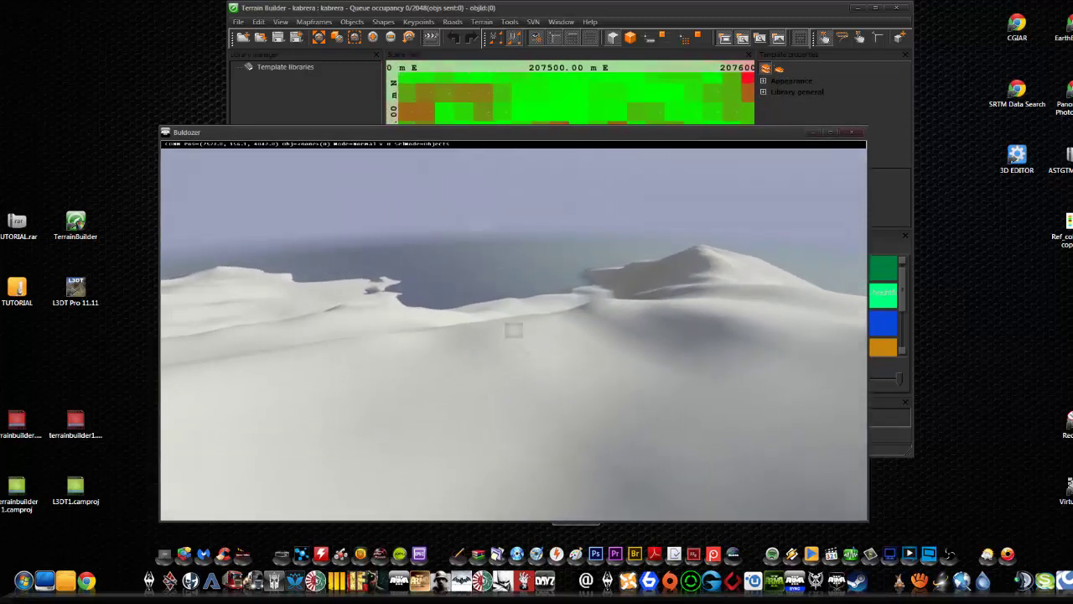
key(Up)
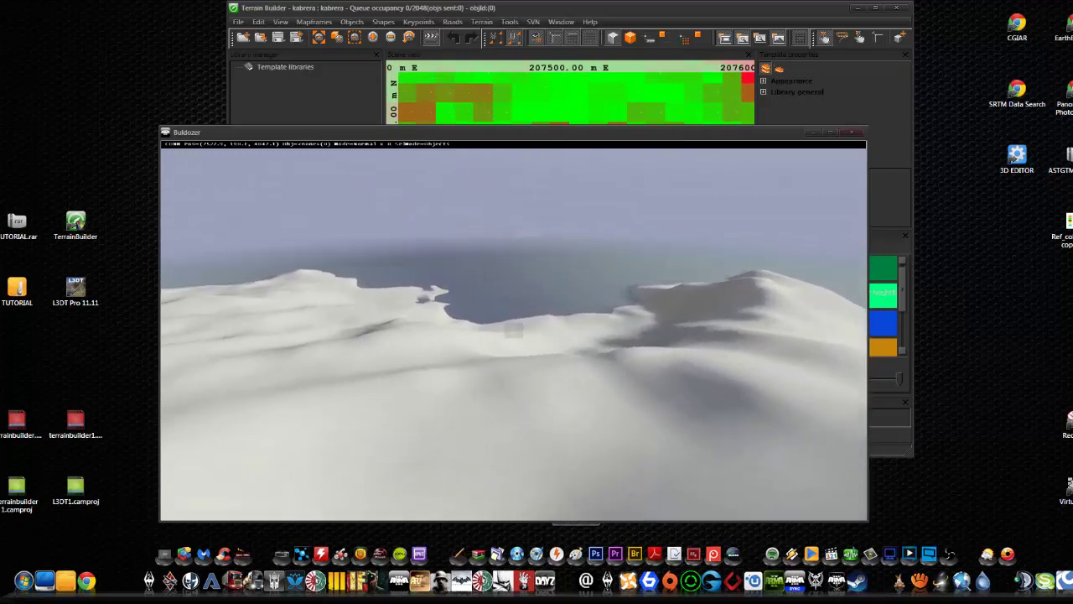
key(Up)
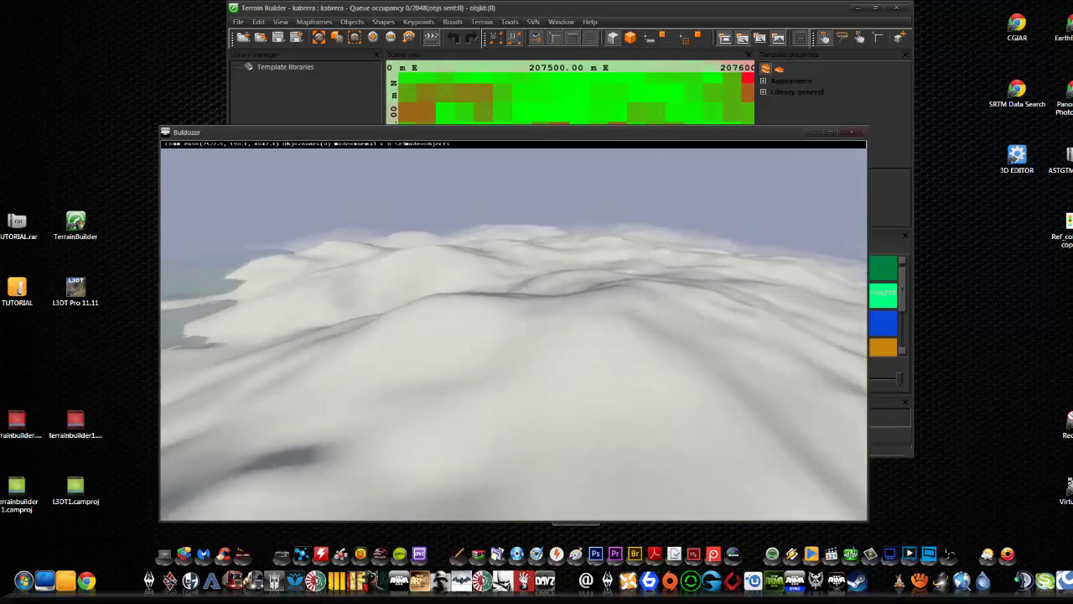
key(Up)
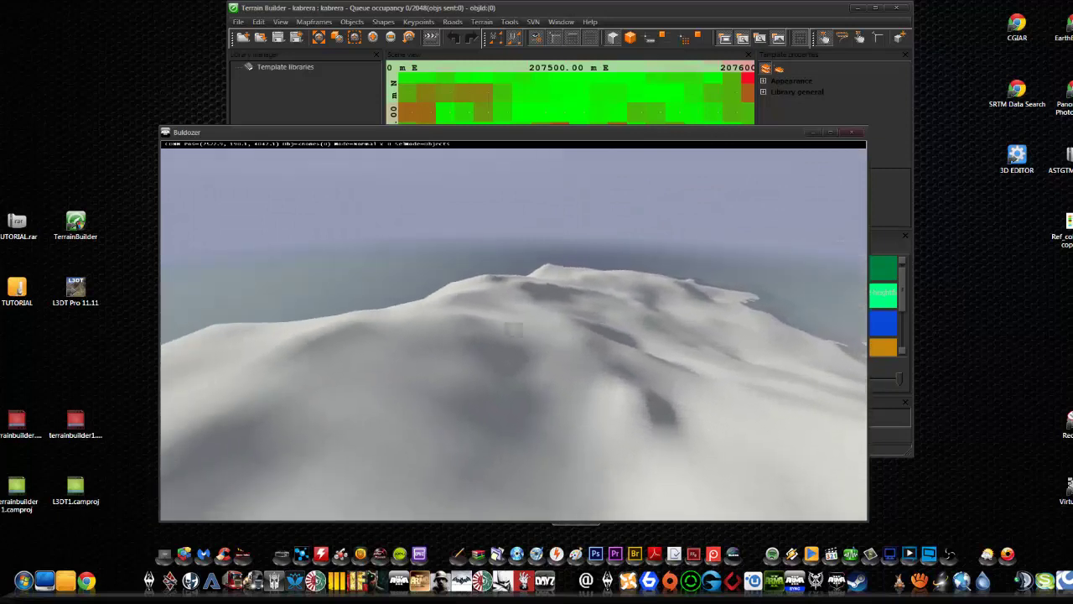
Turn the Buldozer camera around above the hilltop to inspect the surrounding ridges and coastline from different directions.
key(Up)
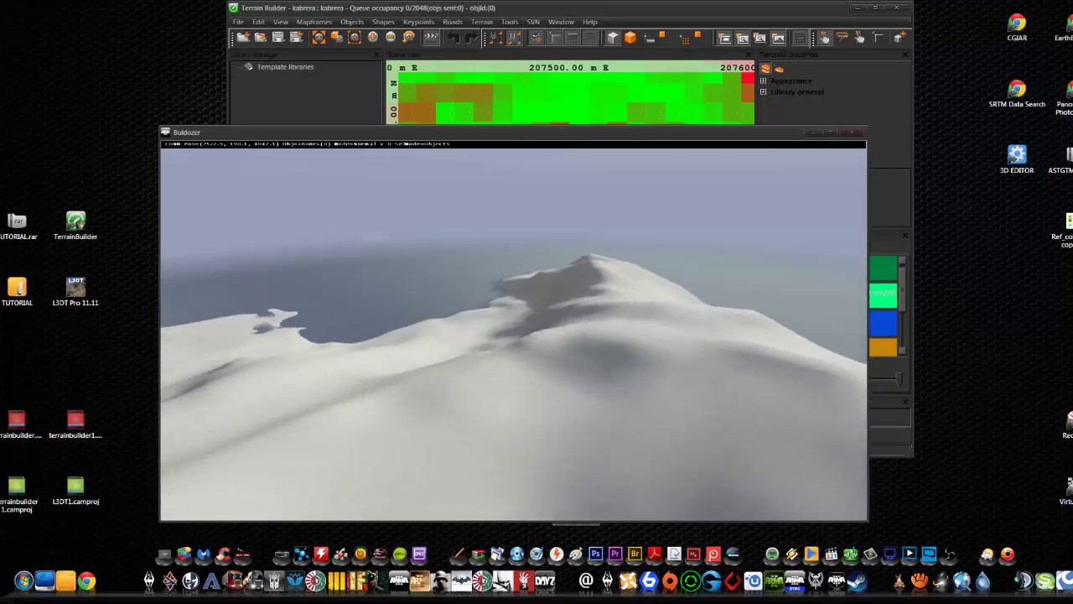
key(Up)
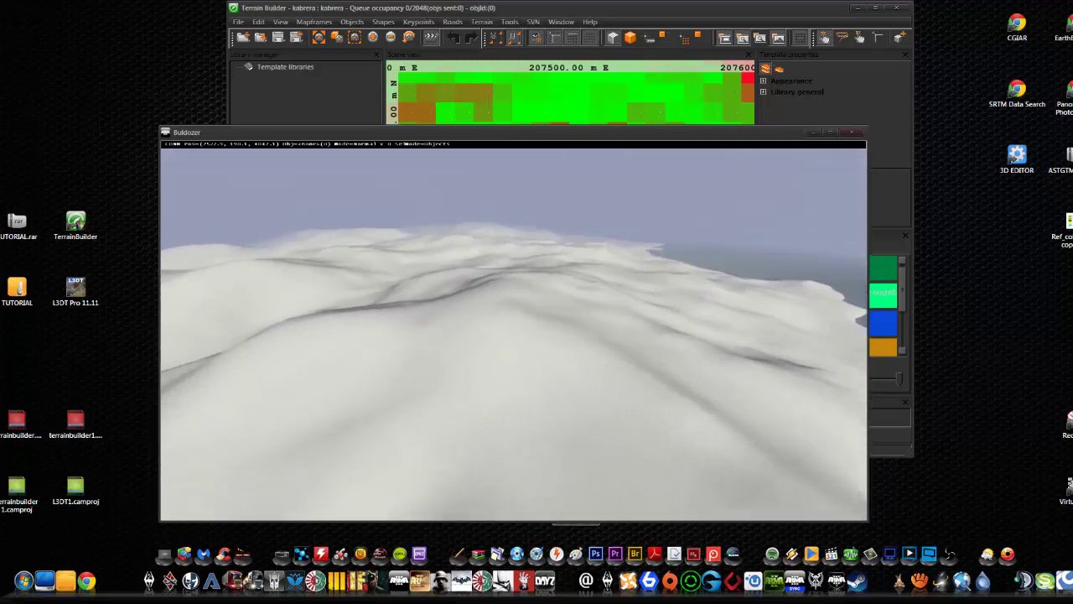
key(Up)
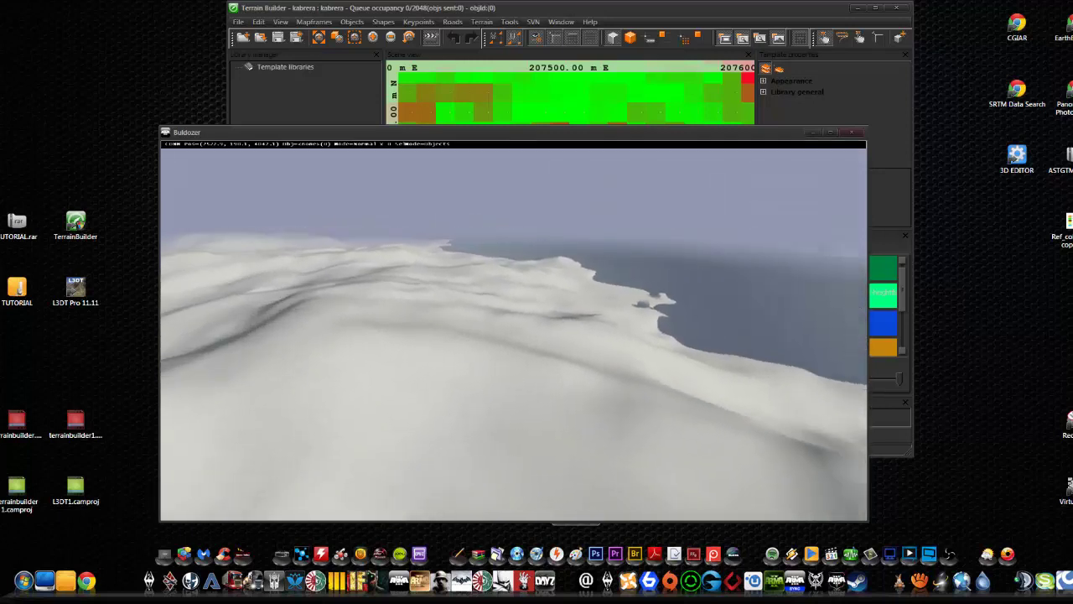
key(Up)
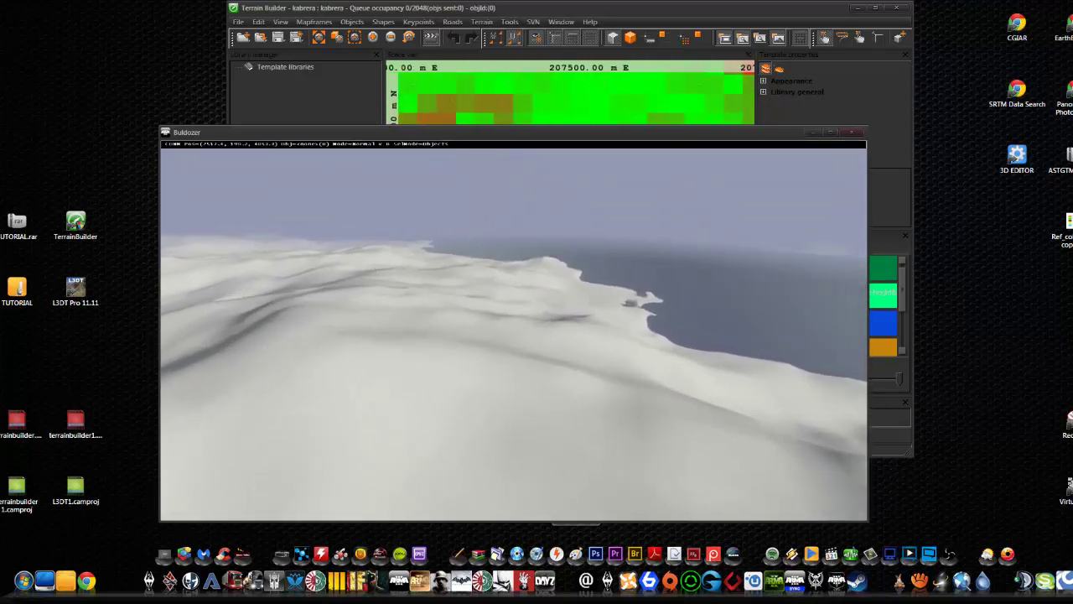
Return to Terrain Builder and disconnect it from Buldozer, ending the 3D preview.
click(241, 87)
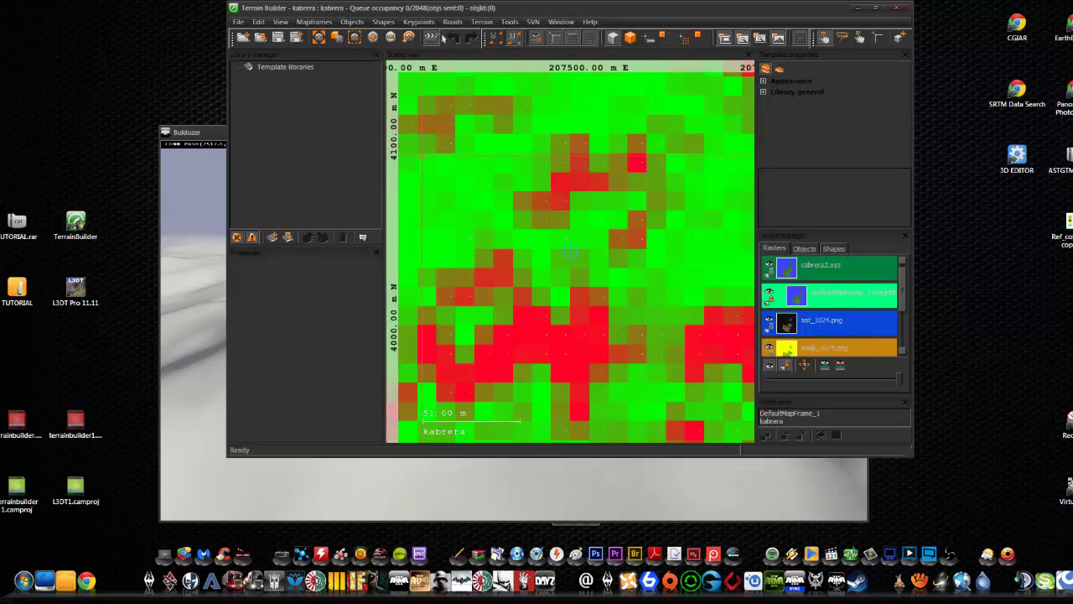
click(432, 38)
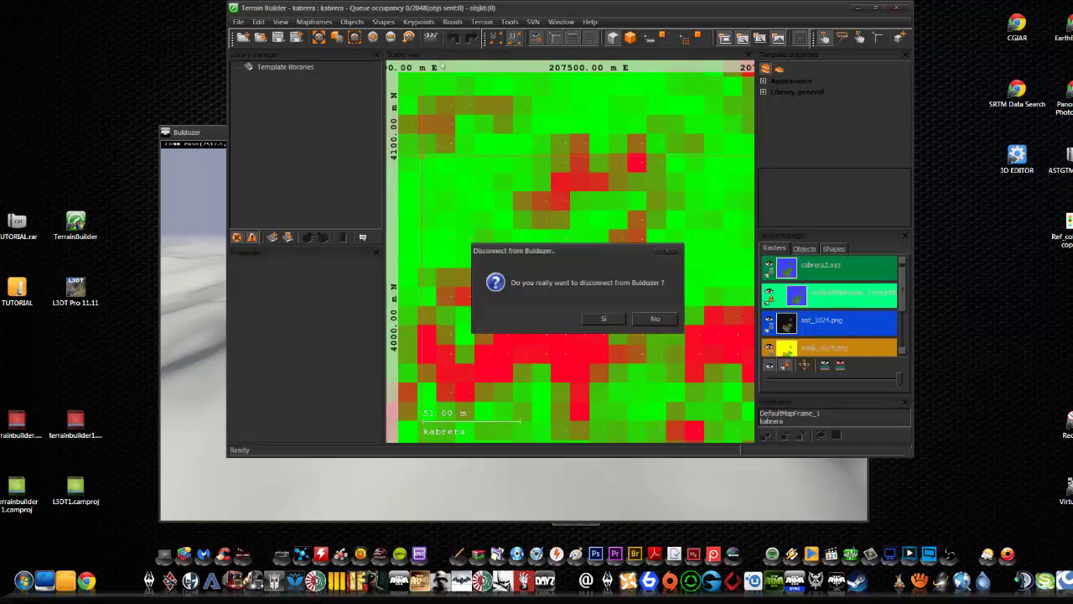
click(604, 319)
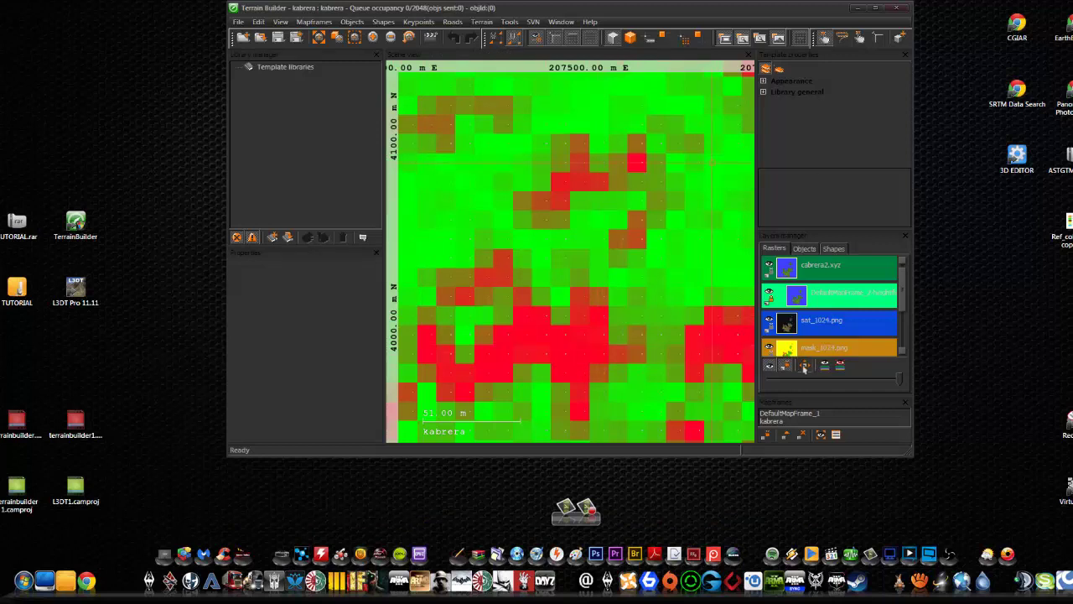
In the kabrera mapframe's processing properties, set the layers config file to P:\sing\kabrera\source\layers.cfg.
click(804, 367)
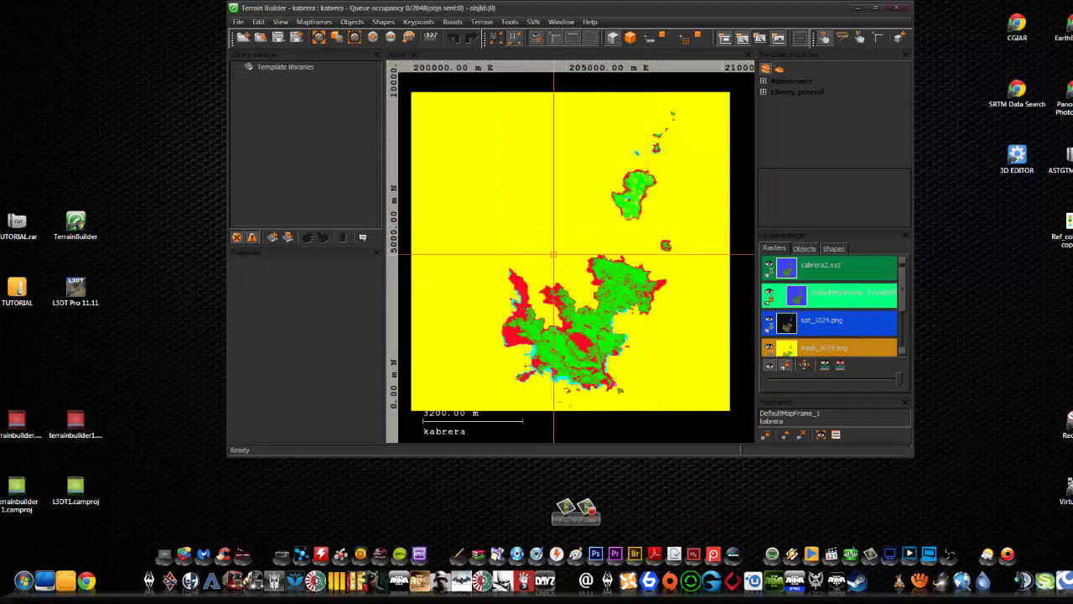
click(770, 423)
right_click(770, 423)
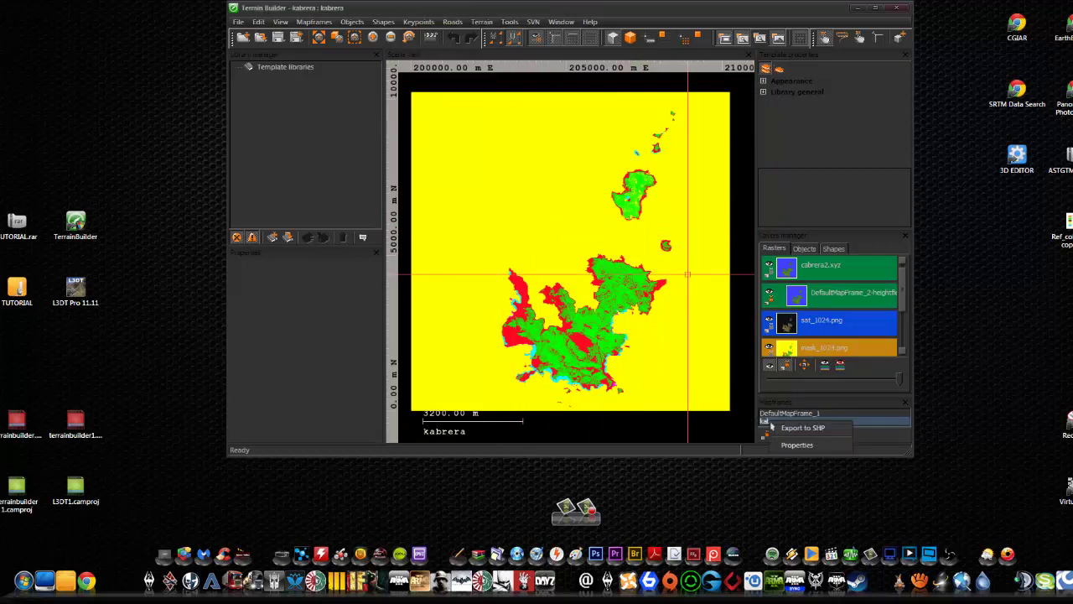
click(797, 444)
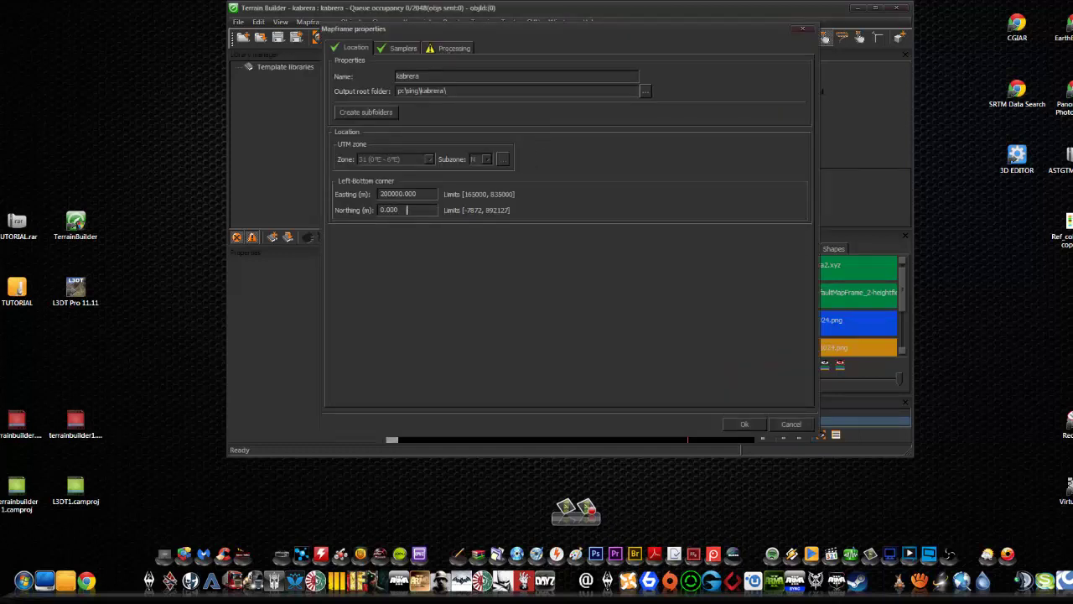
click(398, 49)
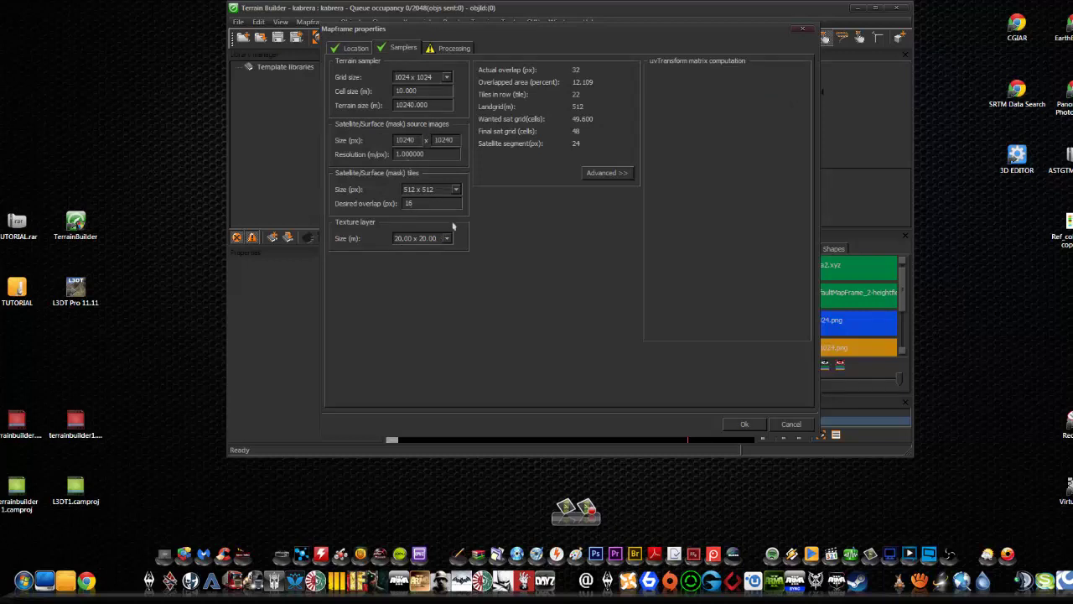
click(447, 52)
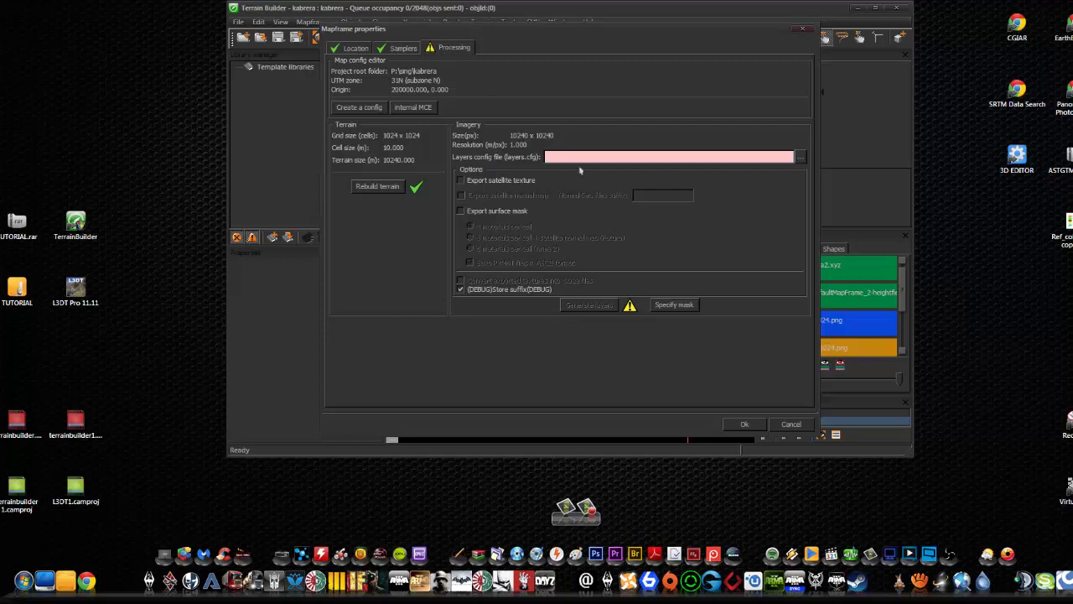
click(801, 156)
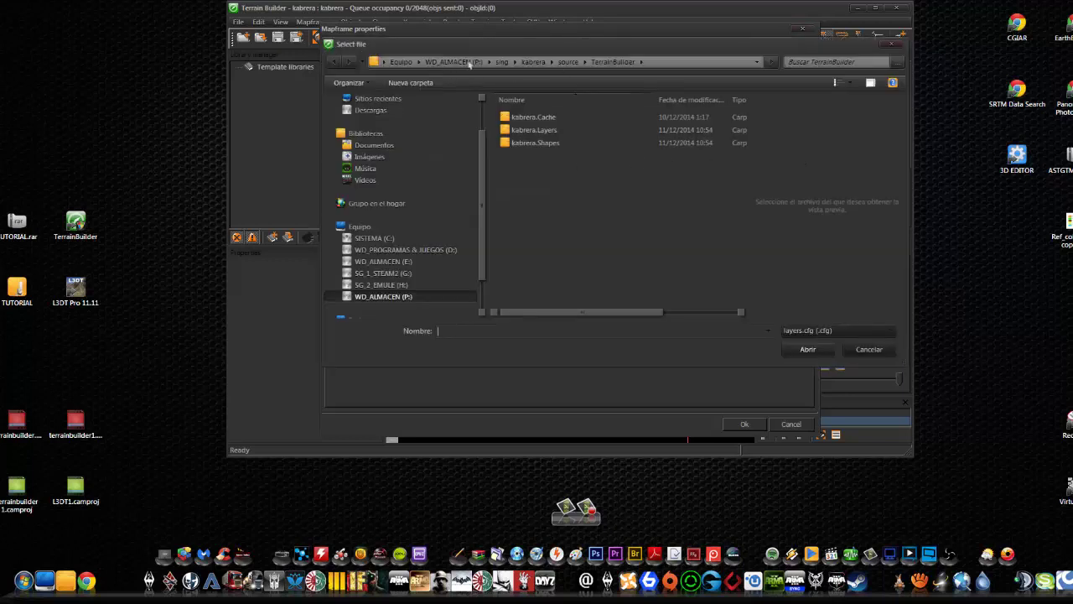
click(568, 62)
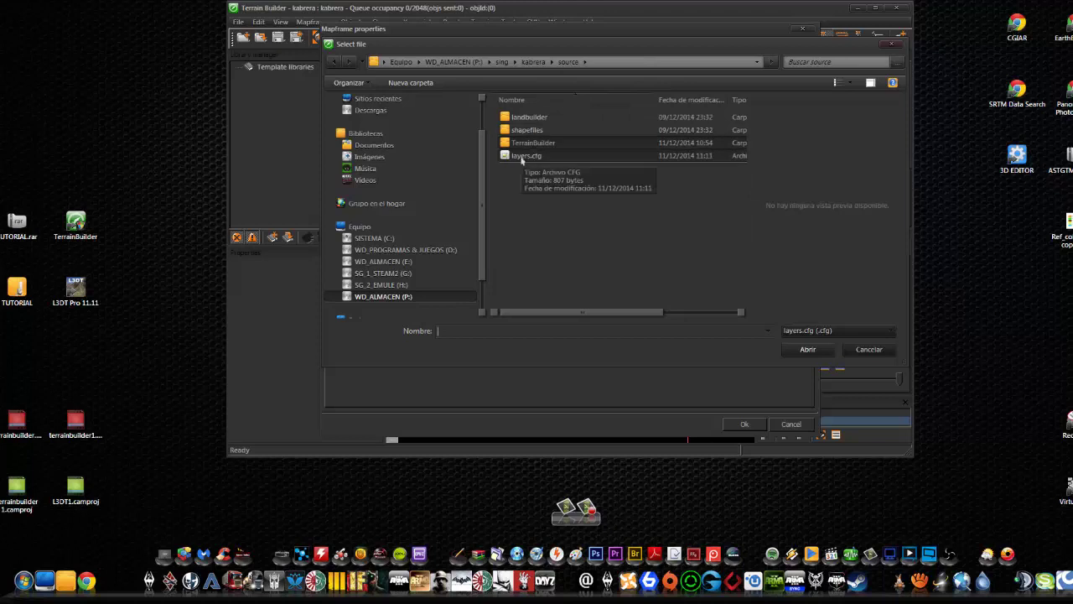
double_click(517, 158)
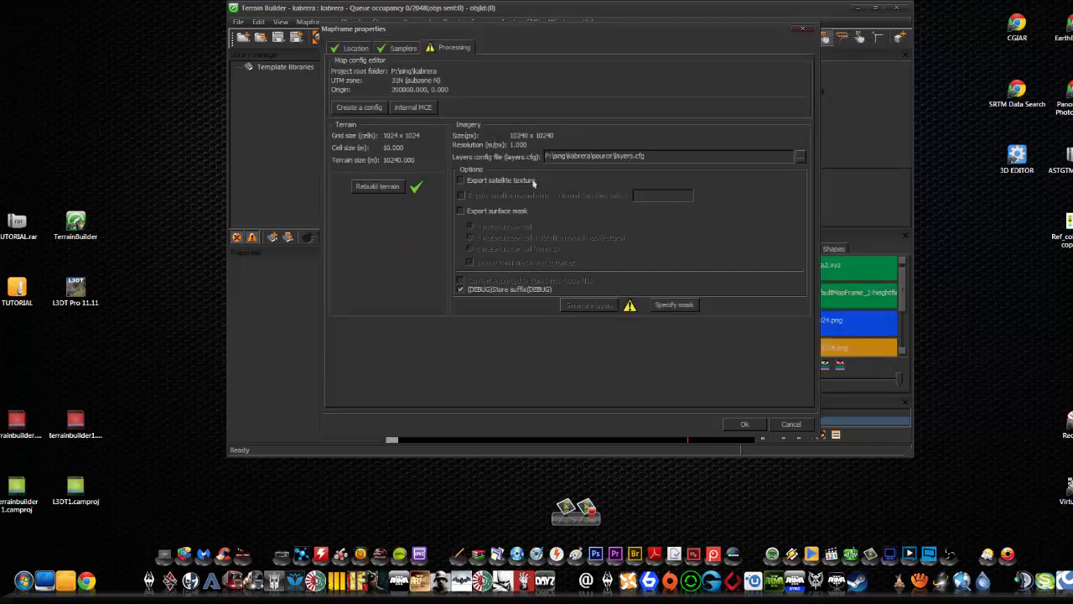
Generate the layers with satellite texture and surface mask export, 4 materials per cell, ASCII RVMAT files and conversion to .paa enabled.
click(460, 180)
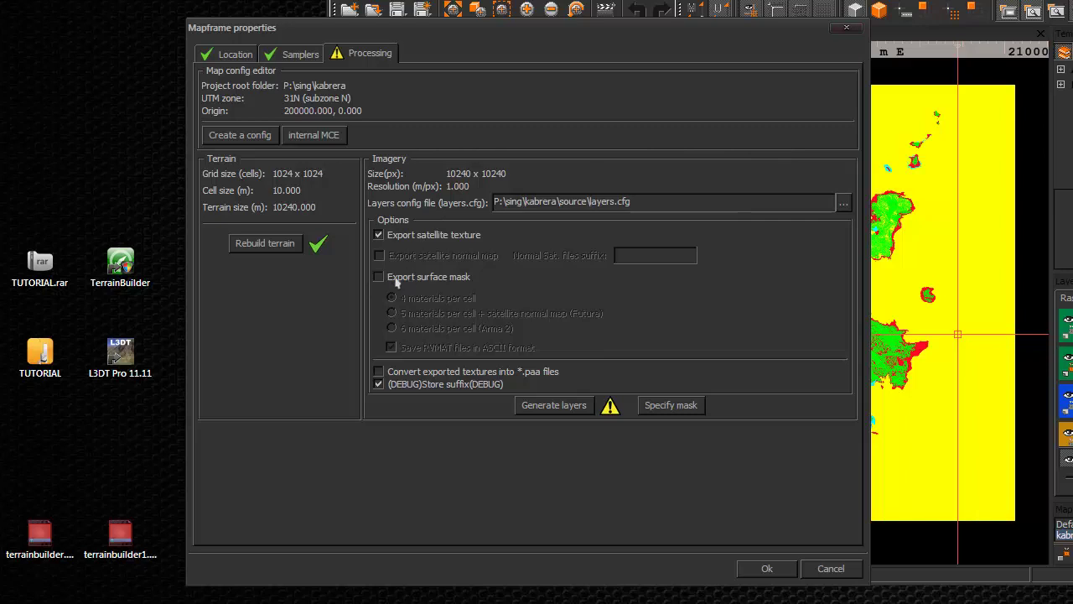
click(379, 278)
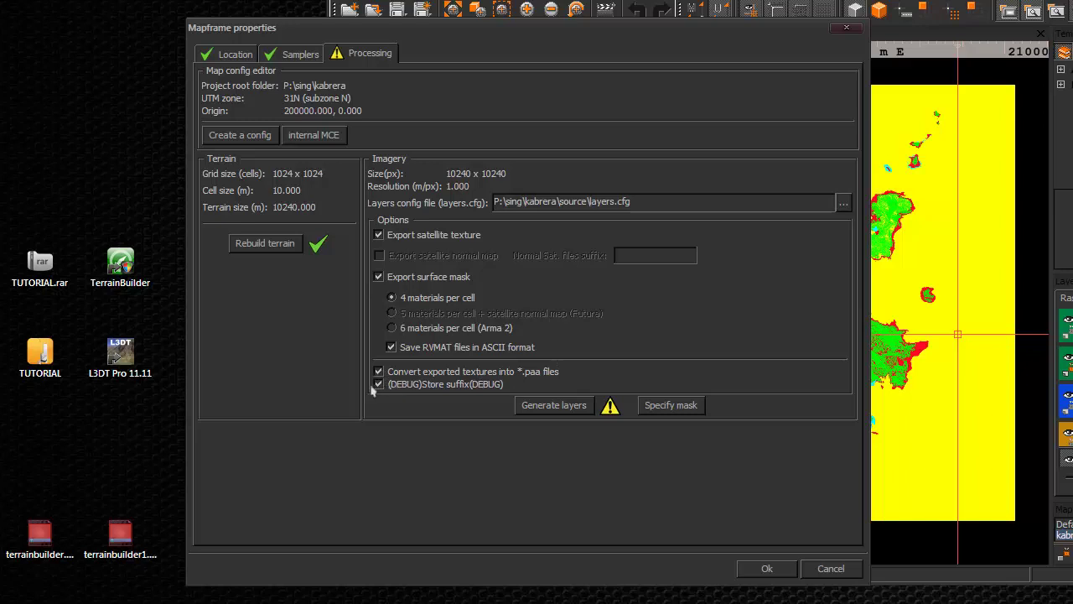
click(553, 406)
click(565, 410)
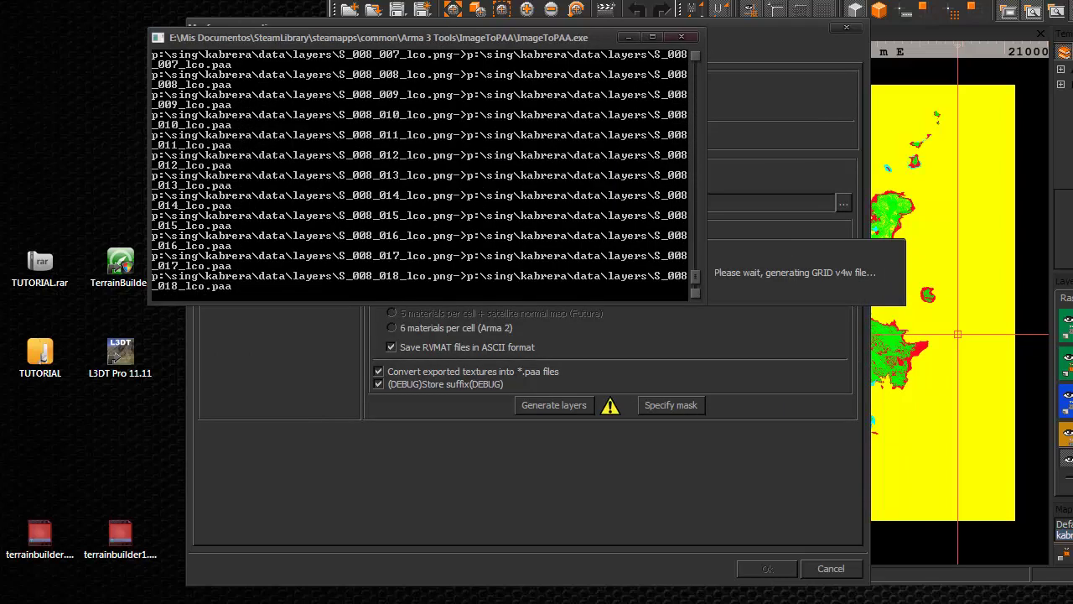
Switch to Windows Explorer and open the P:\sing\kabrera\data\layers folder.
key(alt+Tab)
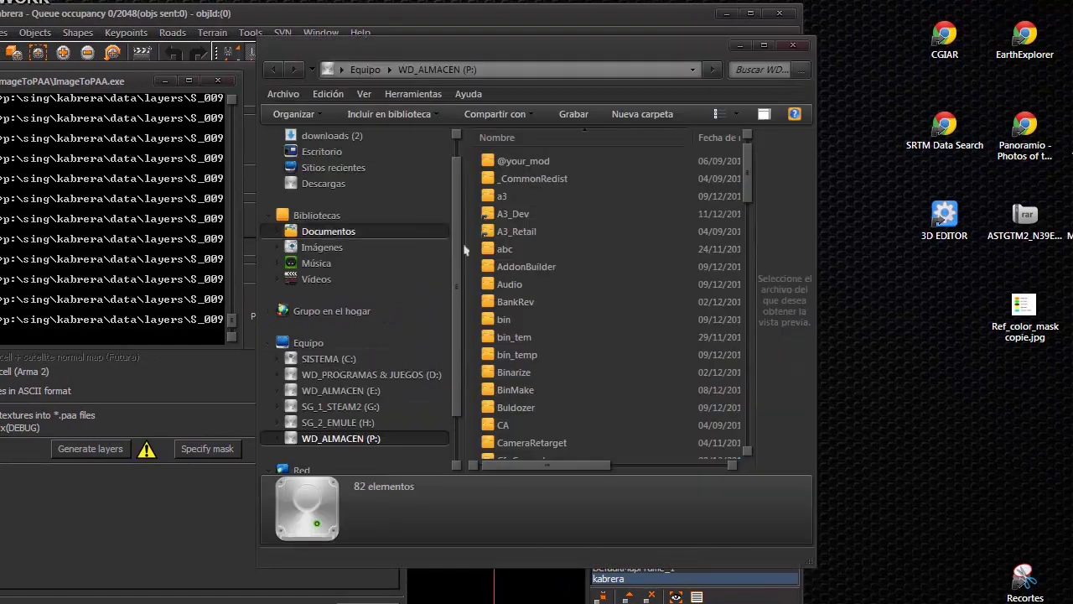
drag(747, 201, 757, 317)
double_click(506, 199)
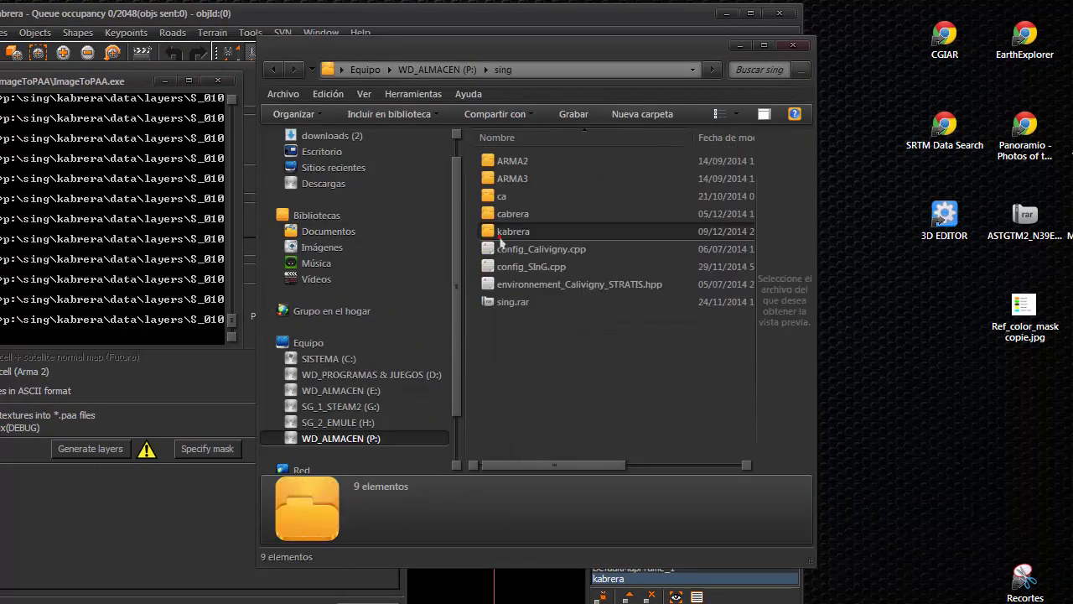
click(507, 234)
double_click(507, 234)
double_click(506, 177)
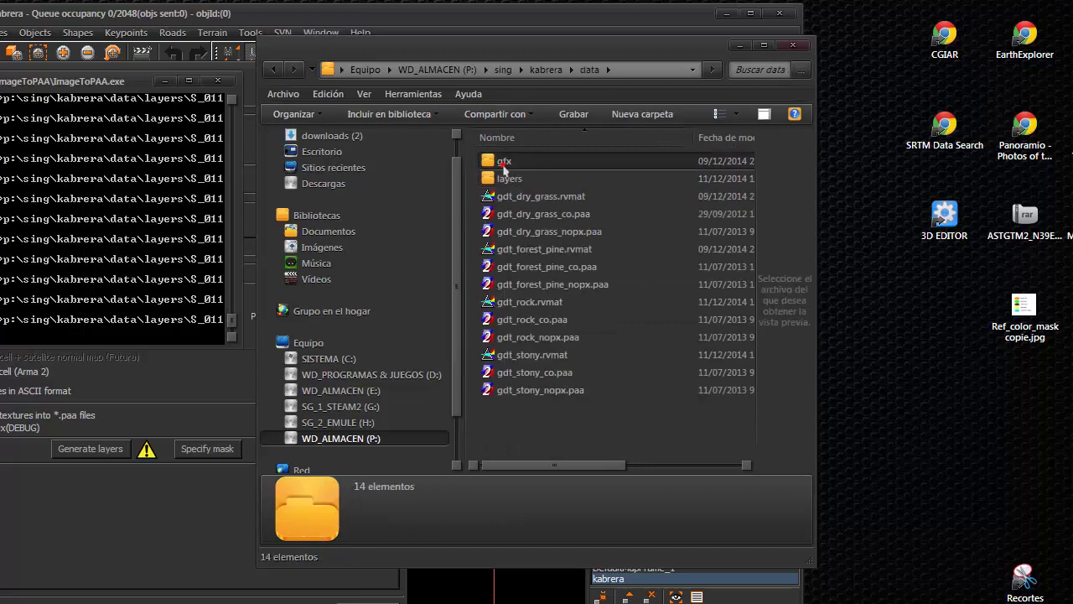
double_click(506, 180)
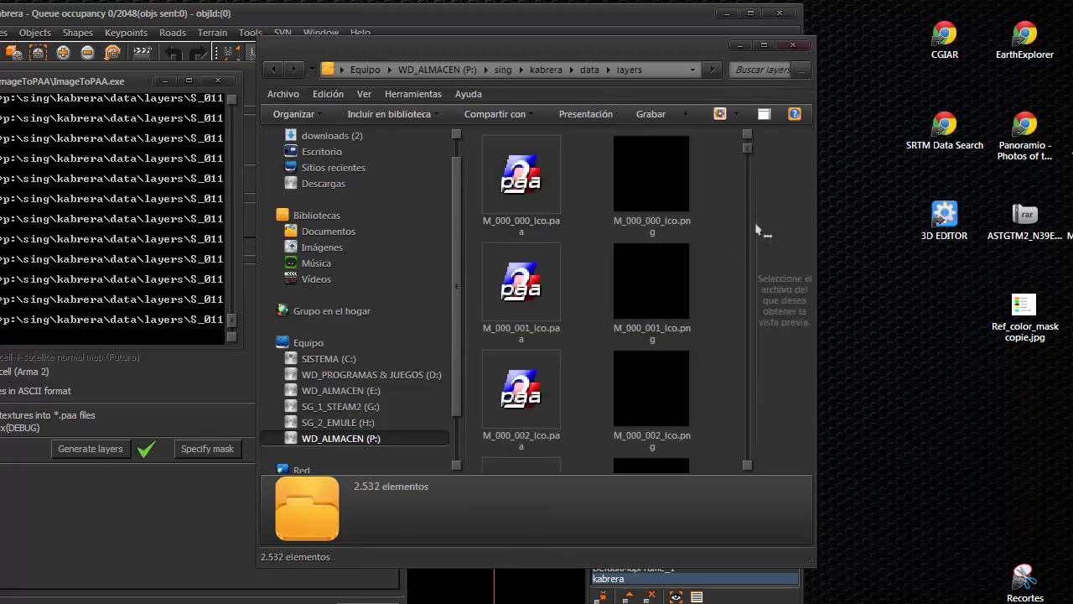
Examine the generated mask tiles in the layers folder, comparing the PNG images and their .paa counterparts.
drag(747, 151, 747, 181)
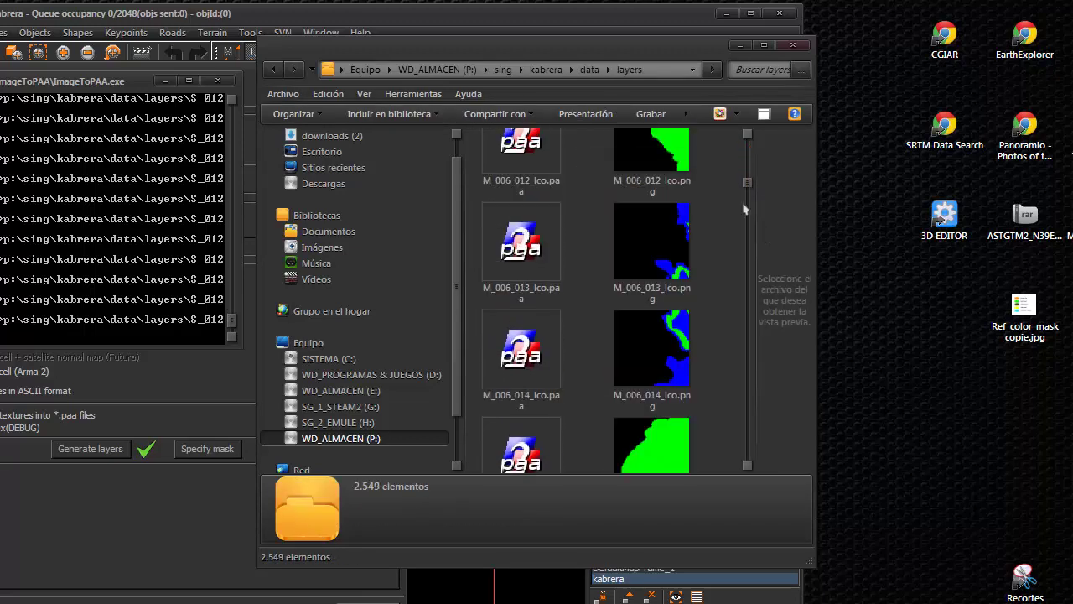
click(662, 361)
scroll(662, 360, down, 5)
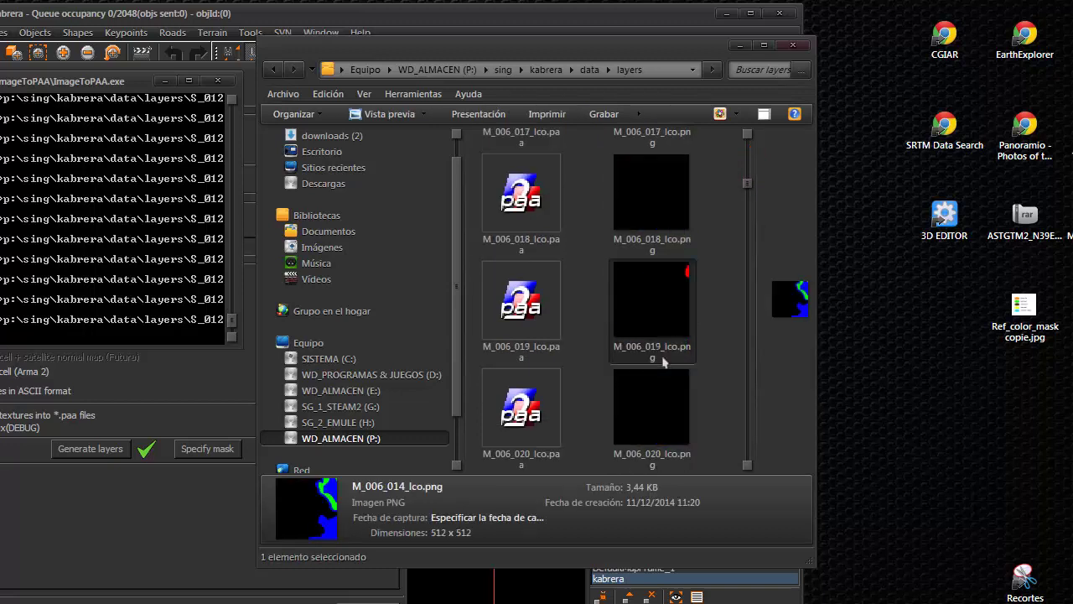
scroll(662, 360, down, 10)
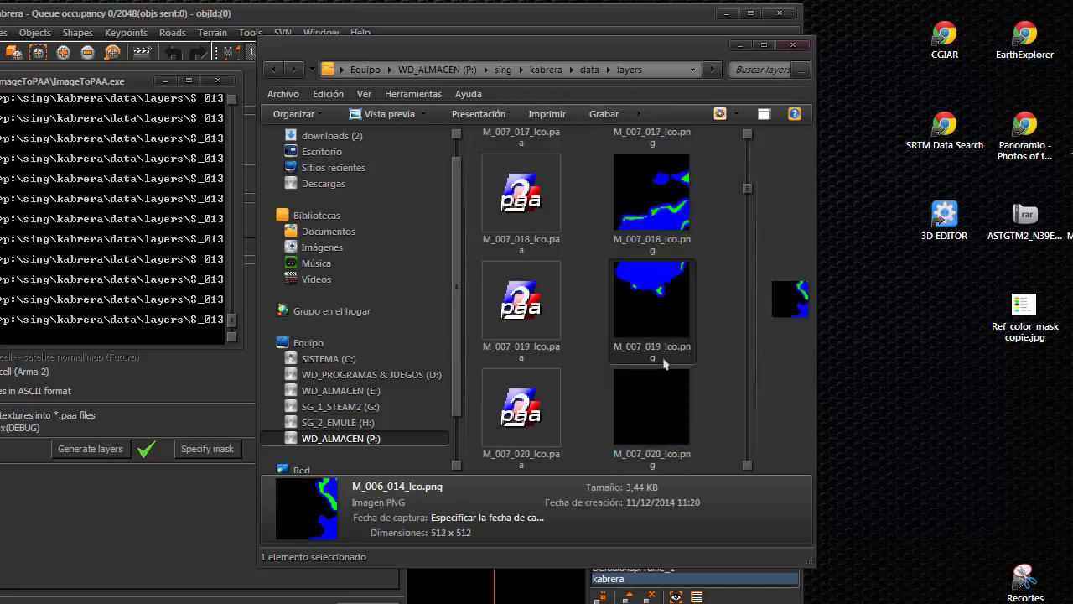
scroll(665, 362, down, 10)
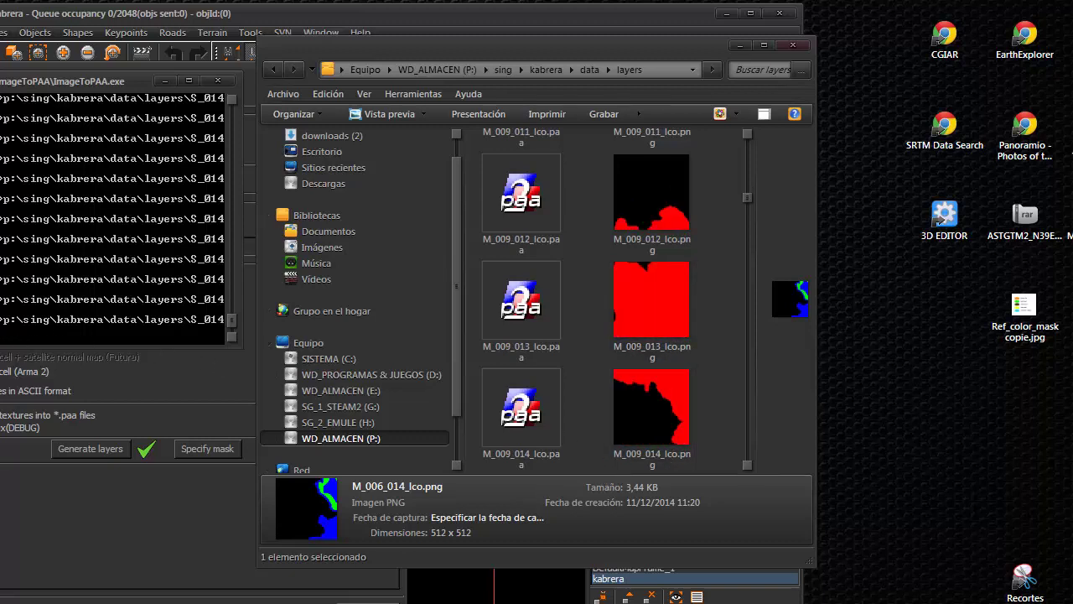
click(652, 429)
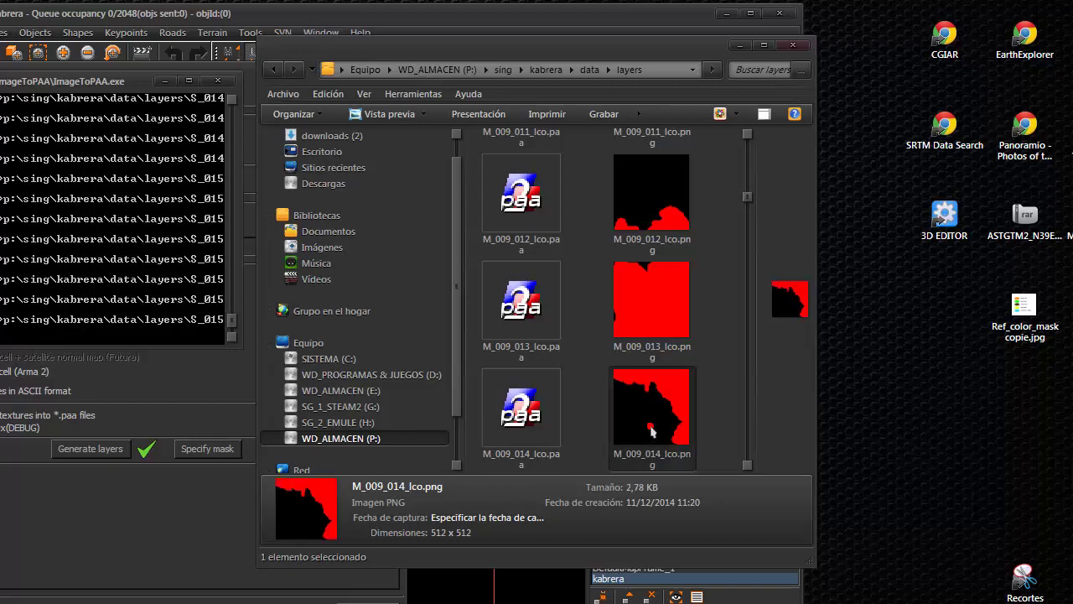
click(528, 428)
click(644, 429)
scroll(653, 417, down, 2)
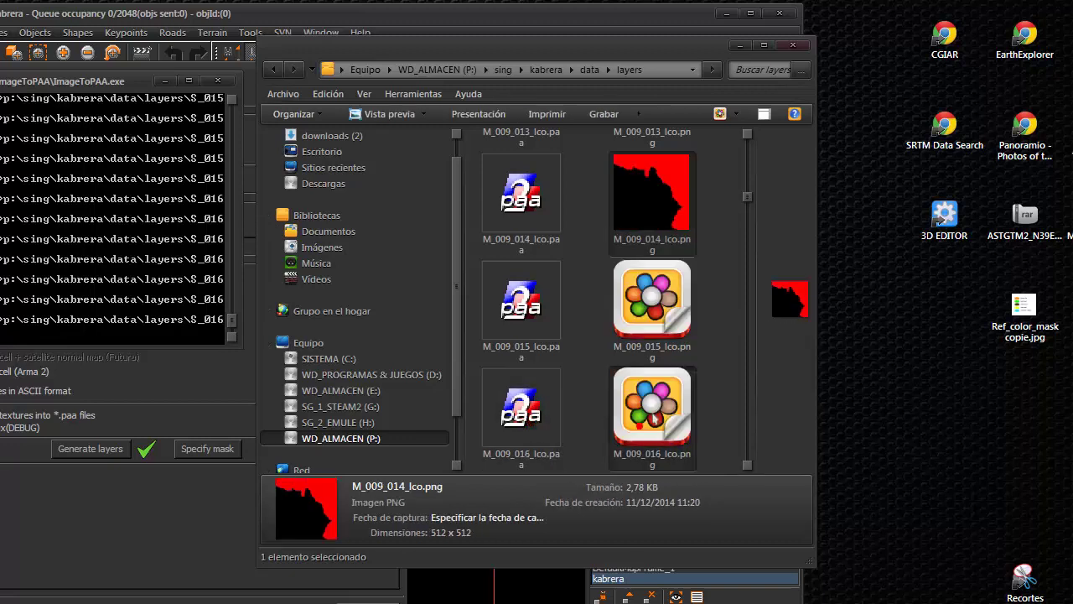
scroll(654, 416, down, 5)
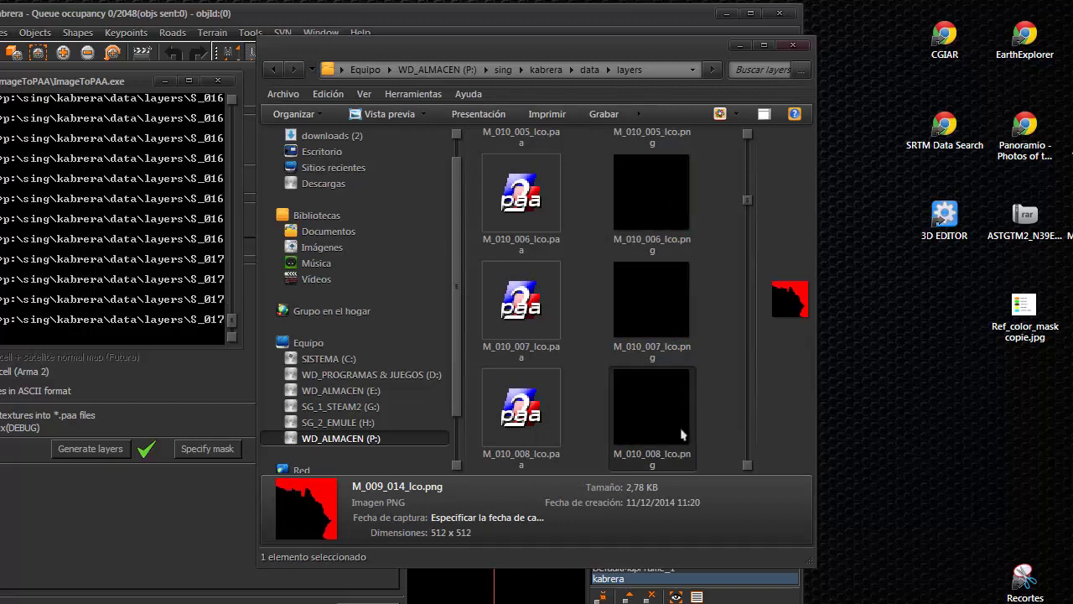
scroll(681, 434, down, 6)
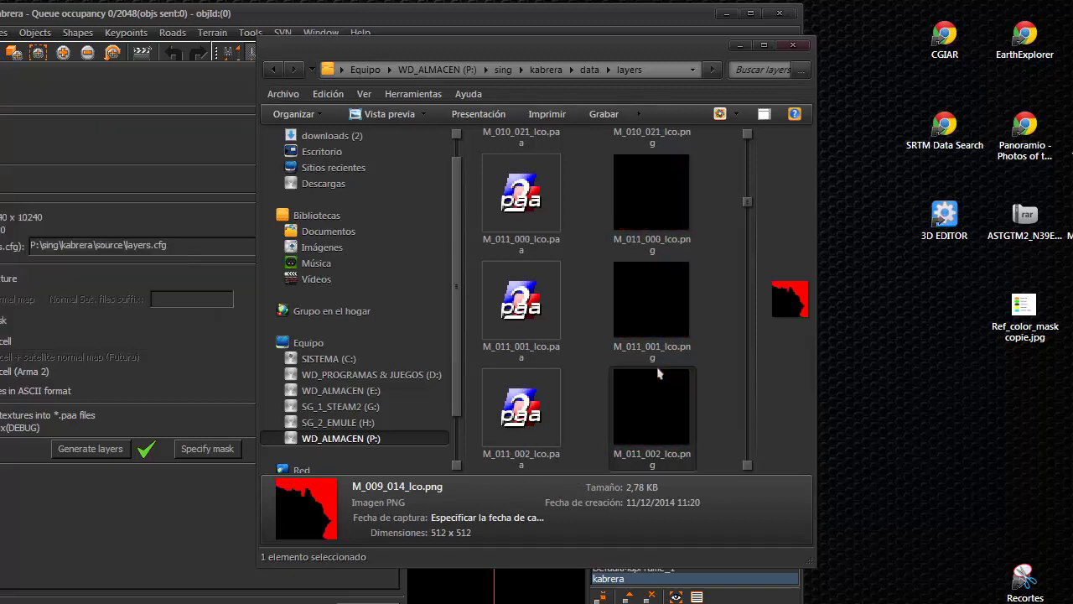
scroll(660, 329, up, 4)
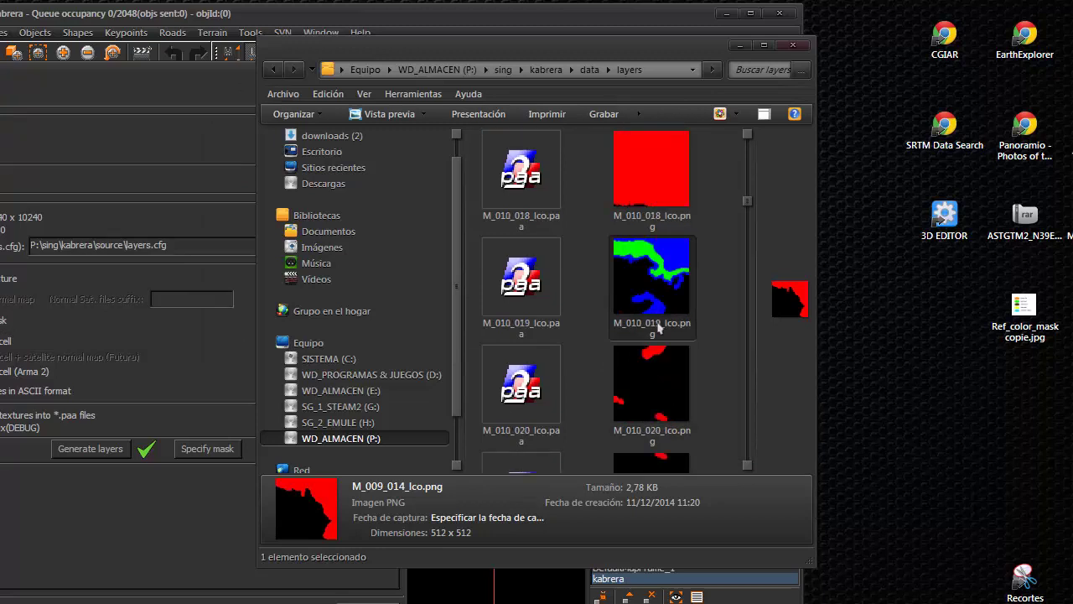
scroll(659, 329, up, 2)
Open the mask tile M_010_018_lco.paa in Texture Viewer and move the viewer window lower to uncover the layers folder.
right_click(655, 384)
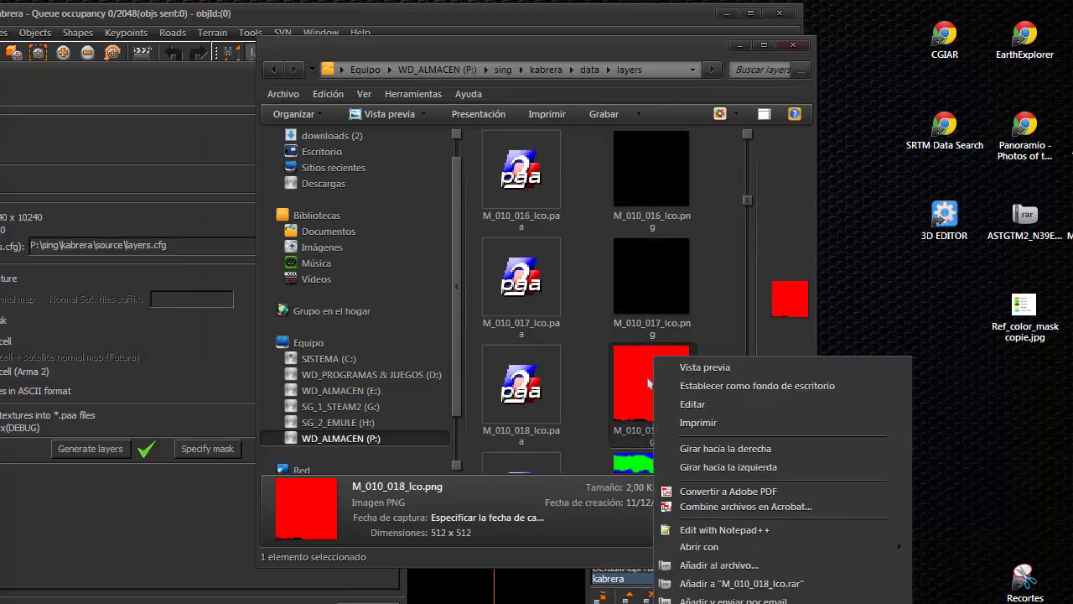
click(621, 371)
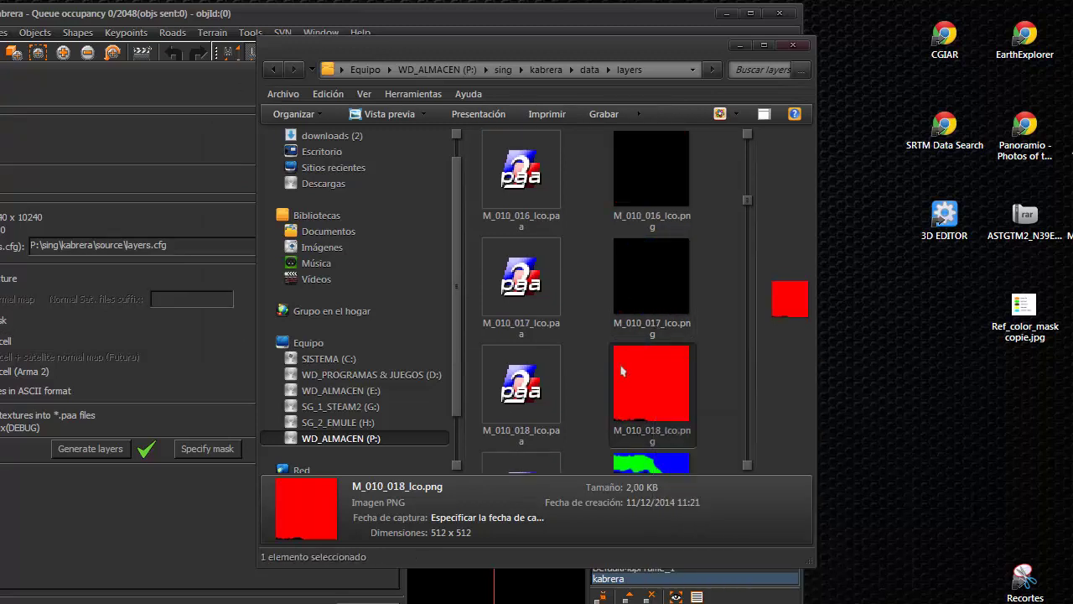
double_click(521, 381)
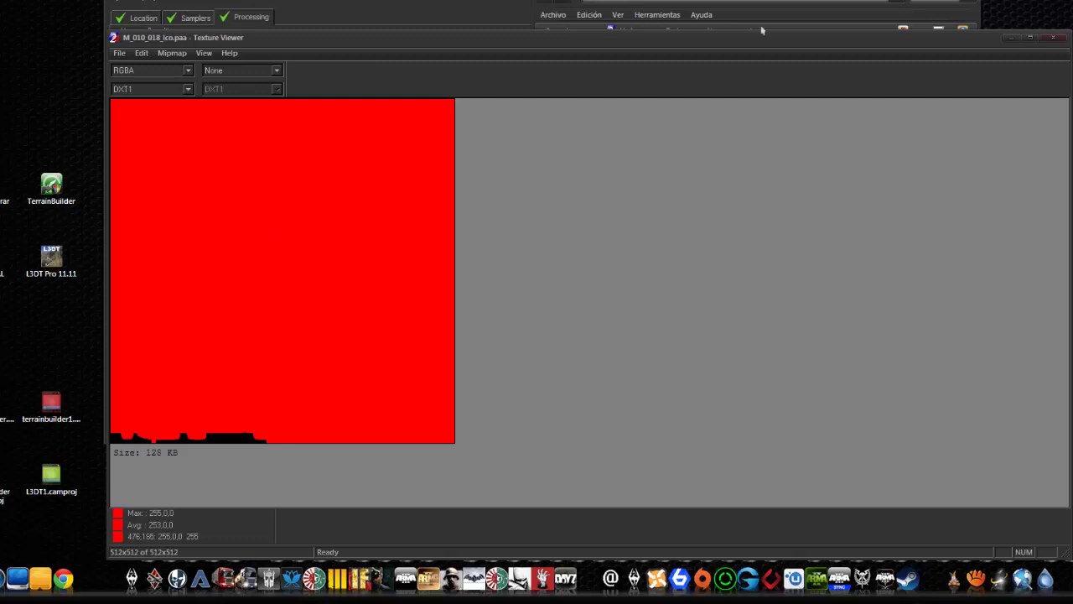
drag(788, 38, 681, 284)
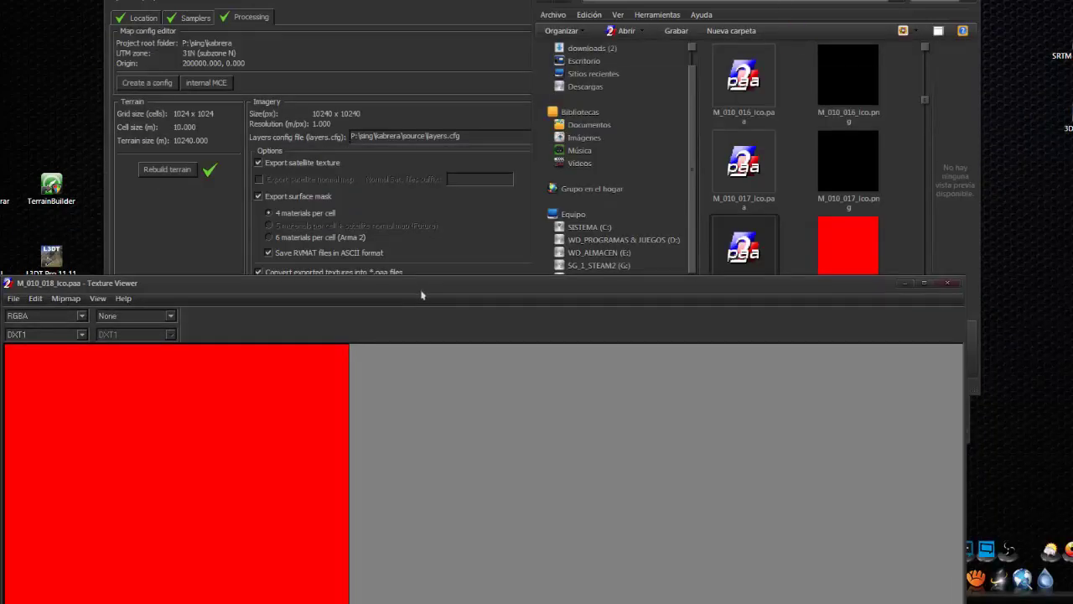
Inspect the mask tile M_010_018_lco.paa in Texture Viewer and close the viewer.
drag(424, 286, 513, 110)
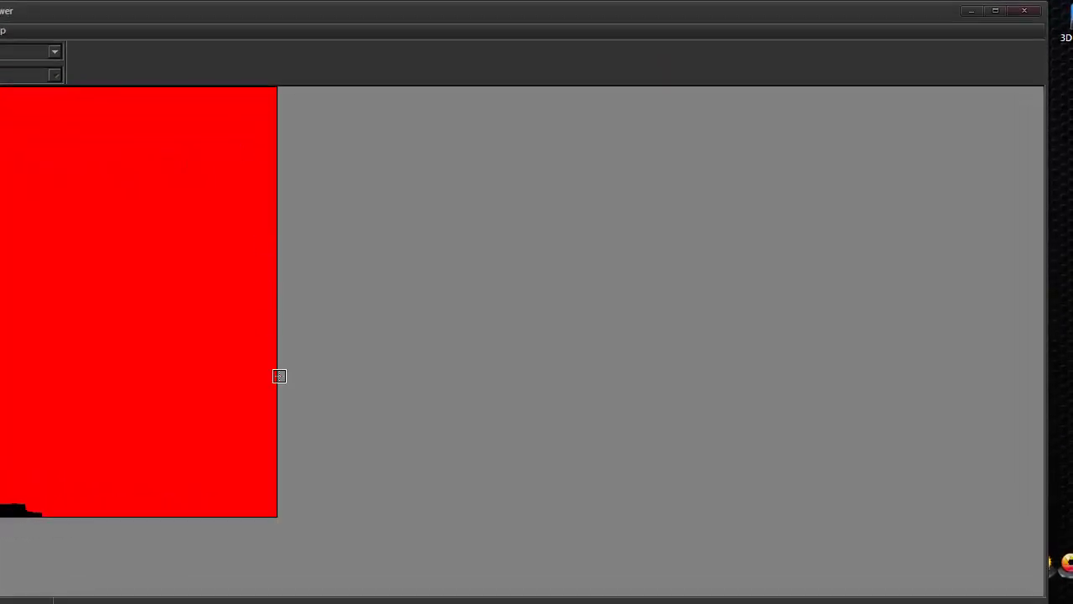
click(1022, 13)
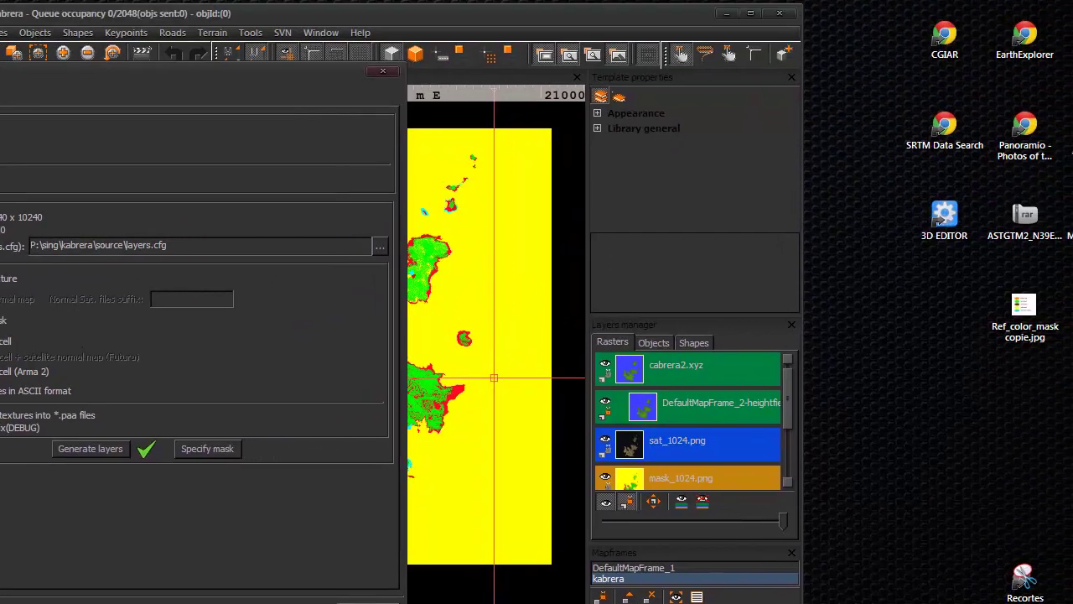
Browse to P:\sing\kabrera\data\layers in Windows Explorer to view the generated tiles, and close the folder window.
scroll(506, 436, down, 5)
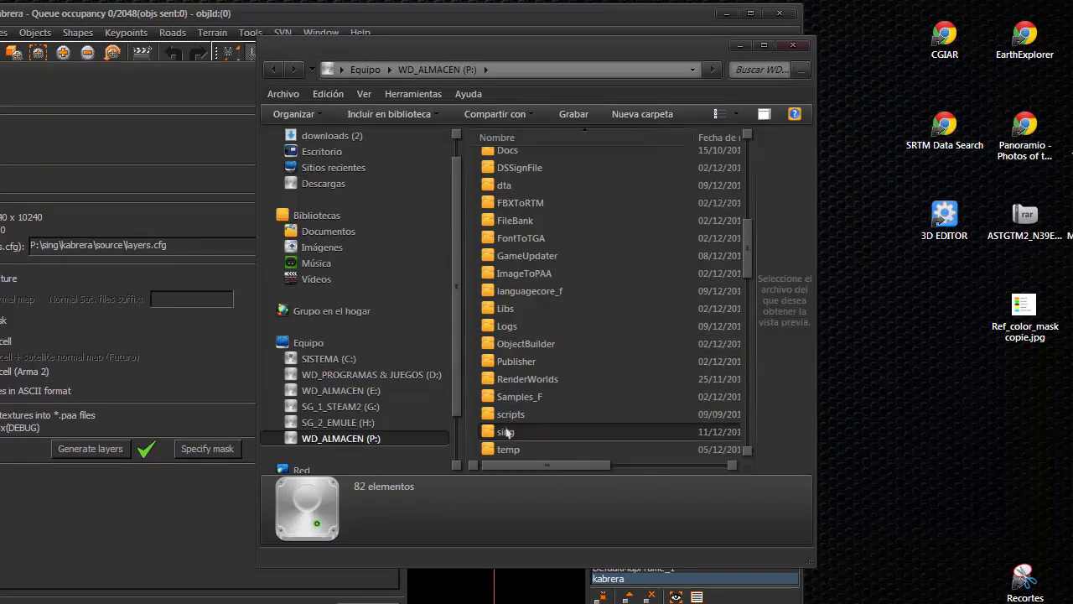
double_click(506, 440)
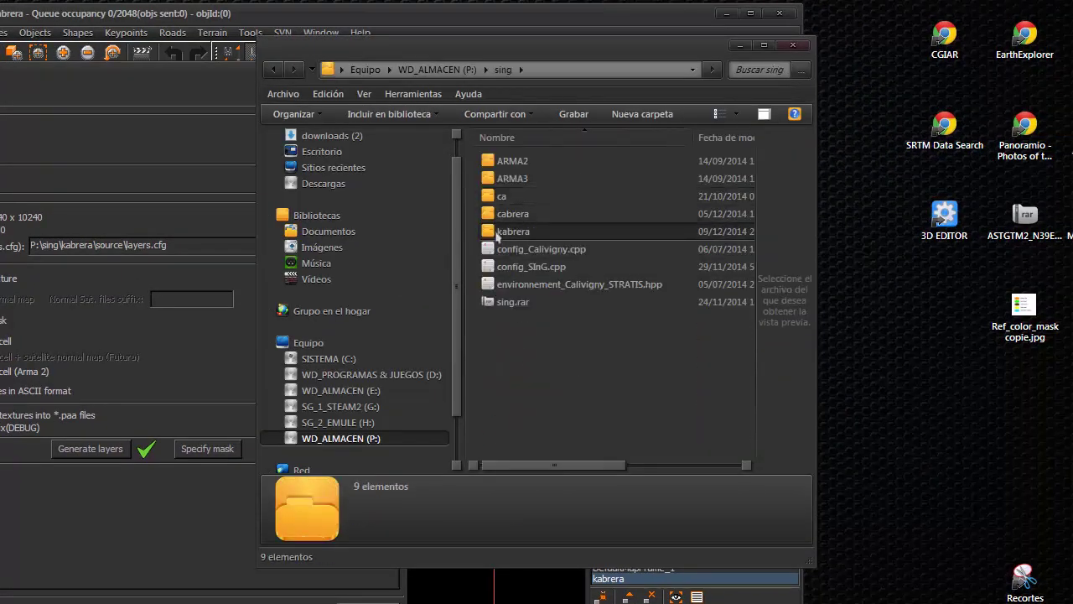
double_click(503, 231)
double_click(506, 160)
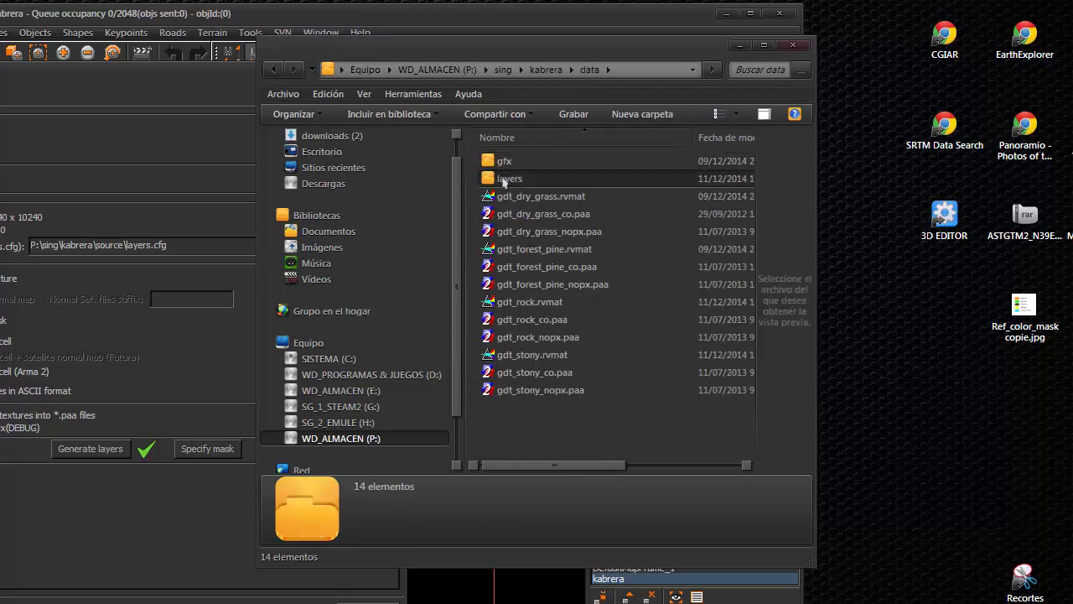
double_click(509, 178)
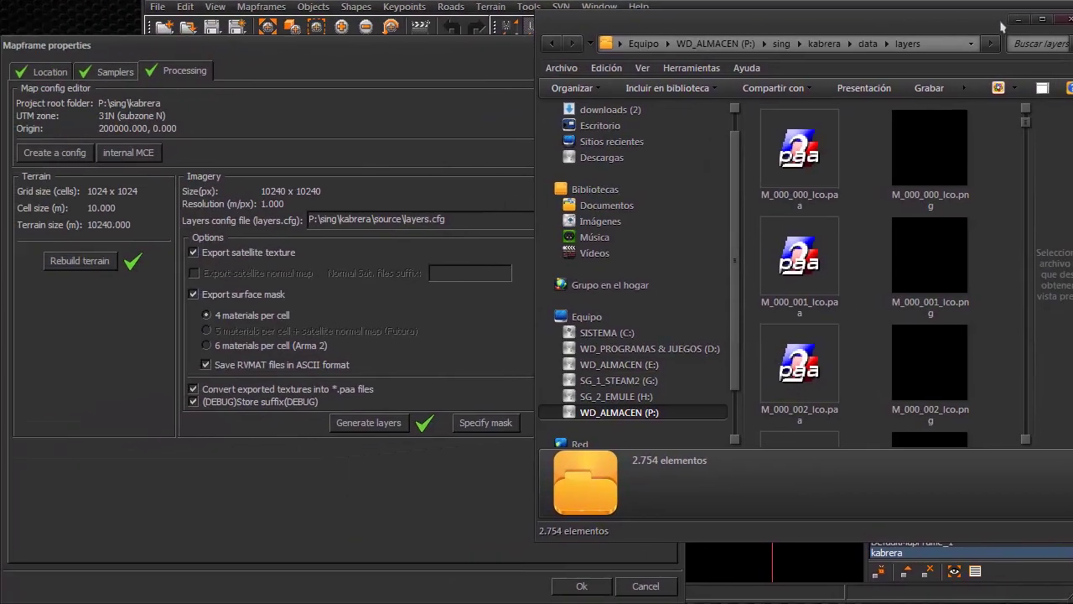
key(alt+F4)
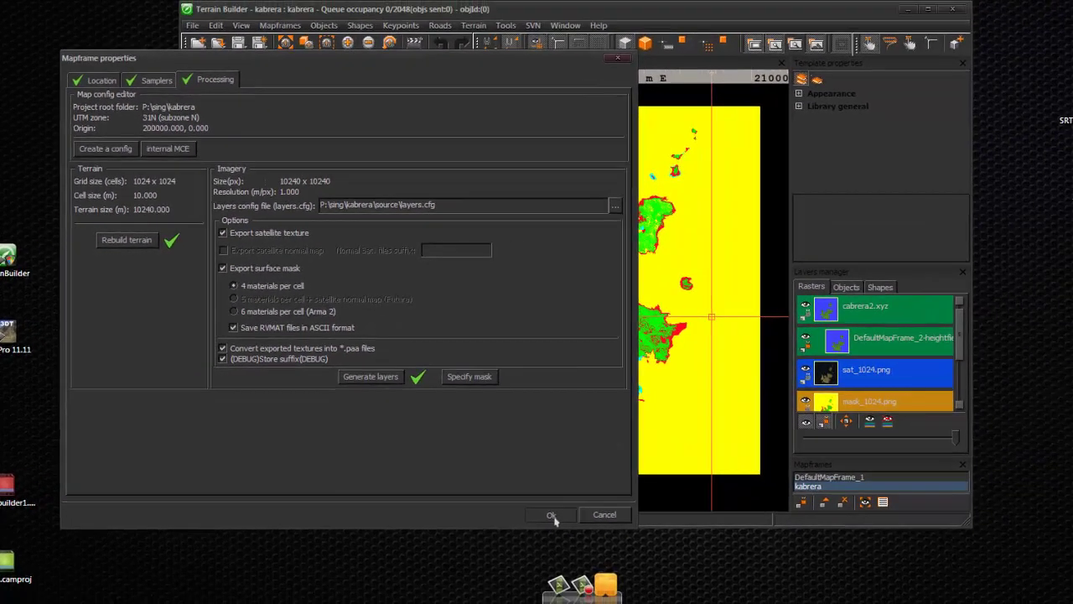
Accept the mapframe properties in Terrain Builder and start the Buldozer preview.
click(766, 568)
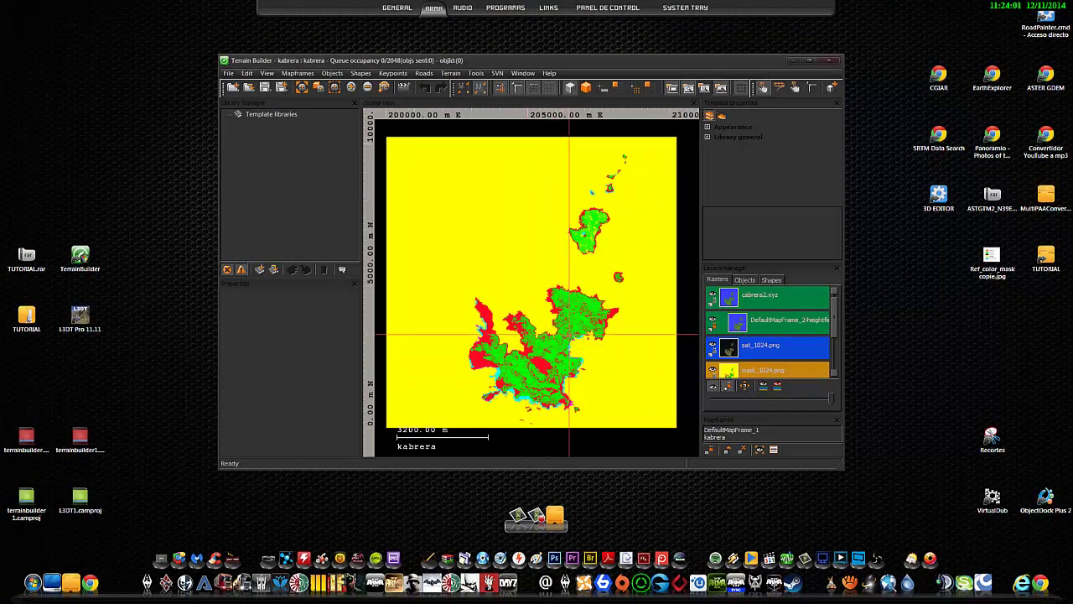
click(404, 88)
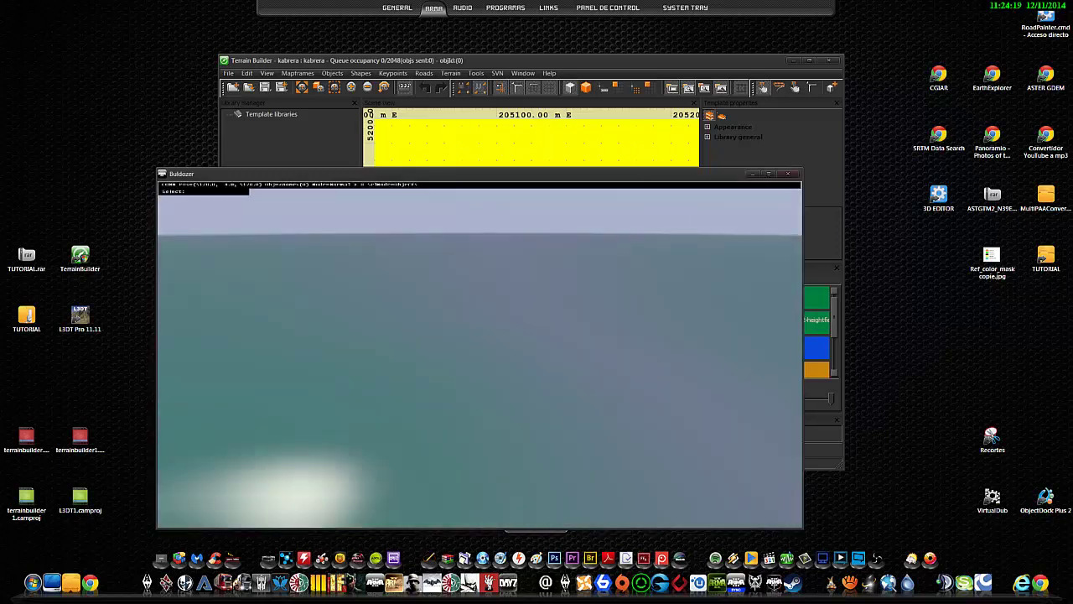
Fly the Buldozer camera across the sea and over the island to view its terrain textures.
key(Left)
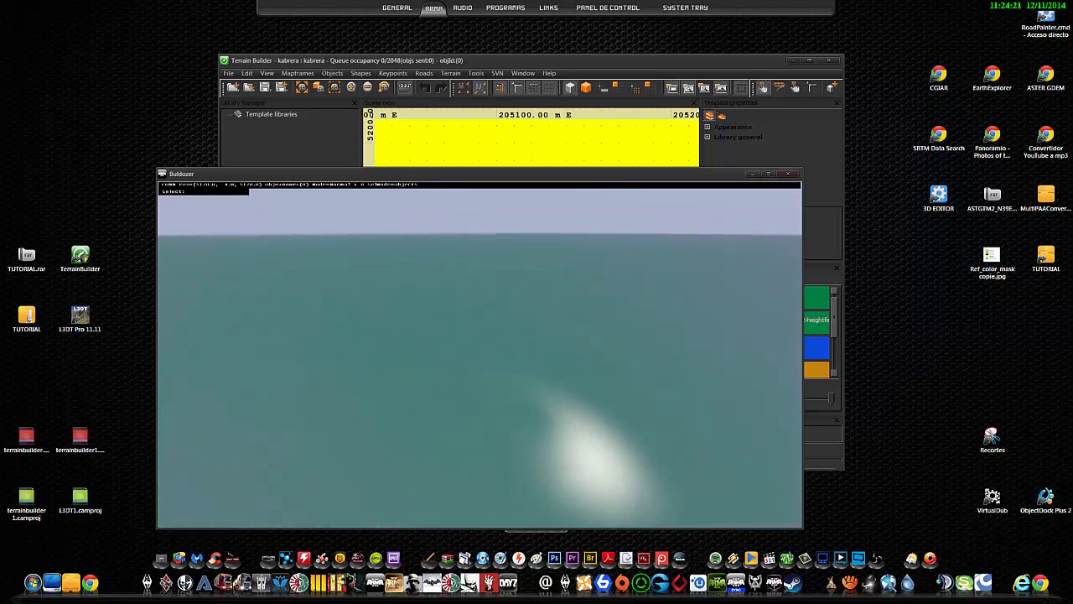
key(Left)
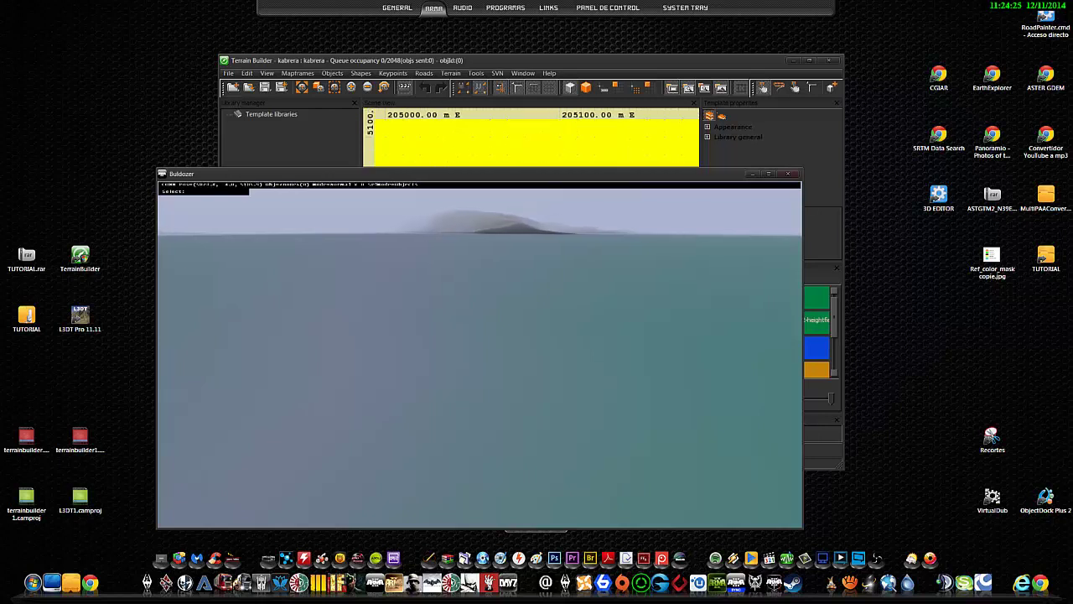
key(Up)
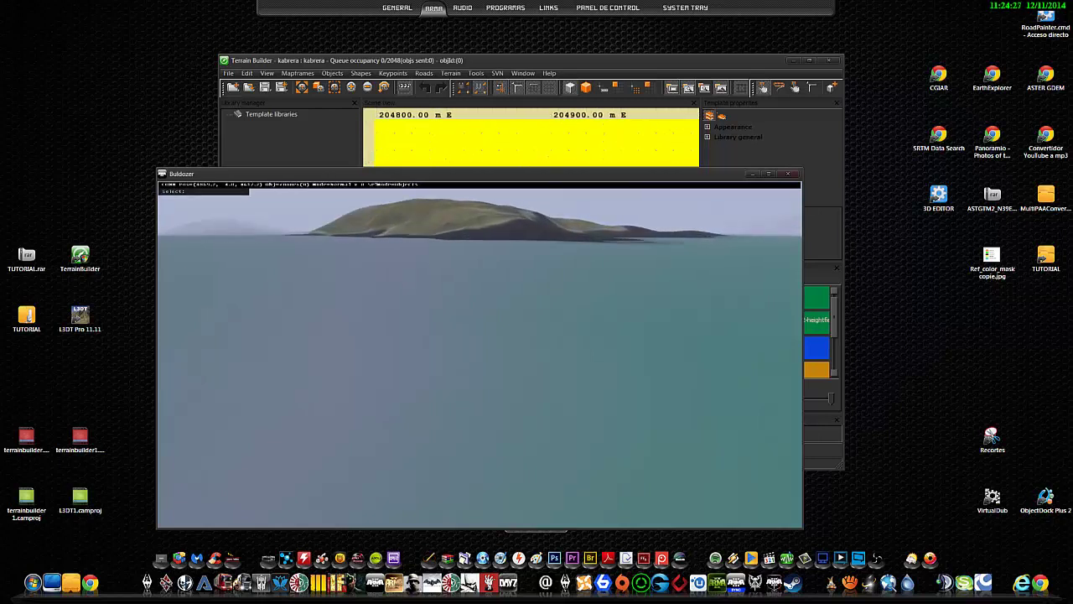
key(Up)
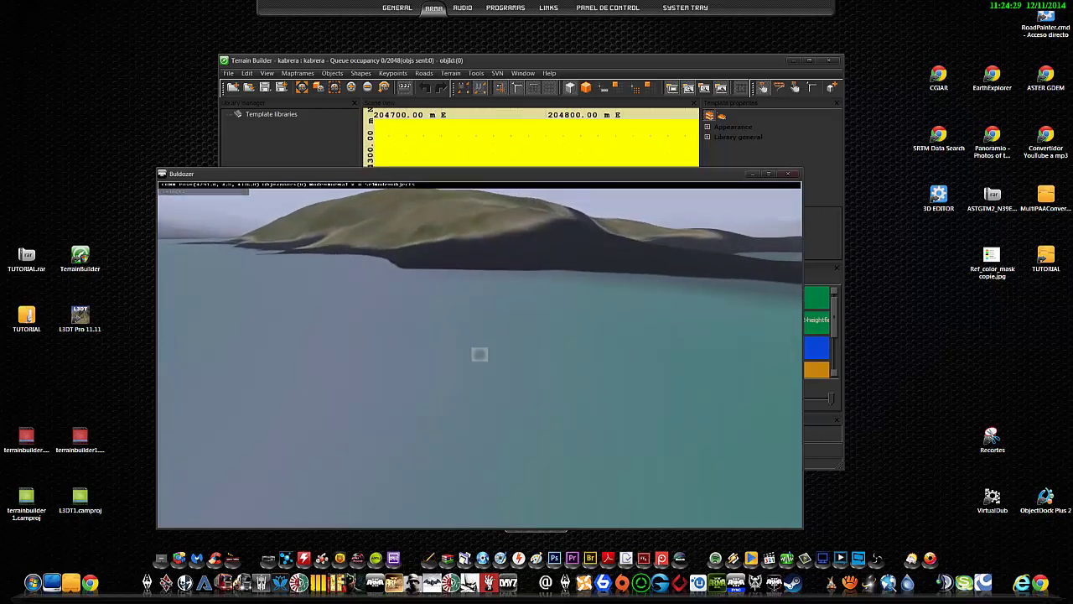
key(Up)
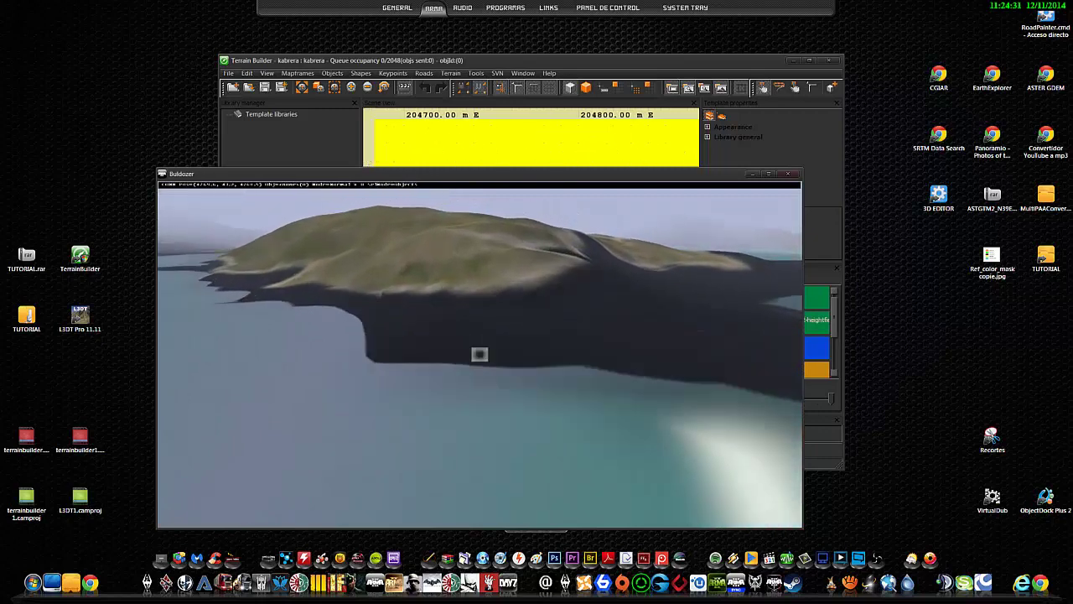
key(Up)
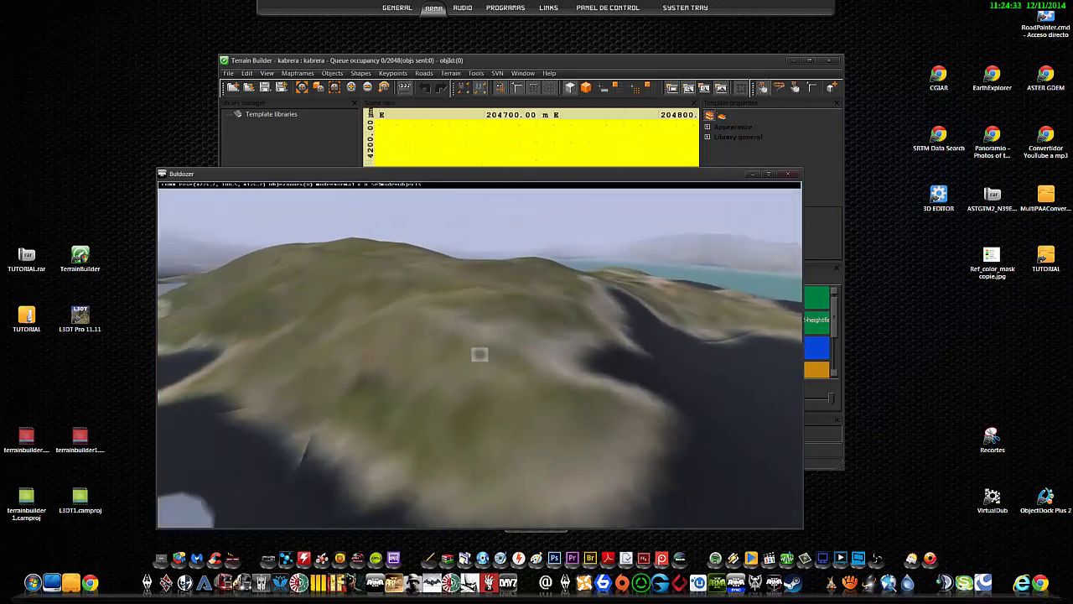
key(Up)
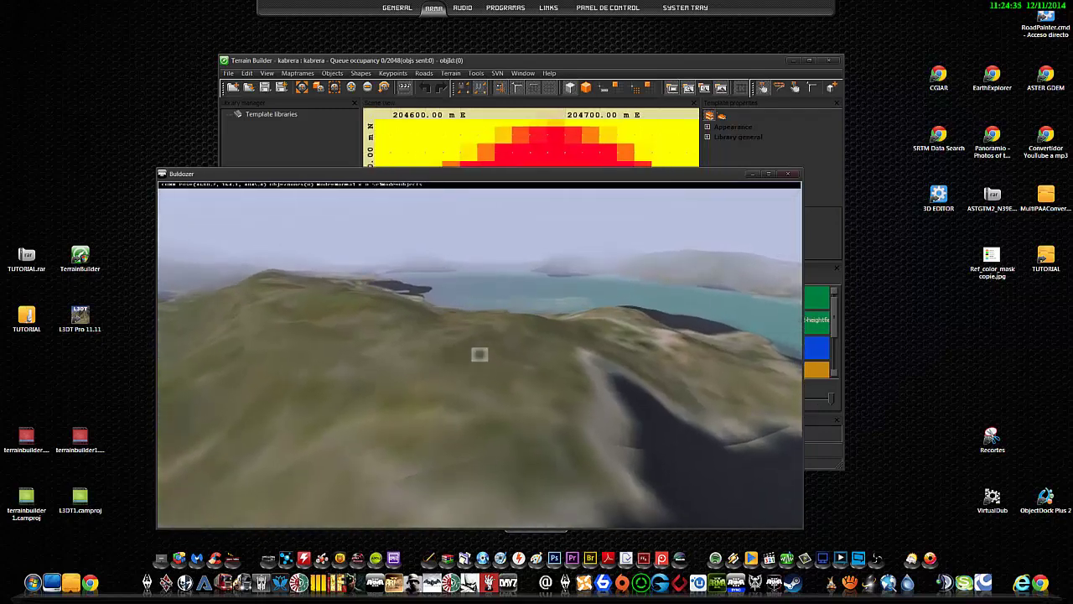
Switch to Terrain Builder, locate the cyan, yellow and red patches on the northern island's mask, and move the window away from Buldozer.
key(alt+Tab)
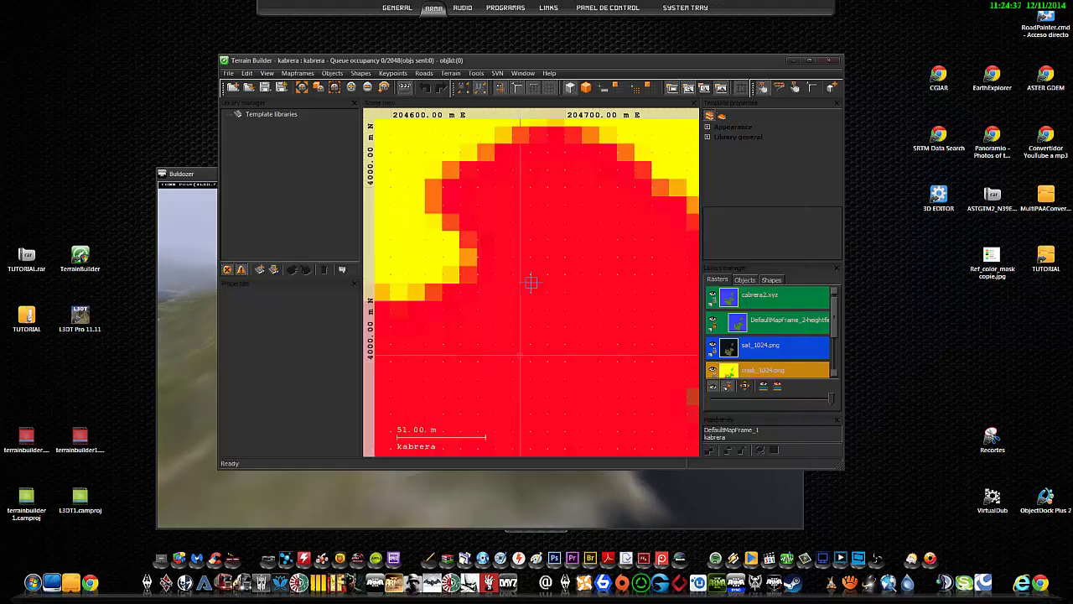
click(742, 386)
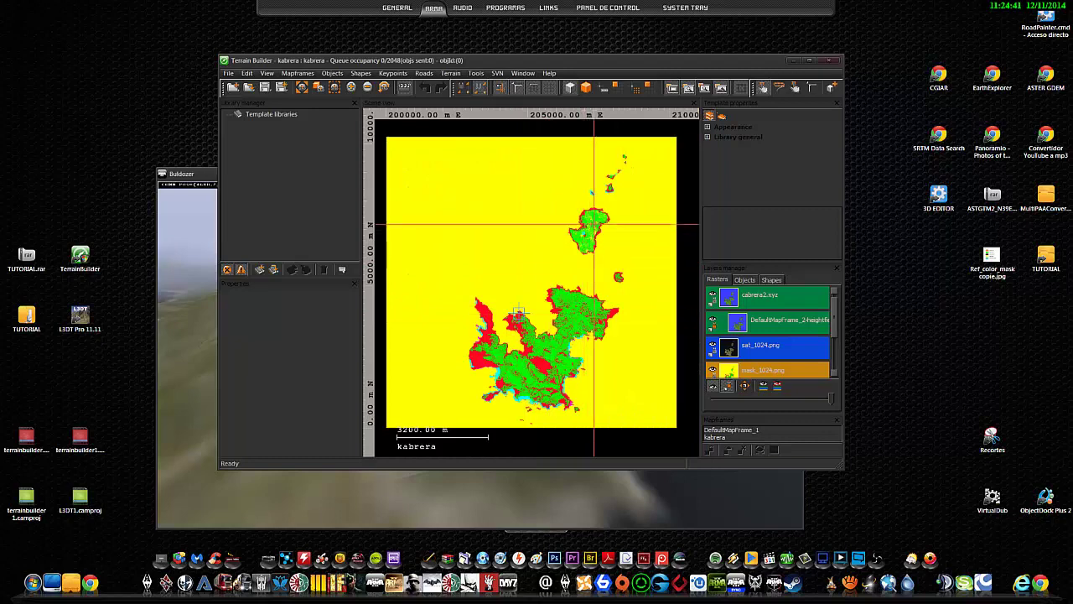
scroll(575, 220, up, 4)
drag(549, 397, 578, 288)
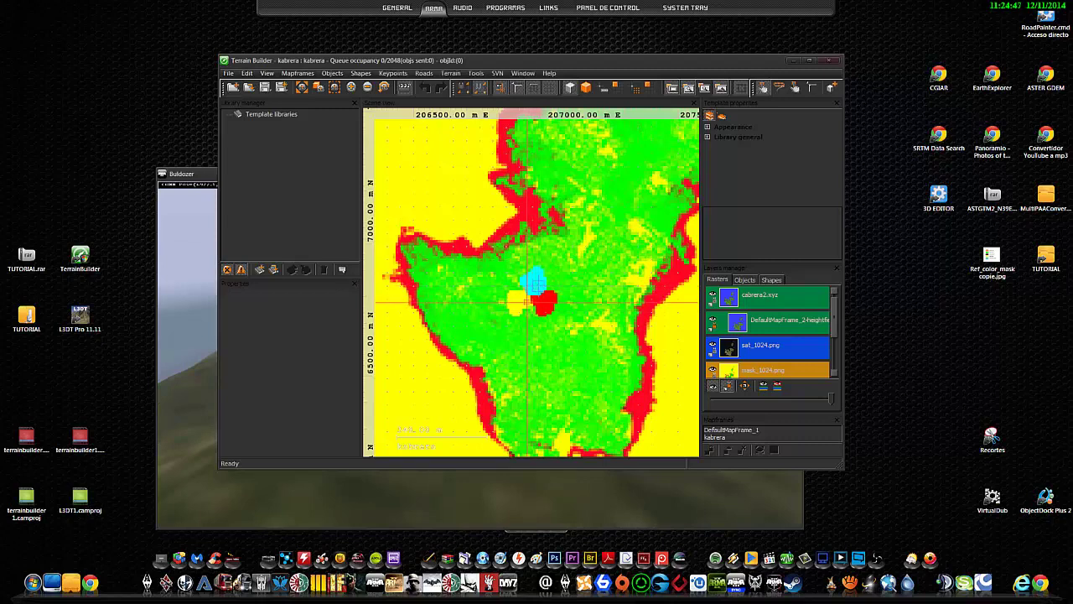
scroll(535, 285, up, 1)
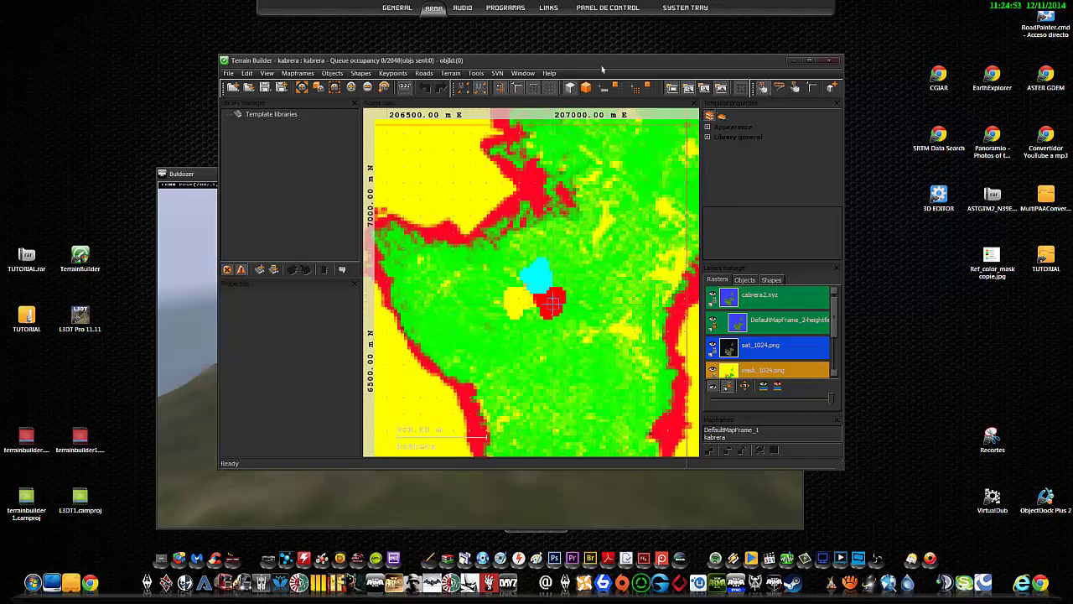
drag(602, 69, 804, 32)
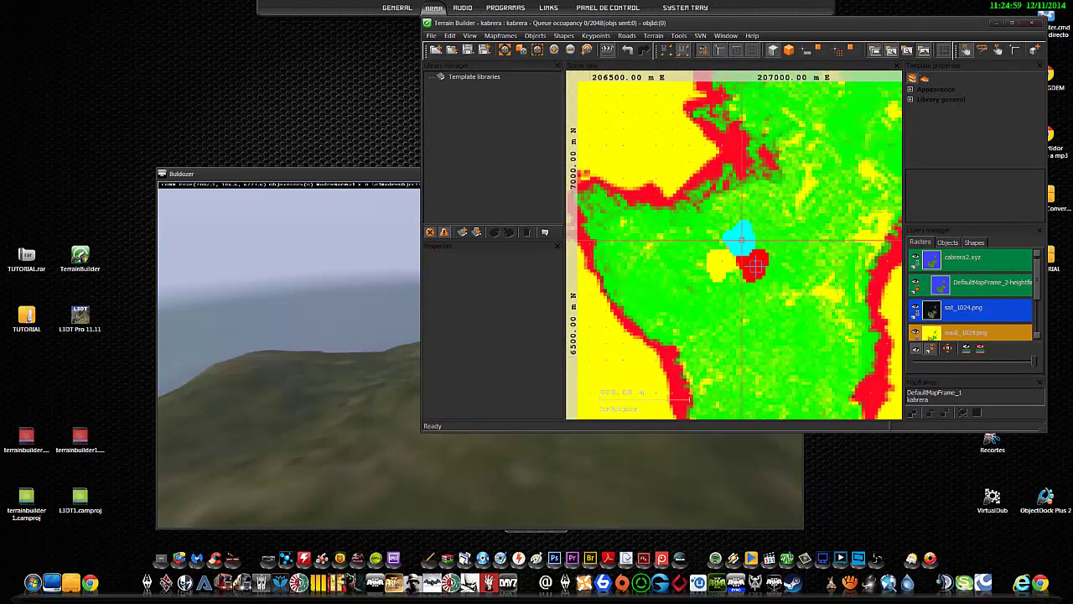
scroll(755, 264, up, 1)
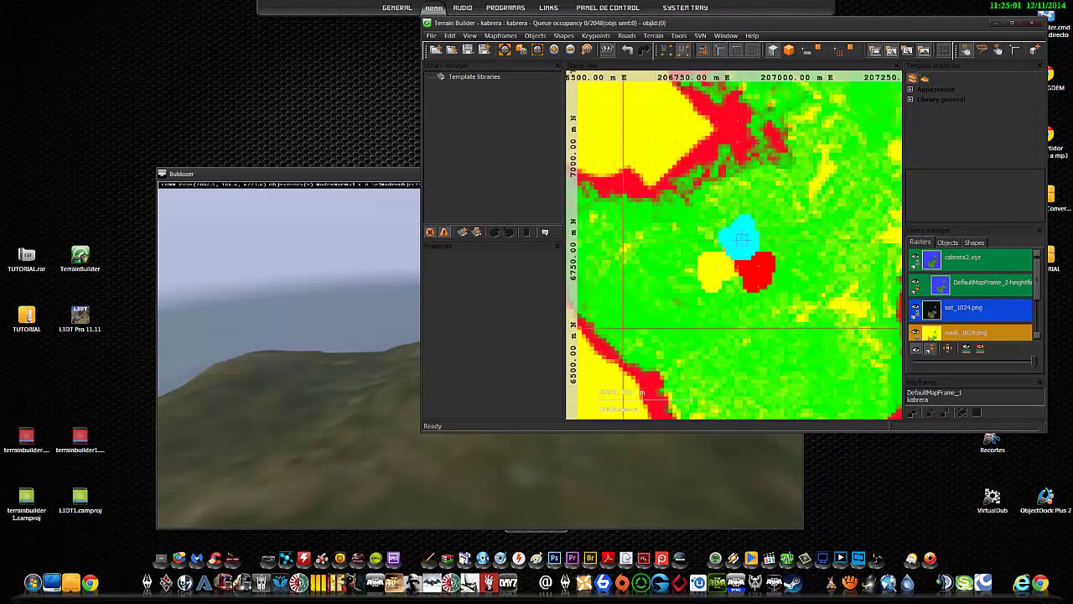
Compare the ground textures in Buldozer at the cyan, yellow and red mask patches.
key(alt+Tab)
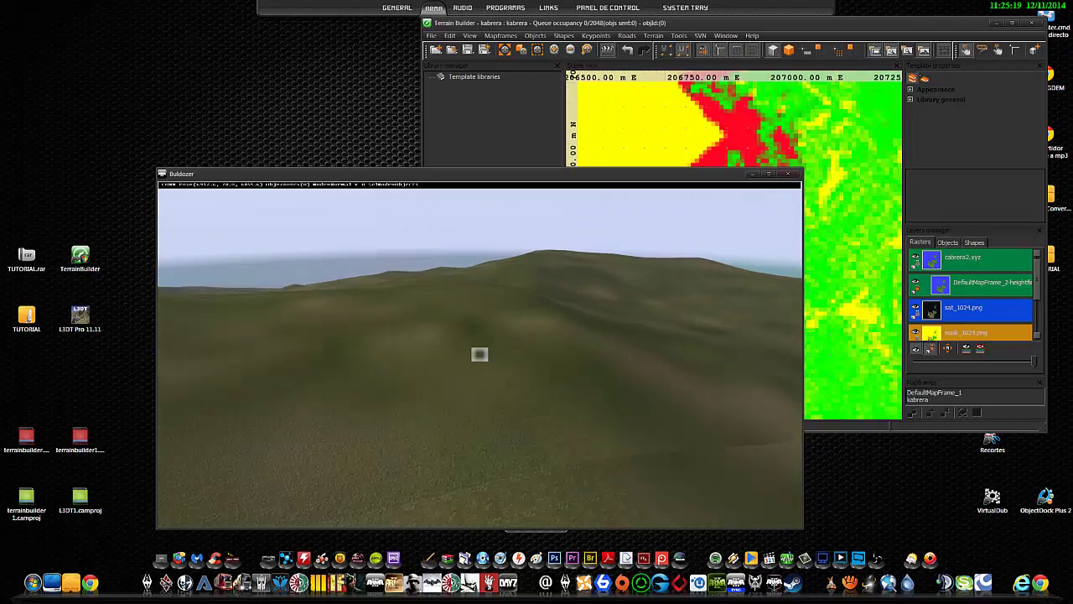
key(alt+Tab)
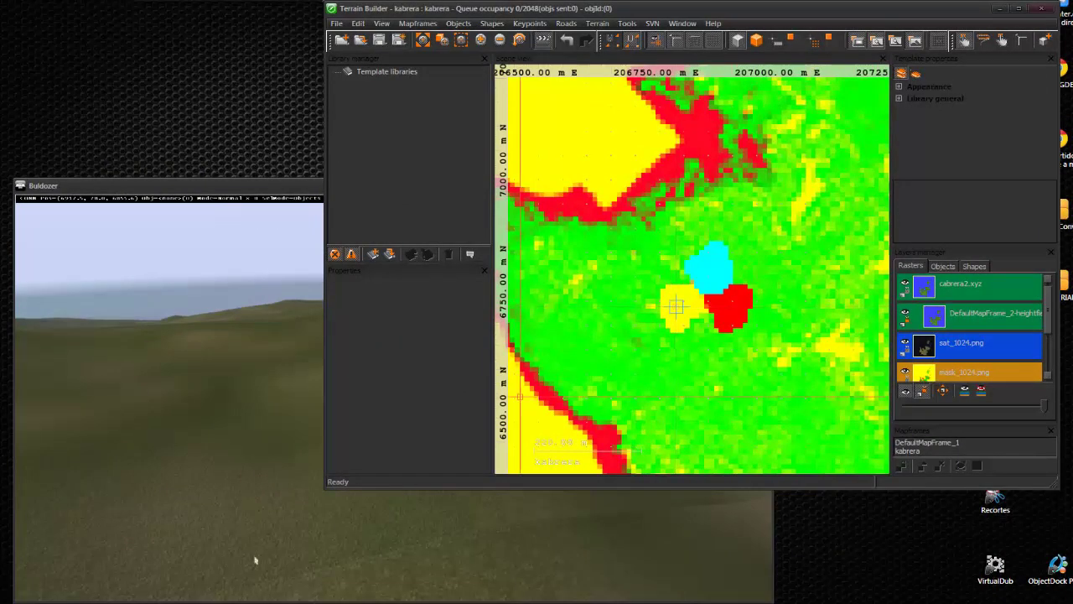
click(222, 550)
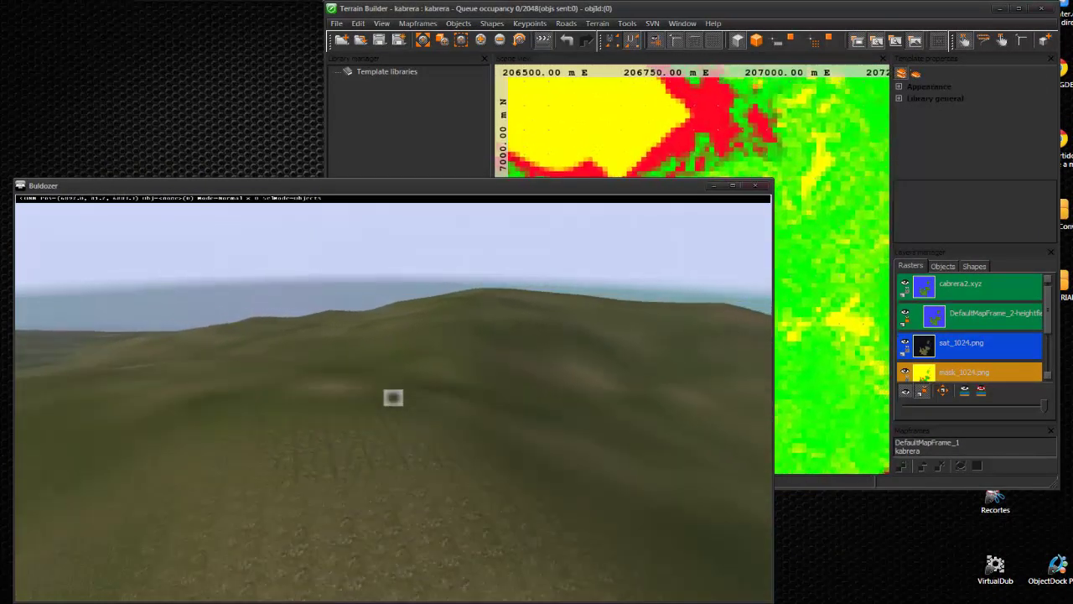
key(alt+Tab)
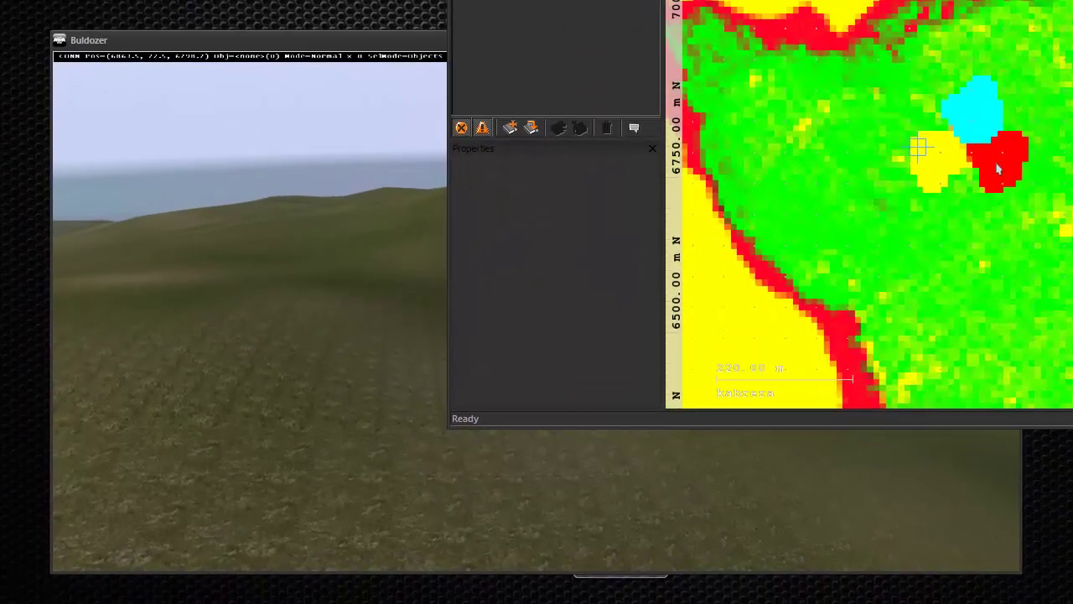
scroll(997, 167, up, 1)
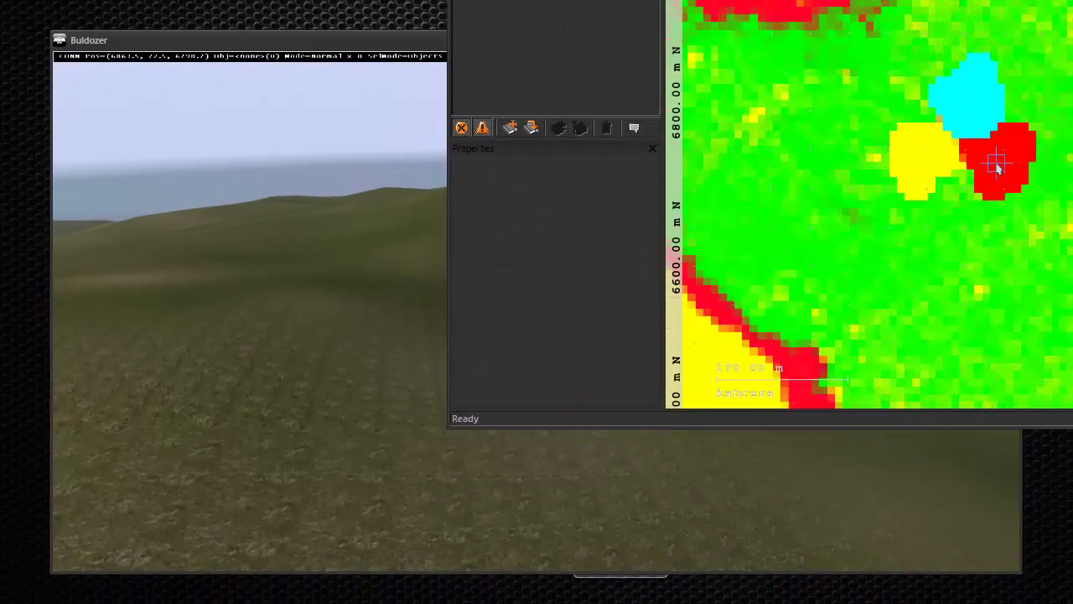
click(730, 506)
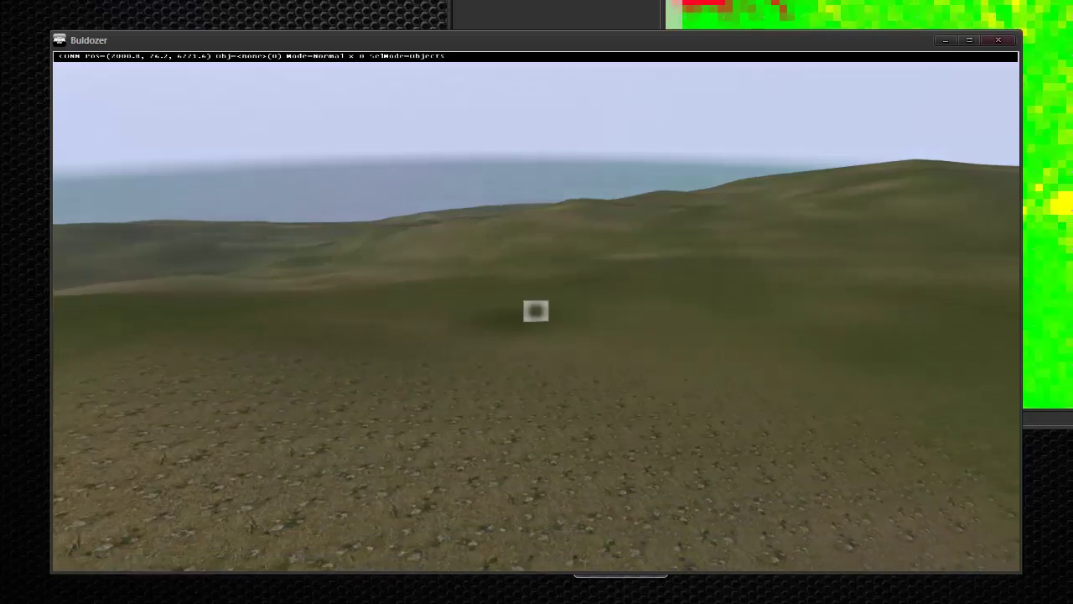
key(w)
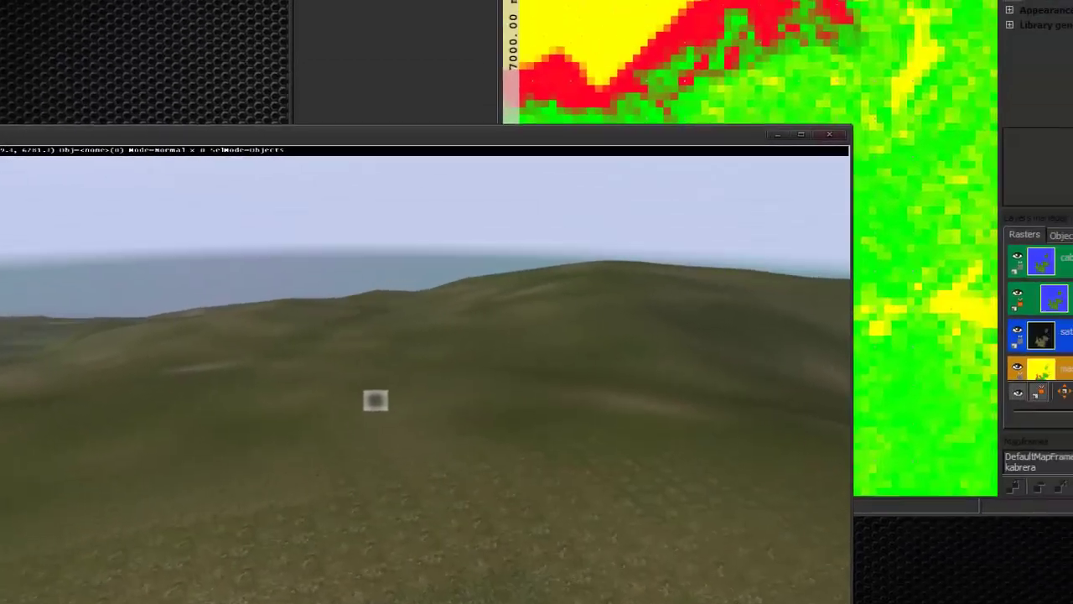
Position the camera on the green mask area south of the three patches and fly over its ground texture in Buldozer.
key(alt+Tab)
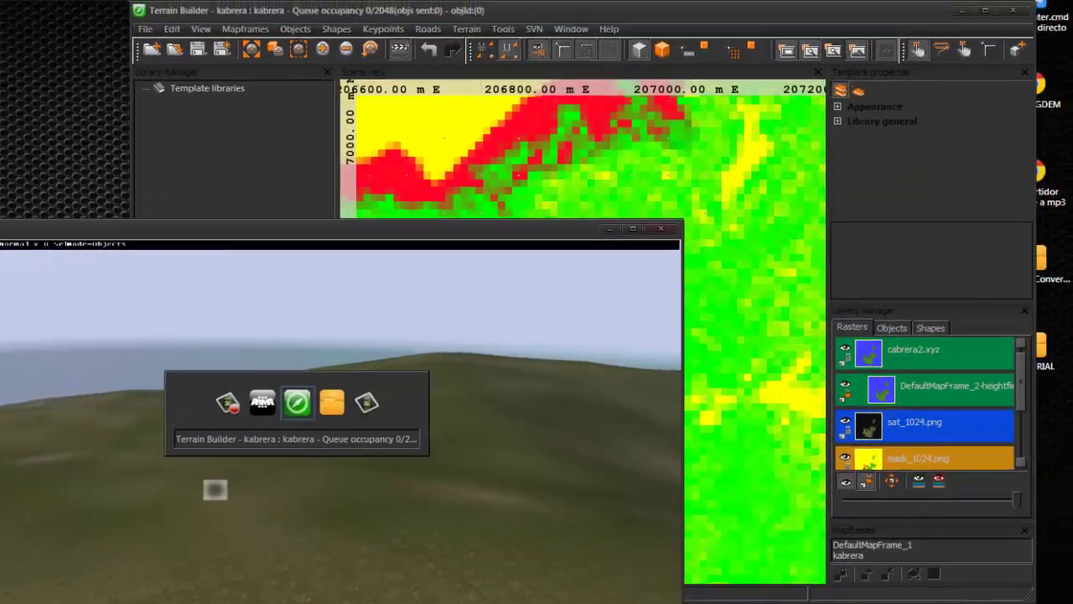
scroll(613, 479, up, 1)
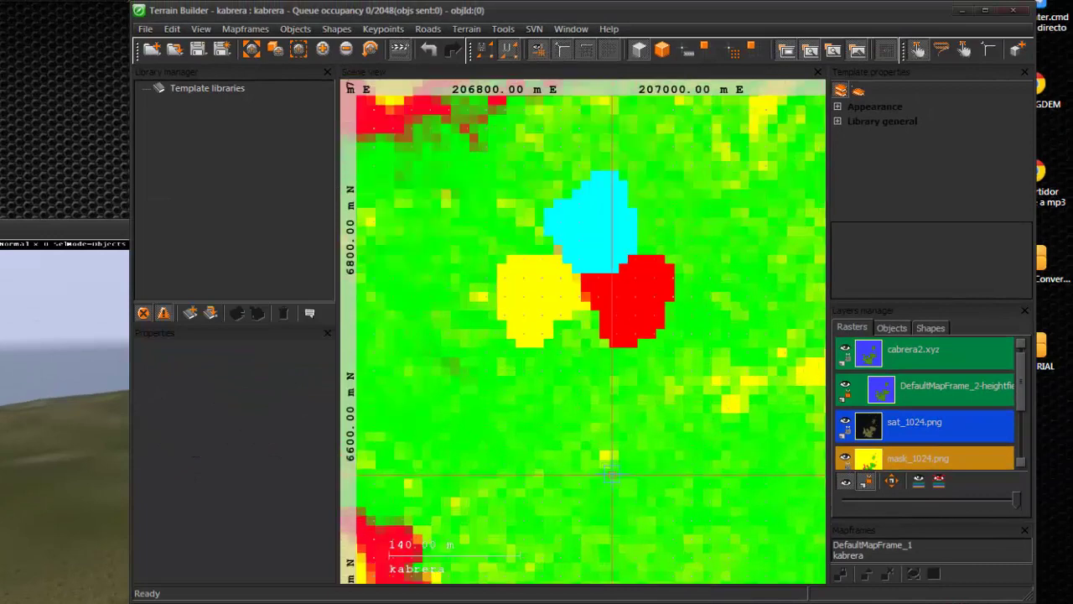
key(alt+Tab)
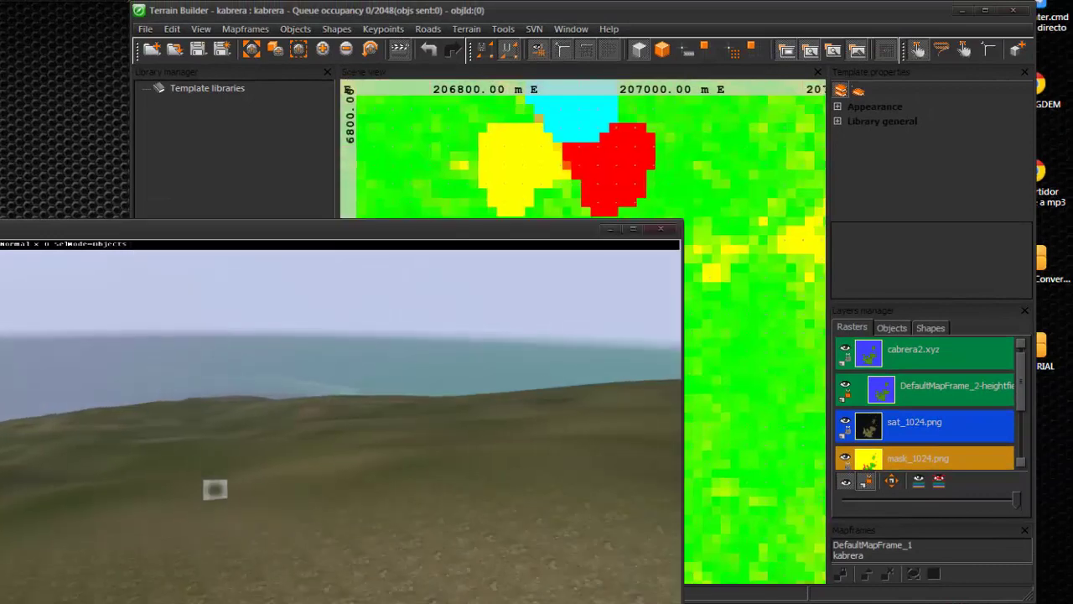
key(Up)
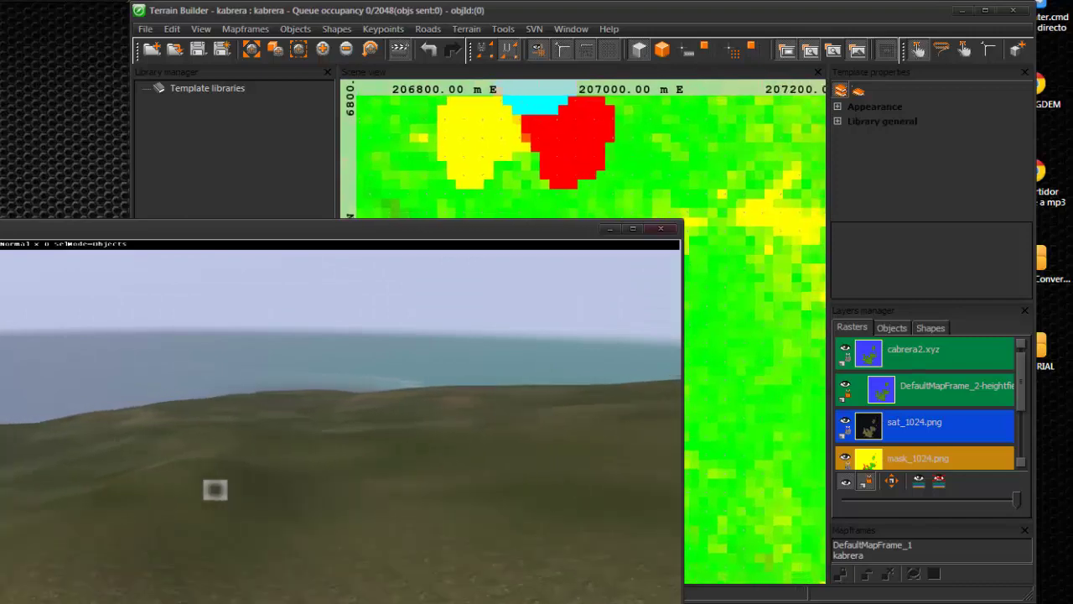
key(Up)
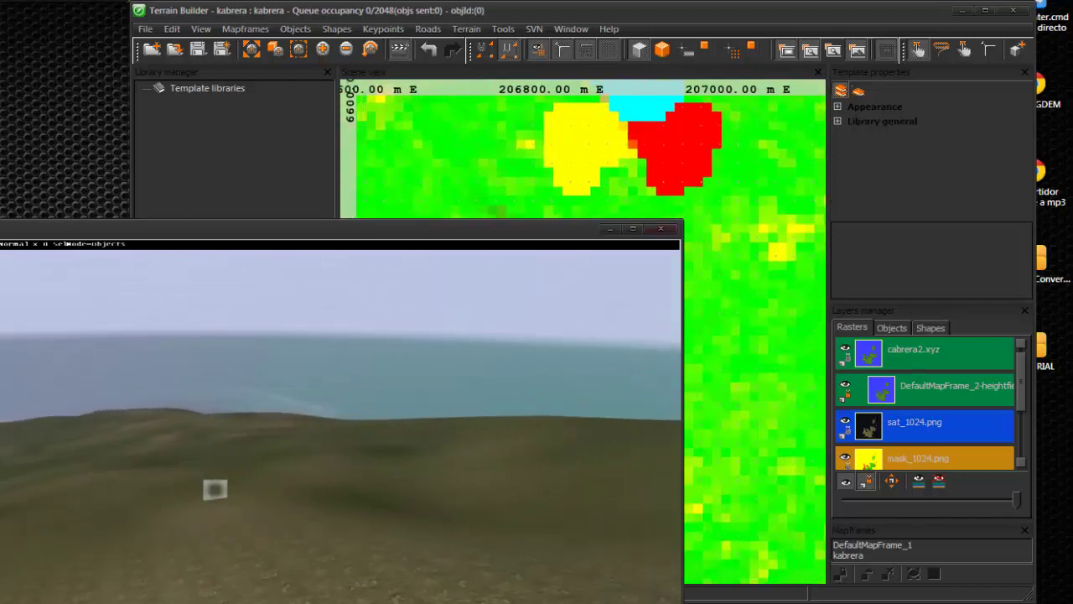
key(Up)
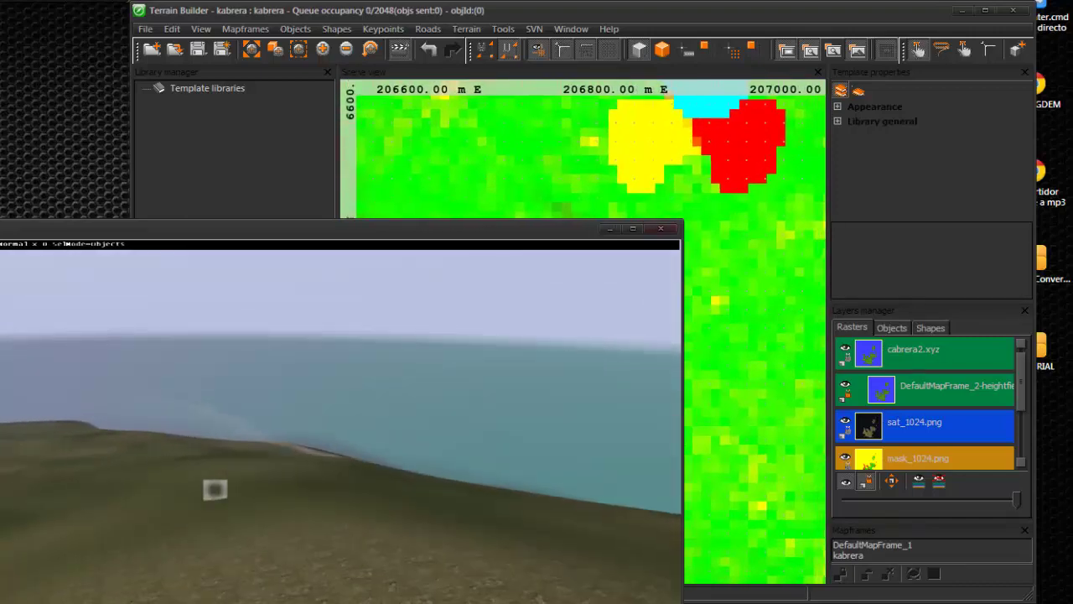
Switch to Terrain Builder and position the Buldozer camera on the yellow sea mask just west of the red coastline.
key(alt+Tab)
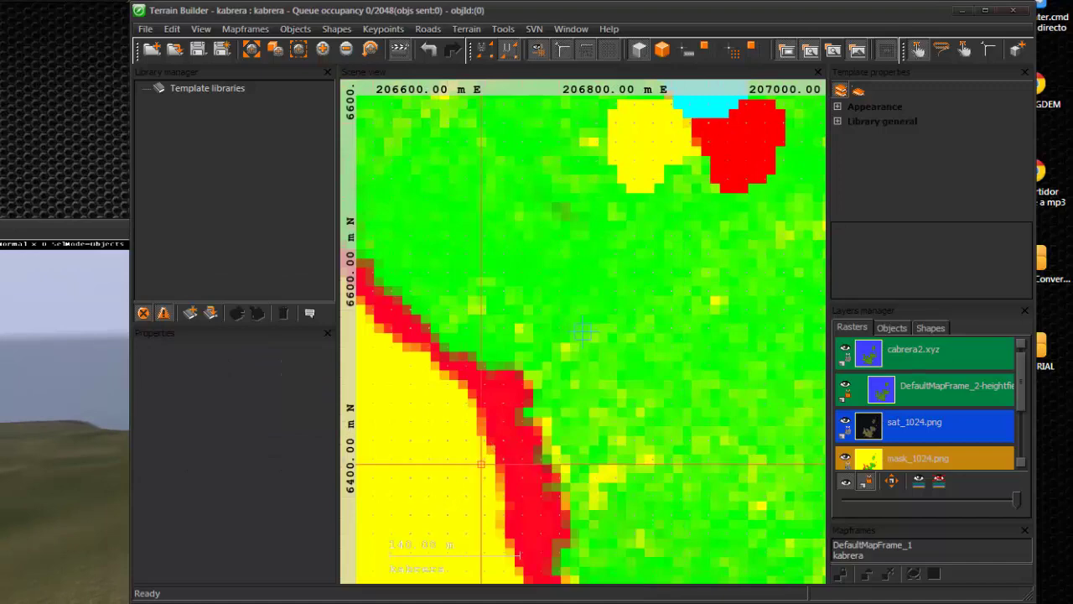
right_drag(582, 334, 723, 284)
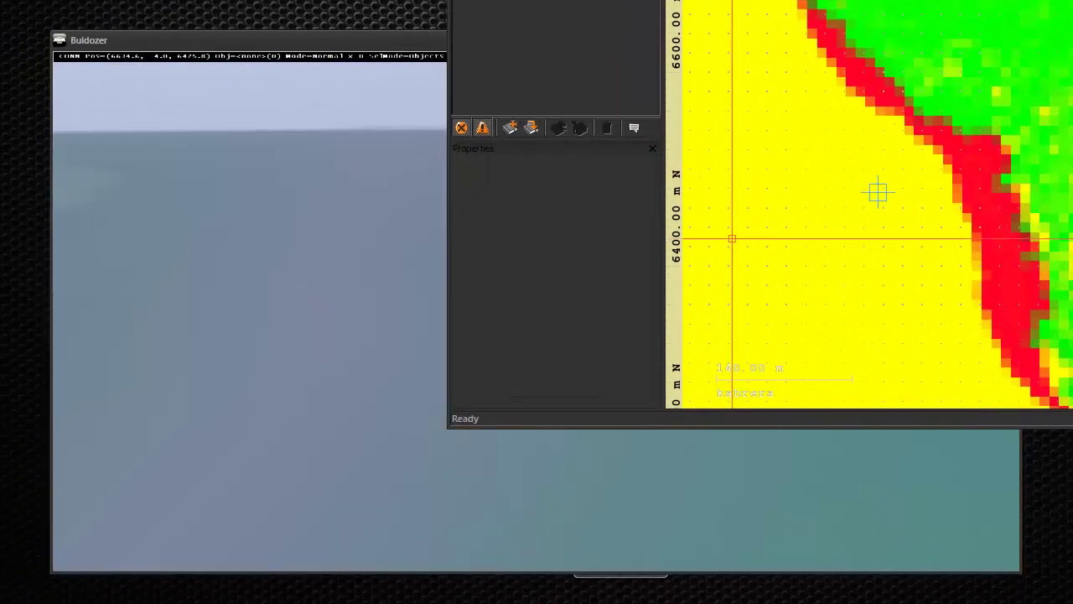
click(34, 447)
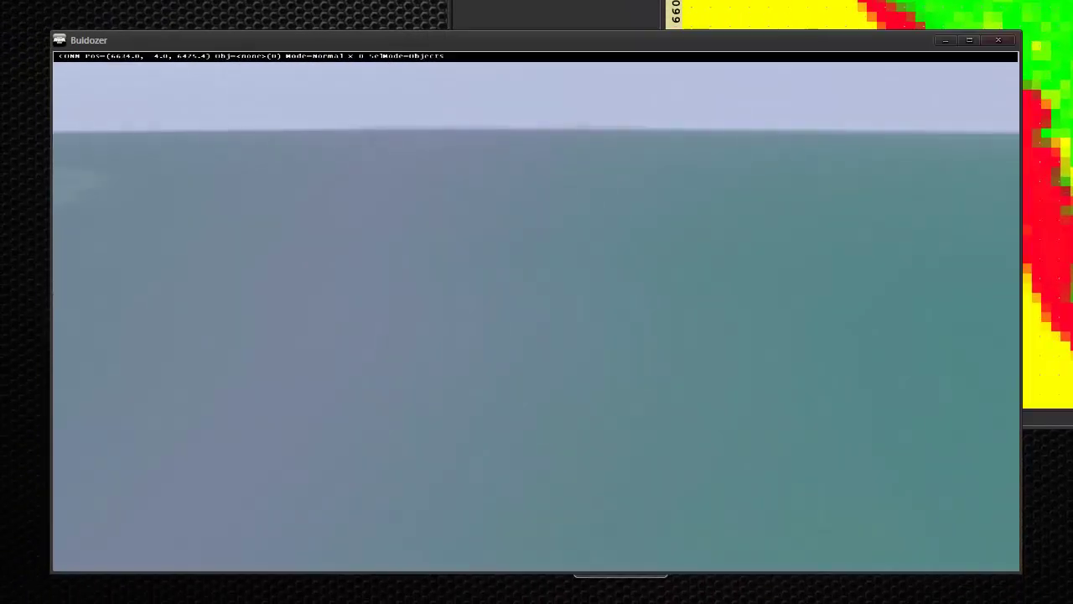
Lower the Buldozer camera below the water surface and move along the seabed to inspect its ground texture.
key(Up)
key(Page_Up)
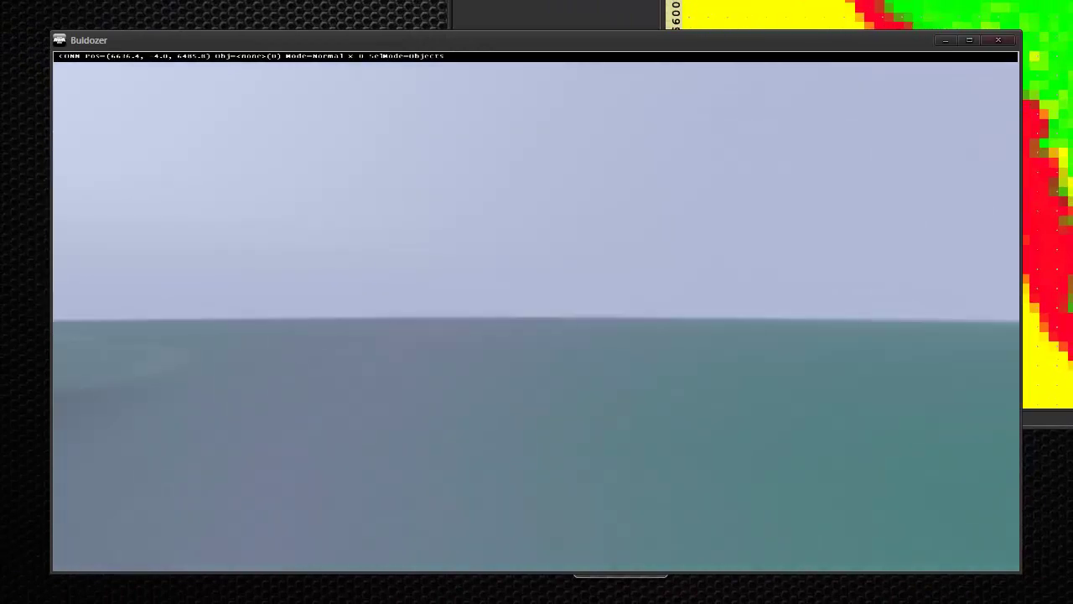
key(Page_Down)
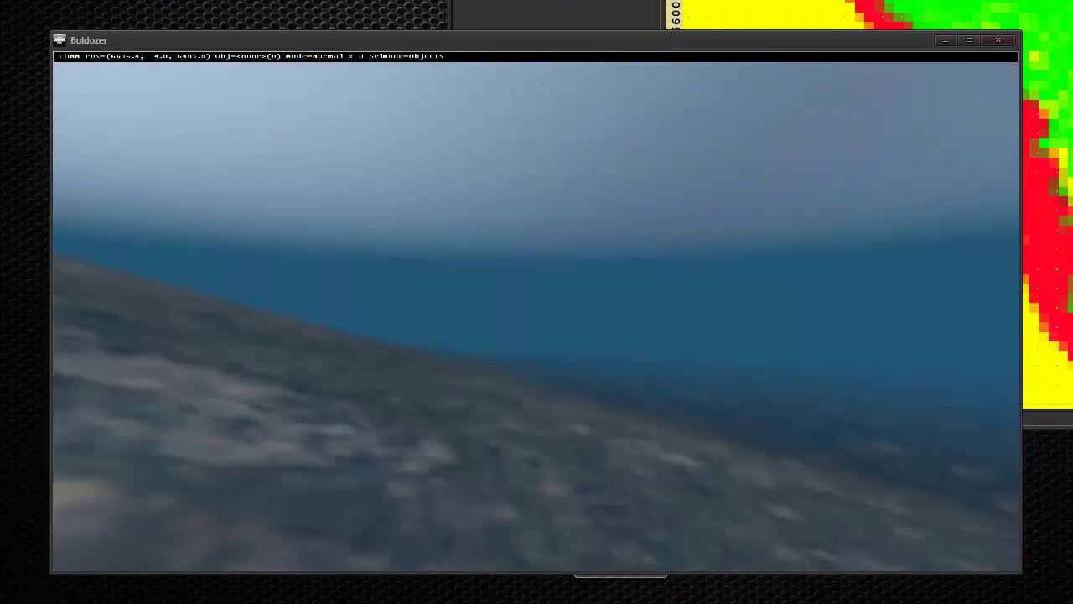
key(Left)
key(Up)
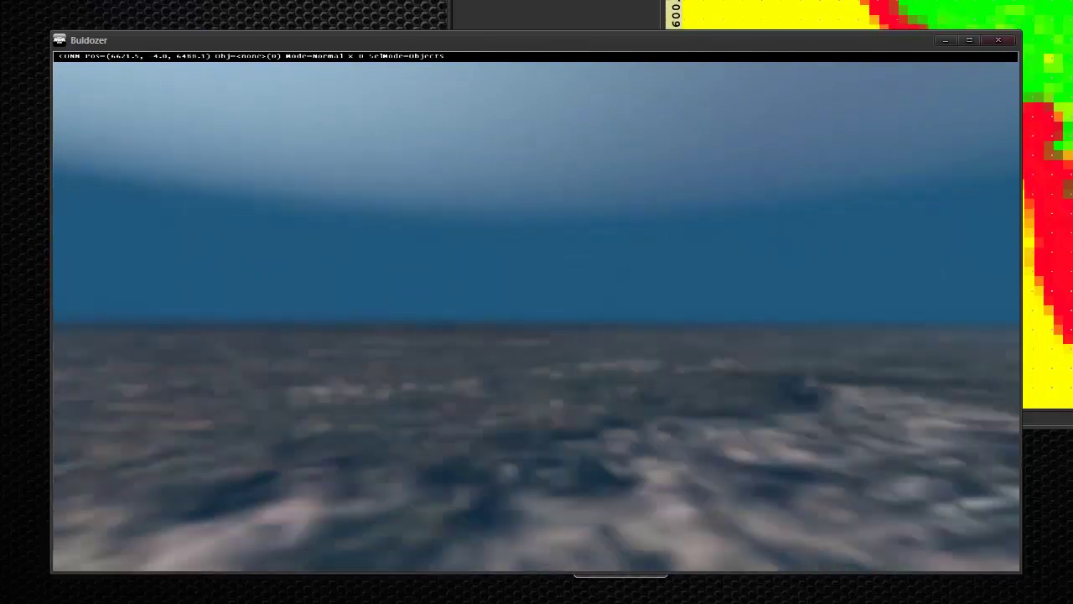
key(Up)
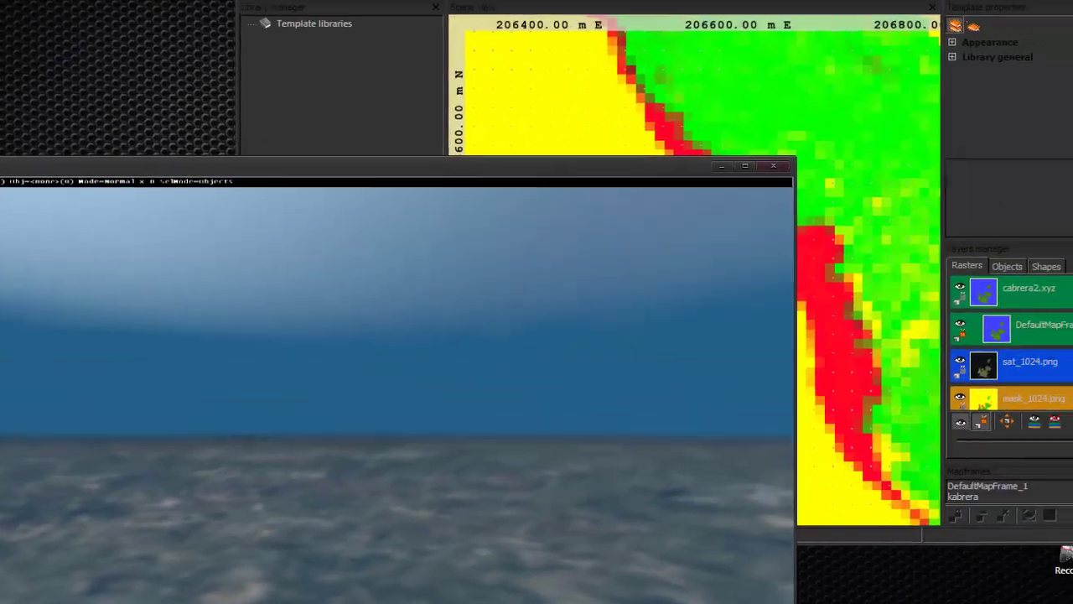
Switch to Terrain Builder and reposition the Buldozer camera on the green mask area south of the three colored patches.
key(alt+Tab)
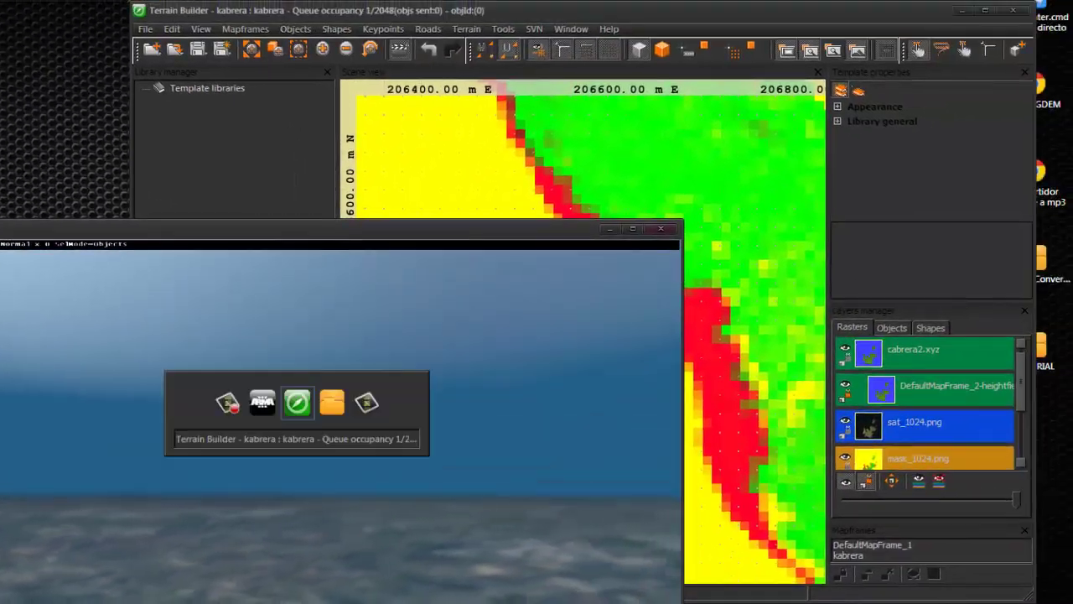
scroll(504, 428, down, 5)
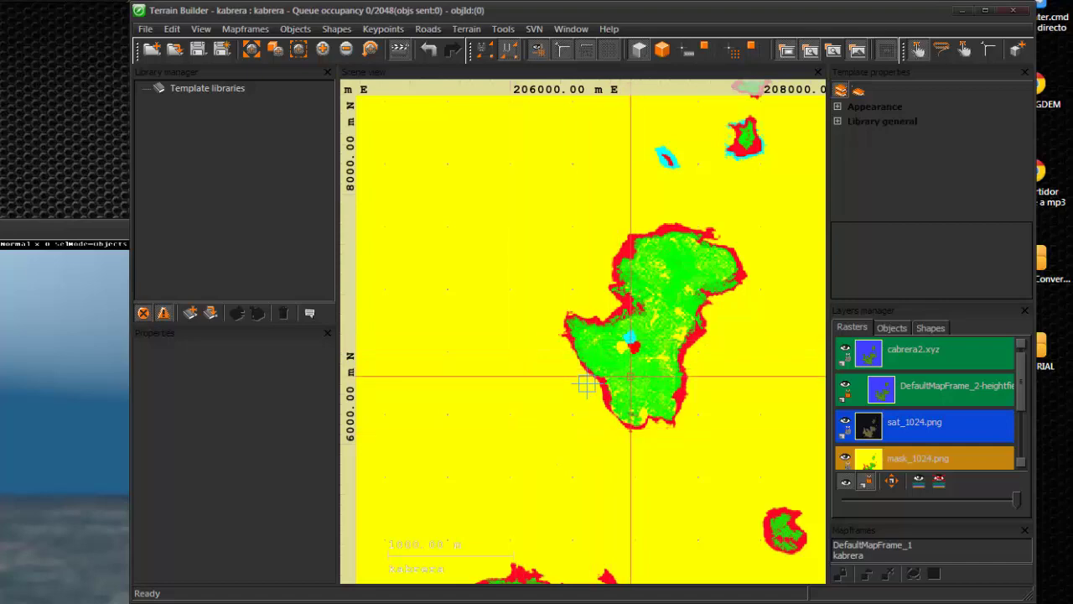
scroll(586, 384, up, 1)
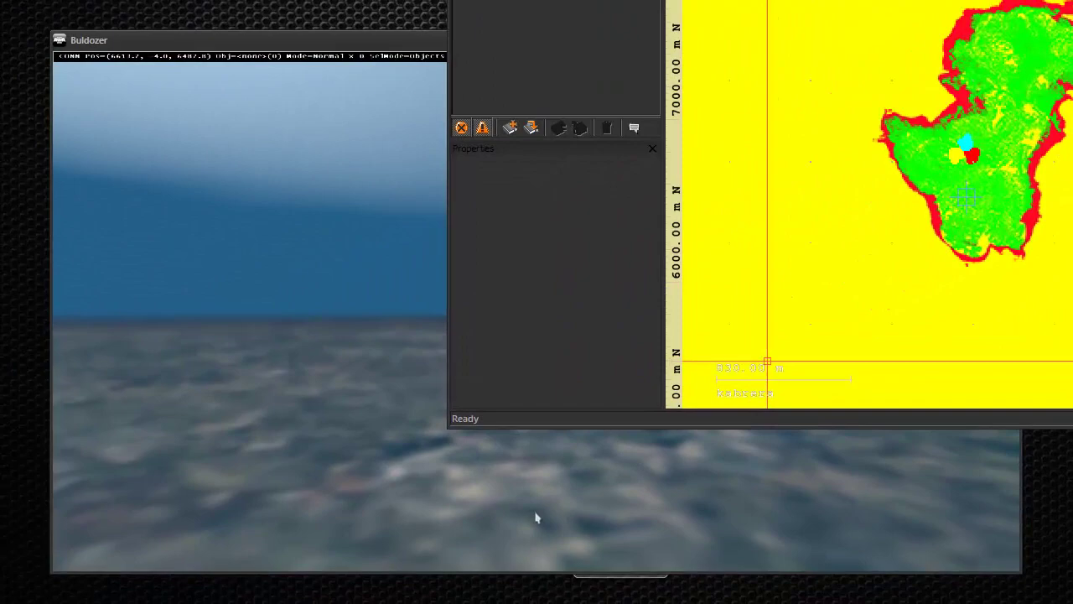
click(219, 603)
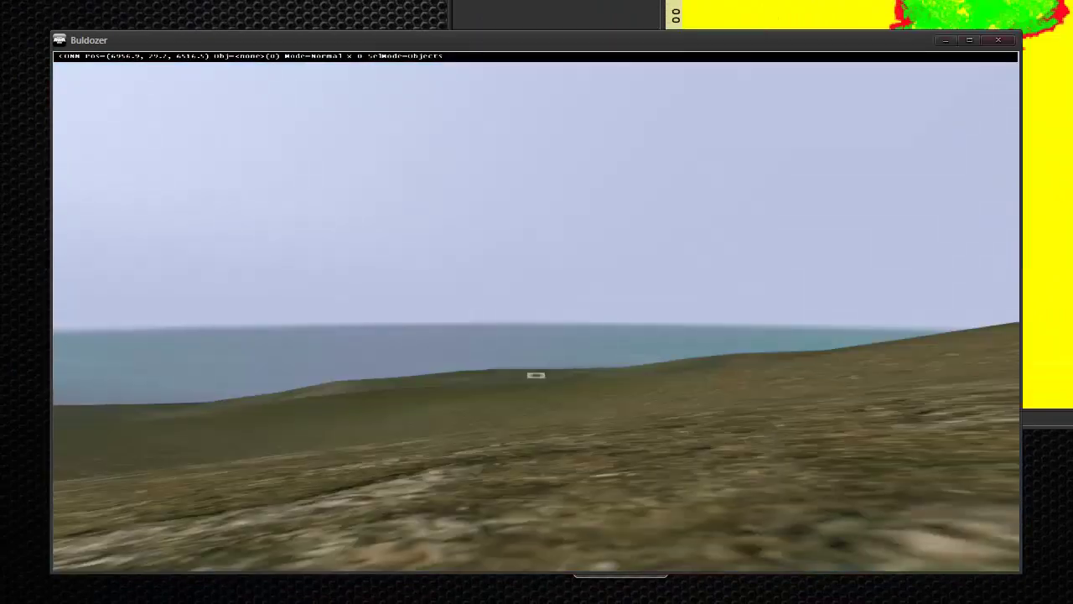
Examine the green area's ground texture at close range in Buldozer.
key(Up)
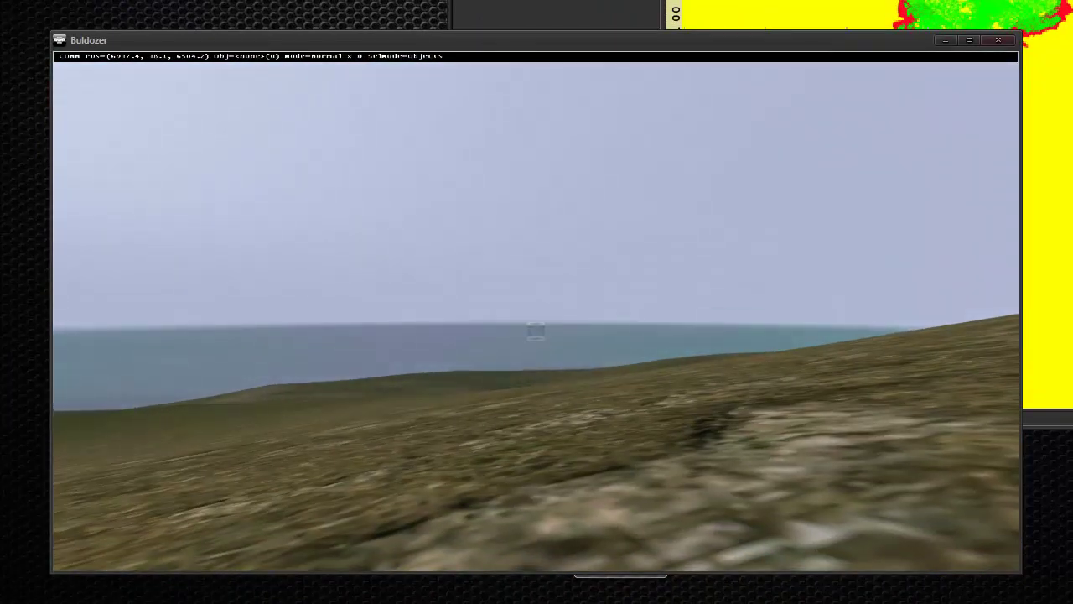
key(Right)
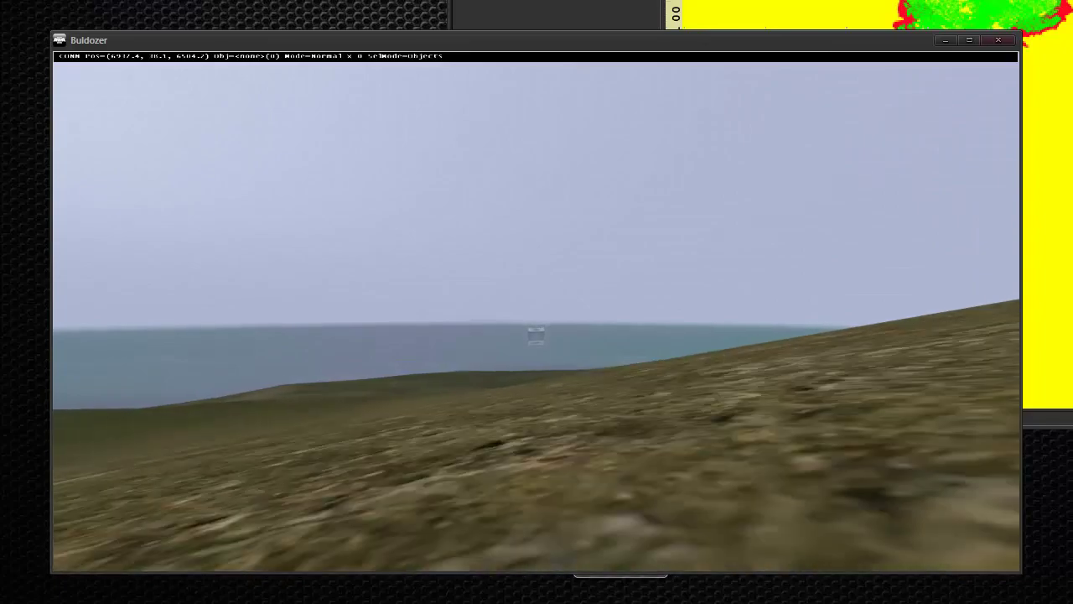
key(Right)
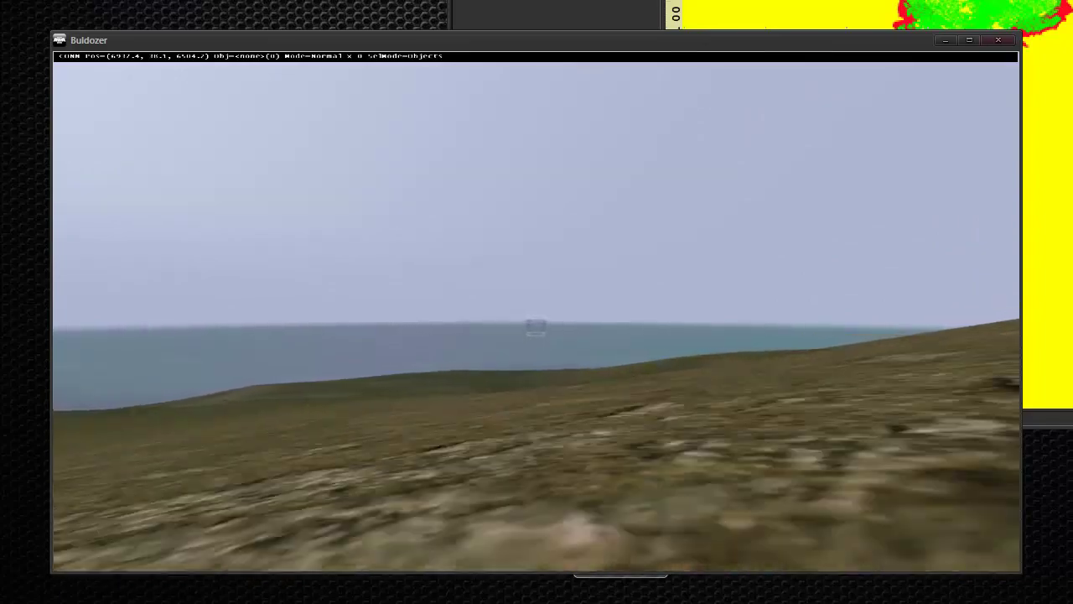
key(Right)
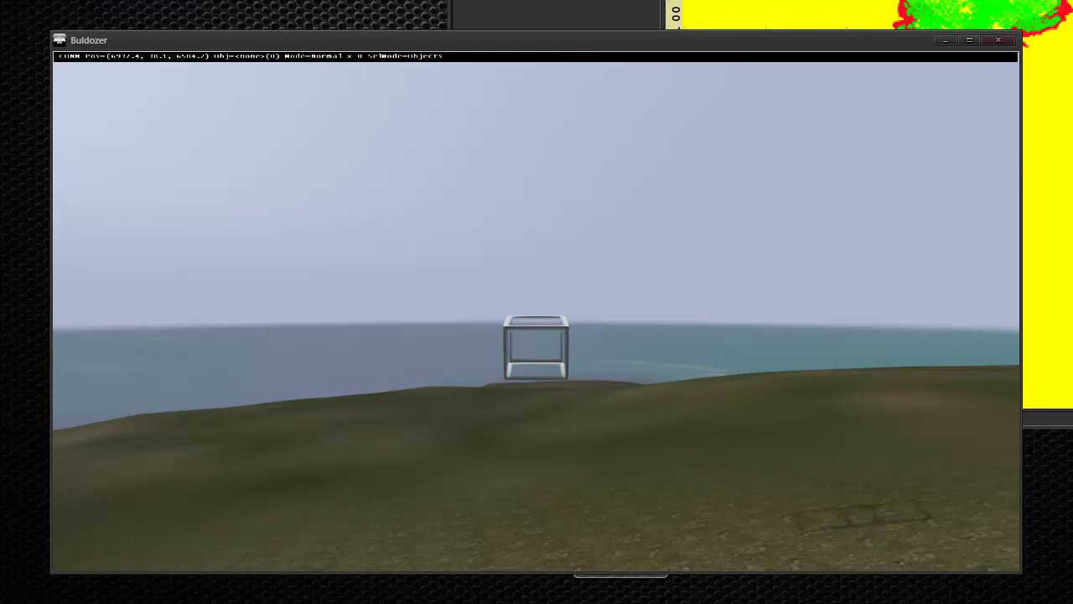
key(Right)
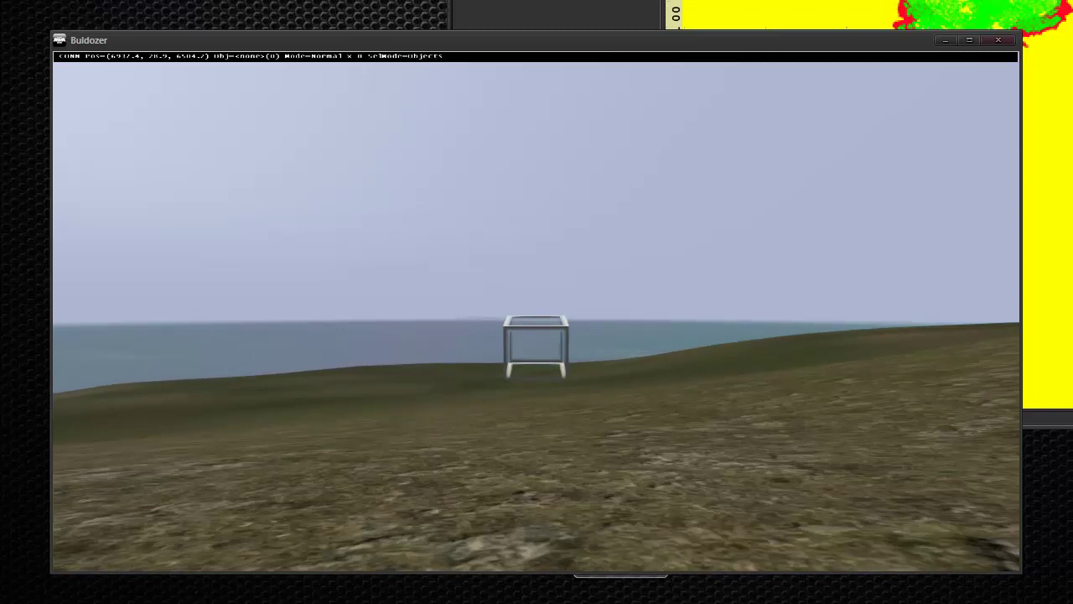
Move the camera back and forth over the green area to compare nearby ground detail with the distant satellite texture.
key(Down)
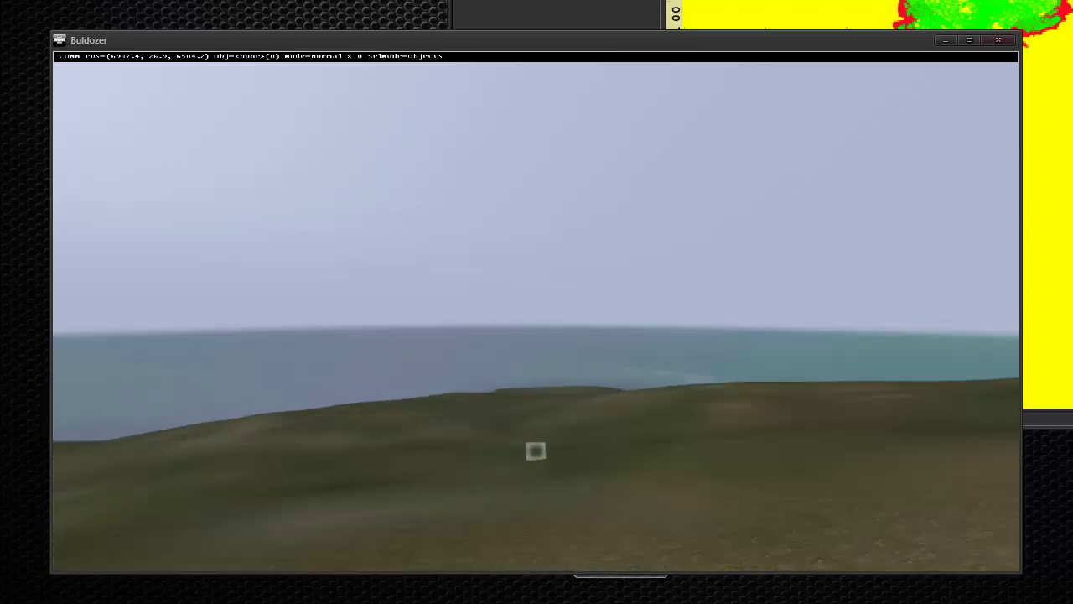
key(Down)
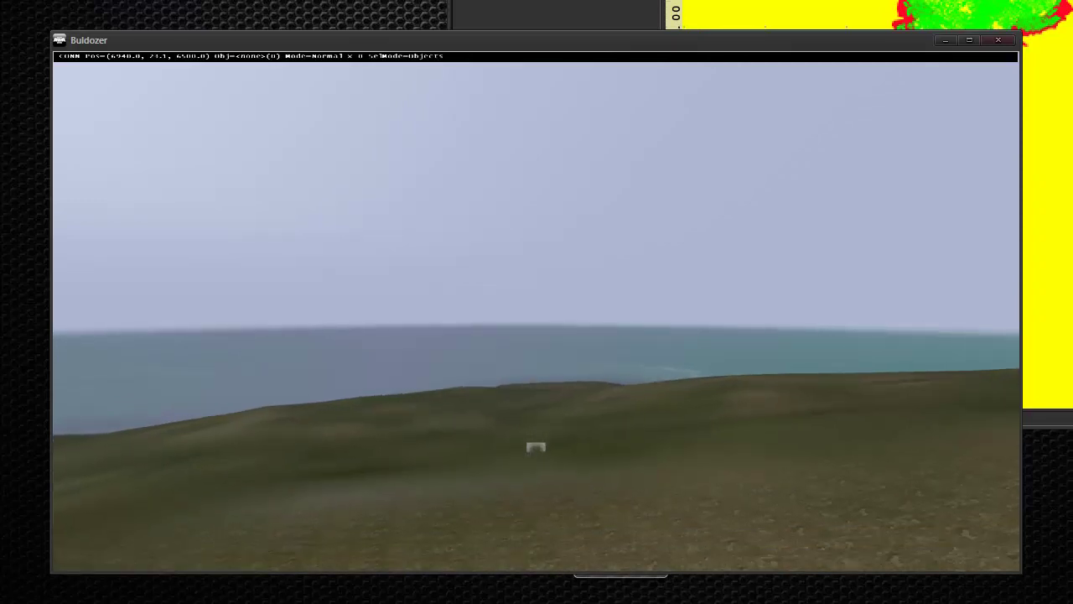
key(Down)
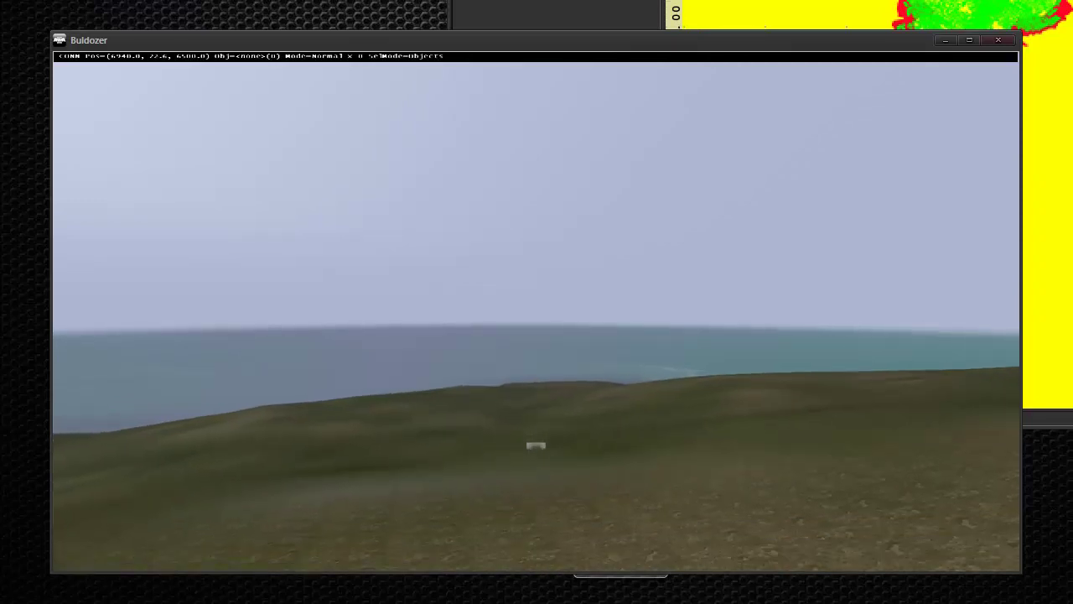
key(Down)
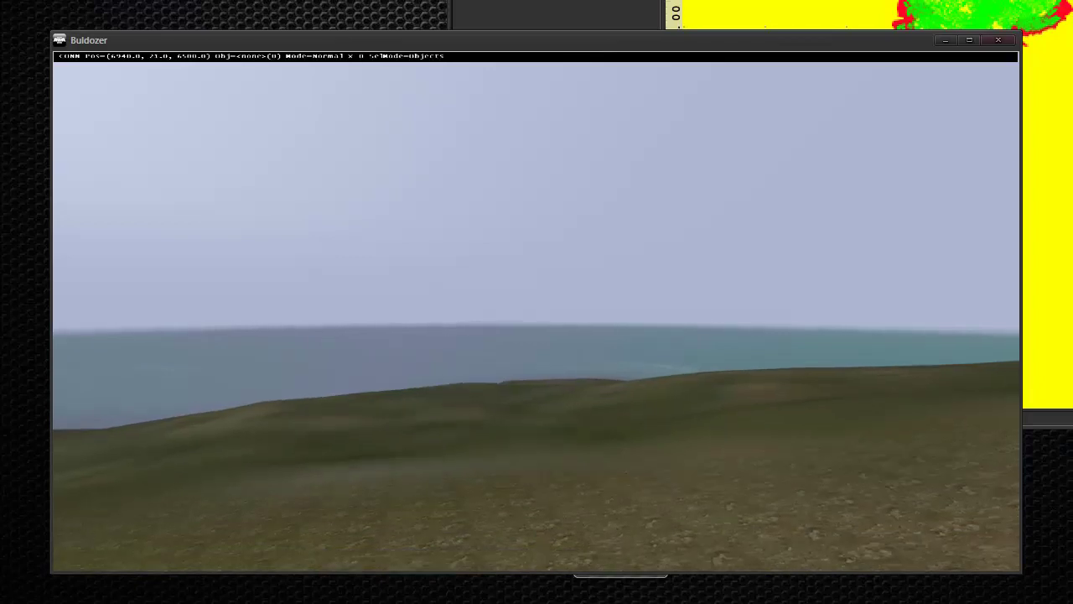
key(Down)
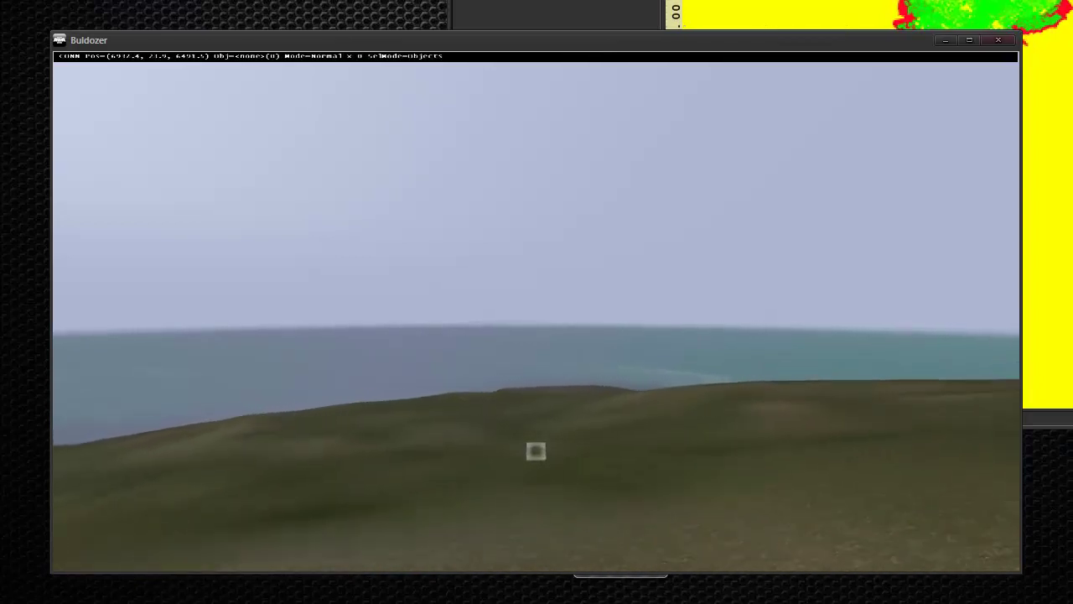
scroll(535, 451, up, 2)
key(Up)
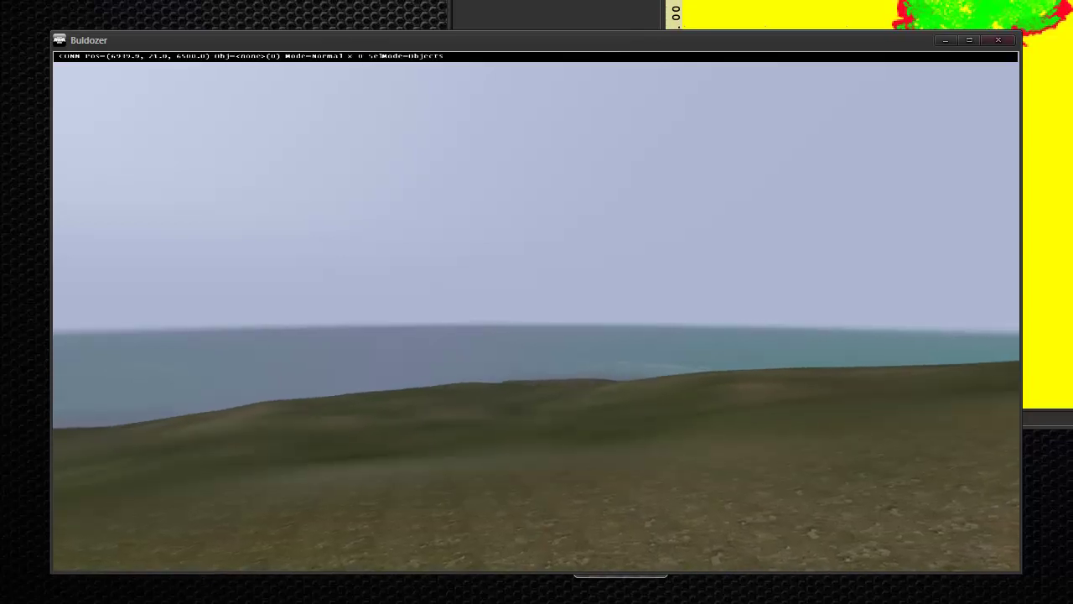
key(Down)
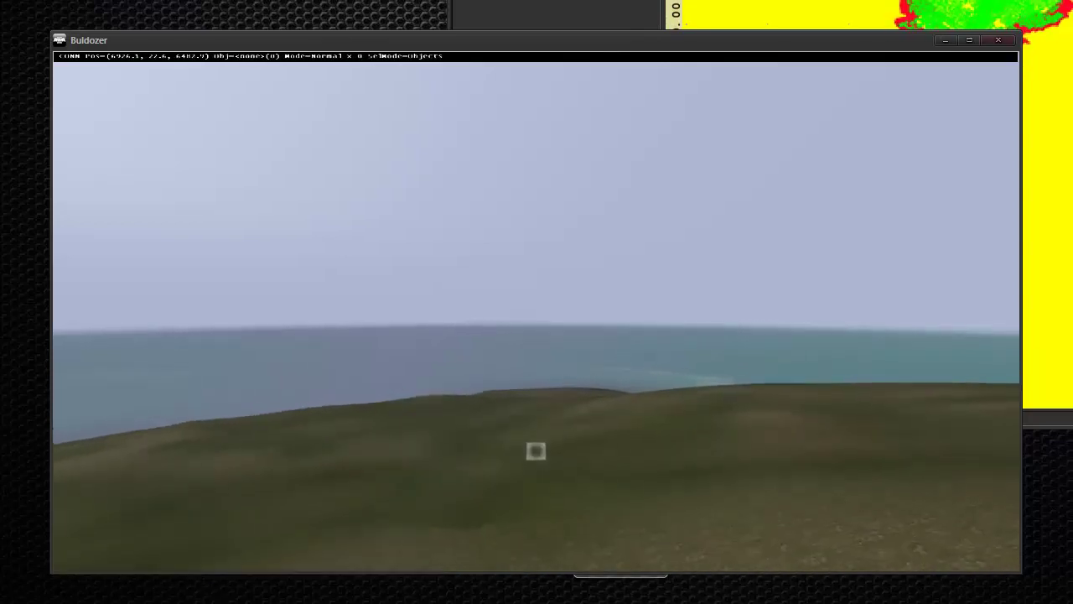
key(Up)
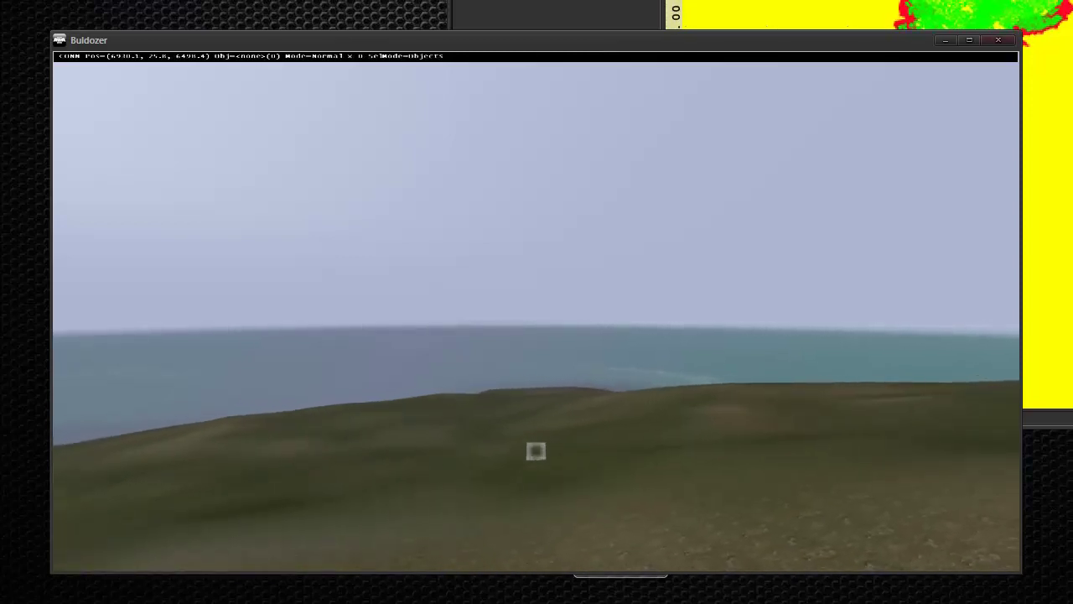
key(Up)
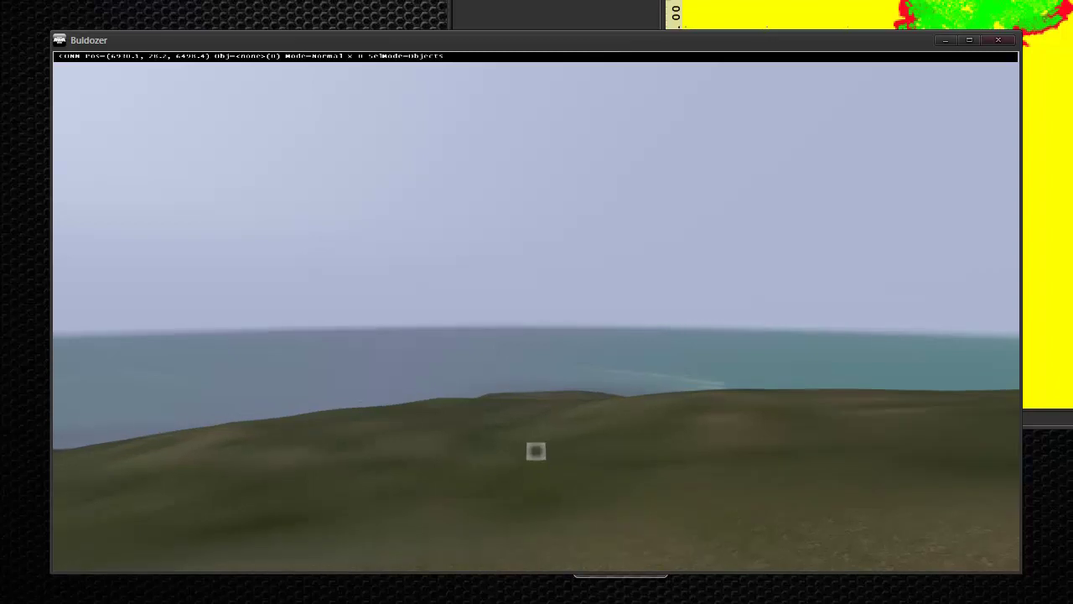
key(Up)
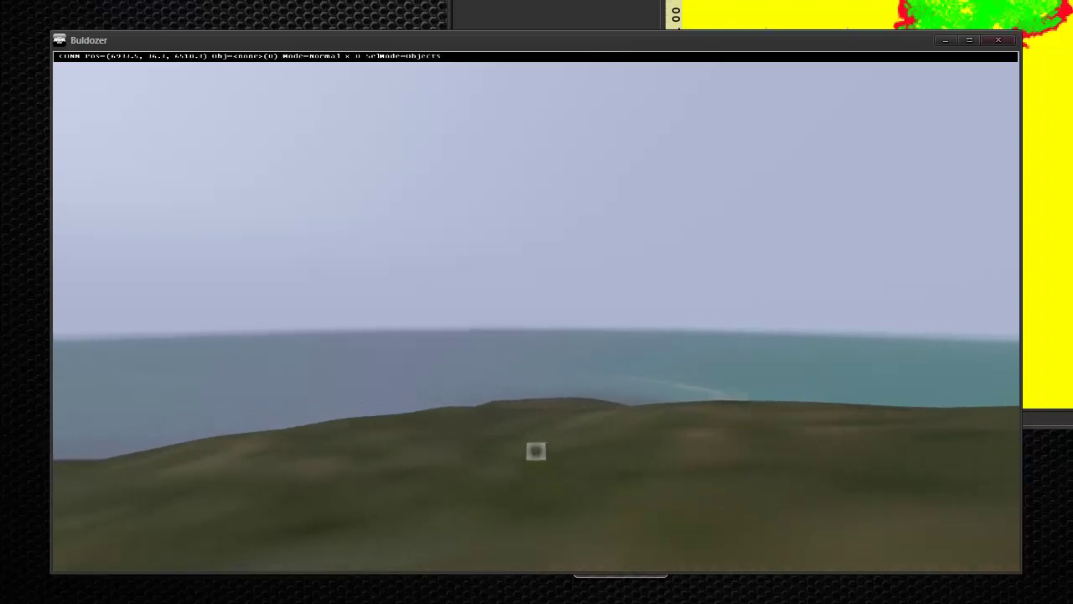
key(Up)
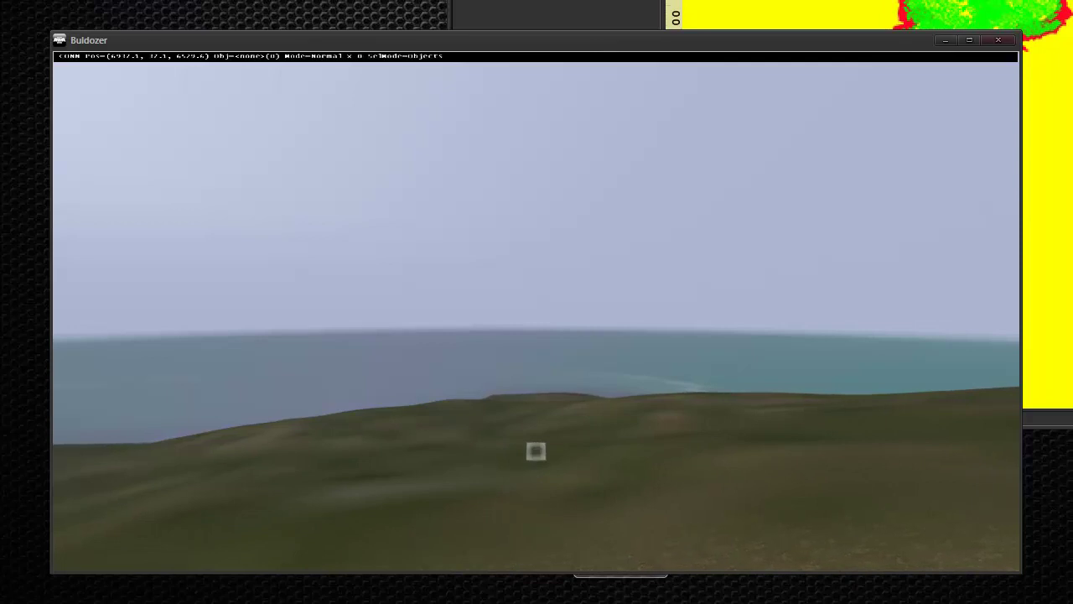
key(Down)
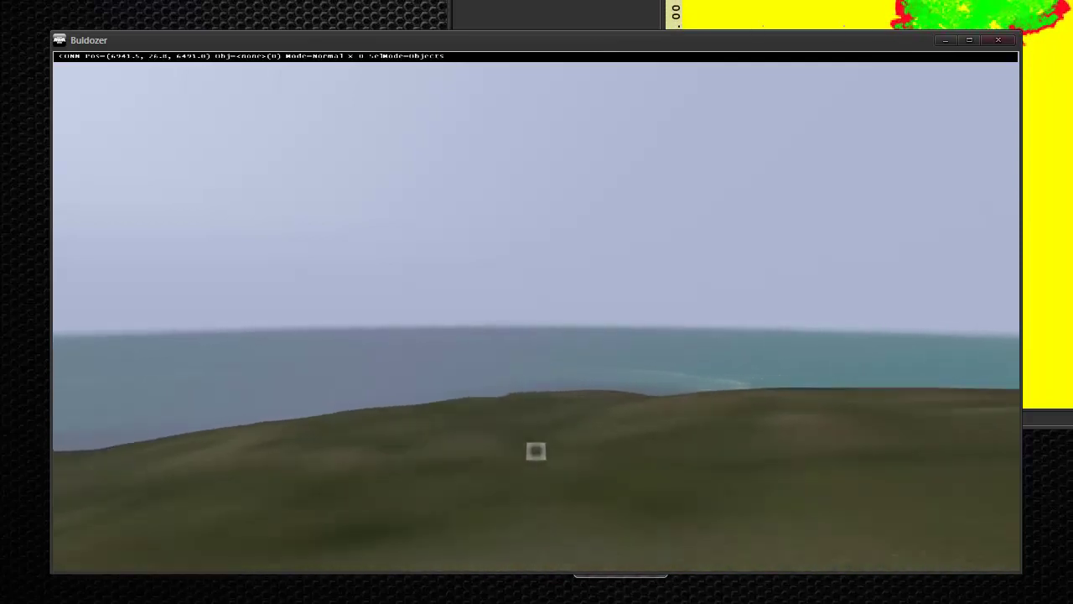
key(Up)
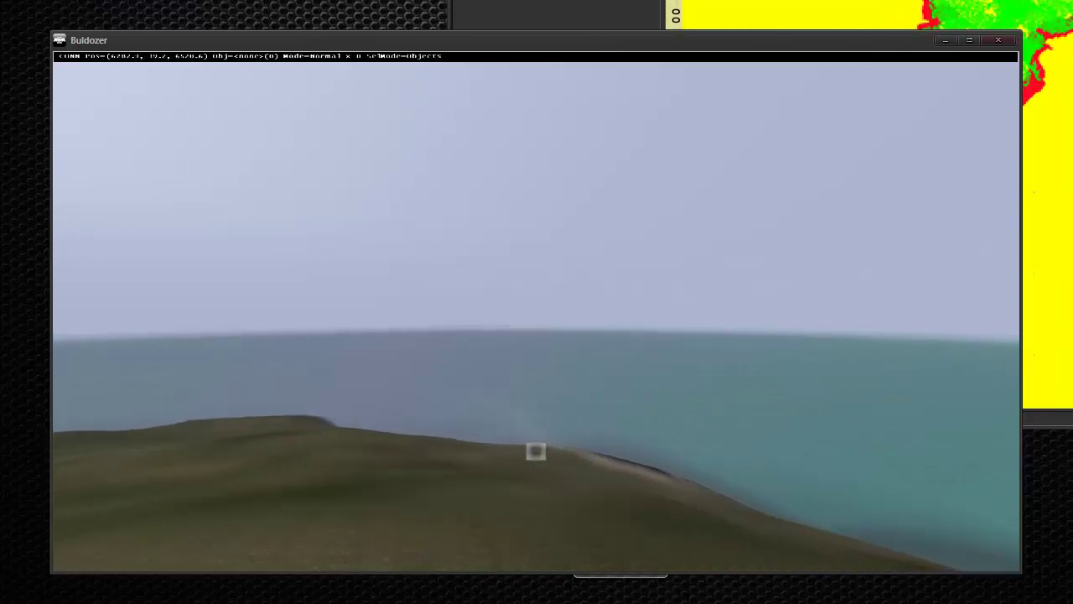
Turn the camera inland and fly northwest over the island's hills to view the terrain at the dark bay.
key(Left)
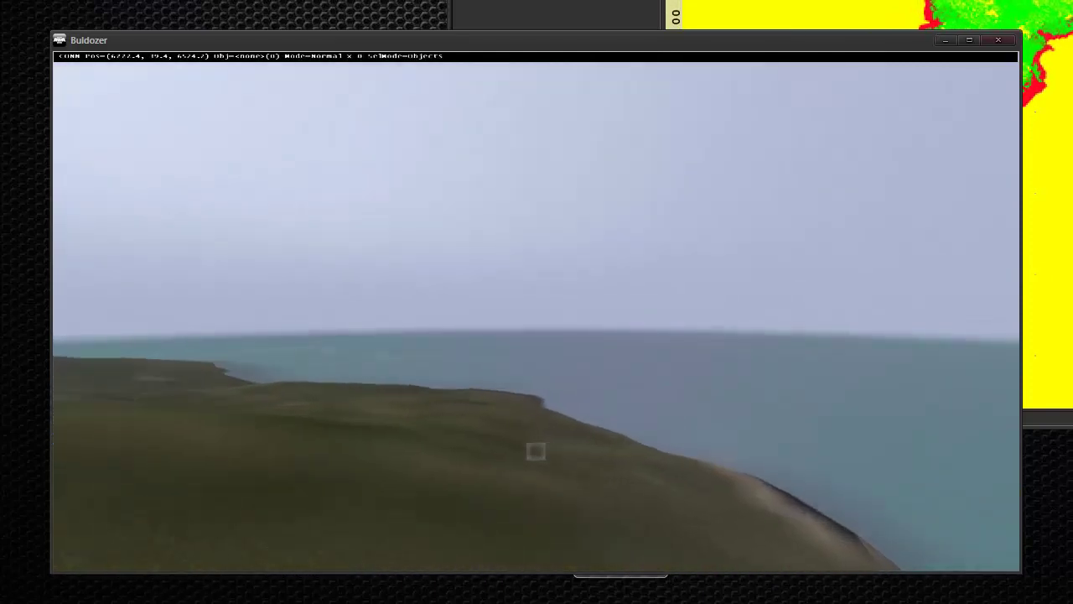
key(Left)
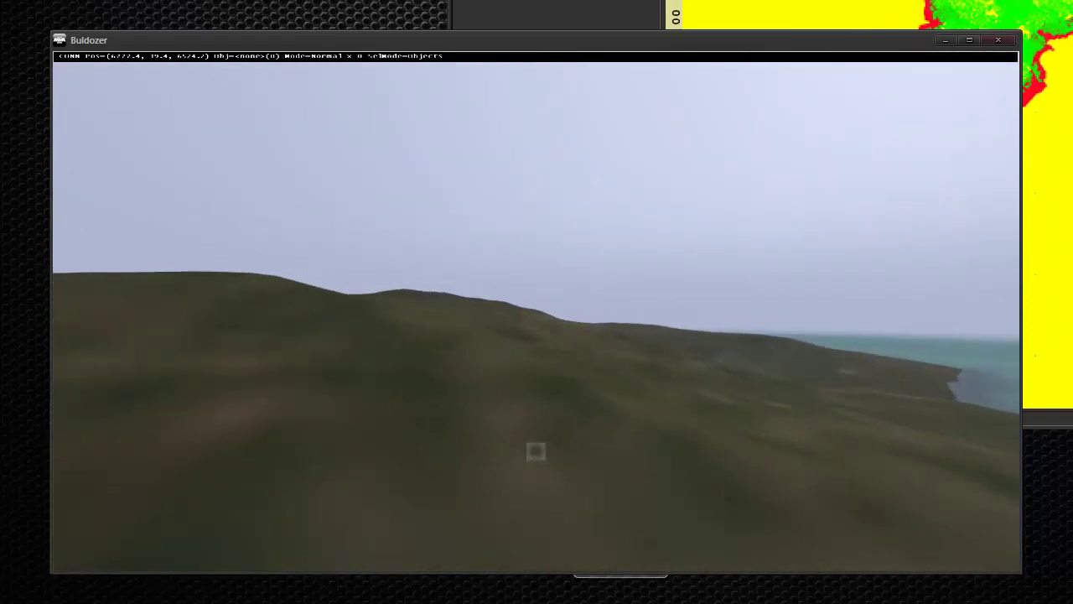
key(Up)
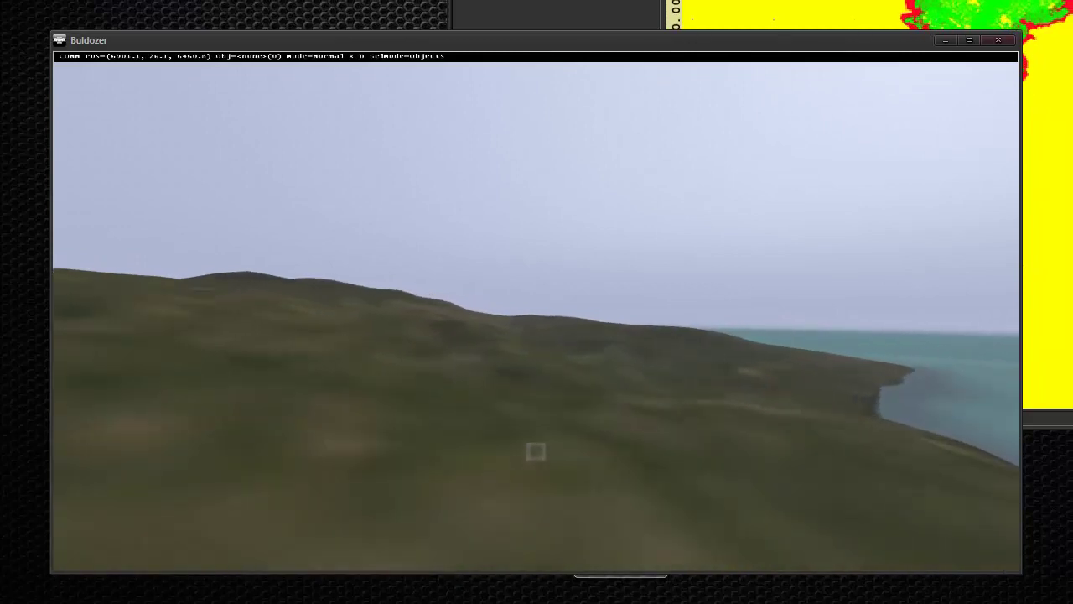
key(Up)
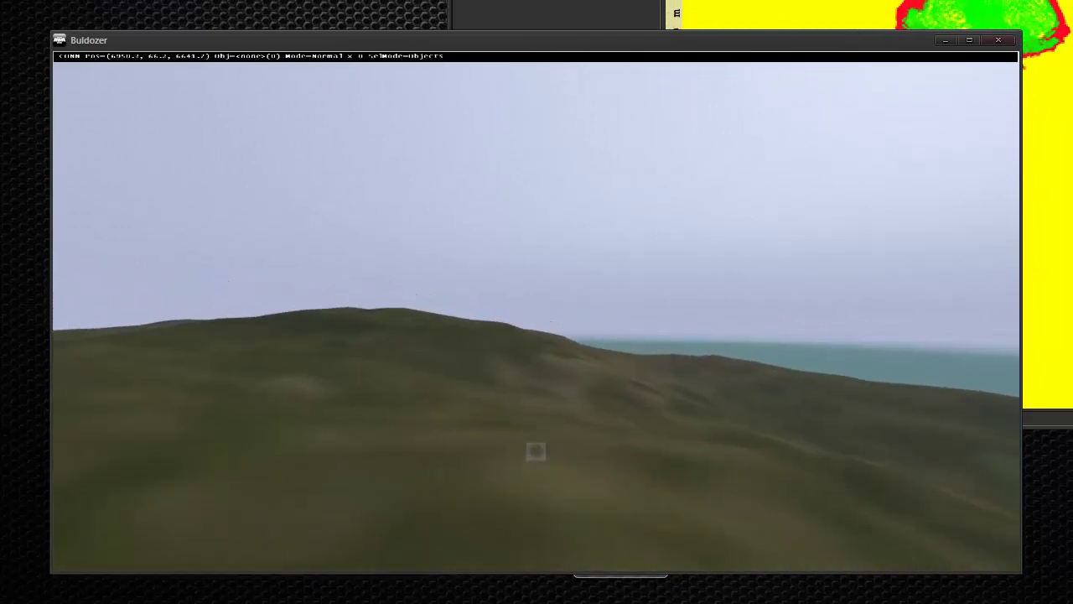
key(Up)
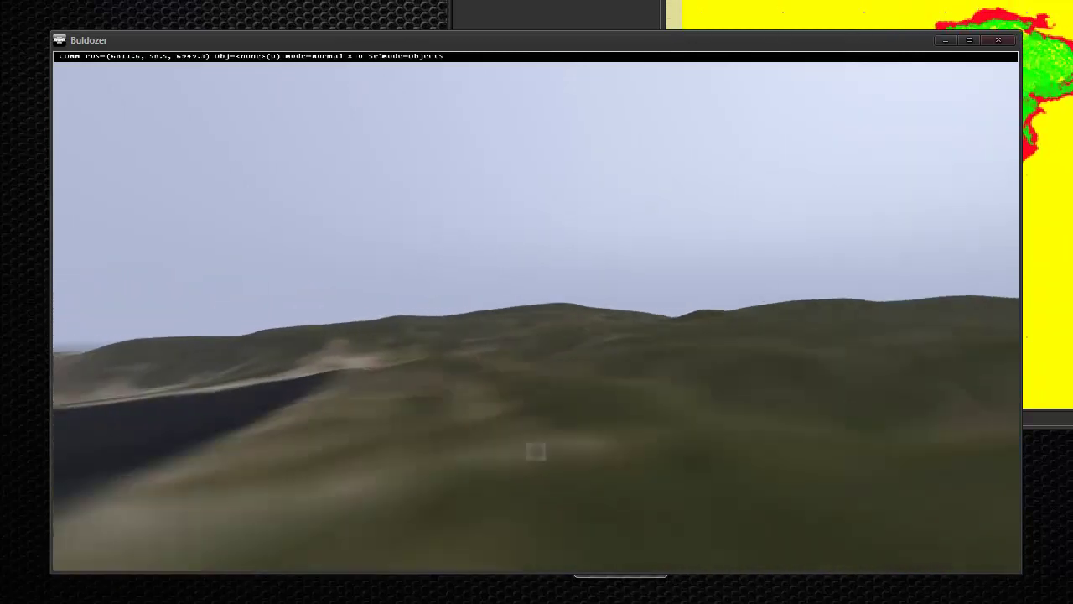
key(Up)
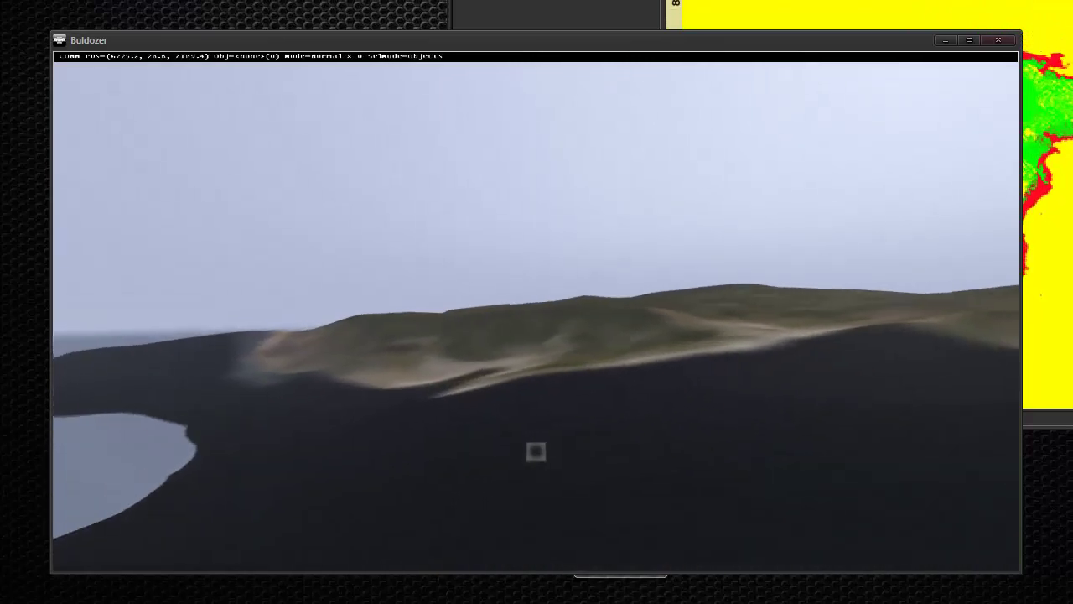
Fly the Buldozer camera north along the island's dark western shore to examine where the seabed texture meets land.
key(Up)
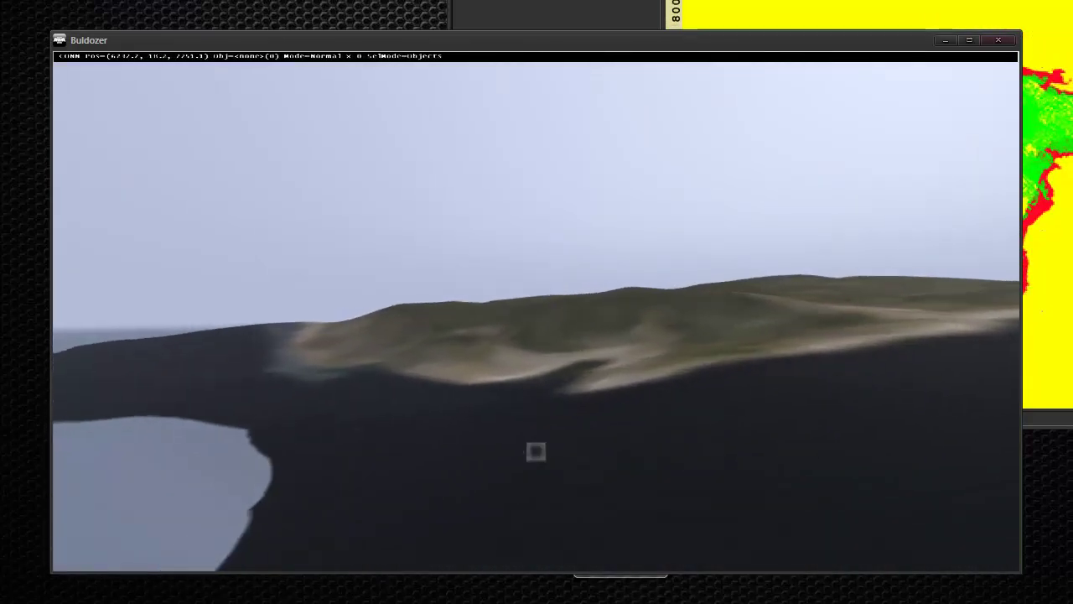
key(Up)
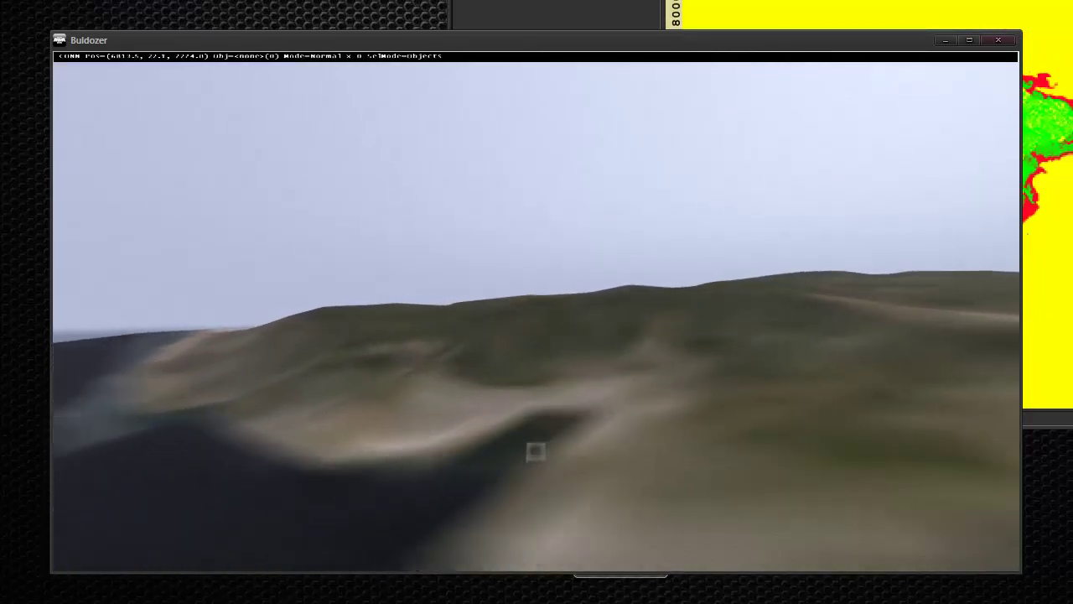
key(Up)
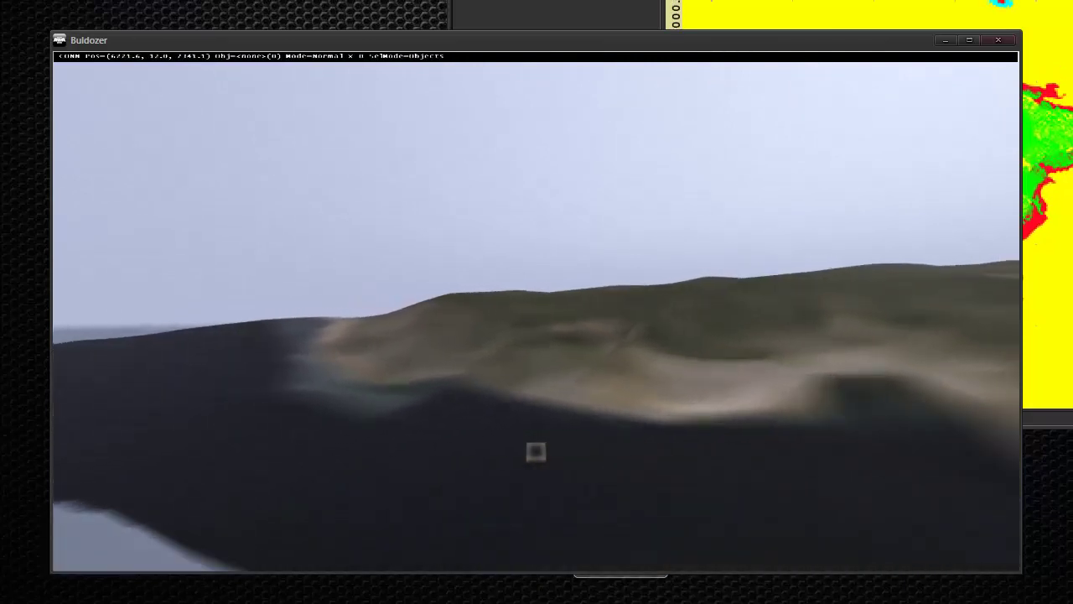
key(Up)
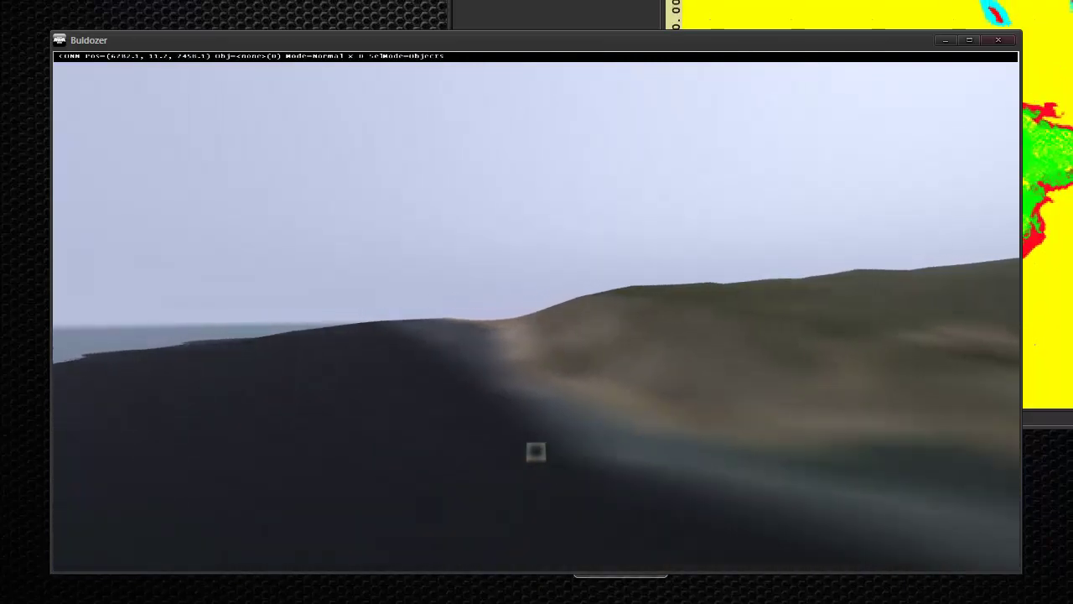
key(Up)
Follow the island's northern coast eastward in Buldozer, inspecting the transition between dark seabed, sand and green hills.
key(w)
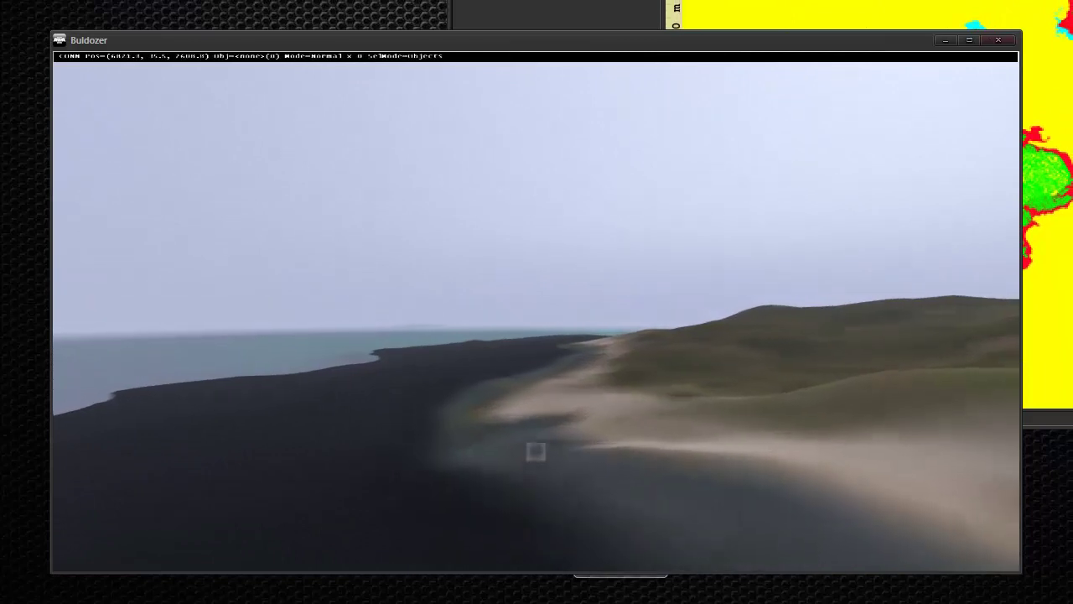
key(w)
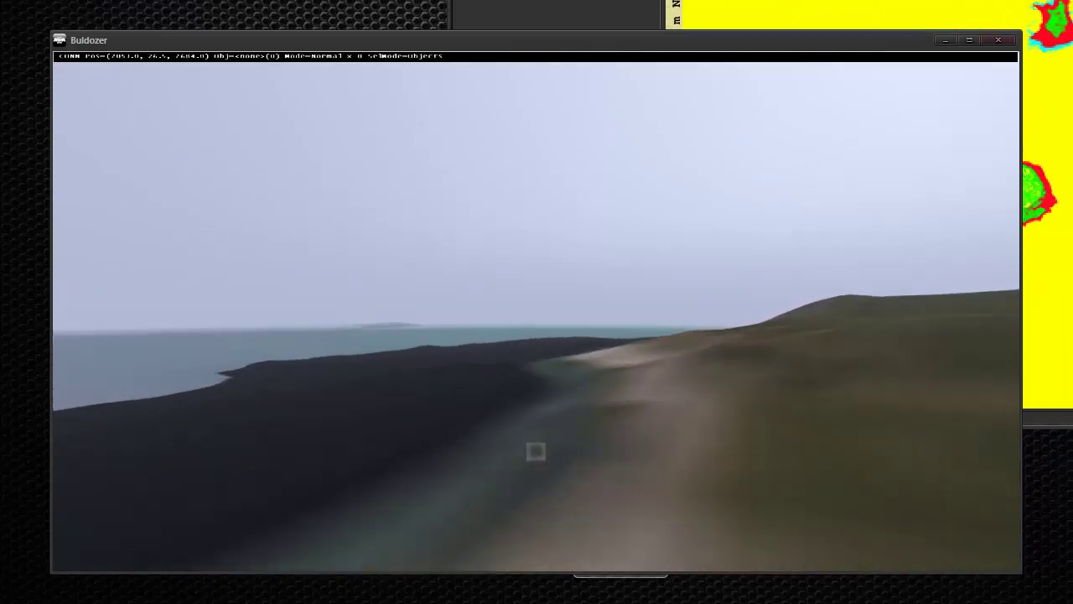
key(w)
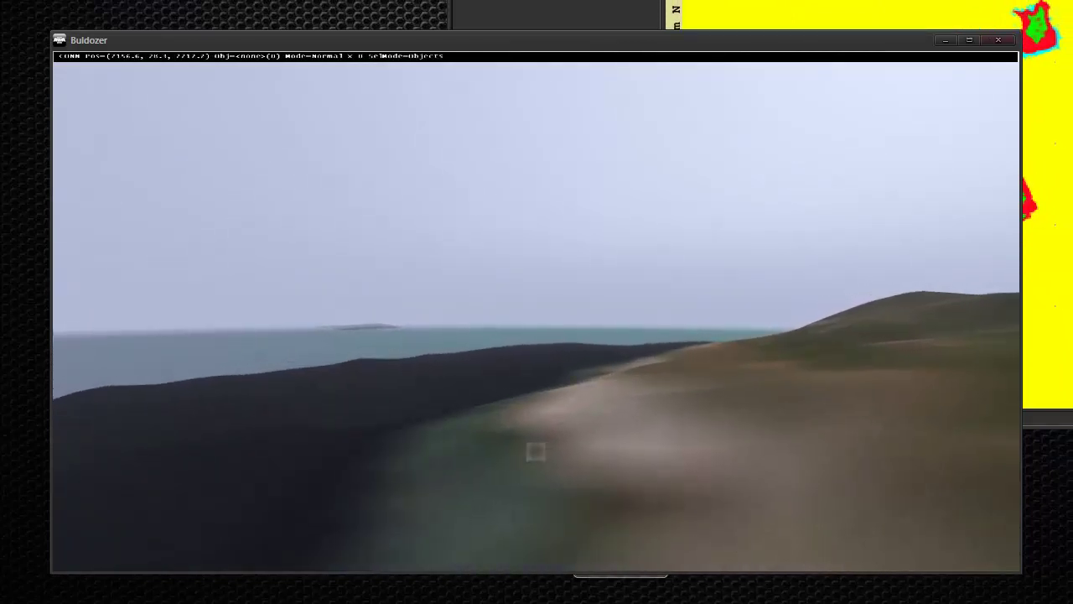
key(w)
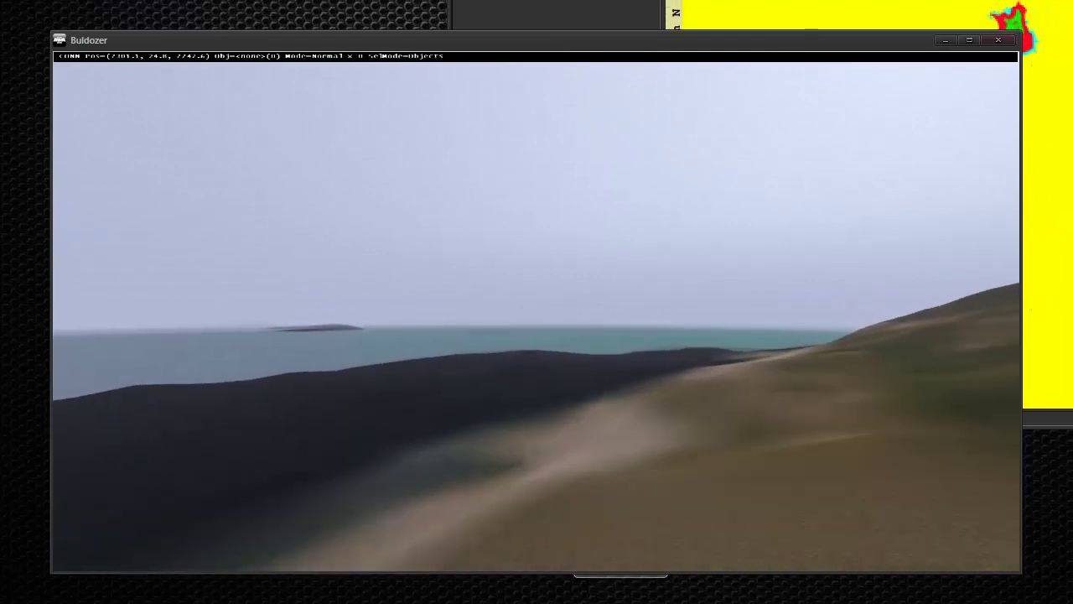
key(w)
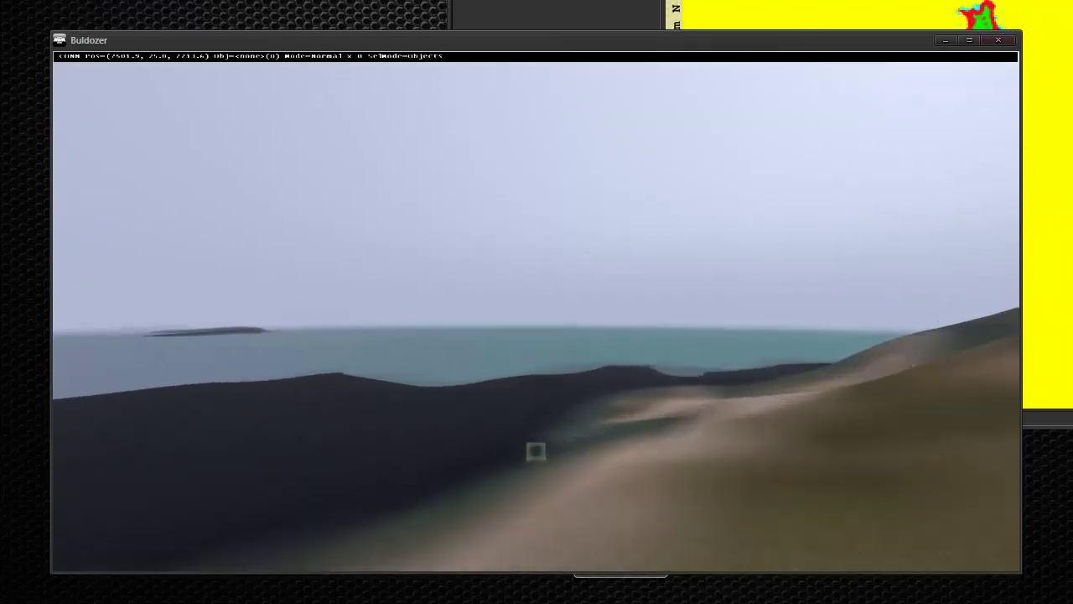
key(w)
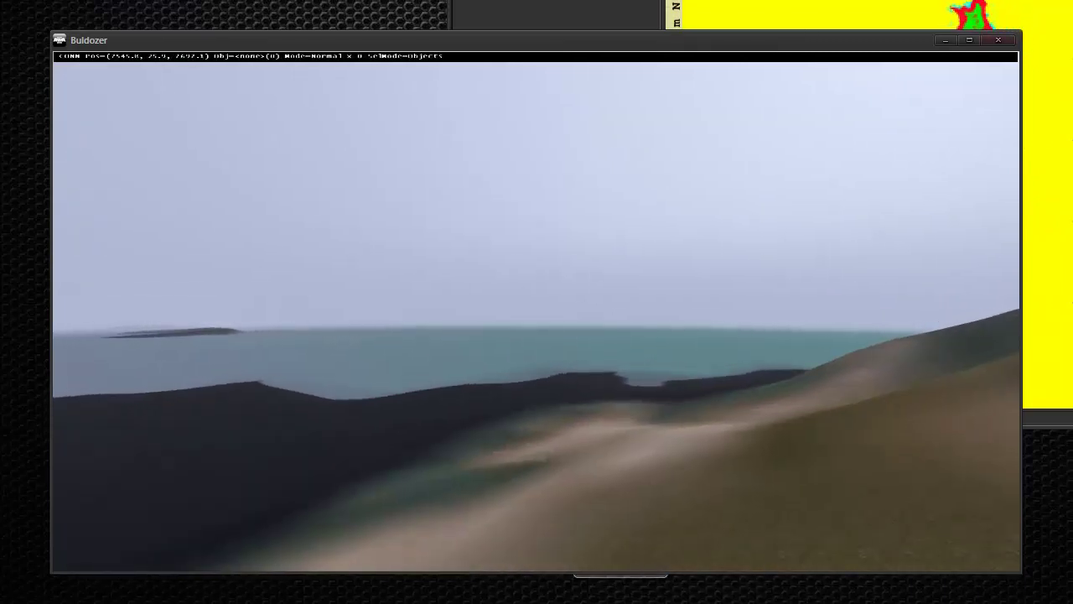
key(w)
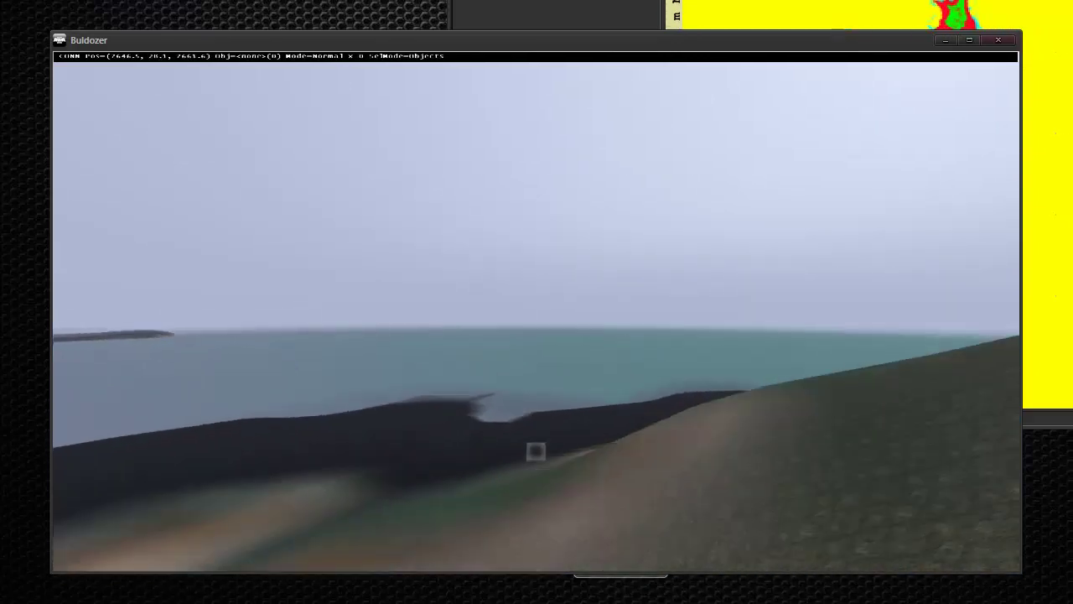
Switch to Terrain Builder and reposition the Buldozer camera at the small islets north of the island.
click(1032, 185)
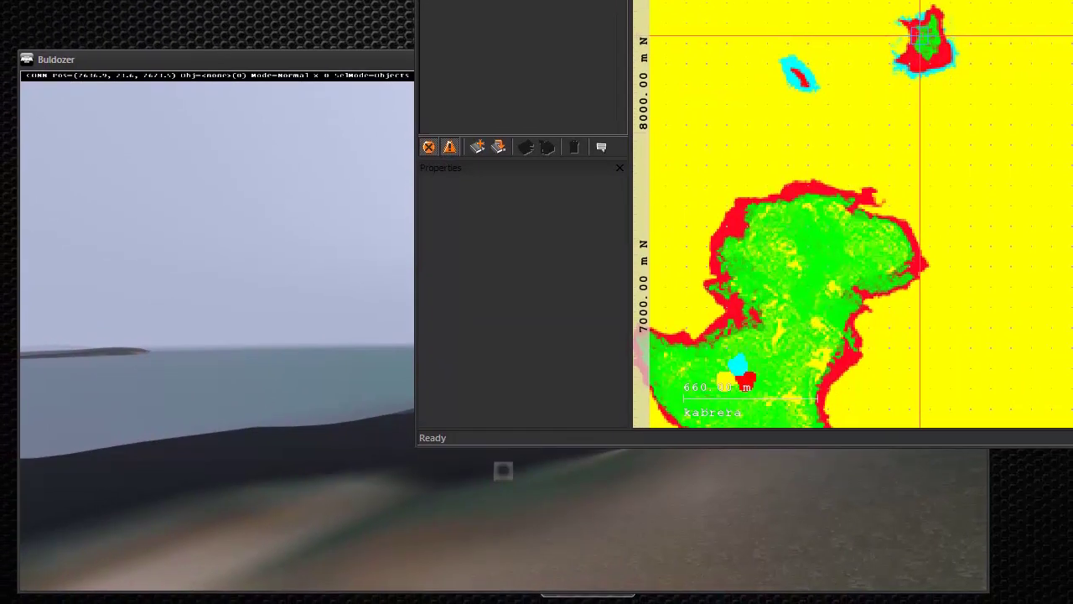
key(alt+Tab)
key(Up)
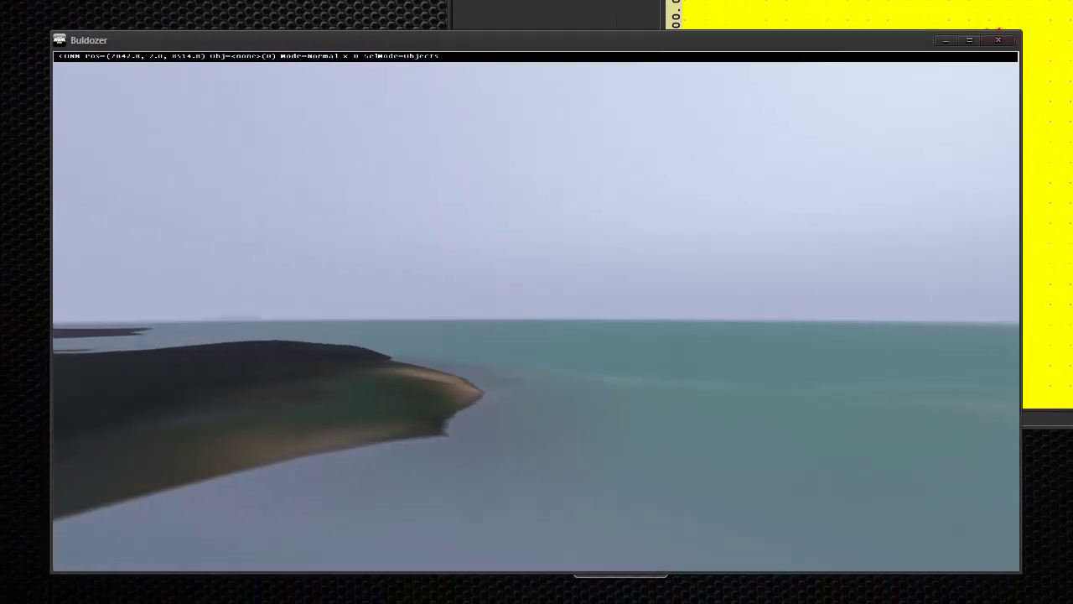
Fly northward over the small islets in Buldozer to inspect their dark and sandy ground textures.
key(Left)
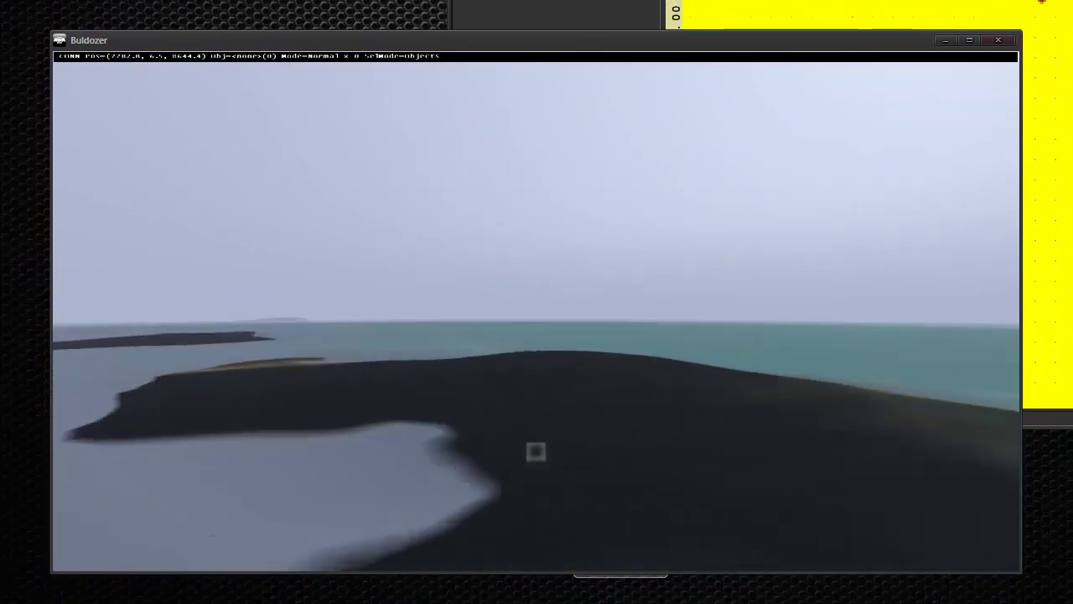
key(Up)
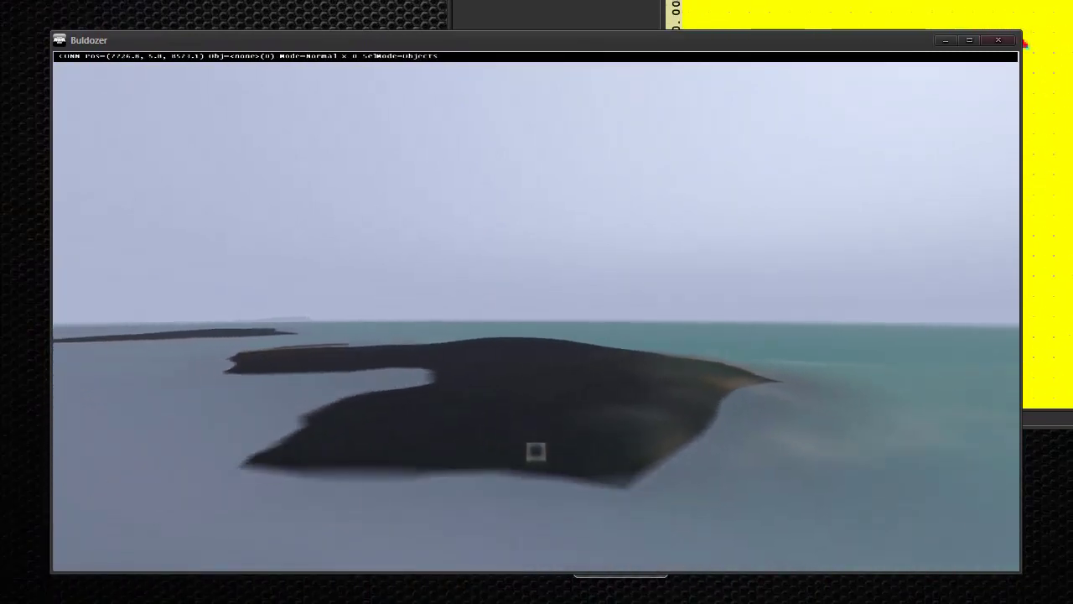
key(Up)
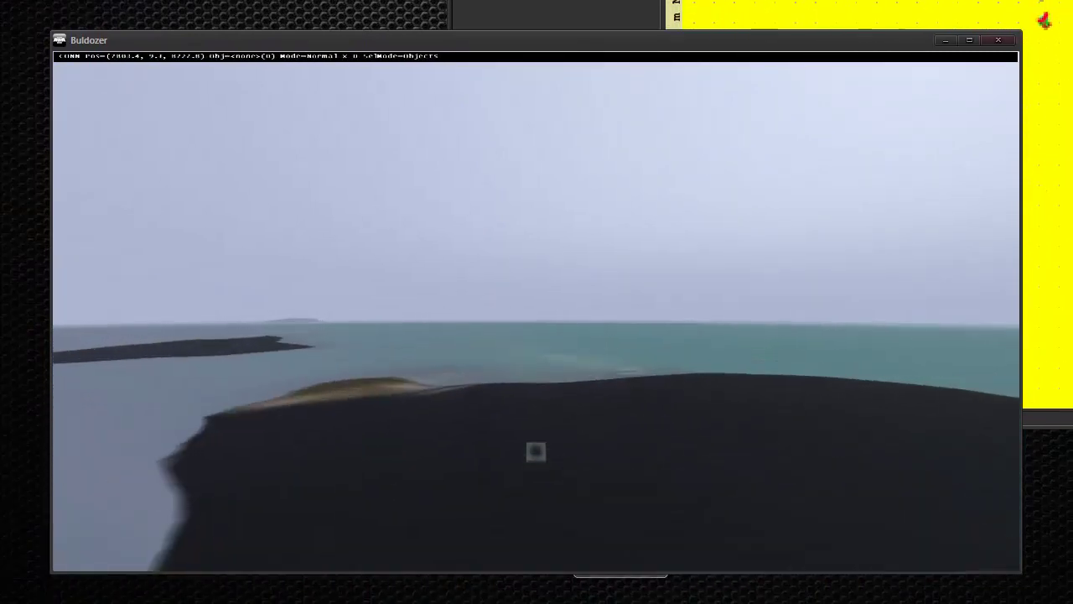
key(Up)
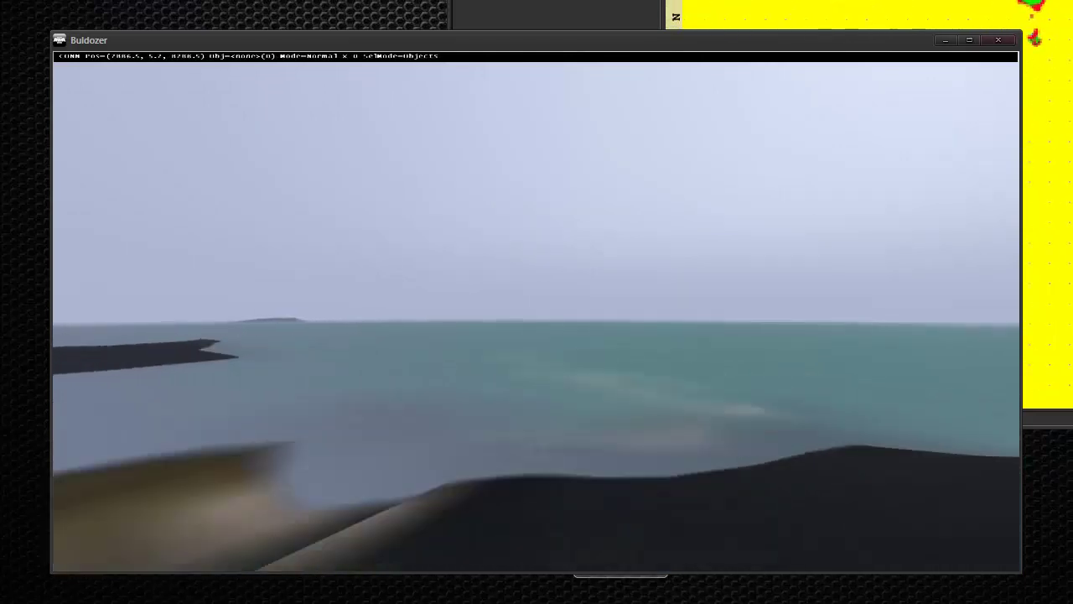
key(Up)
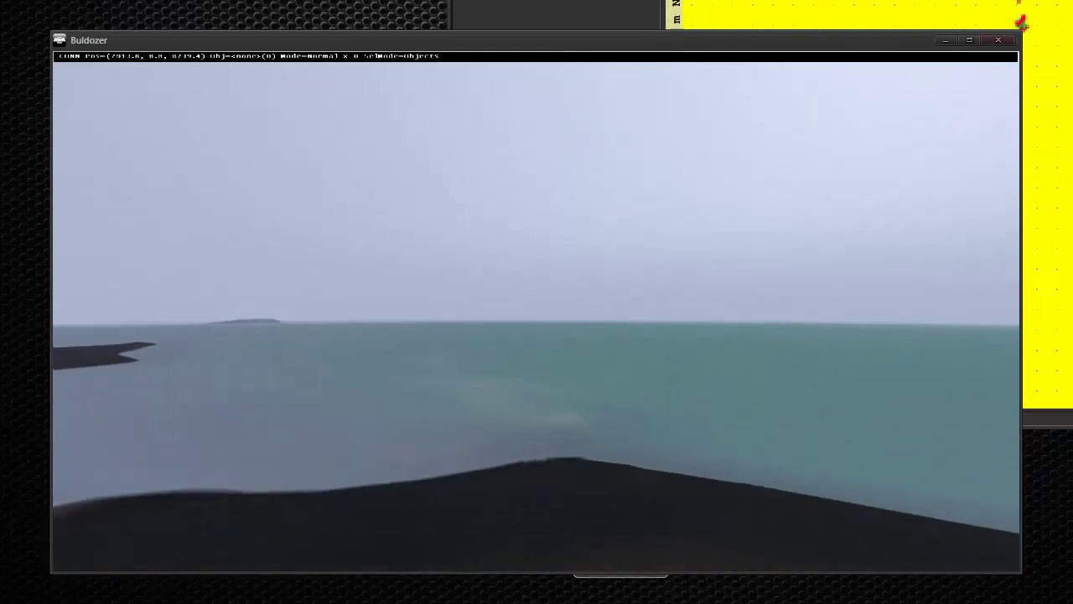
key(Up)
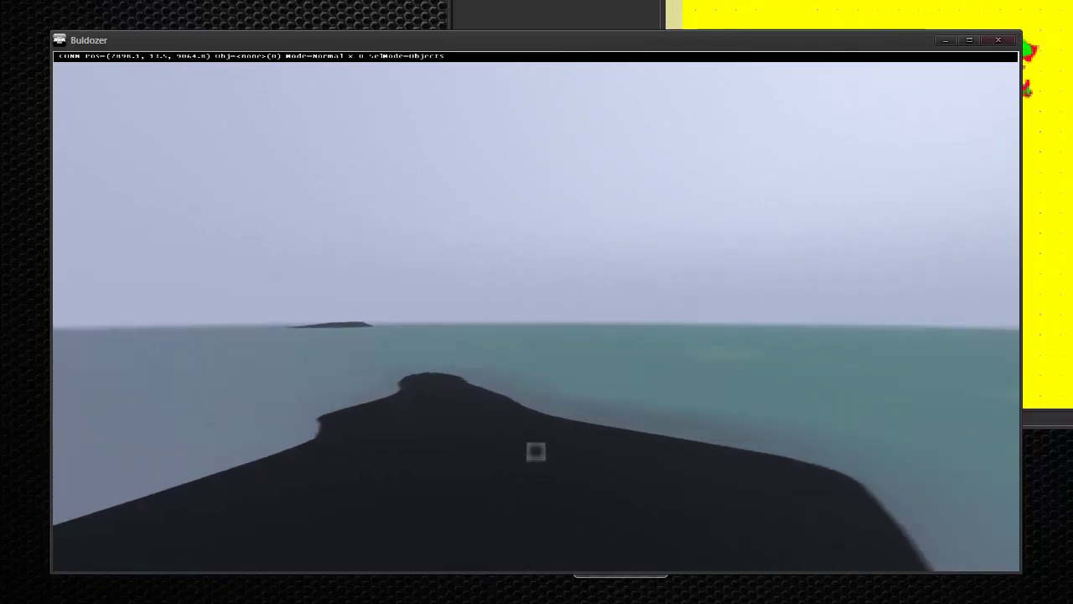
key(Up)
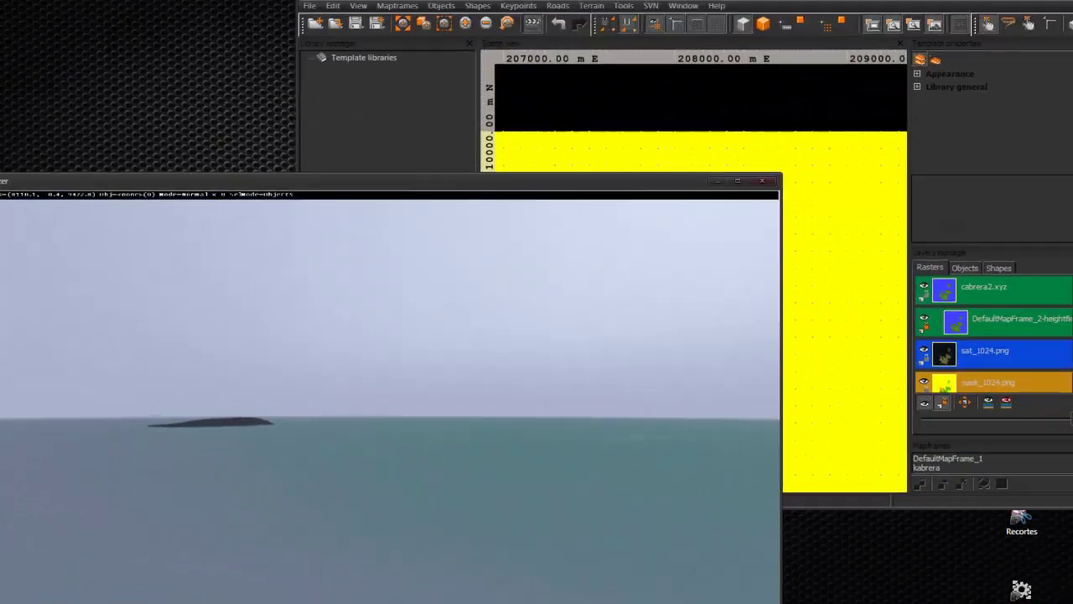
Switch to Terrain Builder, disconnect it from Buldozer, and show the full extent of the kabrera map.
click(666, 347)
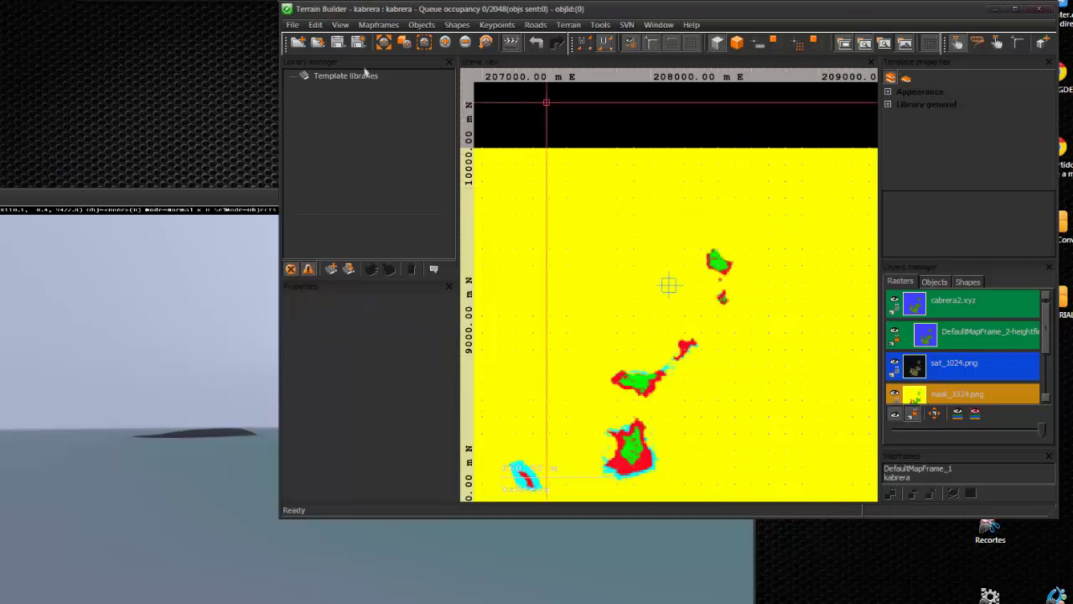
click(509, 47)
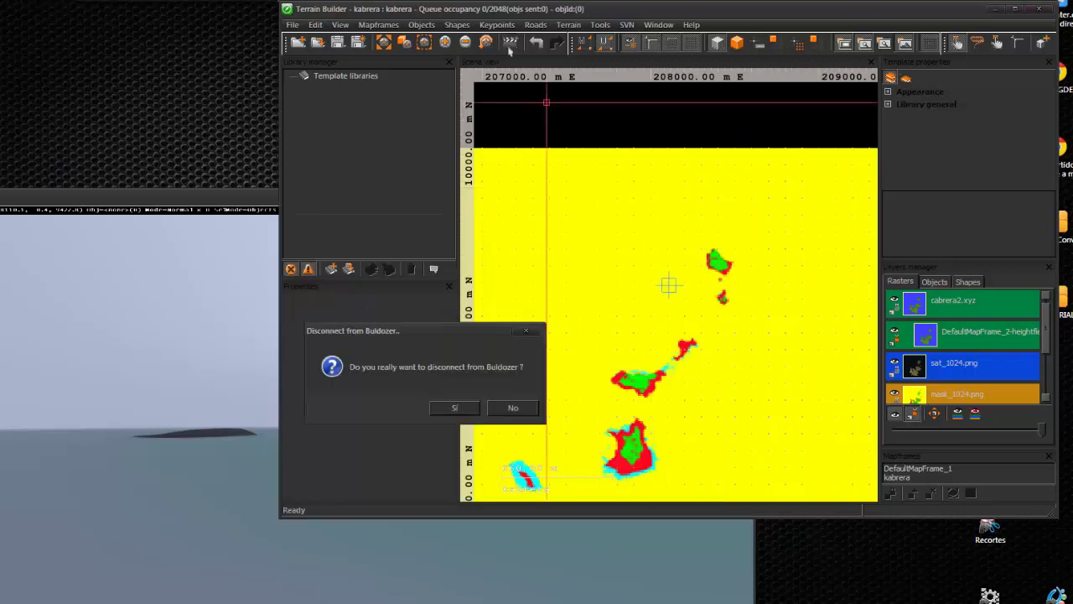
click(454, 407)
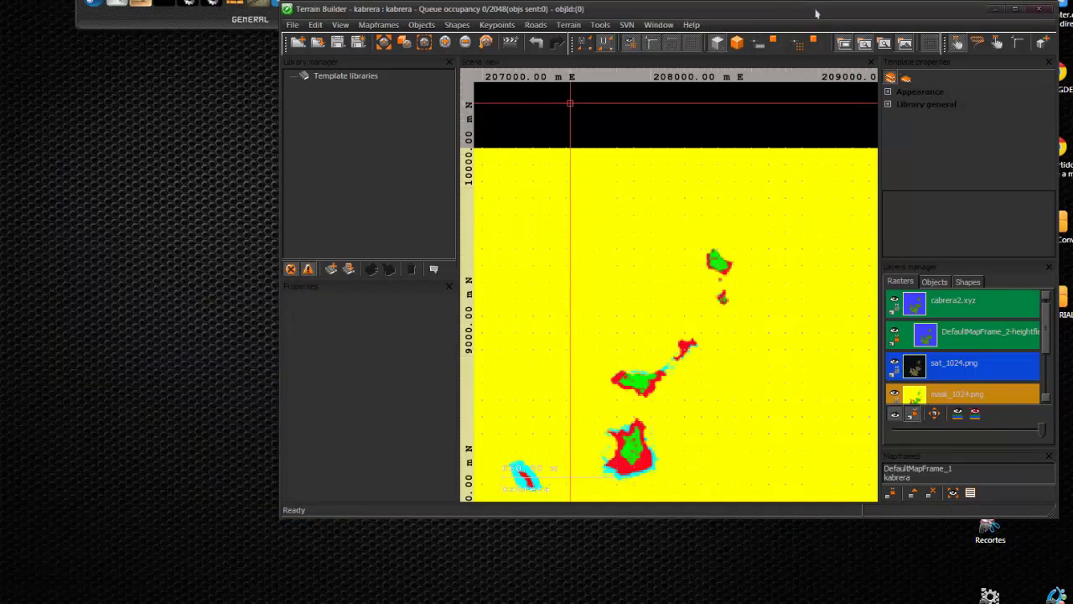
drag(816, 13, 575, 34)
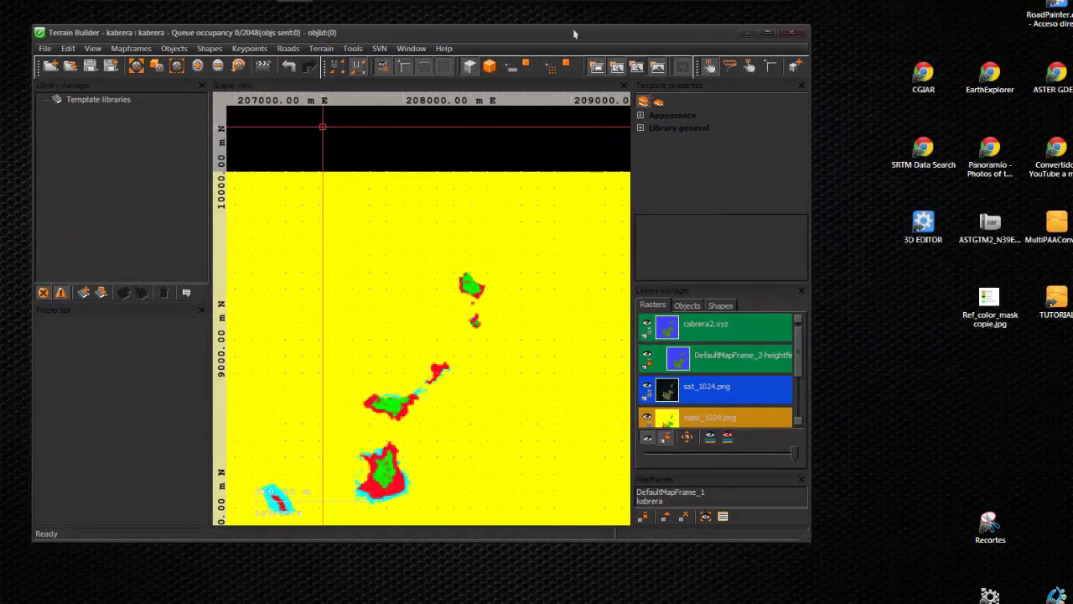
click(688, 437)
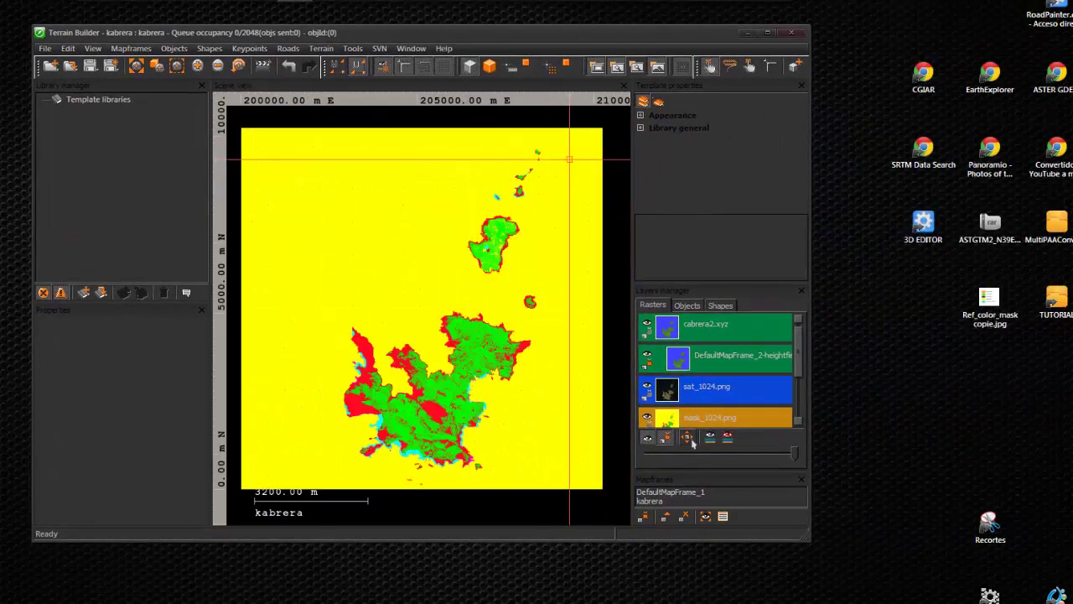
Start a WRP export of the project and choose the folder P:\sing\kabrera\source as its destination.
click(45, 48)
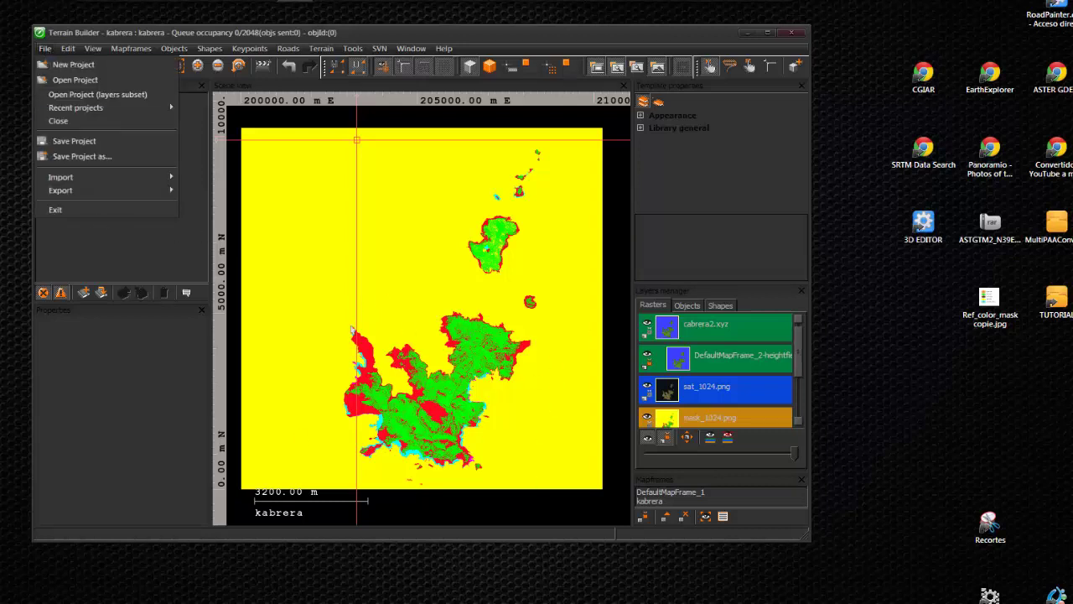
mouse_move(94, 193)
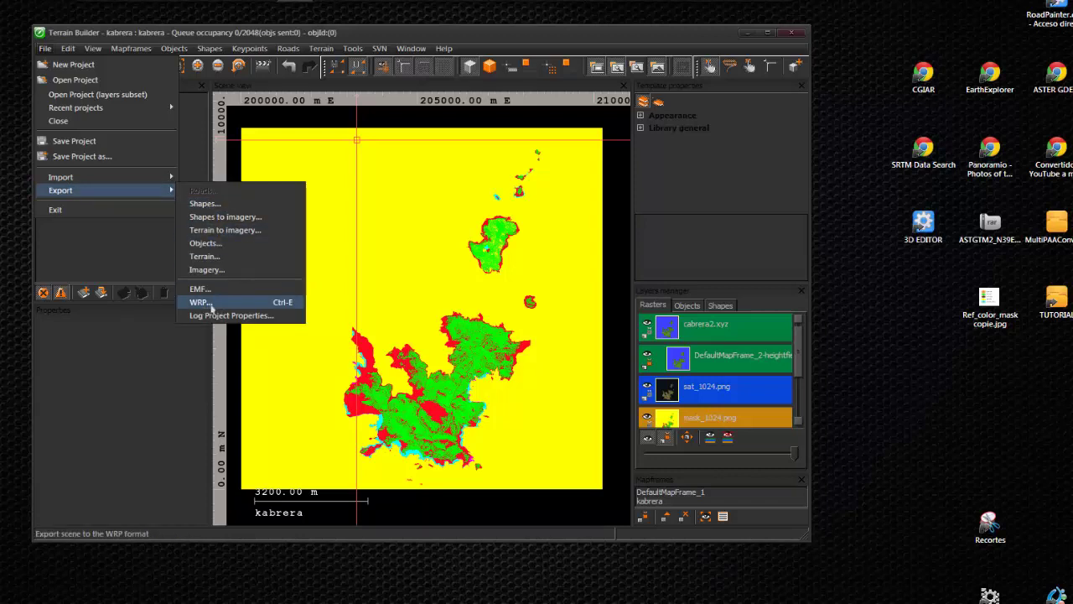
click(210, 303)
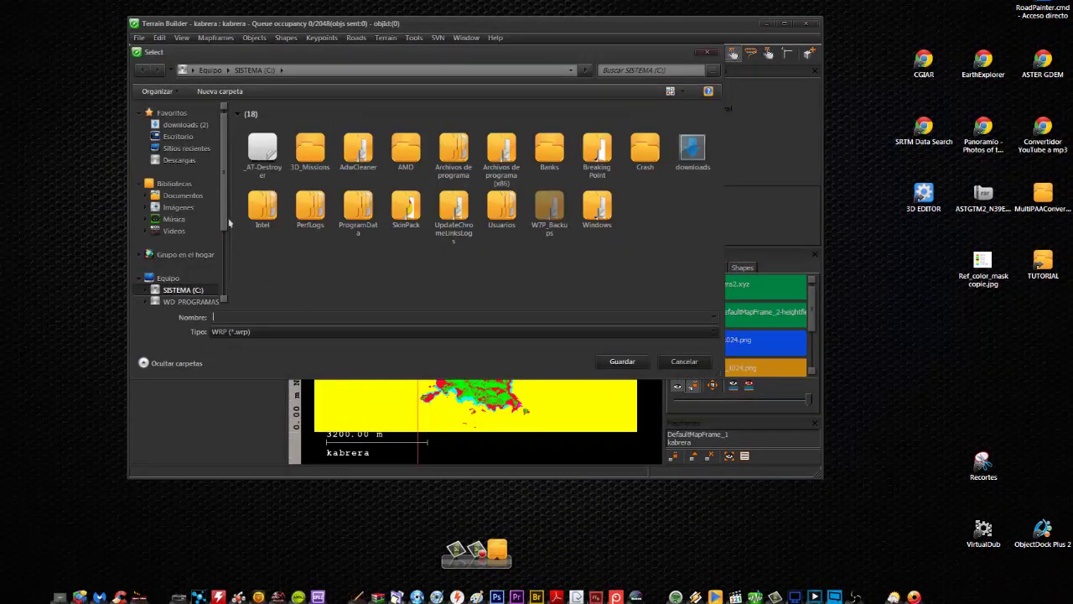
scroll(226, 235, down, 3)
click(198, 250)
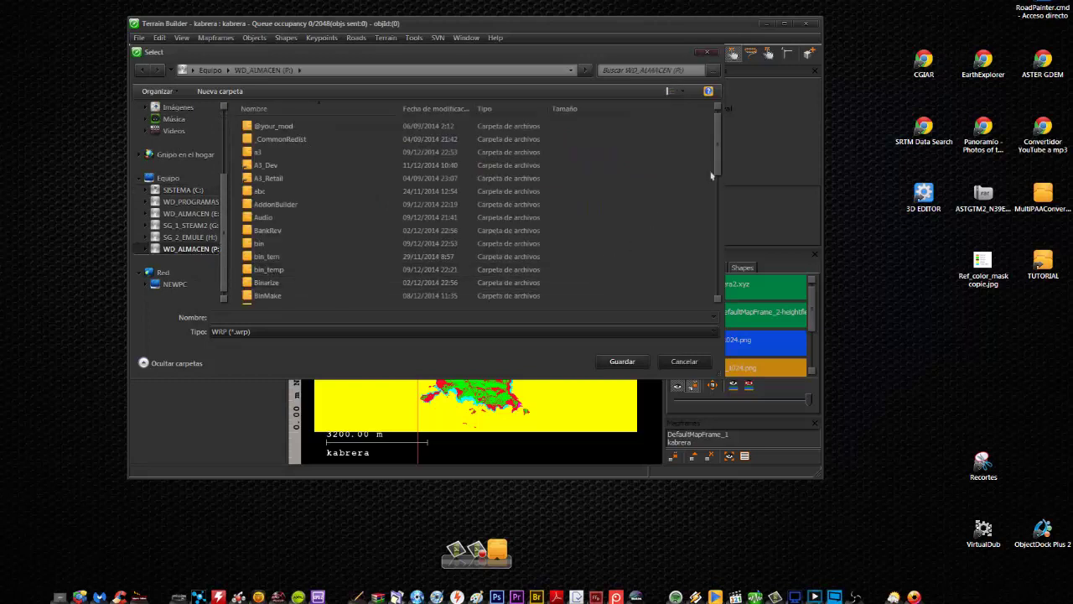
drag(718, 166, 718, 290)
double_click(263, 273)
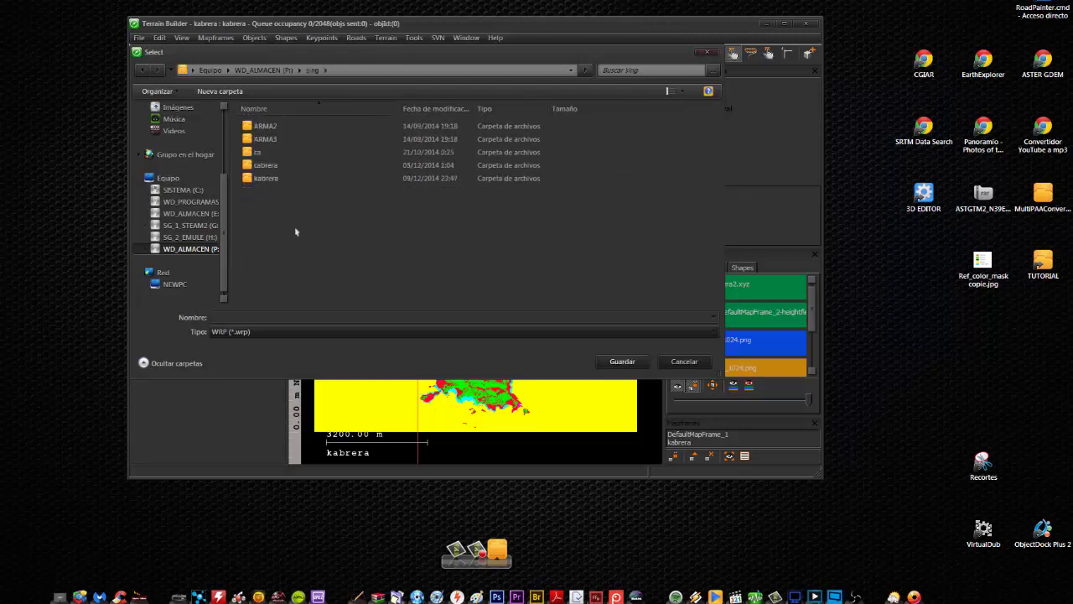
double_click(256, 179)
double_click(263, 139)
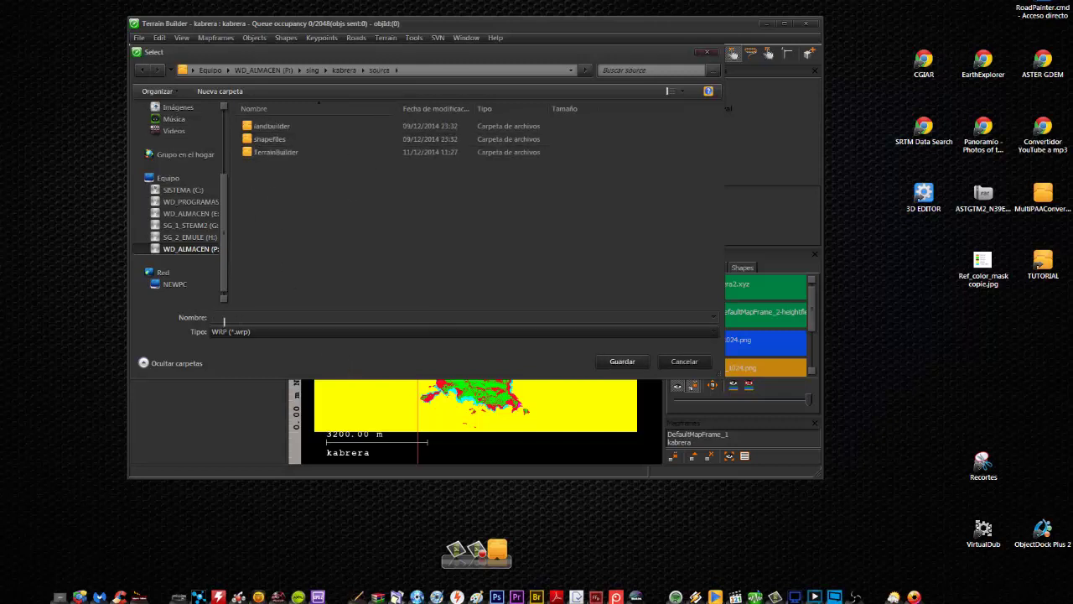
Name the WRP file cabrera, run the export, and dismiss the completion dialog.
text(cabrera)
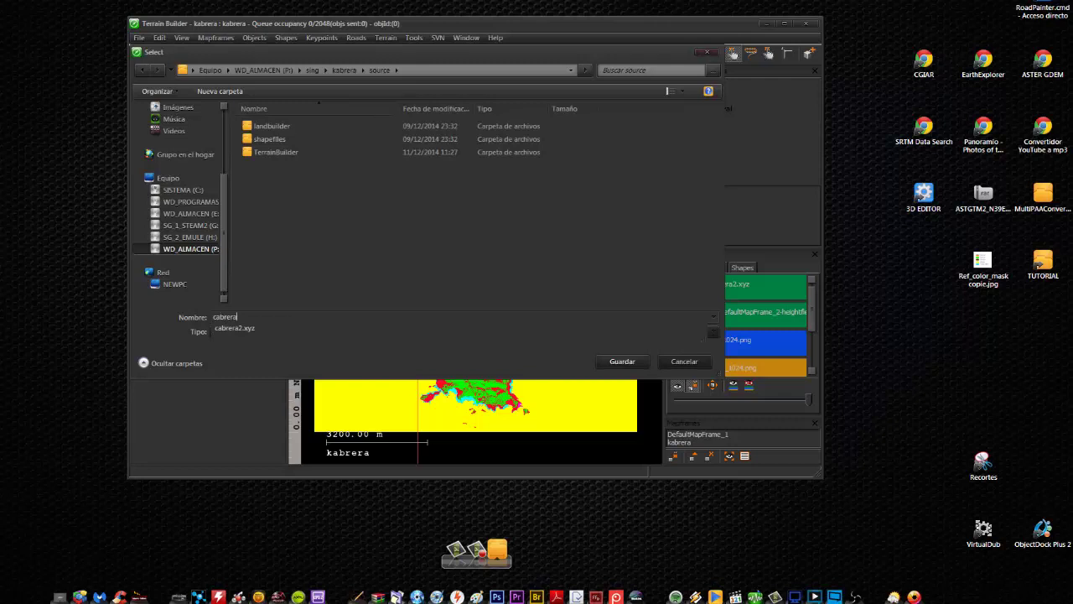
click(624, 362)
click(624, 362)
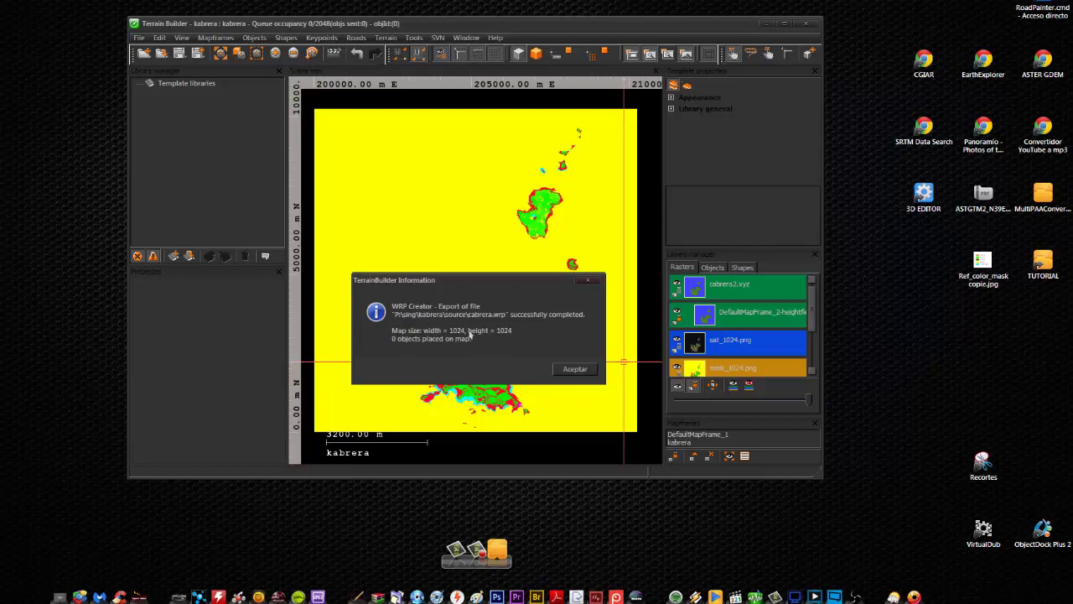
click(576, 370)
Export the project again as a WRP, overwriting cabrera.wrp in the source folder, and dismiss the completion dialog.
click(138, 38)
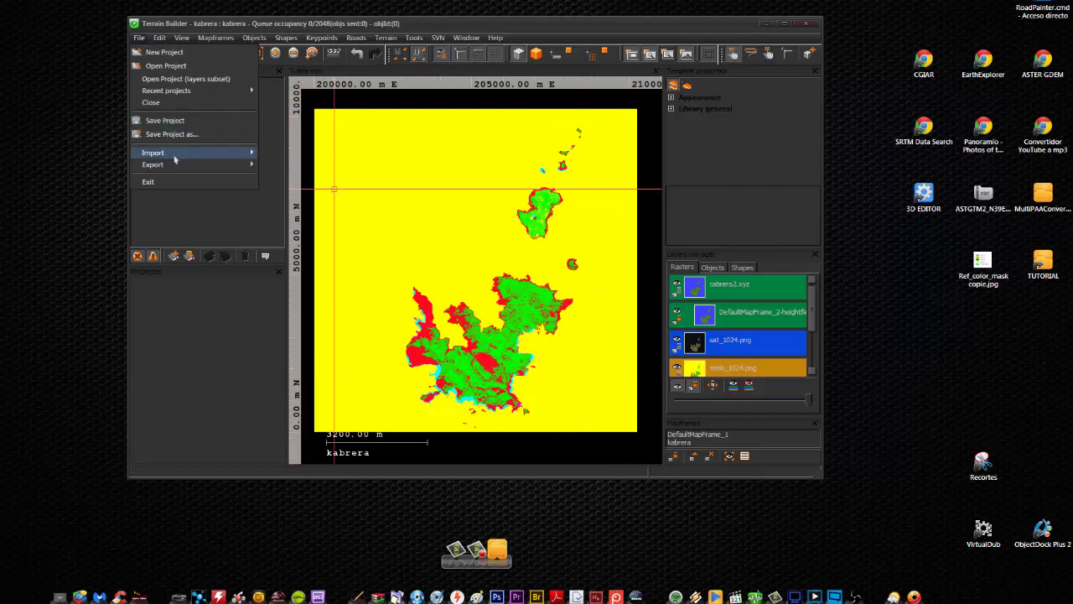
mouse_move(155, 164)
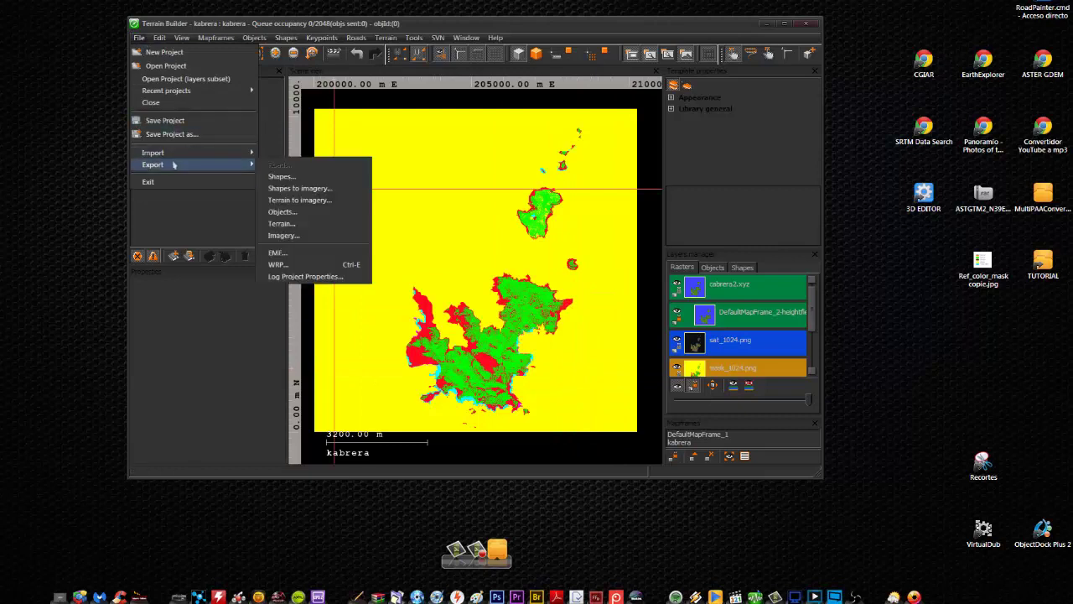
click(286, 265)
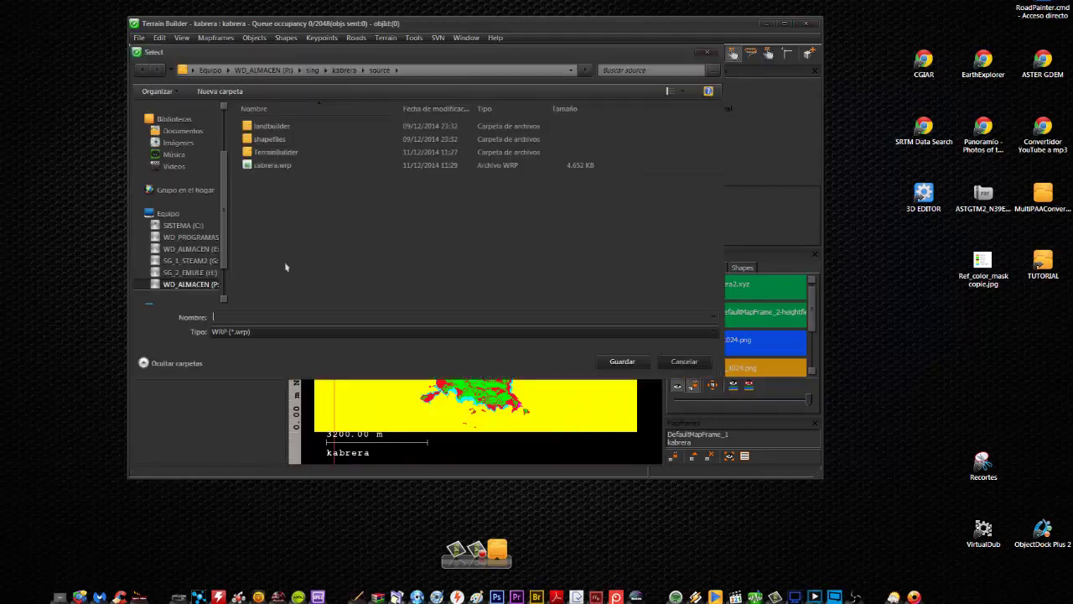
double_click(257, 167)
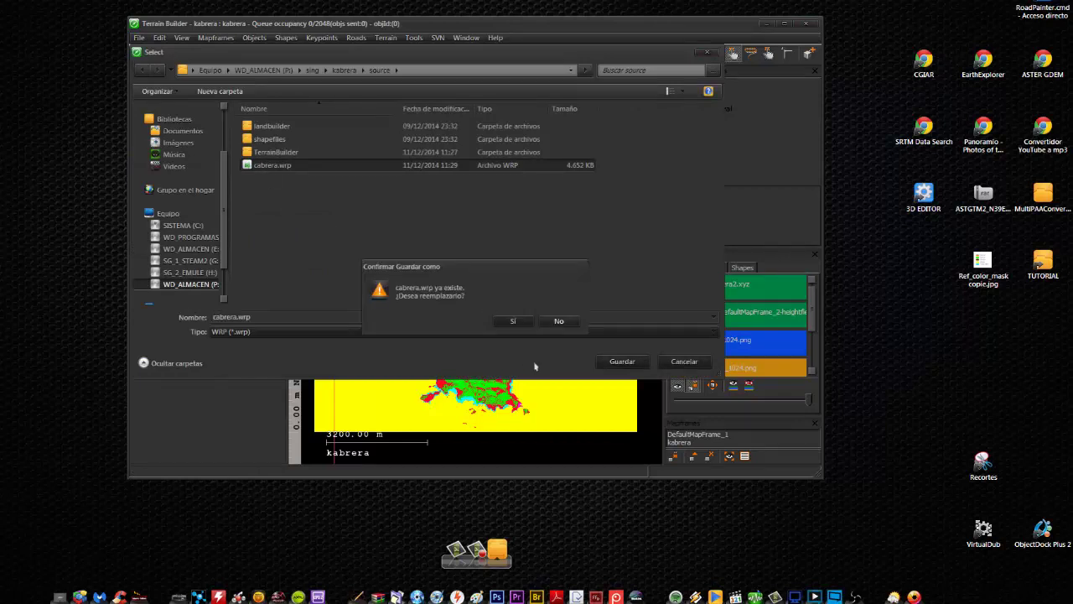
click(513, 322)
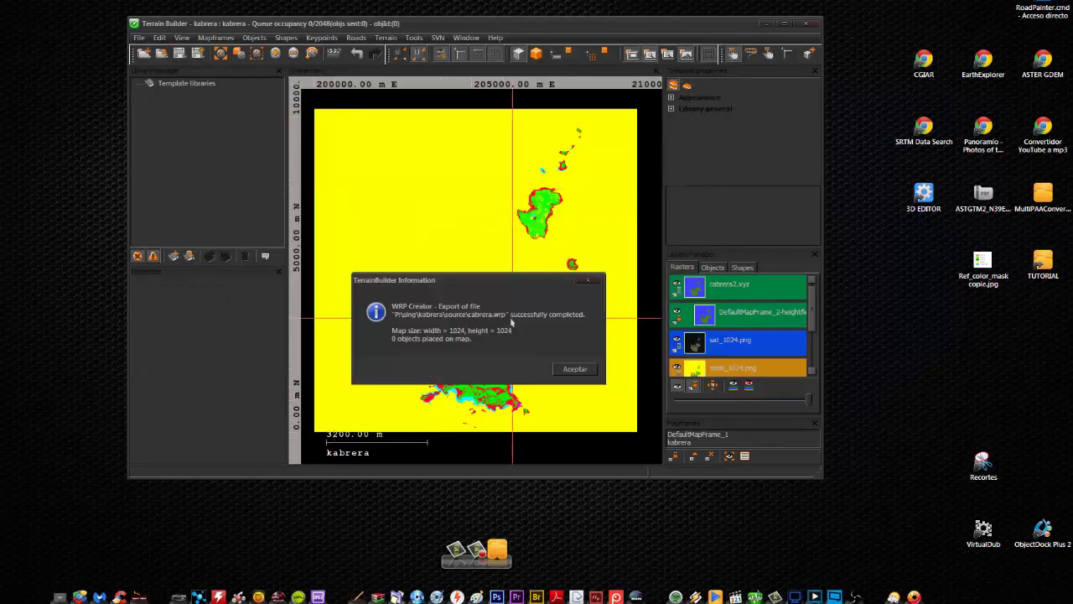
click(575, 368)
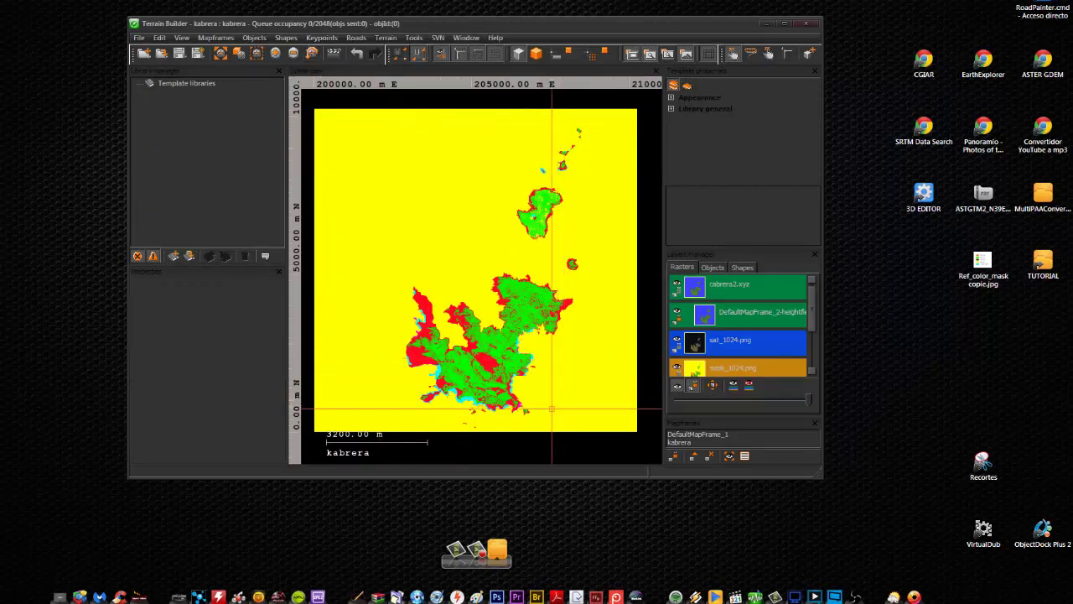
Select the kabrera mapframe, review the raster, object and shape layer lists, and widen and reposition the Terrain Builder window.
click(681, 442)
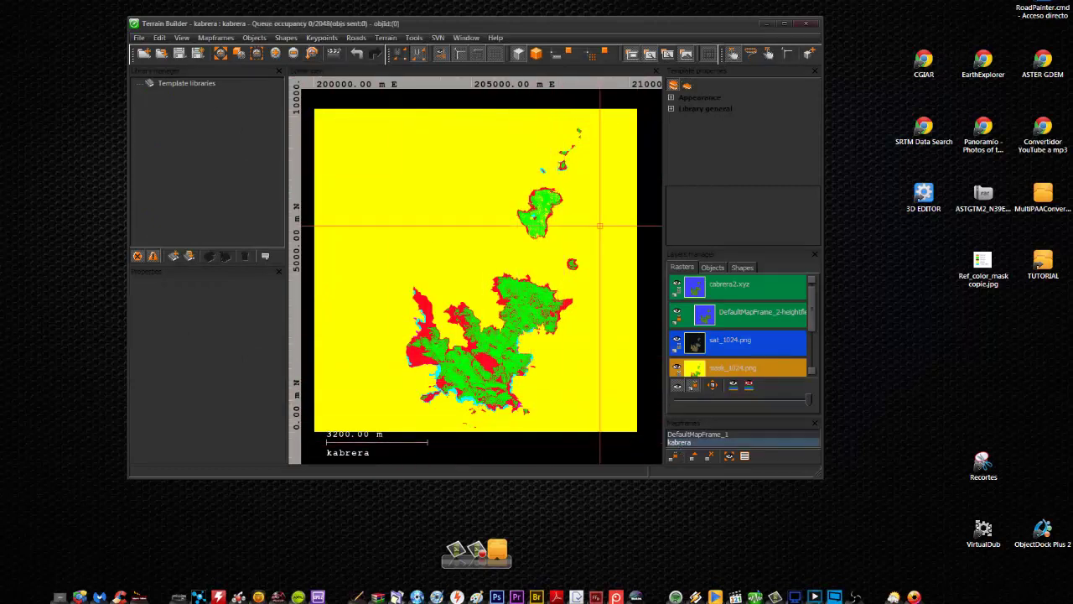
mouse_move(493, 24)
mouse_down()
mouse_move(495, 67)
mouse_move(501, 7)
mouse_move(498, 34)
mouse_move(516, 12)
mouse_move(490, 6)
mouse_move(509, 8)
mouse_move(503, 26)
mouse_move(494, 17)
mouse_up()
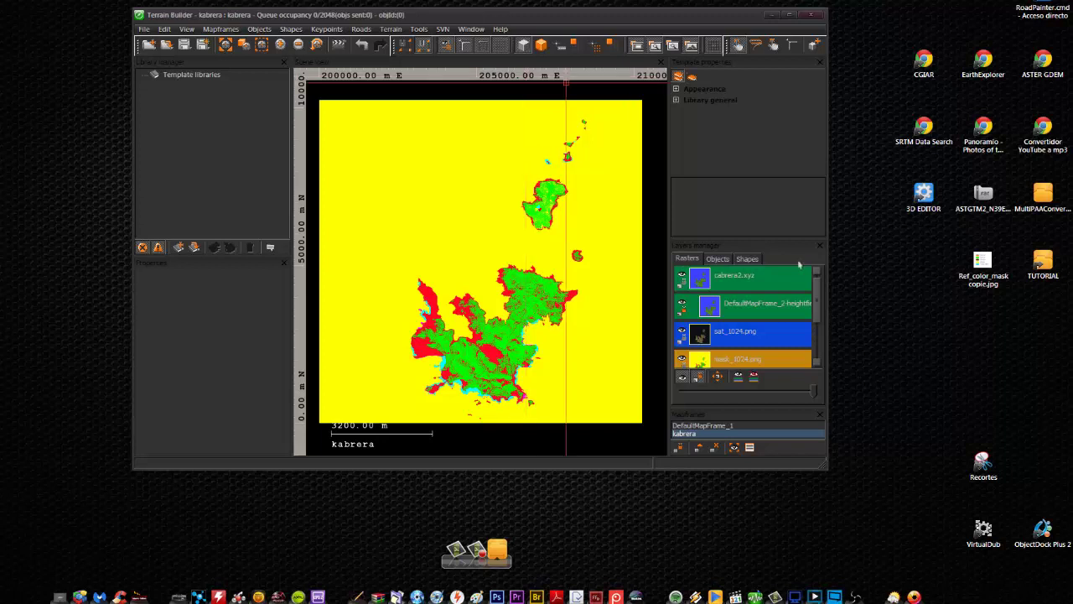
drag(816, 311, 816, 312)
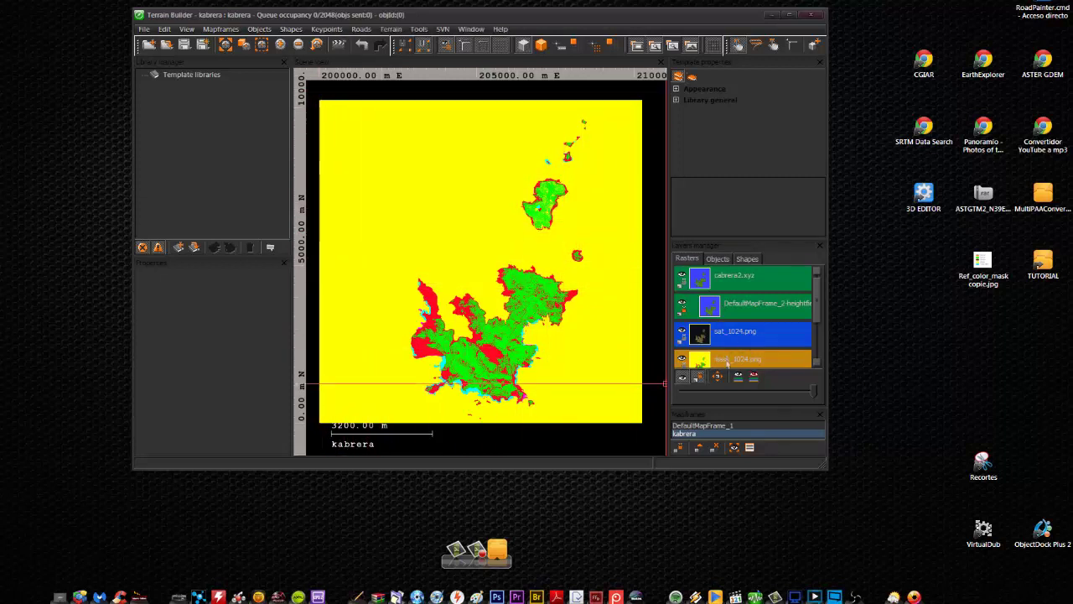
click(718, 259)
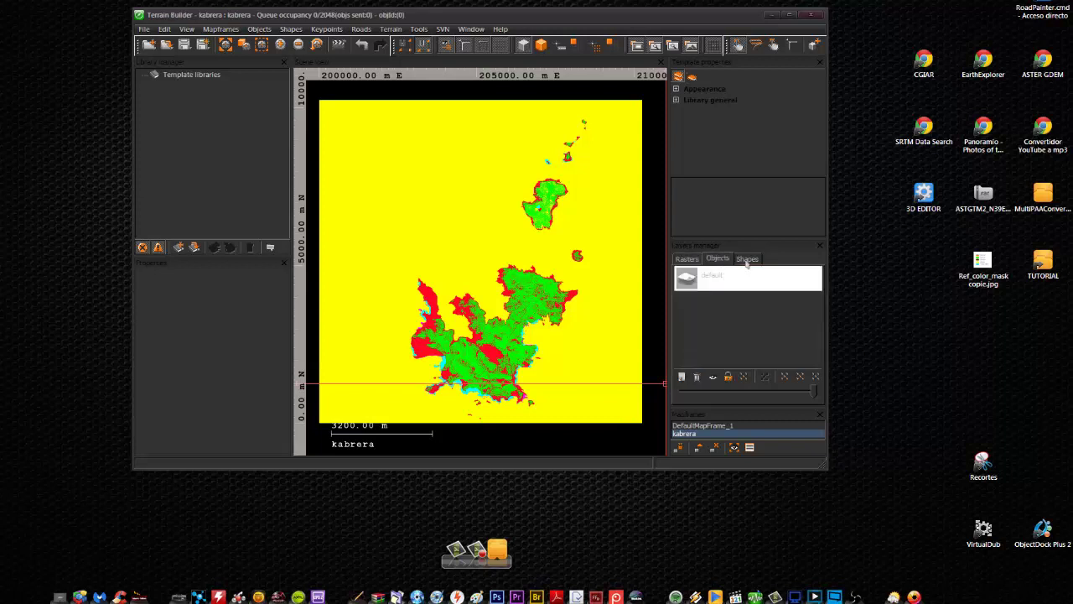
click(747, 260)
click(688, 260)
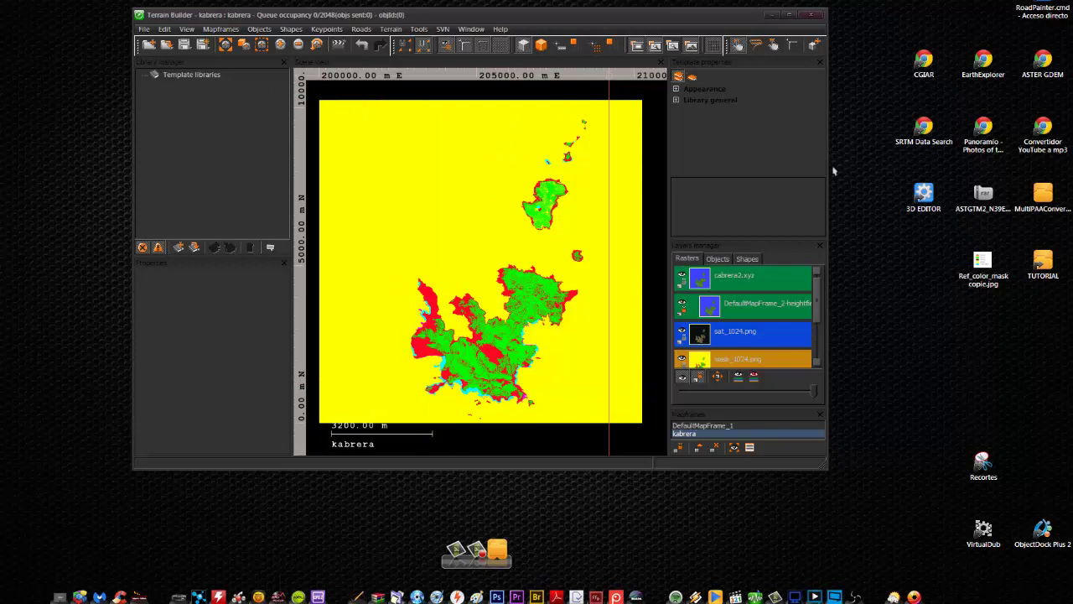
drag(828, 176, 870, 181)
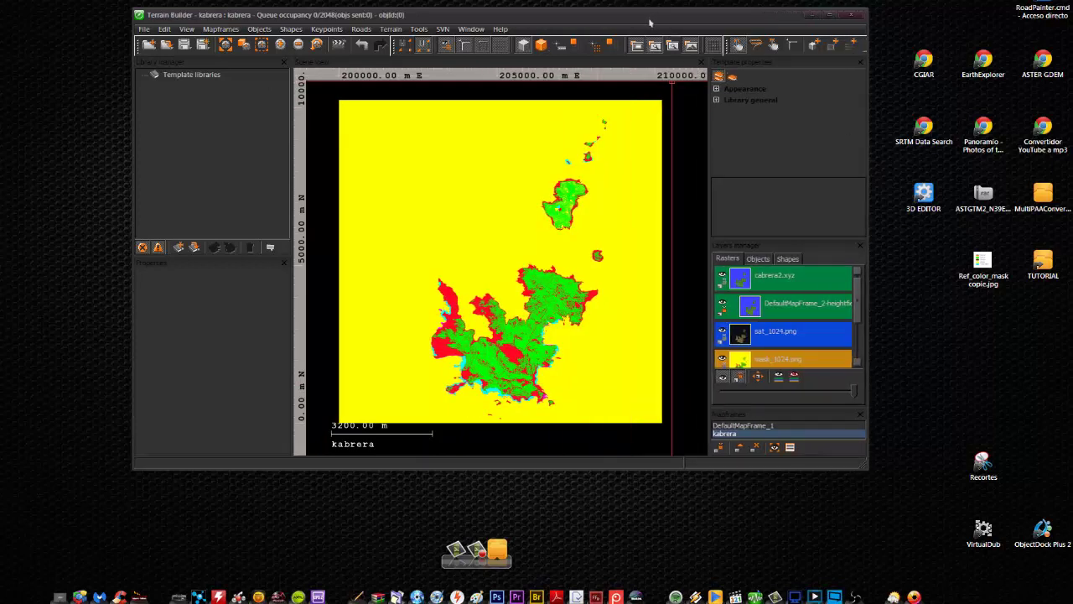
drag(649, 22, 633, 51)
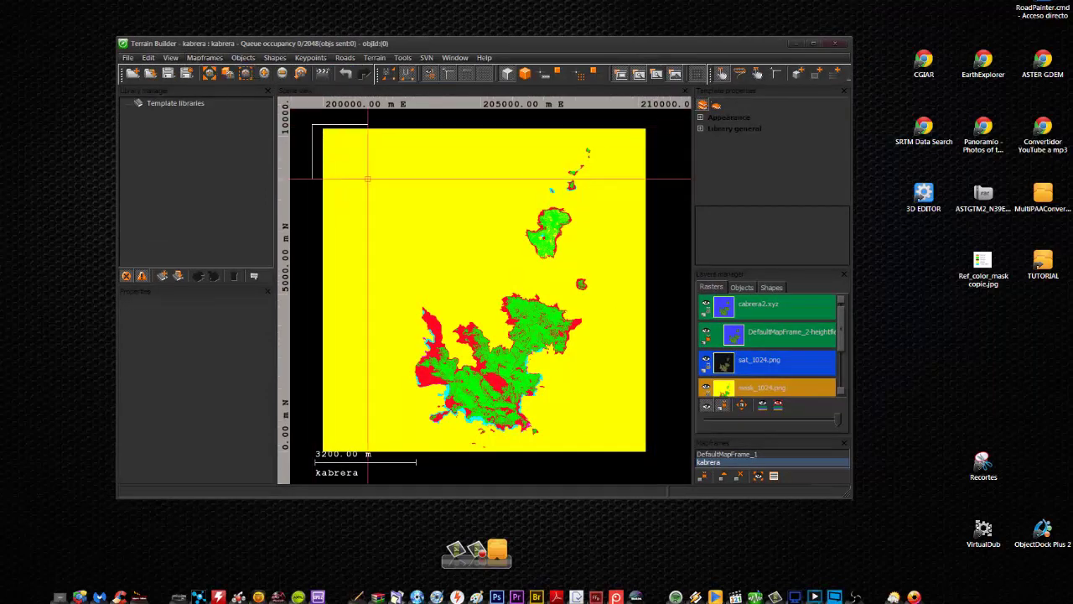
Inspect the coordinates and size of the cabrera2.xyz terrain layer and close its properties.
right_click(709, 464)
right_click(758, 307)
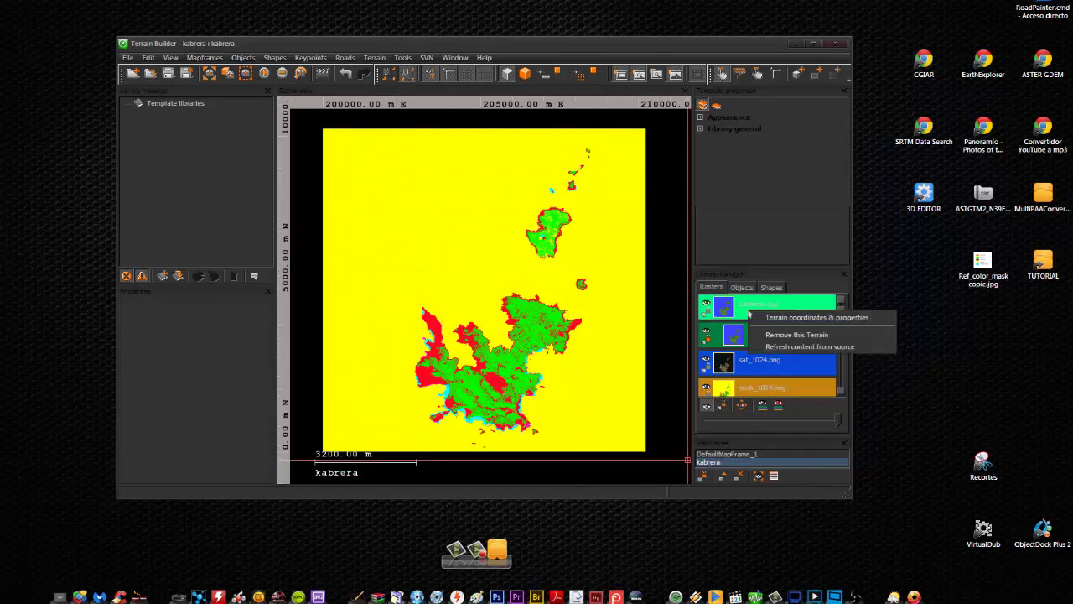
click(764, 317)
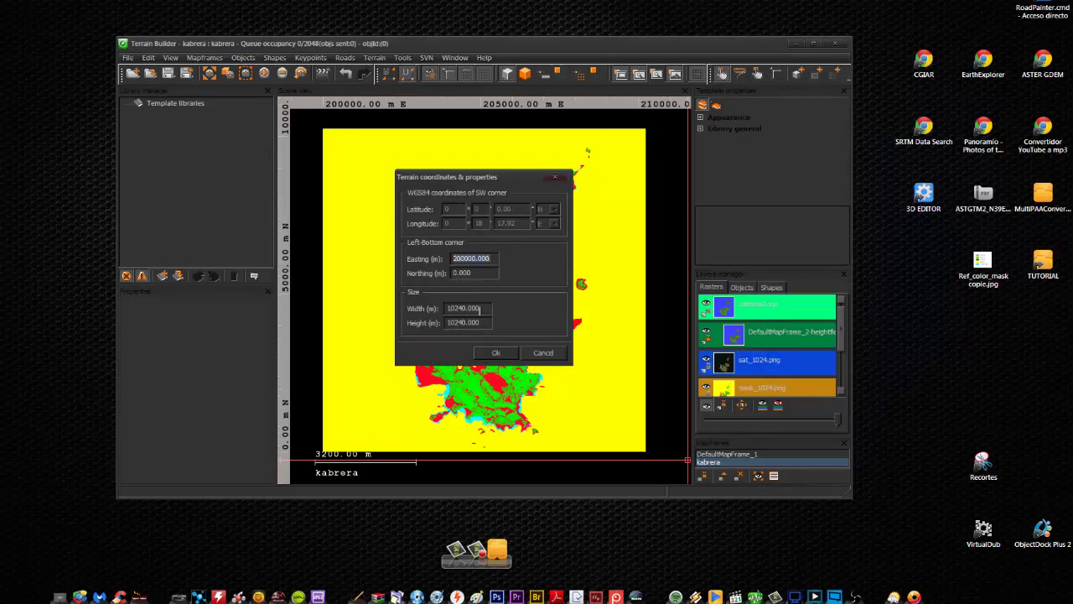
click(496, 353)
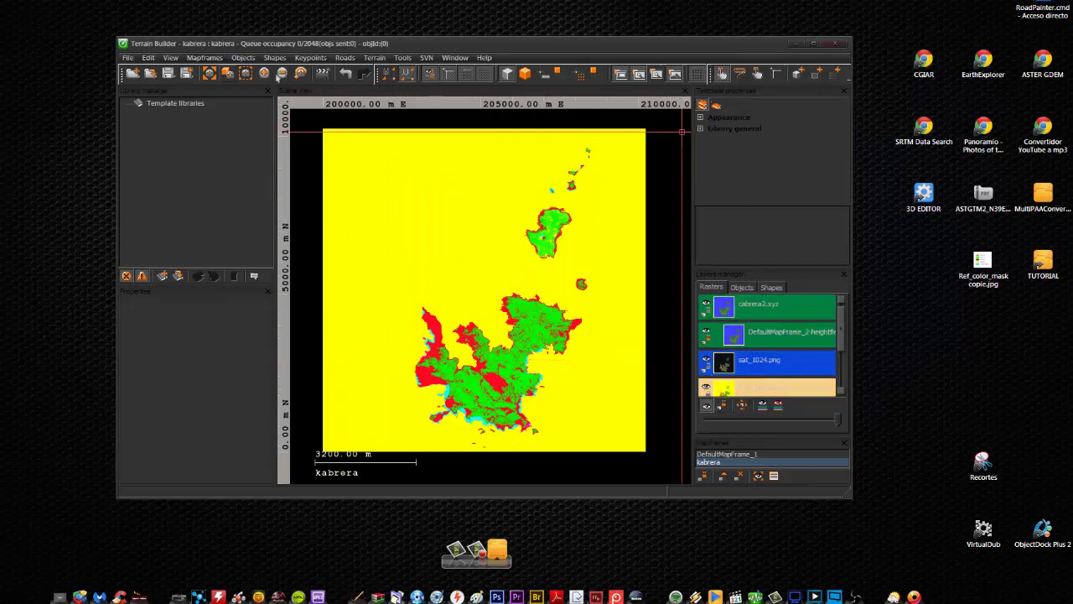
Open the kabrera mapframe properties and review the location, sampler and processing settings.
right_click(702, 466)
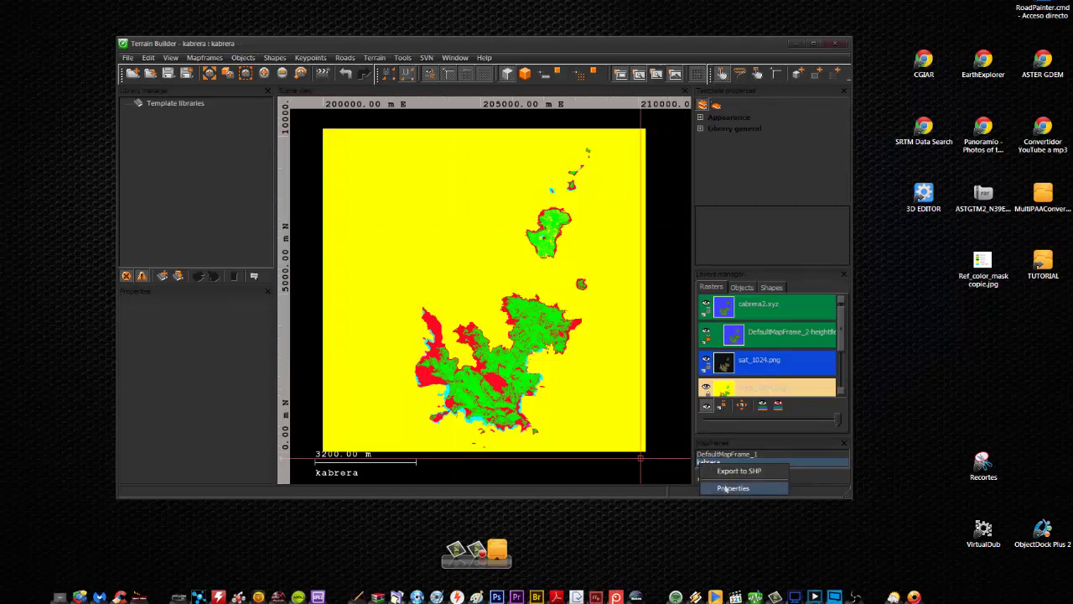
click(726, 489)
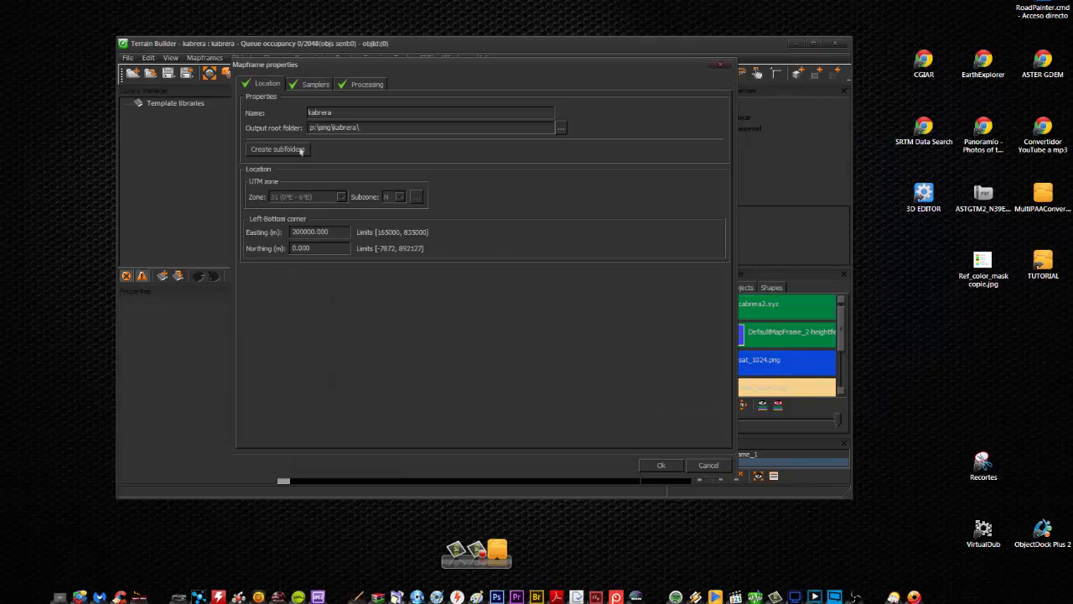
click(309, 84)
click(253, 84)
click(297, 84)
click(353, 84)
click(298, 84)
click(269, 86)
click(317, 85)
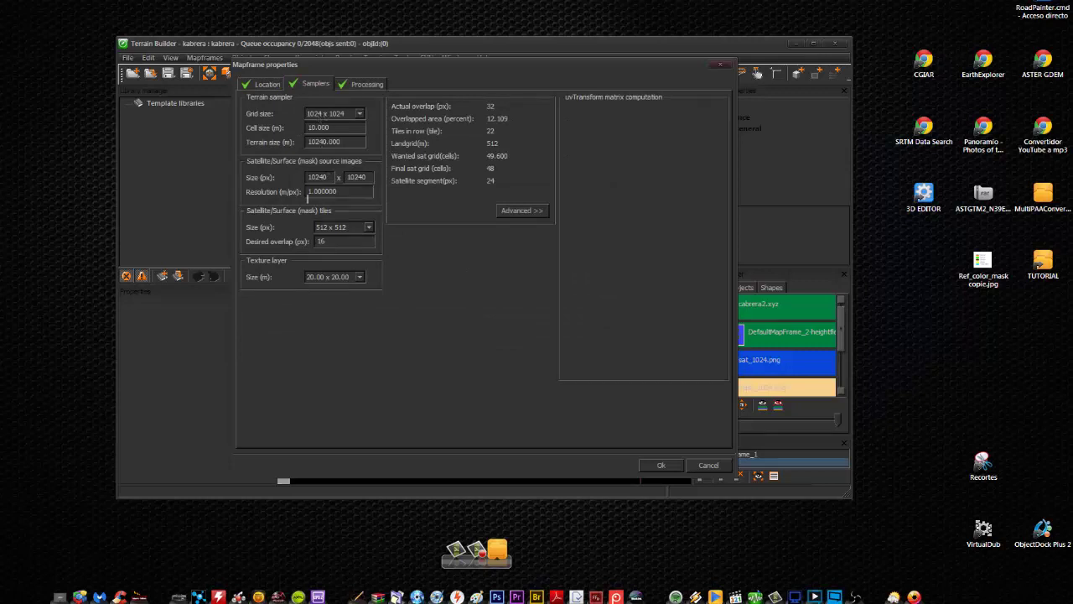
Try a satellite/surface mask tile size of 256 x 256 px and return it to 512 x 512 px.
click(345, 230)
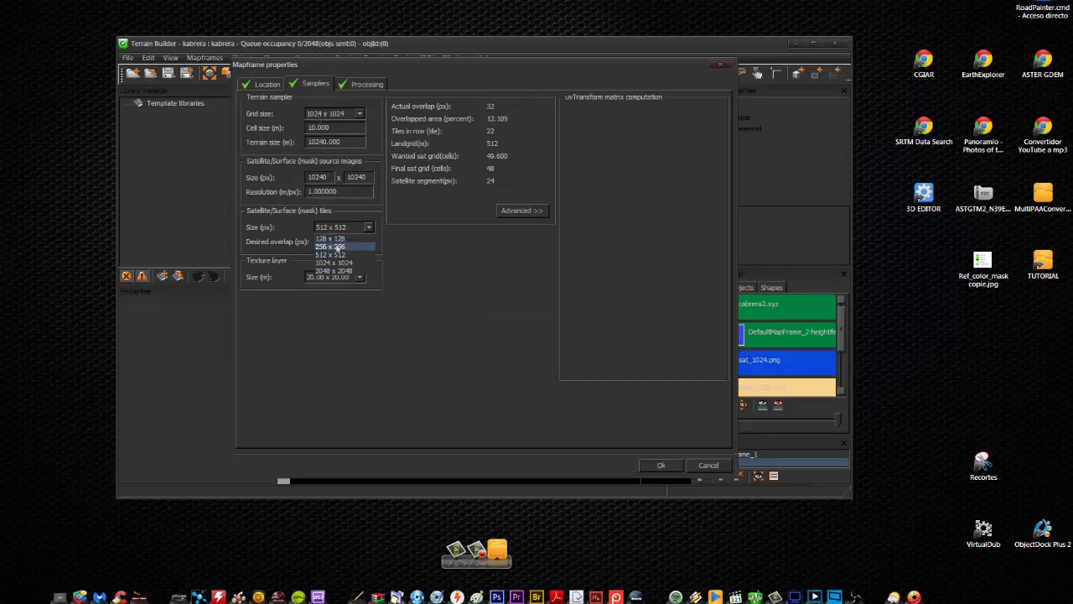
click(336, 246)
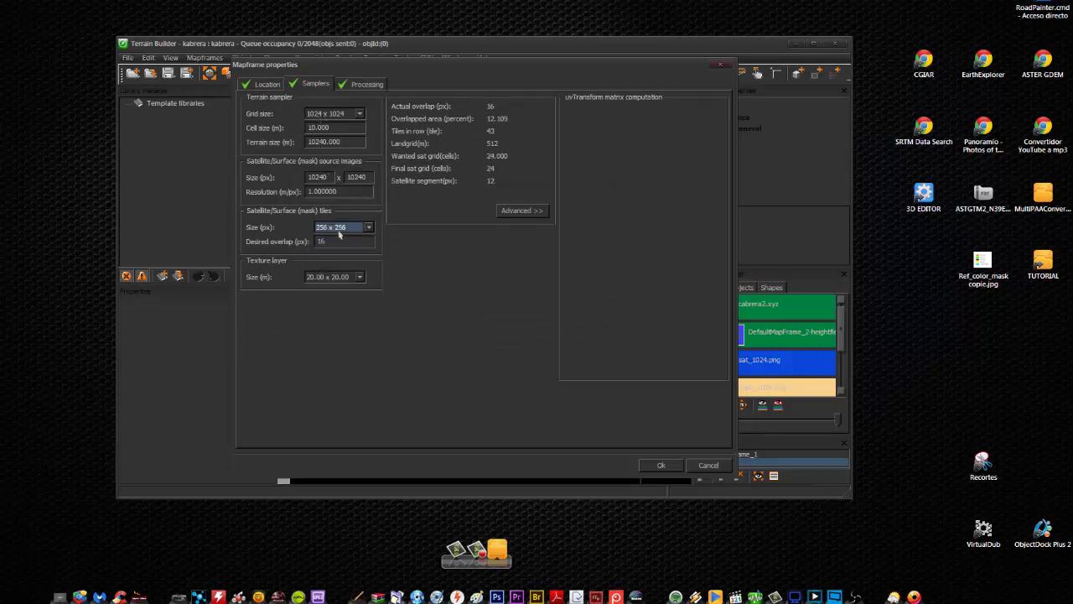
click(339, 229)
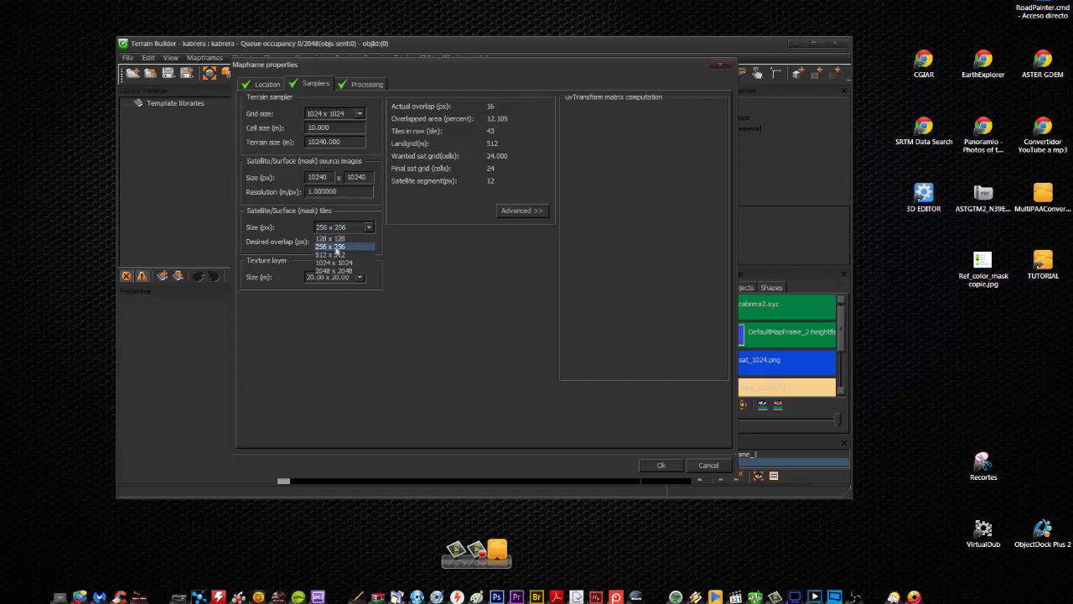
click(334, 254)
Try a texture layer size of 10.00 x 10.00 m and return it to 20.00 x 20.00 m.
click(322, 277)
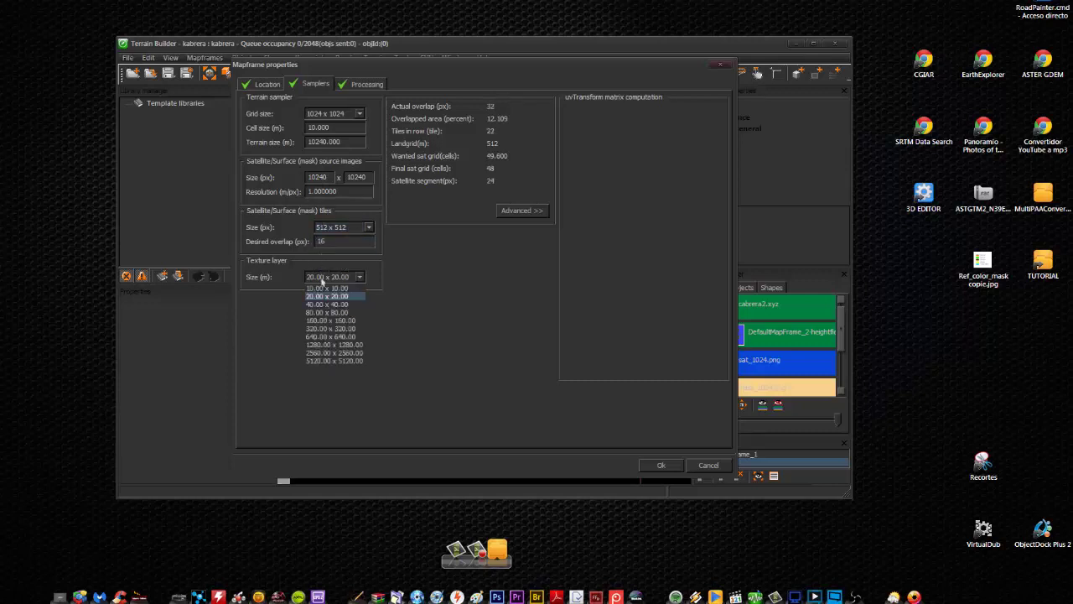
click(321, 289)
click(324, 278)
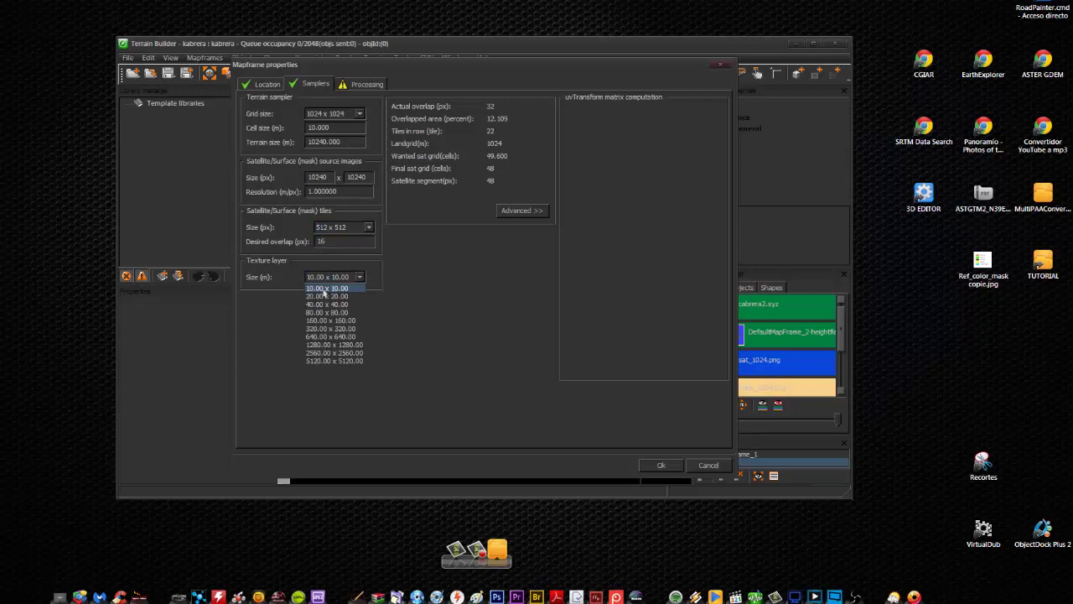
click(326, 297)
From the mapframe's processing settings, browse for the layers config file and open layers.cfg in Notepad++.
click(362, 83)
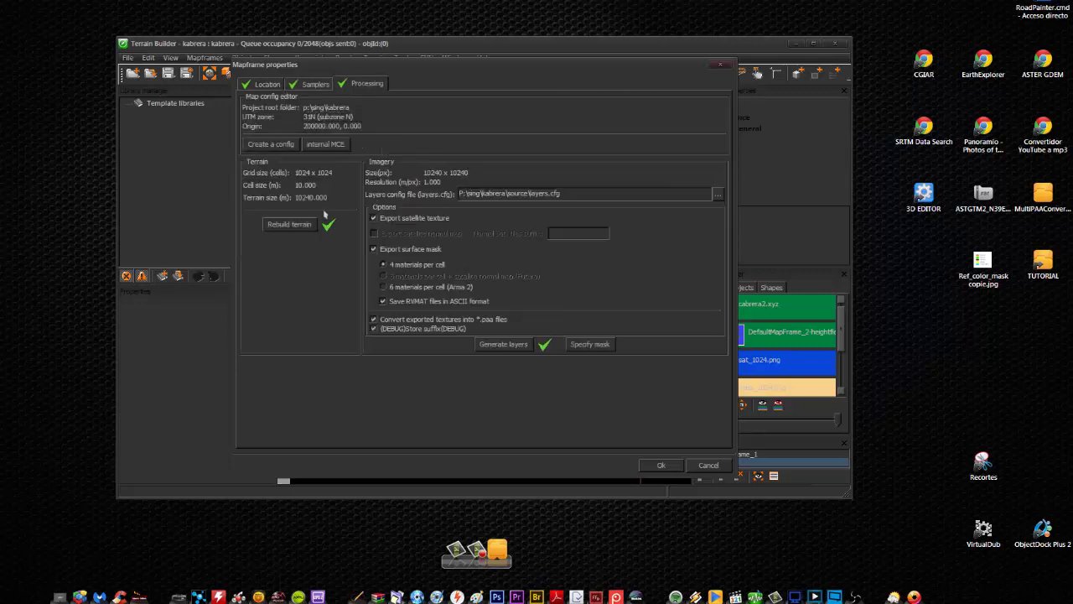
click(718, 196)
click(429, 193)
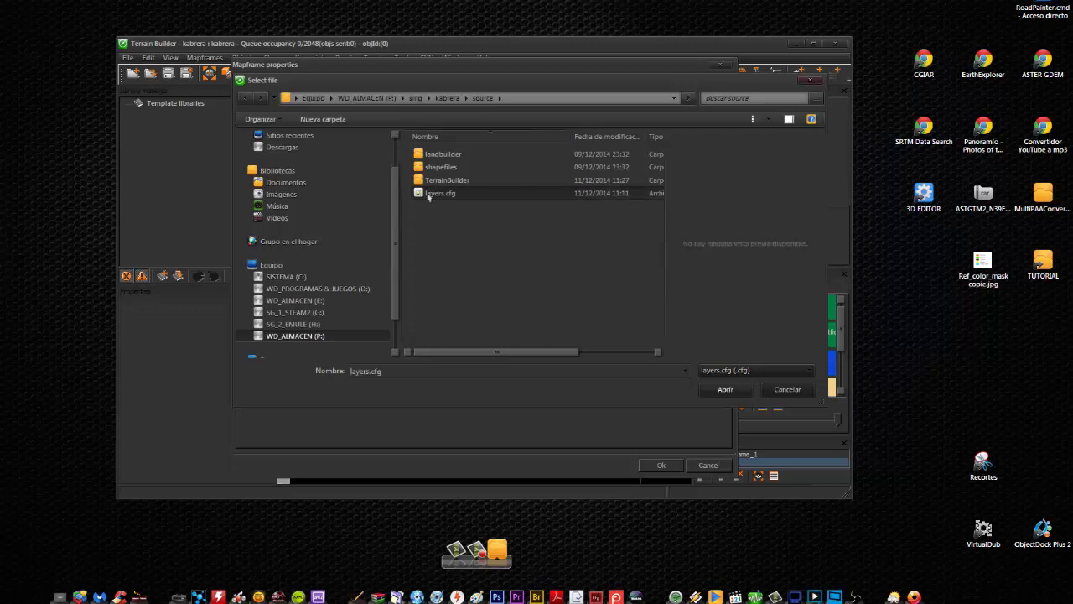
right_click(429, 194)
mouse_move(472, 236)
click(622, 248)
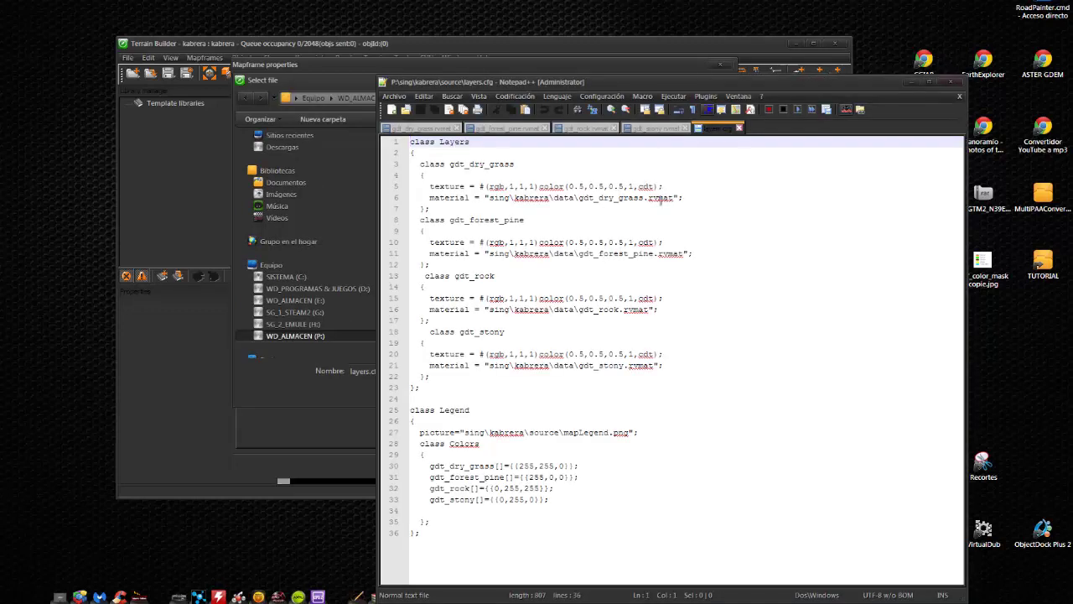
Examine the four material rvmat paths and the legend colour definitions in layers.cfg.
drag(489, 199, 686, 199)
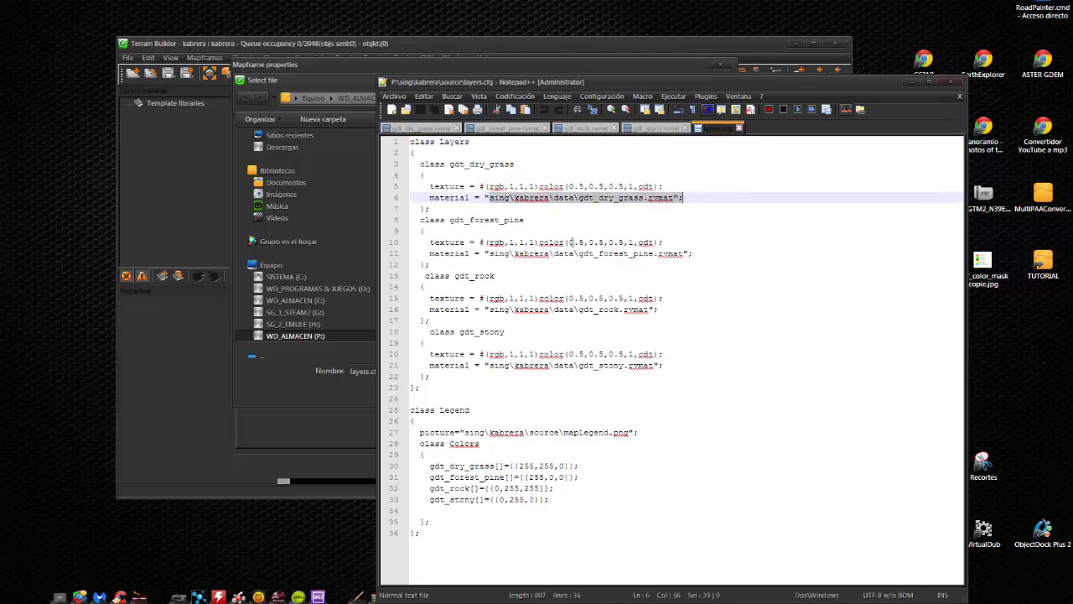
drag(484, 253, 696, 254)
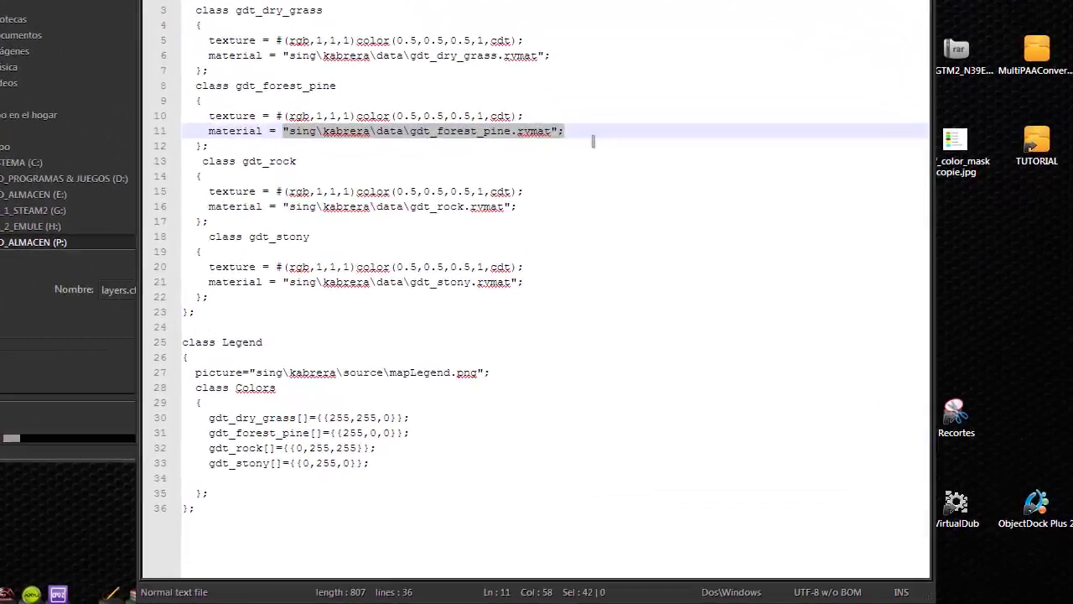
drag(289, 208, 528, 209)
drag(289, 282, 528, 283)
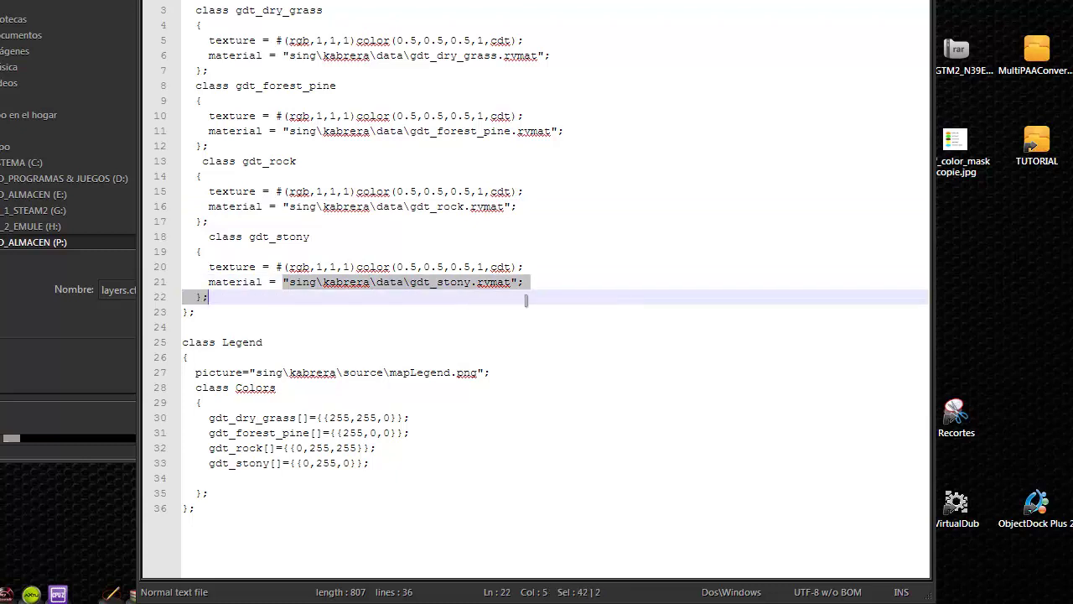
click(491, 285)
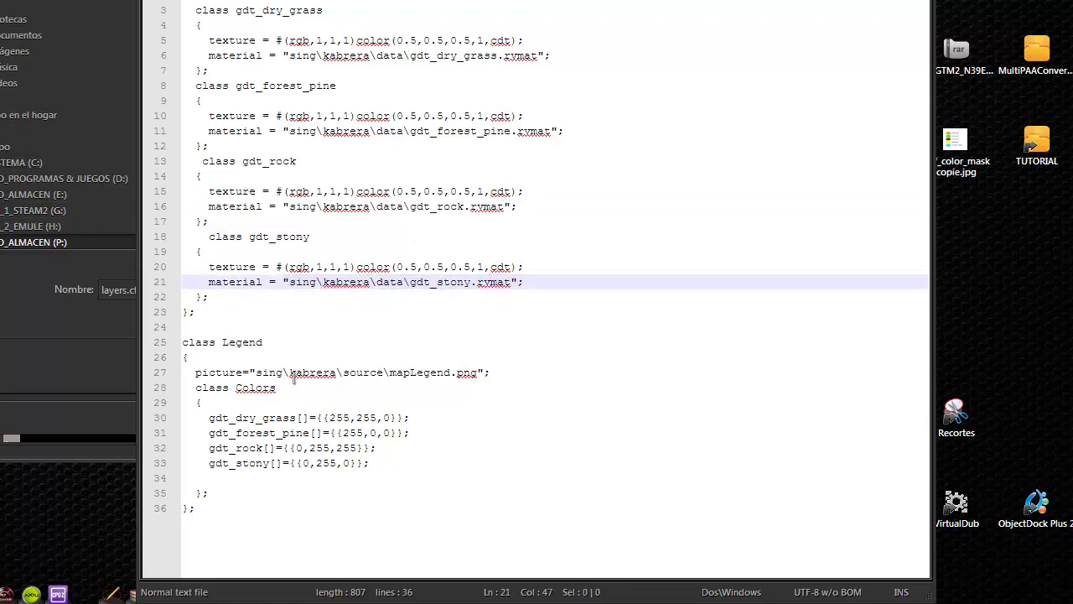
drag(211, 418, 305, 425)
click(308, 433)
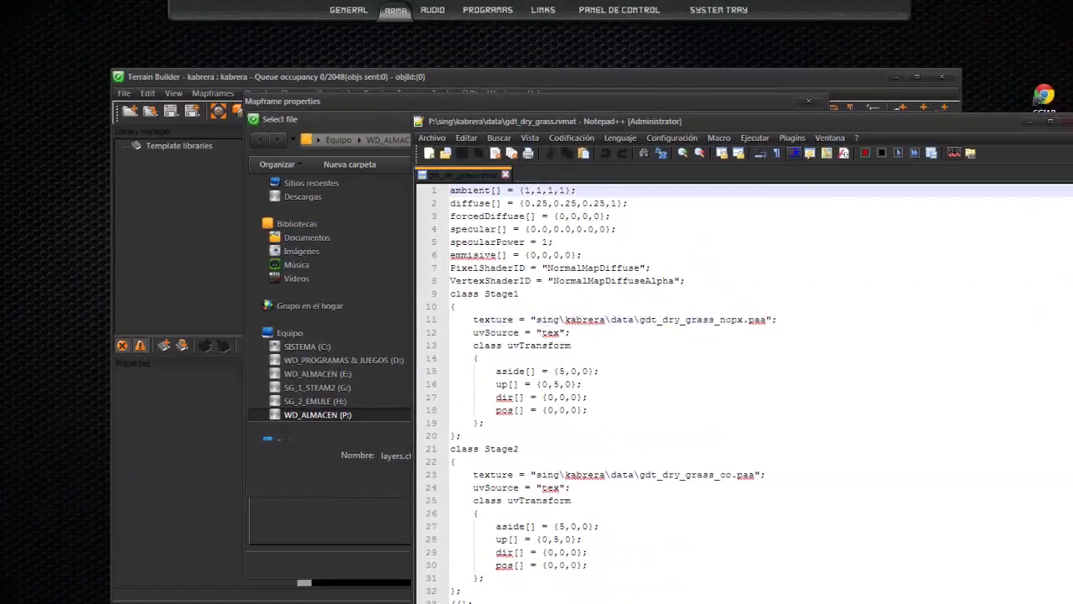
Close the remaining file and Notepad++, and cancel the layers config file selection in Terrain Builder.
key(ctrl+w)
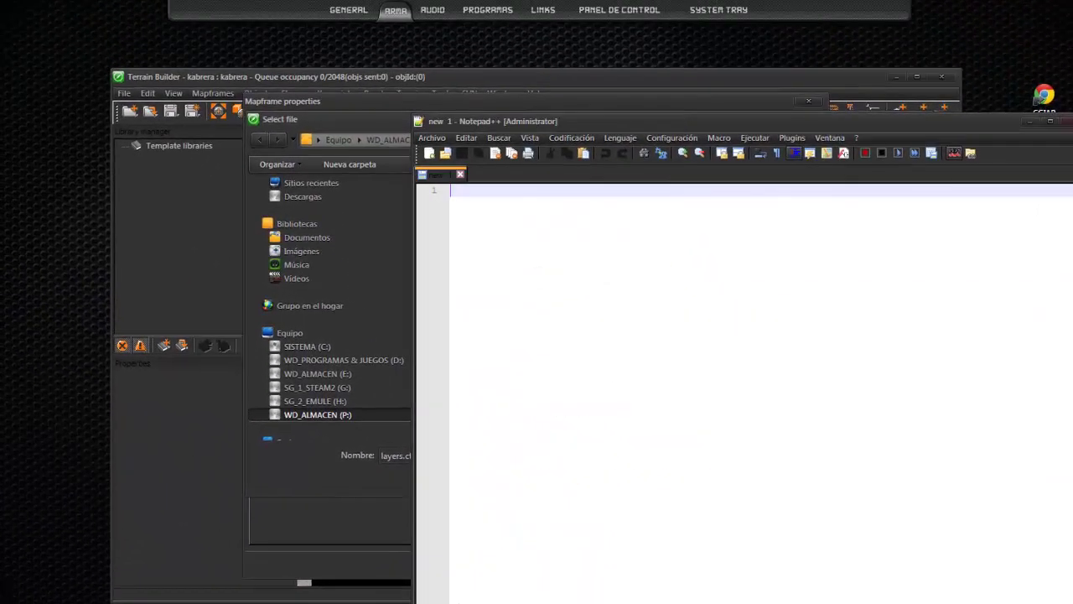
key(alt+F4)
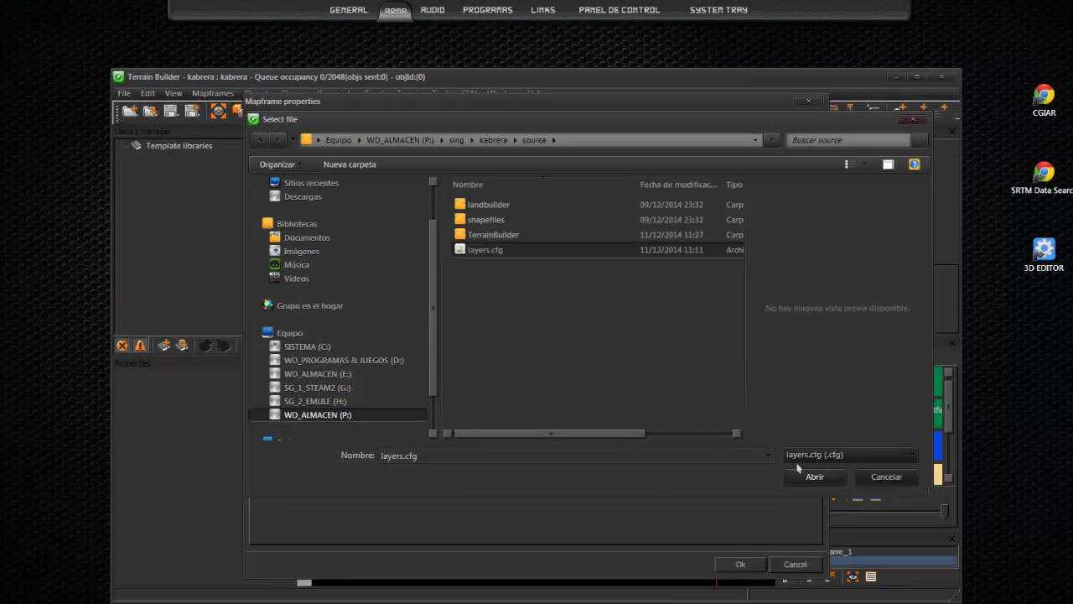
click(886, 477)
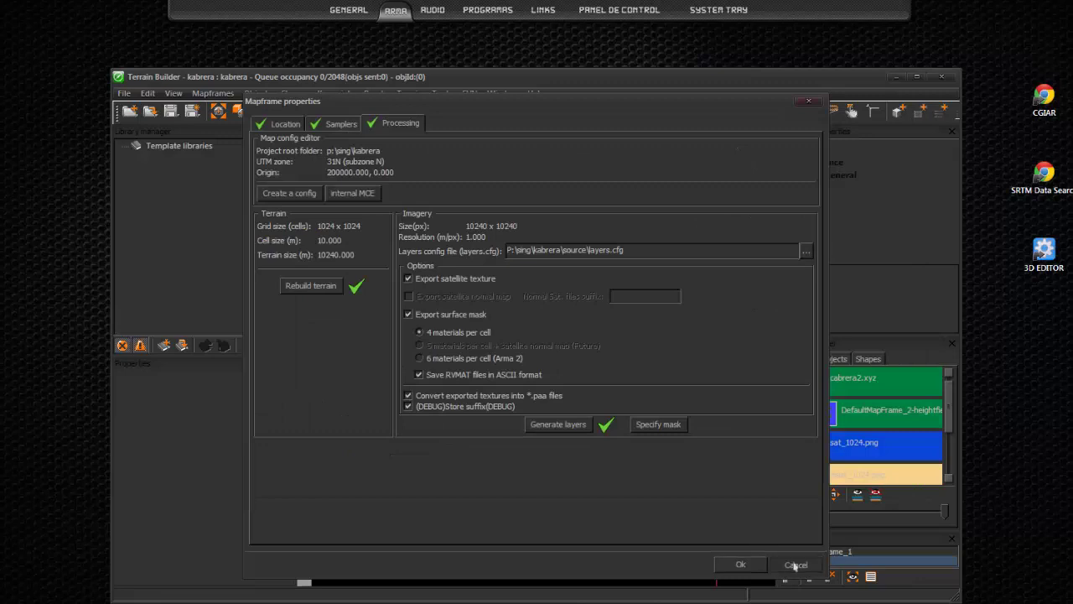
Close the mapframe properties and view the WRP export's destination folder, cancelling the export without saving.
click(740, 564)
click(125, 93)
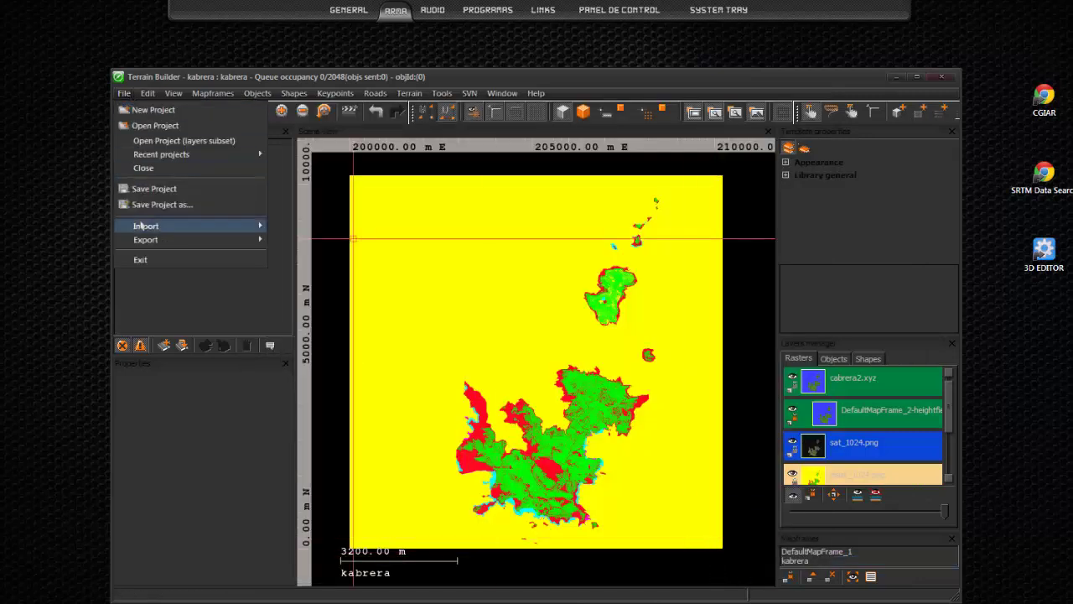
mouse_move(243, 240)
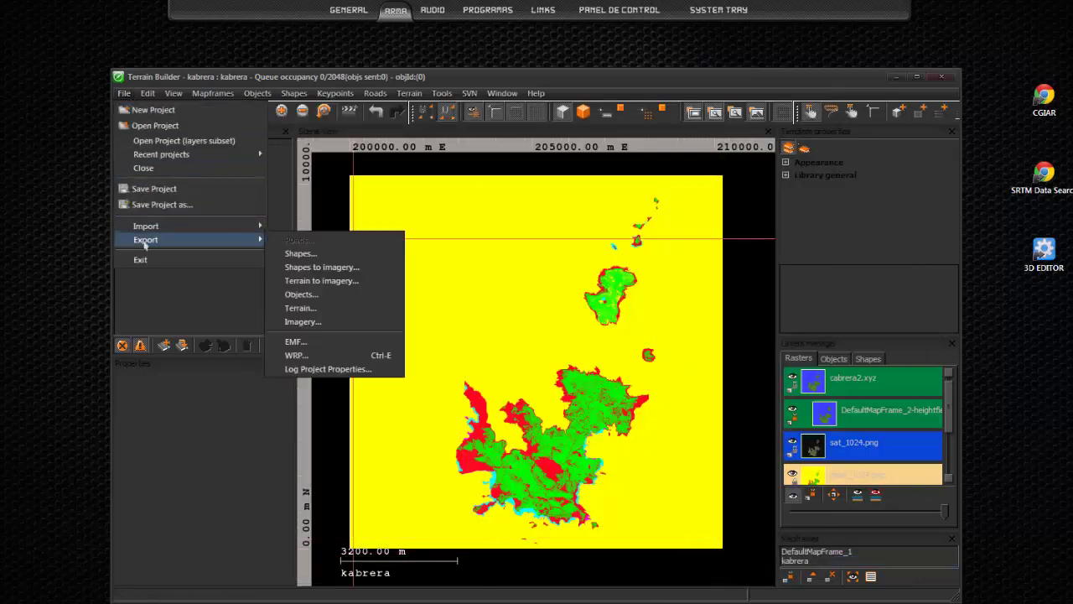
click(297, 356)
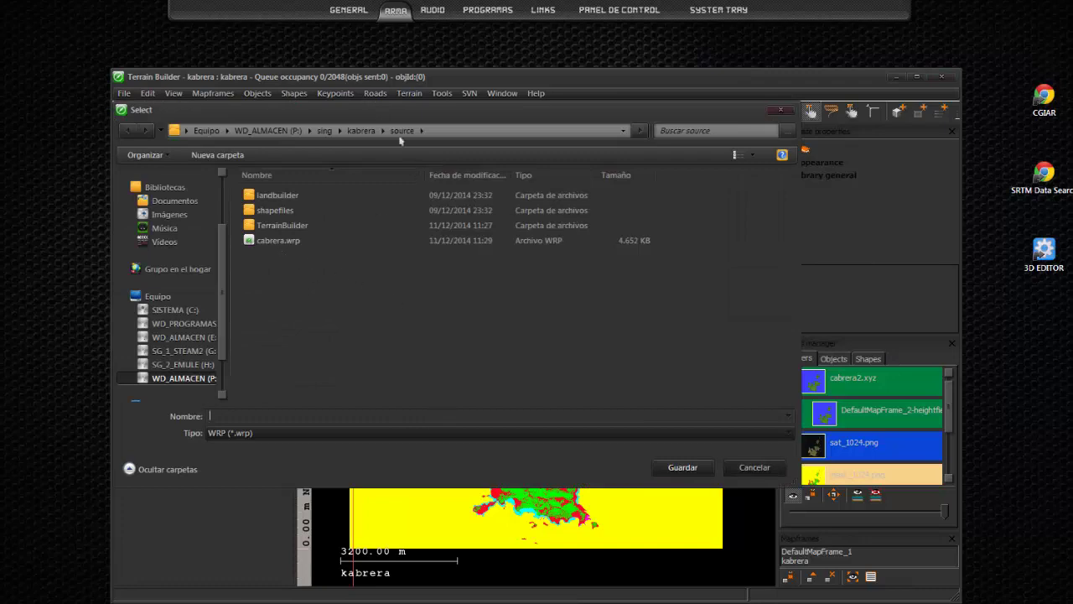
click(755, 468)
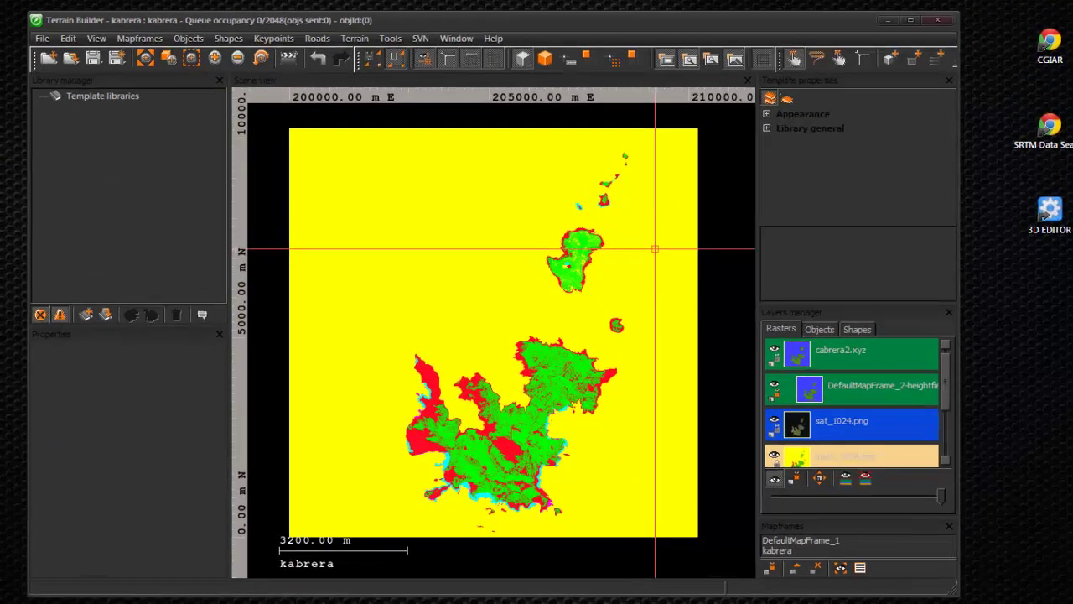
Switch to the file explorer and inspect the contents of P:\sing\kabrera\source.
key(alt+Tab)
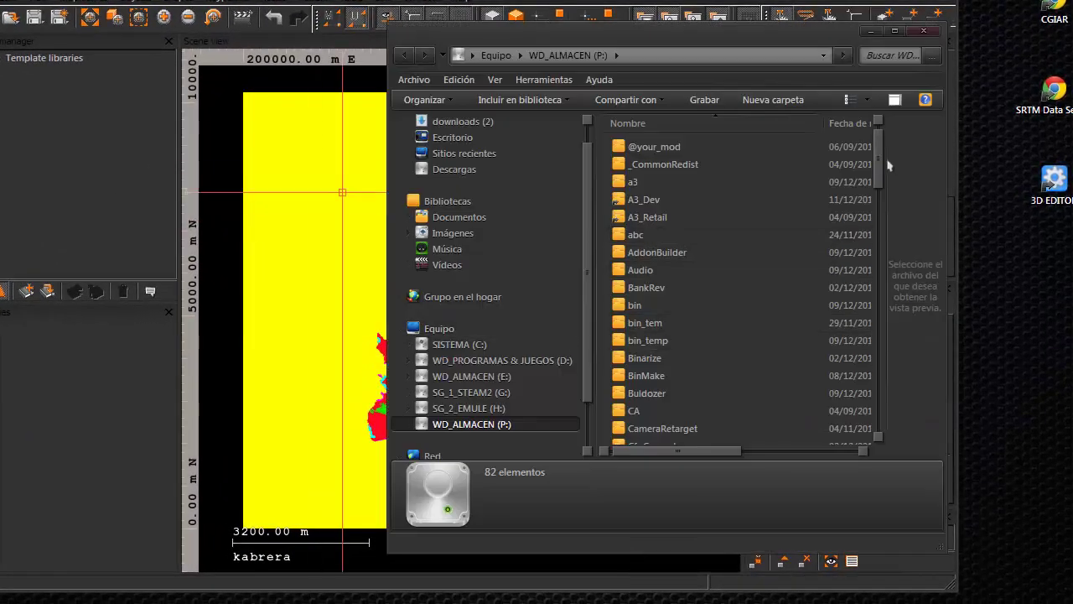
scroll(880, 211, down, 3)
scroll(880, 212, down, 5)
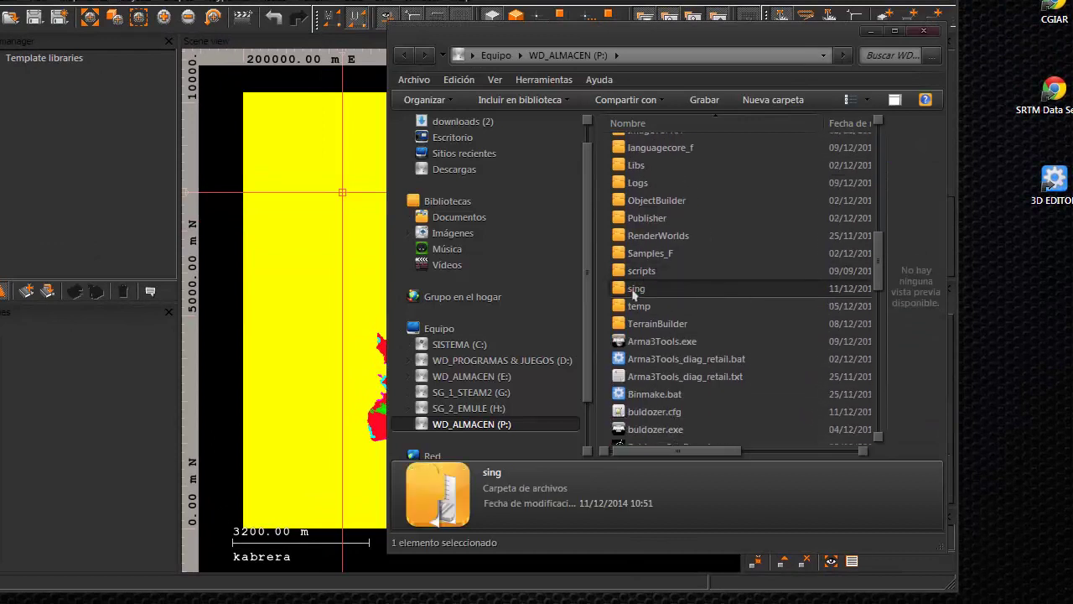
double_click(667, 282)
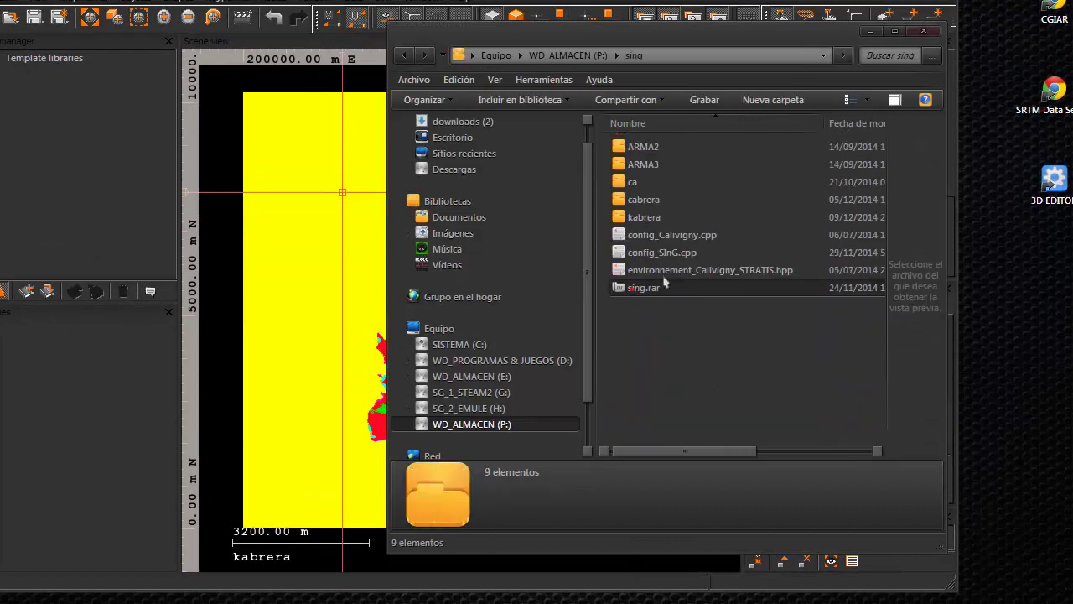
double_click(641, 218)
double_click(635, 162)
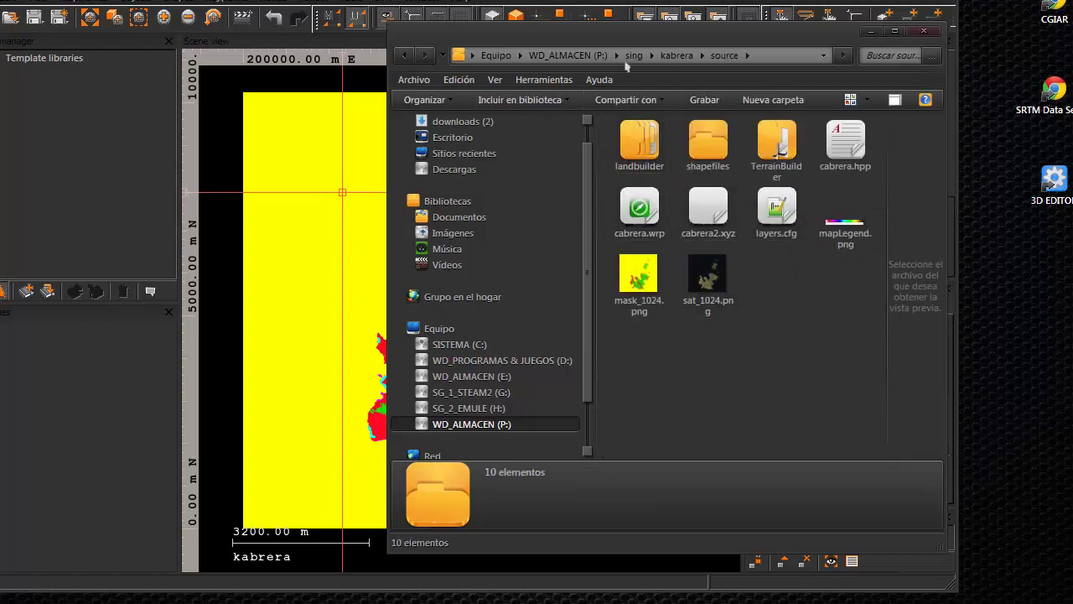
drag(647, 35, 384, 64)
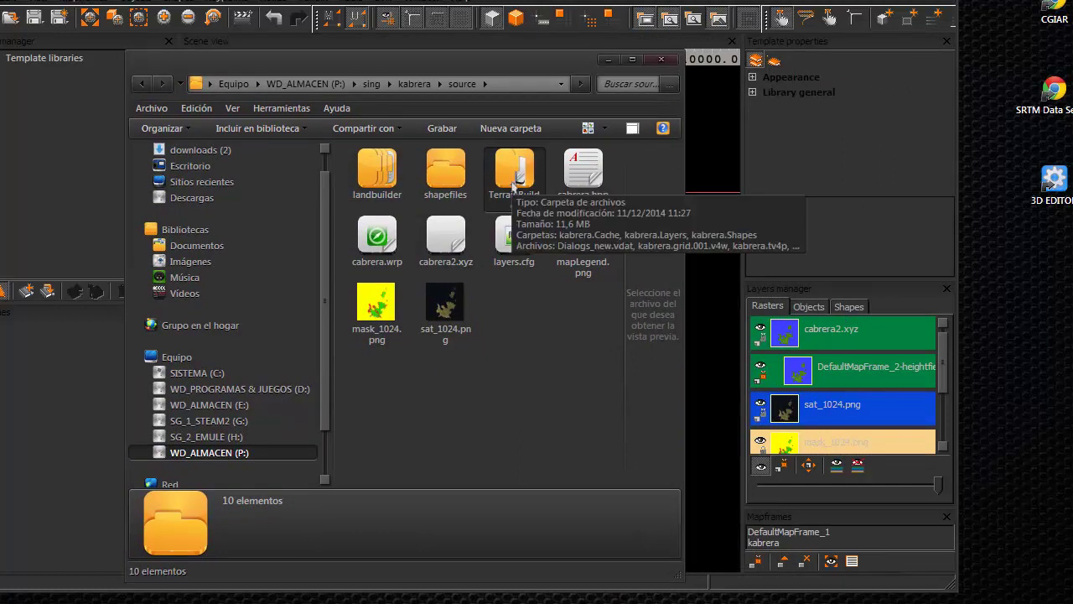
Open config.cpp from the kabrera project folder in Notepad++ and arrange its window so the text is readable.
key(BackSpace)
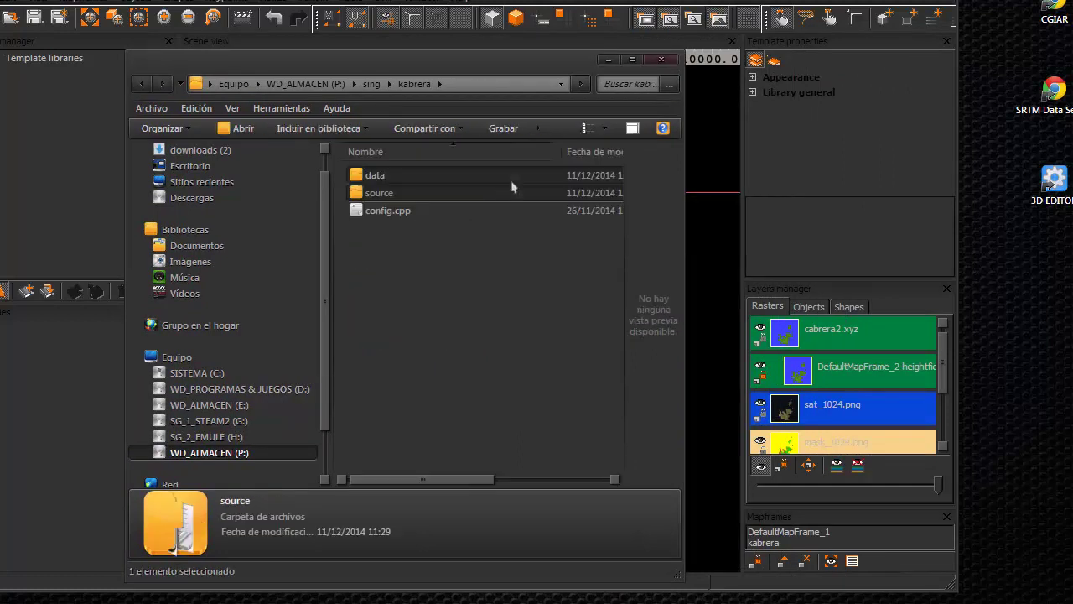
right_click(381, 216)
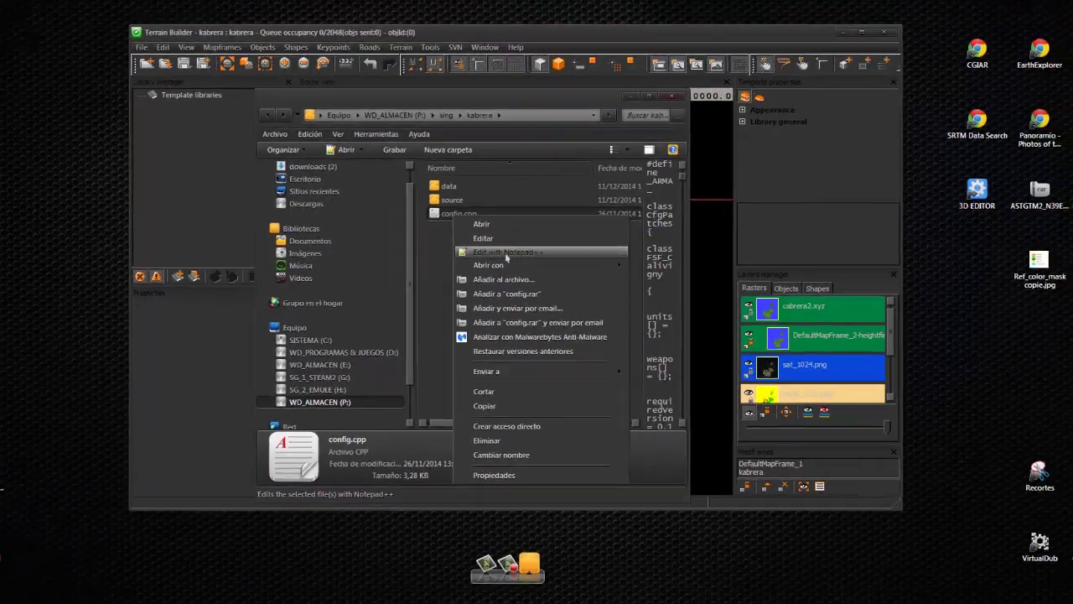
click(448, 262)
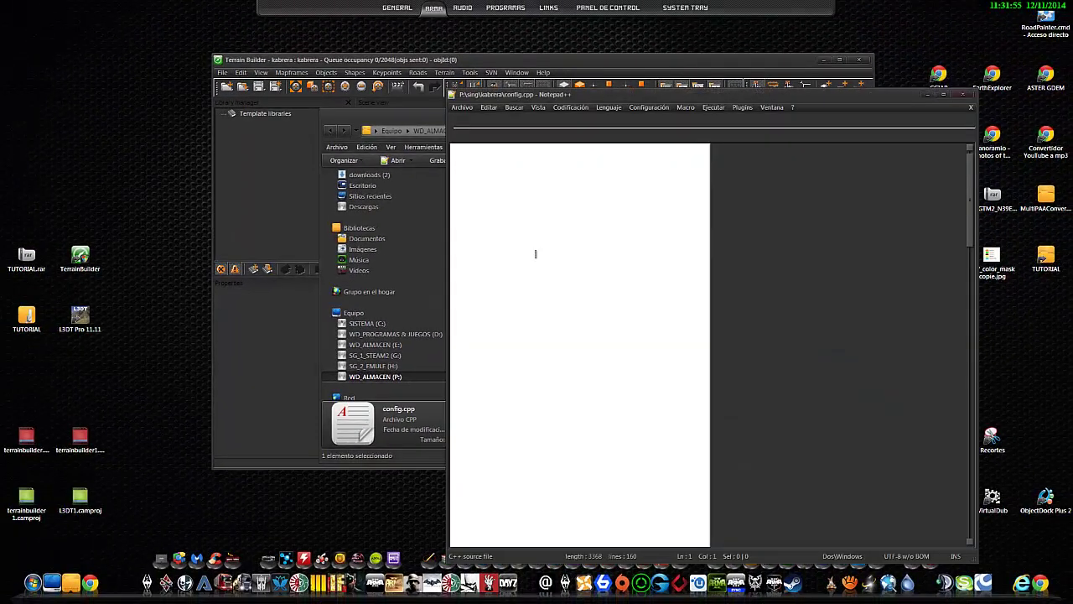
drag(689, 96, 485, 62)
drag(761, 513, 788, 551)
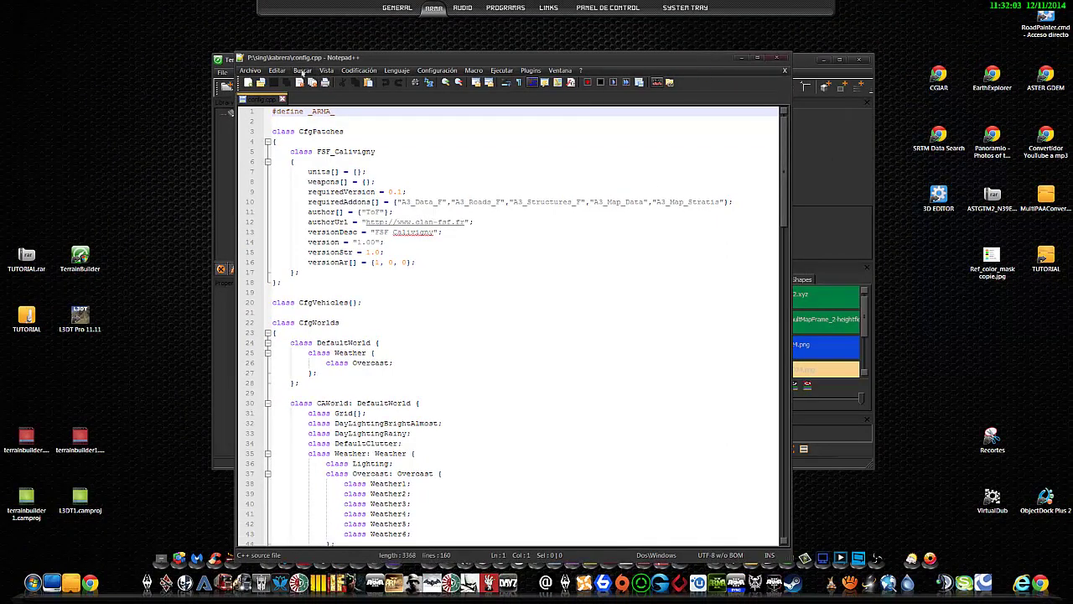
drag(288, 61, 281, 33)
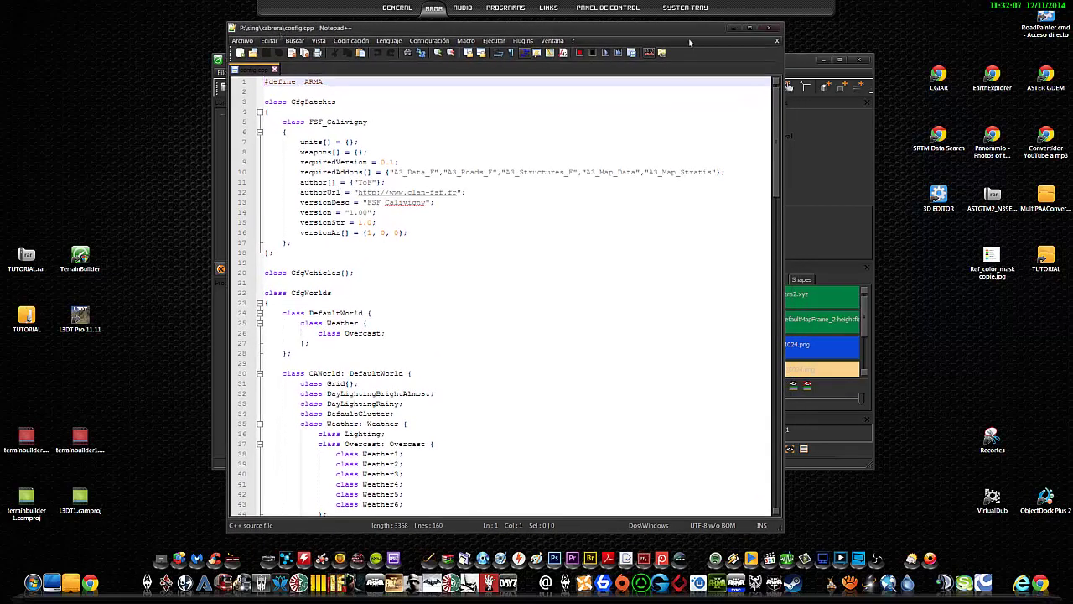
Minimize Terrain Builder and the kabrera folder, and arrange the TERRAIN BUILDER folder window beside Notepad++.
click(824, 60)
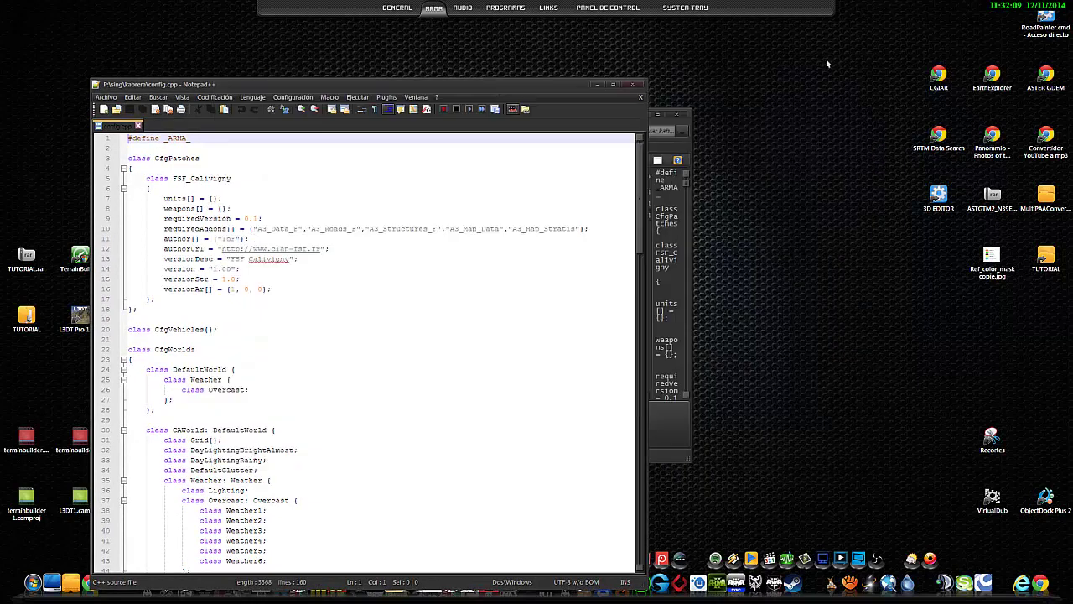
click(665, 120)
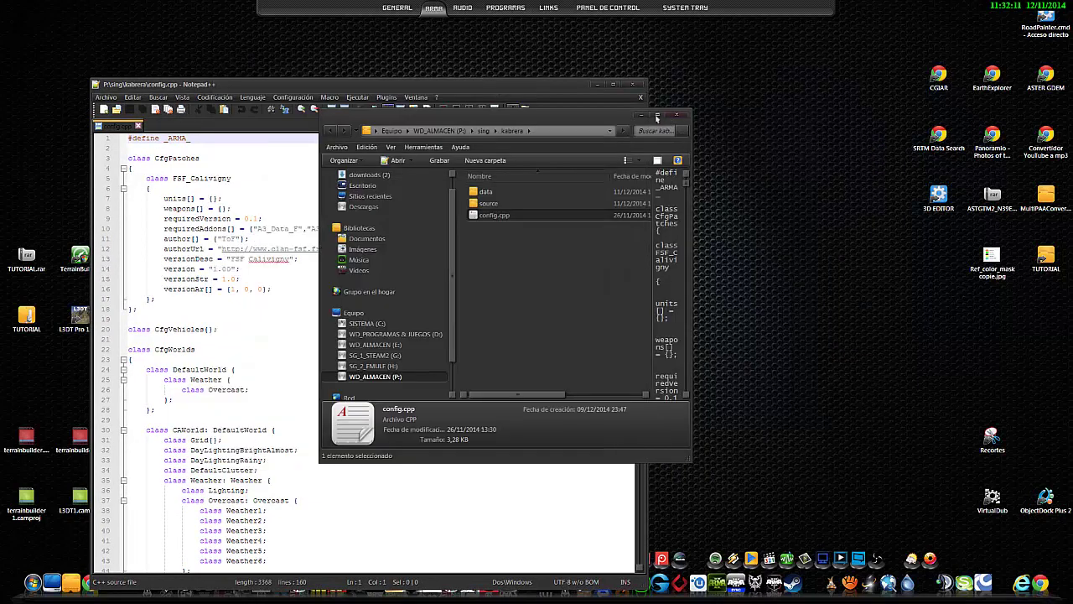
click(639, 116)
drag(570, 96, 598, 337)
key(alt+Tab)
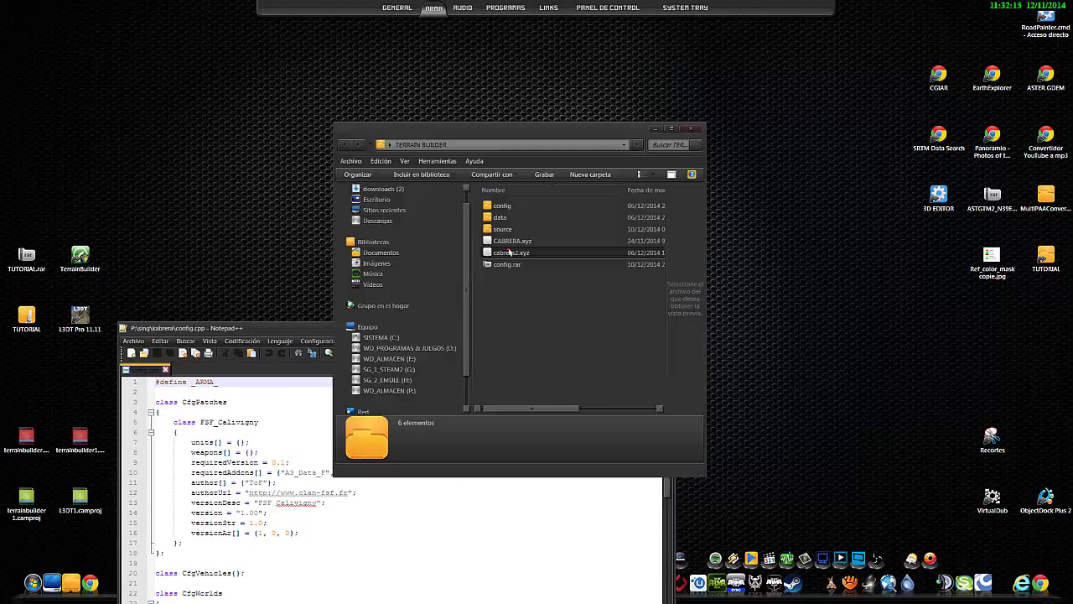
drag(526, 148, 751, 115)
drag(507, 330, 455, 77)
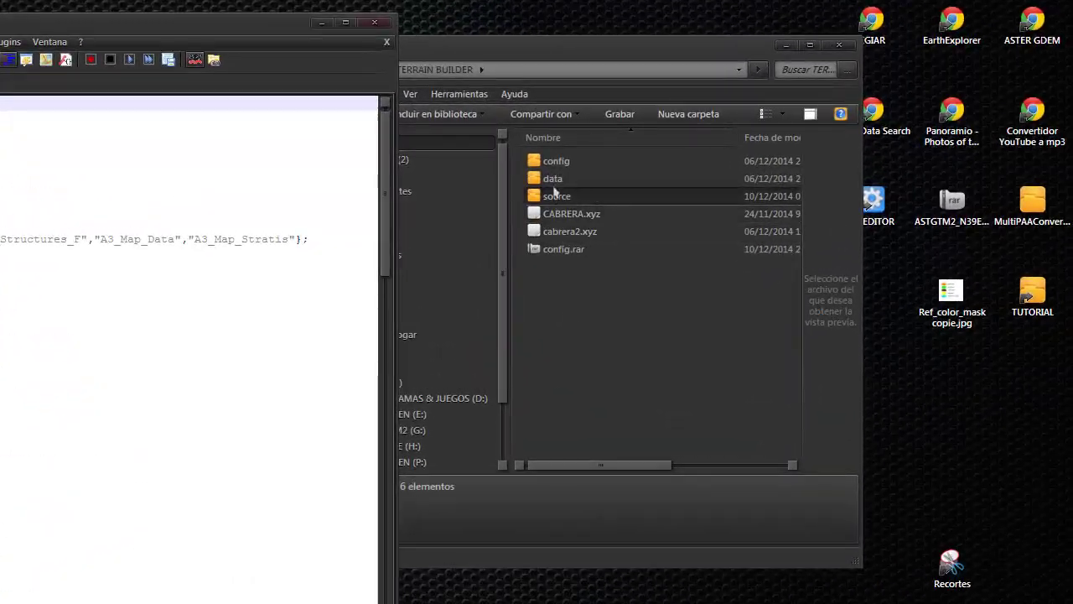
Open config_español.cpp from the TERRAIN BUILDER config folder in Notepad++ and widen the editor to show its comments.
click(726, 168)
double_click(553, 164)
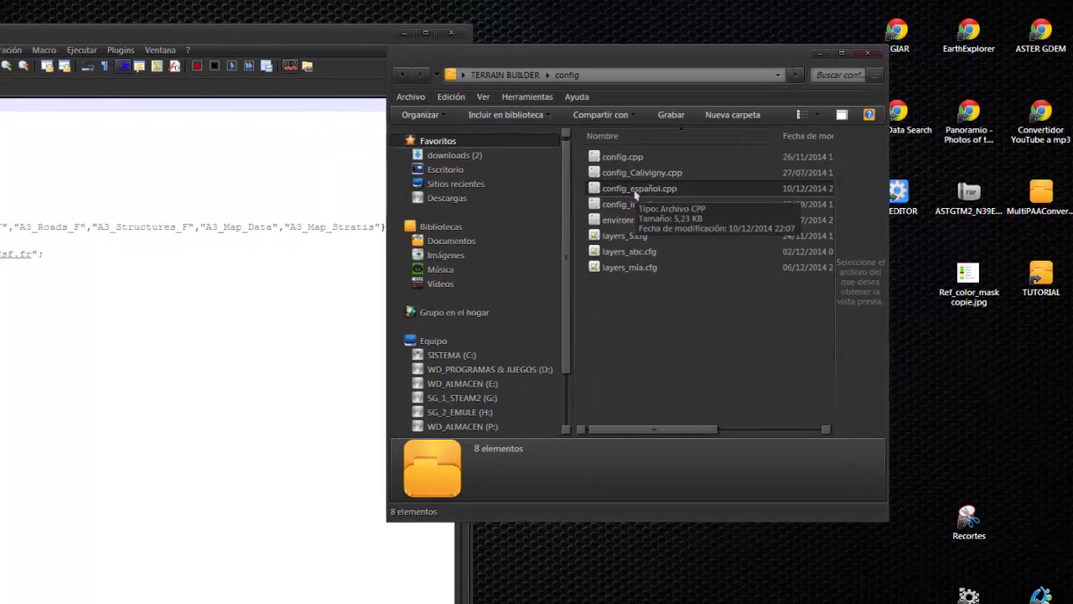
double_click(579, 203)
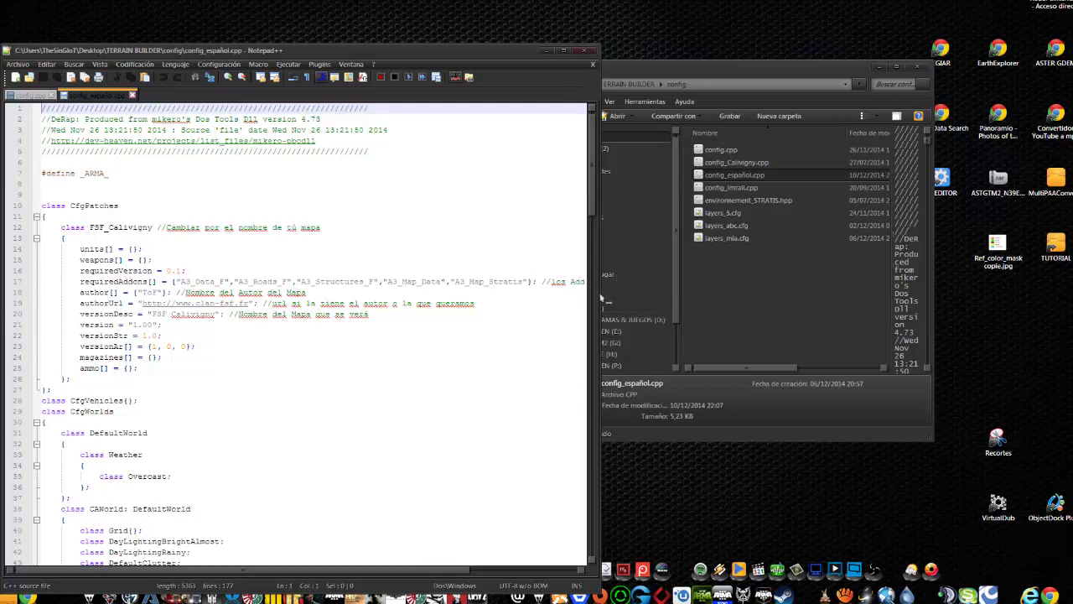
drag(601, 297, 959, 297)
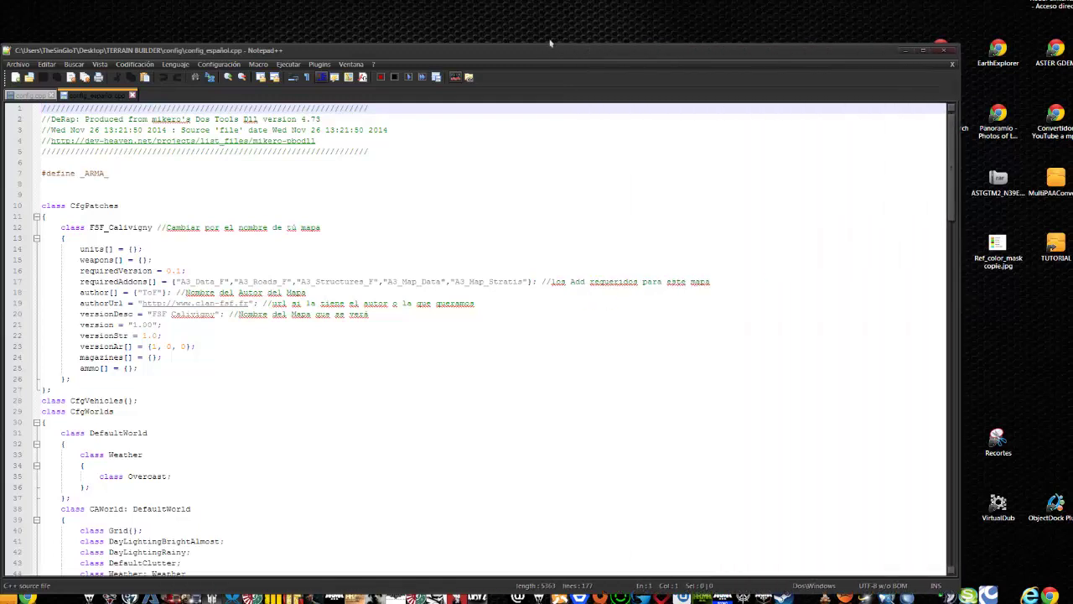
drag(550, 41, 563, 22)
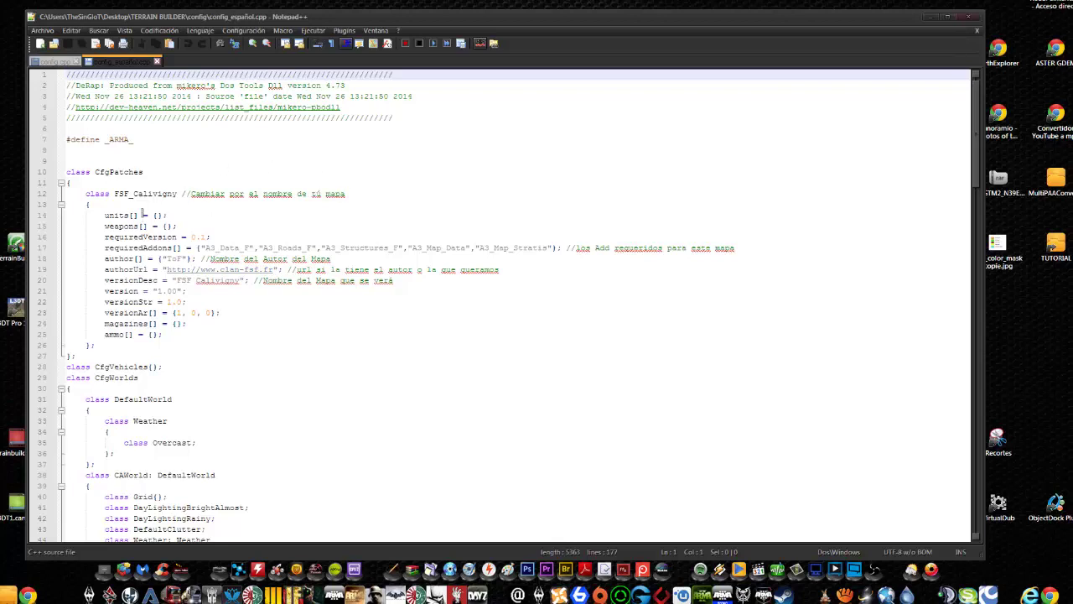
Under CfgPatches, rename the FSF_Calivigny class to Kabrera and replace the author entry with the map author's nickname.
double_click(129, 197)
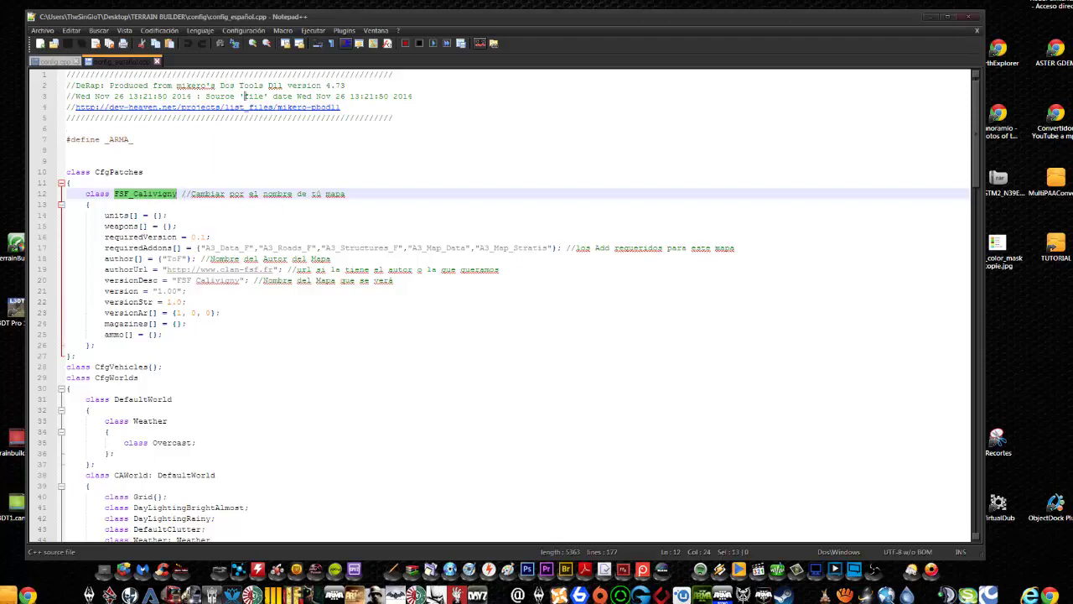
drag(359, 24, 449, 44)
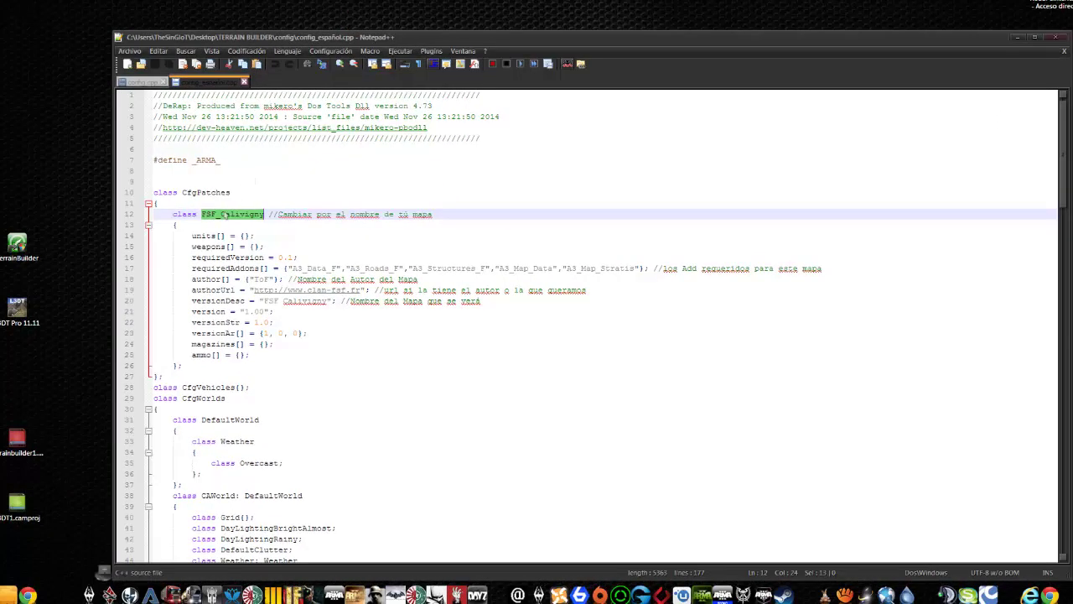
text(Kabrera)
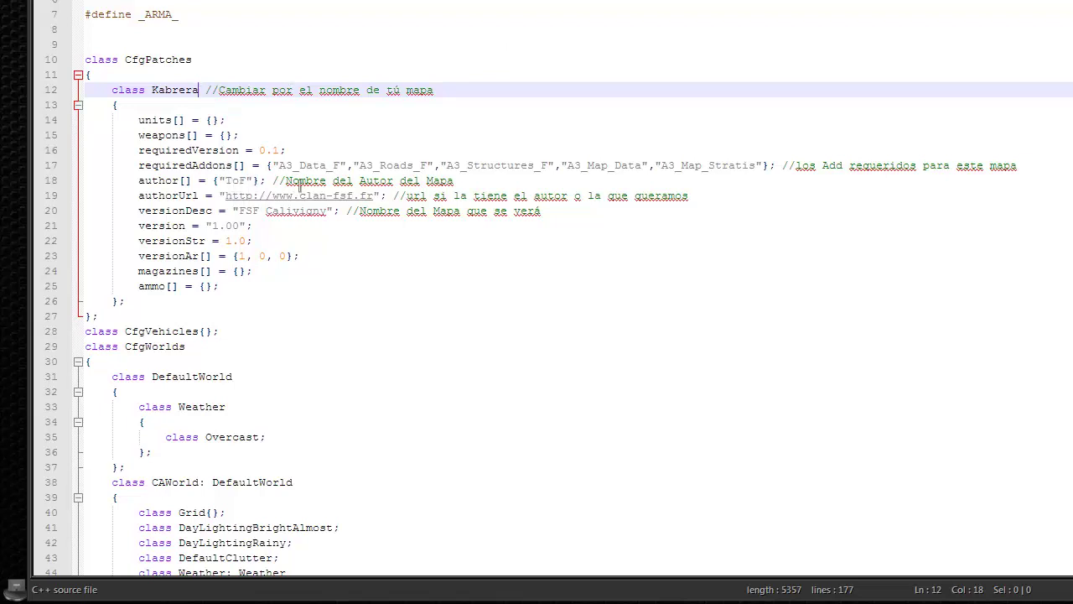
click(240, 184)
double_click(239, 184)
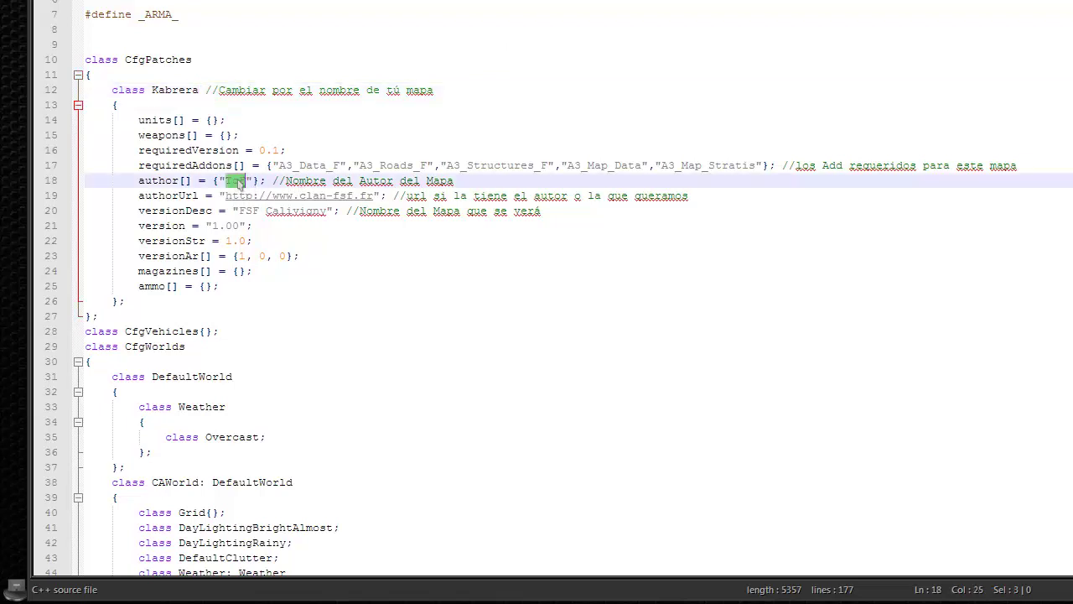
text(SinGLoF)
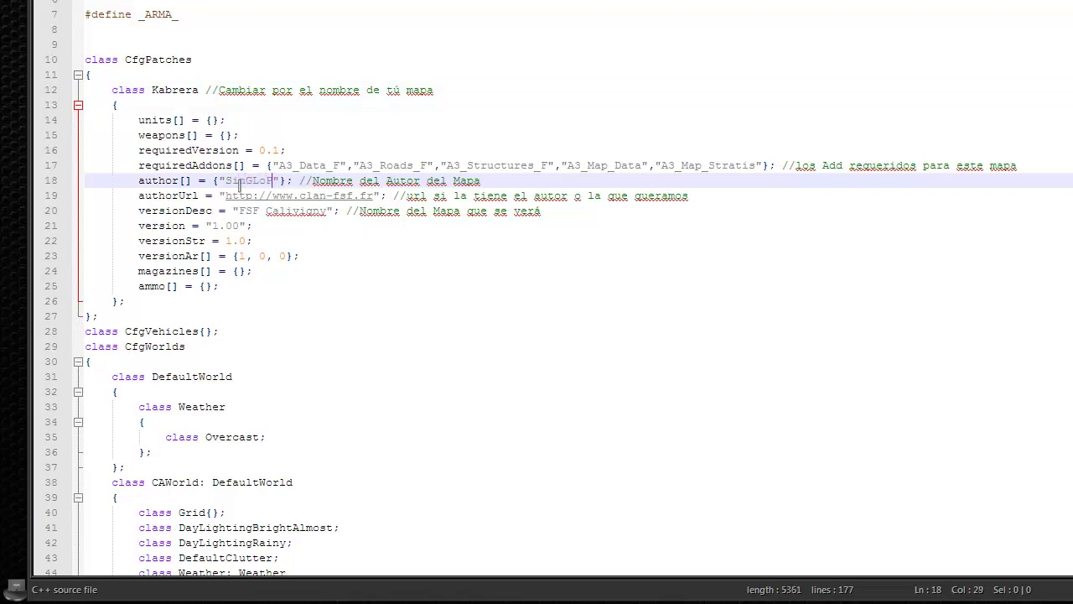
click(375, 198)
drag(375, 198, 227, 201)
key(ctrl+c)
key(Delete)
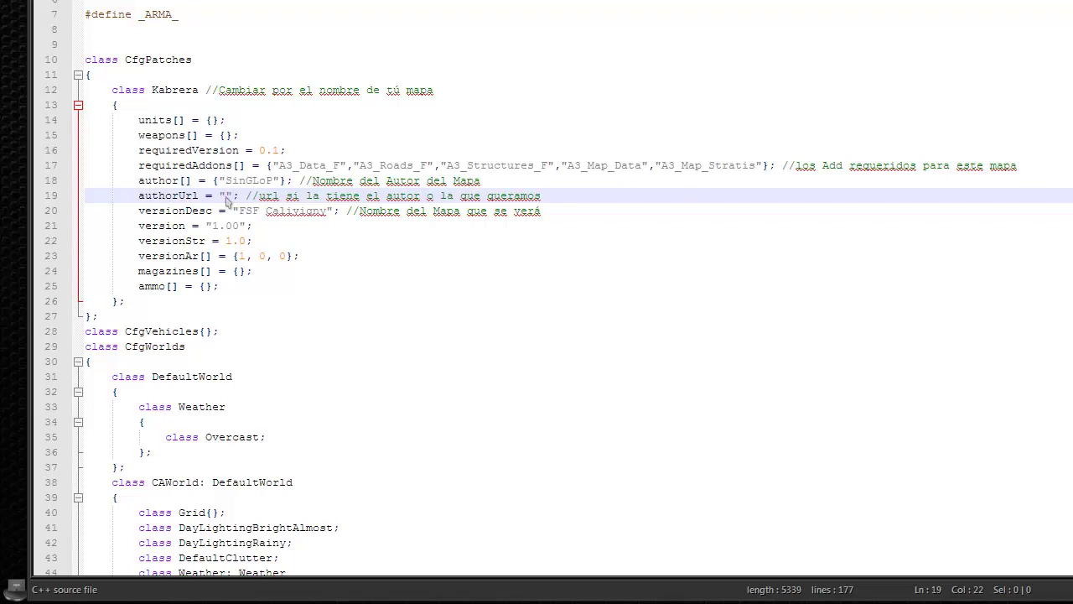
text(ww)
key(BackSpace)
key(BackSpace)
key(ctrl+v)
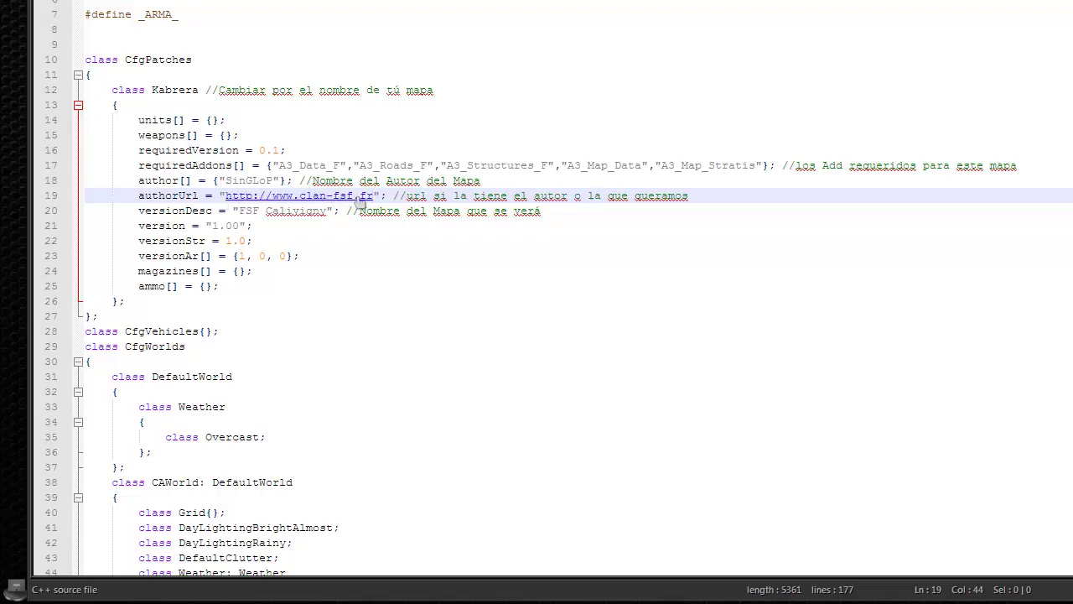
key(BackSpace)
key(BackSpace)
key(BackSpace)
key(BackSpace)
key(BackSpace)
key(BackSpace)
key(BackSpace)
key(BackSpace)
key(BackSpace)
key(BackSpace)
key(BackSpace)
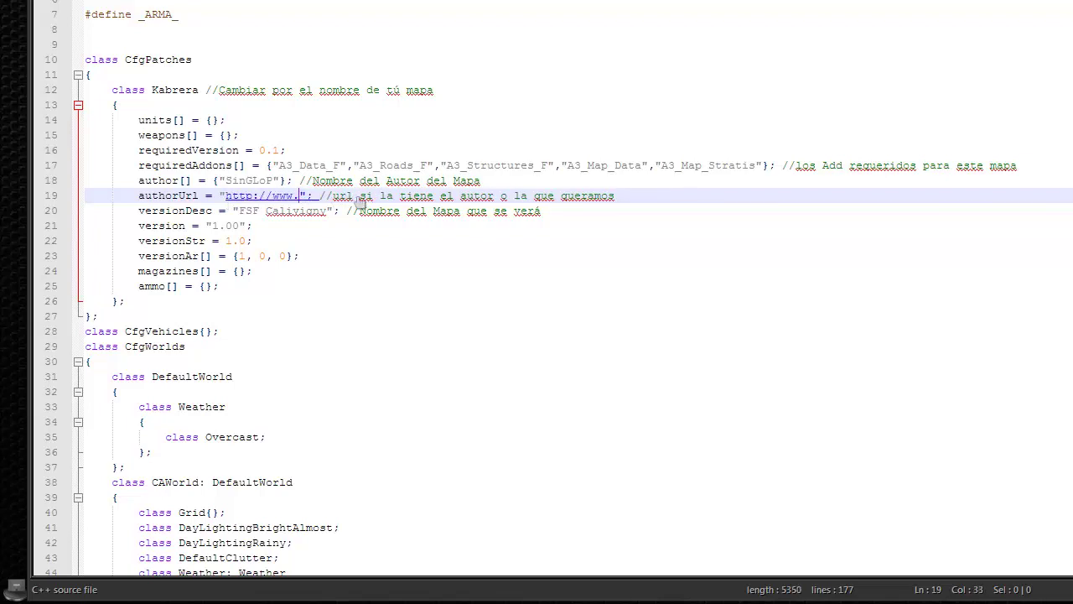
text(clanesus)
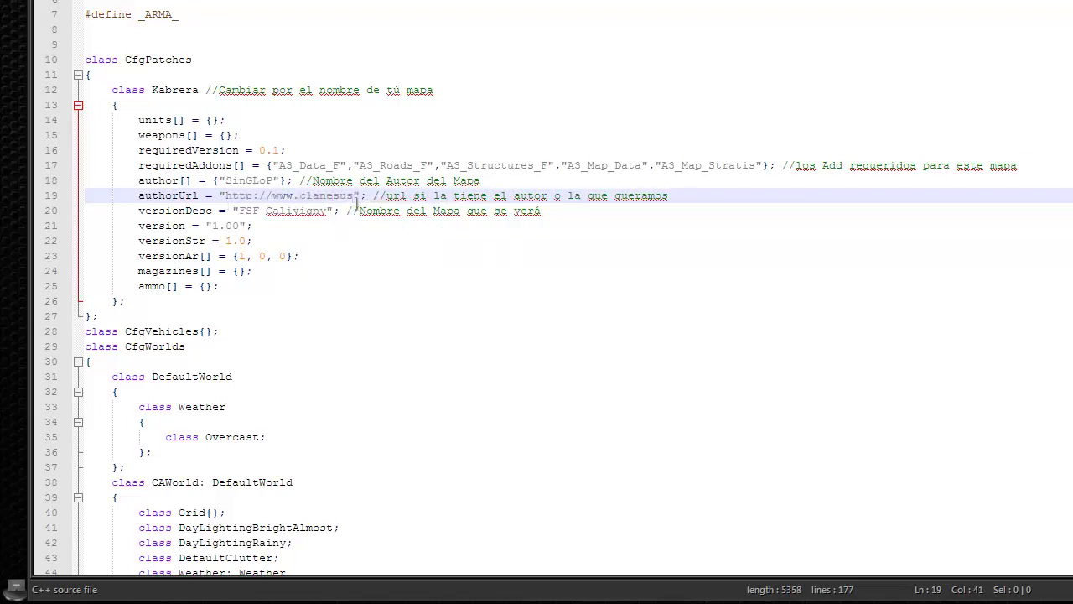
text(.com)
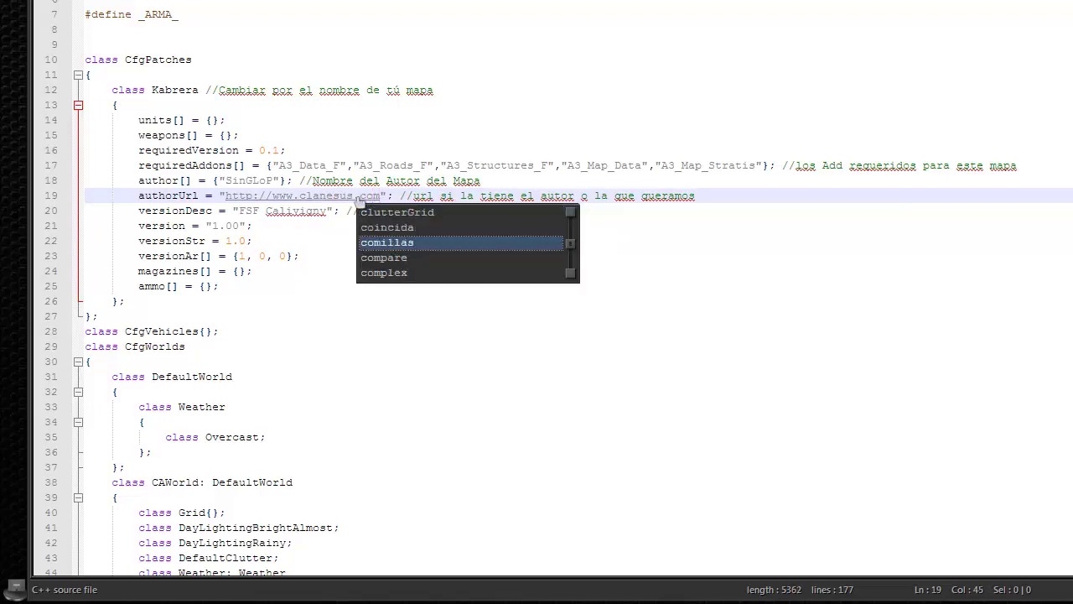
Set the versionDesc value in the Kabrera class under CfgPatches to "Isla de Cabrera".
click(268, 210)
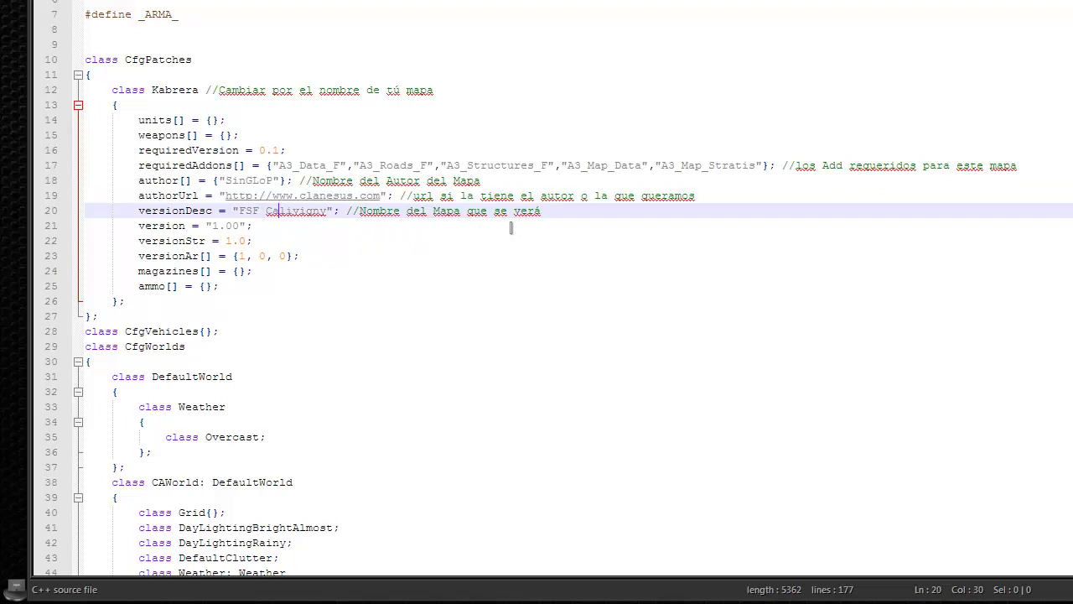
double_click(277, 211)
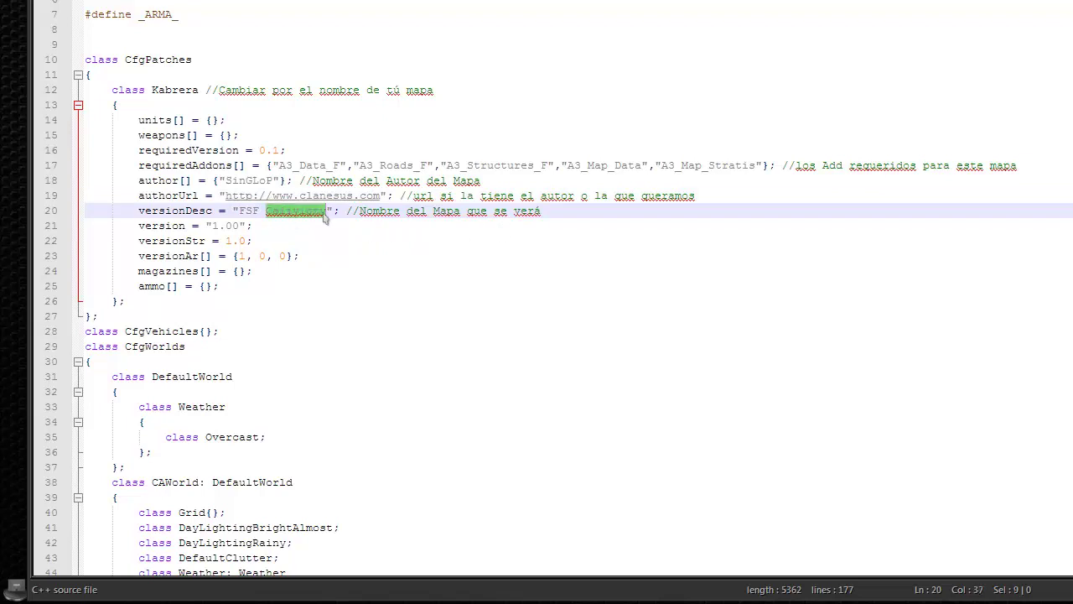
key(BackSpace)
key(BackSpace)
key(BackSpace)
key(BackSpace)
key(BackSpace)
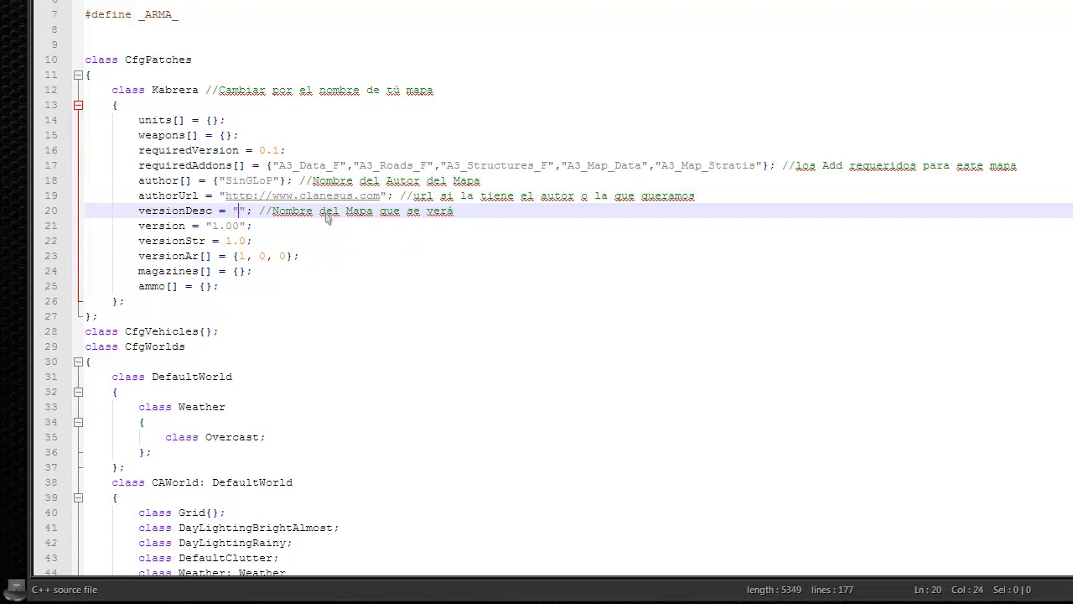
text(Isla de )
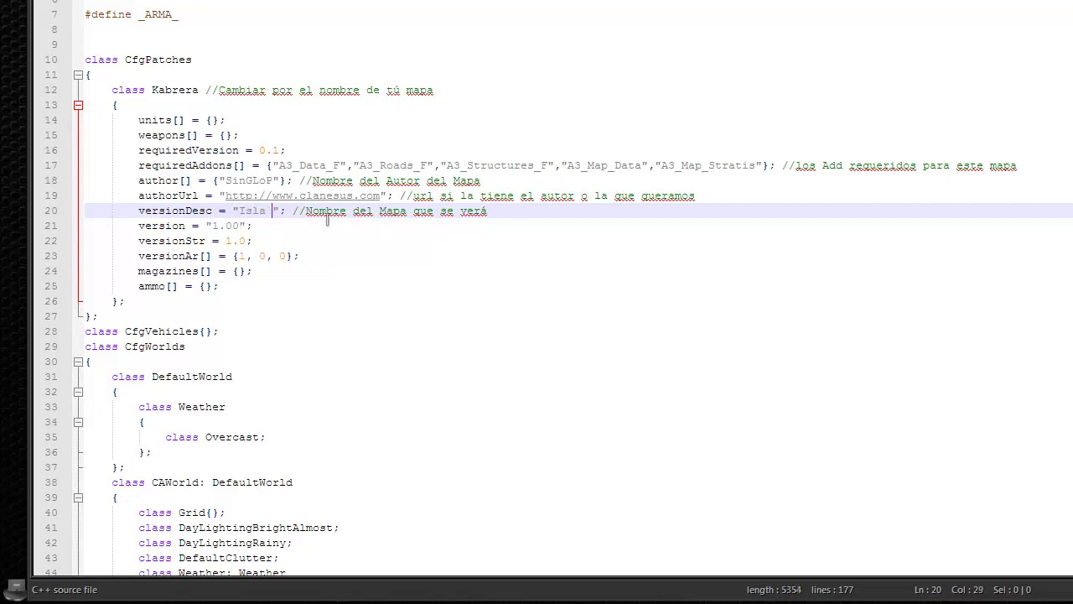
text(Cabrera)
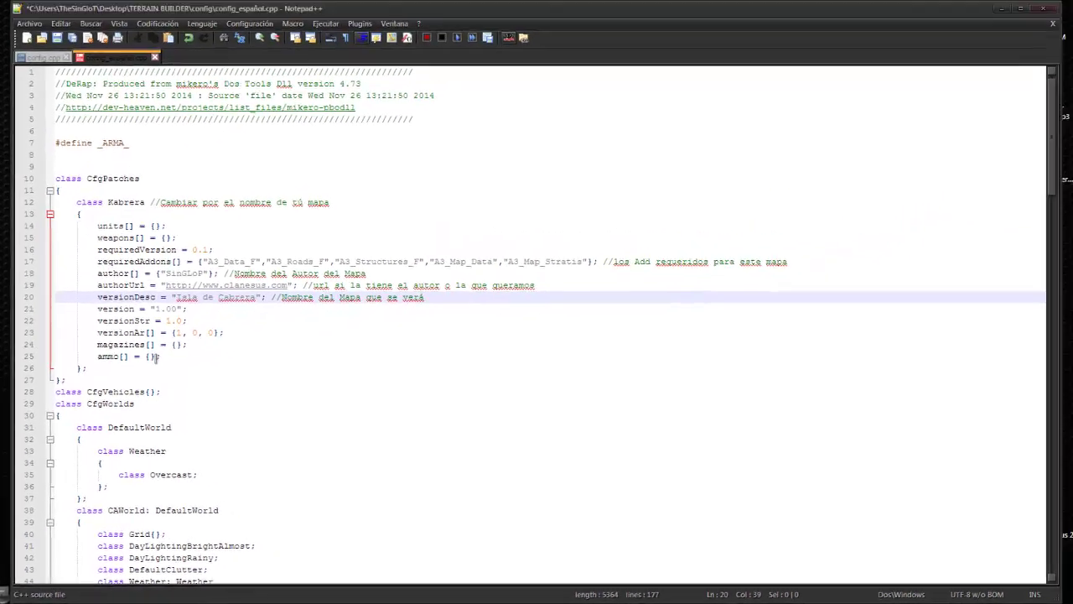
Under CfgWorlds, rename the FSF_Calivigny class derived from CAWorld to Kabrera.
scroll(156, 358, down, 3)
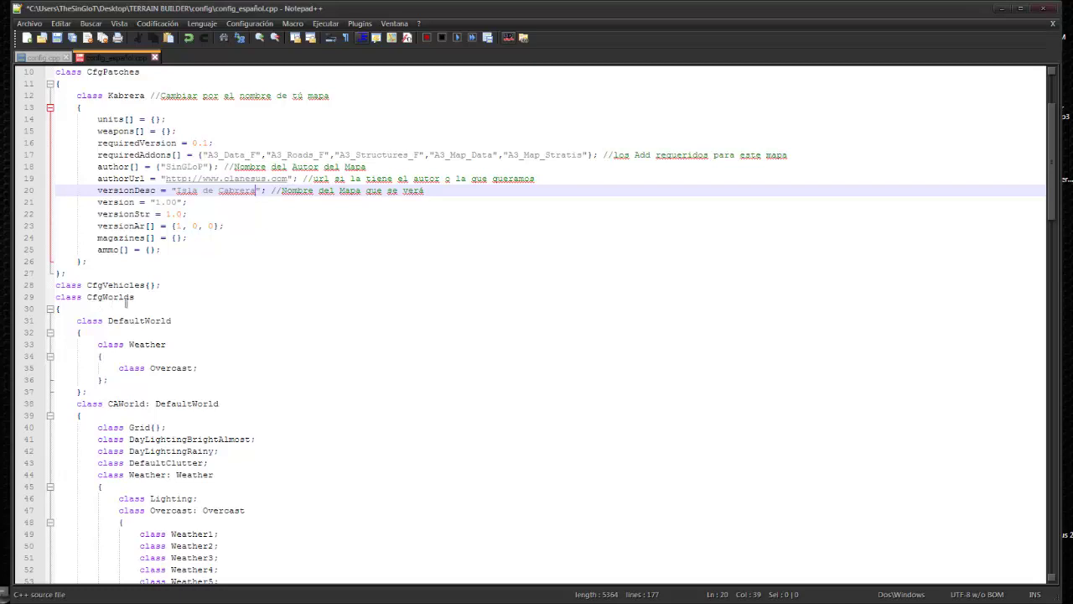
scroll(183, 339, down, 2)
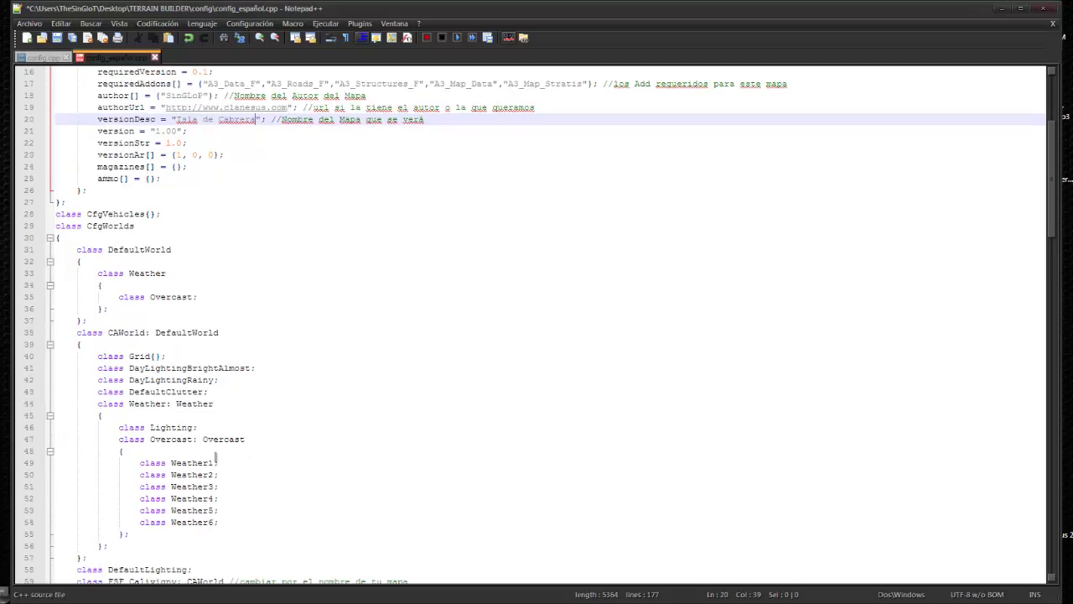
scroll(215, 457, down, 1)
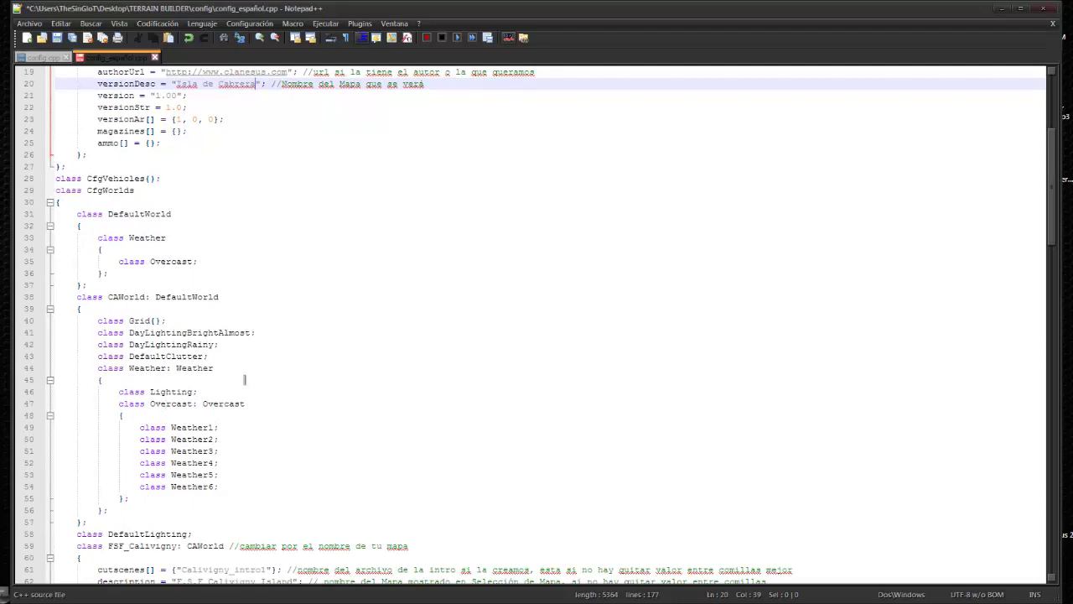
scroll(173, 368, down, 3)
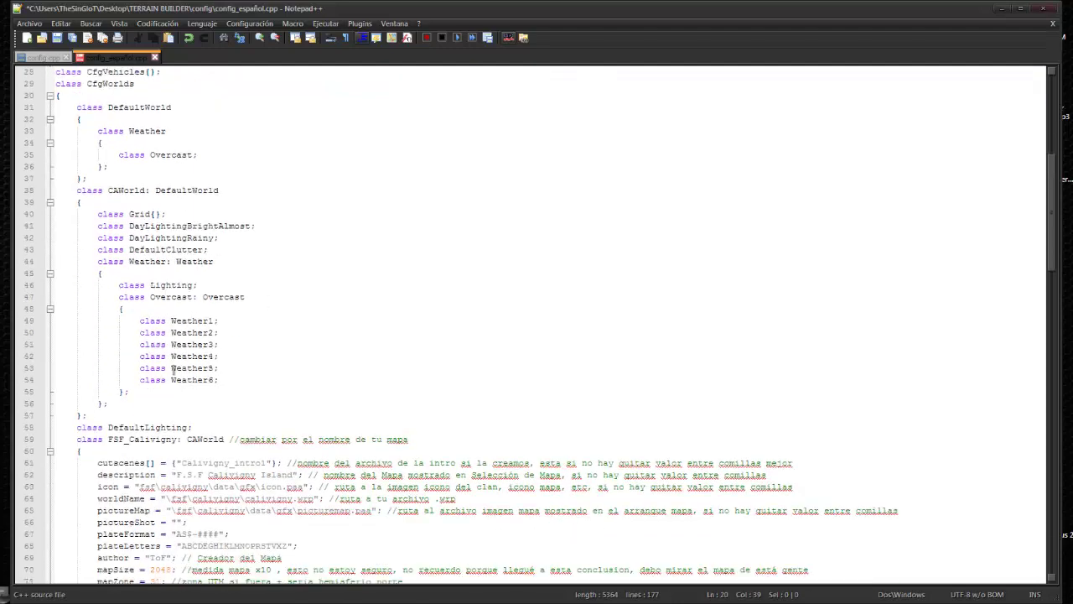
scroll(147, 278, down, 2)
scroll(117, 302, up, 3)
scroll(90, 333, down, 3)
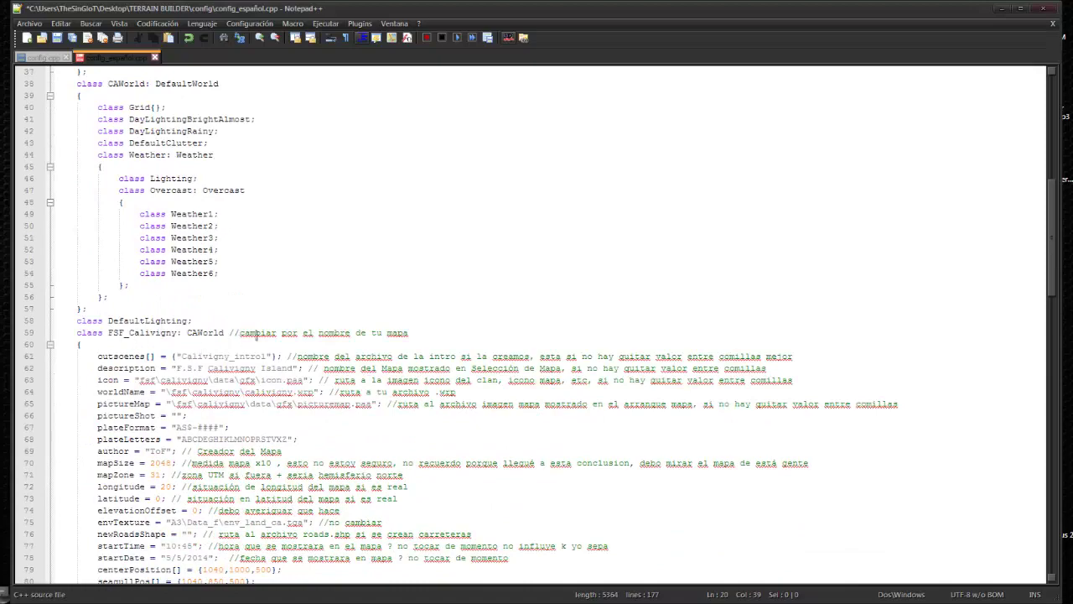
double_click(147, 333)
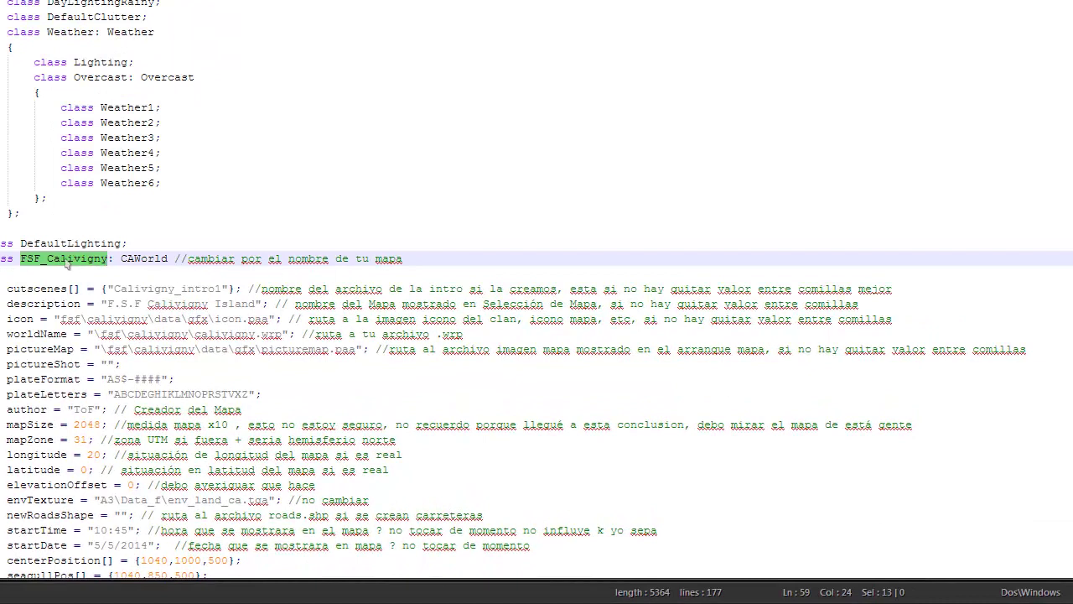
text(Kabrera)
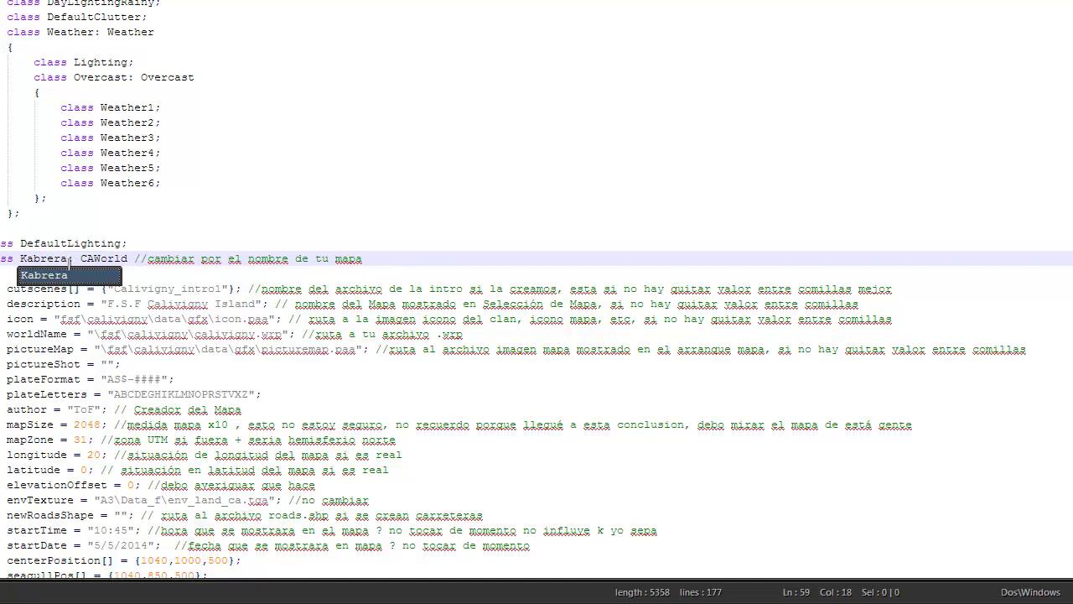
In the Kabrera world class, empty the cutscenes value between its quotes and set the description to Kabrera.
click(174, 289)
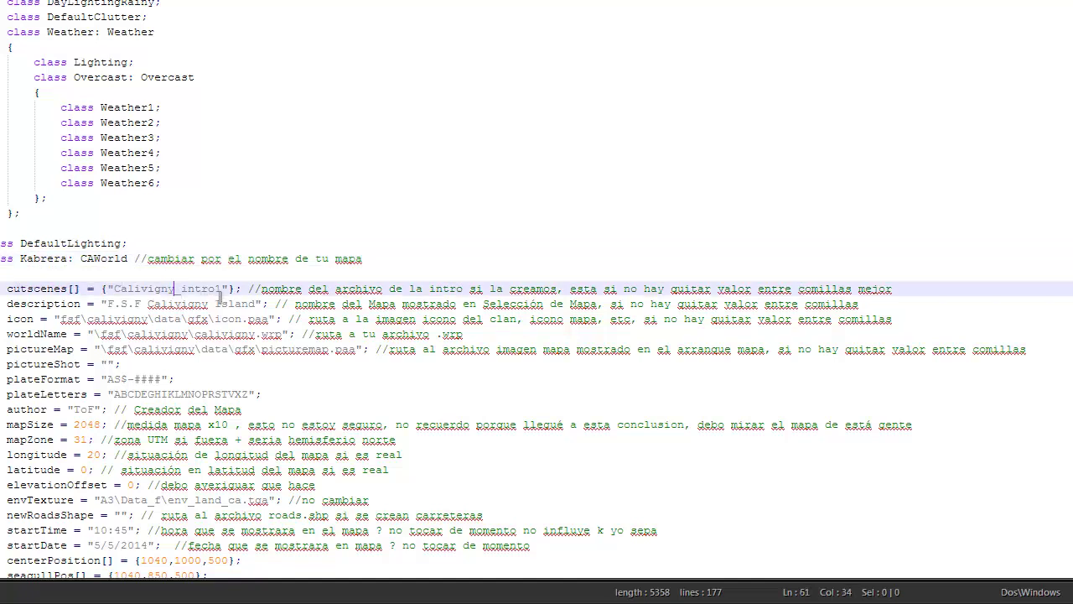
drag(222, 289, 115, 290)
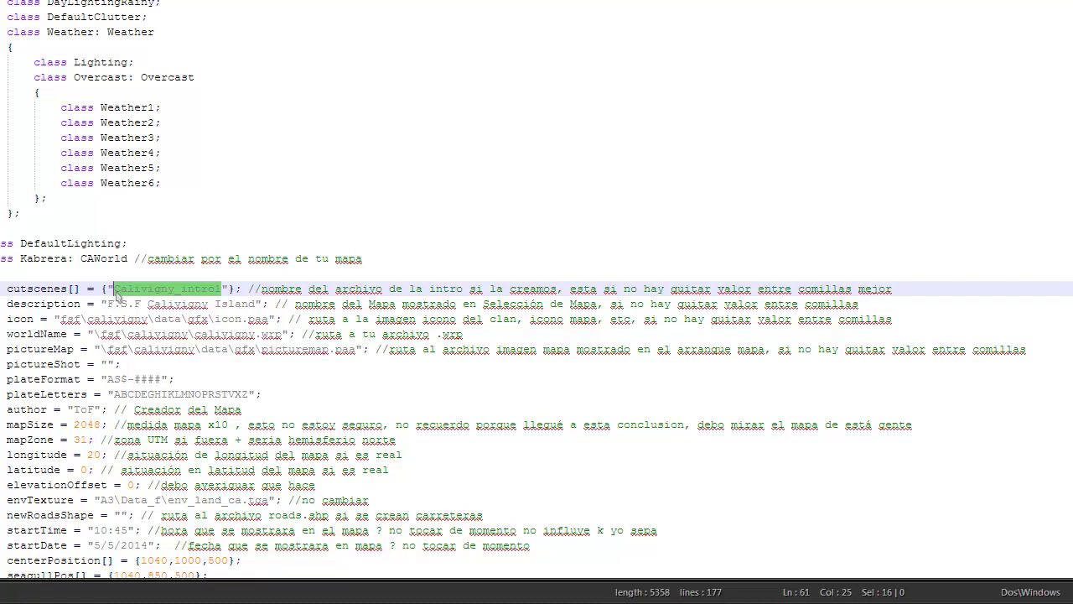
key(Delete)
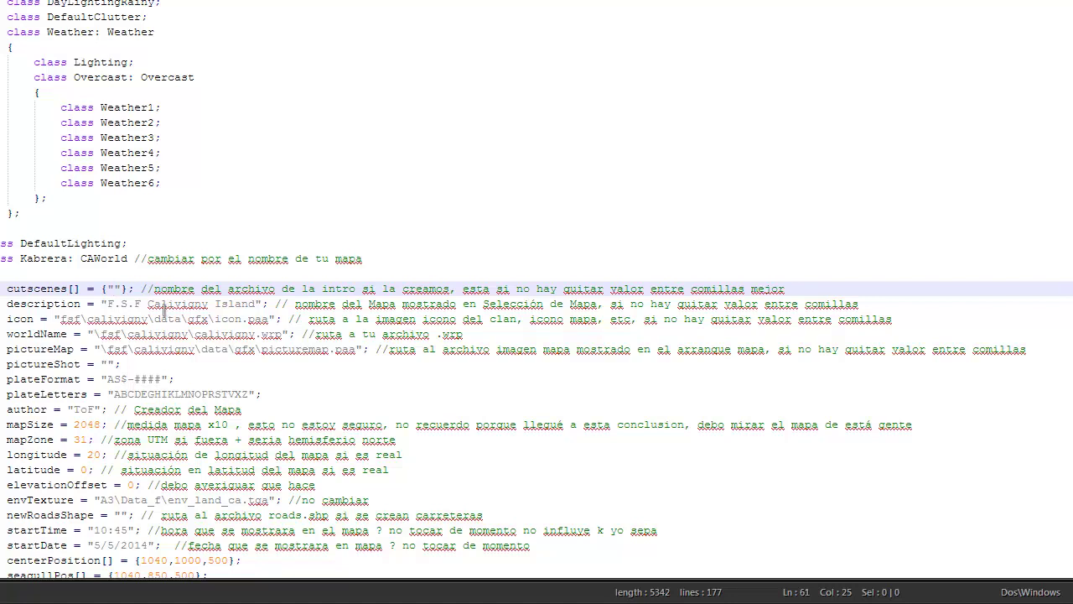
double_click(168, 305)
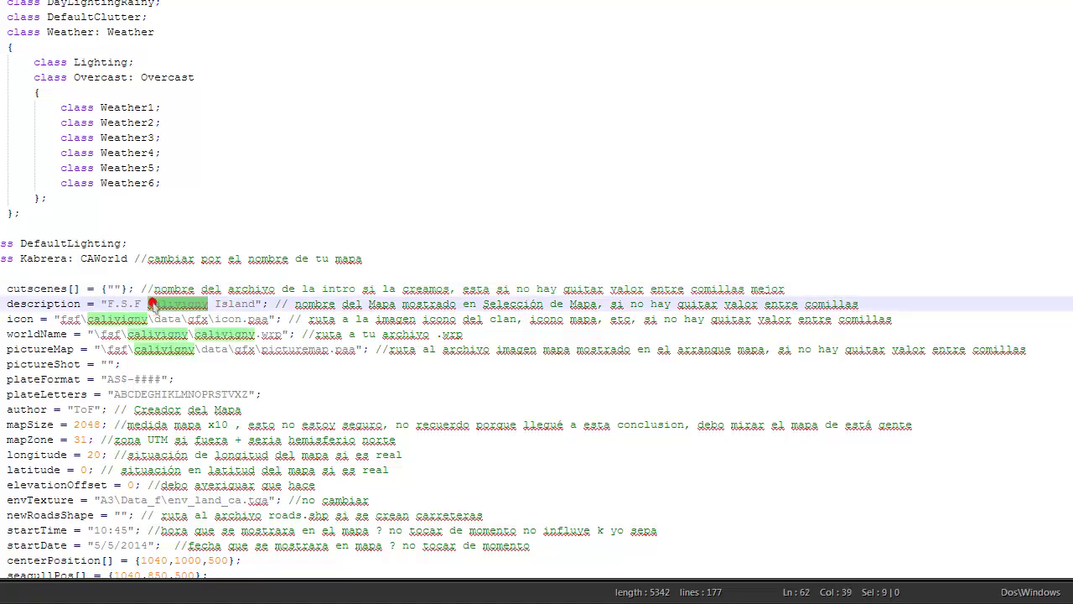
drag(257, 304, 110, 305)
text(Kabrera)
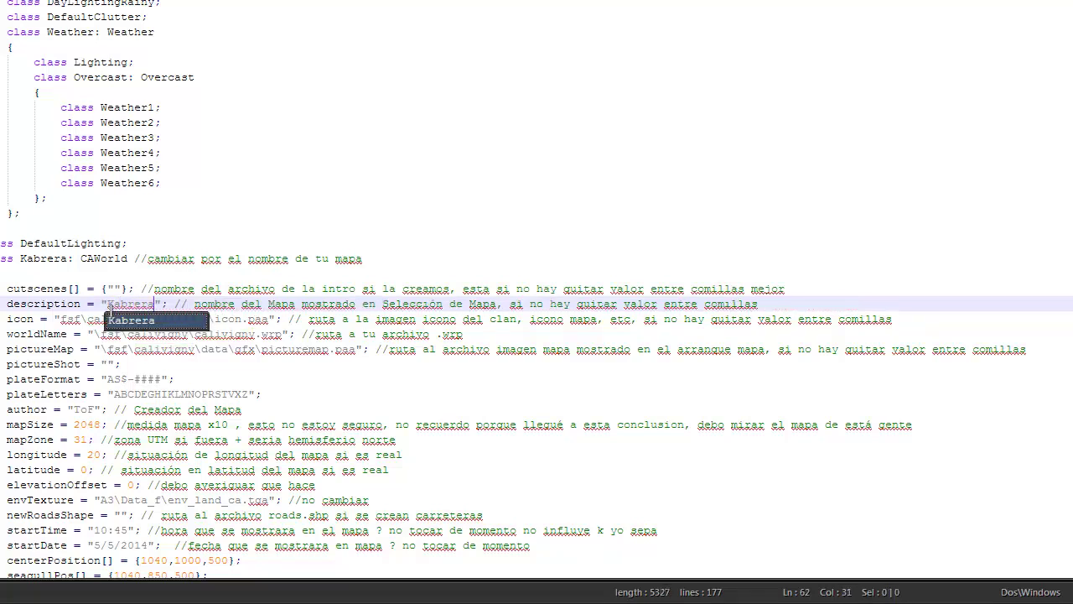
Move the editor aside to uncover the config folder window, reposition that window and go up to the TERRAIN BUILDER folder.
click(251, 321)
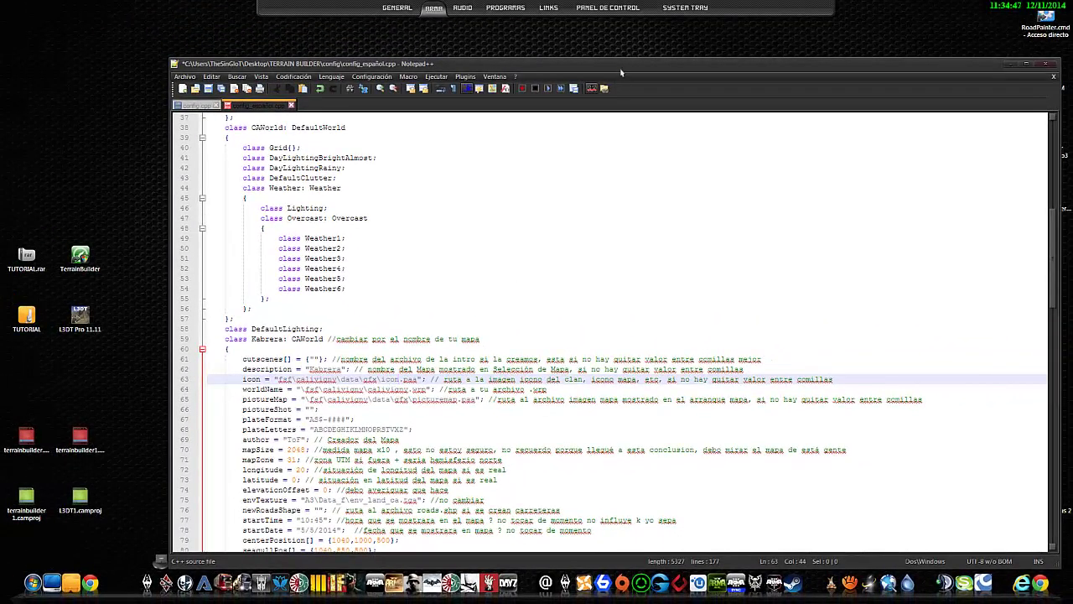
drag(621, 73, 506, 219)
drag(642, 94, 642, 51)
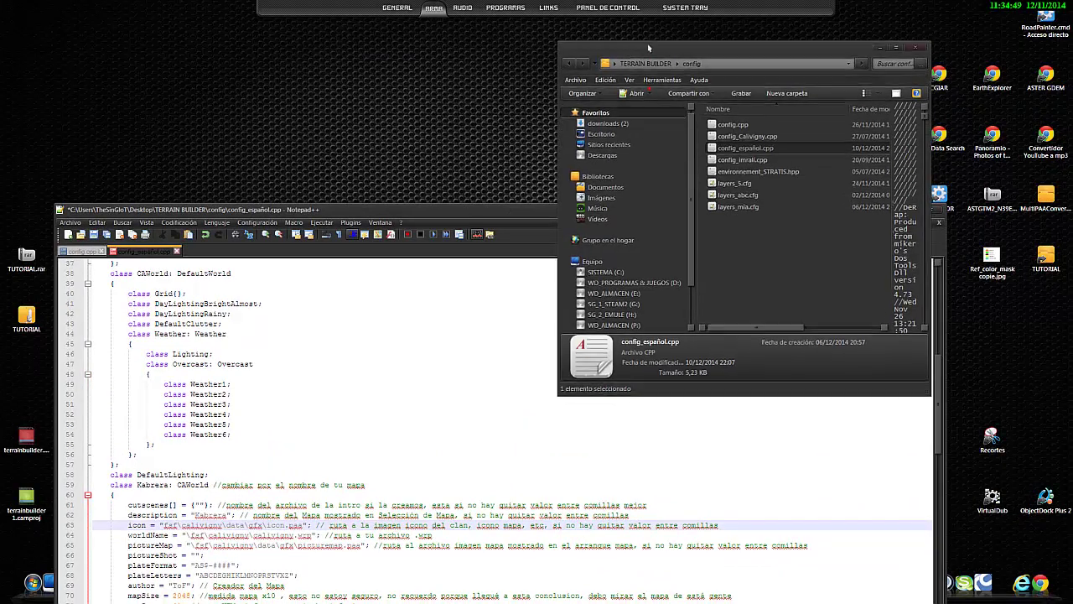
key(BackSpace)
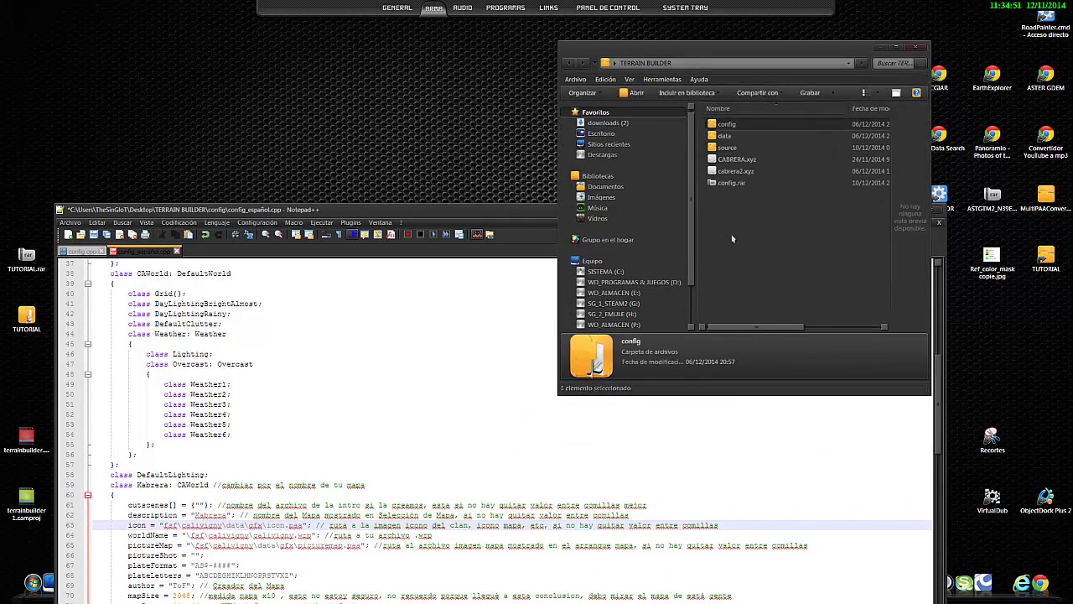
Open icon.paa from the data\gfx folder to view the map icon image.
click(724, 136)
double_click(724, 137)
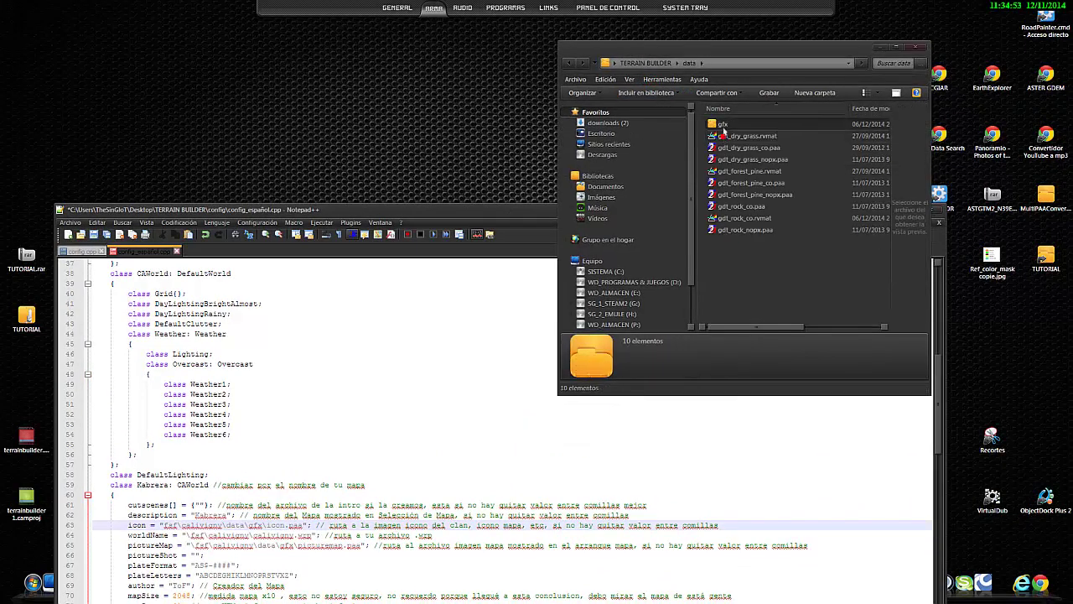
double_click(724, 126)
double_click(728, 125)
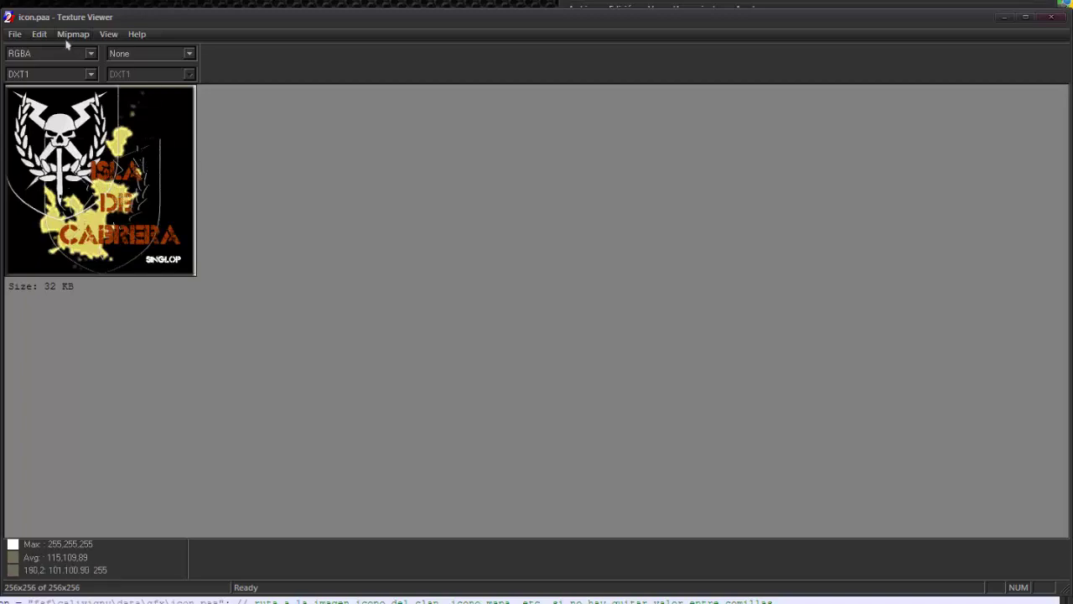
View the Save As options for icon.paa, dismiss them without saving, and close the texture viewer.
click(15, 34)
click(46, 106)
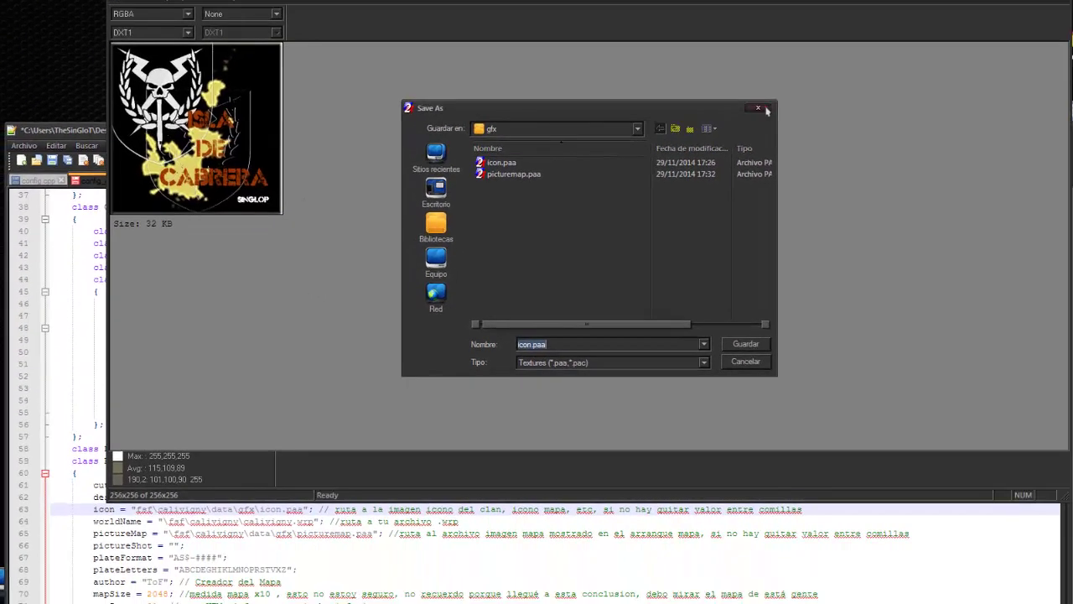
click(758, 108)
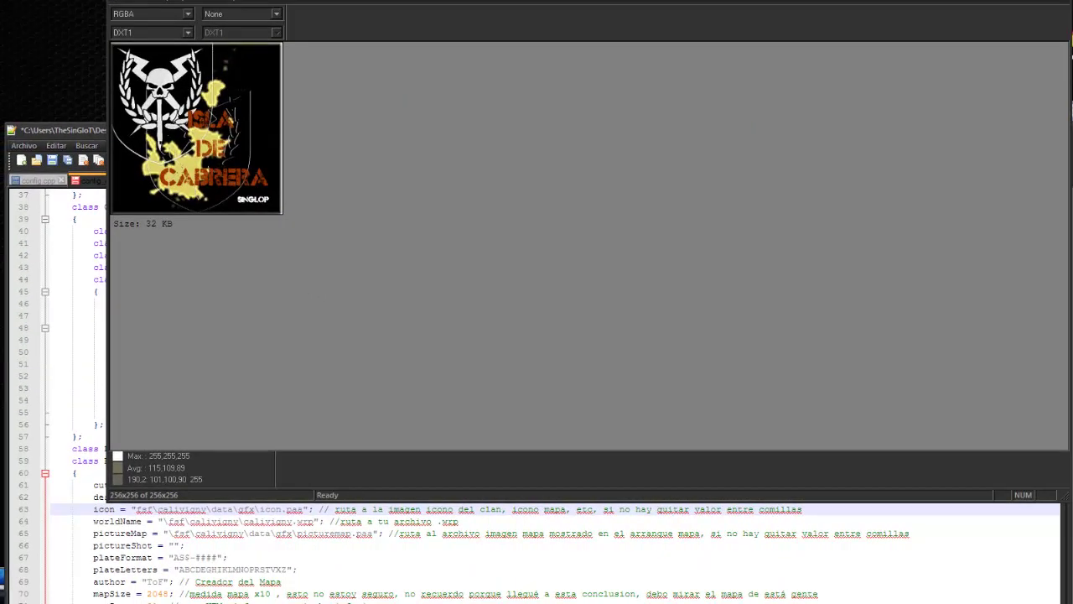
key(alt+F4)
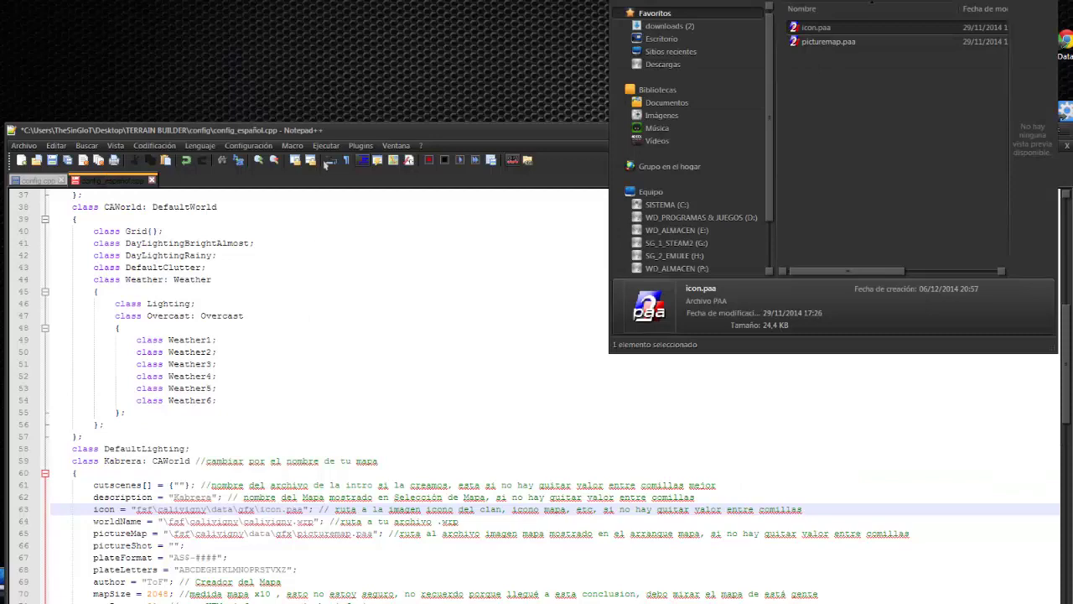
Check the full path of the TERRAIN BUILDER data\gfx folder and close that folder window.
double_click(342, 130)
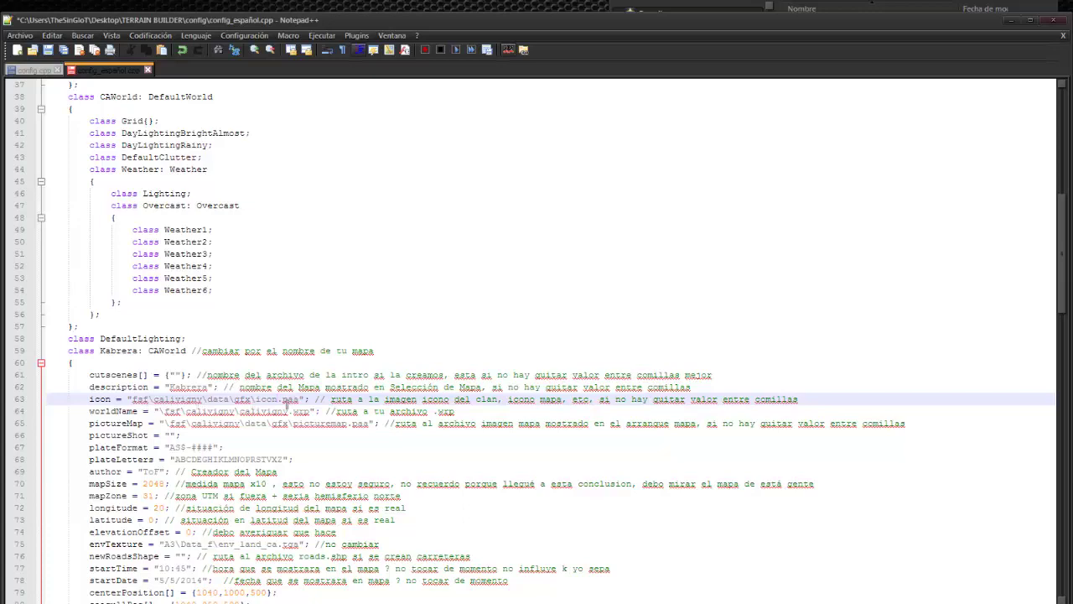
drag(470, 19, 472, 179)
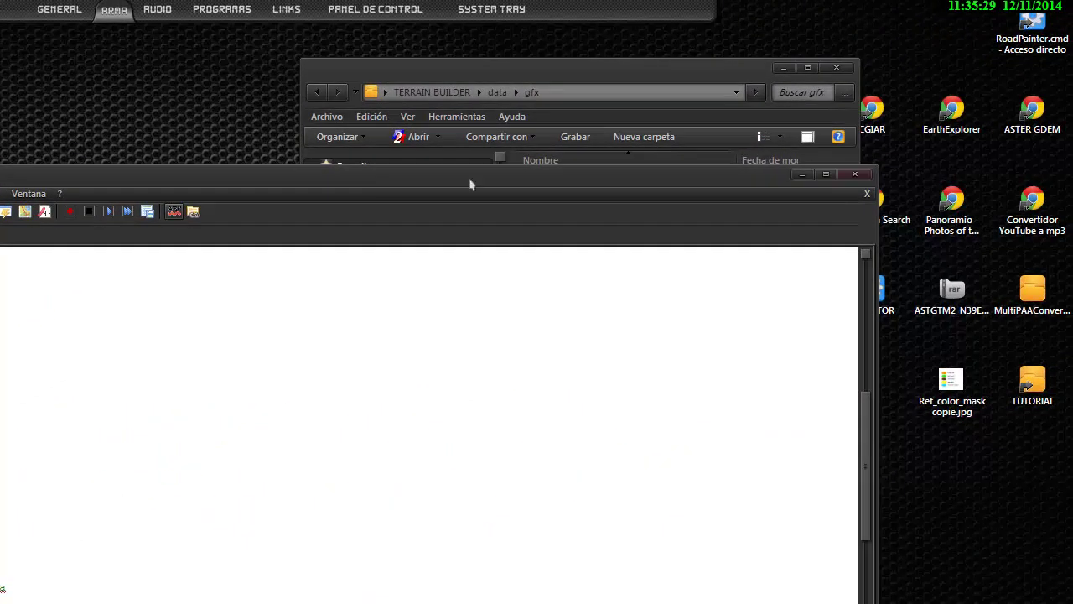
click(555, 68)
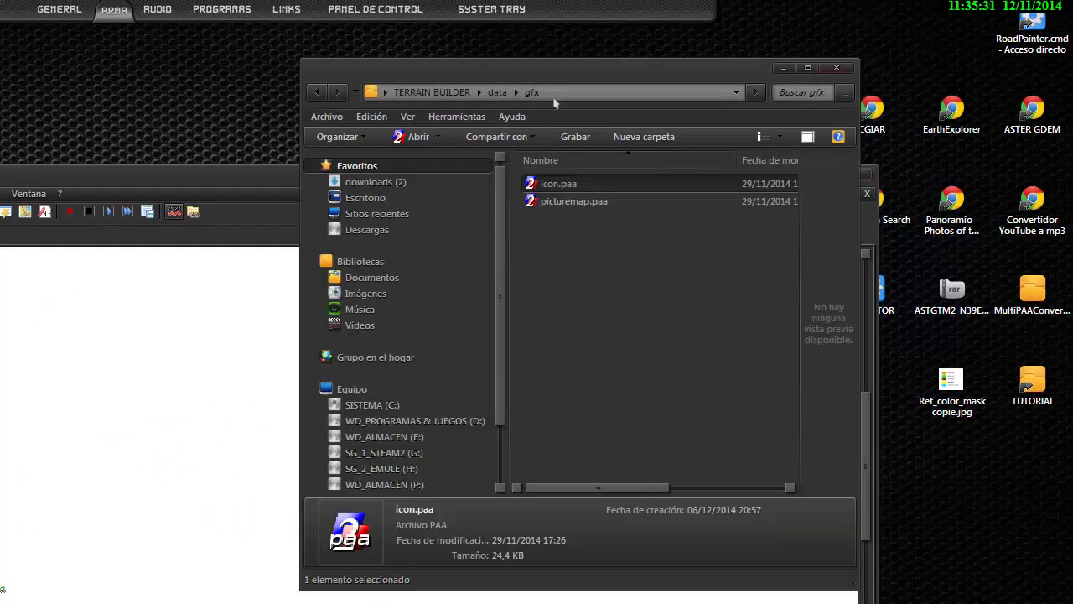
click(555, 94)
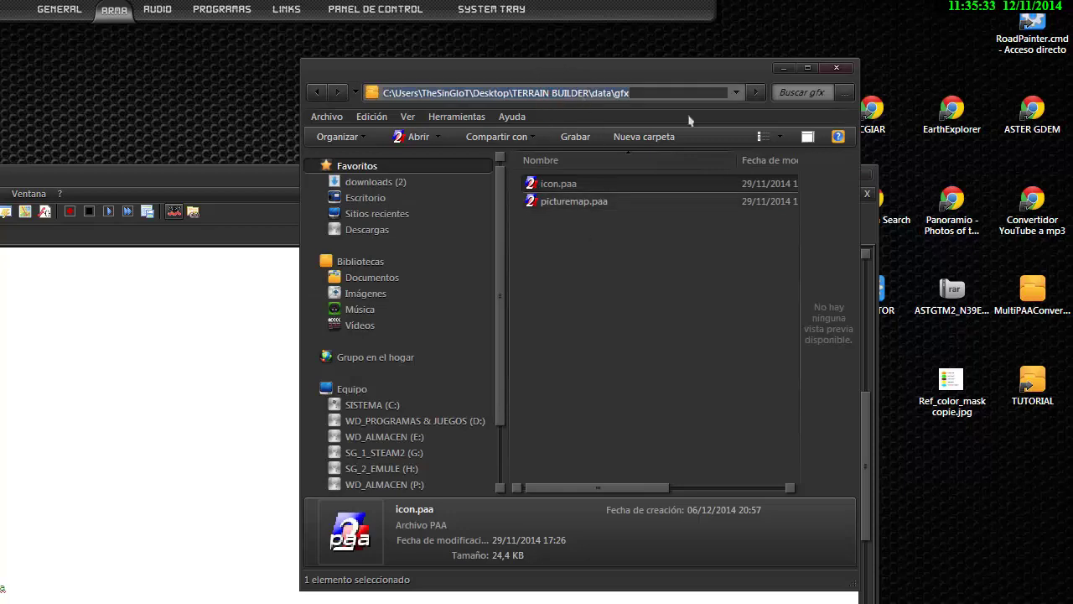
click(845, 68)
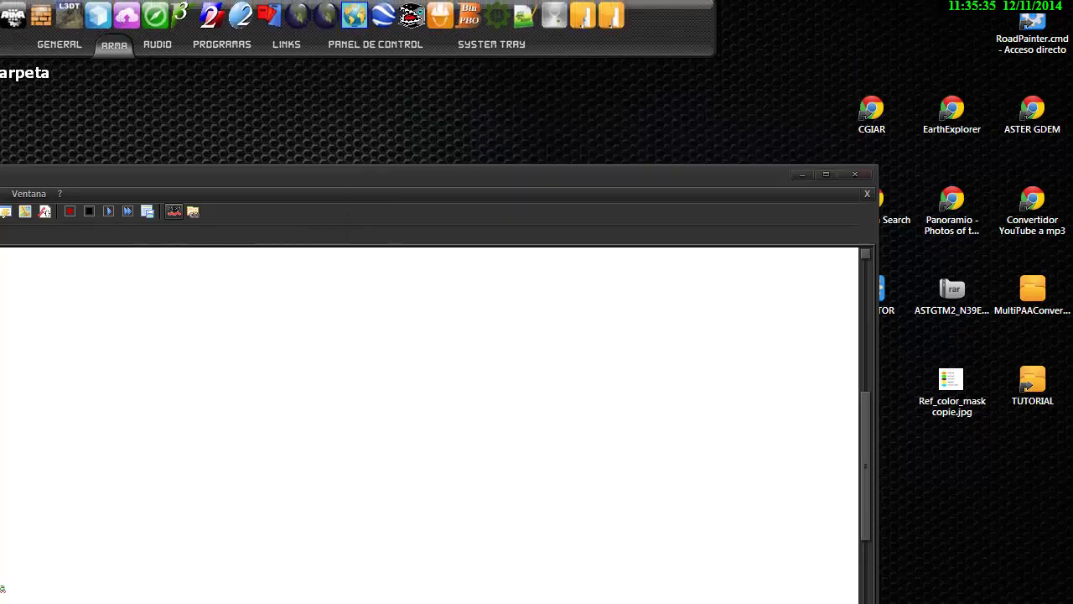
Browse to sing\kabrera\data\gfx on drive P: and show the folder's full path.
click(25, 10)
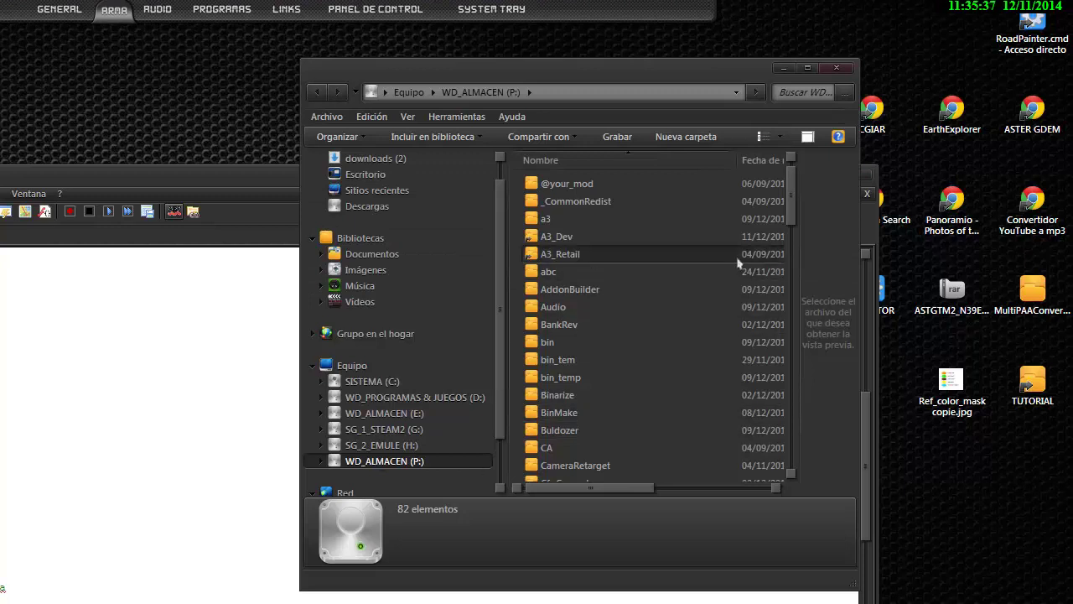
drag(793, 209, 793, 314)
double_click(542, 337)
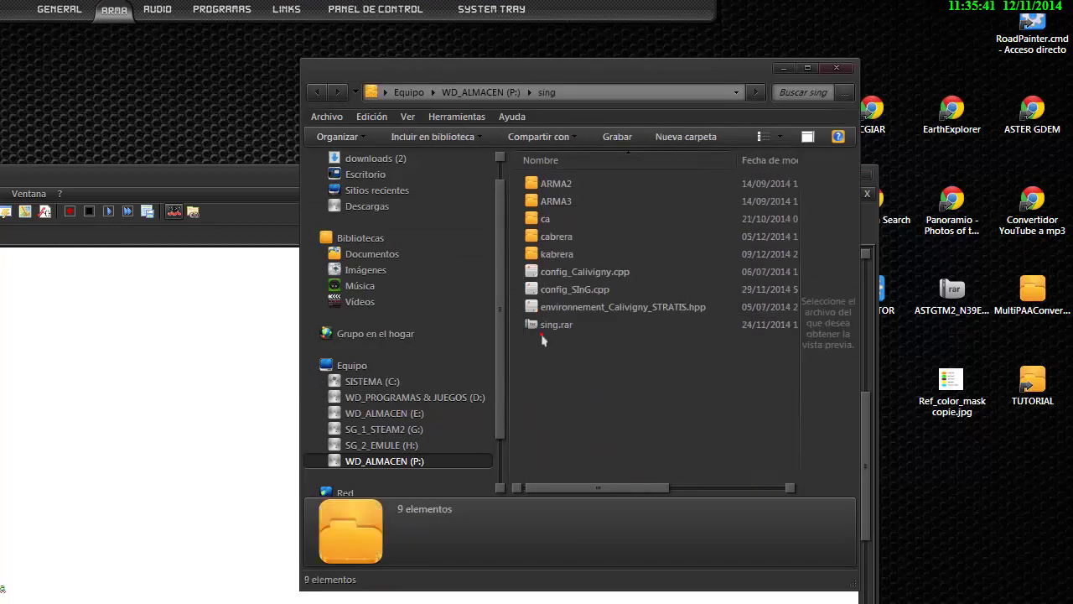
double_click(555, 253)
click(550, 184)
double_click(551, 183)
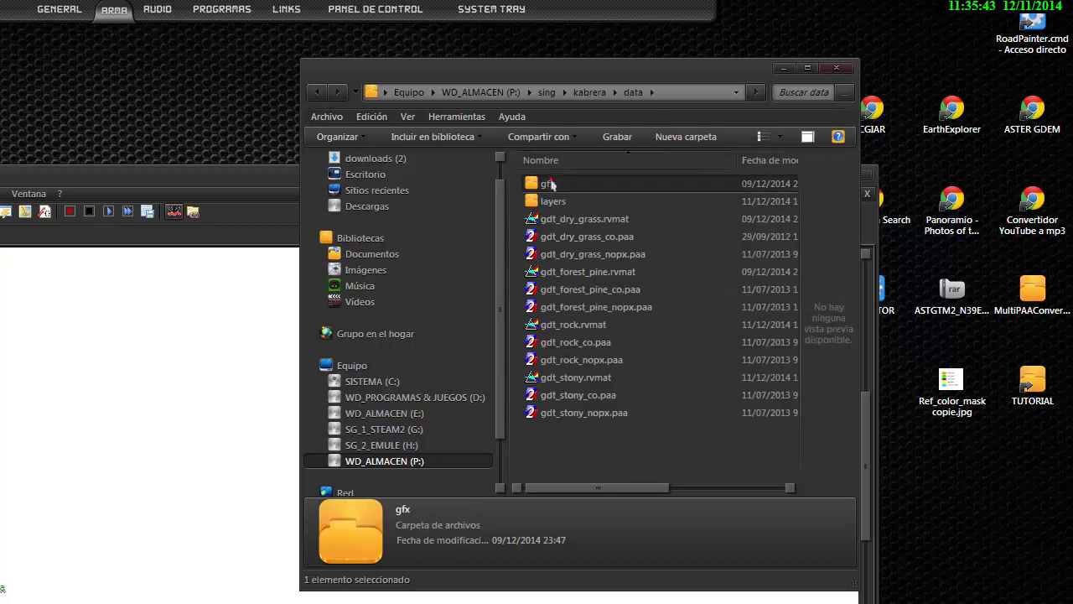
double_click(546, 184)
click(684, 94)
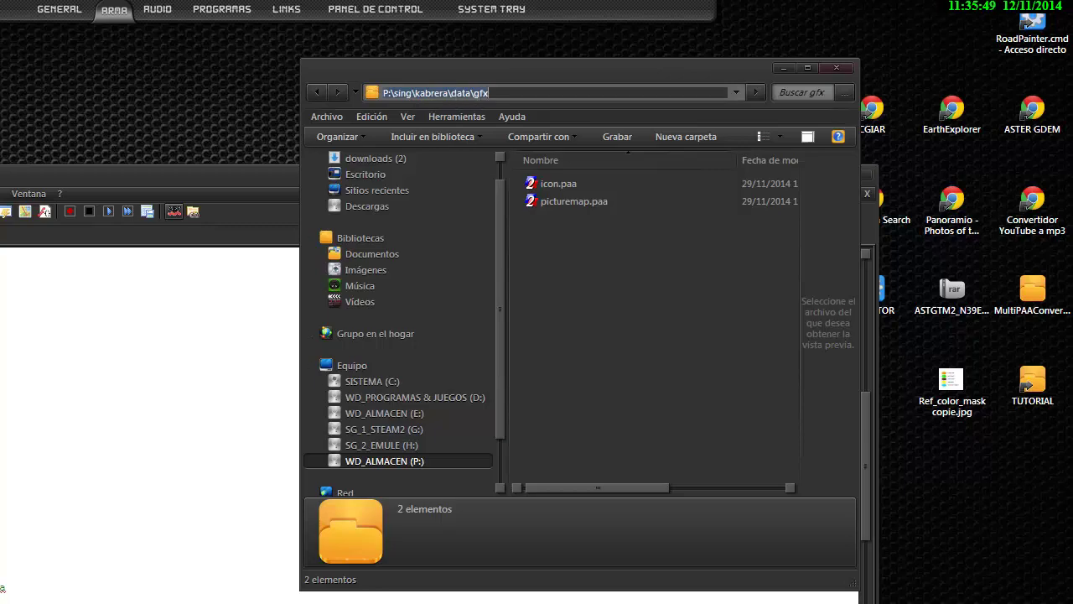
Switch to Notepad++ and change the icon path in config_español.cpp to sing\kabrera\data\gfx\icon.paa.
key(alt+Tab)
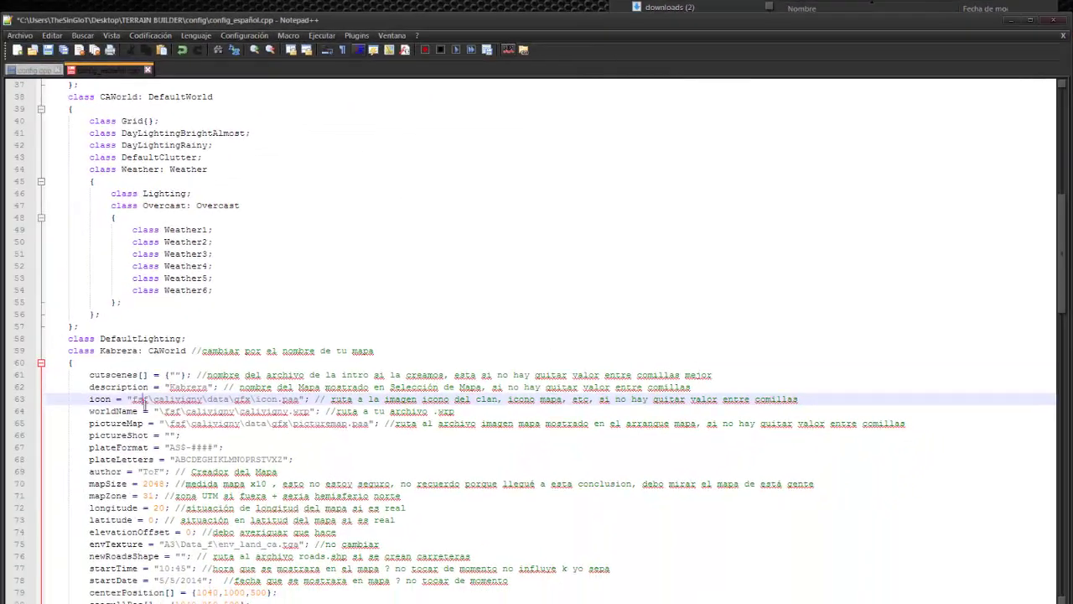
double_click(140, 399)
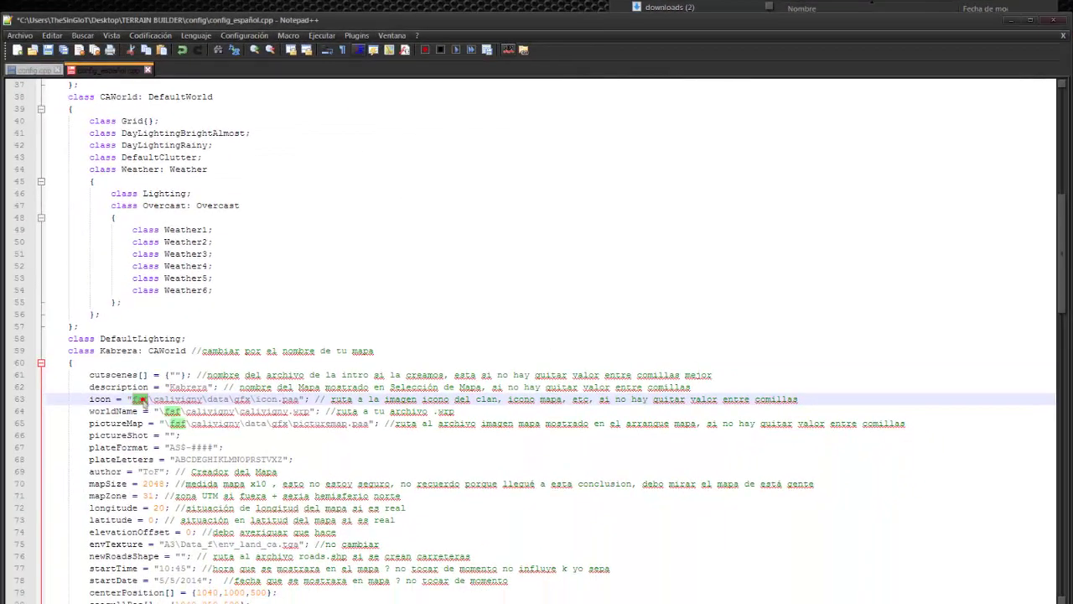
text(sipd)
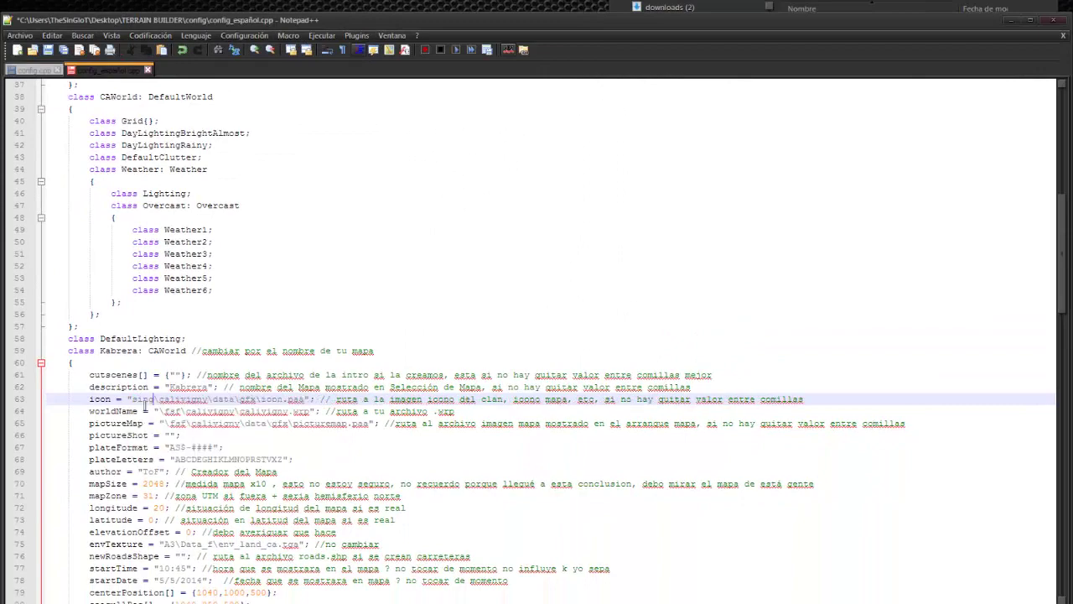
double_click(172, 399)
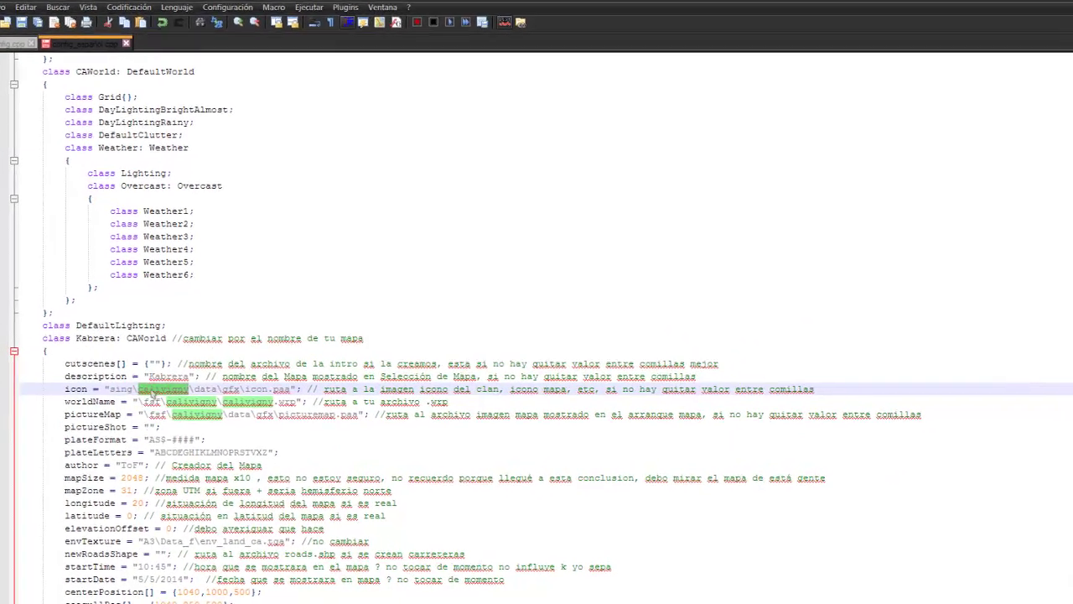
text(kabrera)
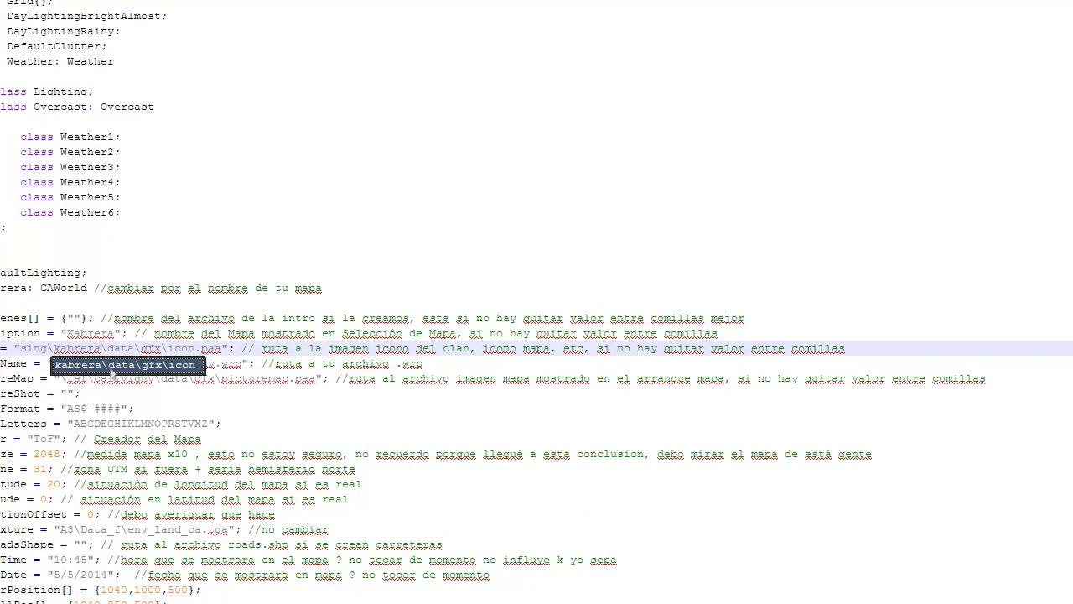
click(117, 348)
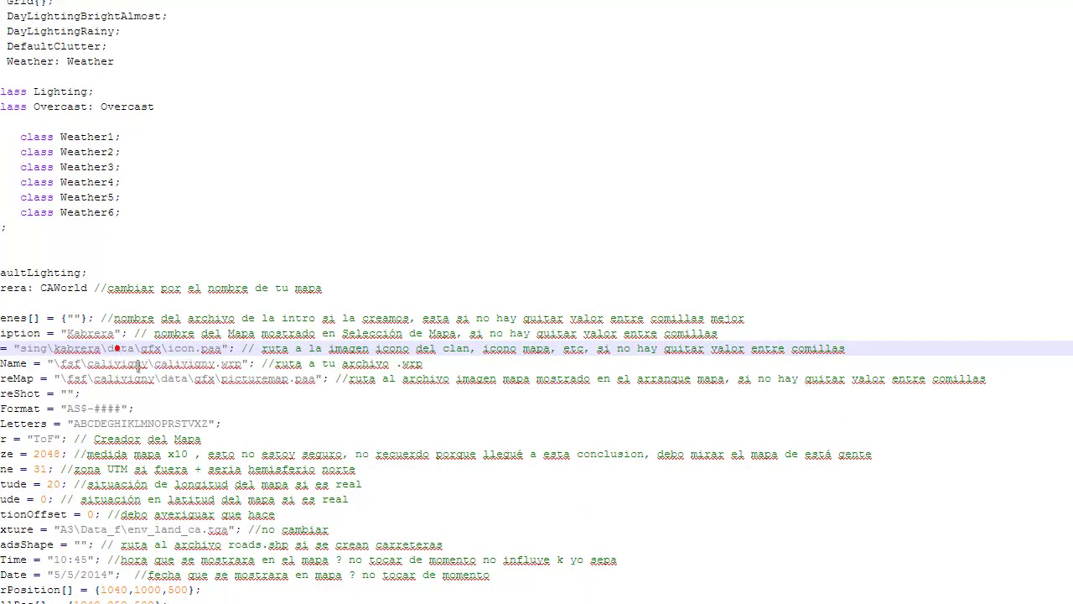
click(187, 348)
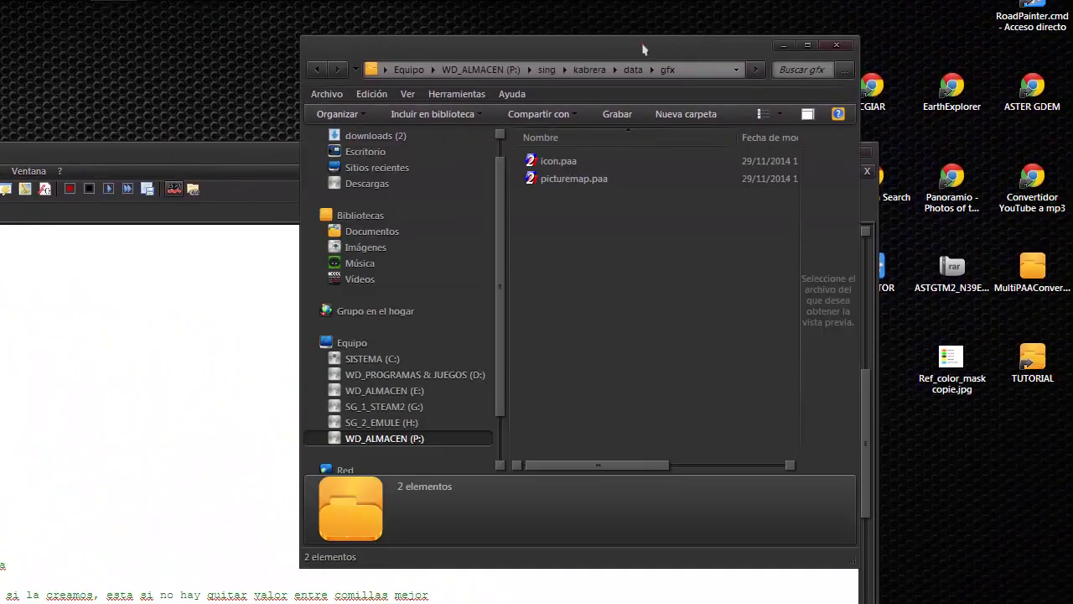
Move cabrera.wrp from the source folder up into P:\sing\kabrera in the file explorer.
key(BackSpace)
key(BackSpace)
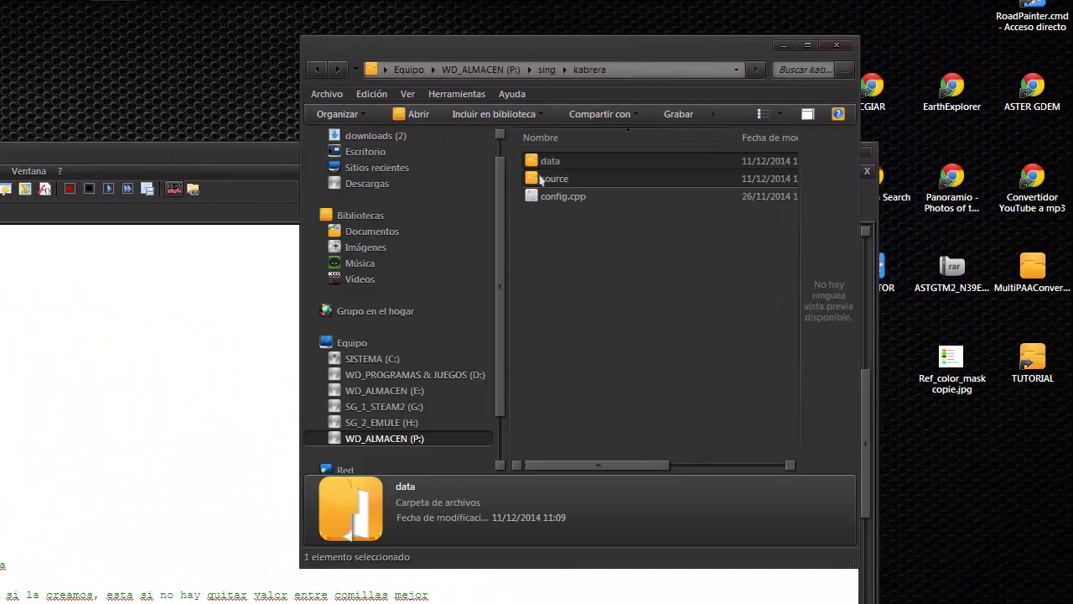
key(Down)
key(Return)
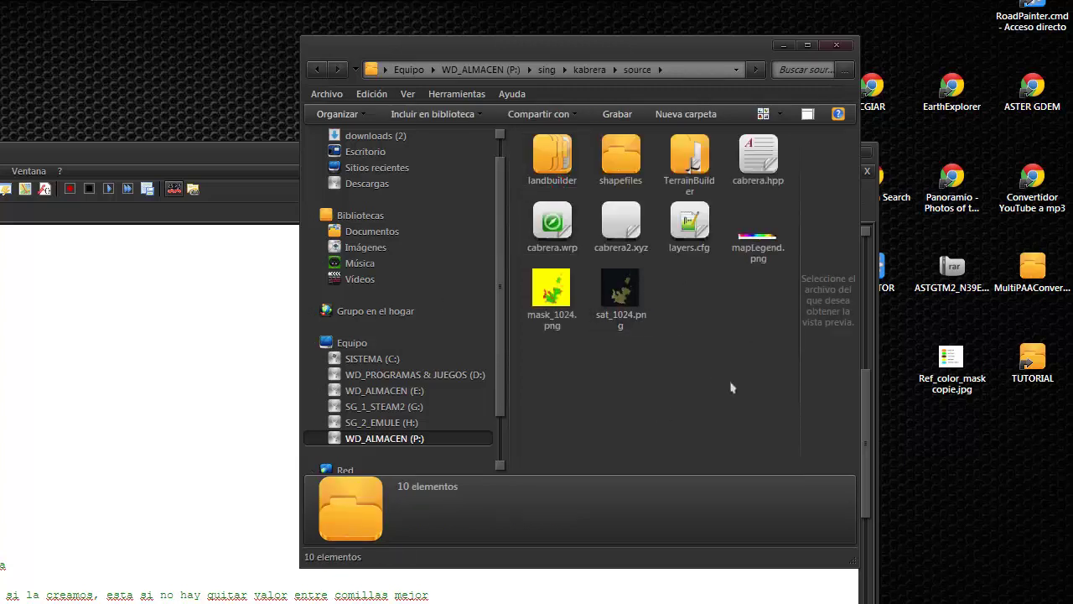
right_click(543, 220)
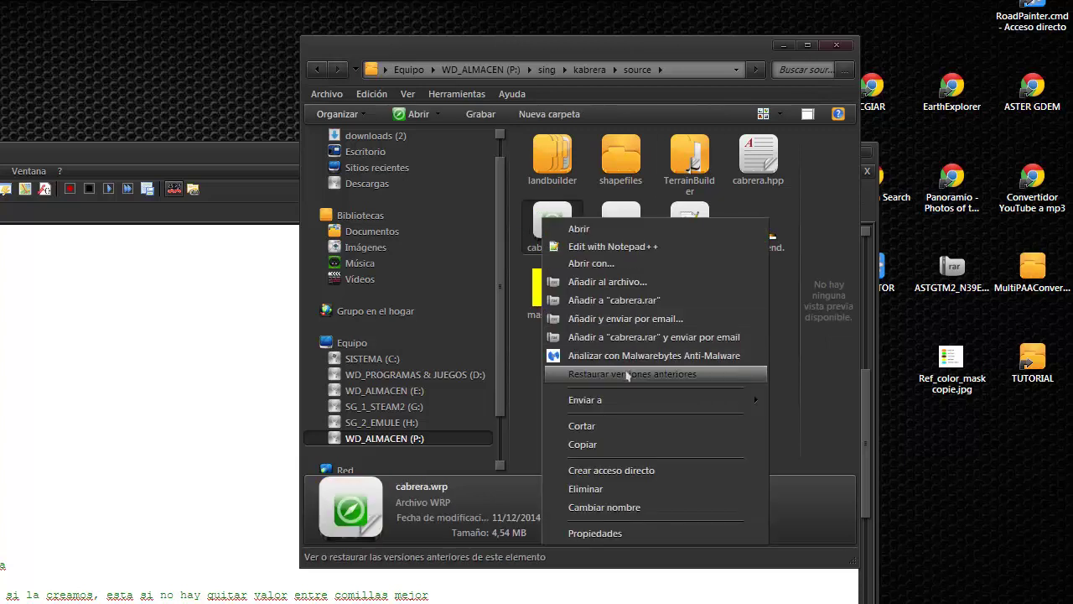
click(592, 427)
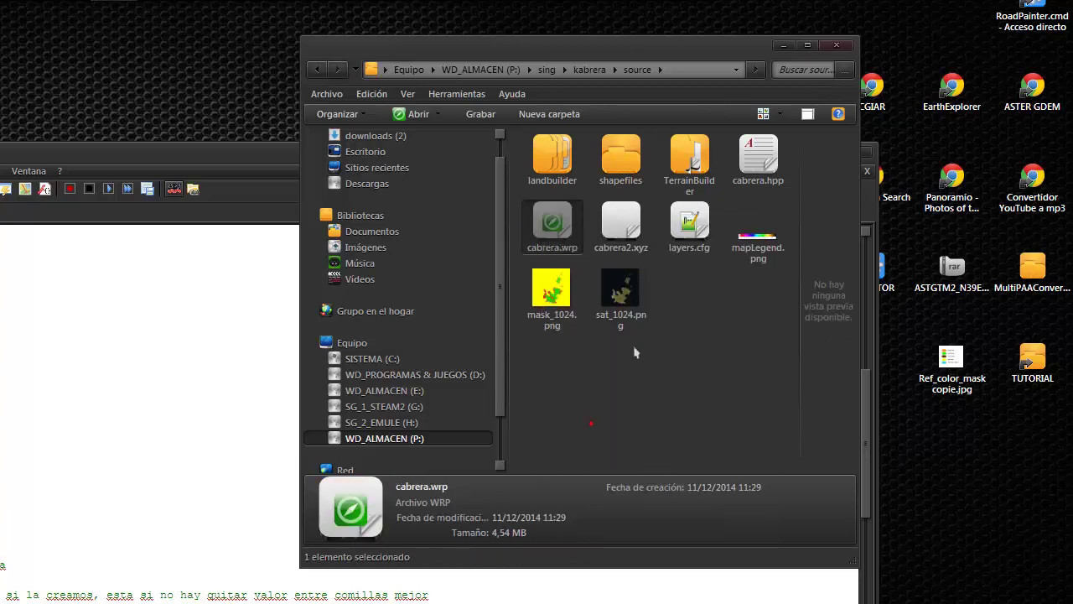
key(BackSpace)
right_click(543, 227)
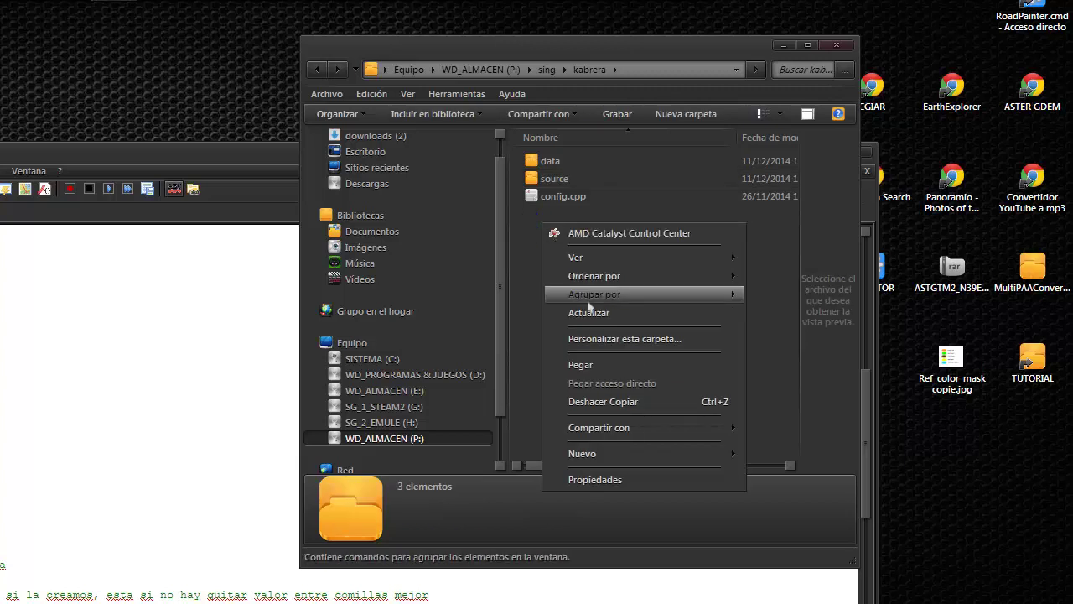
click(586, 369)
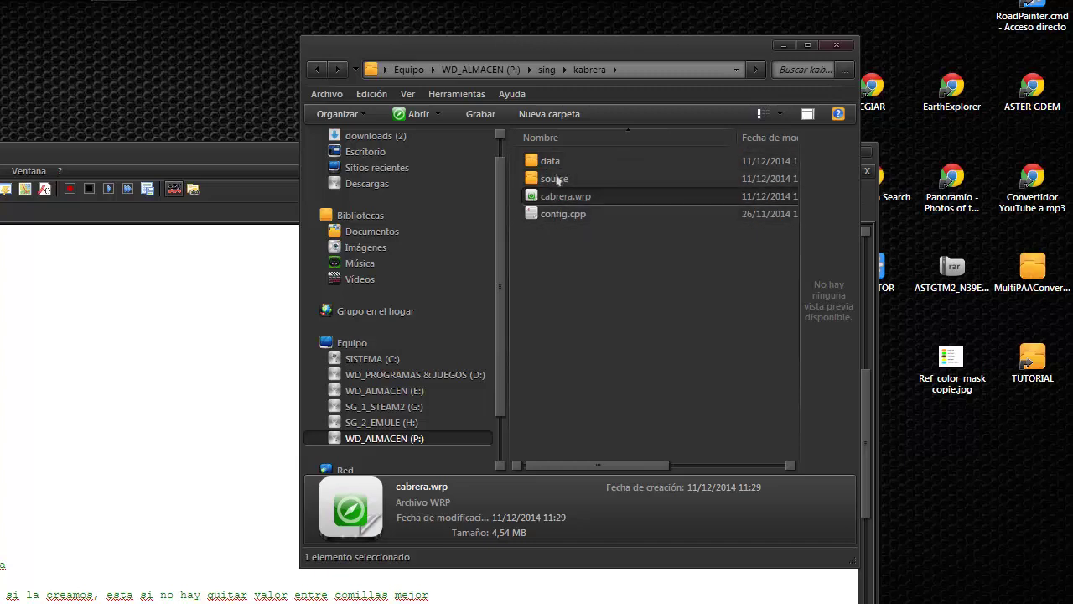
Check the locations of cabrera.wrp and config.cpp inside the kabrera folder.
click(558, 214)
click(558, 197)
click(557, 213)
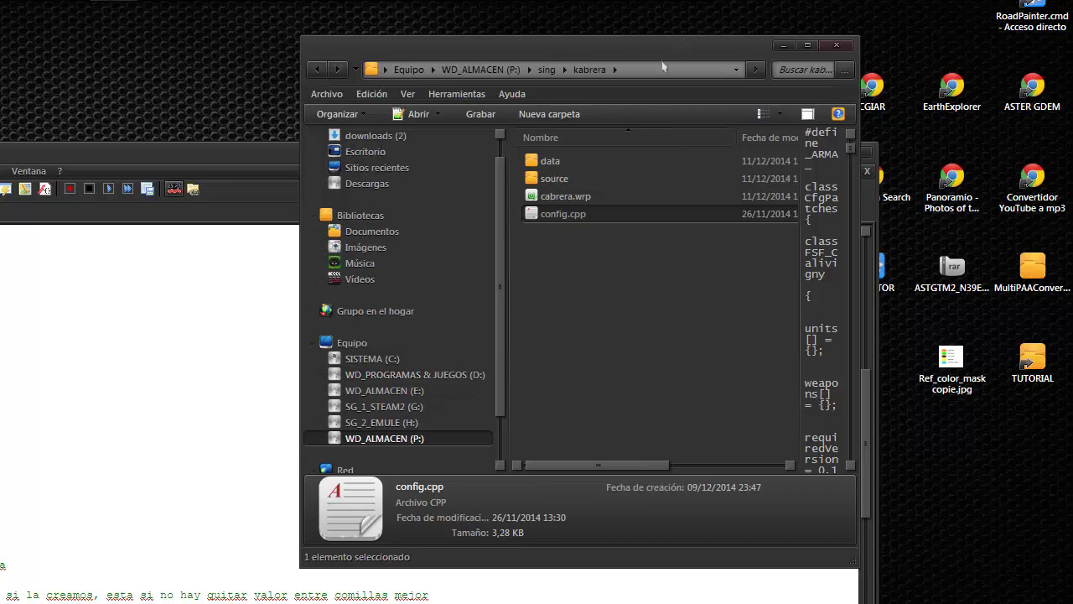
click(637, 74)
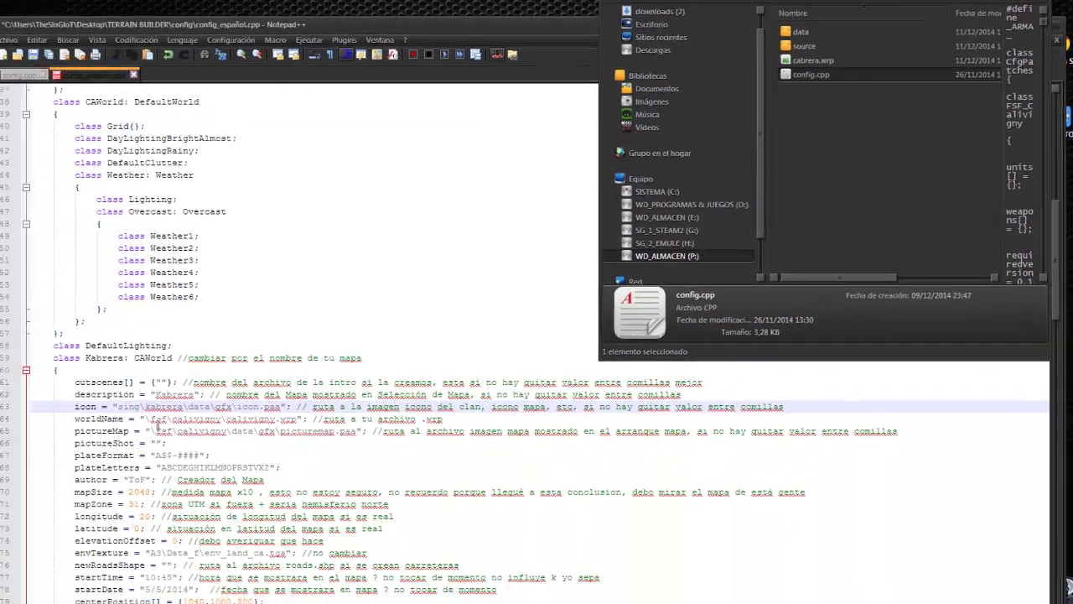
In Notepad++, replace the two folder names in the worldName path with sing and kabera.
click(155, 411)
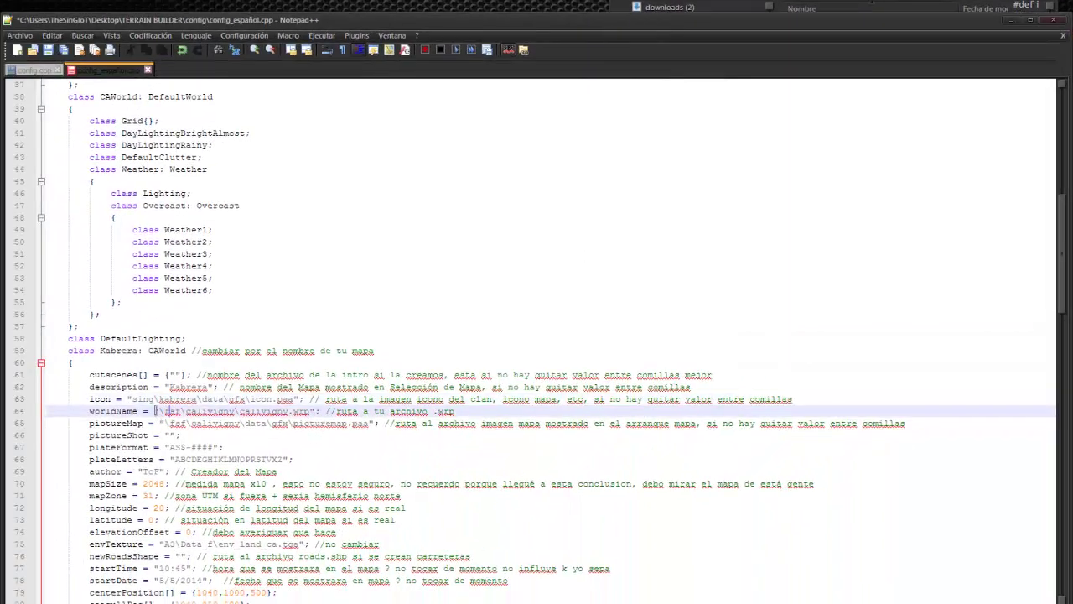
double_click(172, 412)
text(sing)
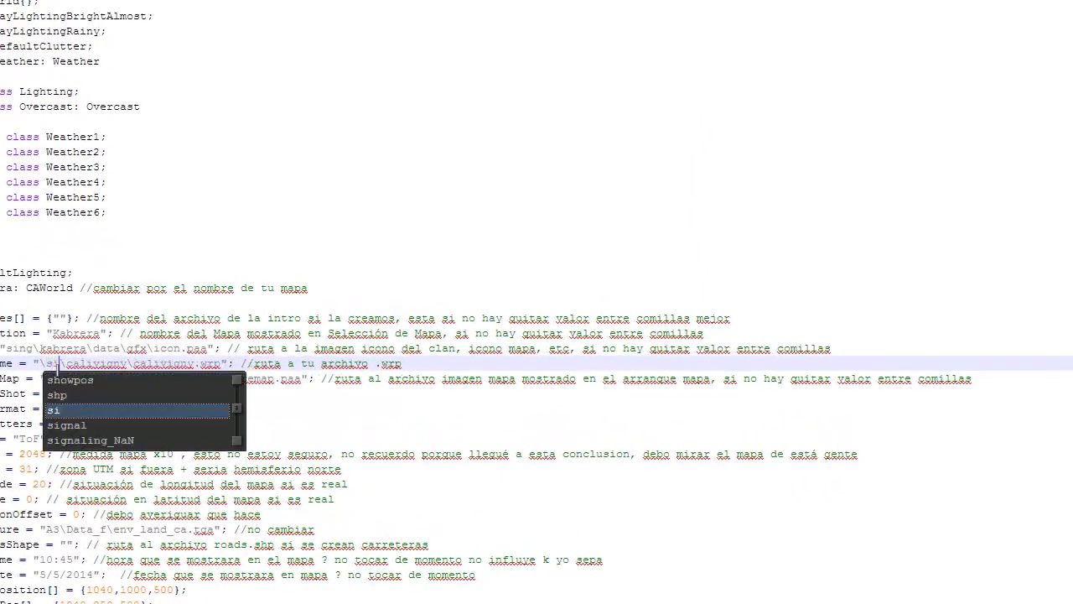
double_click(102, 364)
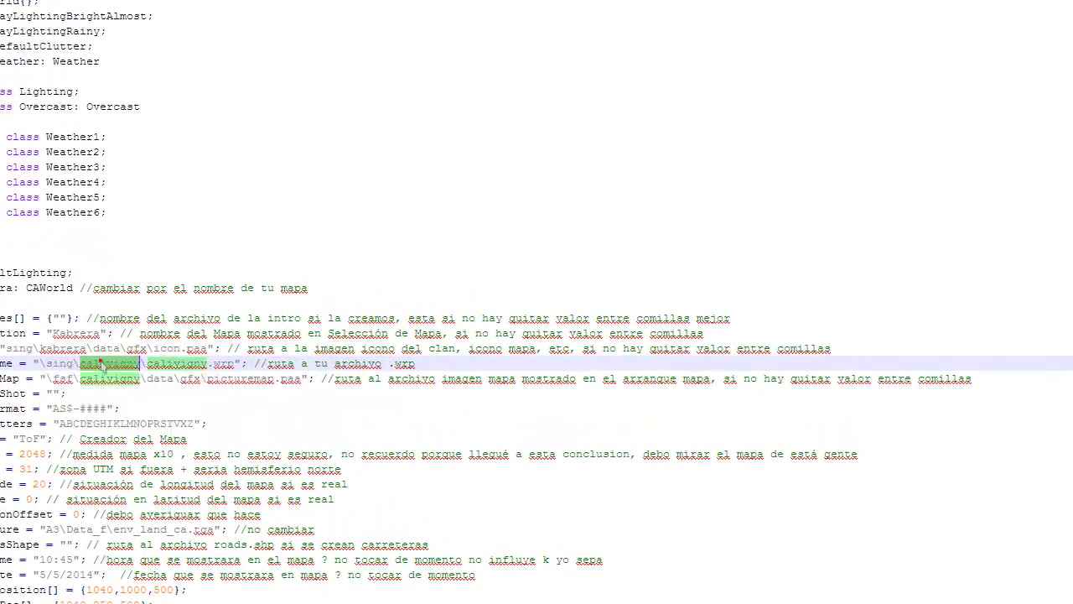
text(kabrera)
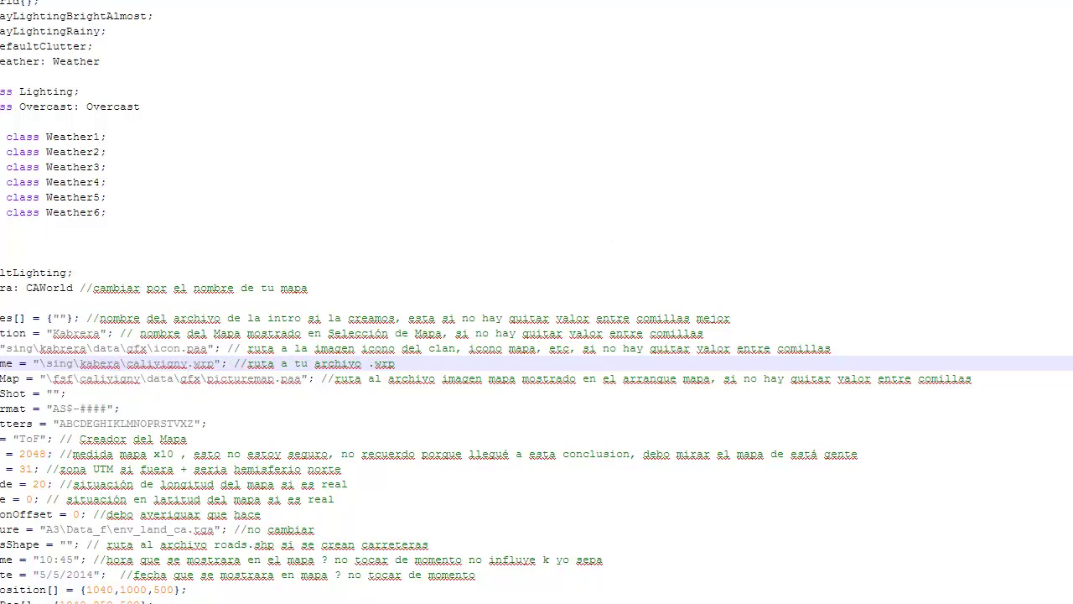
Switch to the file explorer and check the exact name of the .wrp file in the kabrera folder.
click(605, 42)
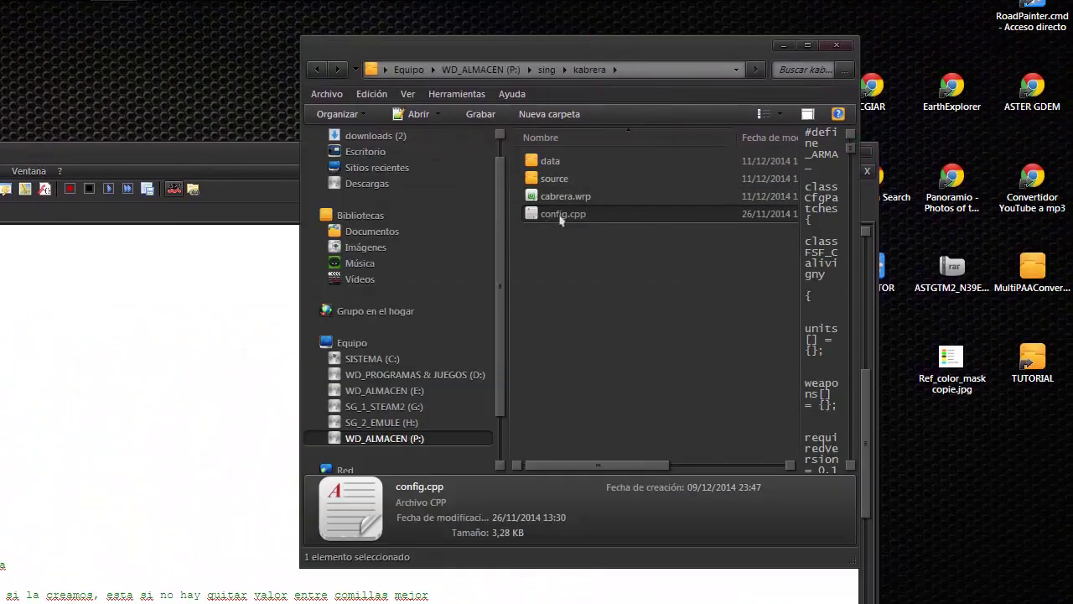
click(563, 197)
click(565, 197)
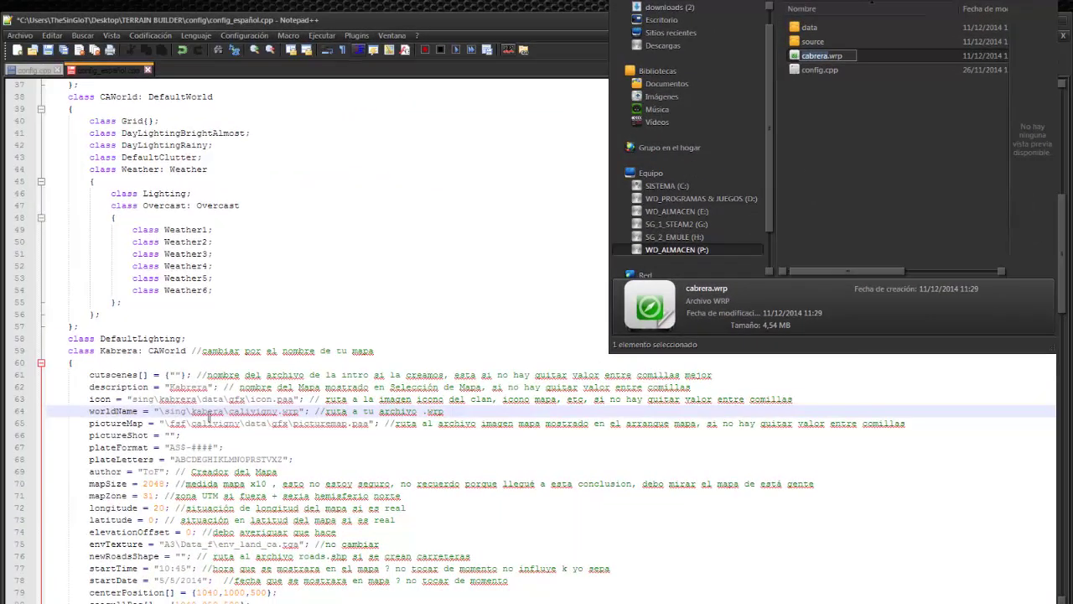
In Notepad++, correct the worldName path to \sing\kabrera\cabrera.wrp.
click(211, 416)
key(BackSpace)
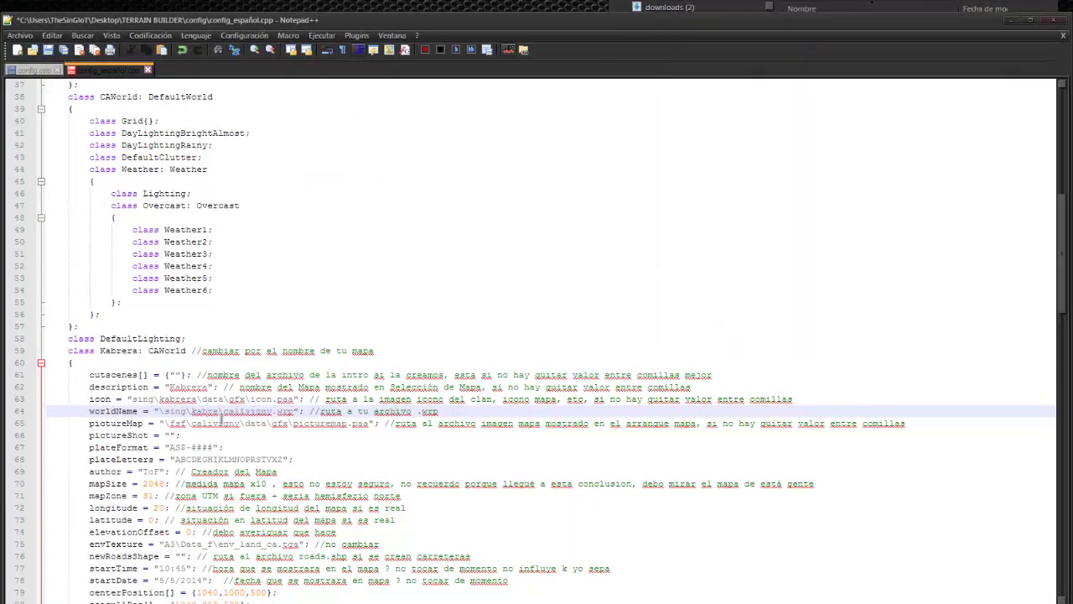
text(r)
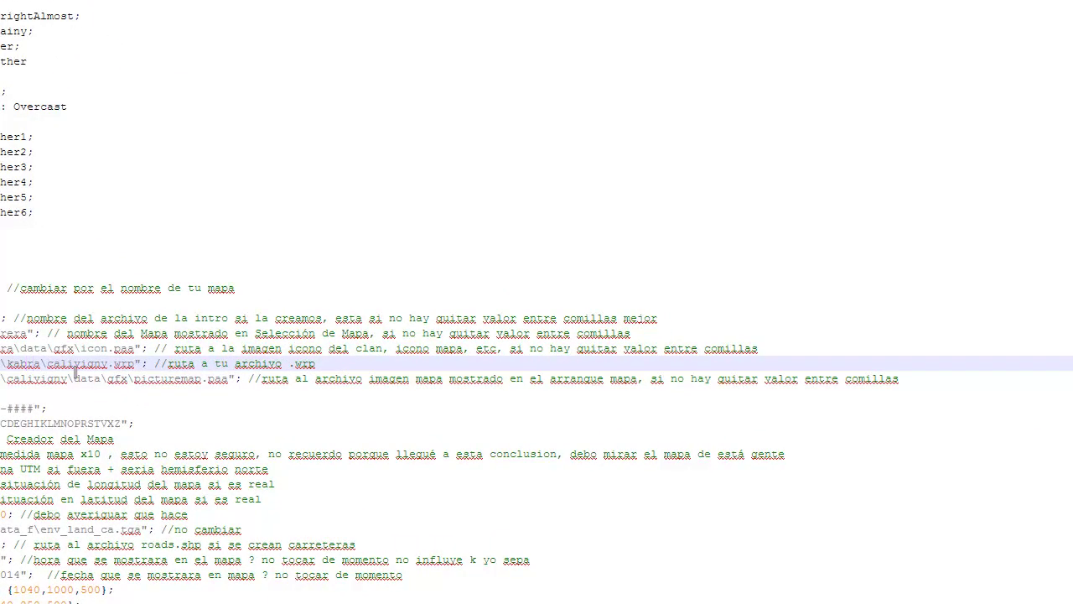
text(er)
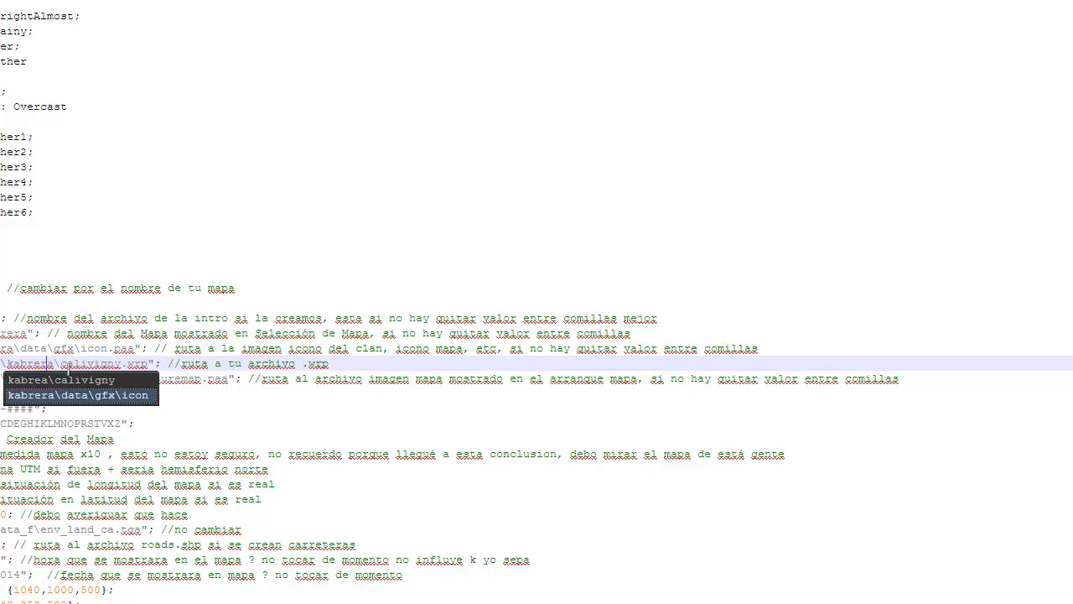
double_click(74, 364)
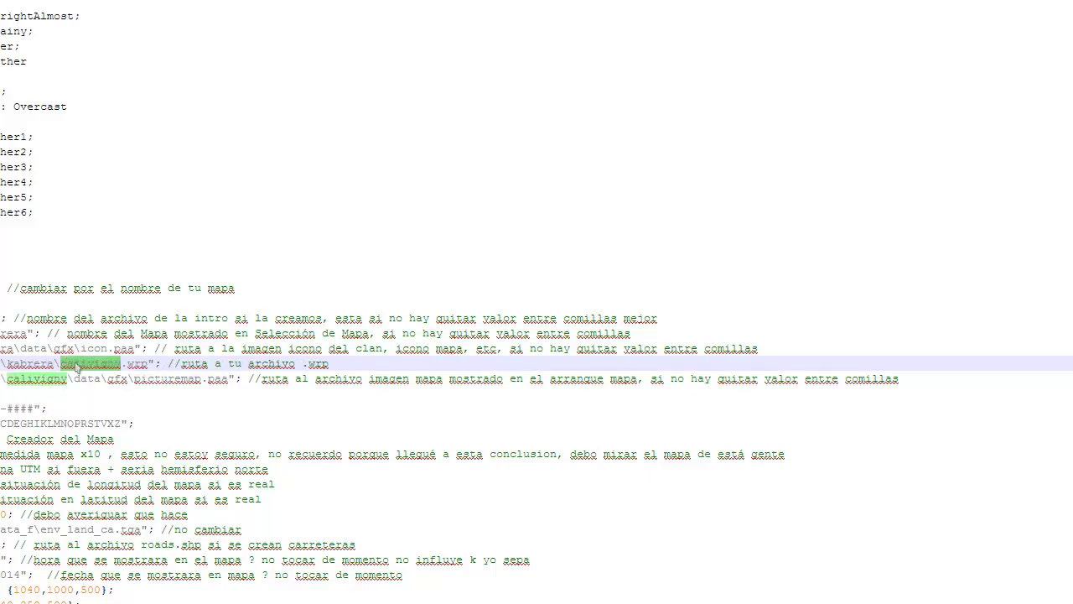
text(kabrera)
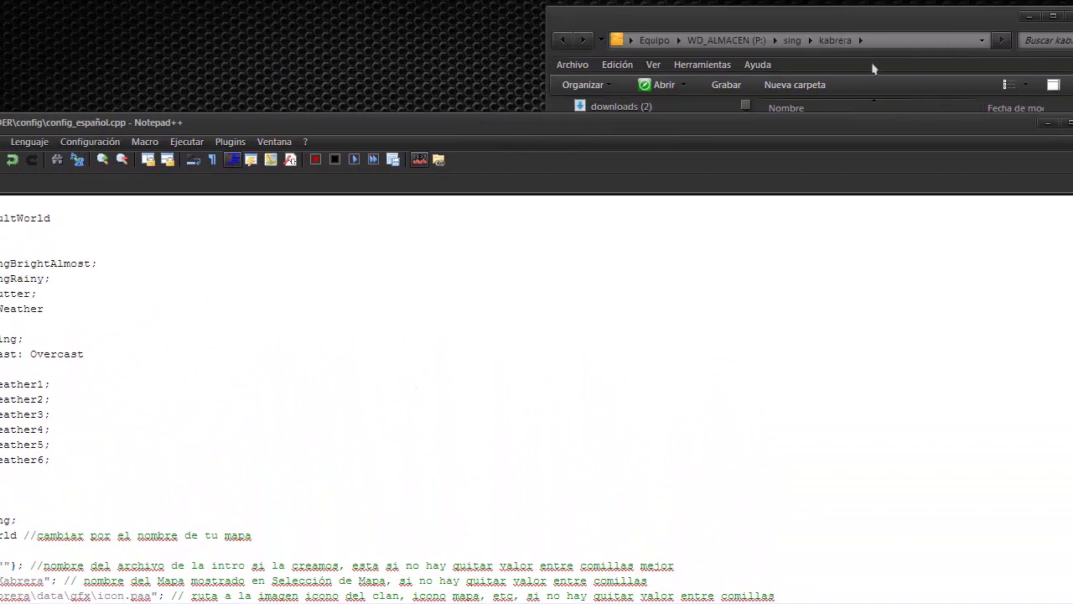
In the file explorer, open picturemap.paa inside kabrera\data\gfx to view it, close it and check the folder's full path.
click(847, 20)
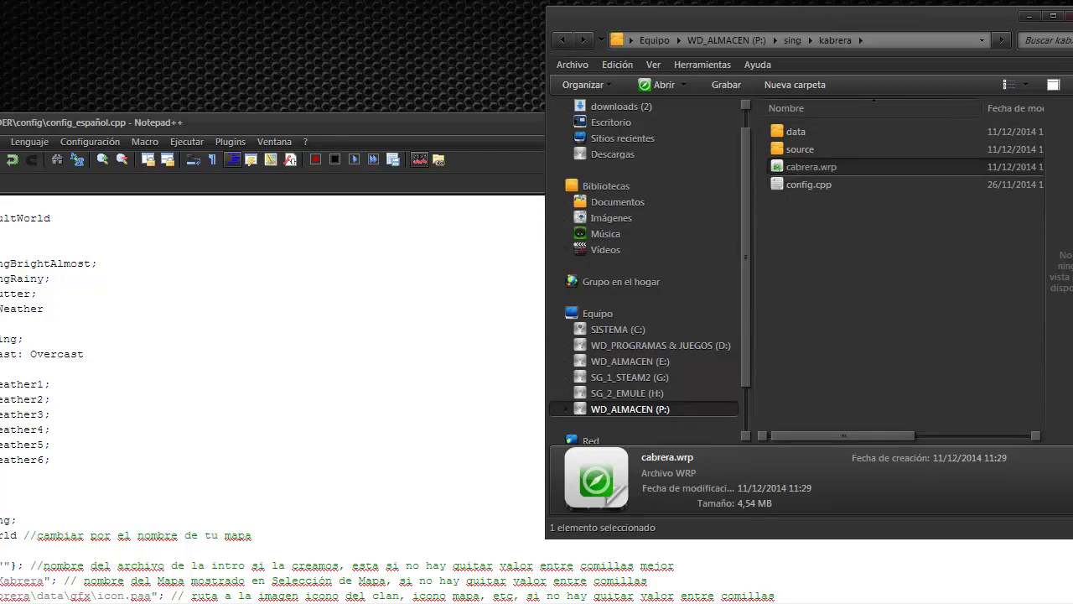
key(alt+Tab)
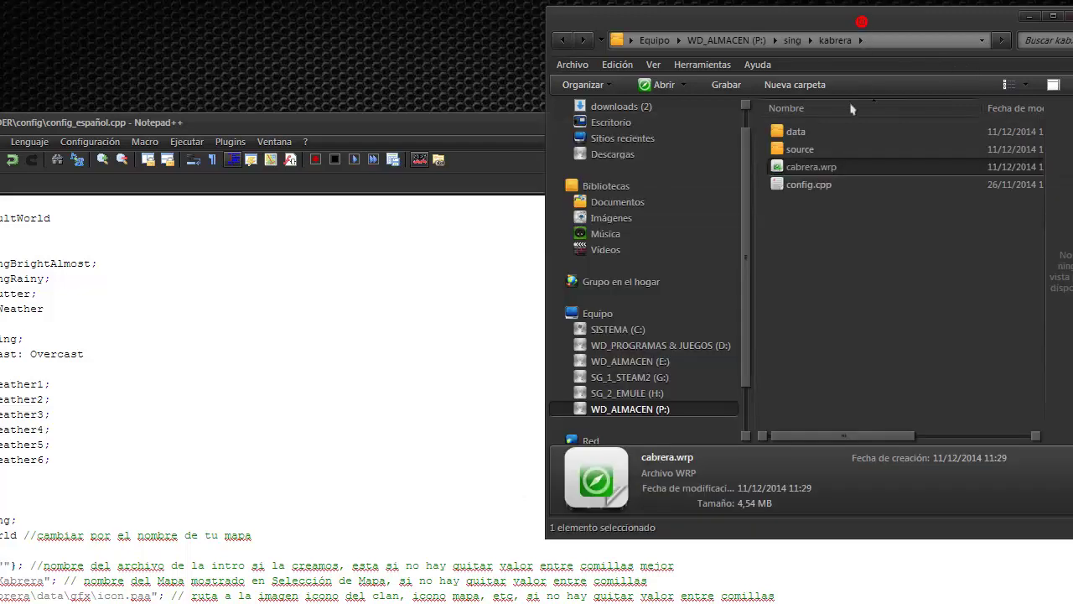
double_click(796, 144)
key(BackSpace)
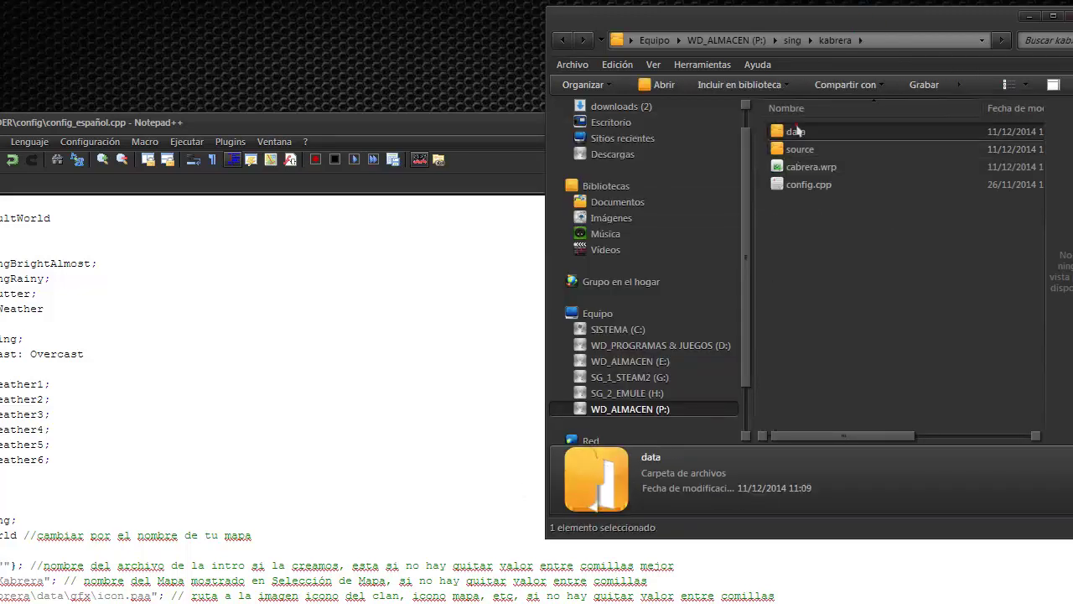
double_click(800, 131)
double_click(801, 132)
double_click(808, 149)
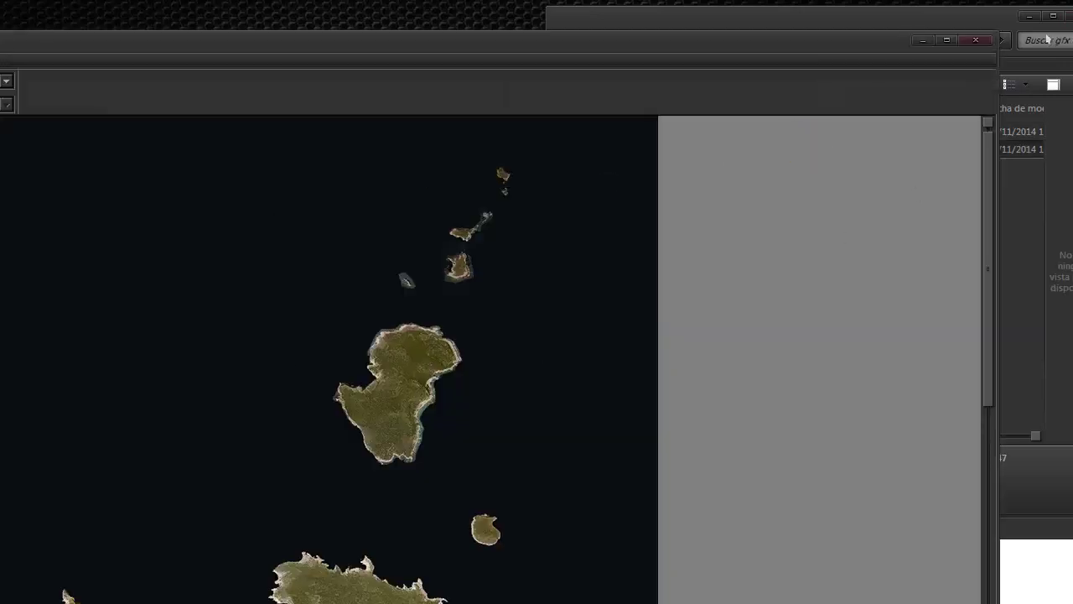
click(975, 39)
click(942, 42)
click(657, 50)
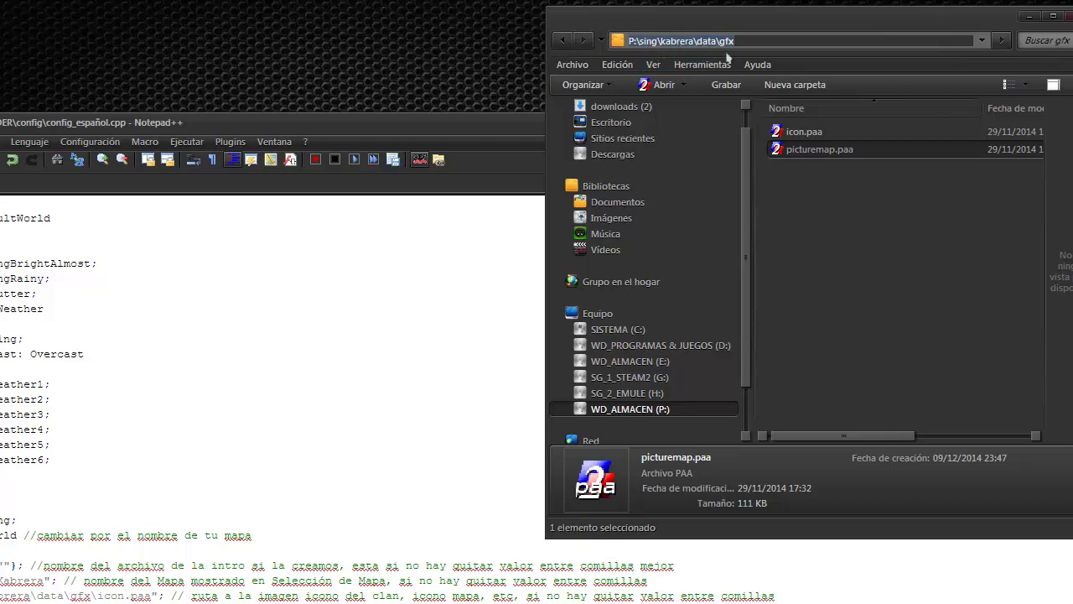
key(Right)
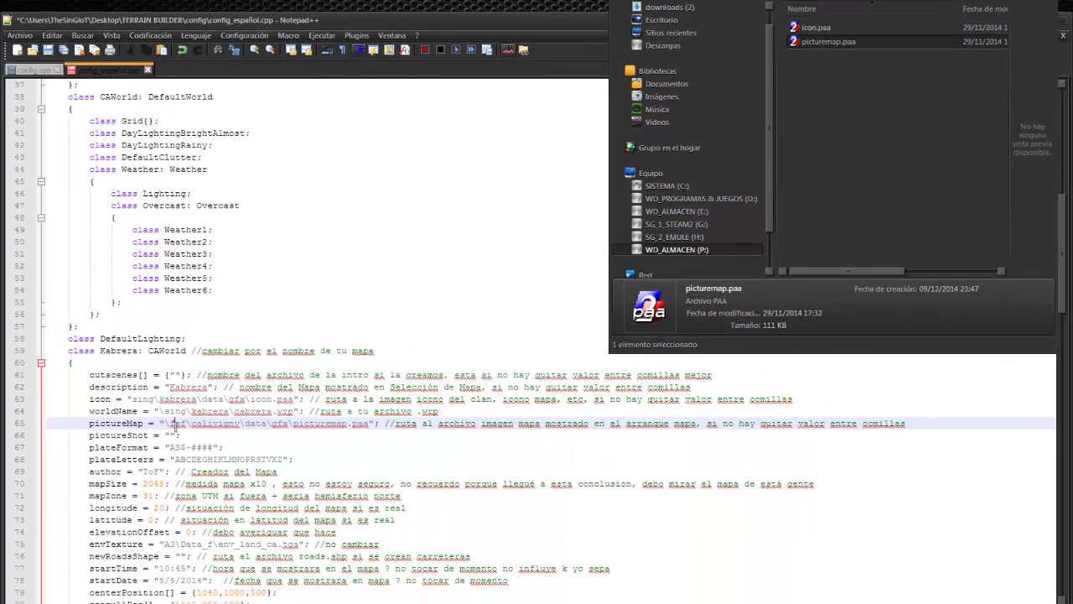
In Notepad++, change the pictureMap path to \sing\kabrera\data\gfx\picturemap.paa.
click(174, 423)
text(sing)
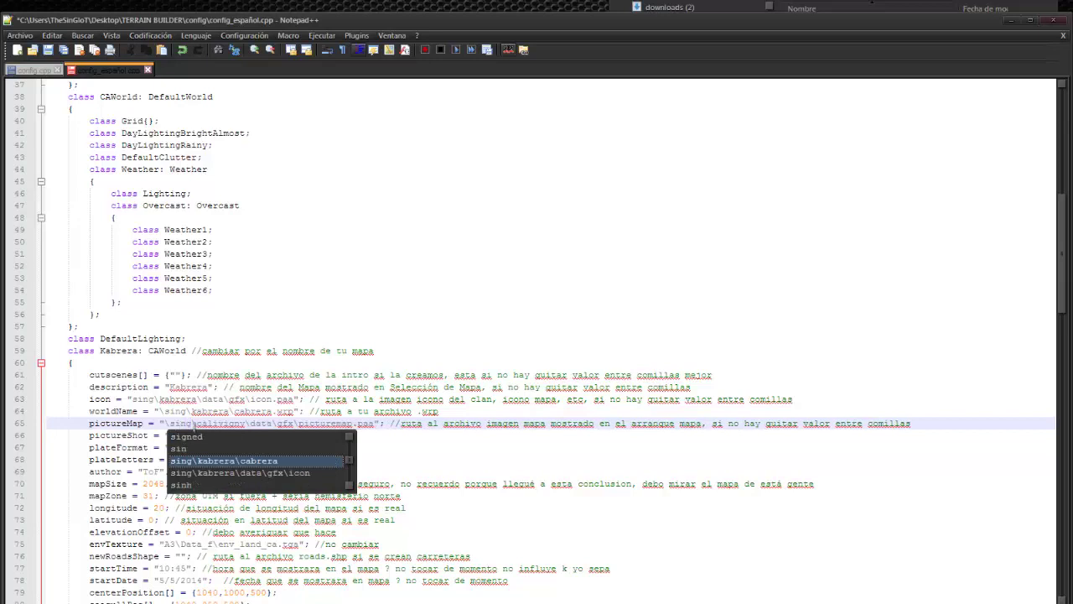
double_click(220, 424)
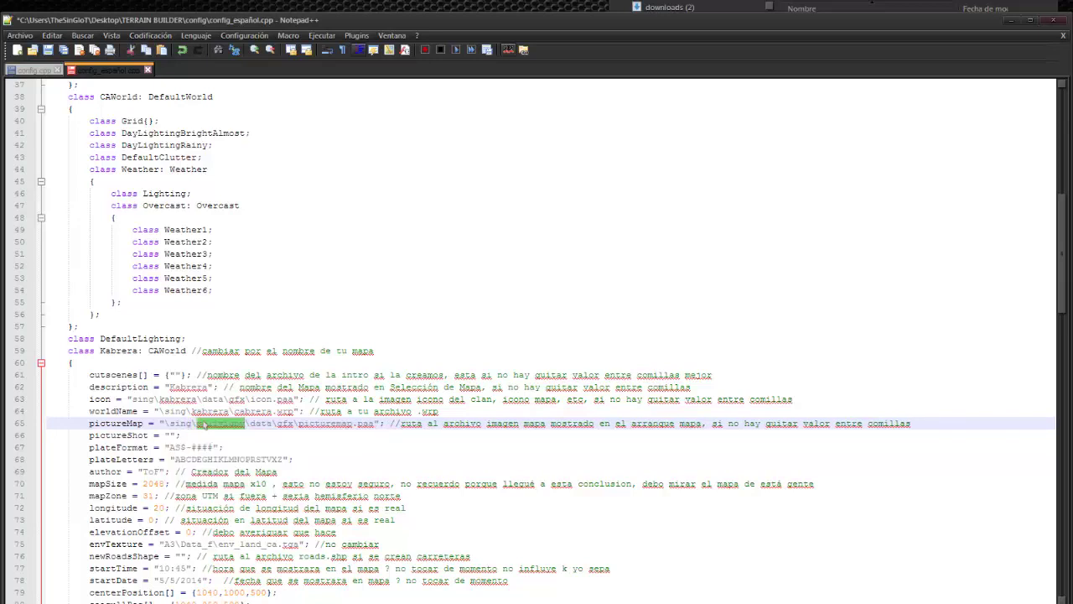
text(k)
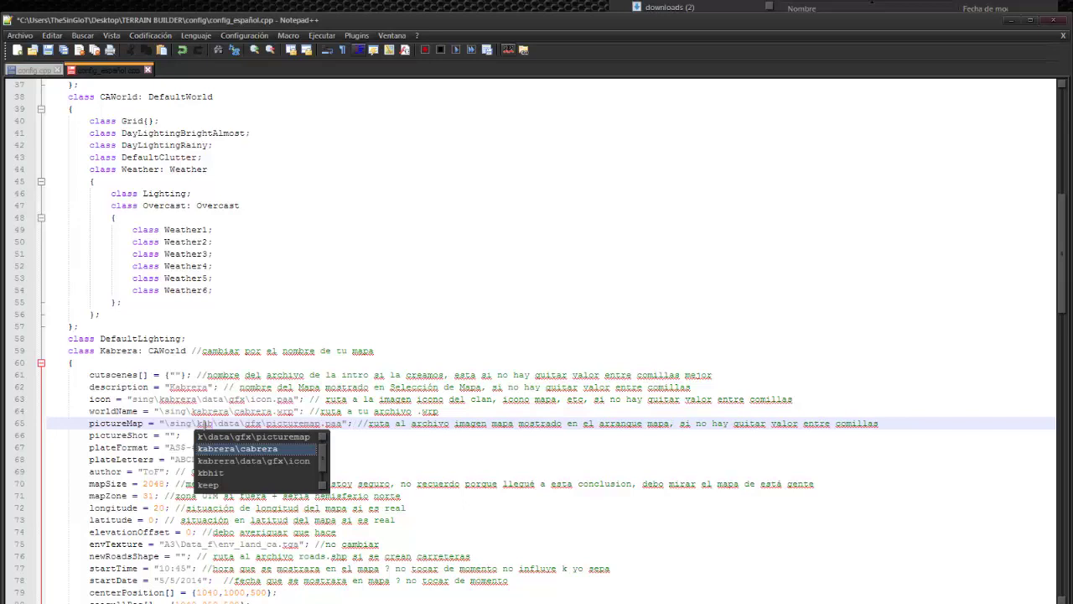
text(abrera)
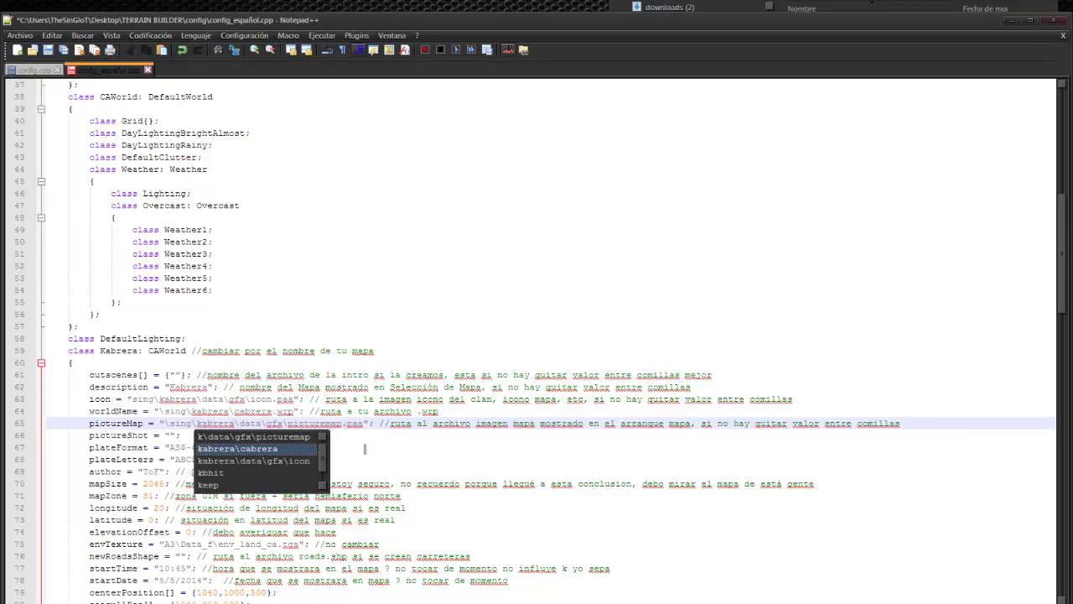
click(365, 448)
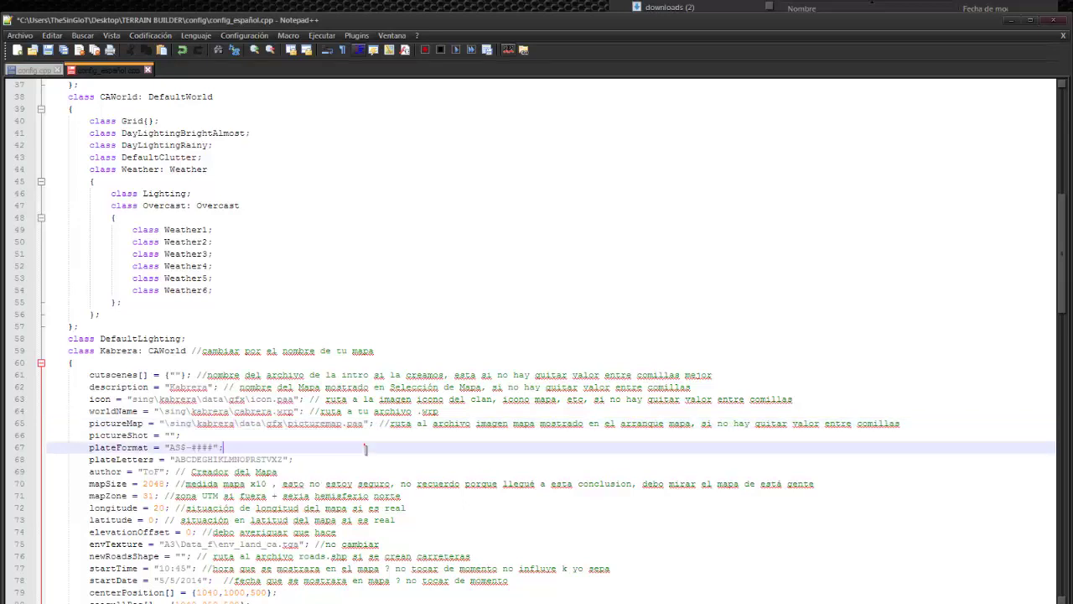
Replace the author value with the map creator's nickname and set mapSize to 1024.
click(149, 472)
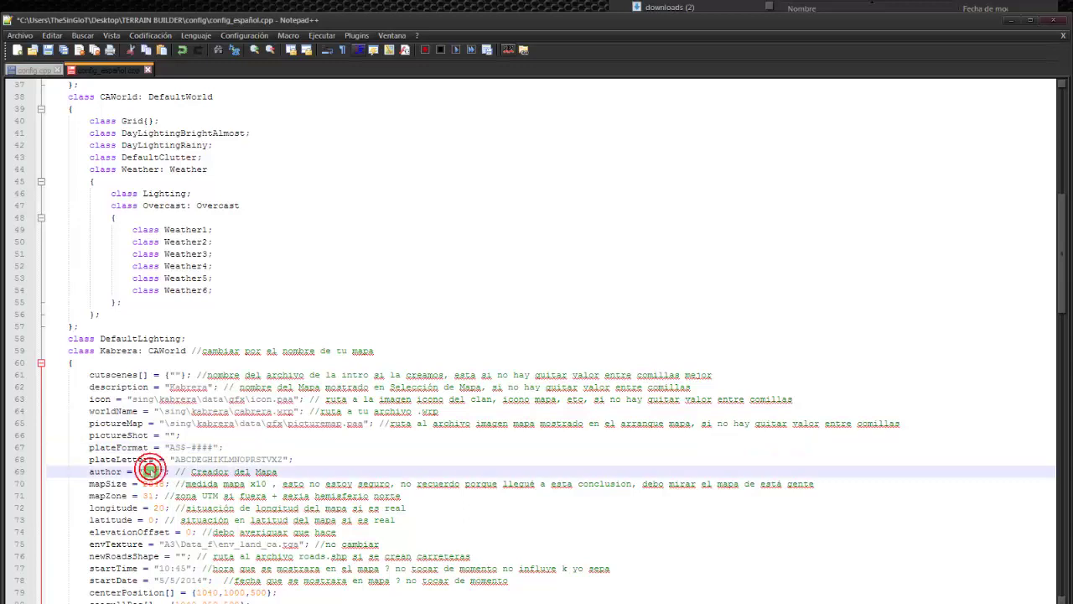
text(SinGLo)
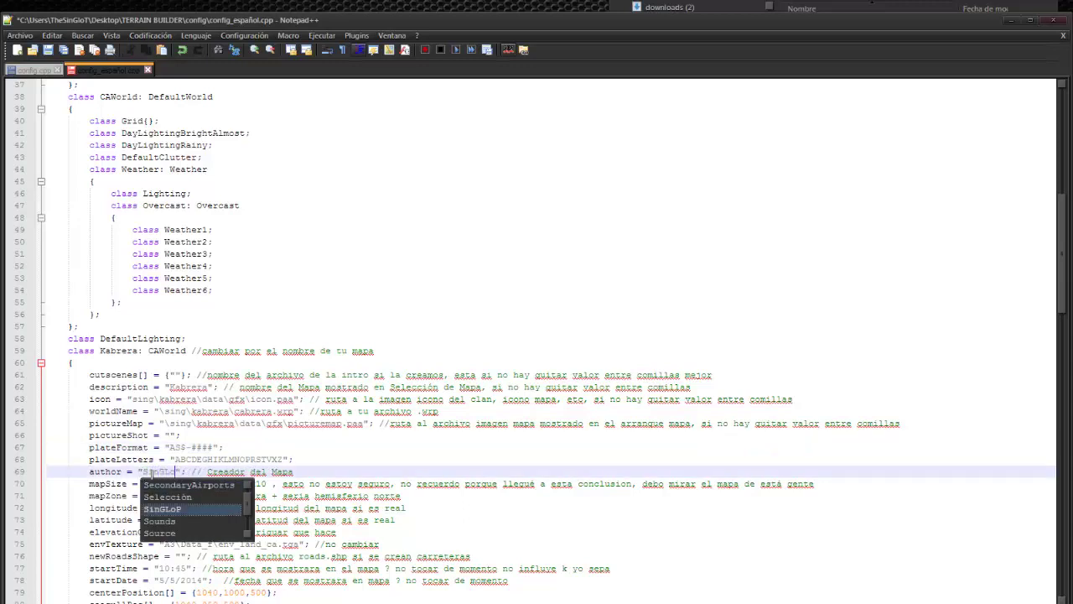
text(P)
key(Escape)
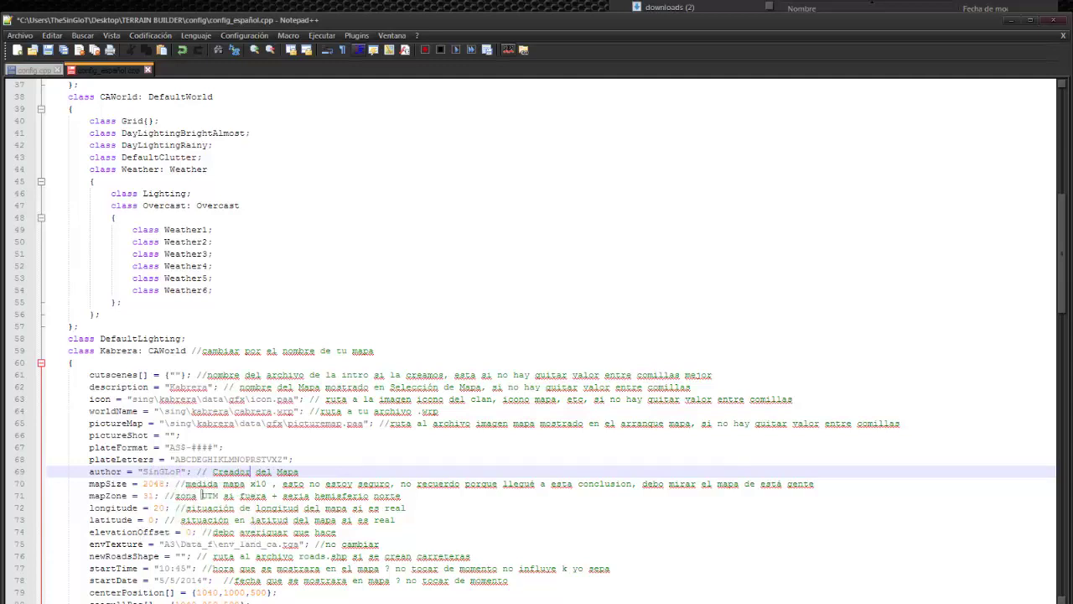
double_click(154, 484)
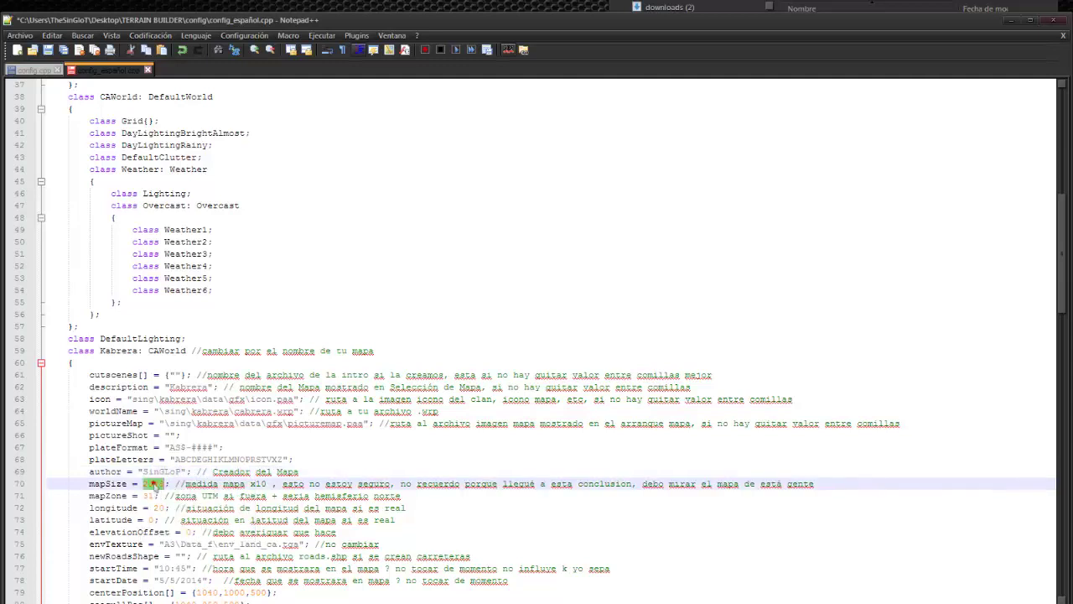
text(10)
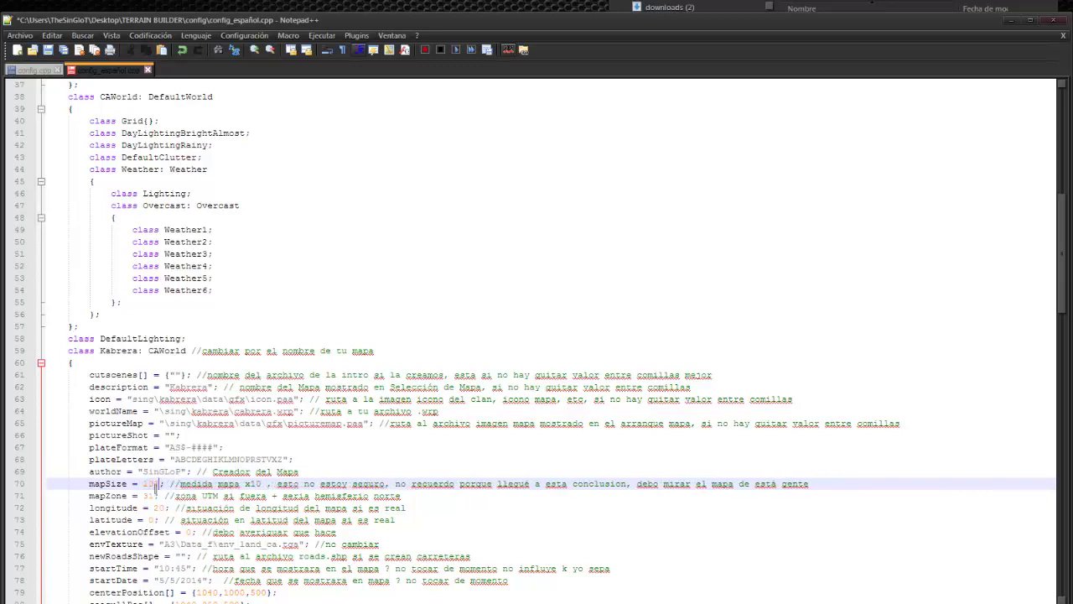
text(24)
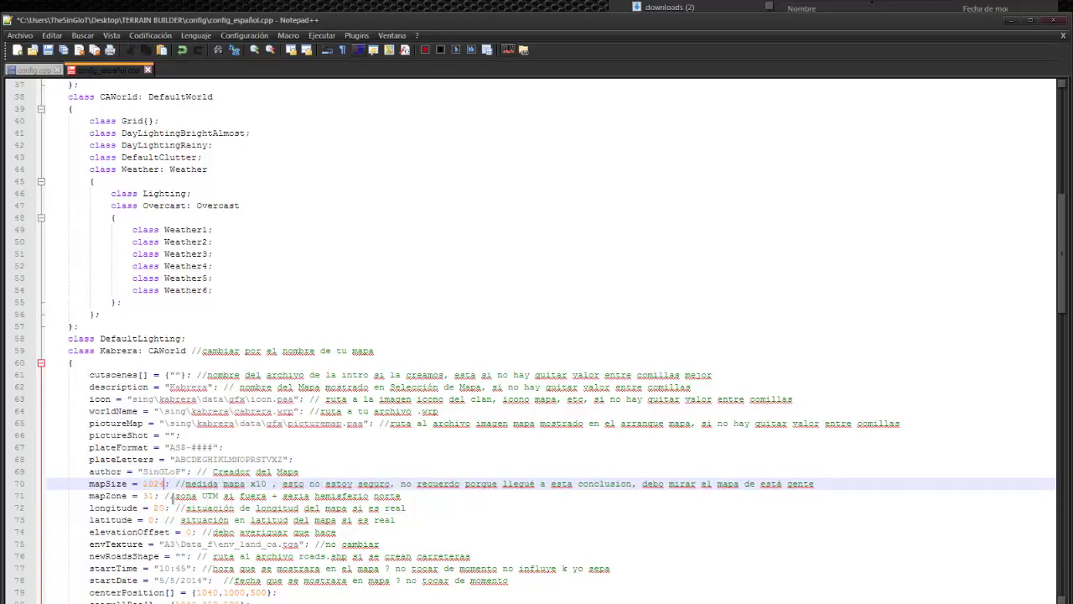
Try a plus sign in front of the mapZone value 31.
click(147, 496)
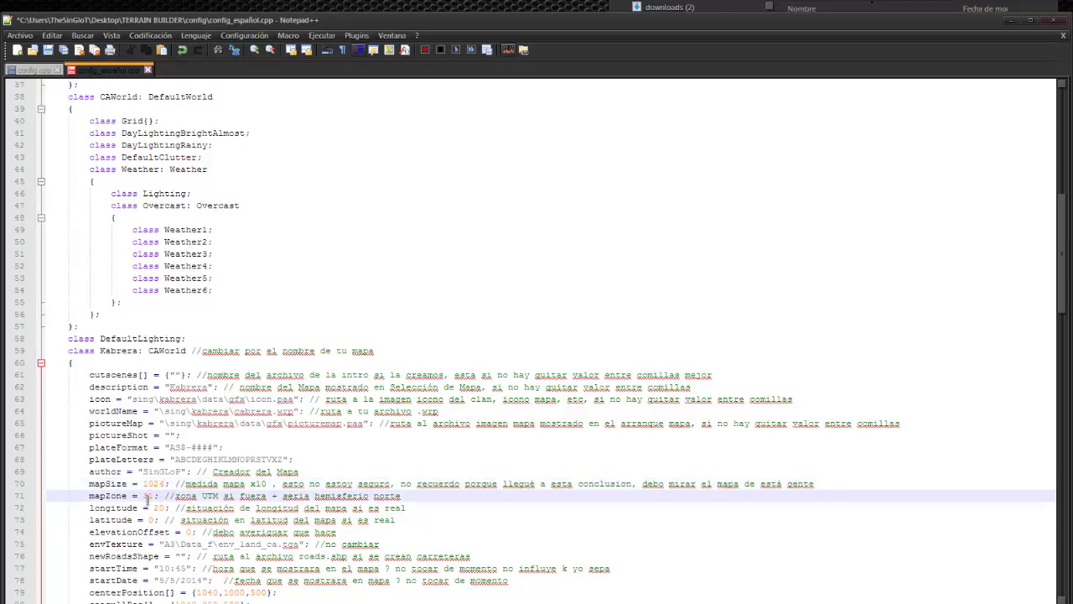
text(31)
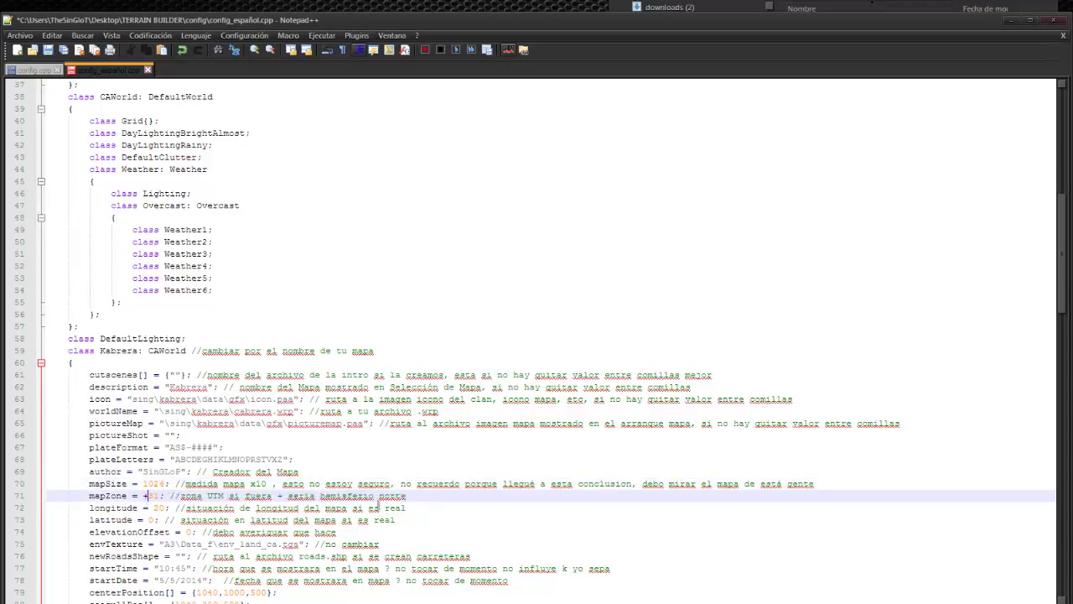
key(BackSpace)
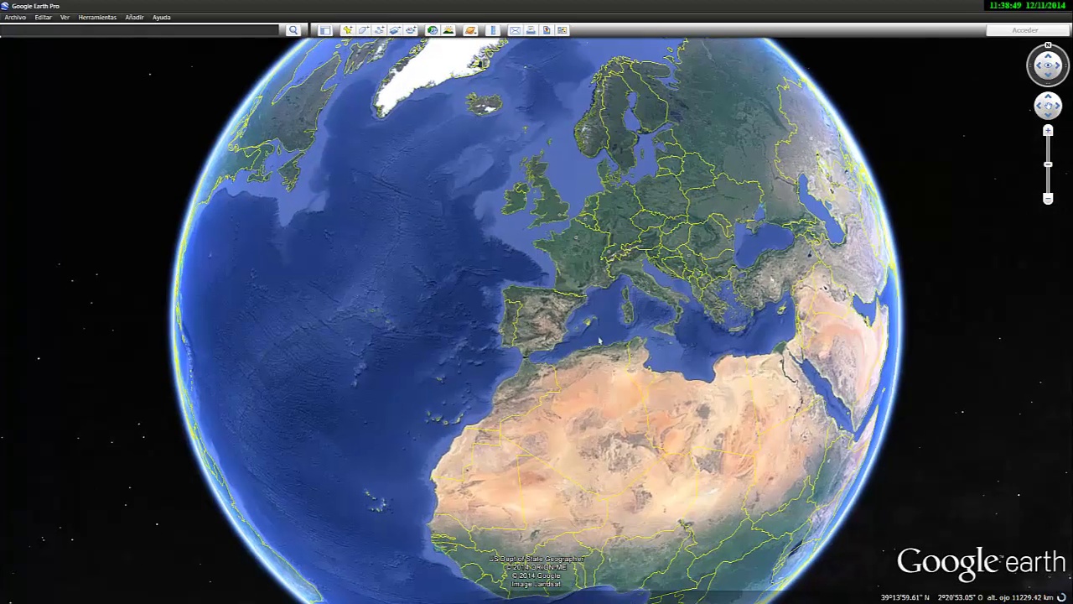
Switch to Google Earth and zoom in on Cabrera island, south of Mallorca.
double_click(590, 327)
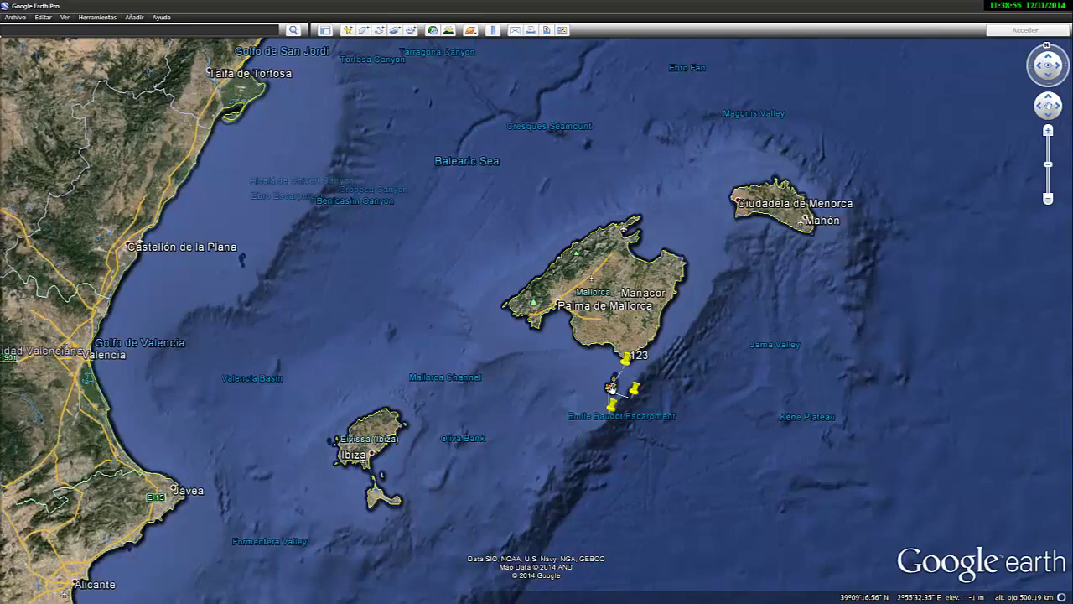
double_click(611, 387)
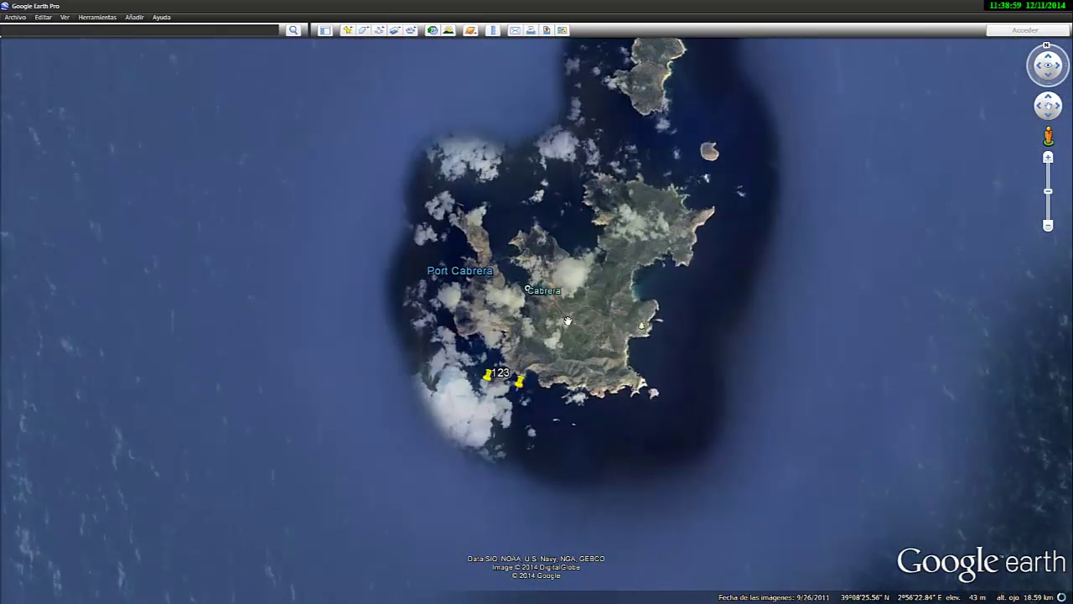
Show the overview map and the scale legend in the Google Earth view.
click(63, 19)
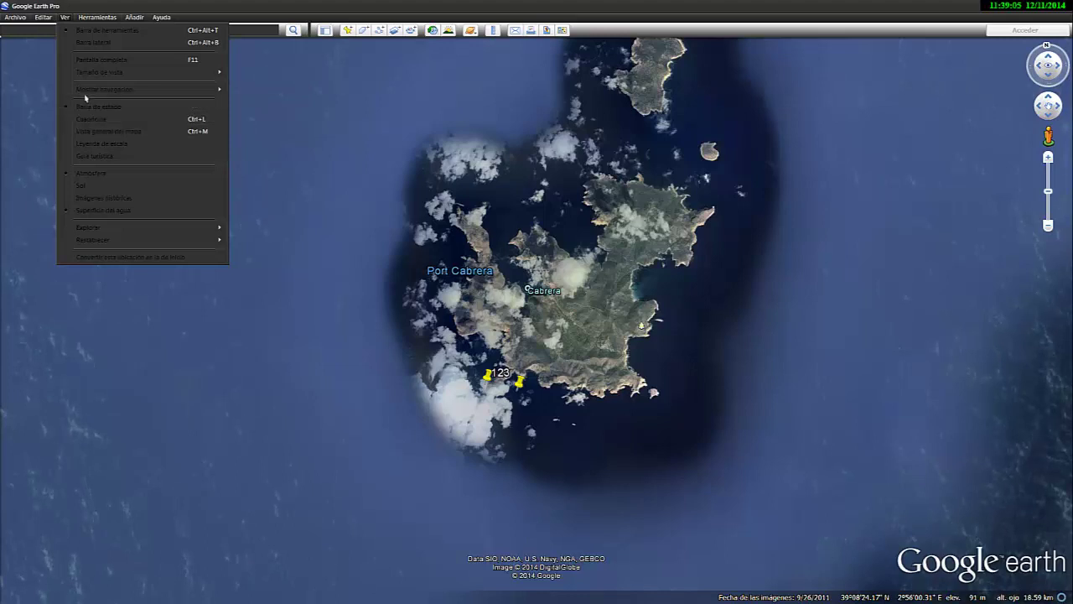
mouse_move(85, 95)
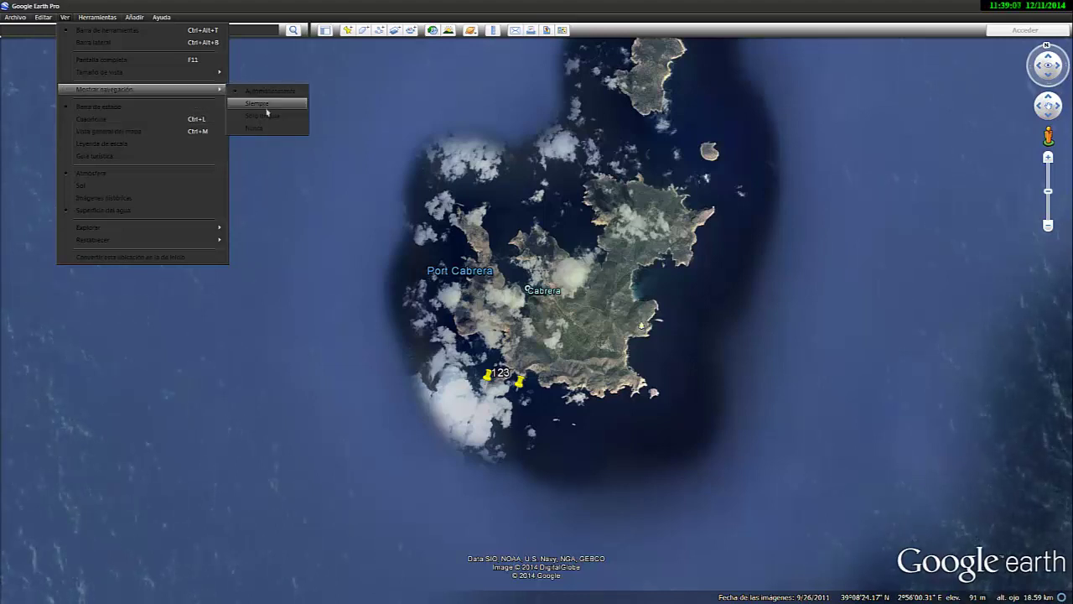
click(103, 134)
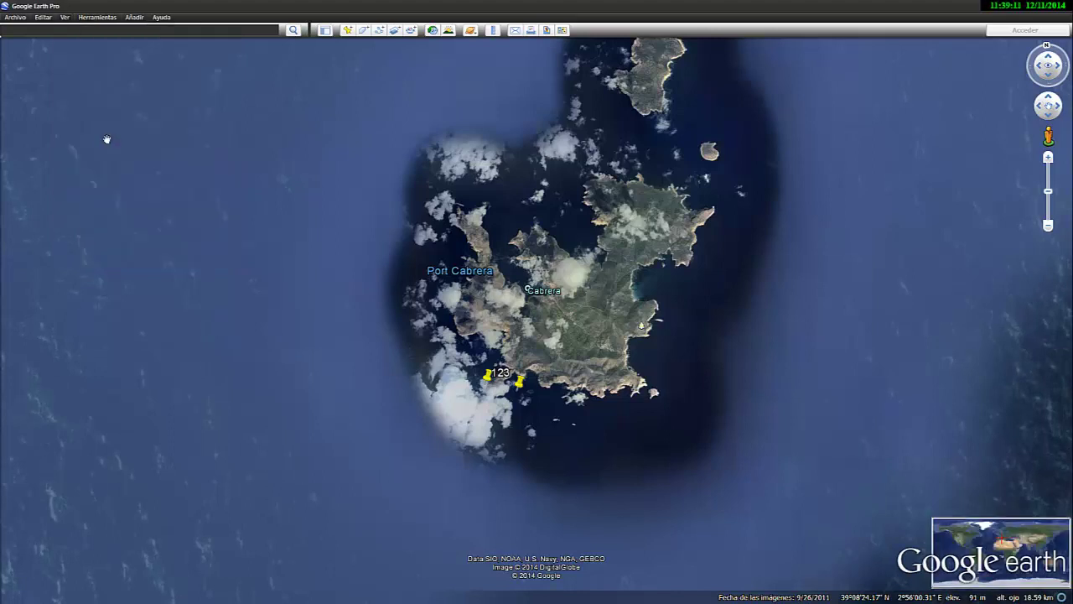
click(64, 18)
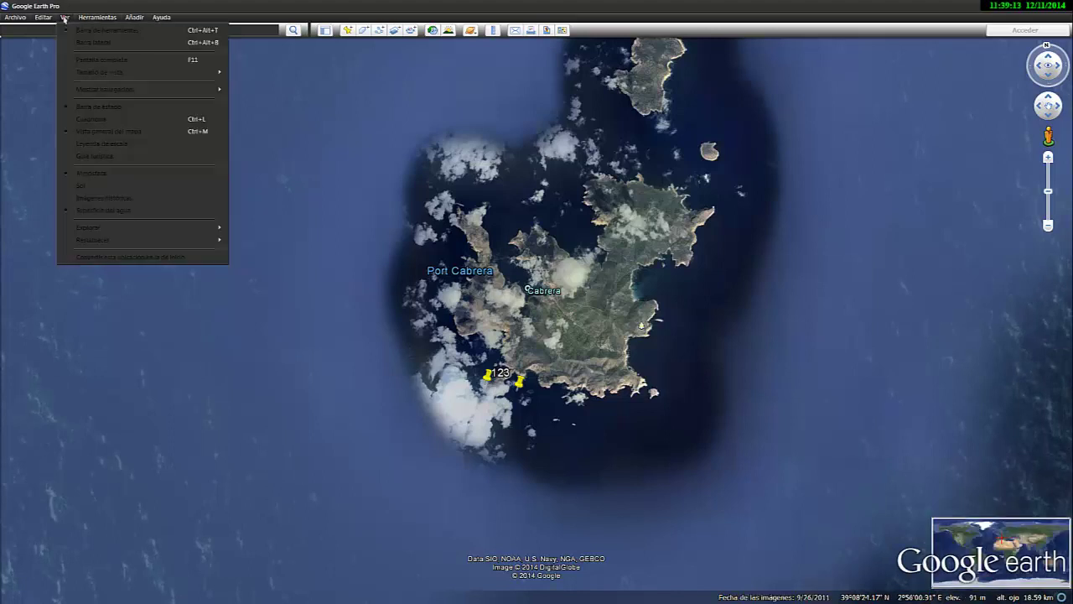
click(86, 149)
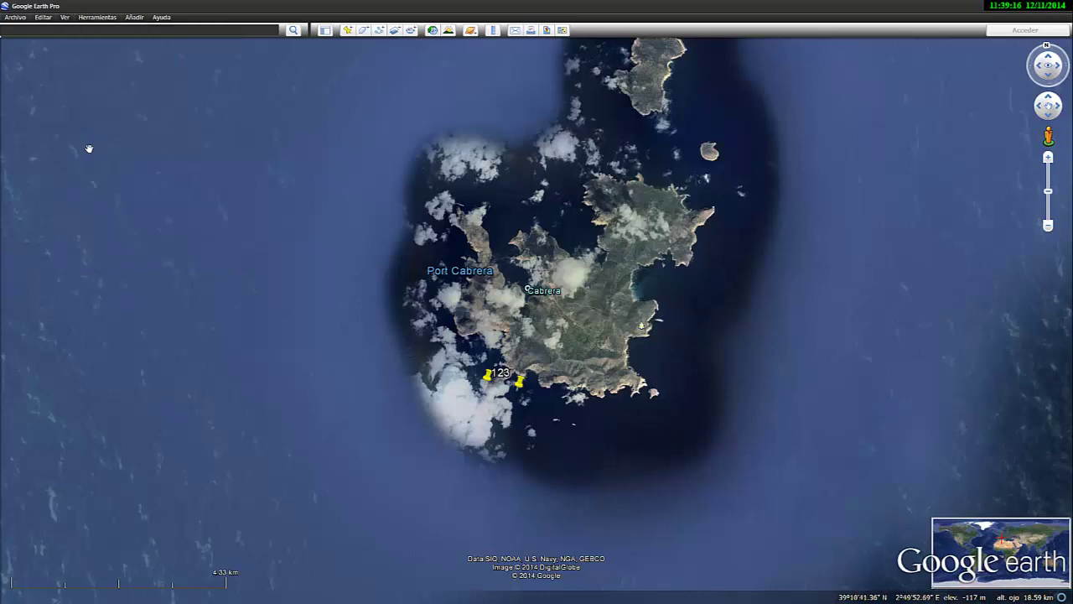
Show the sidebar and fly to the saved cabrera placemark.
click(63, 17)
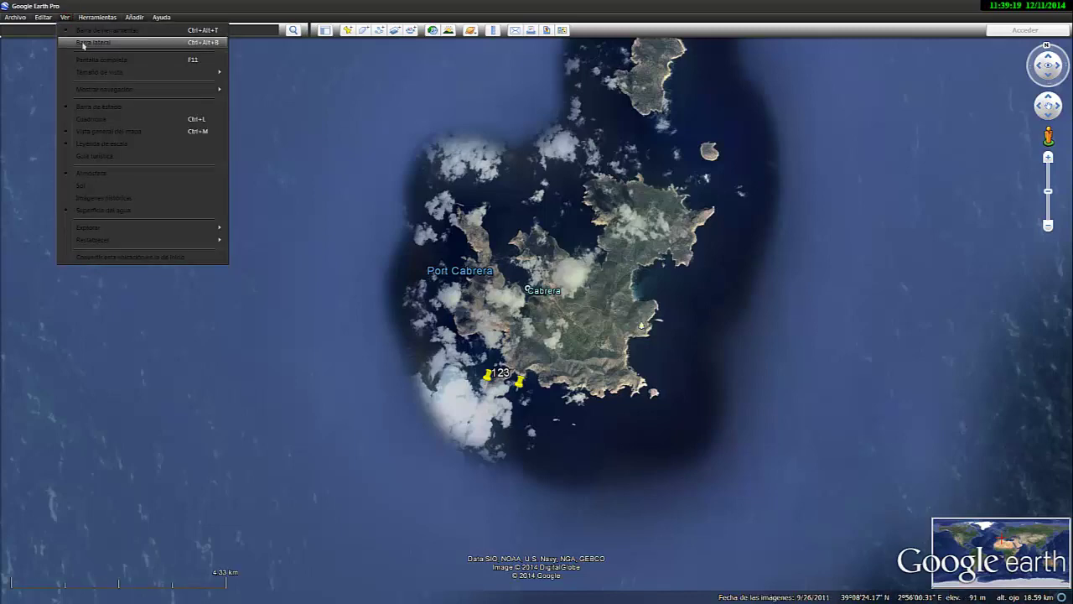
click(83, 42)
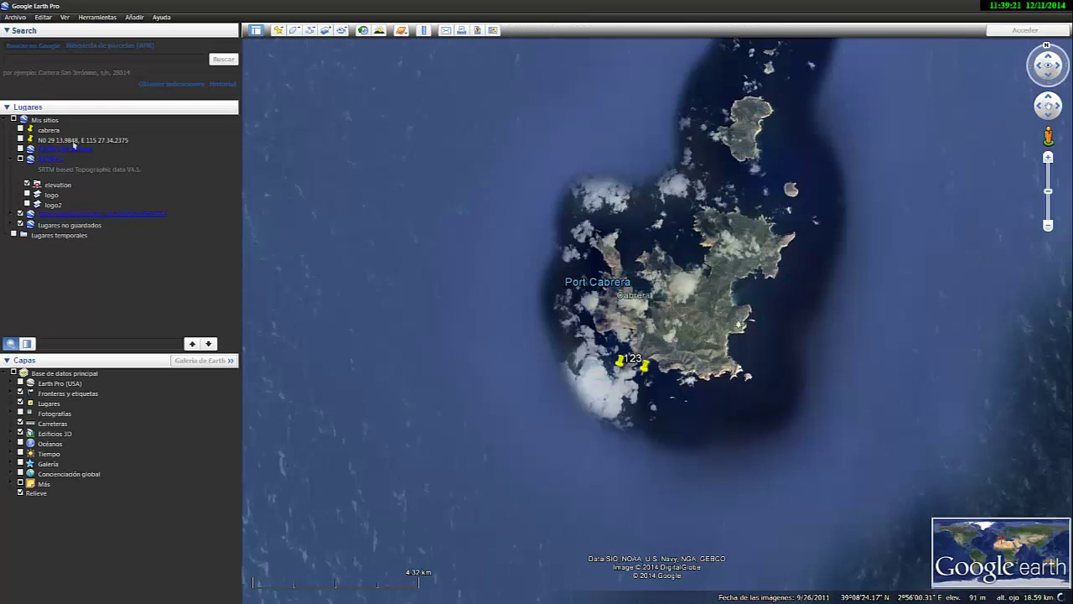
double_click(37, 131)
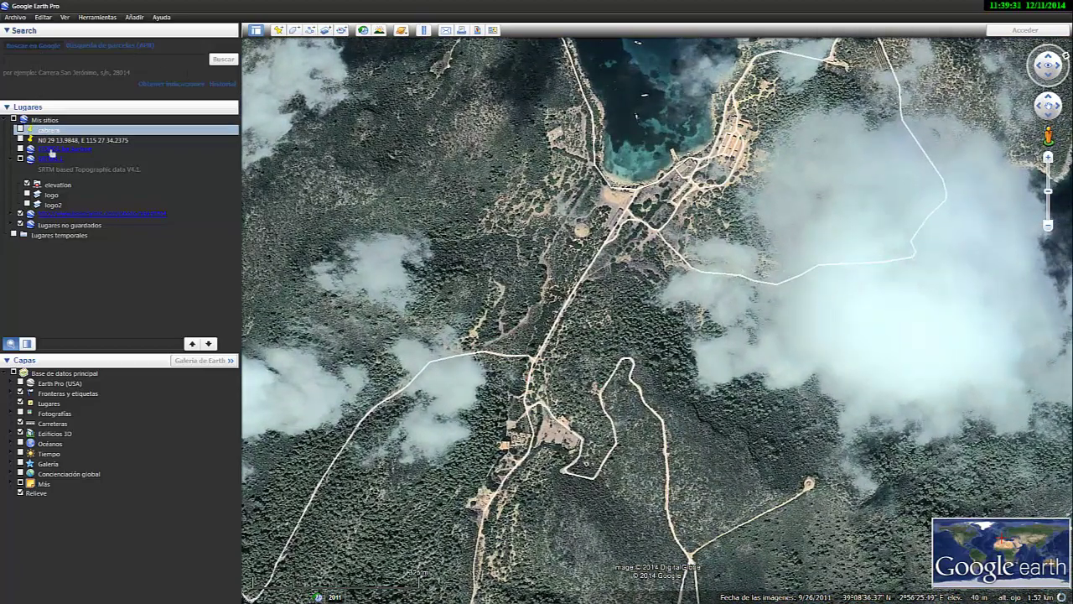
click(43, 17)
click(43, 17)
click(44, 131)
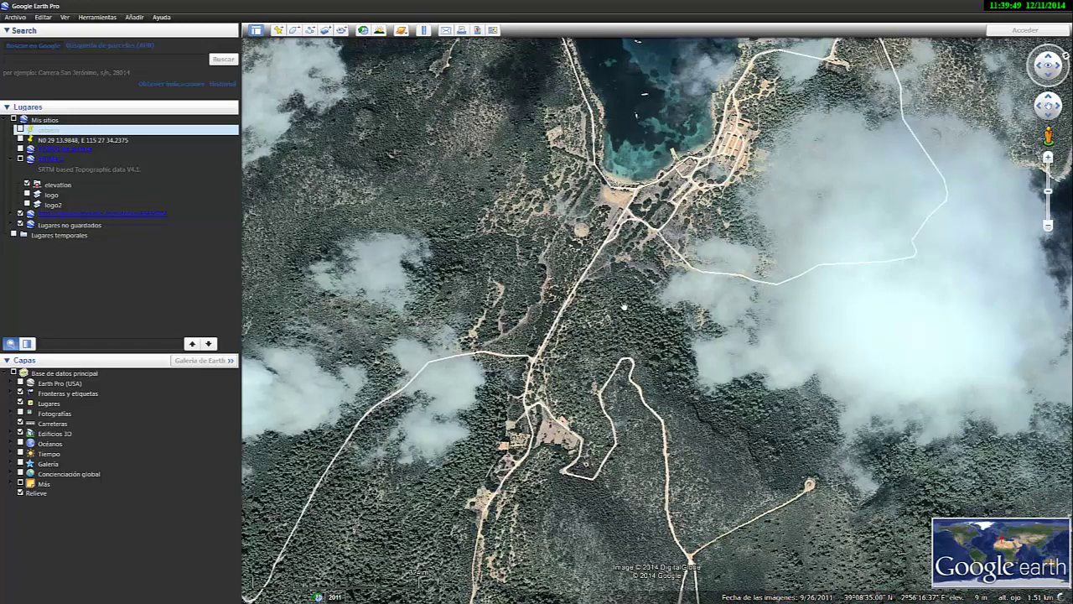
Return to config_español.cpp in Notepad++ and select the longitude value in the Kabrera class.
click(982, 6)
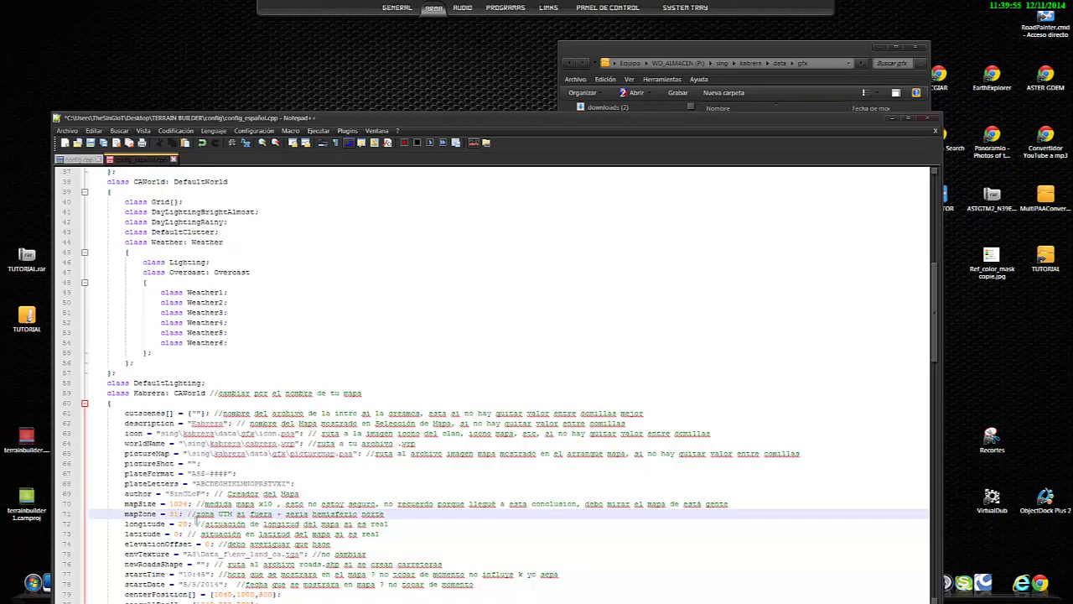
scroll(197, 520, up, 1)
scroll(202, 553, down, 2)
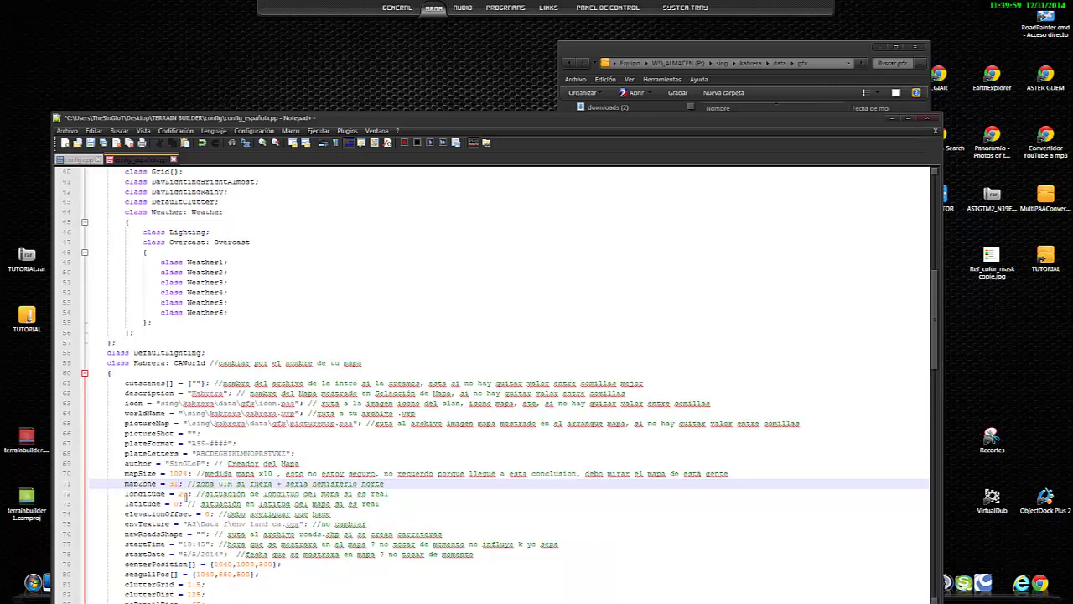
double_click(184, 494)
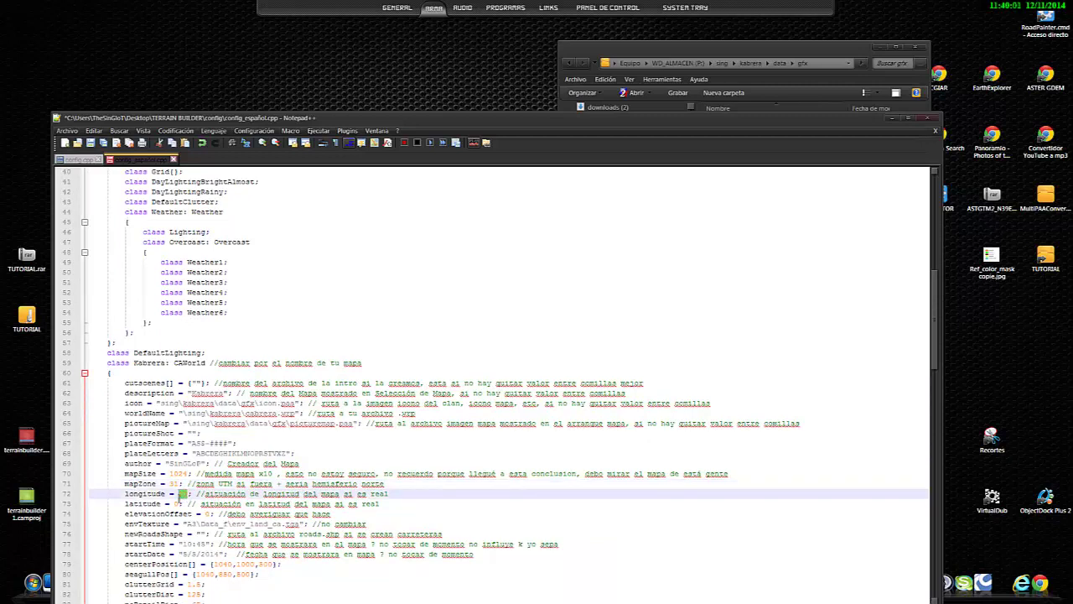
Switch back to Google Earth and open the cabrera placemark's properties to read its latitude and longitude.
mouse_move(539, 12)
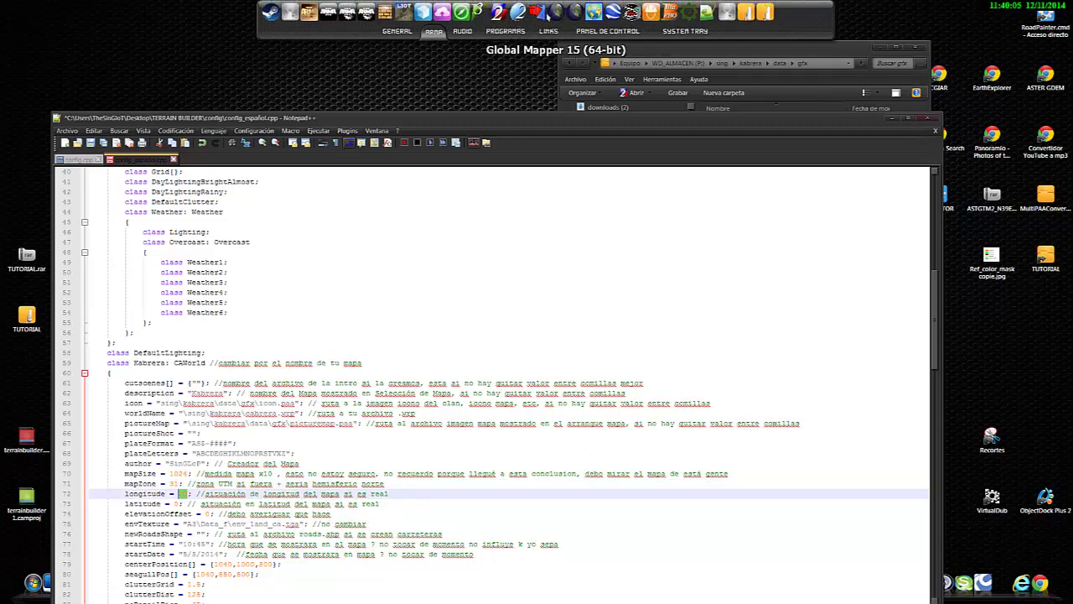
key(super+Tab)
key(super+Tab)
key(super+Tab)
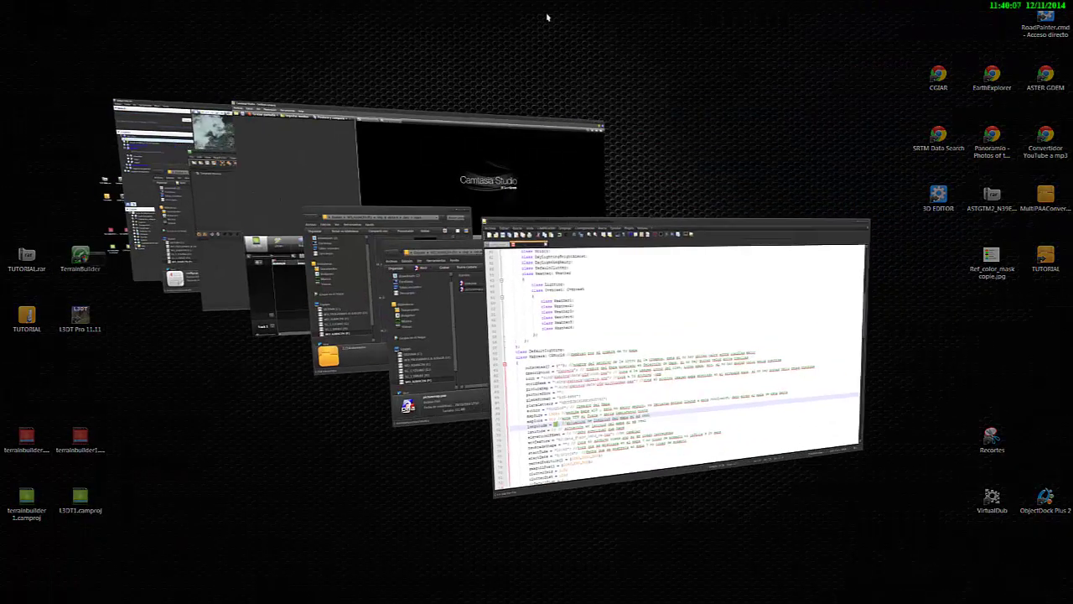
key(super+Tab)
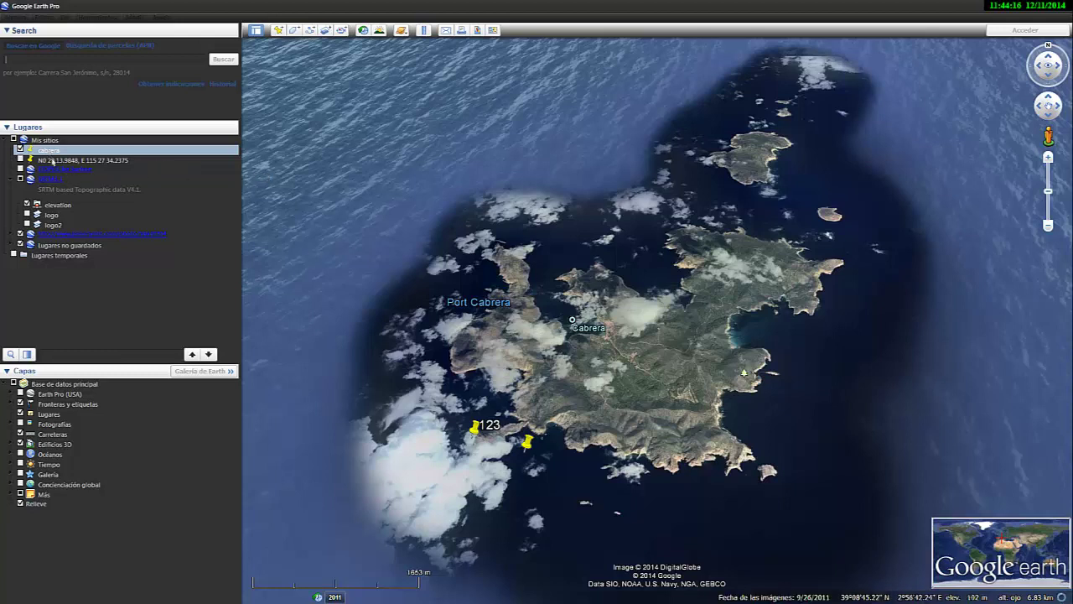
double_click(47, 151)
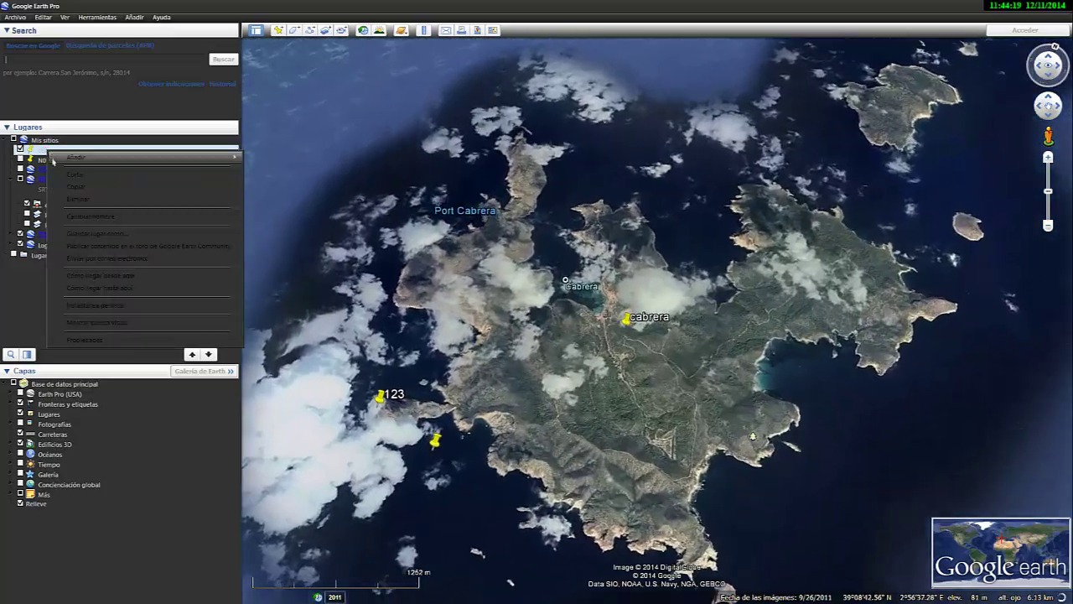
right_click(47, 151)
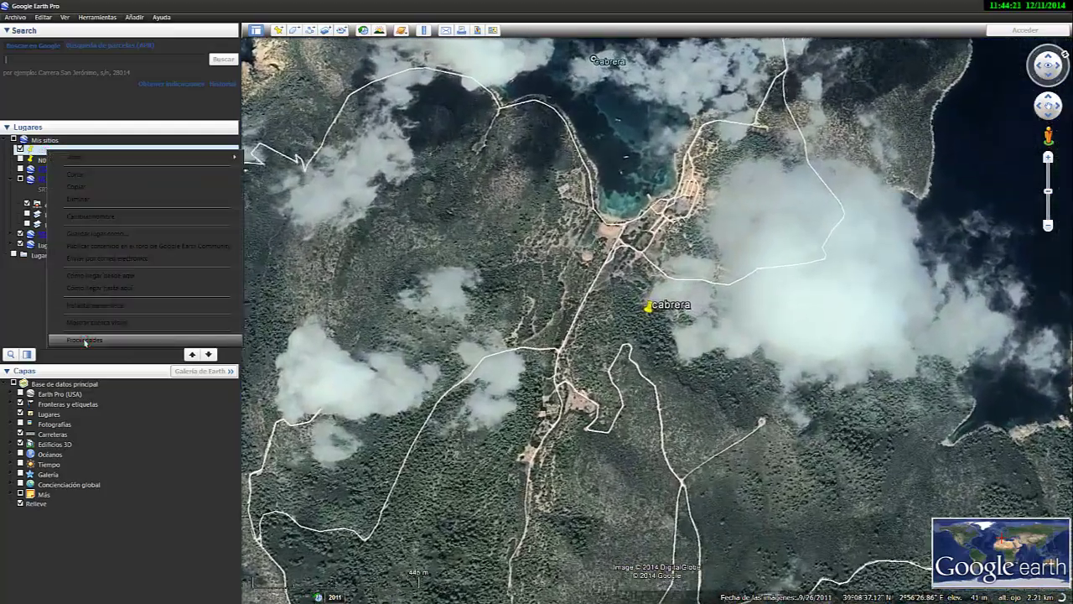
click(85, 341)
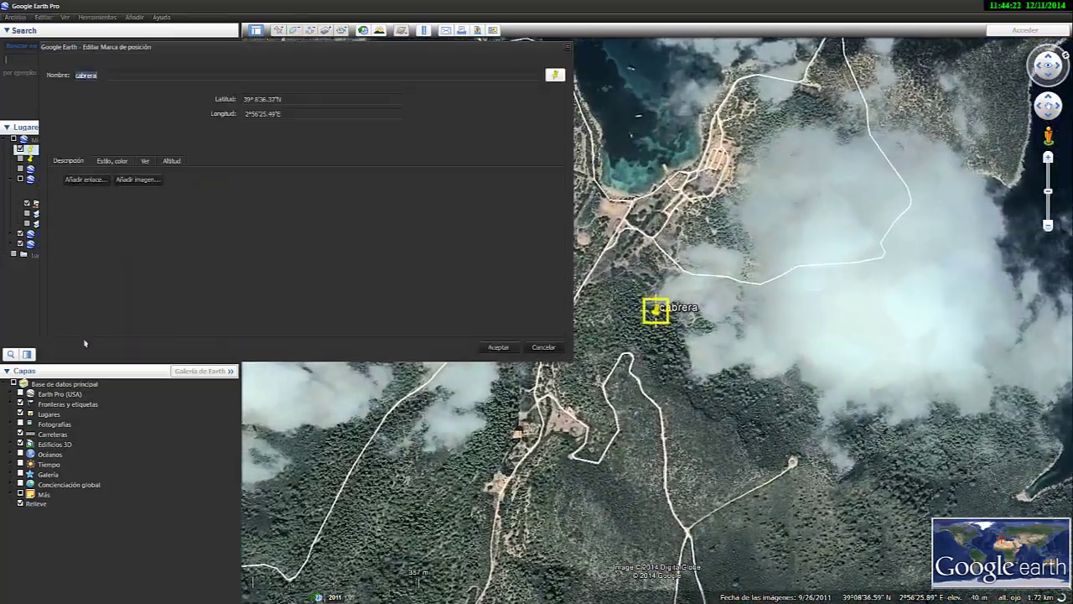
triple_click(268, 99)
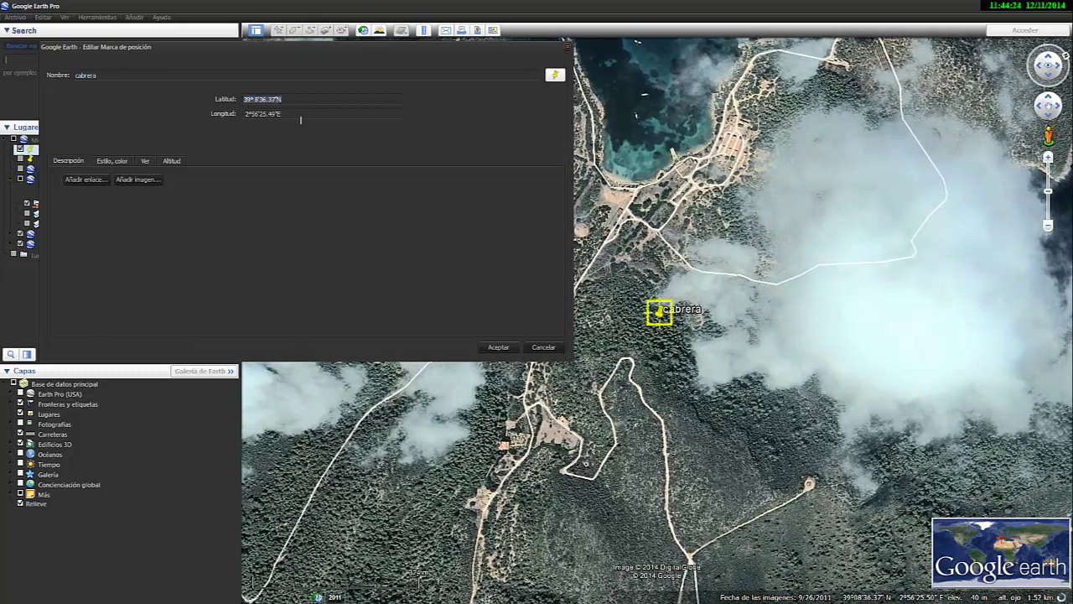
triple_click(300, 118)
Shrink the Google Earth window and arrange Notepad++ so the placemark's coordinates stay visible beside the config file.
mouse_move(557, 12)
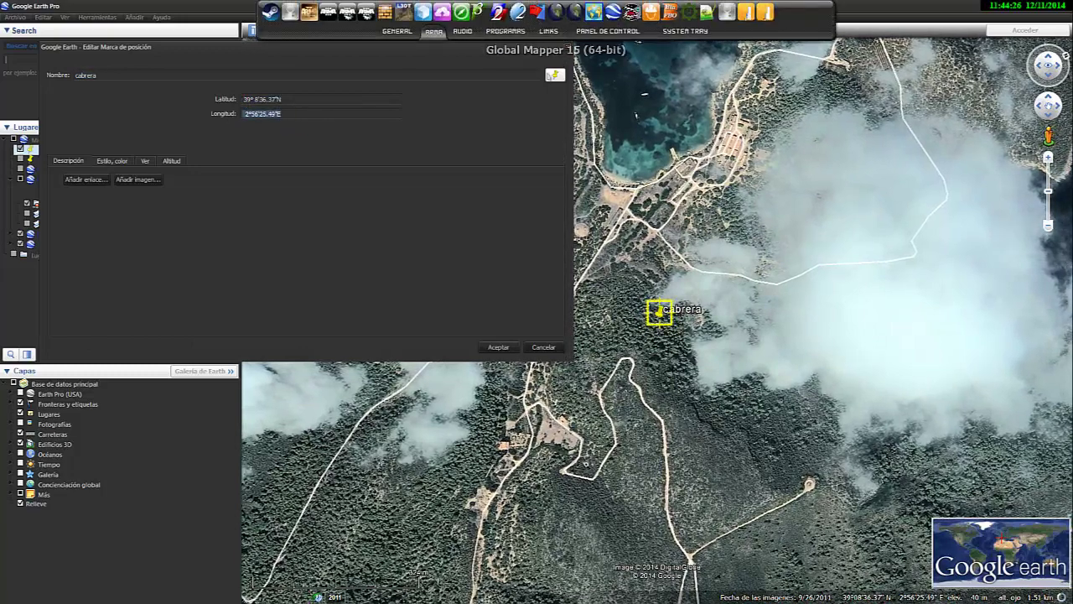
double_click(923, 7)
drag(722, 119, 838, 103)
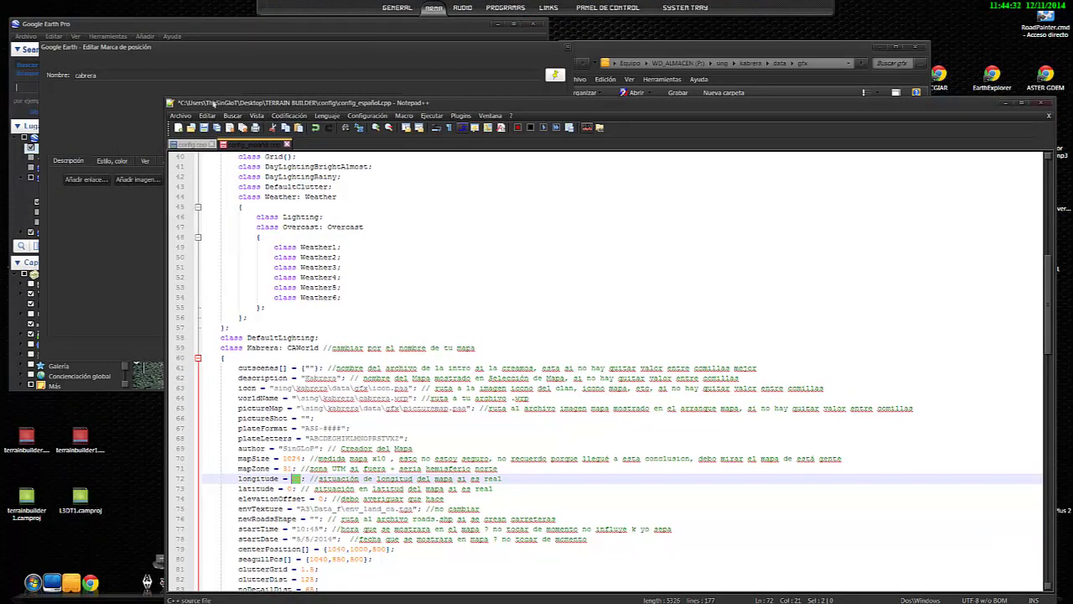
drag(228, 104, 484, 111)
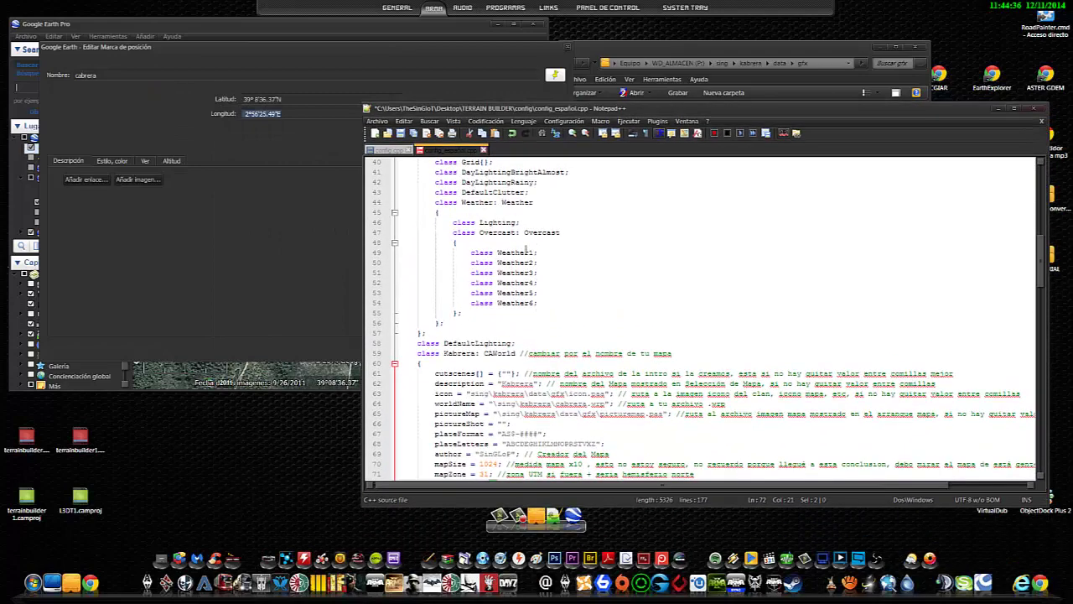
In the Kabrera class of config_español.cpp, set latitude to 2 and longitude to 39.
scroll(527, 249, down, 8)
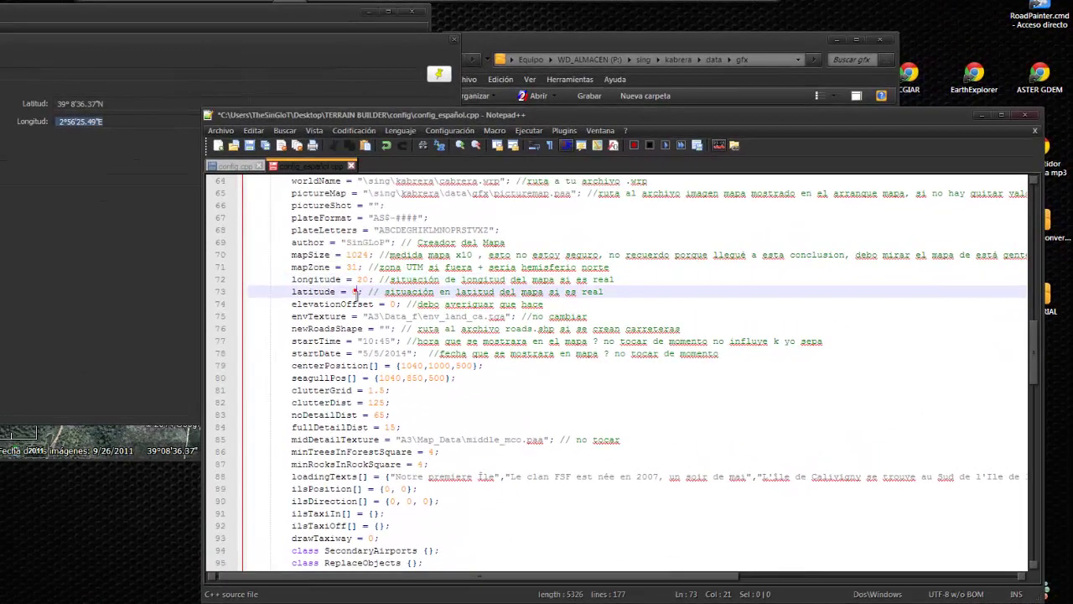
double_click(487, 252)
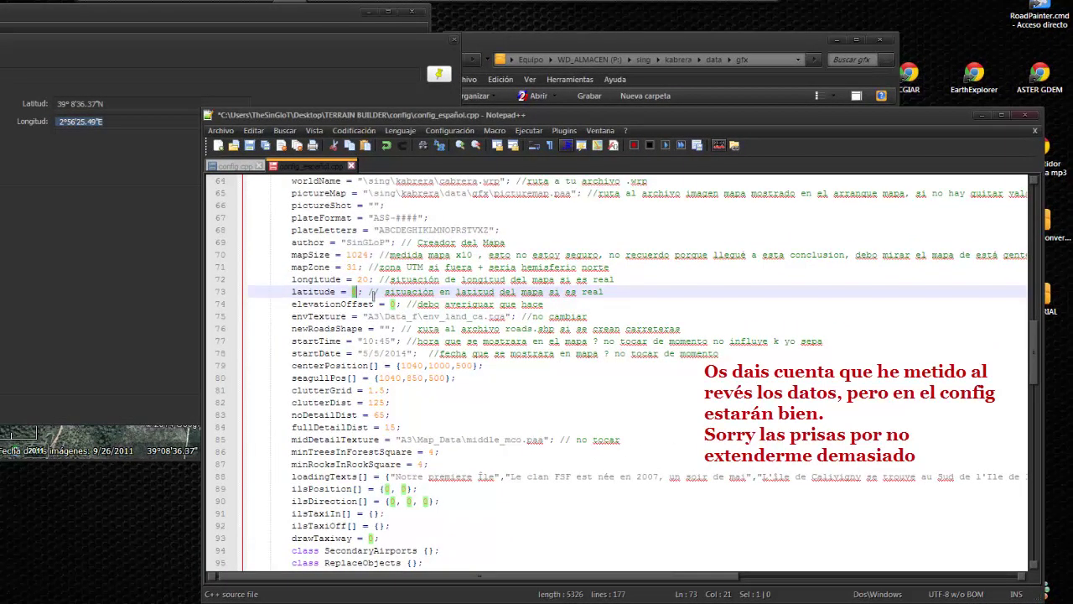
text(2)
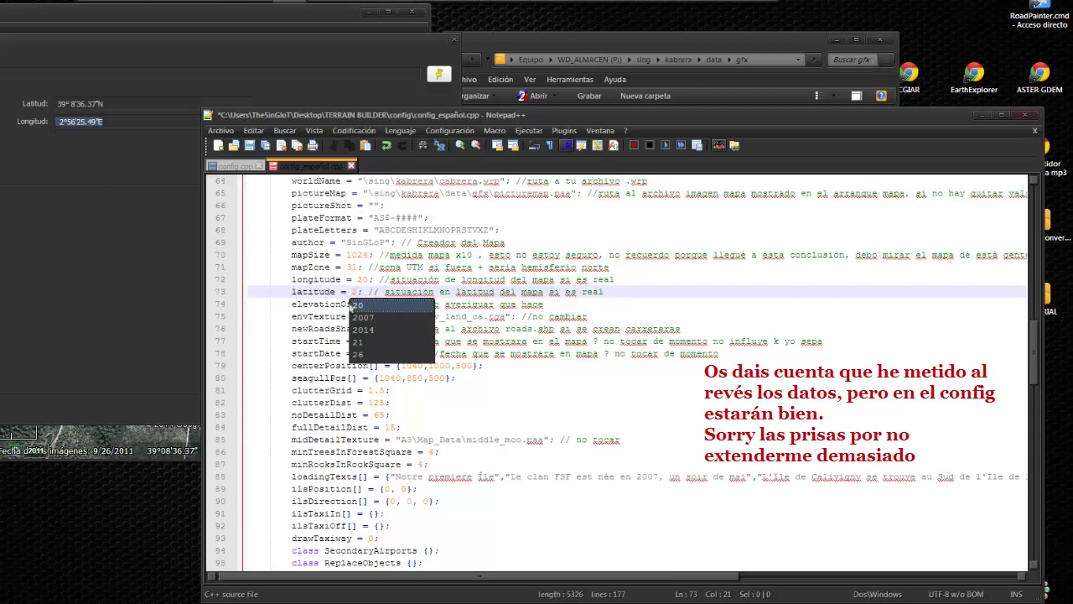
double_click(363, 279)
text(3)
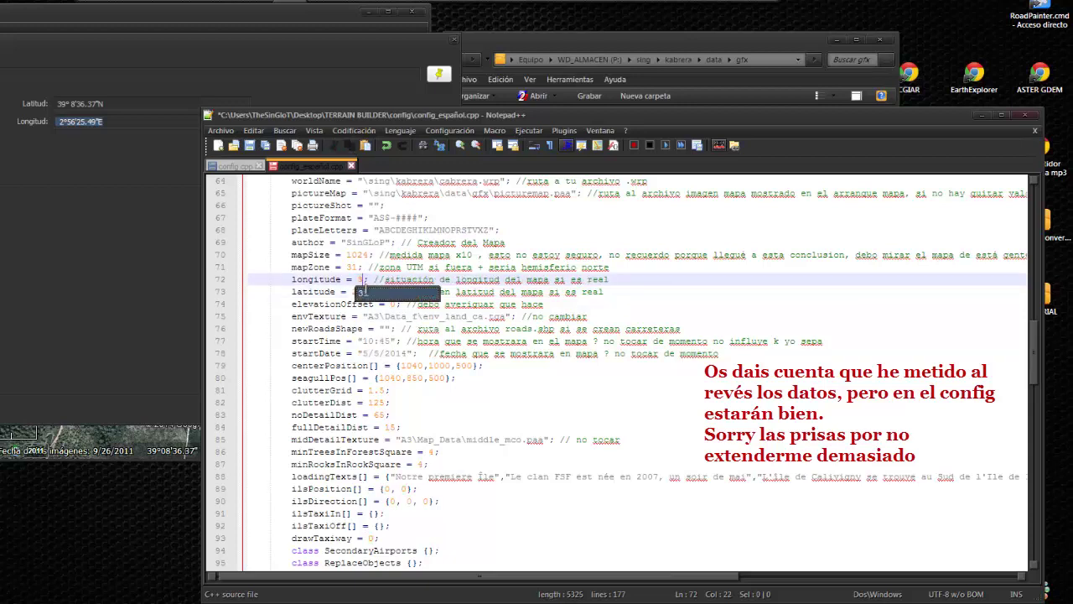
text(9)
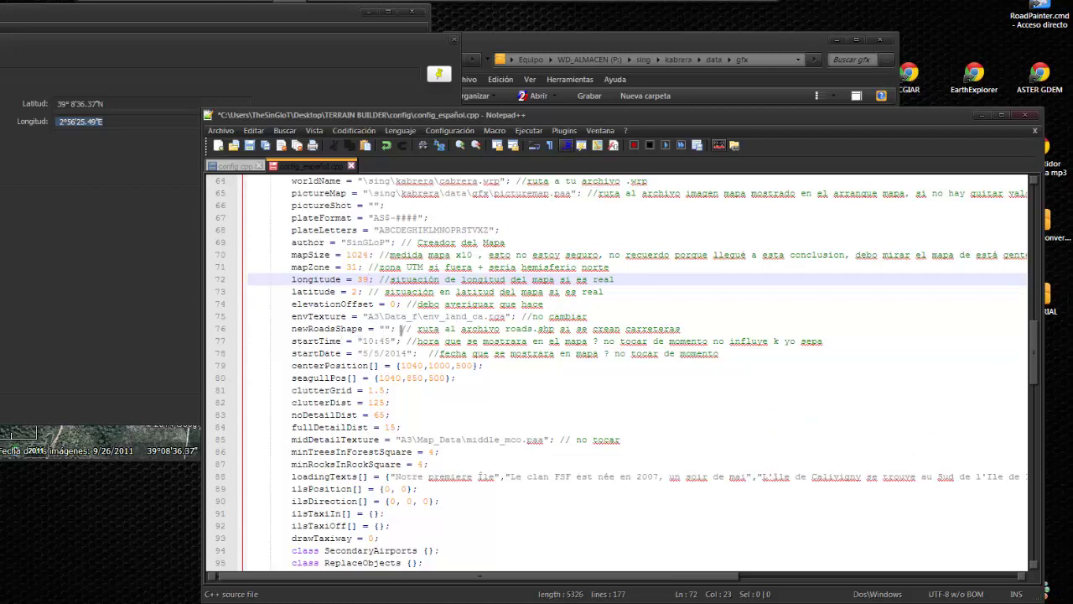
Place the cursor in the empty newRoadsShape value and close Google Earth along with its placemark properties.
click(385, 328)
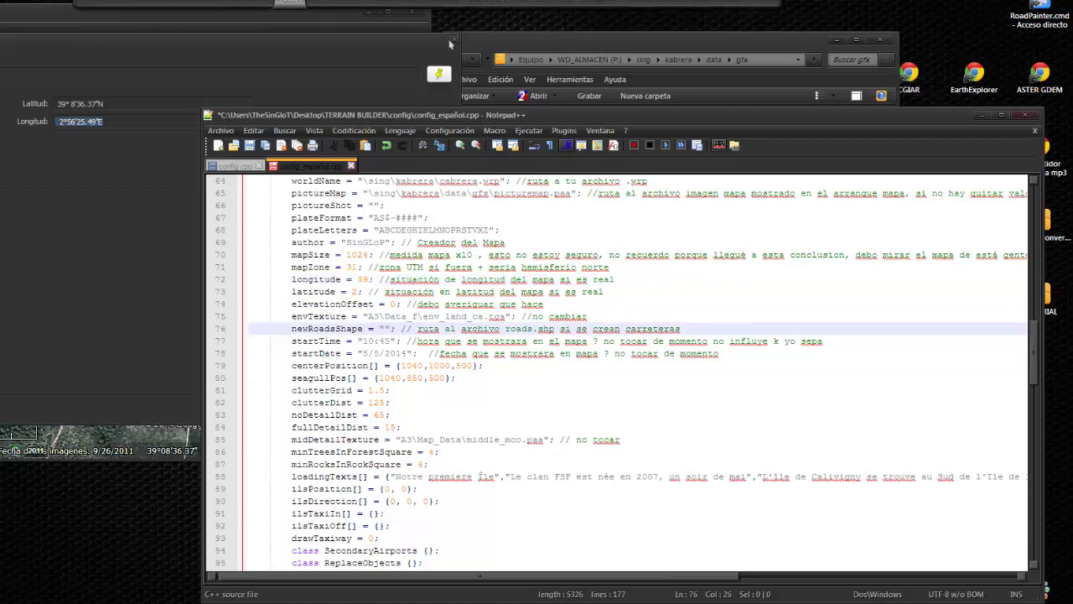
click(451, 47)
click(412, 12)
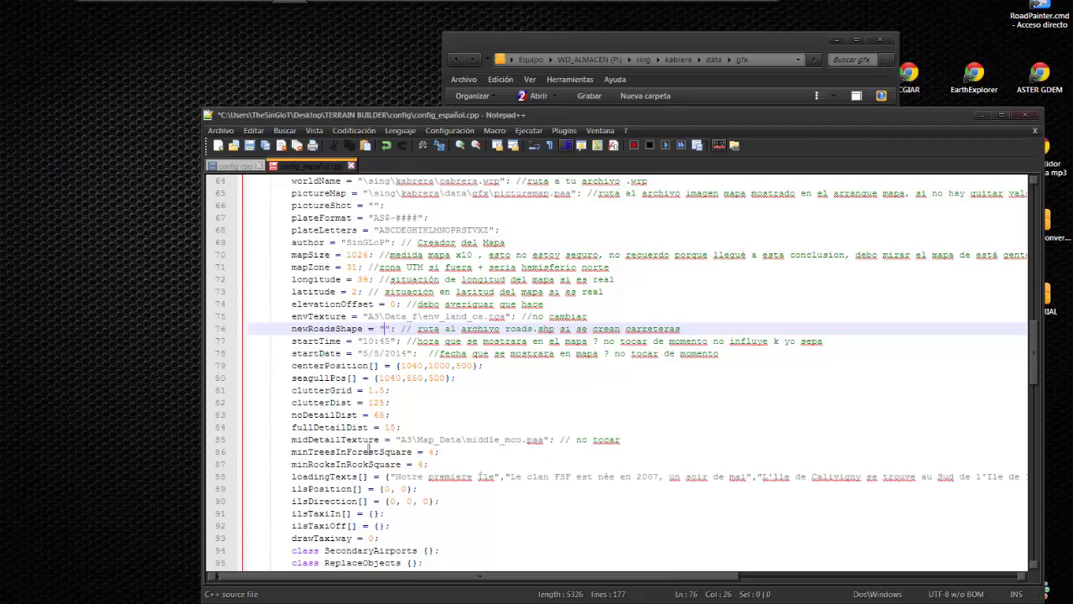
Review the requiredAddons list in CfgPatches and the midDetailTexture path in the Kabrera class.
scroll(564, 444, up, 20)
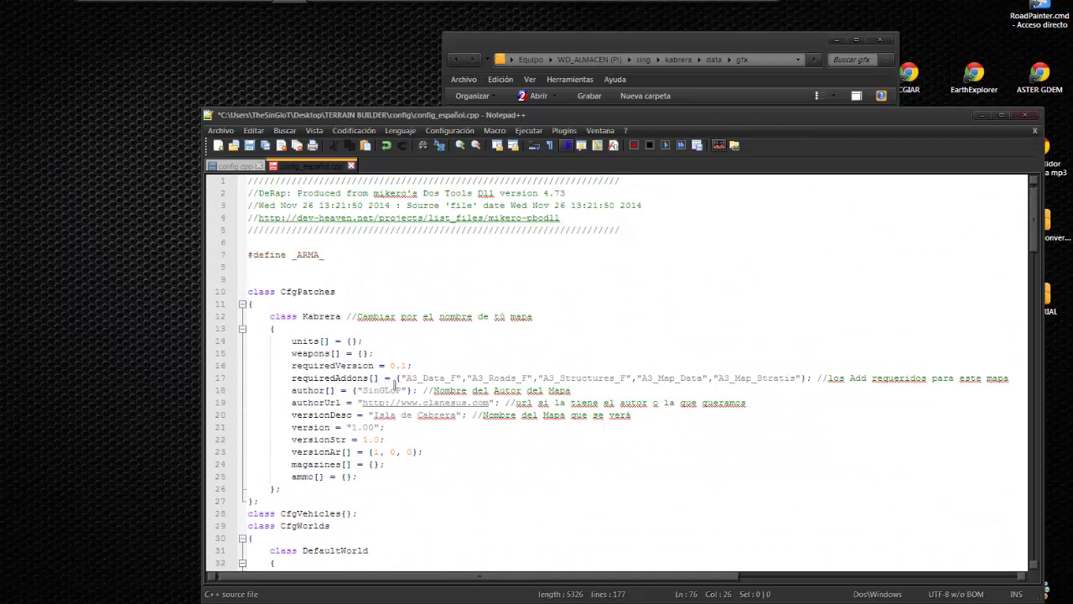
drag(394, 382, 801, 379)
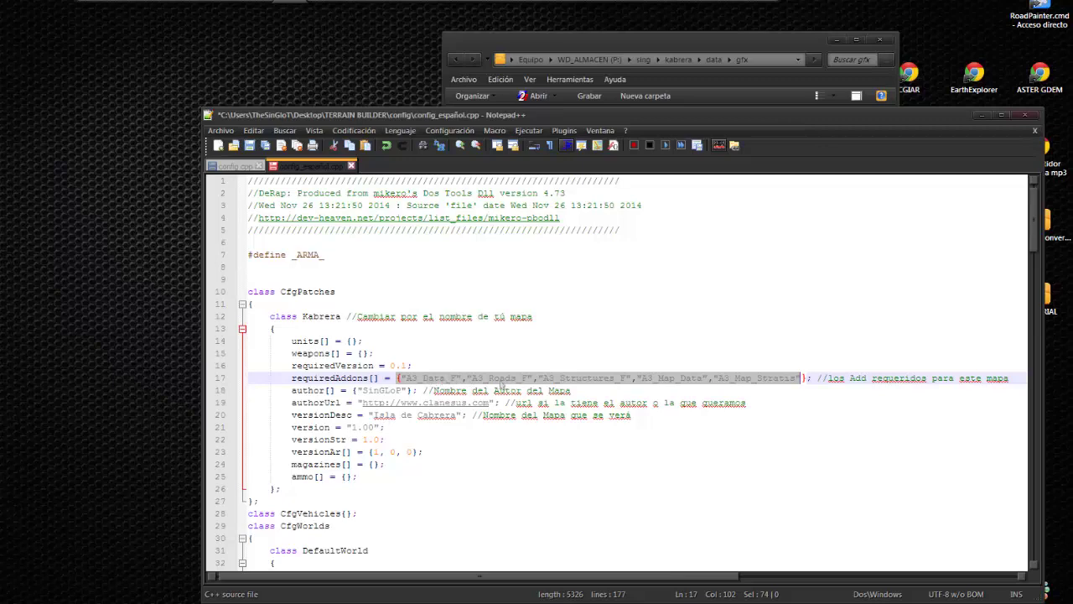
scroll(897, 386, down, 6)
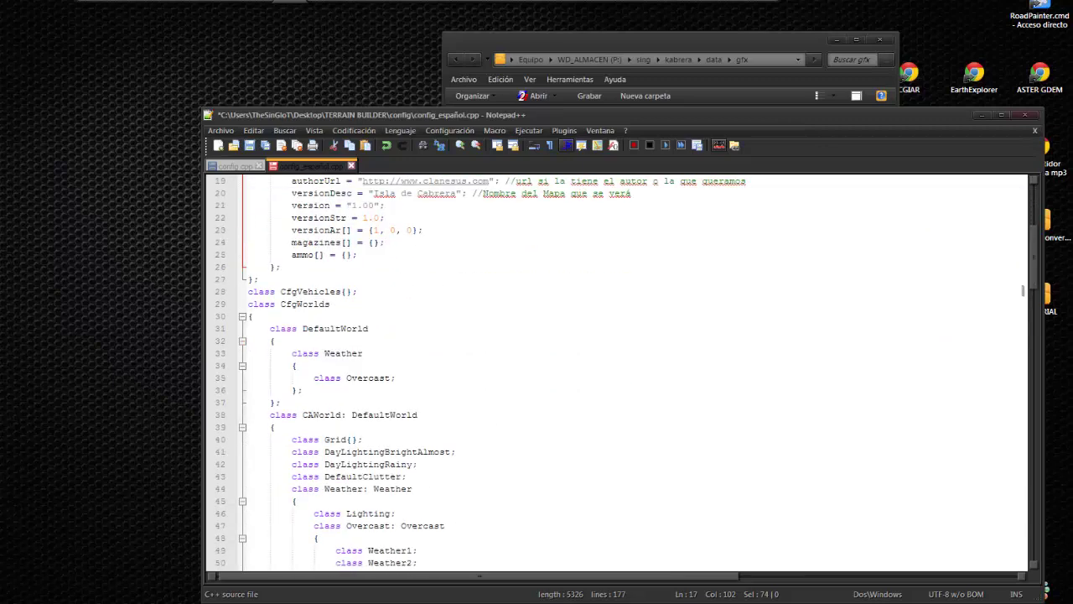
drag(1034, 281, 1041, 372)
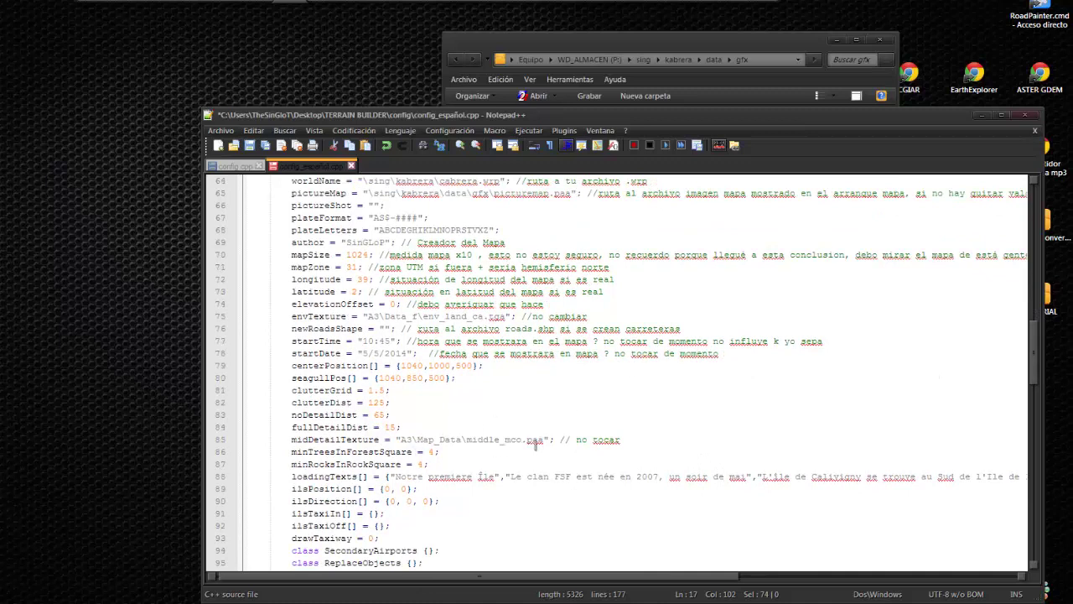
double_click(474, 440)
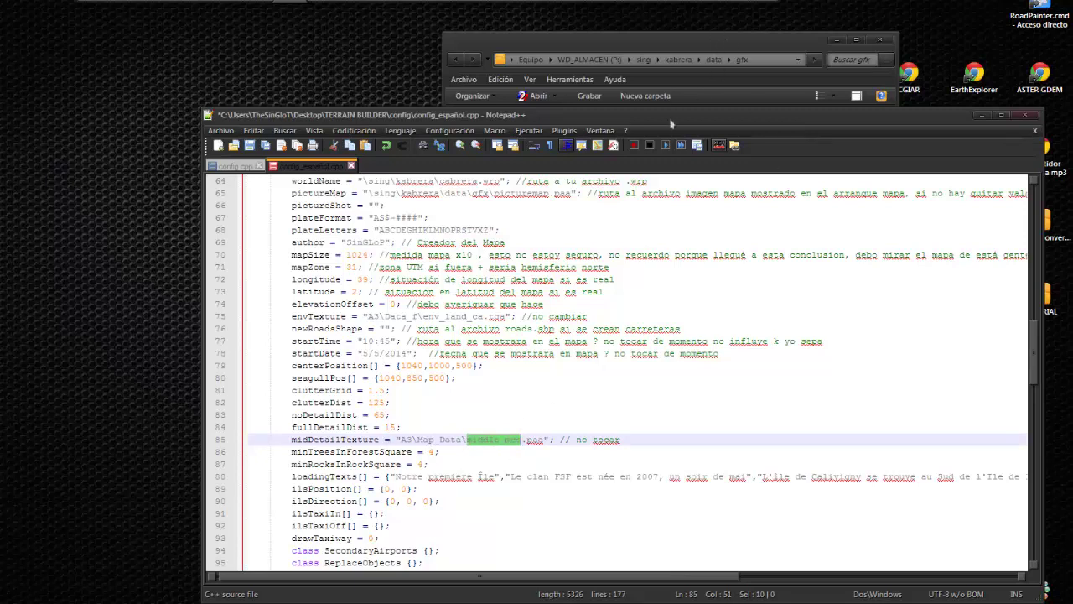
scroll(491, 450, down, 2)
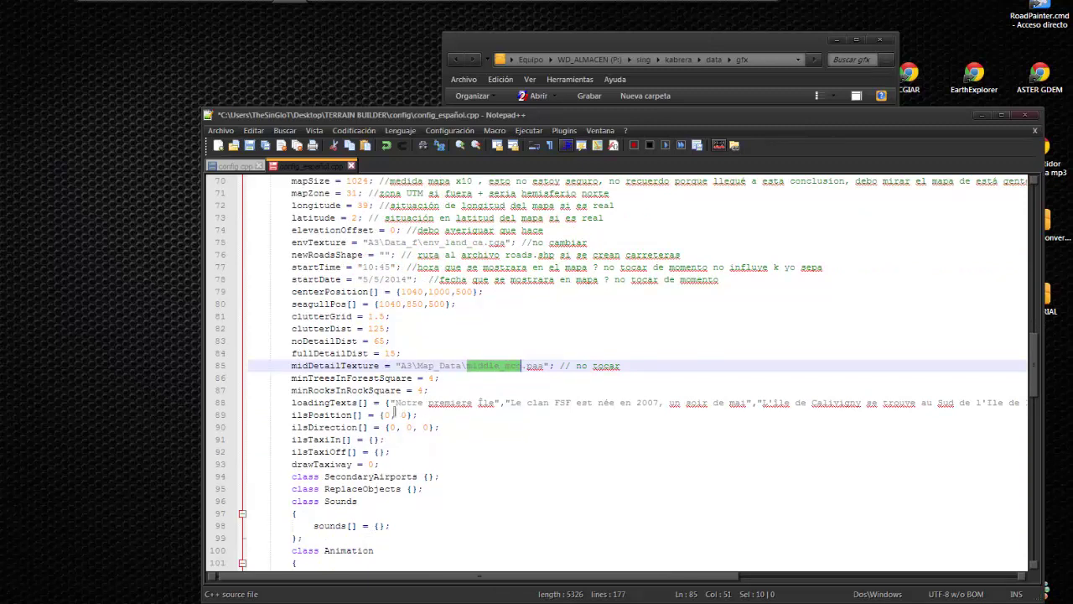
Replace the French strings in the loadingTexts[] array with the single text "iNTENTO DE mAPA EN aRMA3".
drag(396, 403, 676, 404)
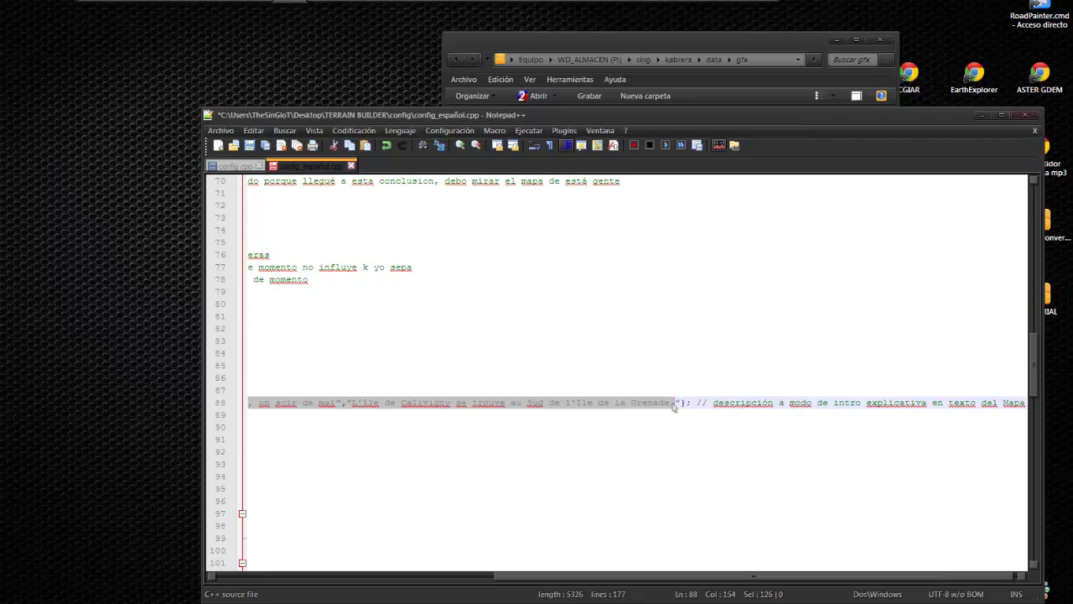
text(INTENTO )
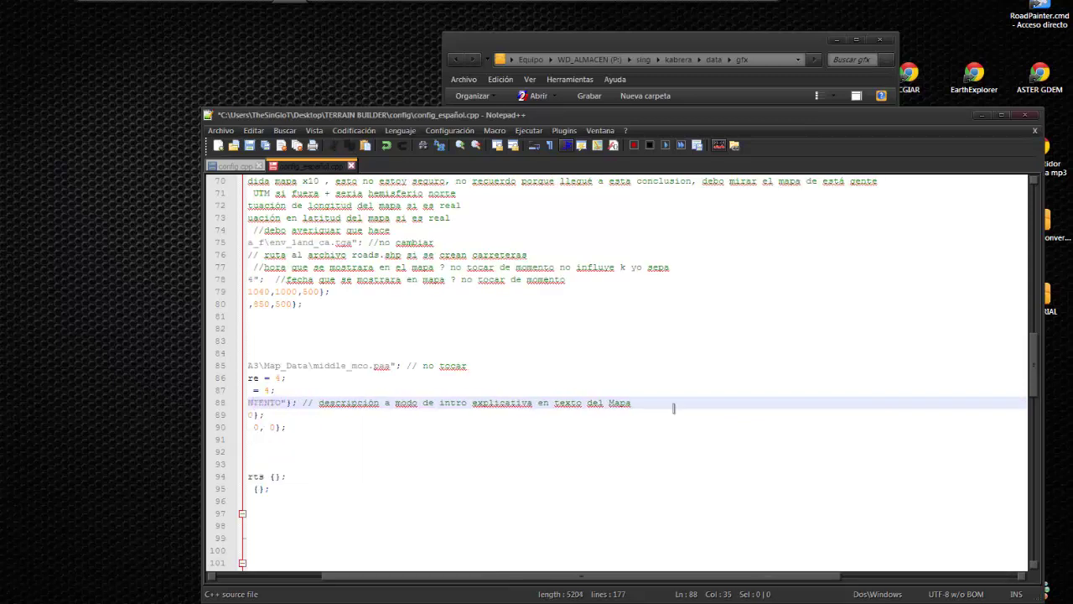
text(DE mAPA )
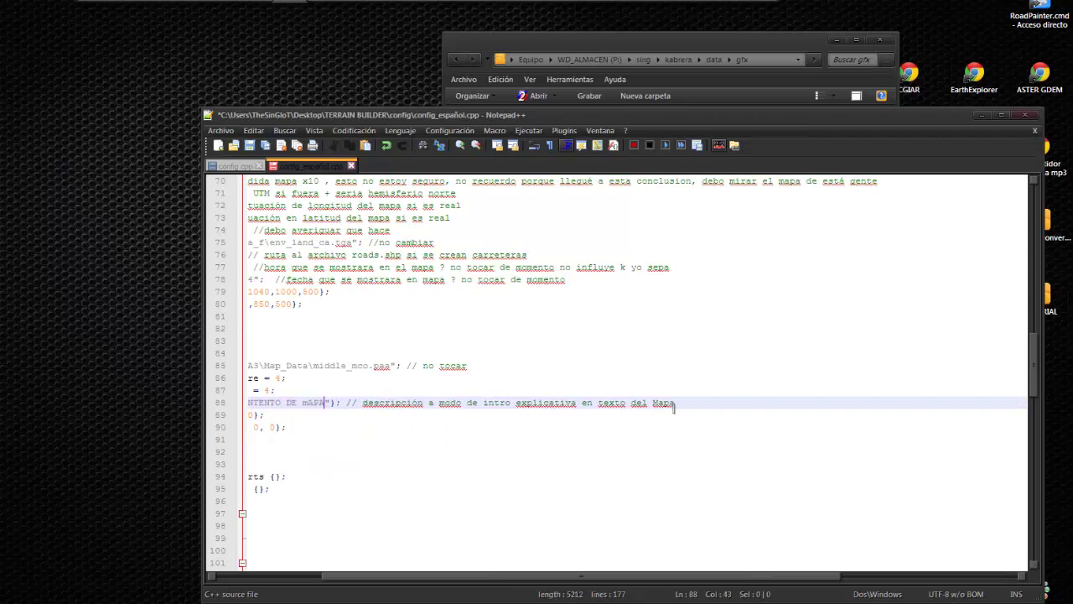
text(EN aRMAS)
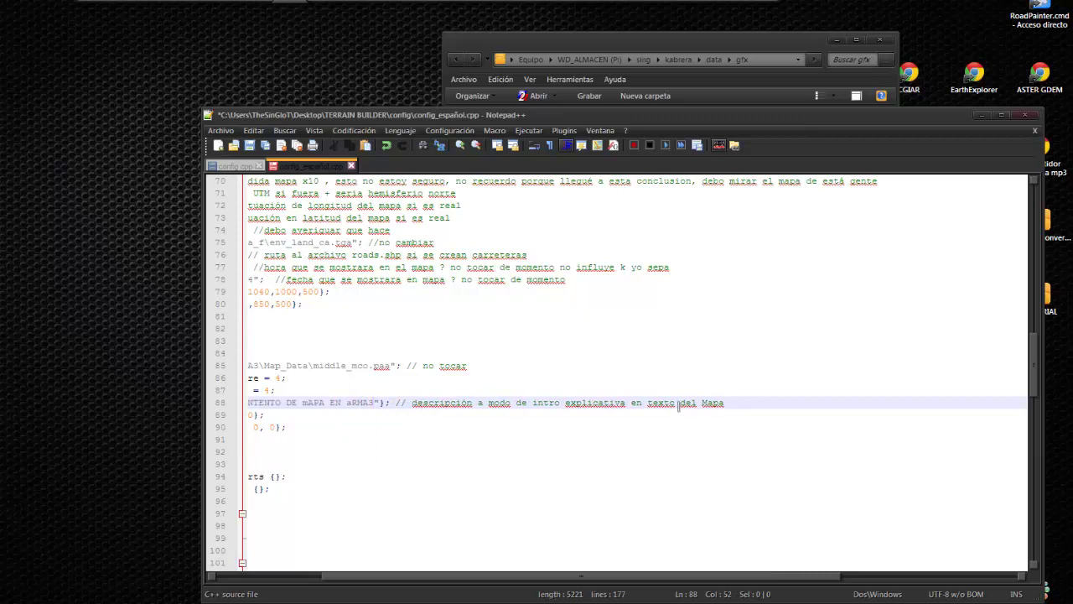
drag(544, 576, 443, 576)
Review the Grid and Names classes in config_español.cpp, including the village type and the commented calivigny_radar entry.
scroll(370, 438, down, 6)
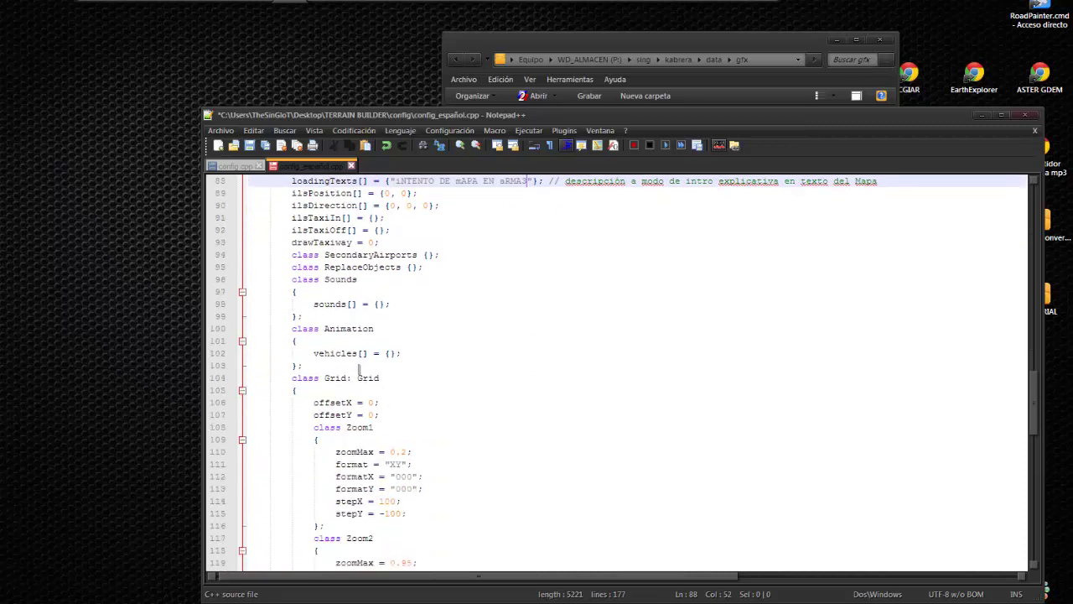
scroll(378, 383, down, 10)
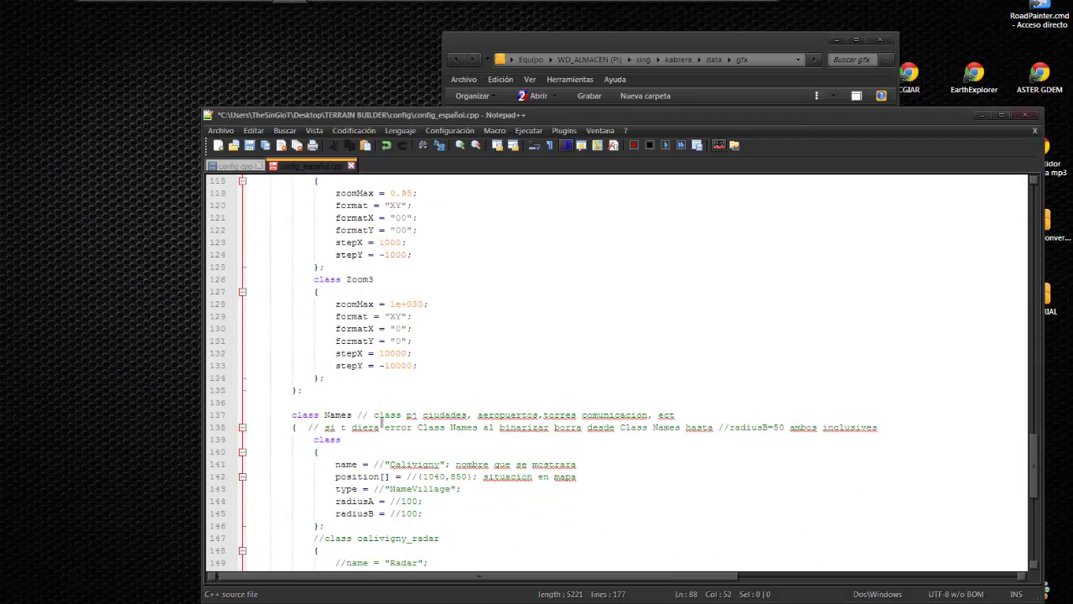
scroll(339, 431, down, 1)
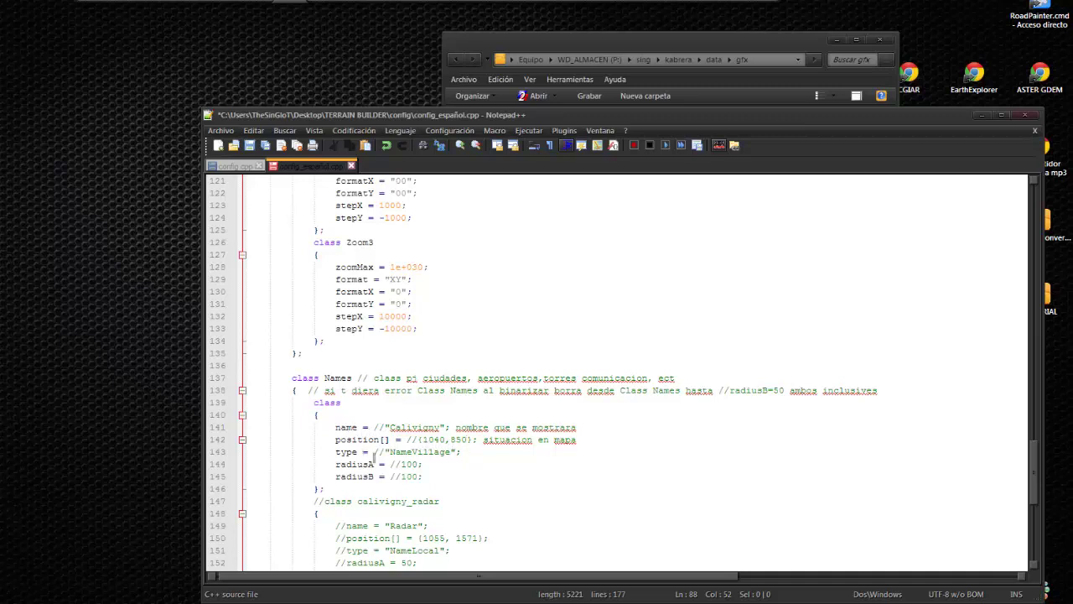
double_click(422, 454)
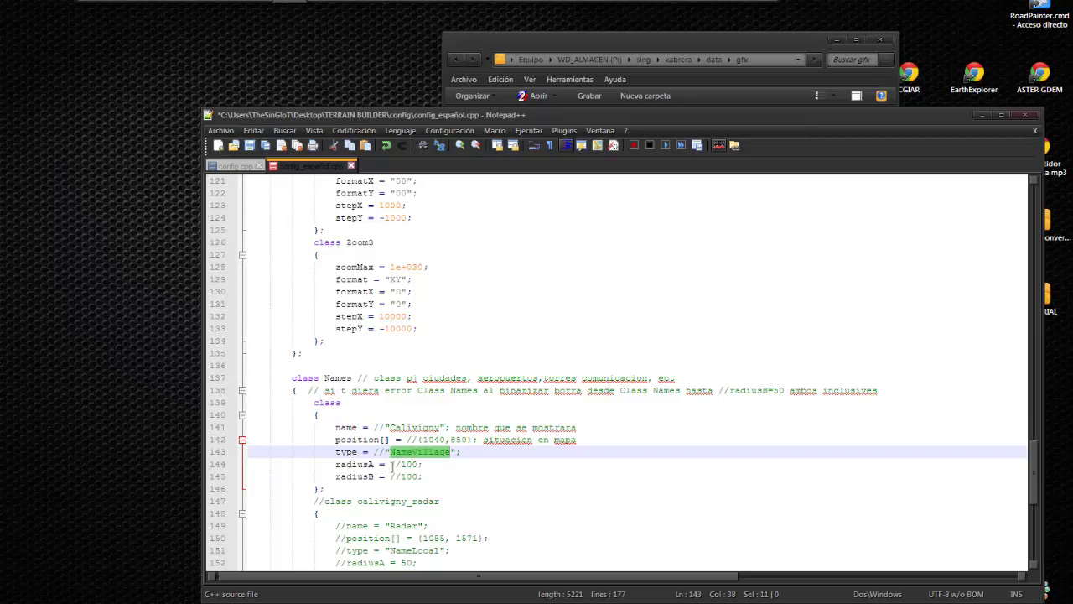
scroll(406, 479, down, 1)
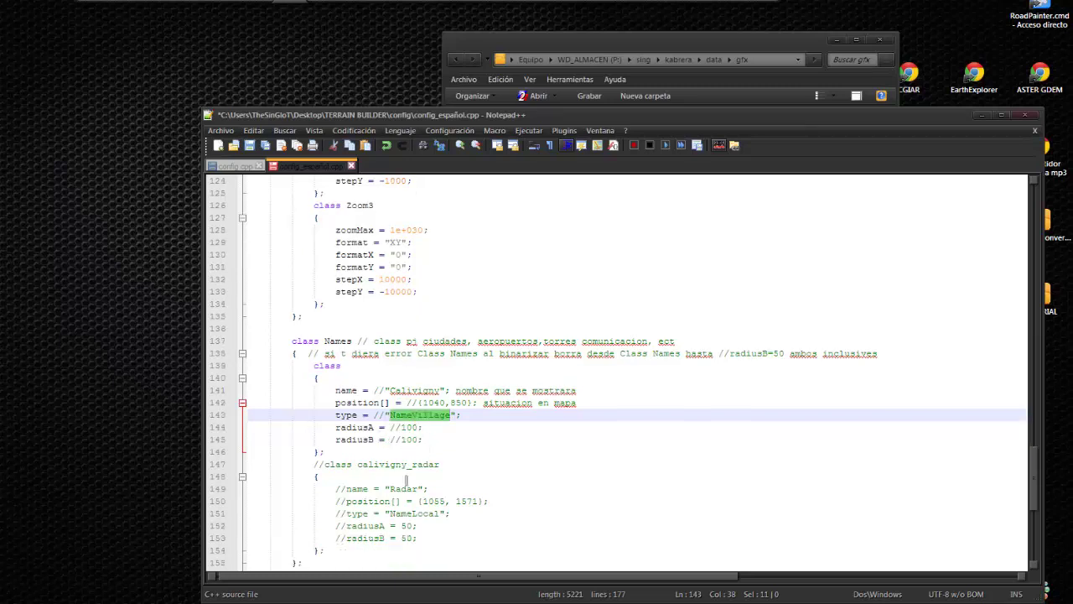
scroll(406, 480, down, 1)
click(378, 431)
double_click(379, 432)
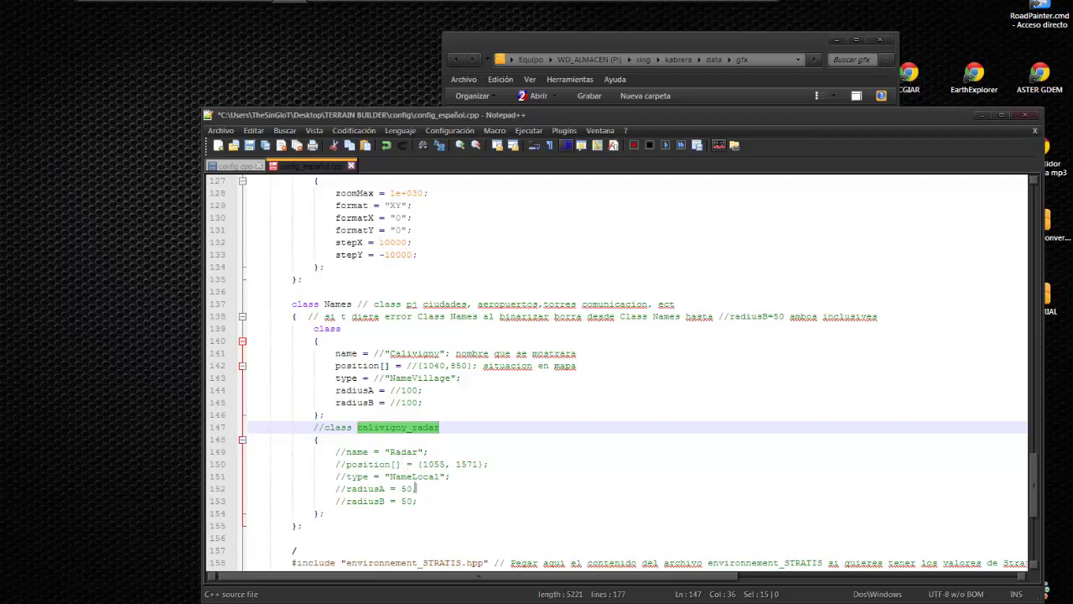
double_click(405, 452)
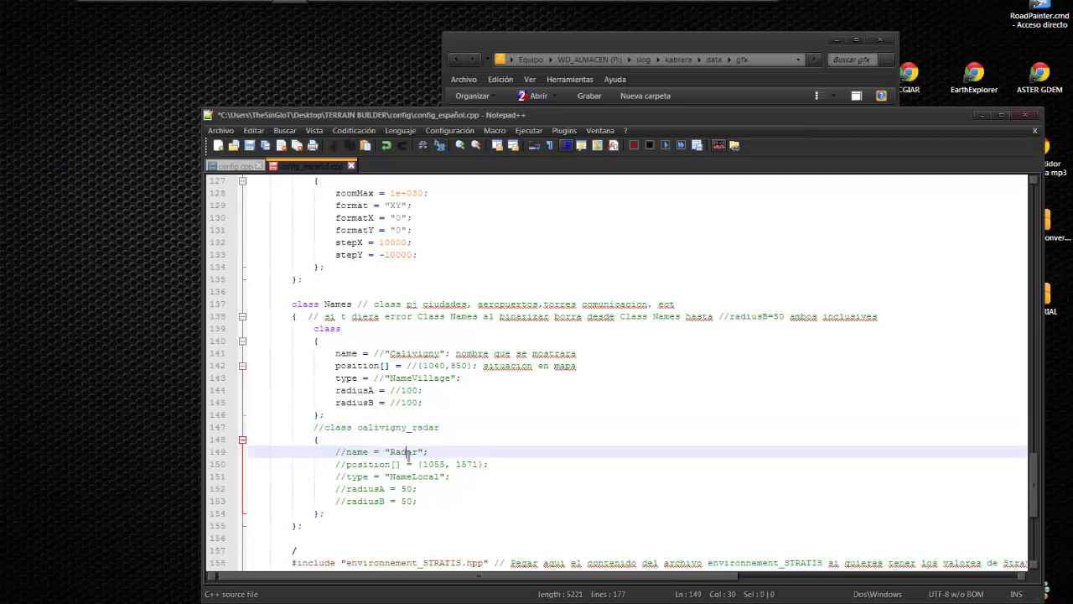
double_click(404, 476)
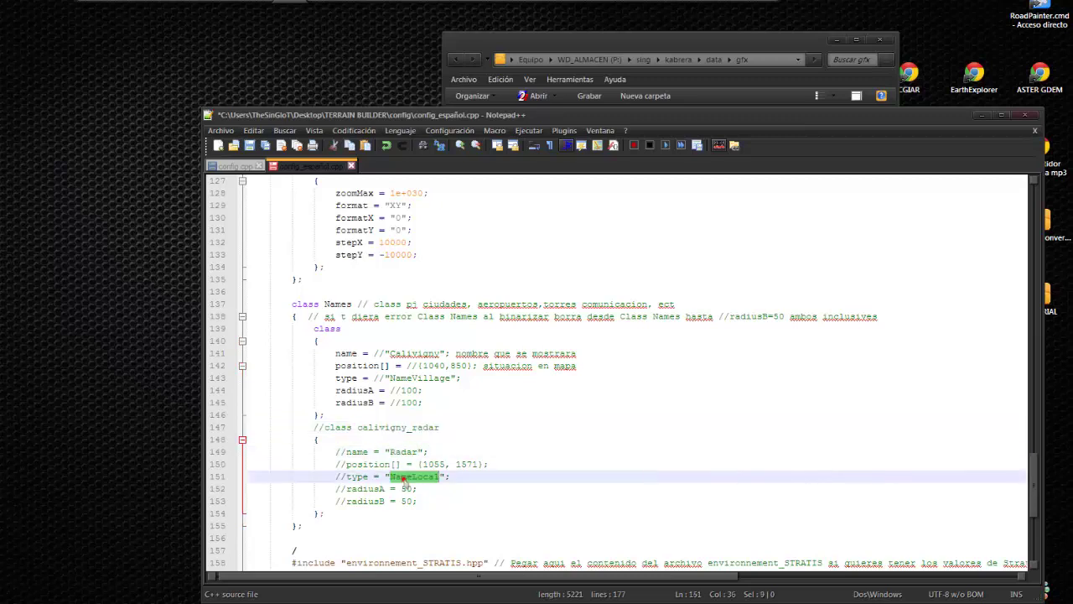
scroll(408, 485, down, 3)
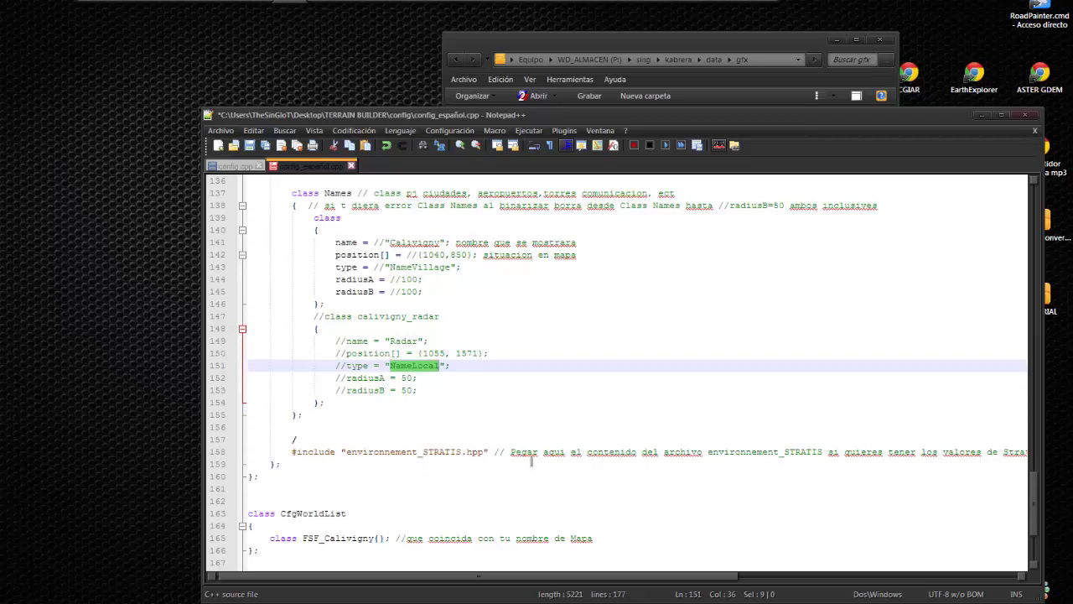
Add a blank line after the Kabrera world class's closing brace and open environnement_Calivigny_STRATIS.hpp from the sing folder.
click(290, 466)
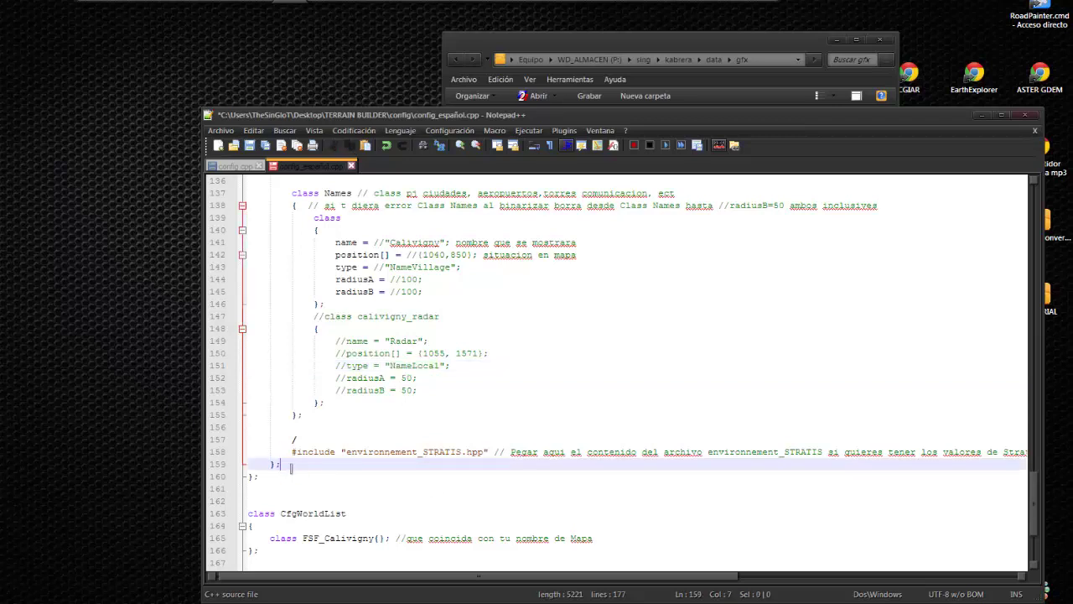
key(Return)
click(713, 60)
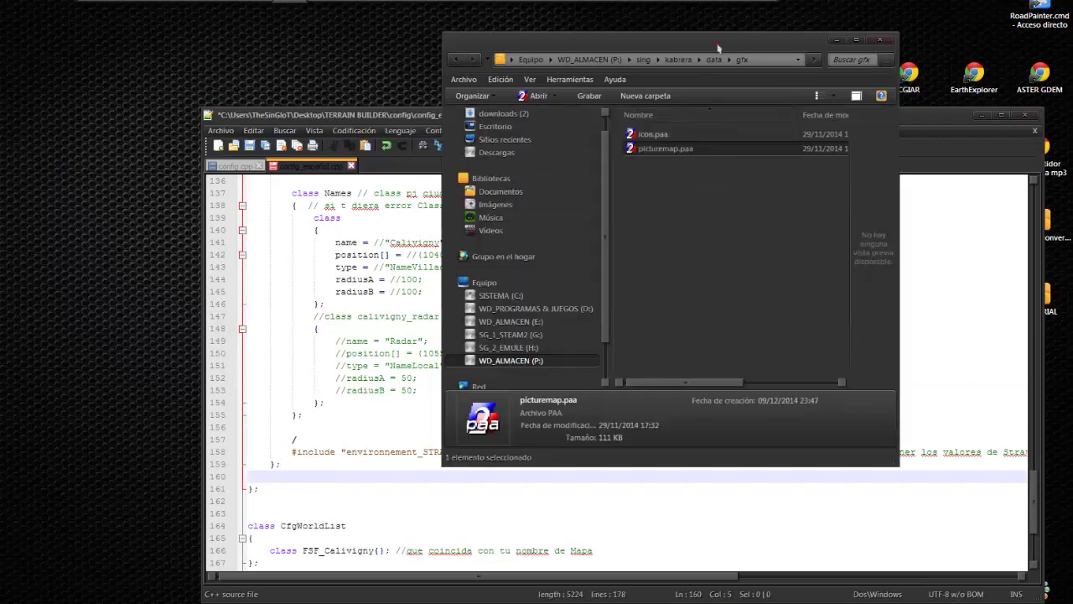
key(alt+Up)
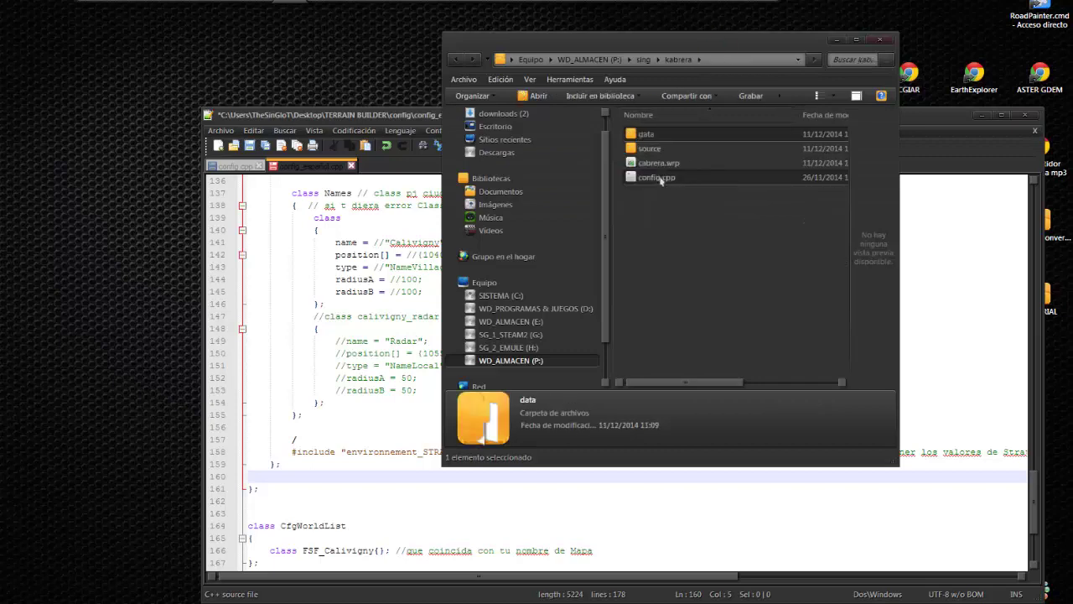
key(alt+Up)
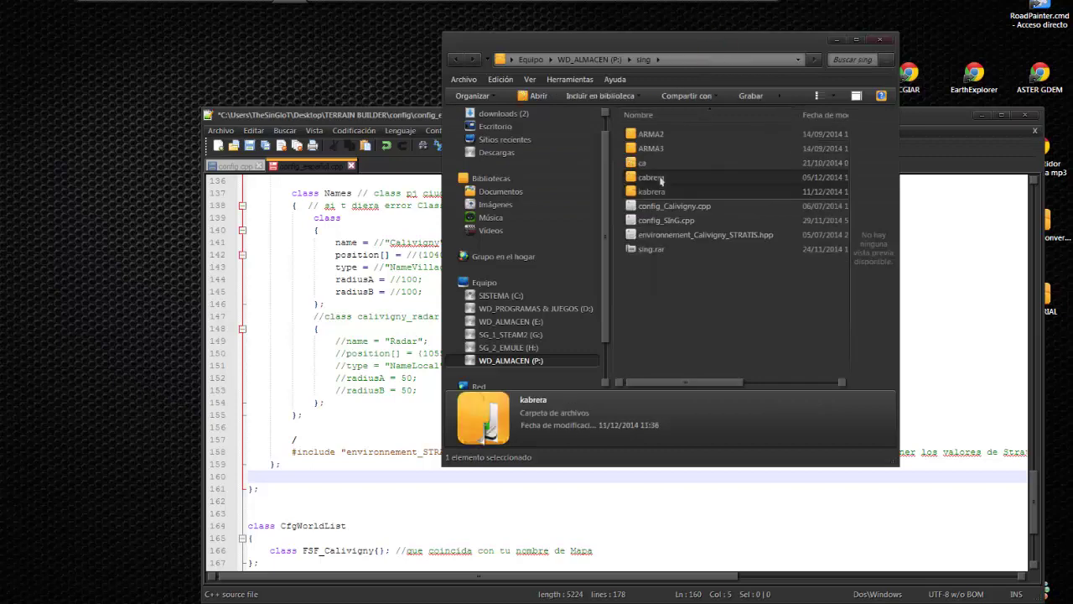
click(659, 238)
double_click(659, 238)
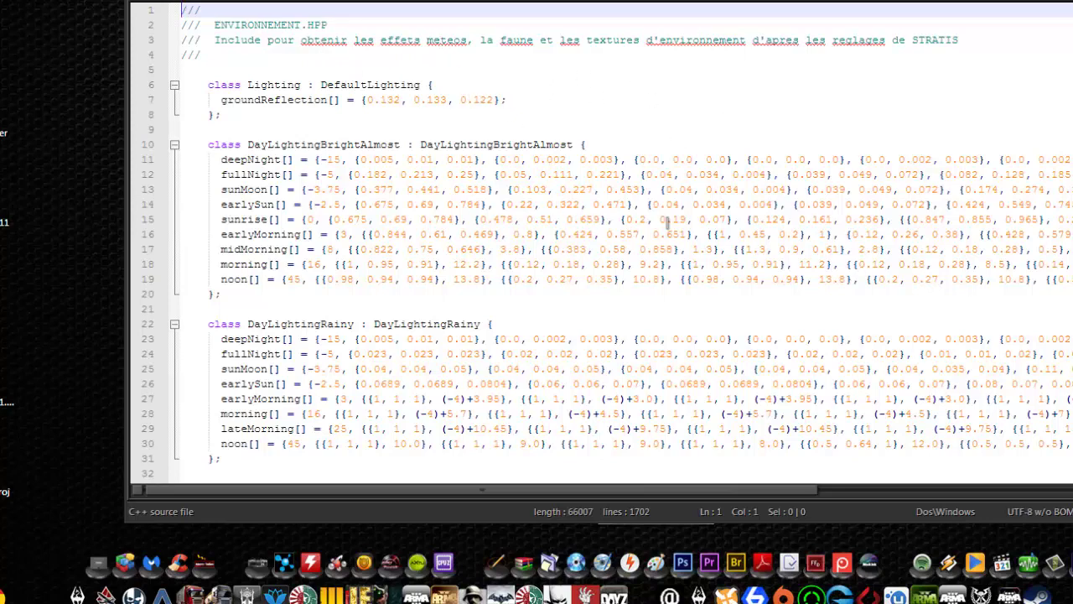
Examine the Lighting, DayLighting and Weather classes in environnement_Calivigny_STRATIS.hpp.
drag(206, 84, 662, 244)
scroll(663, 244, up, 20)
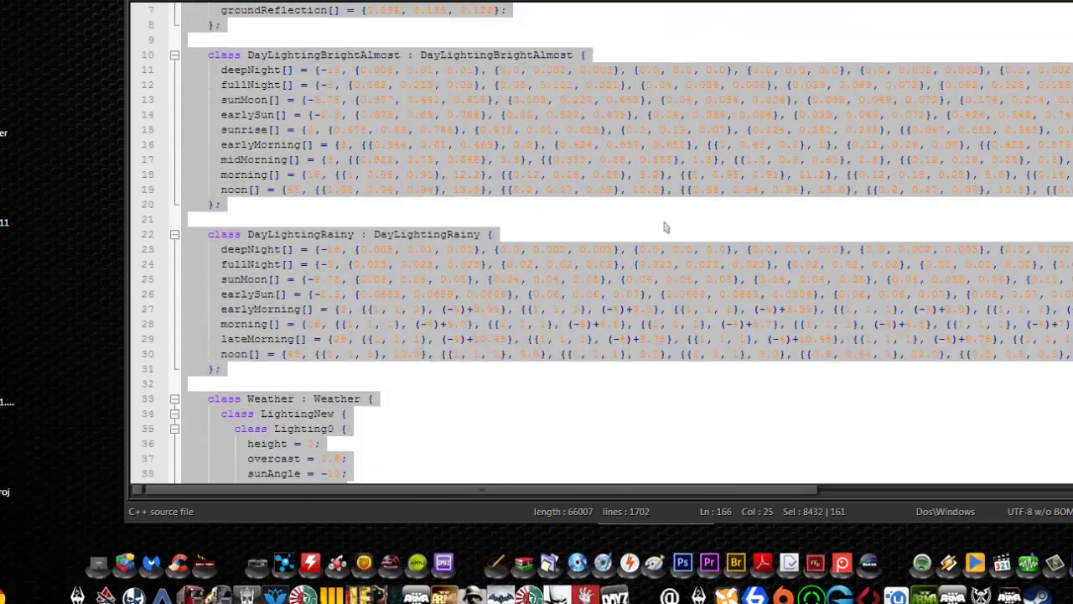
click(663, 220)
scroll(664, 221, up, 2)
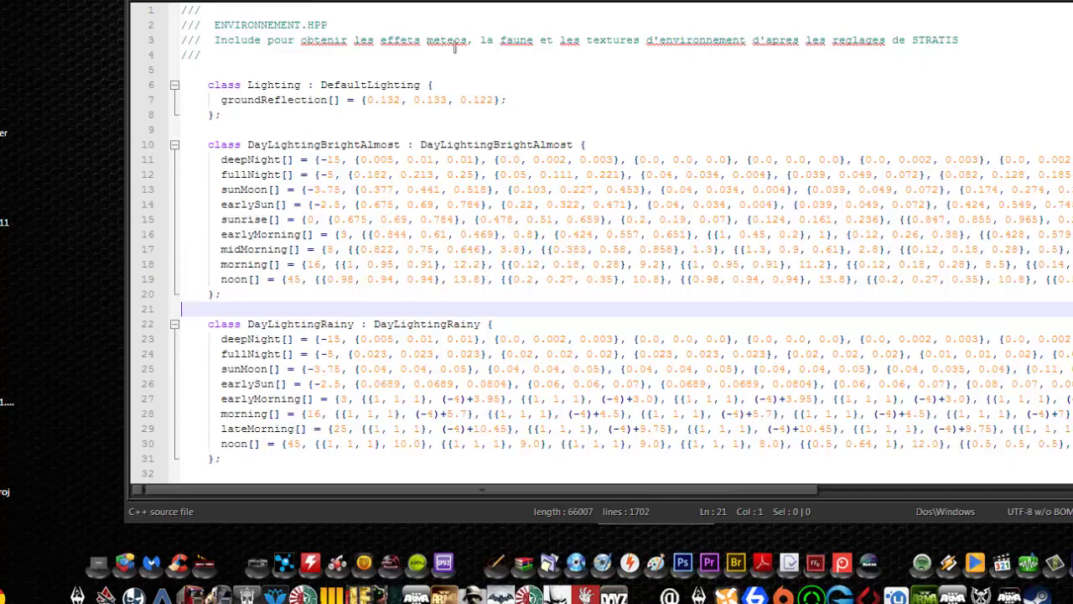
scroll(462, 192, down, 7)
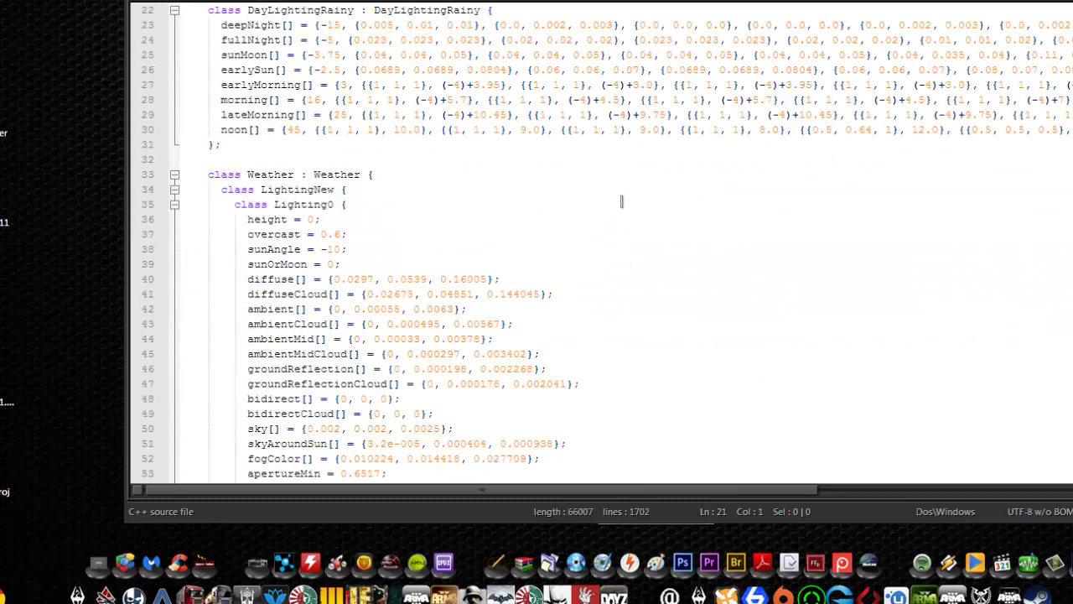
scroll(410, 243, down, 20)
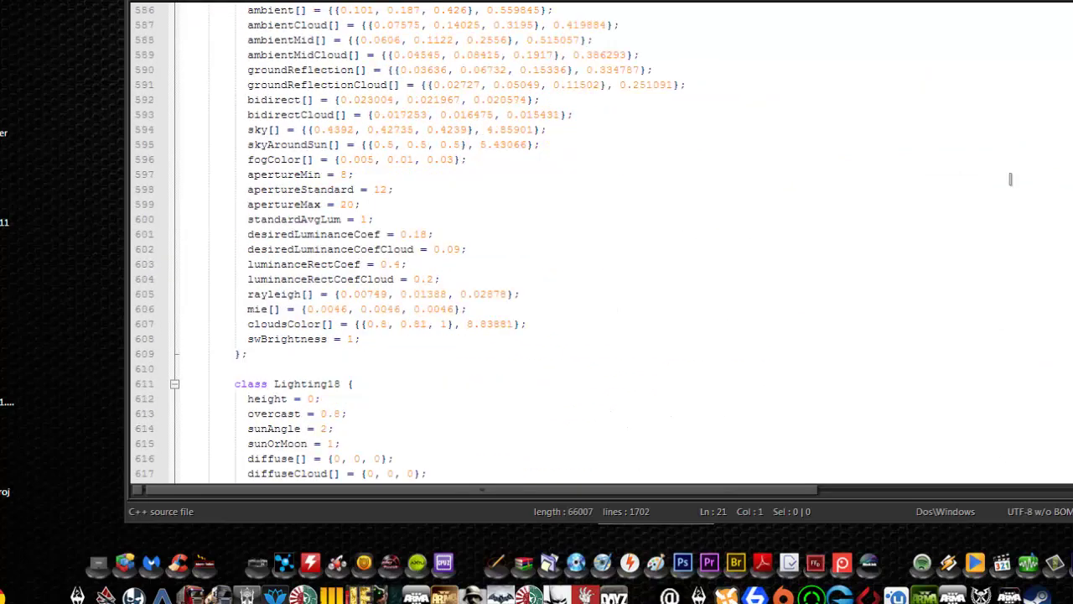
click(323, 308)
click(417, 293)
click(402, 252)
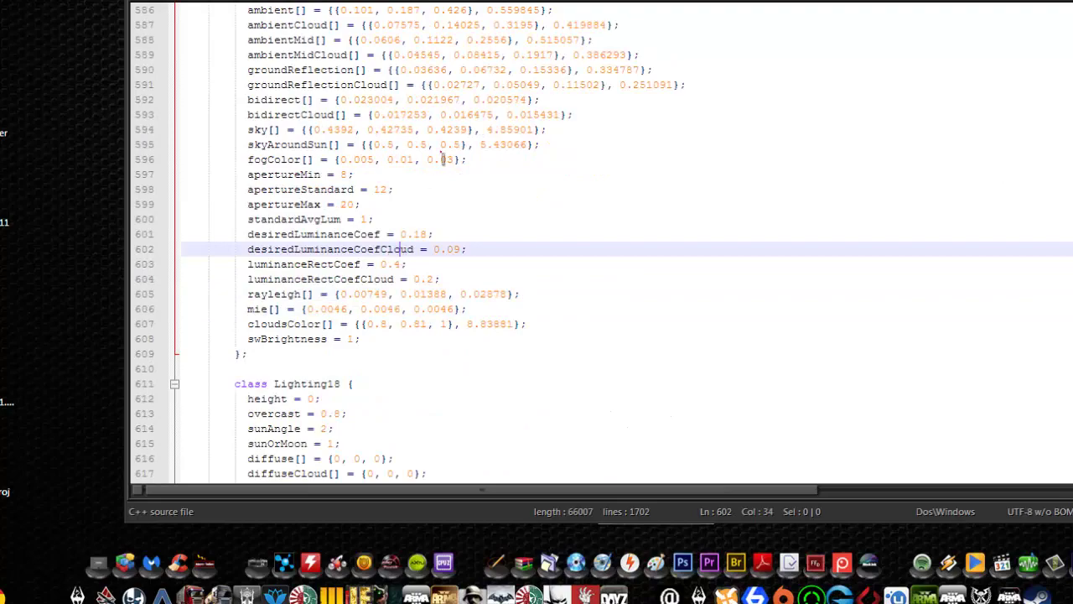
click(359, 145)
click(503, 85)
drag(500, 85, 506, 85)
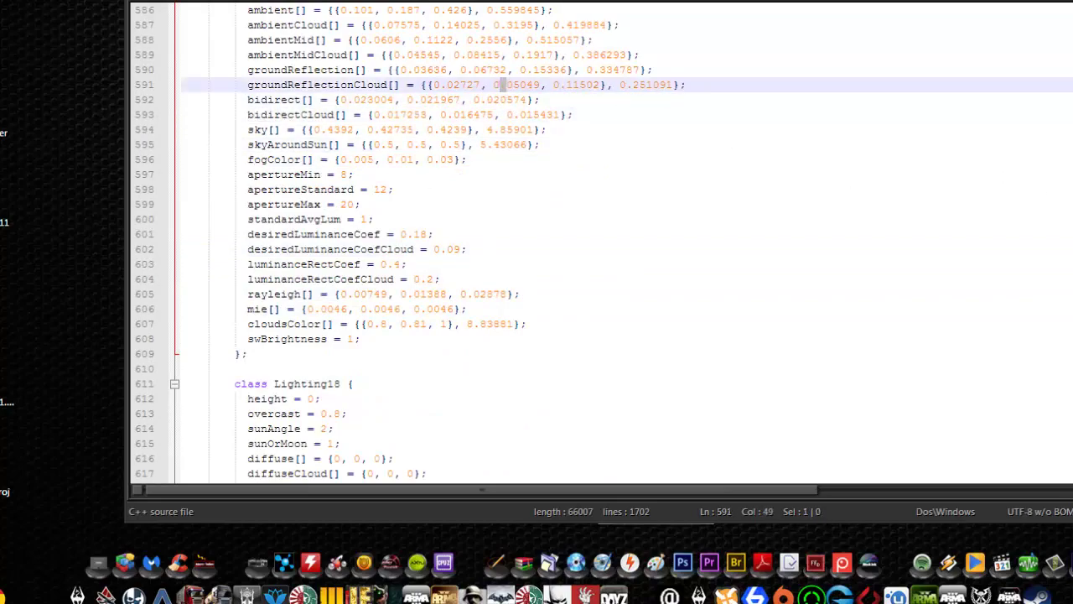
Look through the rest of the environment file, from the Subdivision class to the wind effects and insect species classes.
scroll(600, 243, down, 20)
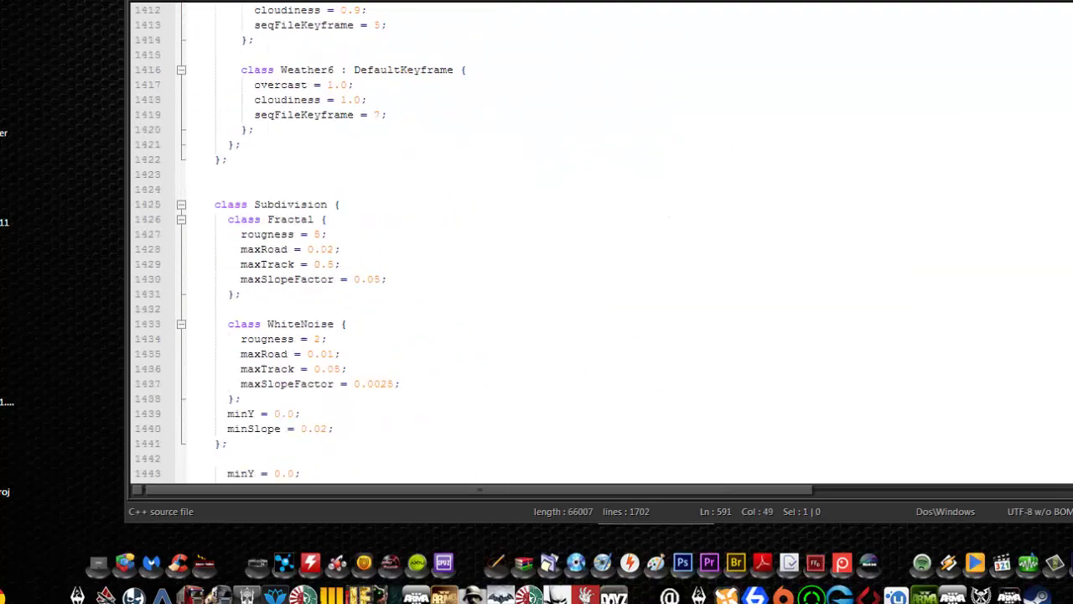
scroll(599, 243, down, 20)
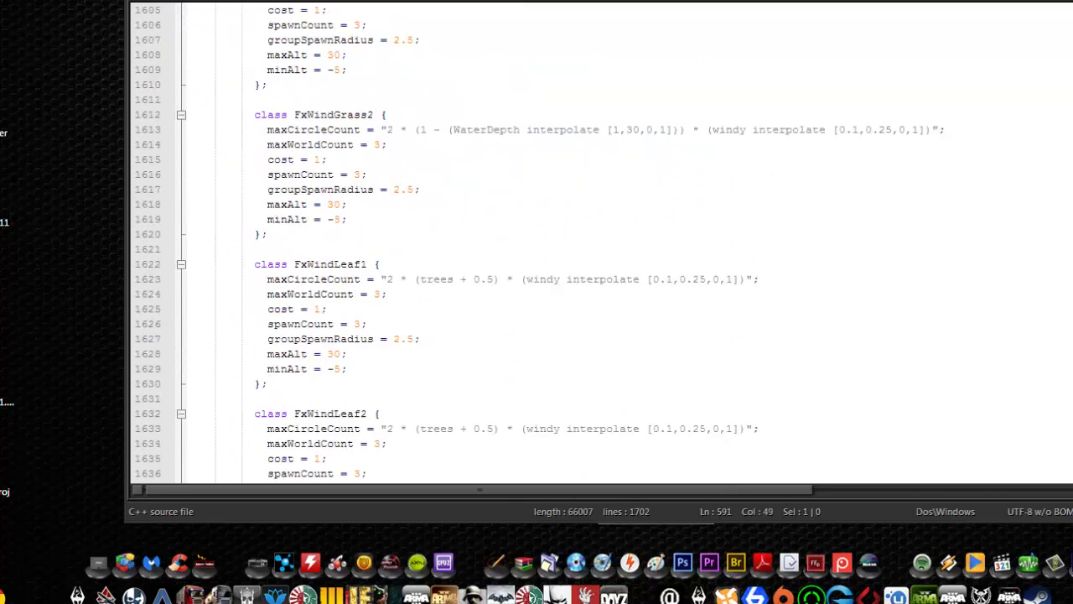
scroll(600, 244, down, 14)
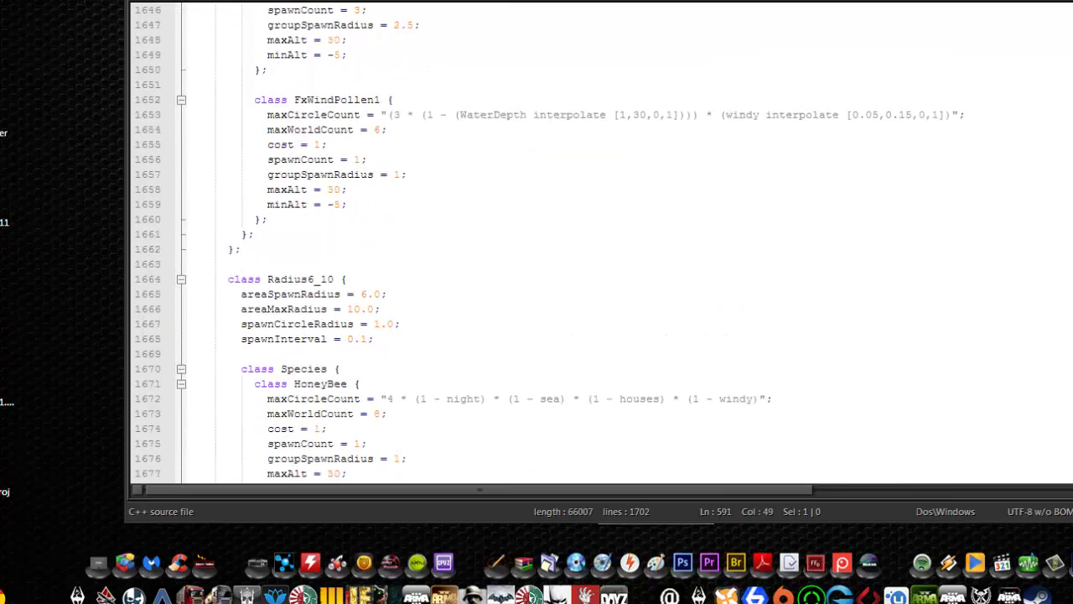
scroll(599, 243, down, 8)
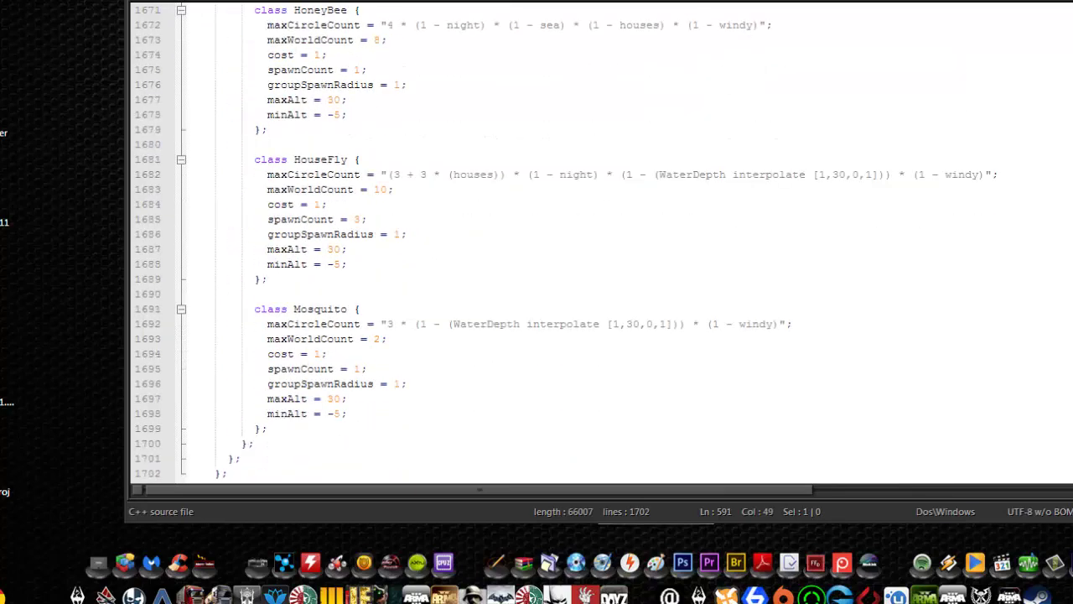
scroll(599, 243, up, 17)
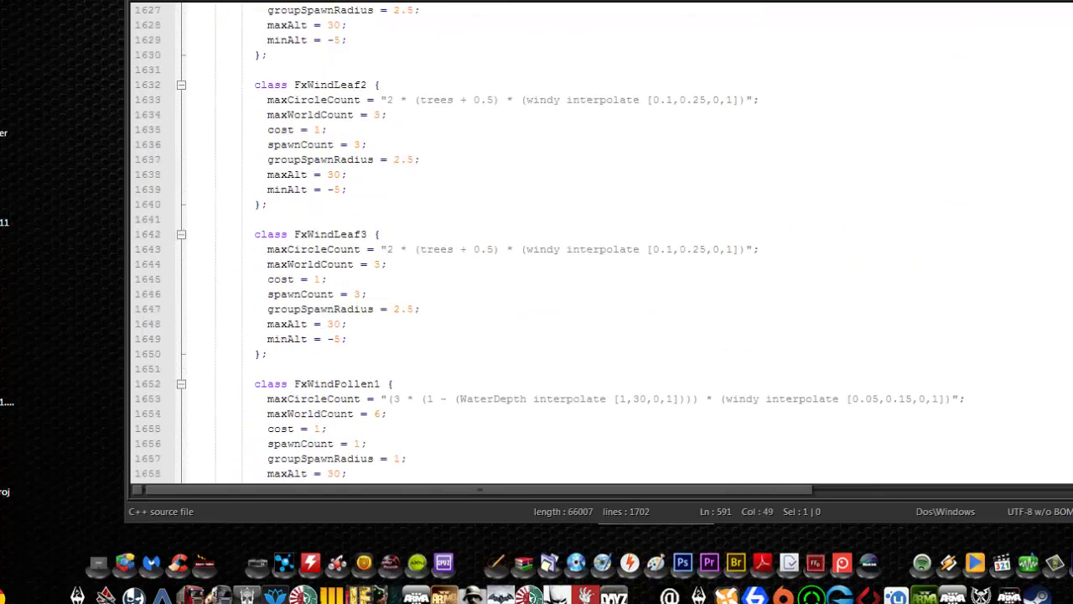
scroll(599, 243, up, 5)
key(Left)
key(Right)
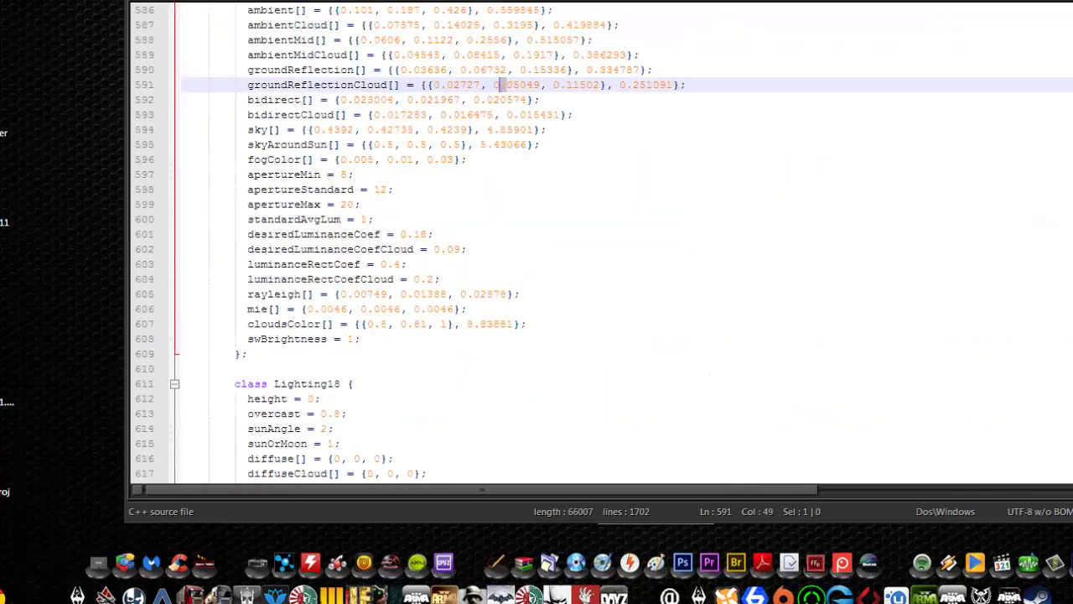
Return to config_español.cpp, highlight the Kabrera class name in CfgPatches, and go back to the kabrera folder in the file explorer.
click(689, 2)
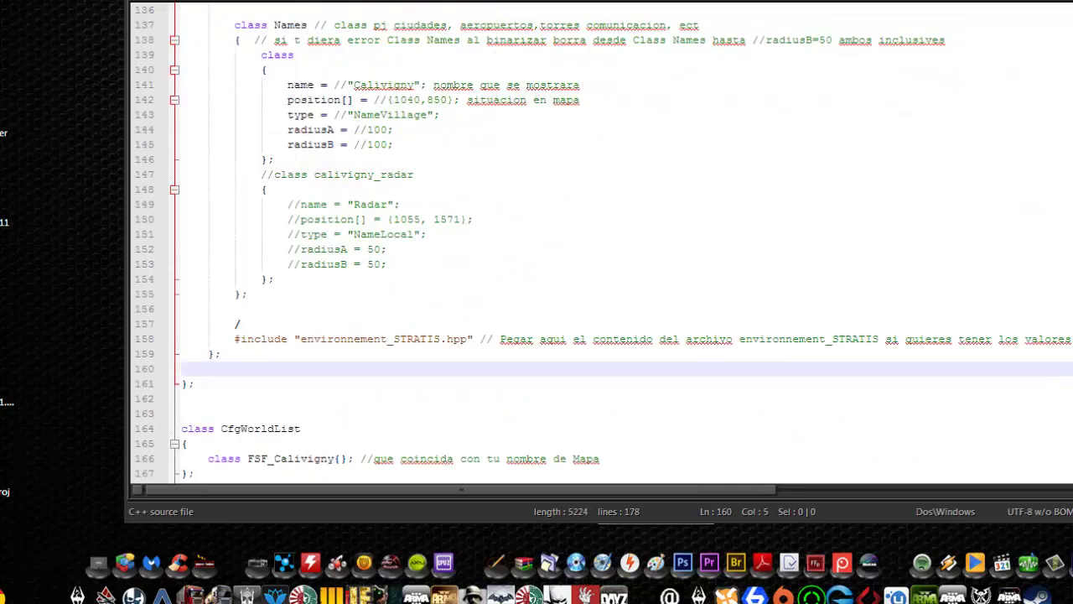
scroll(524, 285, up, 20)
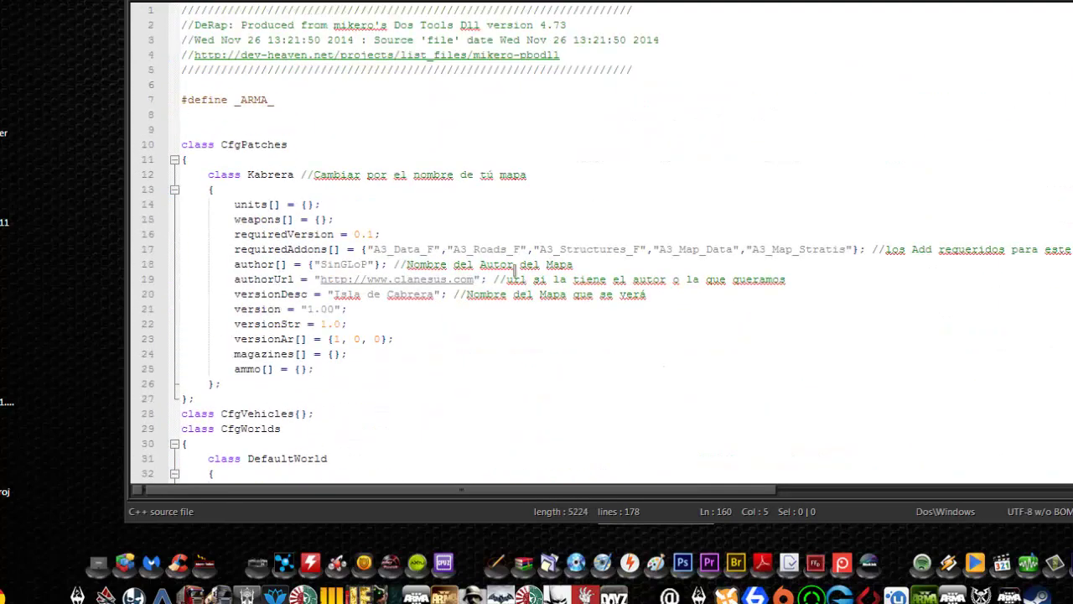
double_click(268, 176)
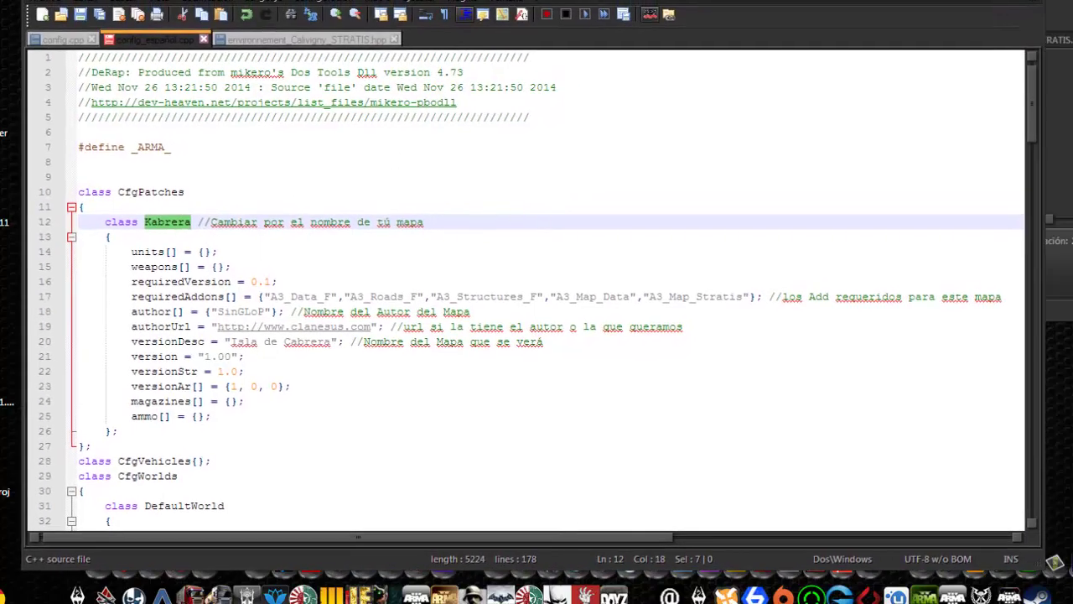
click(997, 40)
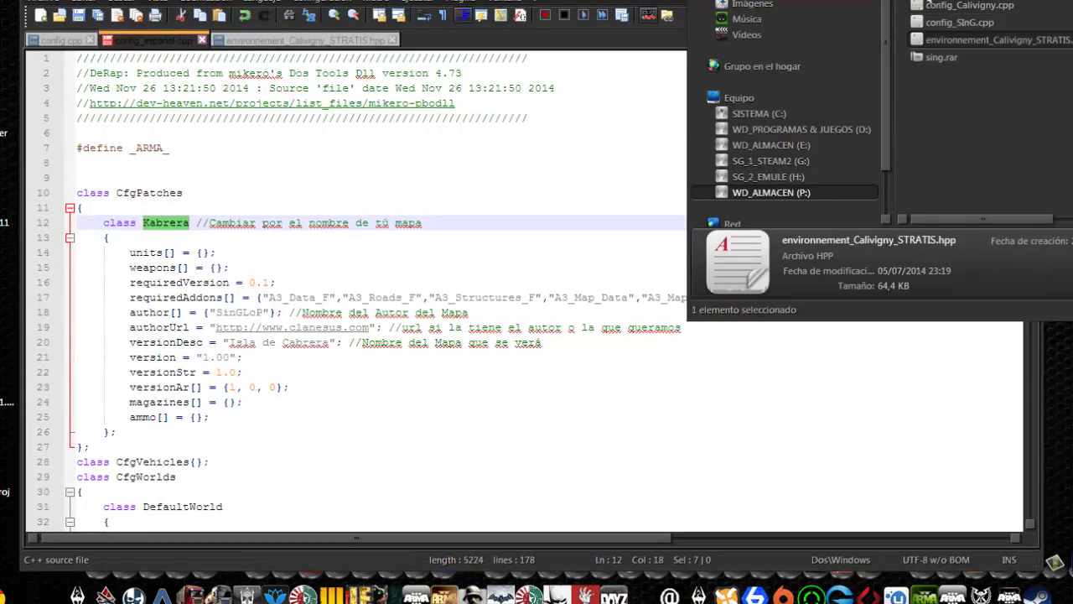
key(BackSpace)
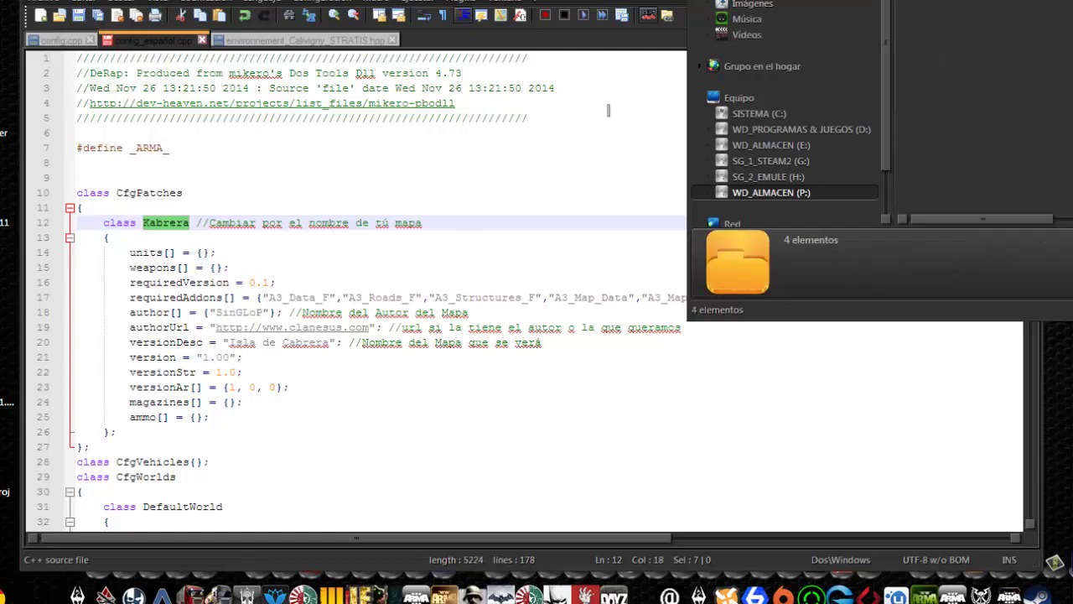
click(341, 178)
scroll(240, 252, down, 3)
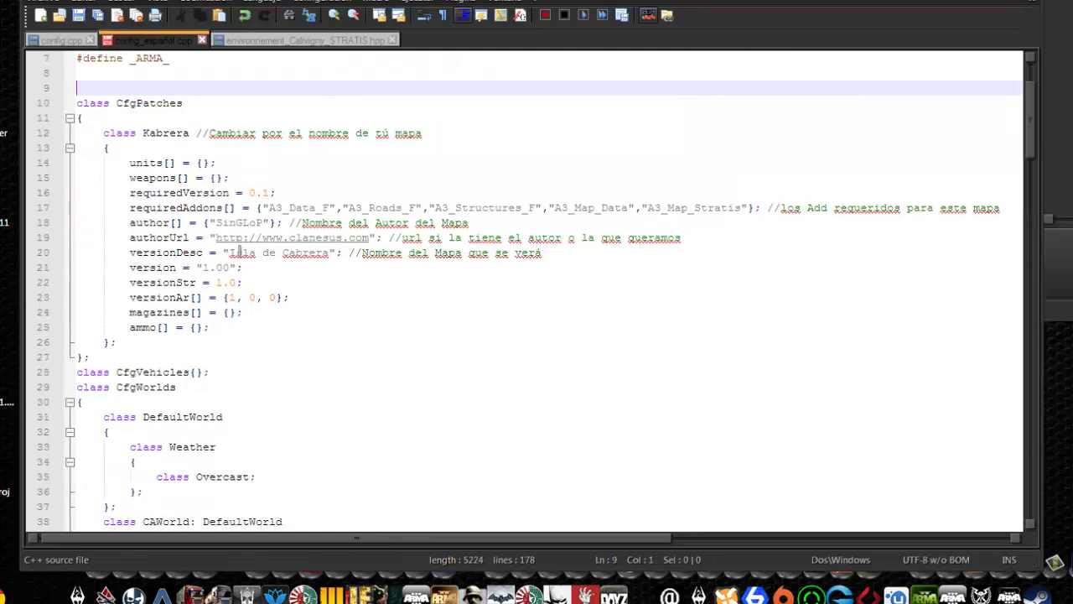
scroll(307, 228, down, 5)
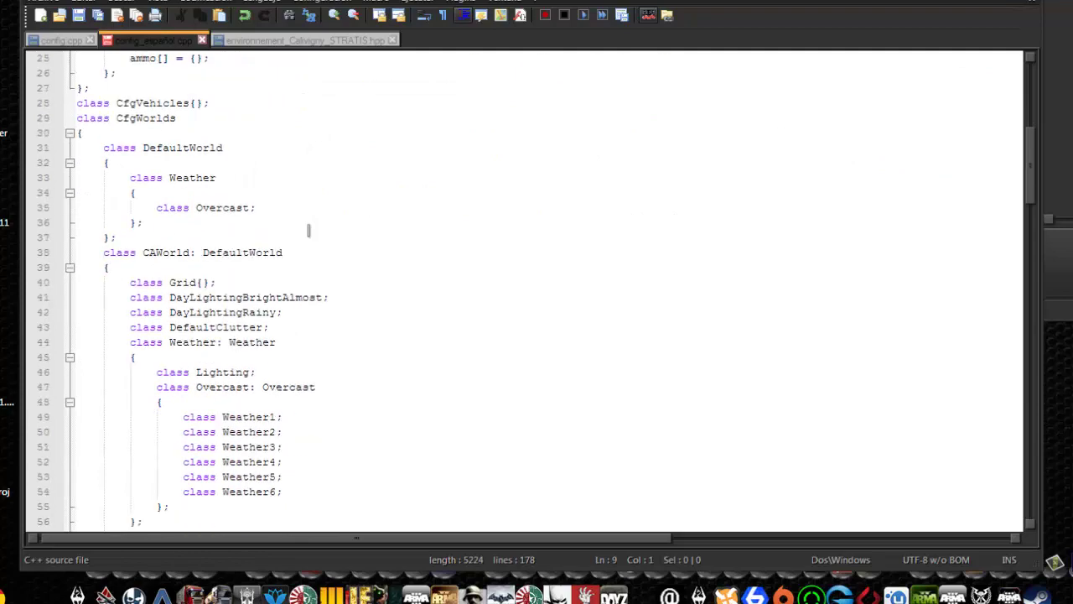
scroll(310, 230, up, 3)
scroll(311, 230, up, 1)
scroll(322, 234, up, 4)
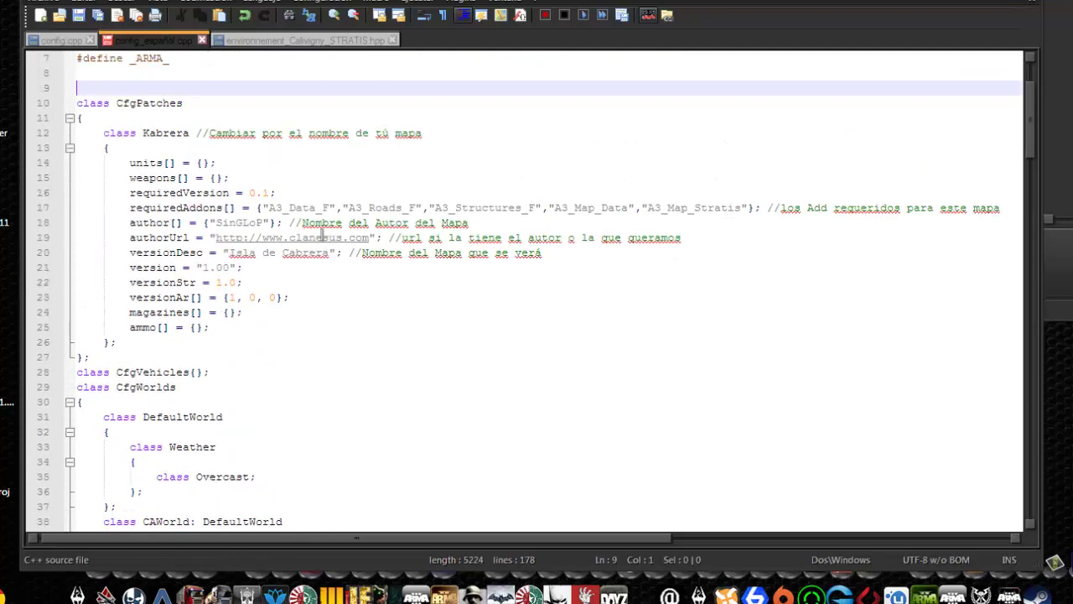
Check the name of cabrera.wrp in the kabrera folder and rename the class in CfgPatches to cabrera.
double_click(164, 223)
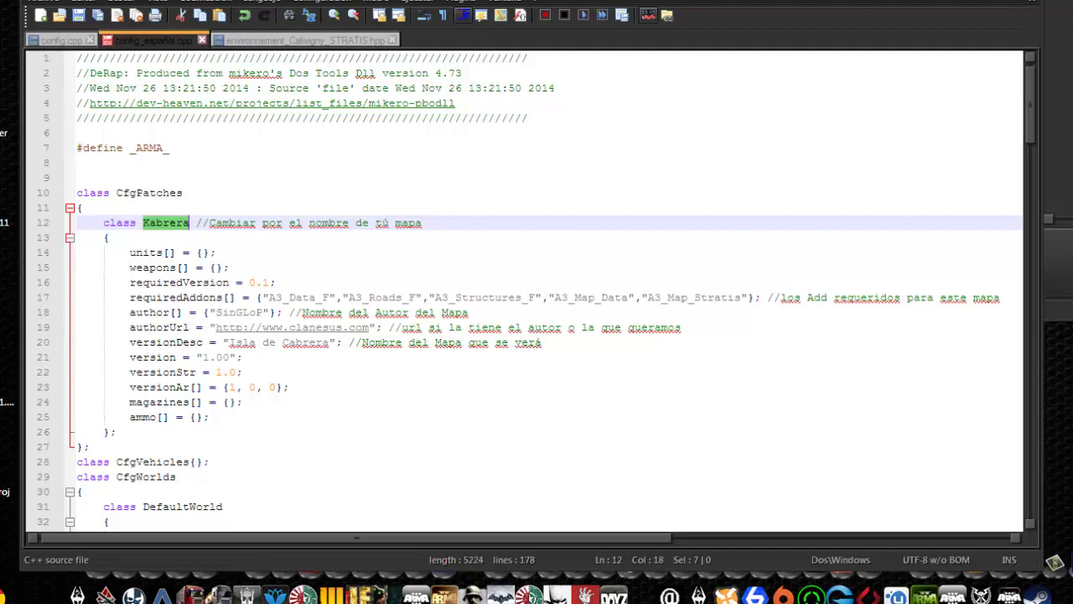
click(1052, 240)
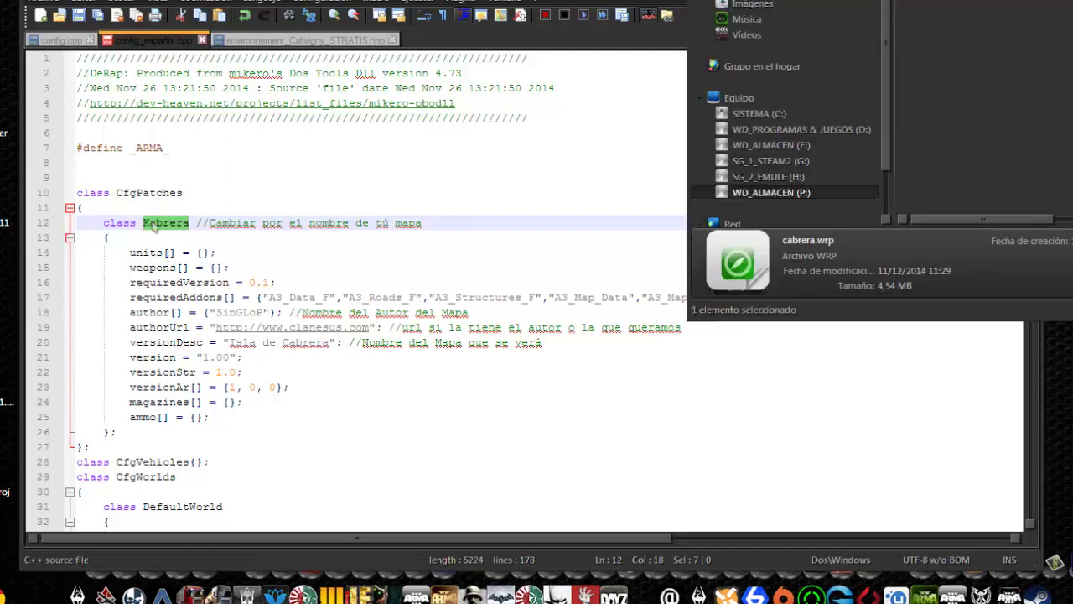
click(149, 222)
key(BackSpace)
text(c)
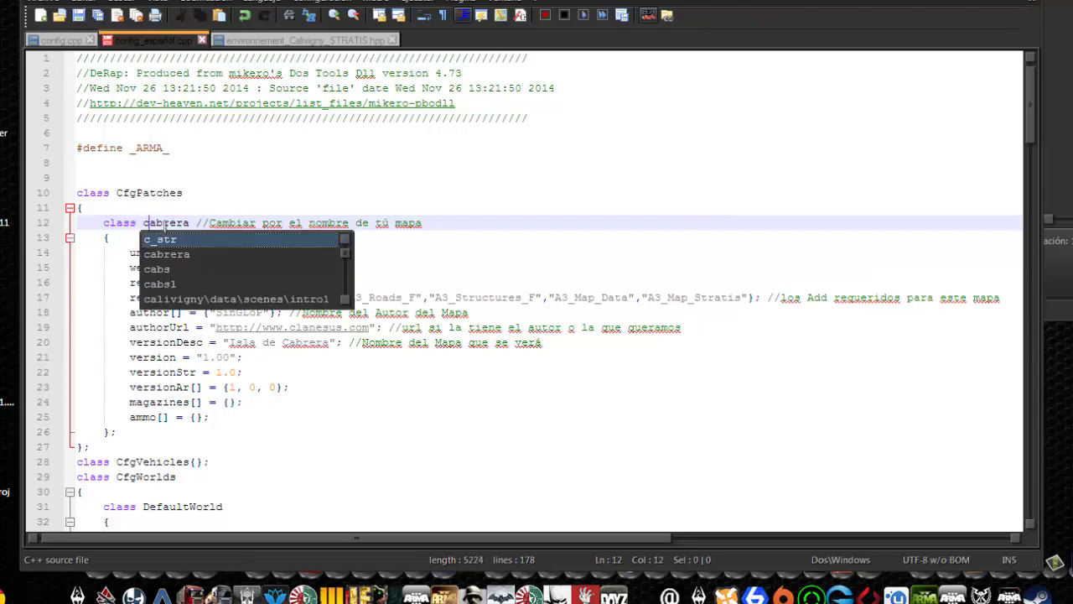
click(269, 387)
Rename the world class derived from CAWorld to cabrera.
scroll(260, 377, down, 3)
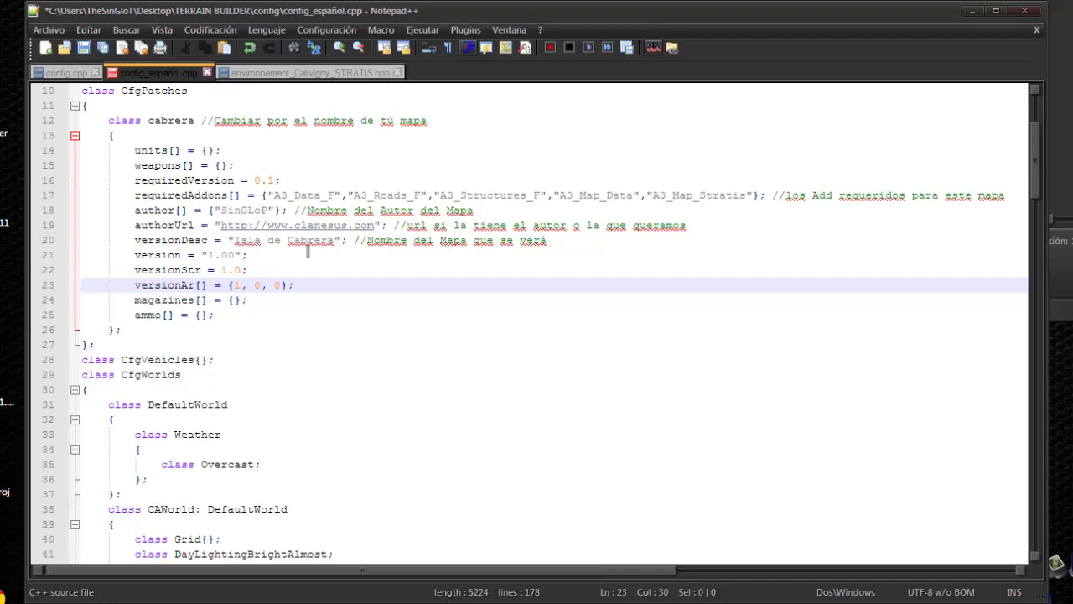
scroll(450, 268, down, 6)
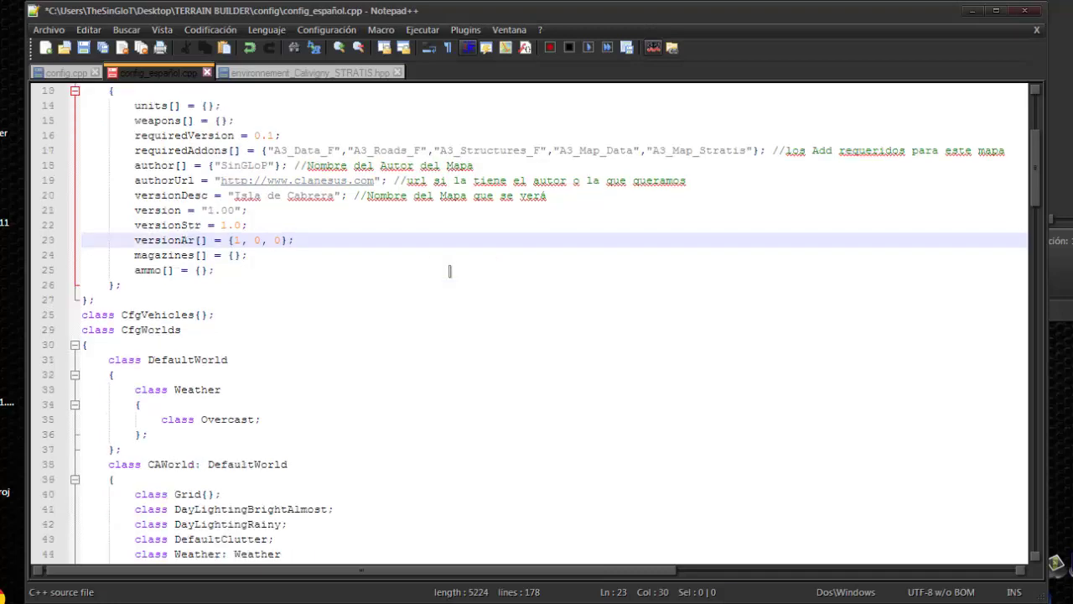
scroll(267, 231, up, 3)
scroll(267, 231, down, 11)
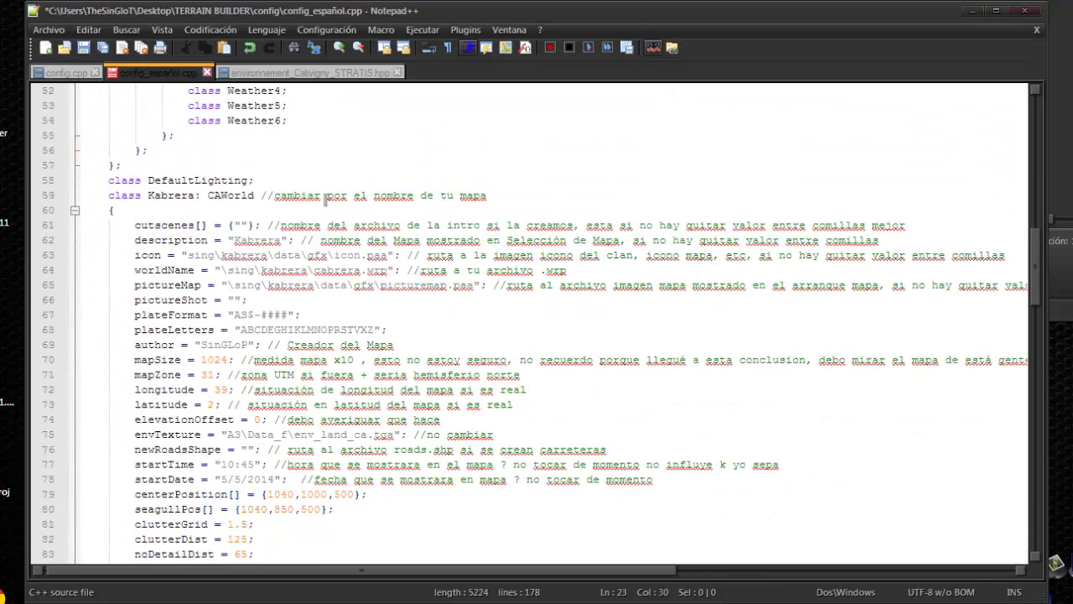
click(155, 198)
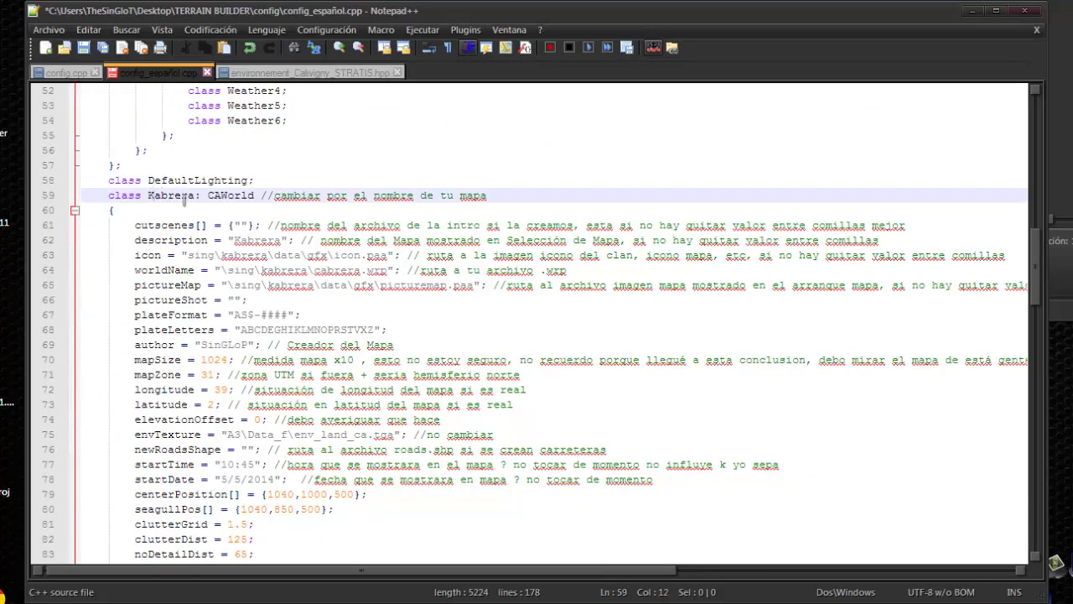
key(BackSpace)
text(c)
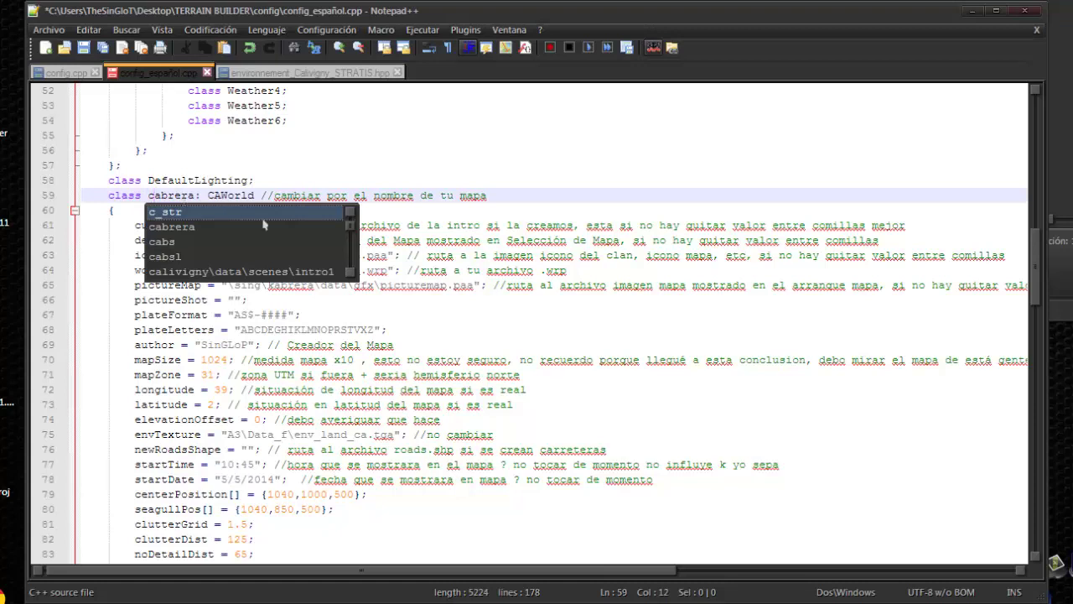
click(313, 299)
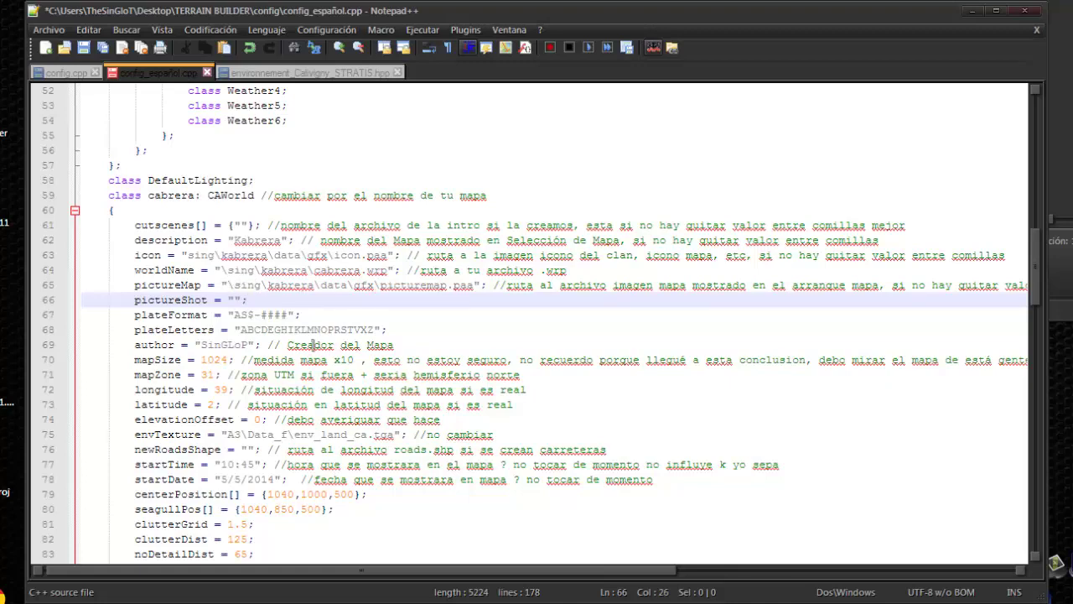
Review the world class's author, mapSize, mapZone, longitude and latitude settings.
scroll(312, 345, down, 1)
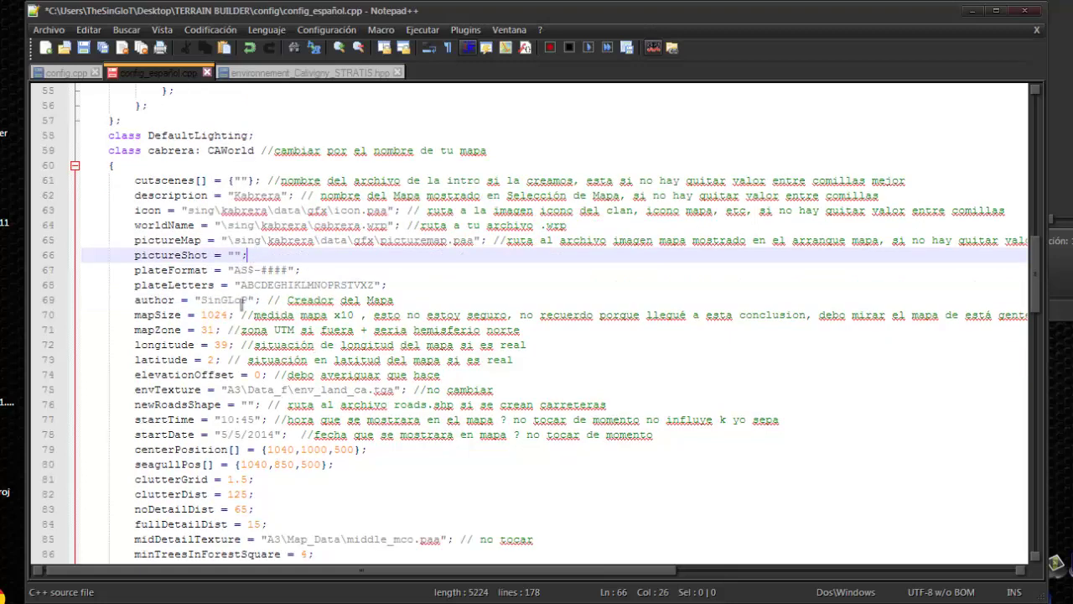
double_click(224, 302)
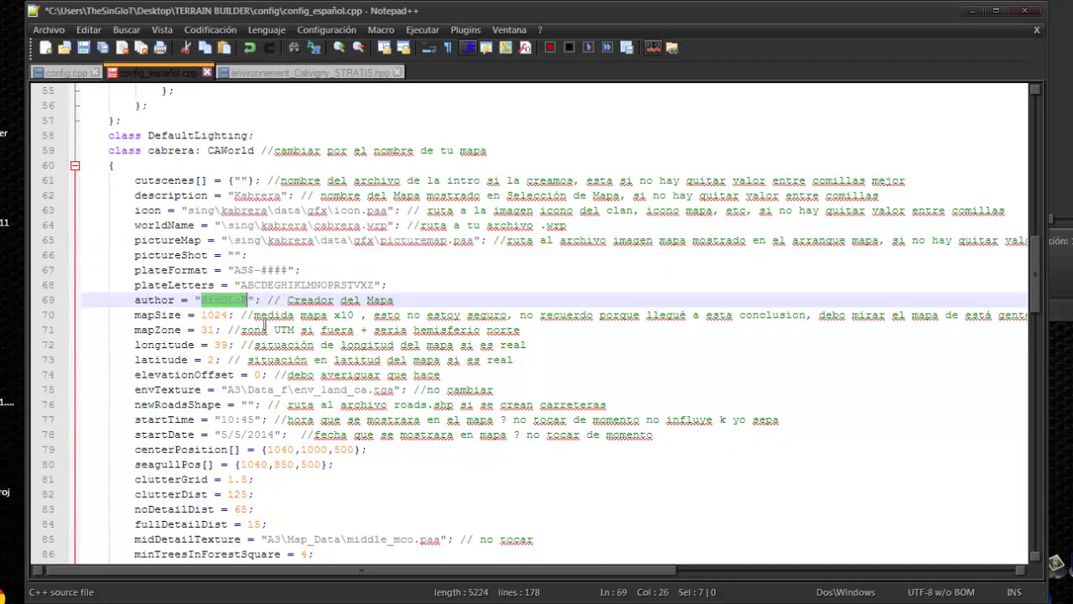
click(217, 319)
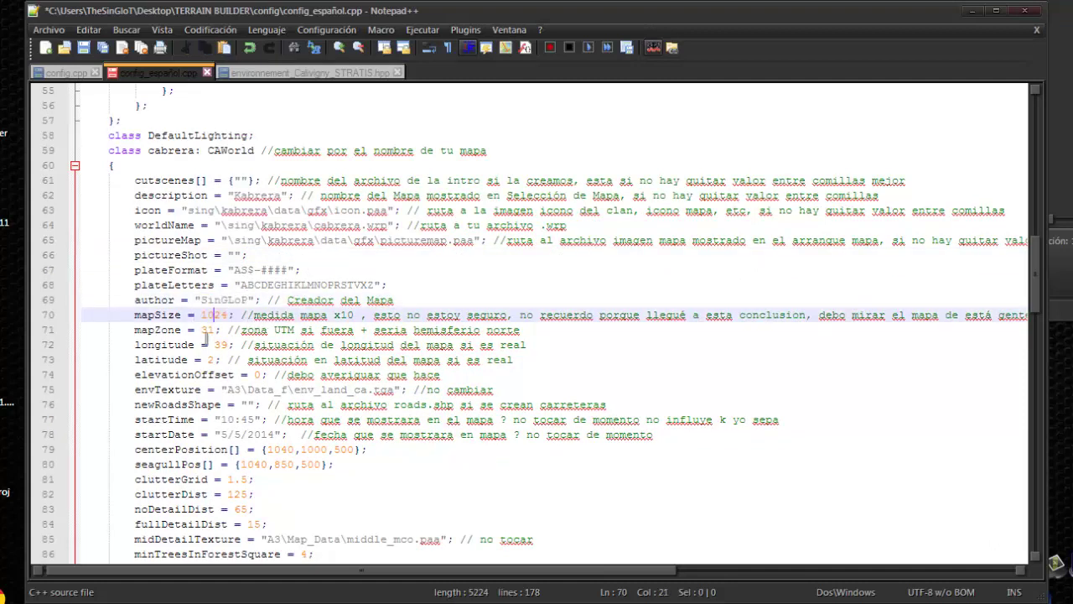
click(206, 333)
click(219, 344)
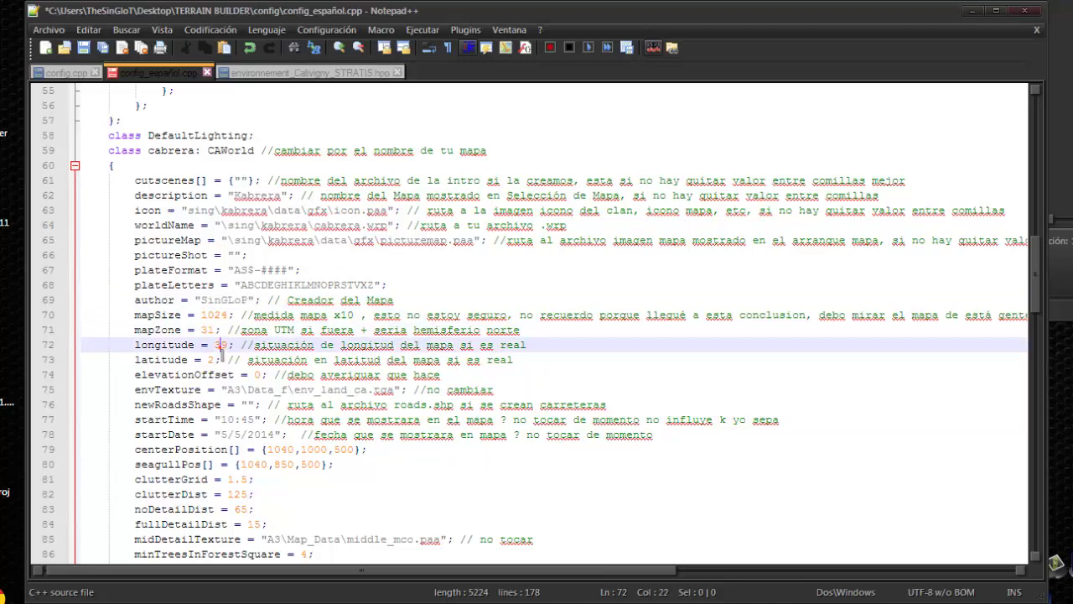
click(209, 359)
click(218, 344)
click(208, 360)
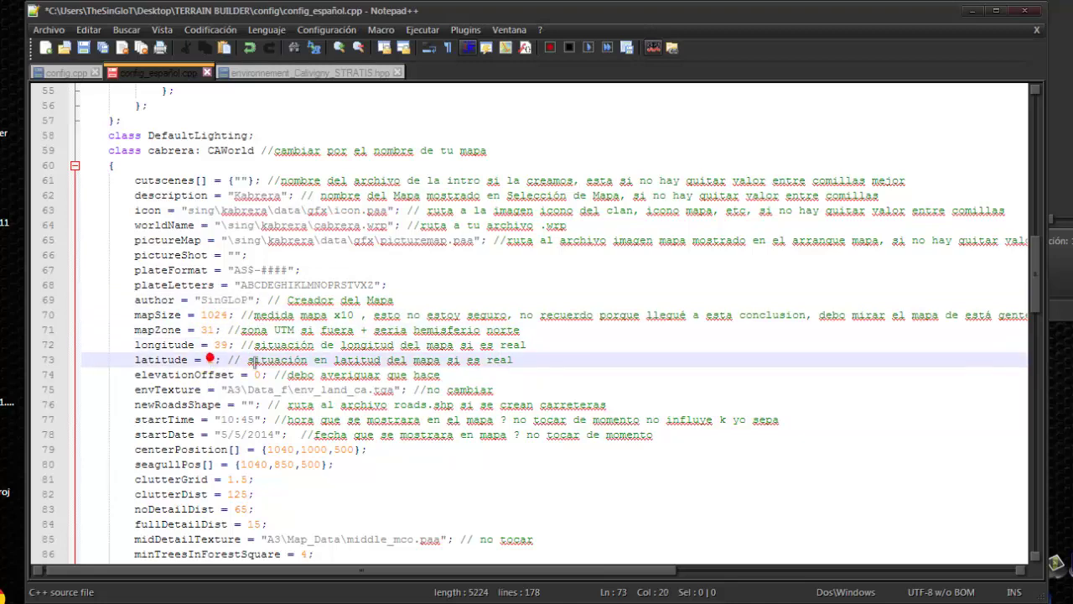
Examine the rest of the world class, from the start time and loading text to the commented-out values in the Names class.
scroll(257, 360, down, 1)
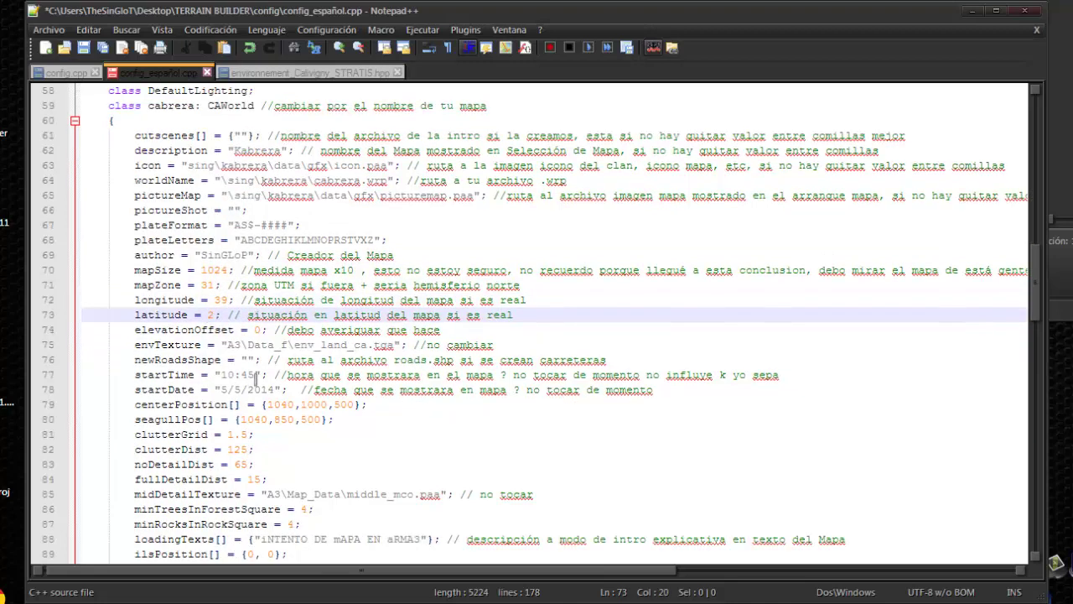
scroll(297, 369, down, 4)
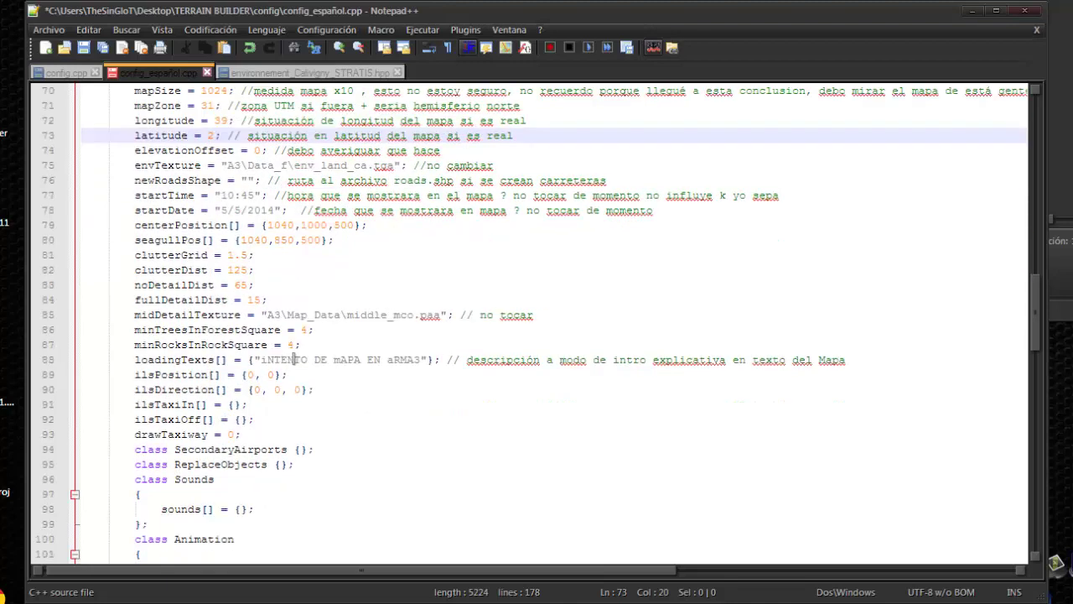
scroll(329, 349, down, 1)
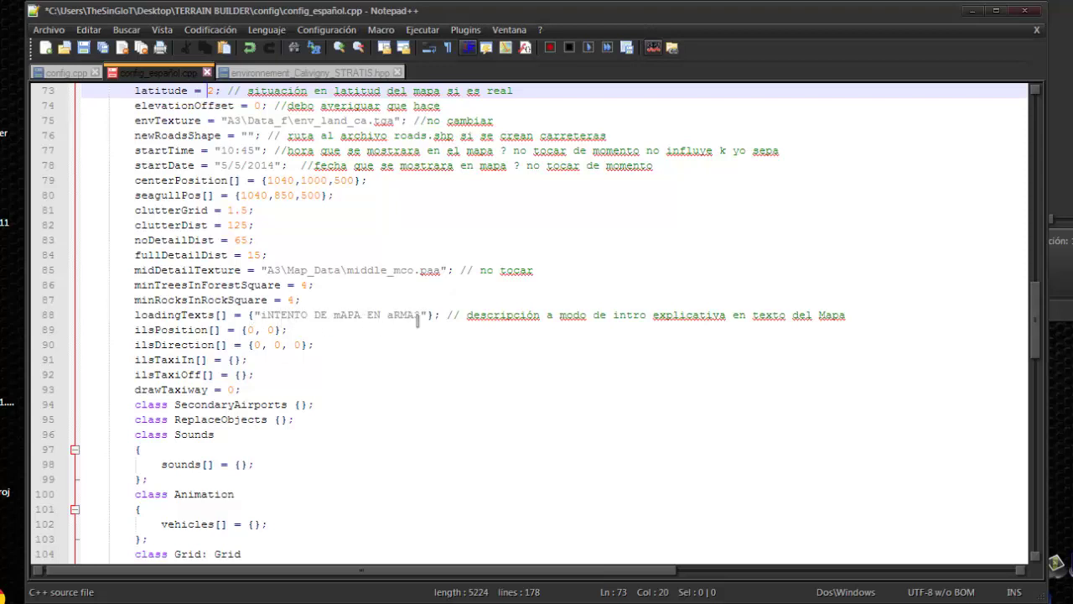
scroll(234, 322, down, 1)
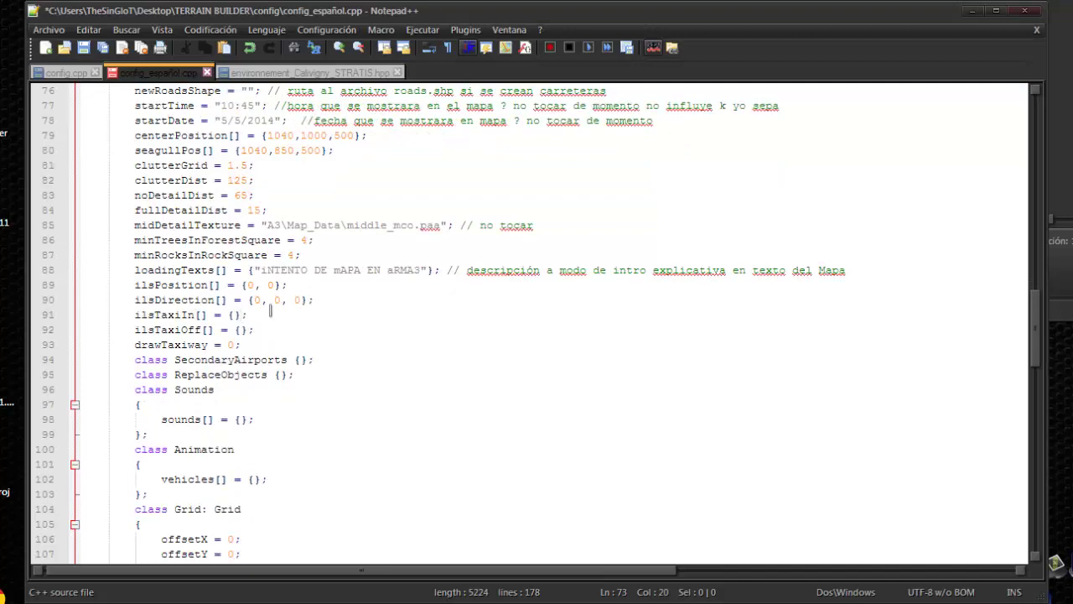
scroll(270, 311, down, 20)
scroll(287, 290, up, 3)
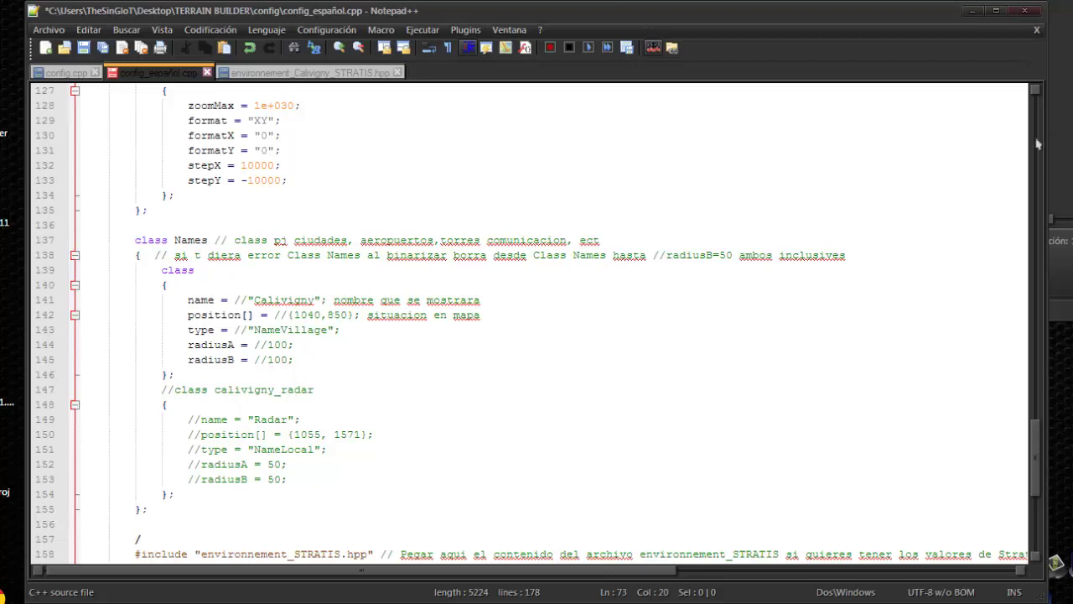
click(249, 300)
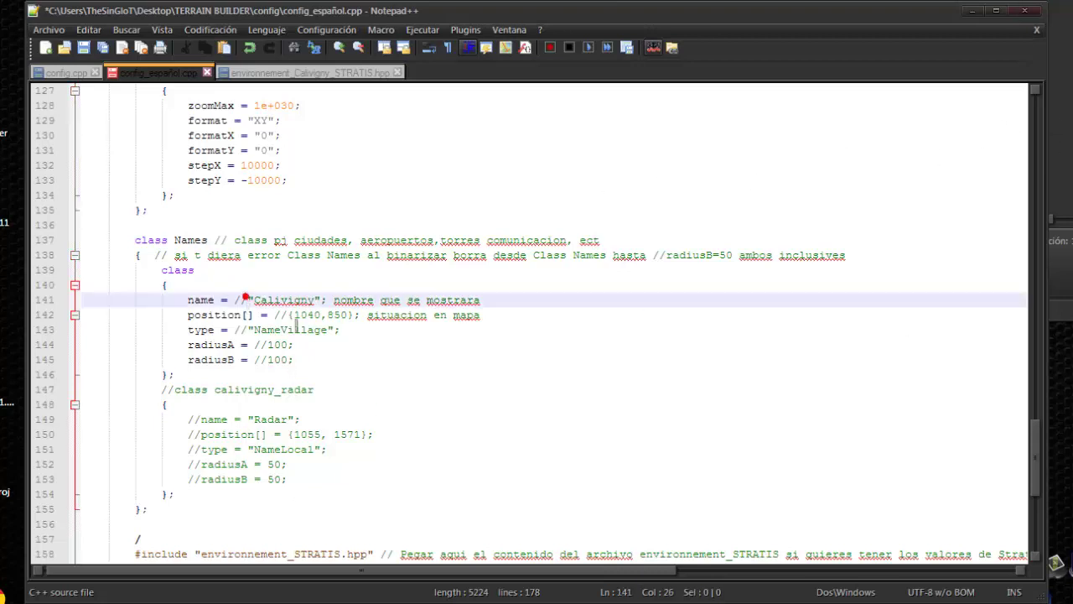
click(295, 360)
click(277, 404)
Replace the FSF_Calivigny class name in CfgWorldList with cabrera.
scroll(286, 394, down, 4)
scroll(295, 379, down, 3)
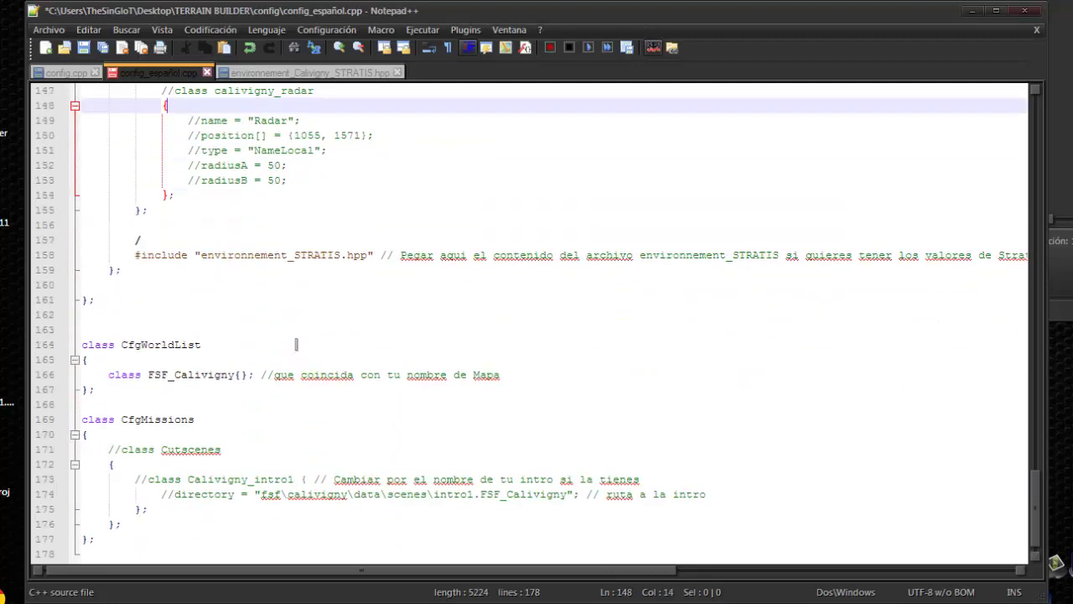
double_click(179, 375)
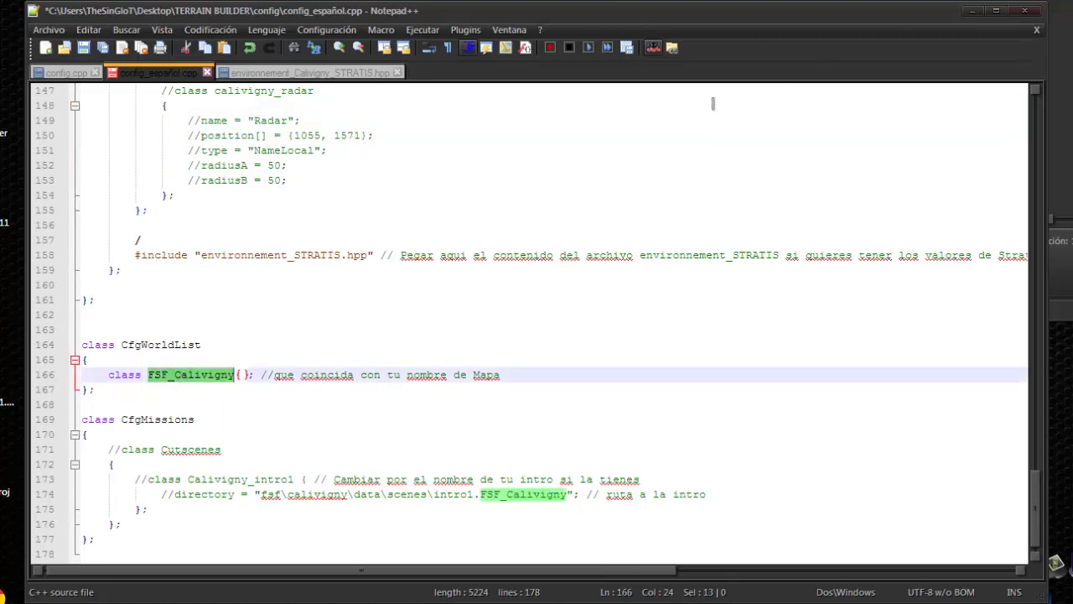
text(cabrera)
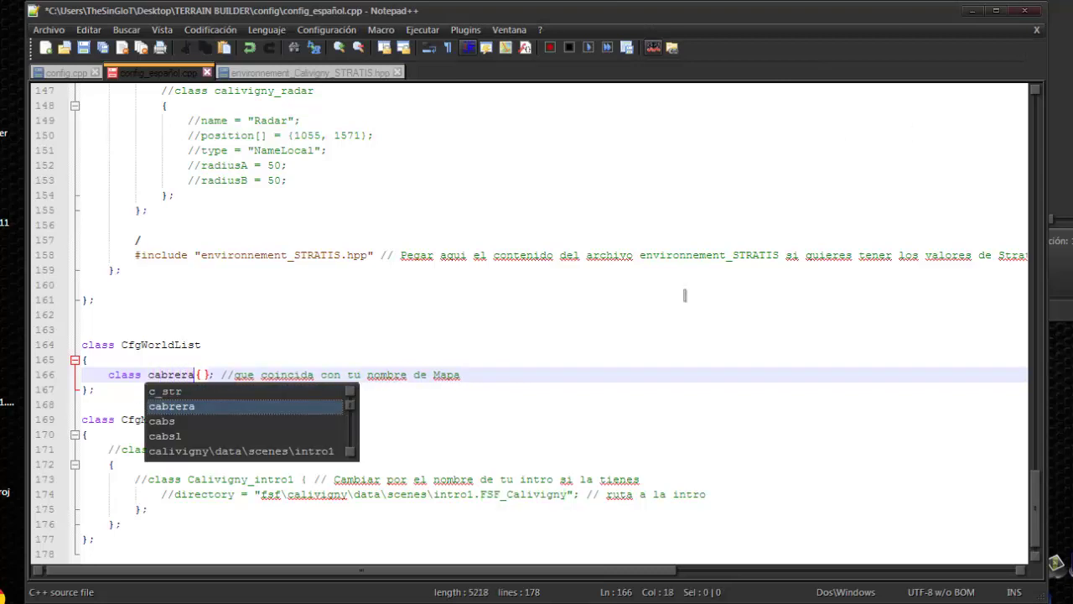
click(529, 360)
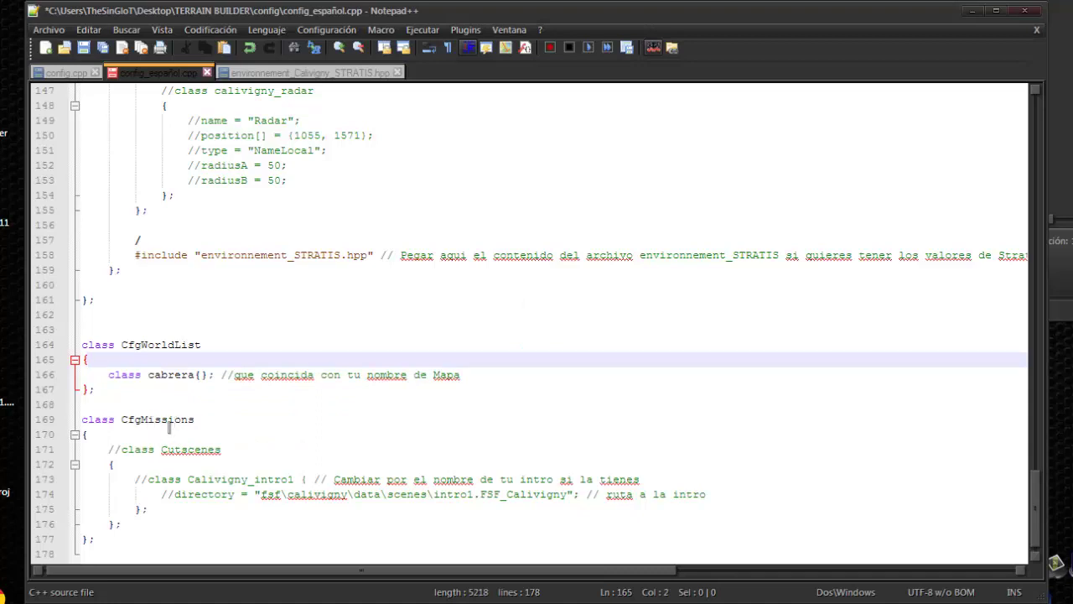
Change the start of the commented intro directory path in CfgMissions to sing\kabera.
click(270, 501)
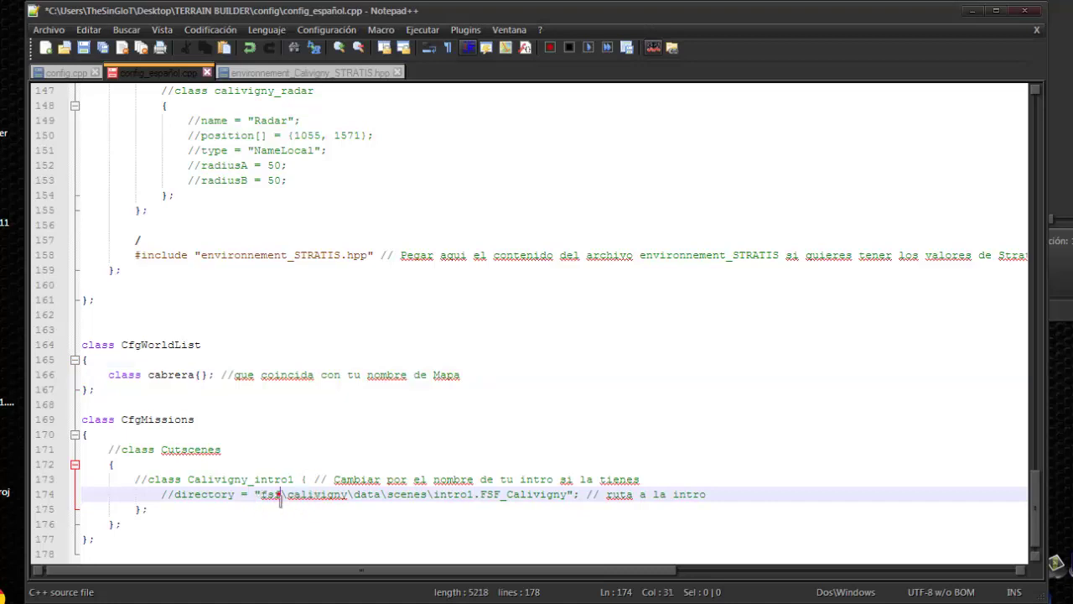
double_click(272, 497)
text(sing)
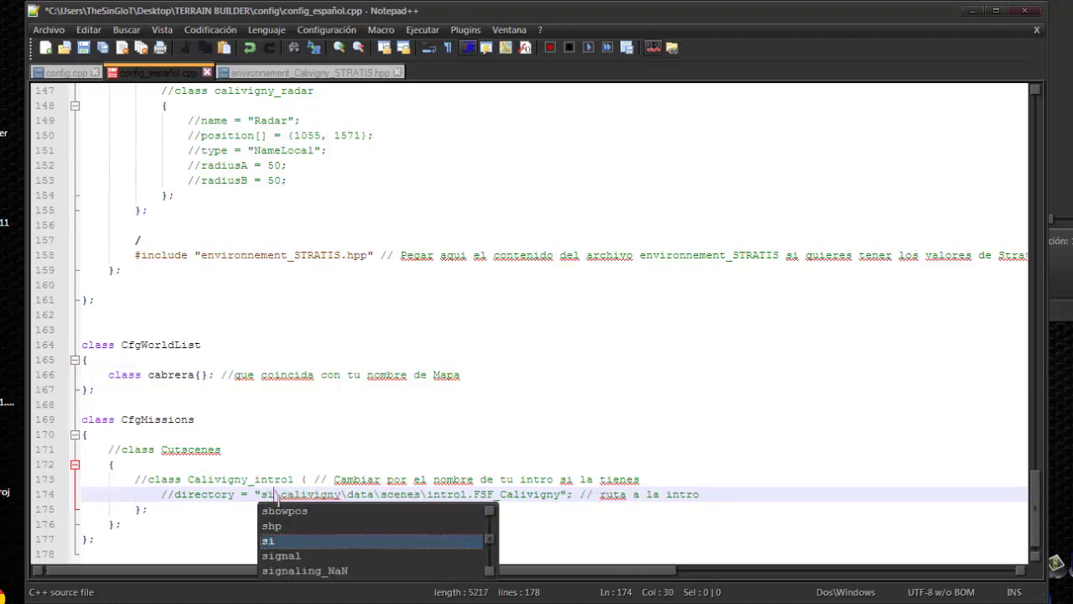
click(332, 495)
double_click(333, 494)
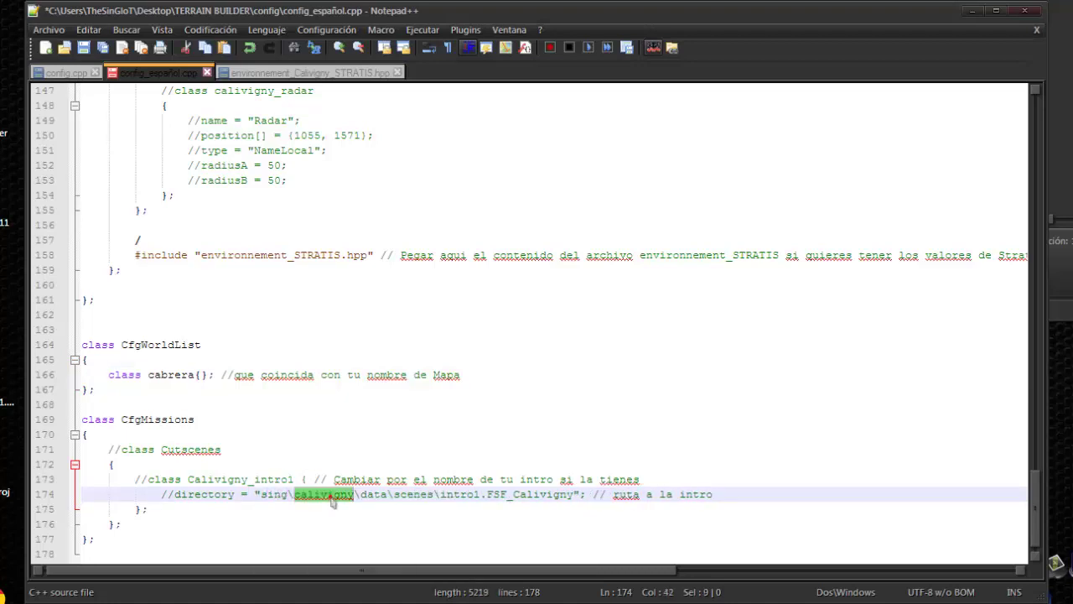
text(kabera)
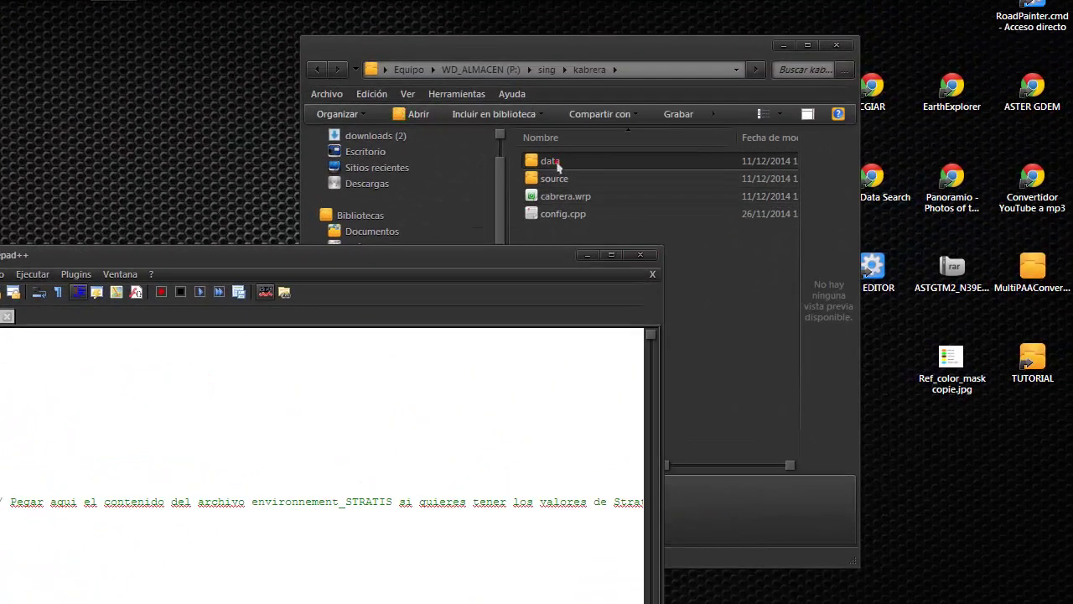
Switch to the file explorer, create a folder named scenes inside kabrera's data folder, and open it.
double_click(553, 162)
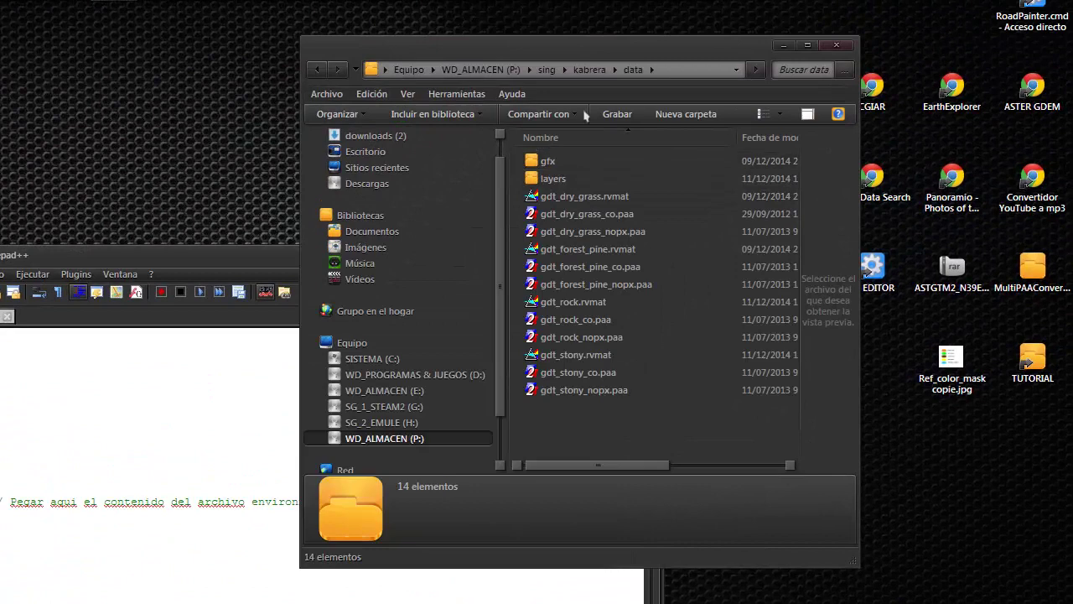
click(684, 116)
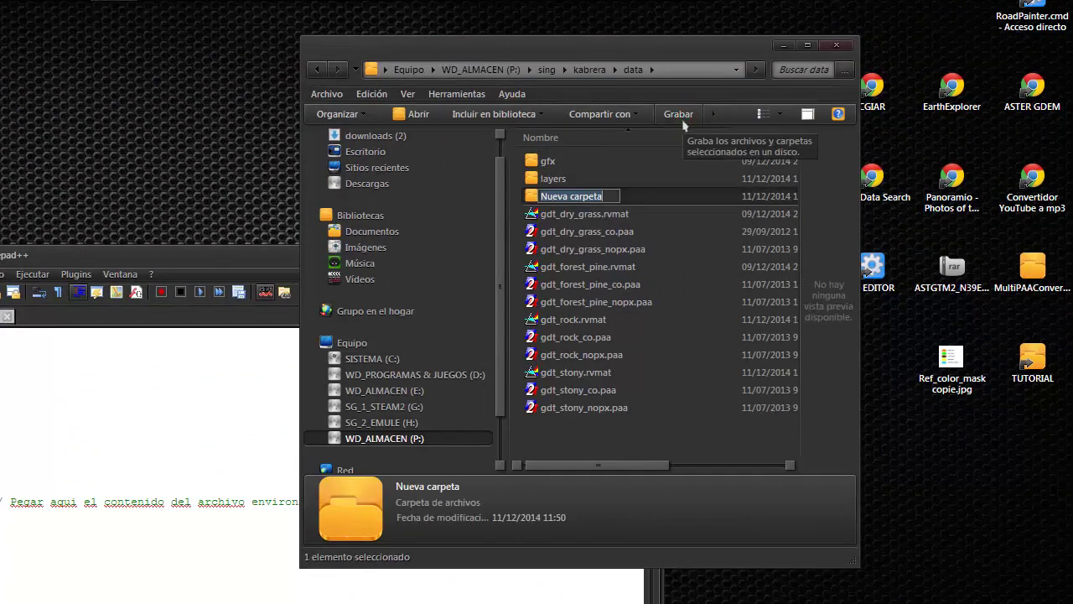
text(scene)
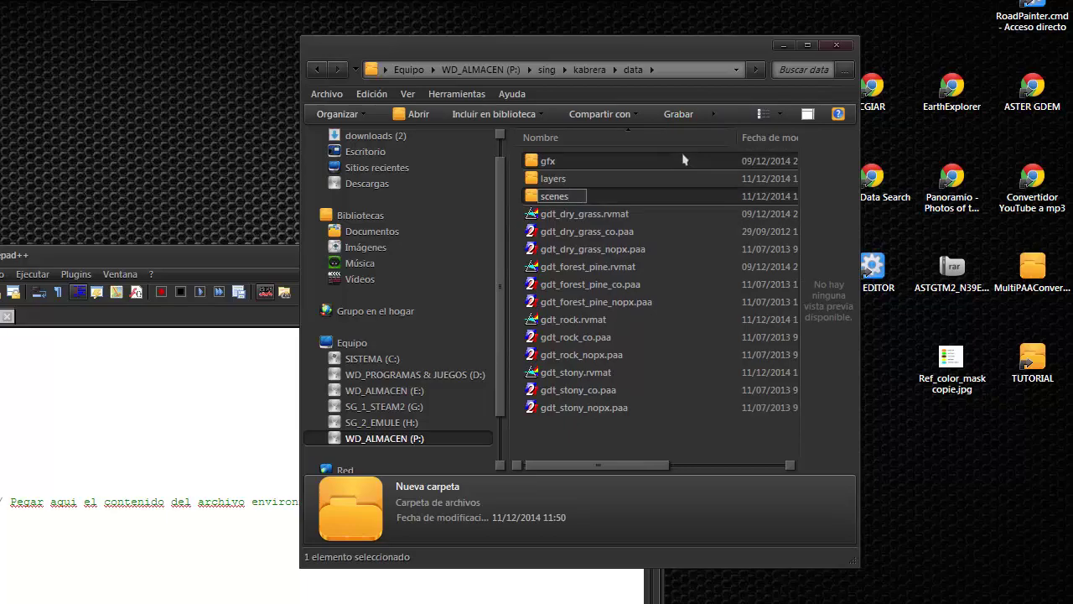
text(s)
key(Return)
key(Return)
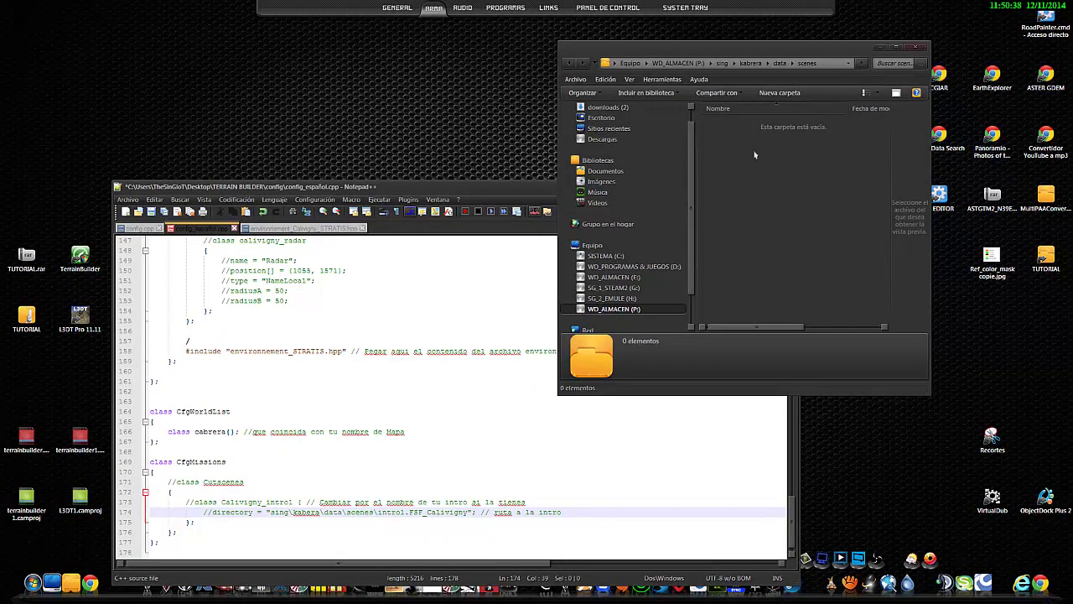
Go back up to kabrera's data folder, check the commented Cutscenes block, then save config_español.cpp and close the editor.
key(BackSpace)
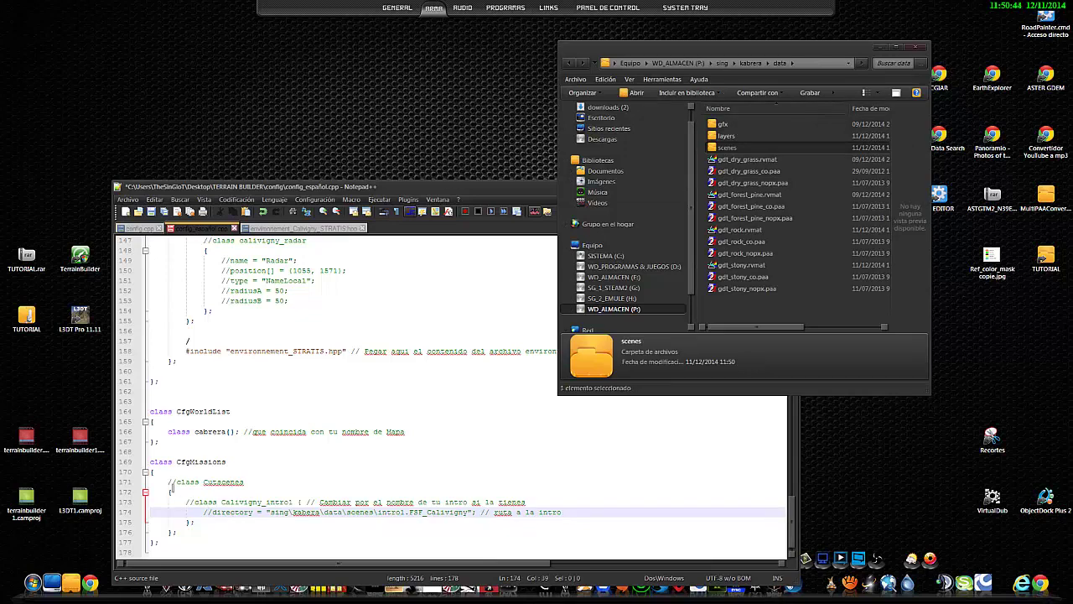
drag(168, 484, 564, 515)
click(355, 489)
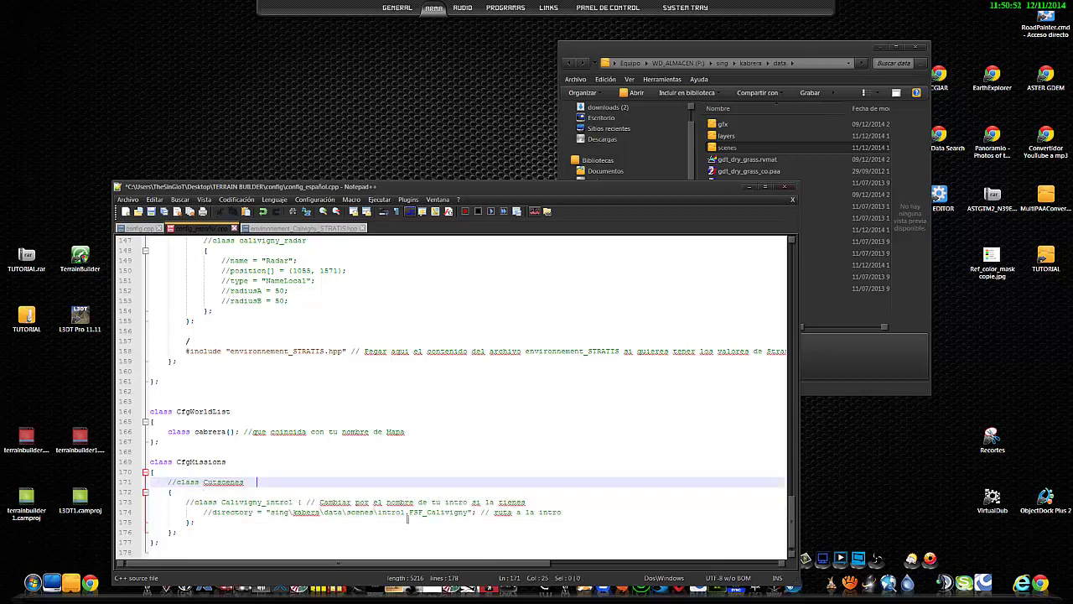
scroll(408, 512, up, 10)
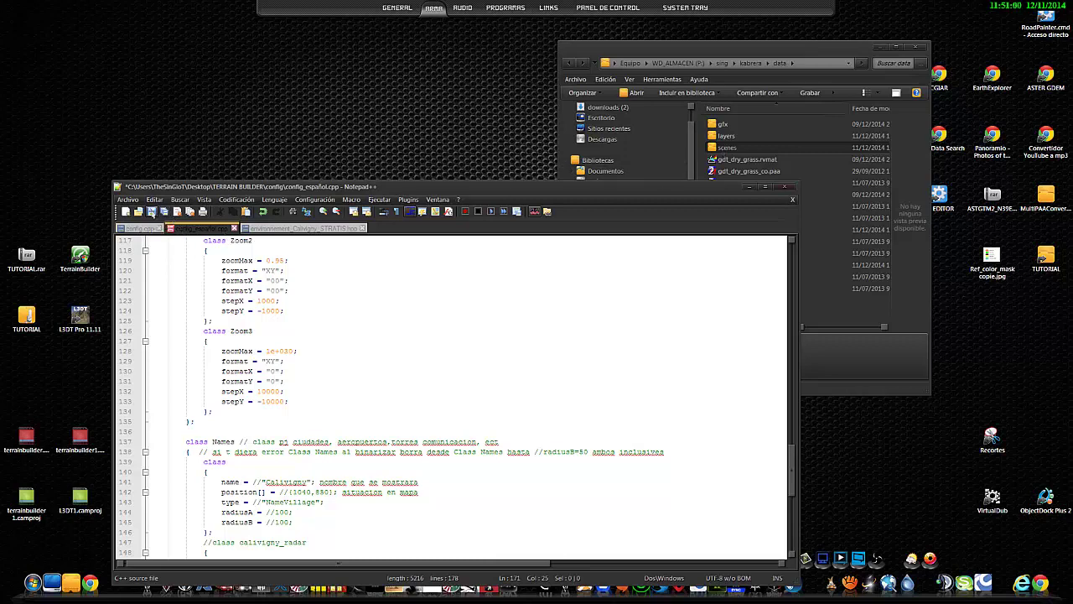
click(152, 213)
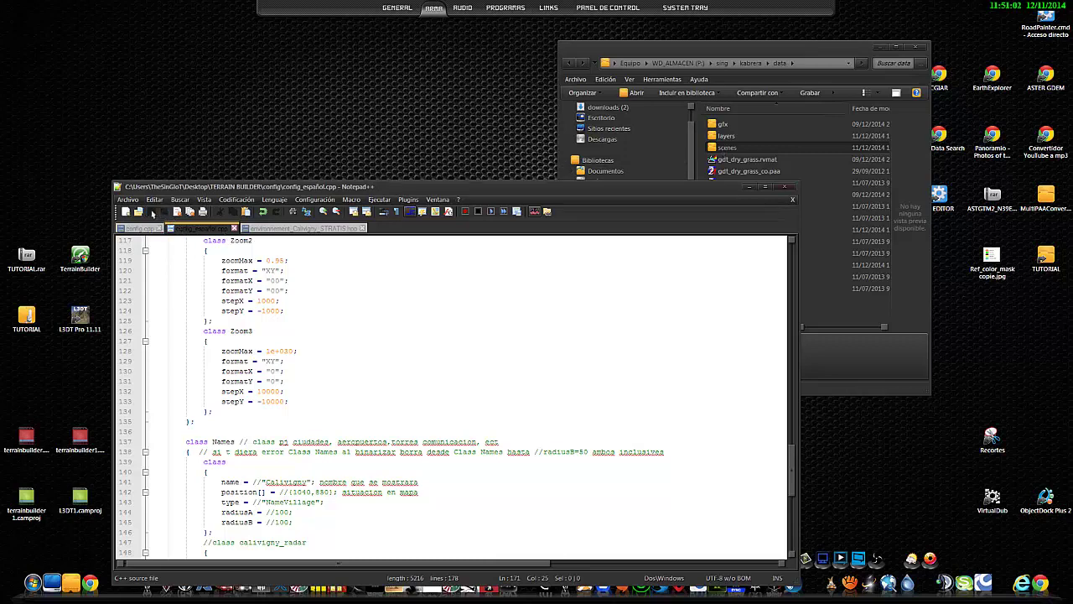
click(787, 187)
Open config.cpp from the kabrera folder, look over its CfgPatches and CfgWorlds classes, and close it.
key(BackSpace)
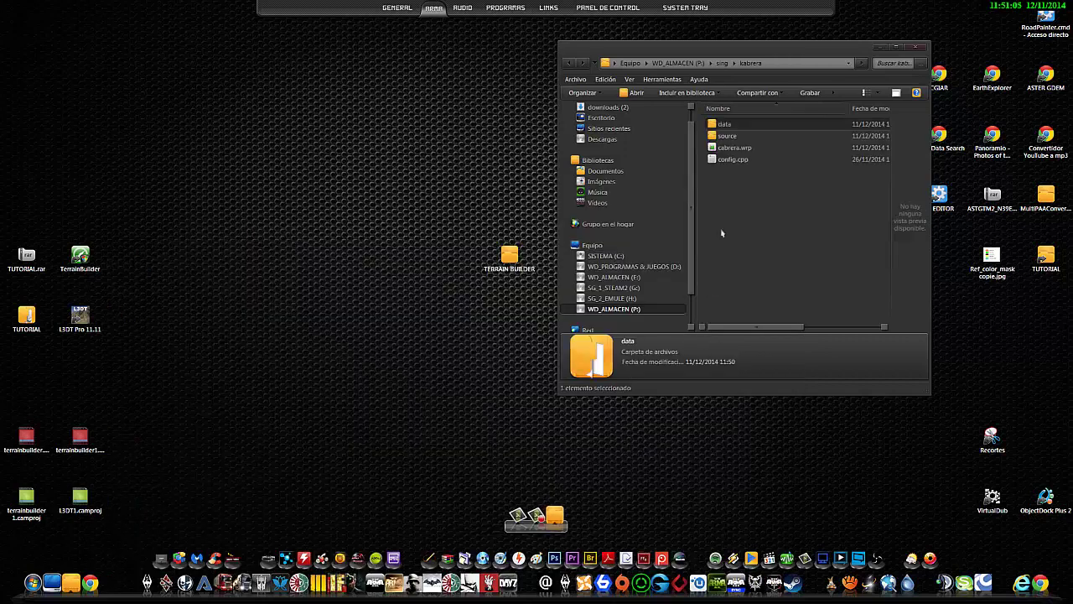
double_click(730, 159)
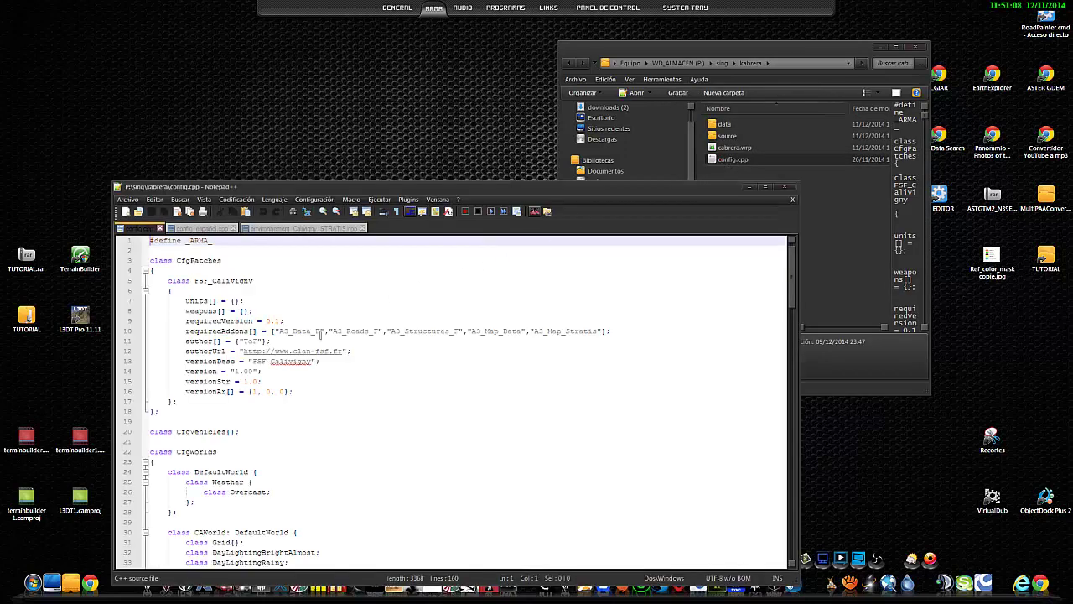
scroll(349, 390, down, 7)
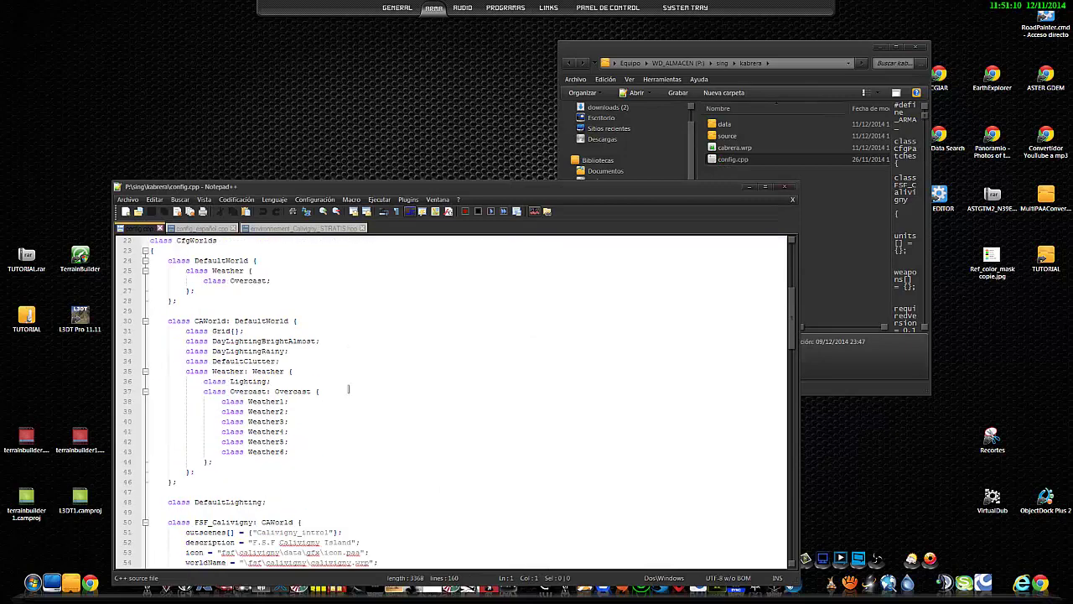
scroll(348, 389, up, 6)
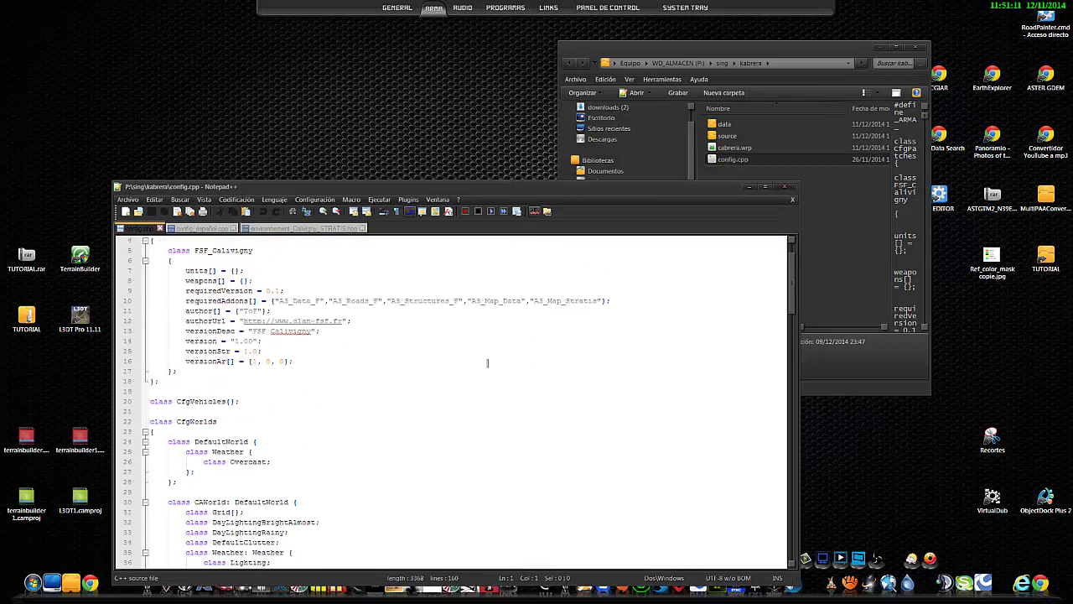
click(784, 186)
Open the config folder inside the desktop's TERRAIN BUILDER folder.
key(BackSpace)
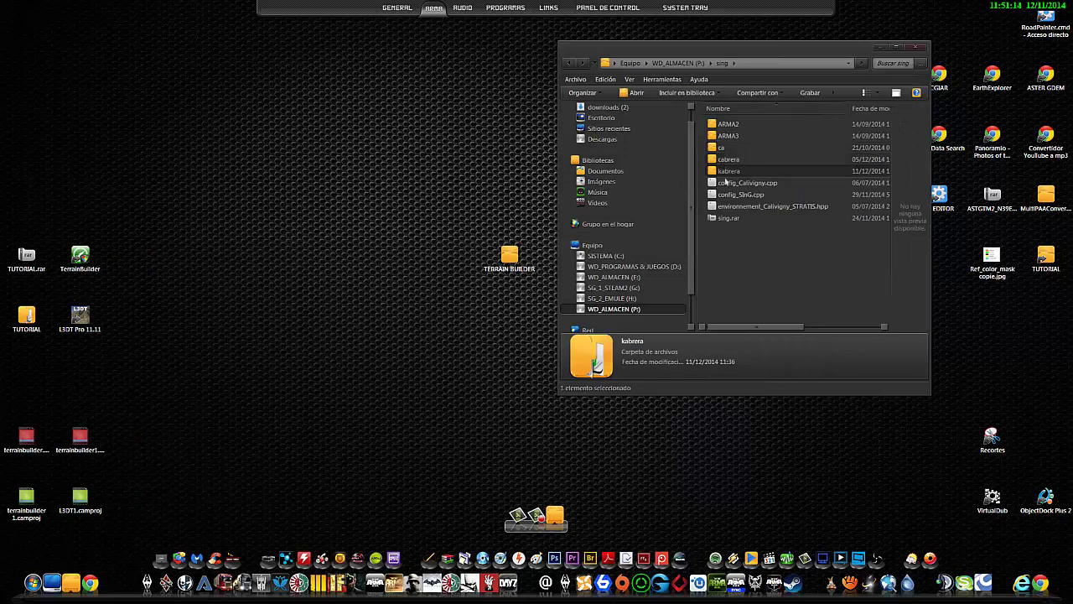
double_click(506, 255)
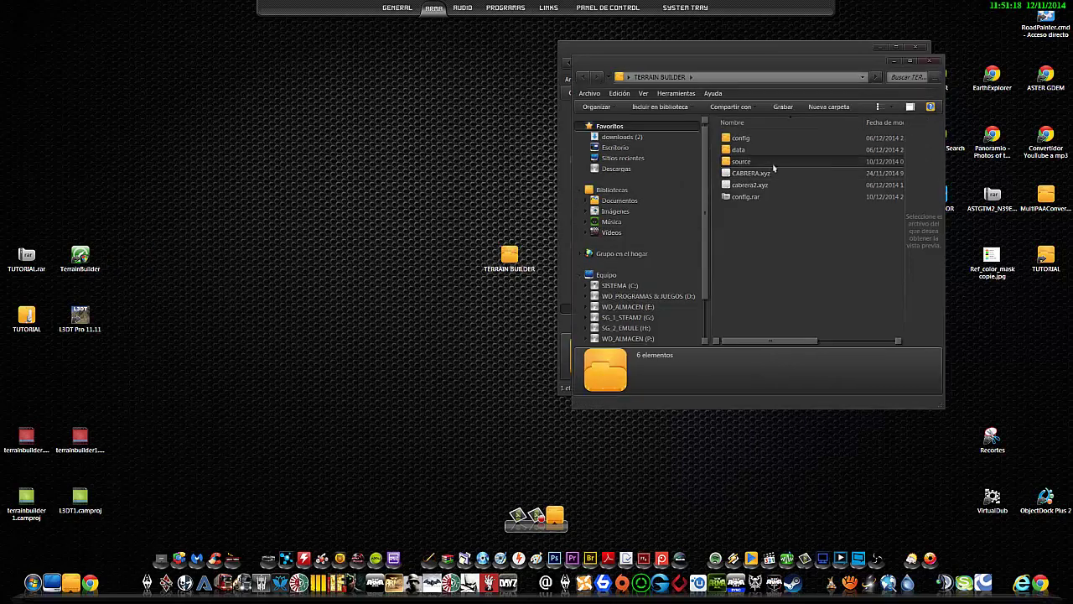
click(732, 162)
double_click(732, 162)
key(BackSpace)
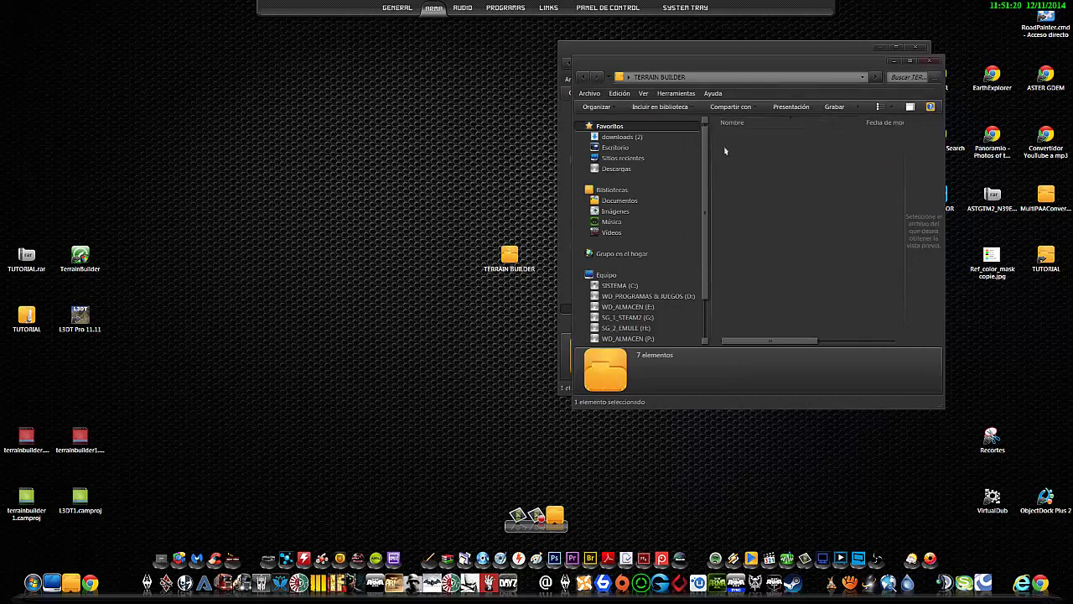
double_click(730, 138)
Open config_español.cpp, check the CfgPatches section at its start, and close it.
double_click(749, 161)
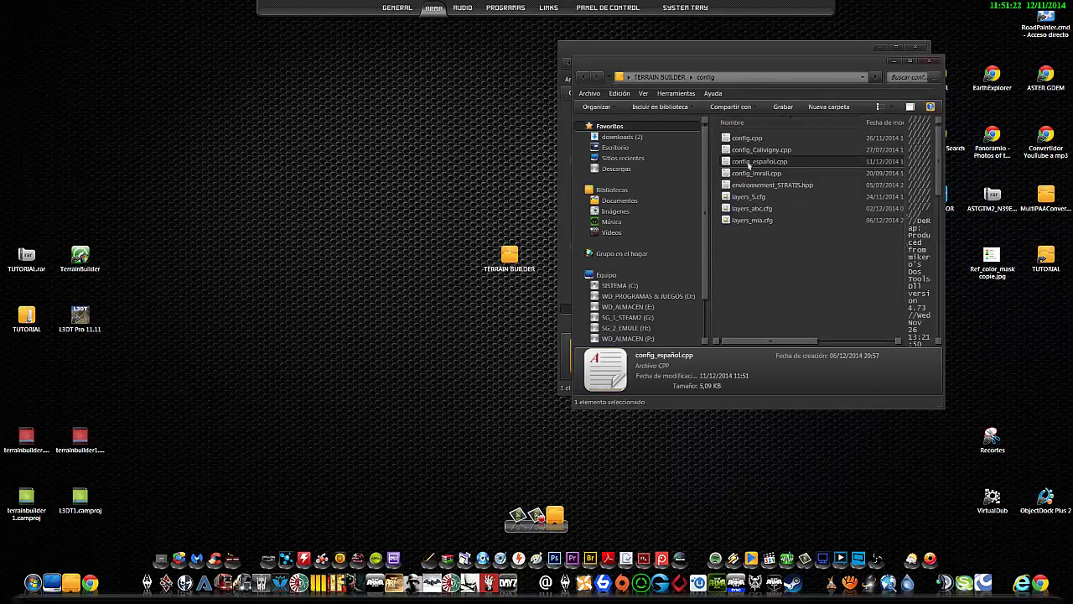
scroll(365, 328, up, 20)
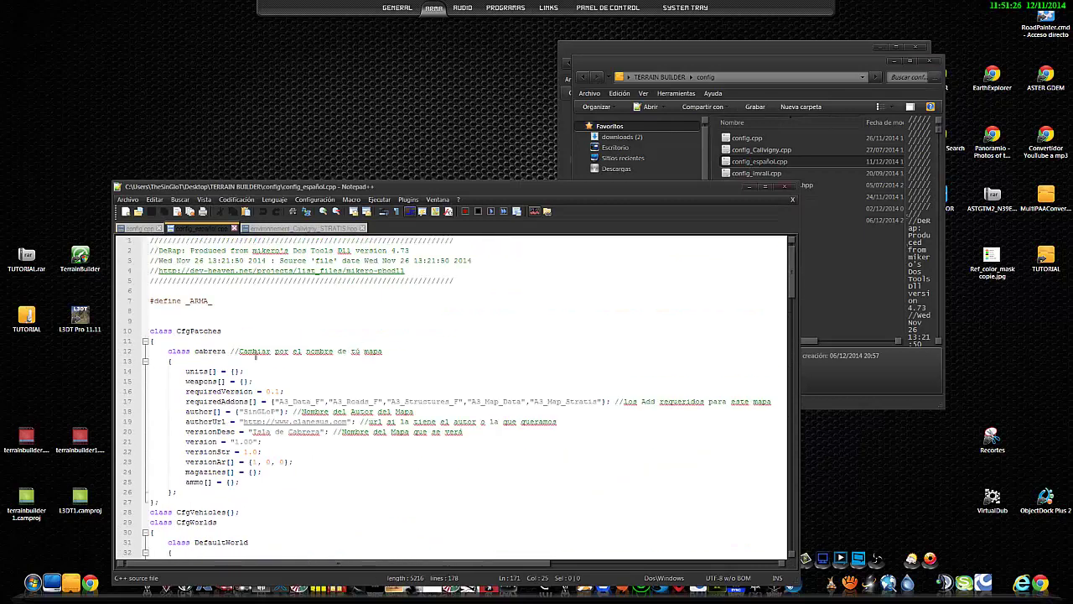
click(127, 199)
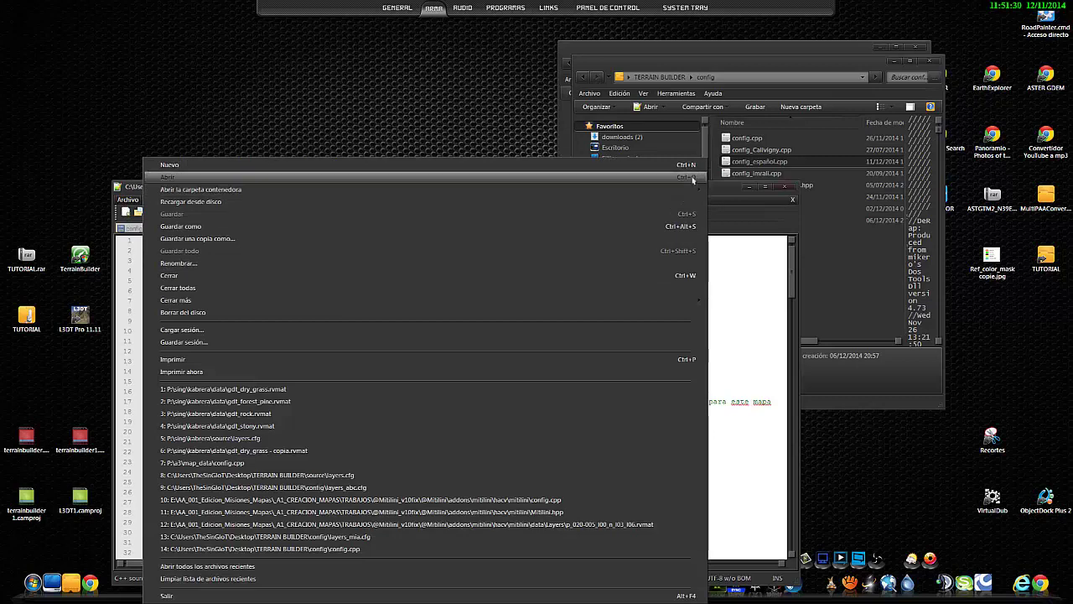
click(742, 291)
click(785, 188)
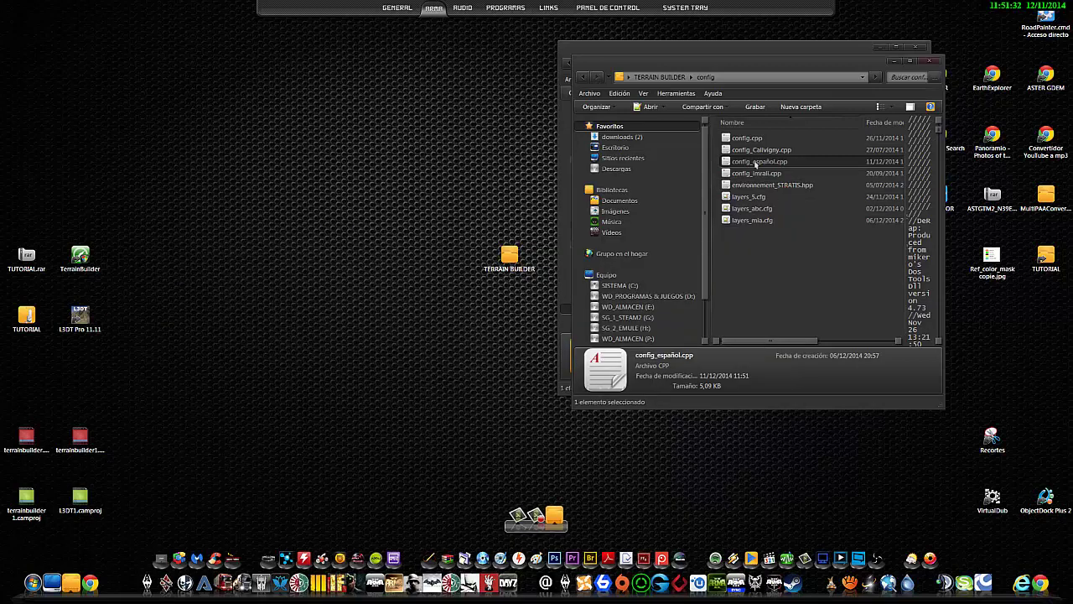
Copy config_español.cpp from the TERRAIN BUILDER config folder into P:\sing\kabrera.
right_click(757, 162)
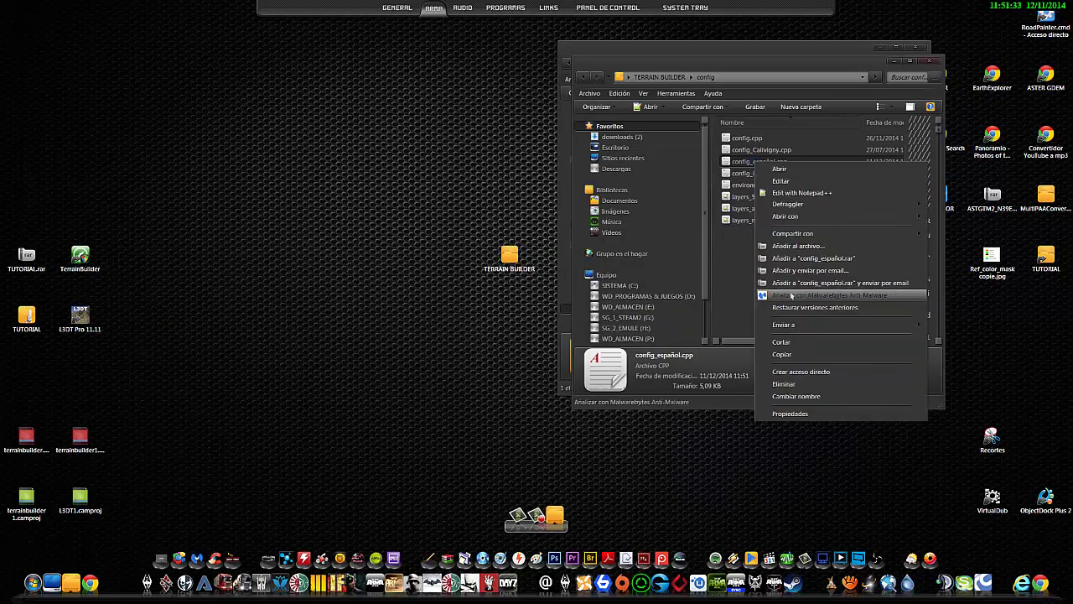
click(782, 355)
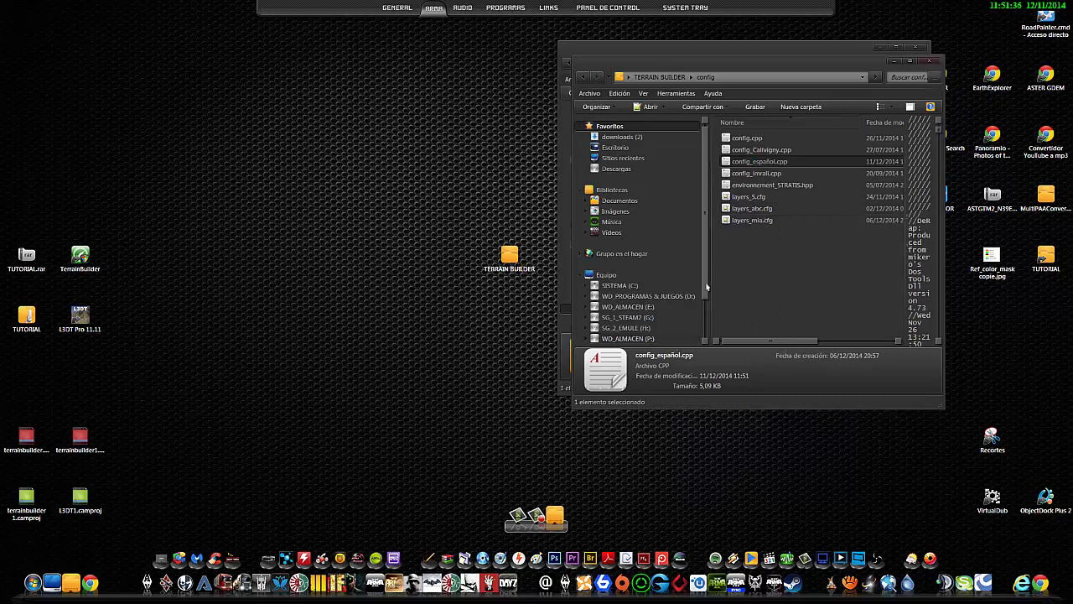
scroll(707, 287, down, 2)
click(626, 290)
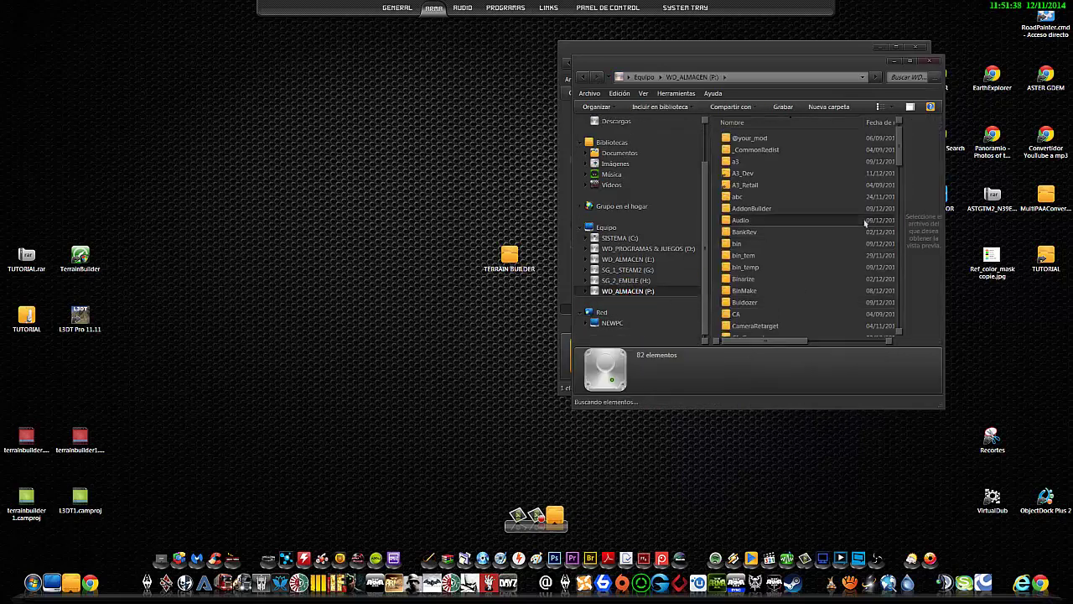
drag(899, 160, 898, 218)
double_click(749, 212)
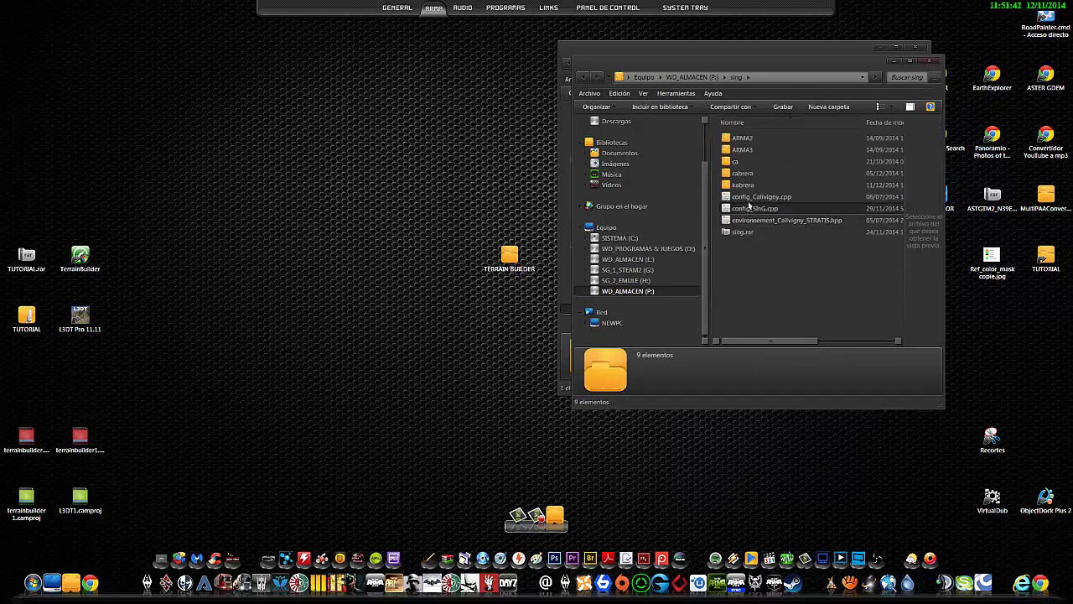
double_click(743, 184)
right_click(730, 197)
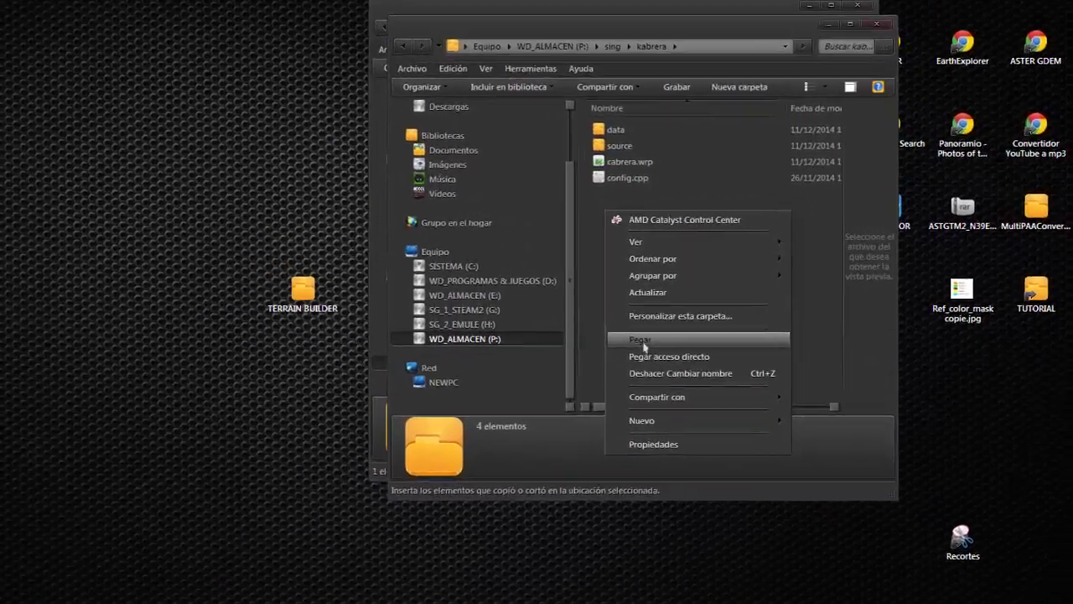
click(644, 346)
Move the old config.cpp from kabrera to the desktop and rename config_español.cpp as config.cpp.
right_drag(584, 179, 148, 197)
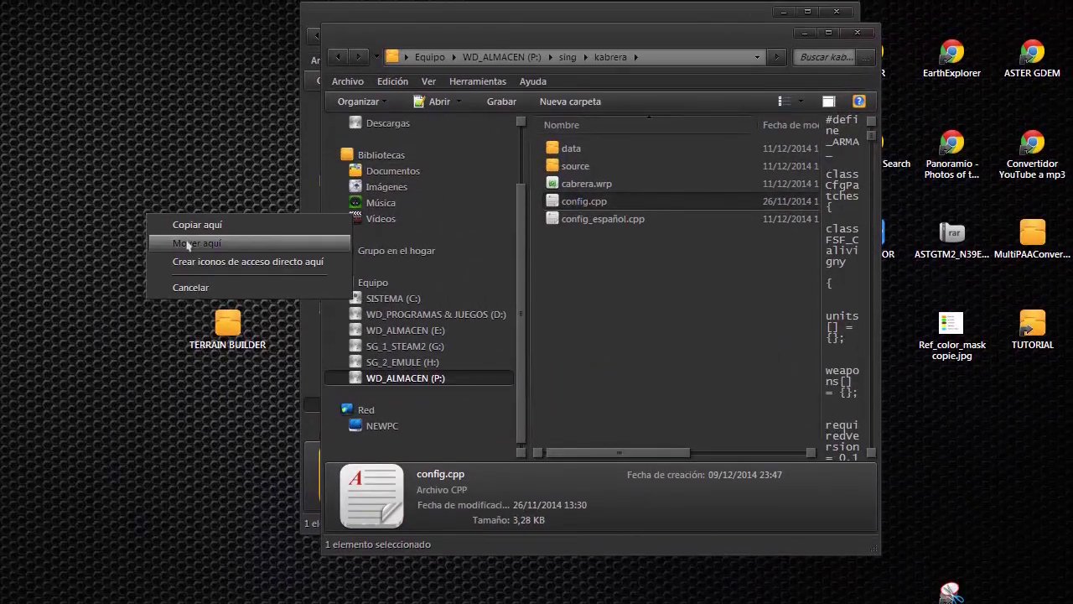
click(197, 221)
click(584, 186)
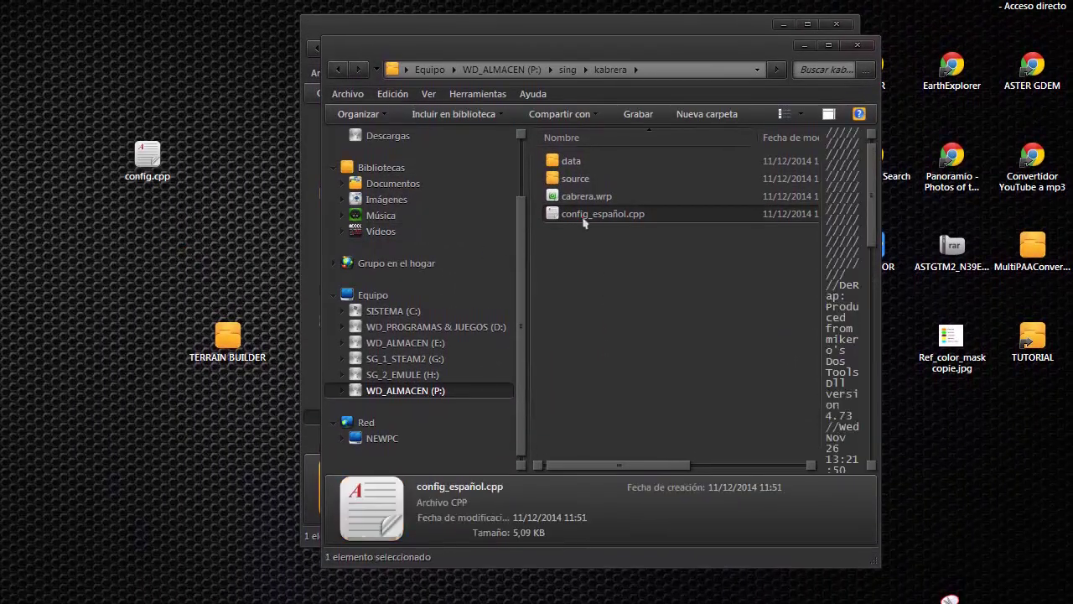
click(625, 216)
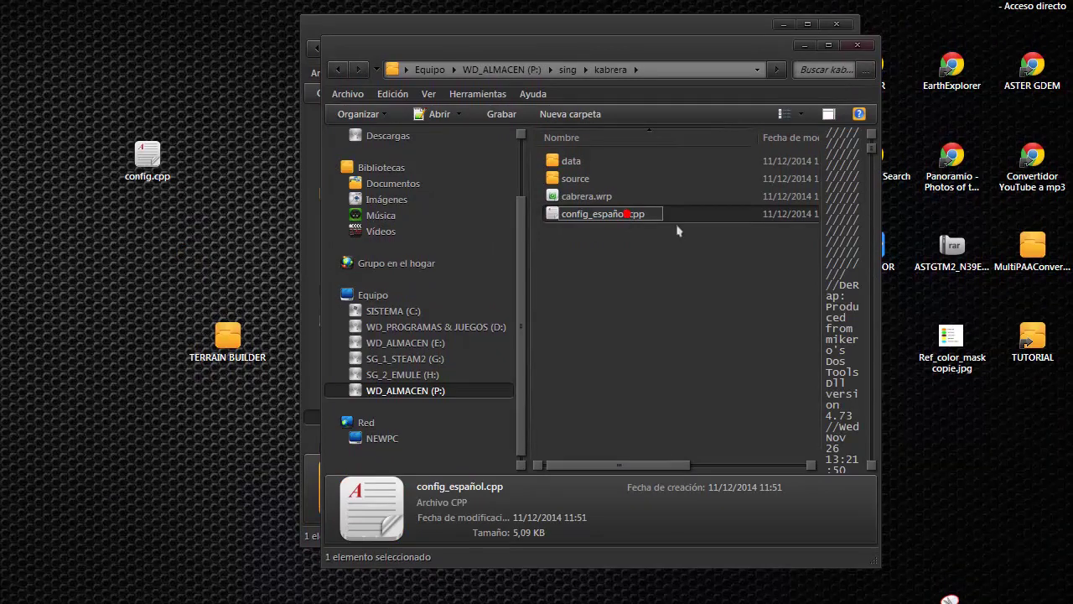
key(BackSpace)
key(BackSpace)
key(BackSpace)
key(BackSpace)
key(BackSpace)
key(BackSpace)
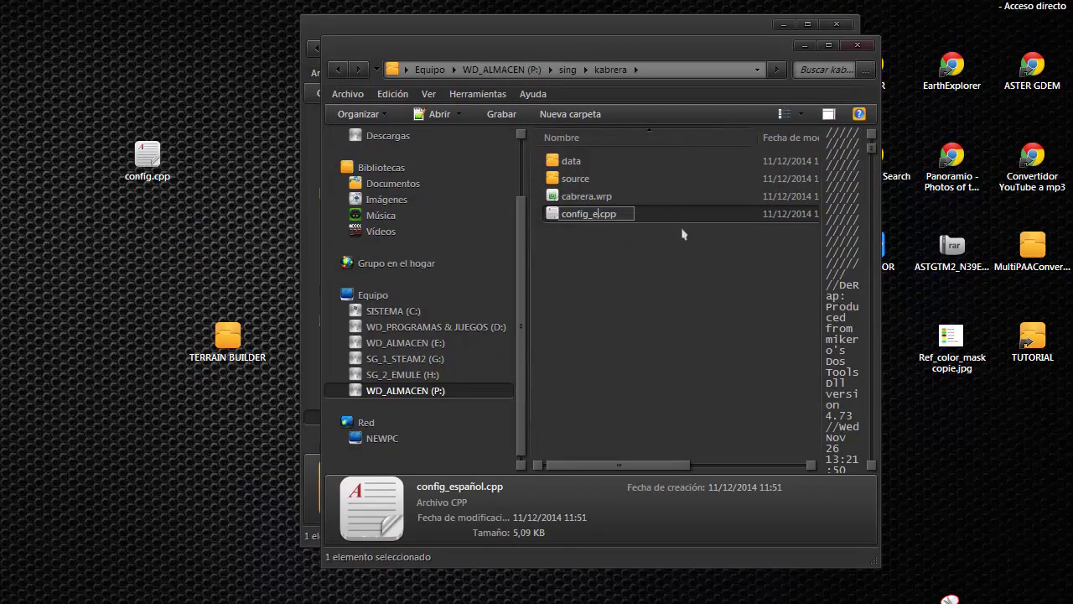
key(BackSpace)
key(BackSpace)
key(Return)
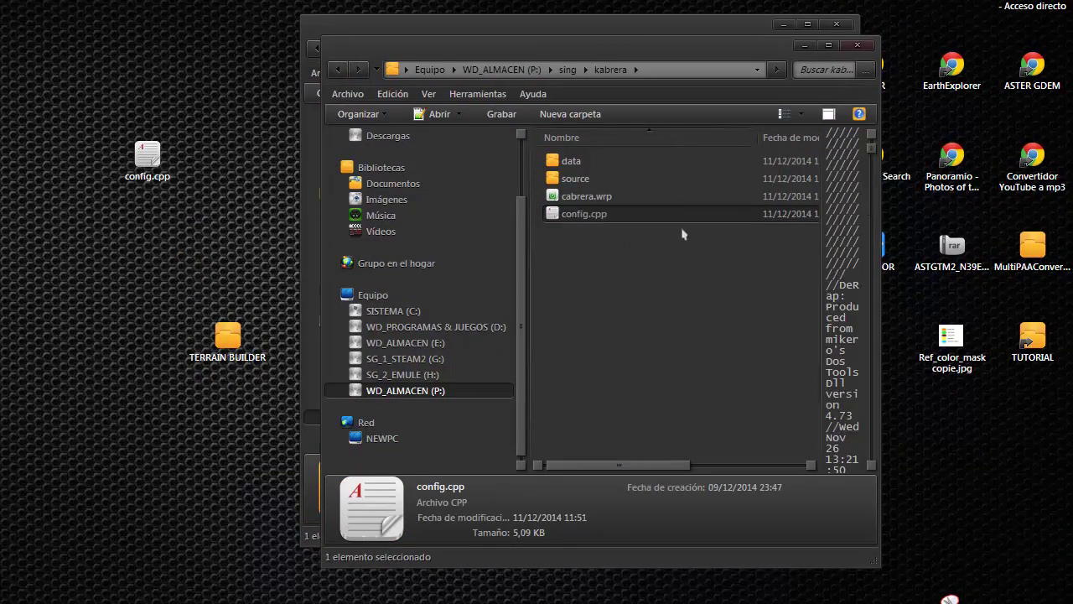
click(615, 320)
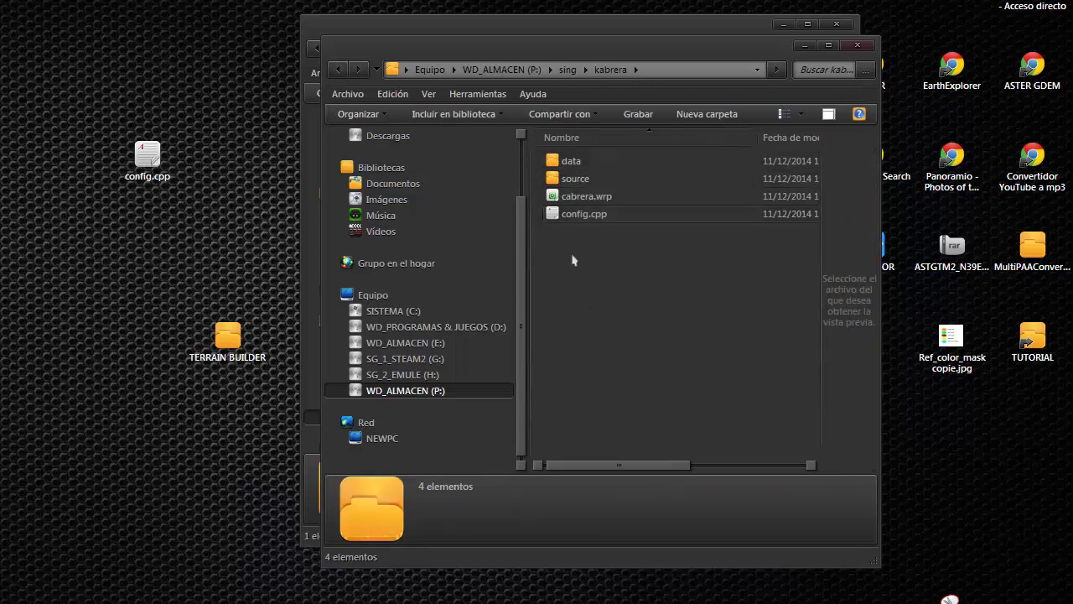
Move the kabrera folder window aside and close the other explorer window showing the sing folder.
drag(706, 58, 348, 95)
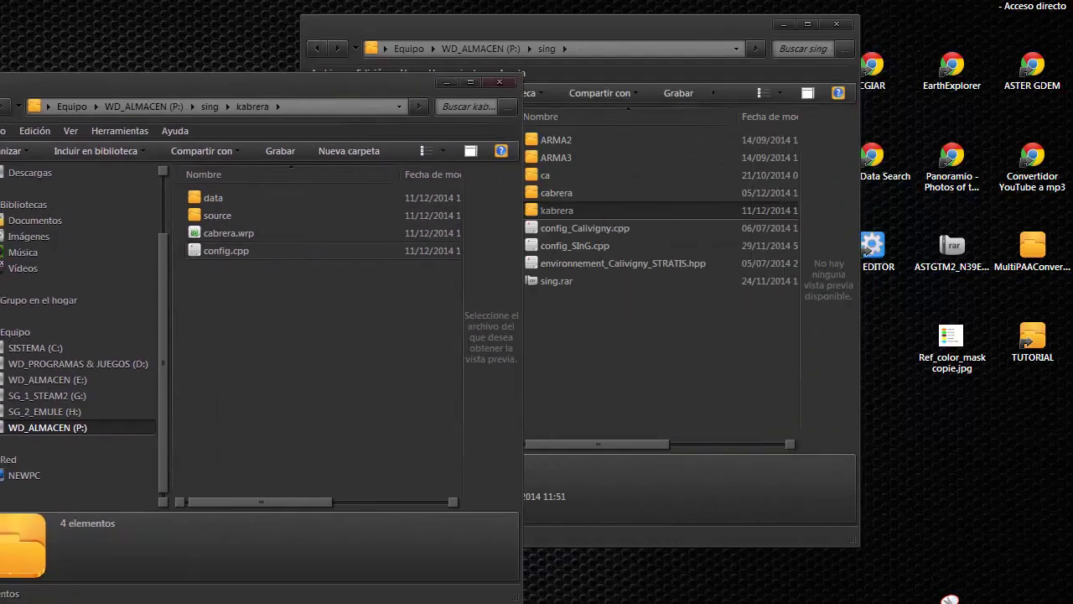
click(659, 28)
drag(659, 28, 671, 30)
click(848, 25)
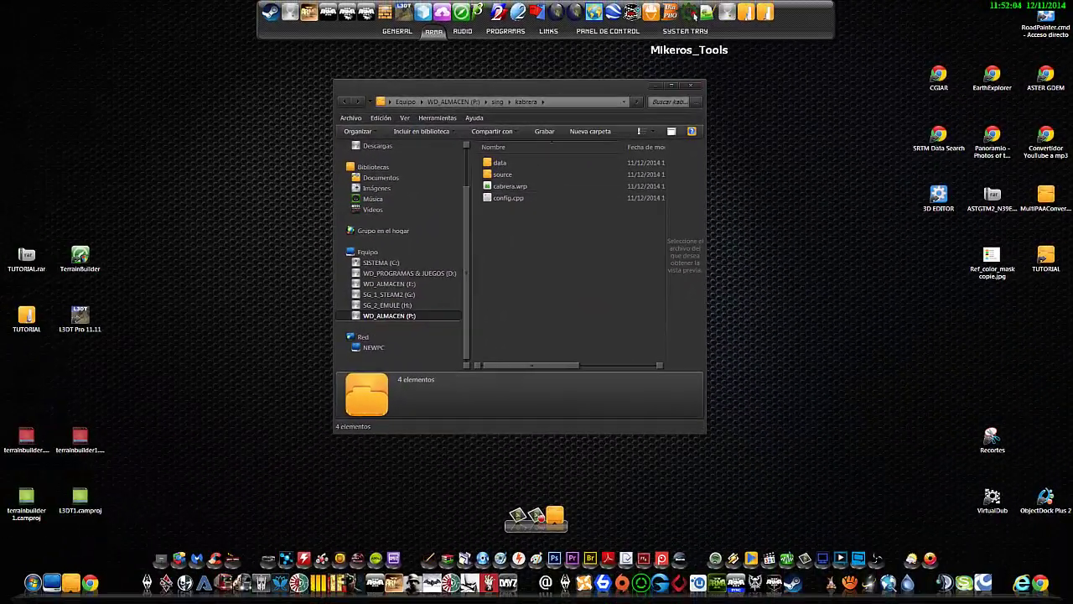
Launch pboProject from the Mikeros_Tools collection.
click(688, 11)
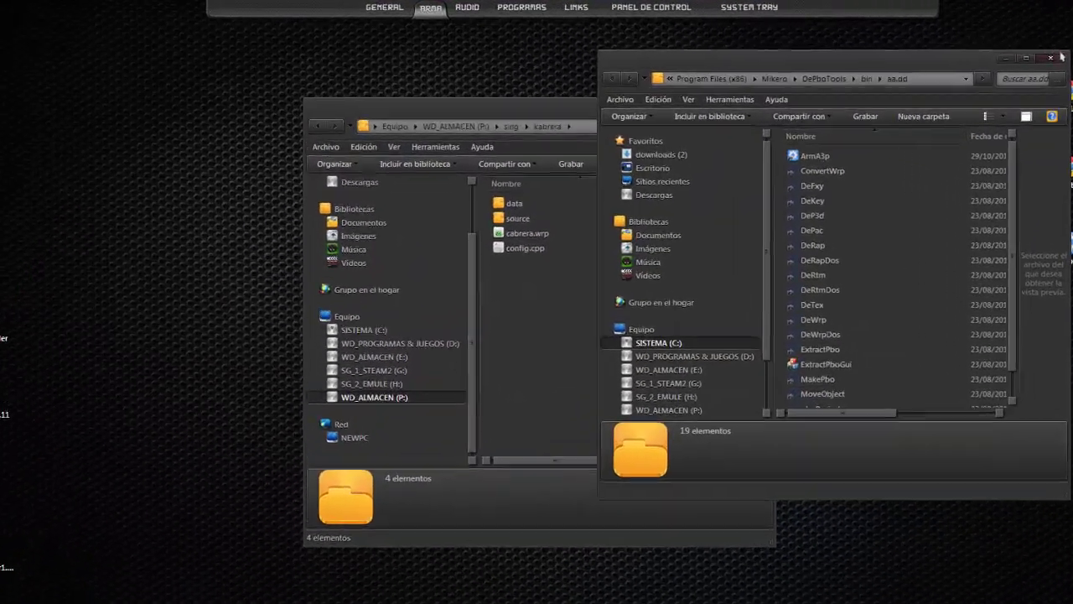
click(671, 12)
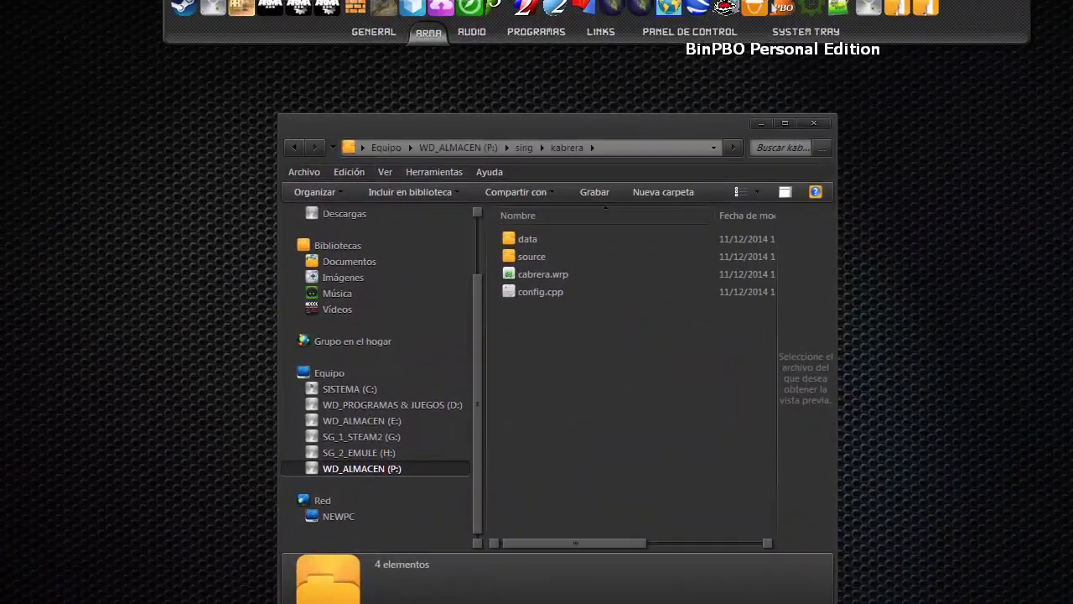
right_click(813, 13)
click(813, 13)
click(813, 14)
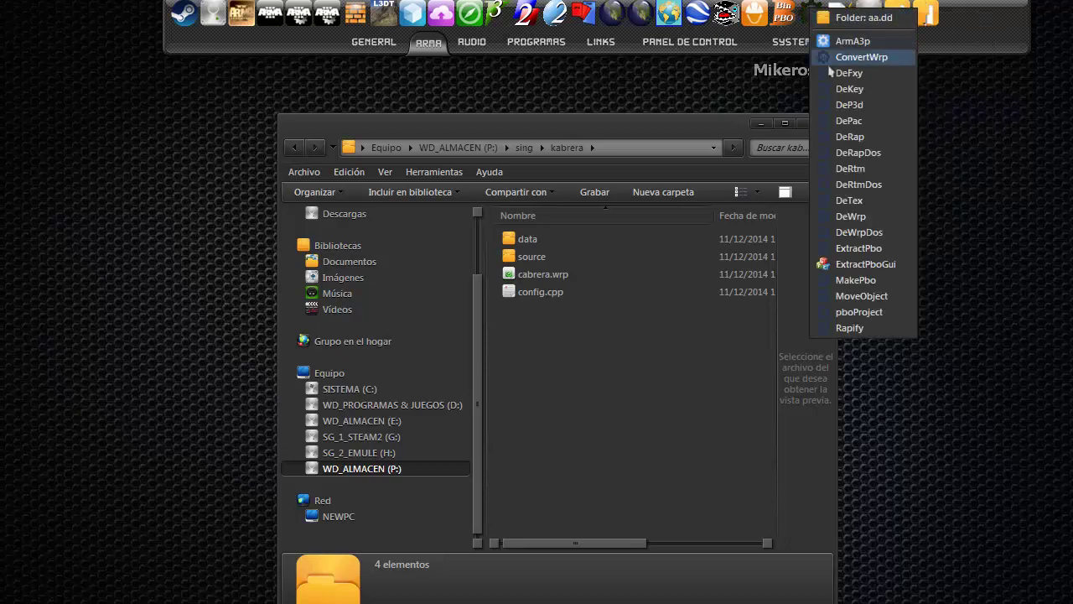
click(872, 312)
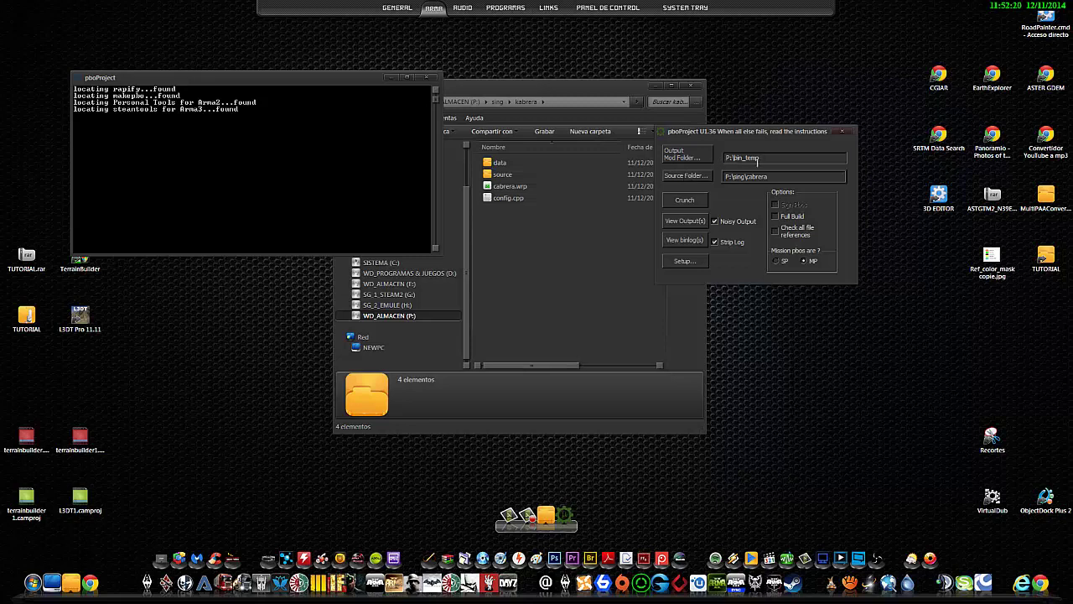
Open the bin_temp folder on drive P: and move its window clear of the pboProject dialog.
drag(562, 93, 578, 114)
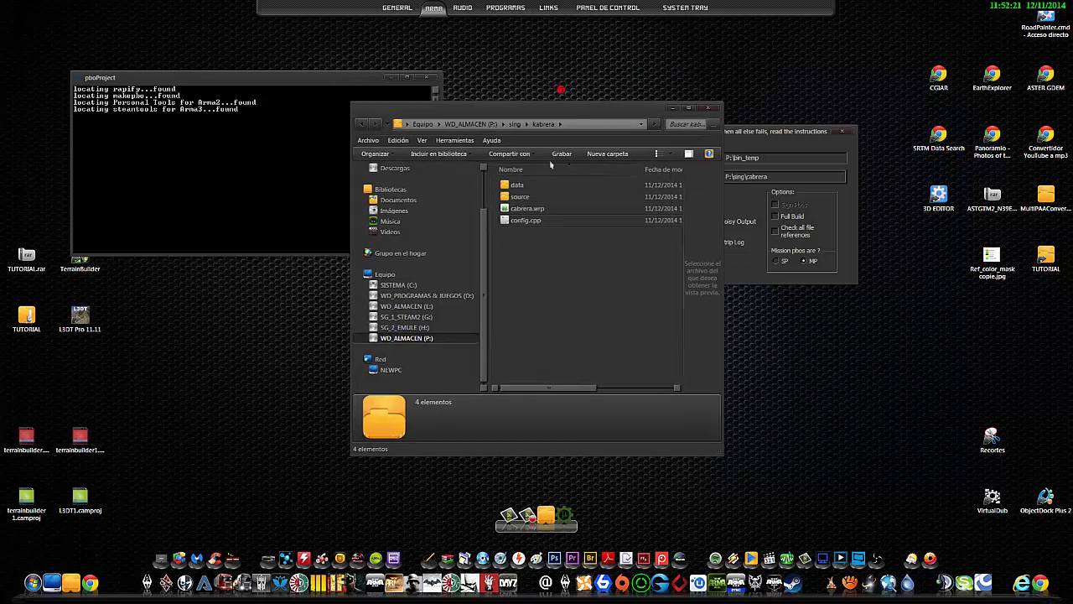
click(407, 337)
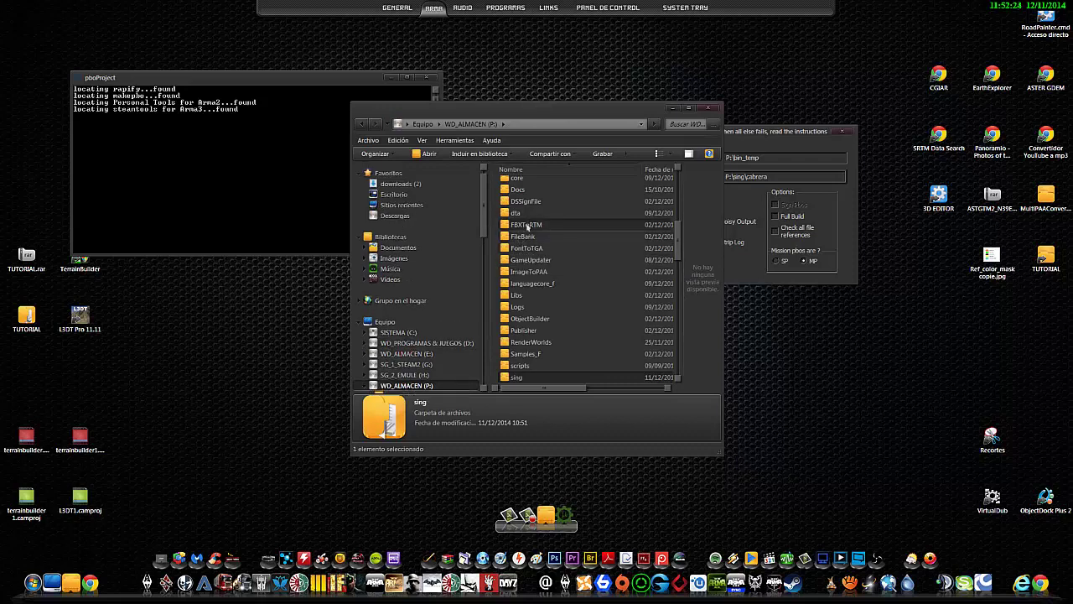
click(525, 224)
scroll(519, 239, up, 5)
scroll(519, 239, down, 3)
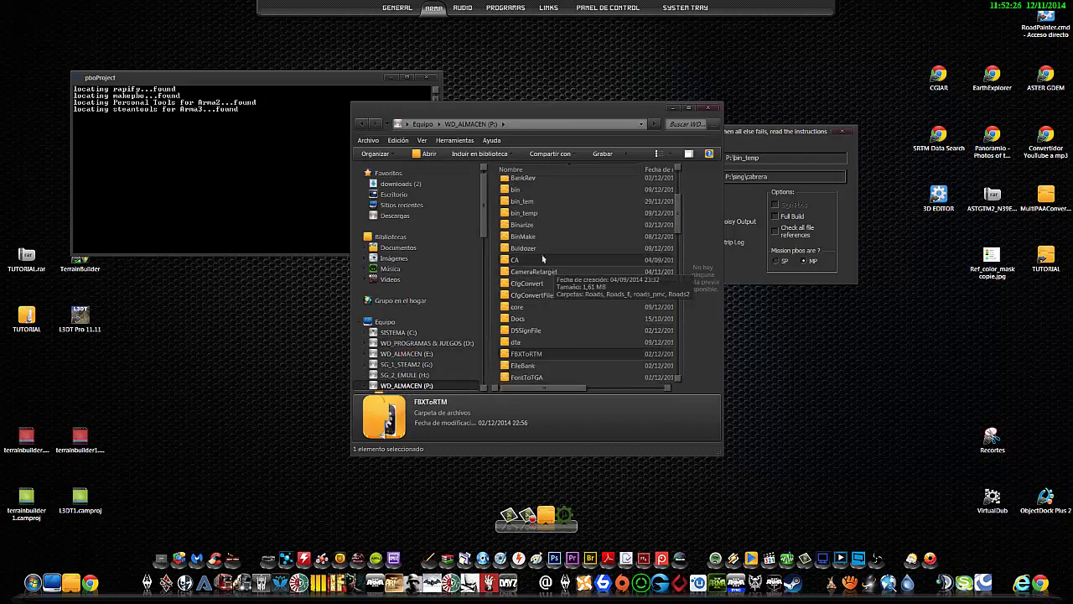
double_click(527, 214)
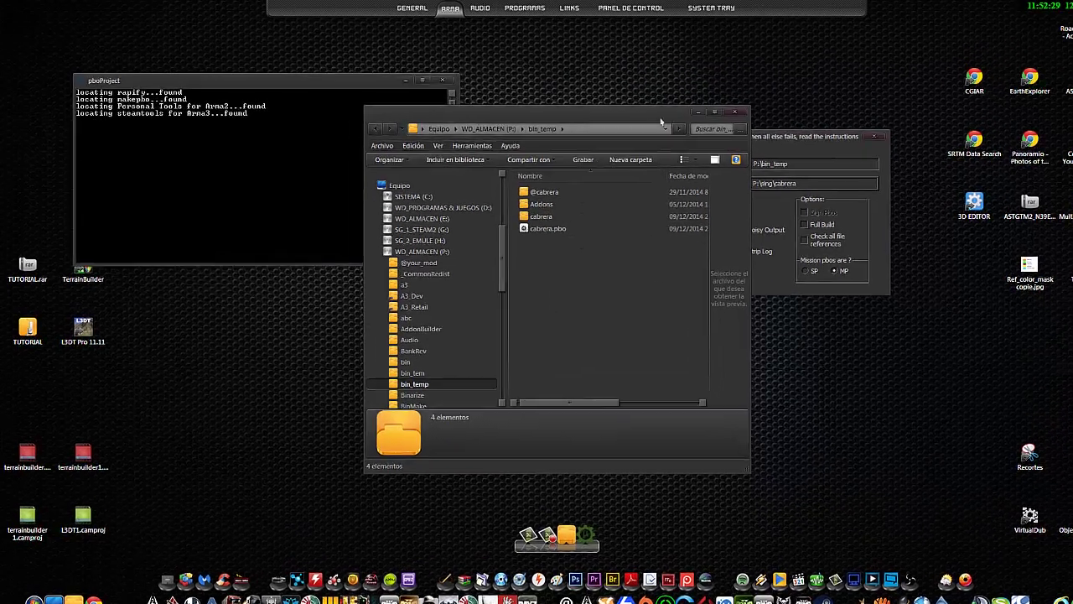
drag(661, 124, 539, 143)
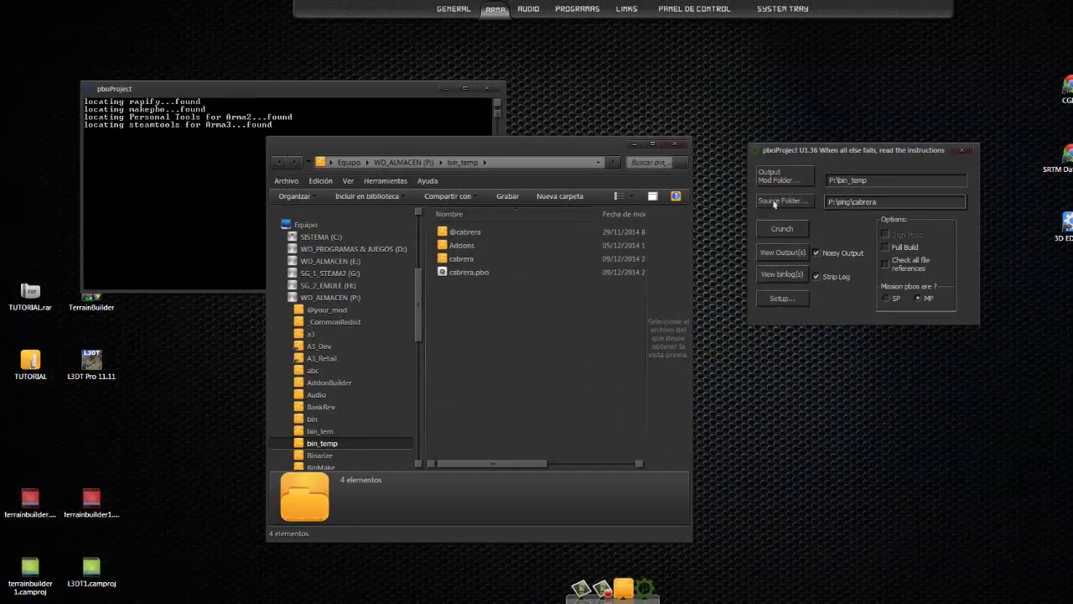
Set the pboProject source folder to P:\sing\kabrera.
click(775, 204)
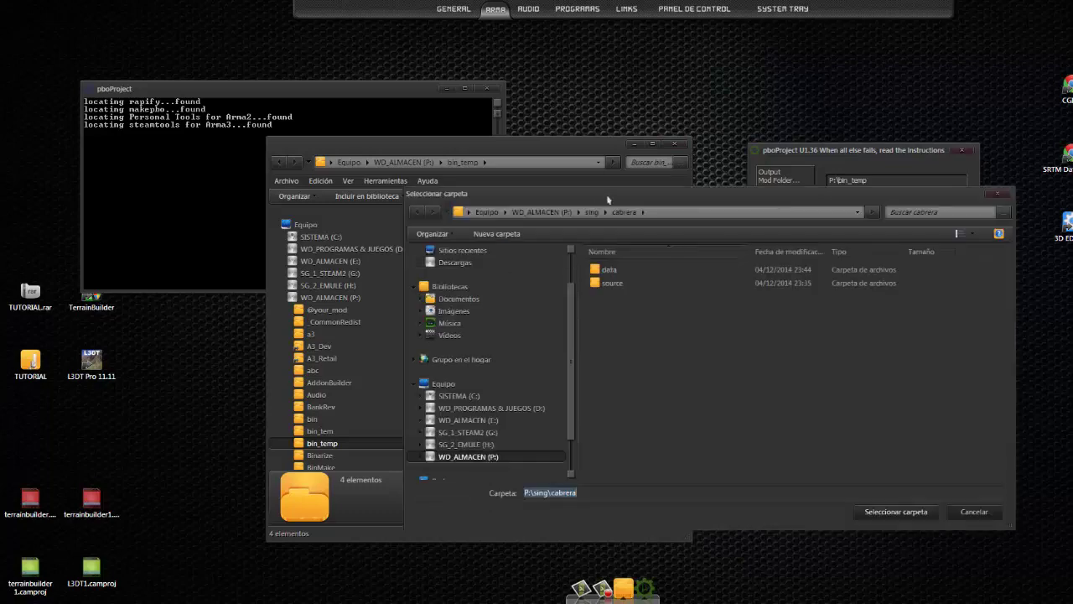
drag(608, 200, 658, 238)
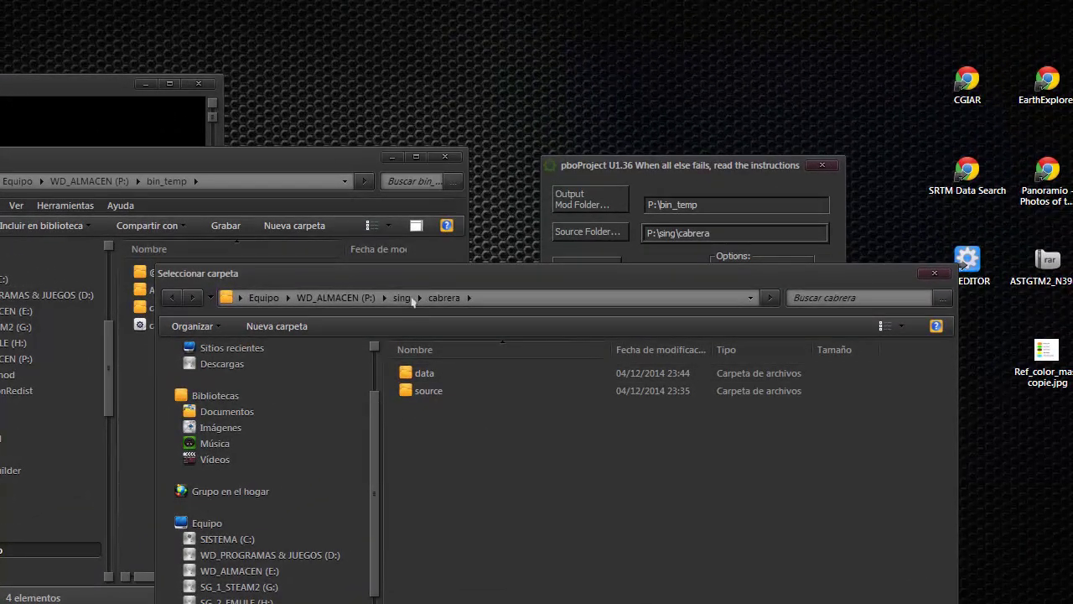
click(402, 298)
double_click(416, 447)
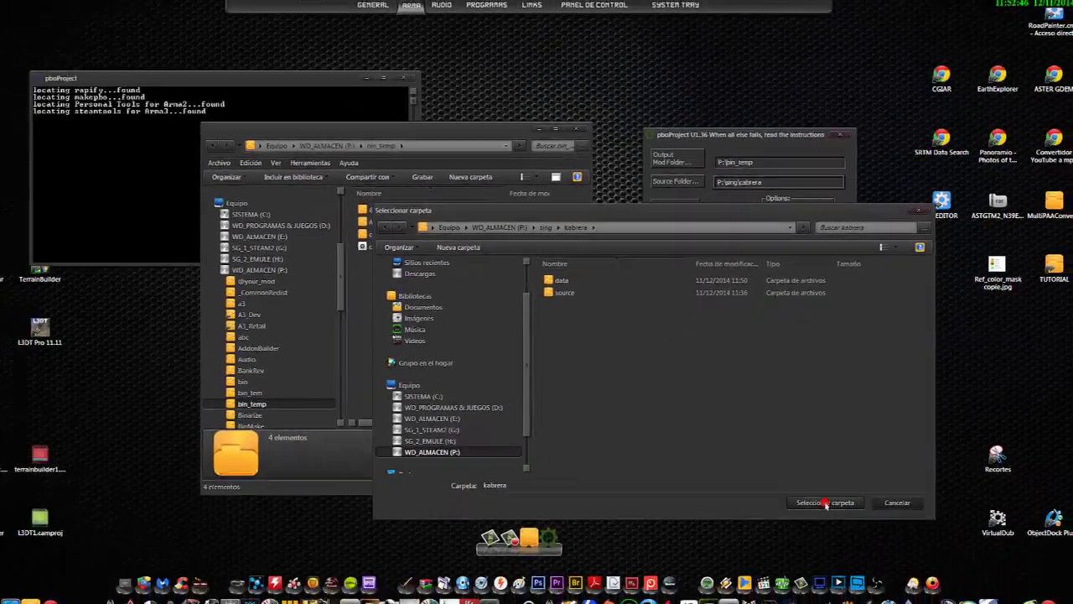
click(828, 496)
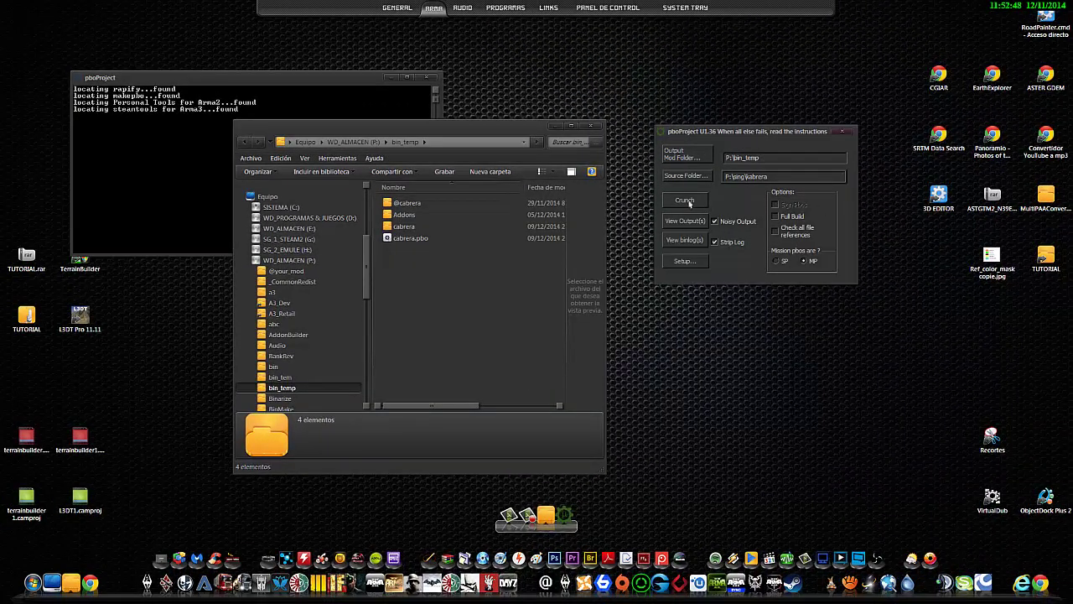
Check and accept the General Setup options, and run Crunch on the kabrera project.
click(683, 262)
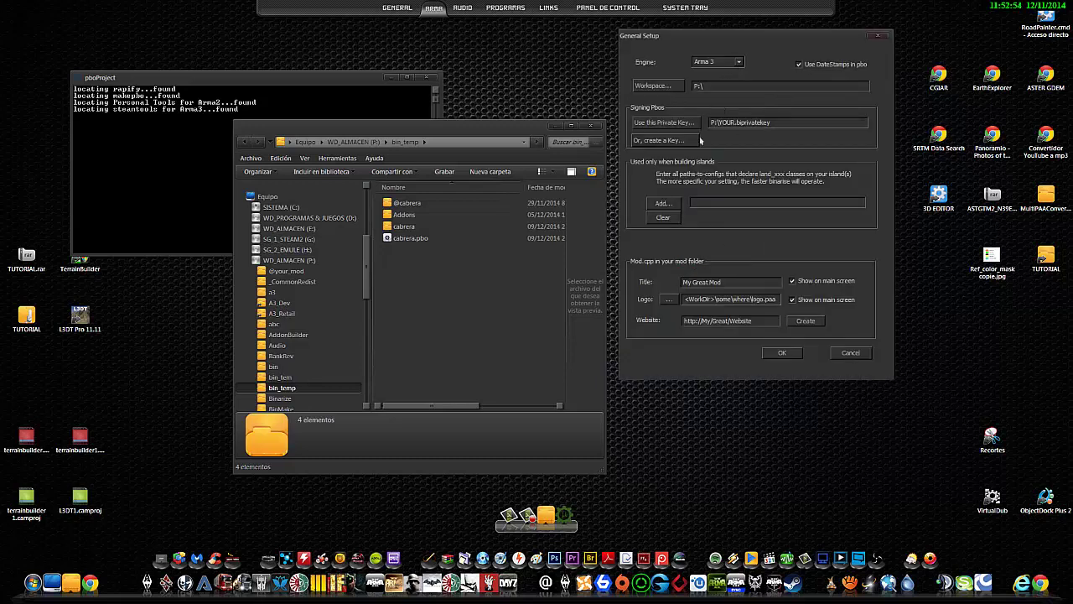
click(780, 353)
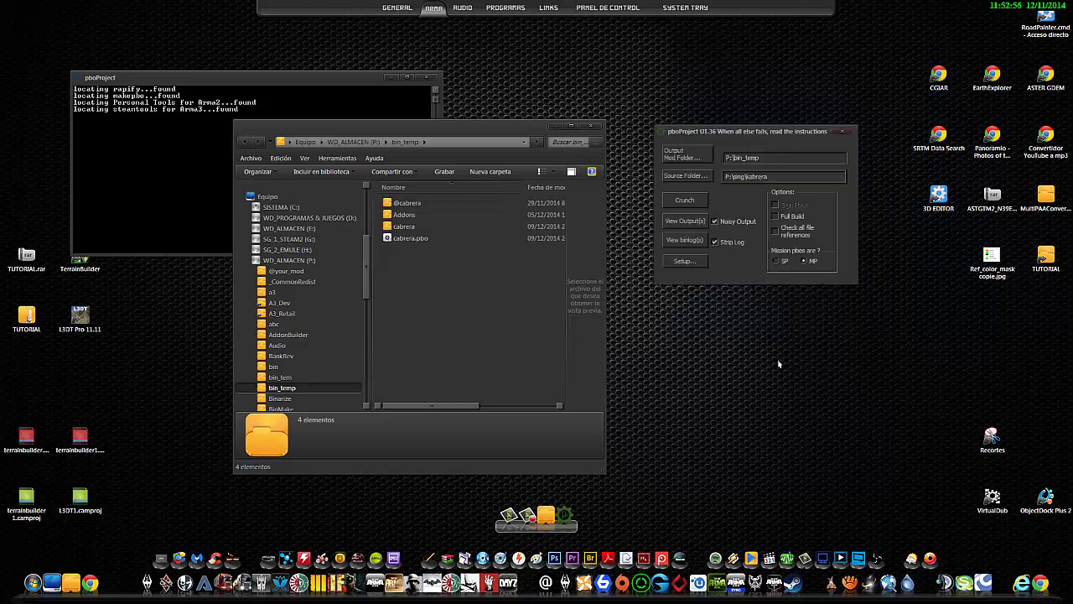
click(681, 202)
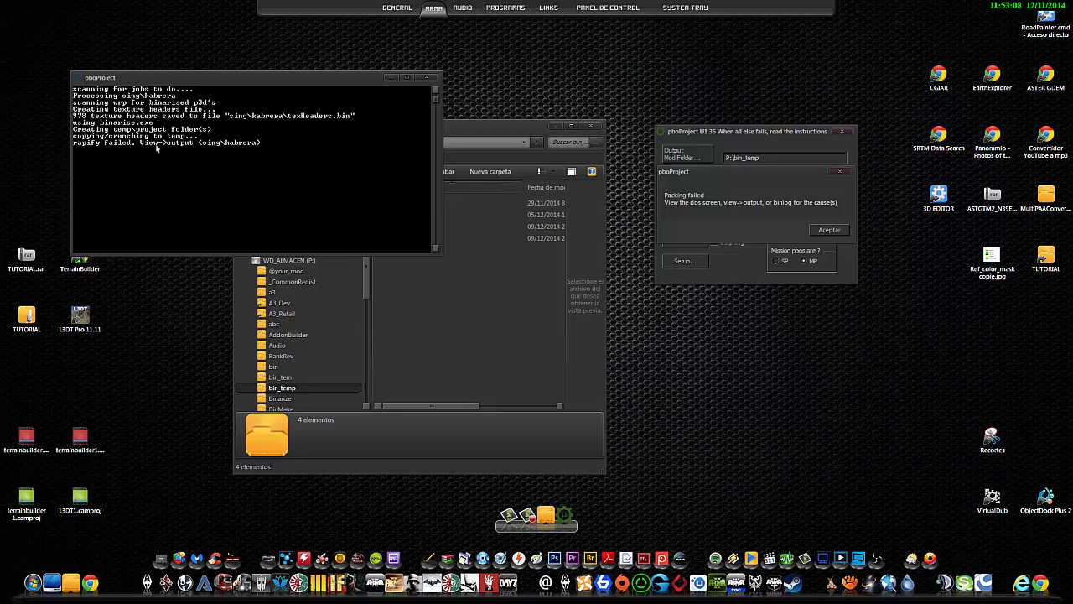
click(825, 230)
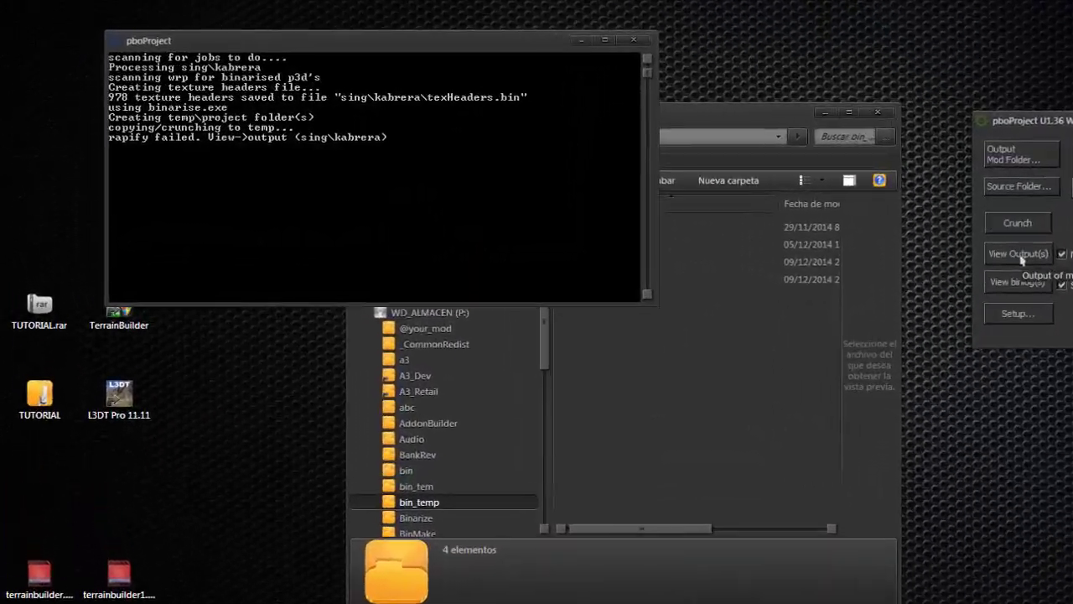
View the packing output log and examine its last lines for the cause of the failure.
click(681, 222)
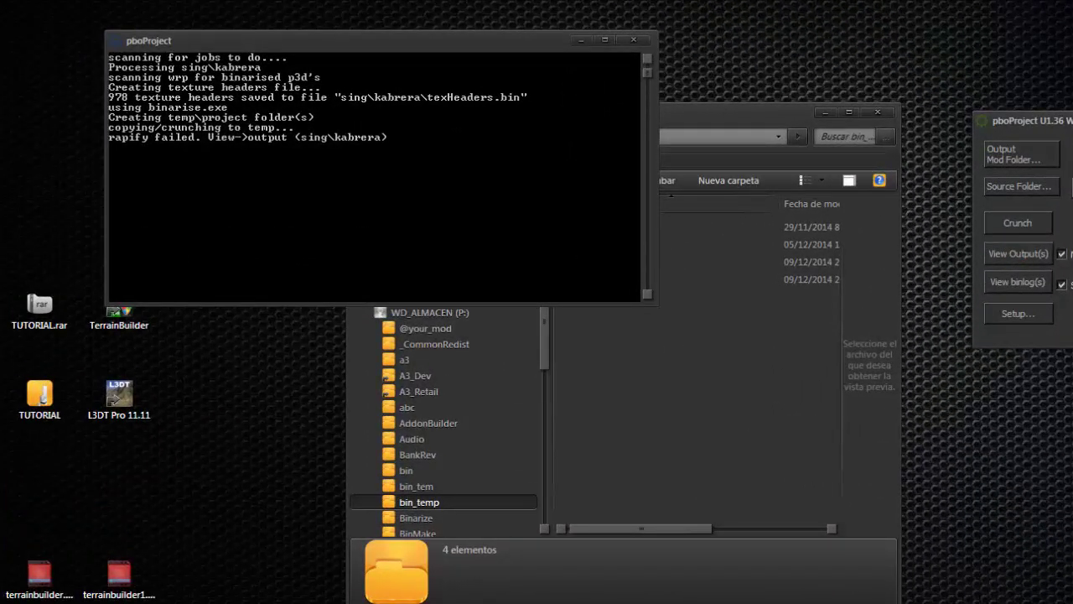
drag(352, 216, 495, 190)
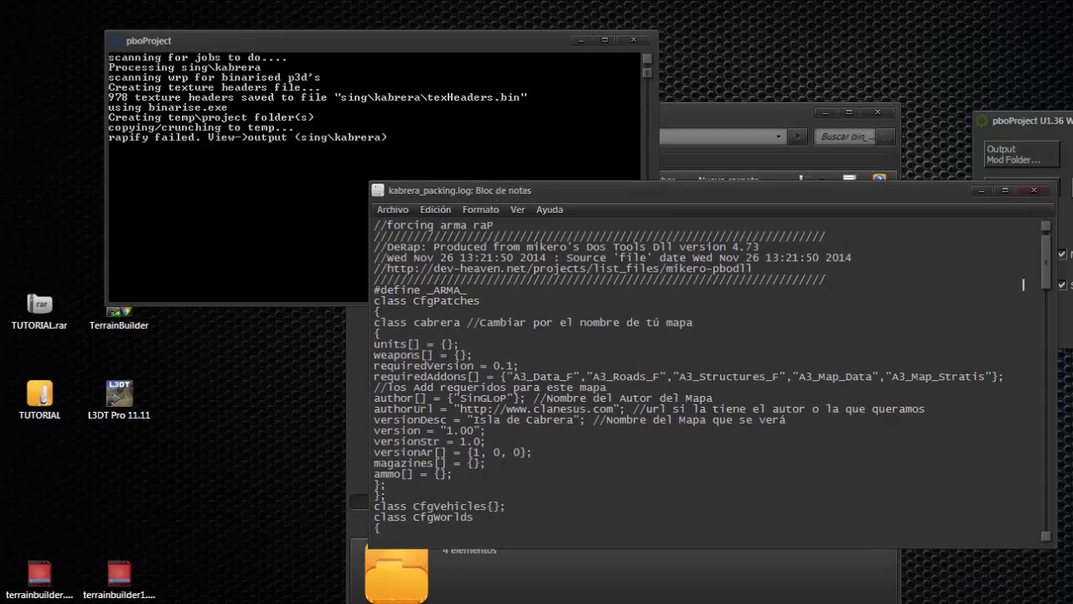
drag(1046, 251, 1060, 541)
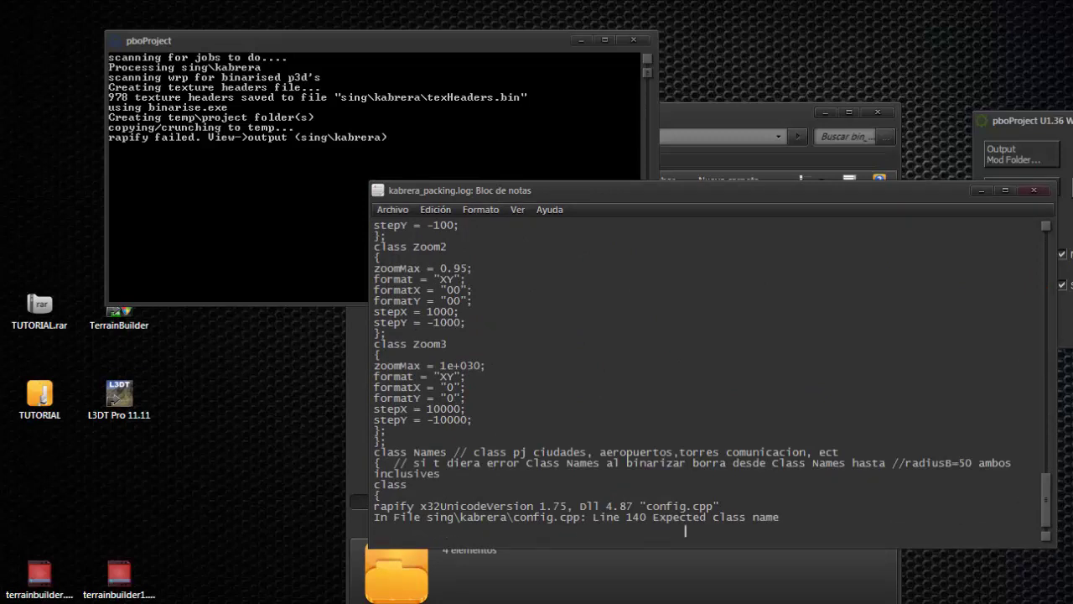
drag(775, 192, 711, 30)
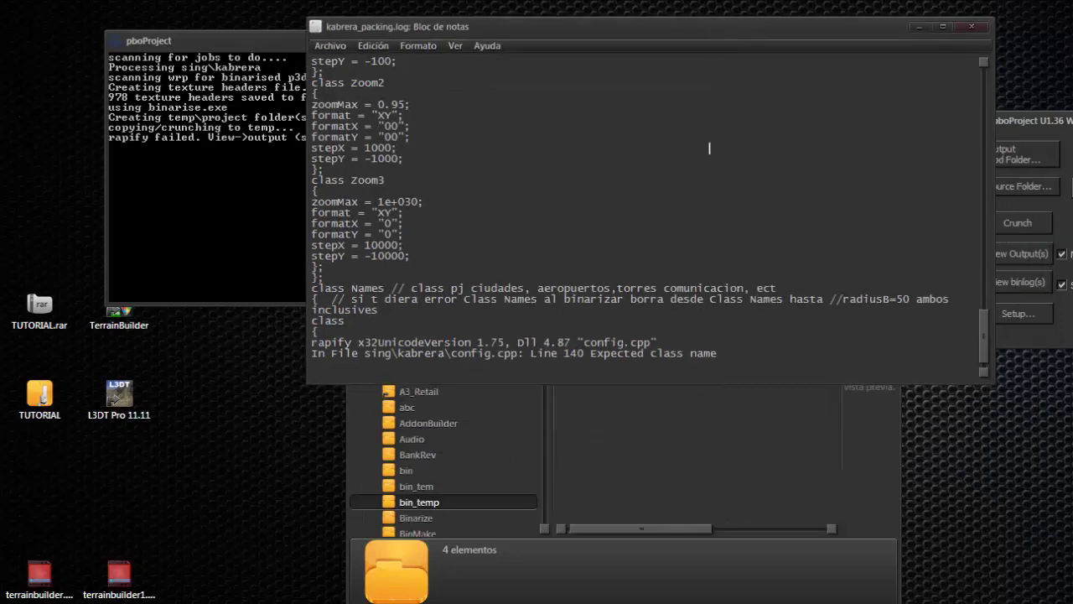
Open config.cpp from the P:\sing\kabrera folder in Notepad++.
click(679, 481)
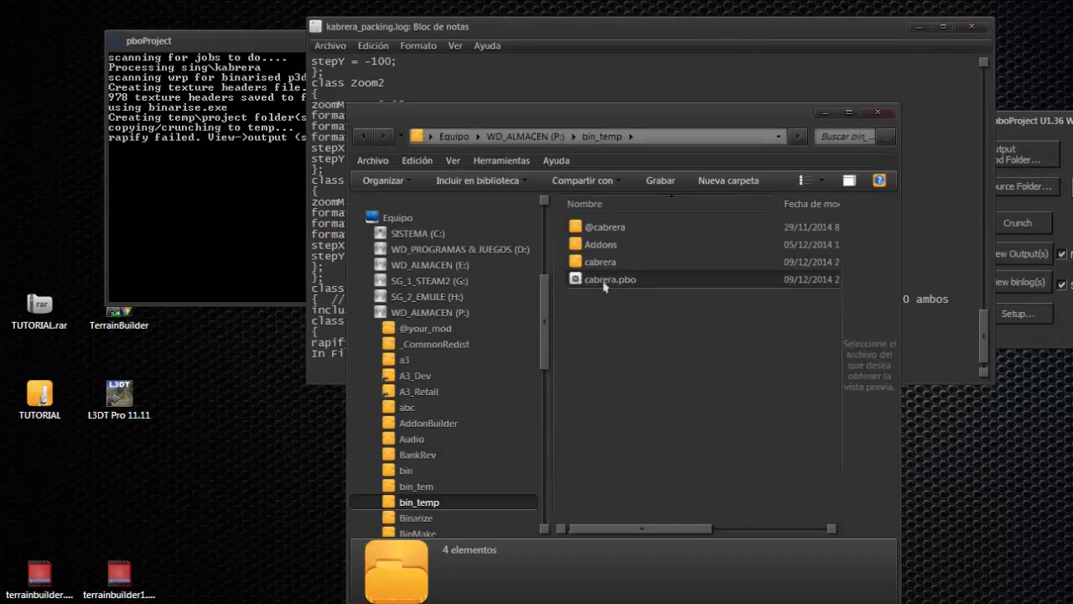
drag(546, 360, 559, 525)
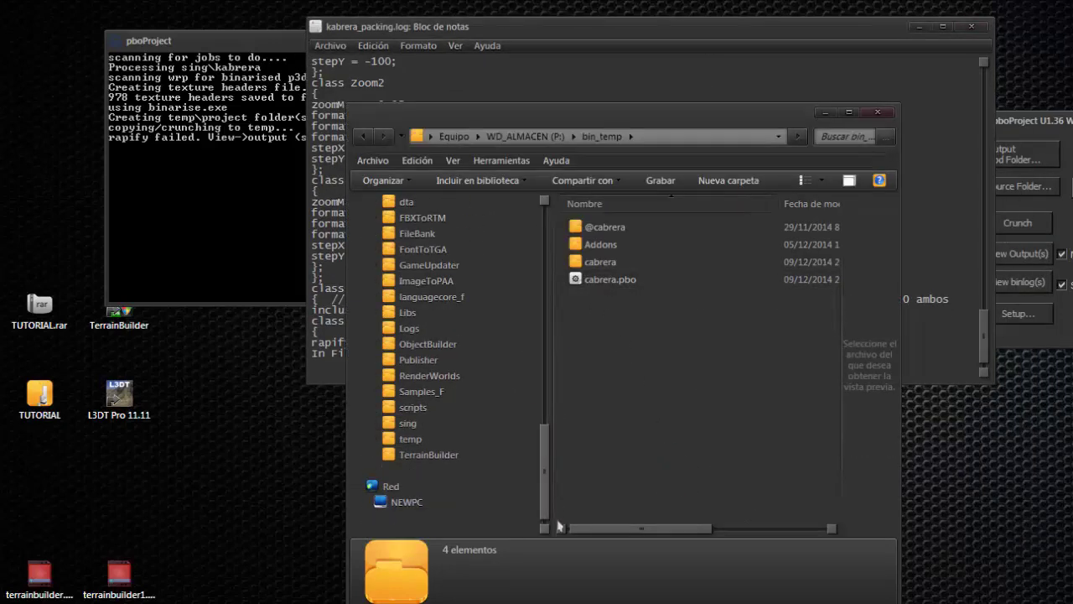
click(408, 422)
click(587, 299)
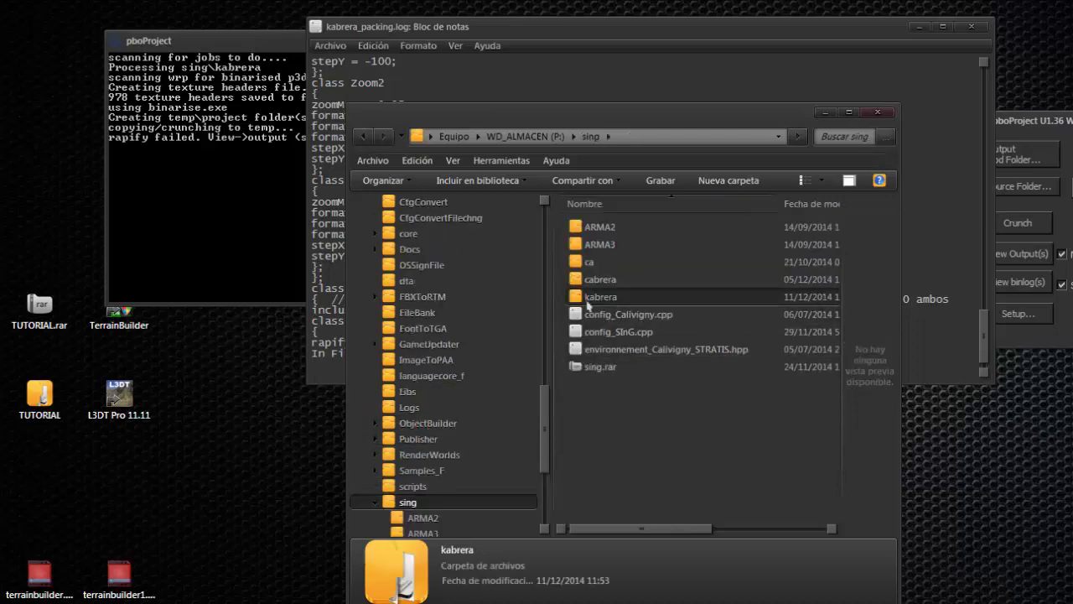
double_click(587, 300)
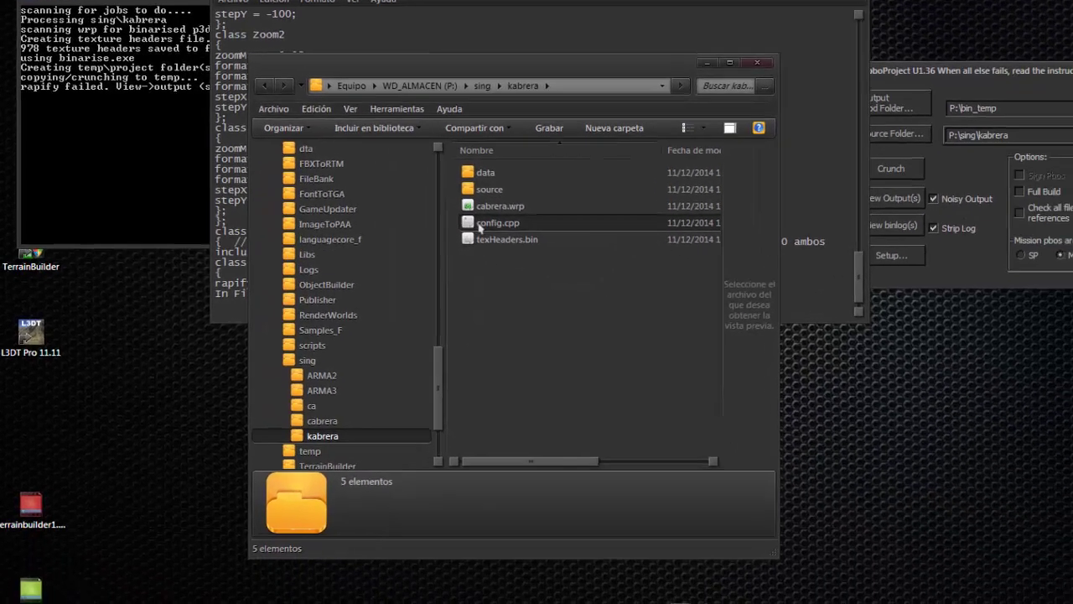
click(589, 284)
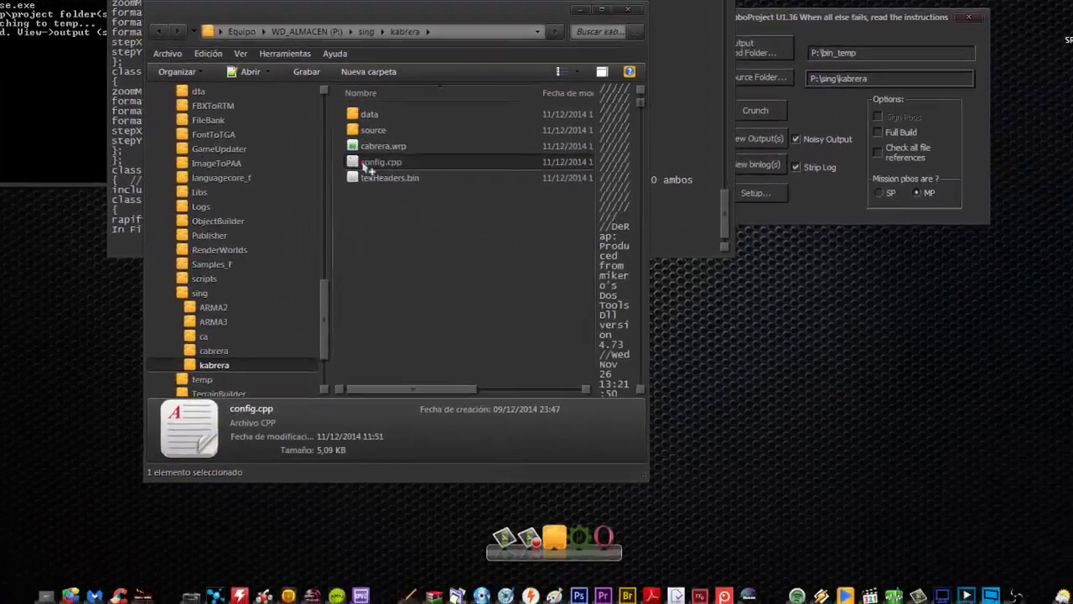
double_click(379, 161)
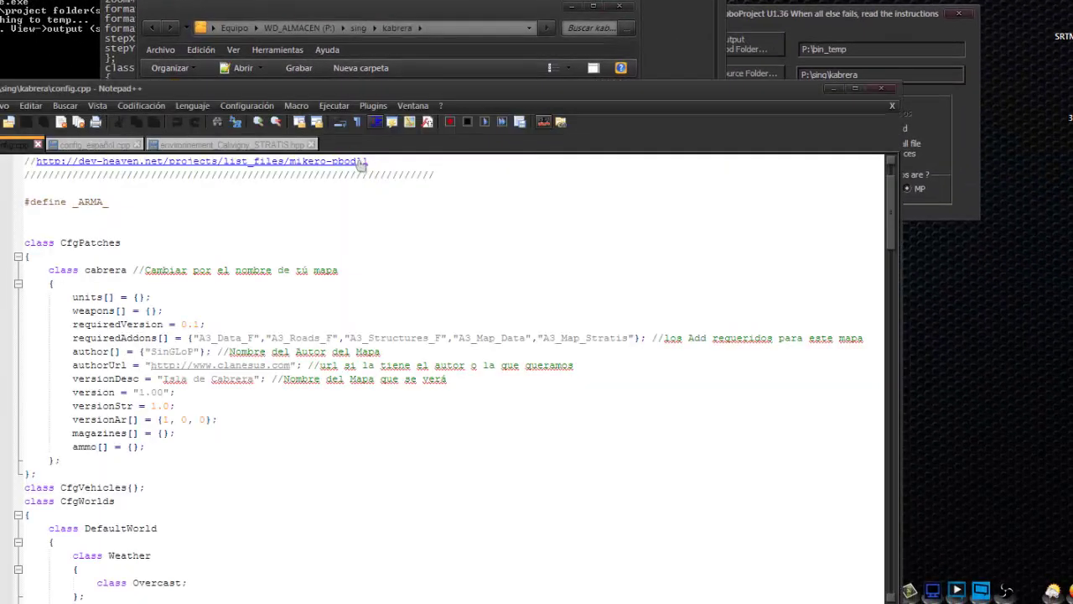
Close config_español.cpp and environnement_Calivigny_STRATIS.hpp, leaving only config.cpp open, and reposition the editor window.
click(99, 146)
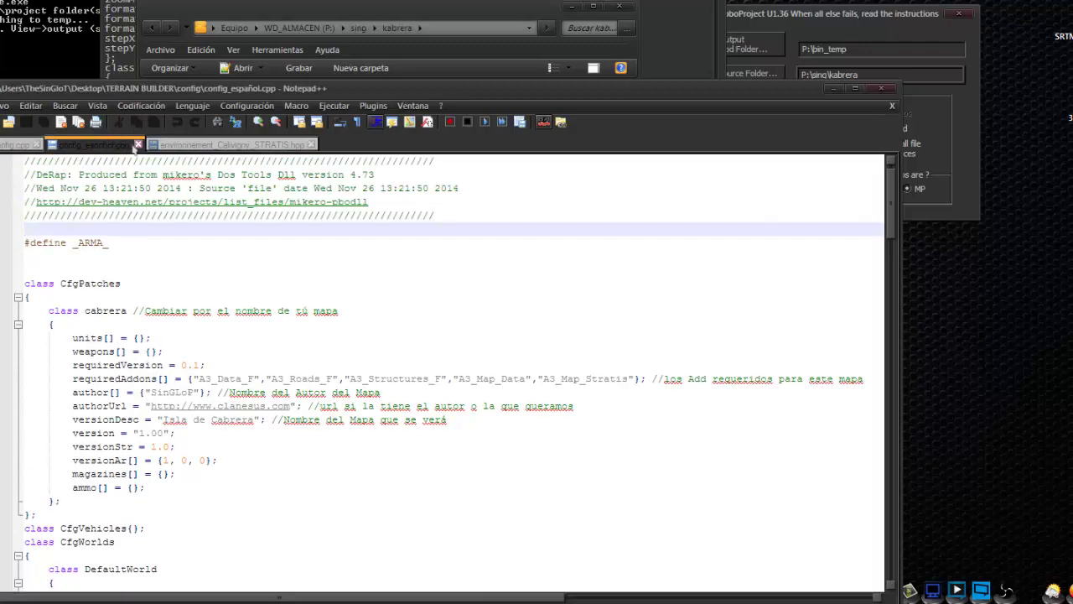
click(139, 144)
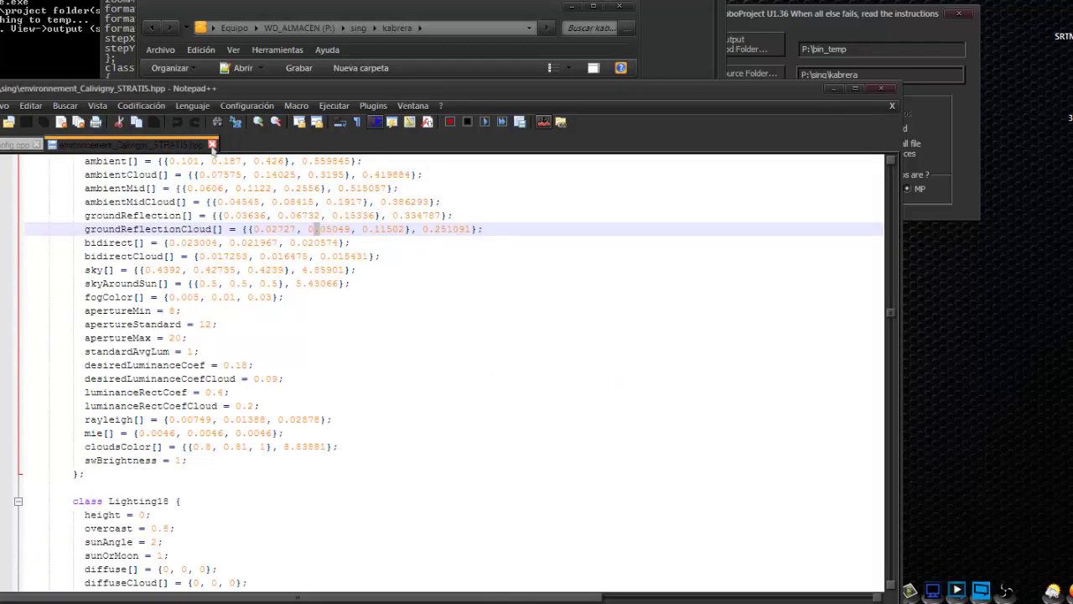
click(212, 145)
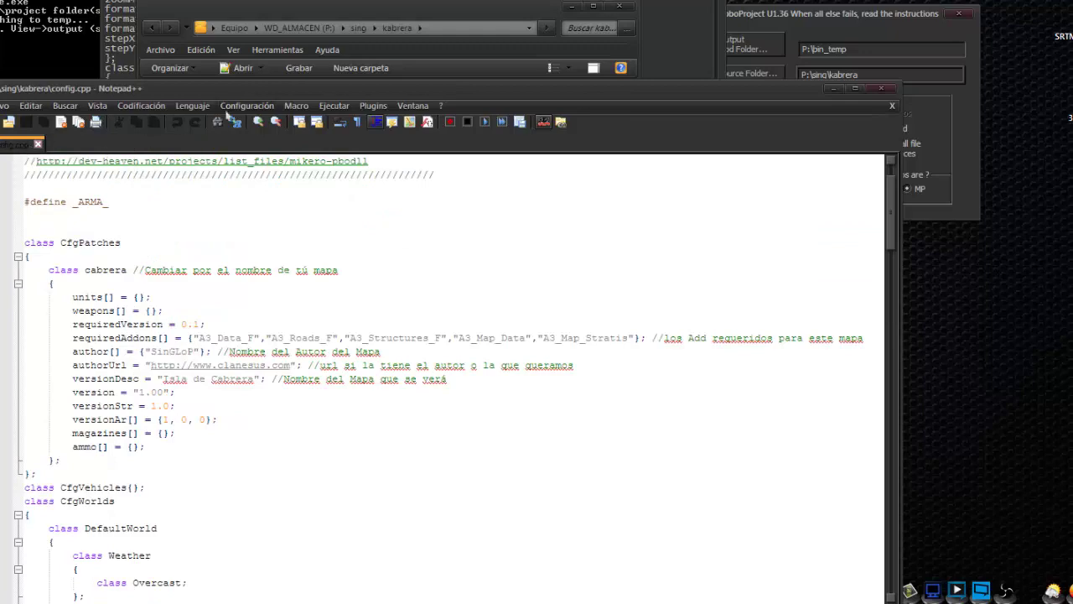
drag(241, 92, 347, 41)
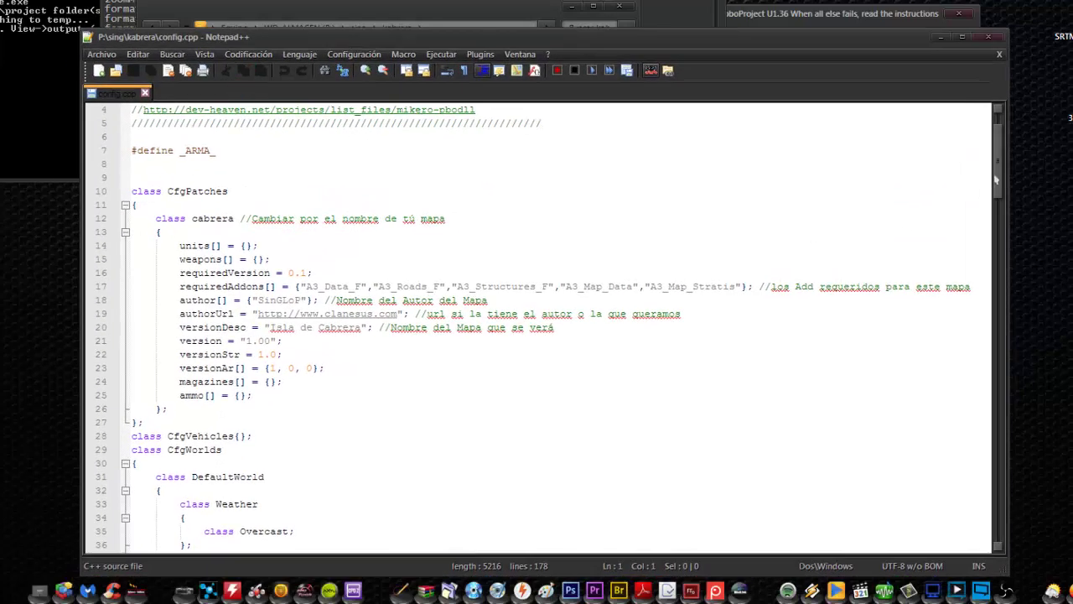
Comment out the "class Names" line 137 and the "class" line 139 of config.cpp with // and save the file.
drag(1000, 181, 978, 442)
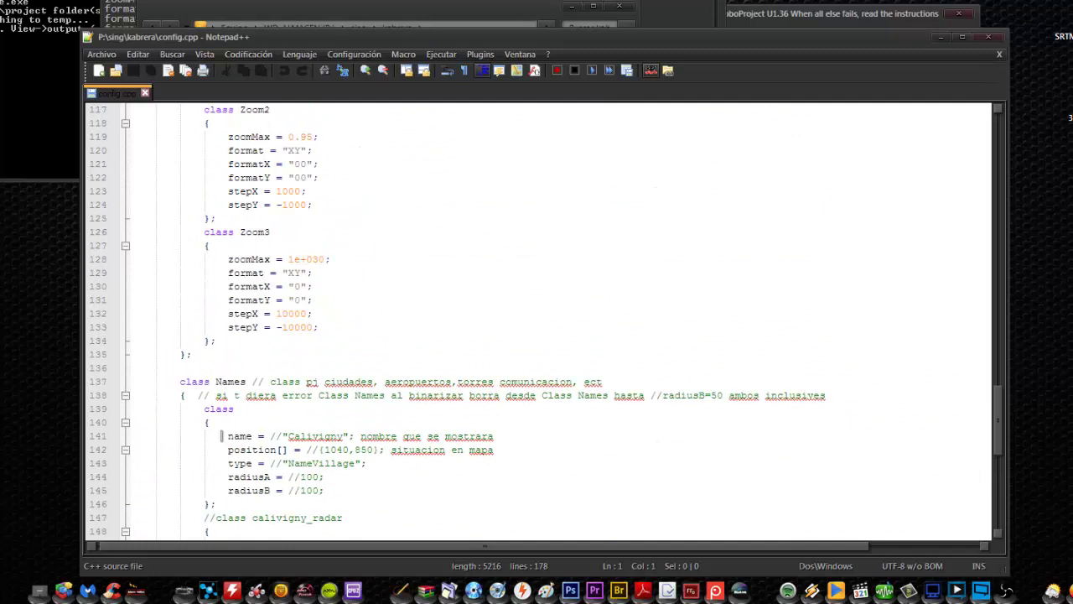
click(180, 384)
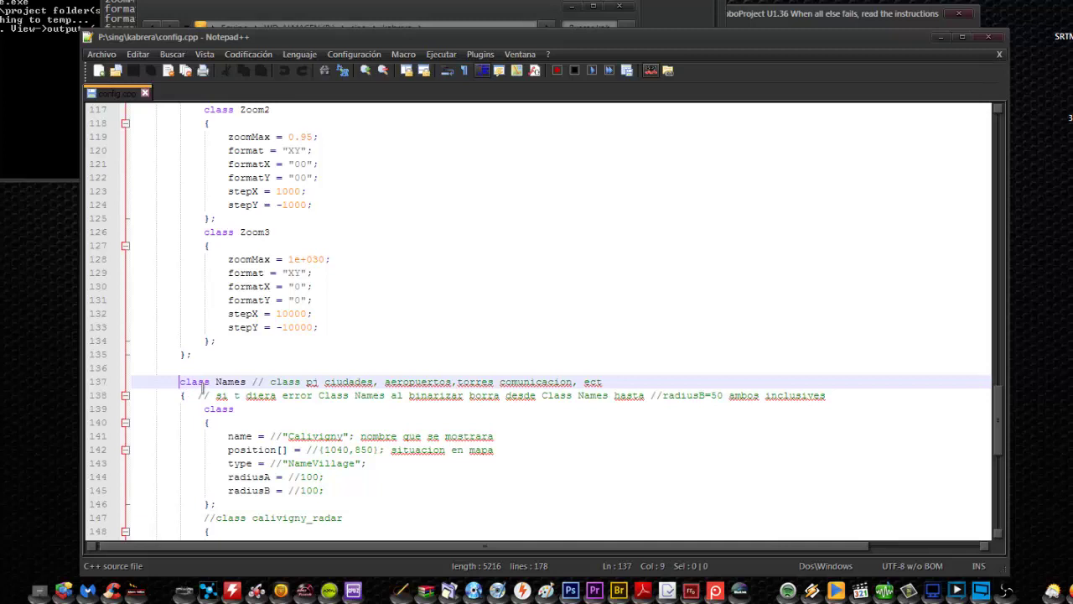
text(//)
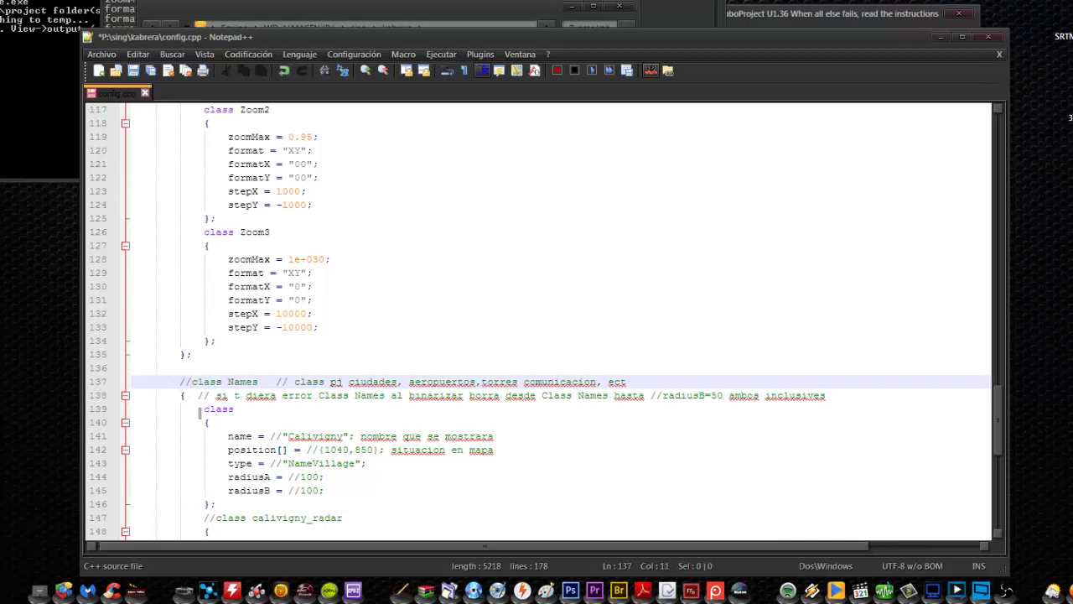
click(201, 409)
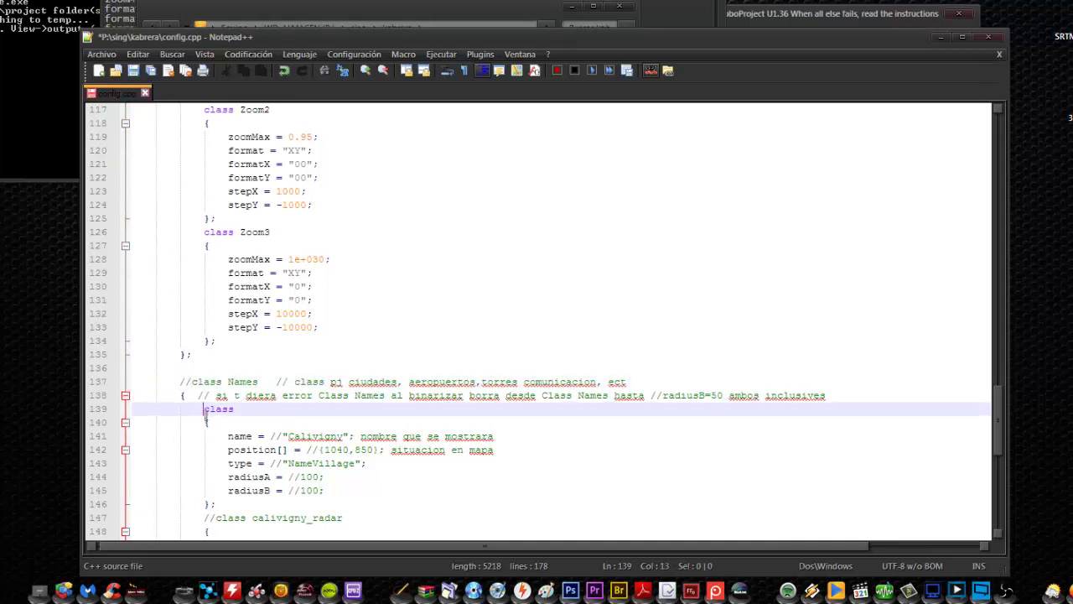
text(//)
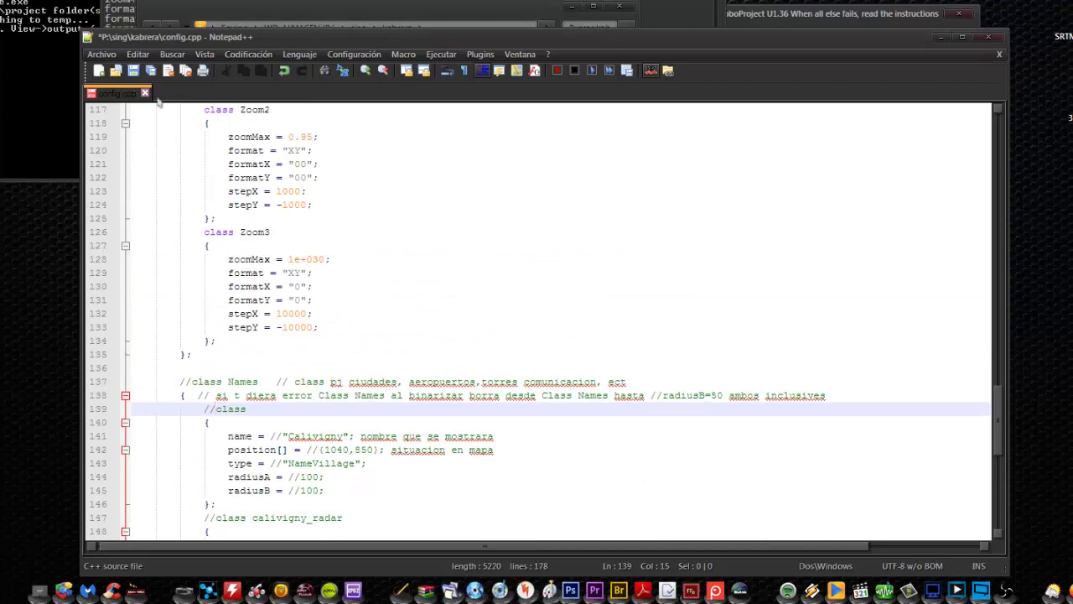
click(132, 71)
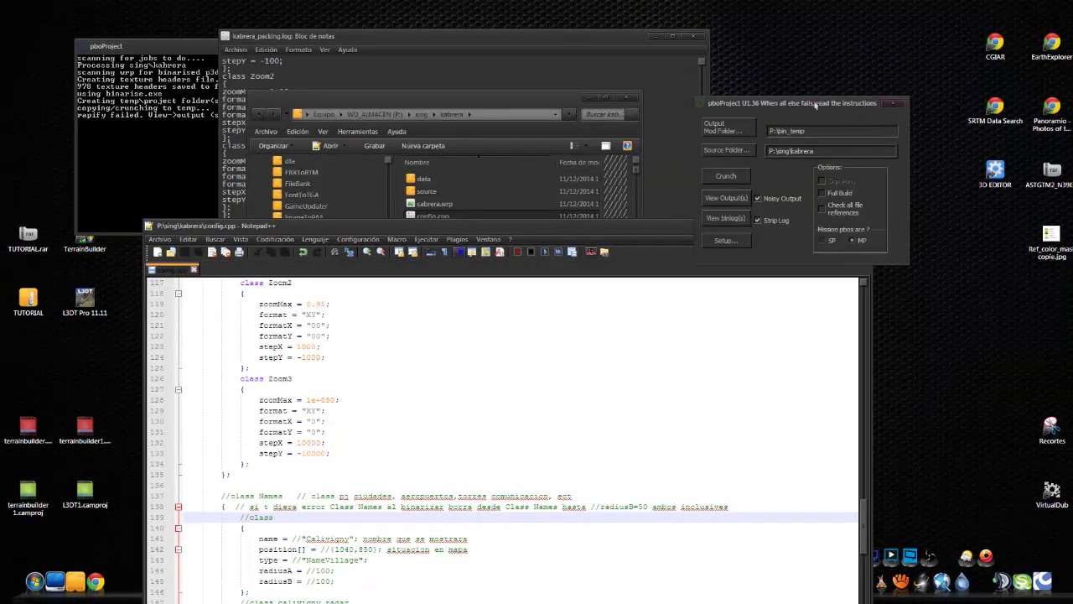
Bring the kabrera folder window forward and close it.
click(529, 113)
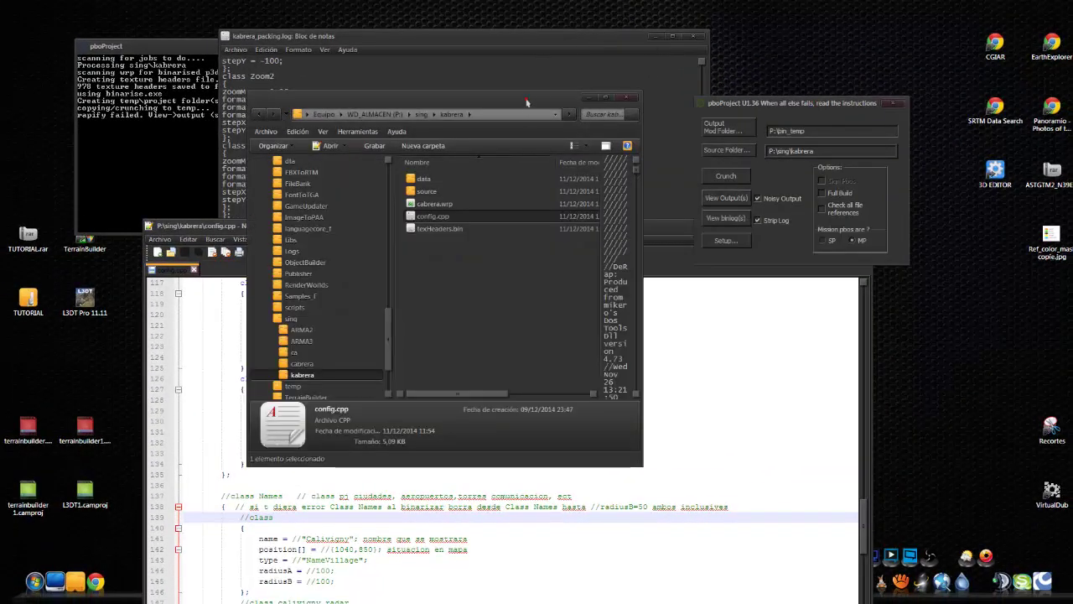
click(626, 98)
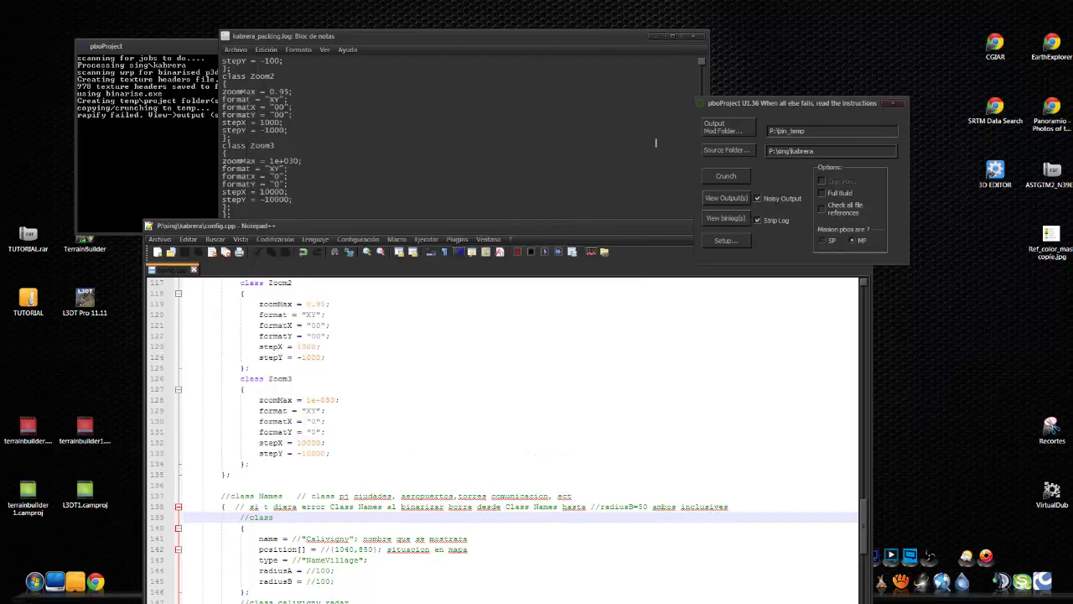
Close the old packing log, pack P:\sing\kabrera again, and examine the end of the new packing log for the error line.
click(692, 36)
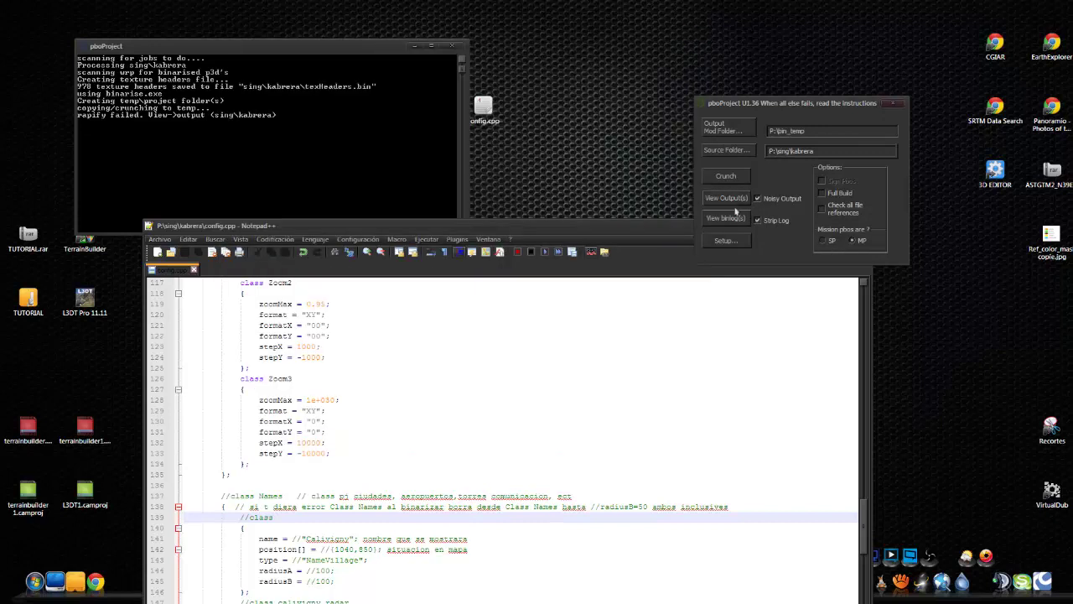
click(727, 178)
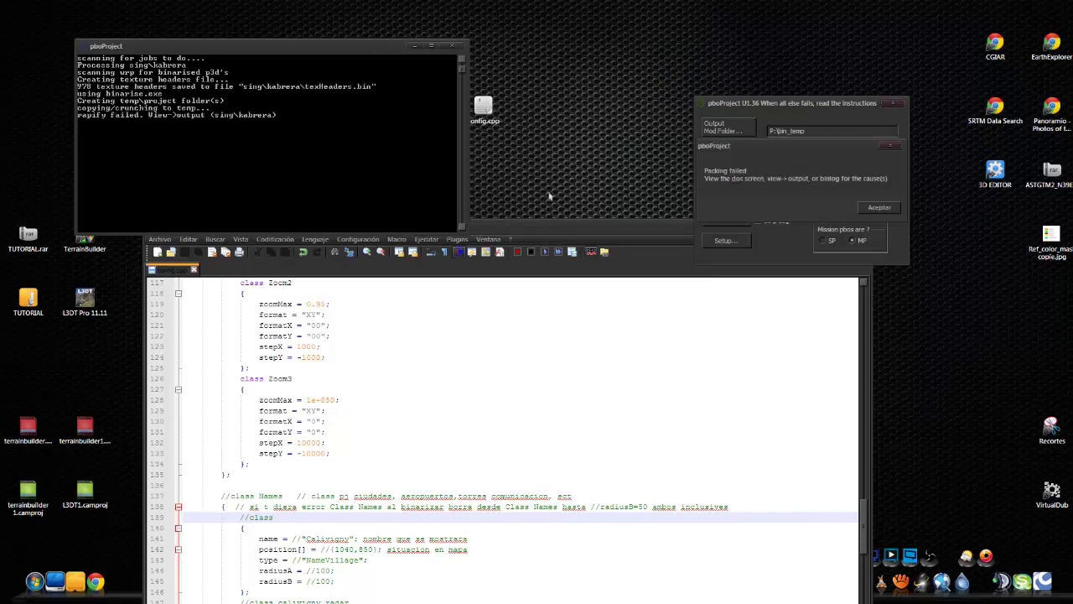
click(887, 211)
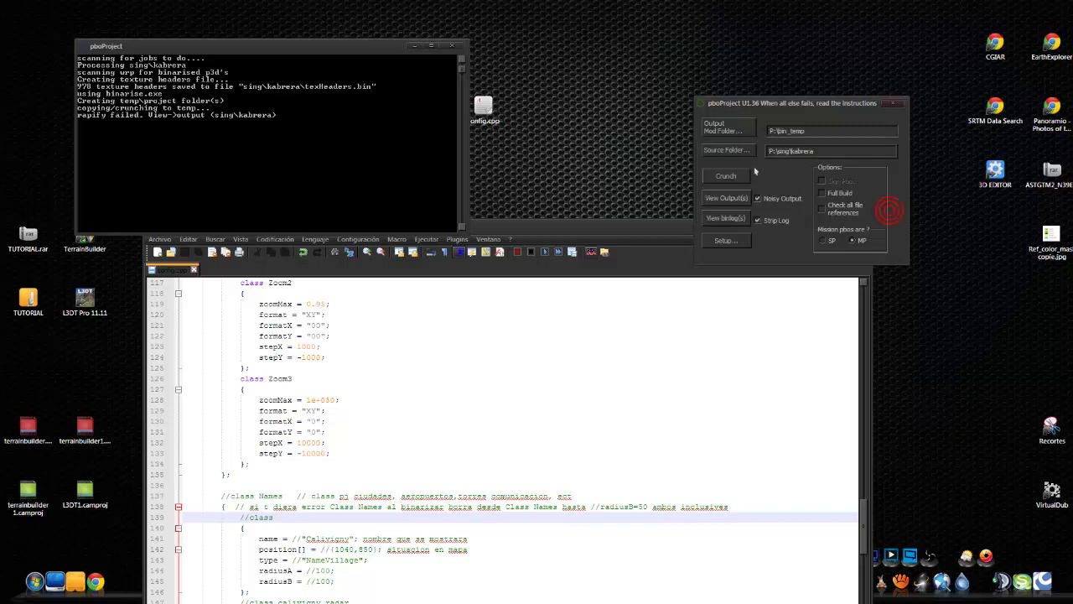
click(726, 198)
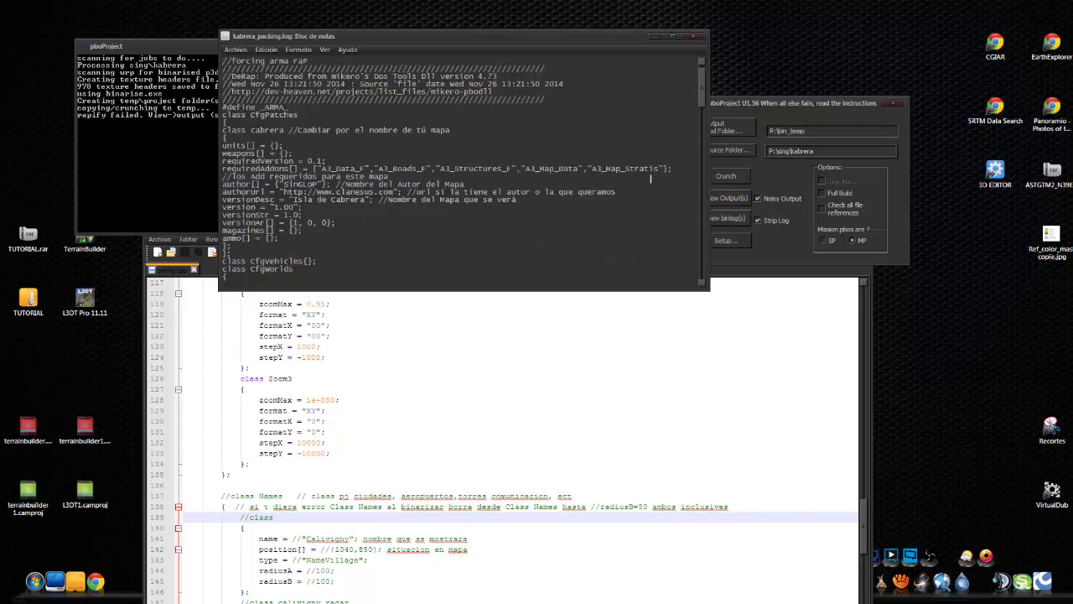
drag(706, 100, 708, 310)
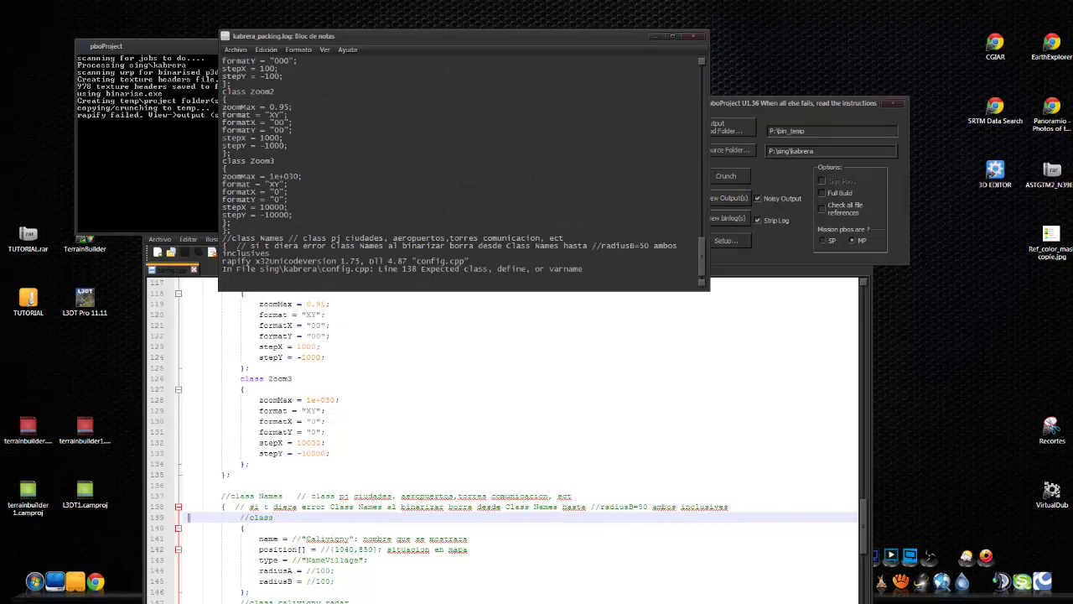
Delete the class Names block in config.cpp, from the "//class Names" line 137 through "//radiusB = 50;" on line 153.
click(216, 512)
drag(222, 496, 362, 600)
drag(336, 225, 357, 45)
drag(244, 315, 355, 331)
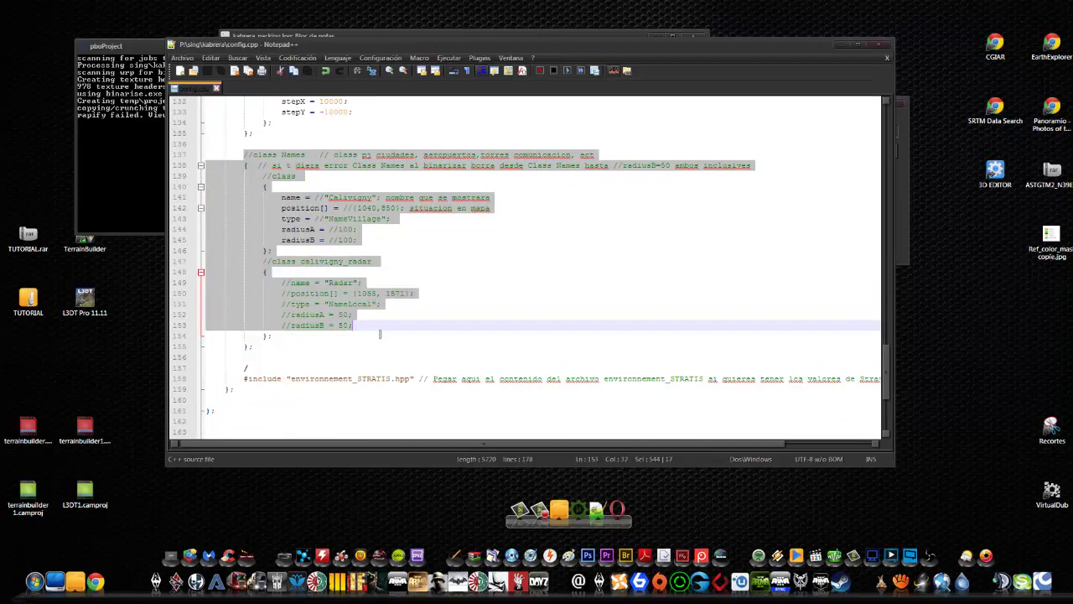
key(Delete)
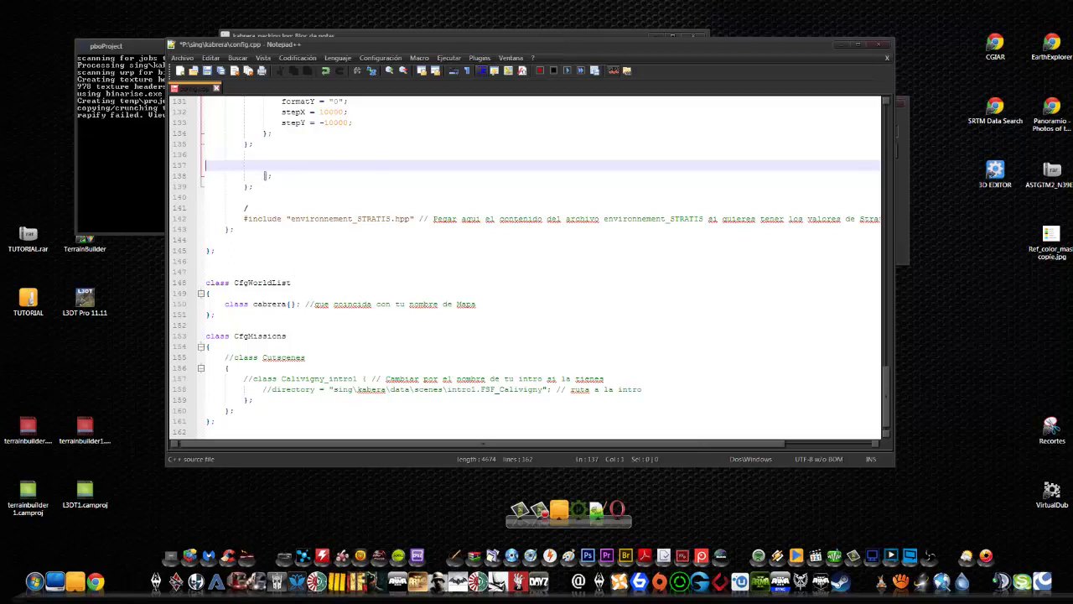
Delete the leftover closing braces and blank lines above the "/" line, and save config.cpp.
drag(238, 157, 277, 205)
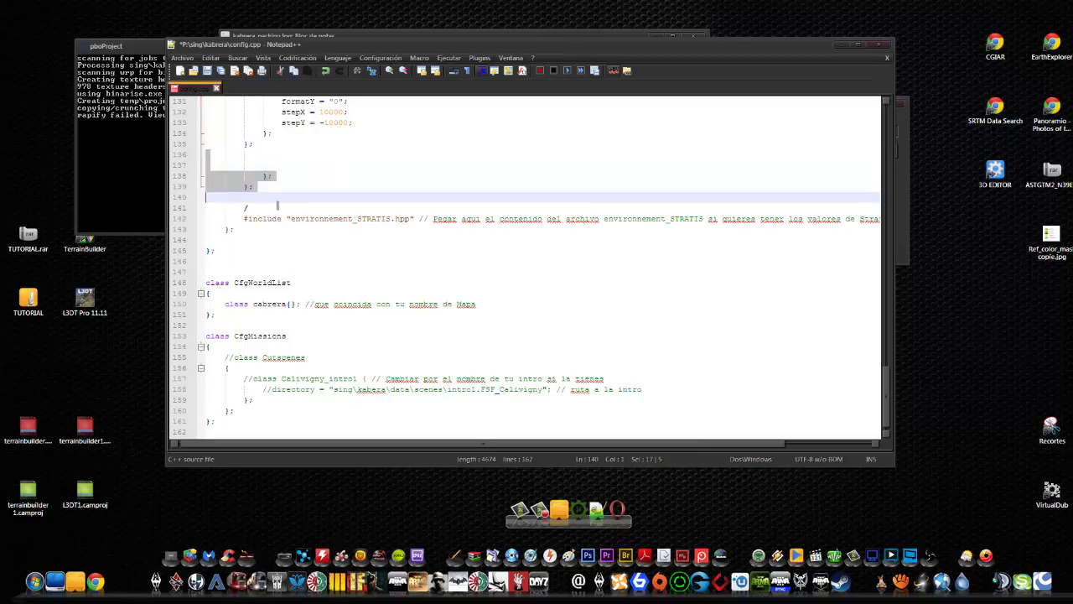
key(Delete)
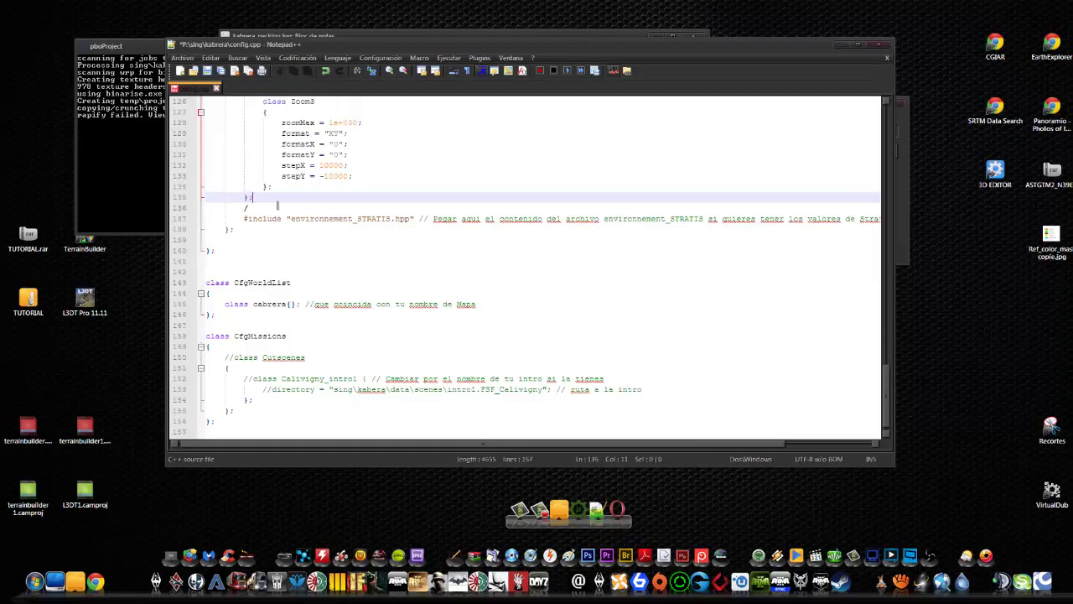
click(206, 70)
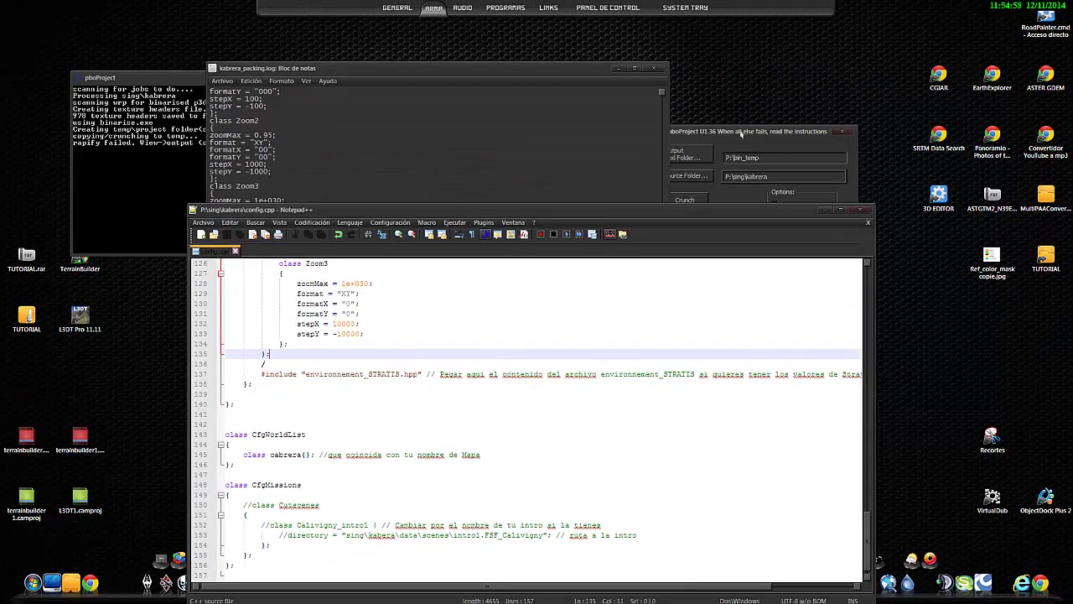
Close the previous log, rerun the packing of P:\sing\kabrera, and check the last lines of the fresh packing log.
click(655, 69)
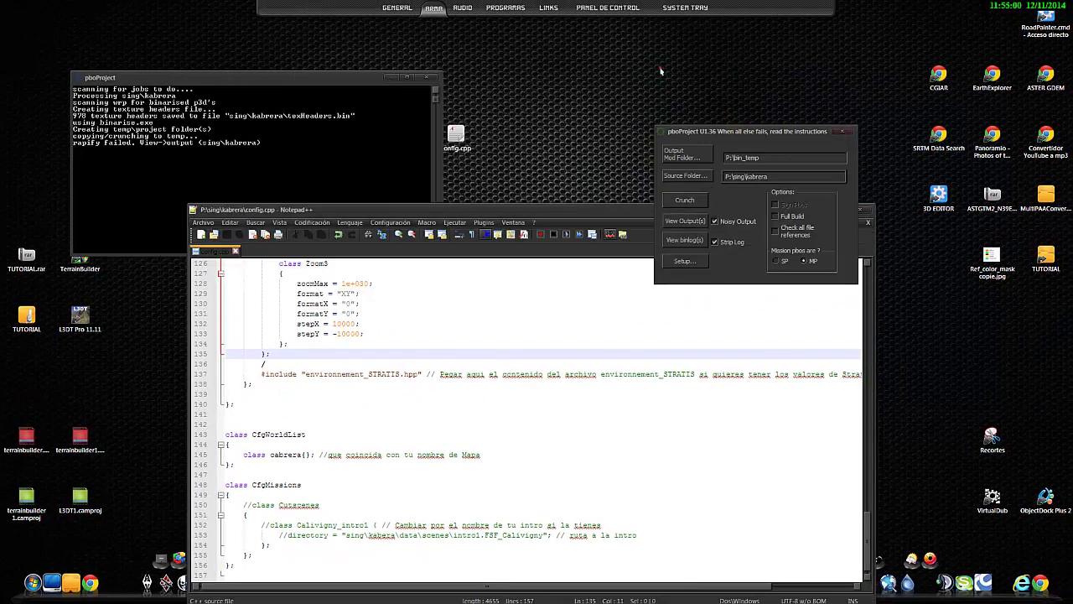
click(697, 200)
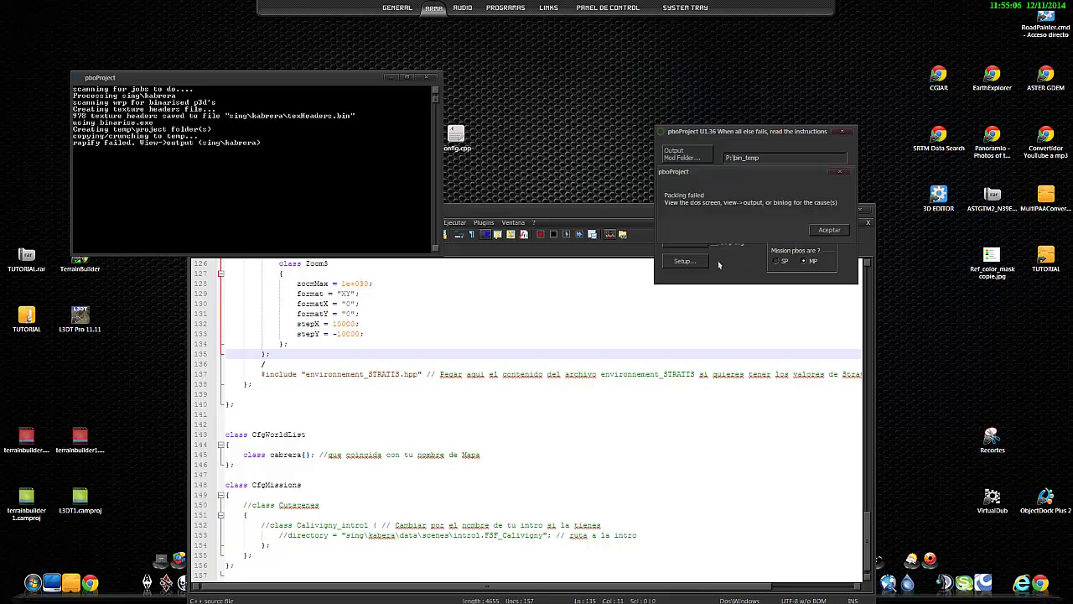
click(821, 229)
click(686, 201)
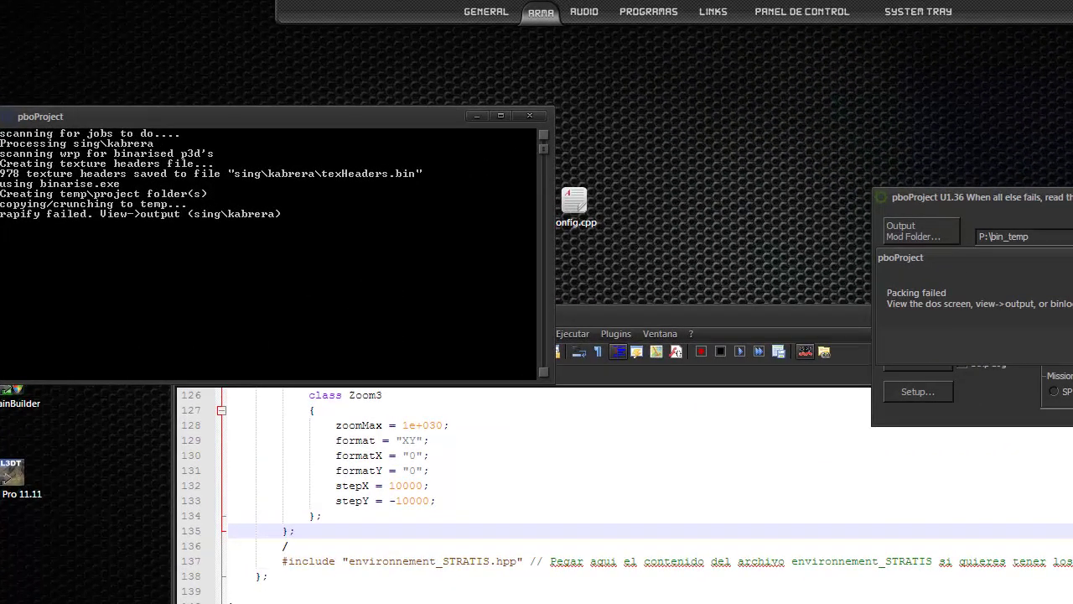
key(Return)
click(919, 332)
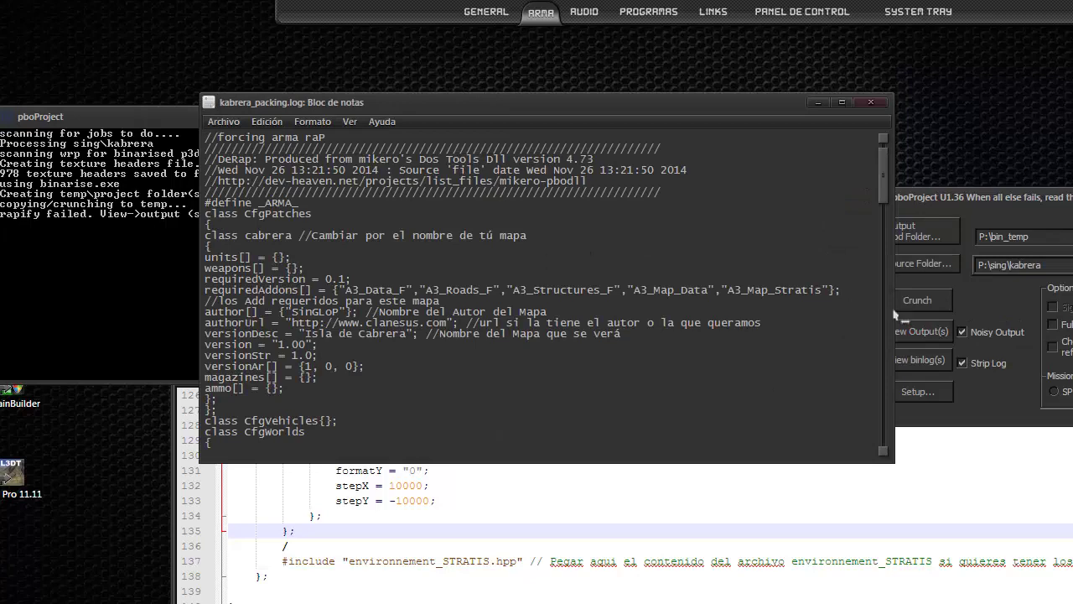
drag(890, 190, 887, 447)
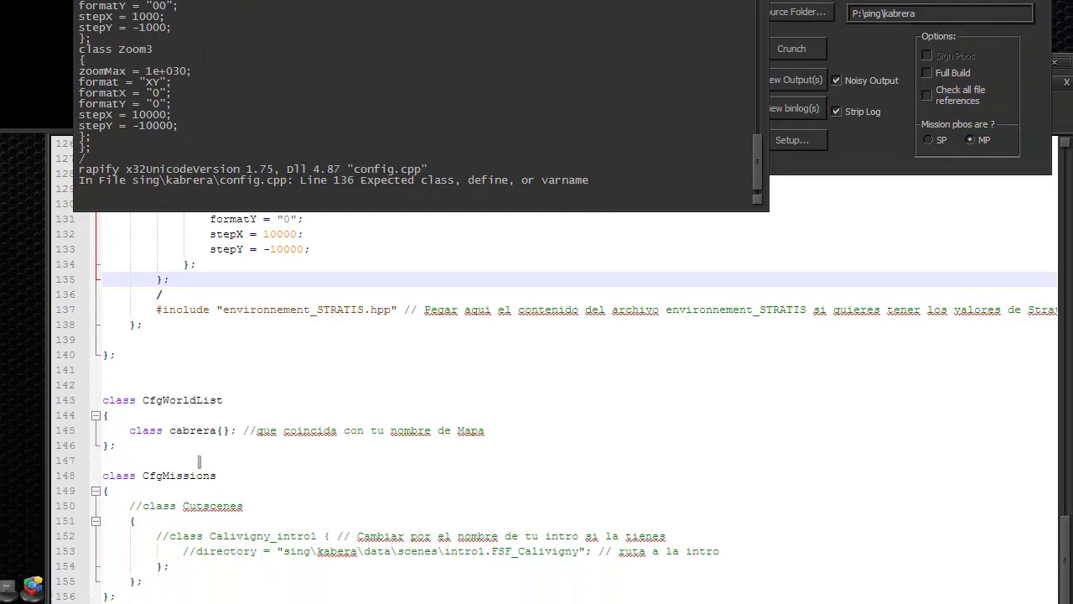
Remove the stray "/" line 136 above the environnement_STRATIS.hpp include in config.cpp and save the file.
click(144, 379)
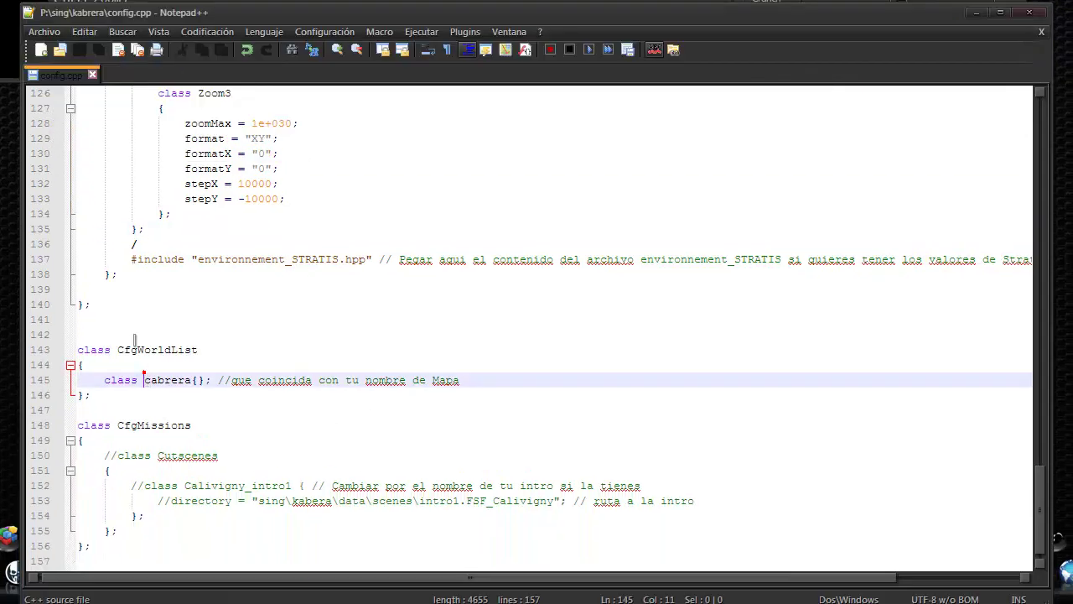
drag(143, 243, 84, 245)
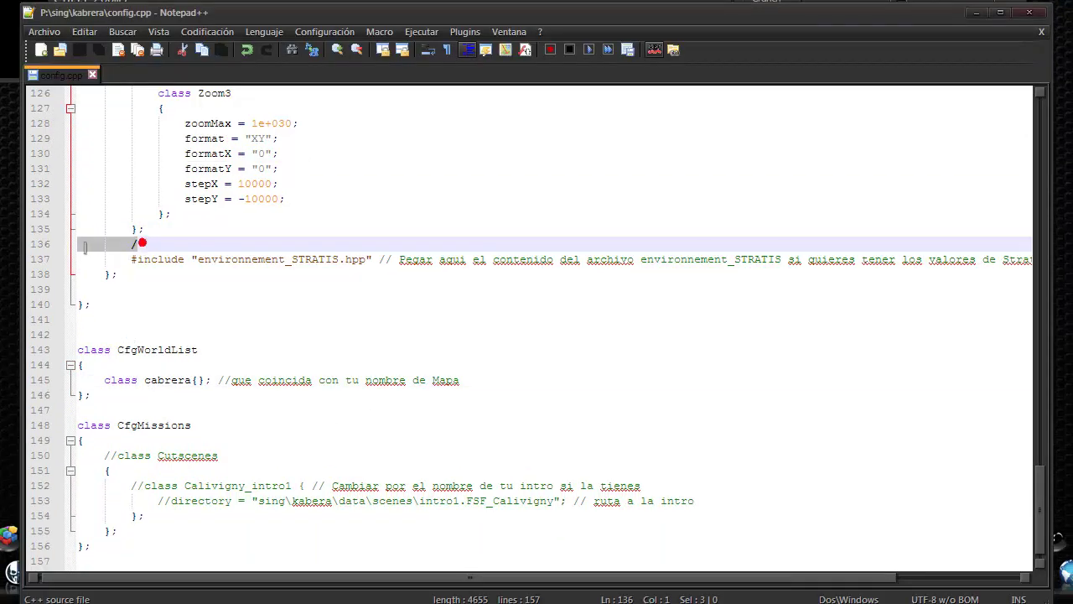
key(BackSpace)
key(BackSpace)
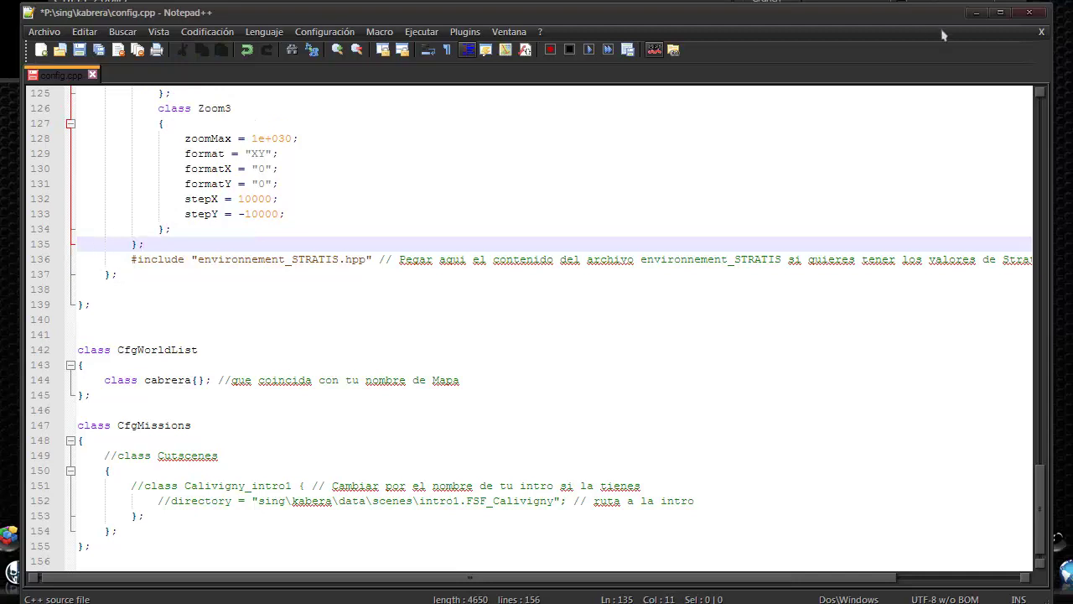
click(80, 52)
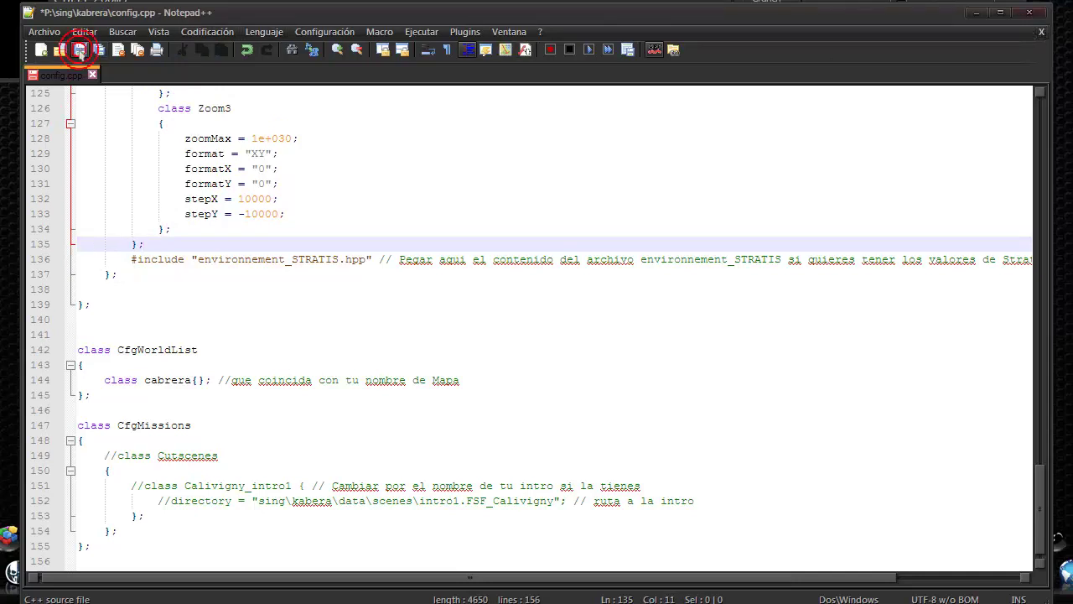
Close Notepad++ and the packing log, and pack P:\sing\kabrera once more with pboProject.
click(1028, 14)
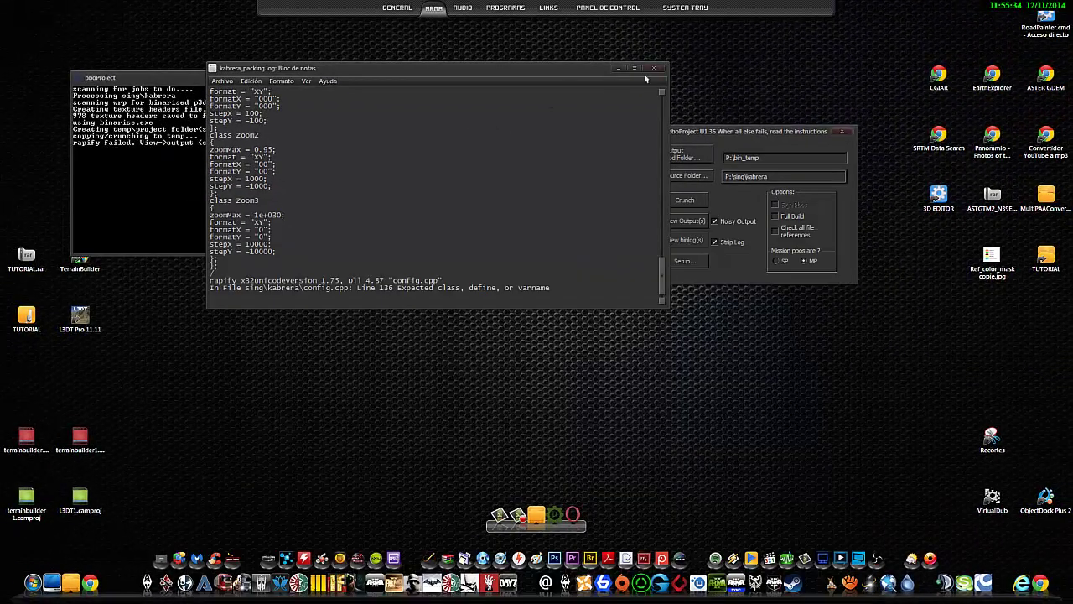
click(654, 68)
click(684, 202)
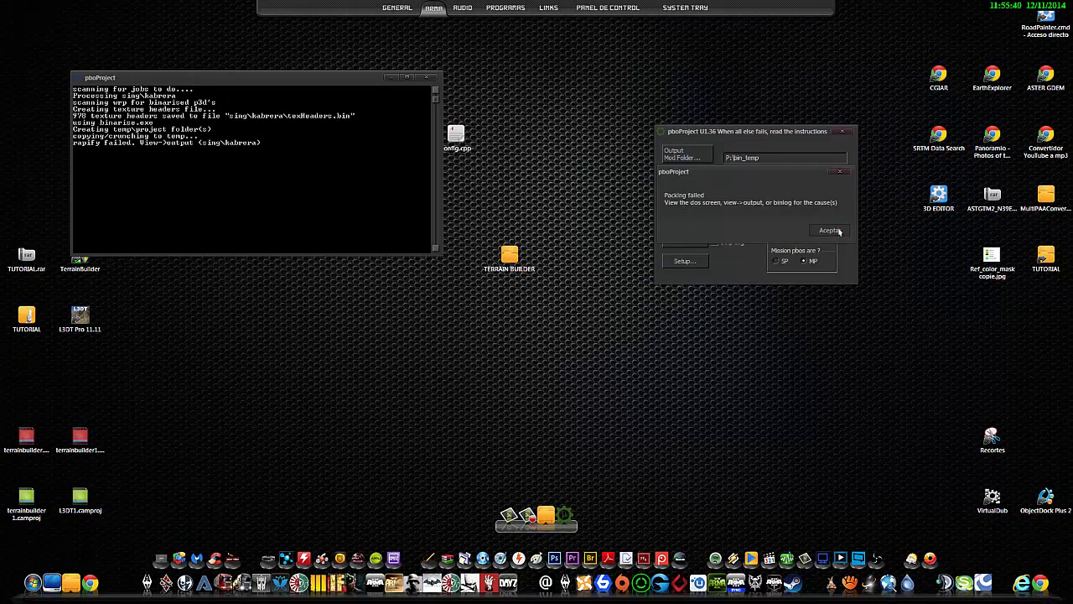
click(830, 230)
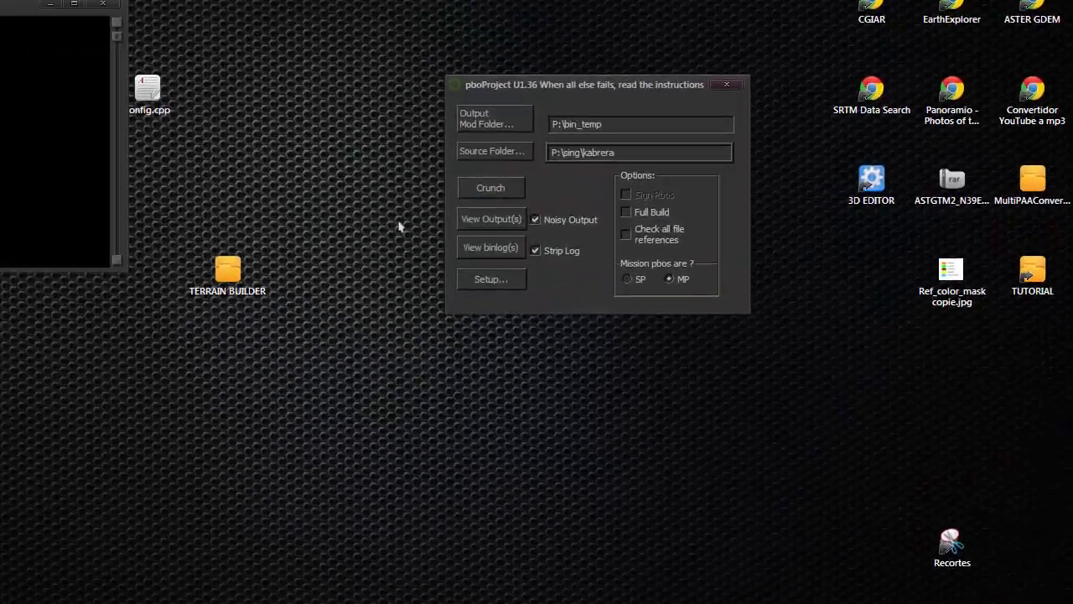
Open the TERRAIN BUILDER folder, browse to P:\sing\kabrera in Explorer, and open its config.cpp in Notepad++.
double_click(238, 283)
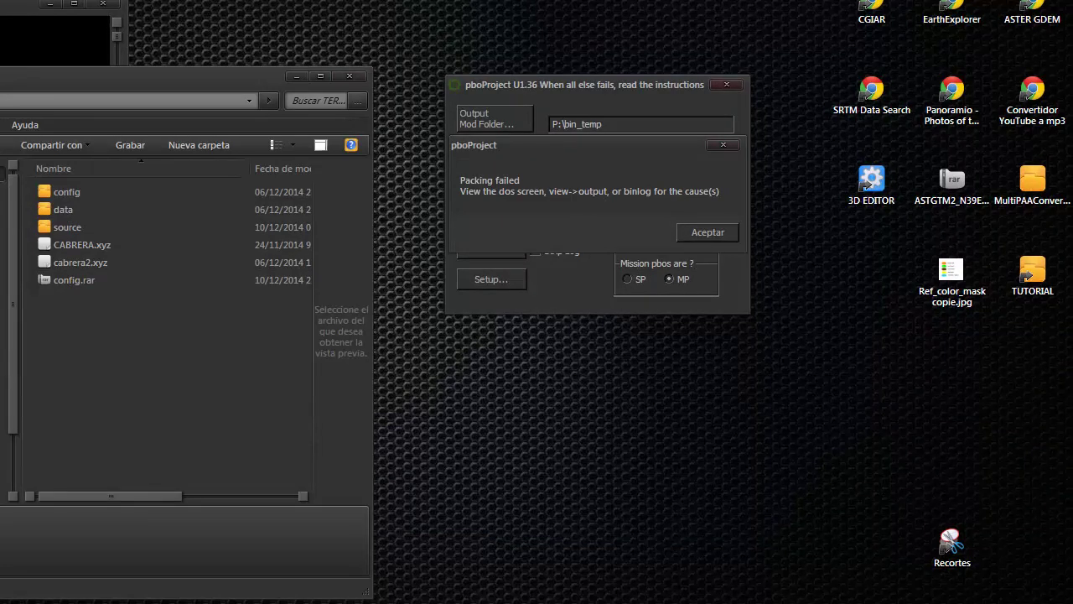
drag(209, 101, 658, 49)
scroll(576, 354, down, 10)
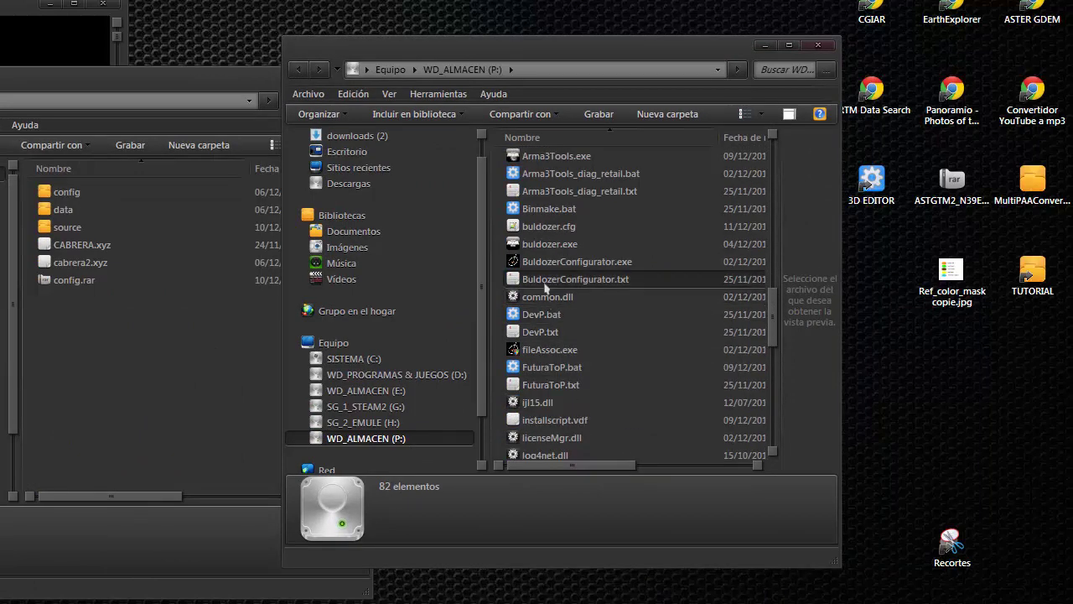
scroll(545, 302, up, 3)
click(530, 263)
double_click(529, 264)
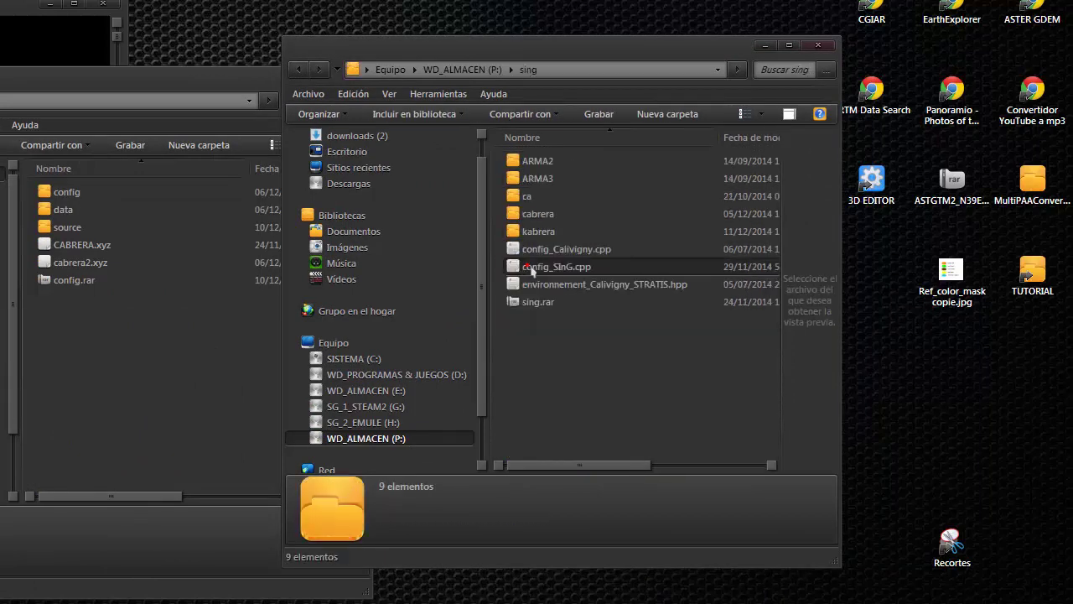
double_click(529, 232)
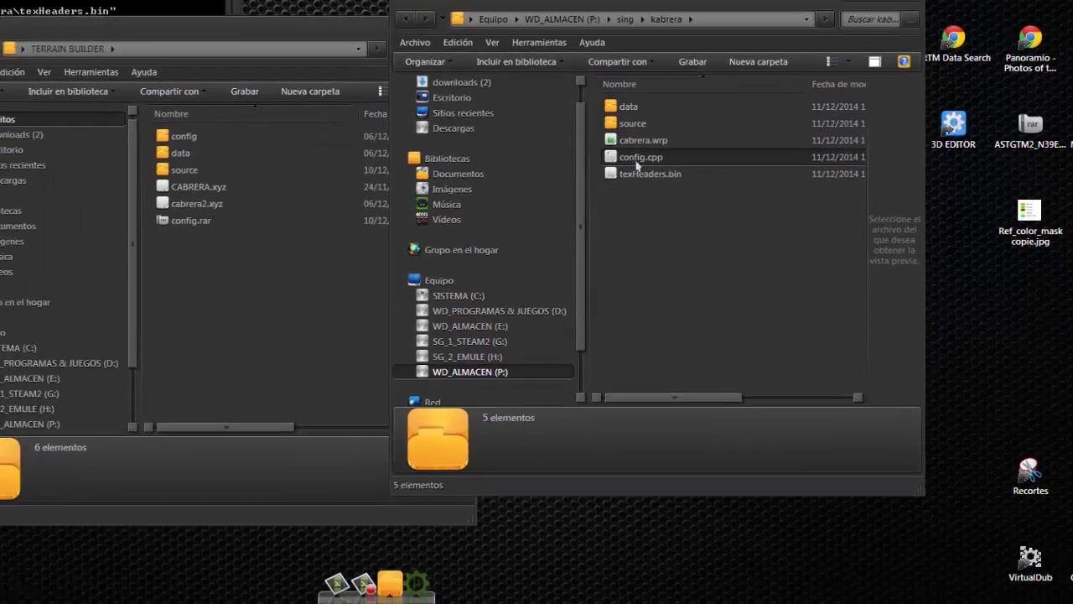
double_click(545, 214)
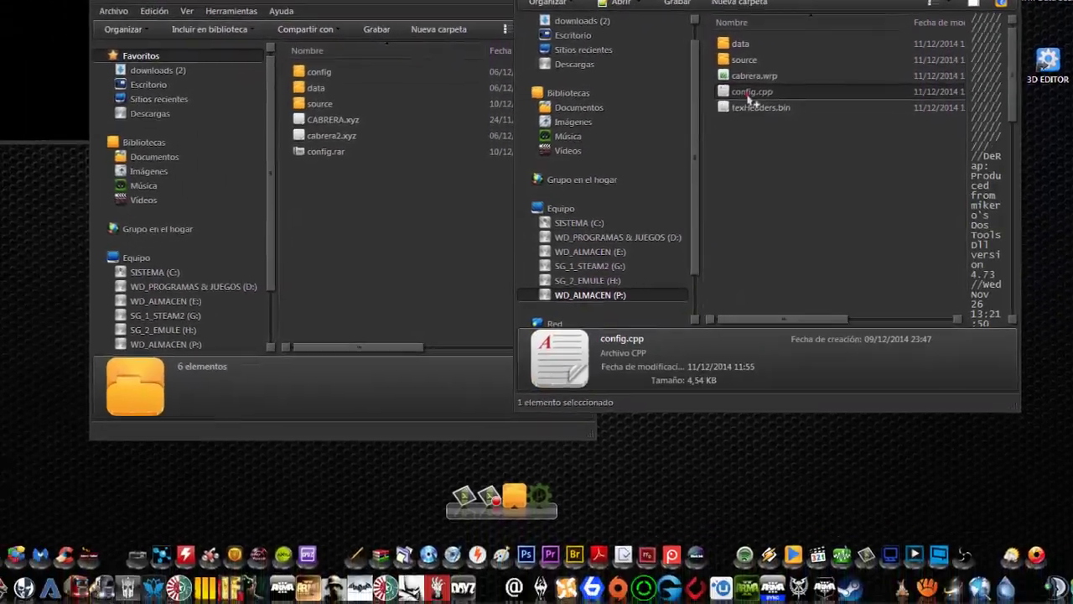
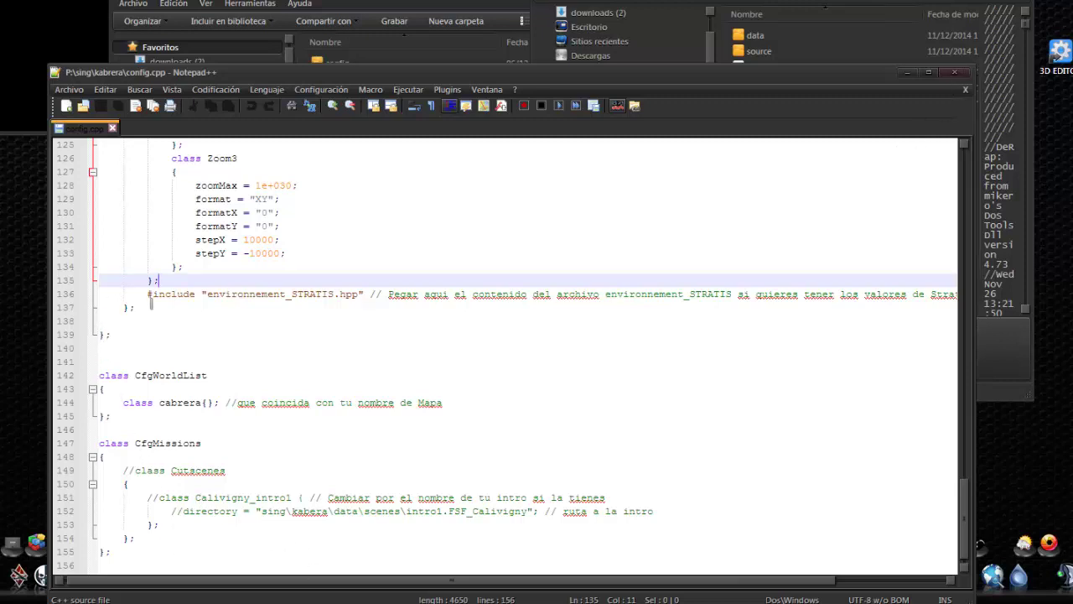
Copy environnement_Calivigny_STRATIS.hpp from P:\sing into the kabrera folder, moving the editor window out of the way.
click(150, 297)
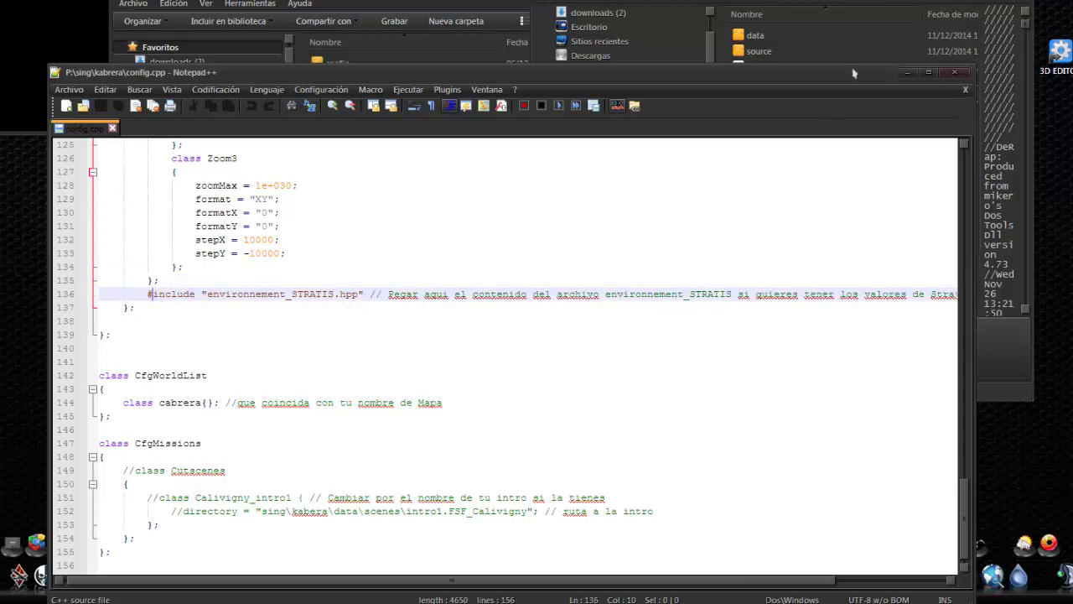
drag(855, 74, 833, 123)
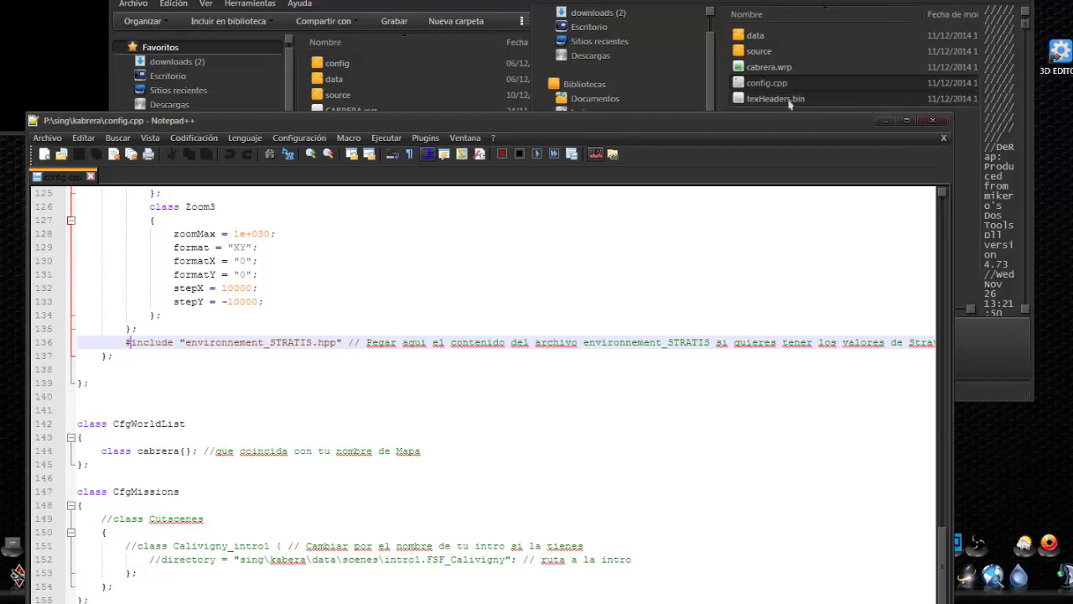
click(782, 67)
key(BackSpace)
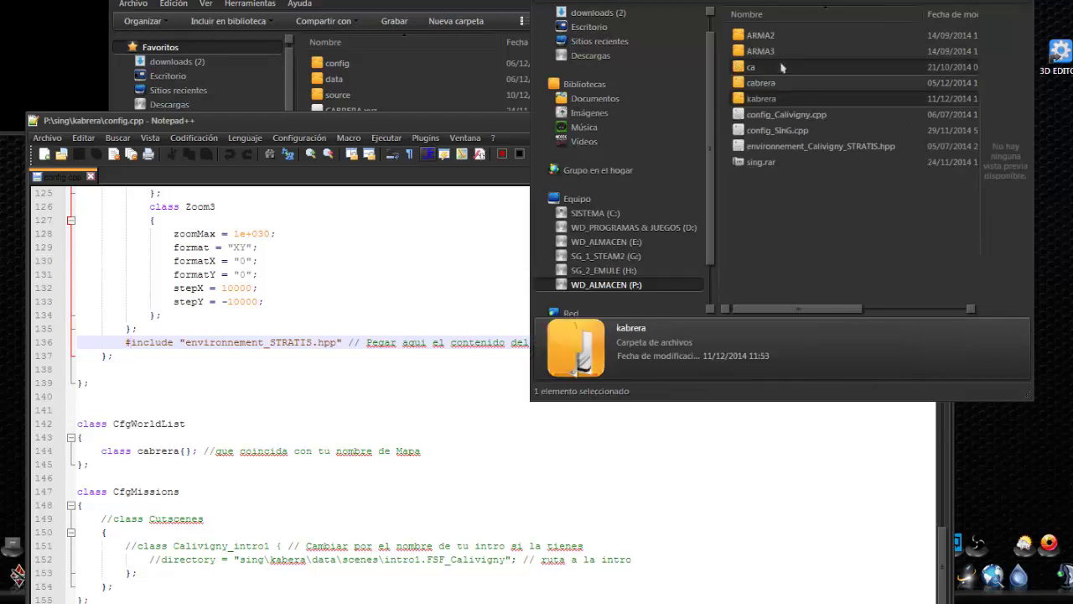
right_click(768, 148)
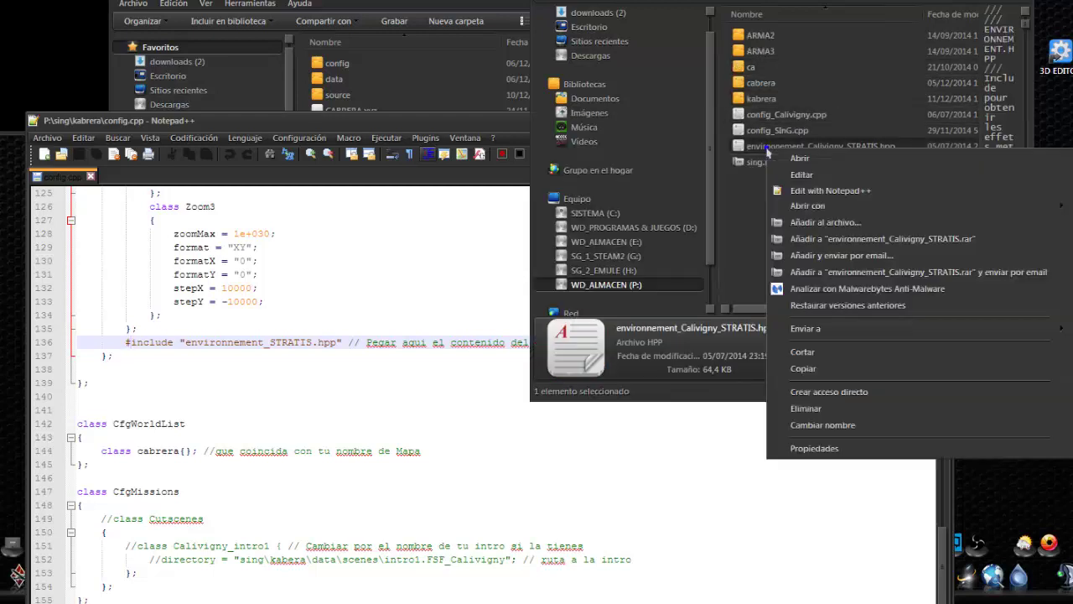
click(795, 370)
double_click(761, 98)
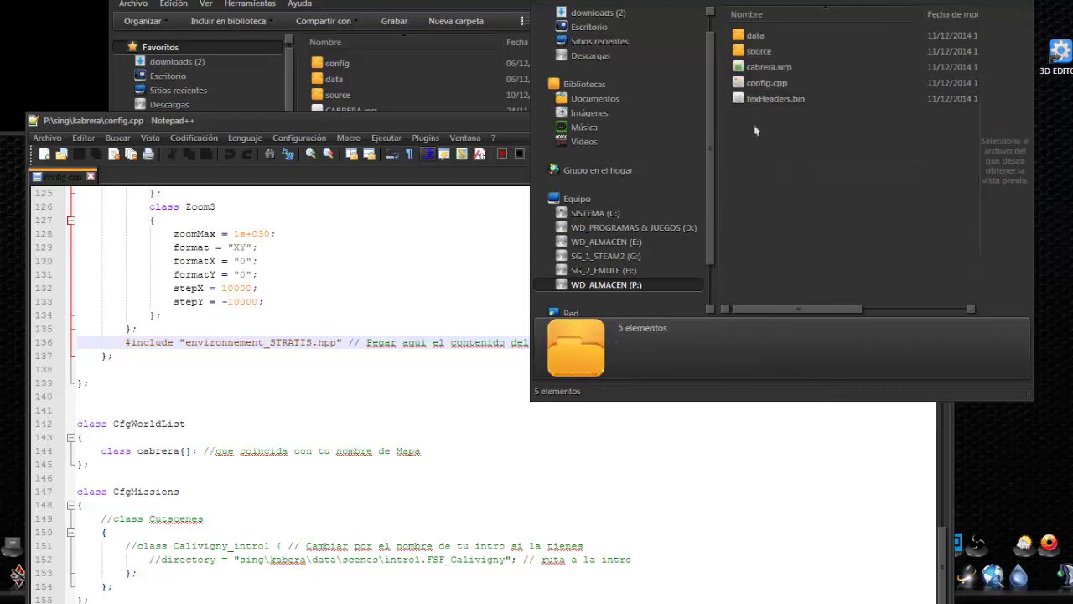
right_click(757, 128)
click(789, 252)
Close the TERRAIN BUILDER folder window, dismiss the packing message, and pack P:\sing\kabrera again with pboProject.
click(464, 223)
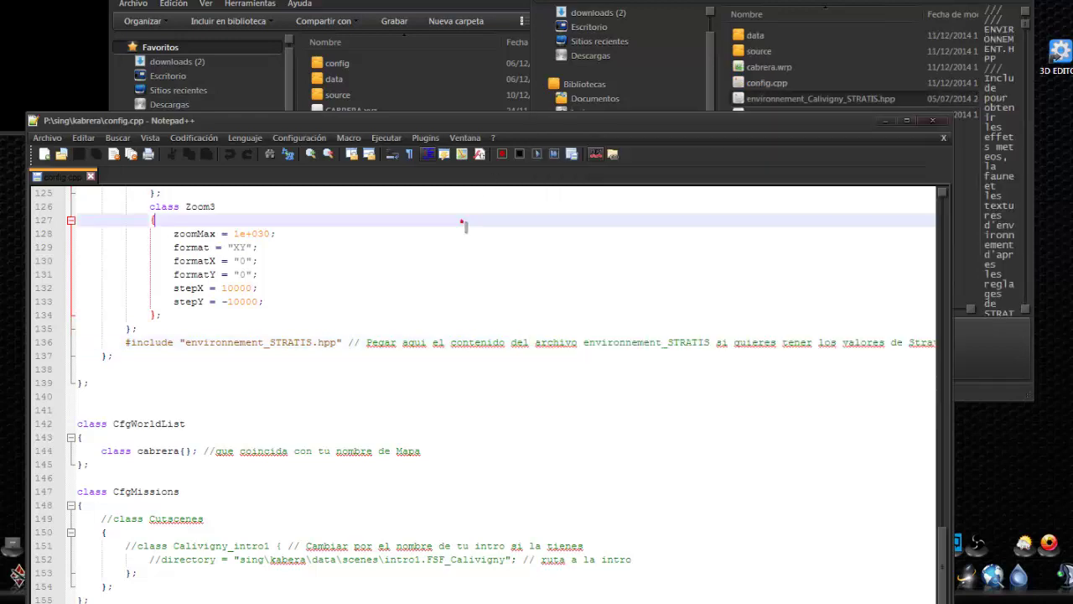
click(444, 51)
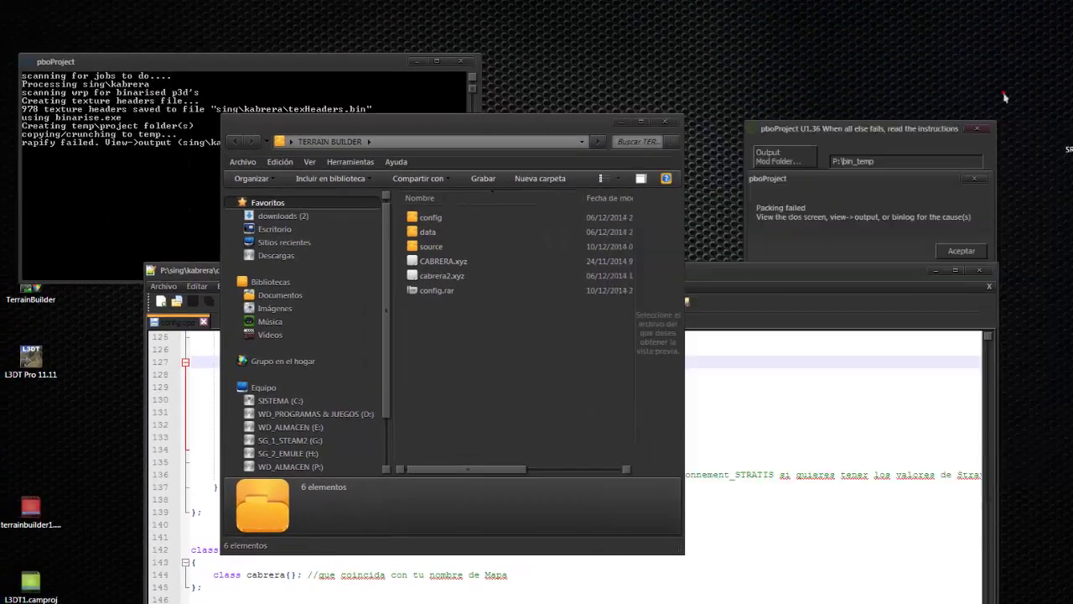
click(666, 121)
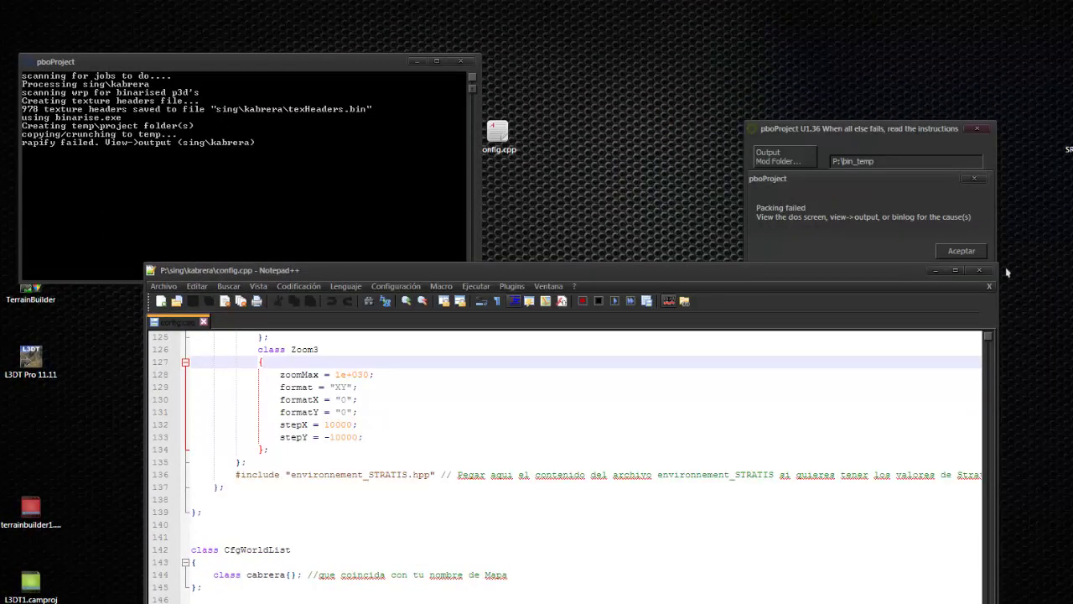
click(961, 251)
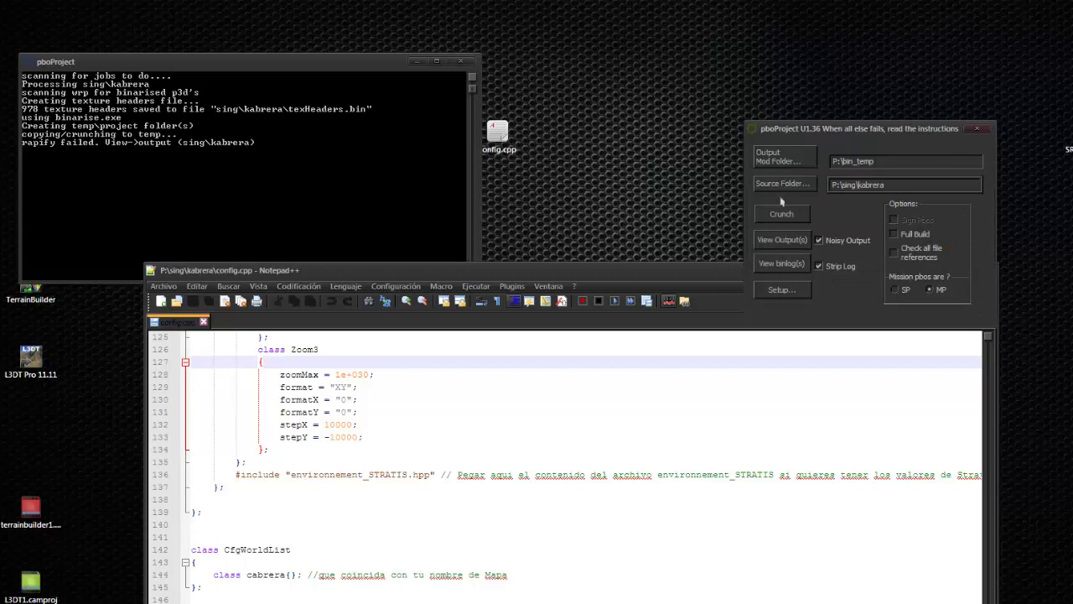
click(781, 215)
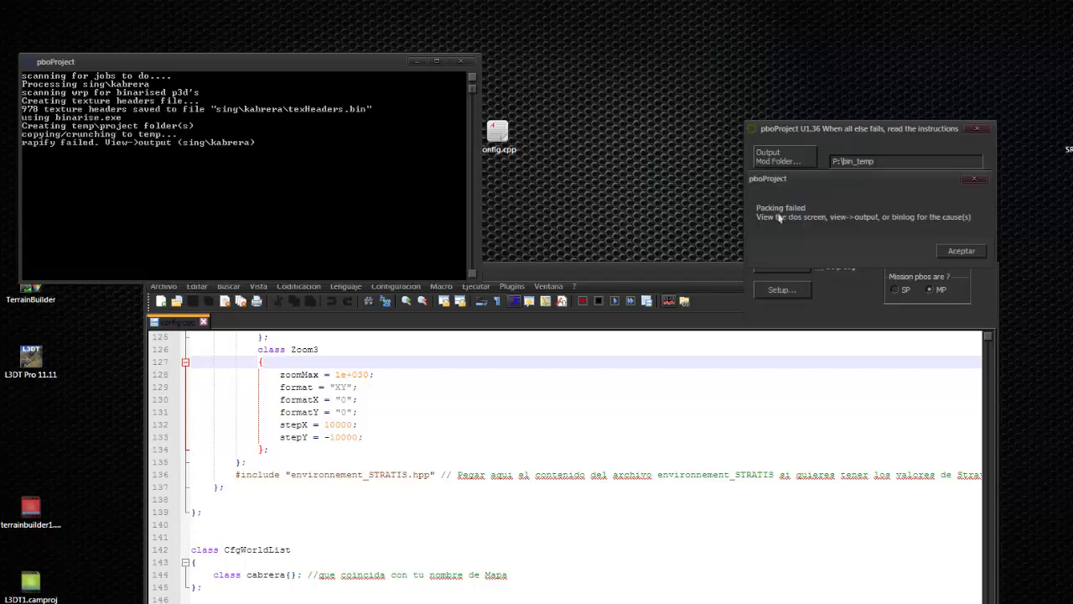
click(973, 253)
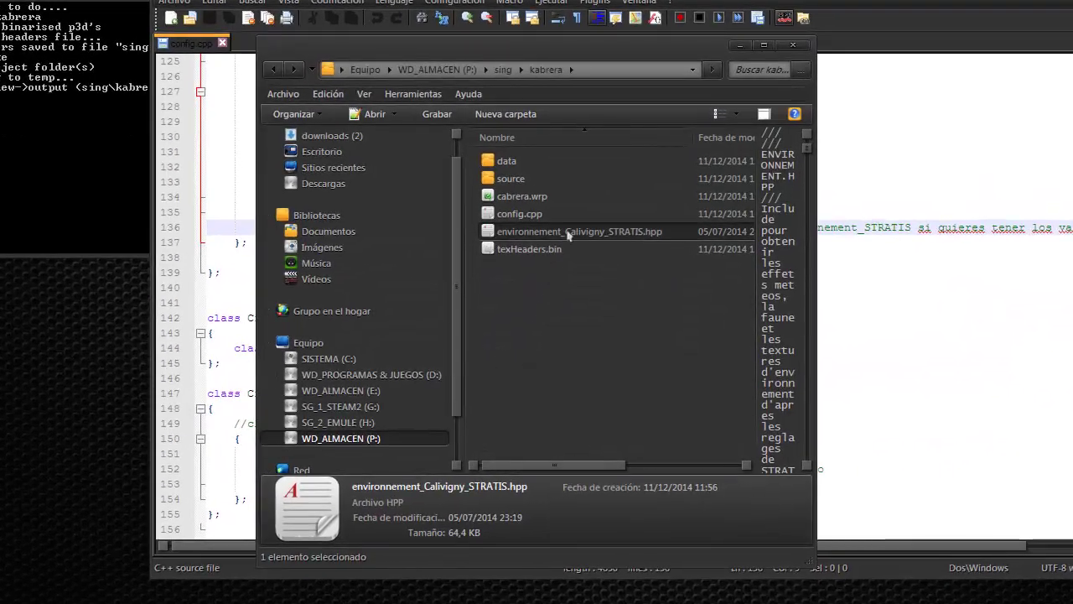
Rename environnement_Calivigny_STRATIS.hpp in P:\sing\kabrera to environnement_STRATIS.hpp to match the include in config.cpp.
click(610, 235)
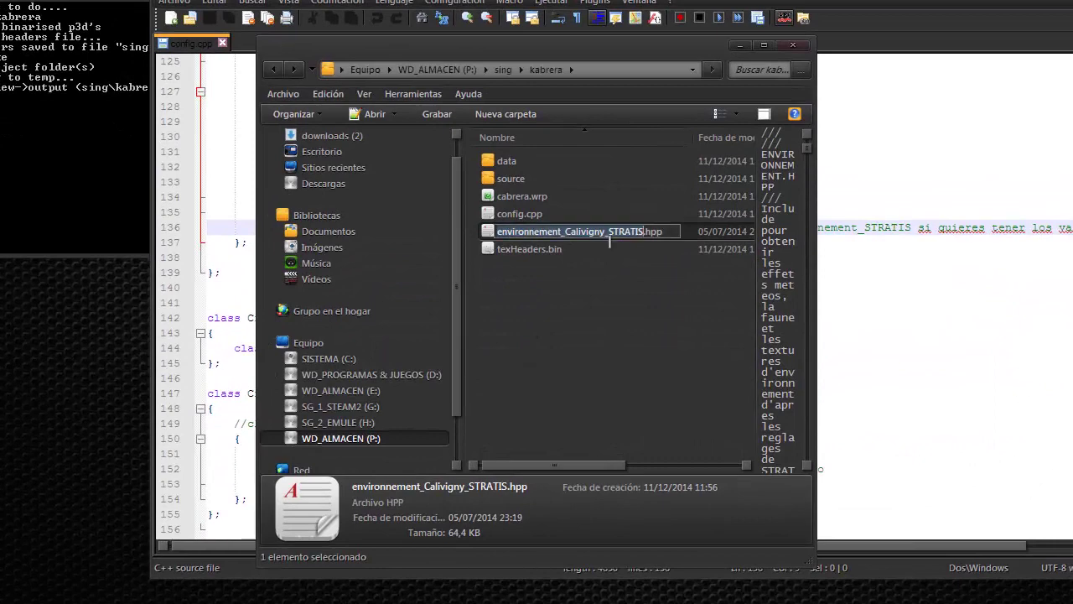
click(603, 236)
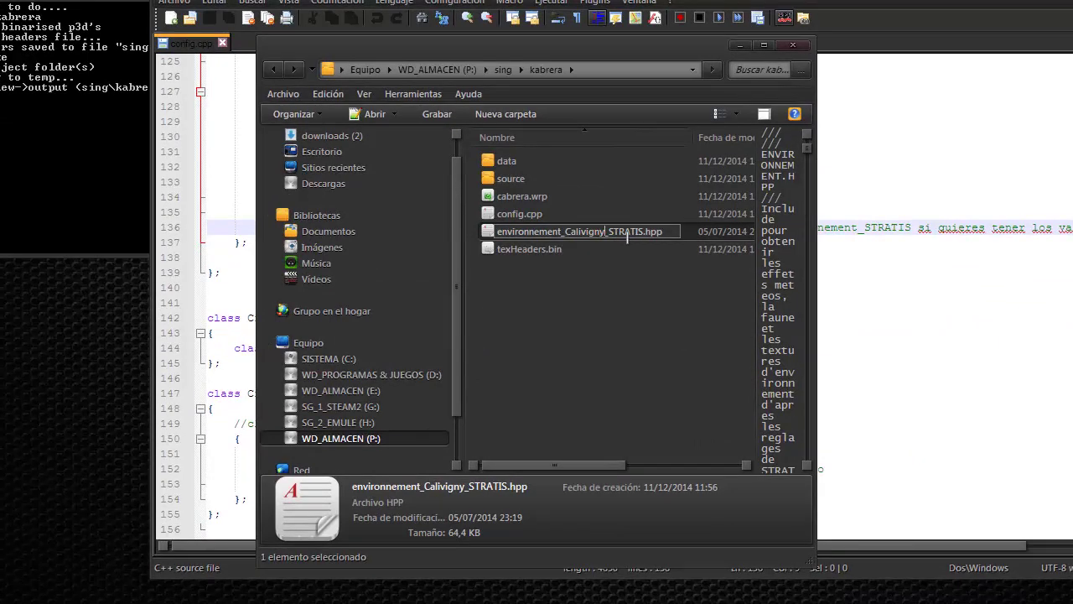
key(BackSpace)
key(BackSpace)
key(BackSpace)
key(BackSpace)
key(BackSpace)
key(BackSpace)
key(BackSpace)
key(BackSpace)
key(BackSpace)
key(BackSpace)
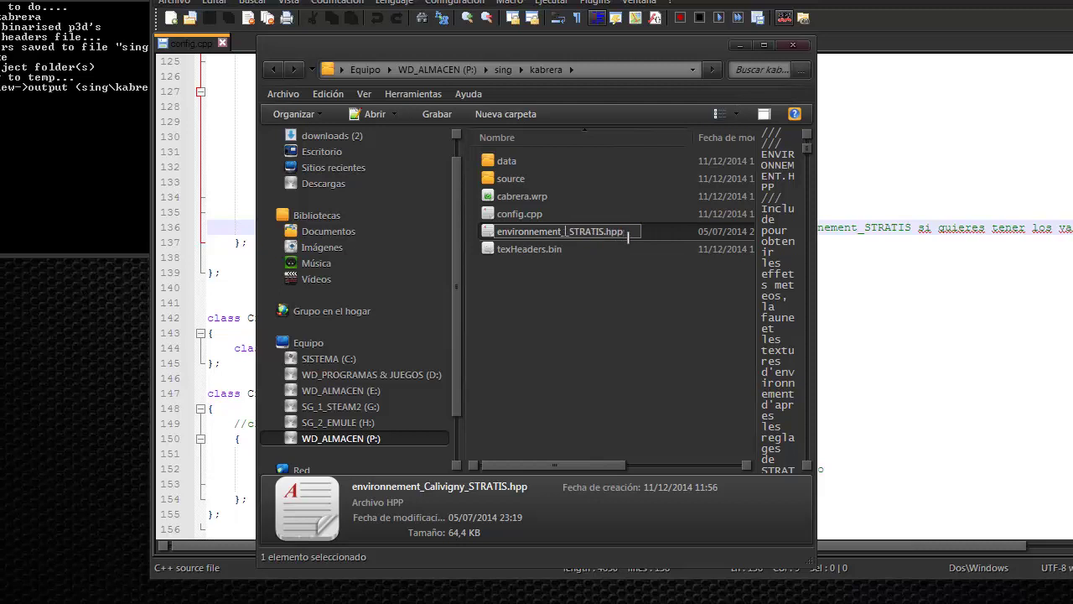
click(547, 304)
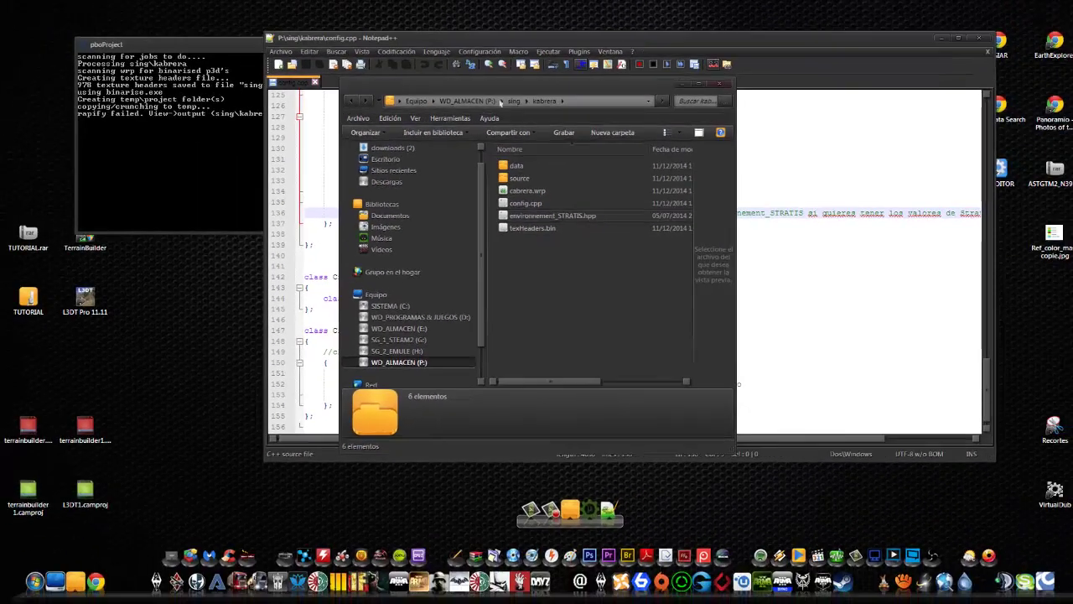
Move the windows aside to reach pboProject, repack P:\sing\kabrera, and check the end of the packing log.
click(803, 247)
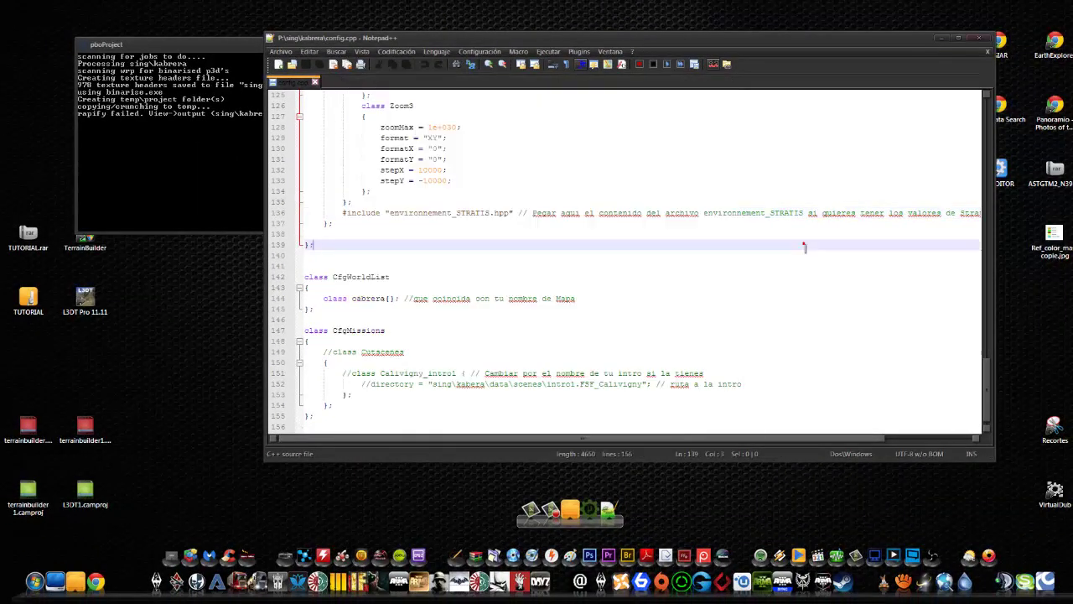
drag(906, 44, 888, 219)
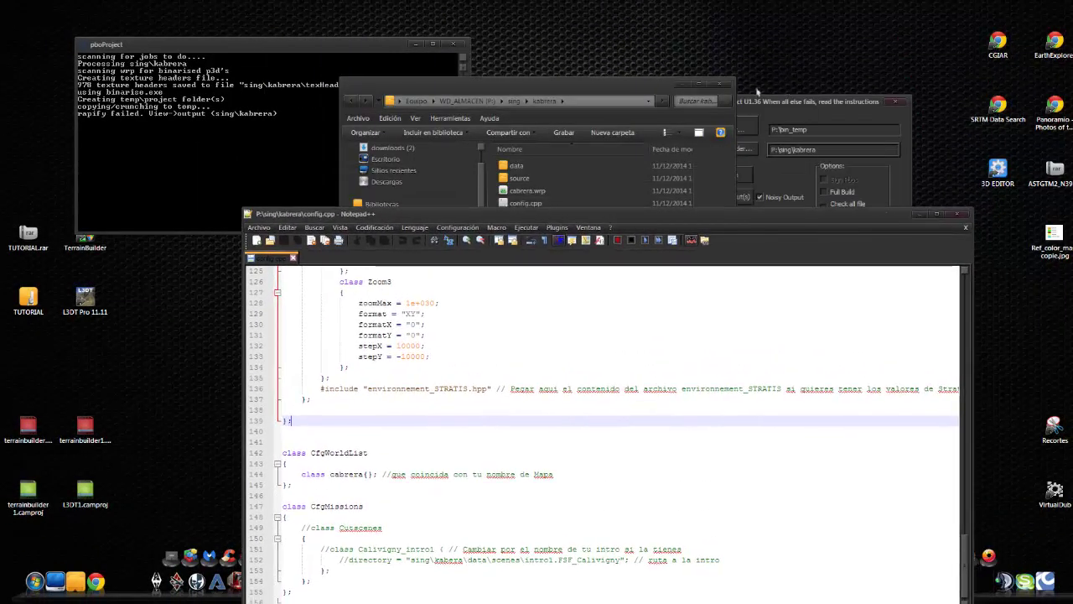
click(602, 90)
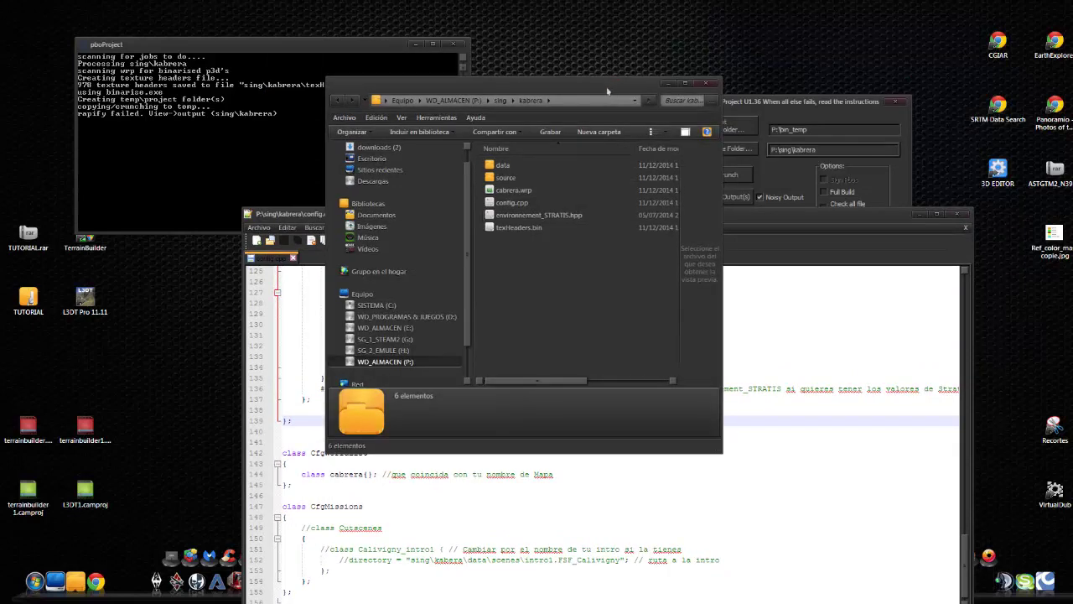
drag(602, 89, 399, 172)
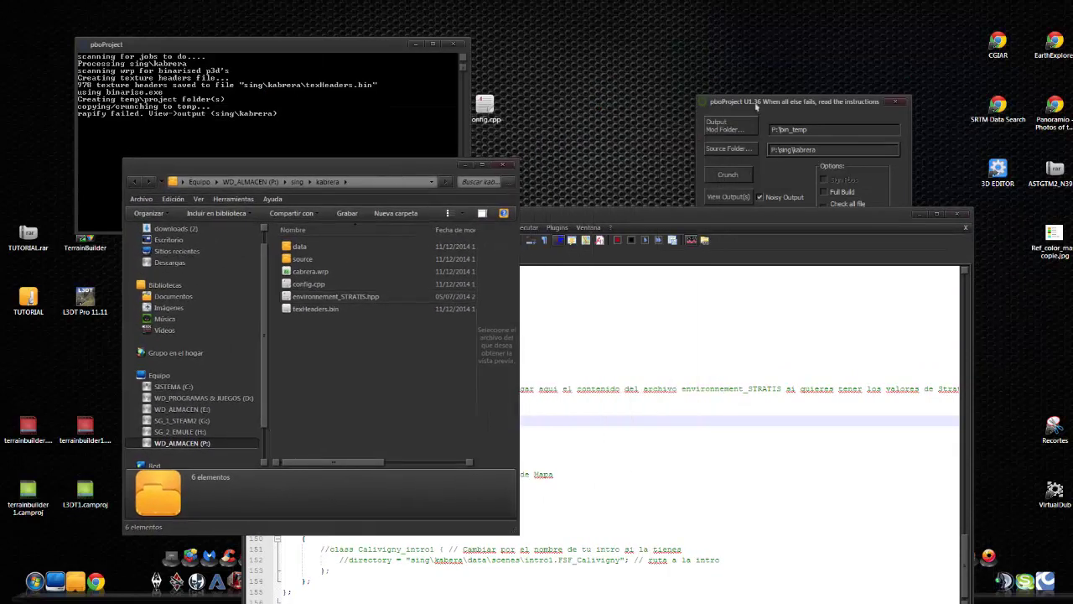
drag(755, 106, 803, 46)
click(772, 115)
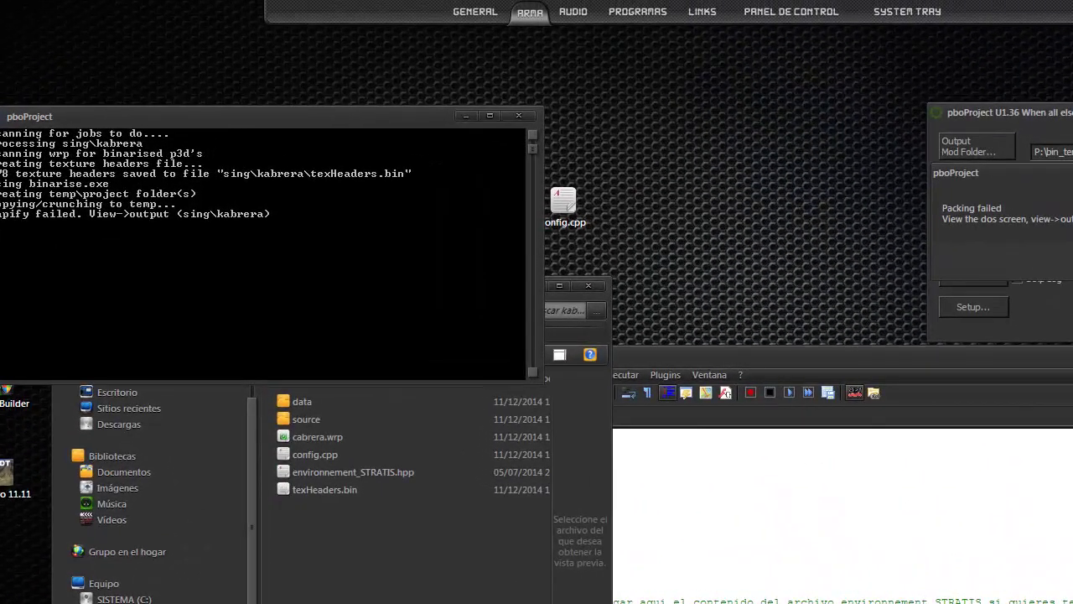
key(Return)
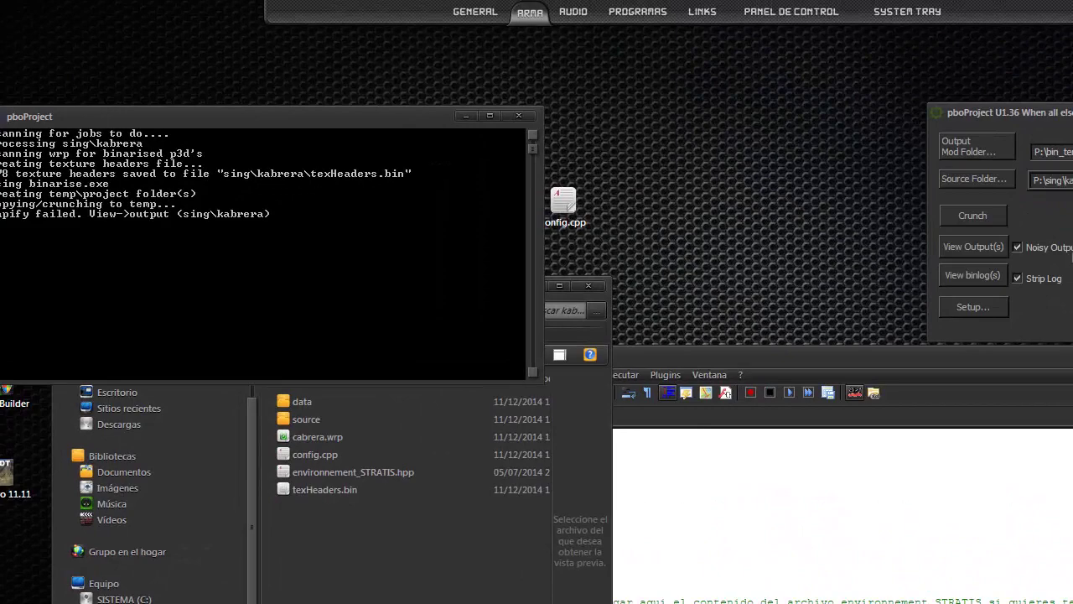
click(971, 245)
drag(871, 156, 856, 475)
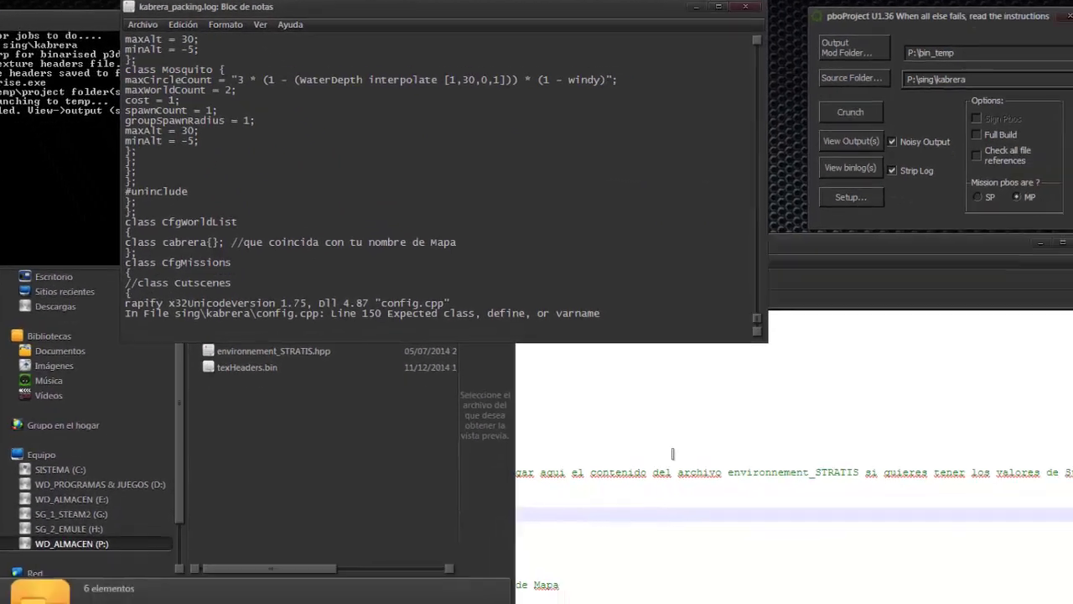
Delete the commented Cutscenes and Calivigny_intro1 lines, including their opening brace, from CfgMissions in config.cpp and save the file.
click(673, 453)
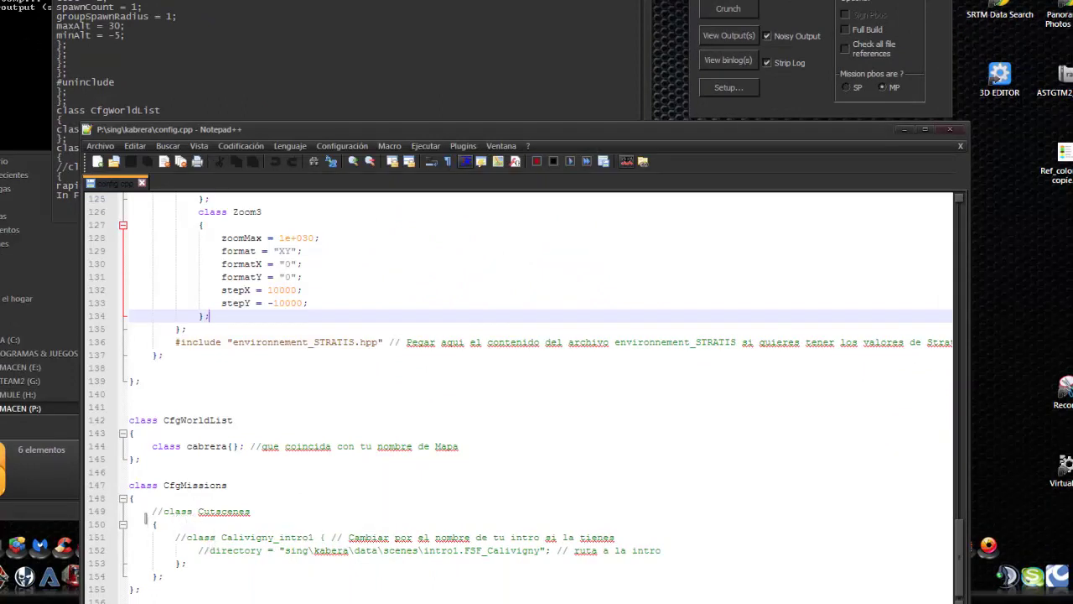
drag(151, 512, 675, 556)
key(Delete)
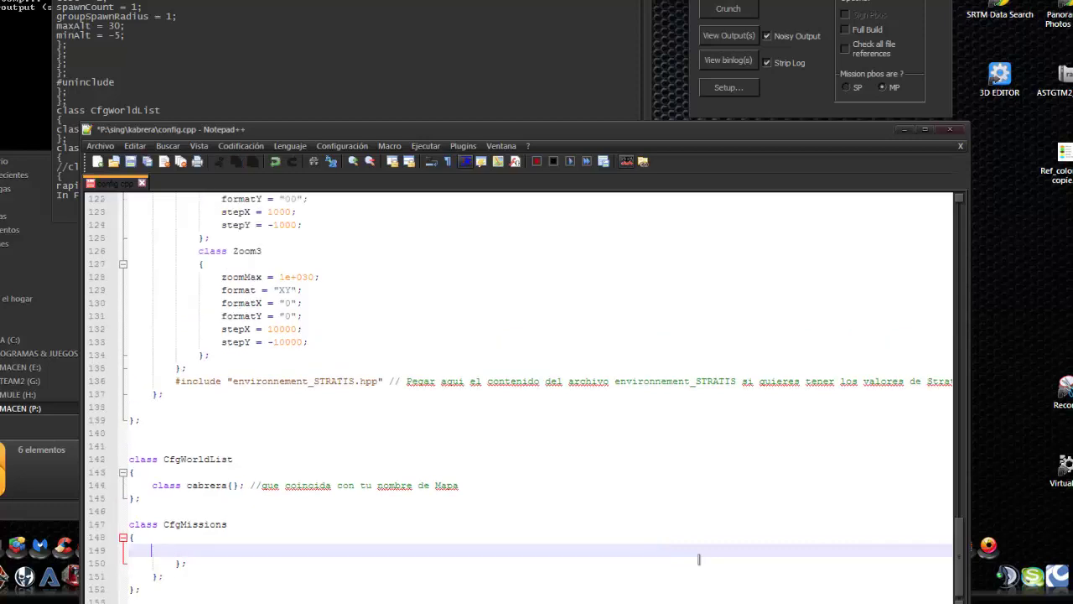
key(BackSpace)
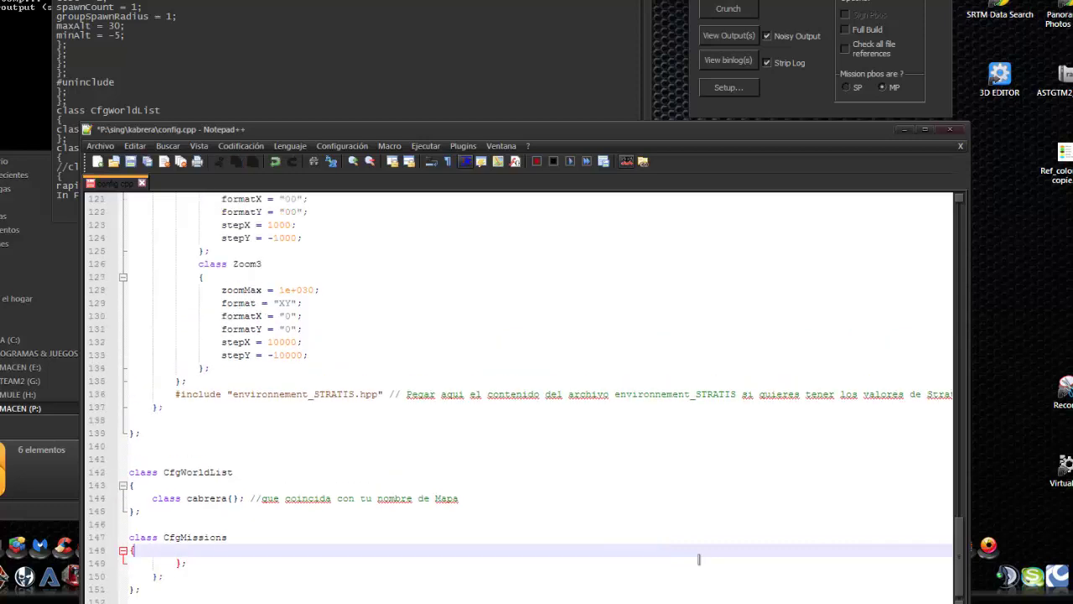
click(132, 162)
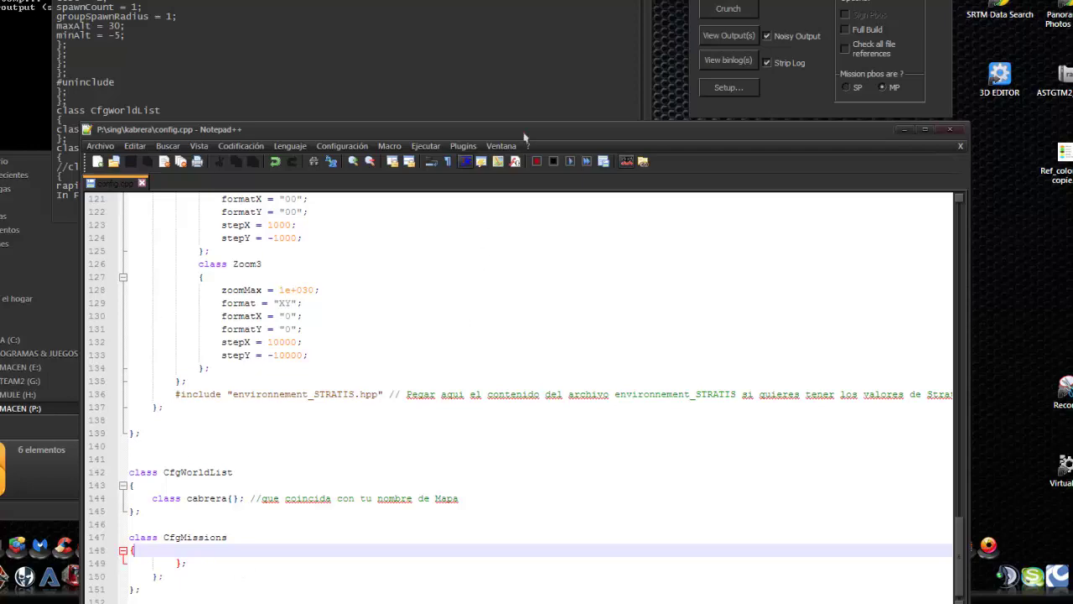
Pack P:\sing\kabrera with the edited config.cpp and check the last lines of the new packing log.
drag(522, 131, 546, 12)
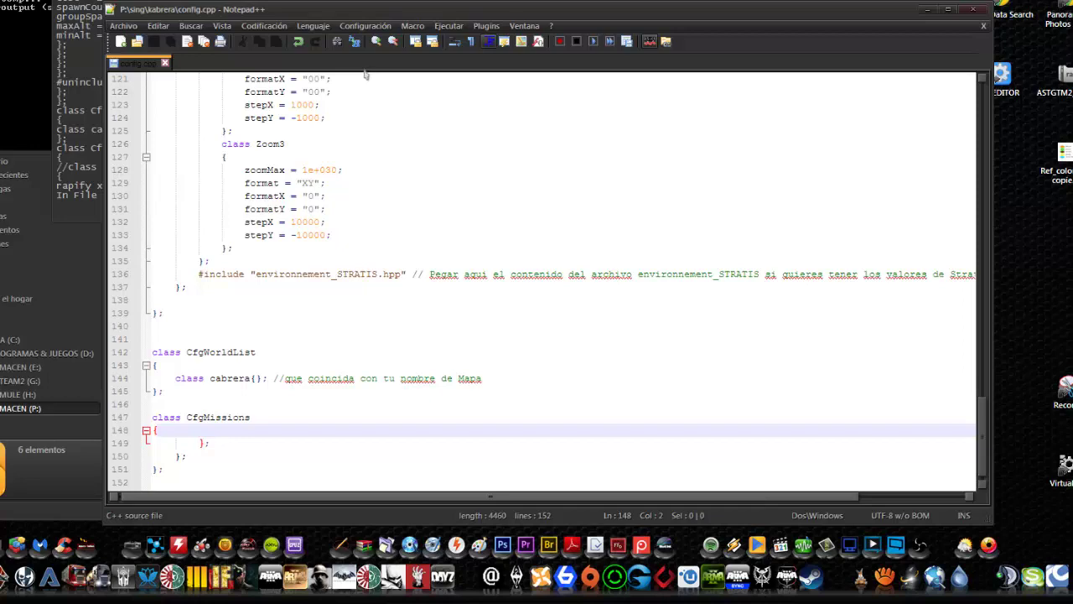
key(alt+Tab)
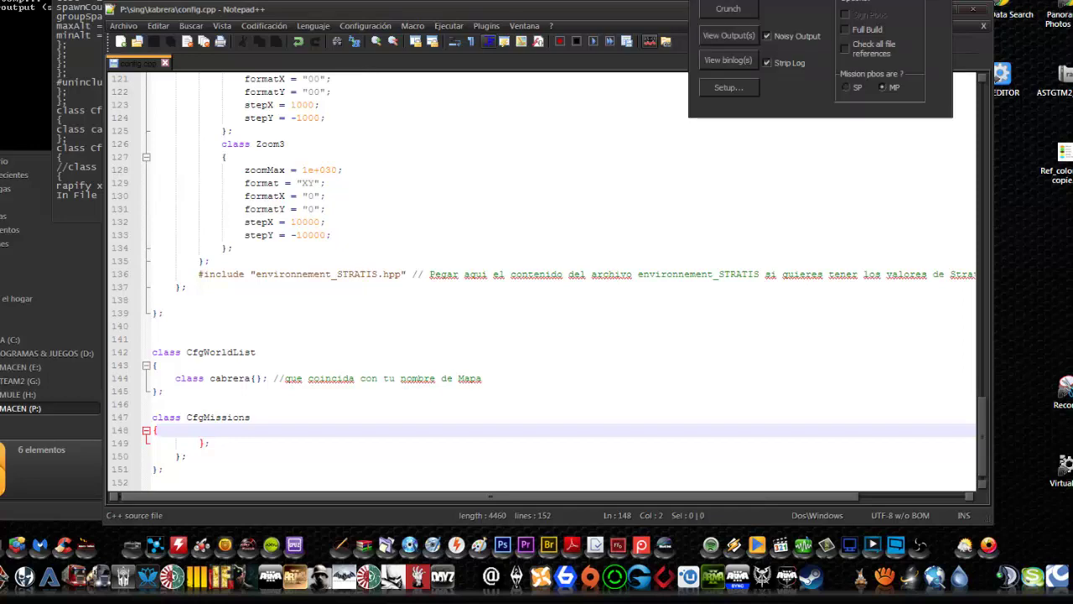
click(725, 10)
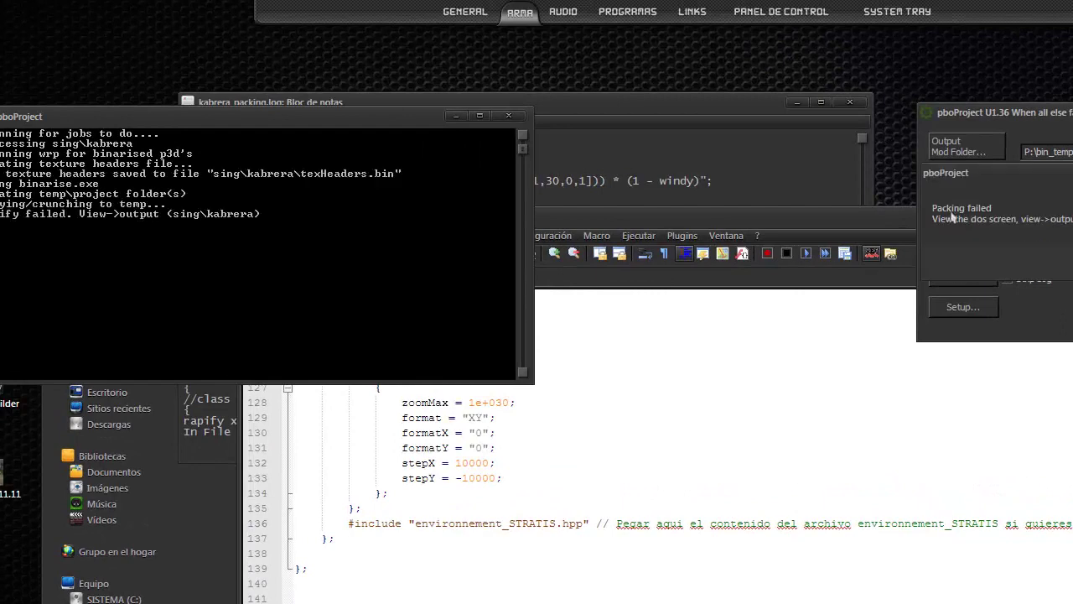
key(Return)
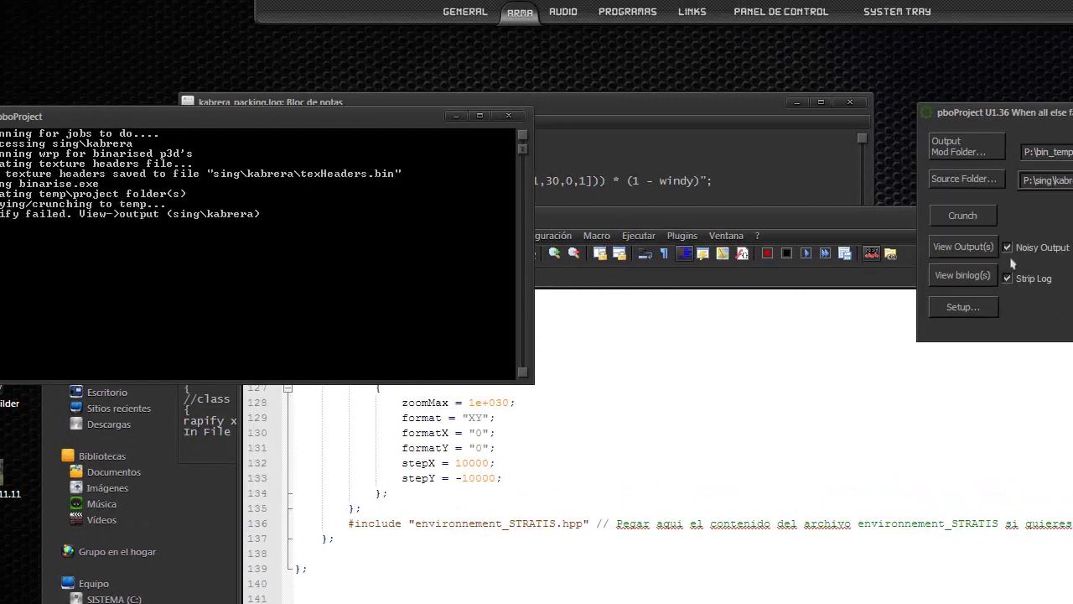
click(973, 247)
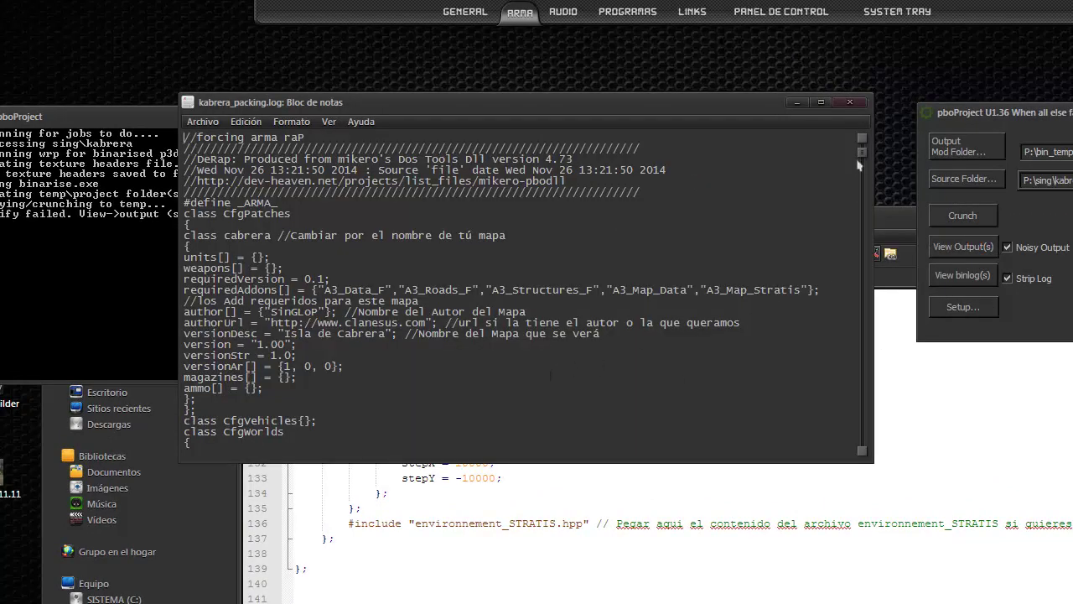
drag(862, 152, 862, 443)
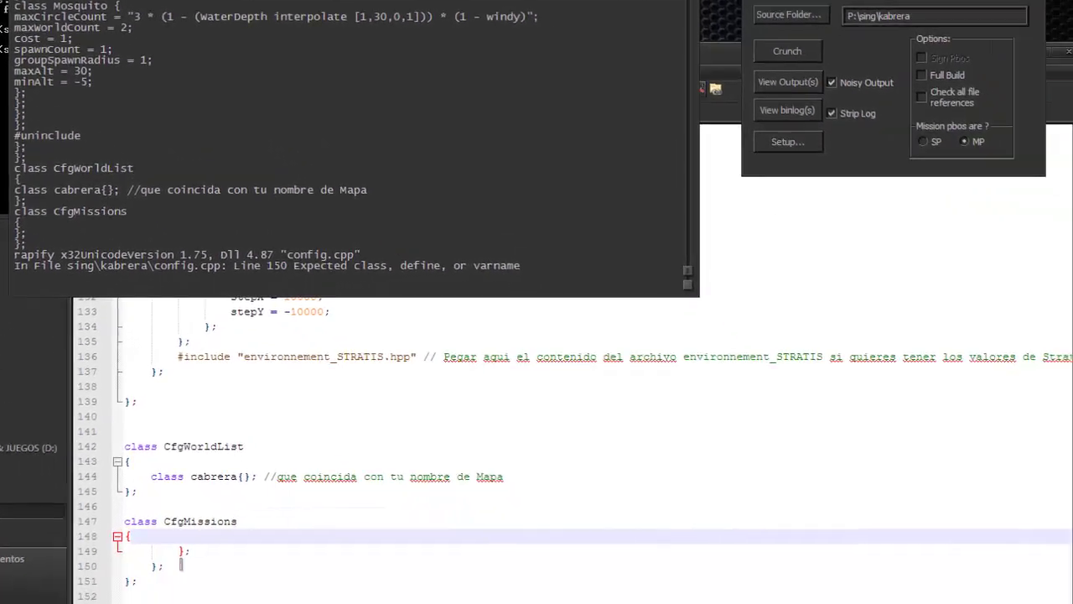
Remove the two surplus closing-brace lines 150 and 151 at the end of CfgMissions in config.cpp and save.
click(144, 523)
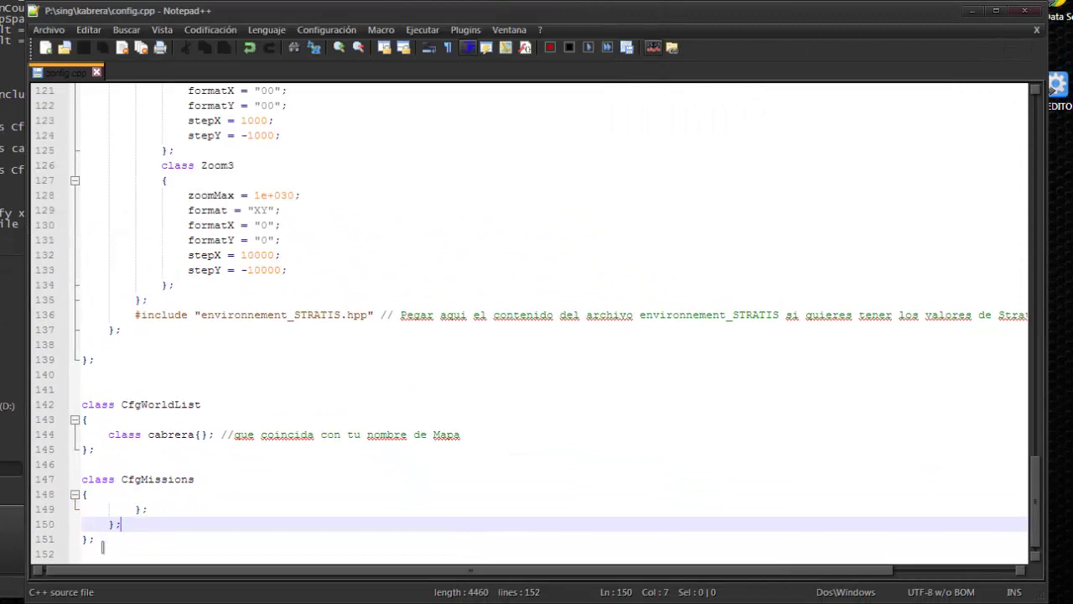
drag(95, 539, 95, 526)
key(BackSpace)
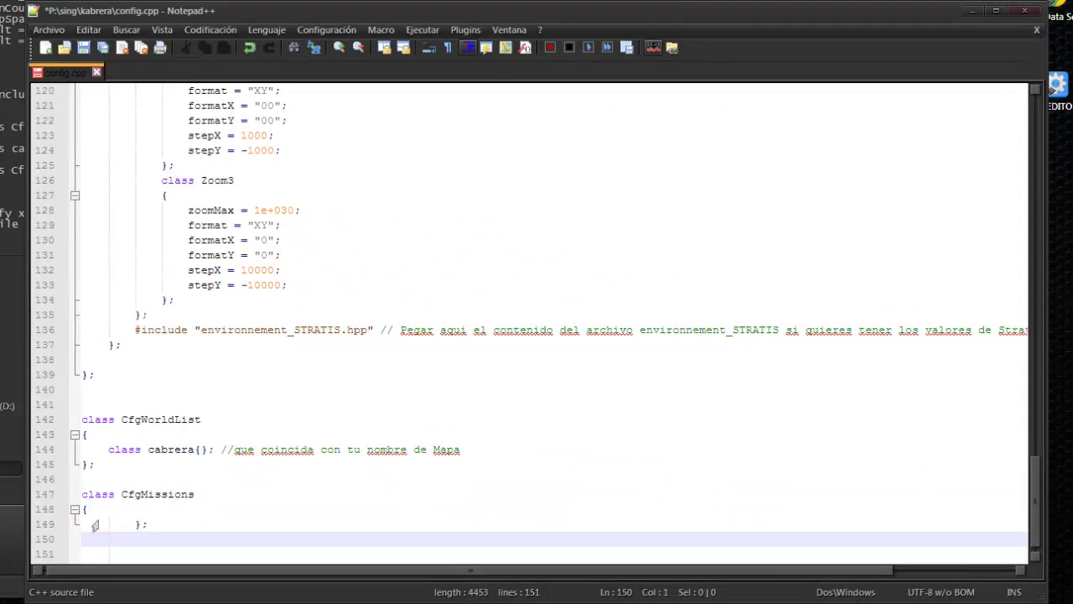
key(BackSpace)
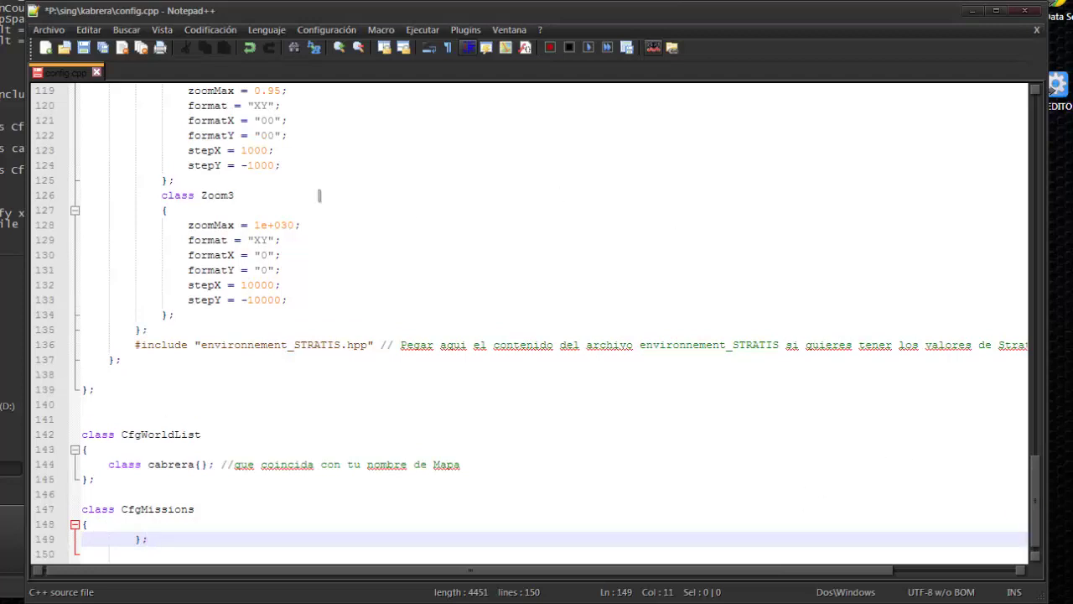
click(85, 47)
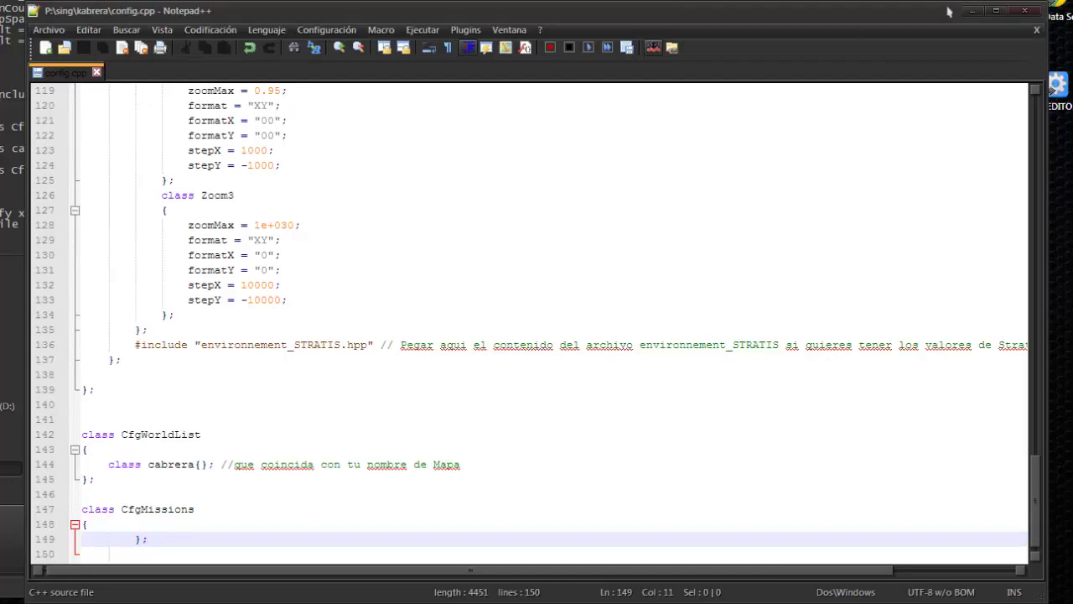
Switch to Windows Explorer and browse drive P: to the temp\sing\kabrera folder.
key(alt+Tab)
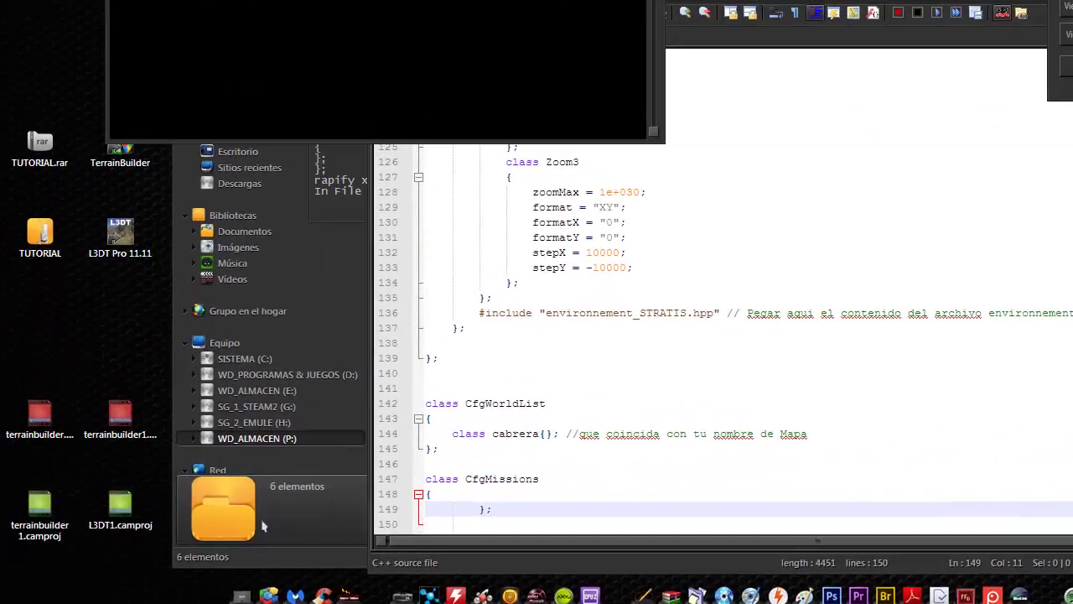
click(193, 510)
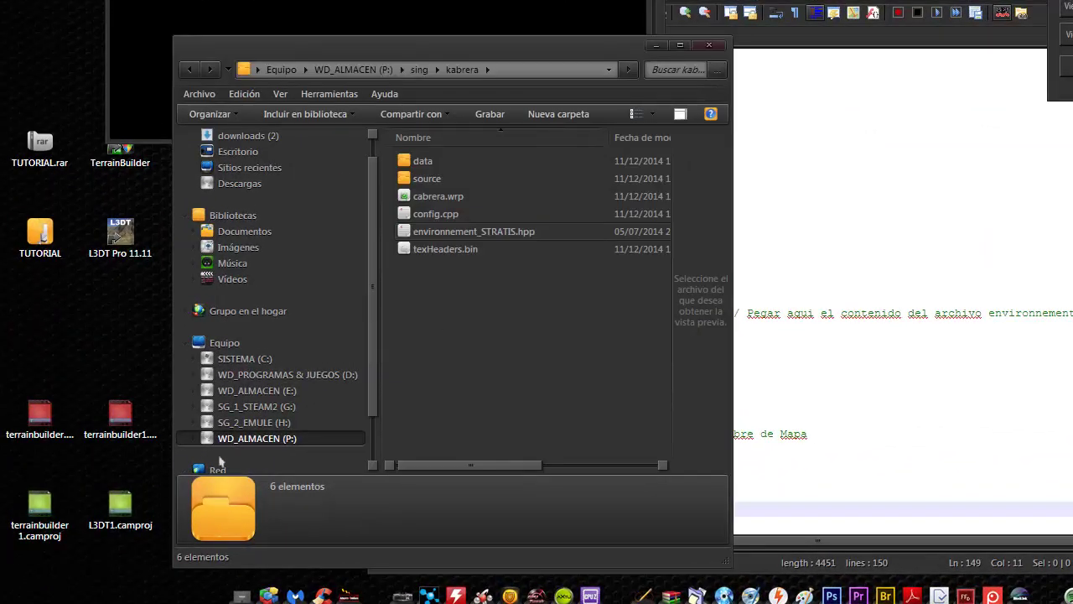
click(267, 440)
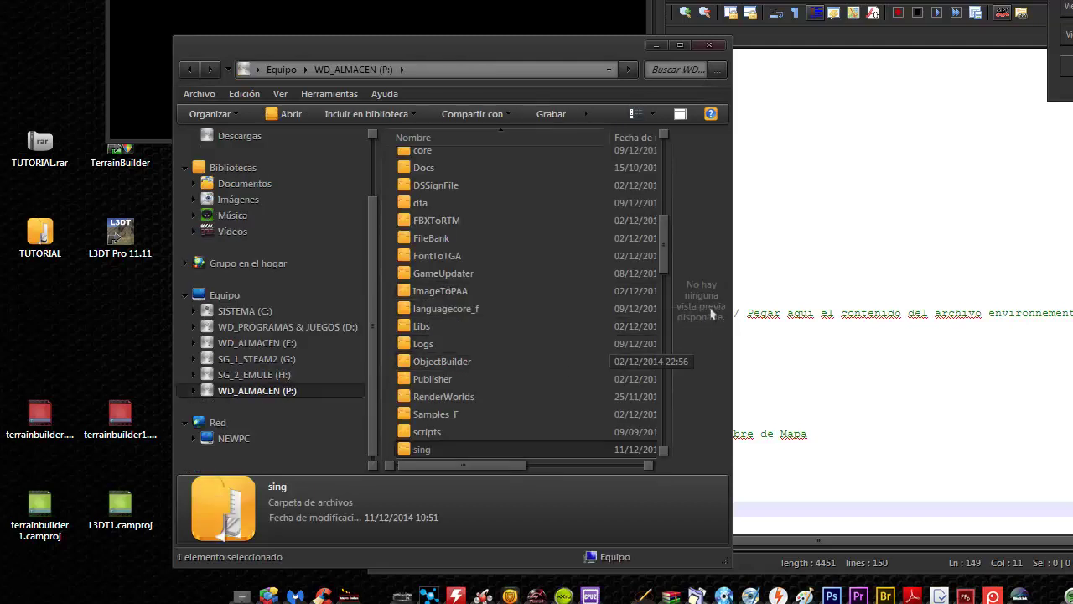
drag(666, 257, 667, 285)
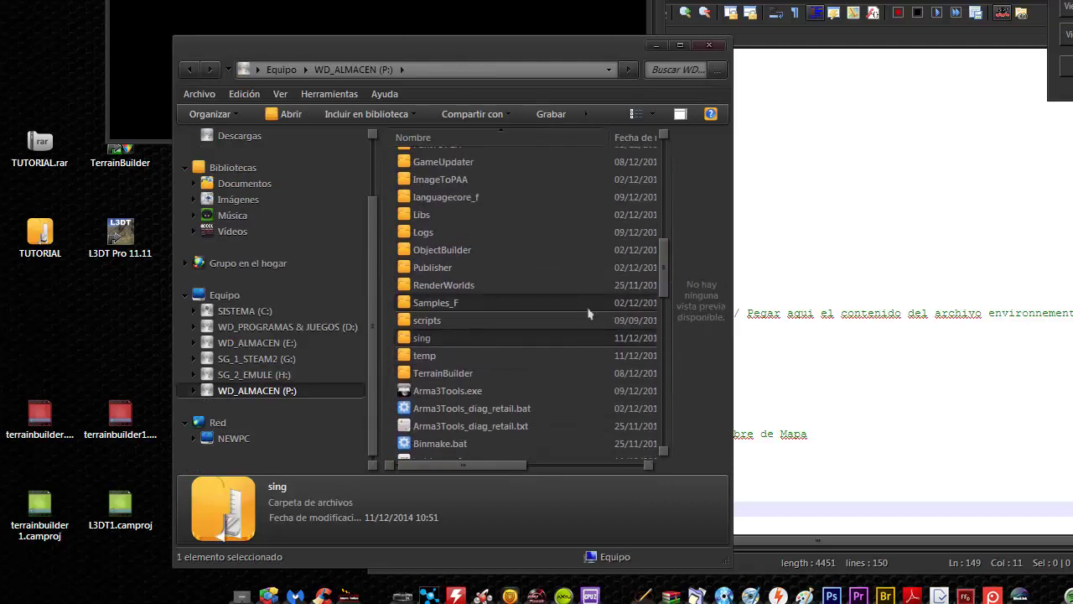
double_click(425, 334)
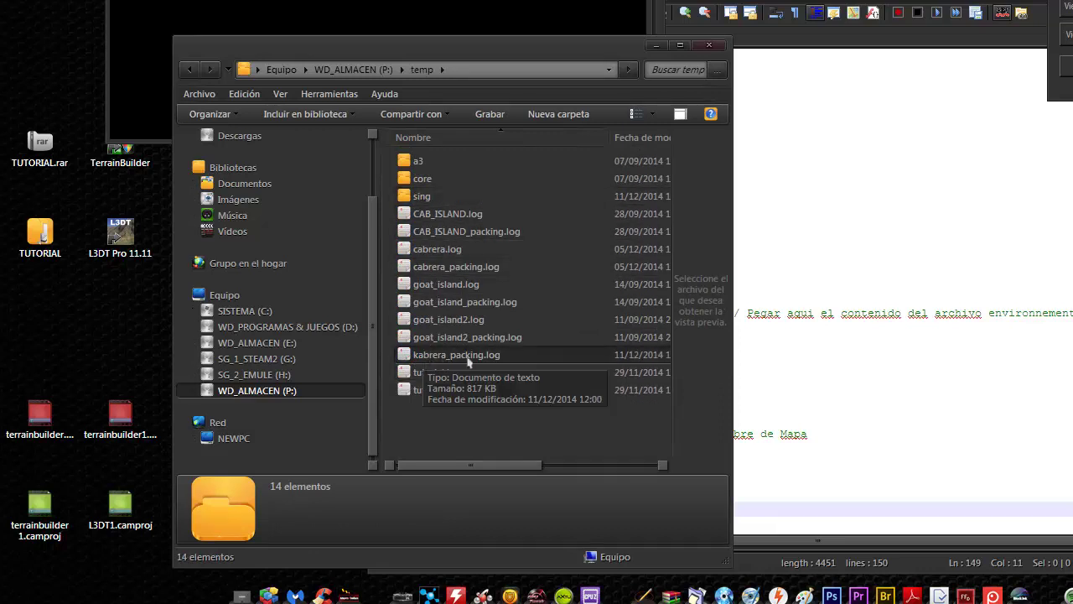
click(419, 196)
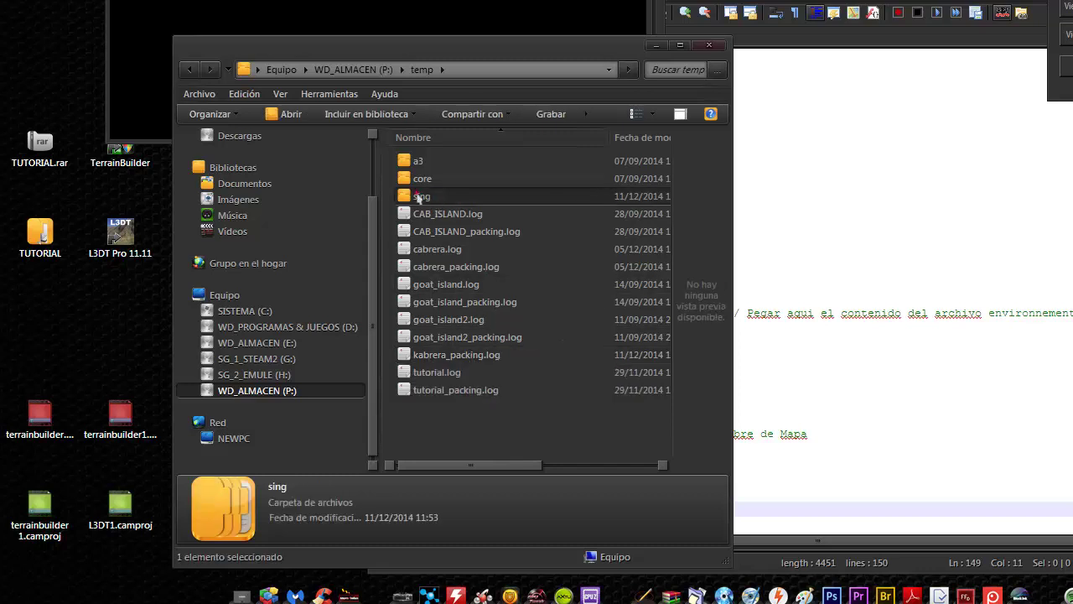
double_click(419, 197)
click(419, 198)
double_click(420, 198)
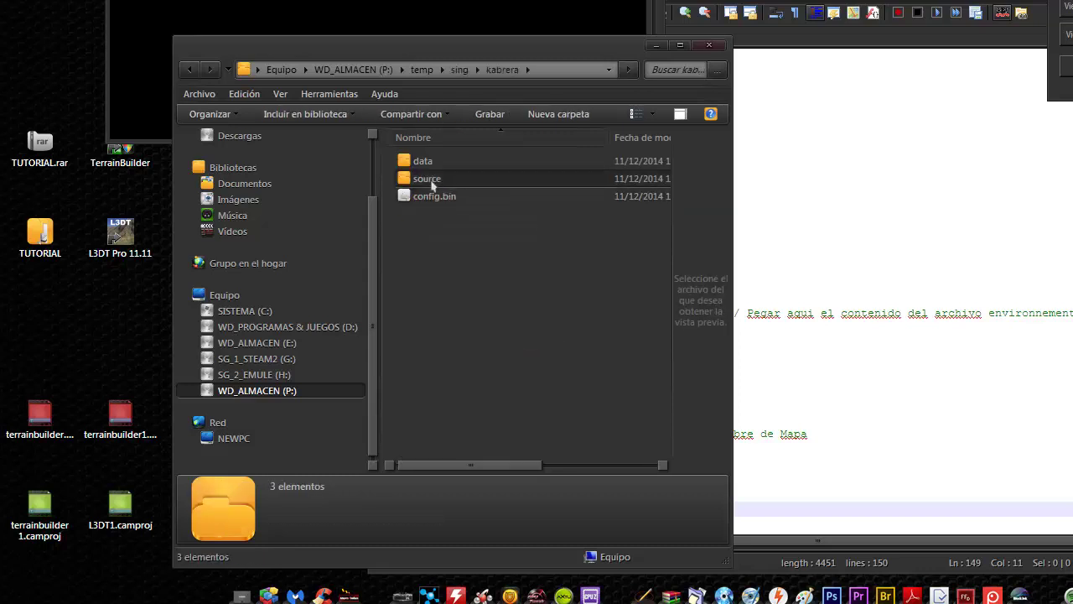
Examine the contents of kabrera's data and source subfolders, and go back up to P:\temp\sing.
click(419, 163)
double_click(419, 166)
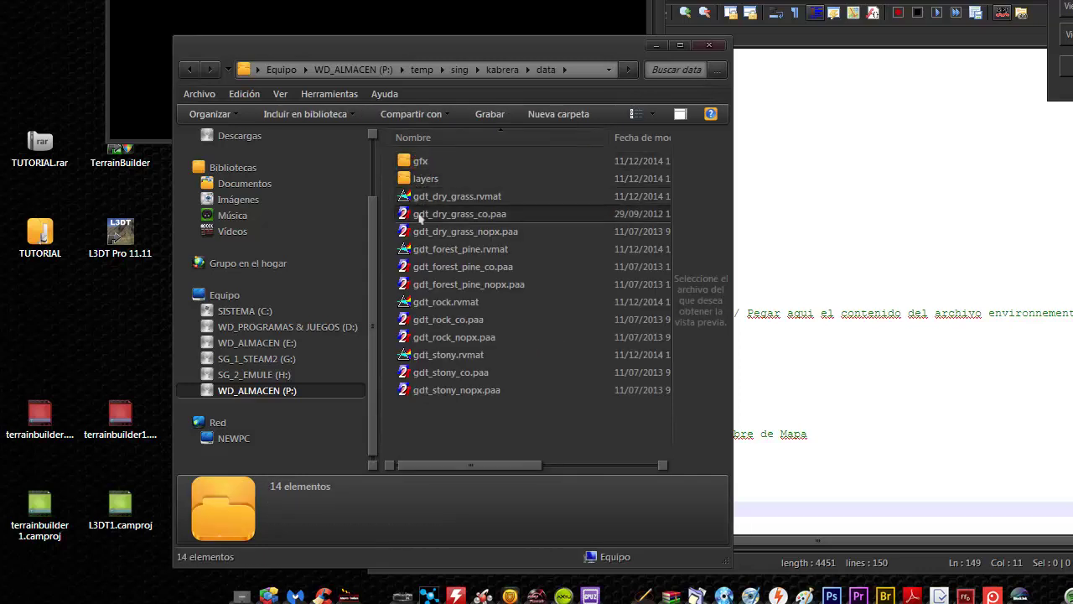
key(BackSpace)
click(419, 179)
double_click(420, 181)
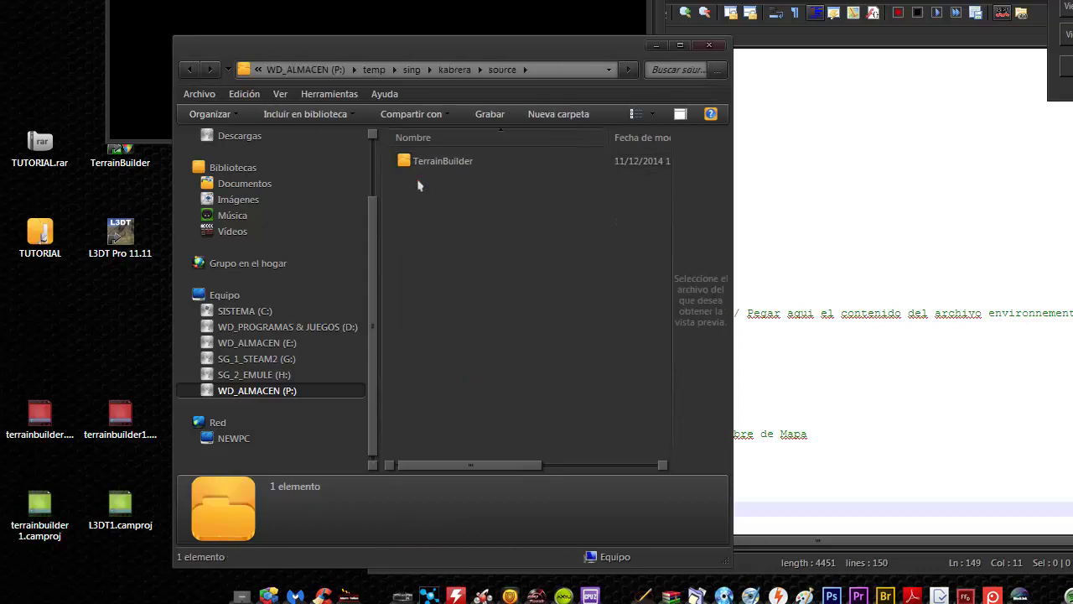
key(BackSpace)
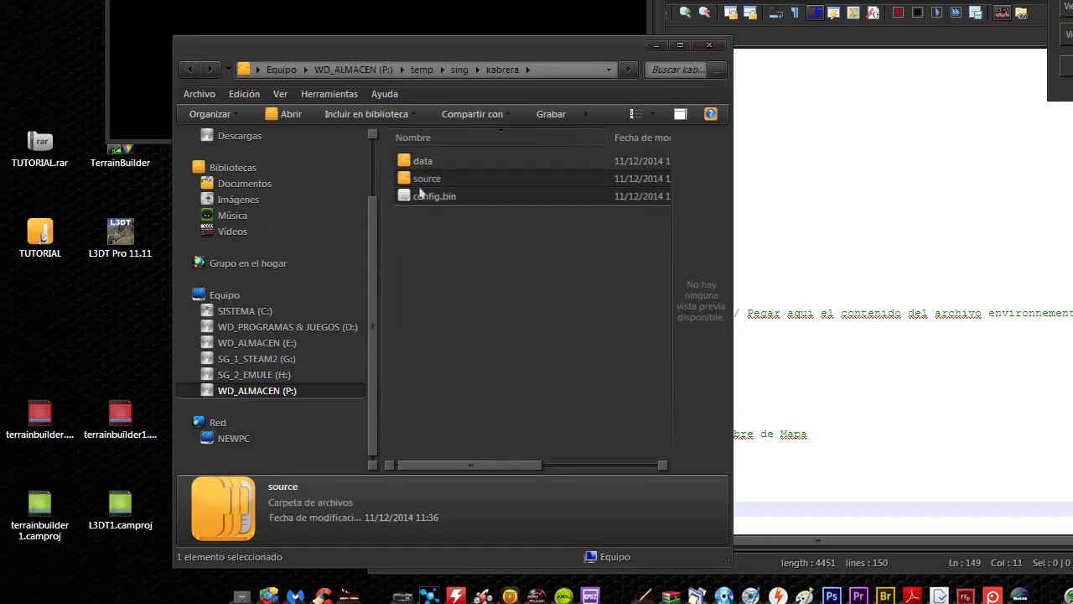
double_click(419, 179)
key(BackSpace)
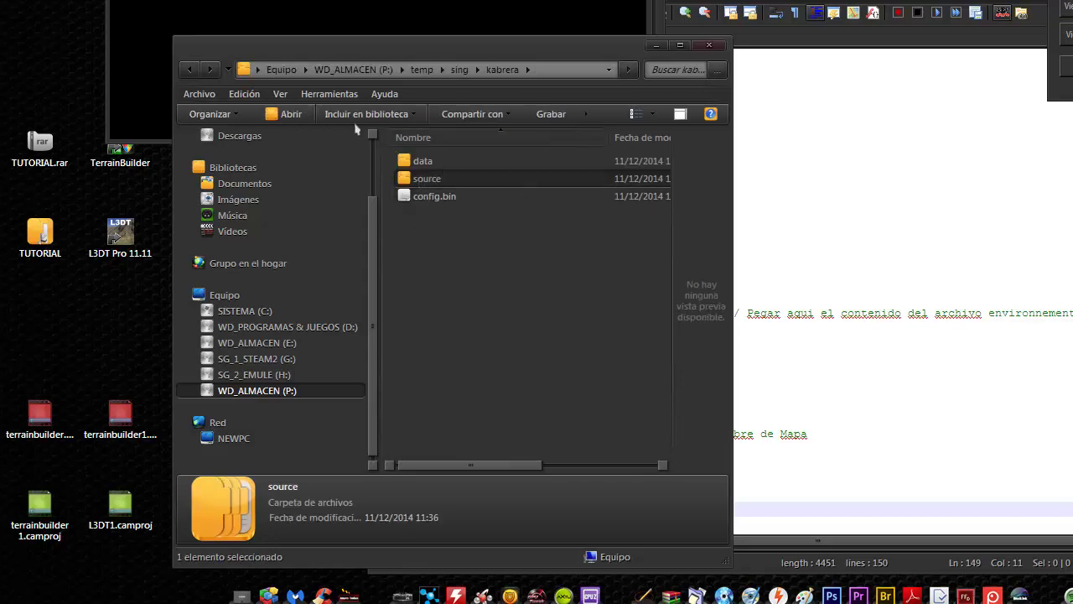
key(BackSpace)
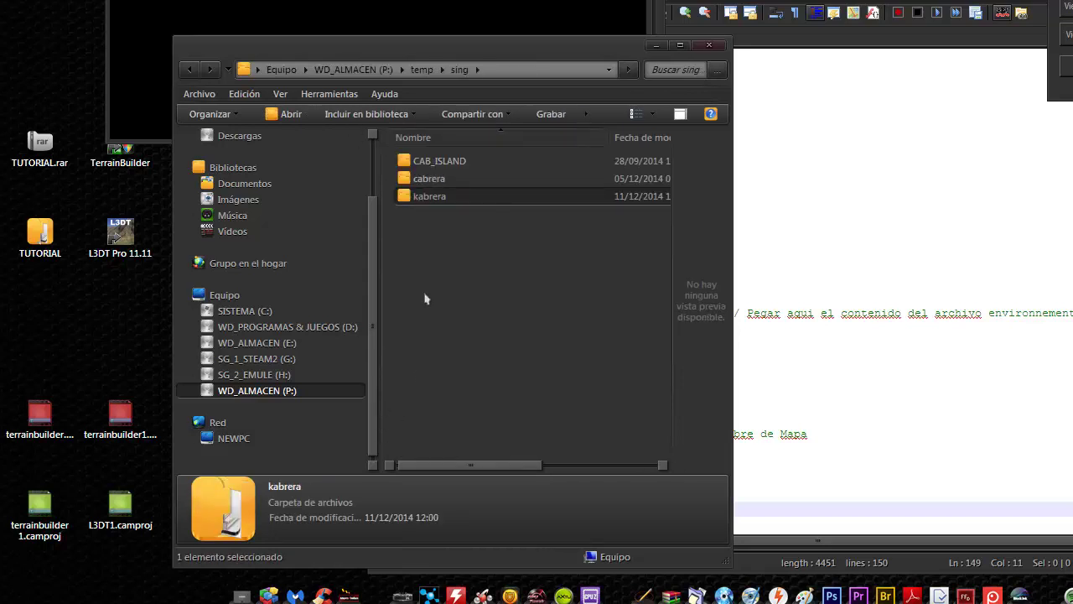
Examine the CAB_ISLAND folder with its source and data subfolders, and go back up to P:\temp\sing.
scroll(374, 244, up, 2)
scroll(373, 255, down, 2)
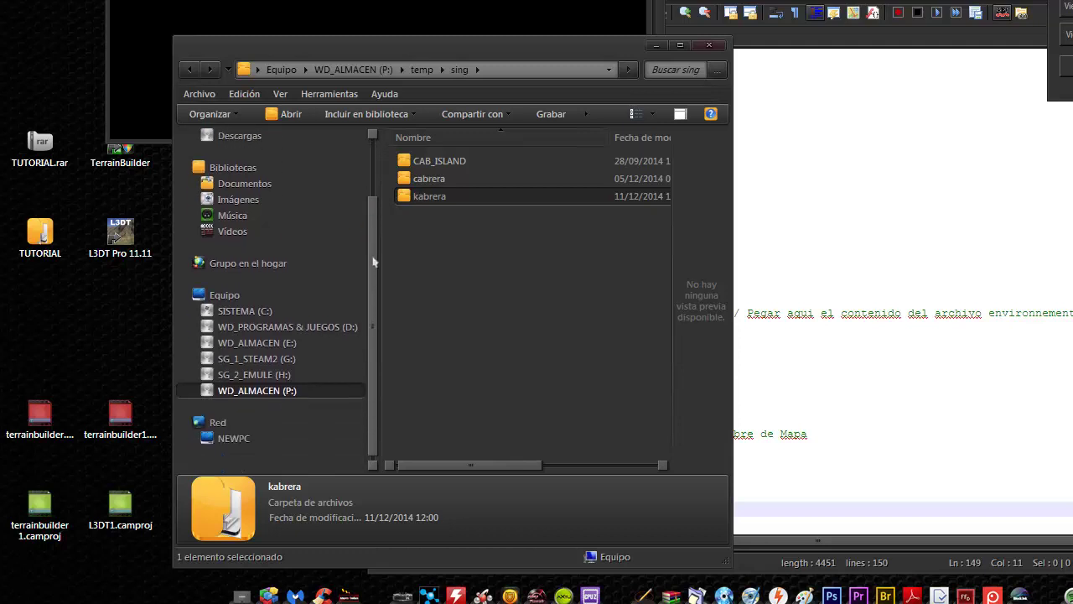
scroll(374, 260, up, 1)
double_click(432, 161)
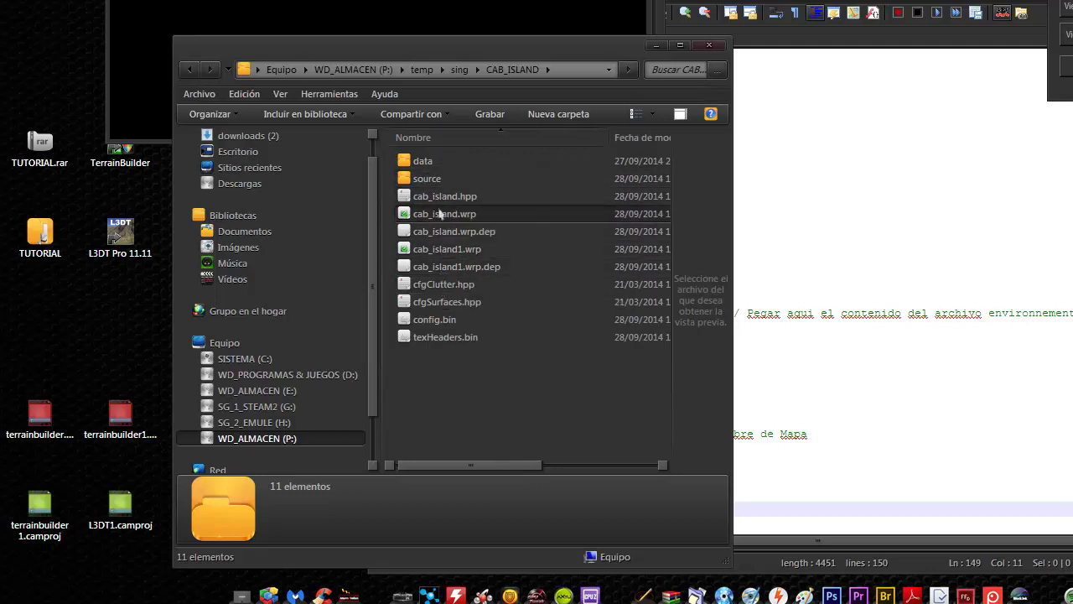
double_click(423, 177)
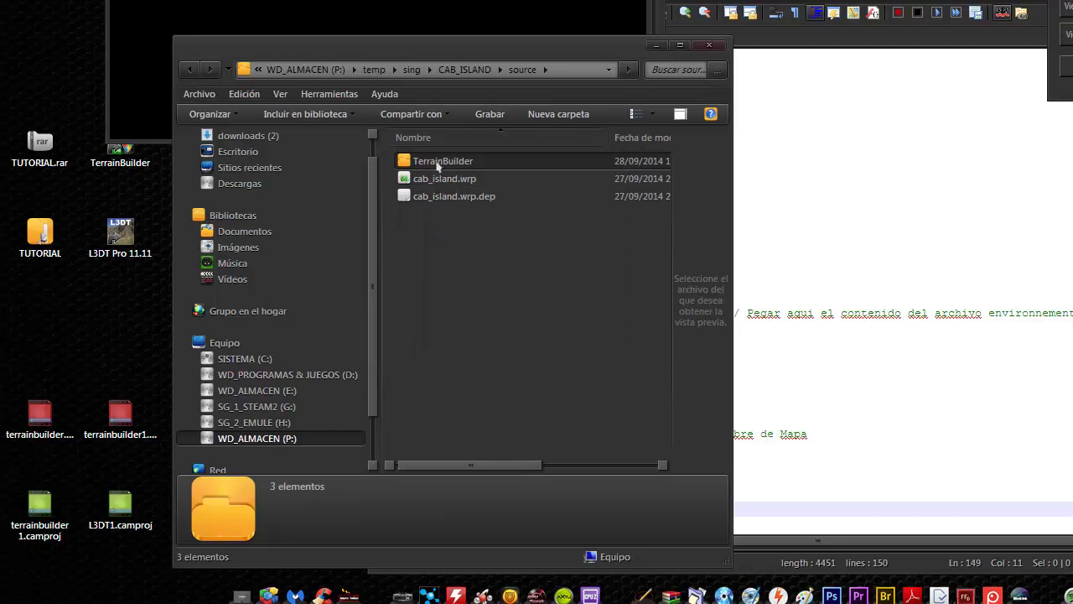
key(BackSpace)
double_click(424, 163)
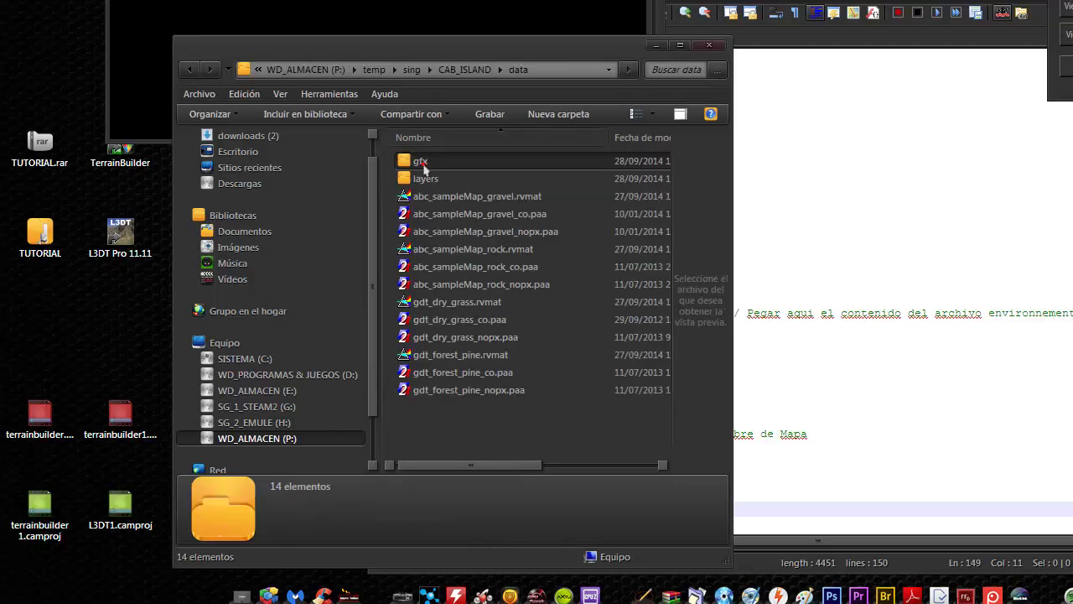
click(431, 287)
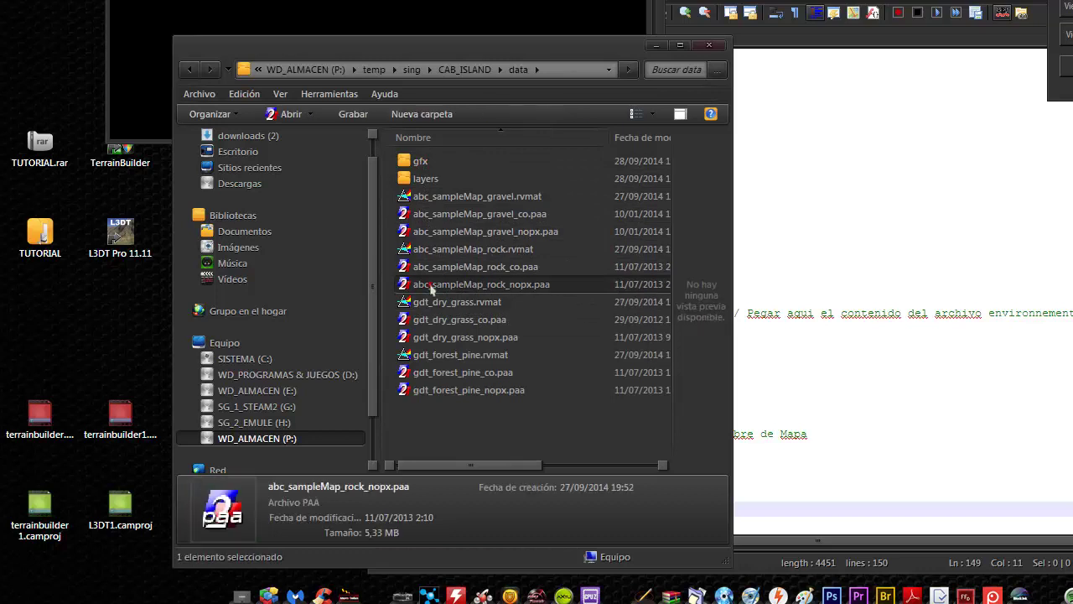
key(BackSpace)
key(BackSpace)
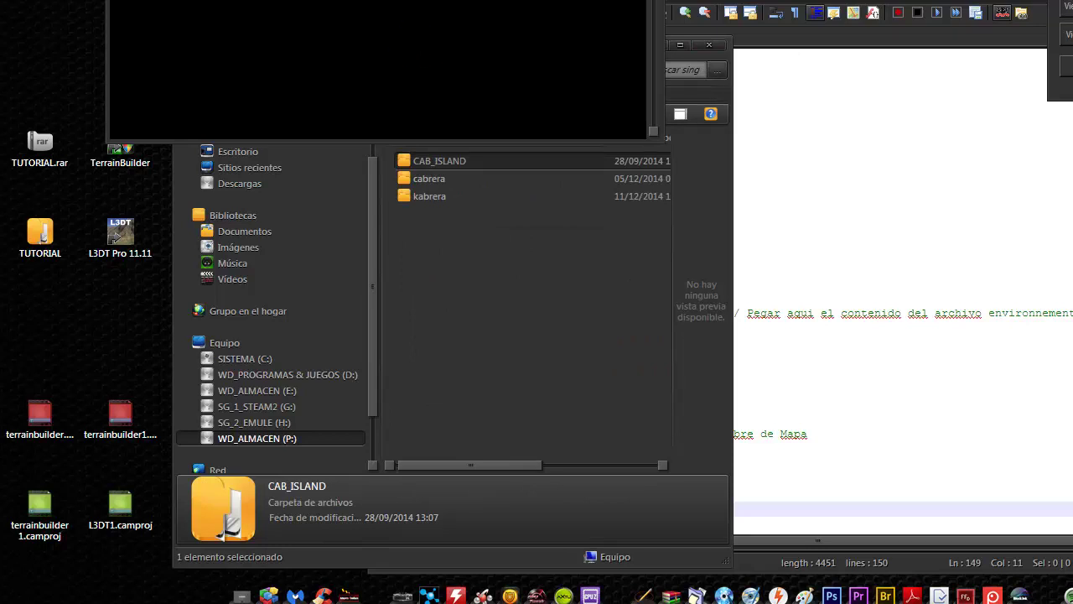
key(alt+Tab)
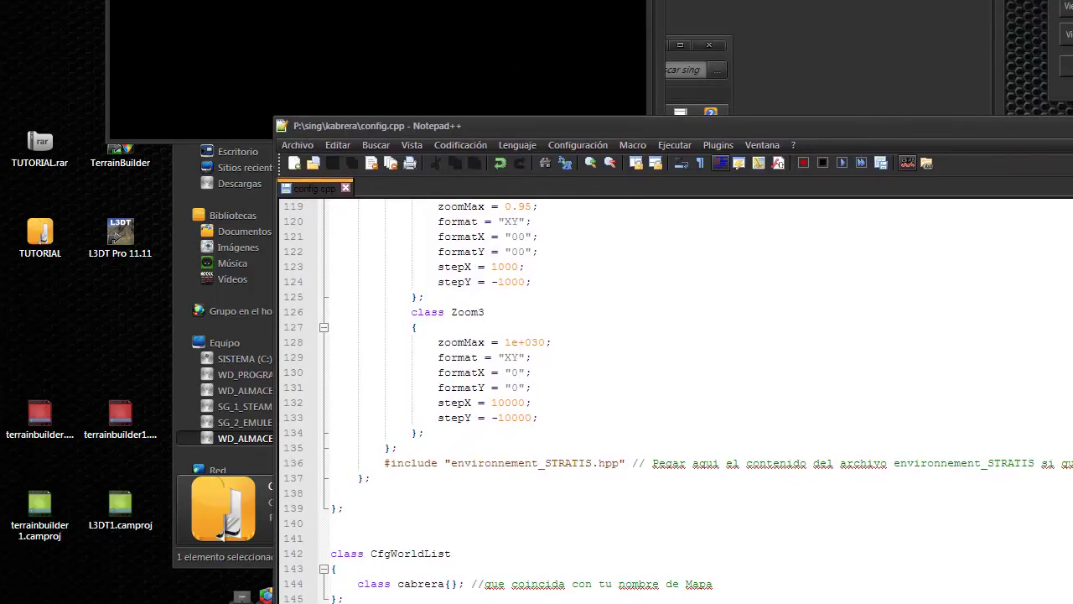
key(alt+Tab)
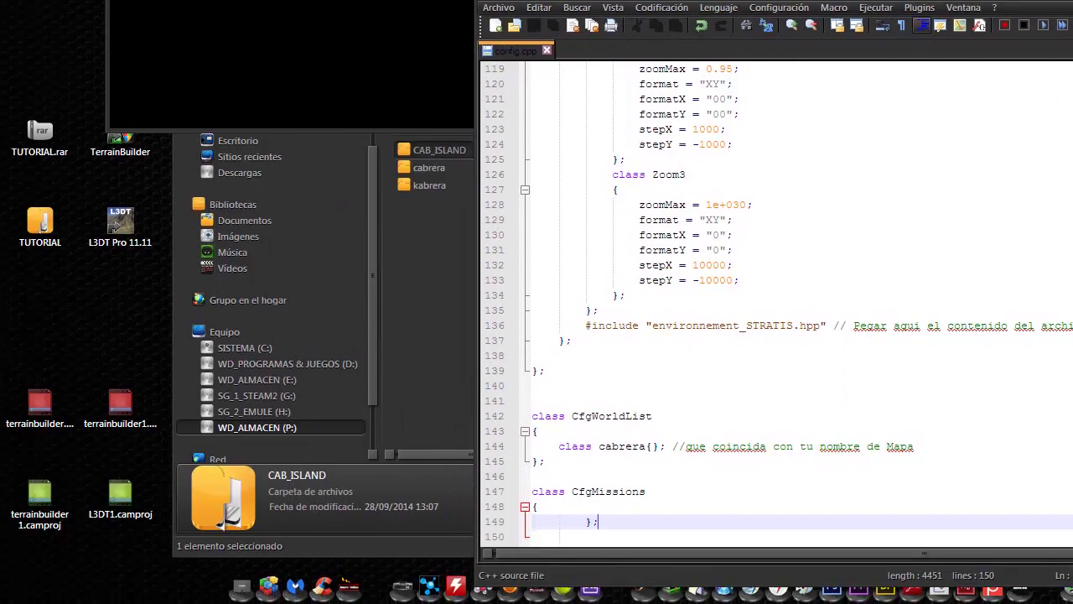
click(403, 216)
key(BackSpace)
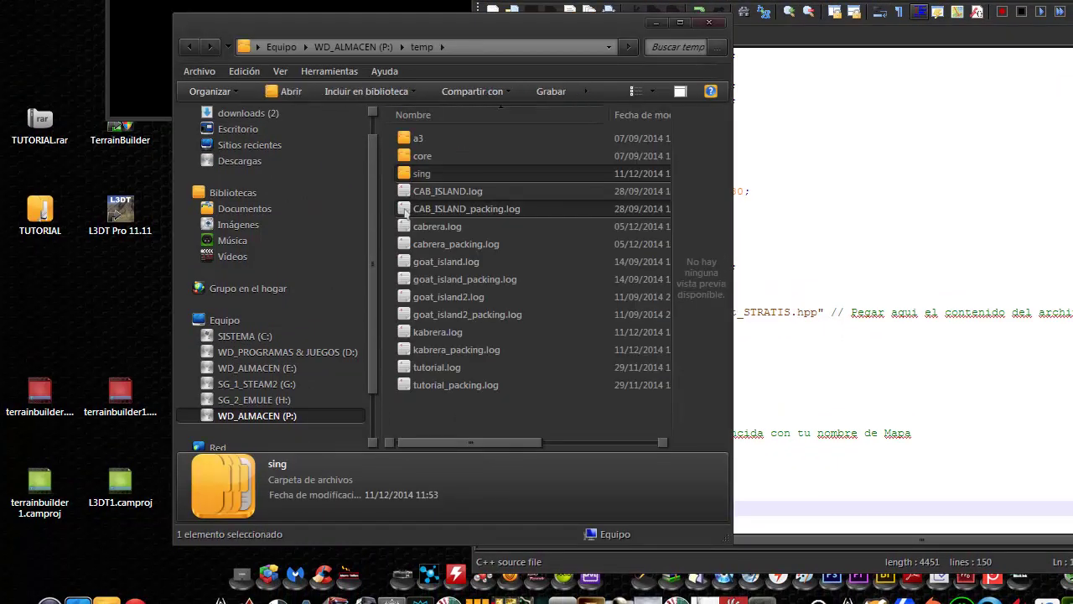
key(BackSpace)
scroll(408, 226, up, 10)
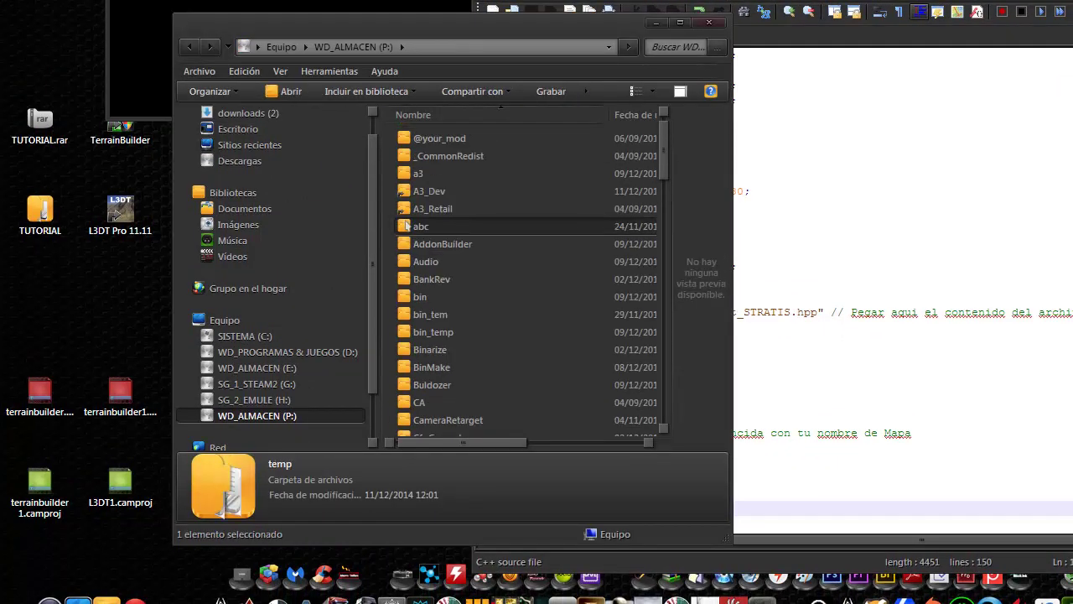
double_click(432, 336)
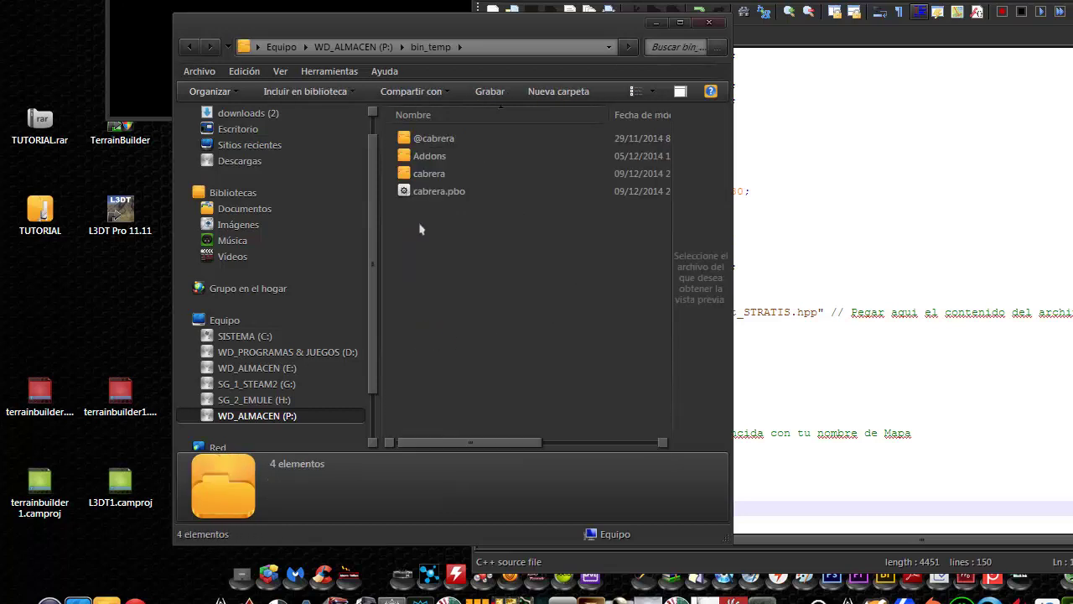
double_click(429, 155)
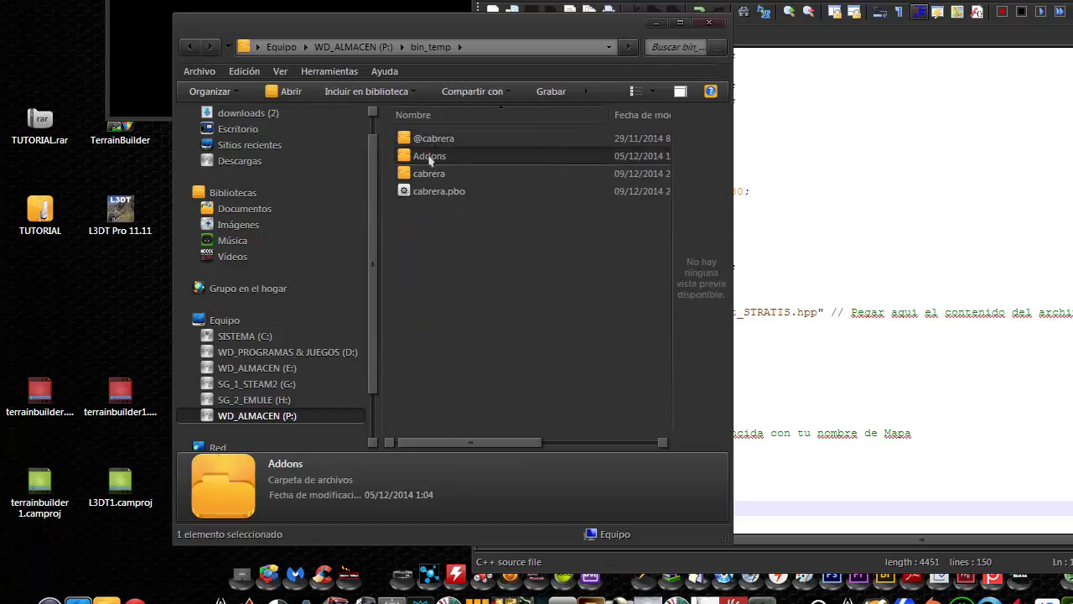
key(BackSpace)
double_click(430, 141)
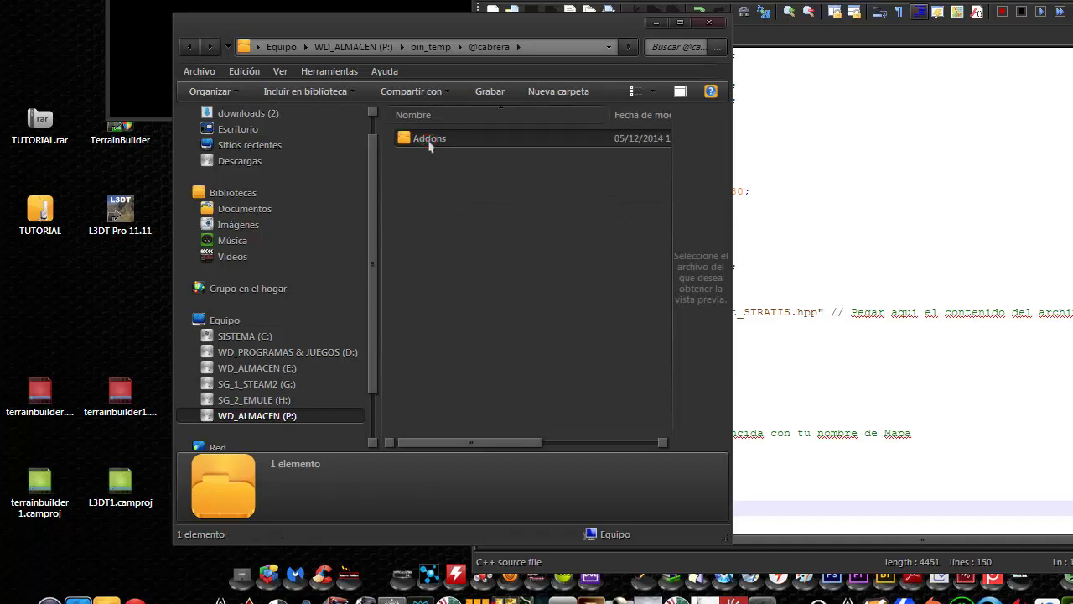
double_click(429, 141)
key(BackSpace)
key(BackSpace)
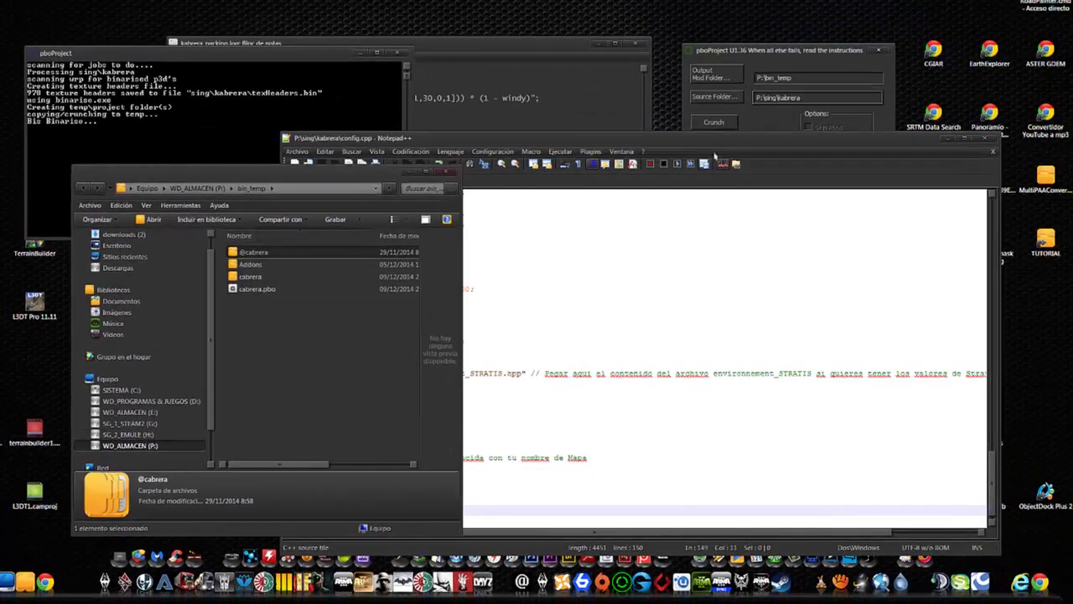
Close the config.cpp editor and the kabrera_packing.log window.
drag(964, 141, 920, 183)
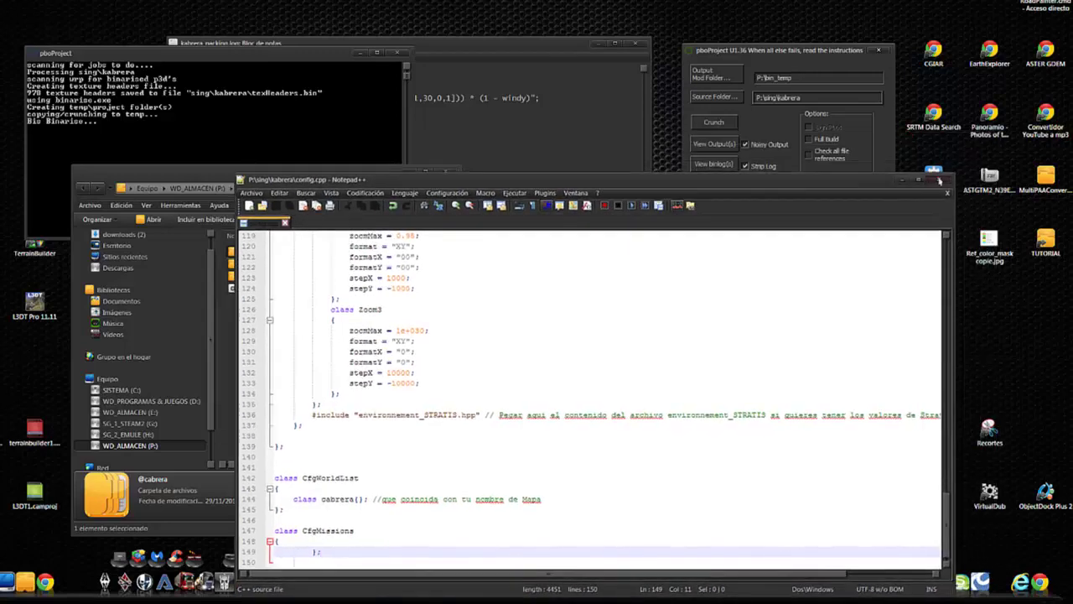
click(945, 179)
click(575, 185)
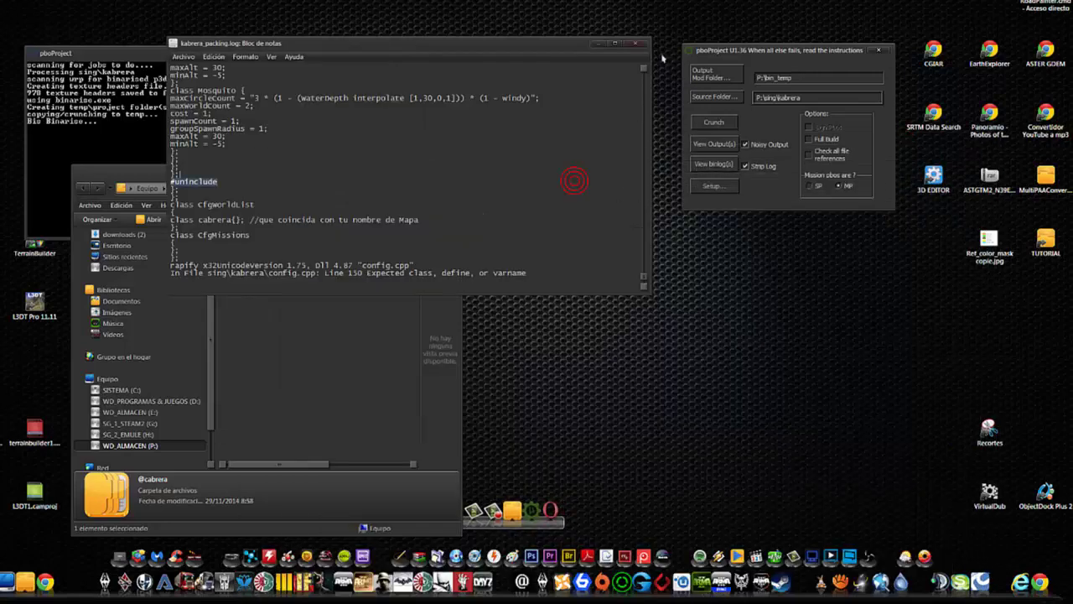
click(611, 42)
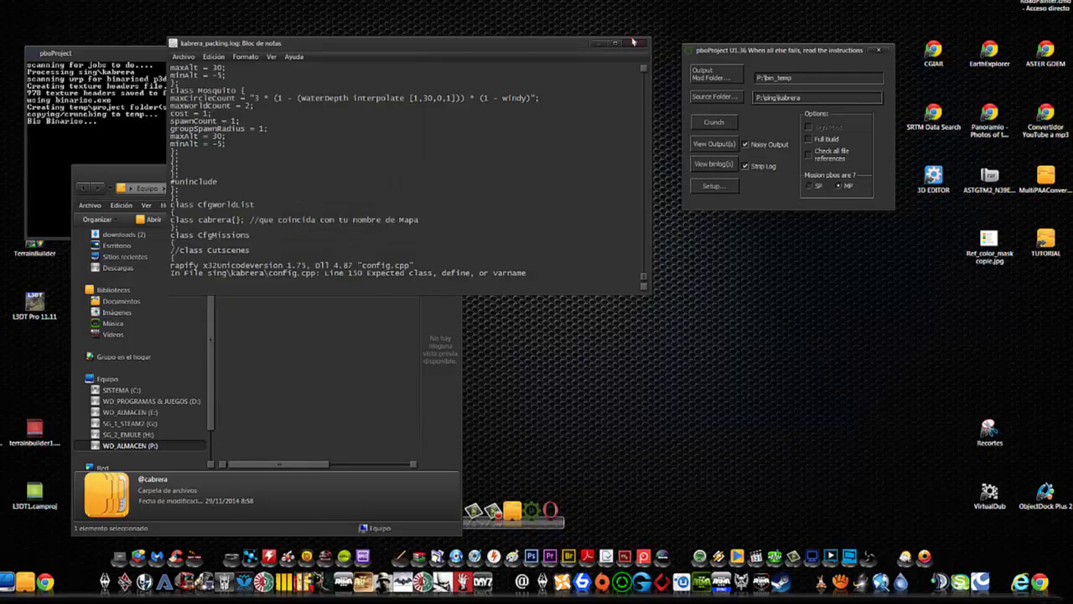
click(635, 42)
Move the Explorer window aside to check the packing result in the console, and close pboProject.
drag(396, 192, 658, 201)
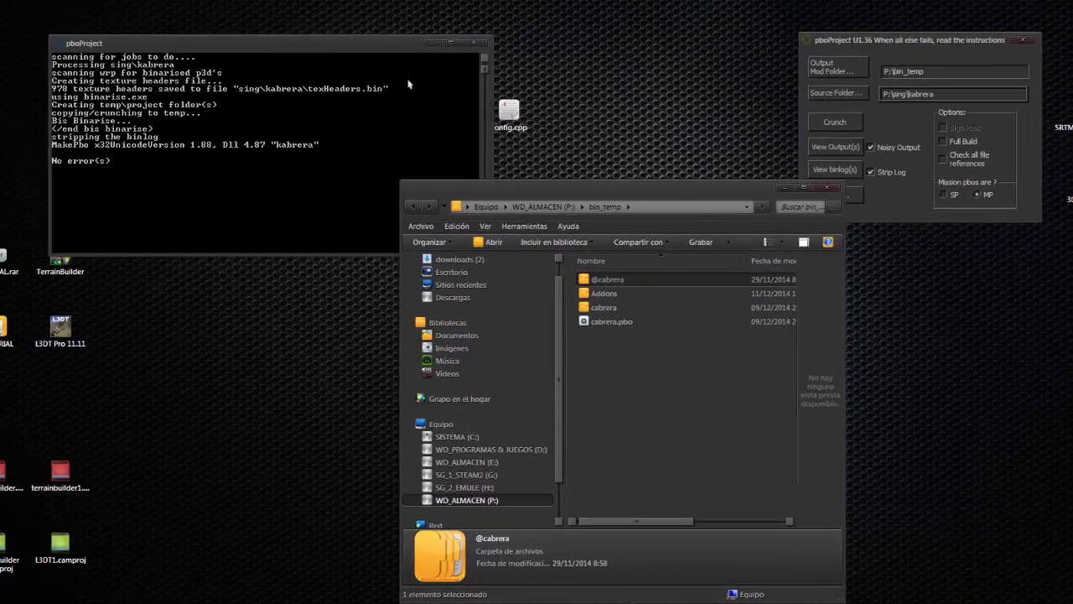
click(466, 48)
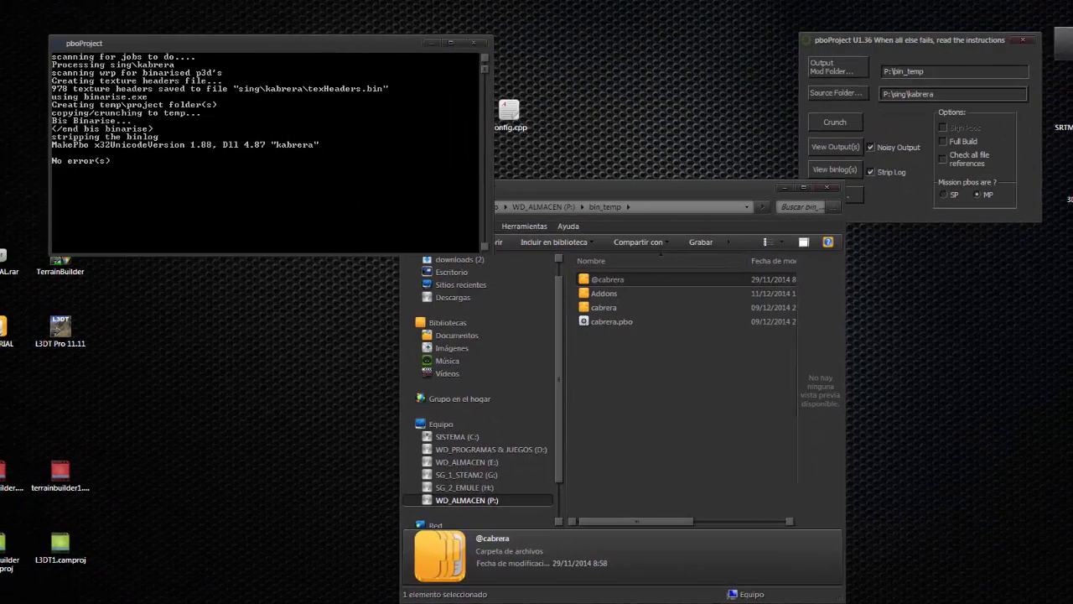
click(1031, 44)
click(1028, 40)
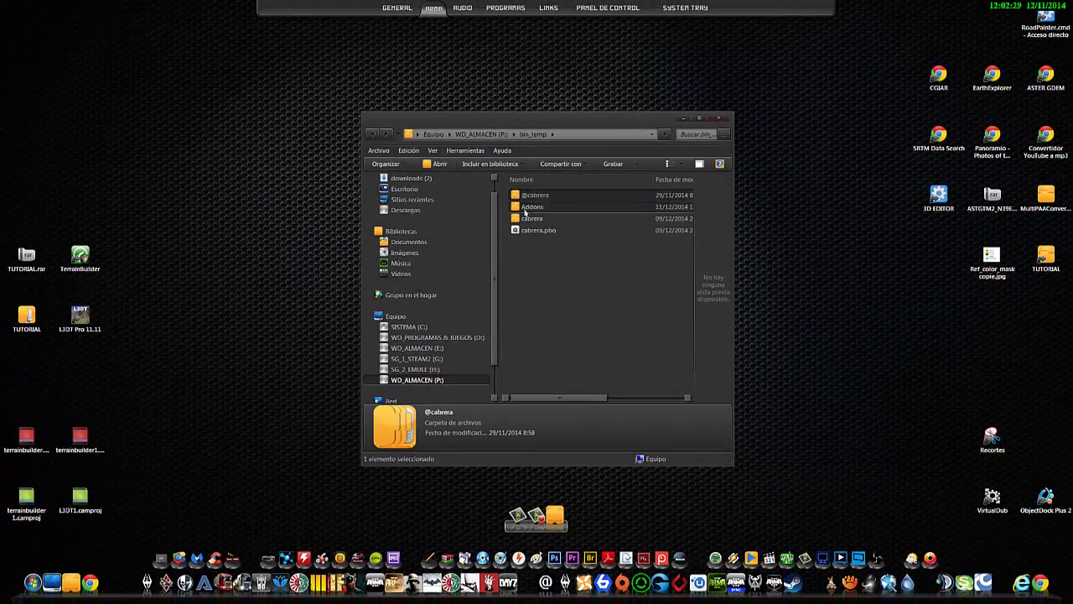
Check the Addons folder in P:\bin_temp for the packed kabrera.pbo and go back to bin_temp.
double_click(528, 207)
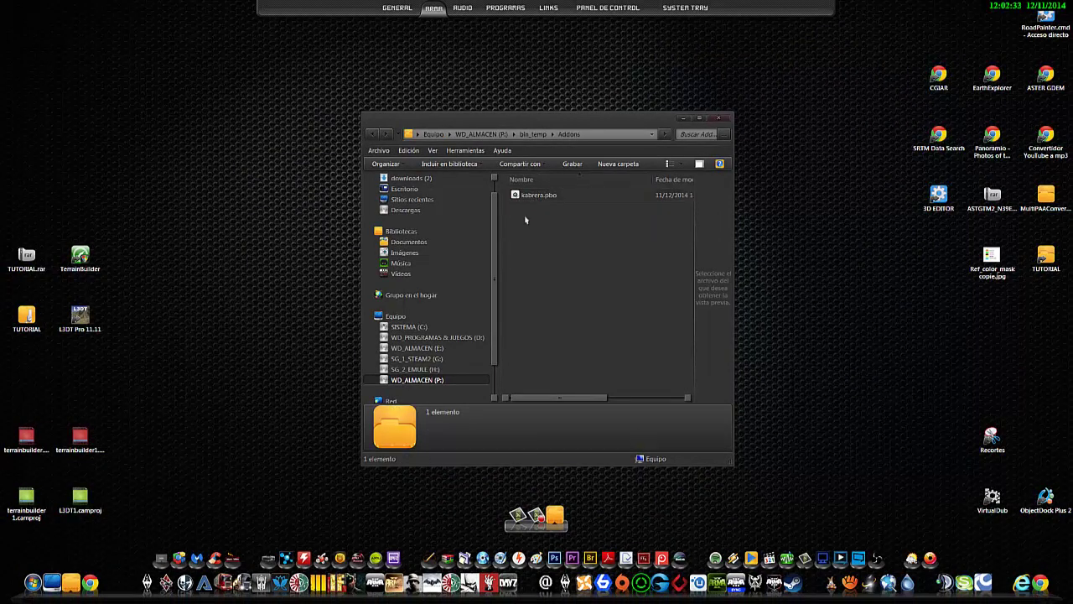
key(BackSpace)
right_click(524, 257)
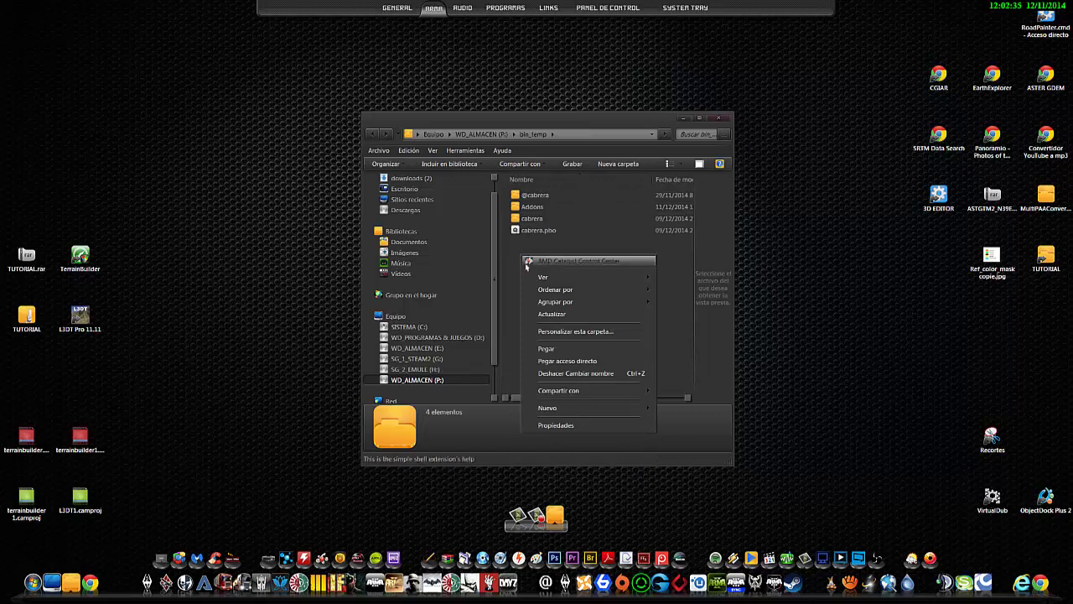
click(570, 237)
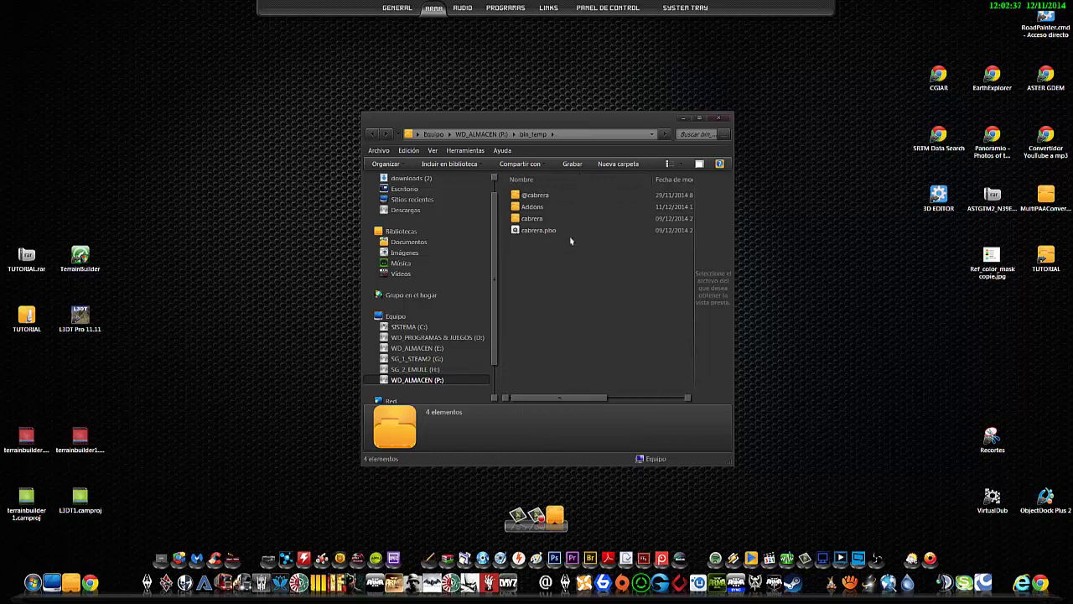
click(618, 164)
text(Kabre)
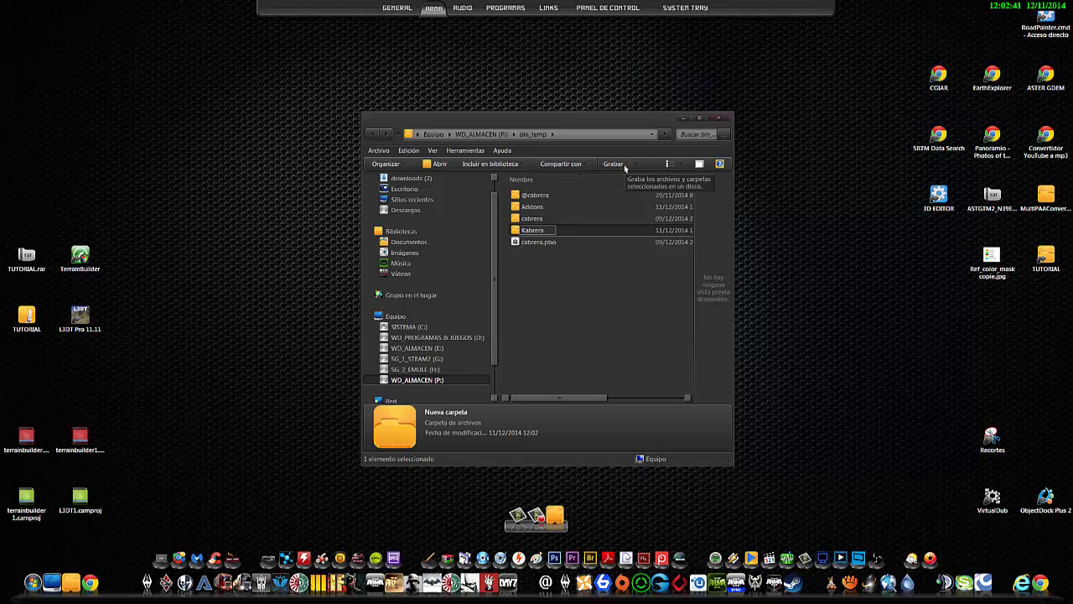
text(ra)
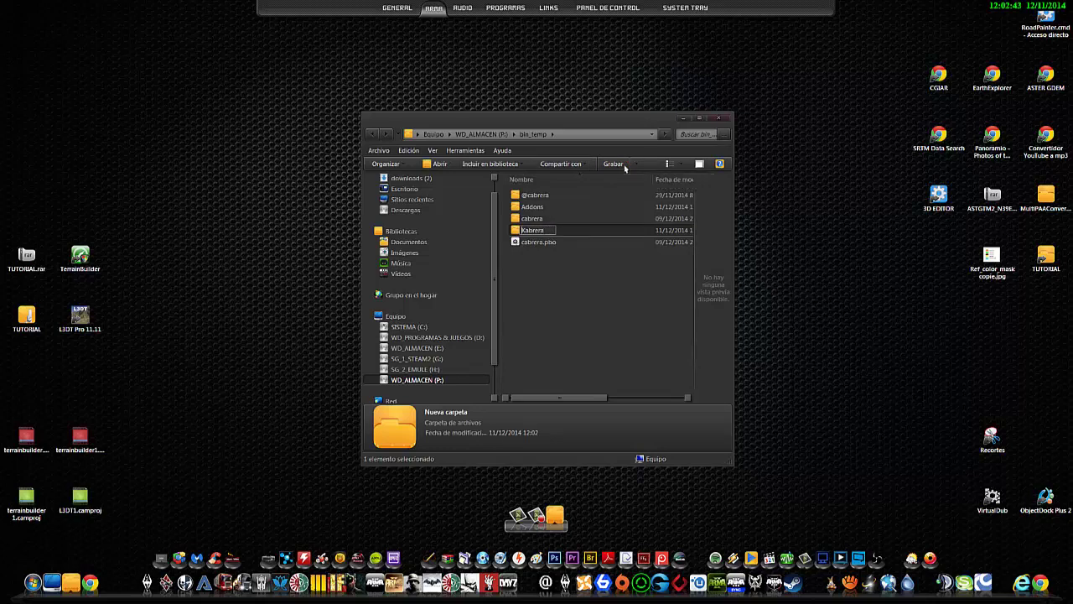
key(Home)
text(@)
key(Return)
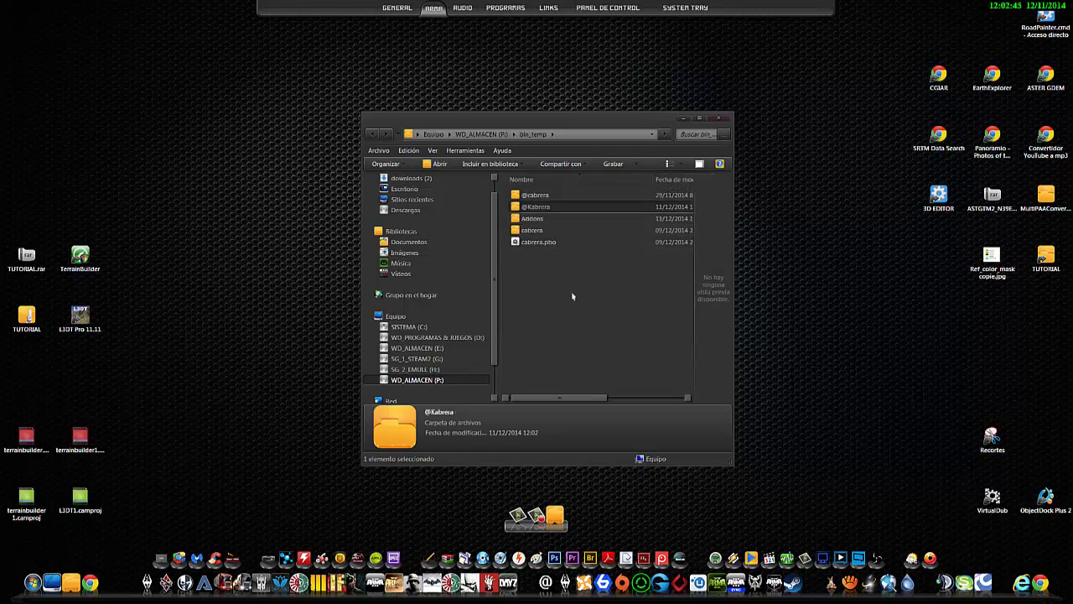
click(534, 219)
drag(534, 219, 536, 208)
double_click(535, 207)
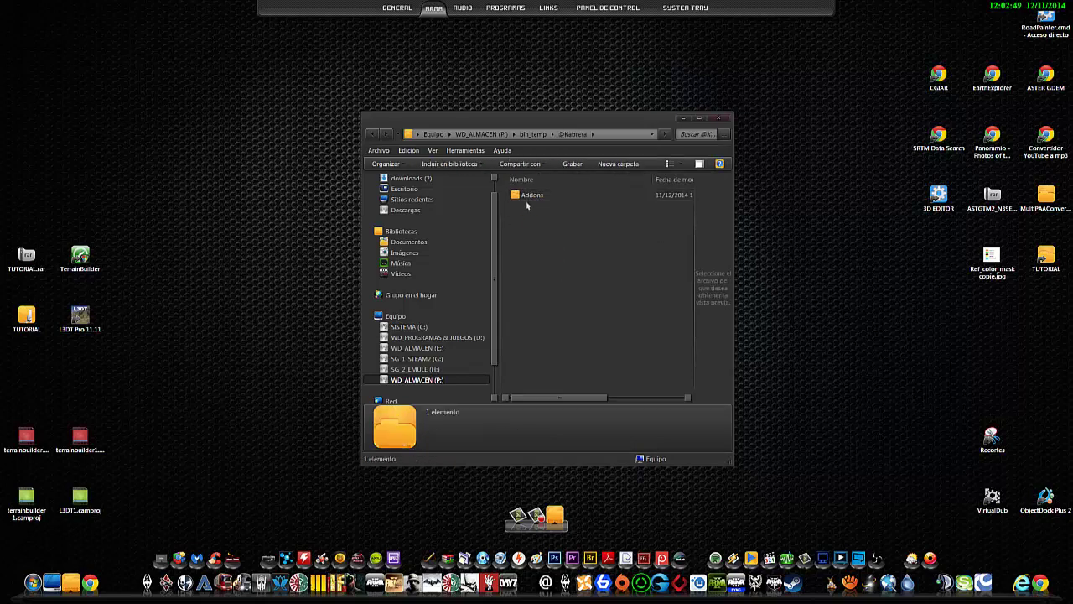
key(BackSpace)
right_click(532, 211)
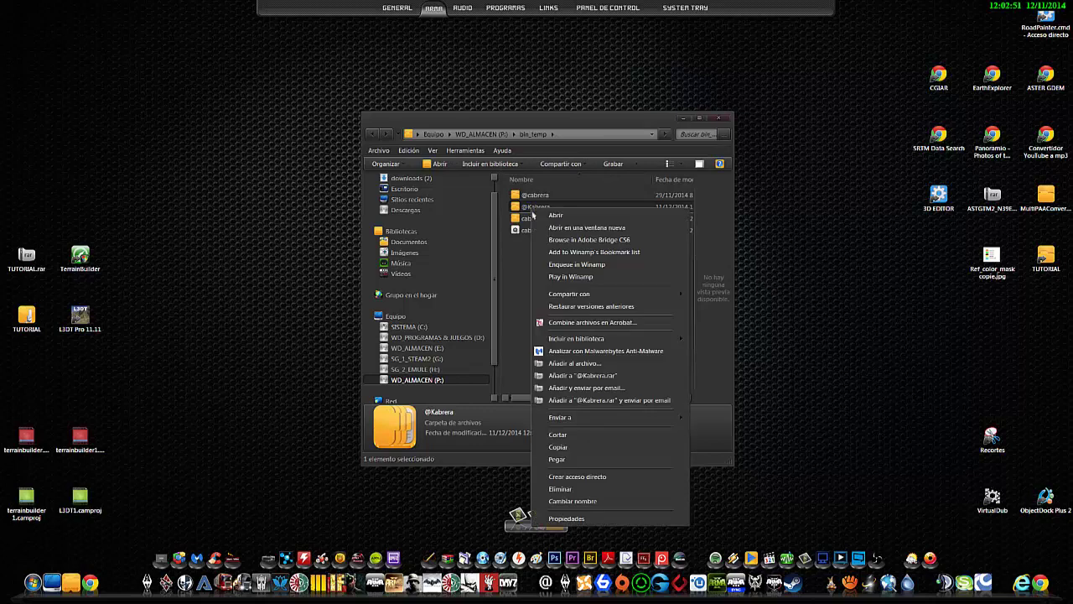
click(569, 435)
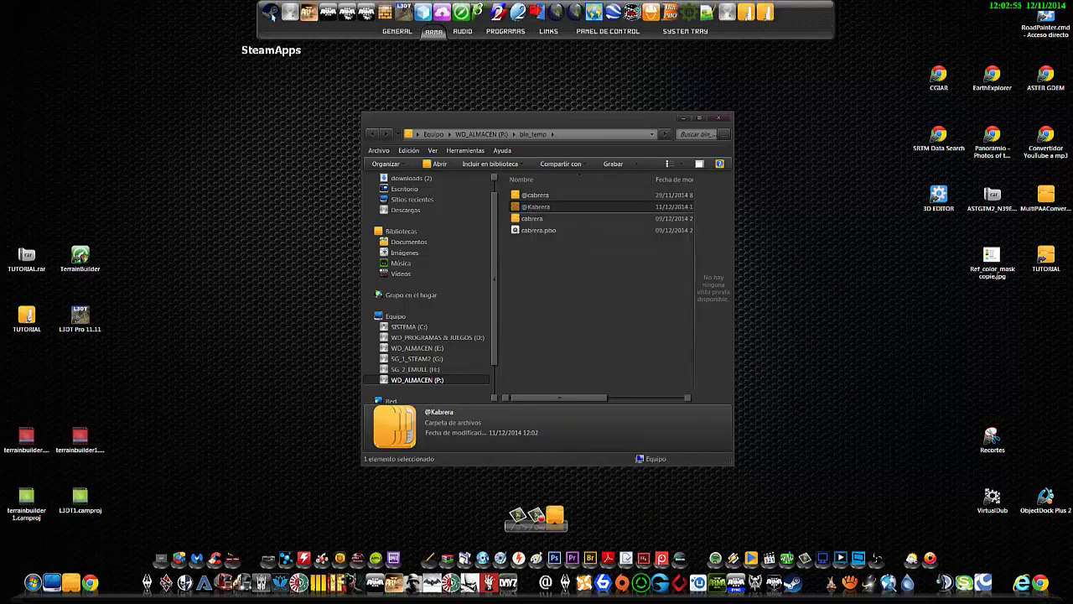
click(270, 11)
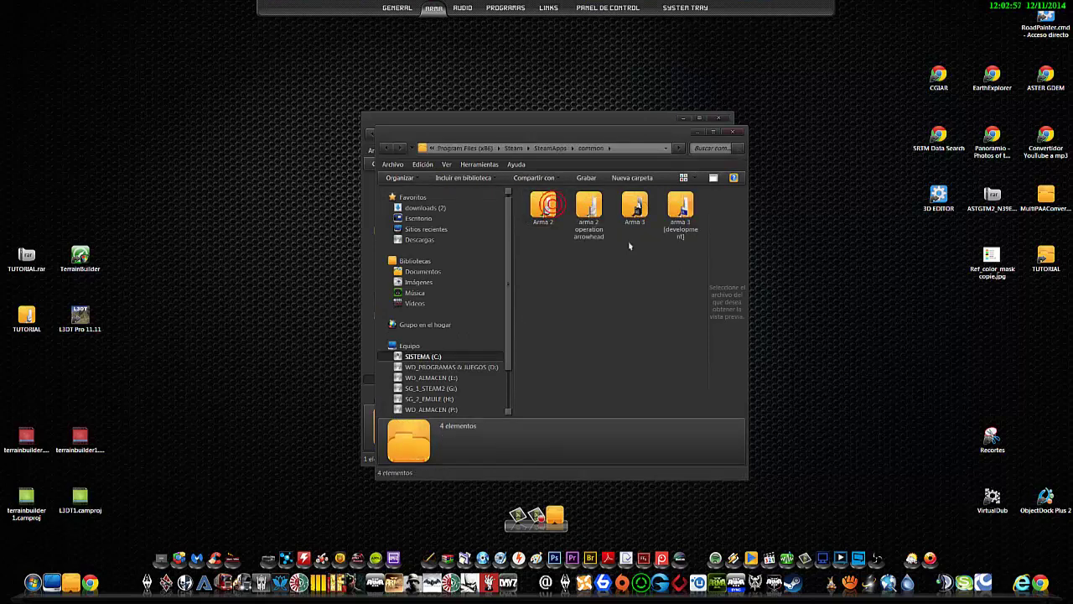
double_click(635, 210)
right_click(733, 237)
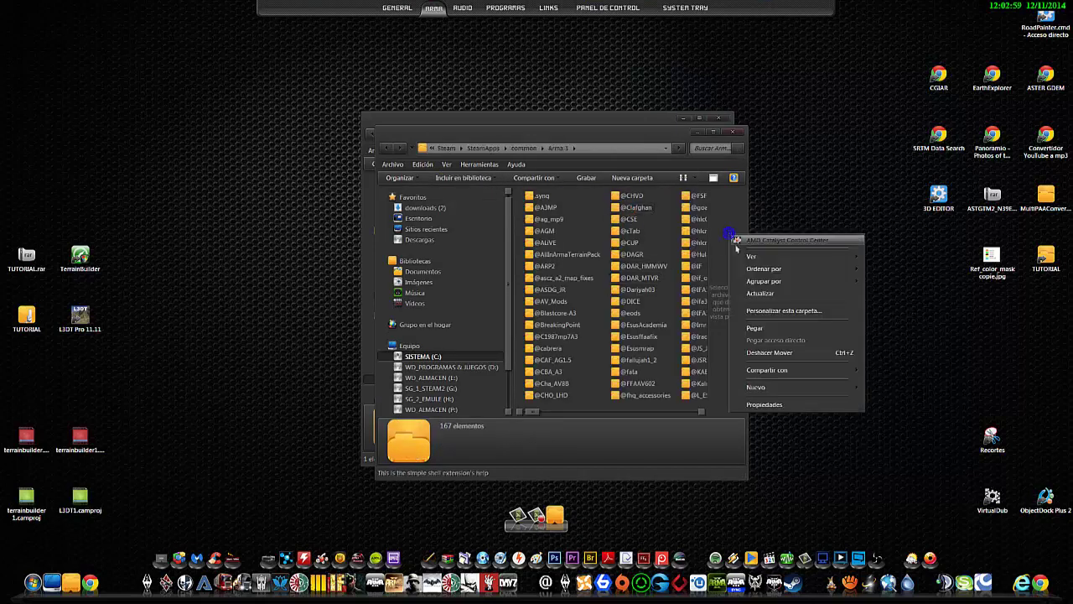
click(757, 328)
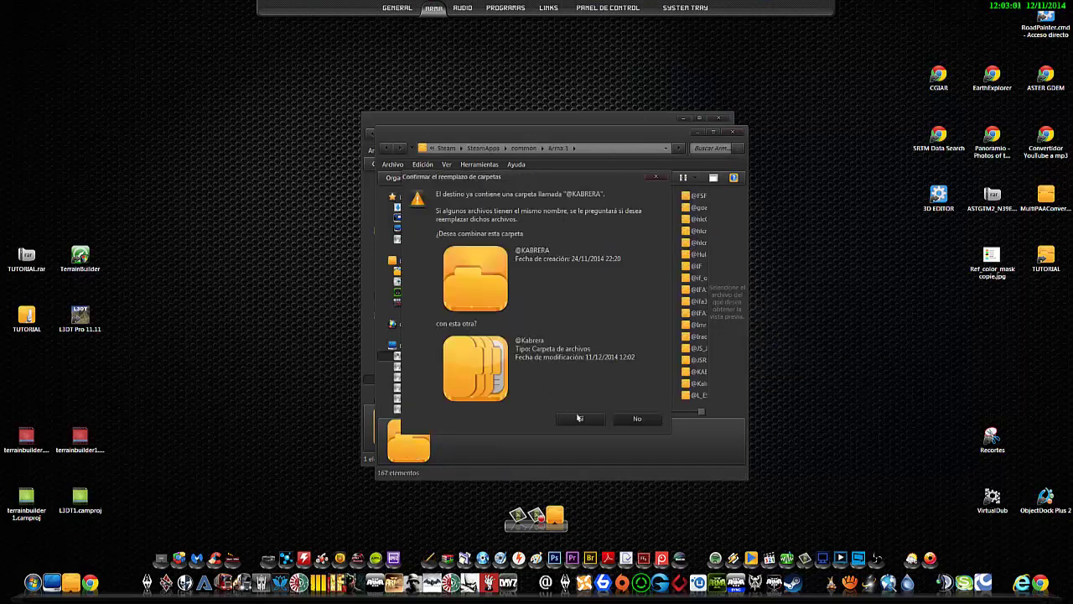
click(635, 418)
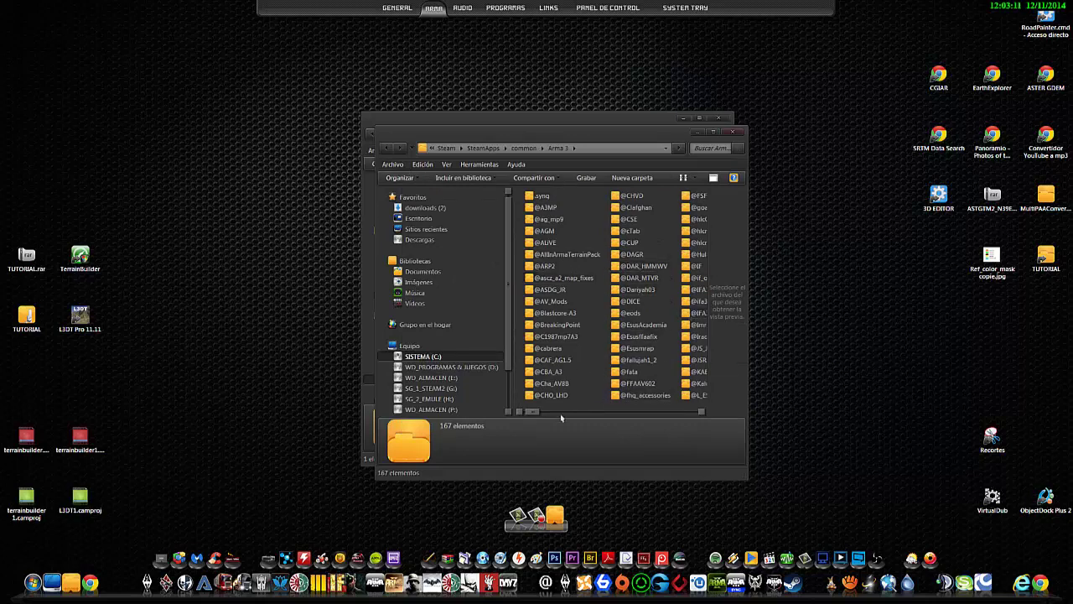
drag(540, 415, 578, 423)
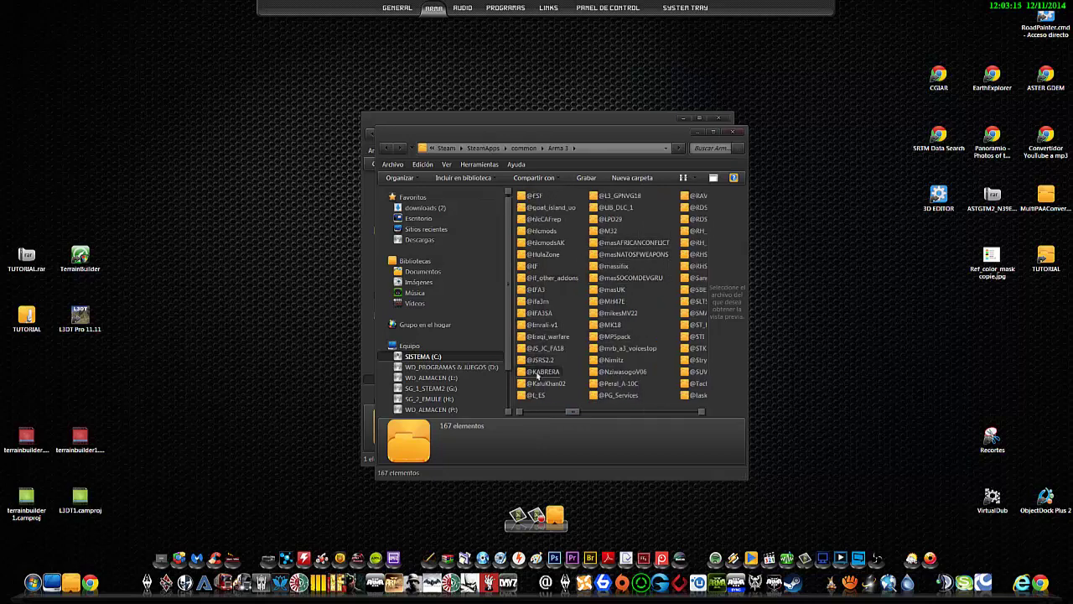
drag(541, 371, 41, 140)
right_drag(41, 140, 41, 139)
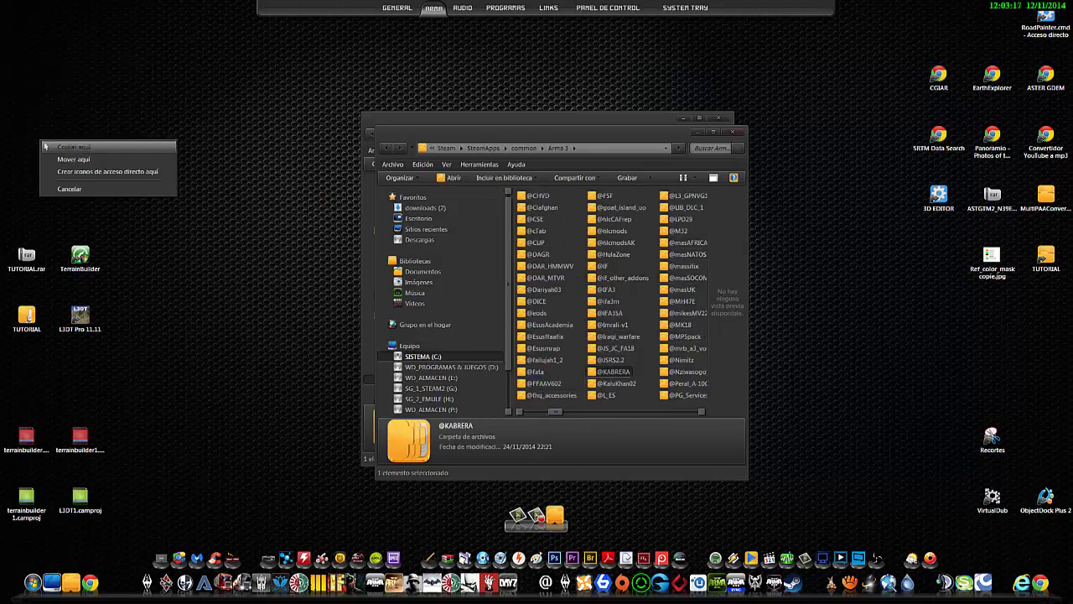
click(65, 159)
double_click(28, 82)
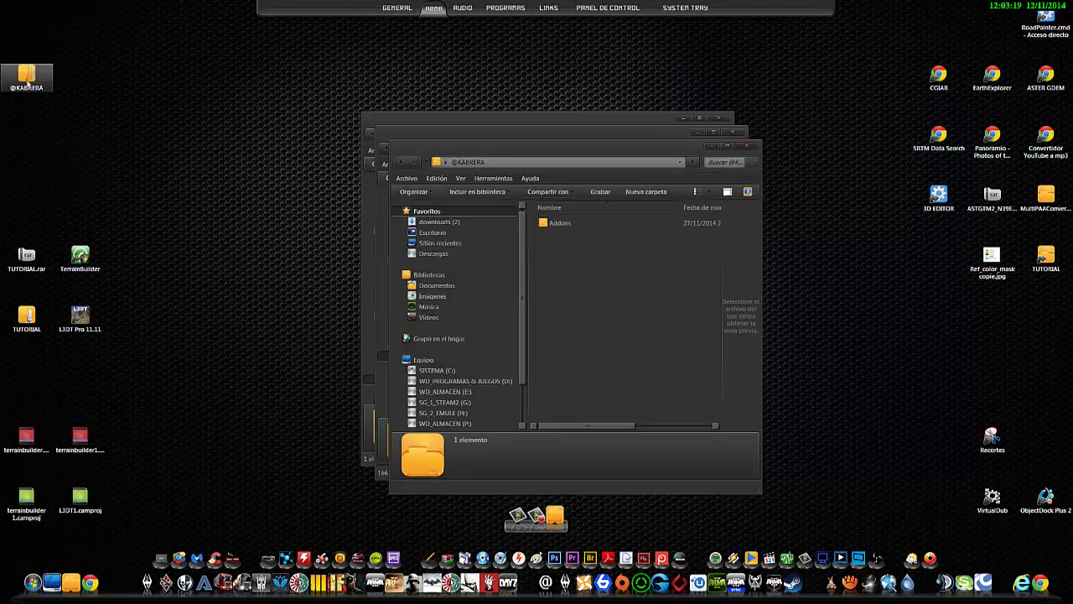
double_click(560, 222)
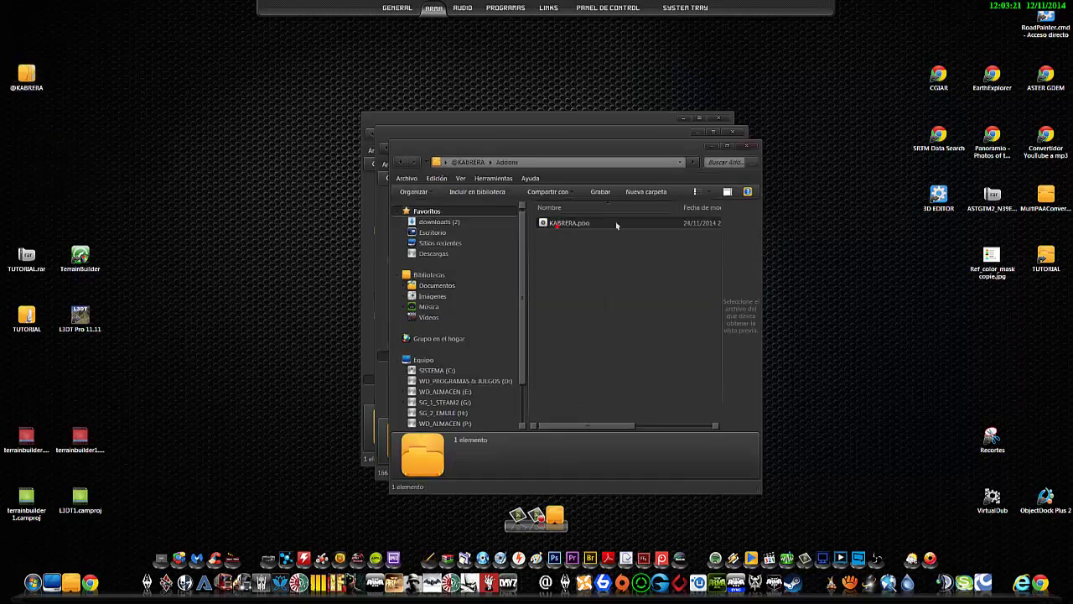
click(746, 146)
right_click(724, 232)
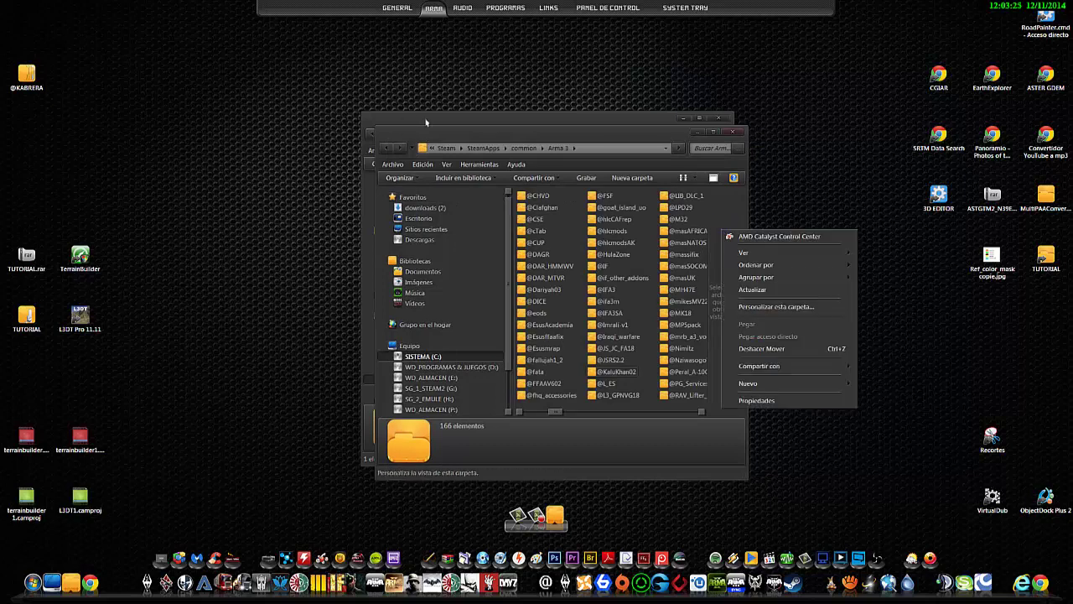
drag(425, 123, 143, 101)
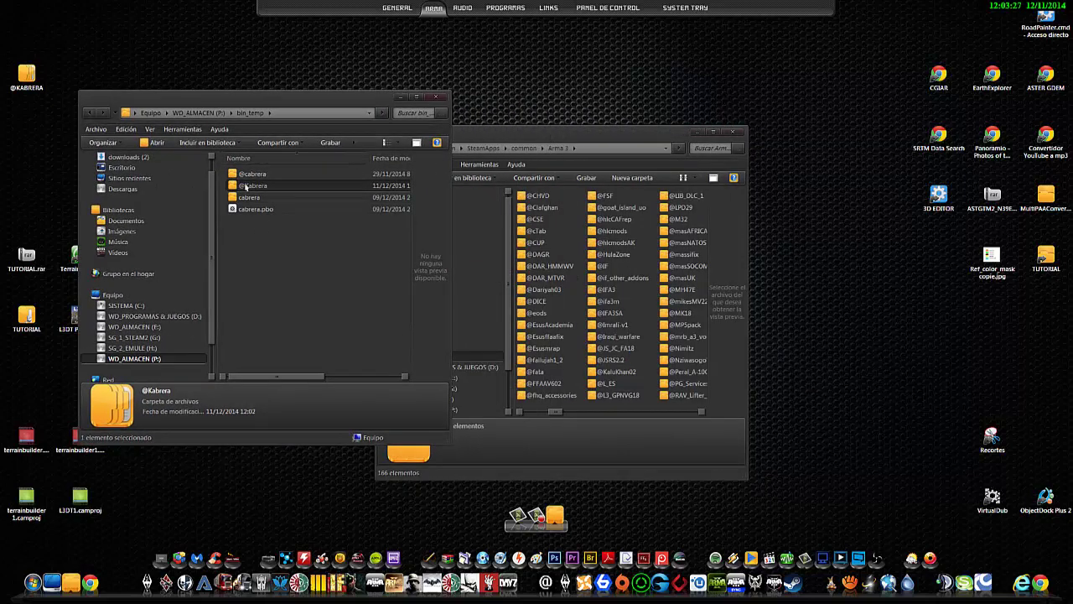
right_drag(245, 187, 748, 270)
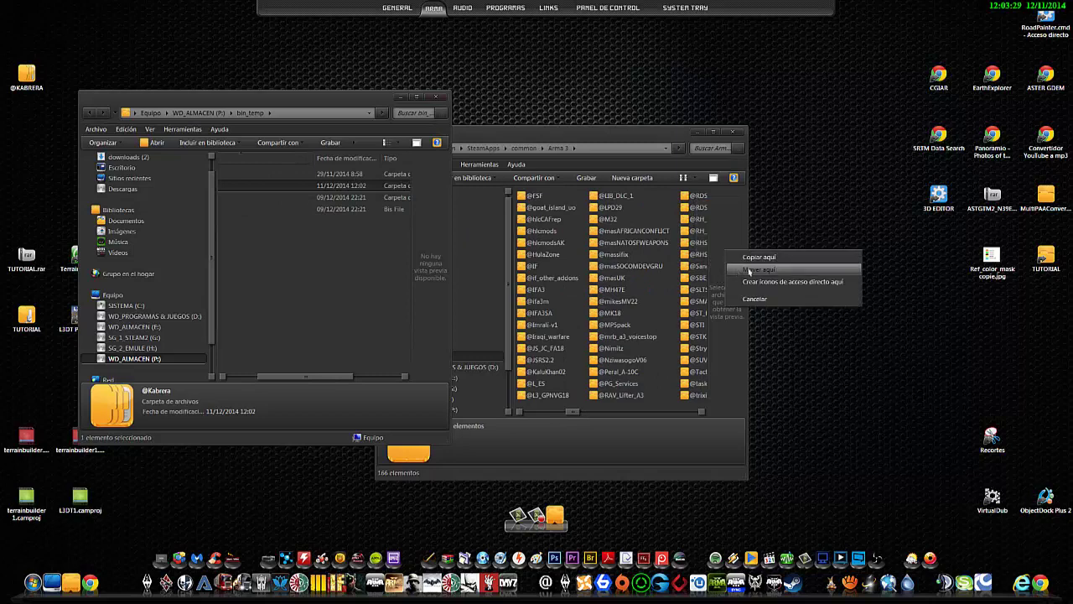
click(749, 270)
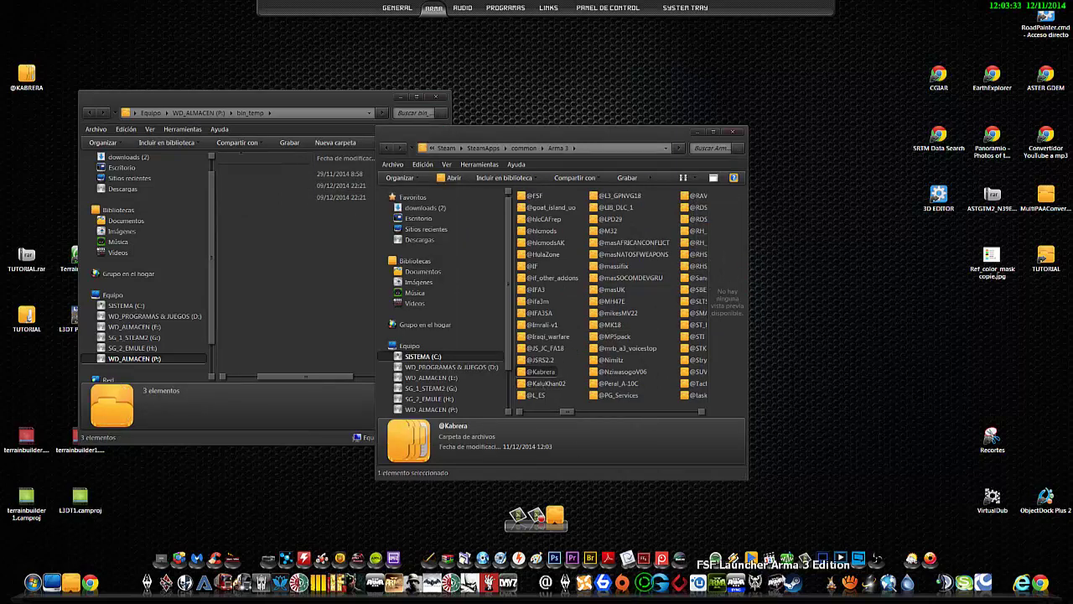
click(755, 582)
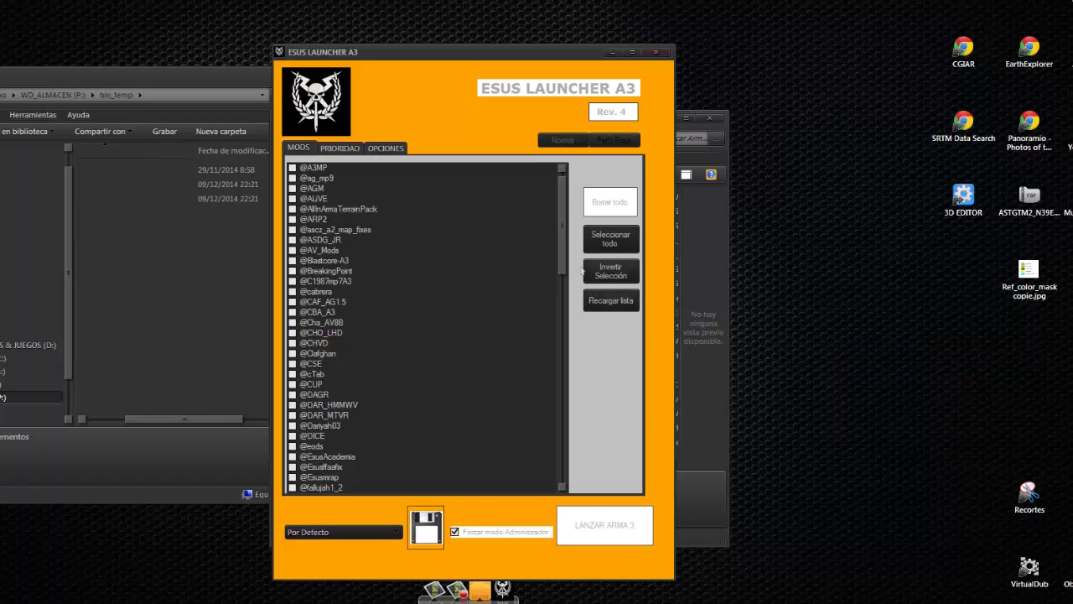
drag(566, 256, 556, 336)
click(306, 415)
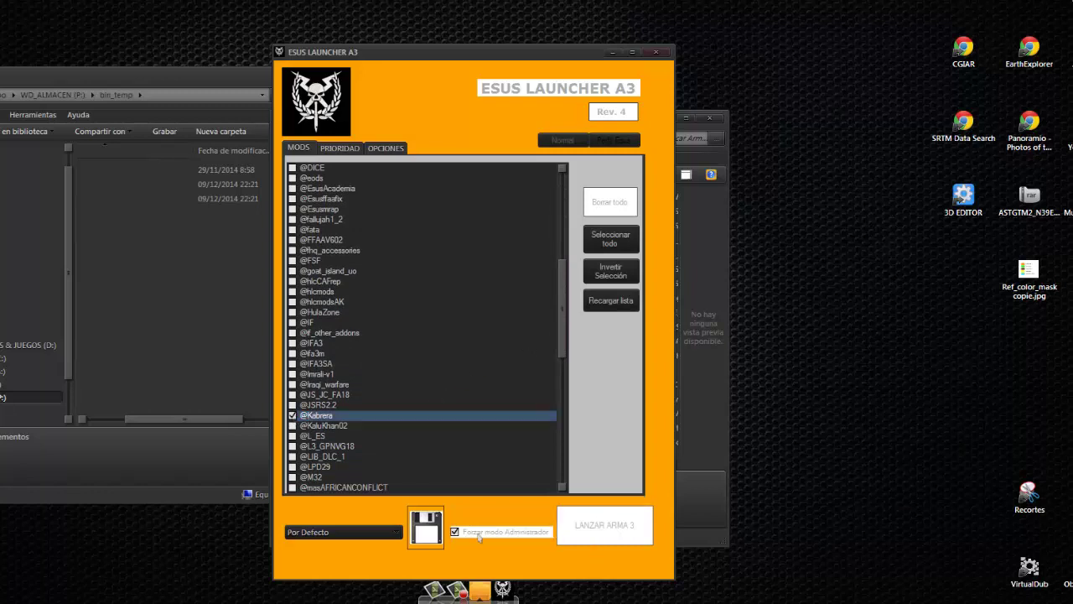
Check the mod priority list and enable the skip-intro and windowed-mode launch options.
click(336, 149)
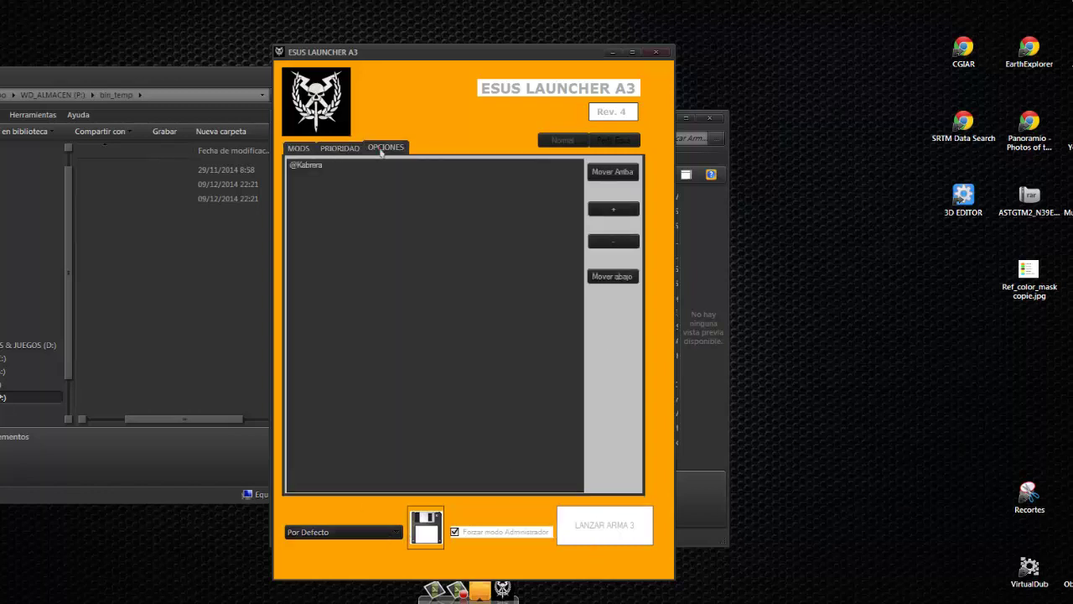
click(385, 148)
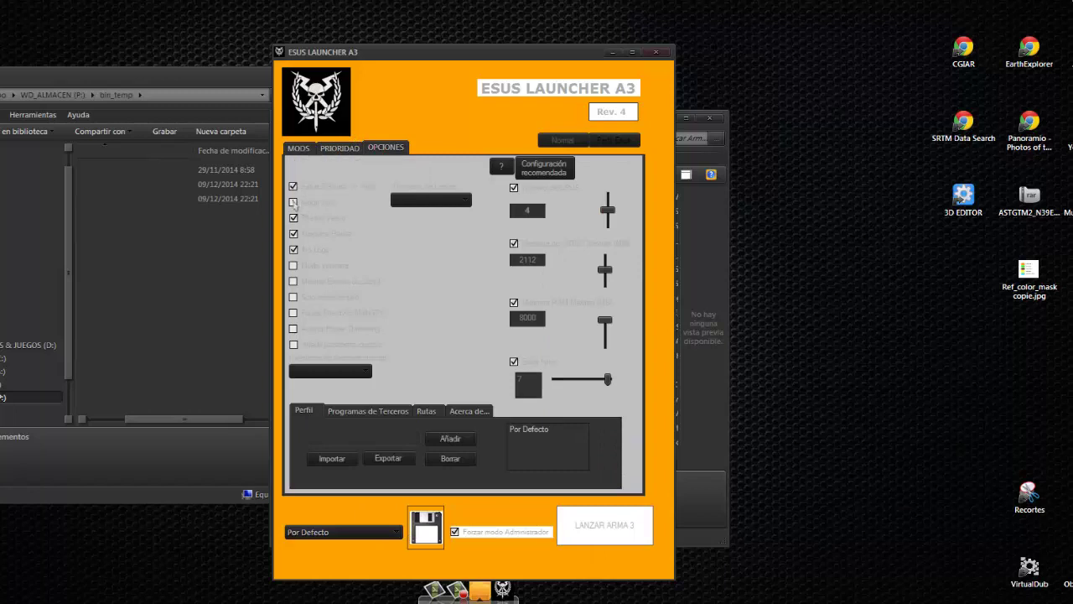
click(294, 202)
click(294, 265)
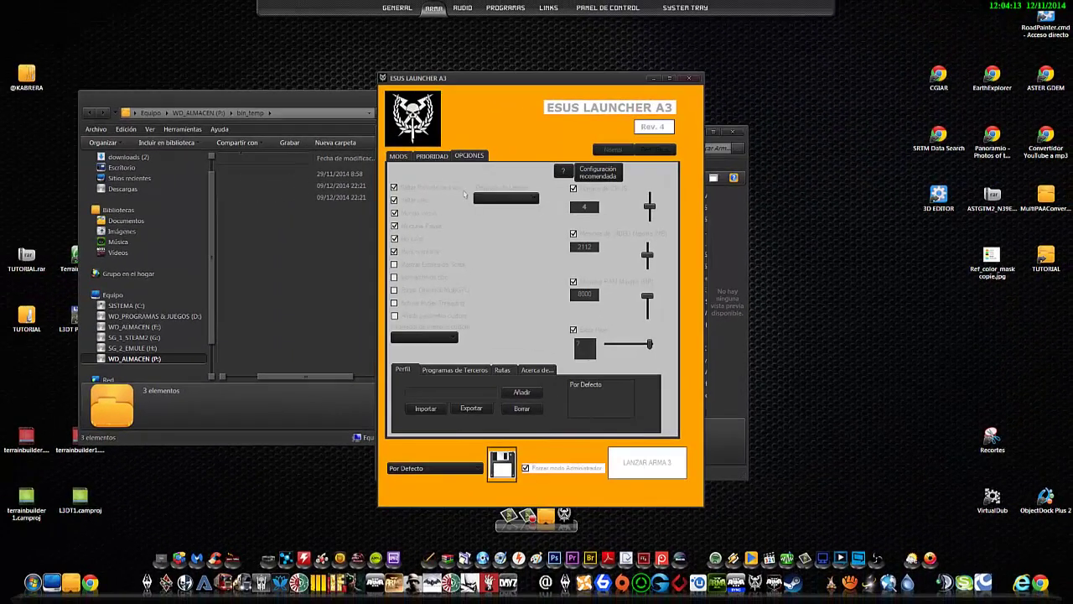
Recheck the selected mod, launch Arma 3, and reposition the game window on the desktop.
click(396, 157)
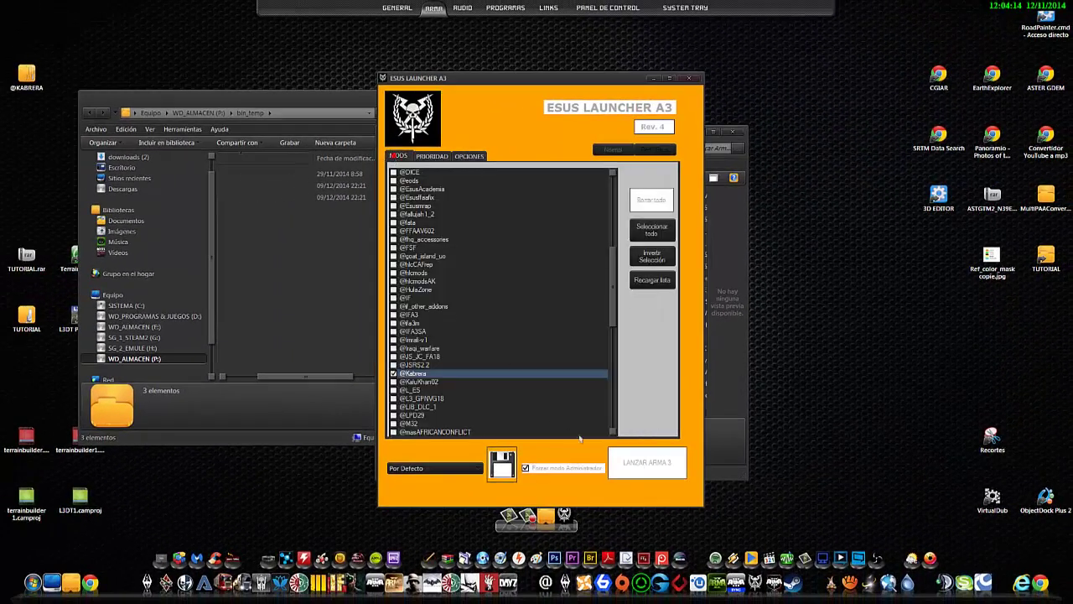
click(651, 466)
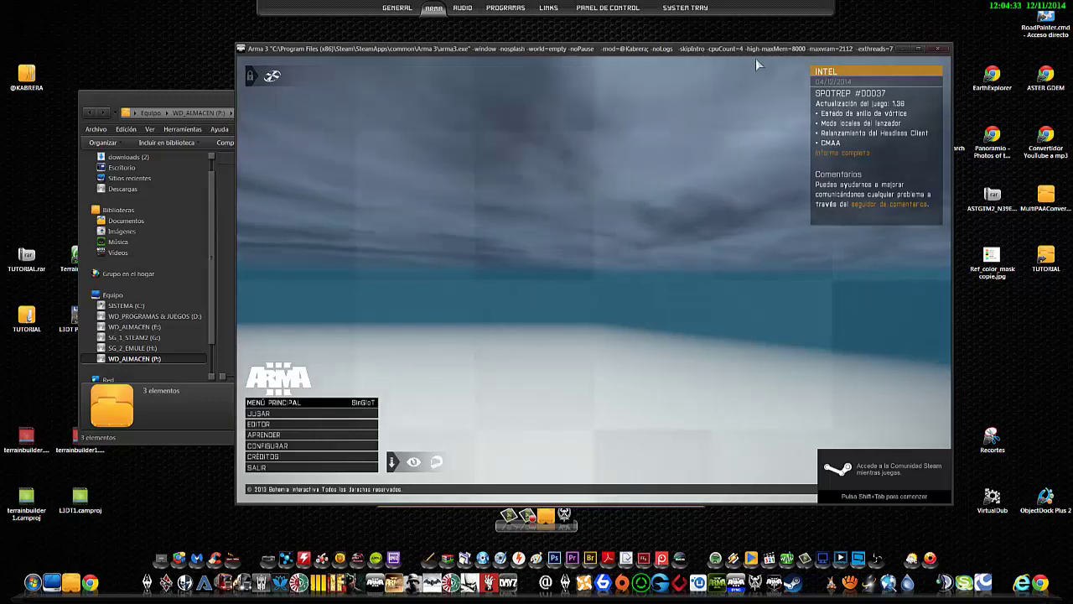
drag(754, 49, 691, 69)
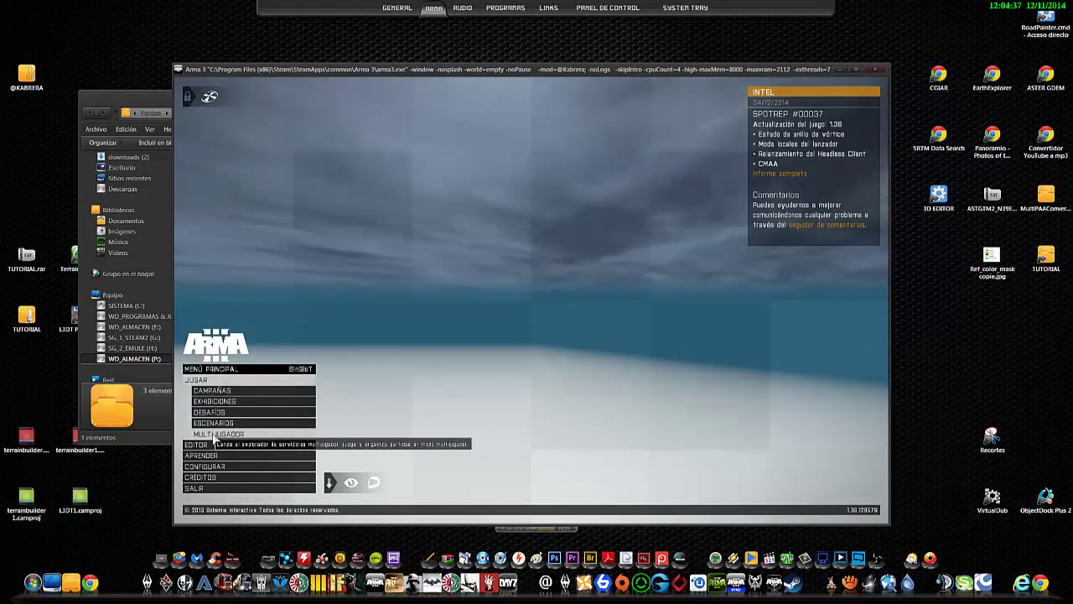
Host a new LAN multiplayer game and open a new editor mission on the Kabrera map.
click(216, 435)
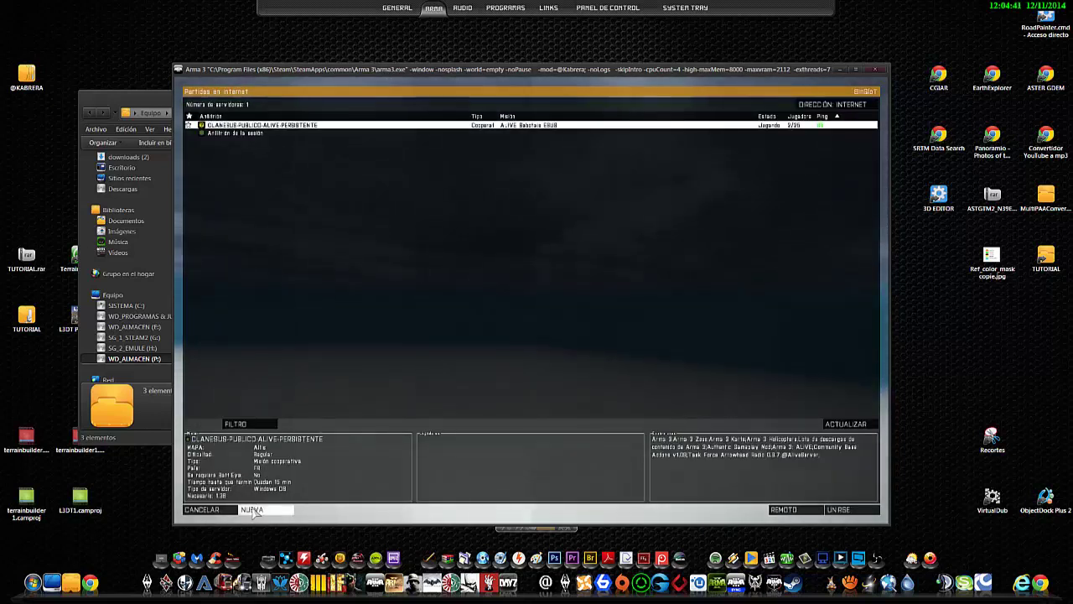
click(251, 510)
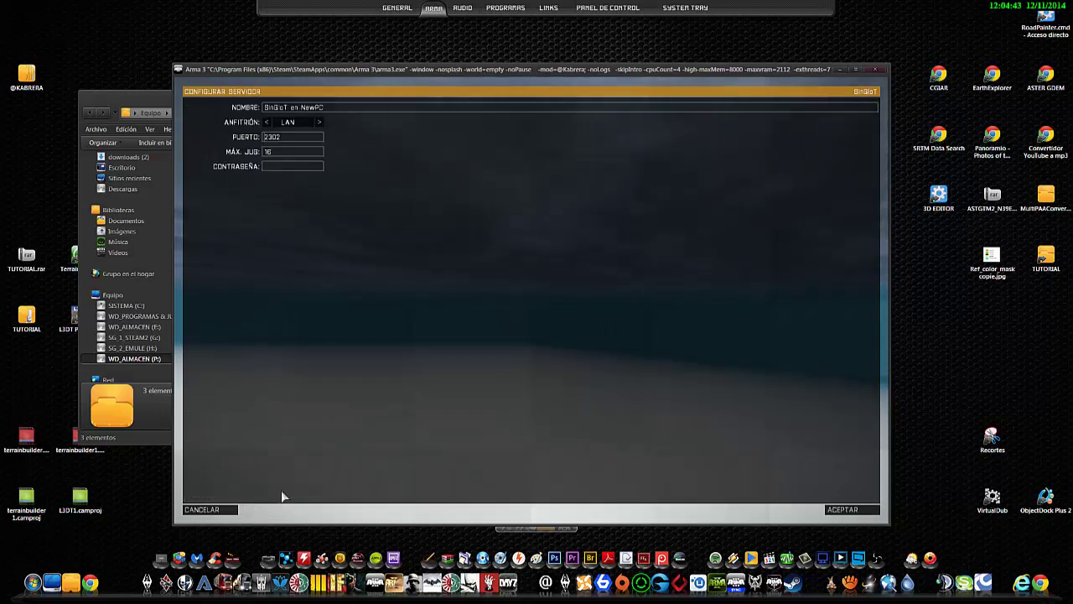
click(856, 514)
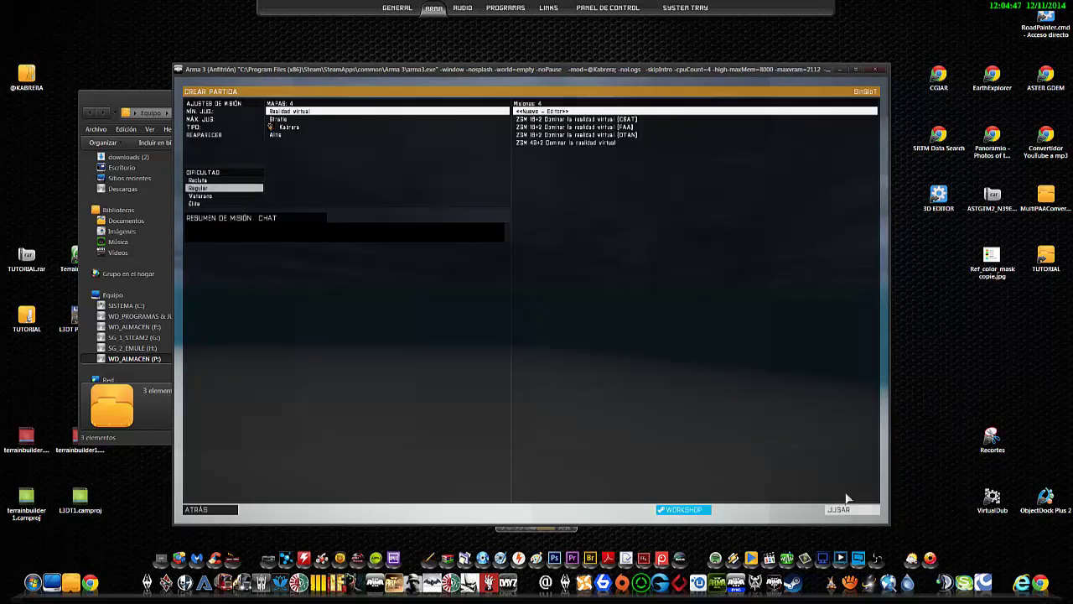
click(290, 127)
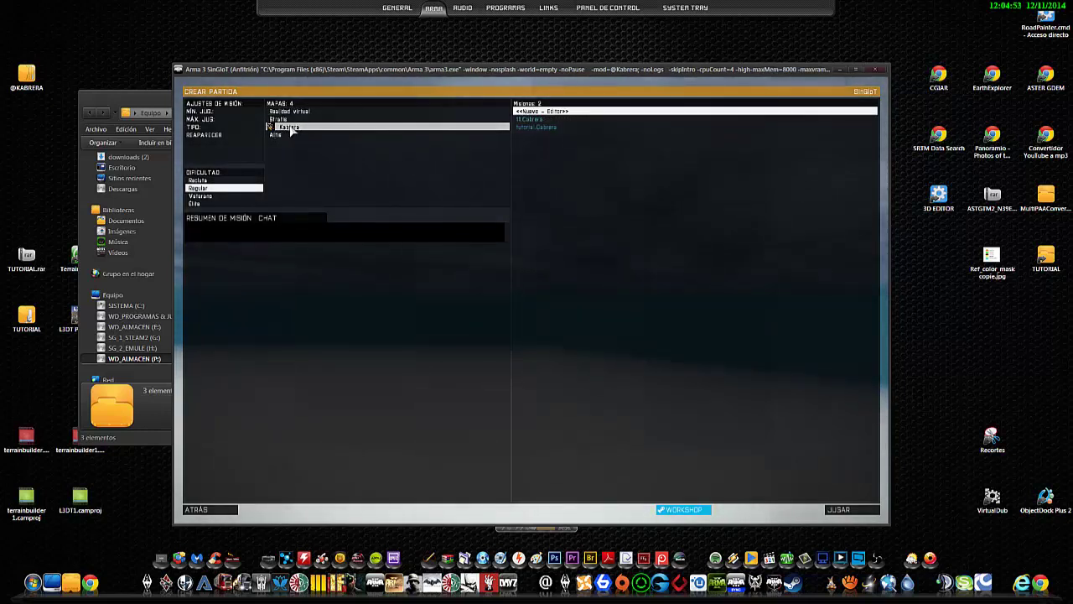
double_click(548, 114)
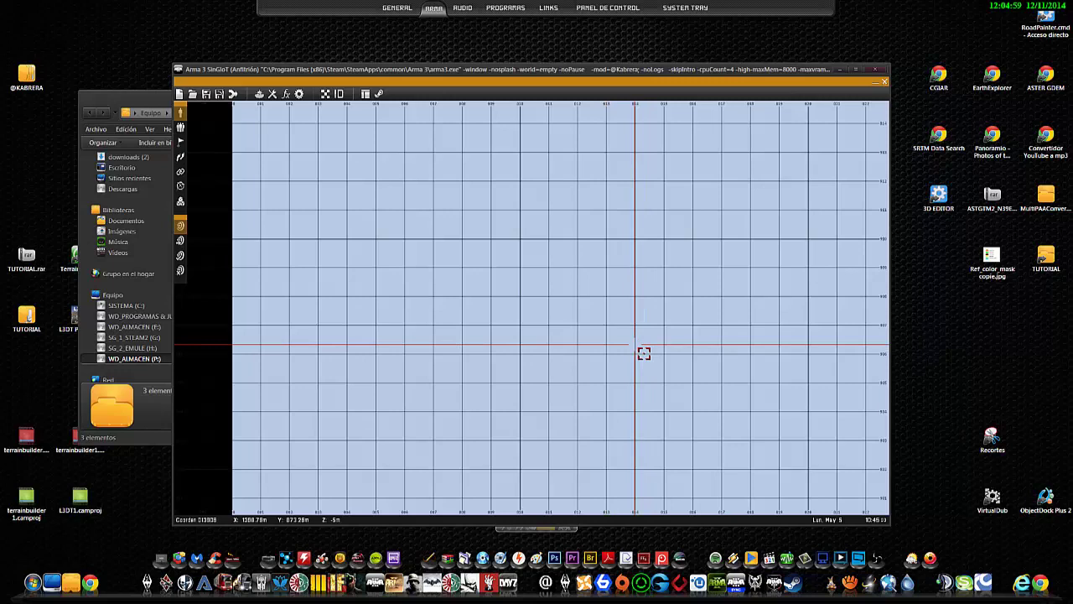
Examine the Kabrera island's coastline, contours and smaller islets on the editor map.
scroll(644, 353, up, 3)
right_drag(707, 302, 524, 372)
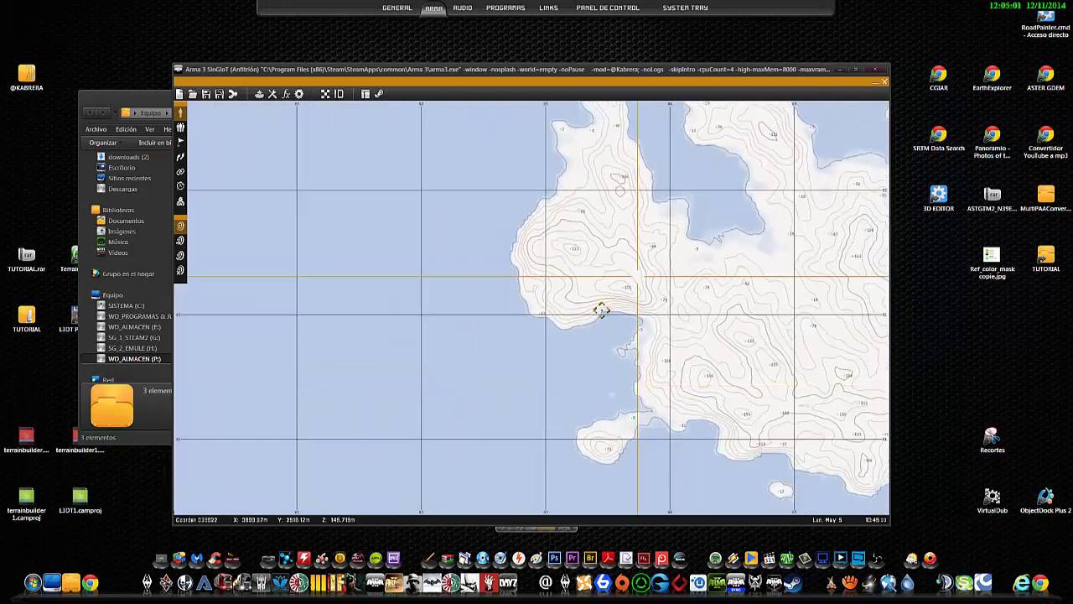
scroll(447, 316, down, 4)
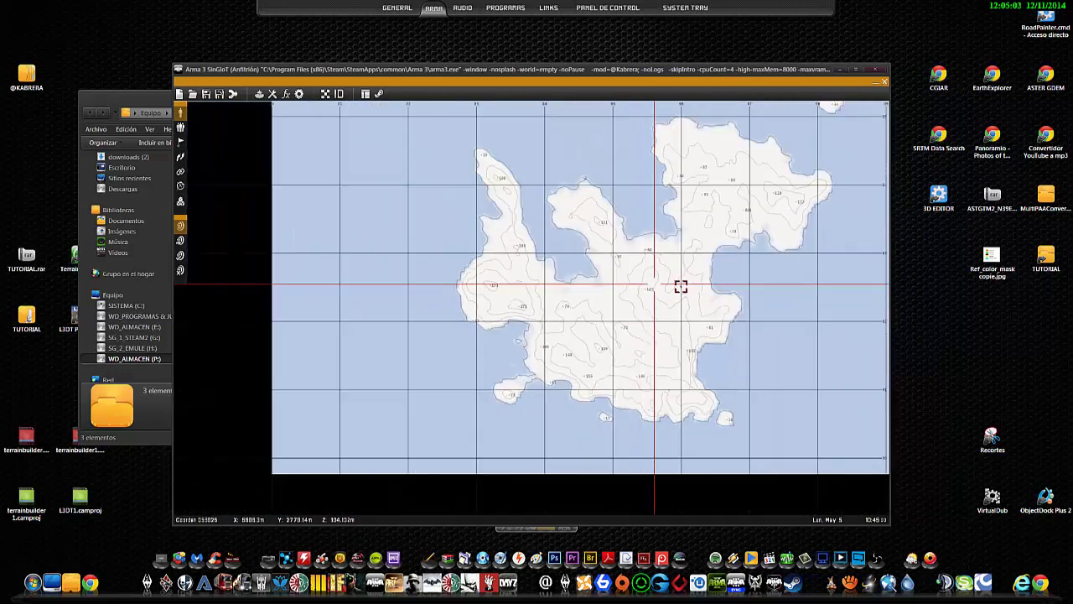
right_drag(680, 287, 614, 349)
scroll(594, 341, down, 4)
scroll(614, 349, up, 3)
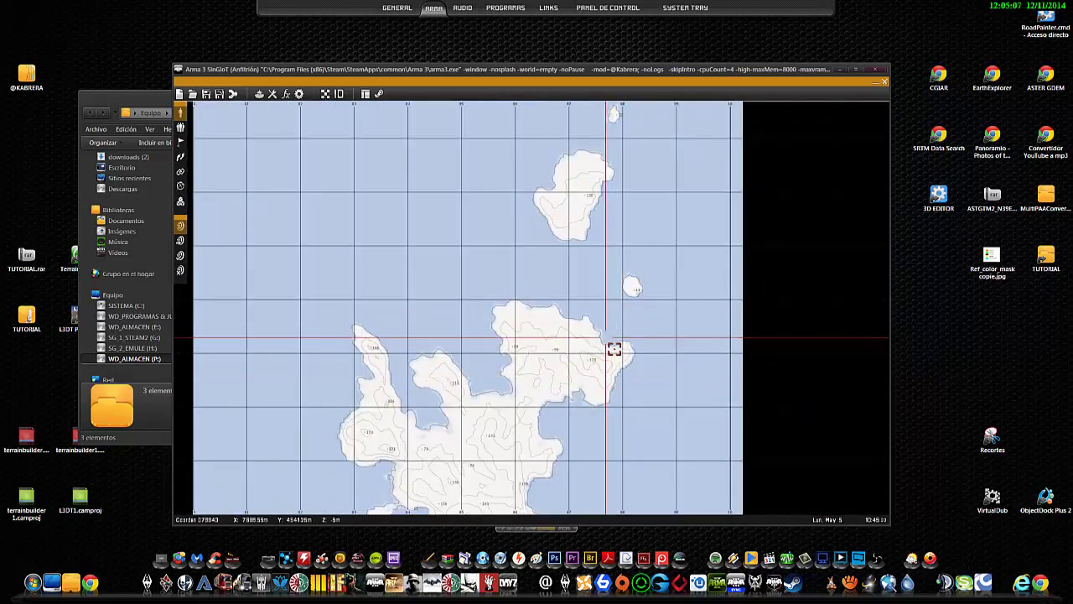
right_drag(556, 377, 587, 307)
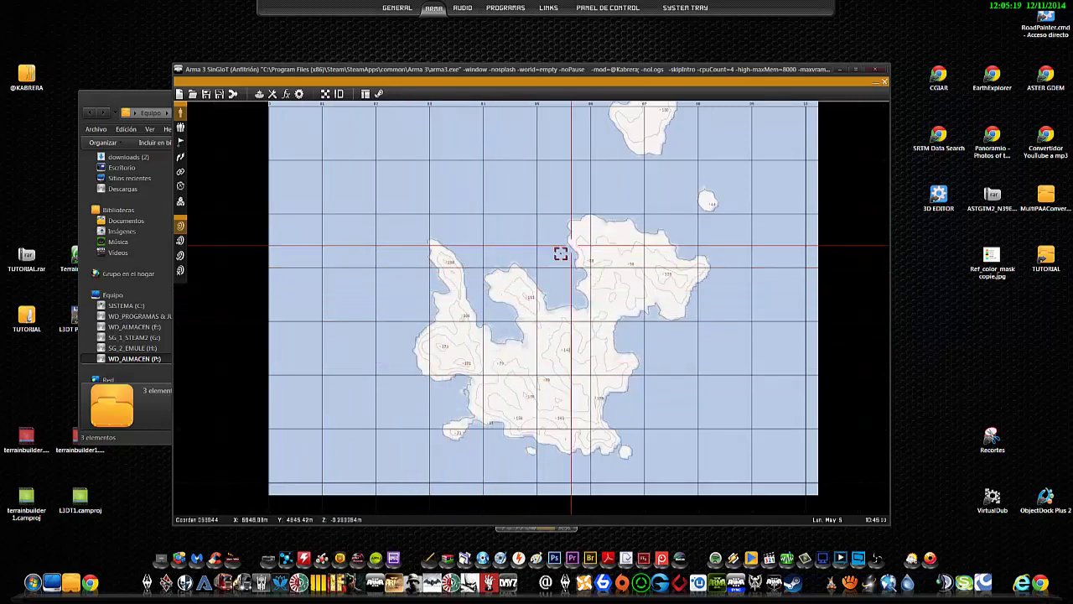
Insert a player-controlled BLUFOR MH-9 Hummingbird on the main island with the special state Volando and the default vehicle lock.
mouse_move(549, 302)
right_down()
mouse_move(484, 271)
mouse_move(501, 300)
mouse_move(542, 305)
right_up()
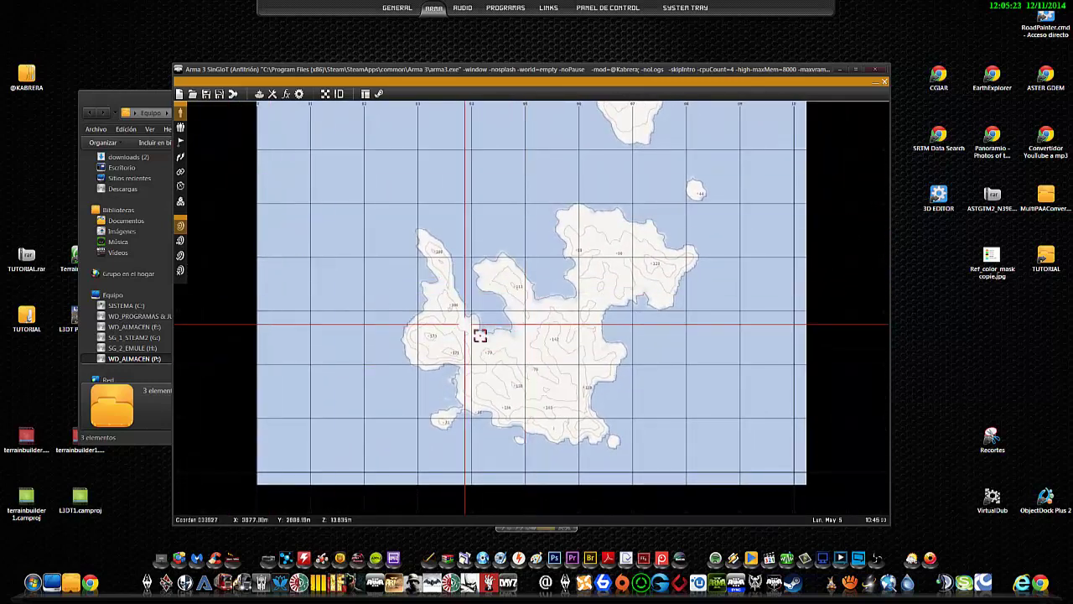
double_click(517, 358)
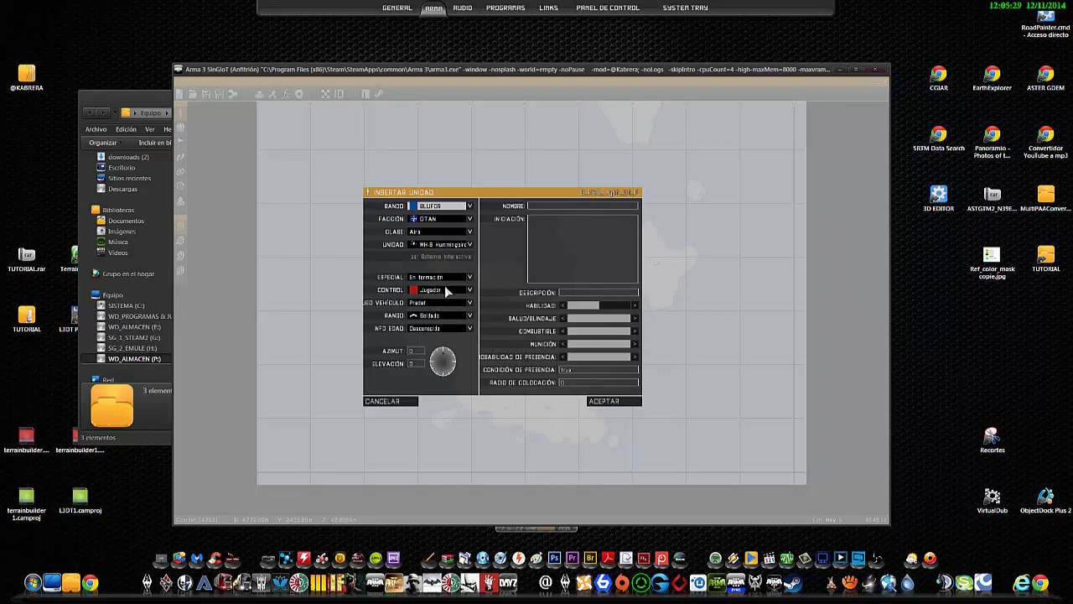
click(445, 277)
click(446, 303)
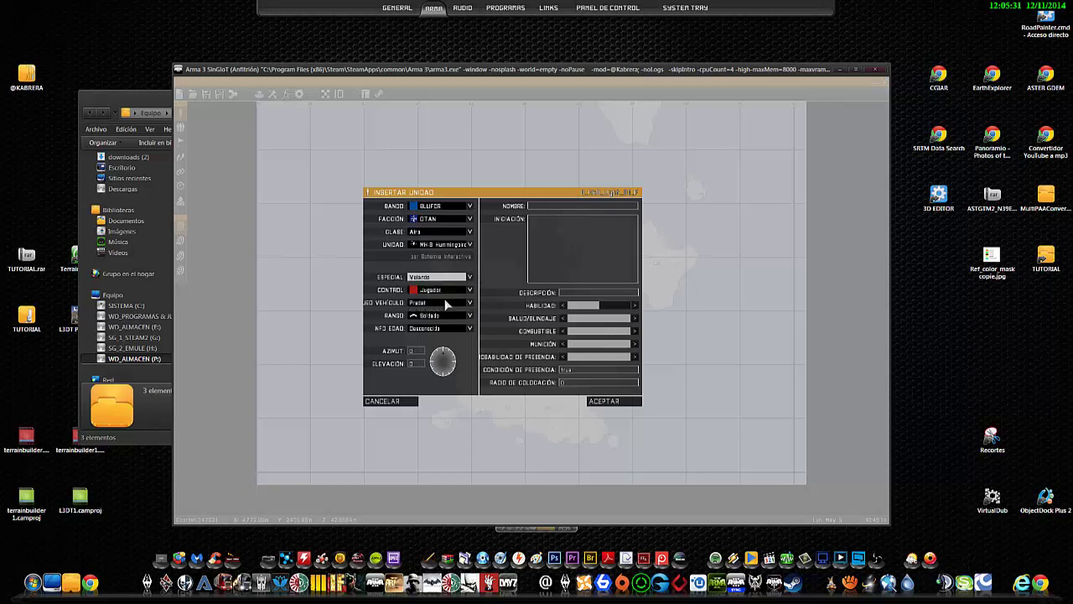
click(444, 300)
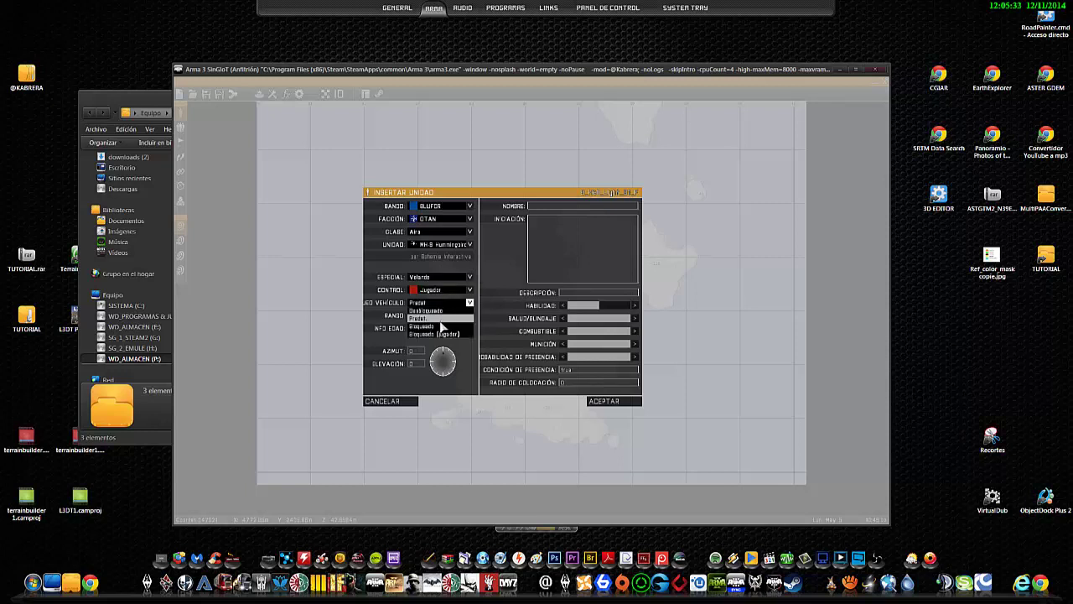
click(436, 318)
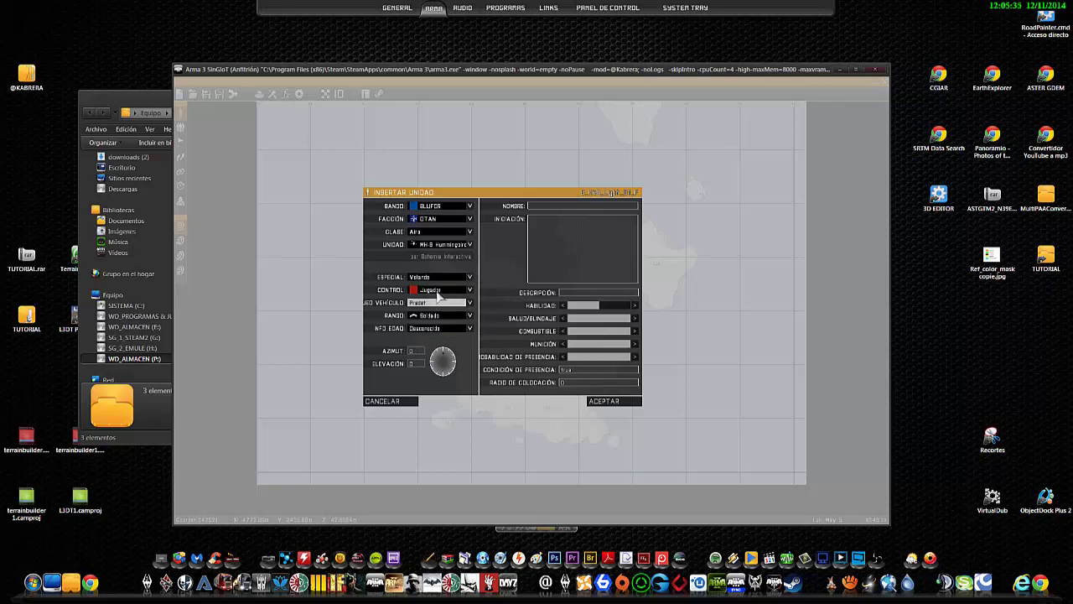
click(605, 404)
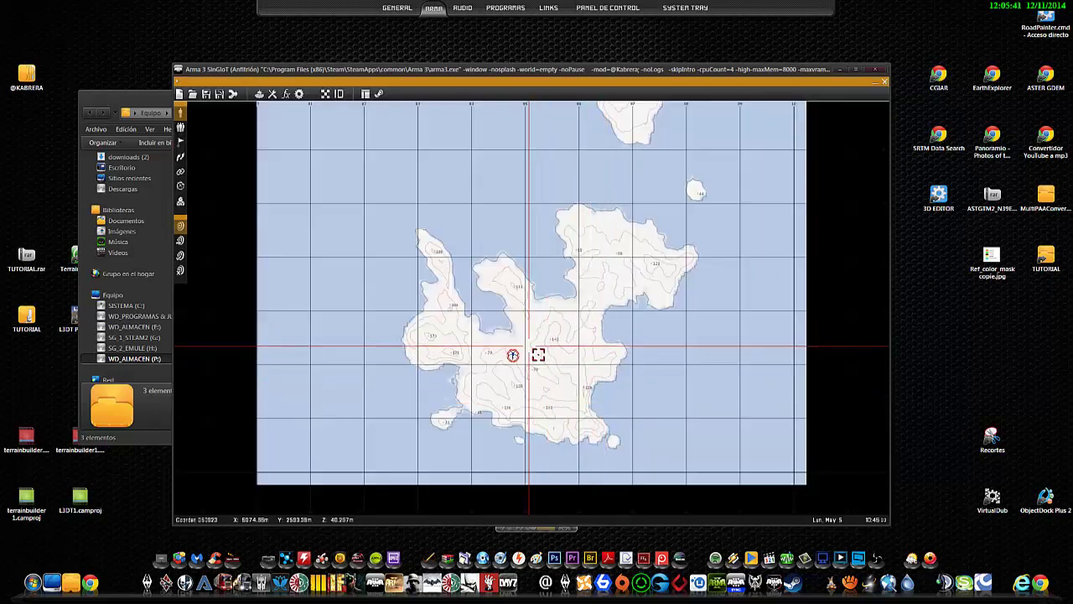
Insert a BLUFOR Hunter car beside the helicopter, with special state Ninguna and control set to Disponible.
double_click(538, 352)
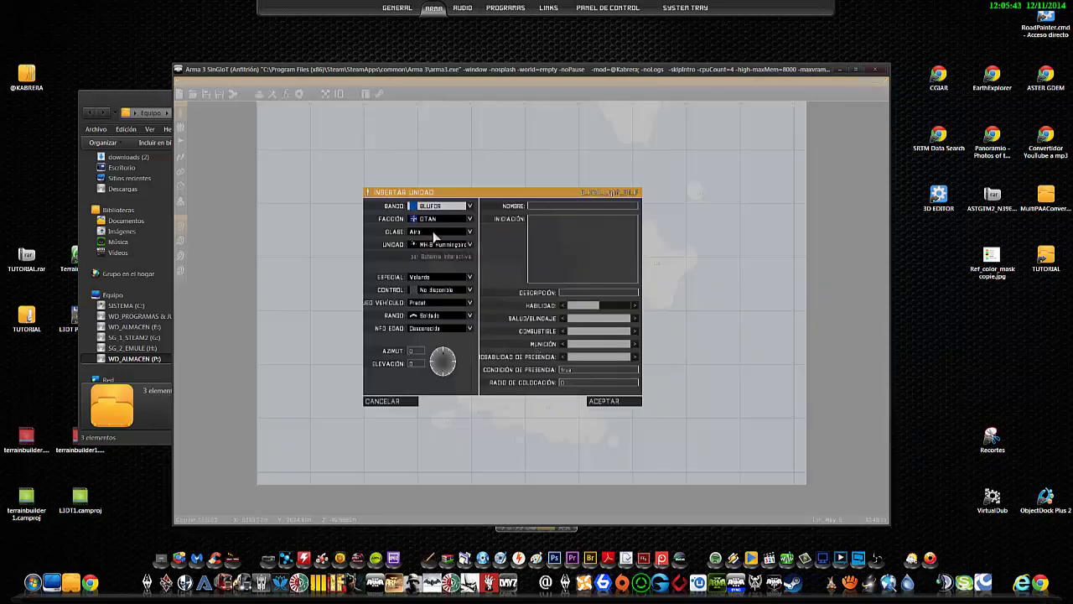
click(435, 237)
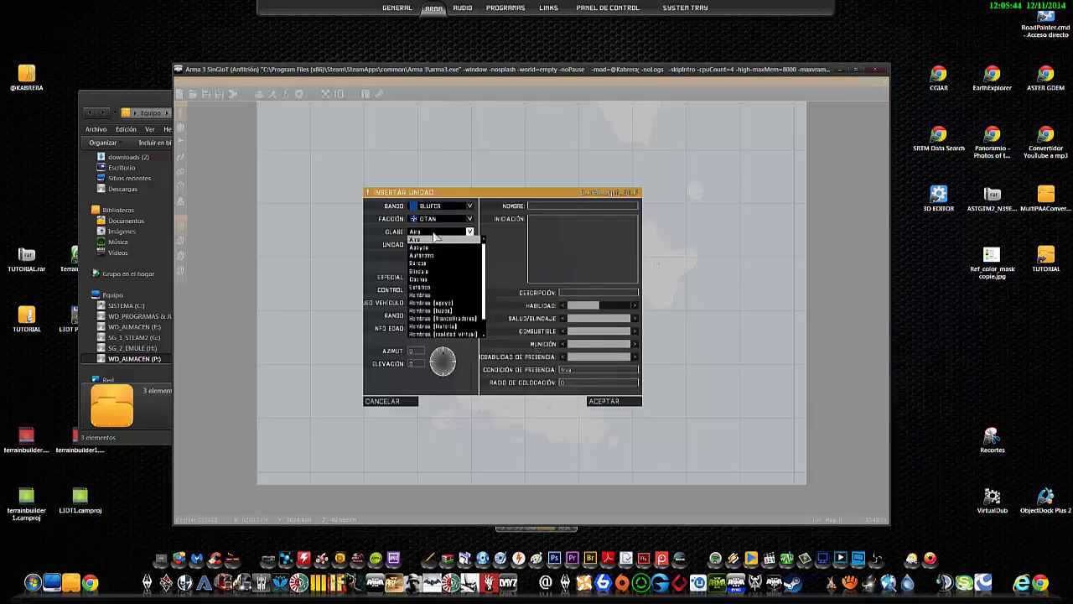
click(435, 281)
click(436, 278)
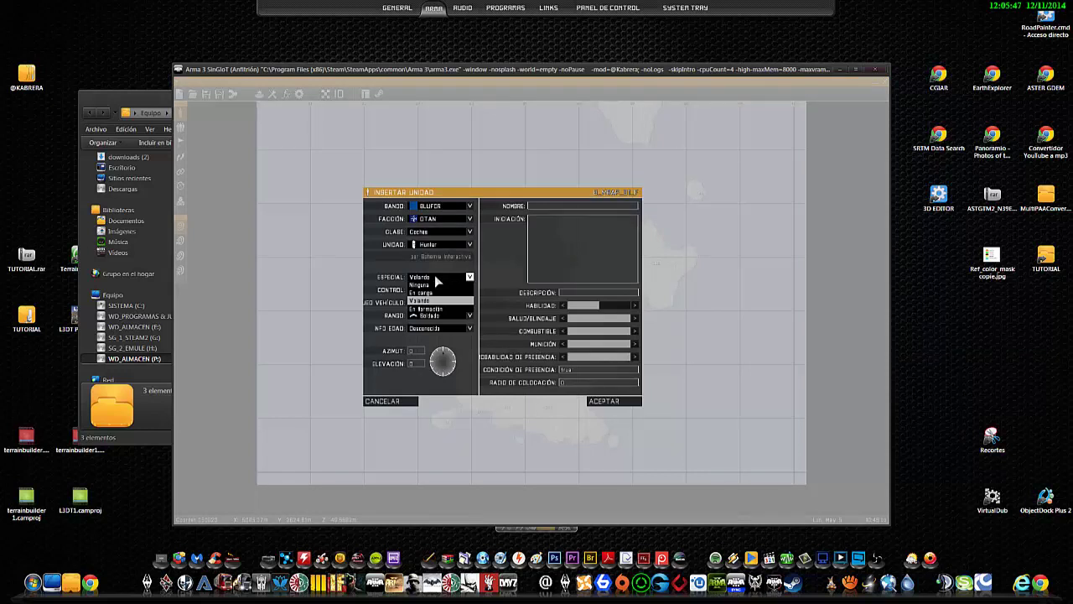
click(436, 286)
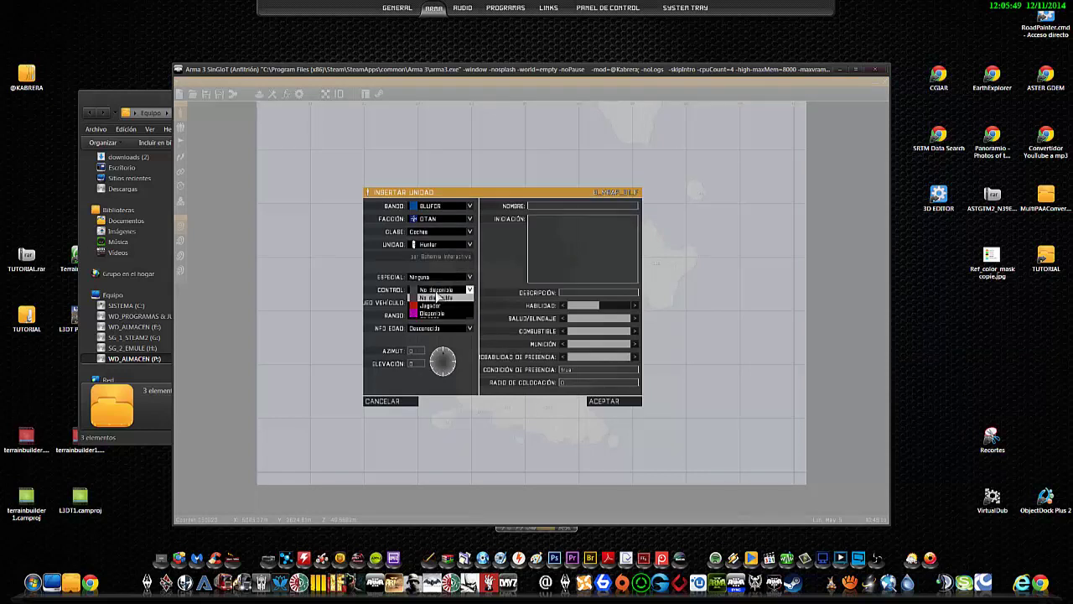
click(437, 290)
click(438, 313)
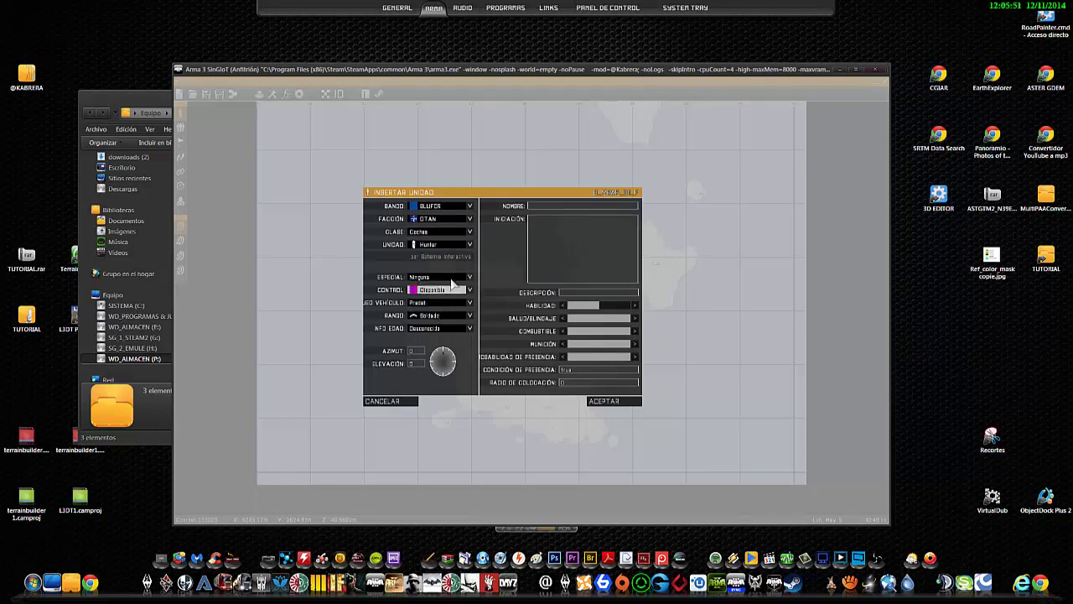
click(614, 402)
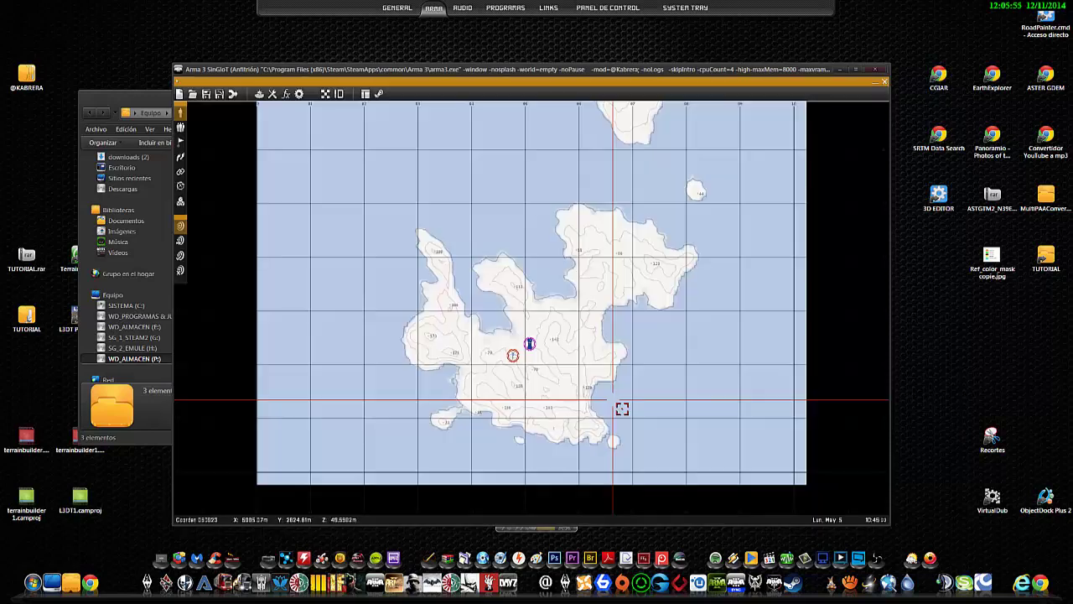
double_click(522, 367)
click(604, 401)
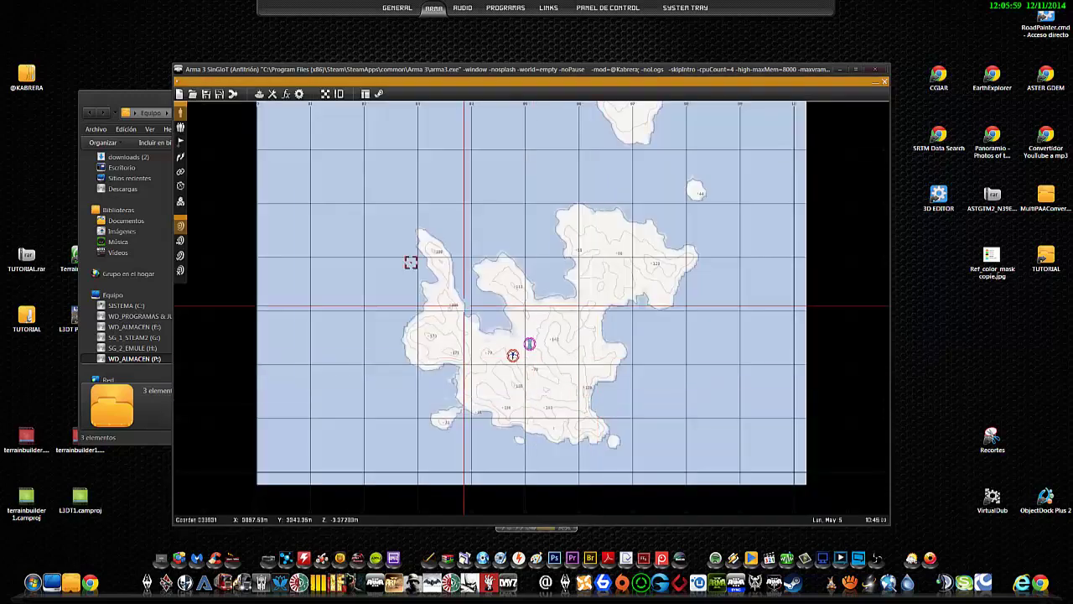
Save the mission as pruebamapa and preview it in the Alfa 1-1 Hummingbird pilot role.
click(220, 94)
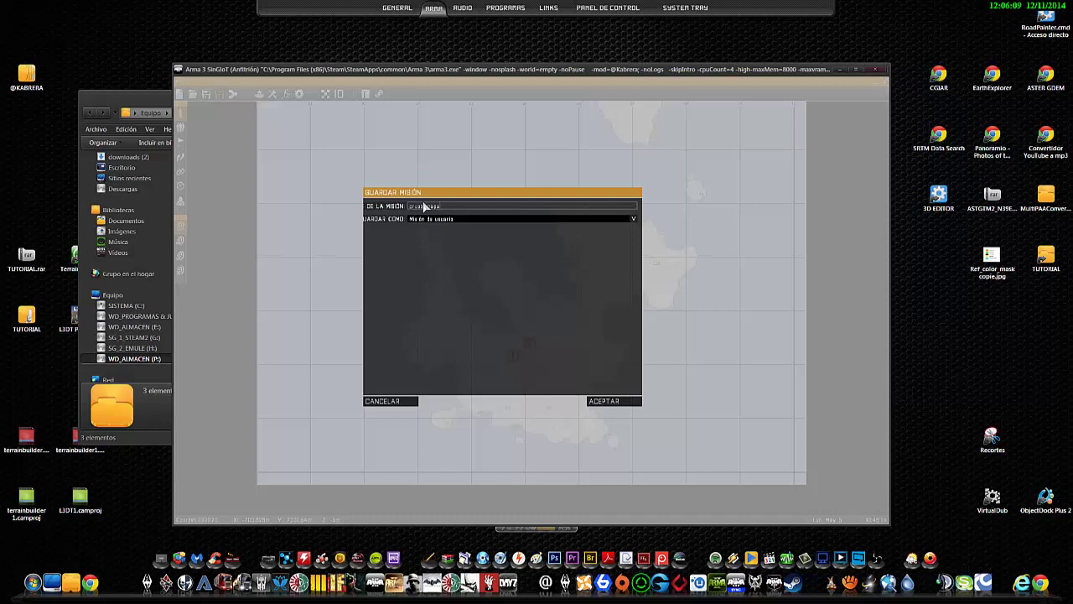
click(616, 401)
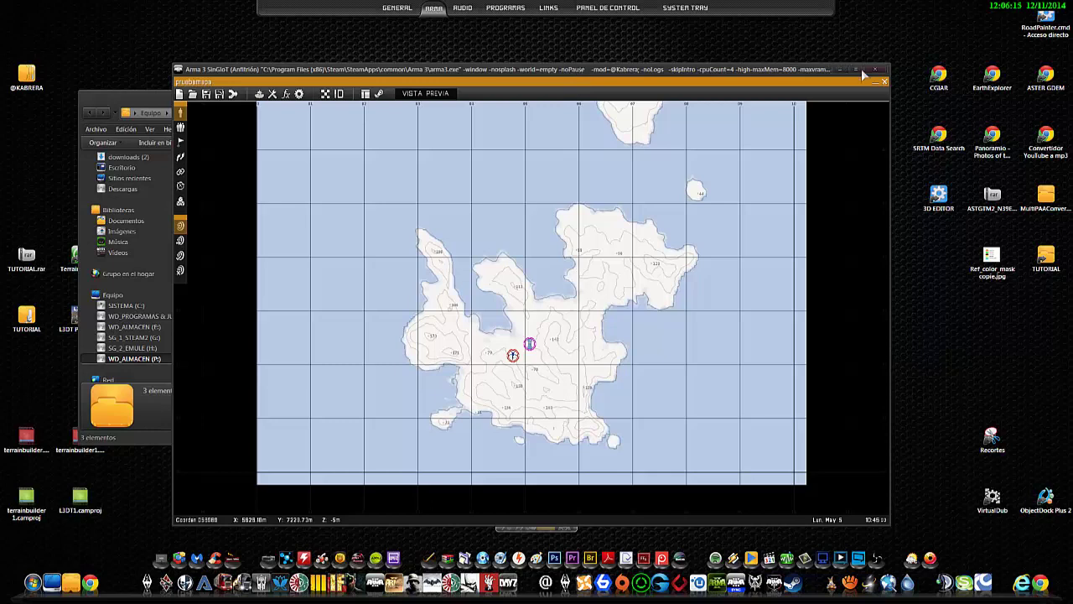
click(432, 93)
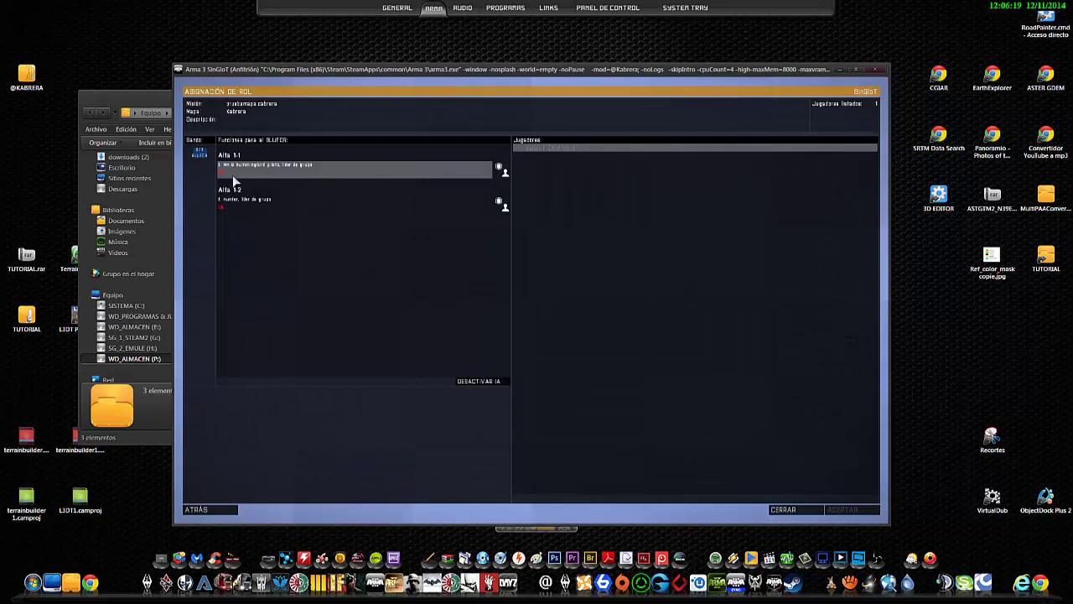
click(240, 173)
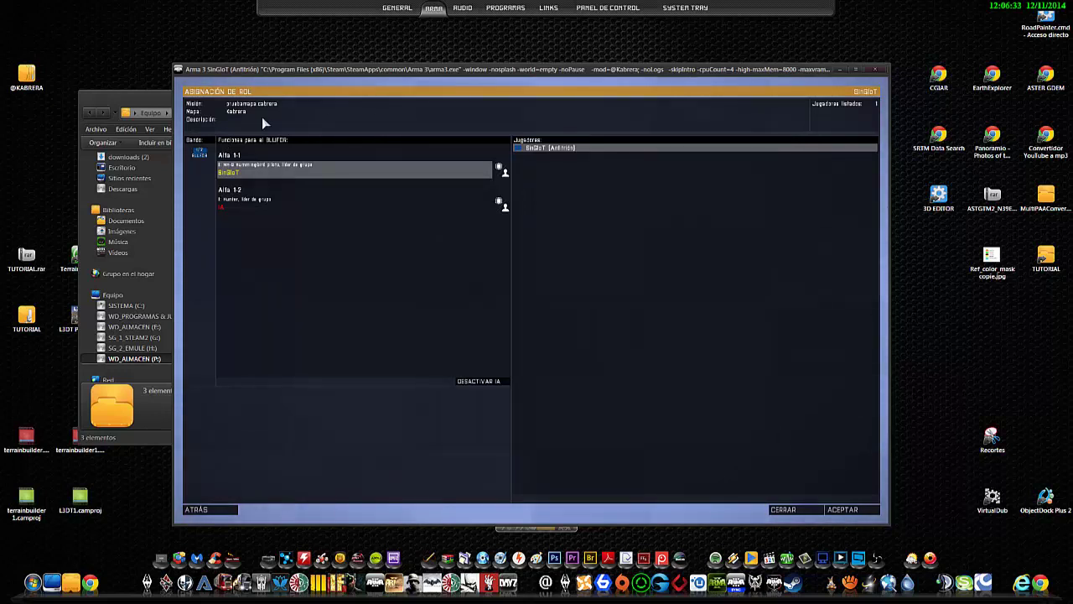
click(843, 510)
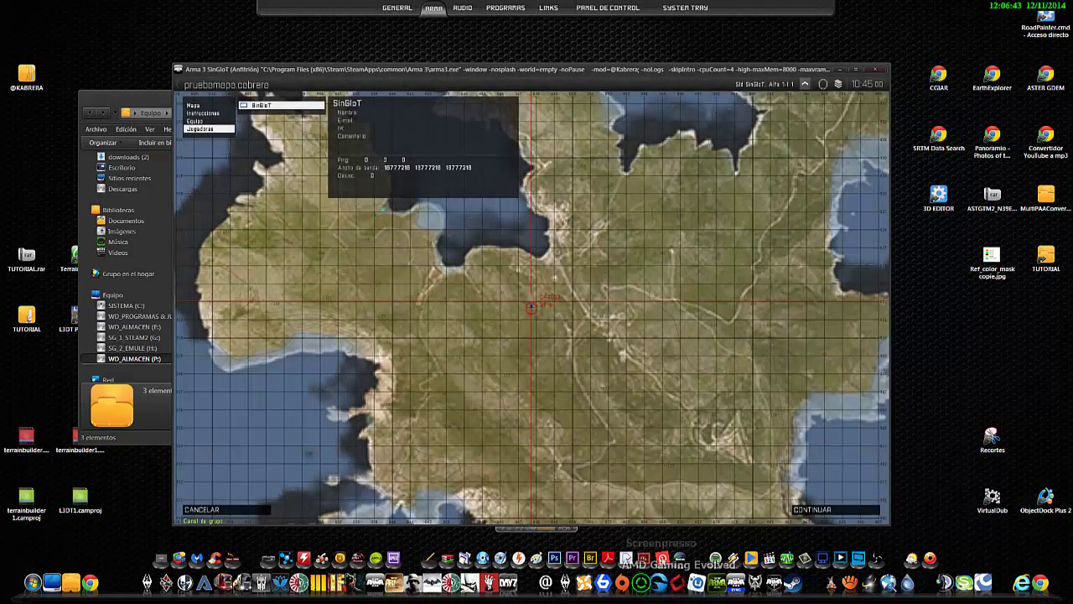
Examine the Kabrera briefing map with and without satellite textures, its briefing sections, and the layout of the islands.
scroll(749, 300, down, 5)
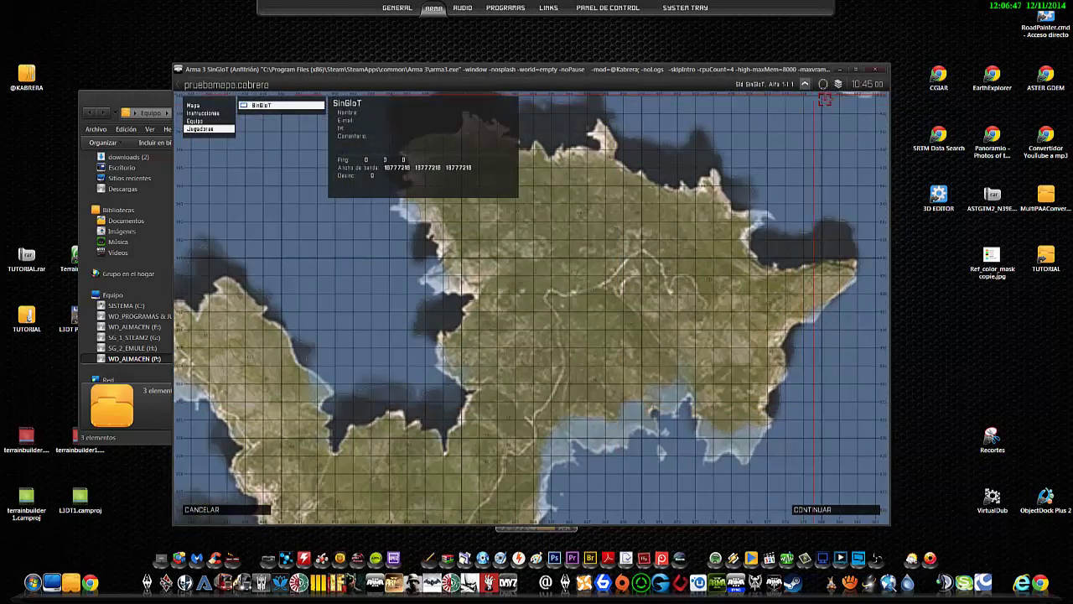
click(839, 84)
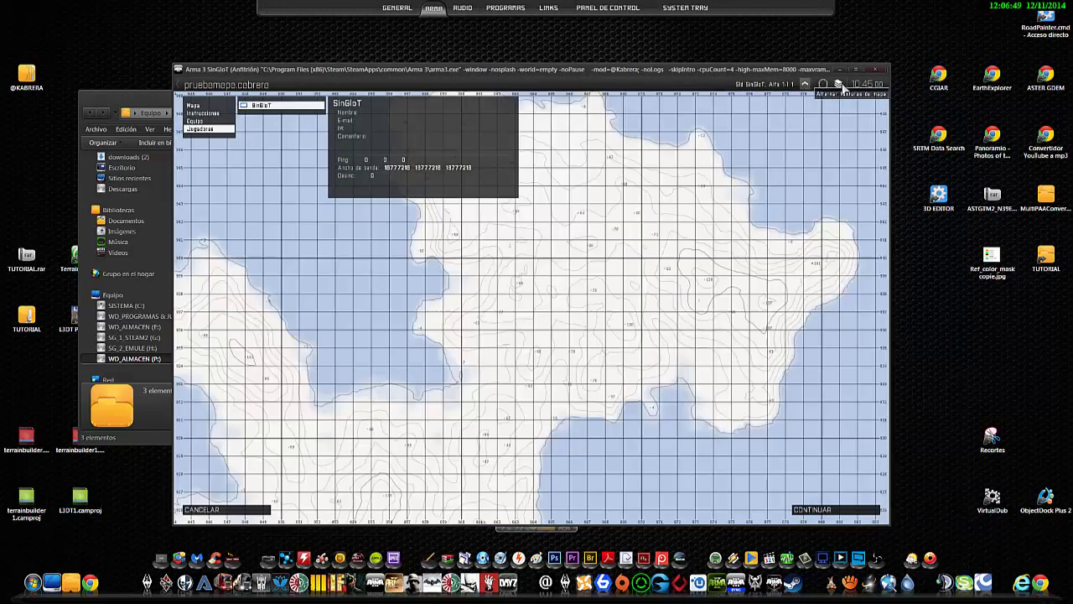
click(840, 85)
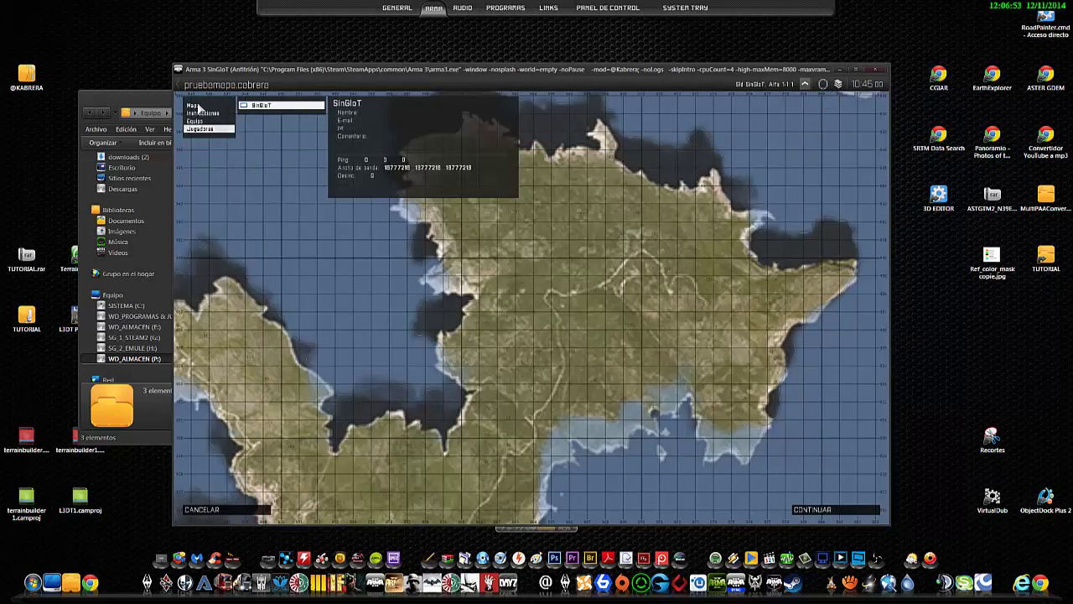
click(196, 105)
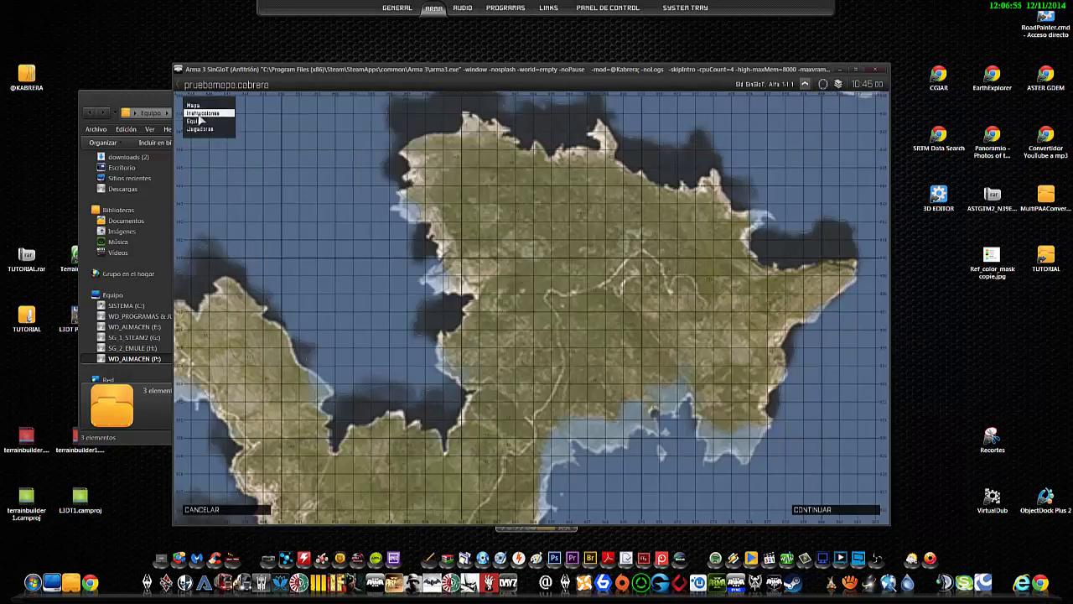
click(193, 122)
click(198, 129)
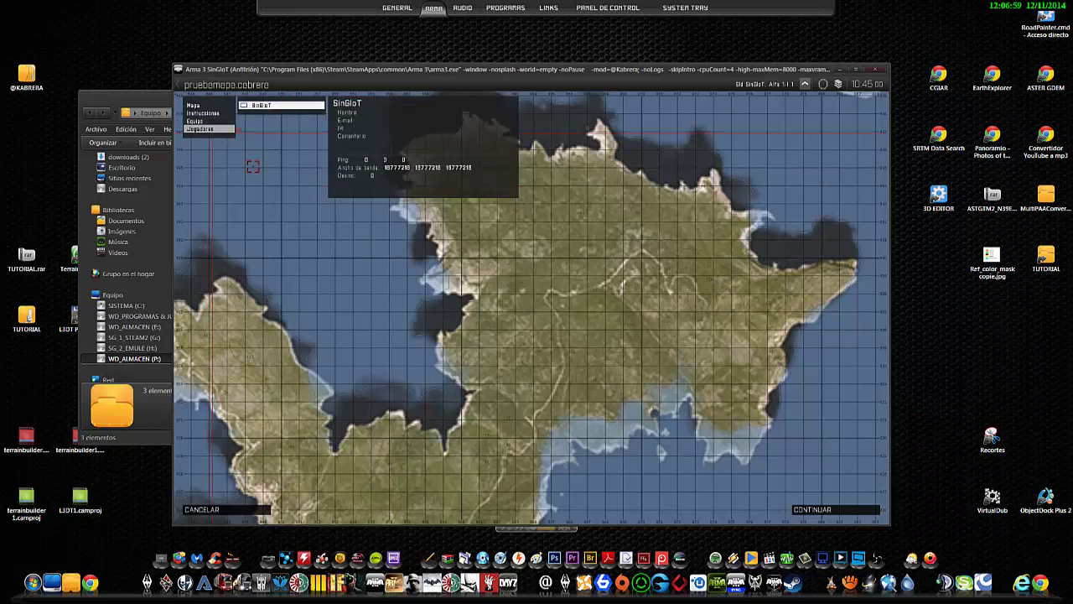
scroll(474, 369, up, 5)
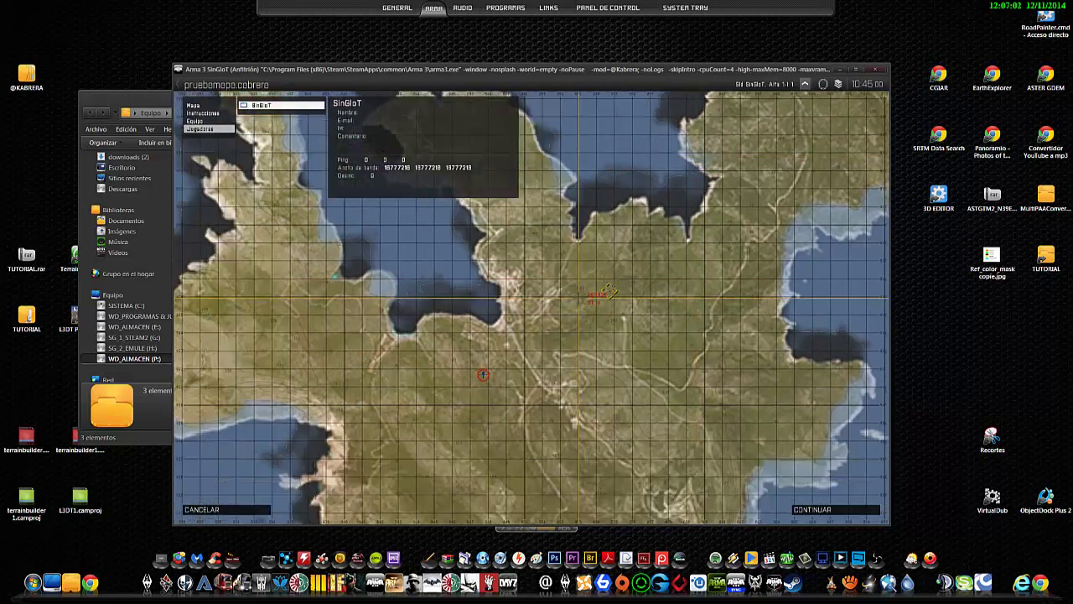
right_drag(483, 375, 613, 218)
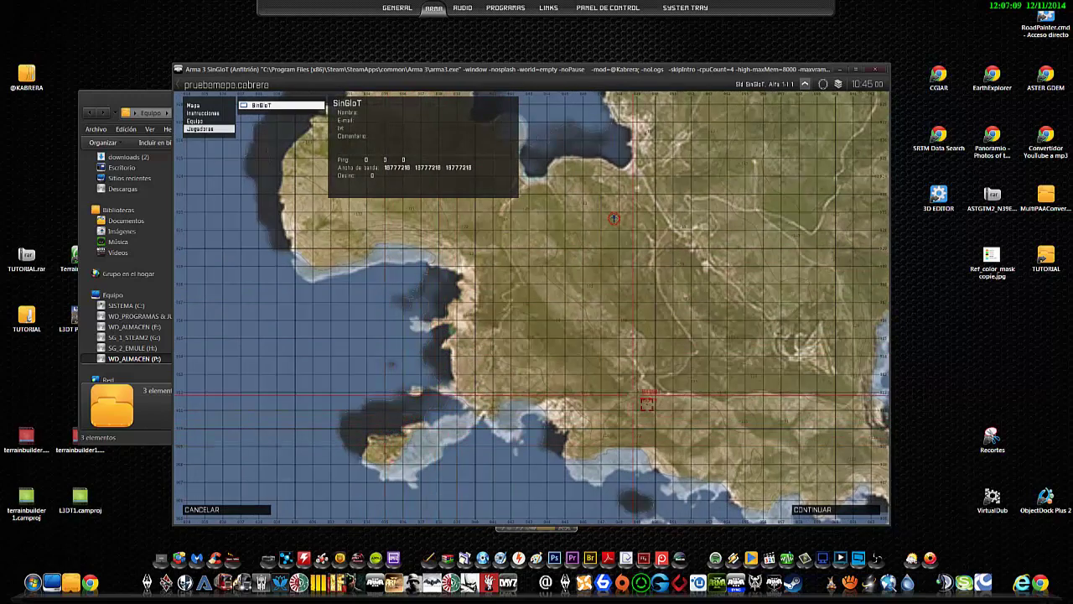
right_drag(647, 395, 637, 351)
scroll(608, 353, down, 8)
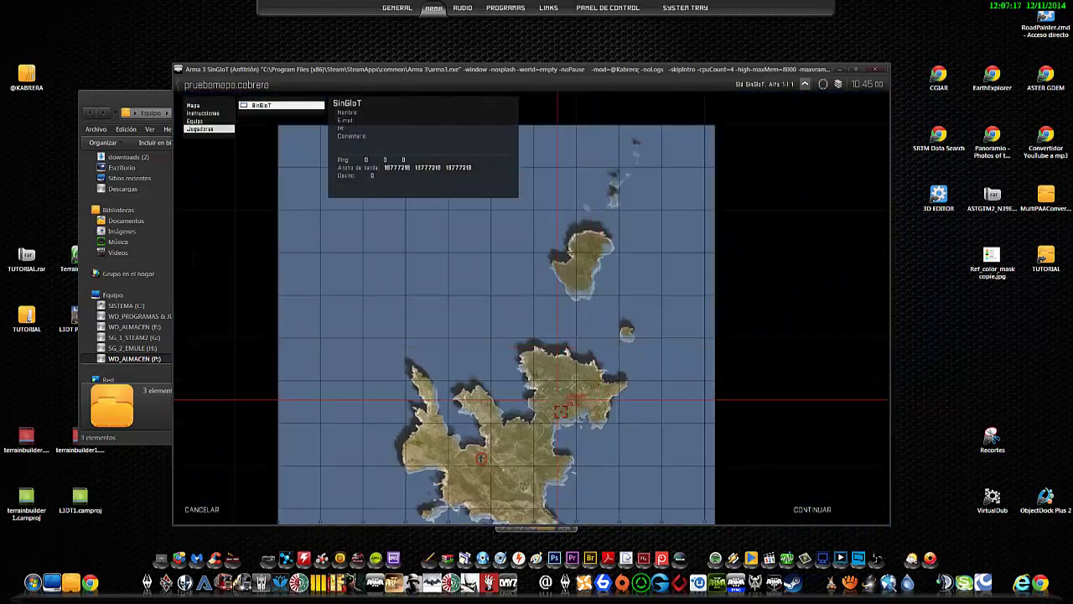
scroll(599, 344, up, 3)
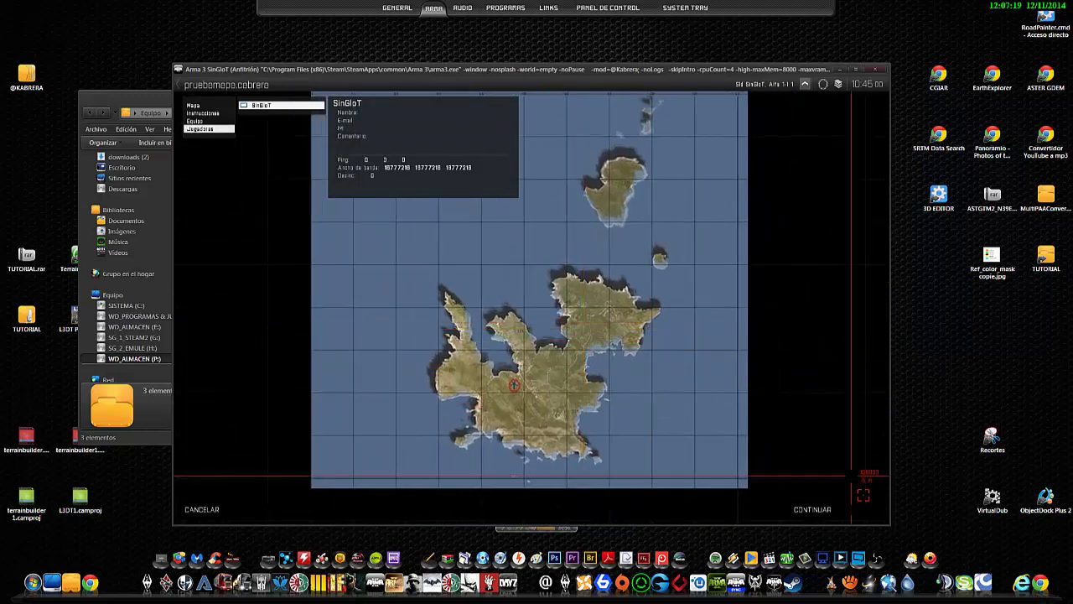
Start the mission from the briefing map and switch the helicopter to the external view.
click(827, 513)
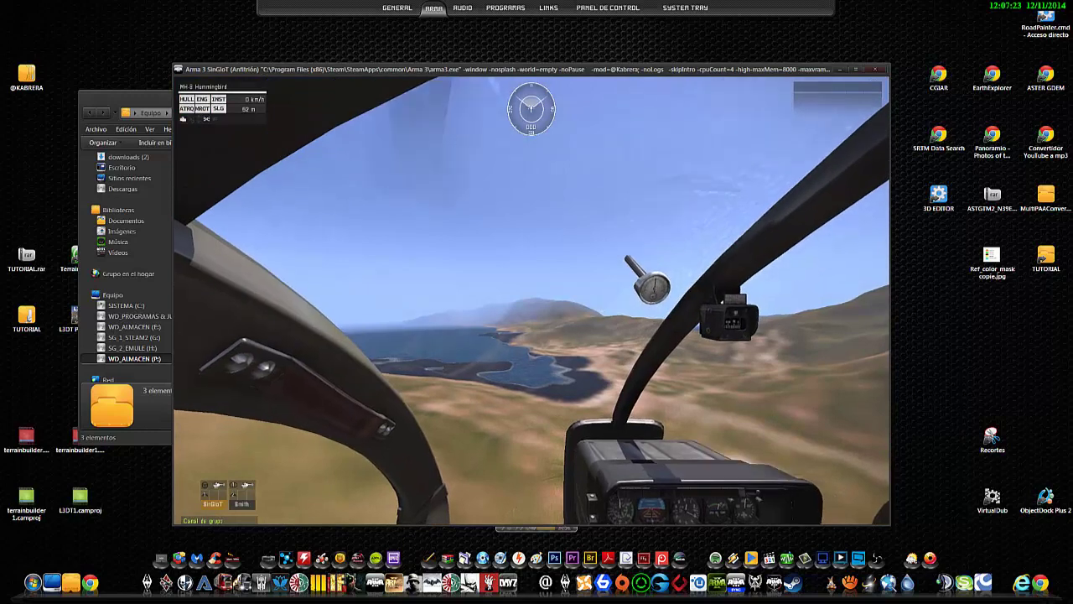
key(KP_Enter)
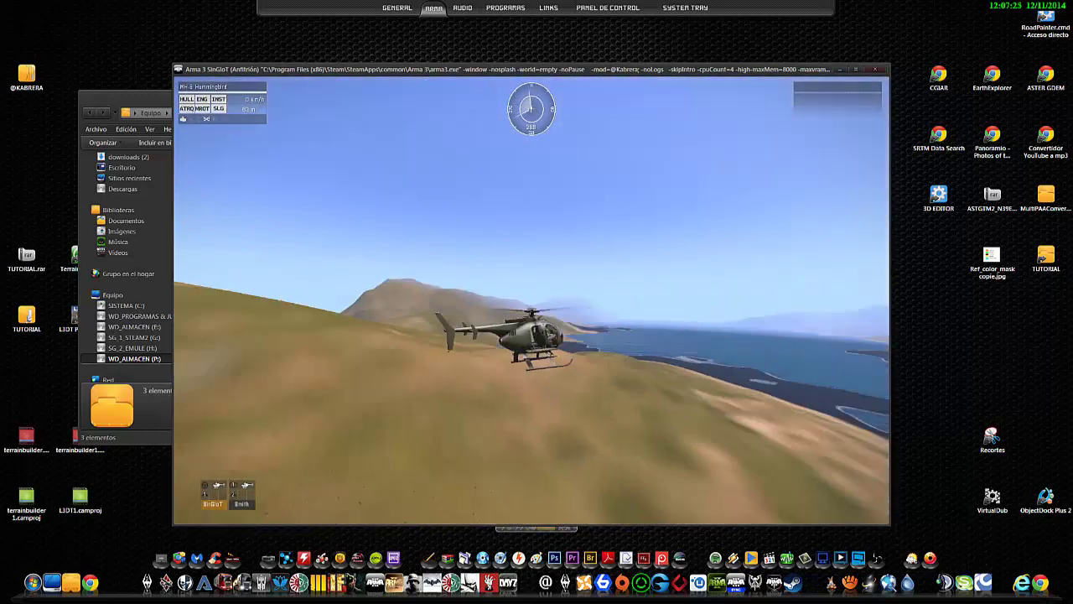